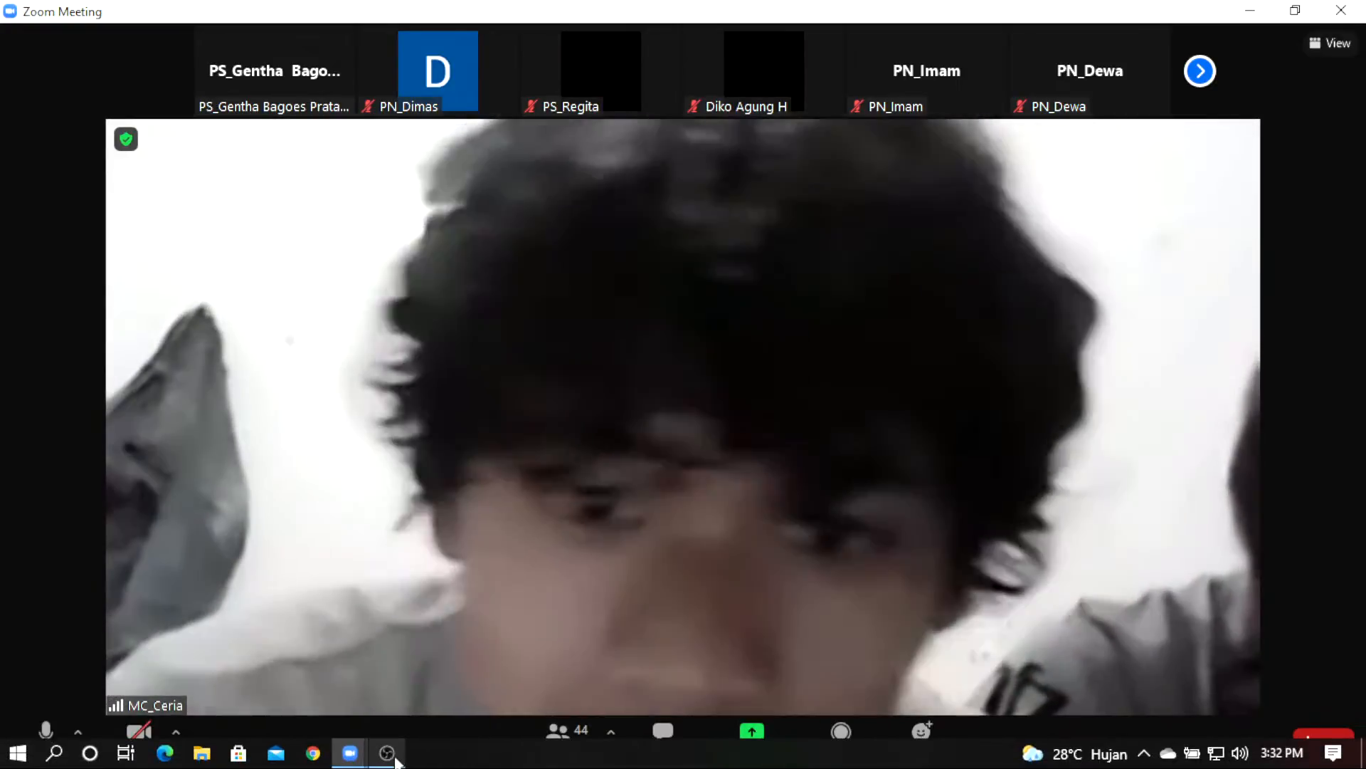
# Step: Bring OBS Studio in front of the meeting and stop the ongoing screen recording
pyautogui.moveTo(395, 760)
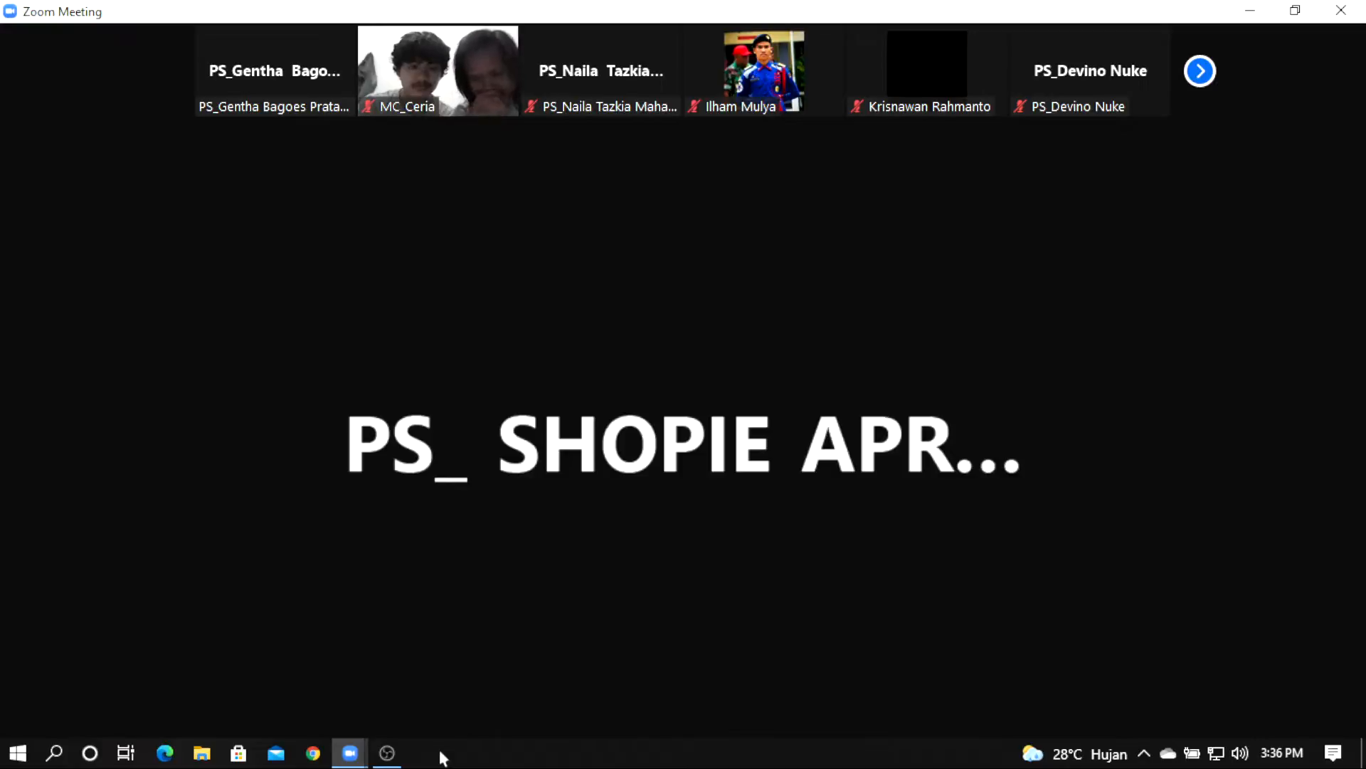
pyautogui.click(387, 755)
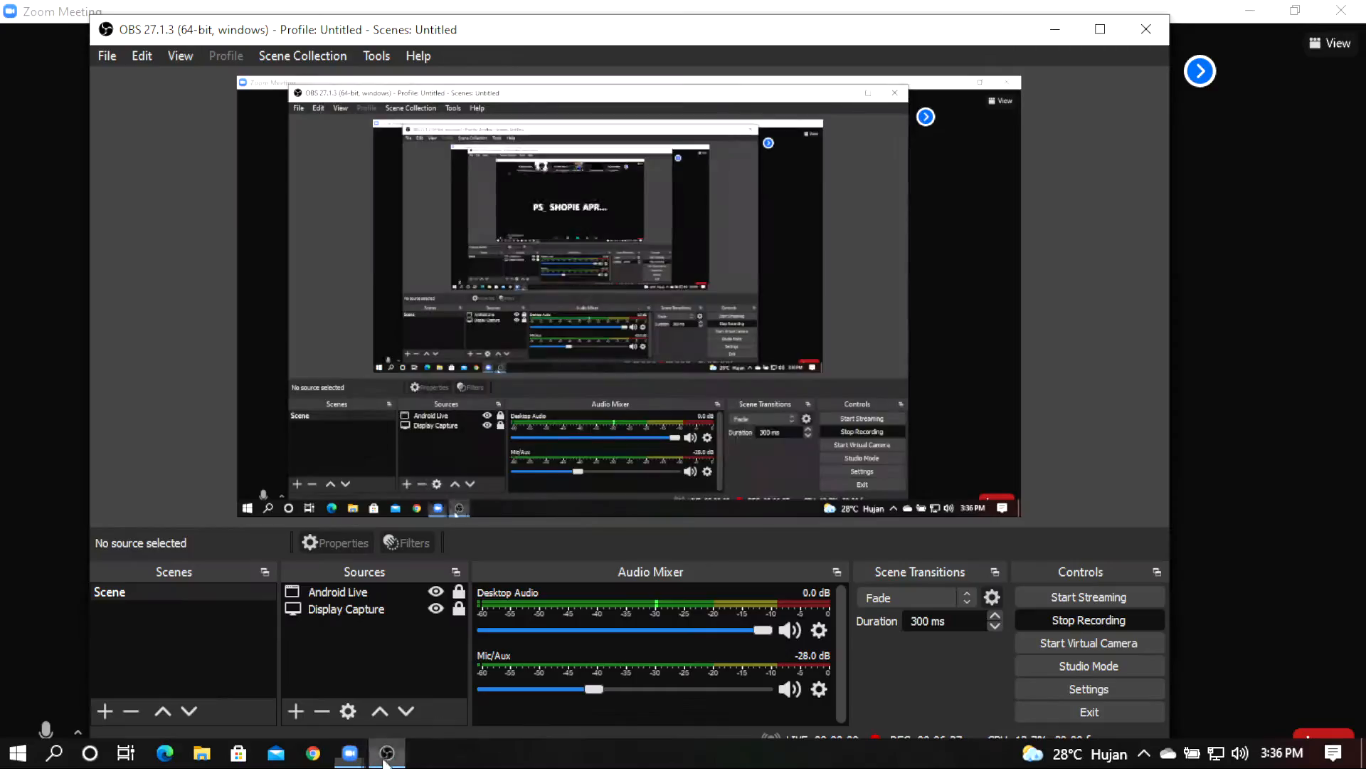
pyautogui.click(1046, 621)
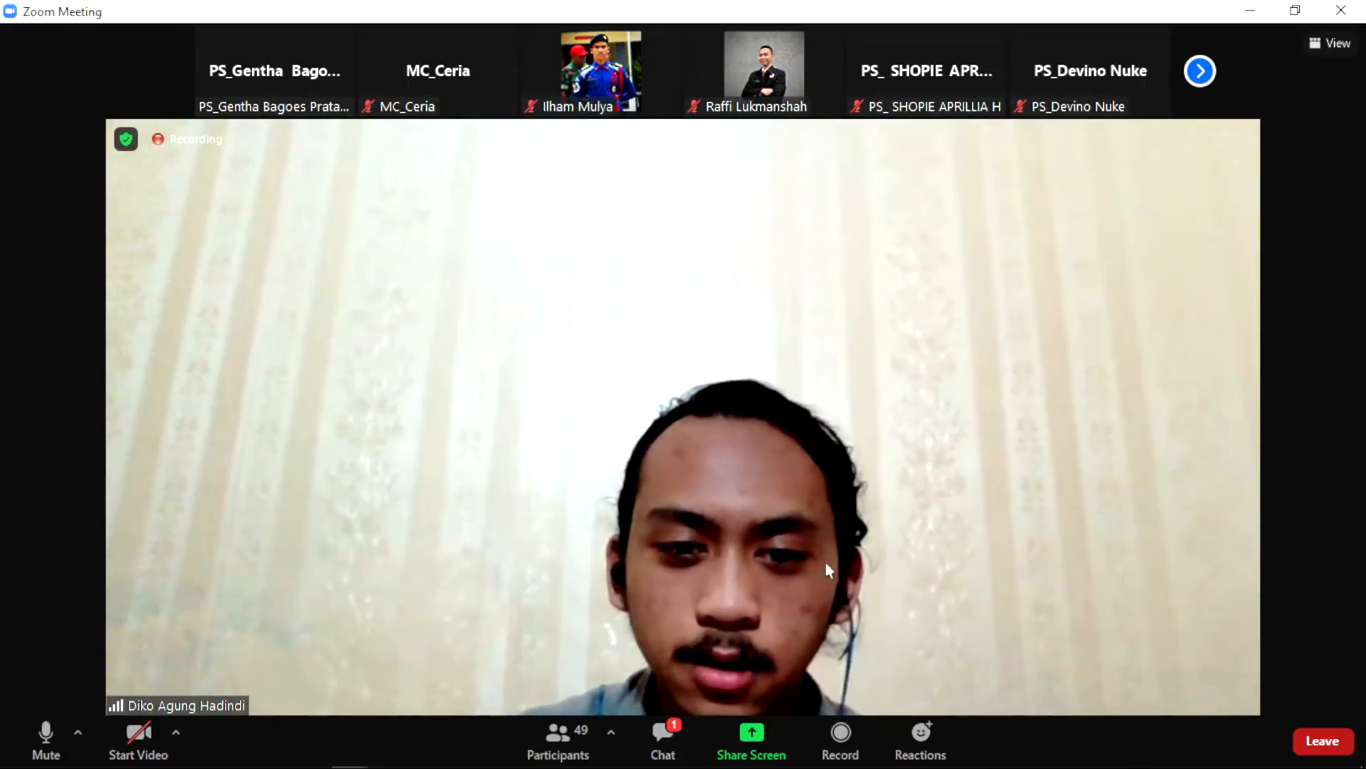
# Step: Open the Zoom chat to read the MC's message 'ayo temen2 aktiv yah'
pyautogui.click(663, 737)
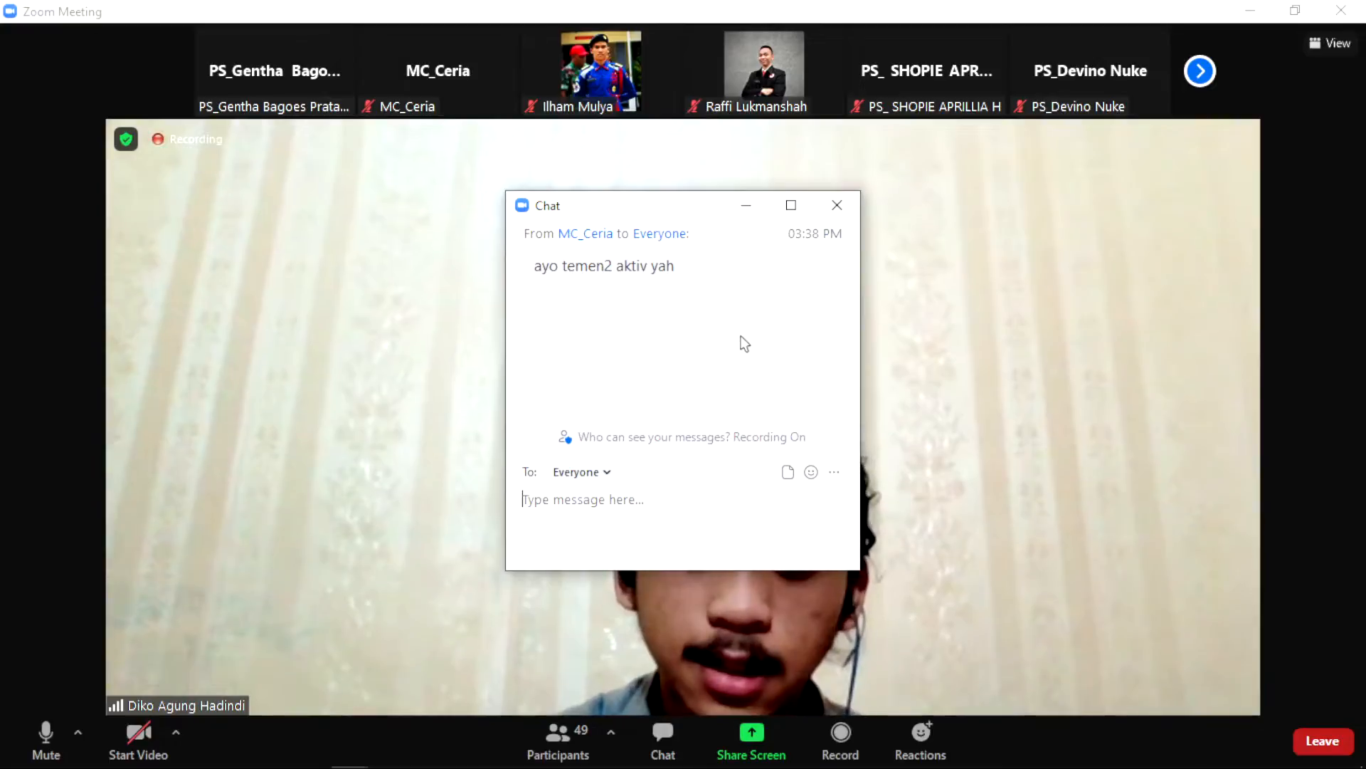
# Step: Close the Zoom chat window, leaving the speaking participant's video in view
pyautogui.click(836, 205)
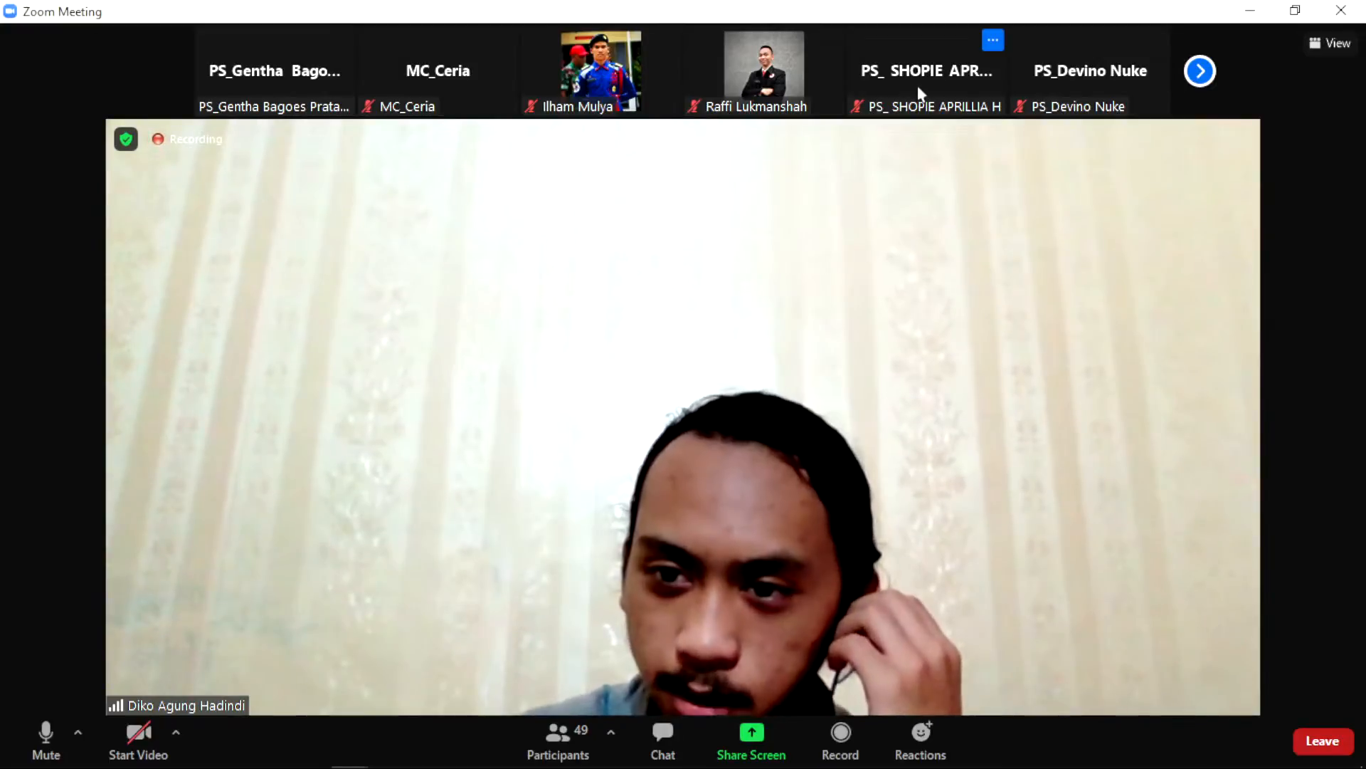
pyautogui.moveTo(922, 92)
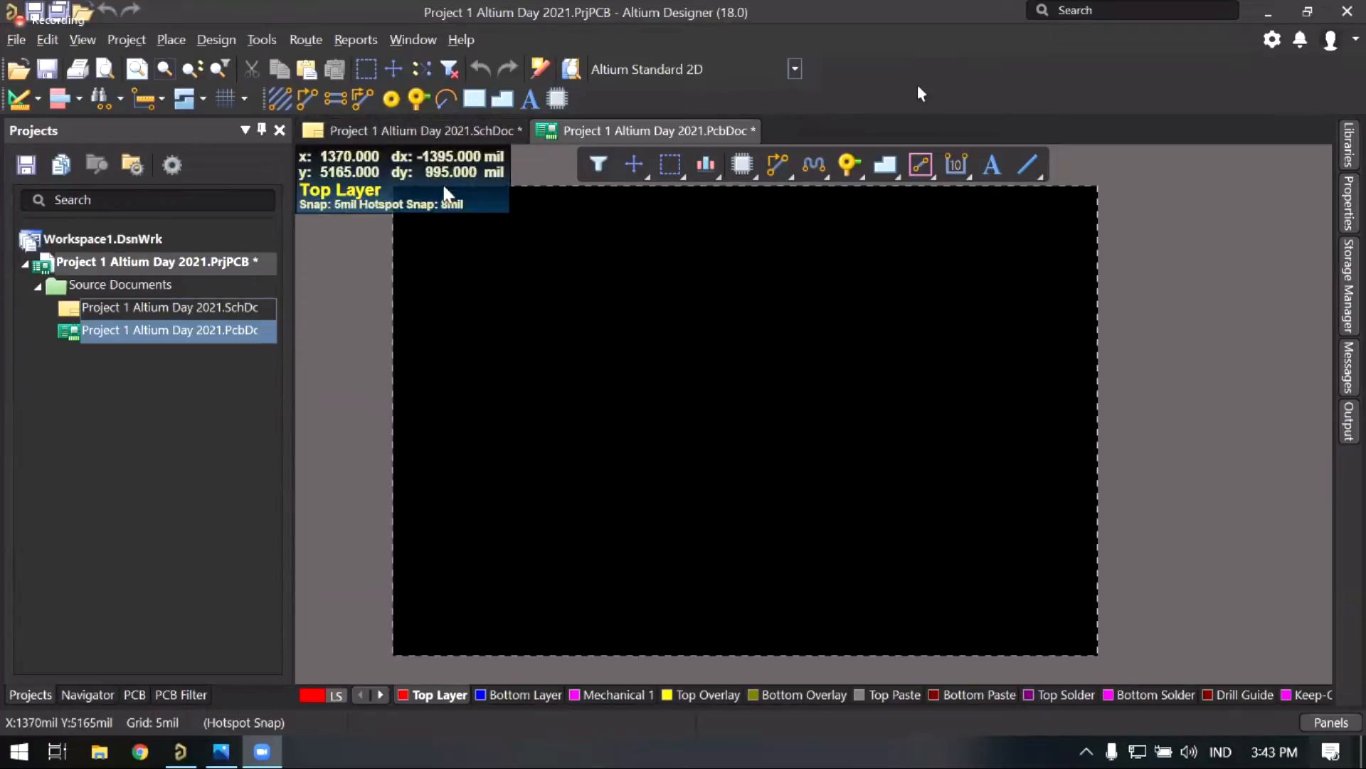
# Step: Switch to the Project 1 Altium Day 2021.SchDoc tab and pan to centre the circuit
pyautogui.click(420, 131)
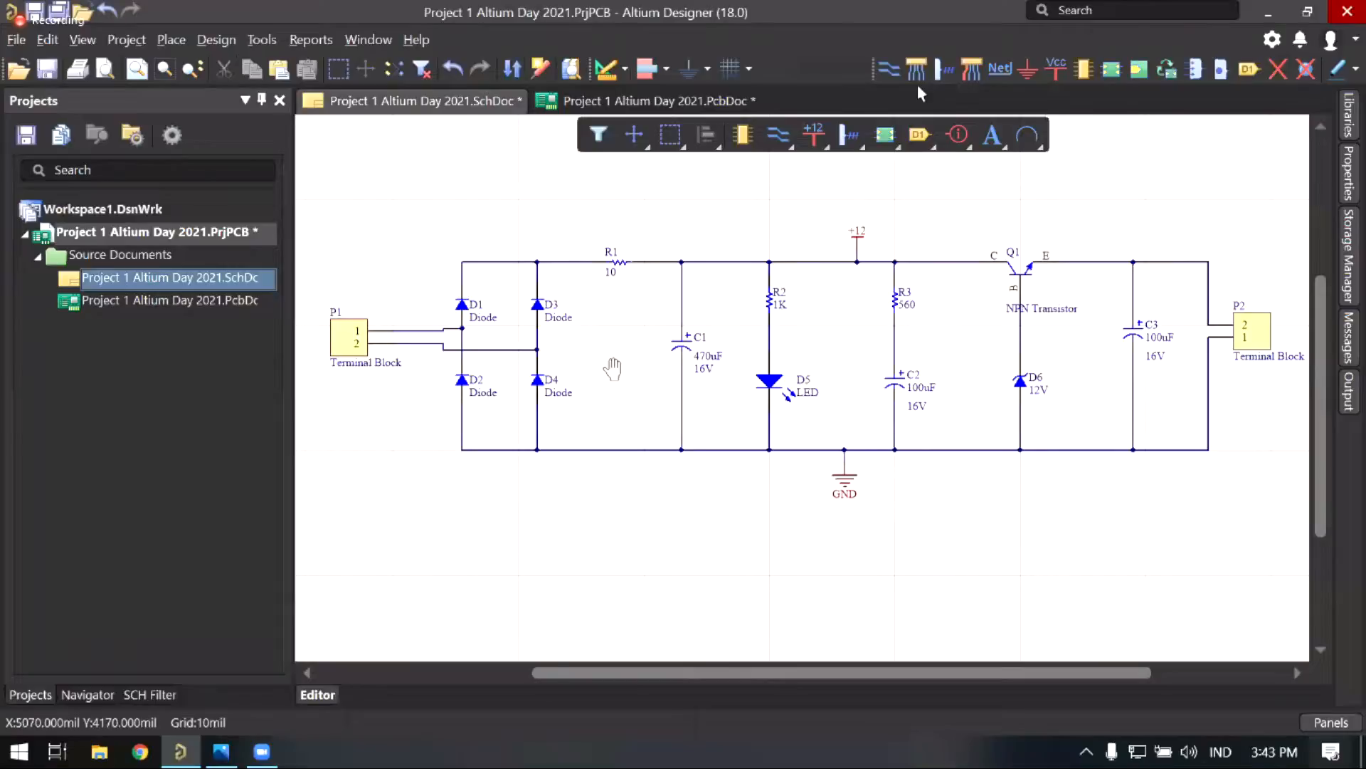
pyautogui.moveTo(612, 368); pyautogui.dragTo(647, 348, button='right')
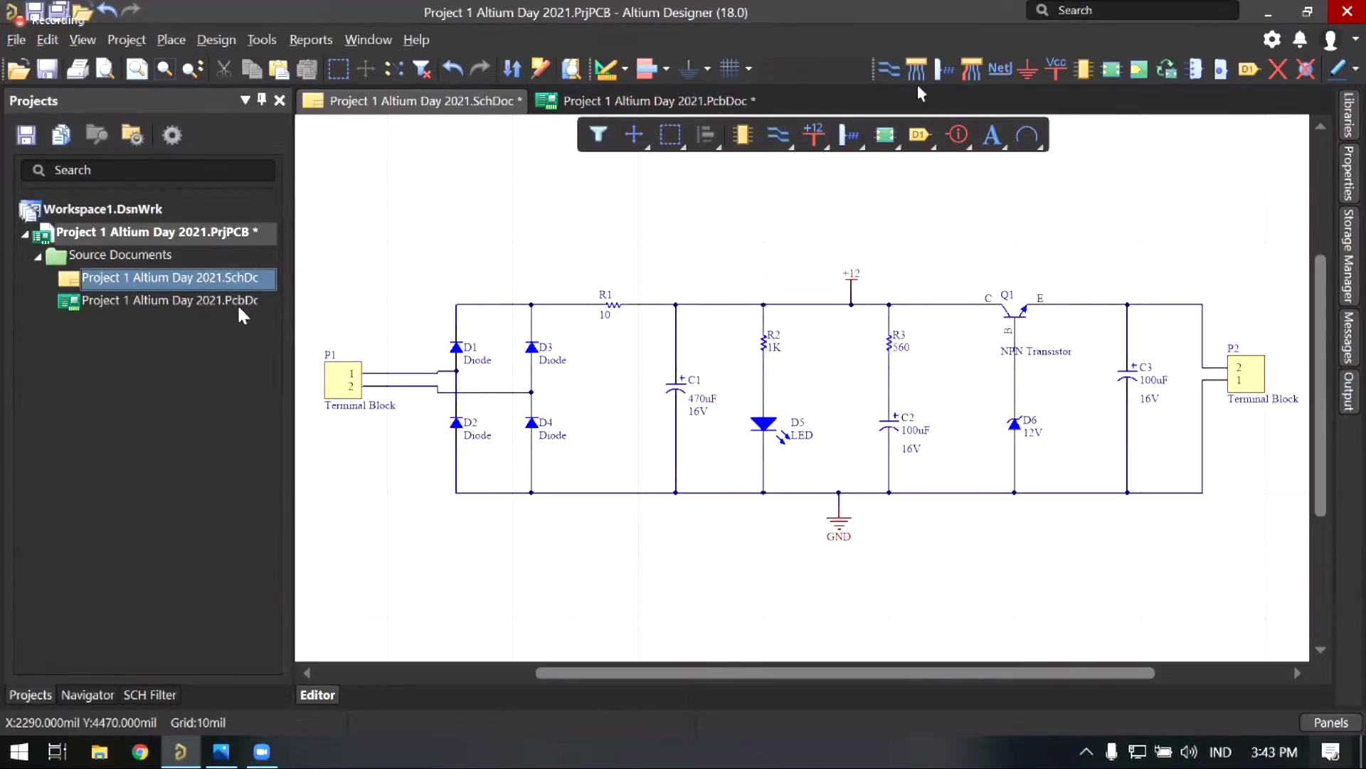
# Step: Check the blank PcbDoc board, go back to the schematic, and open the Design menu
pyautogui.click(589, 101)
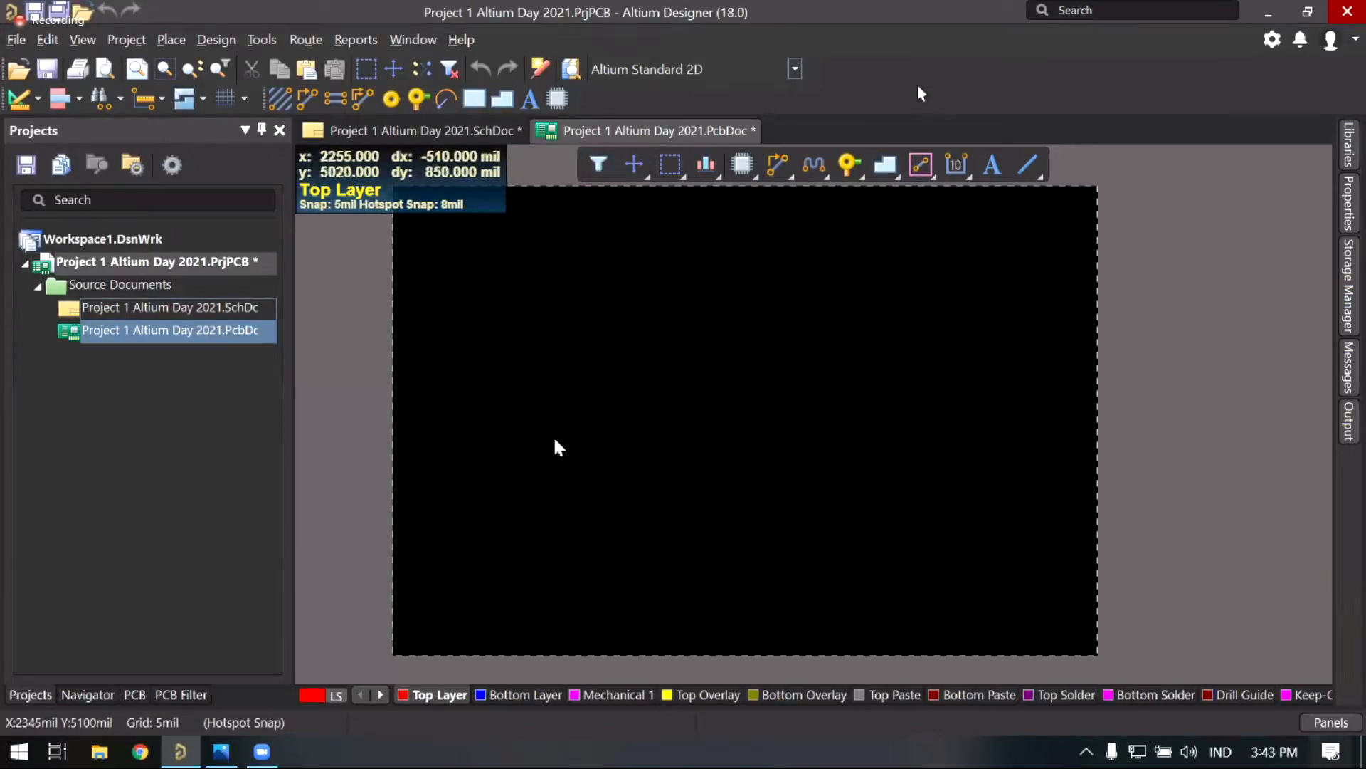
pyautogui.click(410, 136)
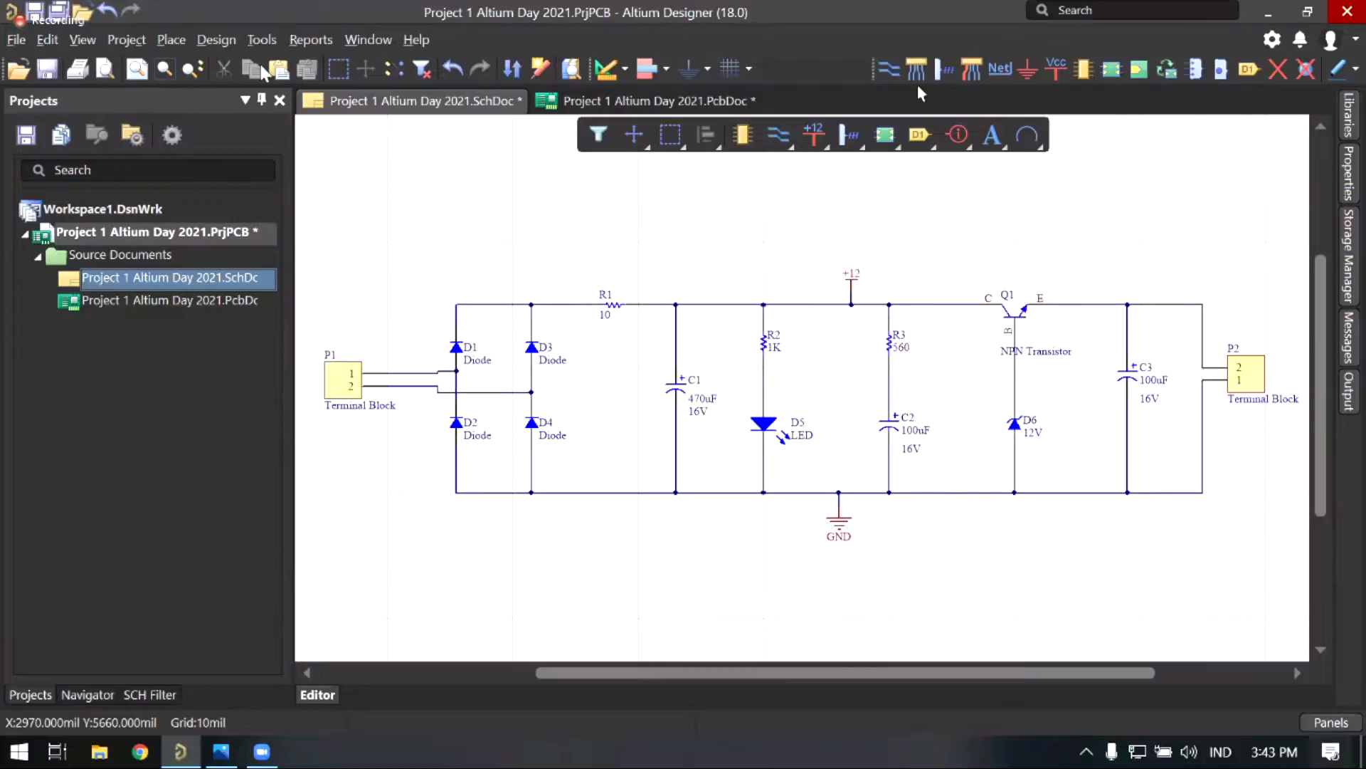
pyautogui.click(214, 41)
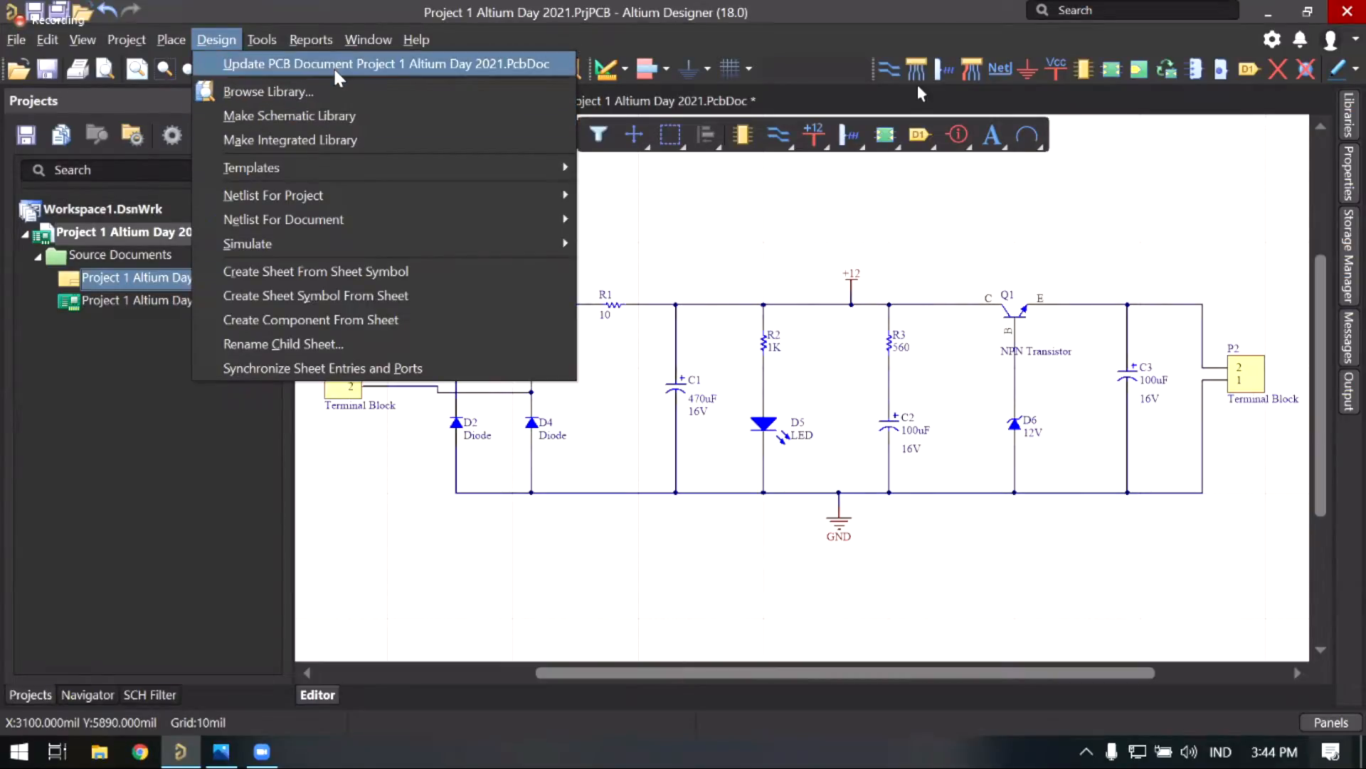
# Step: Run Update PCB Document and review the change order's 15 components, 9 nets, class and room
pyautogui.click(333, 67)
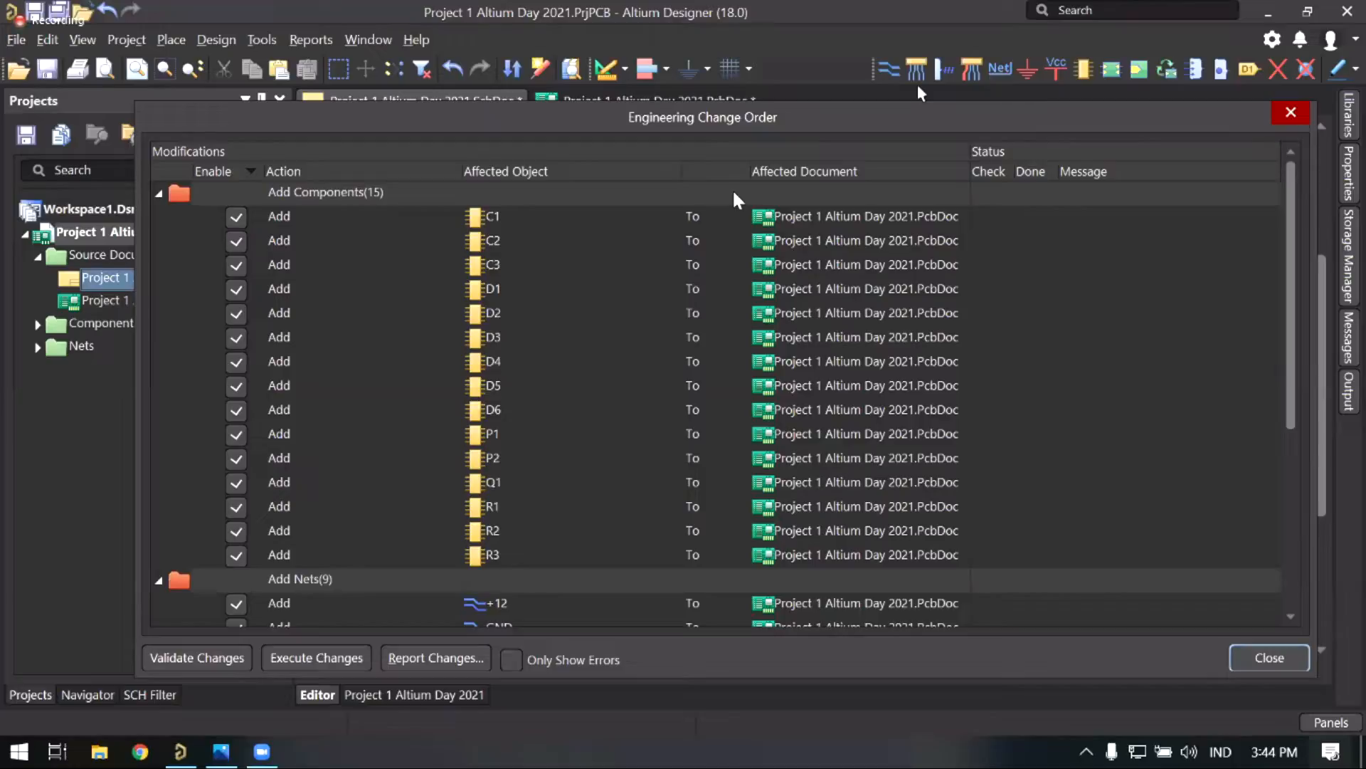
pyautogui.scroll(-4, 670, 256)
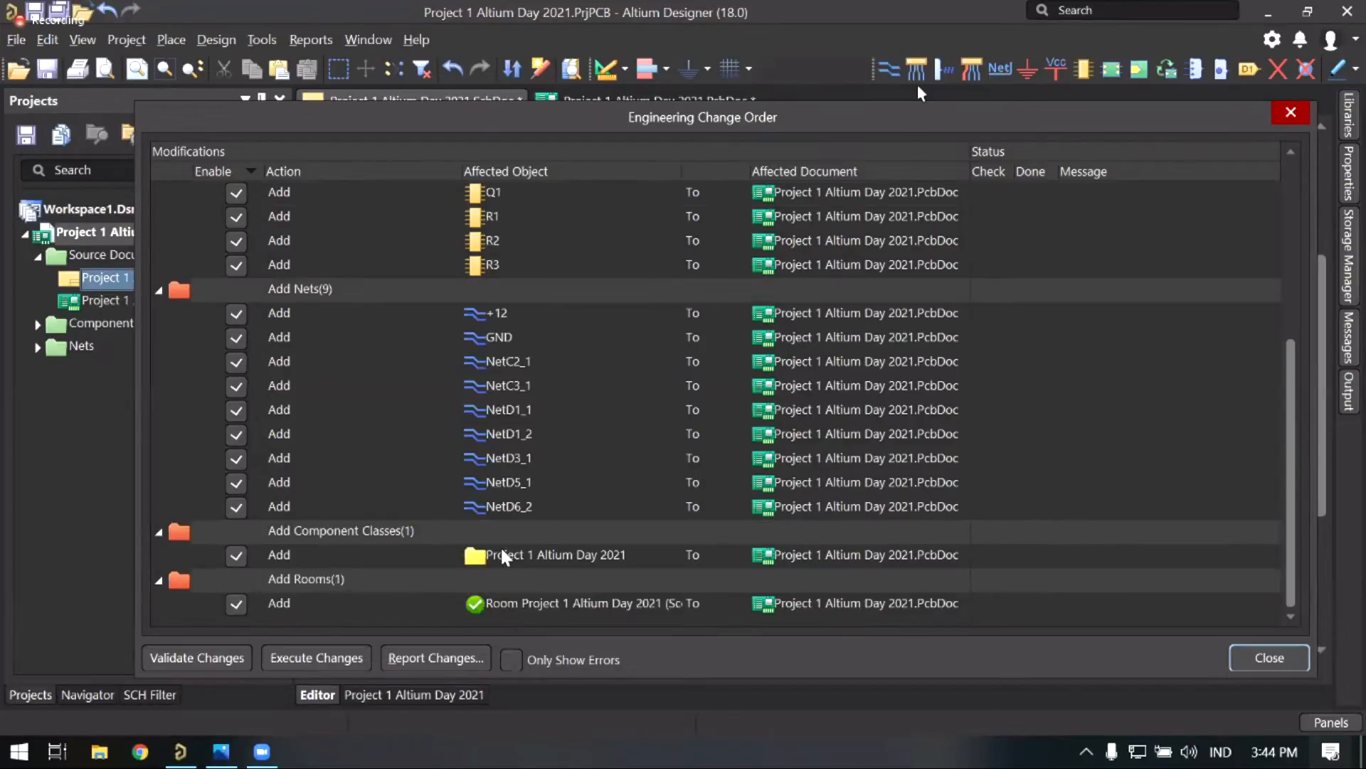
pyautogui.scroll(4, 365, 504)
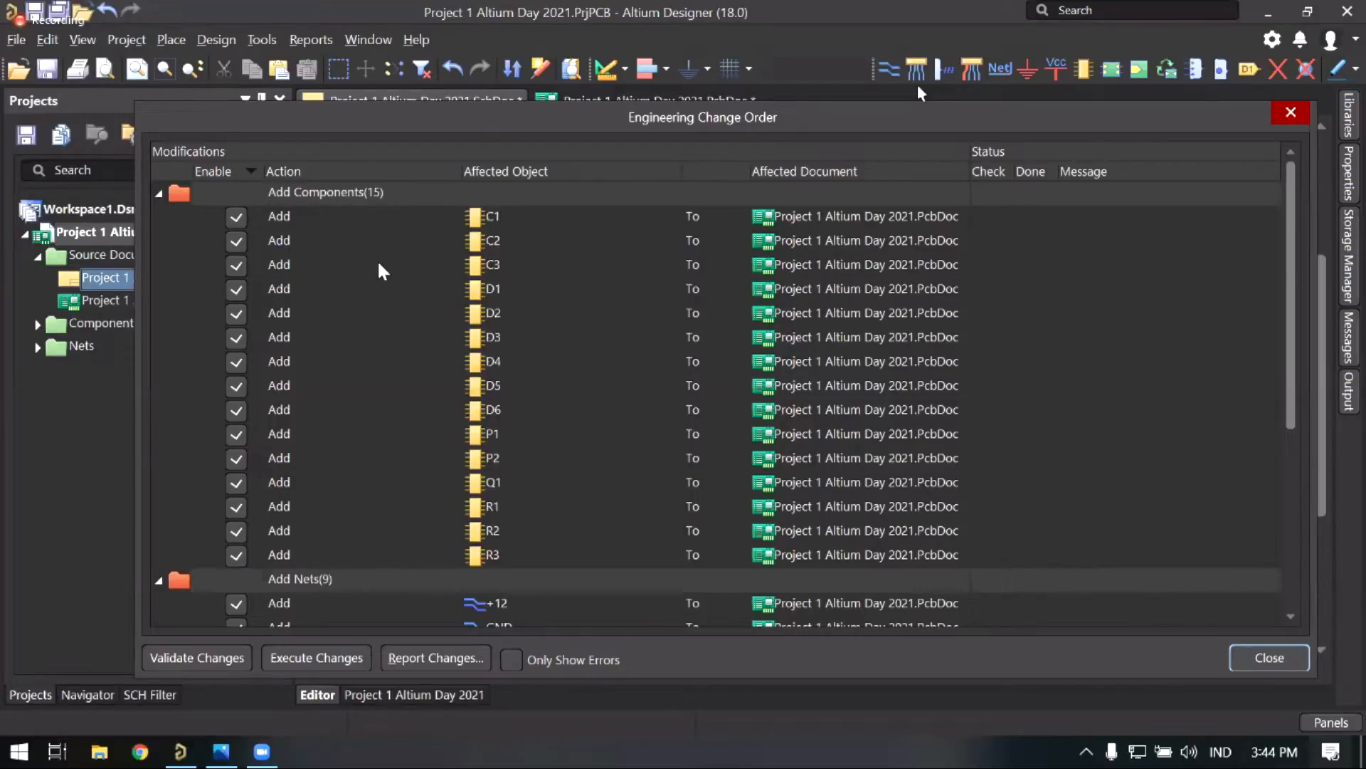
pyautogui.scroll(-4, 358, 314)
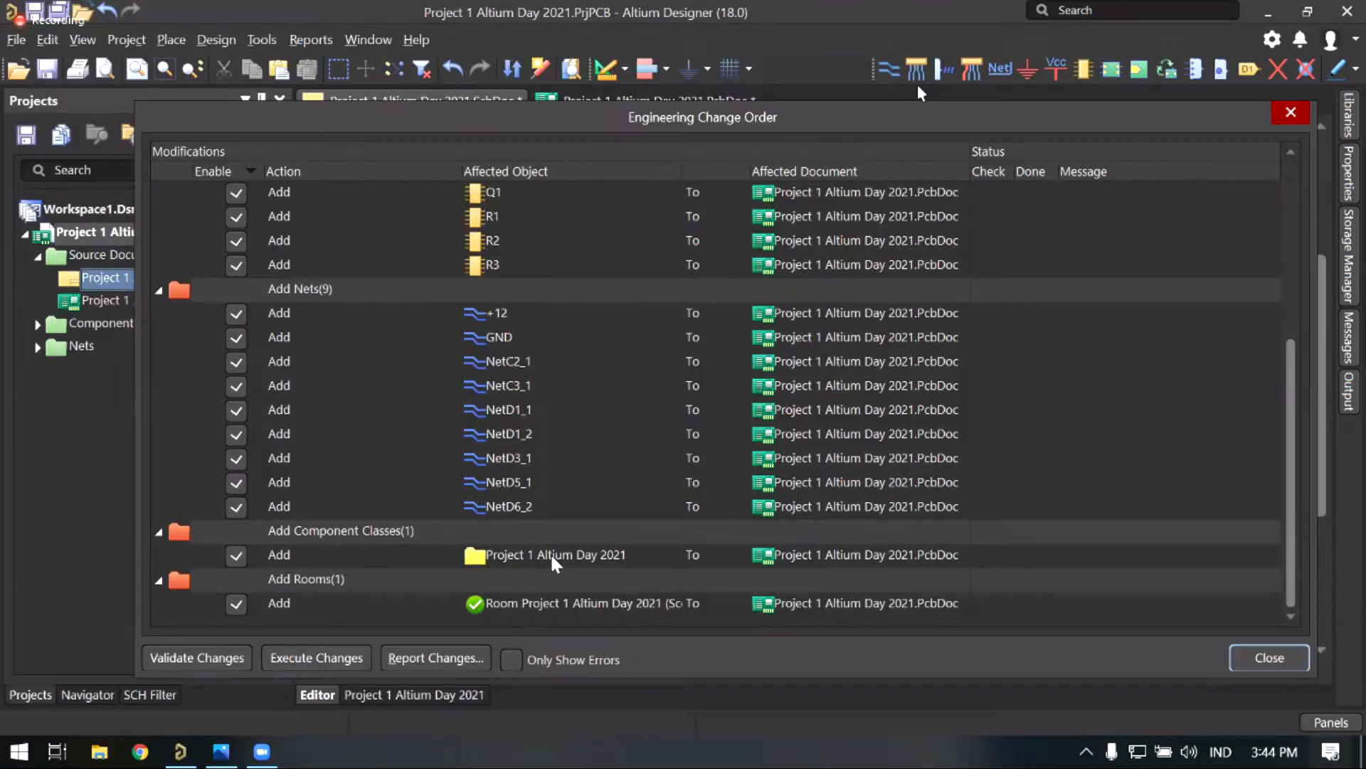
pyautogui.scroll(4, 432, 577)
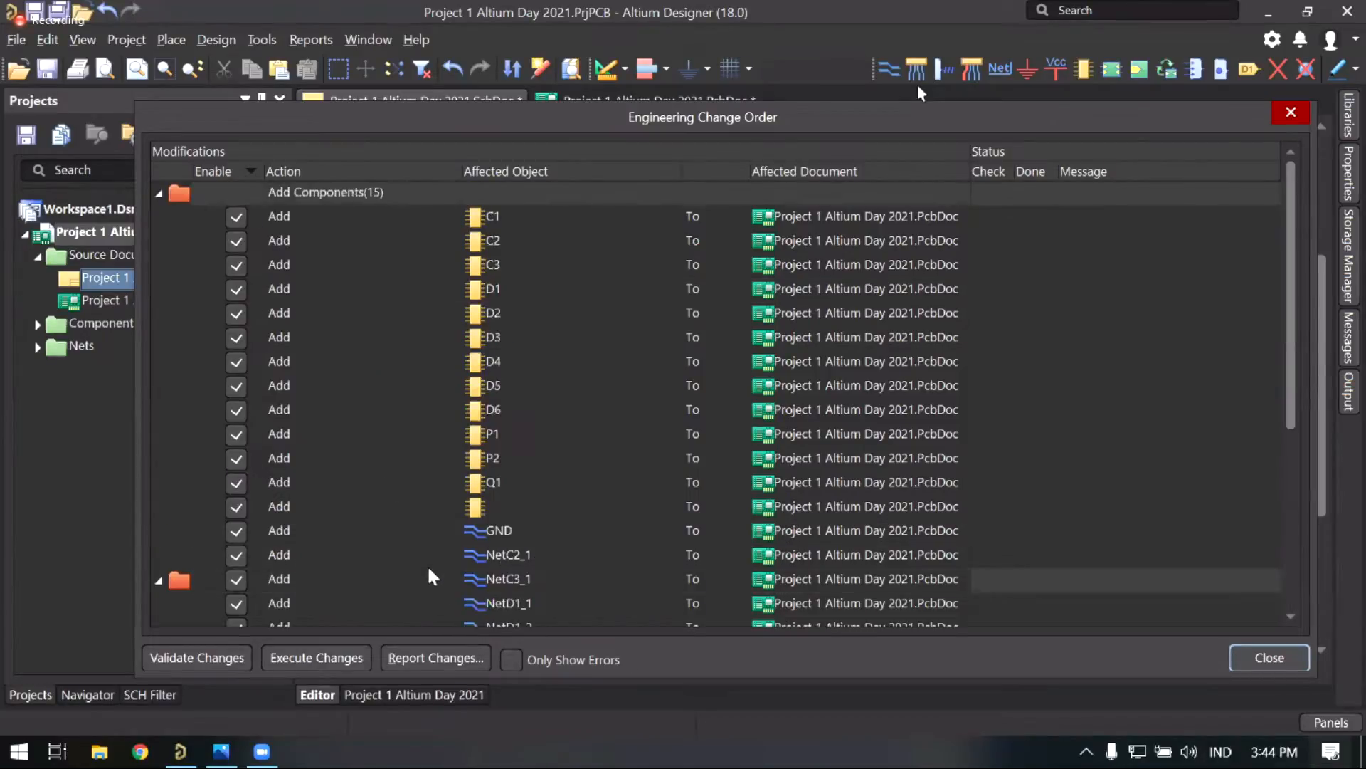
pyautogui.scroll(-4, 432, 577)
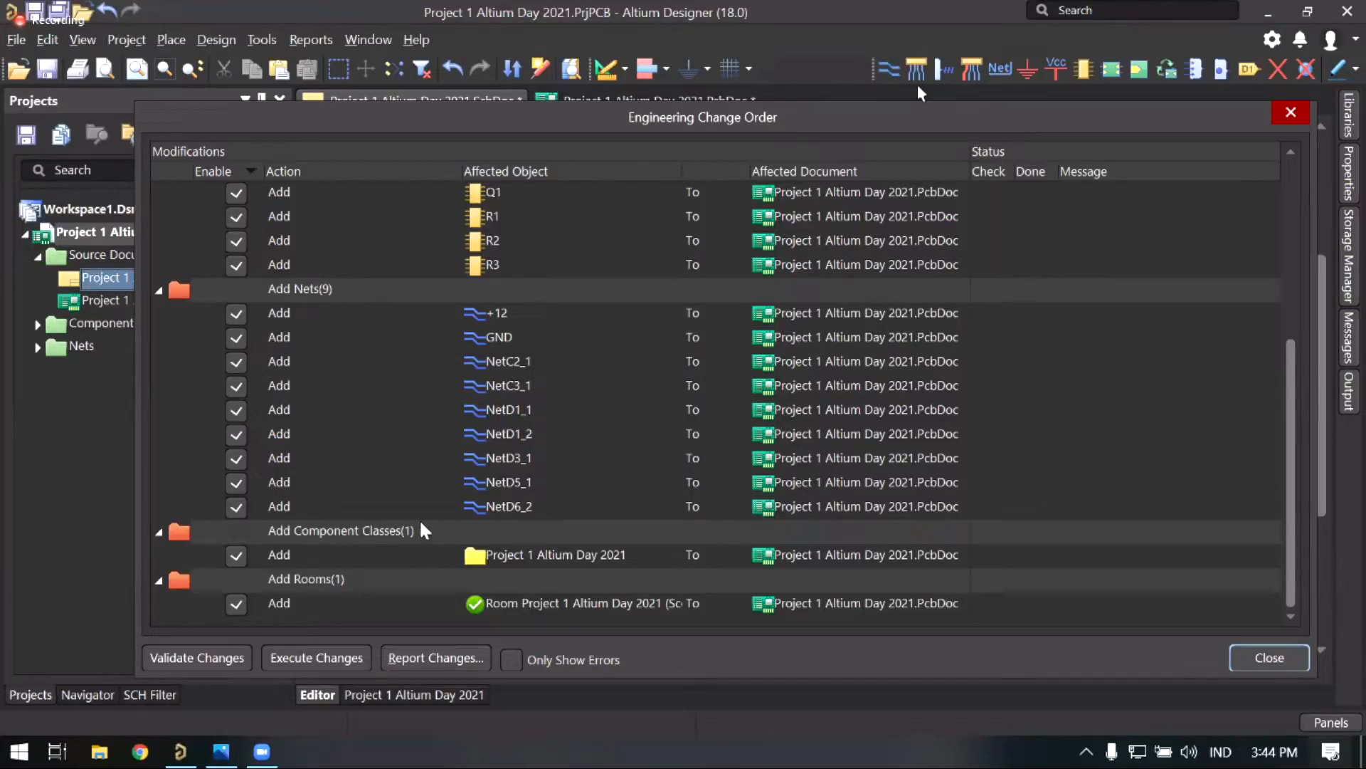
# Step: Validate and execute all Engineering Change Order changes, then close the dialog
pyautogui.click(198, 659)
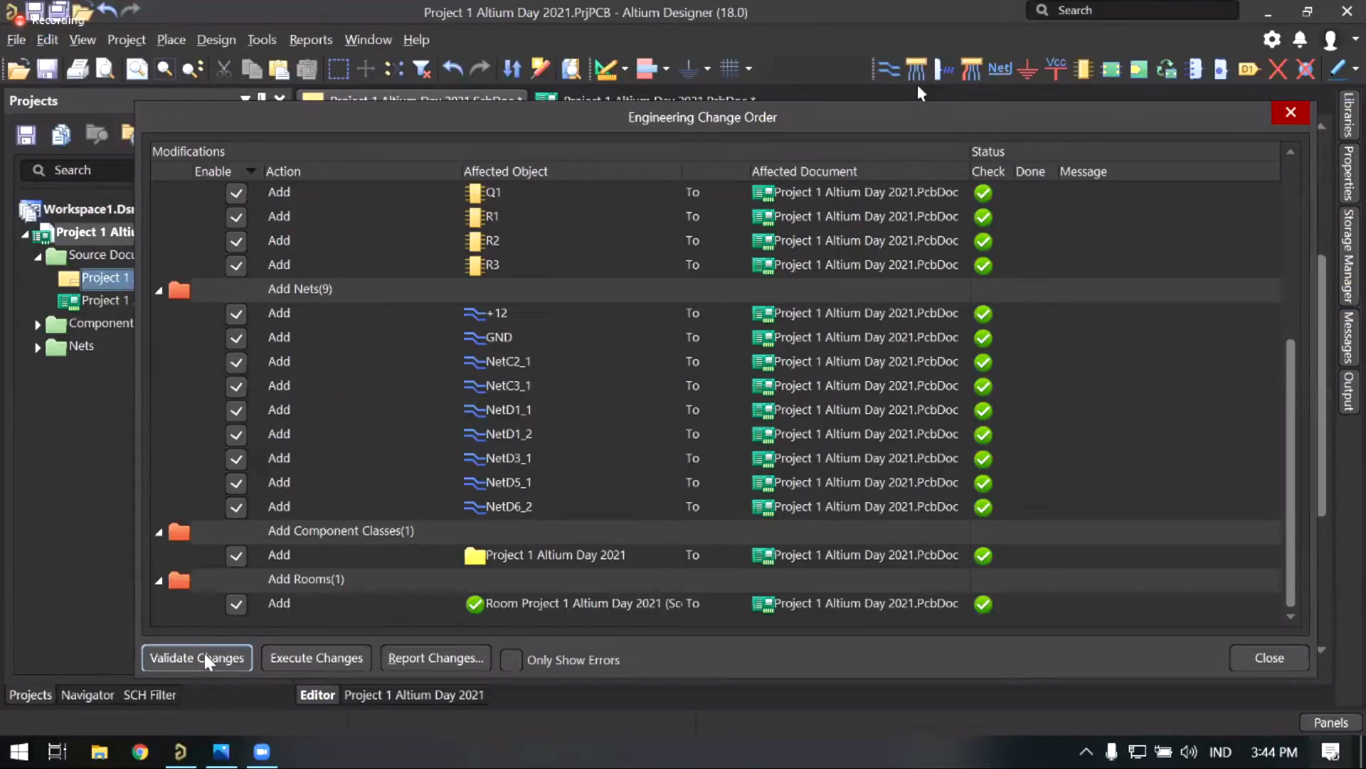
pyautogui.scroll(5, 972, 329)
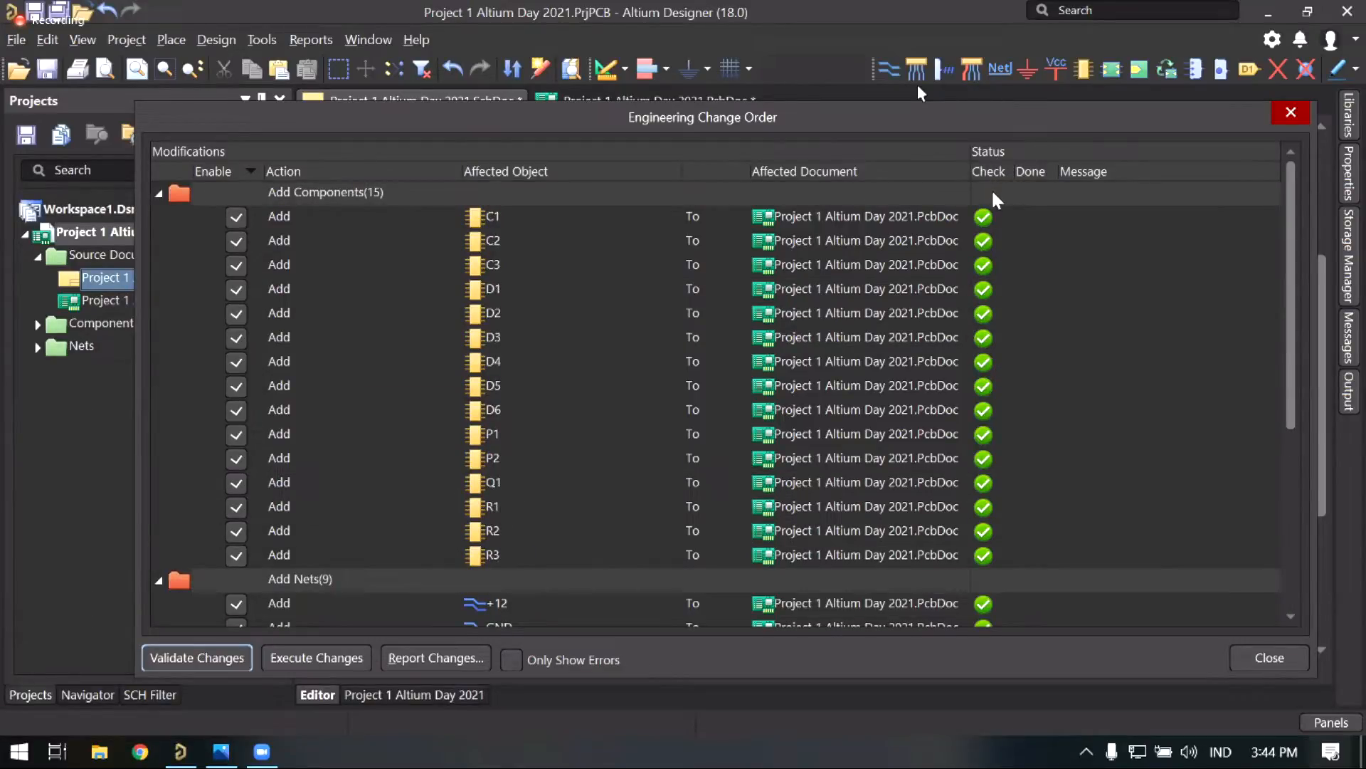
pyautogui.scroll(-4, 991, 217)
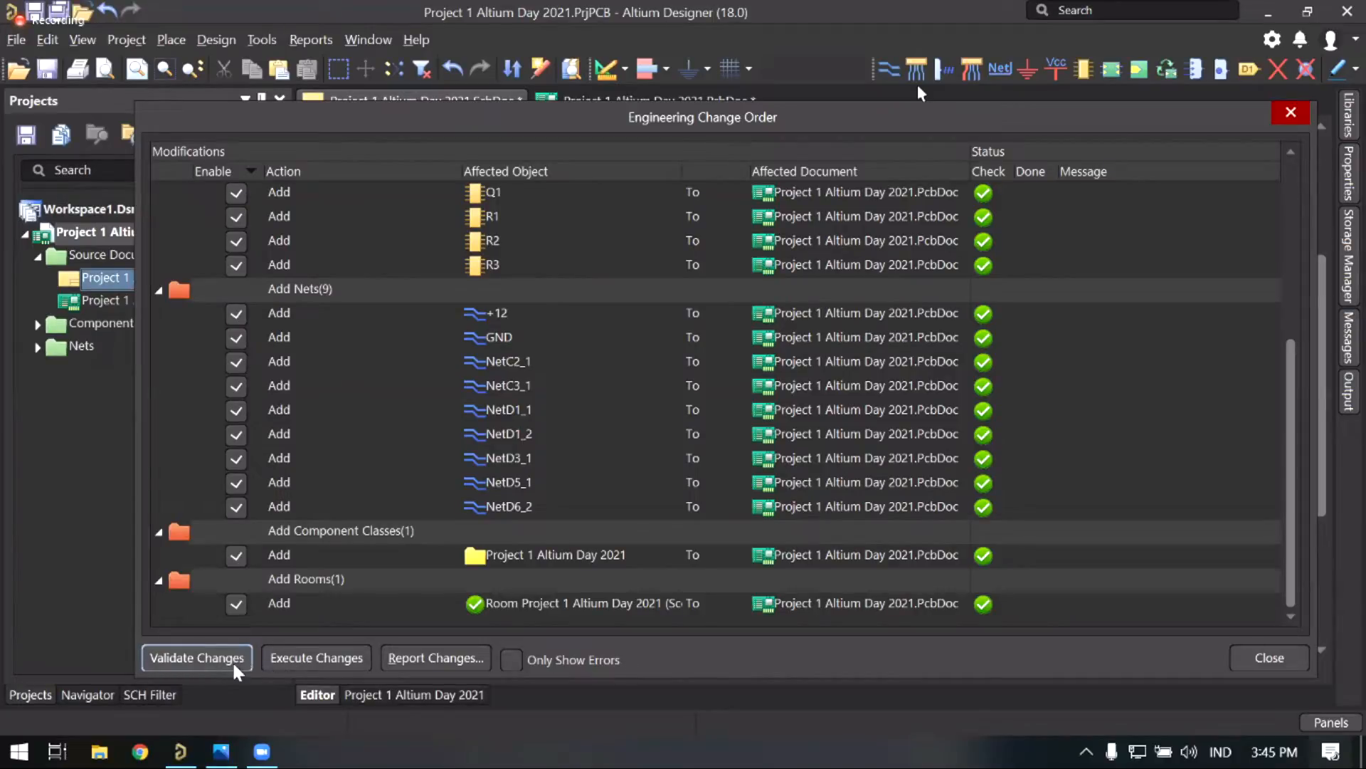
pyautogui.click(327, 659)
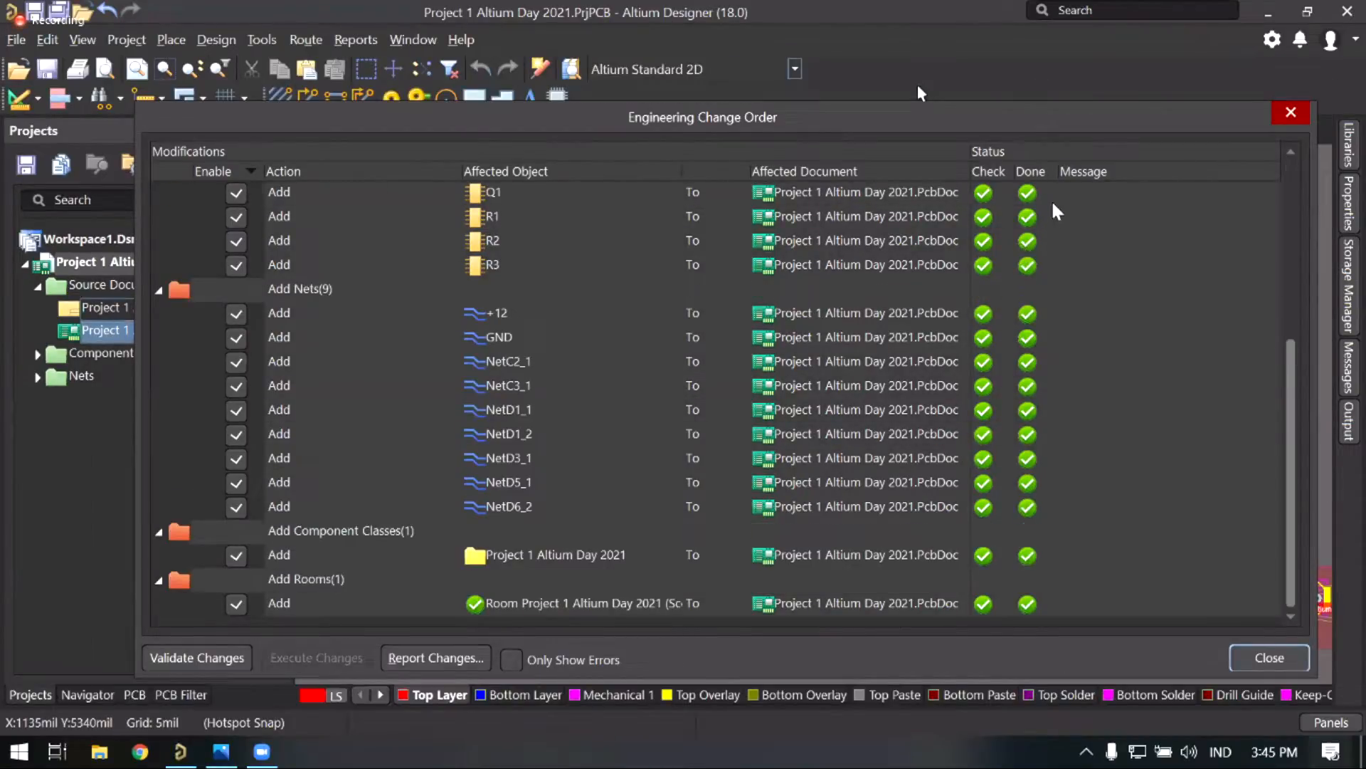
pyautogui.scroll(4, 1055, 211)
pyautogui.scroll(-4, 1059, 213)
pyautogui.scroll(2, 1006, 466)
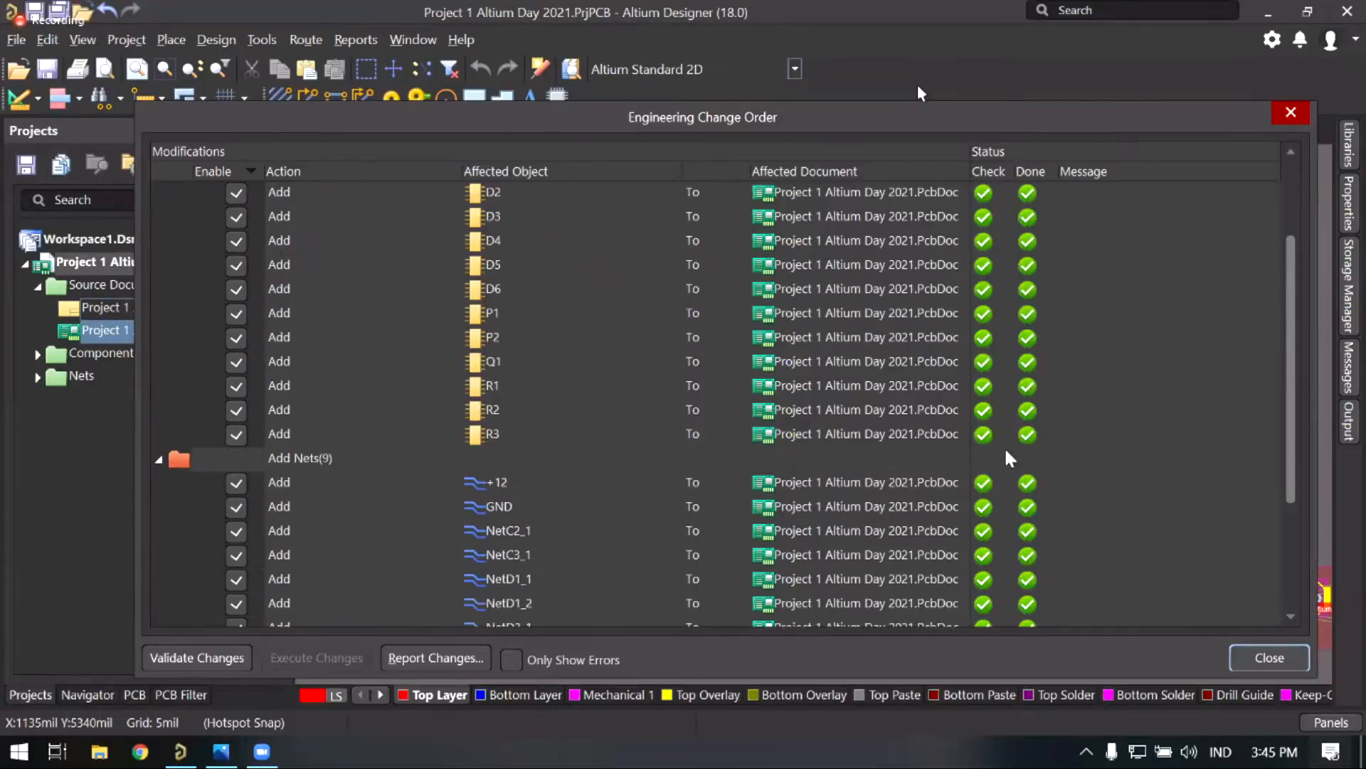
pyautogui.click(1264, 667)
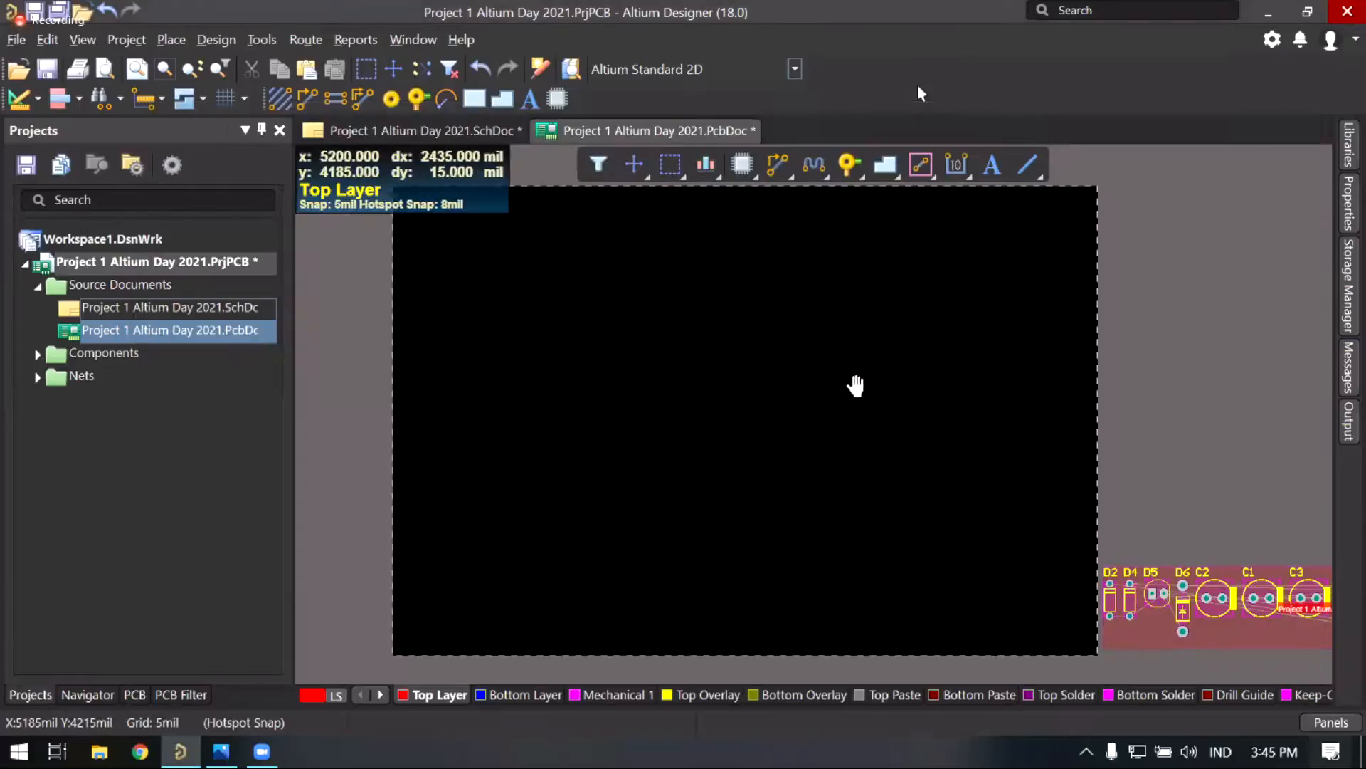
# Step: Pan and zoom to see the placed components beside the board, then return to the schematic's Design menu
pyautogui.moveTo(783, 385); pyautogui.dragTo(722, 397, button='right')
pyautogui.moveTo(860, 374); pyautogui.dragTo(677, 322, button='right')
pyautogui.moveTo(783, 384); pyautogui.dragTo(786, 393, button='middle')
pyautogui.moveTo(787, 360); pyautogui.dragTo(743, 319, button='right')
pyautogui.moveTo(692, 382); pyautogui.dragTo(730, 356, button='right')
pyautogui.moveTo(730, 355); pyautogui.dragTo(690, 376, button='right')
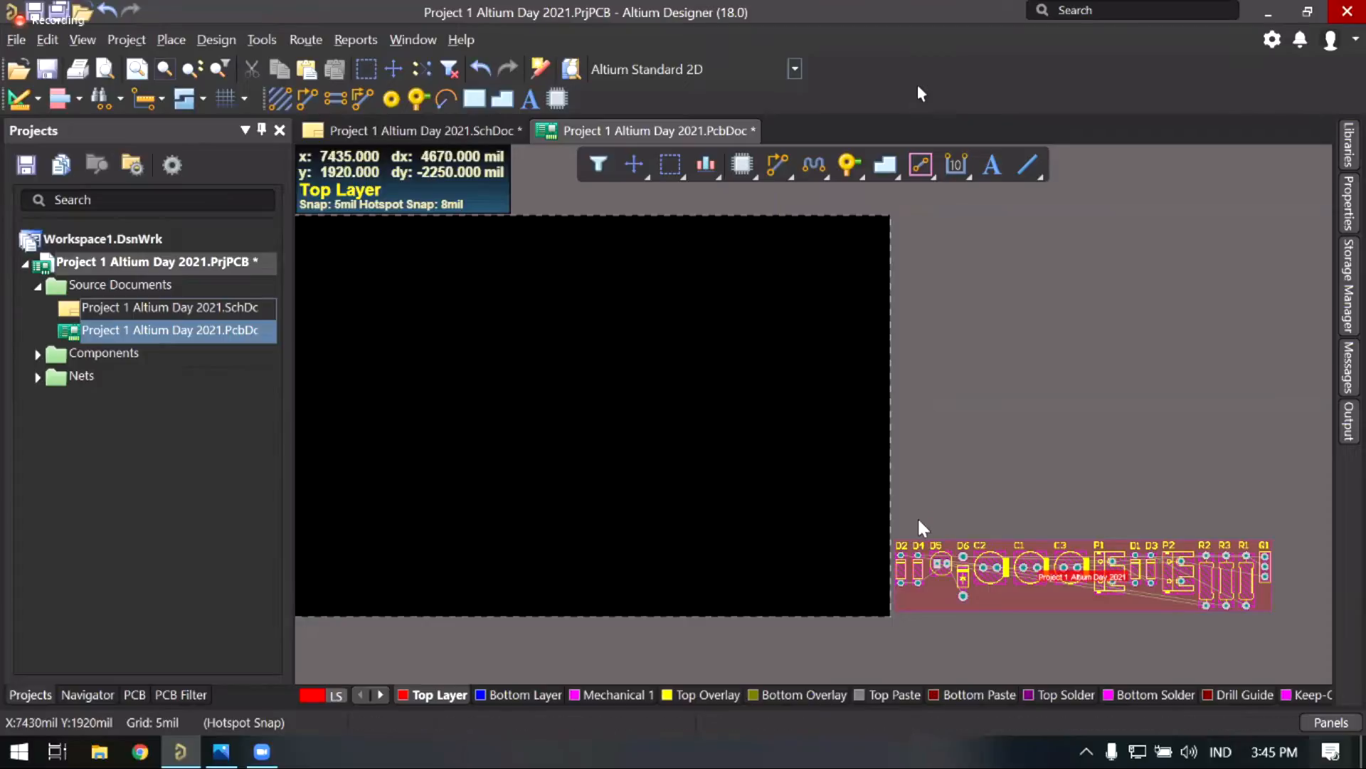
pyautogui.moveTo(916, 515); pyautogui.dragTo(906, 506, button='right')
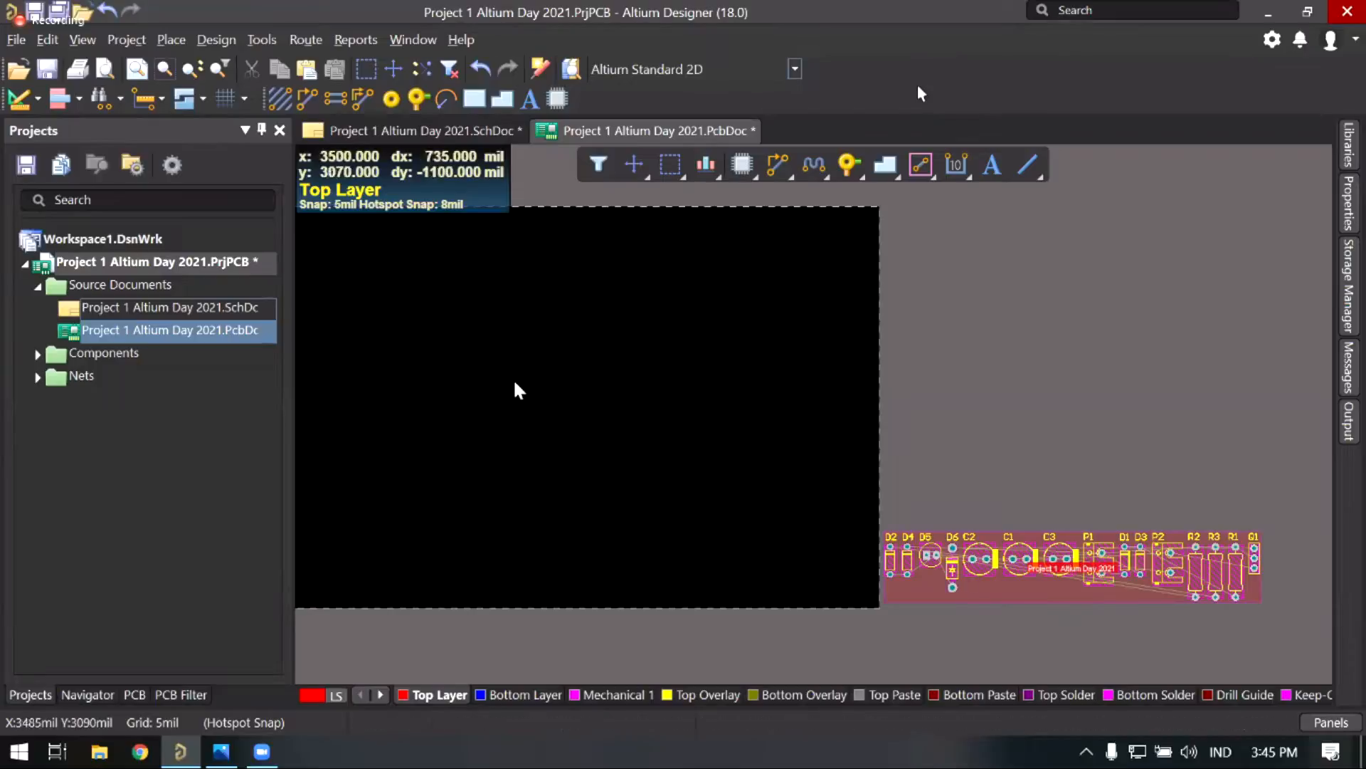
pyautogui.click(424, 131)
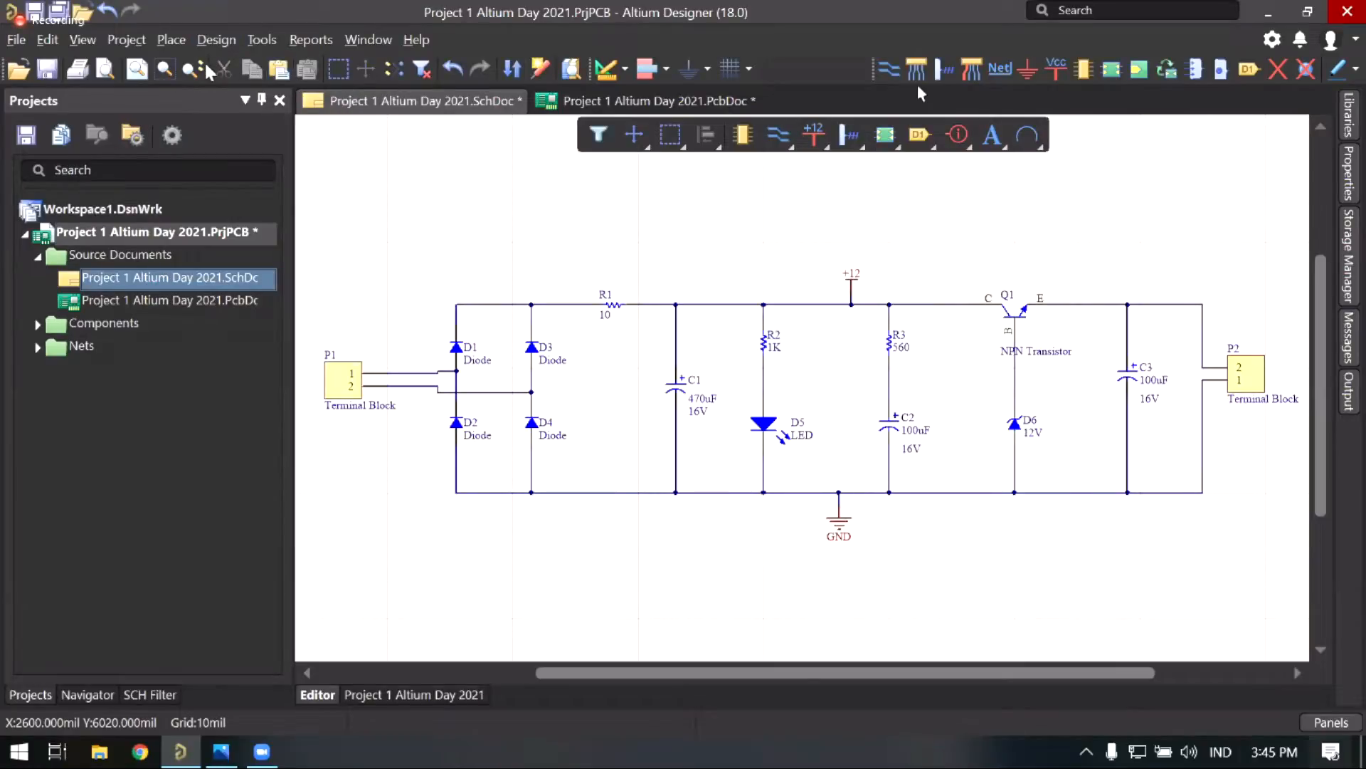
pyautogui.click(217, 40)
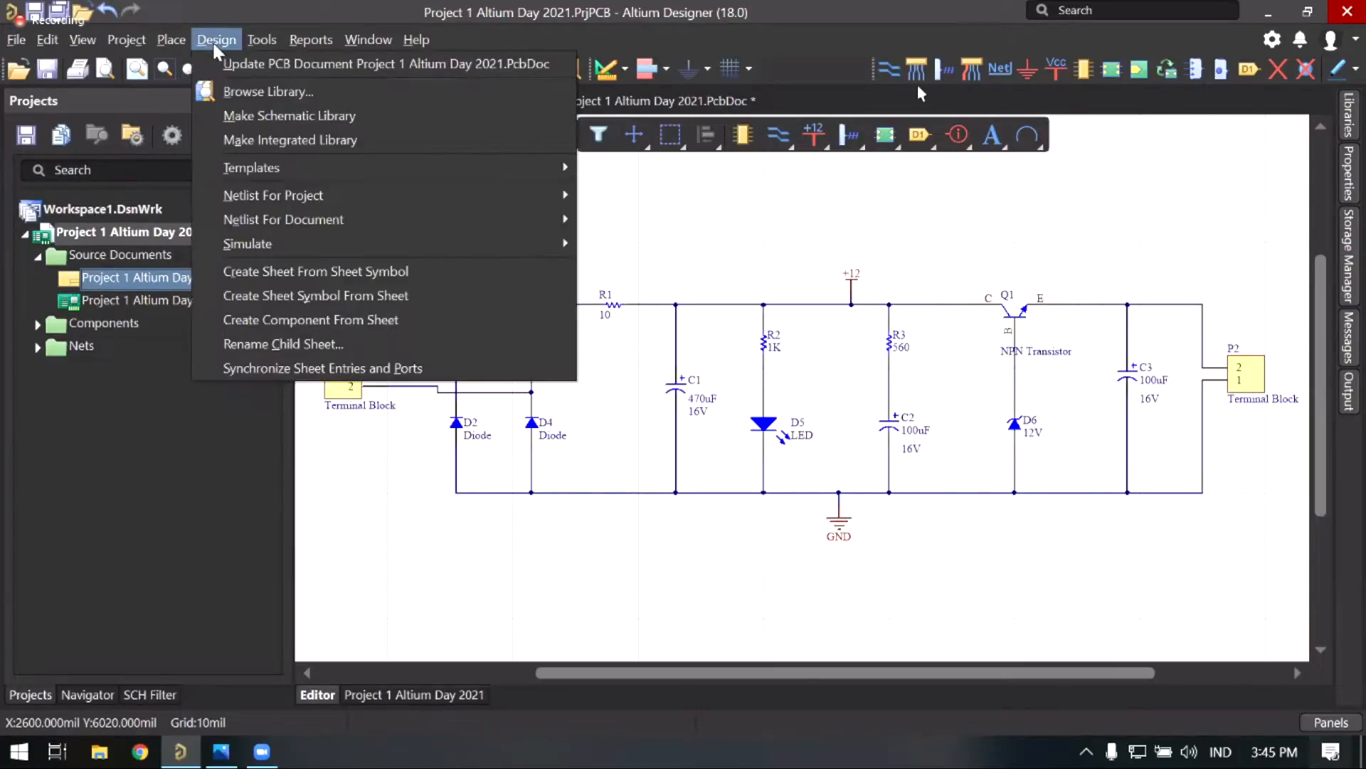
# Step: Rerun Update PCB Document, dismiss the No Differences result, and return to the PcbDoc
pyautogui.click(301, 71)
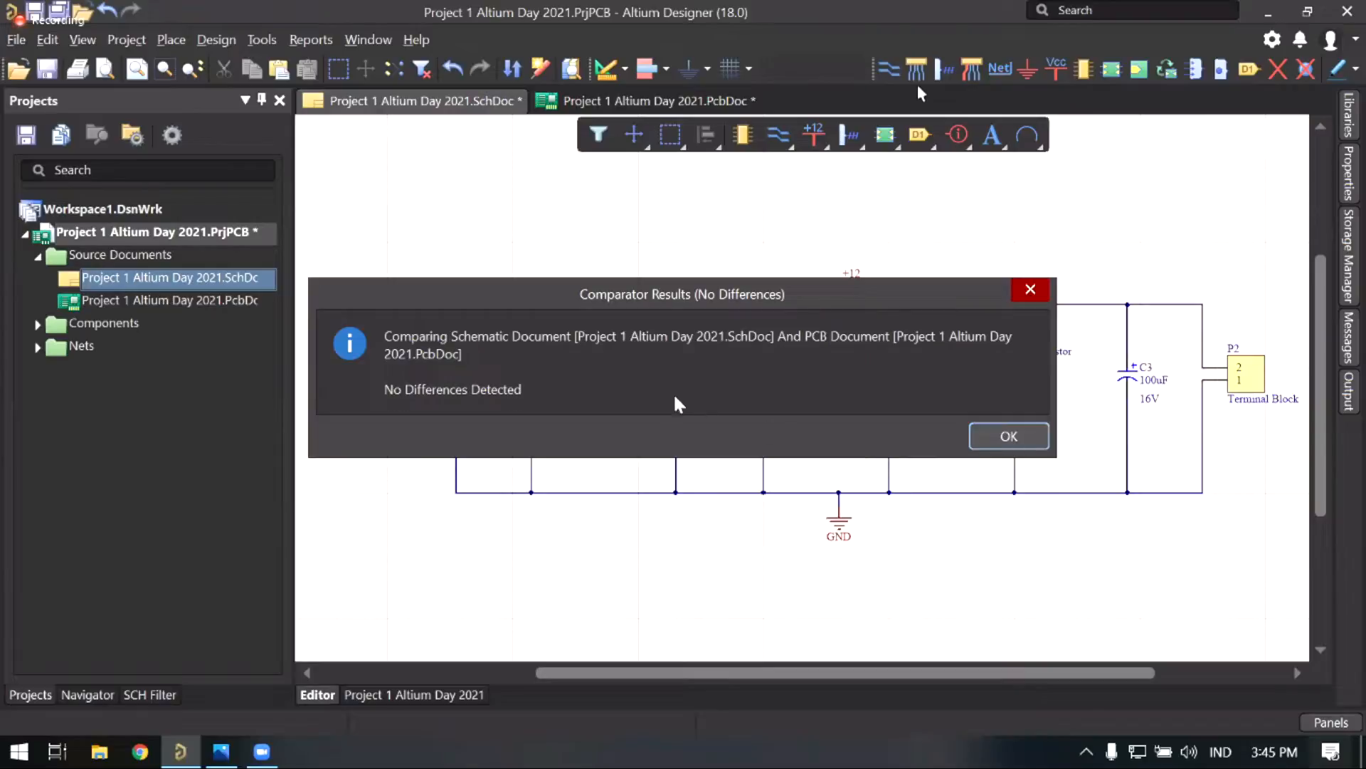
pyautogui.press('Return')
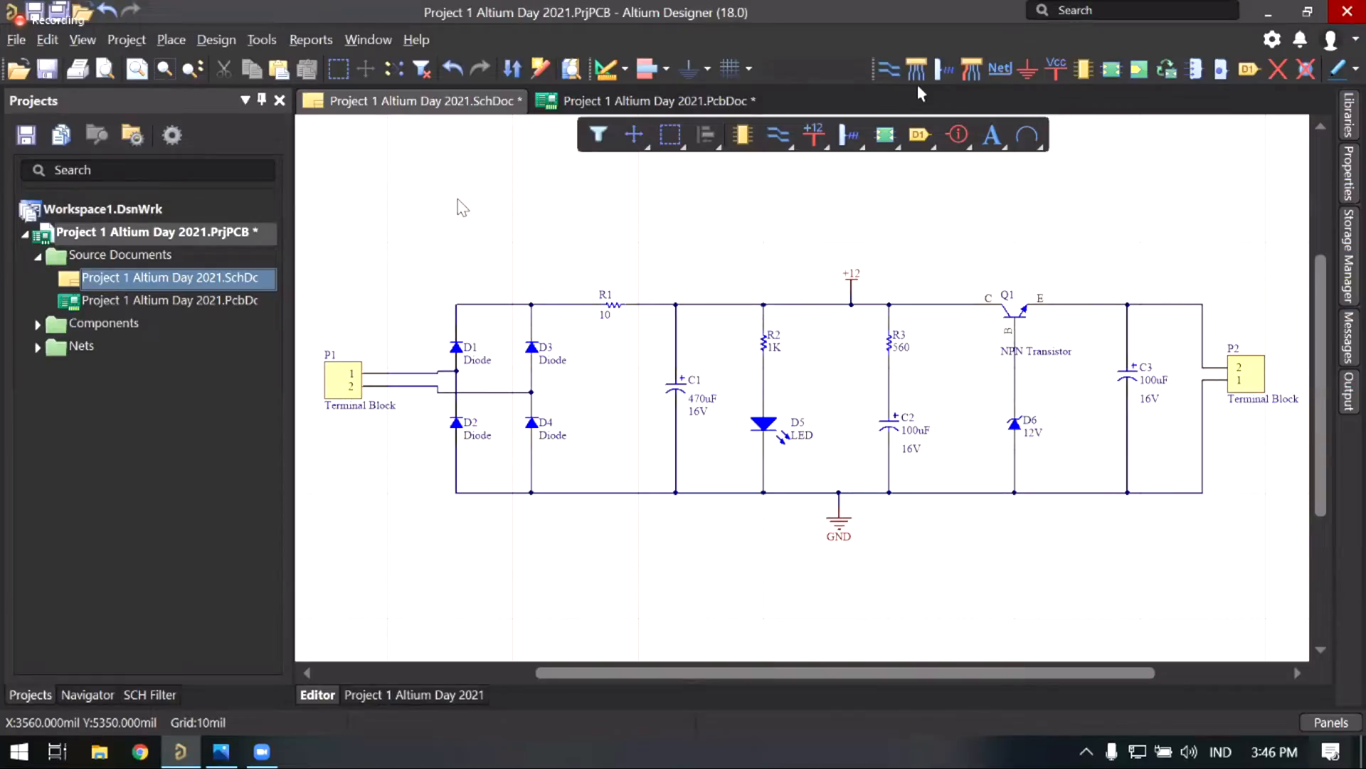
pyautogui.click(209, 39)
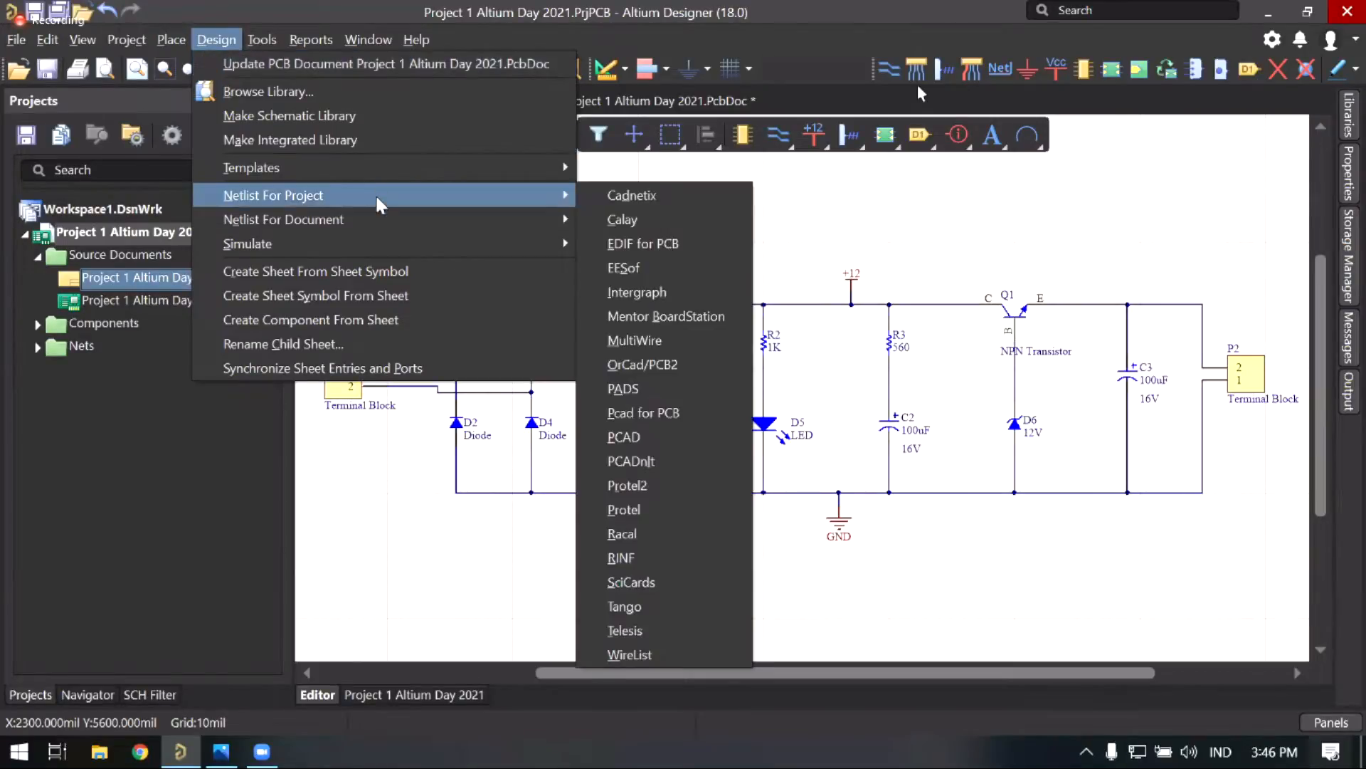
pyautogui.moveTo(399, 205)
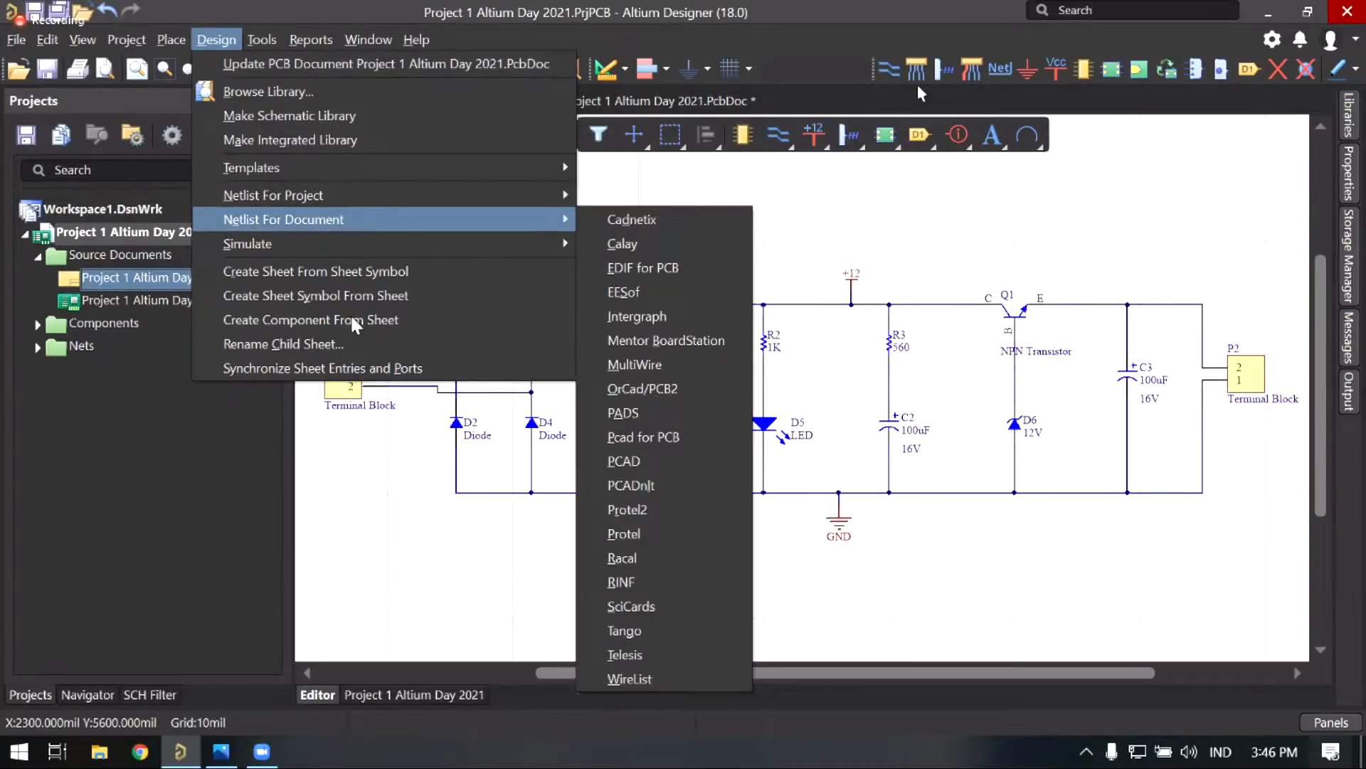
pyautogui.click(668, 214)
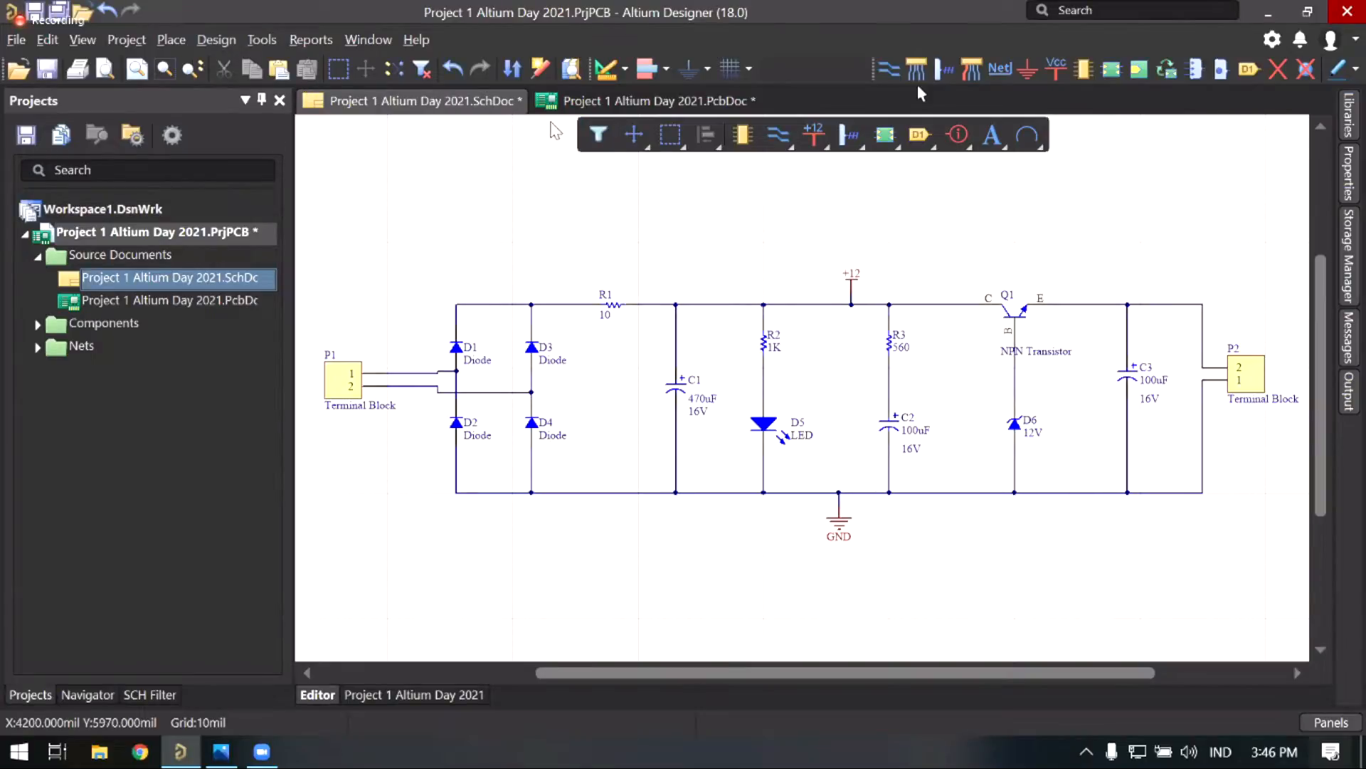
pyautogui.click(599, 101)
pyautogui.moveTo(574, 346); pyautogui.dragTo(613, 354, button='right')
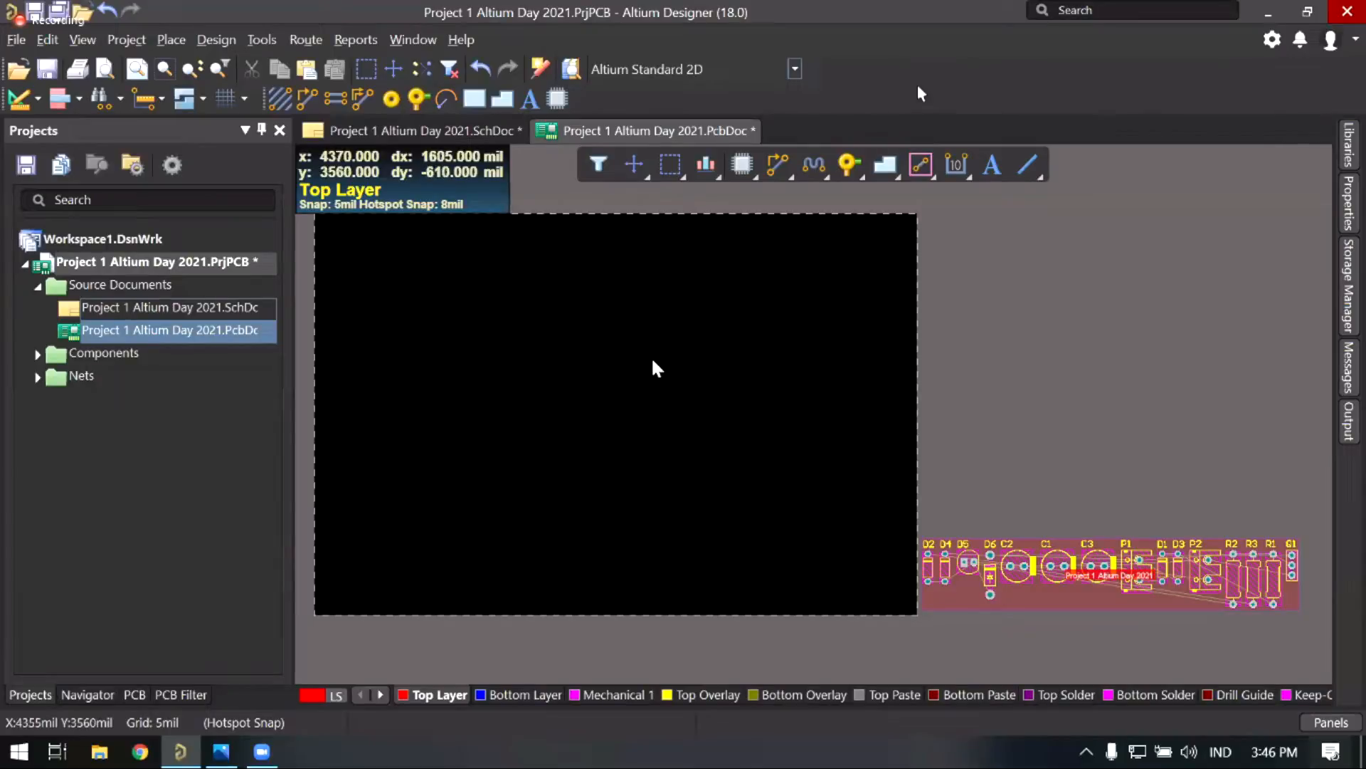
pyautogui.moveTo(742, 420)
pyautogui.mouseDown(button='right')
pyautogui.moveTo(719, 393)
pyautogui.moveTo(733, 415)
pyautogui.mouseUp(button='right')
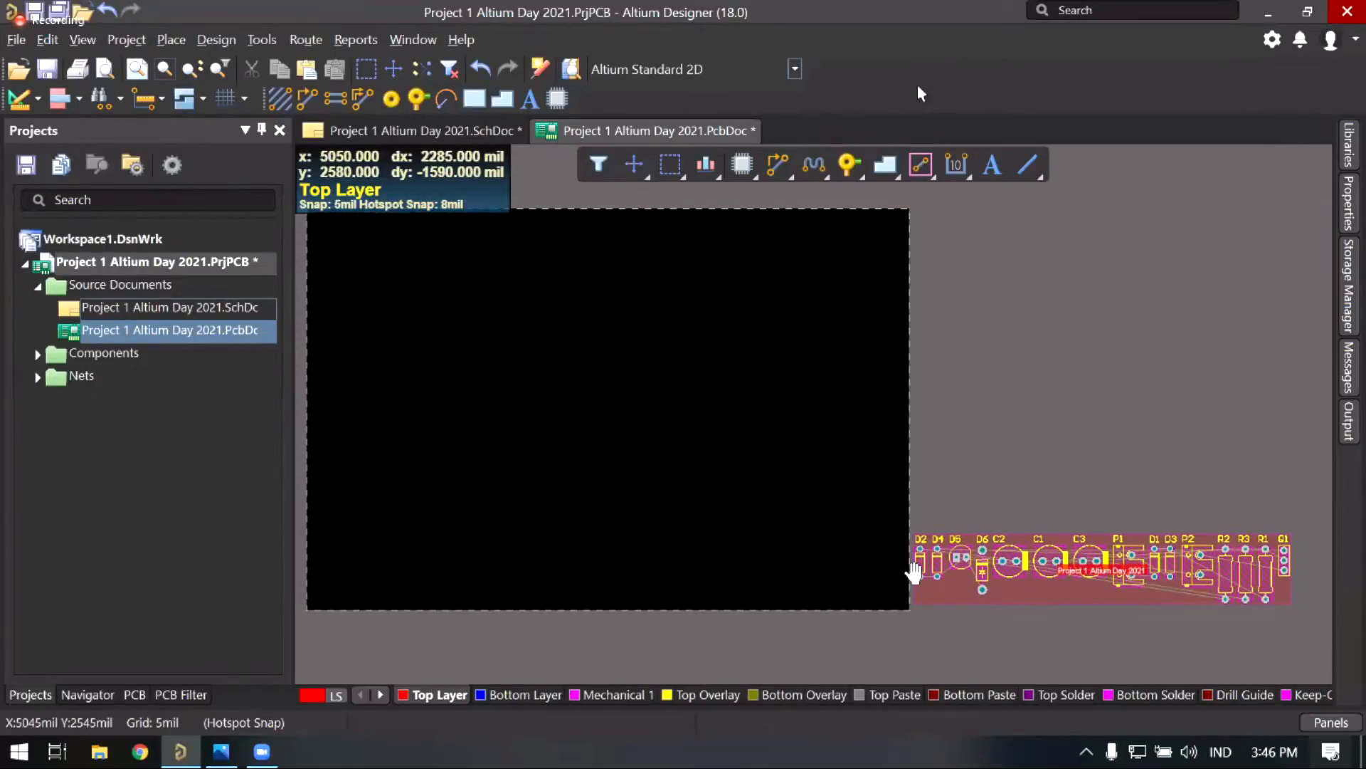
pyautogui.moveTo(991, 595); pyautogui.dragTo(970, 589, button='right')
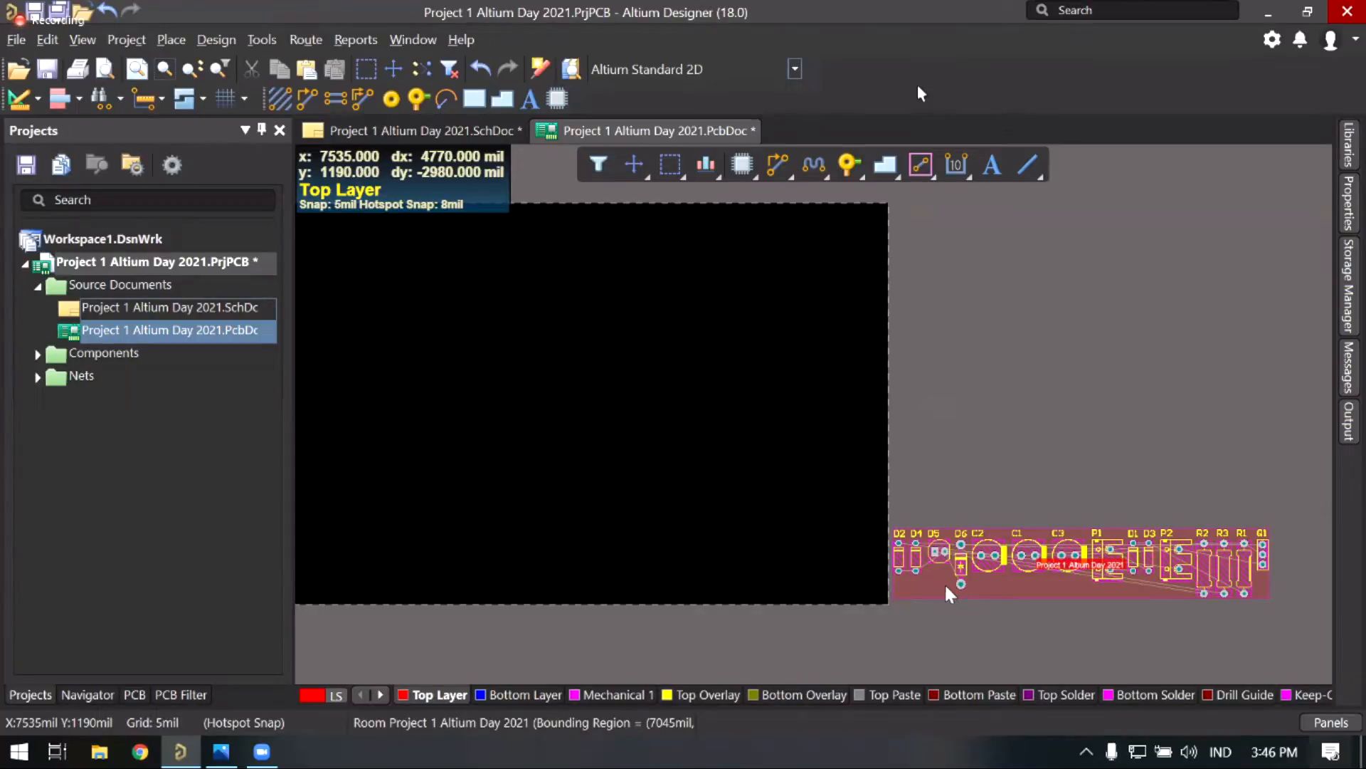
pyautogui.moveTo(750, 534); pyautogui.dragTo(754, 539, button='right')
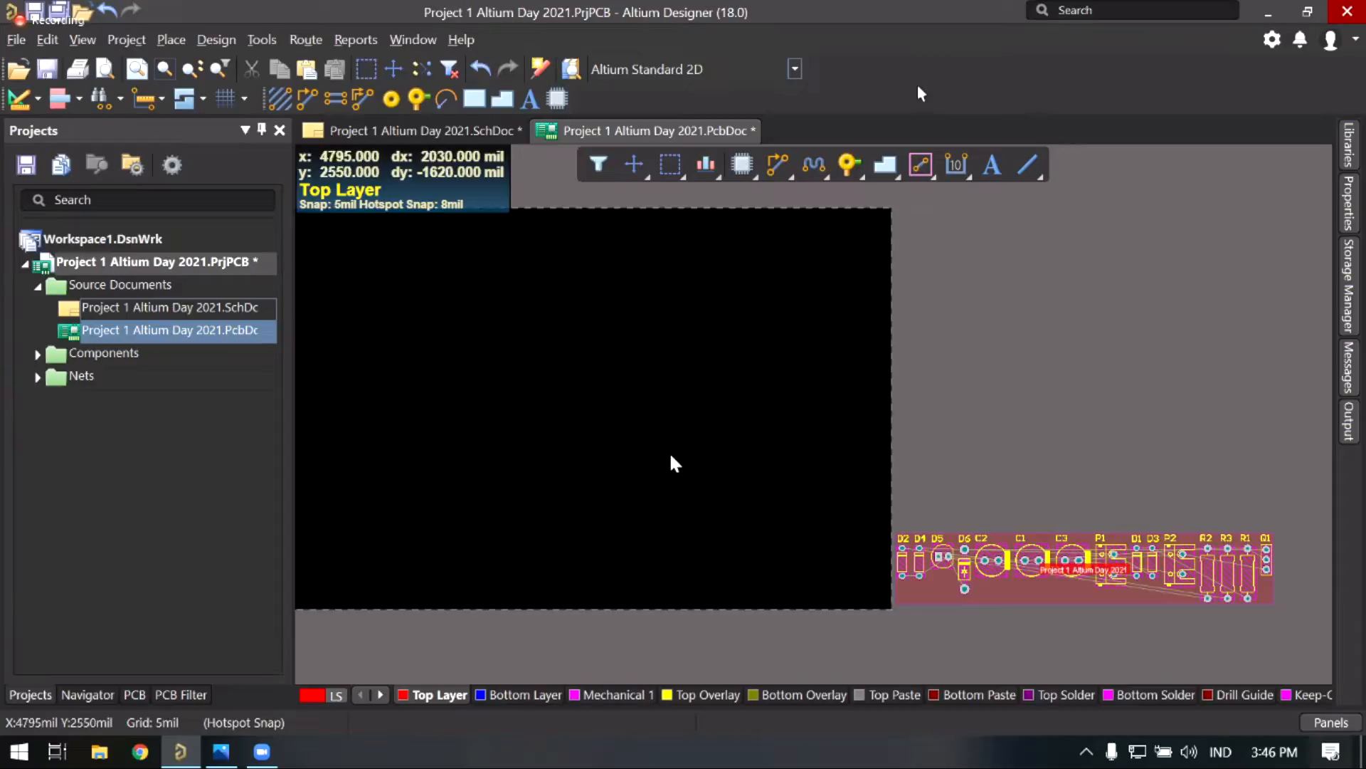
pyautogui.moveTo(521, 306); pyautogui.dragTo(558, 318, button='right')
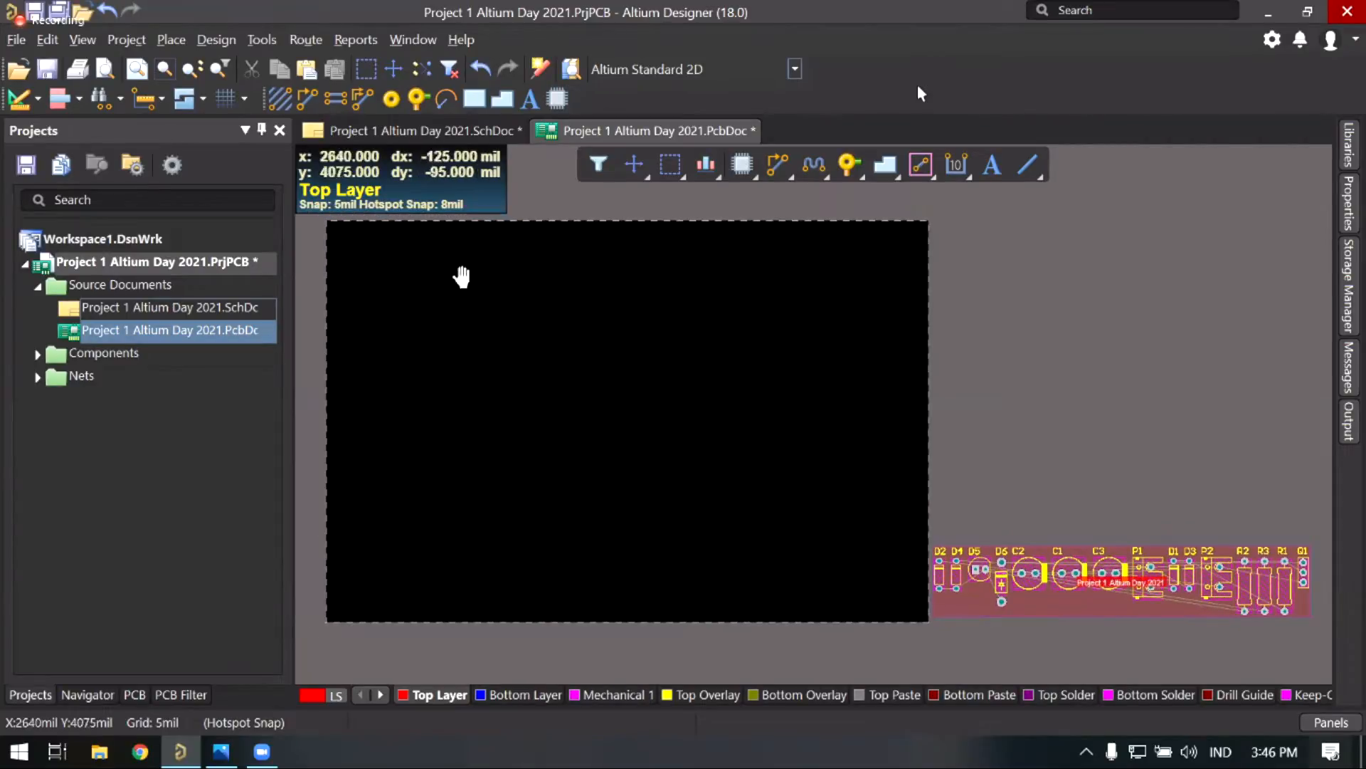
pyautogui.moveTo(458, 275); pyautogui.dragTo(463, 294, button='right')
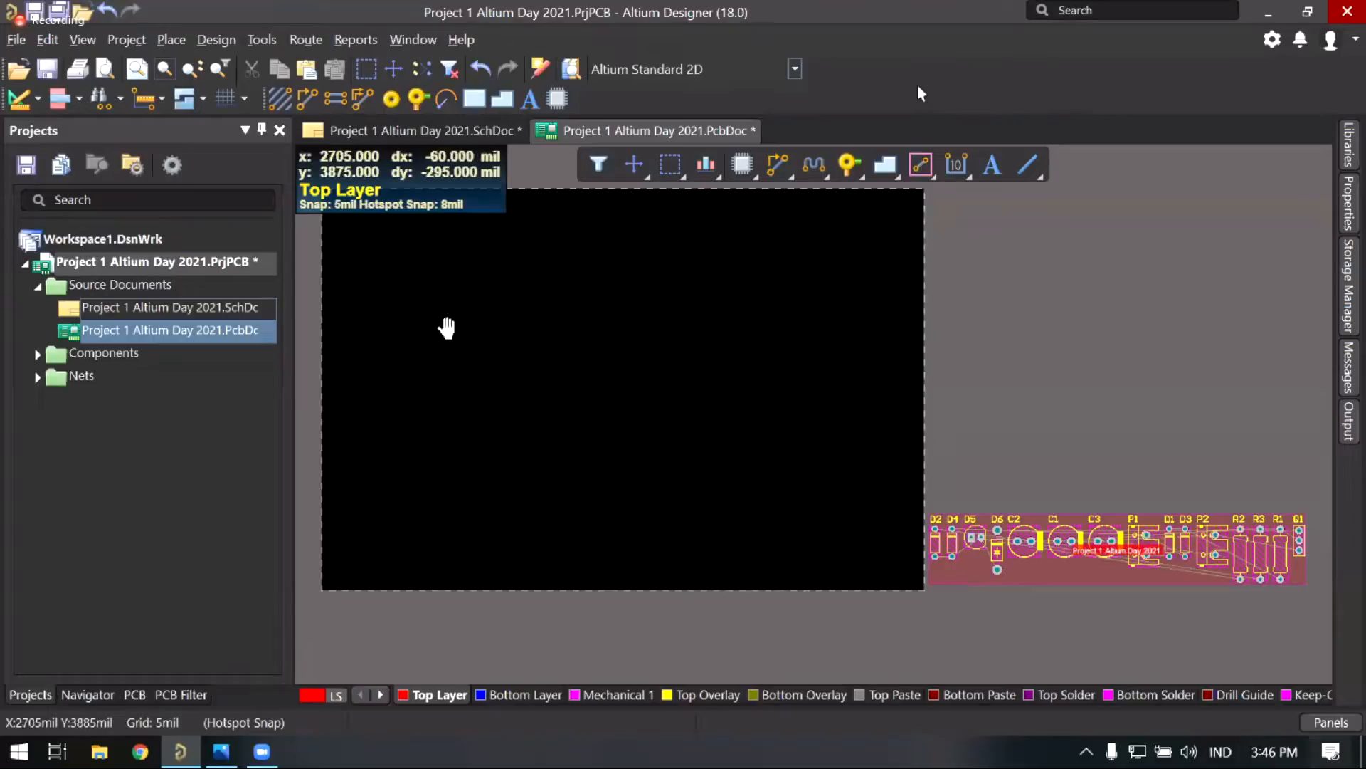
pyautogui.moveTo(548, 359); pyautogui.dragTo(531, 363, button='right')
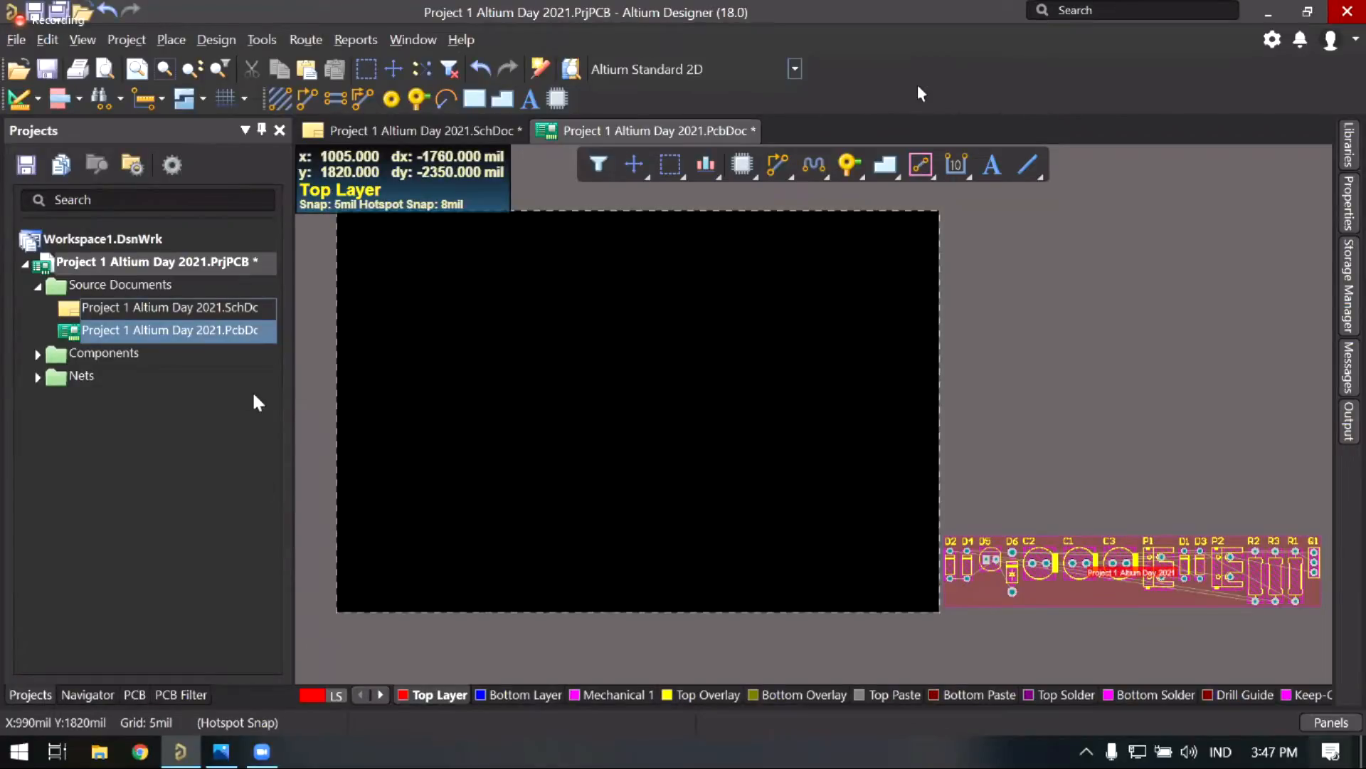
pyautogui.moveTo(453, 359); pyautogui.dragTo(464, 370, button='right')
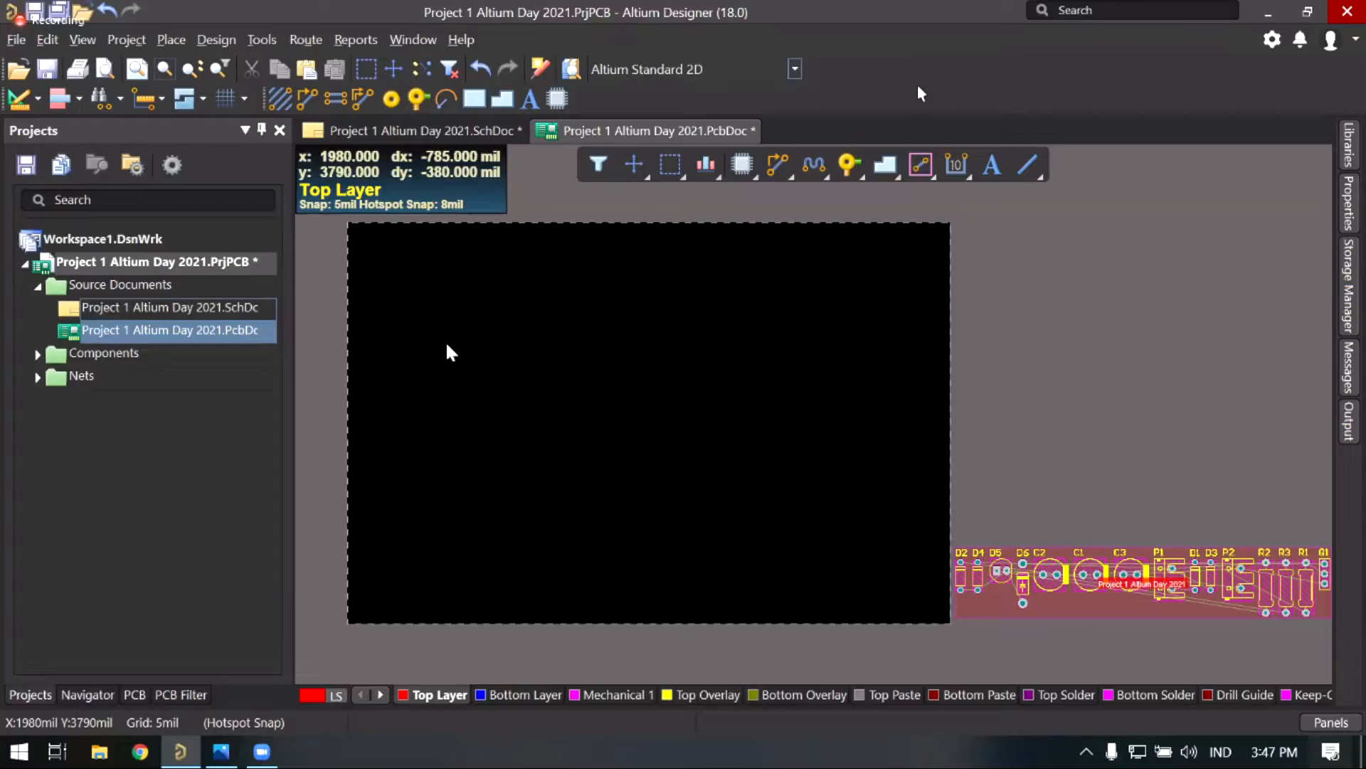
pyautogui.click(447, 345)
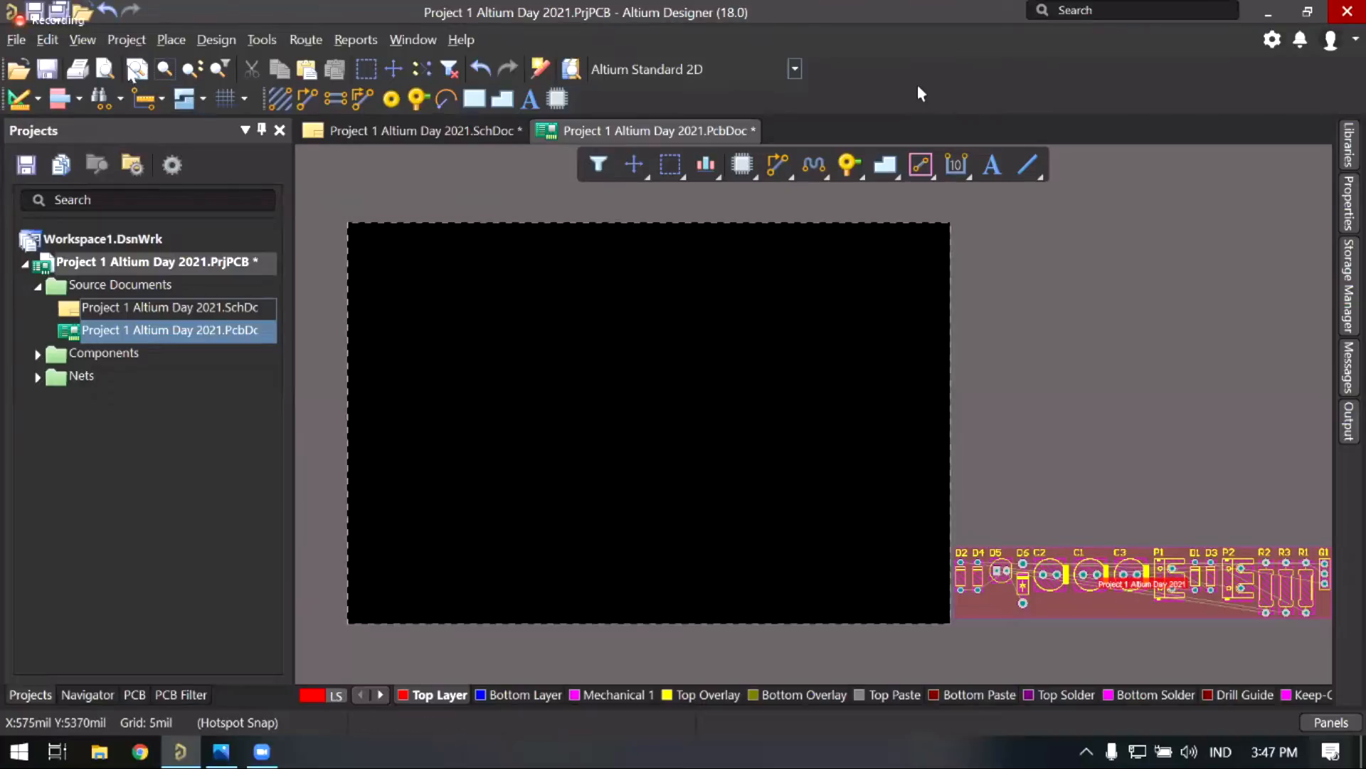
# Step: Use View > Toggle Units to change the PCB units from mil to mm
pyautogui.click(81, 41)
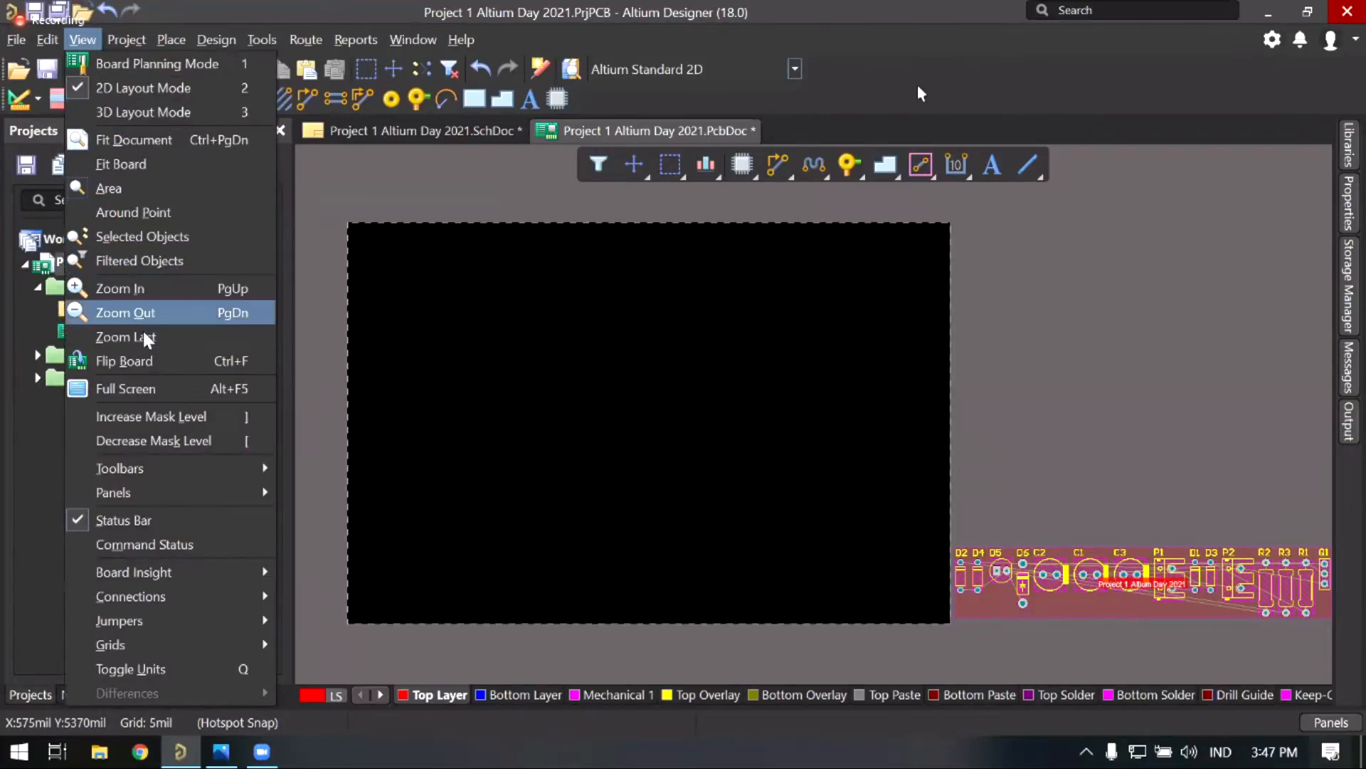
pyautogui.click(186, 669)
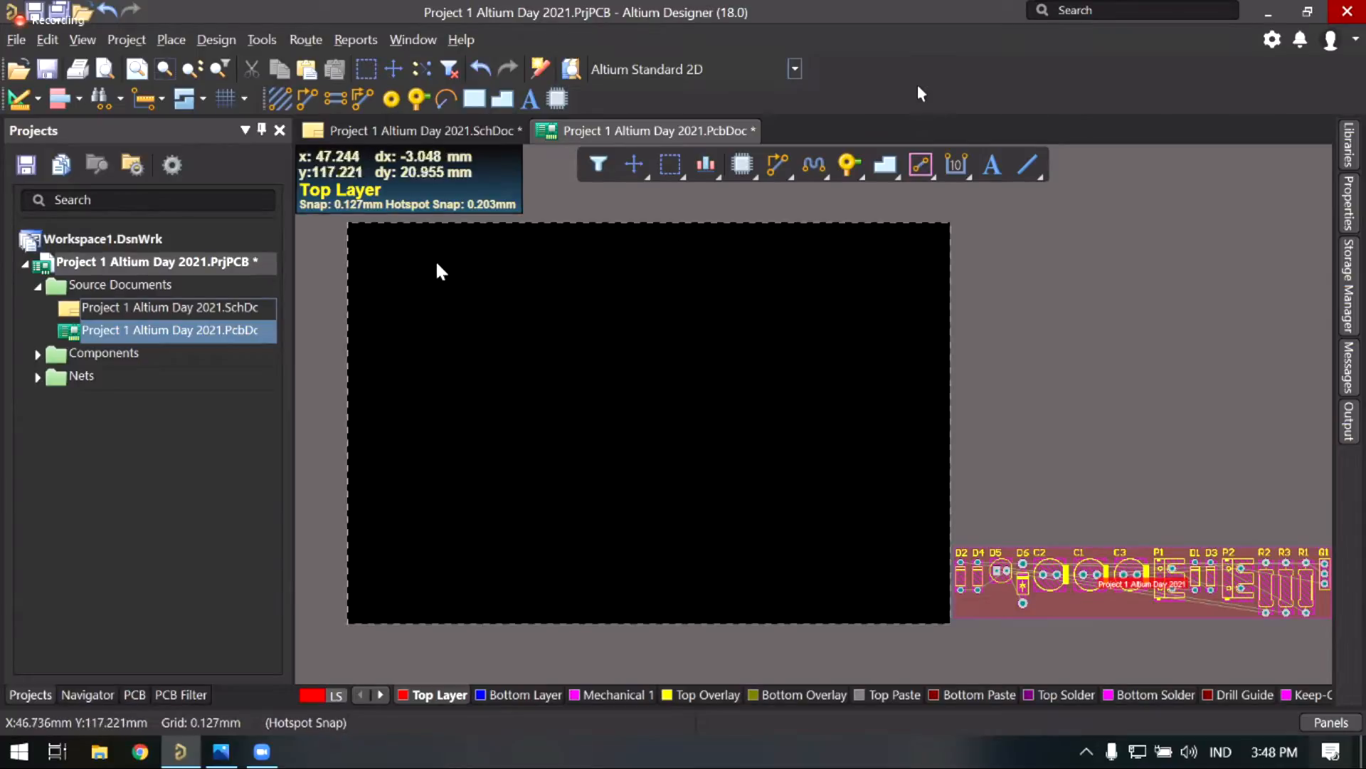
# Step: Open Design > Rules to launch the PCB Rules and Constraints Editor
pyautogui.click(217, 40)
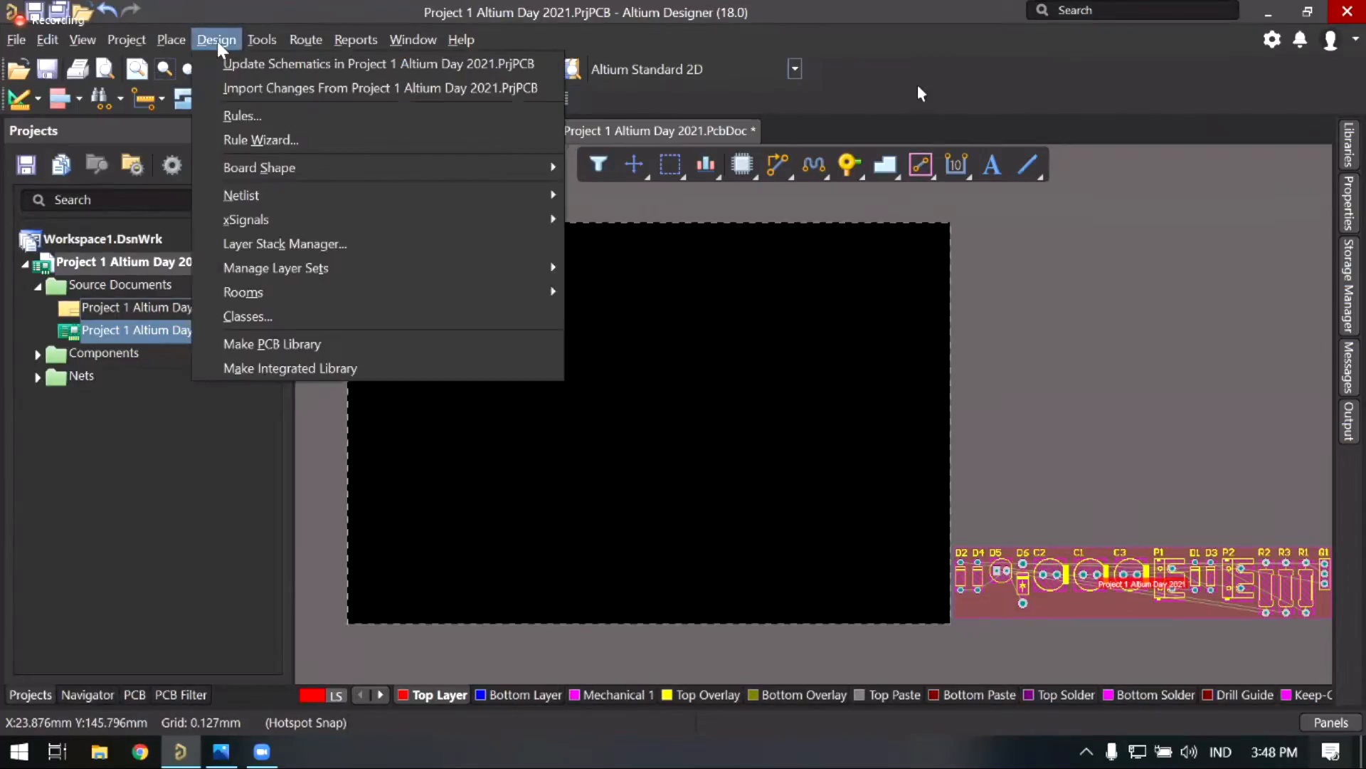
pyautogui.click(216, 42)
pyautogui.click(215, 40)
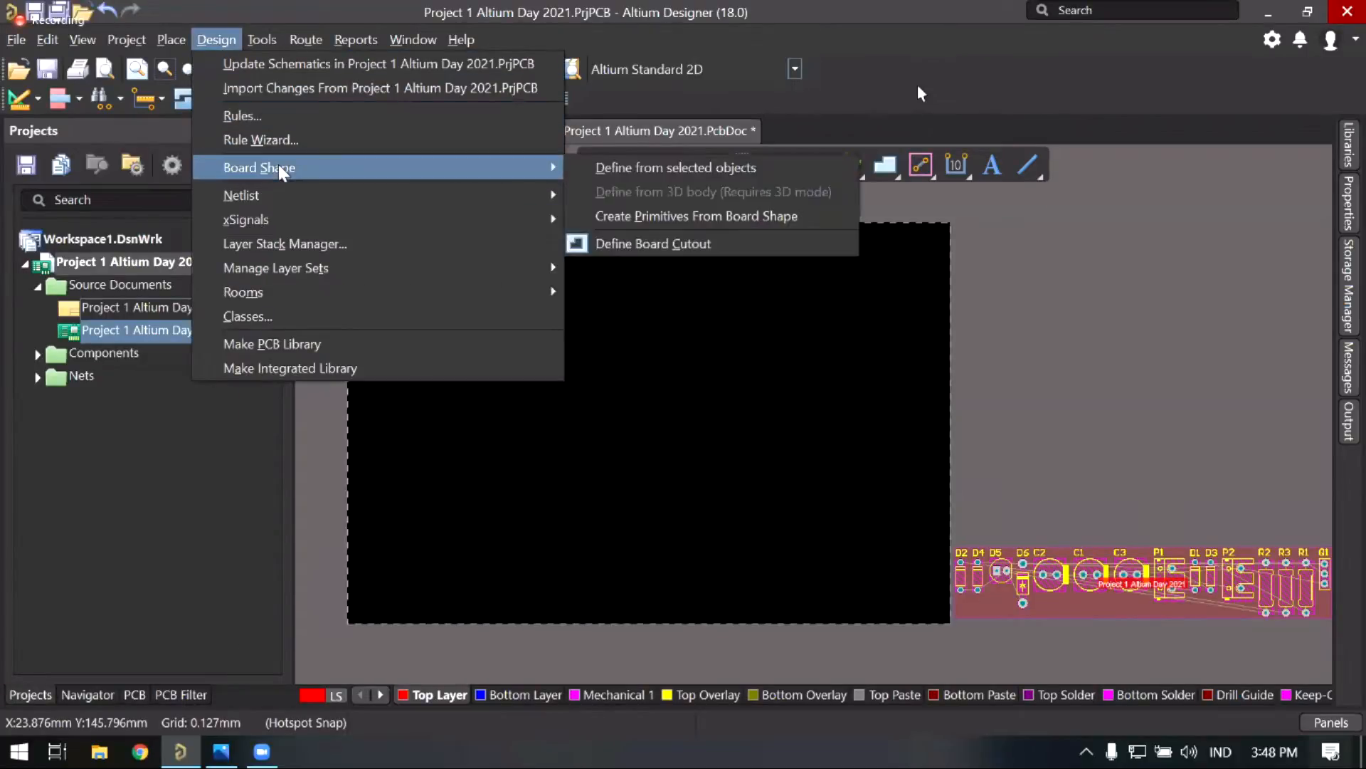
pyautogui.click(270, 117)
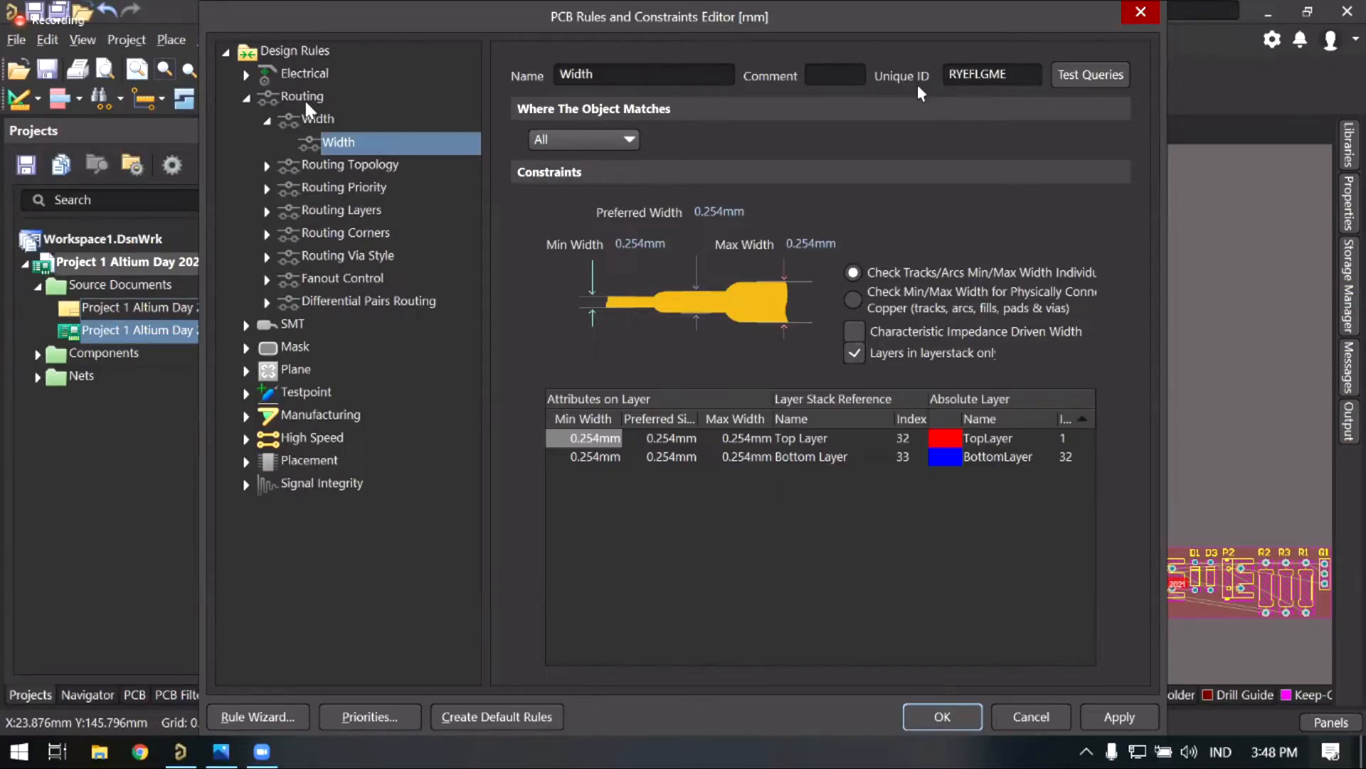
# Step: Expand Routing > Width and open the Width rule, currently 0.254mm on Top and Bottom layers
pyautogui.click(247, 100)
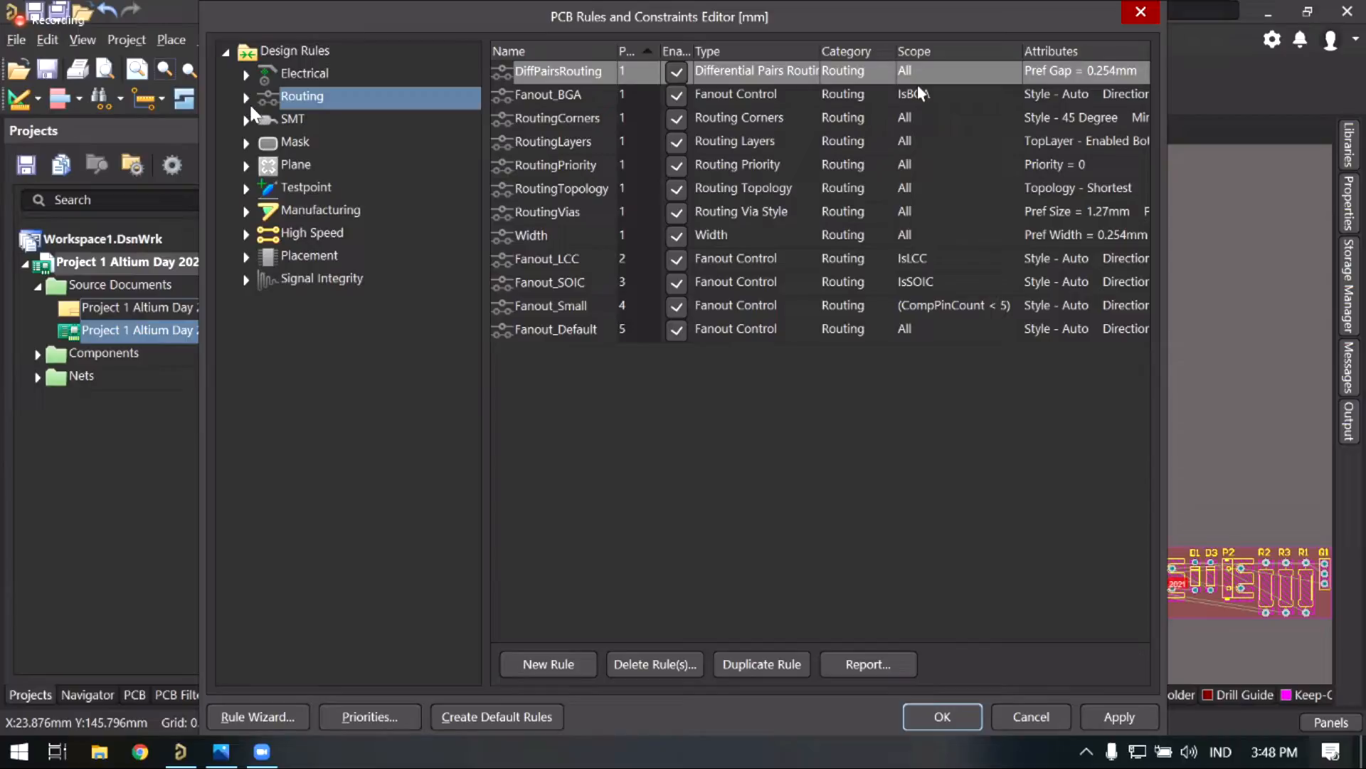
pyautogui.click(245, 98)
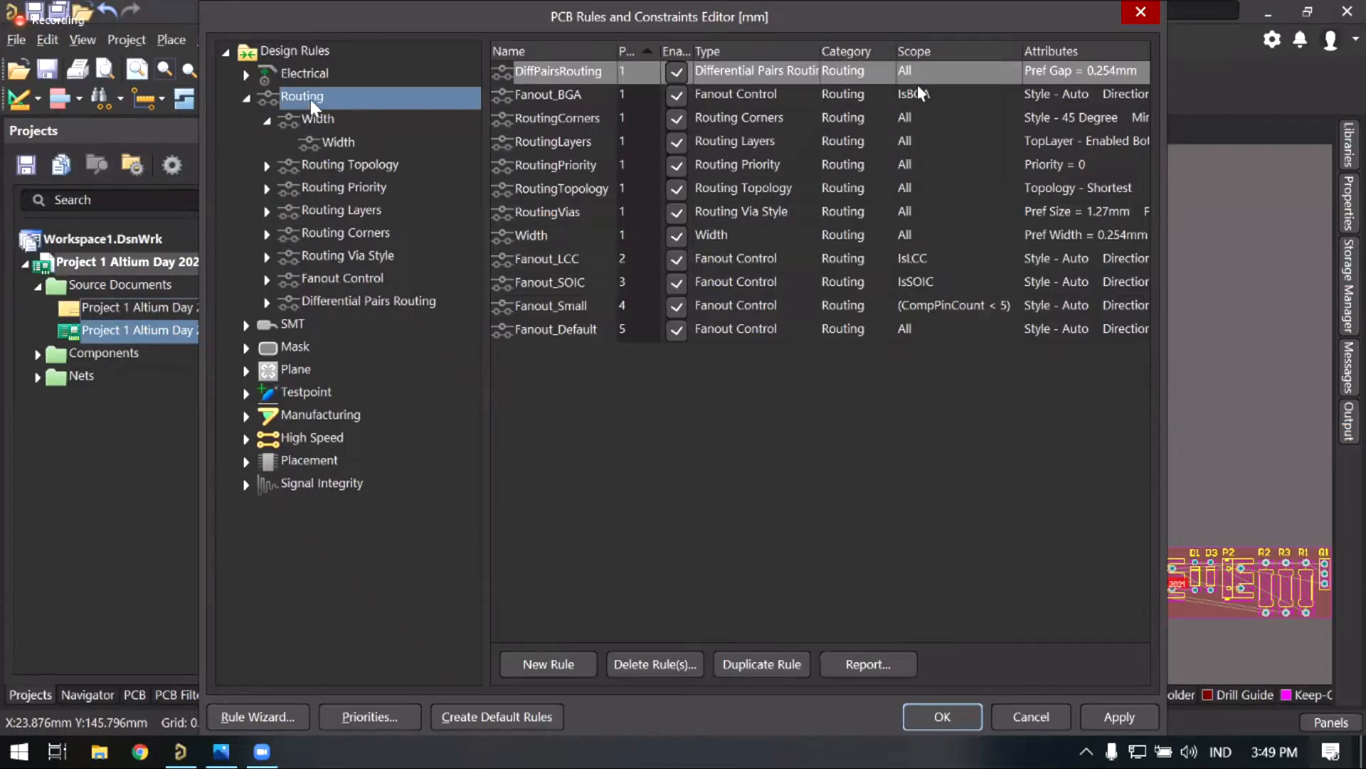
pyautogui.click(316, 121)
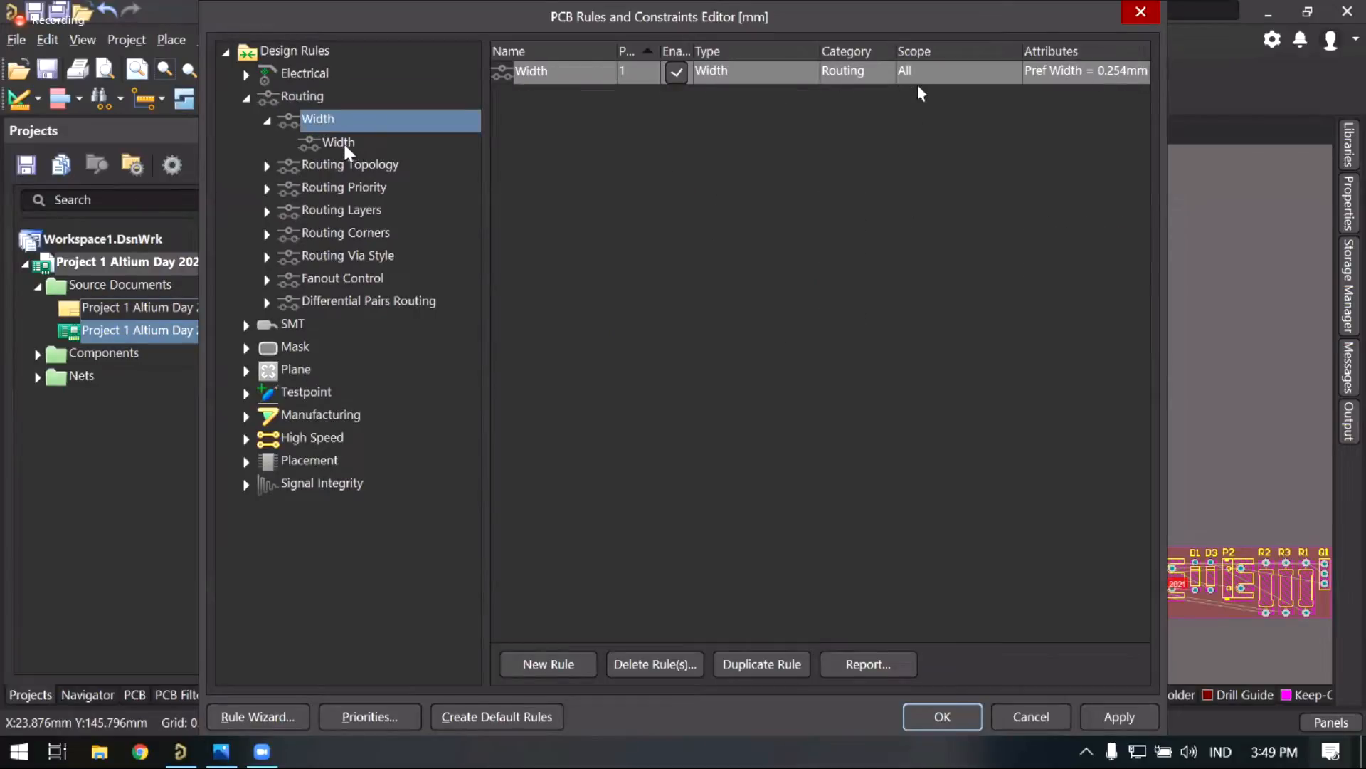
pyautogui.click(346, 146)
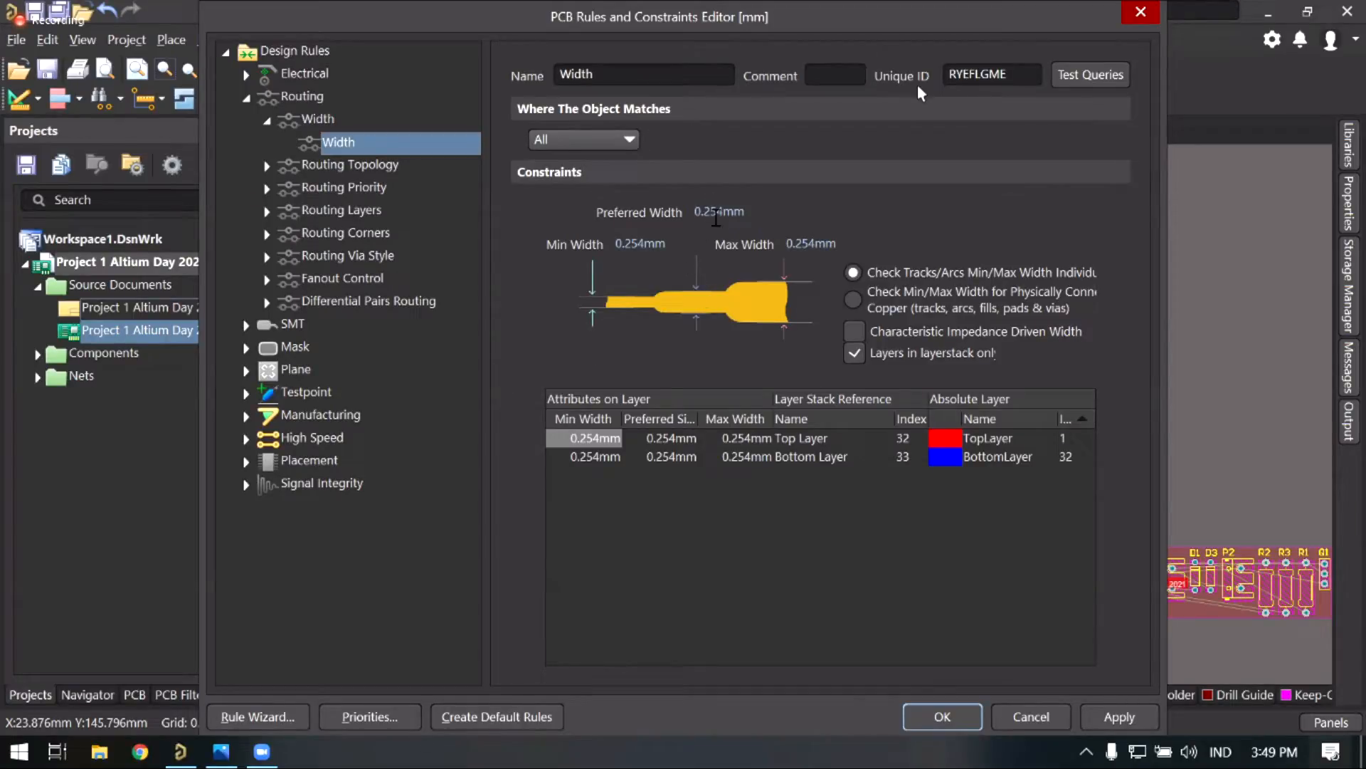
# Step: Set the Width rule to 1mm minimum, 2mm preferred and 3mm maximum, then apply and close
pyautogui.click(636, 245)
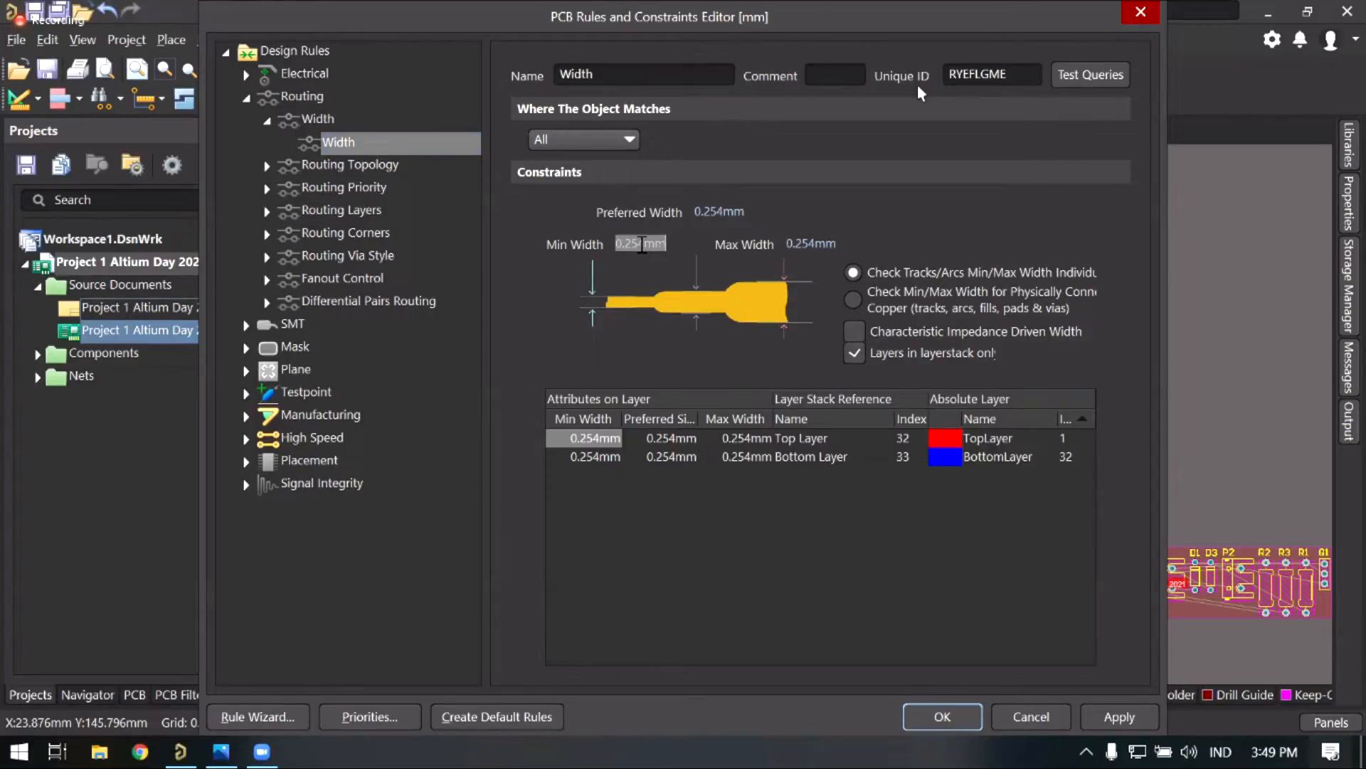
pyautogui.write('1')
pyautogui.click(715, 213)
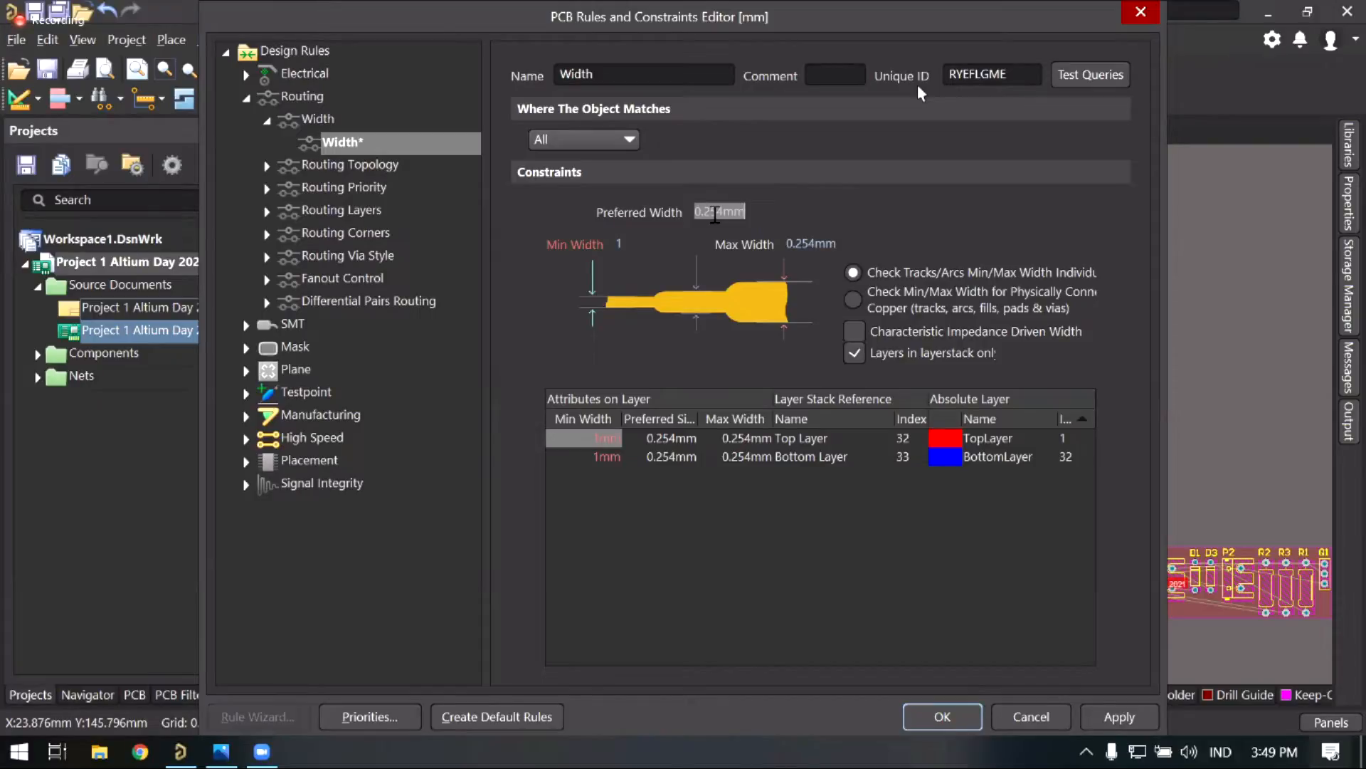
pyautogui.write('2')
pyautogui.click(808, 246)
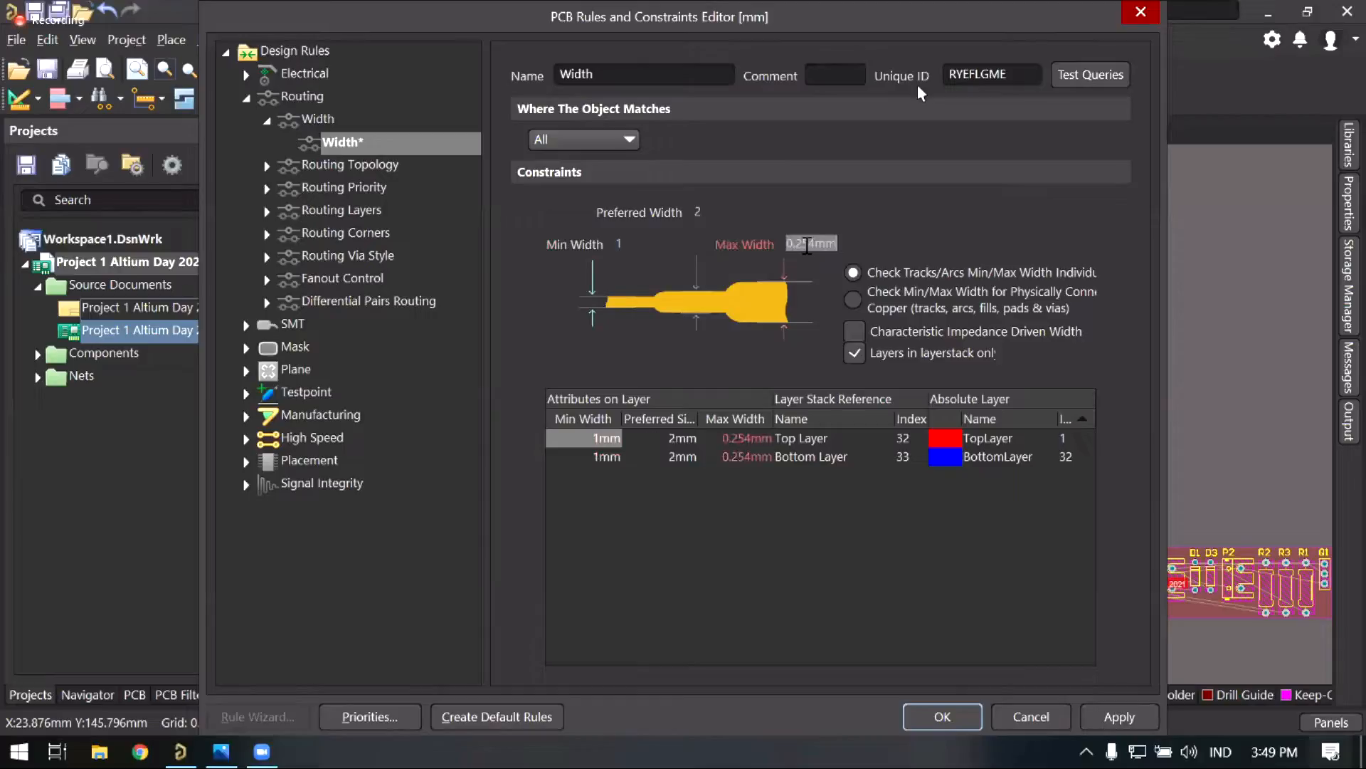
pyautogui.write('3')
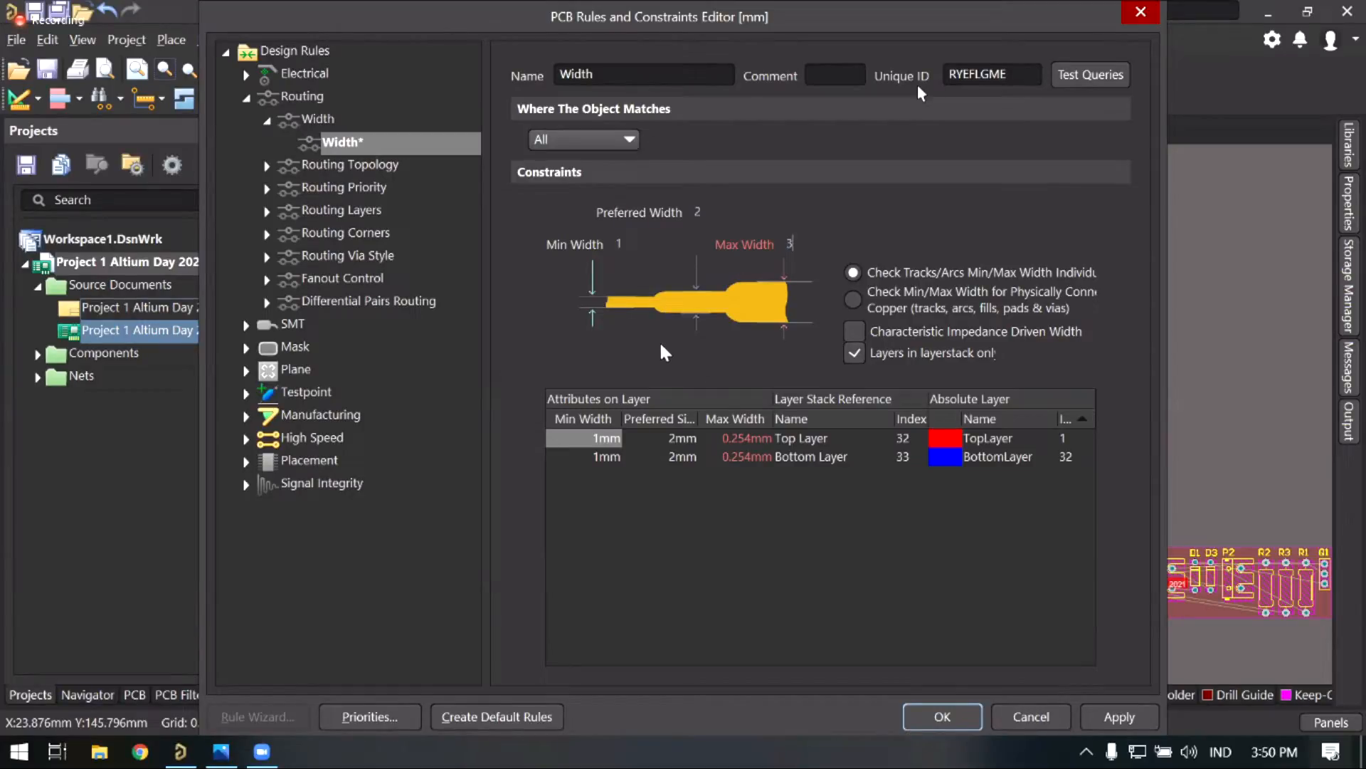
pyautogui.click(755, 503)
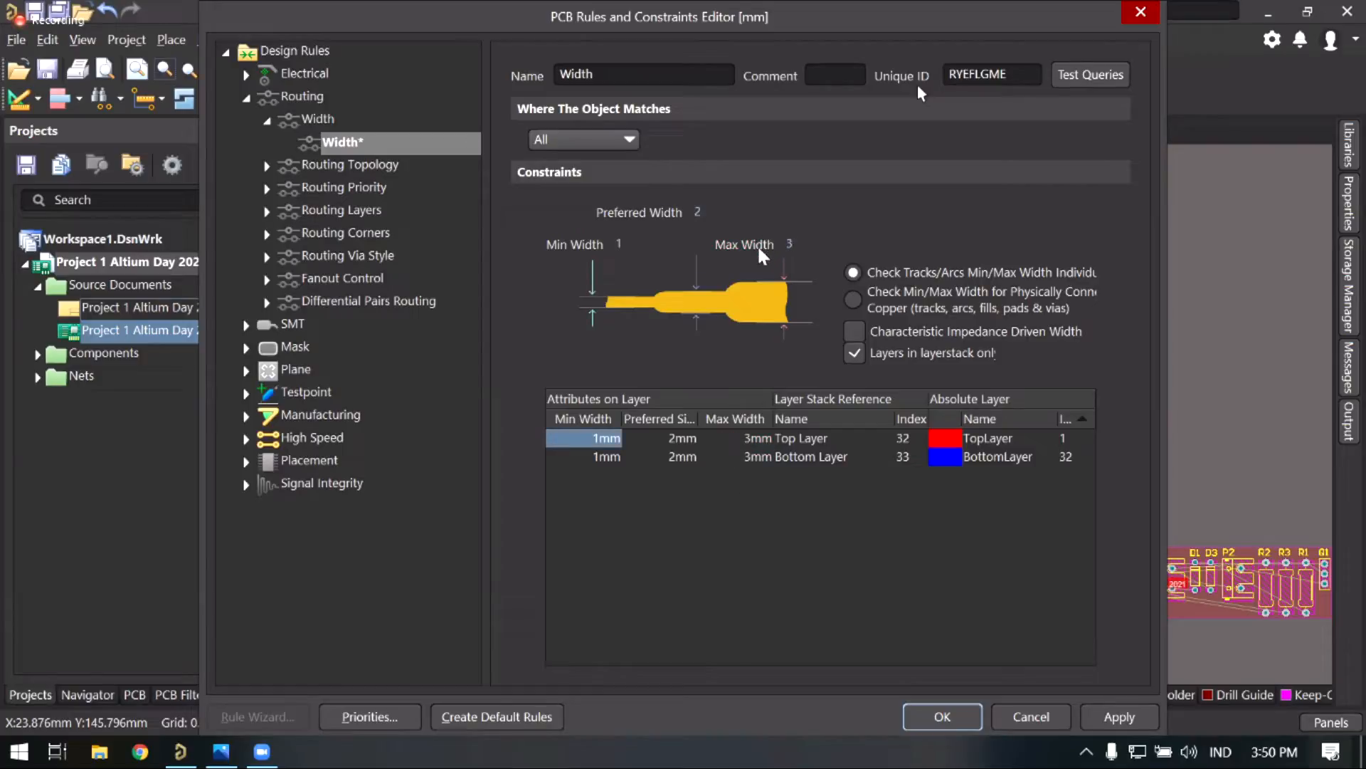
pyautogui.click(1121, 715)
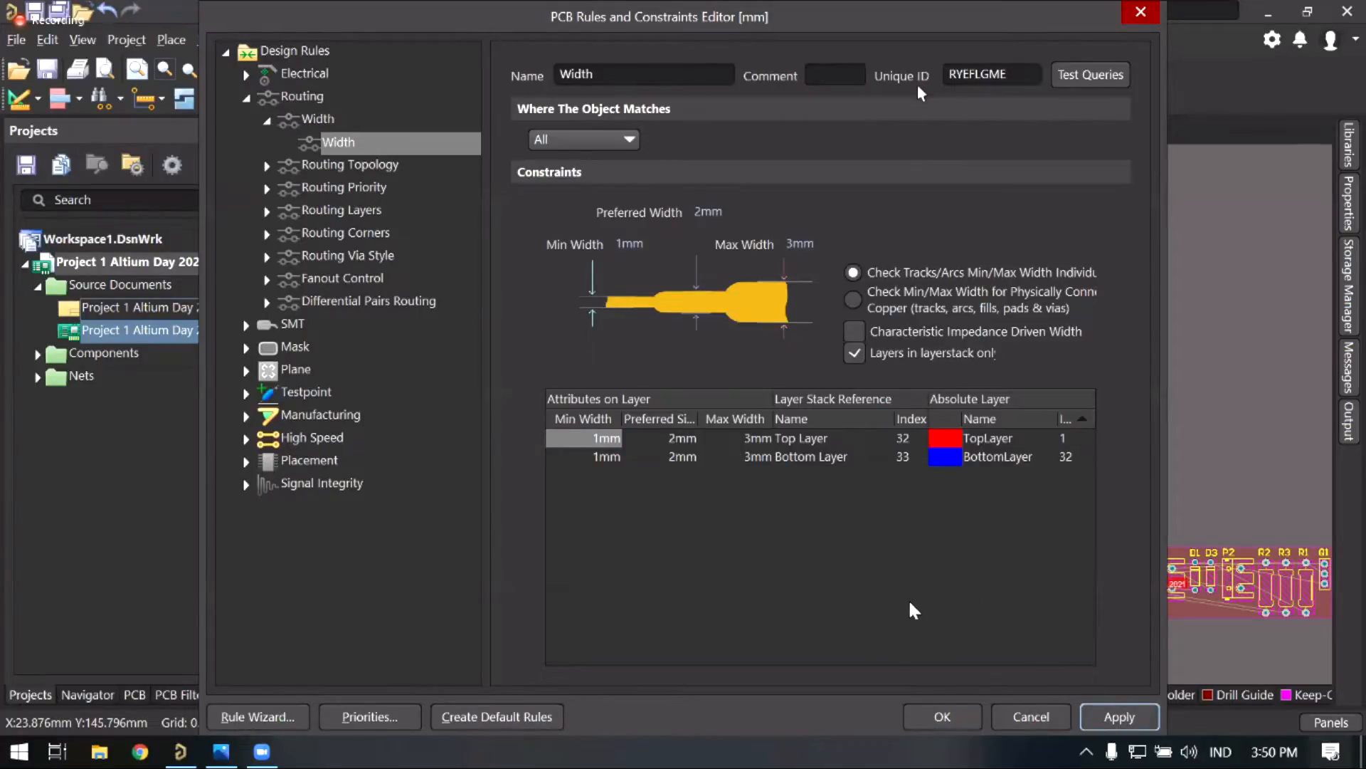
pyautogui.click(943, 716)
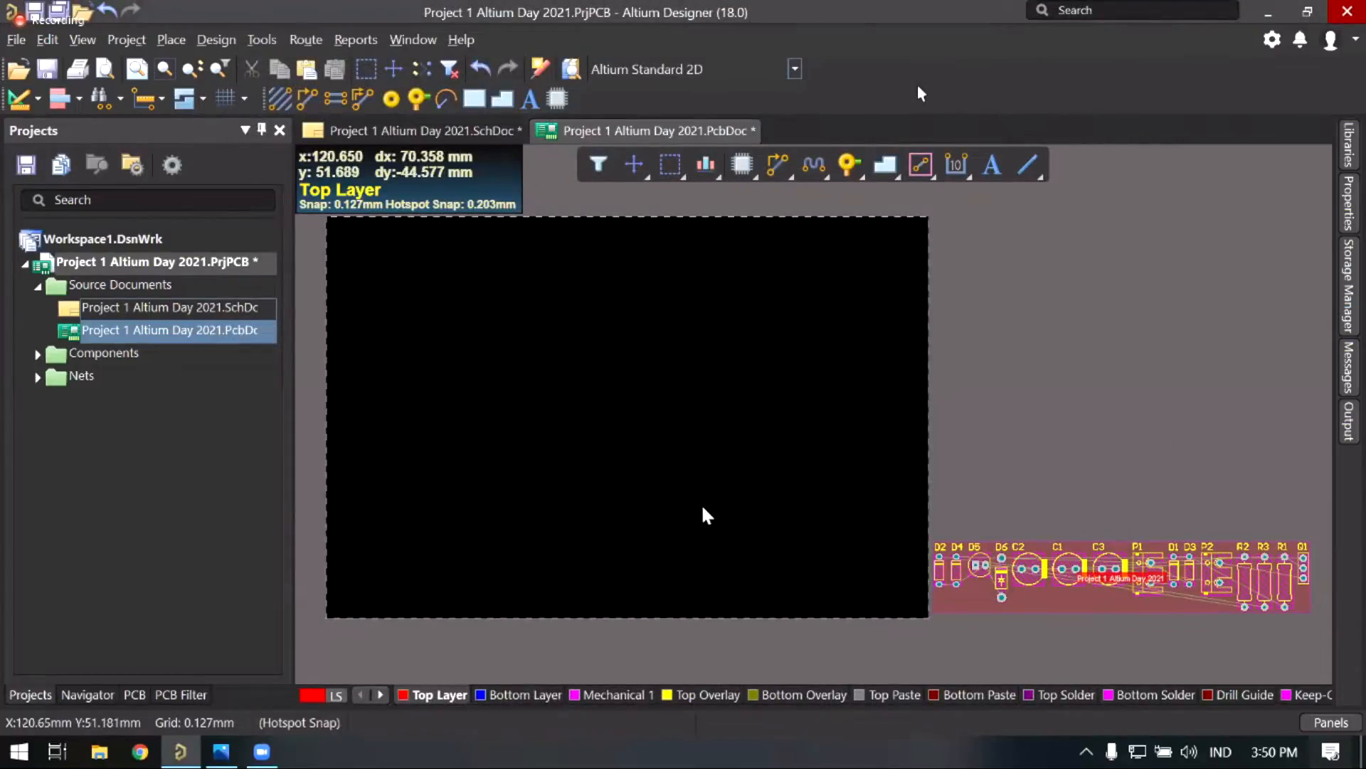
# Step: Nudge the board view into position and open the View menu
pyautogui.moveTo(693, 493); pyautogui.dragTo(703, 502, button='right')
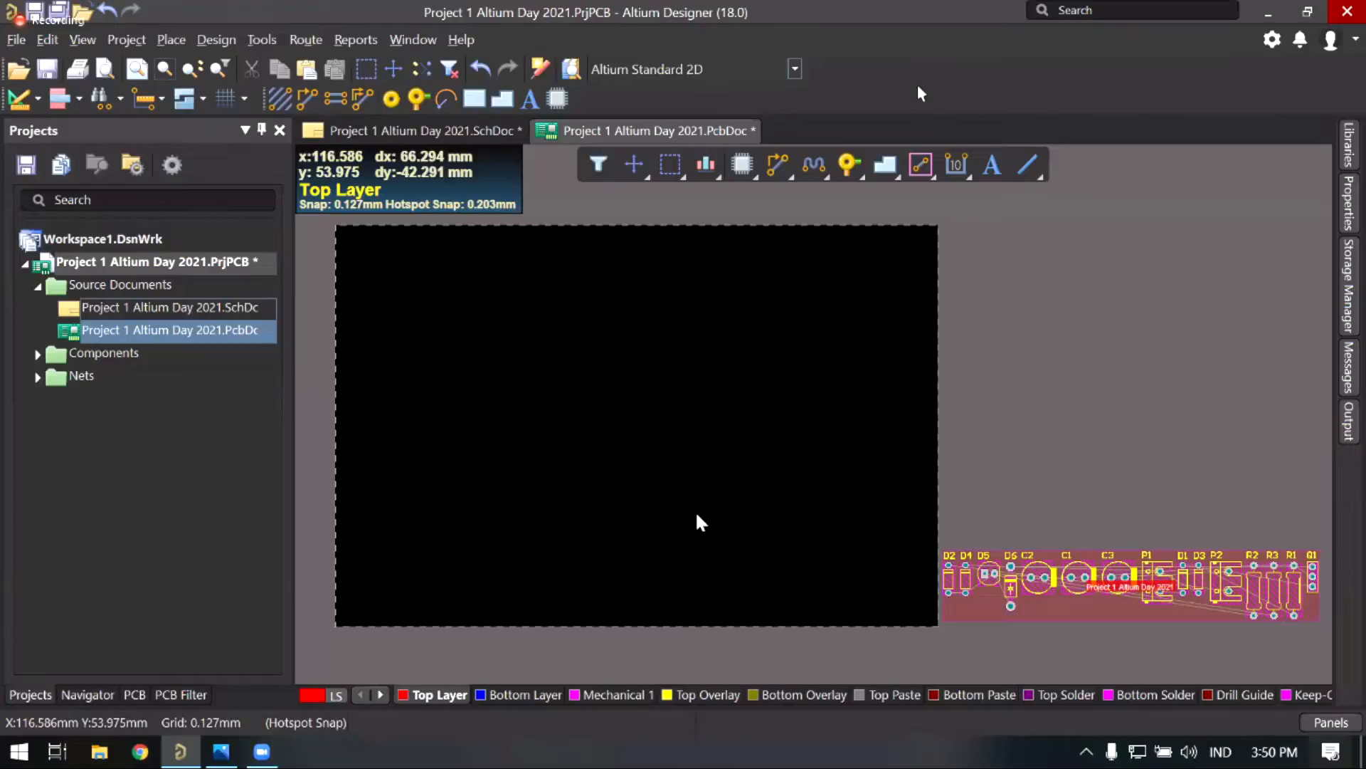
pyautogui.moveTo(695, 525); pyautogui.dragTo(694, 521, button='right')
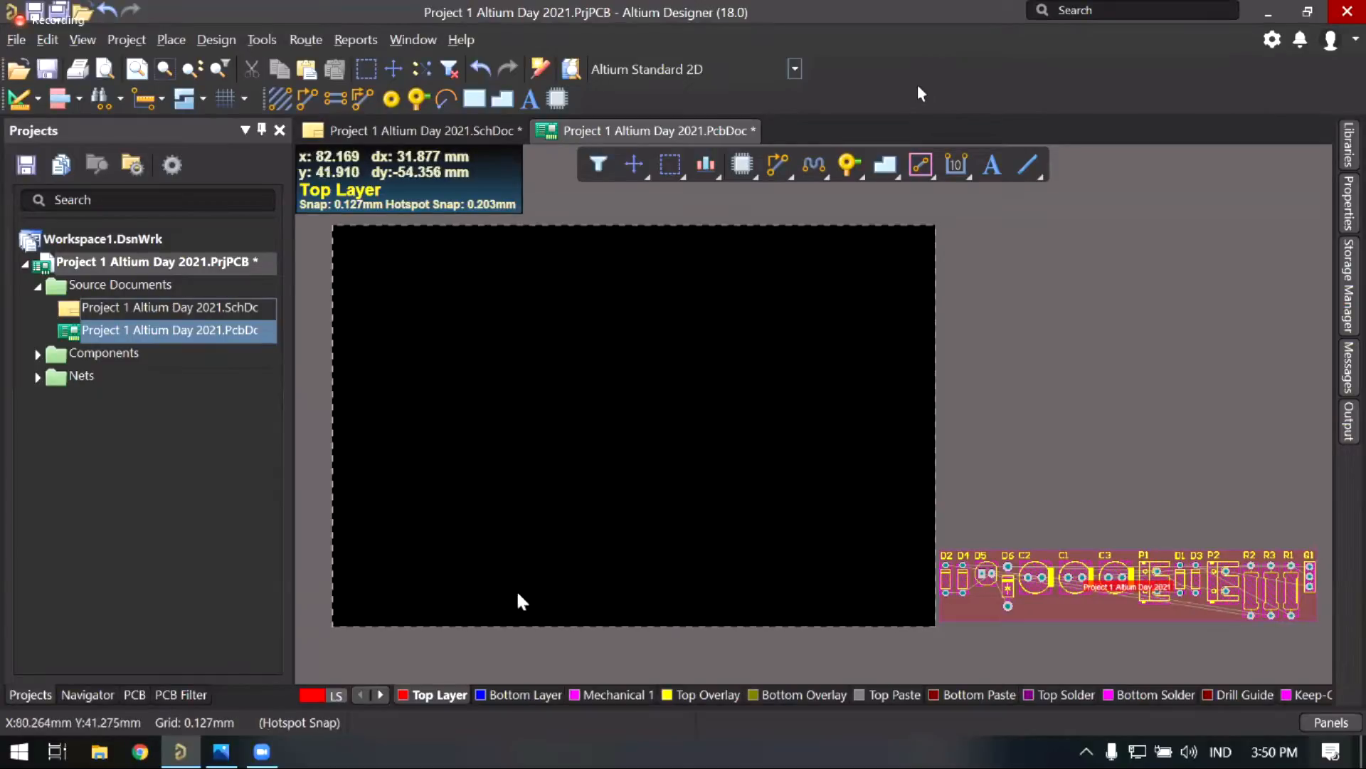
pyautogui.moveTo(267, 761)
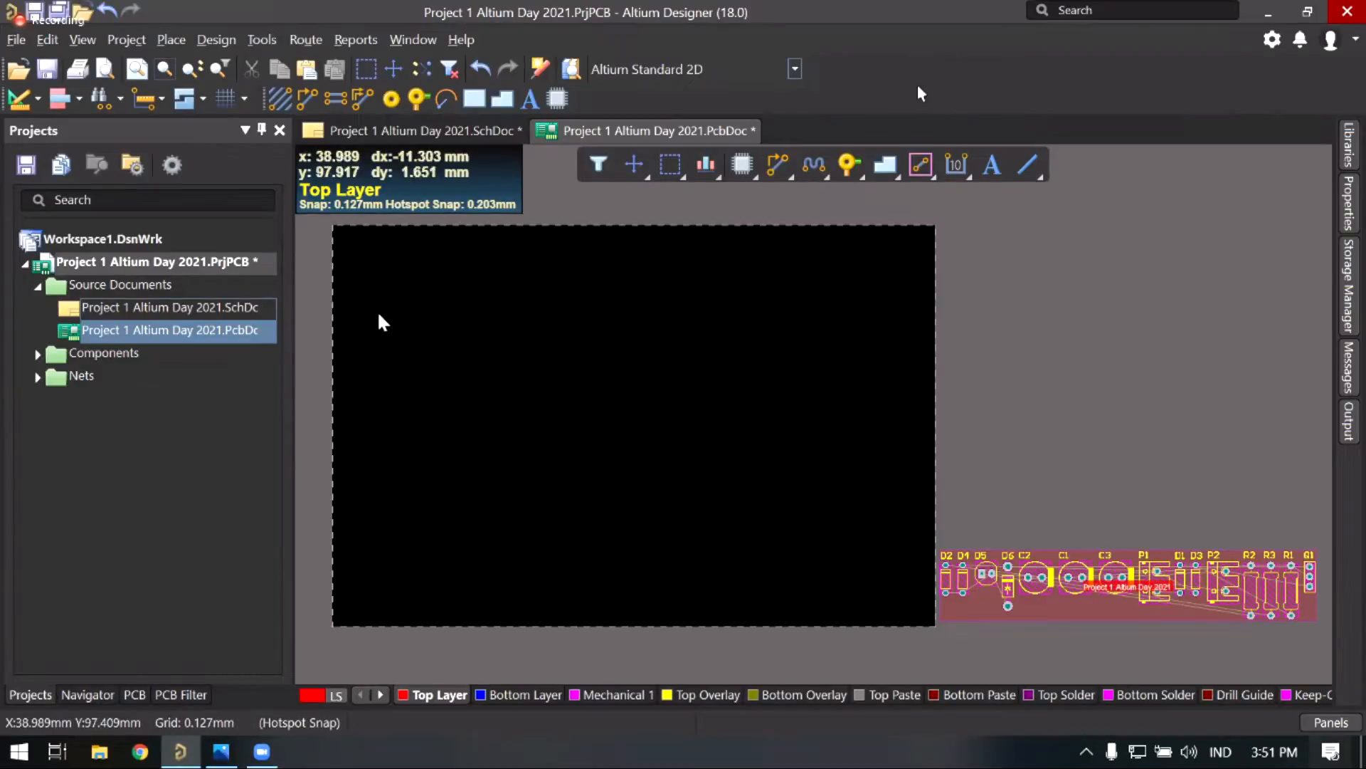
pyautogui.click(87, 42)
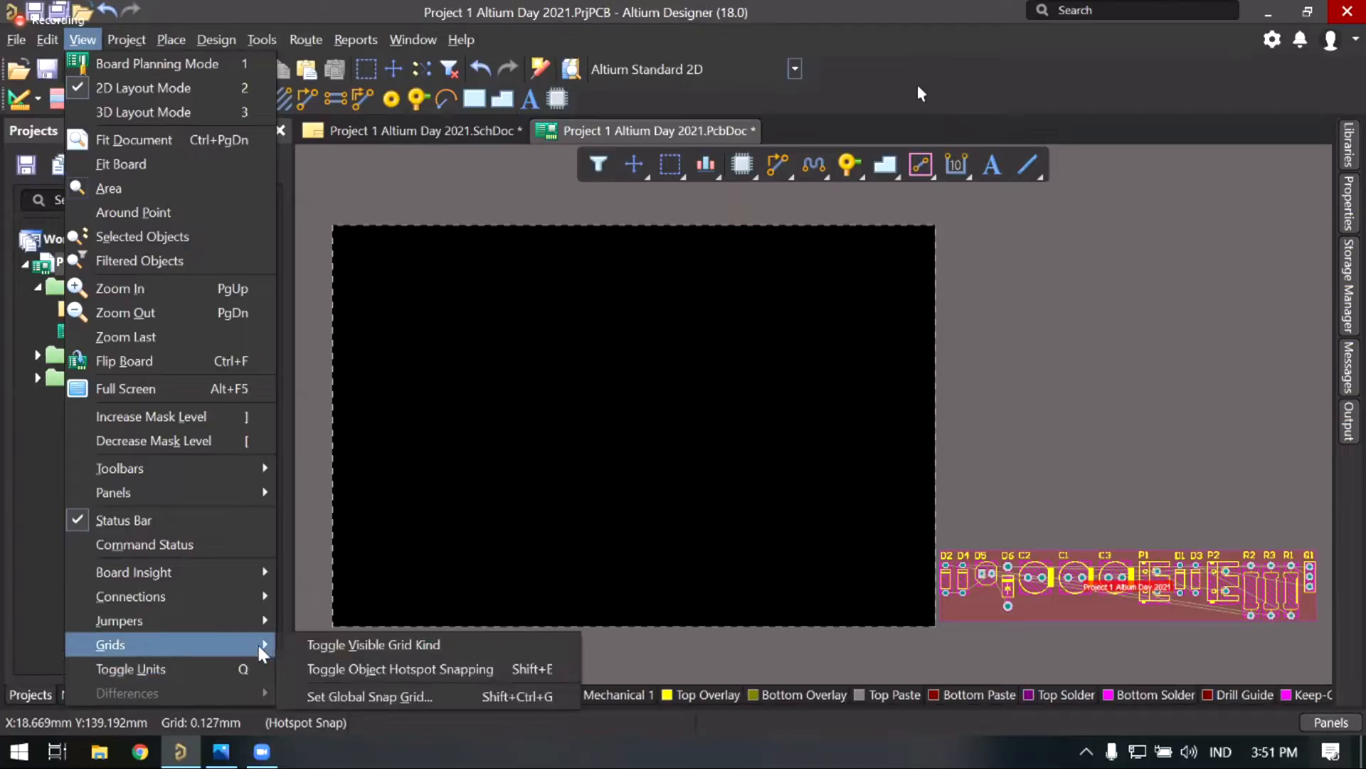
# Step: Toggle the units to mils with View > Toggle Units, then back to millimetres with Q
pyautogui.click(229, 668)
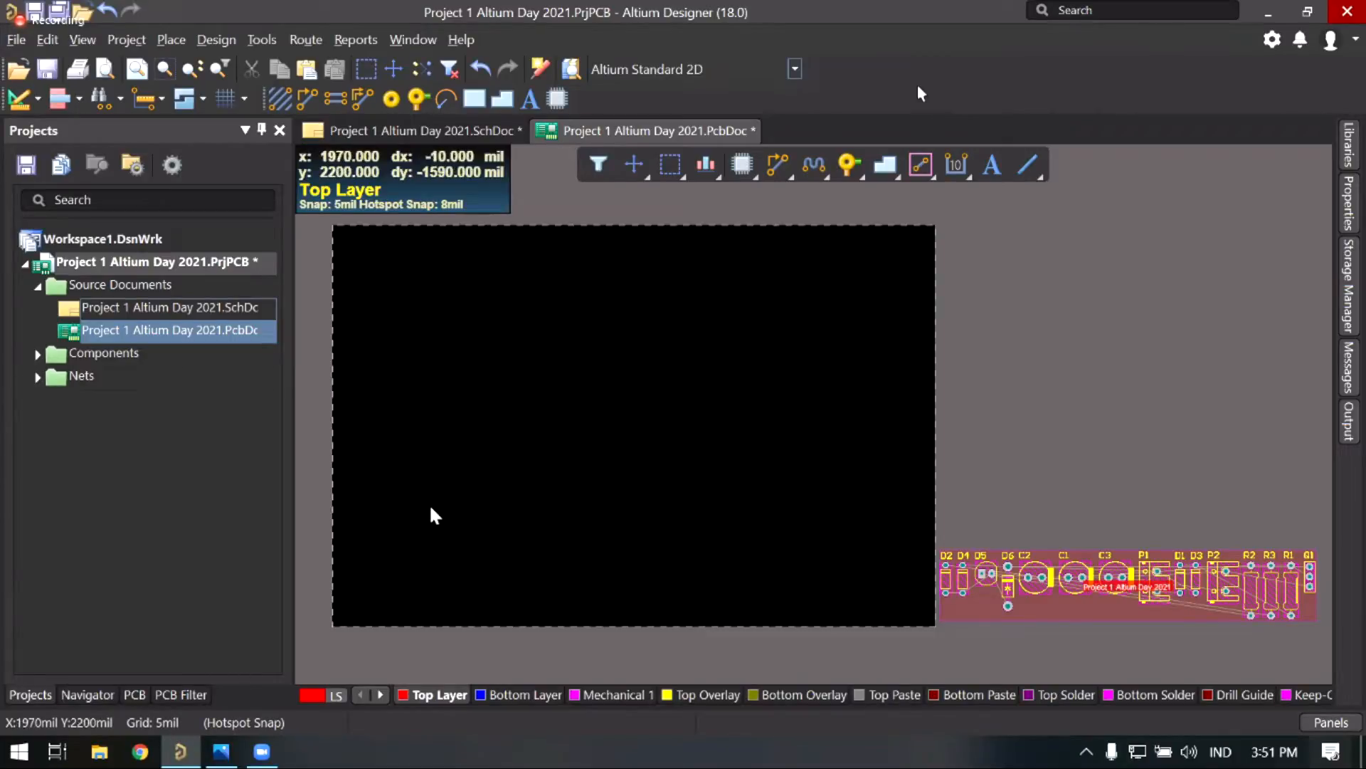
pyautogui.press('q')
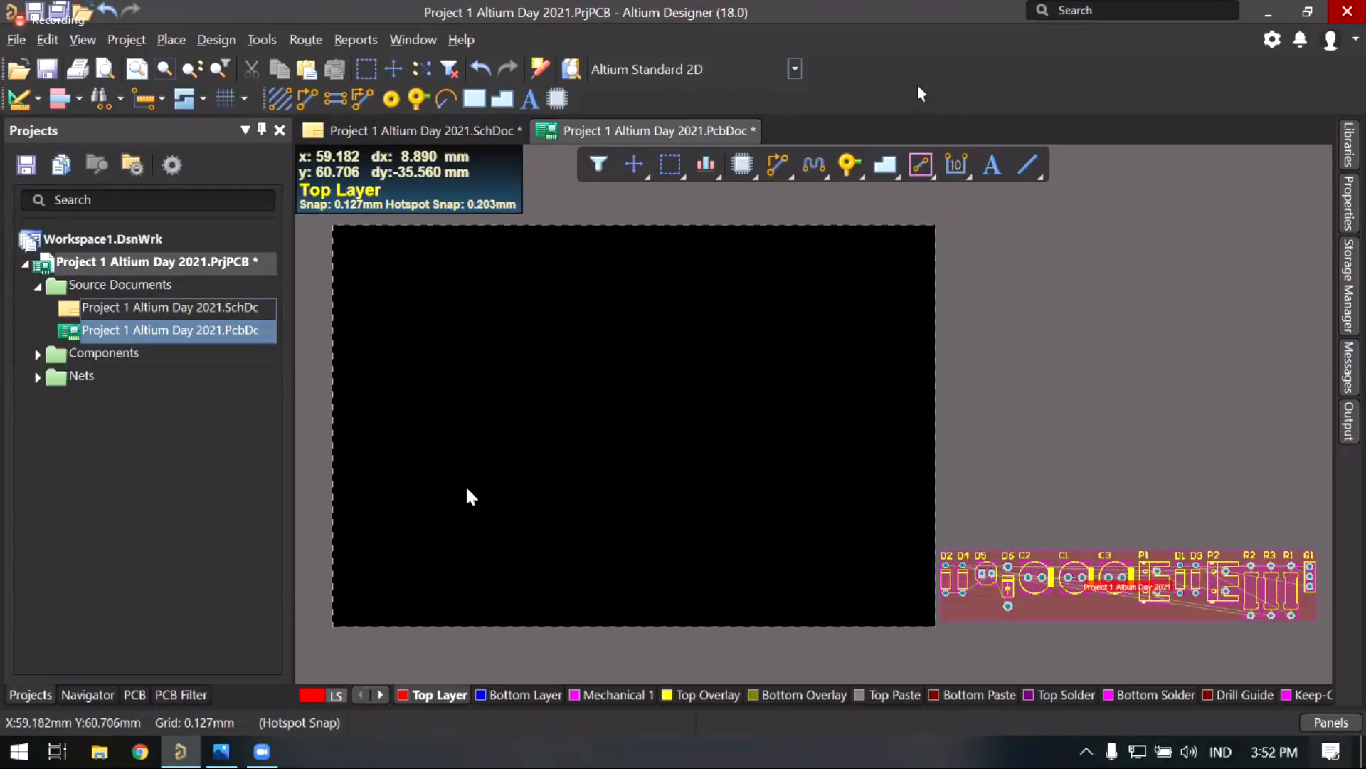
pyautogui.moveTo(574, 439)
pyautogui.mouseDown(button='right')
pyautogui.moveTo(600, 458)
pyautogui.moveTo(584, 453)
pyautogui.mouseUp(button='right')
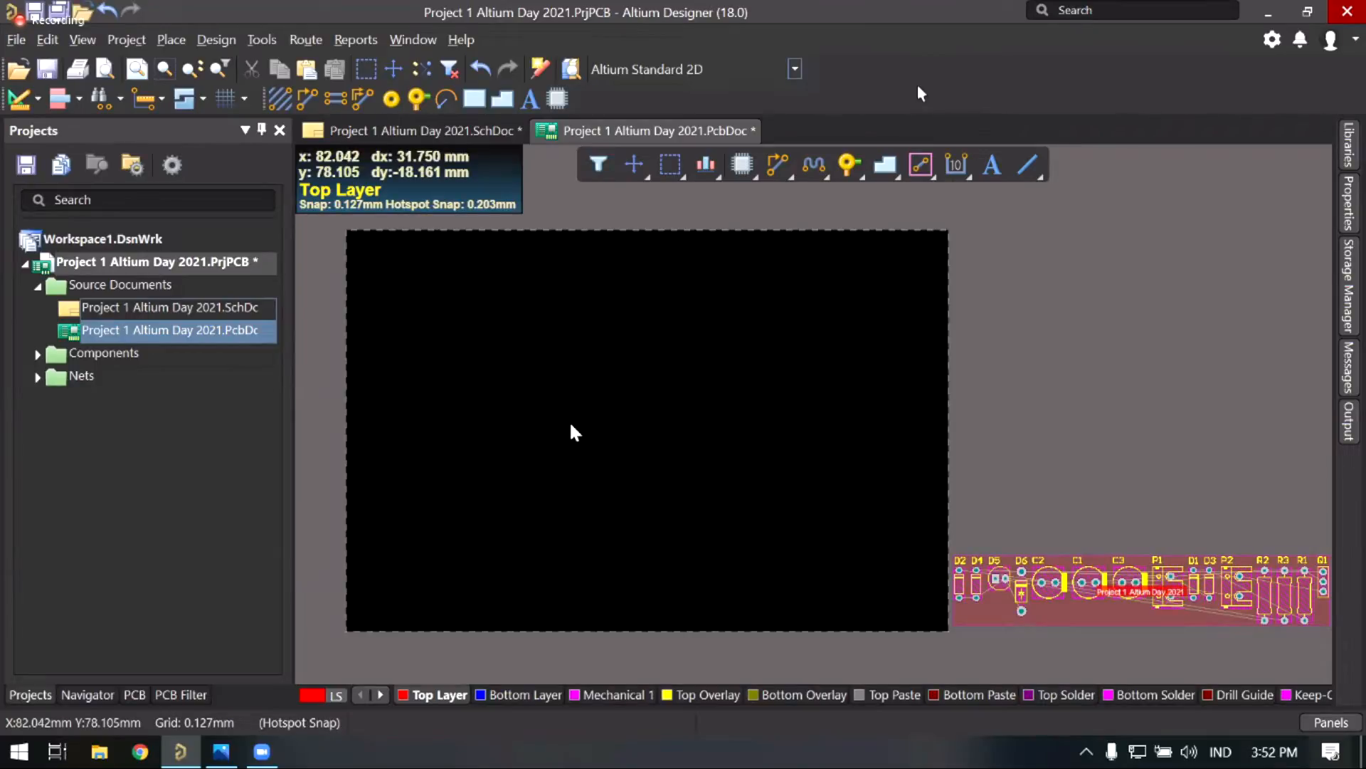
pyautogui.moveTo(575, 432)
pyautogui.mouseDown(button='right')
pyautogui.moveTo(610, 433)
pyautogui.moveTo(567, 447)
pyautogui.moveTo(599, 441)
pyautogui.moveTo(585, 446)
pyautogui.mouseUp(button='right')
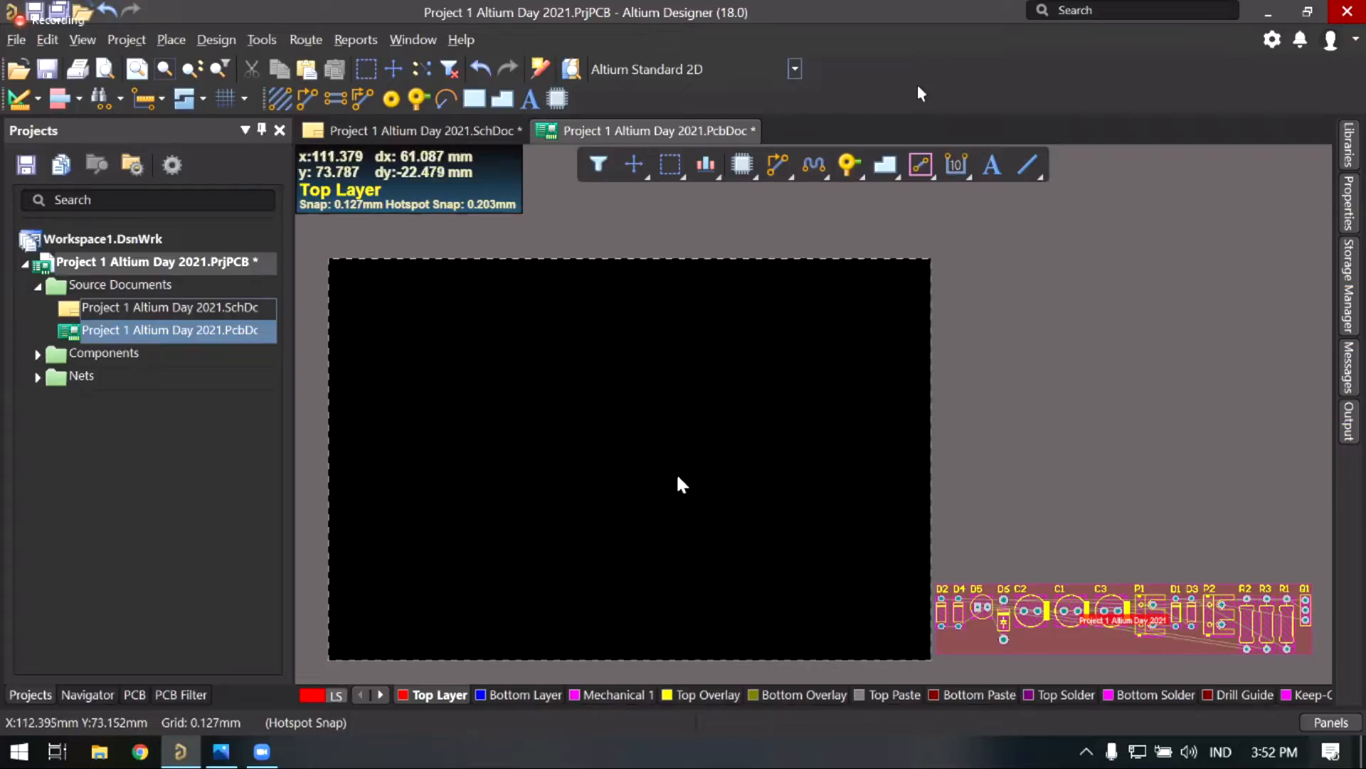
pyautogui.moveTo(676, 482); pyautogui.dragTo(634, 424, button='right')
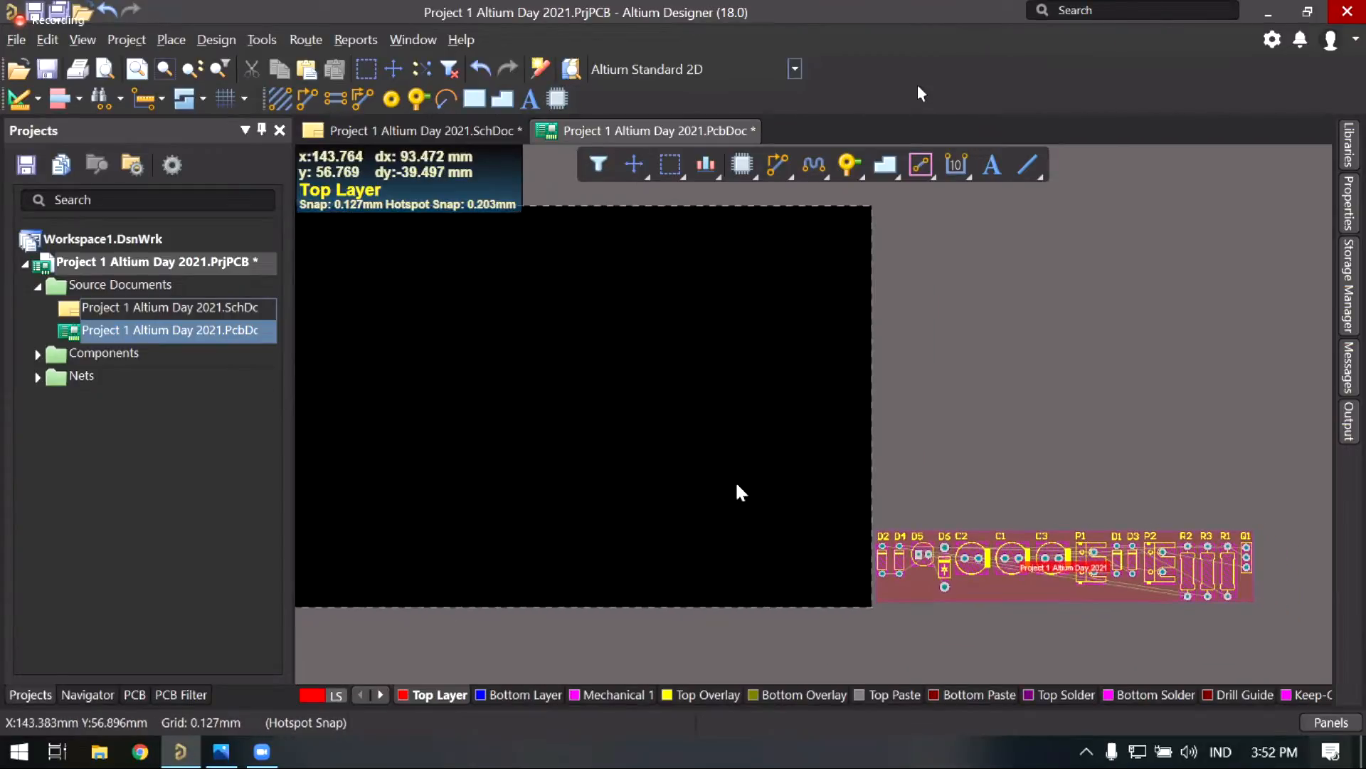
pyautogui.moveTo(963, 617); pyautogui.dragTo(945, 627, button='right')
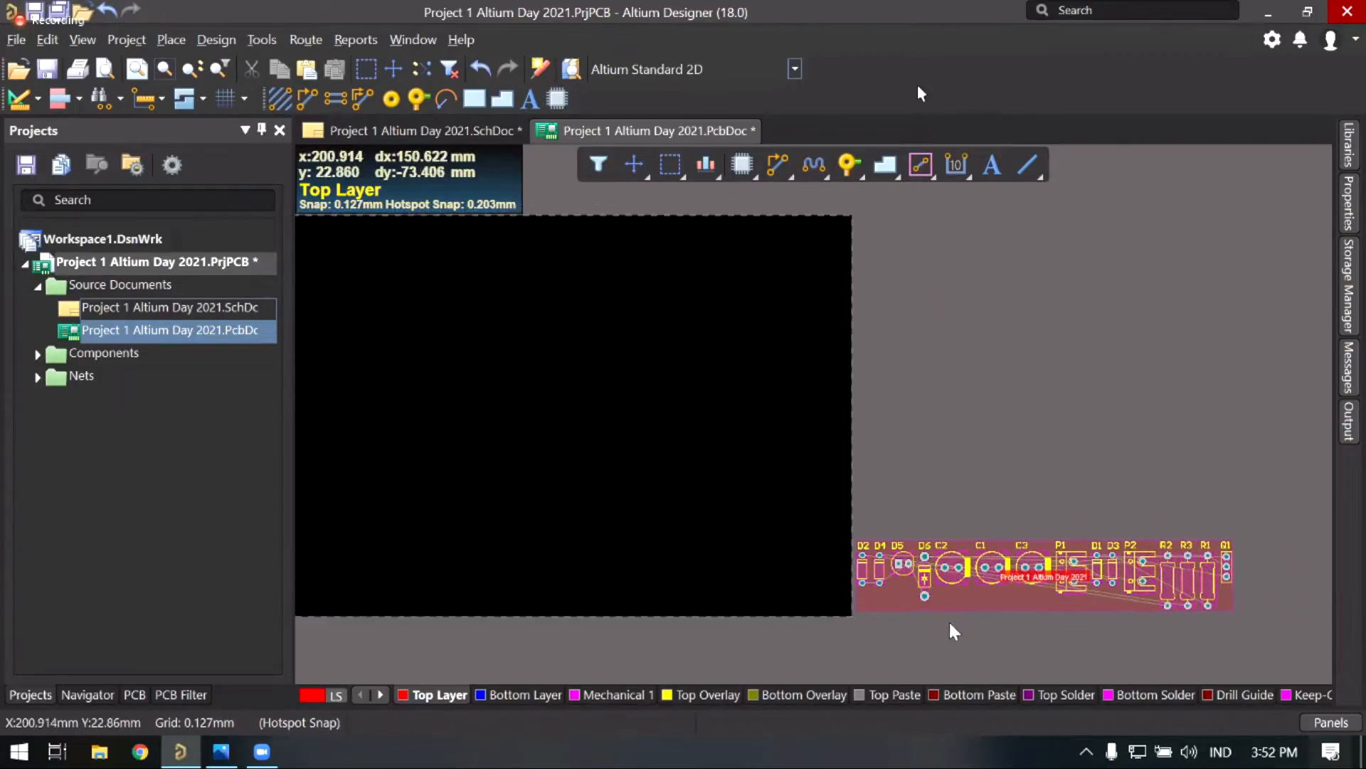
pyautogui.moveTo(784, 541); pyautogui.dragTo(822, 543, button='right')
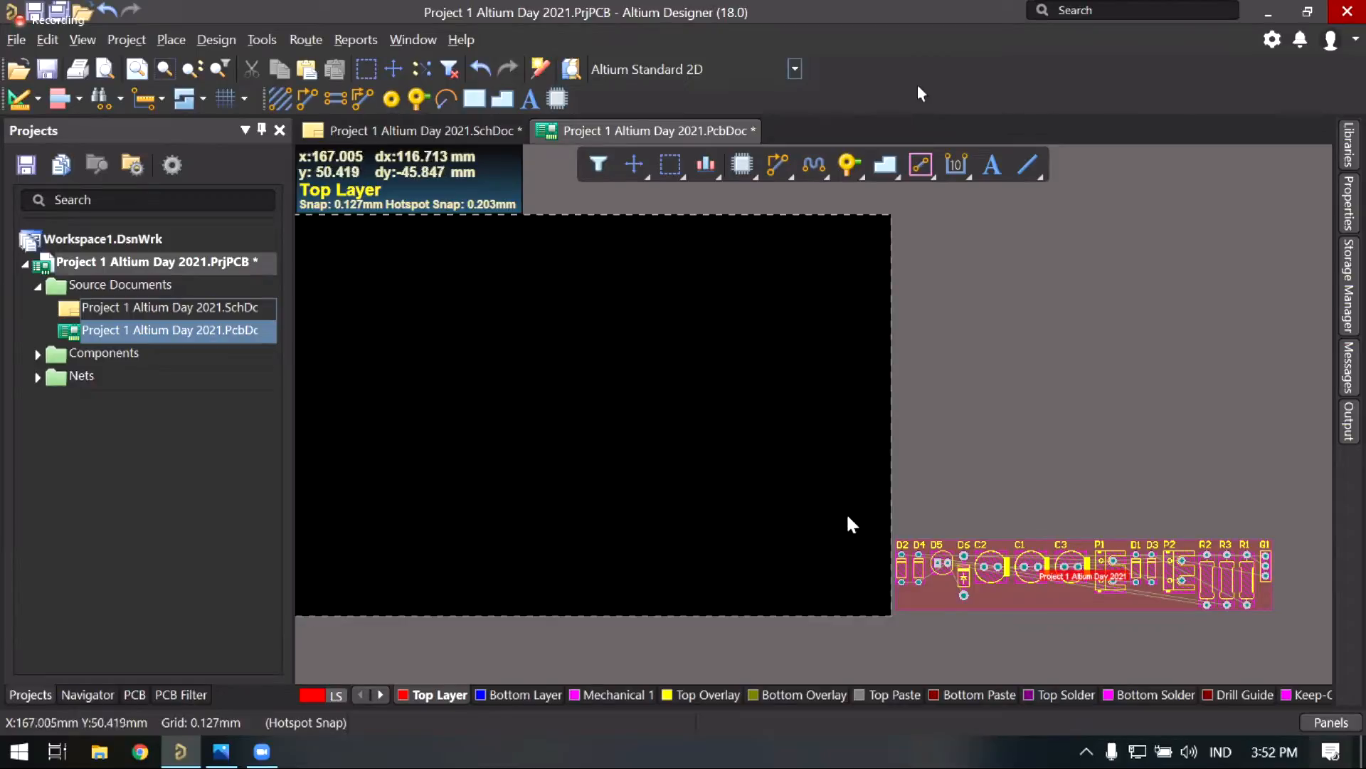
pyautogui.moveTo(830, 512); pyautogui.dragTo(847, 524, button='right')
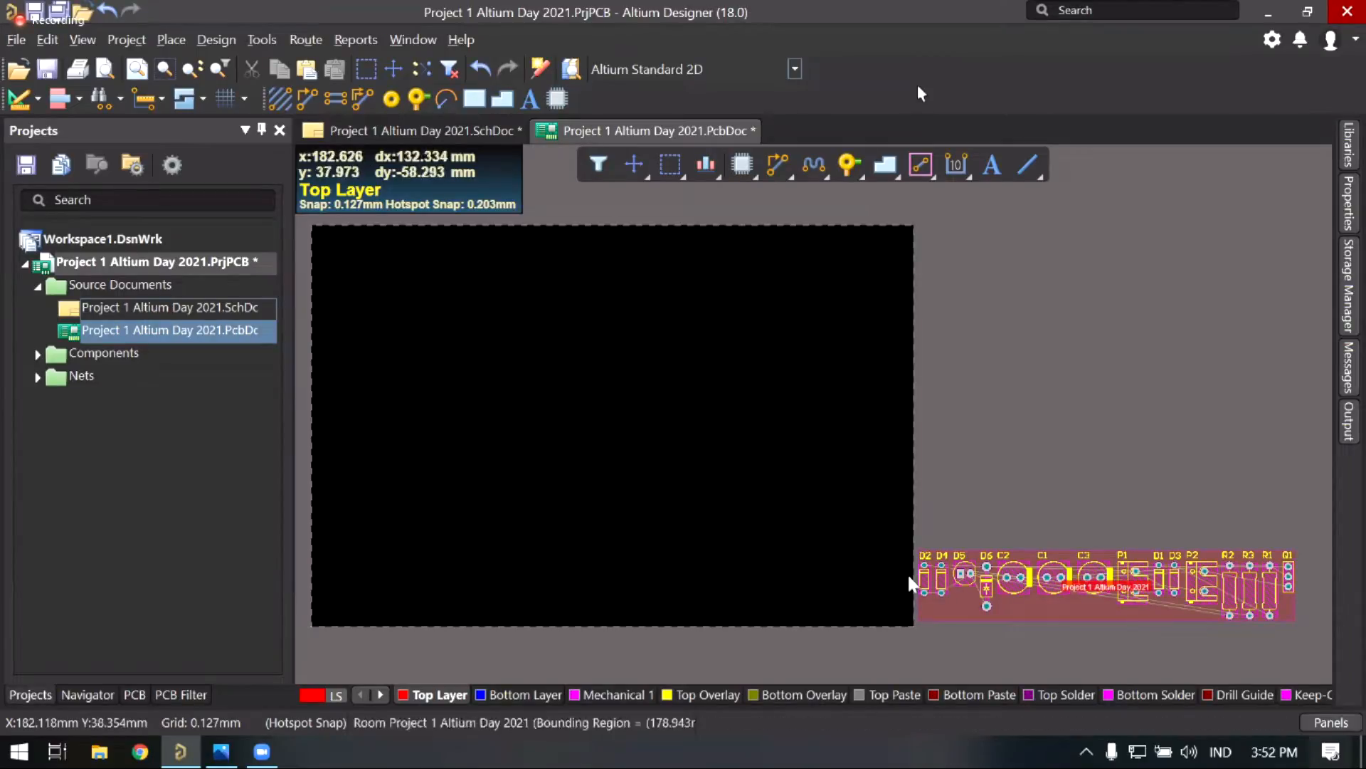
pyautogui.moveTo(1012, 604); pyautogui.dragTo(924, 587, button='right')
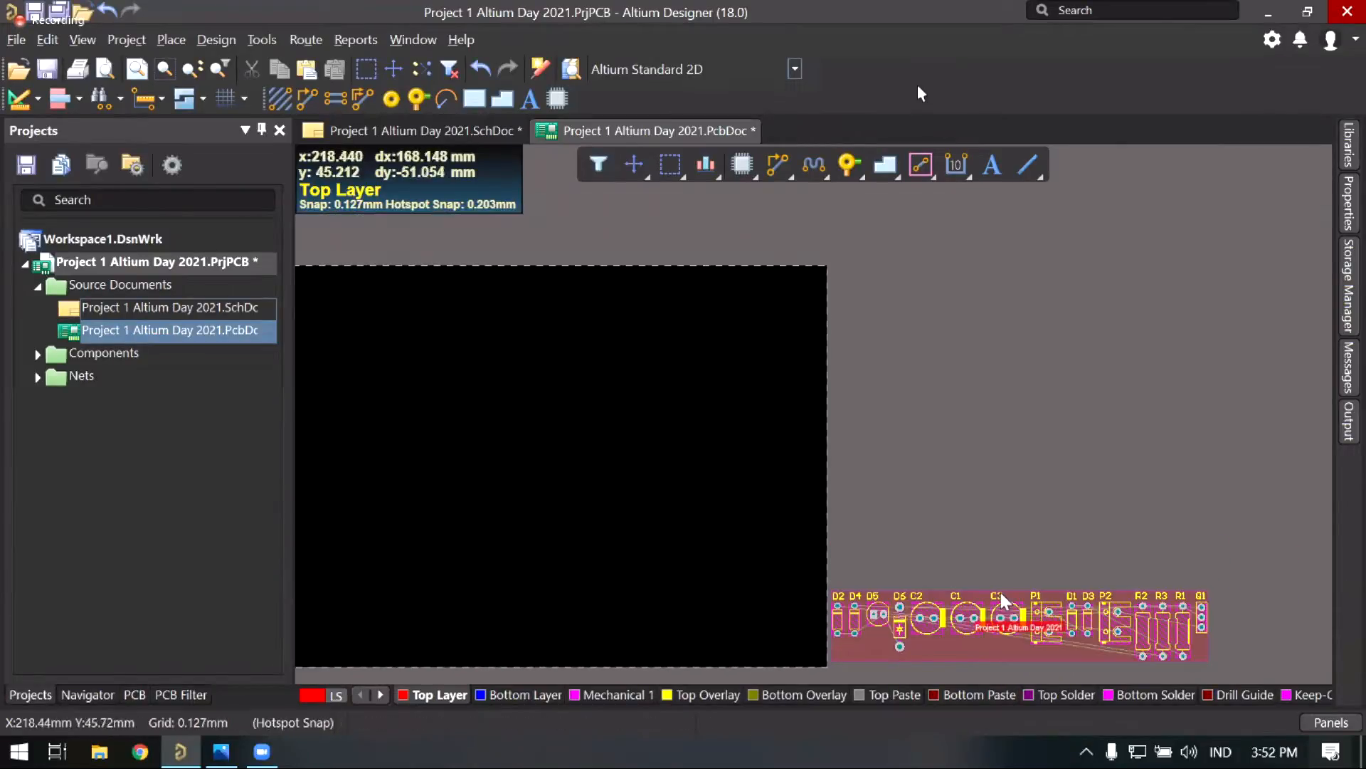
# Step: Select and deselect the component room and parts P1 and D1, then frame the board and components
pyautogui.keyDown('ctrl'); pyautogui.scroll(2, 990, 592); pyautogui.keyUp('ctrl')
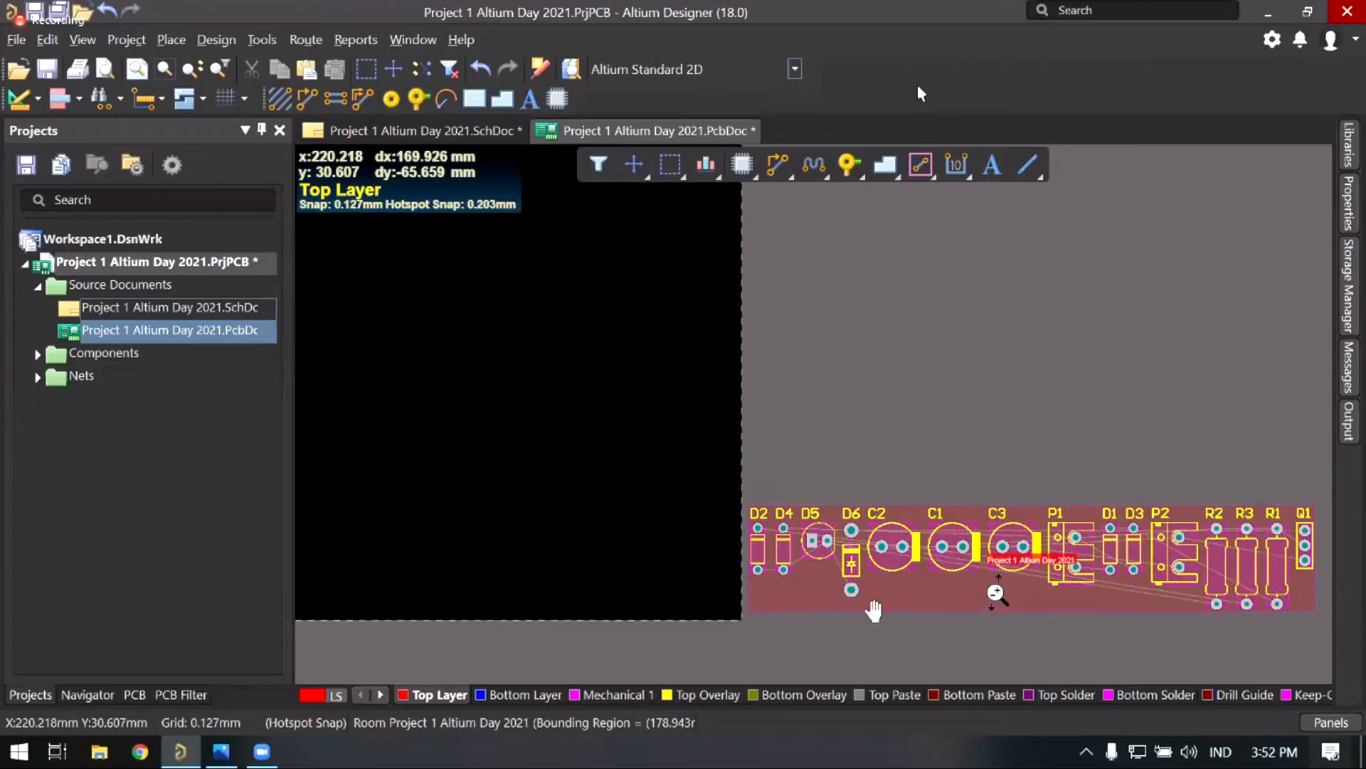
pyautogui.keyDown('ctrl'); pyautogui.scroll(1, 925, 598); pyautogui.keyUp('ctrl')
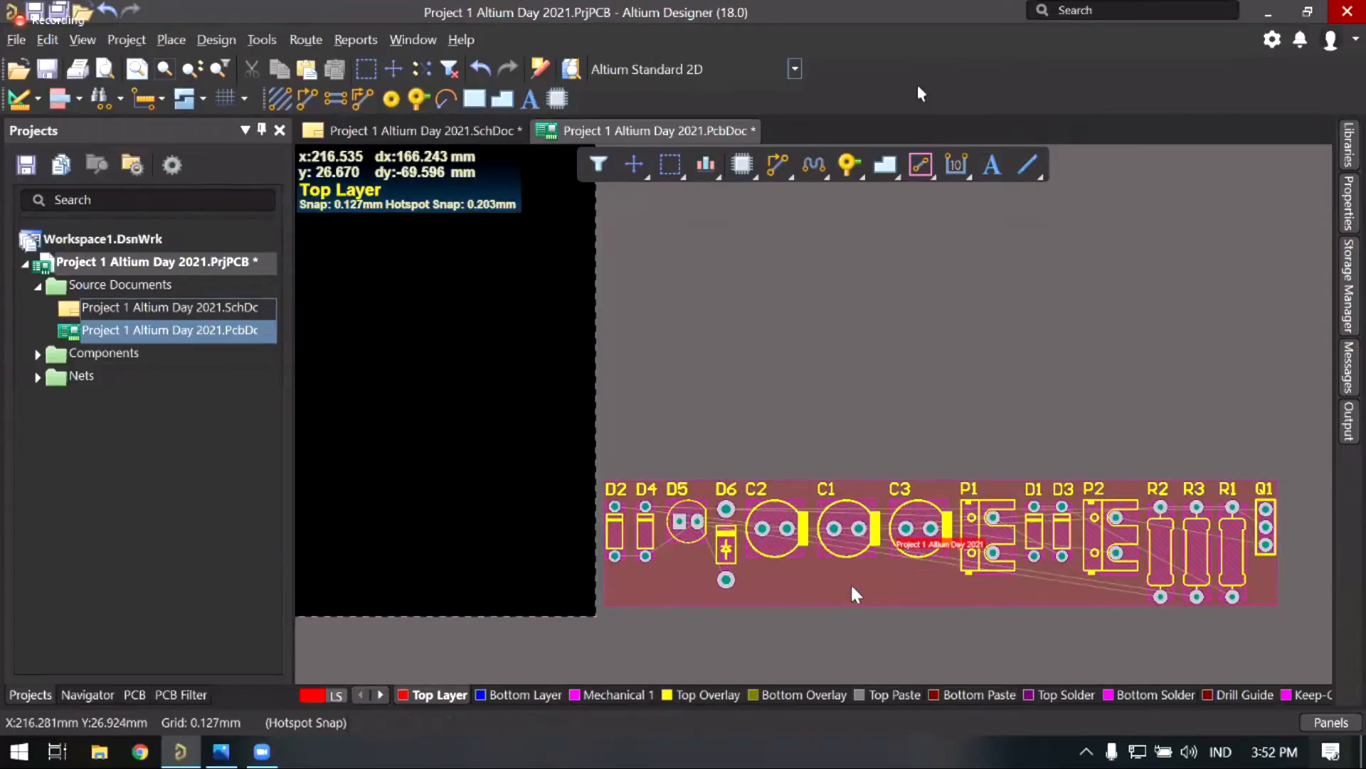
pyautogui.click(829, 590)
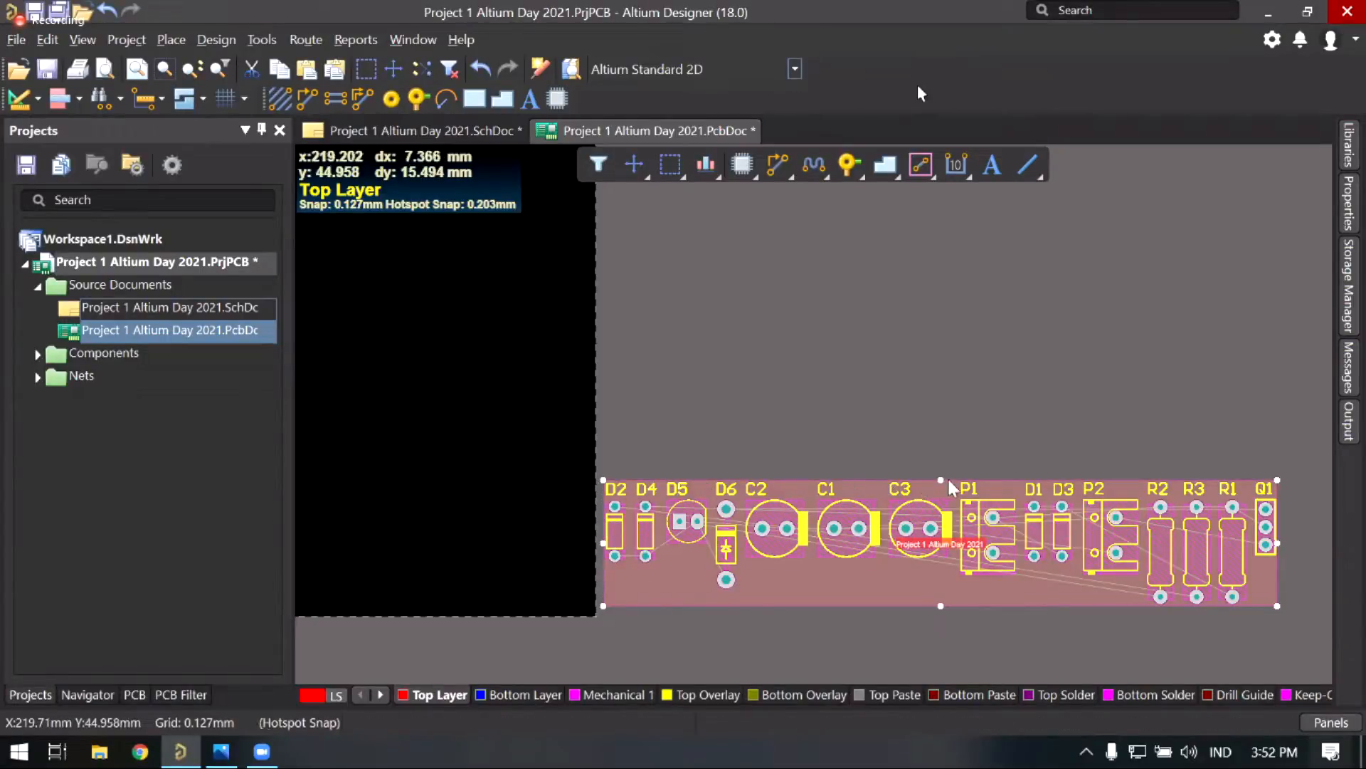
pyautogui.click(855, 638)
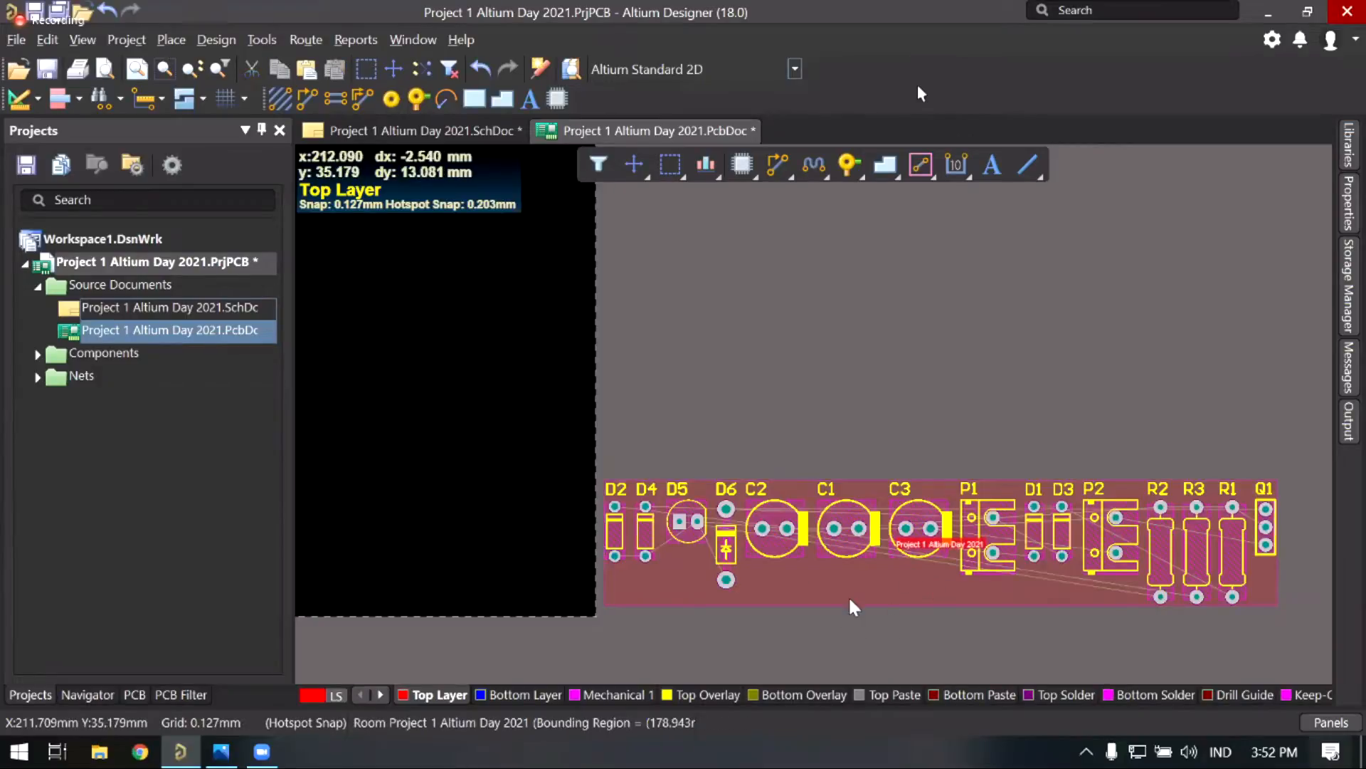
pyautogui.click(805, 609)
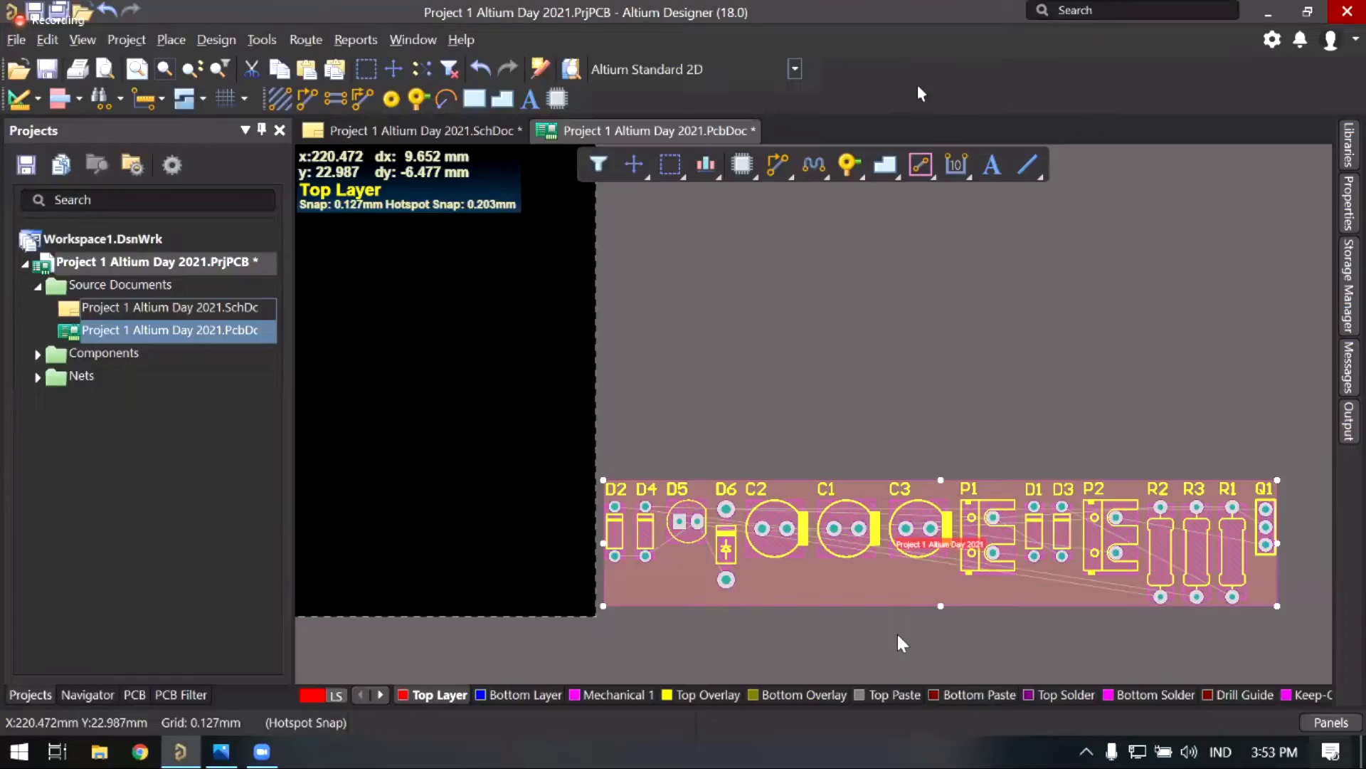
pyautogui.click(950, 629)
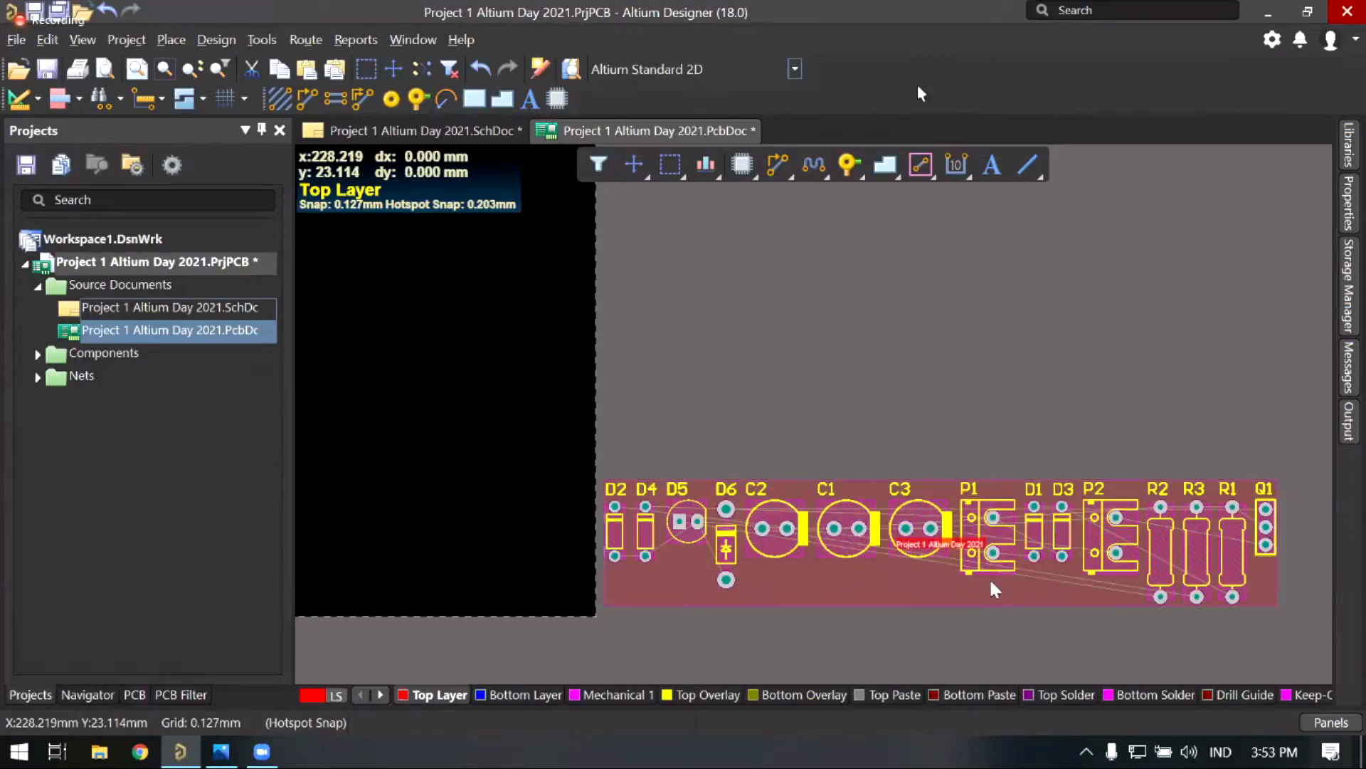
pyautogui.click(987, 535)
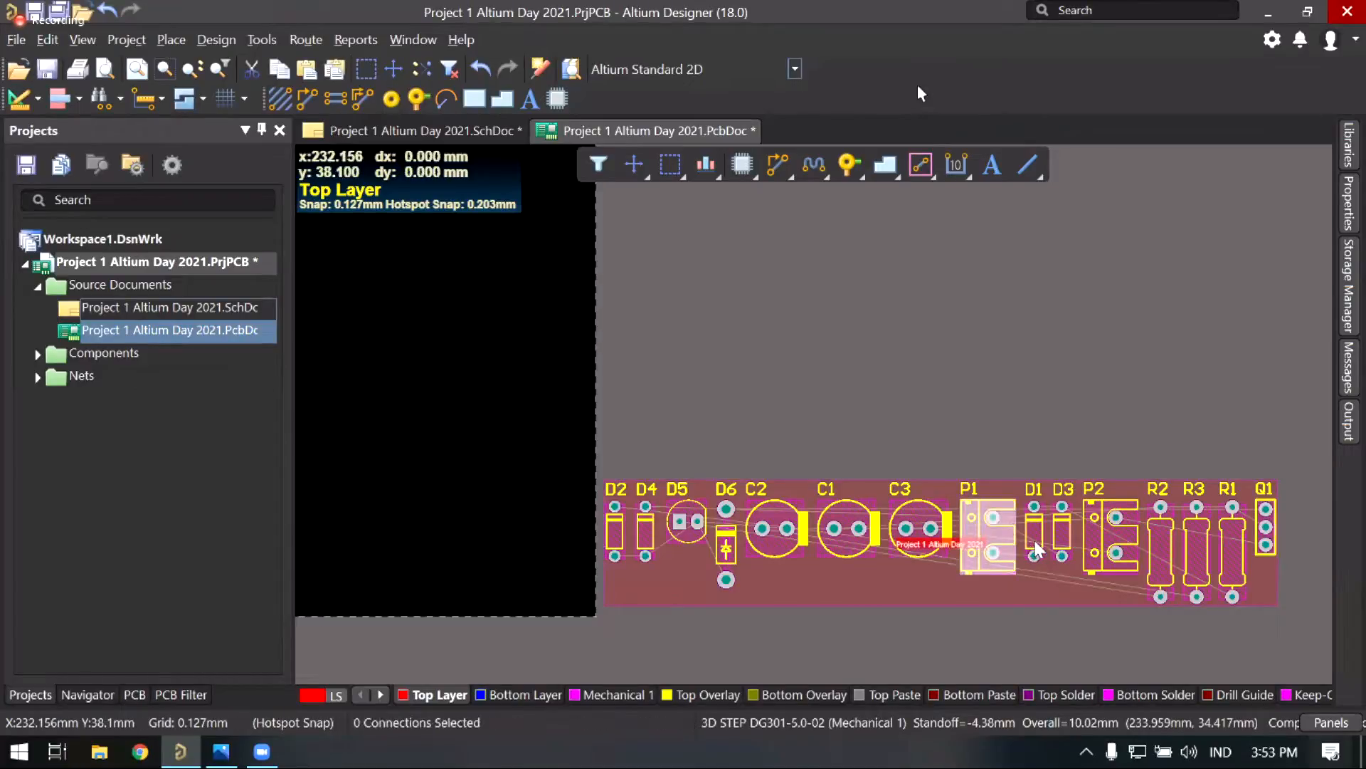
pyautogui.click(1036, 532)
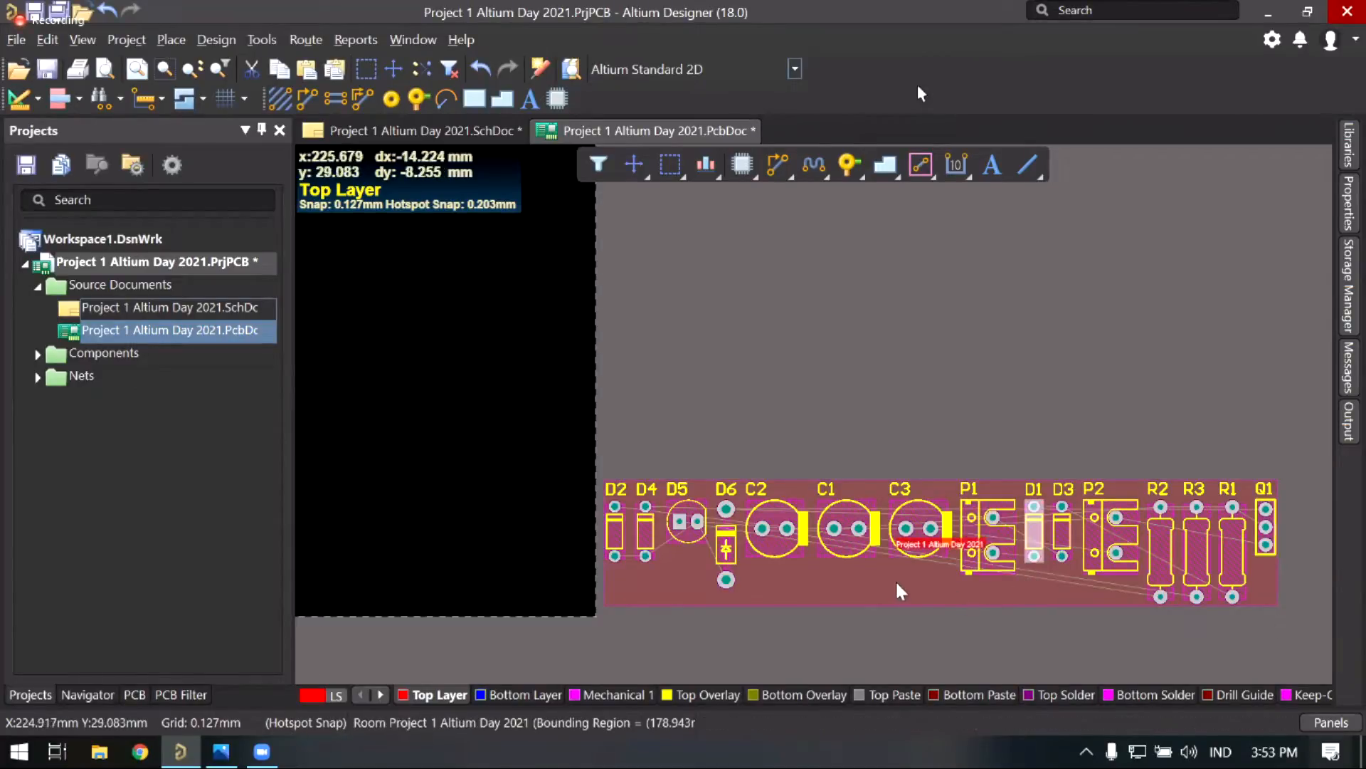
pyautogui.click(824, 580)
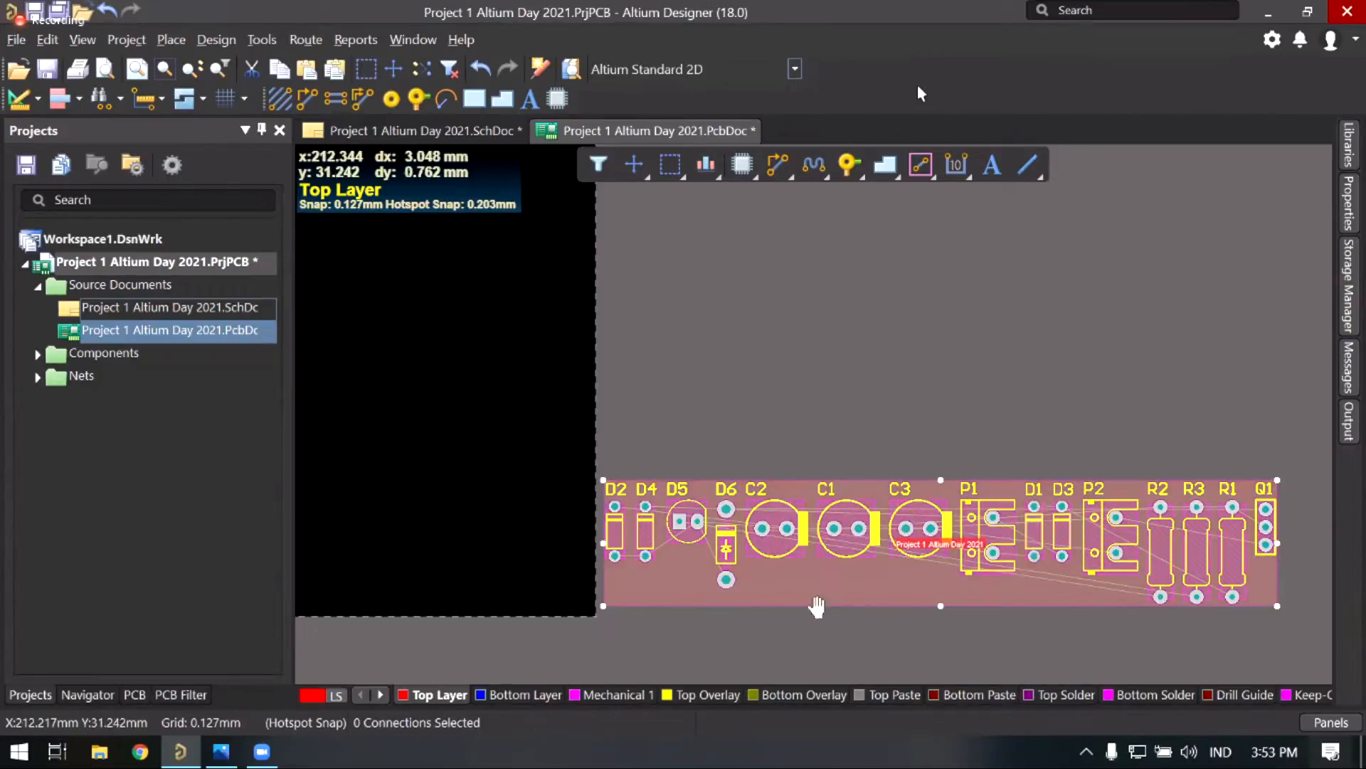
pyautogui.moveTo(818, 608); pyautogui.dragTo(845, 586, button='right')
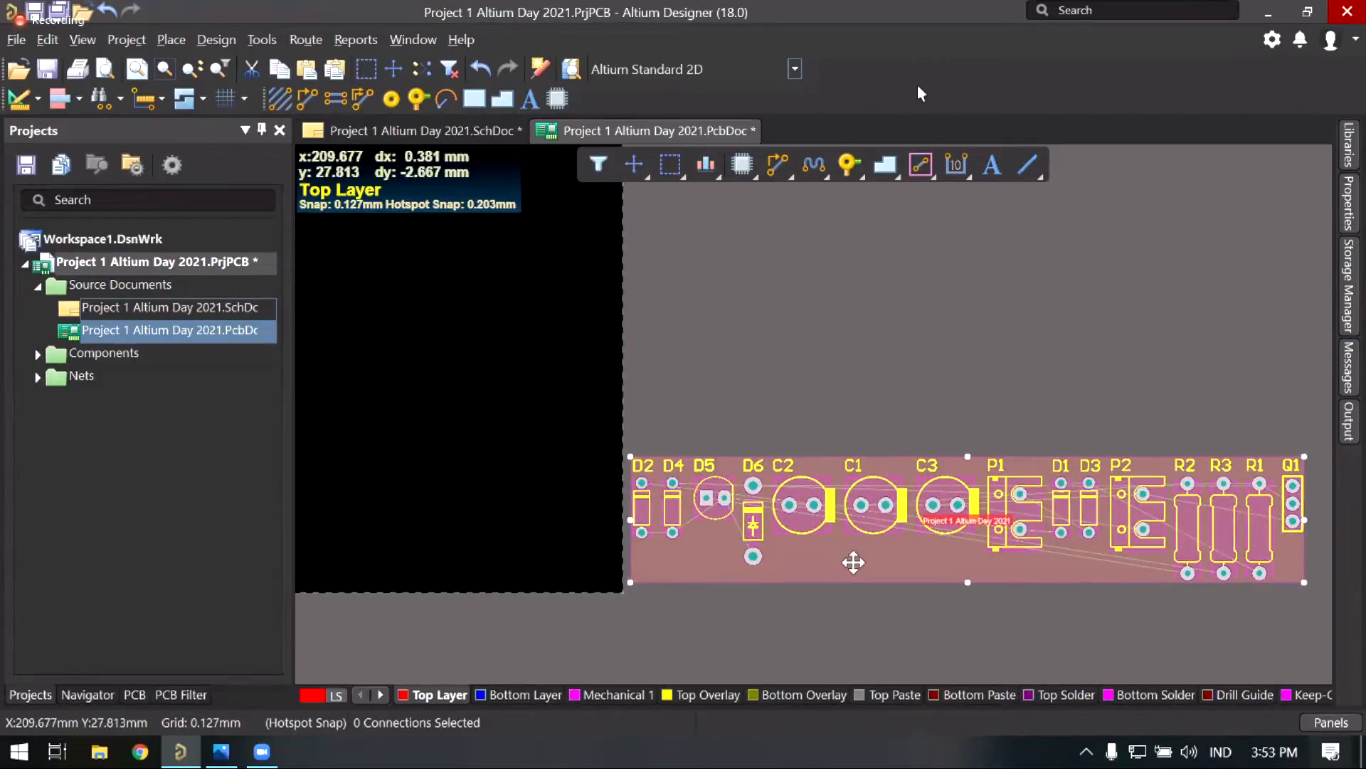
pyautogui.click(903, 531)
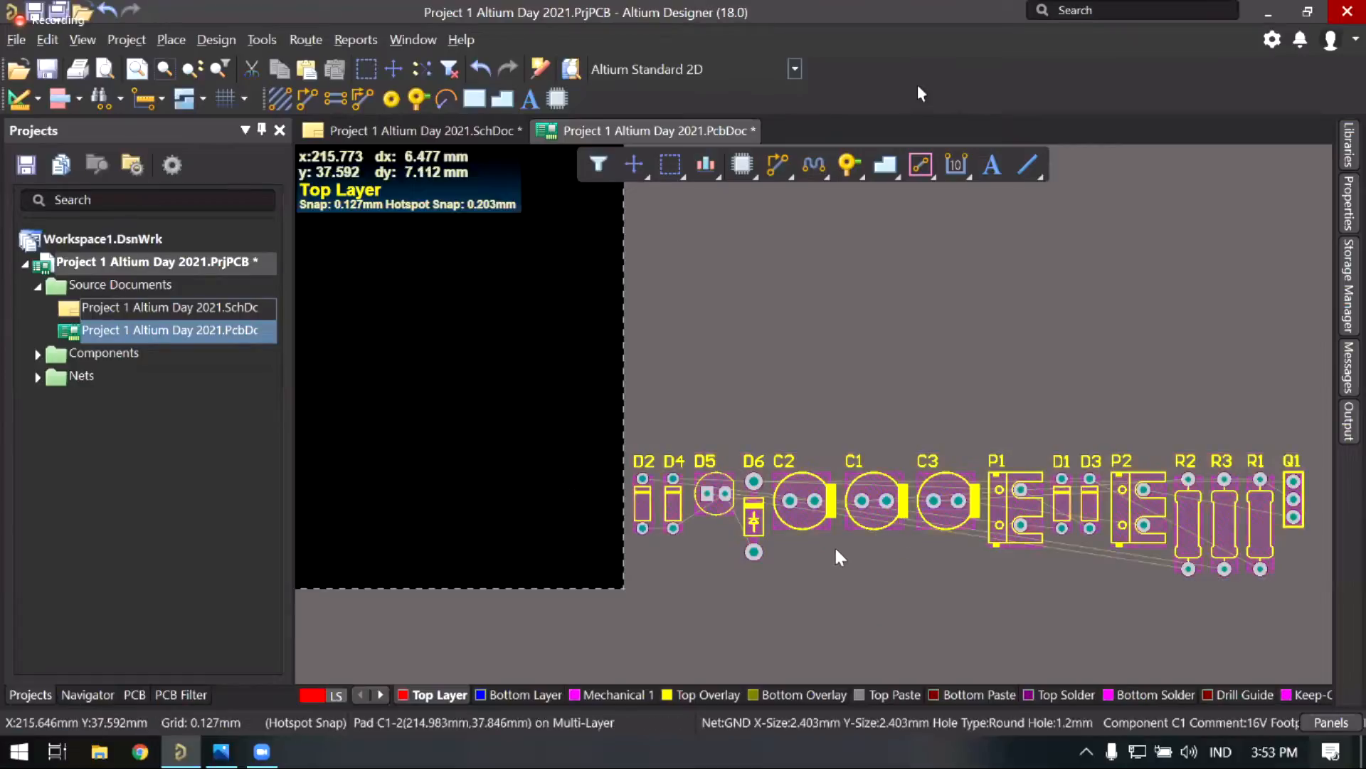
pyautogui.moveTo(882, 511); pyautogui.dragTo(843, 486, button='middle')
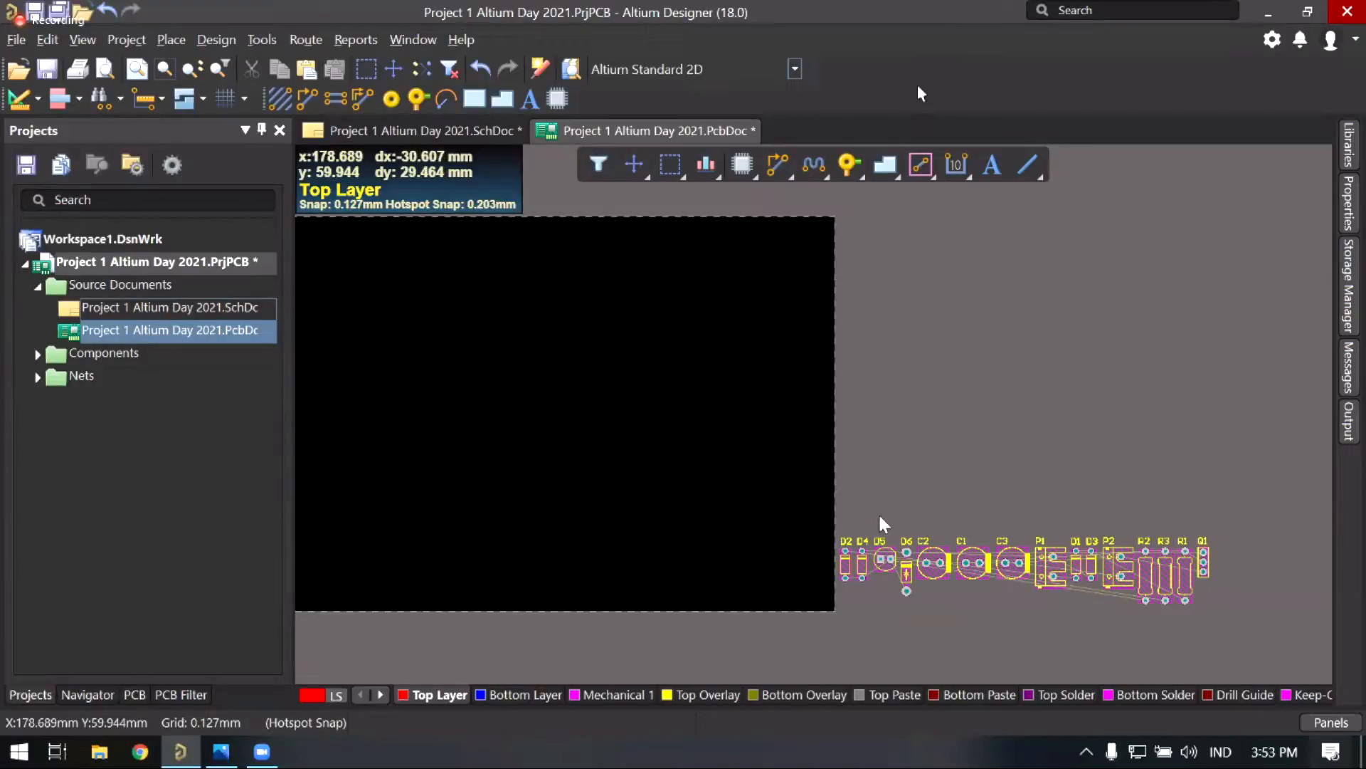
pyautogui.moveTo(931, 466); pyautogui.dragTo(994, 420, button='right')
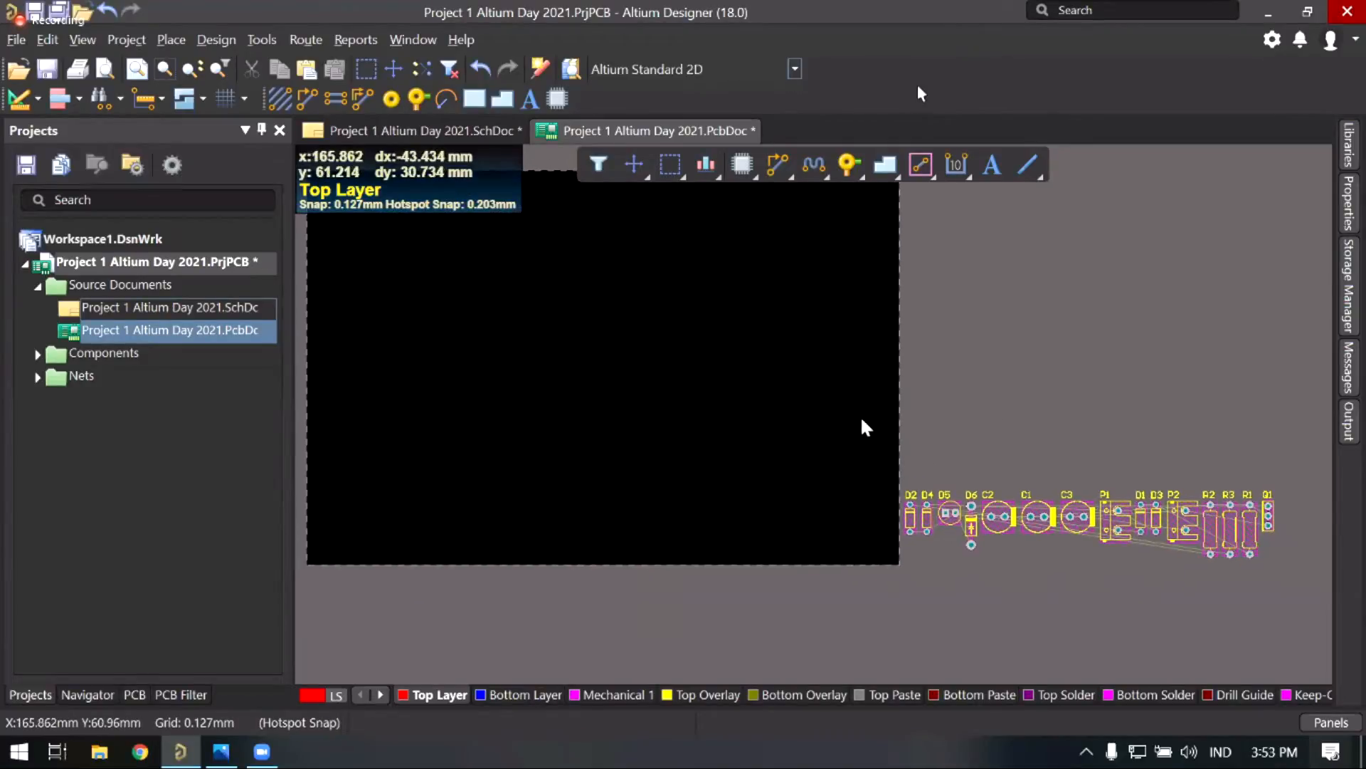
# Step: Box-select the component row, drag it onto the black board, shift it lower and deselect
pyautogui.moveTo(869, 422); pyautogui.dragTo(1283, 592)
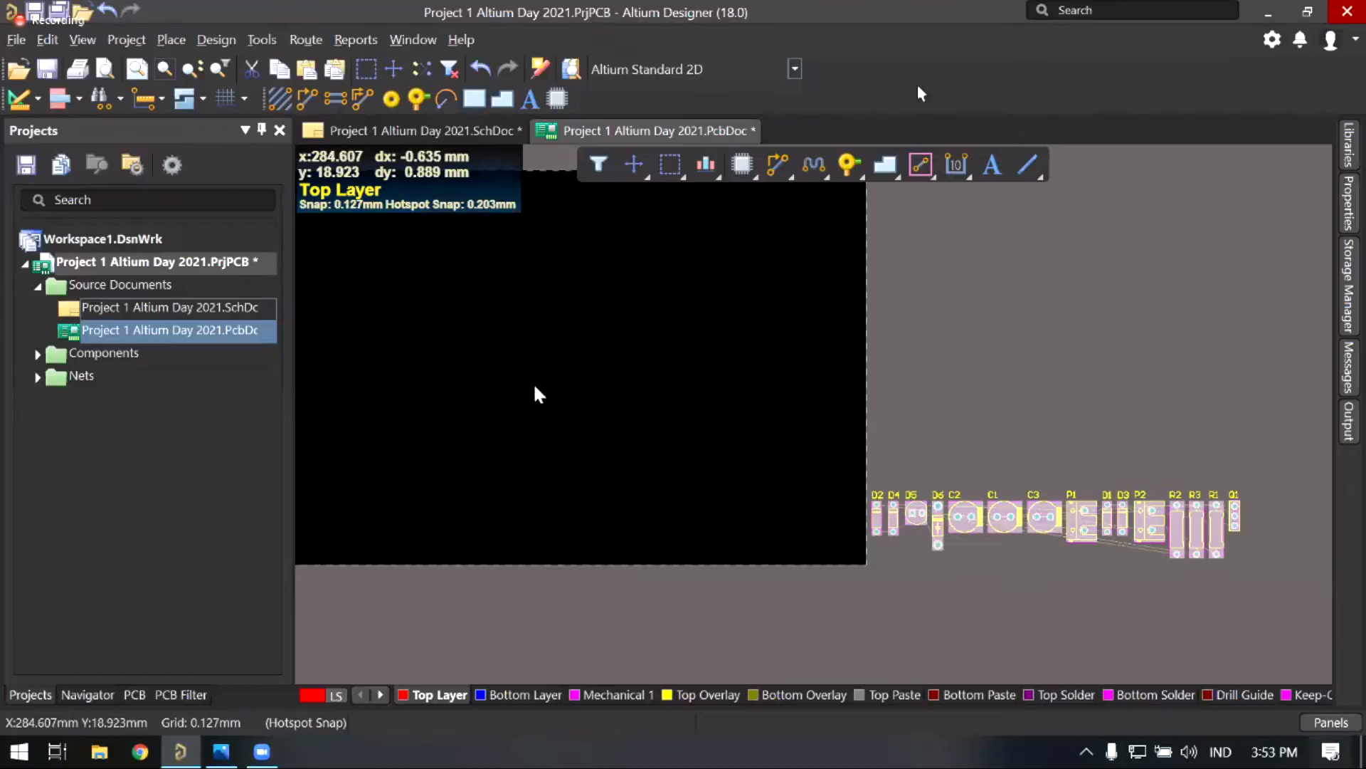
pyautogui.moveTo(532, 382); pyautogui.dragTo(584, 413, button='right')
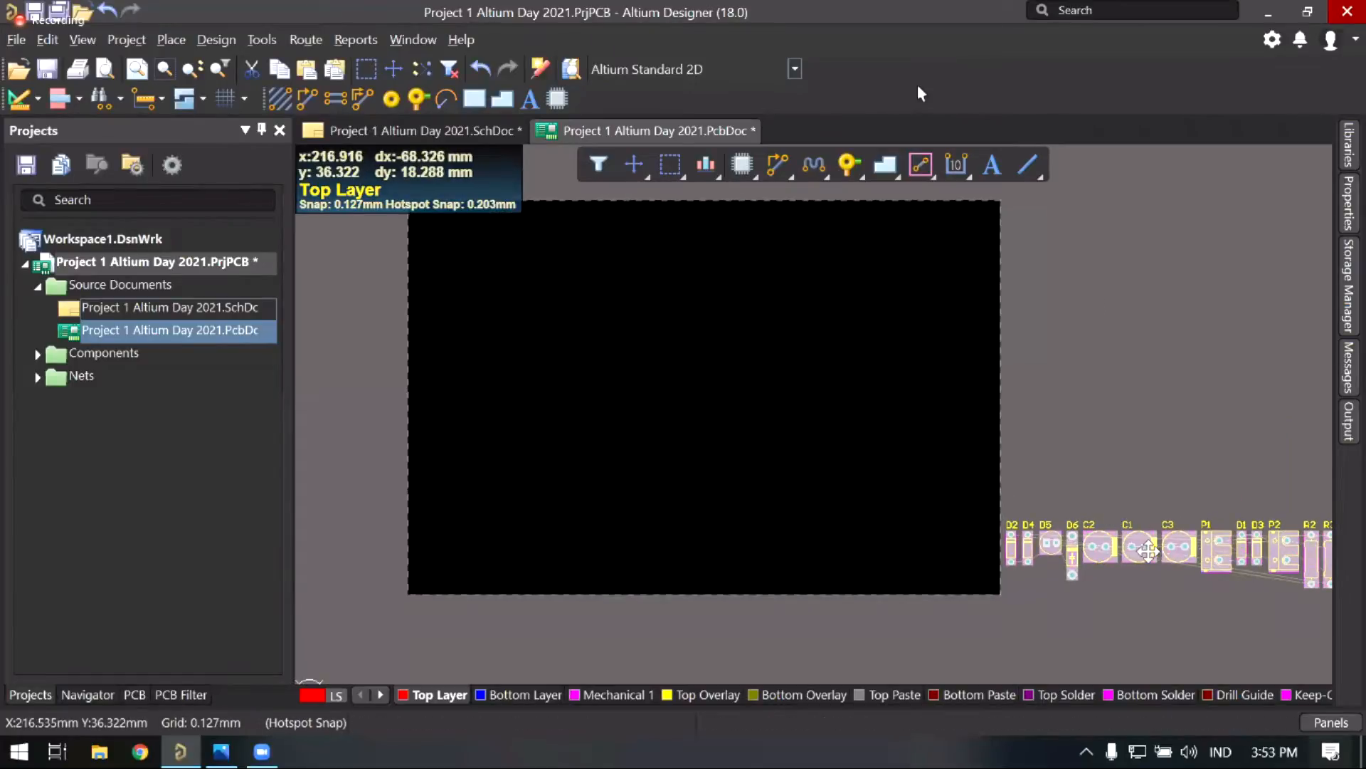
pyautogui.moveTo(1139, 548); pyautogui.dragTo(676, 373)
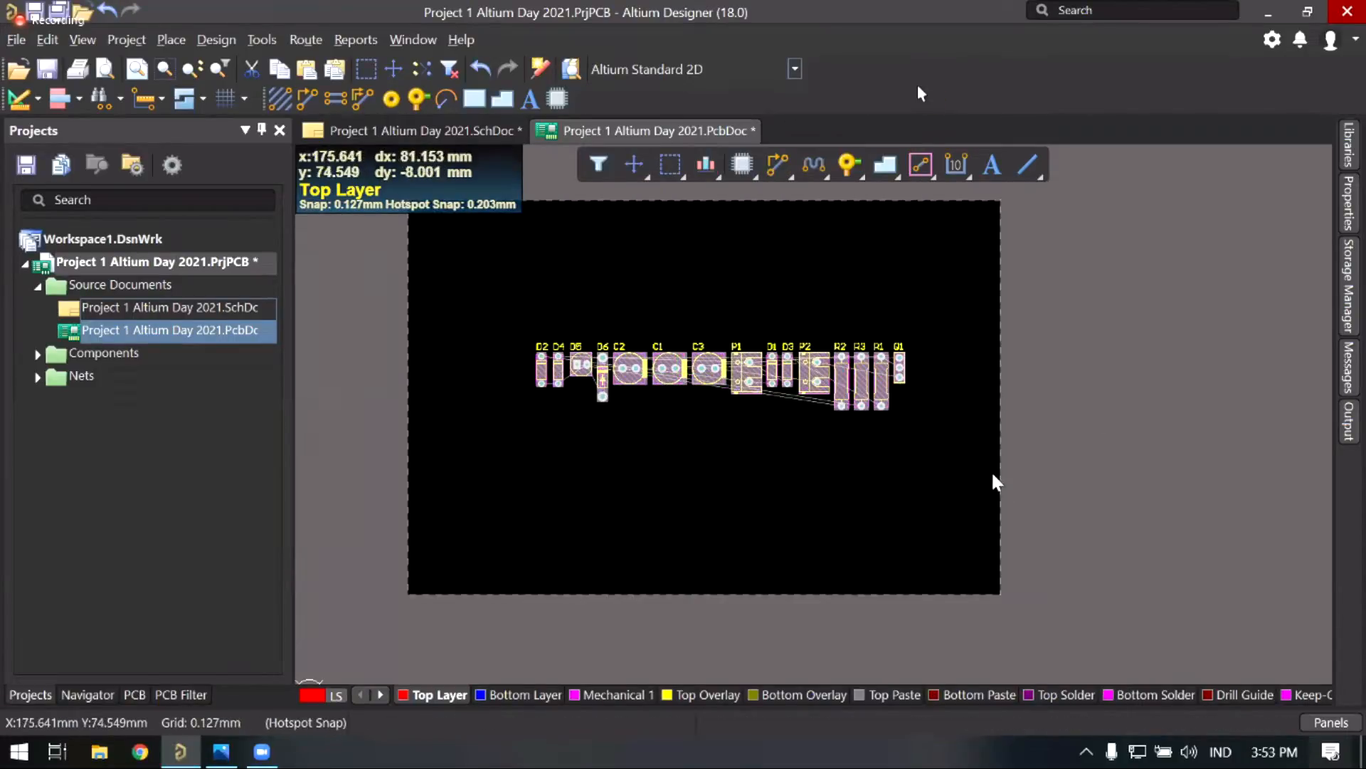
pyautogui.click(819, 451)
pyautogui.moveTo(818, 452); pyautogui.dragTo(756, 435, button='right')
pyautogui.moveTo(485, 308); pyautogui.dragTo(900, 428)
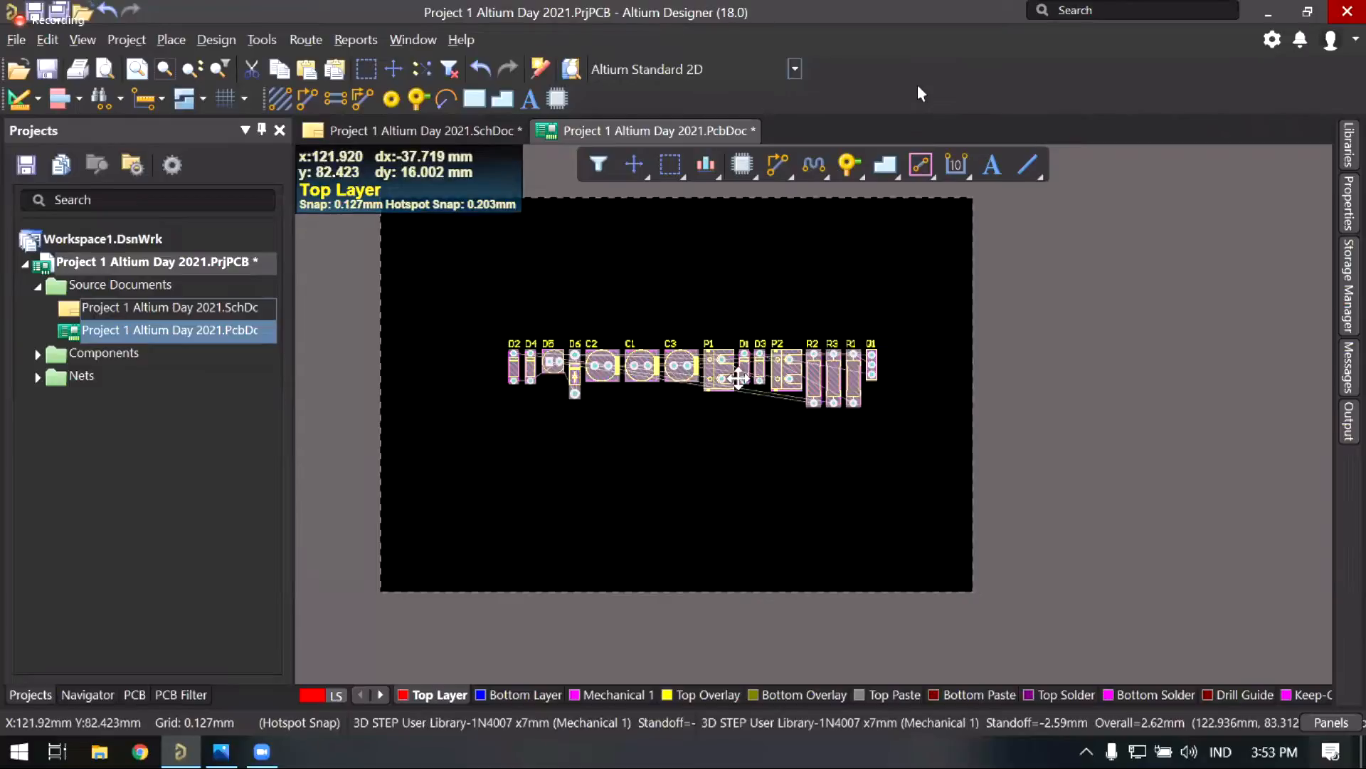
pyautogui.moveTo(726, 366)
pyautogui.mouseDown()
pyautogui.moveTo(1108, 519)
pyautogui.moveTo(1197, 569)
pyautogui.moveTo(858, 404)
pyautogui.moveTo(709, 373)
pyautogui.mouseUp()
pyautogui.click(769, 451)
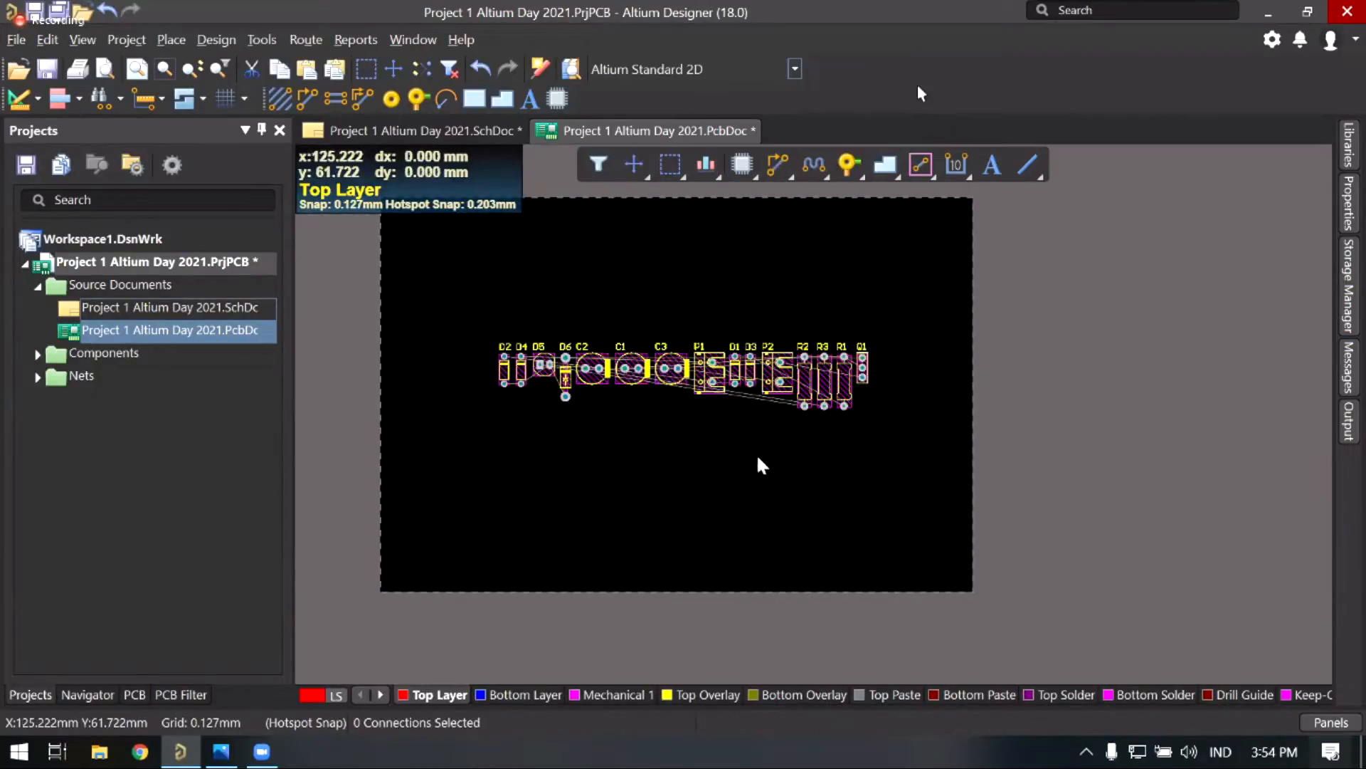
pyautogui.moveTo(756, 467); pyautogui.dragTo(792, 492, button='right')
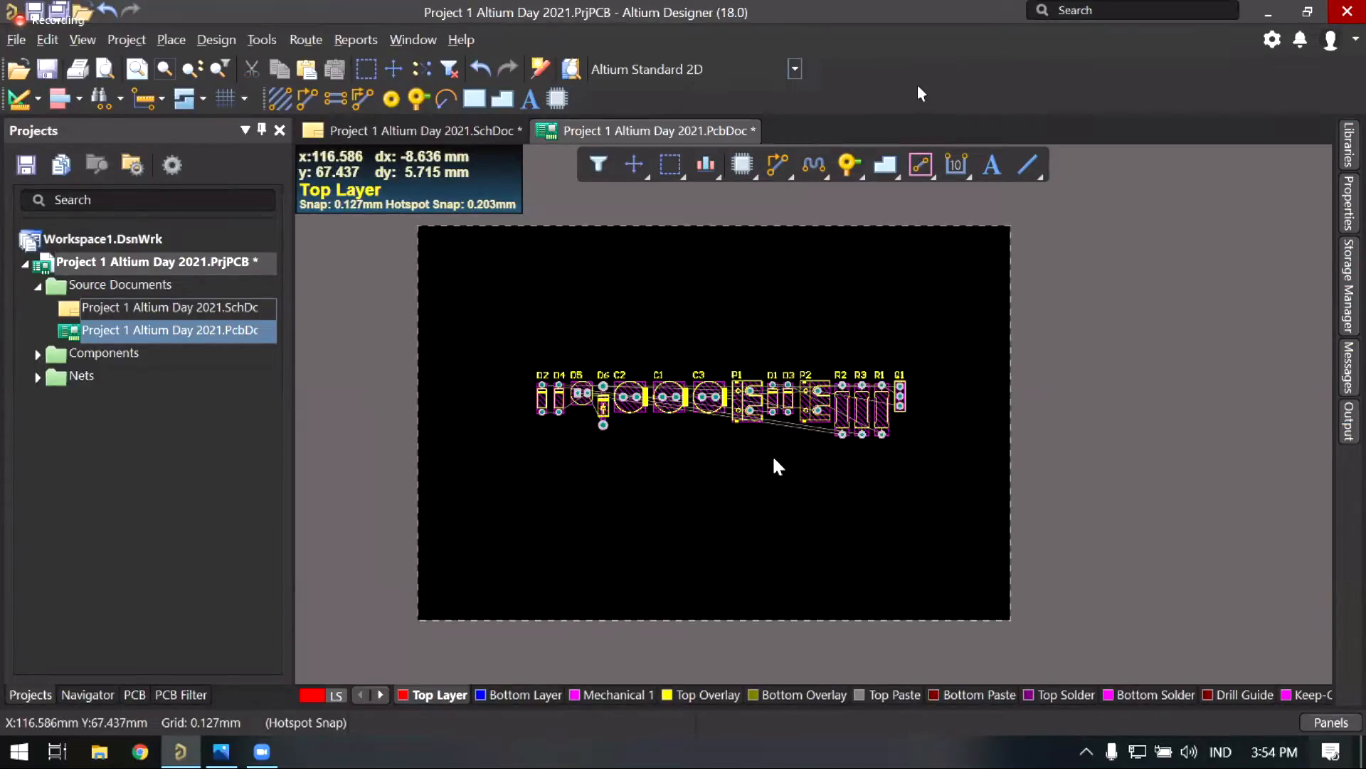
pyautogui.moveTo(619, 487); pyautogui.dragTo(645, 493, button='right')
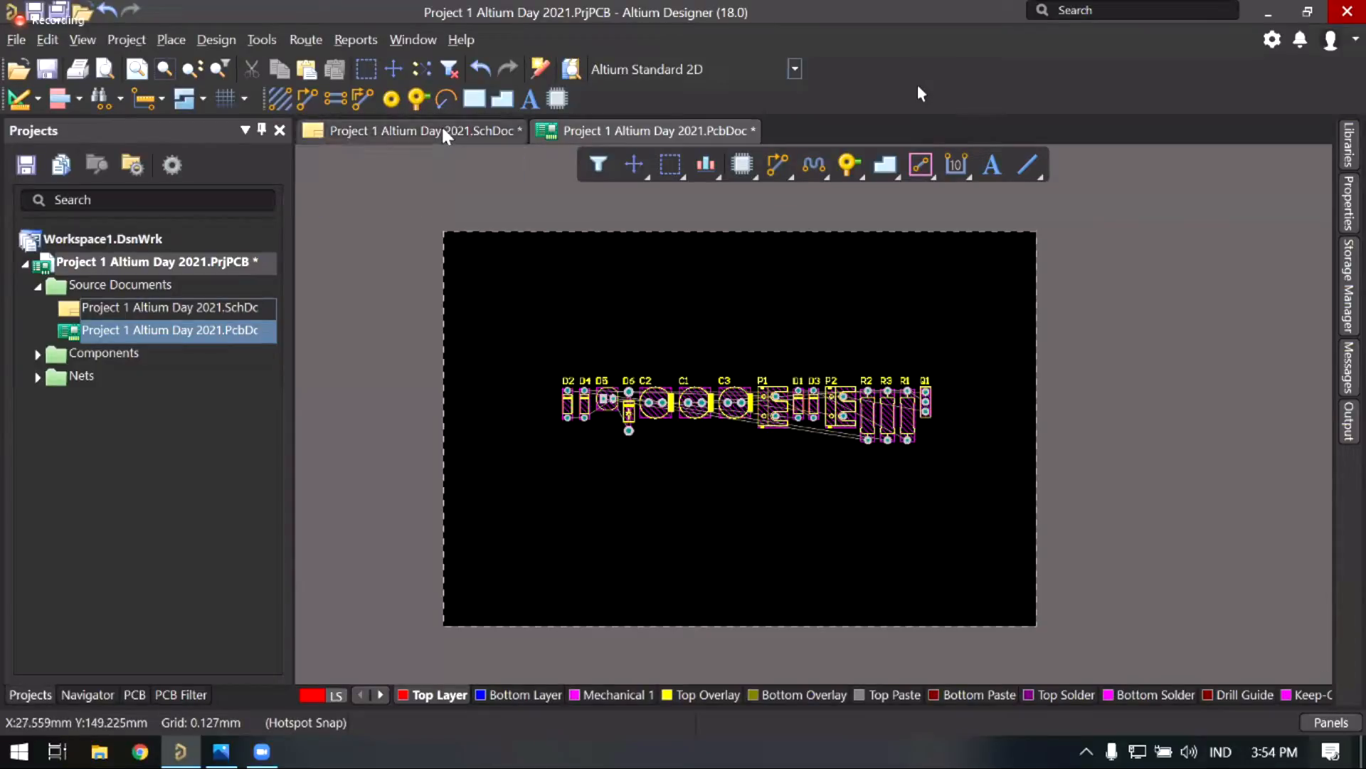
pyautogui.click(395, 129)
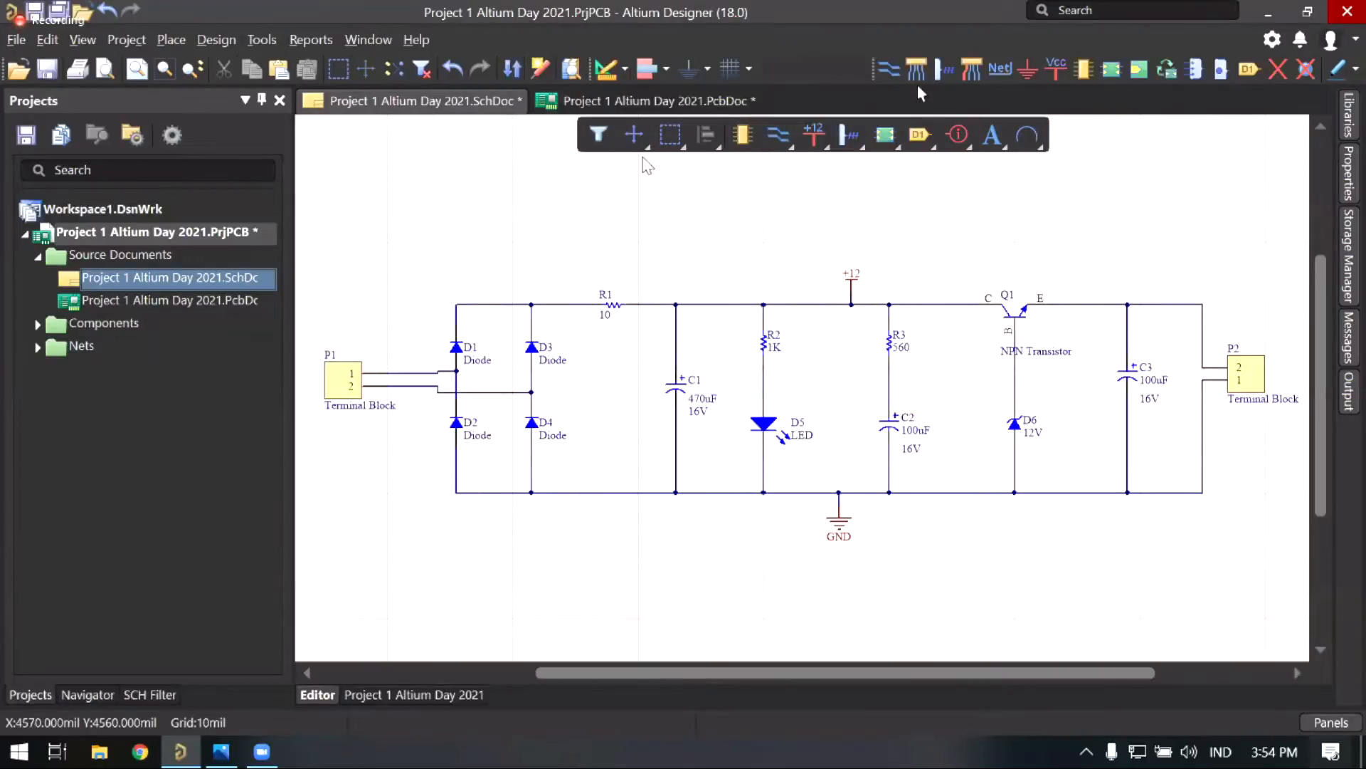
pyautogui.moveTo(505, 361); pyautogui.dragTo(510, 383, button='right')
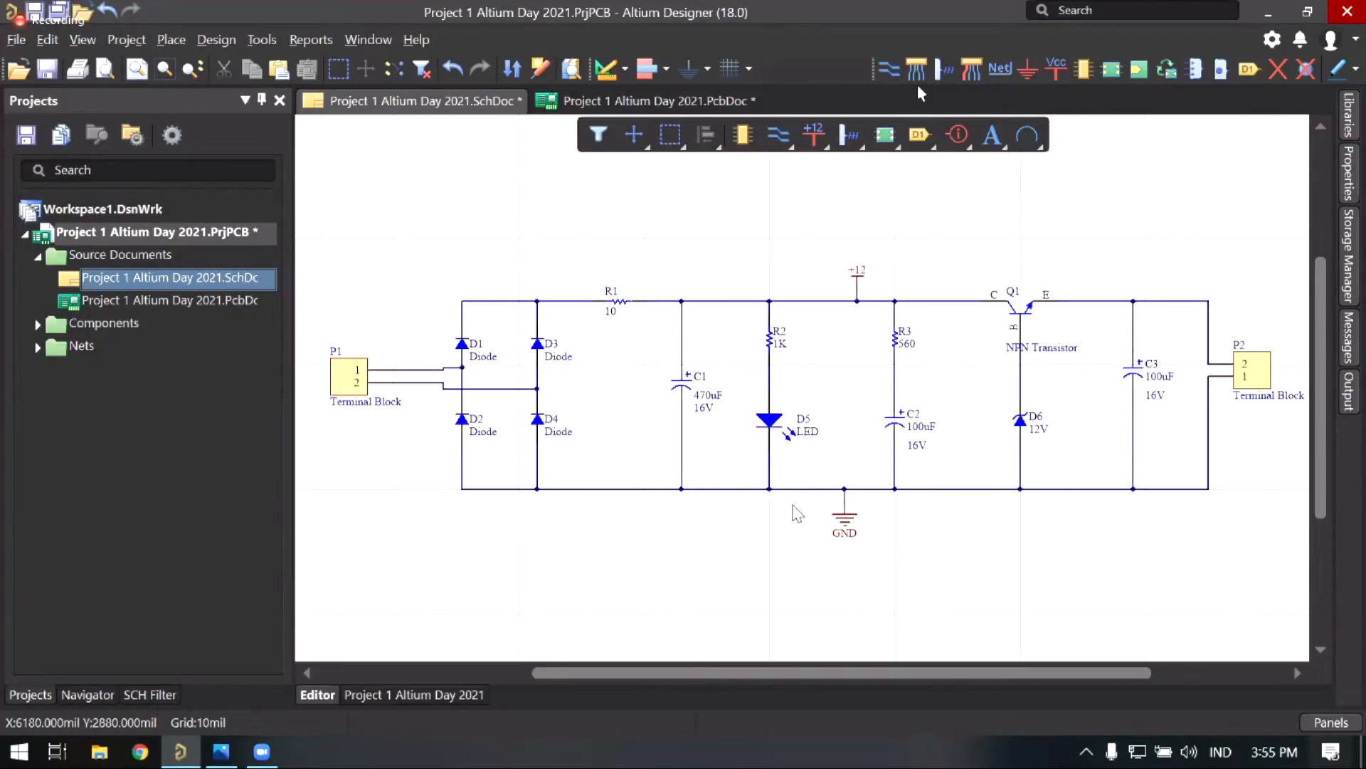
pyautogui.hscroll(1, 450, 441)
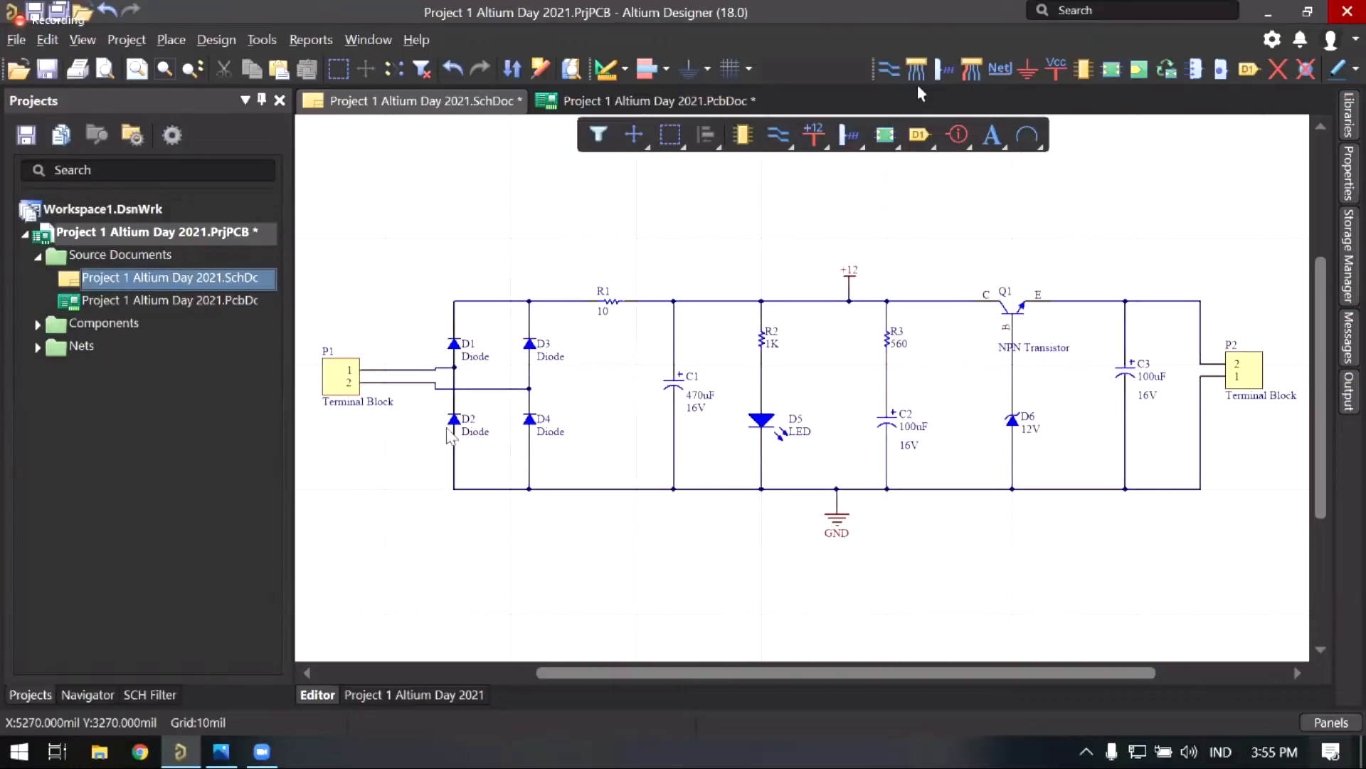
pyautogui.click(344, 373)
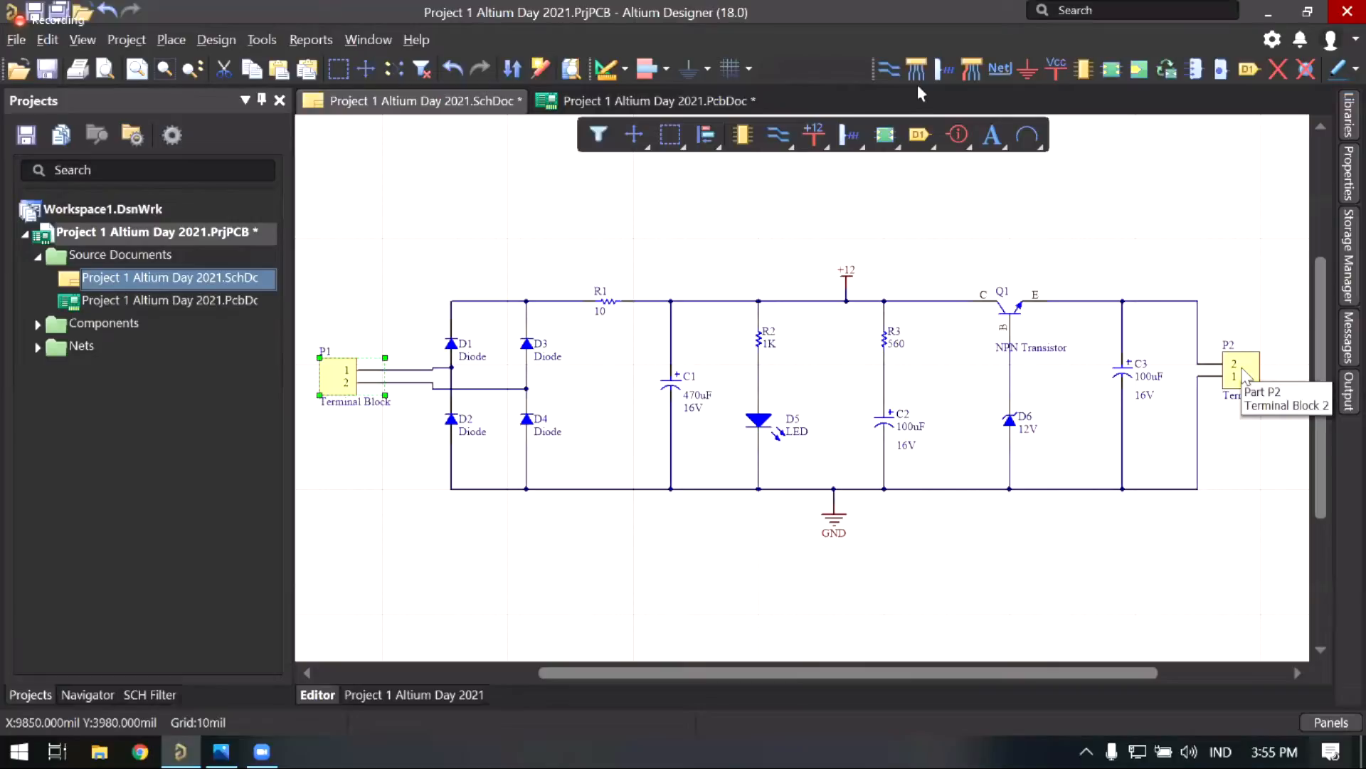
pyautogui.click(1242, 369)
pyautogui.moveTo(1128, 344); pyautogui.dragTo(1105, 347, button='right')
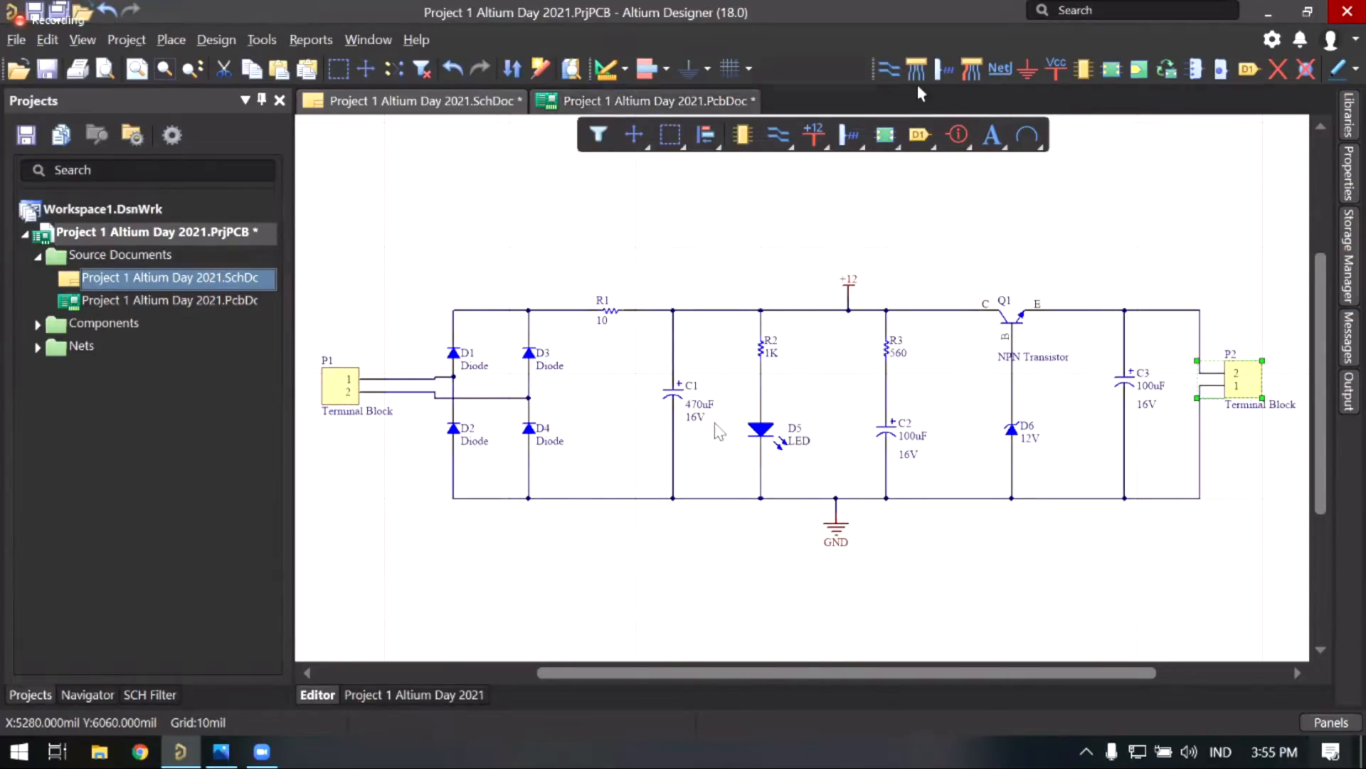
pyautogui.click(665, 101)
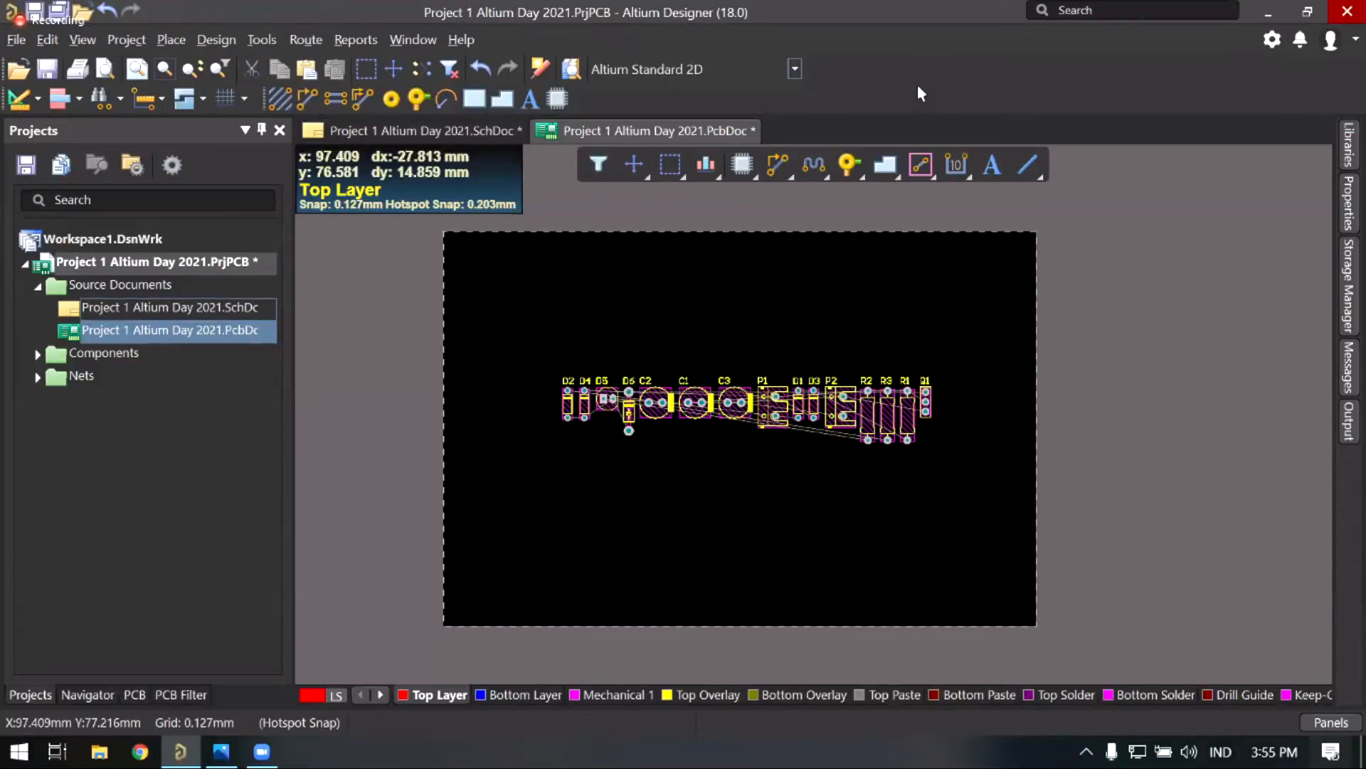
# Step: Drag connector P1 to the far left of the board, then view the schematic sheet
pyautogui.keyDown('ctrl'); pyautogui.scroll(3, 723, 425); pyautogui.keyUp('ctrl')
pyautogui.moveTo(763, 431); pyautogui.dragTo(764, 464, button='right')
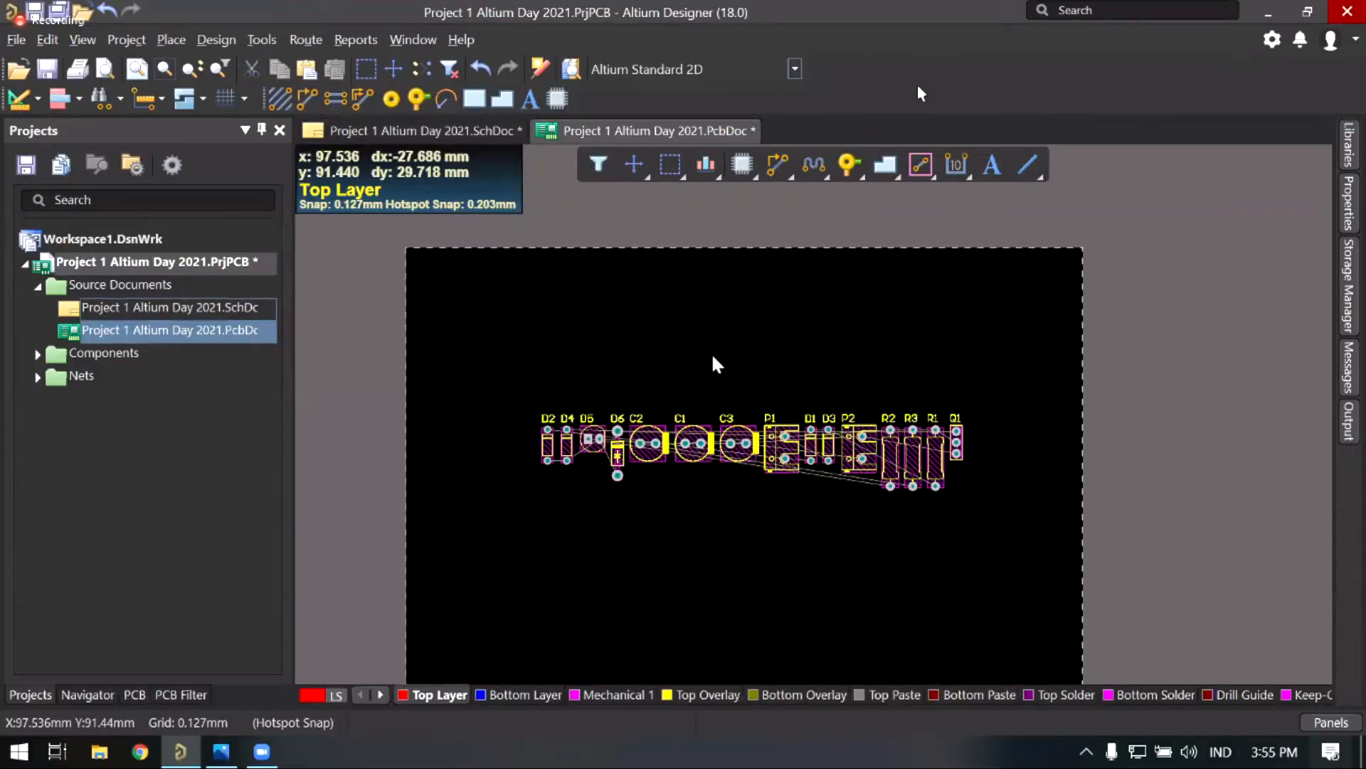
pyautogui.moveTo(713, 356); pyautogui.dragTo(742, 344, button='right')
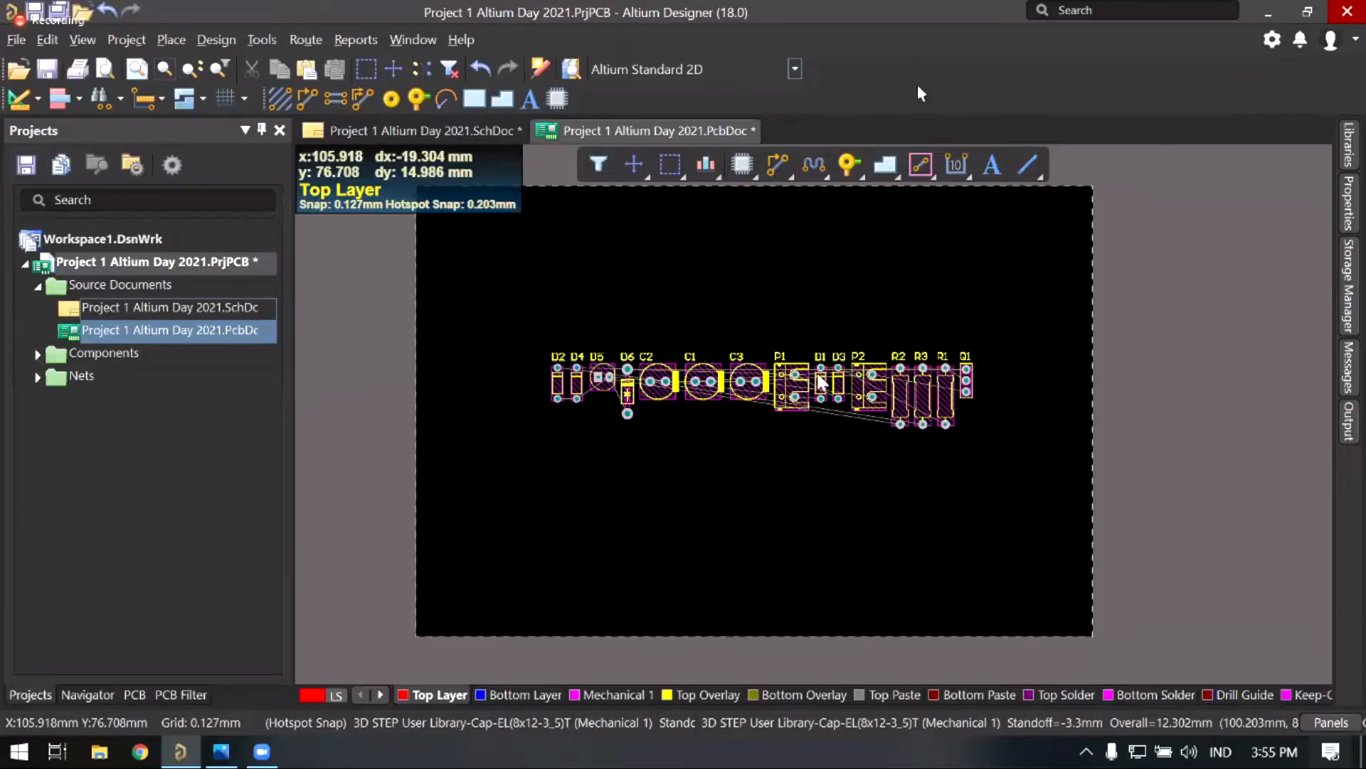
pyautogui.keyDown('ctrl'); pyautogui.scroll(3, 820, 383); pyautogui.keyUp('ctrl')
pyautogui.moveTo(799, 440); pyautogui.dragTo(815, 456, button='right')
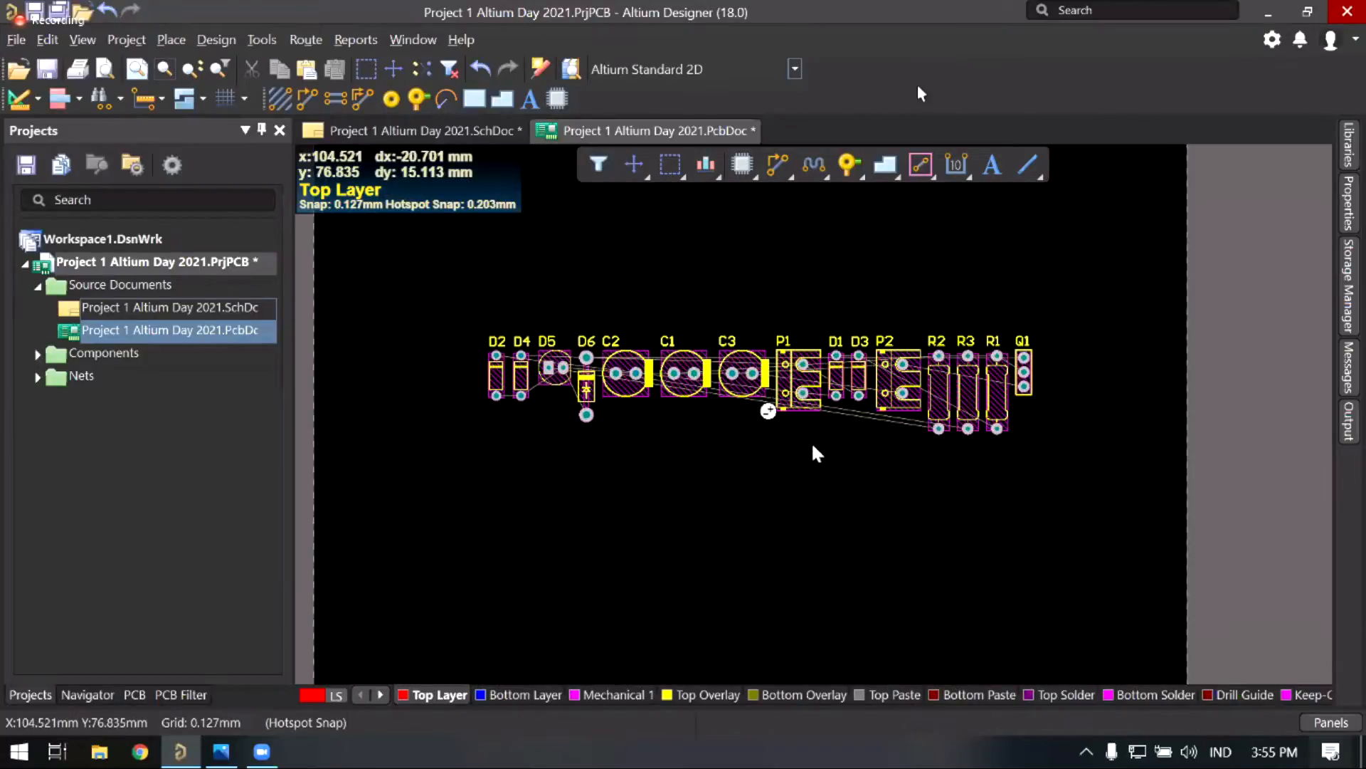
pyautogui.moveTo(812, 445); pyautogui.dragTo(849, 377, button='middle')
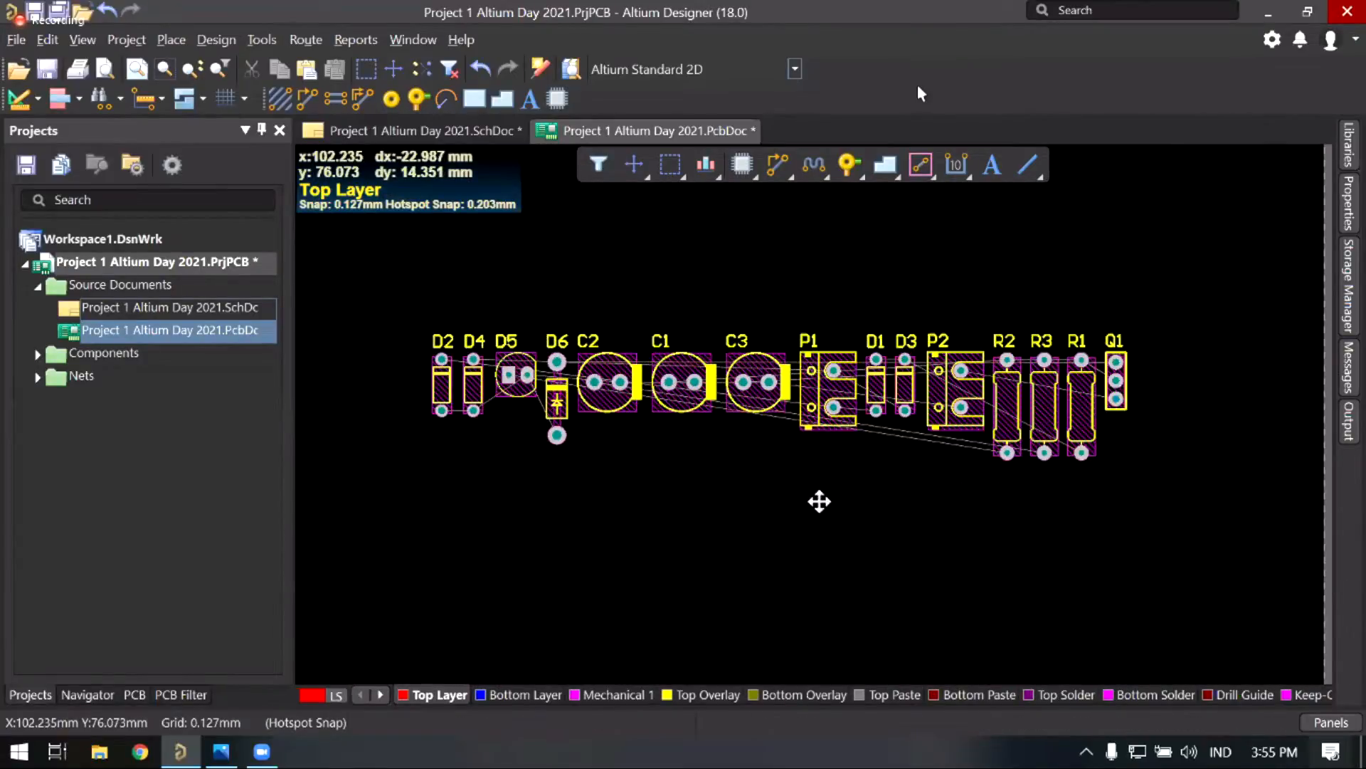
pyautogui.moveTo(819, 501); pyautogui.dragTo(361, 356)
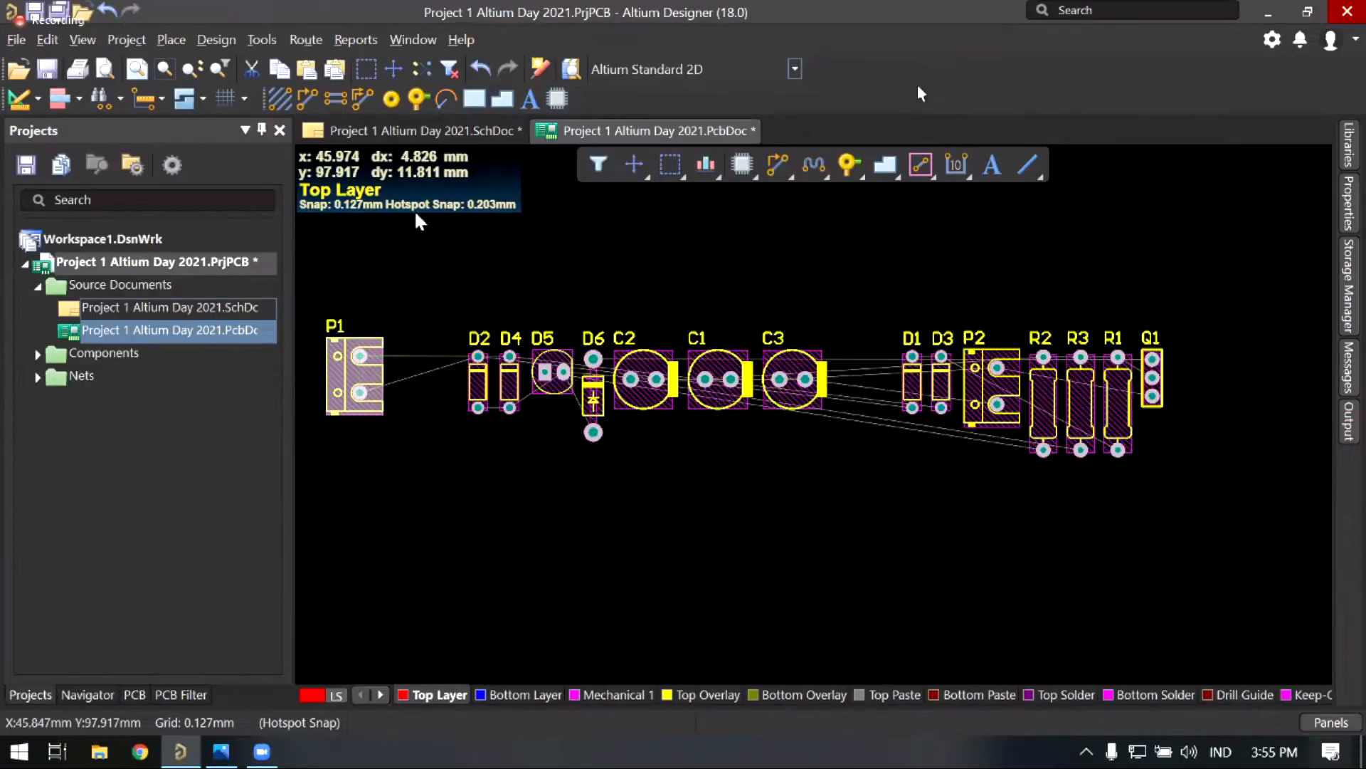
pyautogui.click(435, 134)
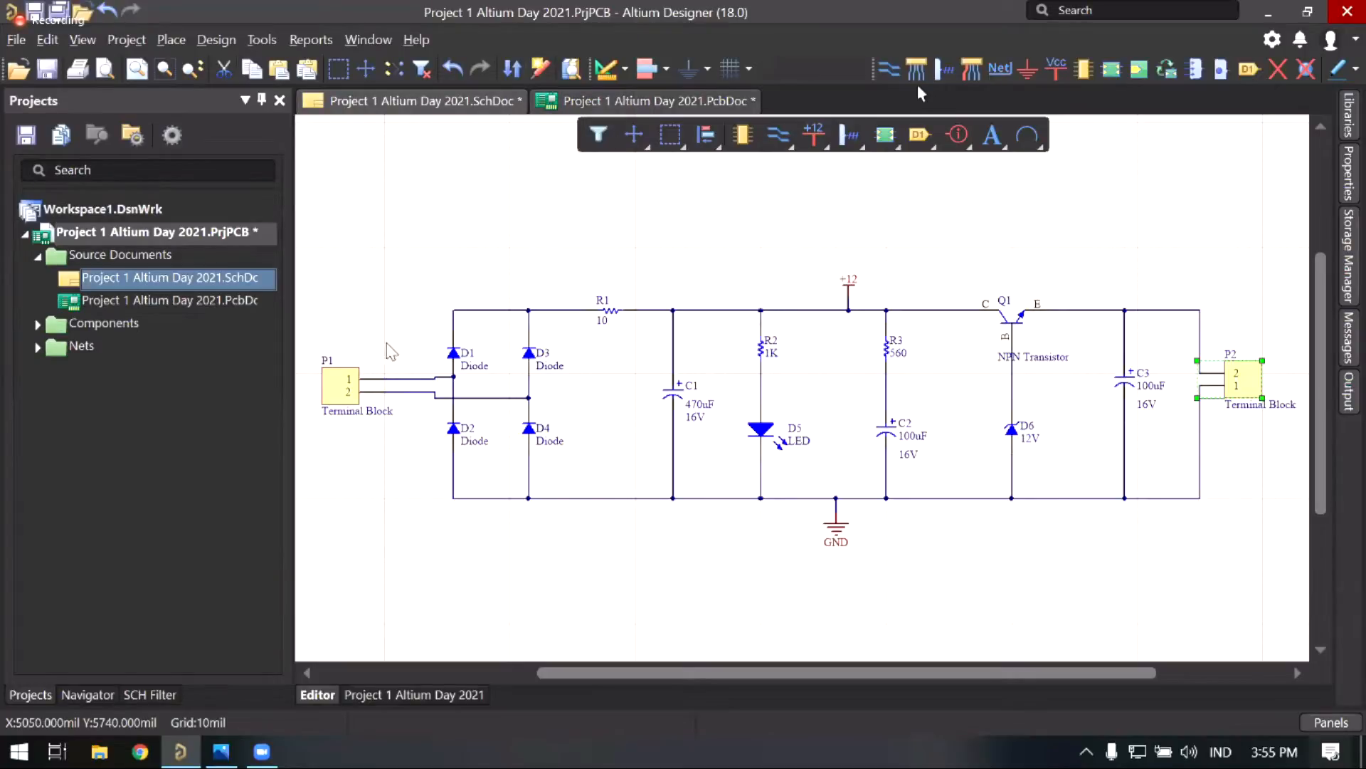
# Step: Switch back to the PCB layout document with Ctrl+Tab
pyautogui.hotkey('ctrl', 'Tab')
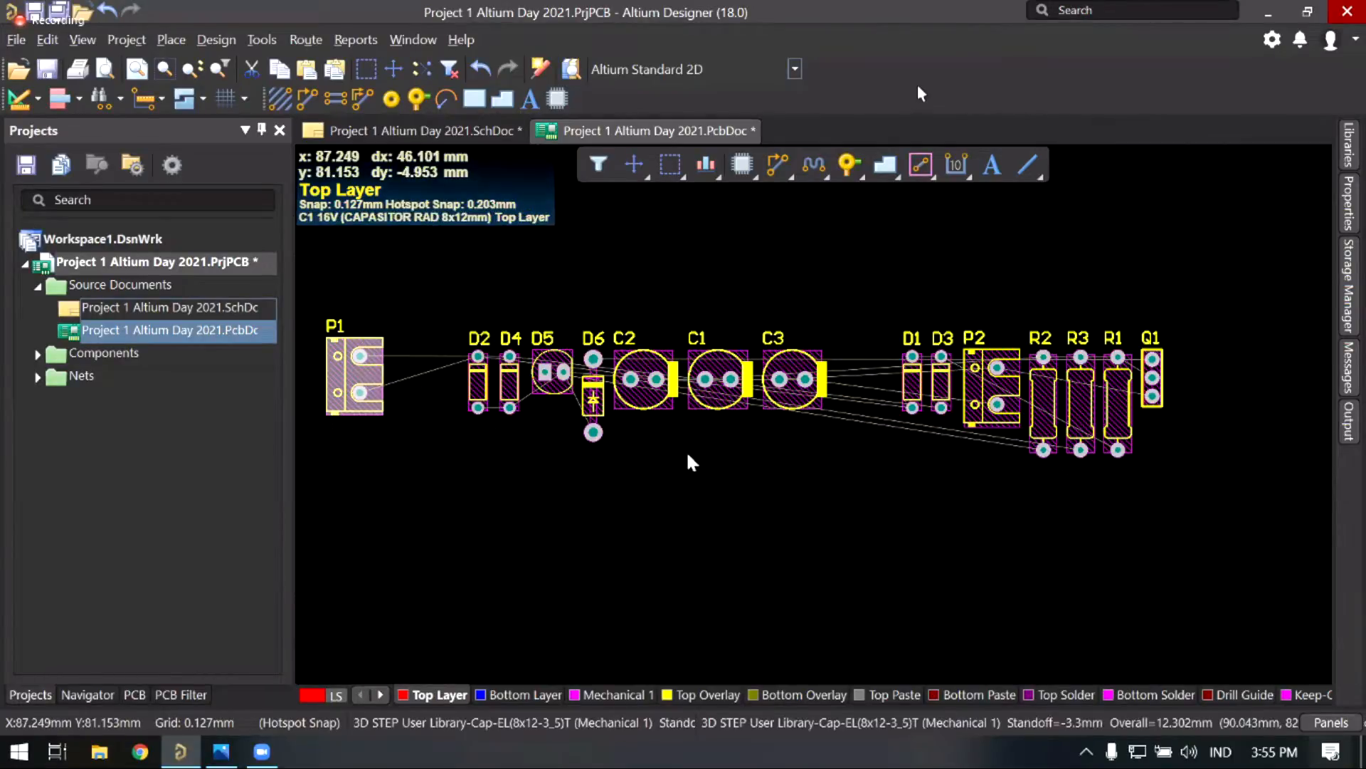
# Step: Check the diodes on the schematic, then move D1 and D3 to the left of D2
pyautogui.moveTo(490, 442); pyautogui.dragTo(531, 473, button='right')
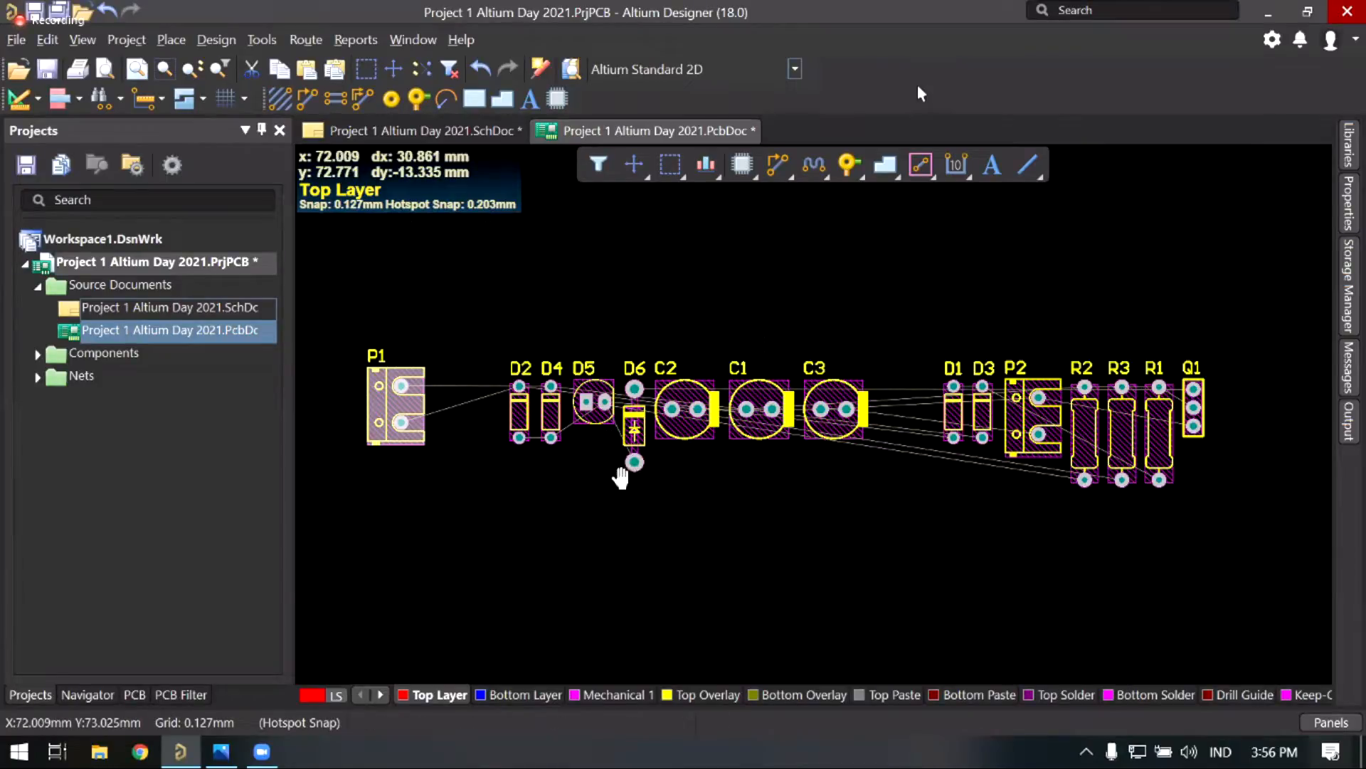
pyautogui.moveTo(622, 478); pyautogui.dragTo(619, 467, button='right')
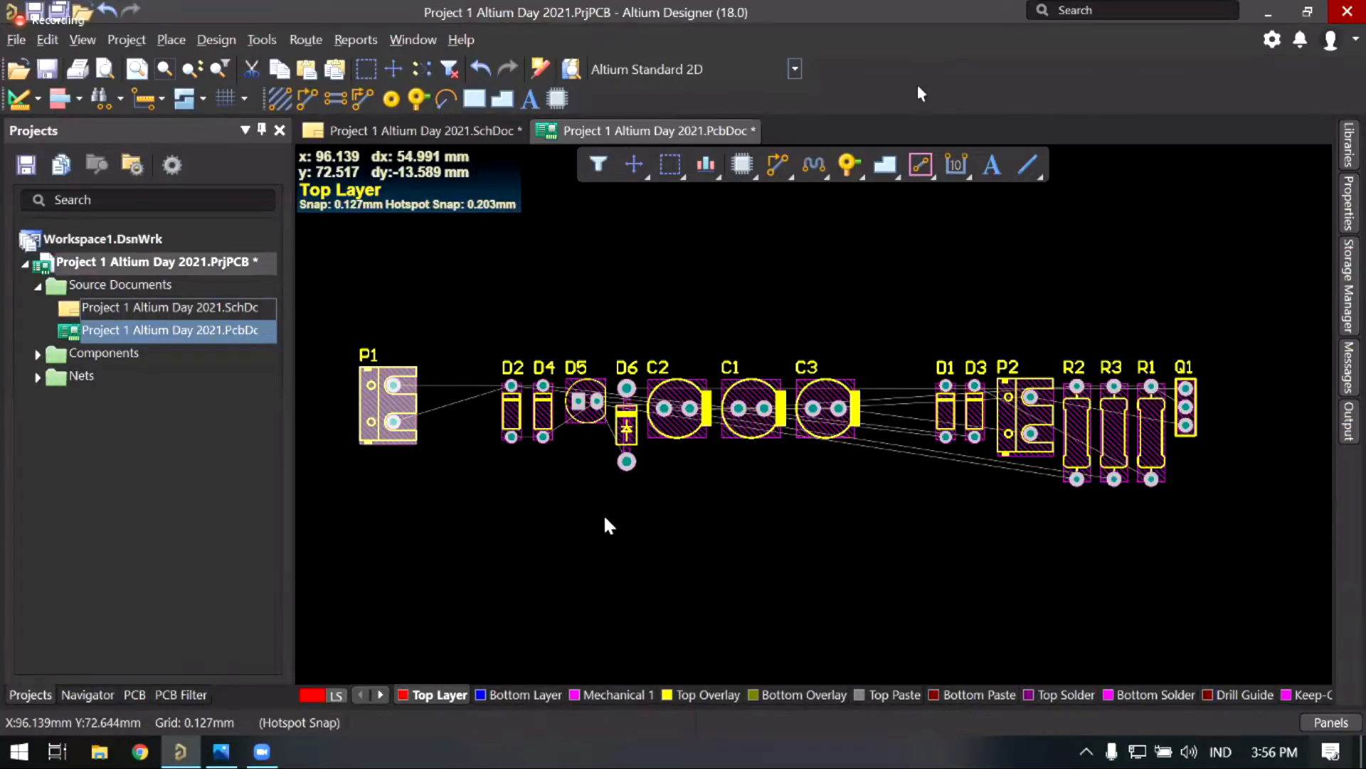
pyautogui.moveTo(563, 484); pyautogui.dragTo(606, 466, button='right')
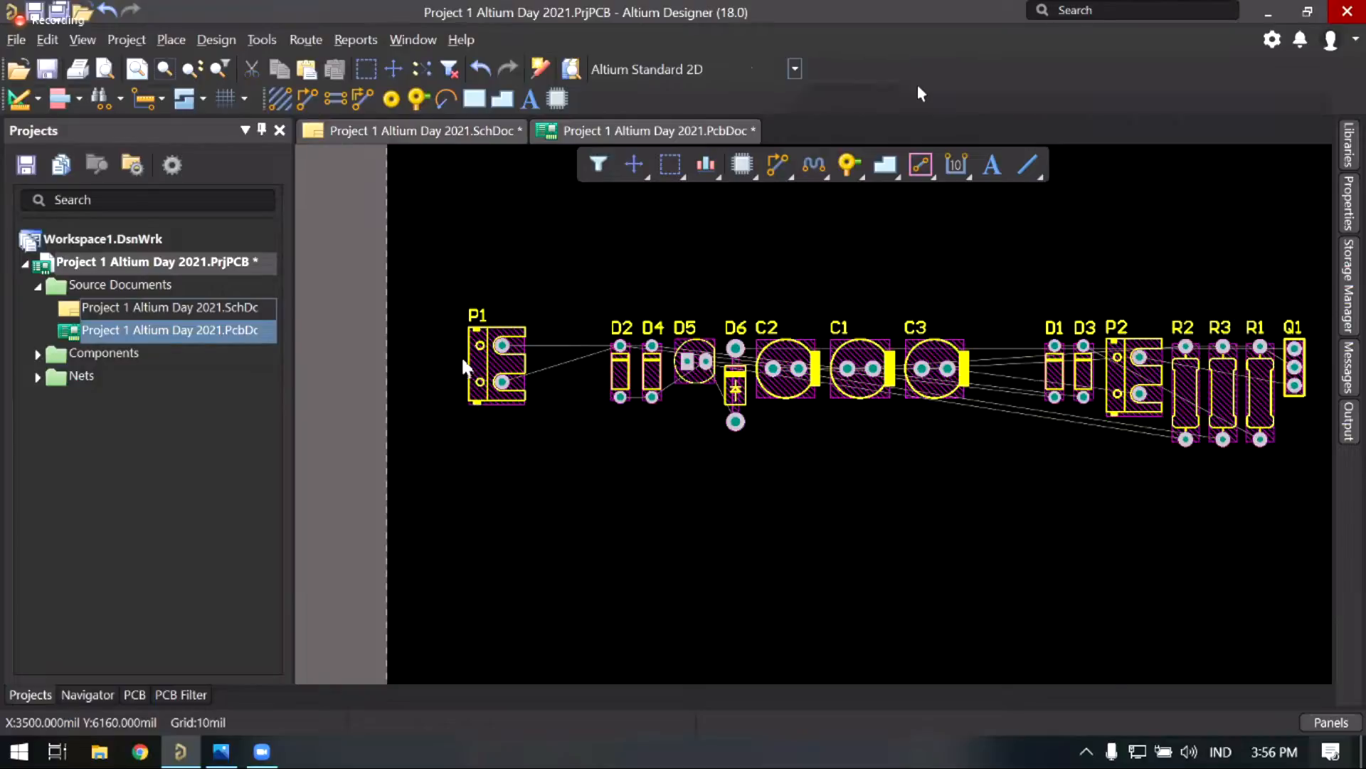
pyautogui.hotkey('ctrl', 'Tab')
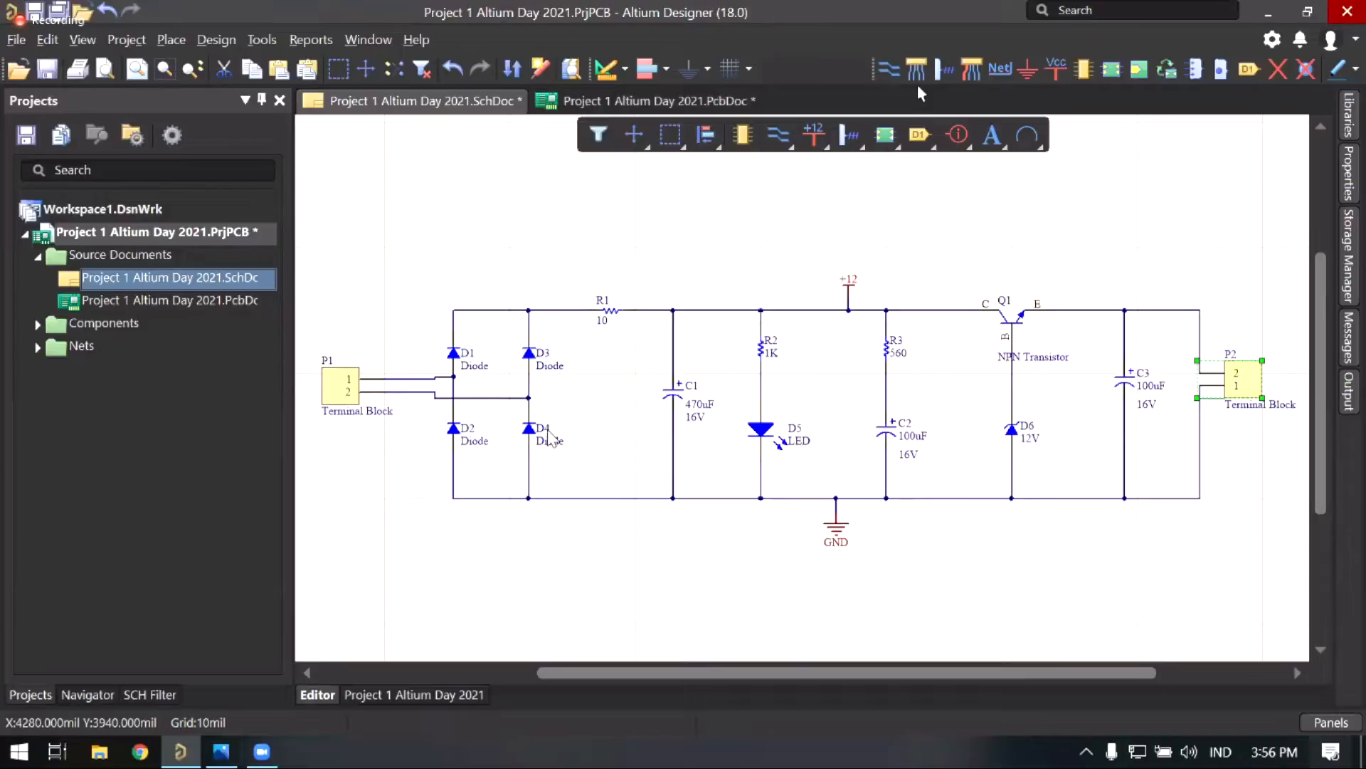
pyautogui.click(581, 103)
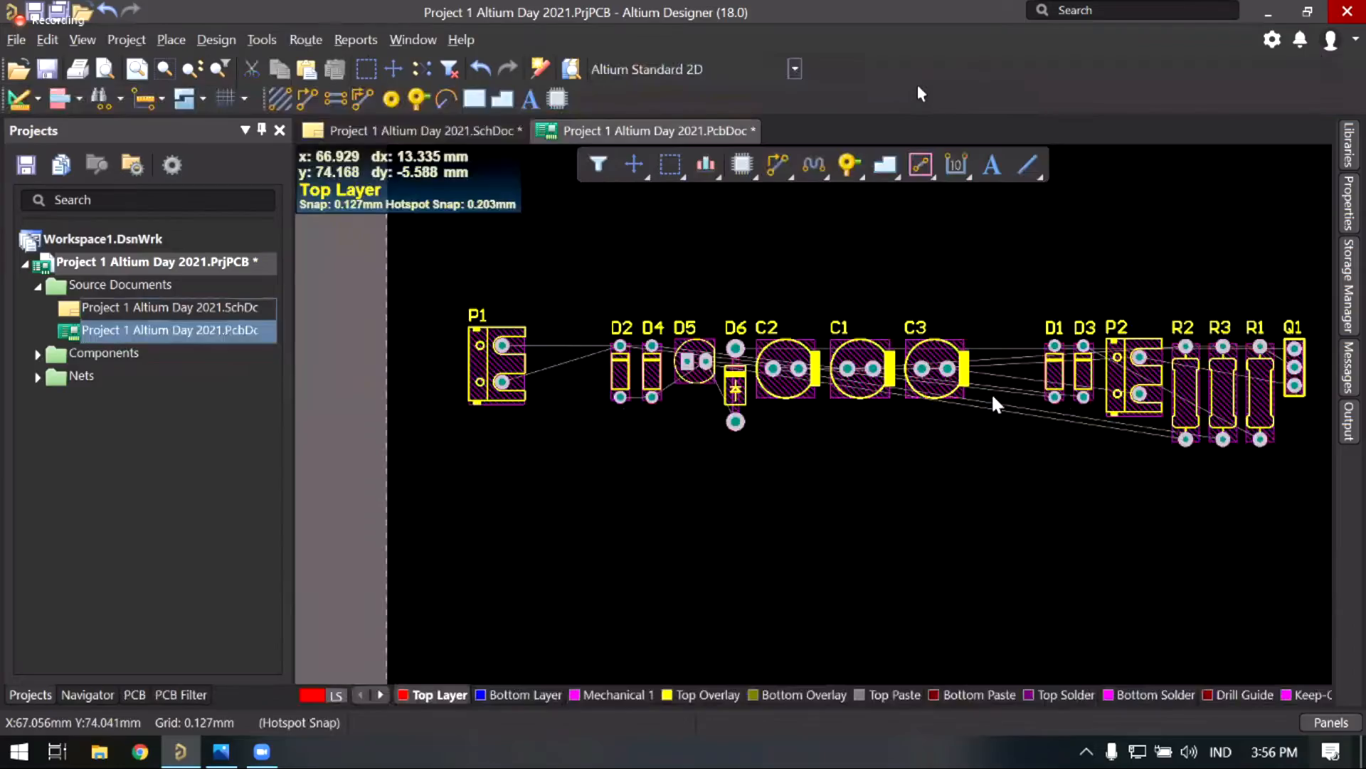
pyautogui.moveTo(1025, 368); pyautogui.dragTo(977, 386, button='right')
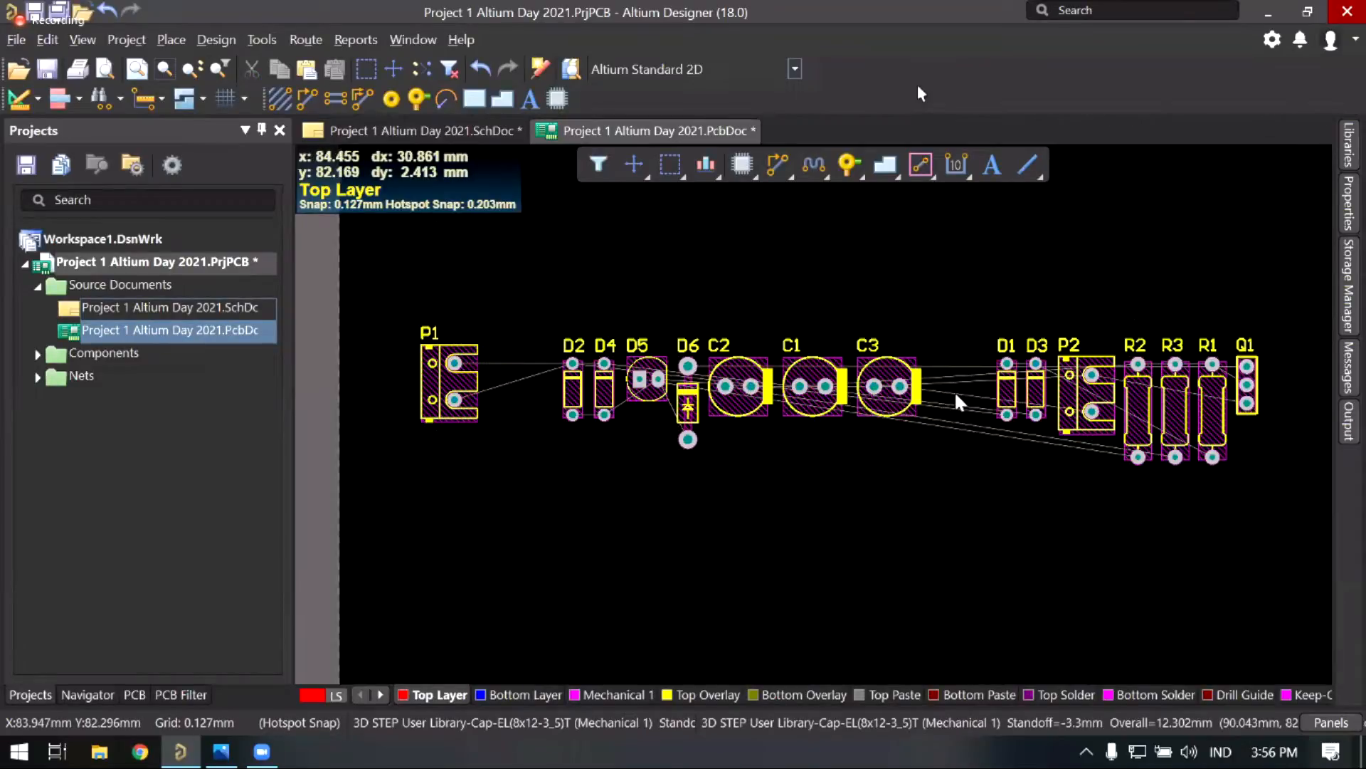
pyautogui.moveTo(958, 314)
pyautogui.mouseDown()
pyautogui.moveTo(1054, 456)
pyautogui.moveTo(600, 530)
pyautogui.moveTo(536, 455)
pyautogui.moveTo(538, 380)
pyautogui.mouseUp()
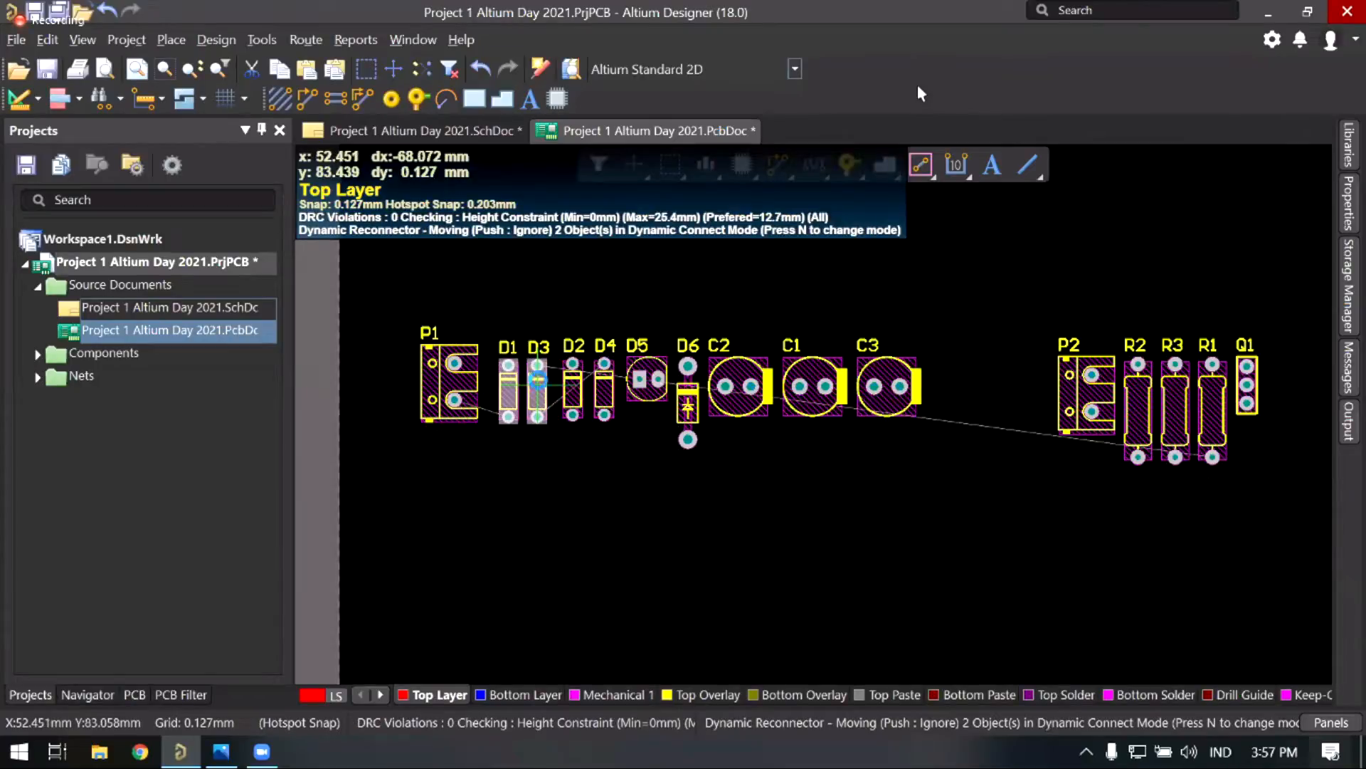
pyautogui.click(633, 297)
# Step: Box-select components D5 through Q1, move them up and right, and zoom on the diodes
pyautogui.moveTo(678, 373); pyautogui.dragTo(699, 408, button='right')
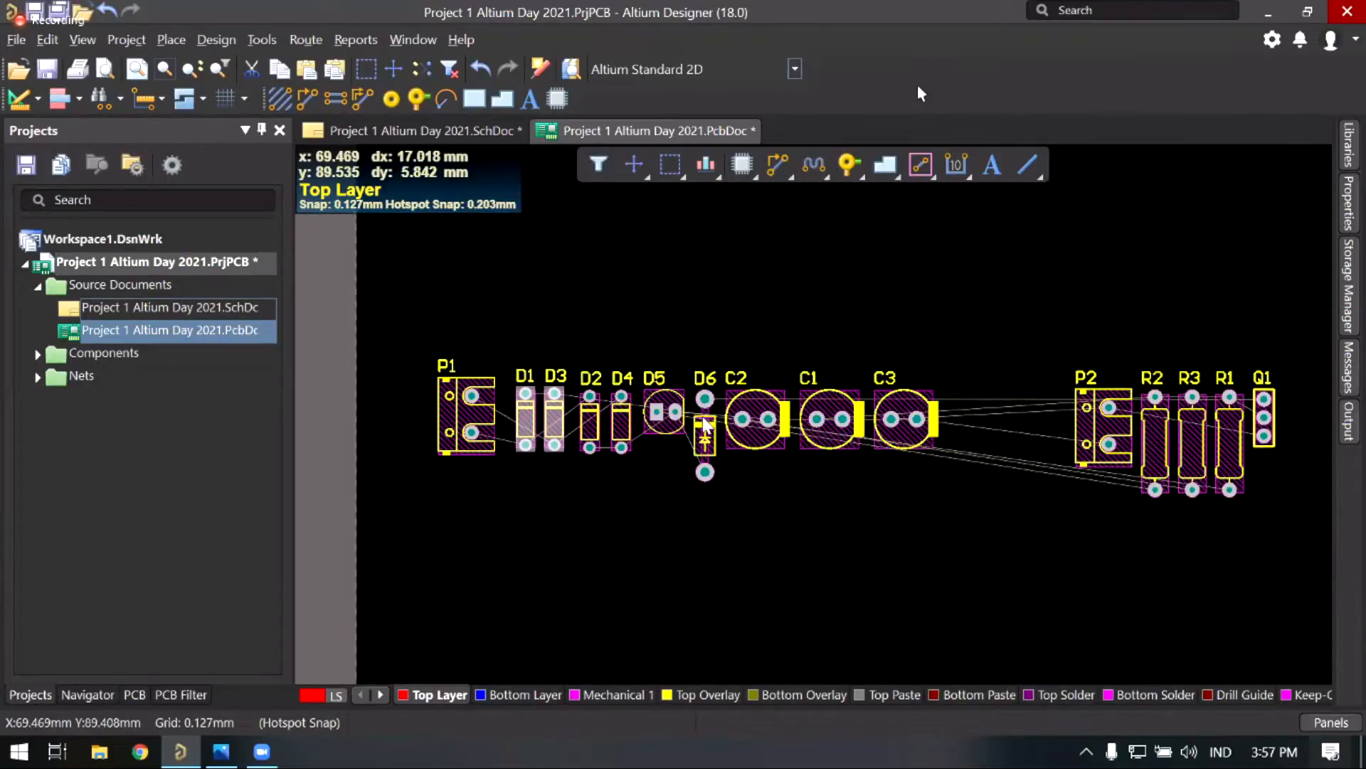
pyautogui.keyDown('ctrl'); pyautogui.scroll(1, 703, 439); pyautogui.keyUp('ctrl')
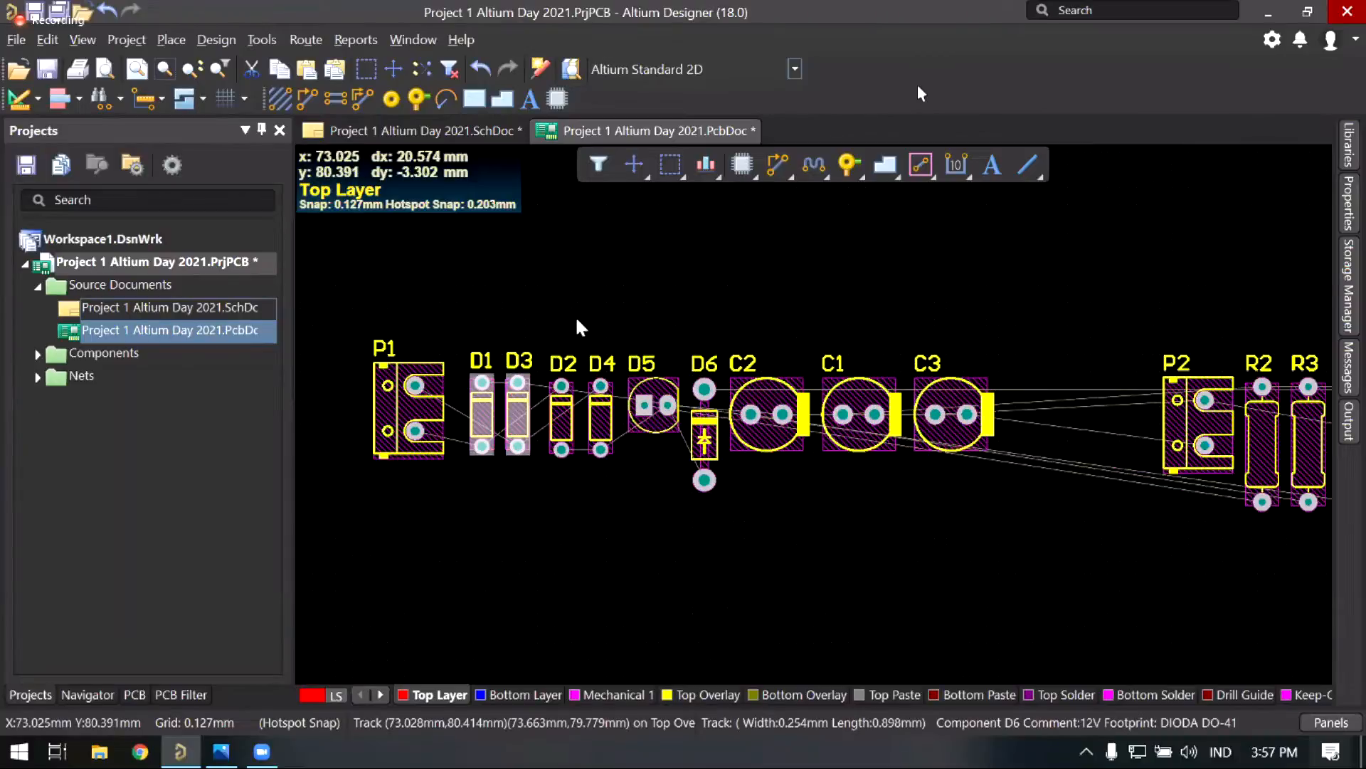
pyautogui.keyDown('ctrl'); pyautogui.scroll(-1, 577, 320); pyautogui.keyUp('ctrl')
pyautogui.moveTo(550, 266); pyautogui.dragTo(1140, 513)
pyautogui.moveTo(722, 511); pyautogui.dragTo(820, 502, button='right')
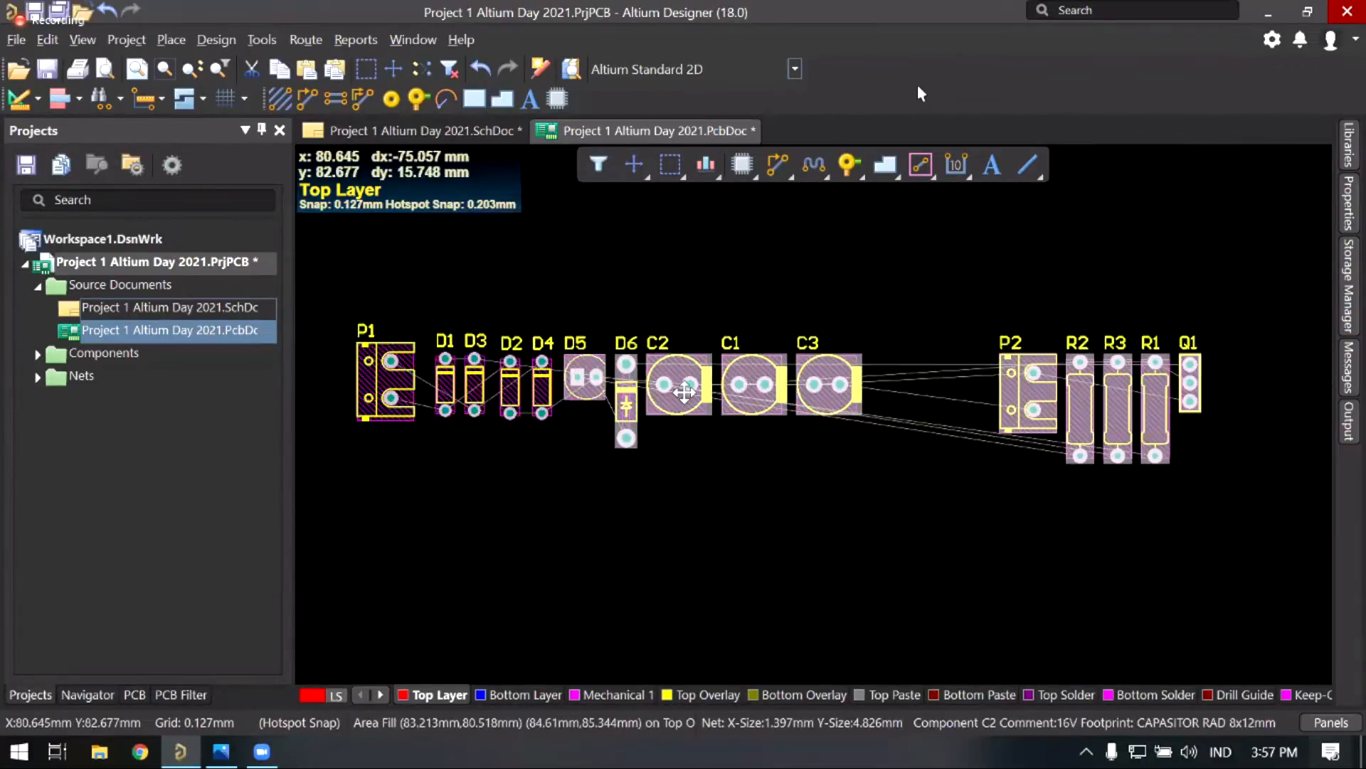
pyautogui.moveTo(684, 391); pyautogui.dragTo(880, 235)
pyautogui.moveTo(508, 464); pyautogui.dragTo(602, 457, button='right')
pyautogui.moveTo(590, 455); pyautogui.dragTo(553, 438, button='middle')
pyautogui.moveTo(579, 457); pyautogui.dragTo(625, 461, button='right')
pyautogui.moveTo(556, 407); pyautogui.dragTo(575, 426, button='right')
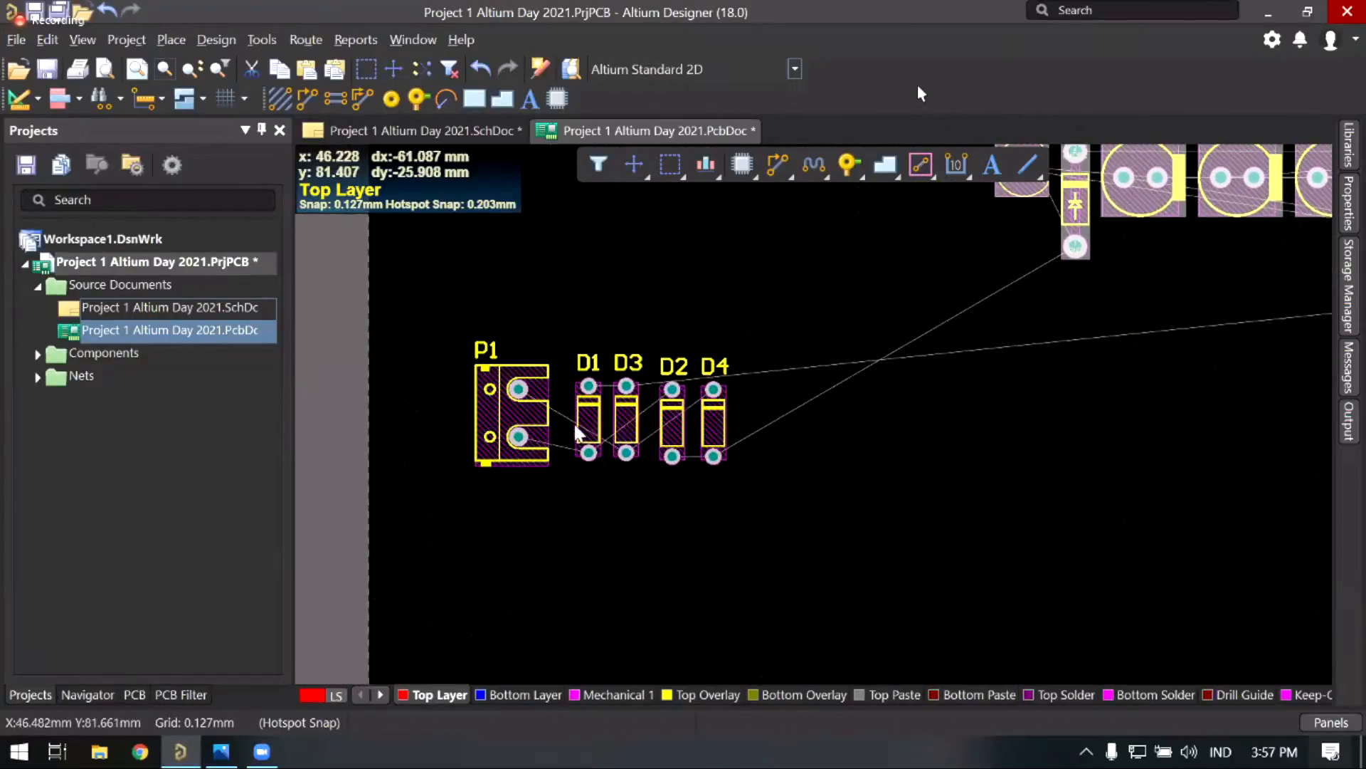
# Step: Raise diode D1 slightly above the other diodes
pyautogui.keyDown('ctrl'); pyautogui.scroll(2, 578, 432); pyautogui.keyUp('ctrl')
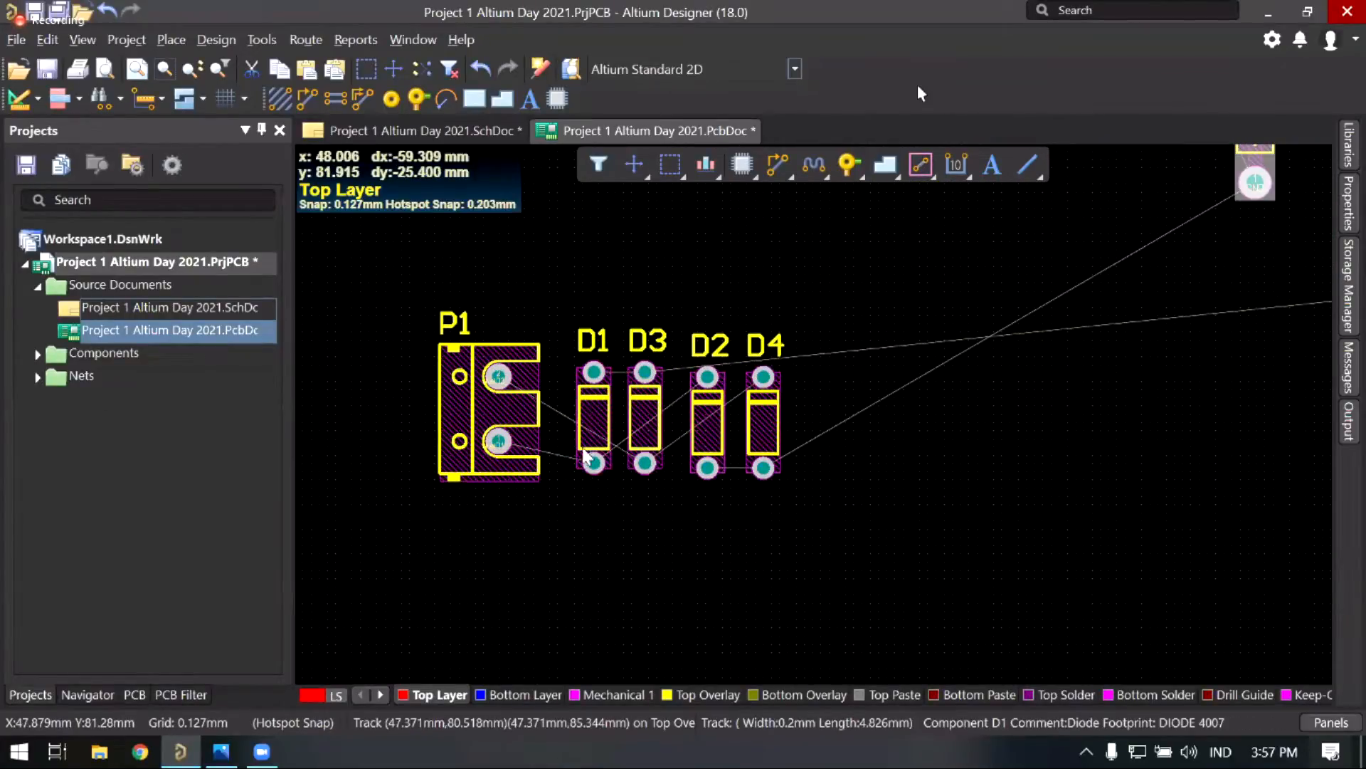
pyautogui.moveTo(590, 442); pyautogui.dragTo(590, 404)
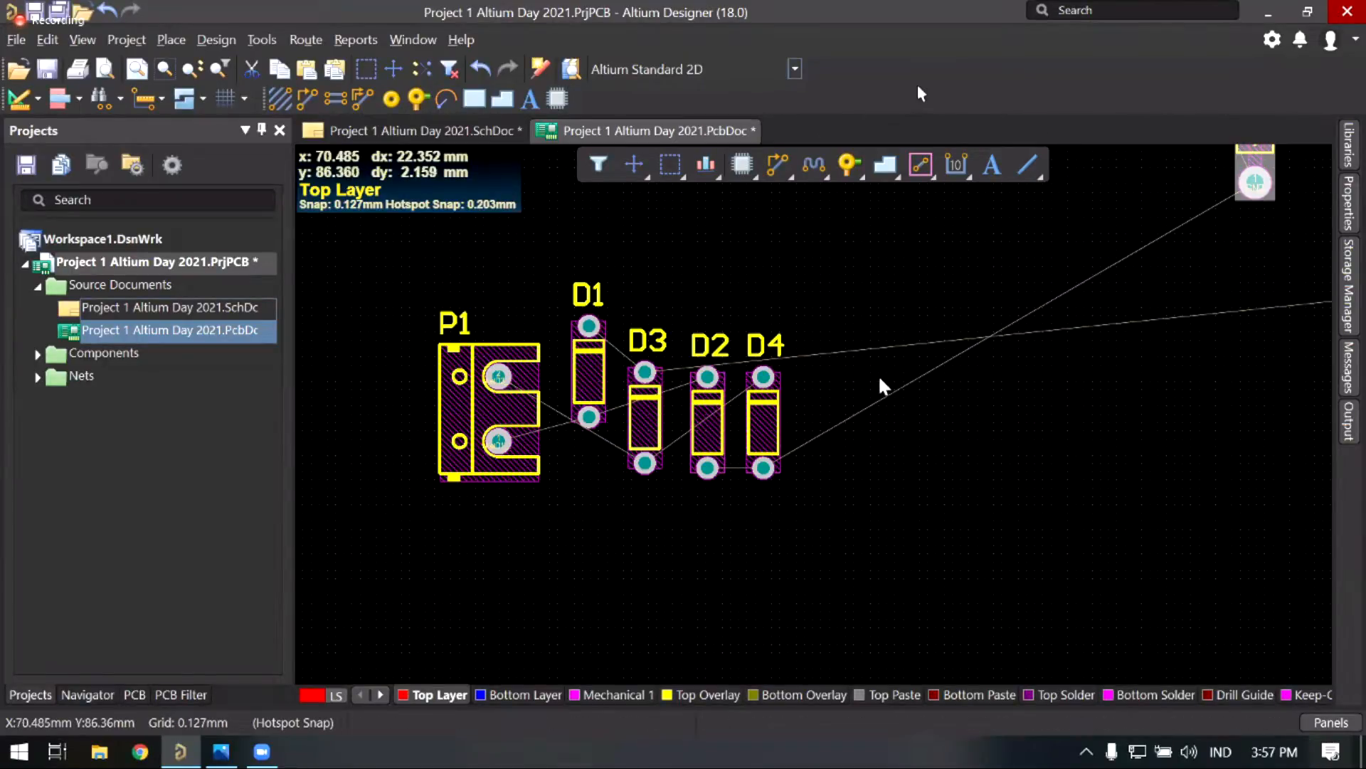
pyautogui.scroll(2, 880, 381)
pyautogui.keyDown('ctrl'); pyautogui.scroll(3, 883, 421); pyautogui.keyUp('ctrl')
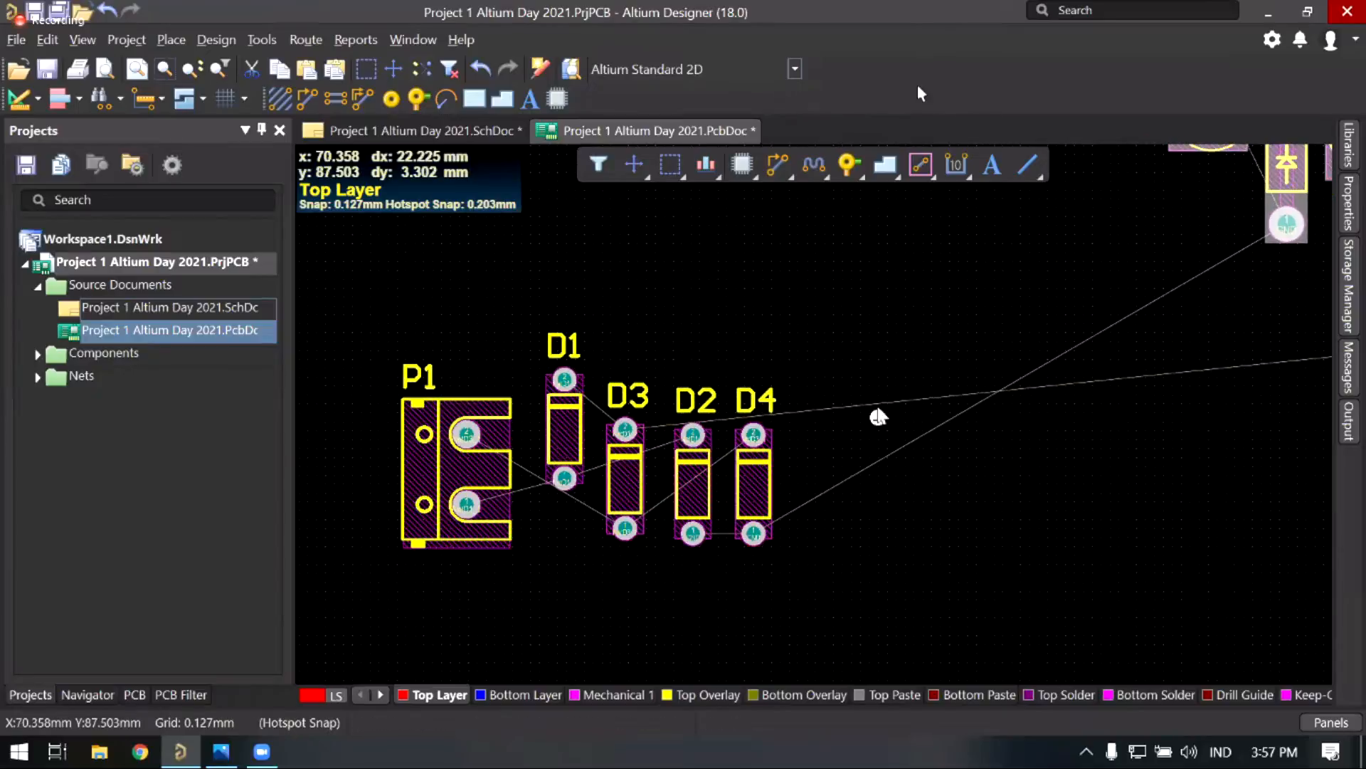
pyautogui.keyDown('ctrl'); pyautogui.scroll(4, 818, 352); pyautogui.keyUp('ctrl')
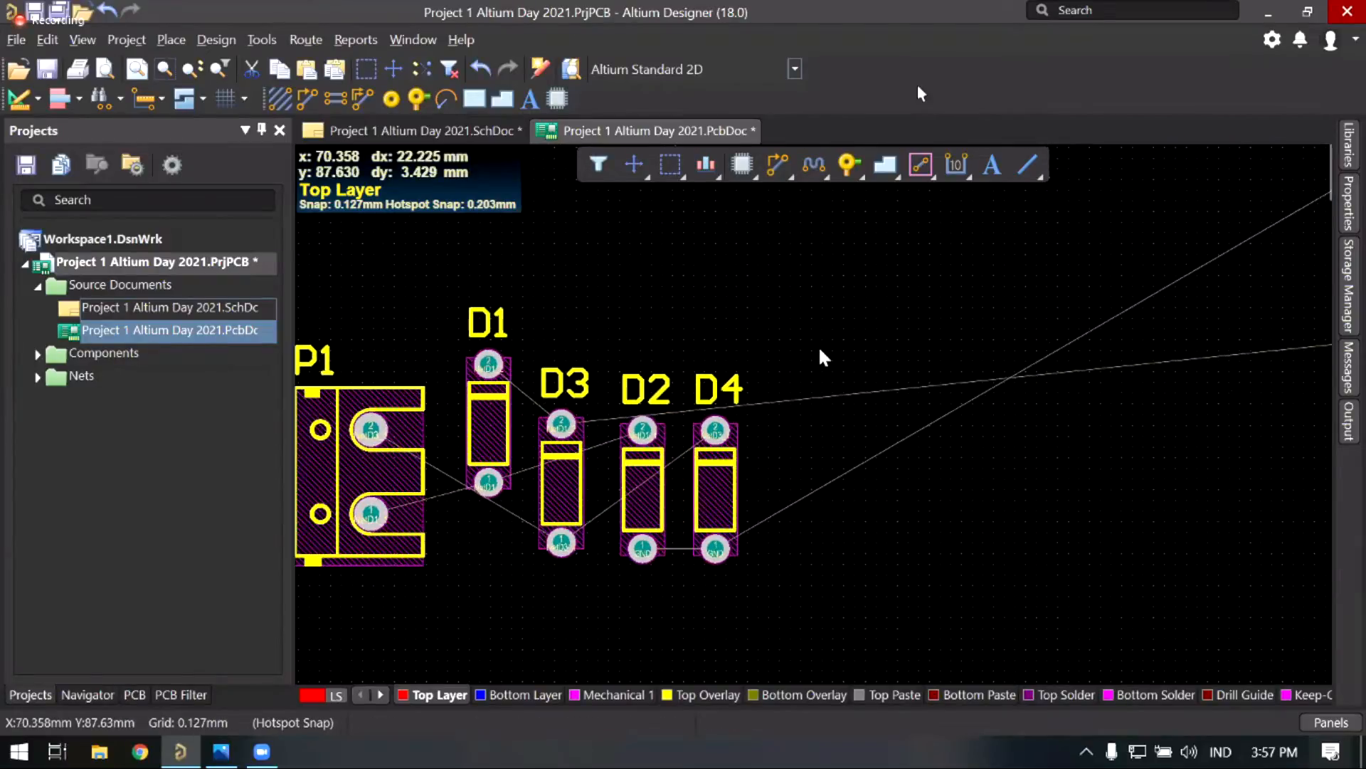
pyautogui.keyDown('ctrl'); pyautogui.scroll(4, 811, 377); pyautogui.keyUp('ctrl')
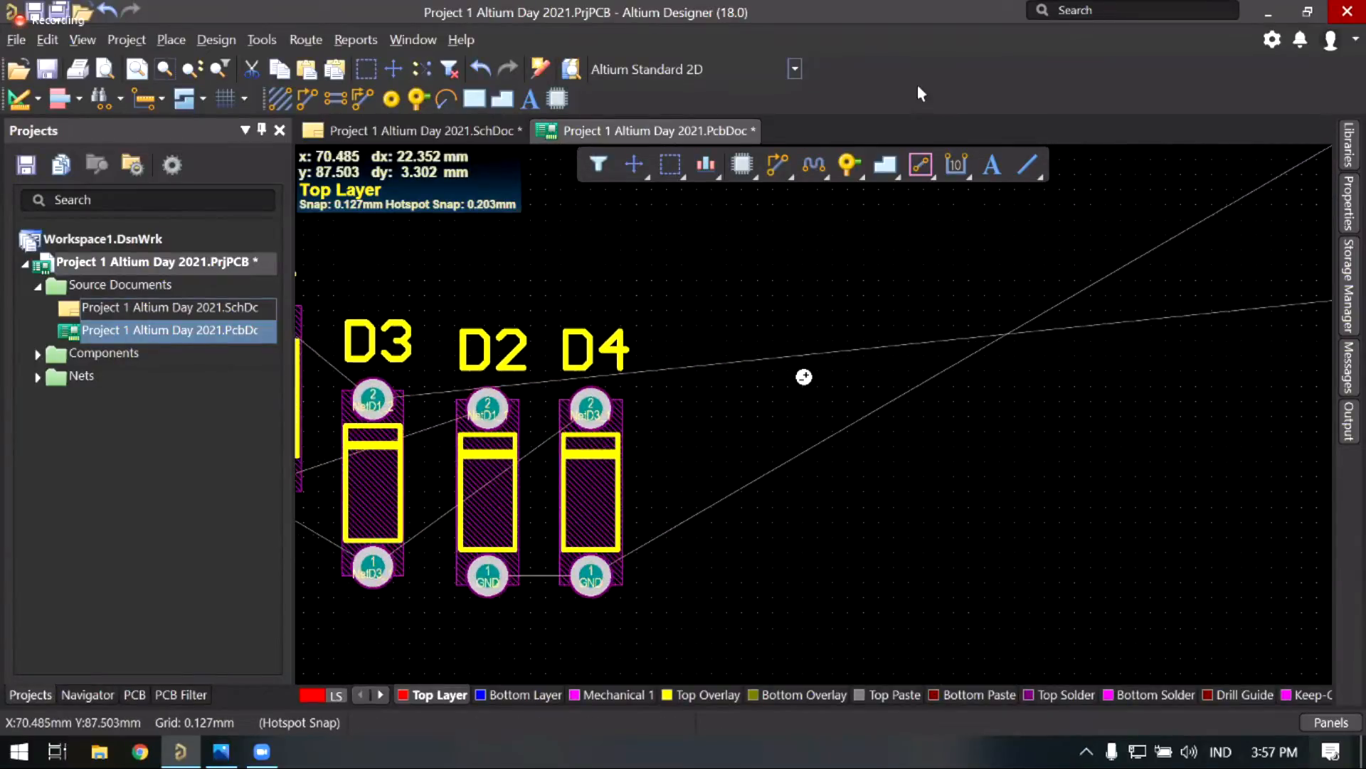
pyautogui.keyDown('ctrl'); pyautogui.scroll(2, 826, 356); pyautogui.keyUp('ctrl')
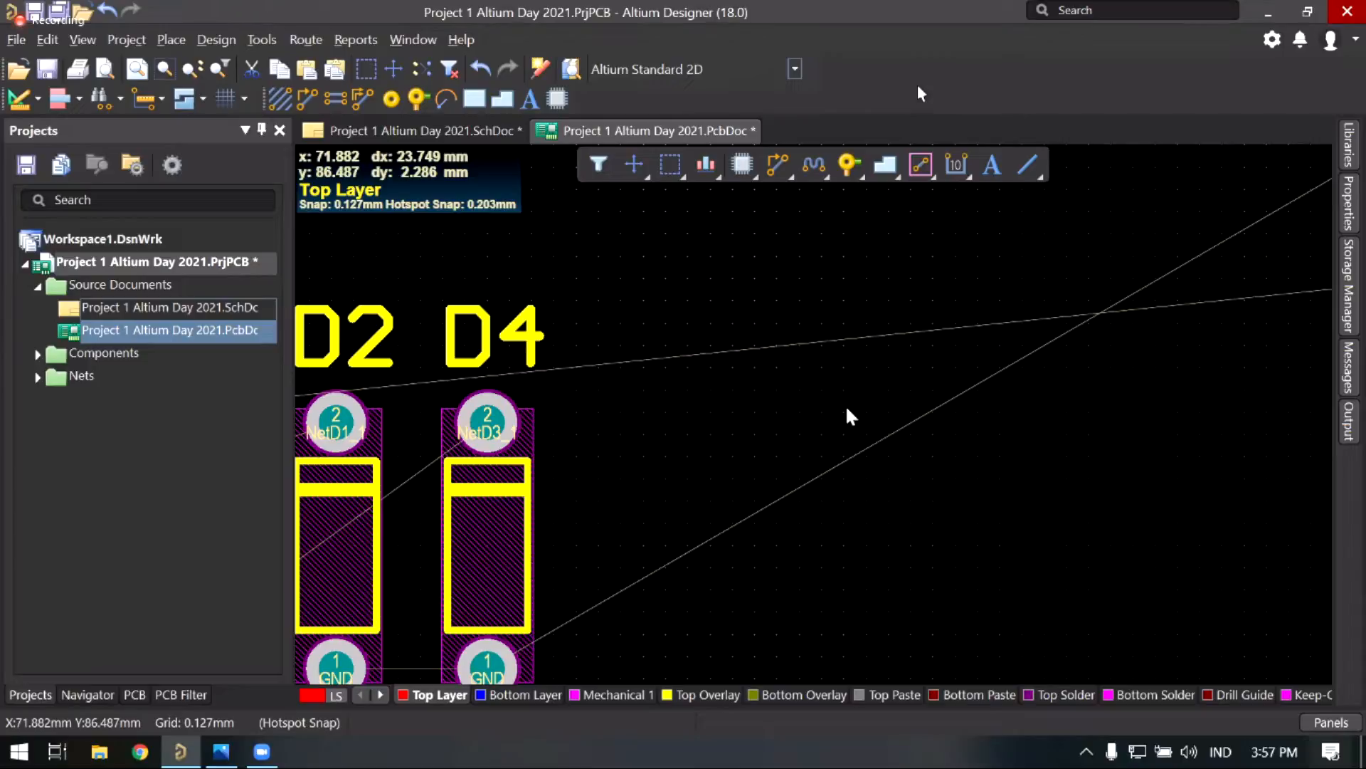
# Step: Pan and zoom out until connector P1 and diodes D1, D3, D2, D4 are fully visible
pyautogui.moveTo(848, 449); pyautogui.dragTo(900, 400, button='right')
pyautogui.keyDown('ctrl'); pyautogui.scroll(-2, 901, 398); pyautogui.keyUp('ctrl')
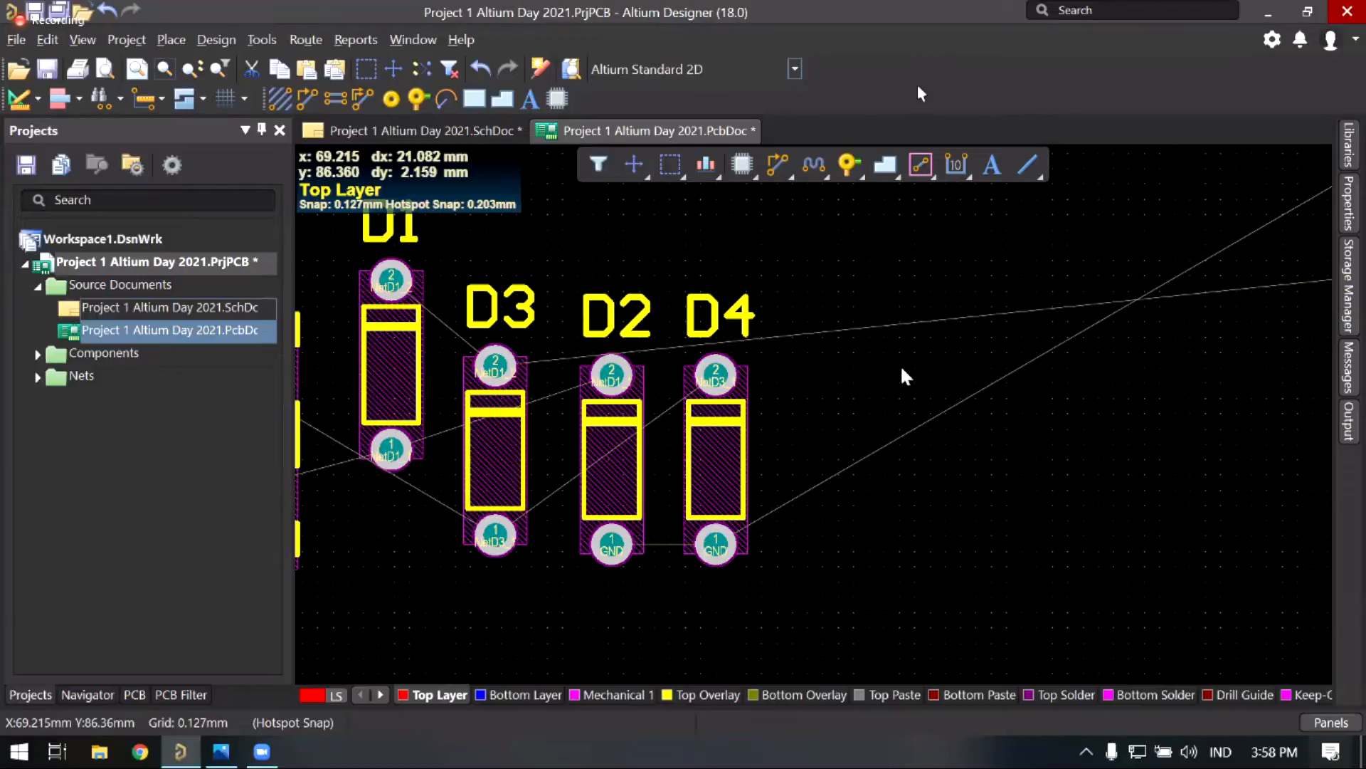
pyautogui.moveTo(889, 423); pyautogui.dragTo(987, 401, button='right')
pyautogui.moveTo(733, 421); pyautogui.dragTo(739, 420, button='right')
pyautogui.moveTo(542, 407); pyautogui.dragTo(681, 403, button='right')
pyautogui.scroll(-2, 733, 390)
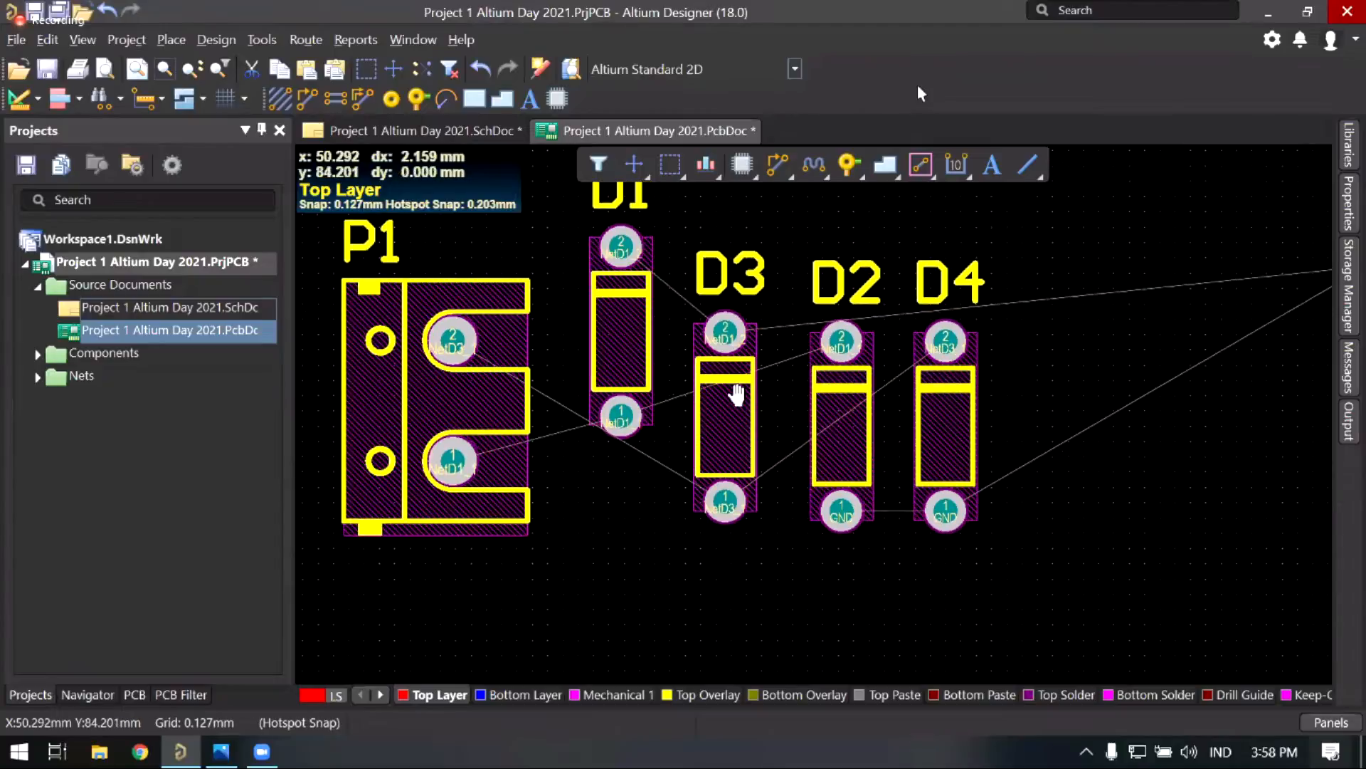
pyautogui.moveTo(734, 383); pyautogui.dragTo(568, 414, button='right')
pyautogui.moveTo(655, 382); pyautogui.dragTo(655, 406, button='middle')
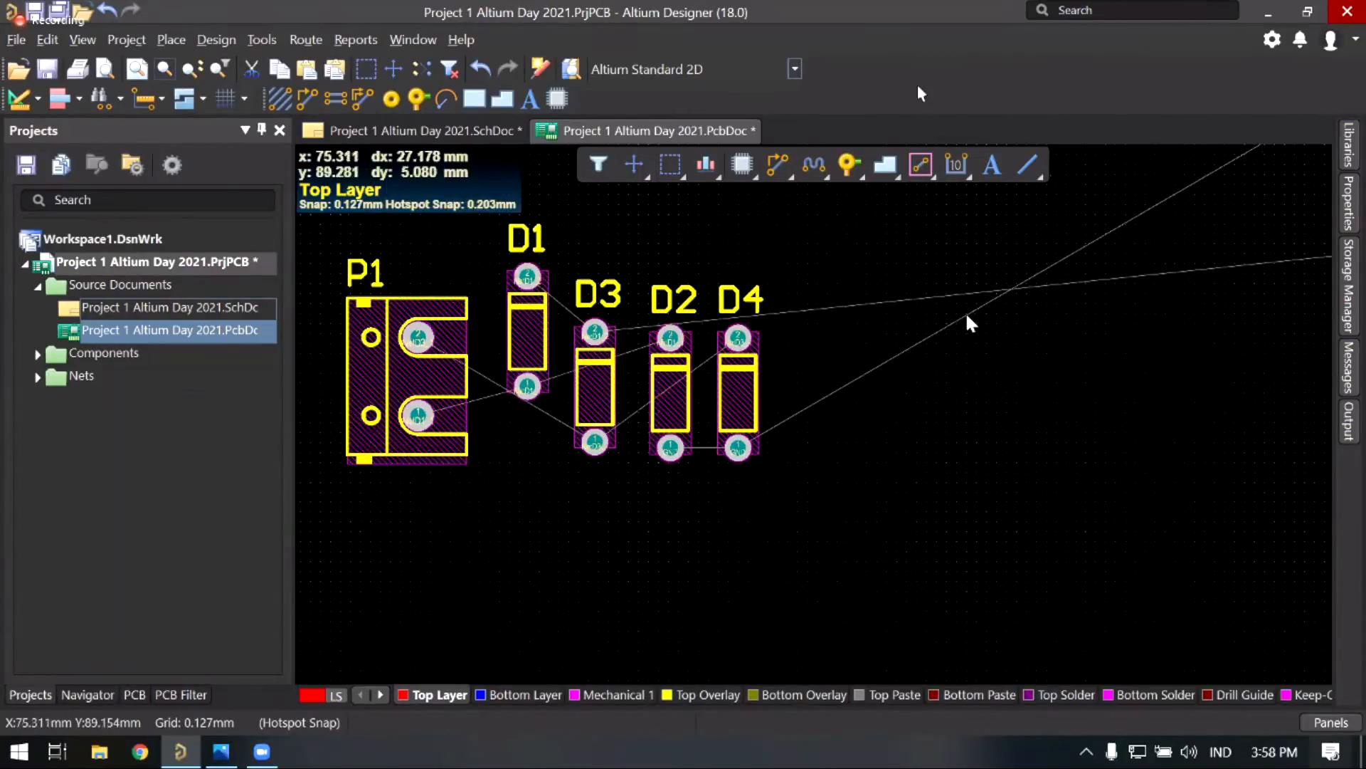
# Step: Box-select D3, D2 and D4 and shift them right and up, clear of P1
pyautogui.moveTo(965, 310); pyautogui.dragTo(816, 488, button='right')
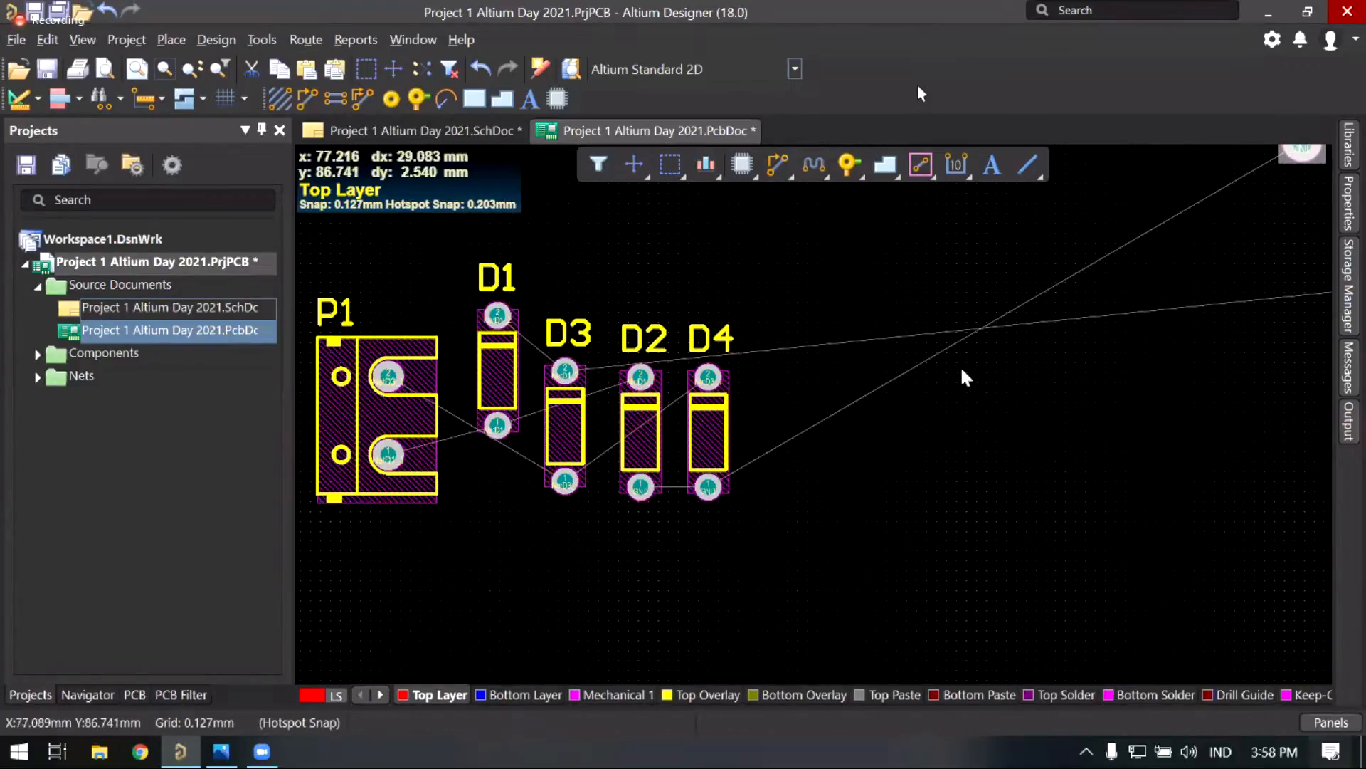
pyautogui.moveTo(835, 362); pyautogui.dragTo(848, 383, button='right')
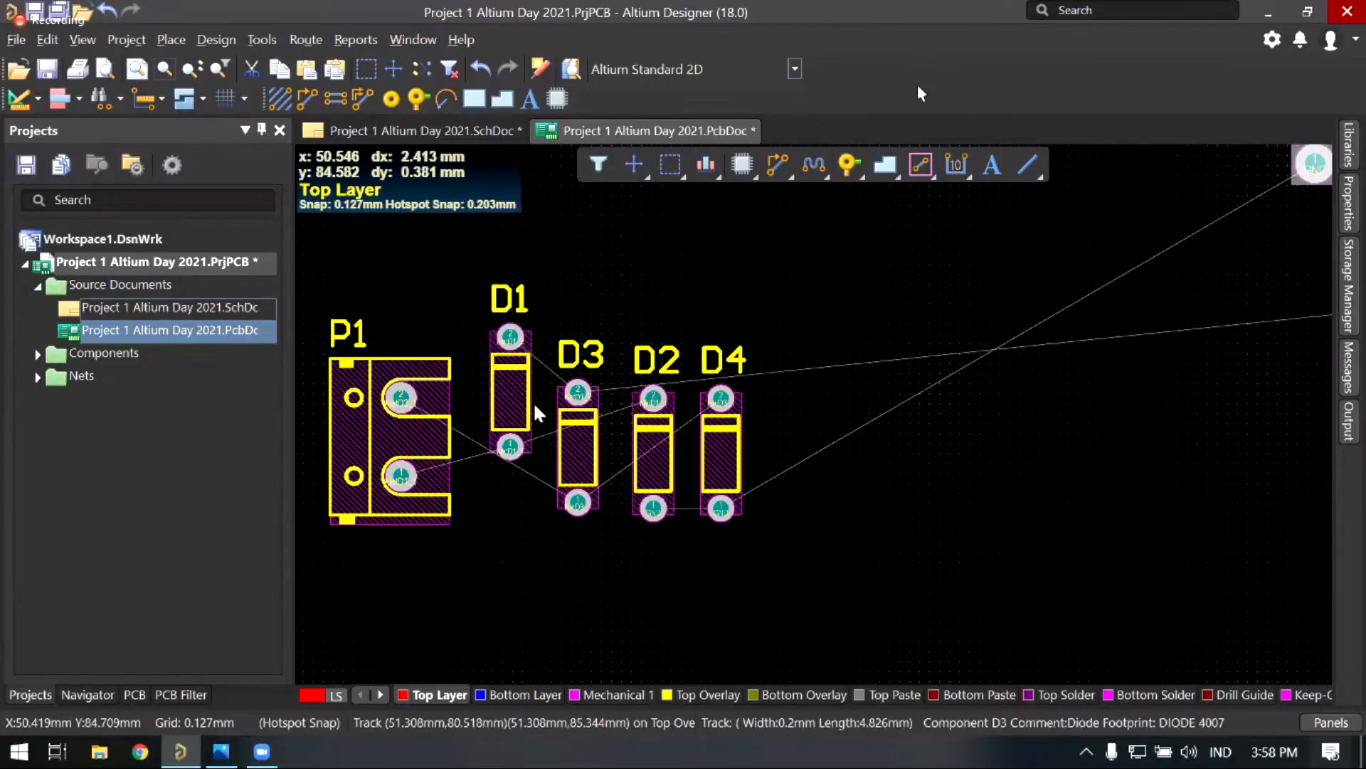
pyautogui.moveTo(541, 334); pyautogui.dragTo(845, 558)
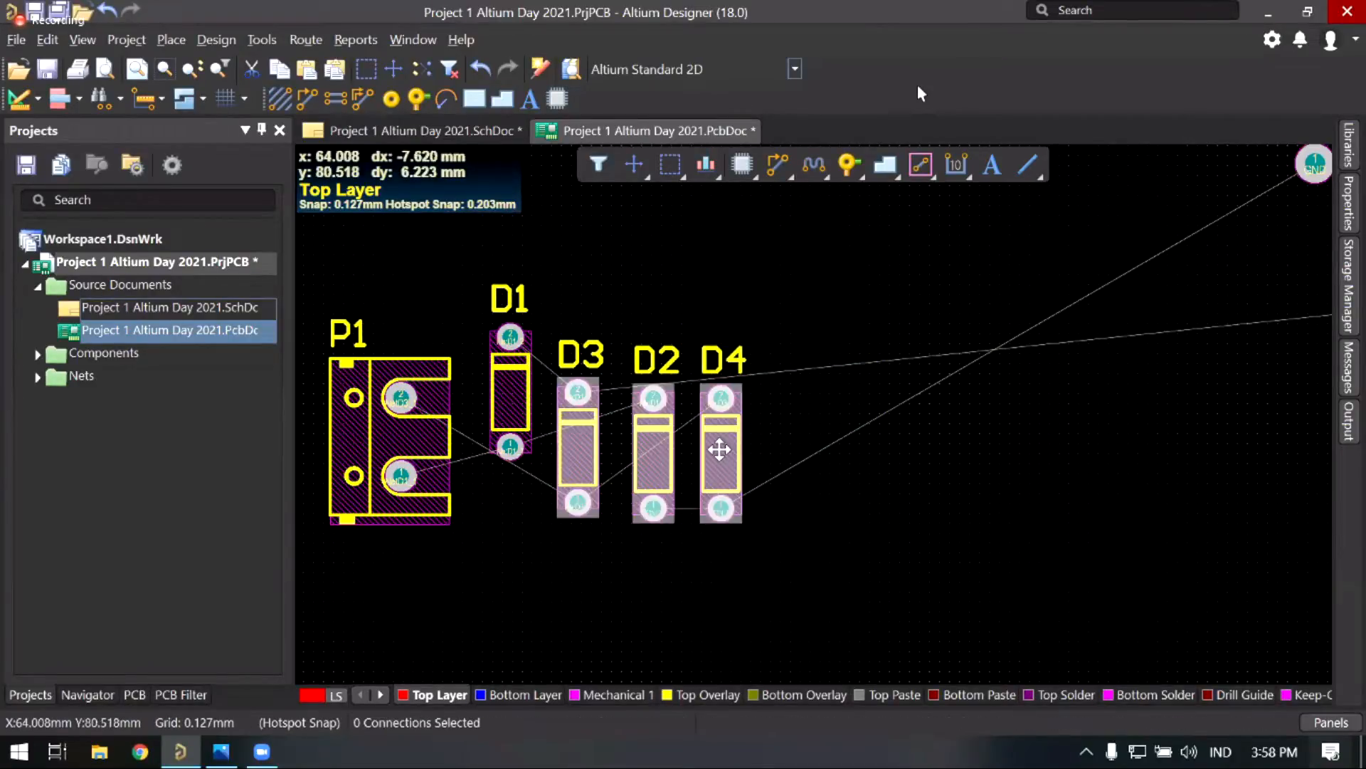
pyautogui.moveTo(721, 448); pyautogui.dragTo(786, 439)
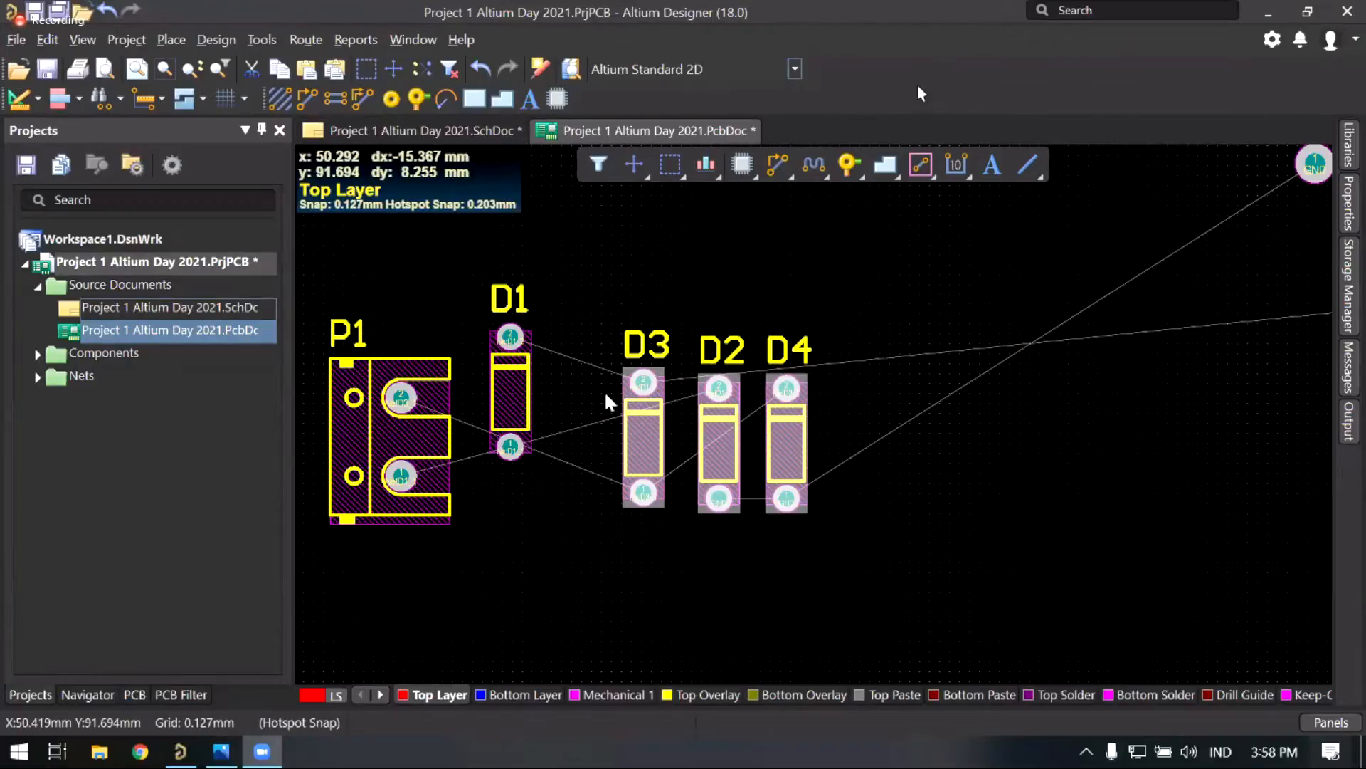
# Step: Bring D1 back into view and pick it up to reposition it
pyautogui.moveTo(606, 395); pyautogui.dragTo(547, 474, button='right')
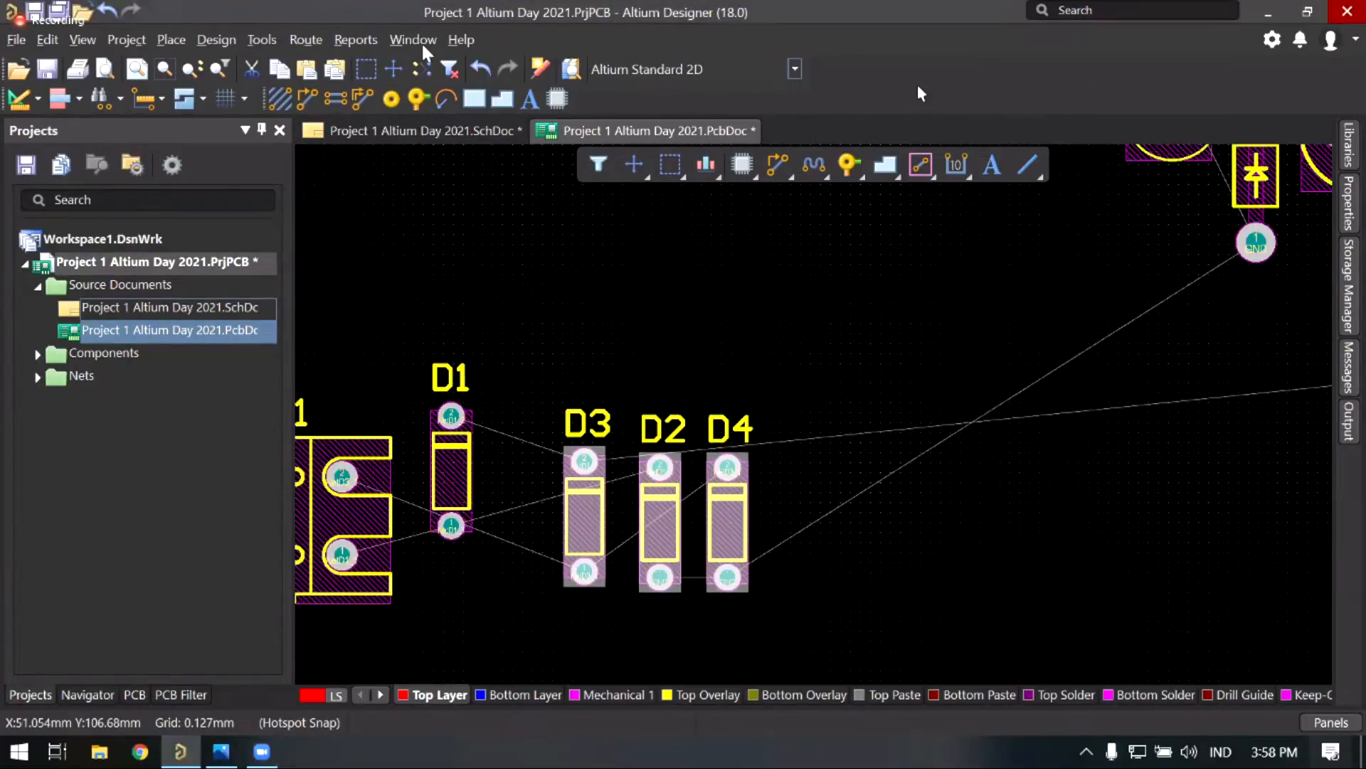
pyautogui.click(423, 45)
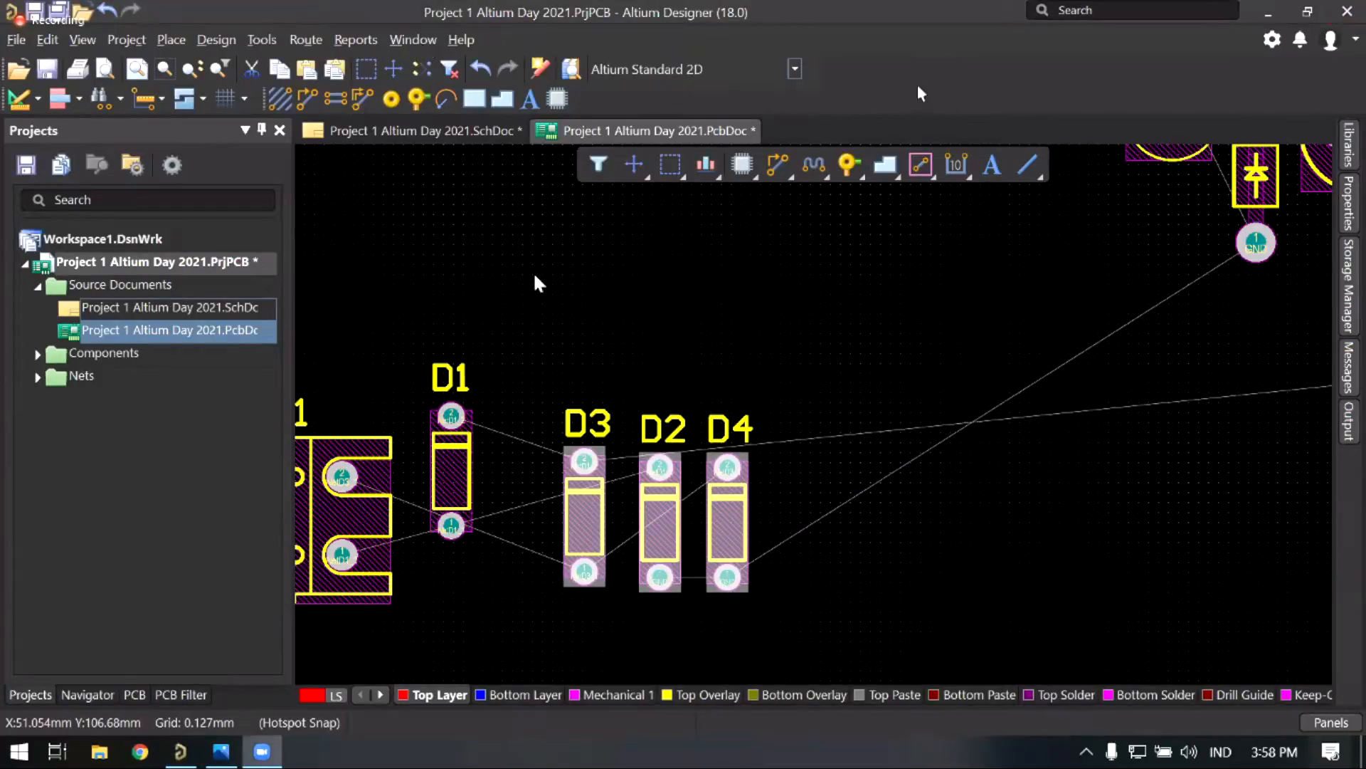
pyautogui.moveTo(500, 396); pyautogui.dragTo(500, 374, button='right')
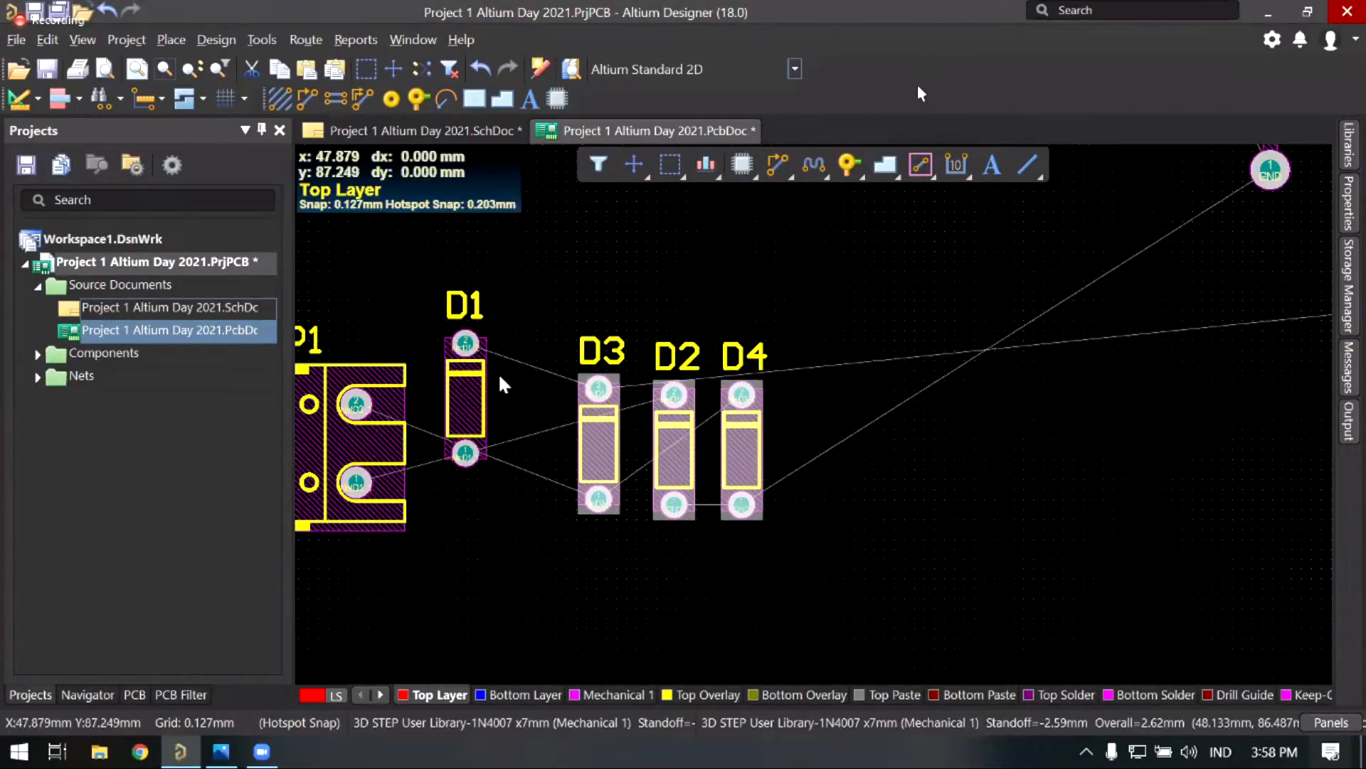
pyautogui.moveTo(500, 374); pyautogui.dragTo(556, 404)
# Step: Rotate D1 horizontal and place it level with P1's lower pad
pyautogui.press('space')
pyautogui.press('space')
pyautogui.press('space')
pyautogui.keyDown('ctrl'); pyautogui.scroll(3, 556, 404); pyautogui.keyUp('ctrl')
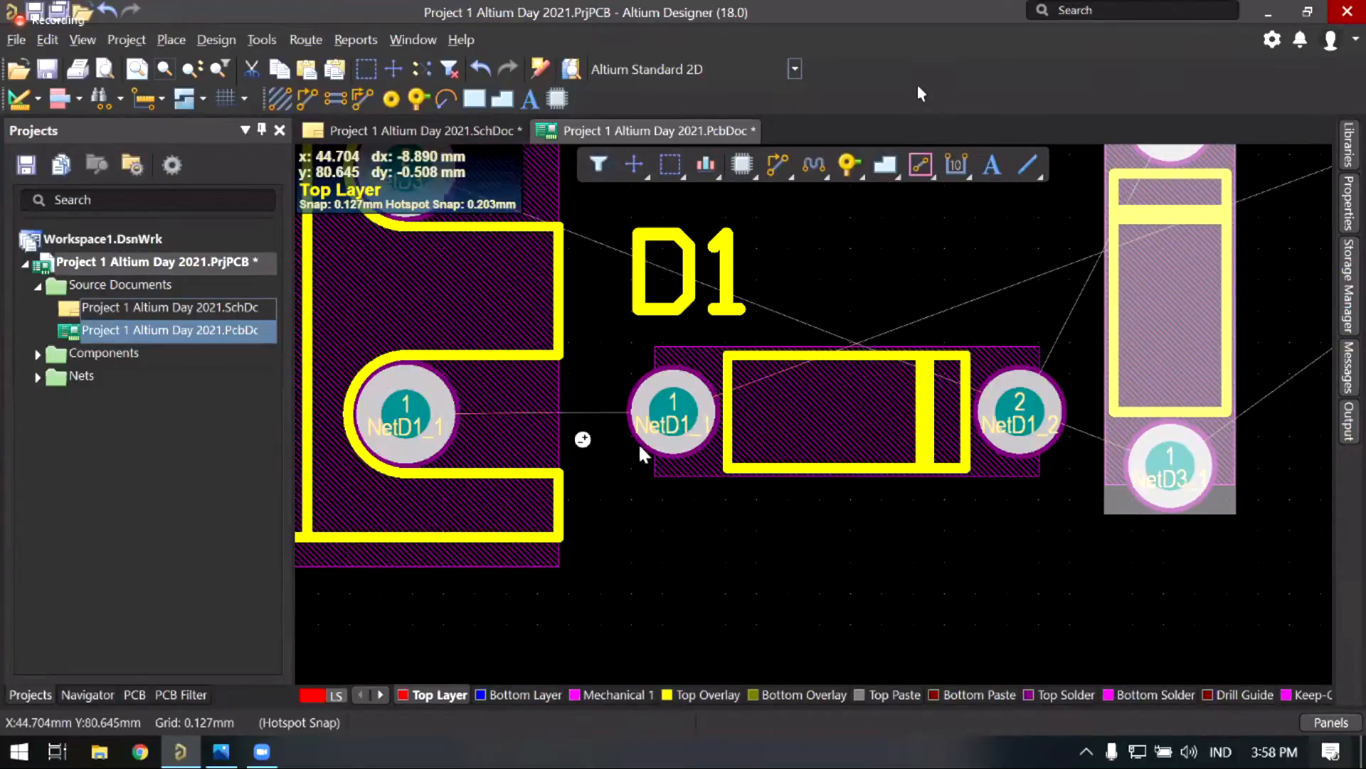
pyautogui.keyDown('ctrl'); pyautogui.scroll(2, 707, 404); pyautogui.keyUp('ctrl')
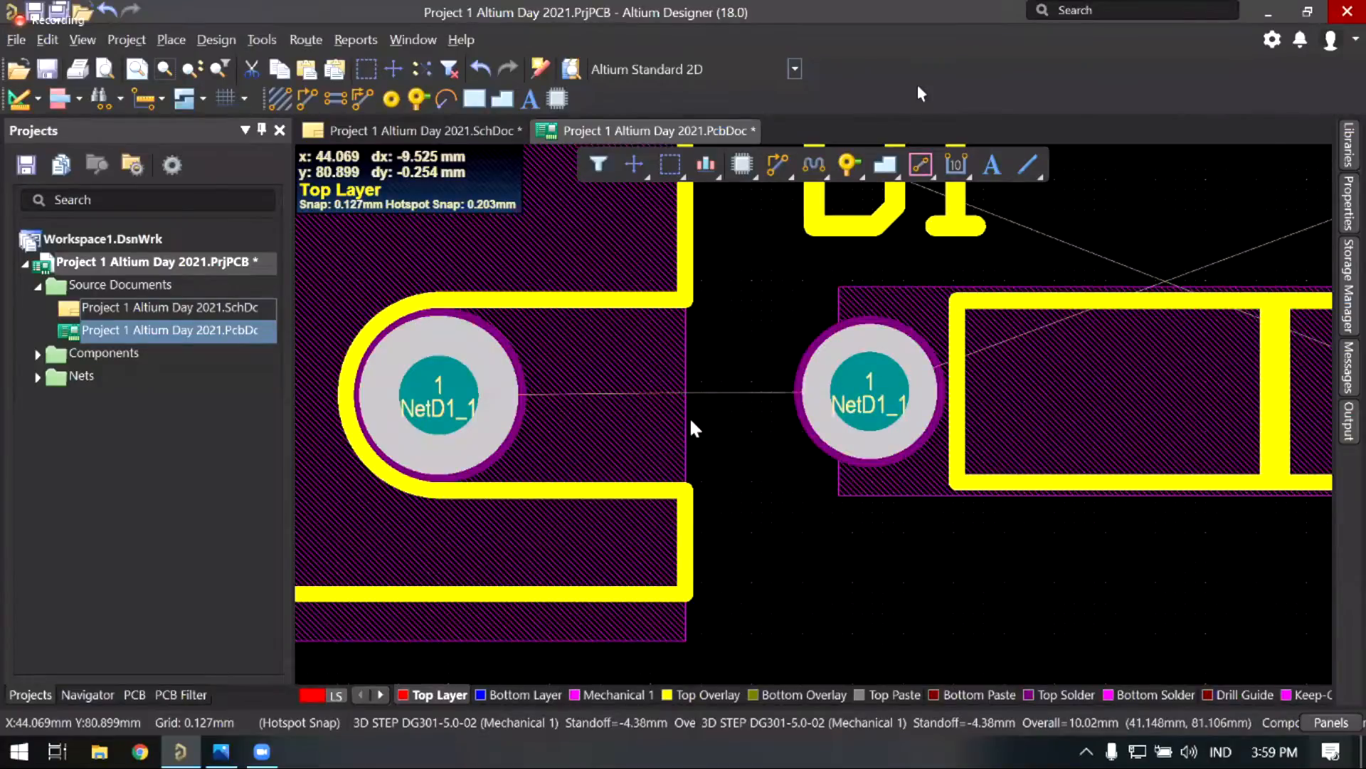
pyautogui.keyDown('ctrl'); pyautogui.scroll(-1, 690, 421); pyautogui.keyUp('ctrl')
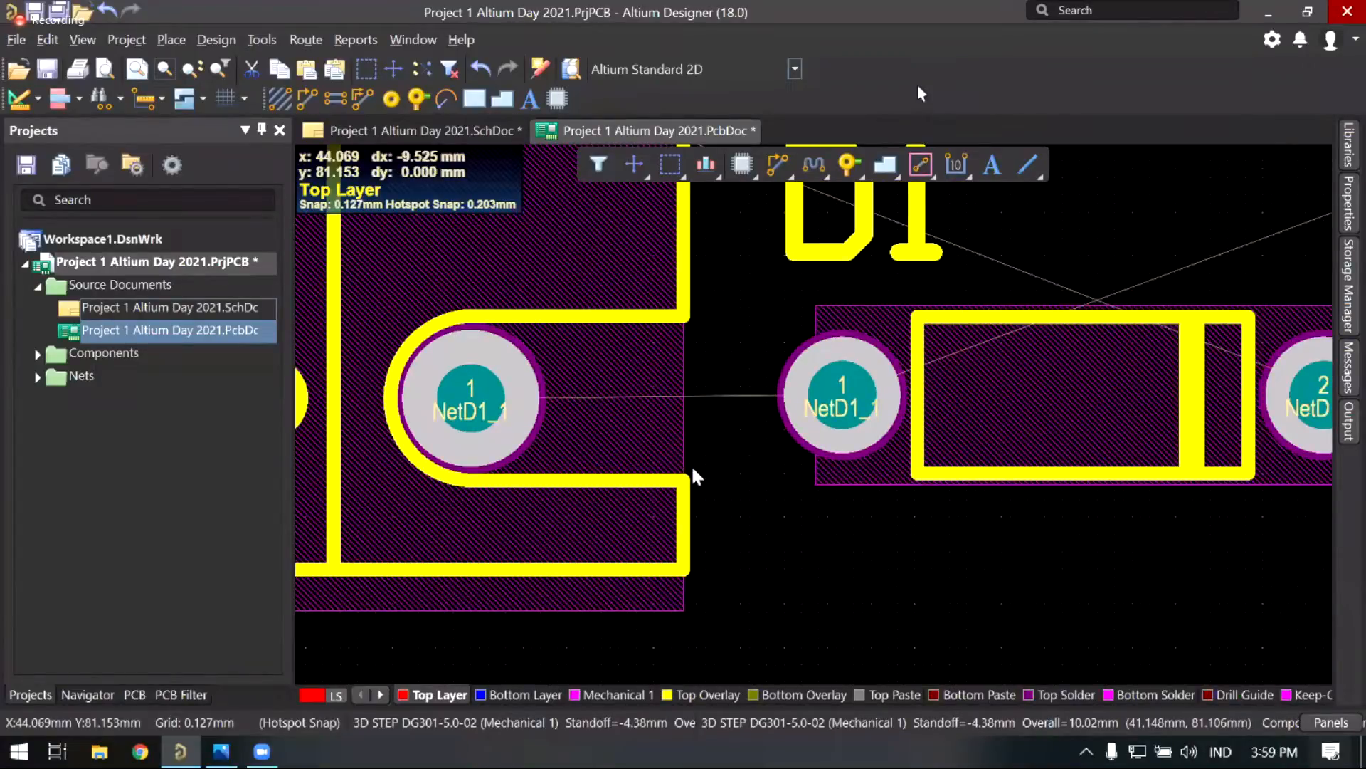
pyautogui.moveTo(966, 481); pyautogui.dragTo(811, 513, button='right')
pyautogui.keyDown('ctrl'); pyautogui.scroll(-4, 666, 407); pyautogui.keyUp('ctrl')
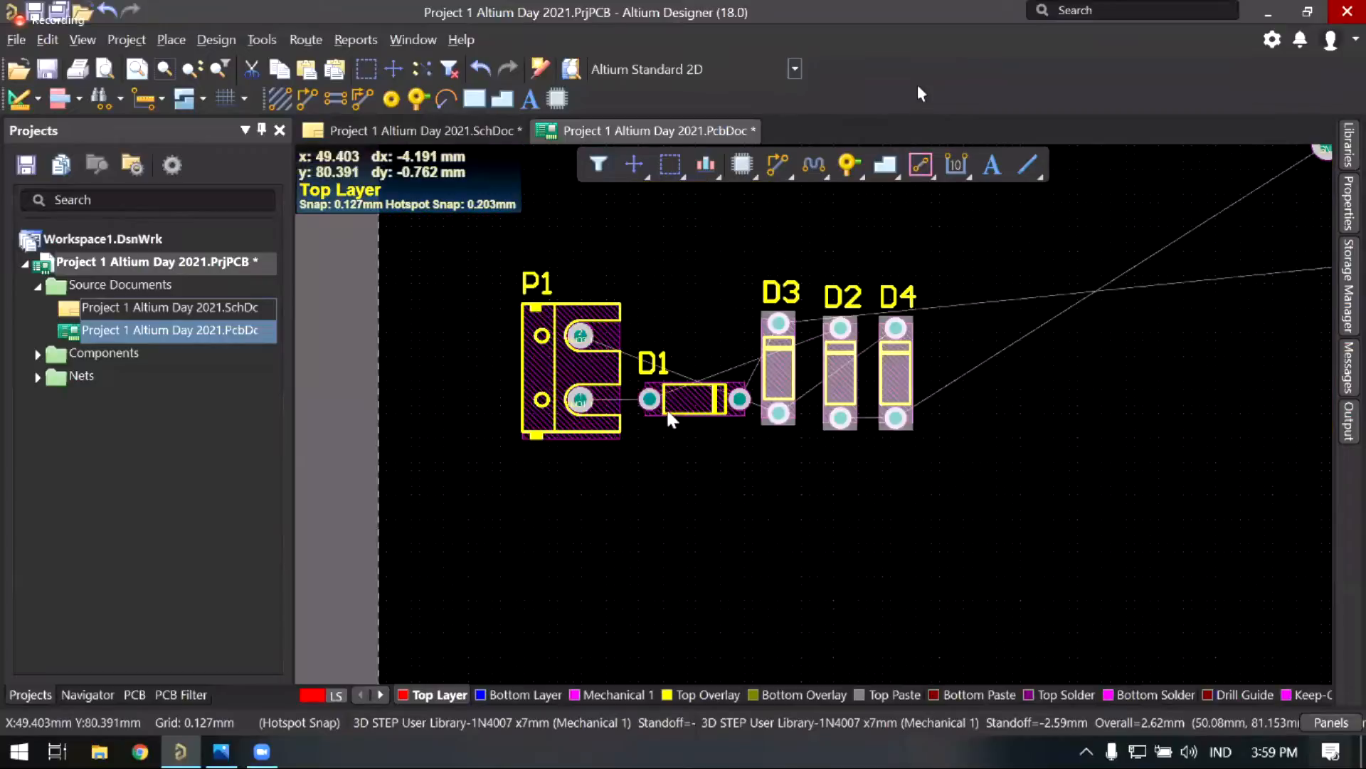
pyautogui.moveTo(666, 407)
pyautogui.mouseDown()
pyautogui.moveTo(919, 491)
pyautogui.moveTo(992, 462)
pyautogui.moveTo(672, 485)
pyautogui.moveTo(678, 370)
pyautogui.moveTo(677, 396)
pyautogui.mouseUp()
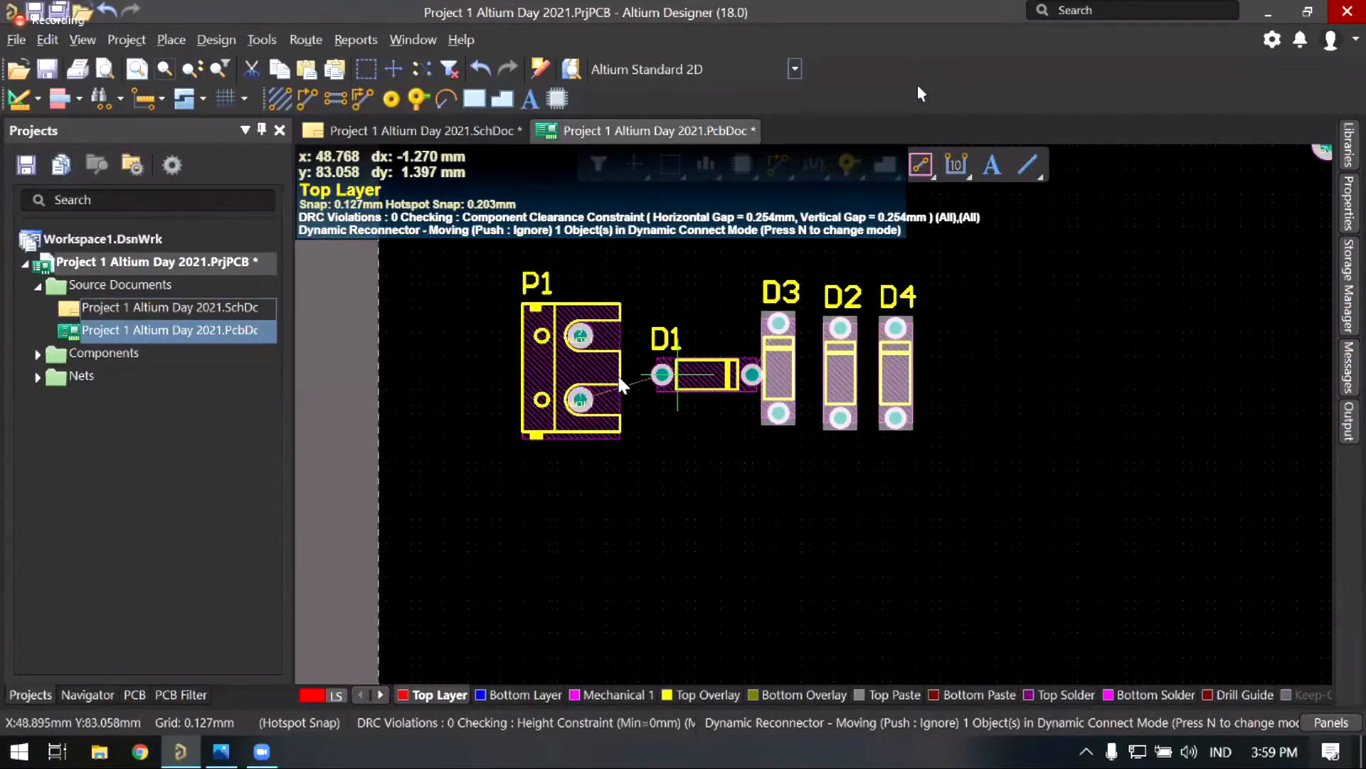
pyautogui.moveTo(546, 363); pyautogui.dragTo(502, 386, button='right')
# Step: Rotate P1 by 180 degrees and line D1 up with P1's upper pad
pyautogui.moveTo(530, 364); pyautogui.dragTo(498, 420)
pyautogui.press('space')
pyautogui.press('space')
pyautogui.moveTo(630, 422); pyautogui.dragTo(603, 362)
pyautogui.keyDown('ctrl'); pyautogui.scroll(2, 606, 423); pyautogui.keyUp('ctrl')
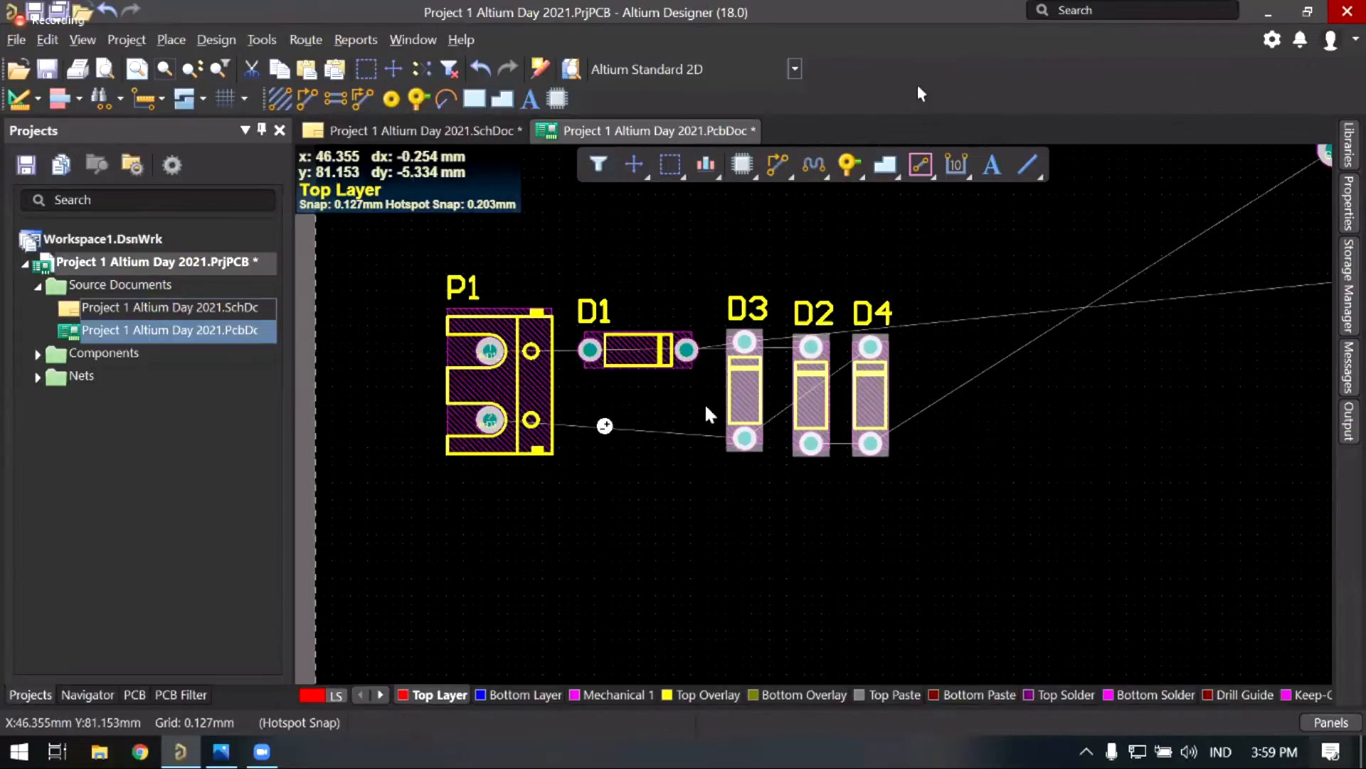
pyautogui.keyDown('ctrl'); pyautogui.scroll(4, 697, 432); pyautogui.keyUp('ctrl')
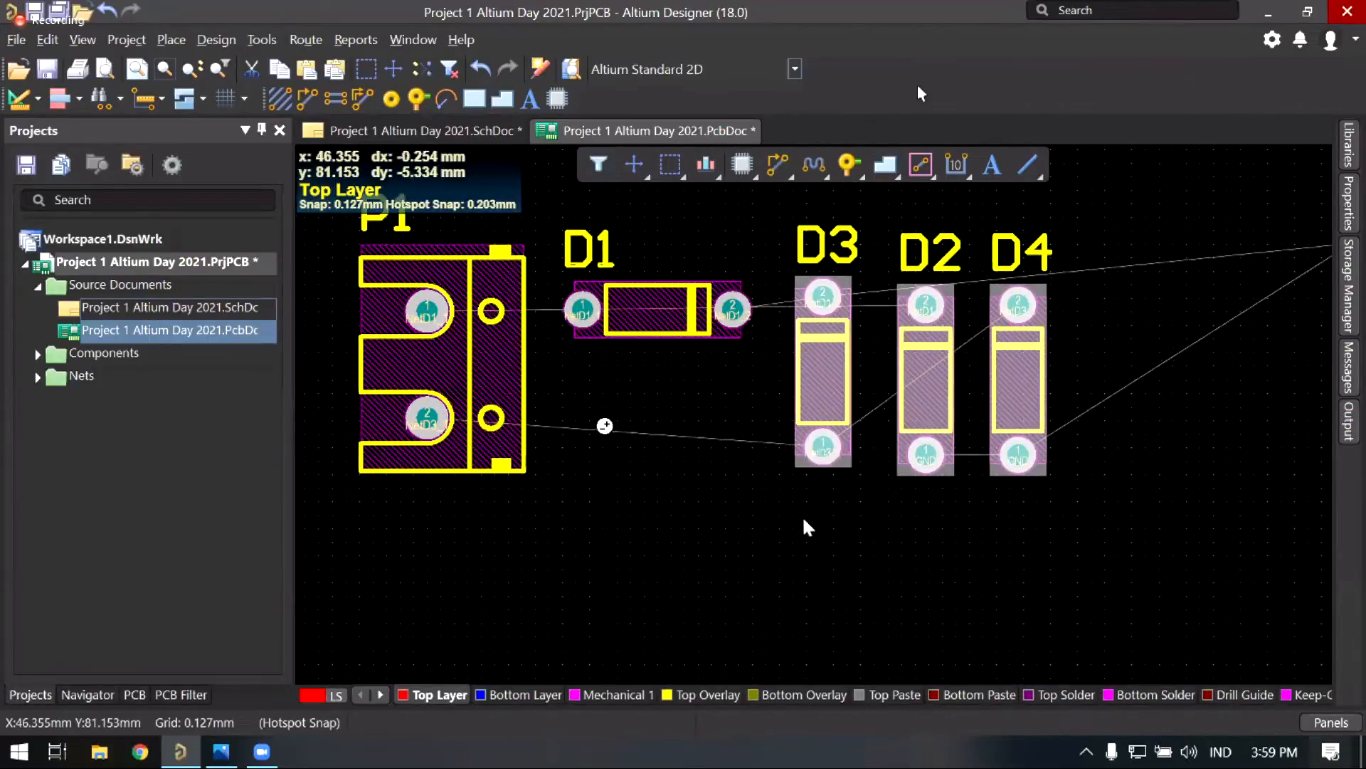
pyautogui.scroll(2, 718, 527)
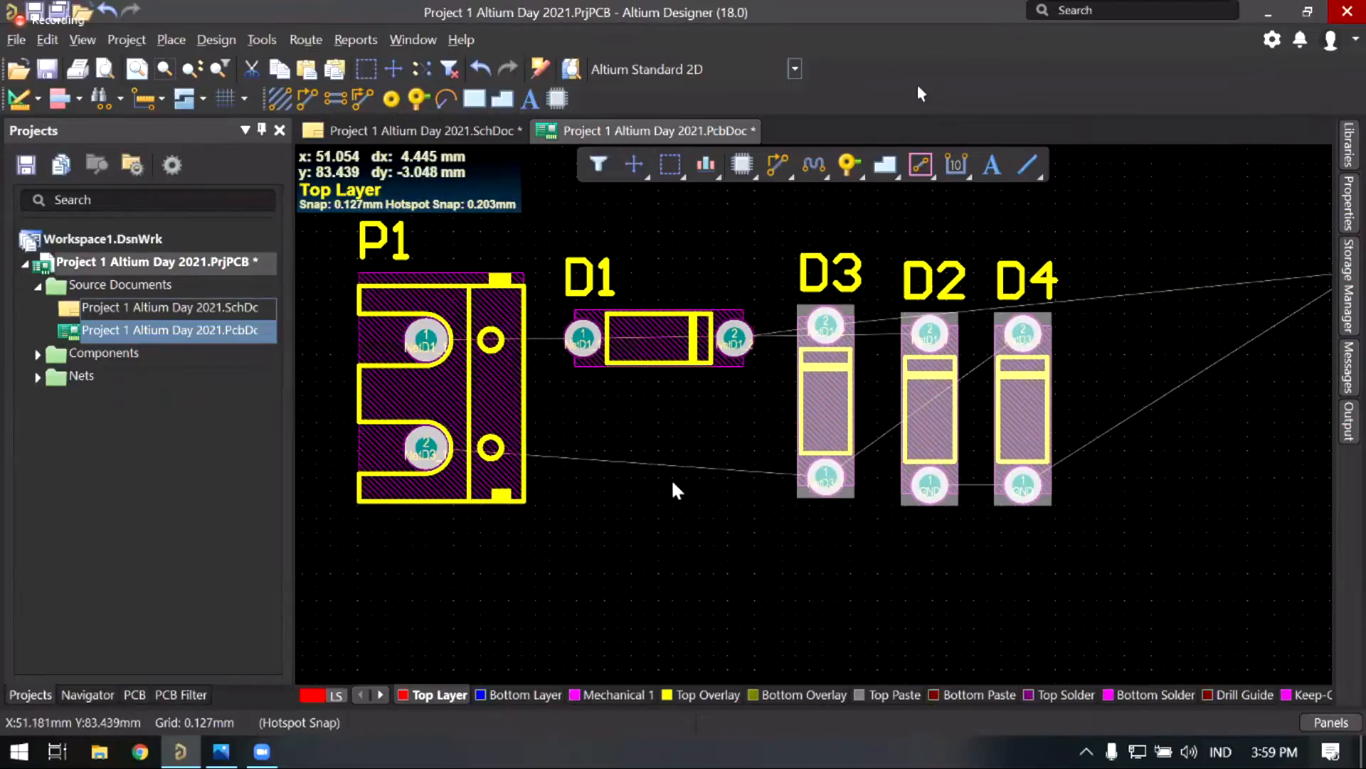
# Step: Lay D3 horizontally directly below D1, beside P1
pyautogui.click(648, 478)
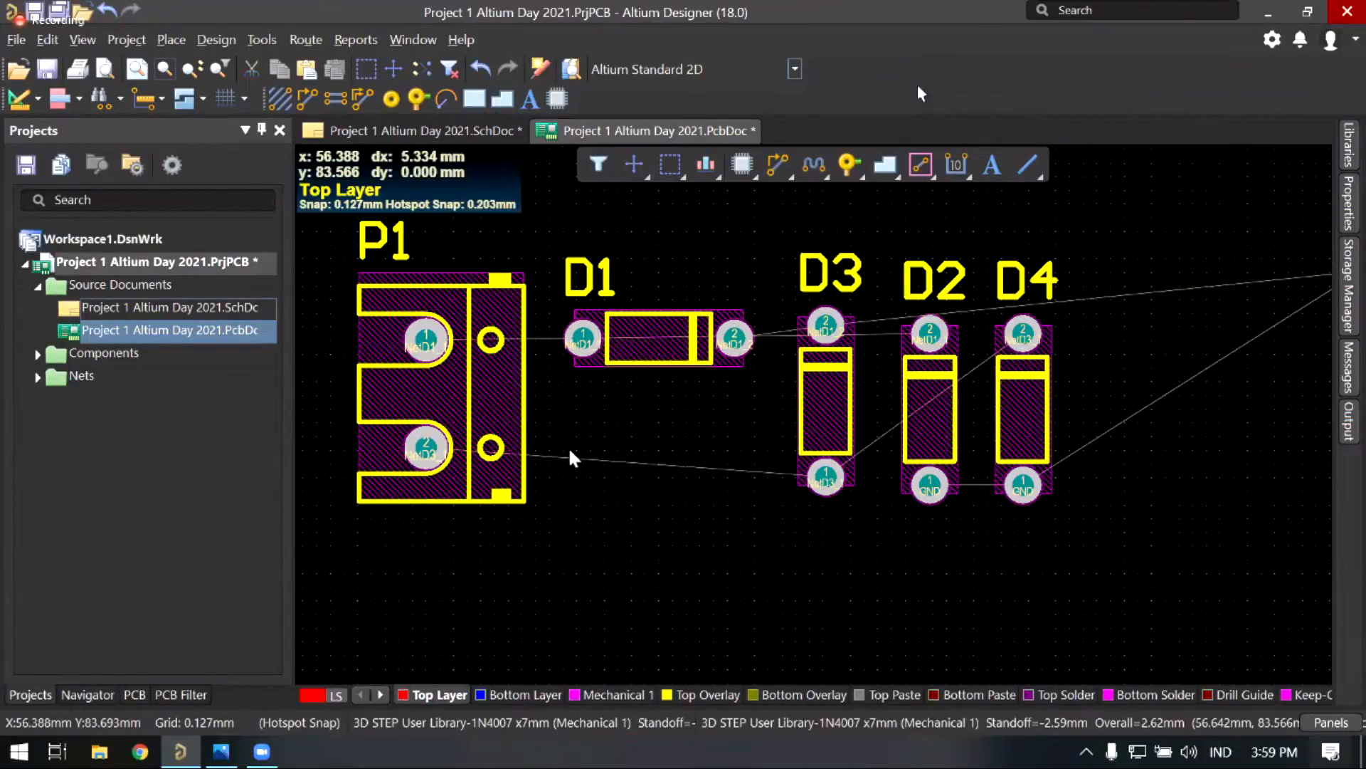
pyautogui.moveTo(822, 399); pyautogui.dragTo(615, 461)
pyautogui.press('space')
pyautogui.press('space')
pyautogui.press('space')
pyautogui.keyDown('shift'); pyautogui.hscroll(-3, 617, 405); pyautogui.keyUp('shift')
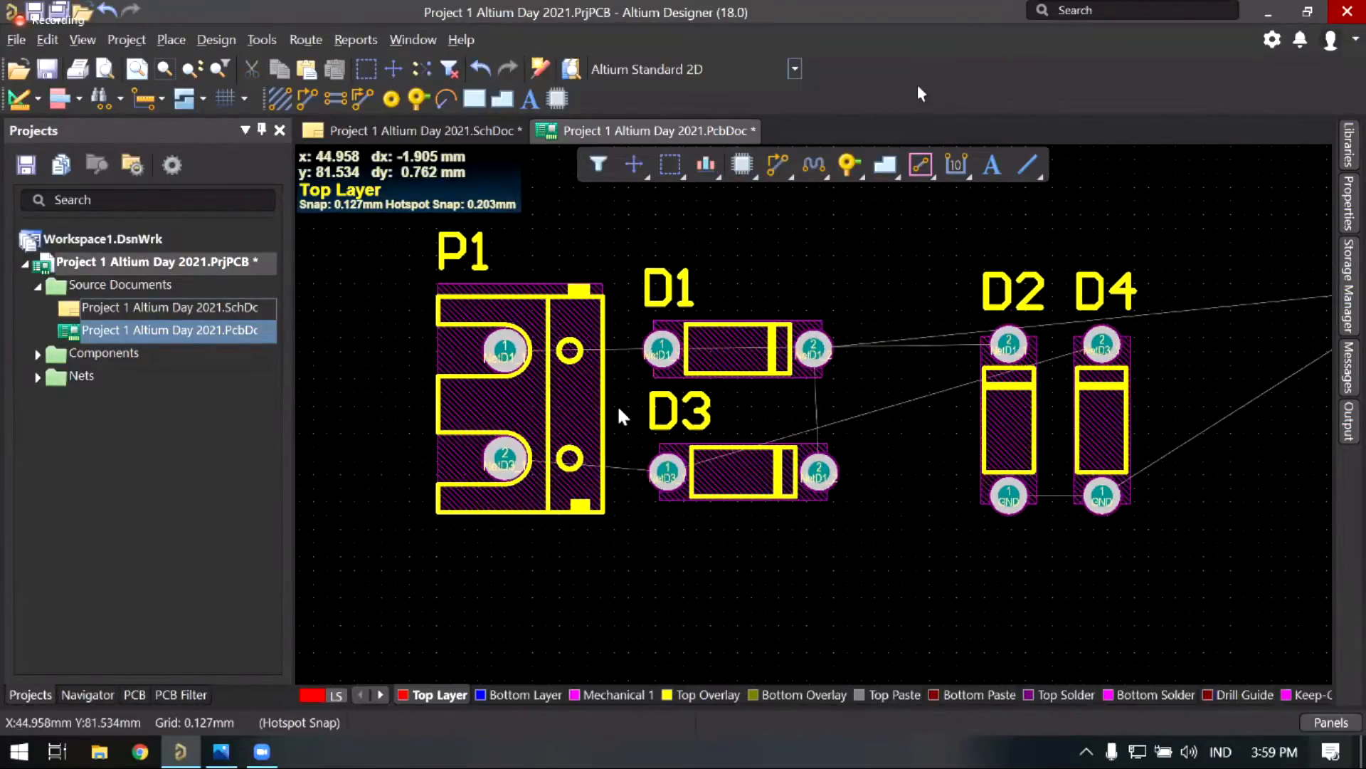
pyautogui.keyDown('ctrl'); pyautogui.scroll(-2, 612, 412); pyautogui.keyUp('ctrl')
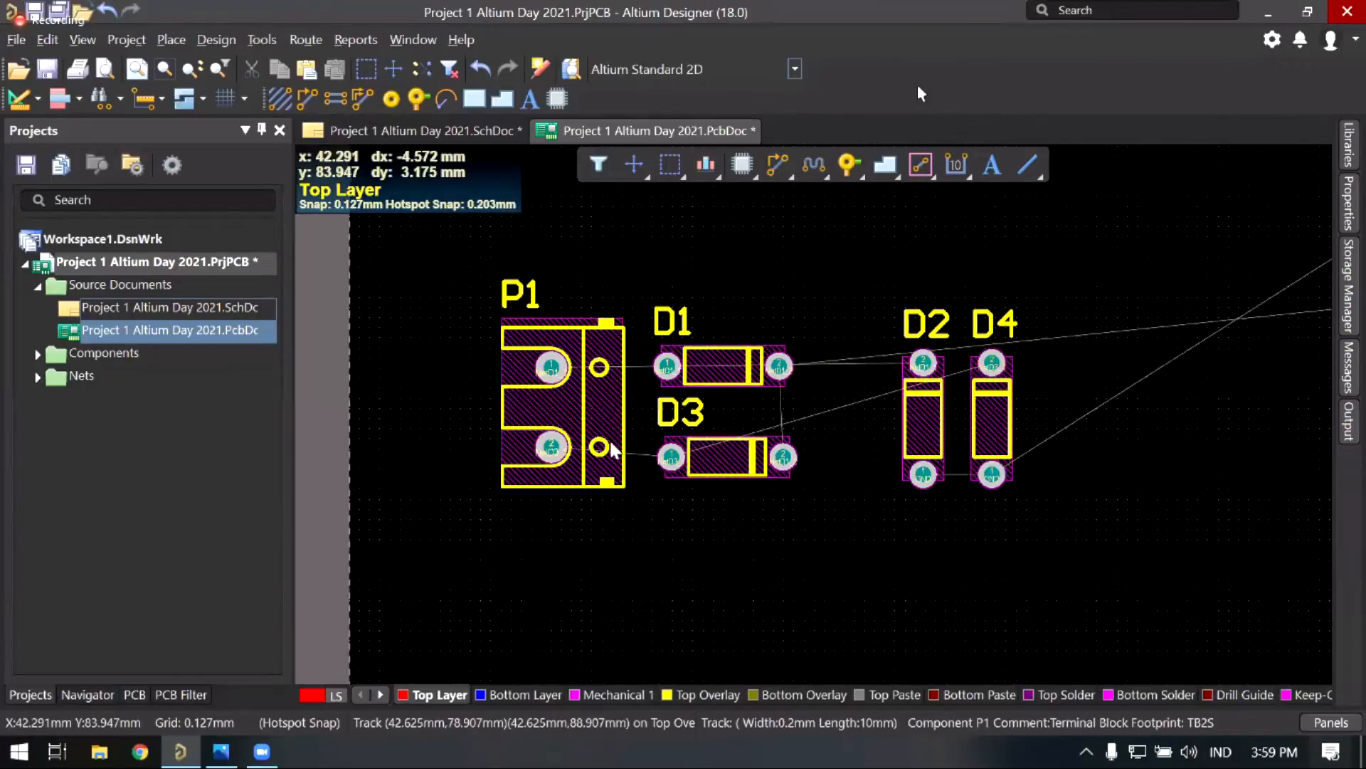
pyautogui.keyDown('shift'); pyautogui.hscroll(1, 613, 425); pyautogui.keyUp('shift')
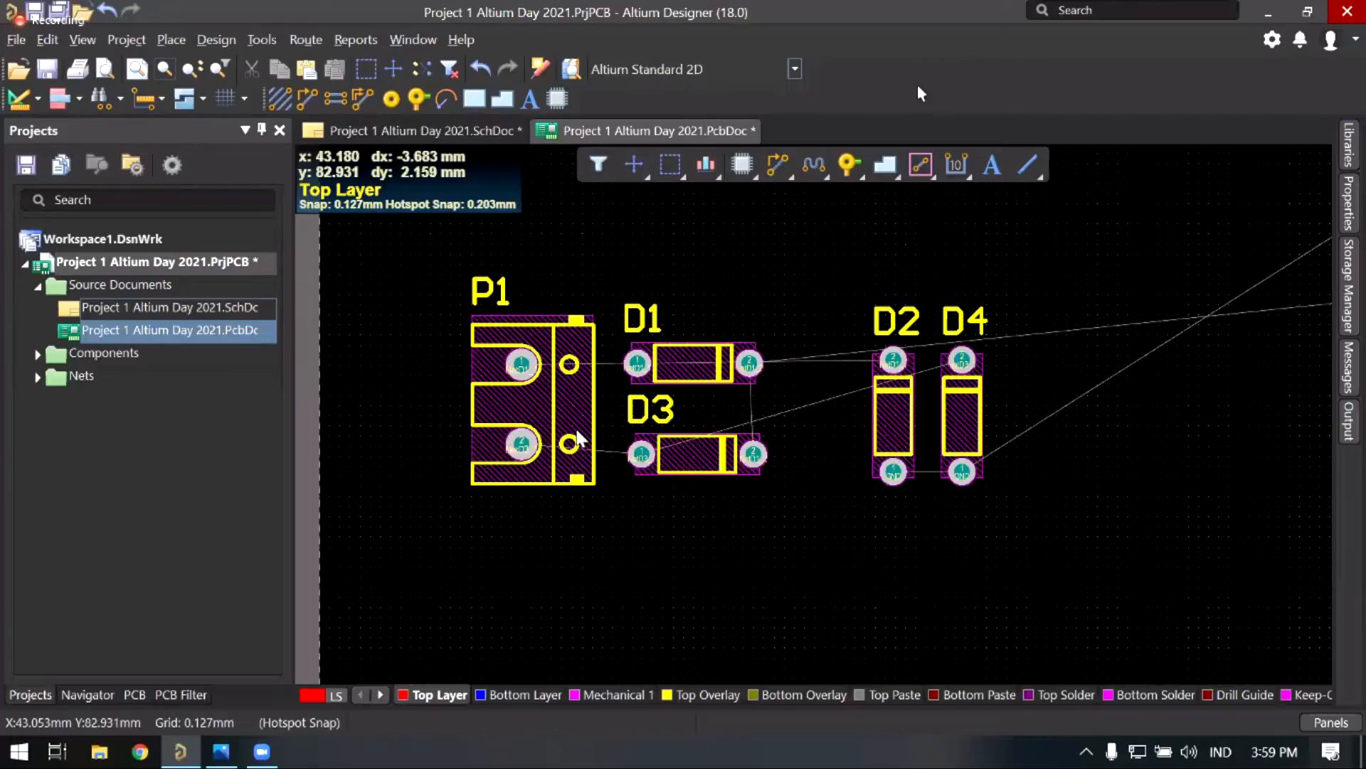
pyautogui.keyDown('shift'); pyautogui.hscroll(1, 626, 451); pyautogui.keyUp('shift')
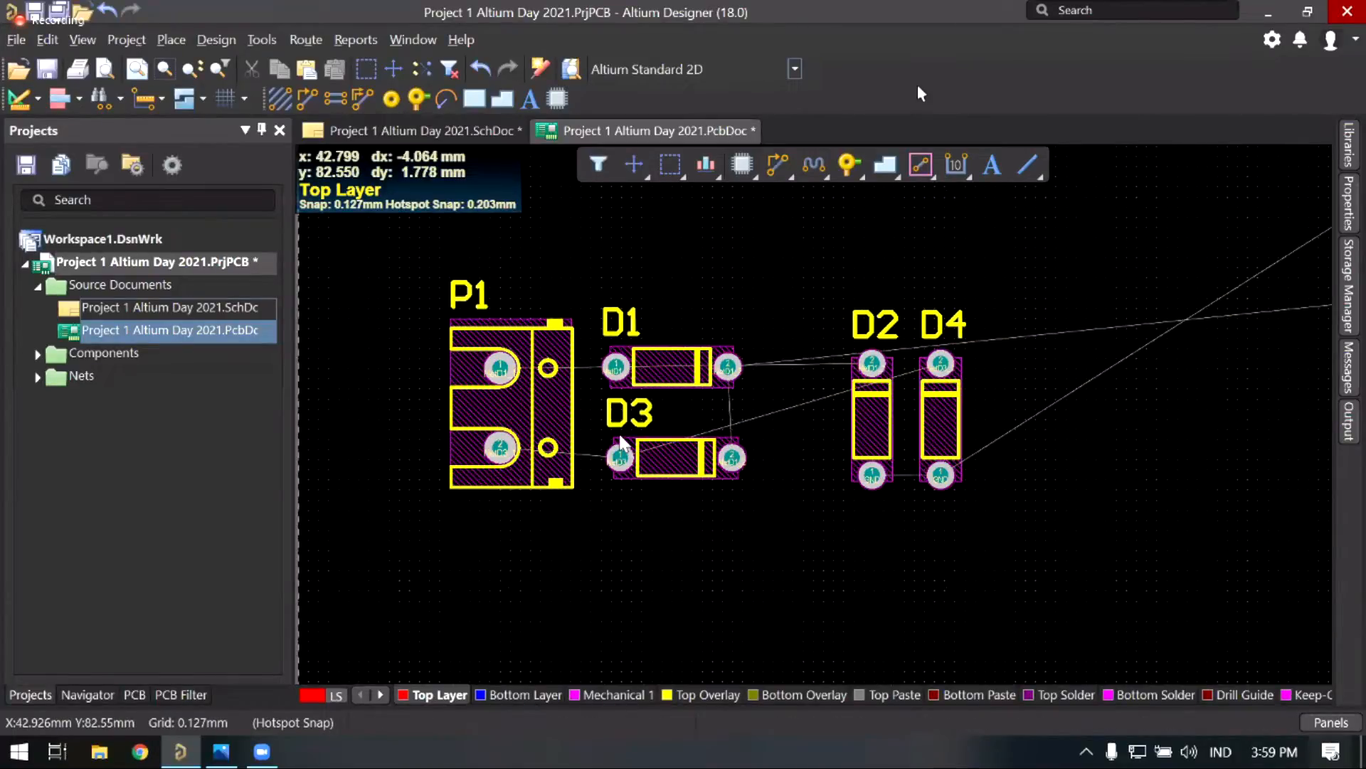
pyautogui.click(523, 402)
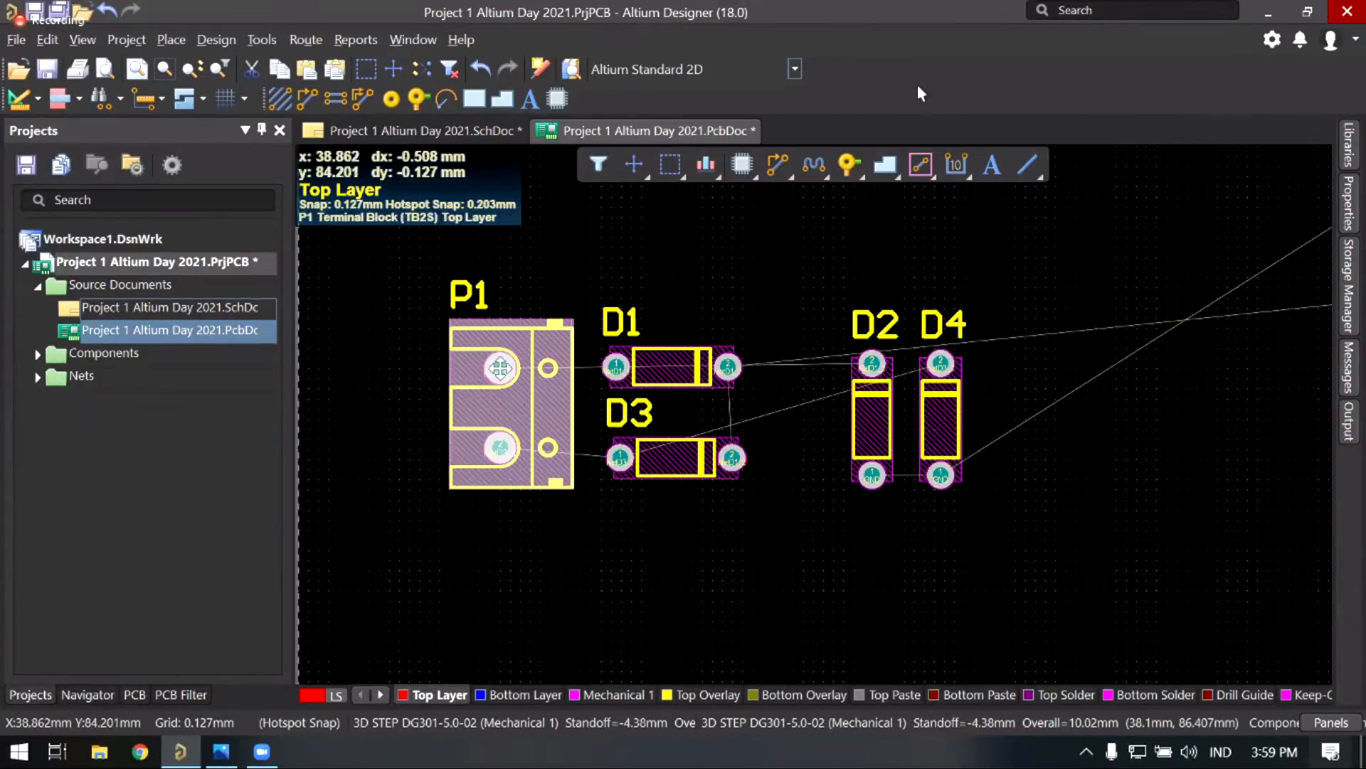
# Step: Rotate P1 90 degrees and move it left of D1 and D3, undoing one misplaced drop
pyautogui.moveTo(502, 368)
pyautogui.mouseDown()
pyautogui.moveTo(482, 360)
pyautogui.moveTo(497, 411)
pyautogui.moveTo(479, 391)
pyautogui.moveTo(488, 364)
pyautogui.moveTo(488, 376)
pyautogui.mouseUp()
pyautogui.press('space')
pyautogui.press('space')
pyautogui.press('space')
pyautogui.press('space')
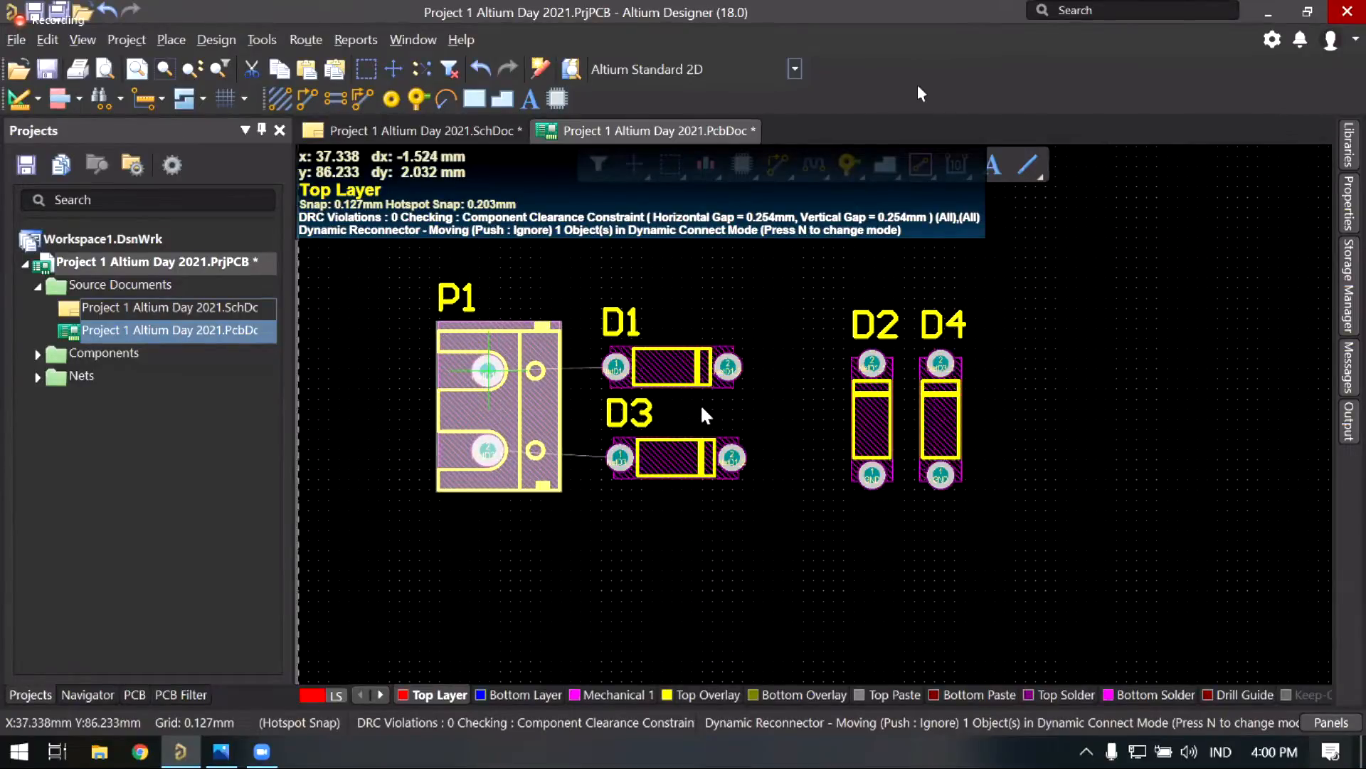
pyautogui.hscroll(1, 789, 447)
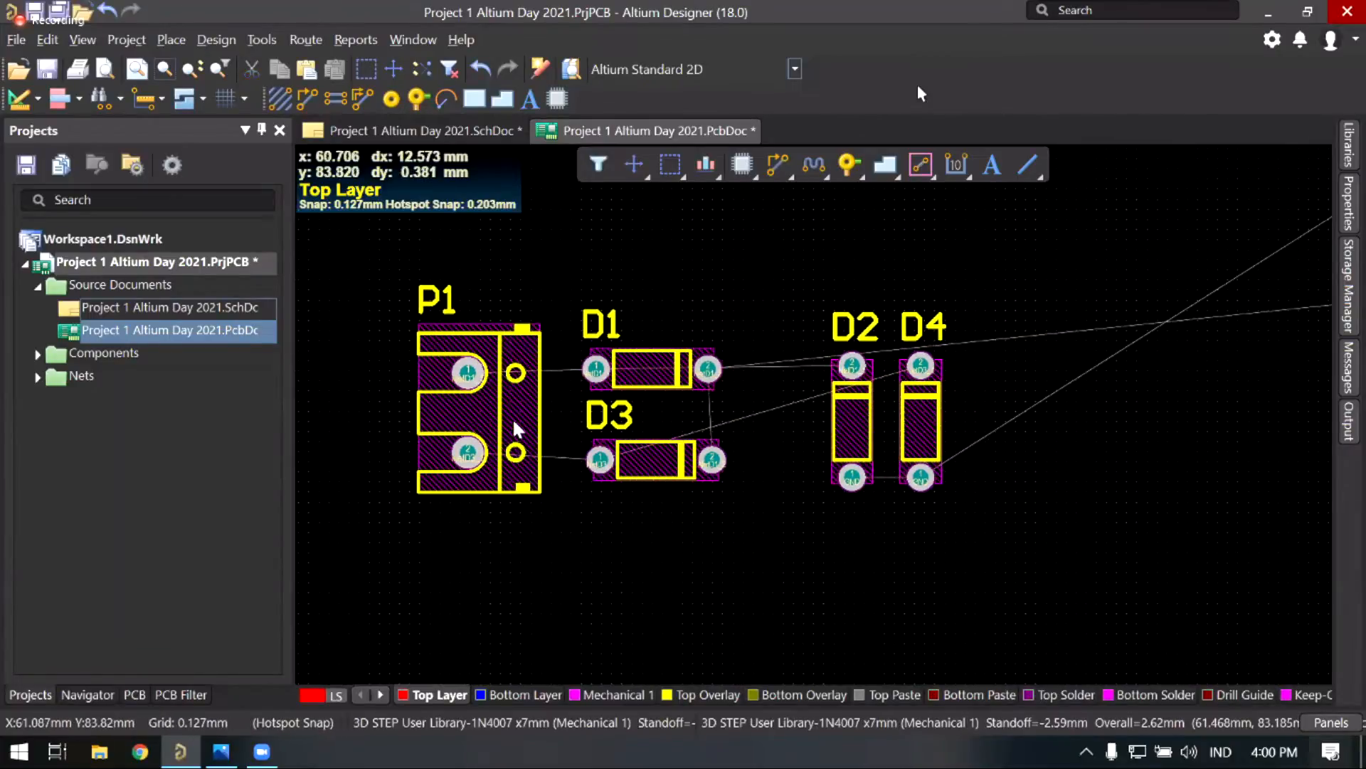
pyautogui.click(463, 366)
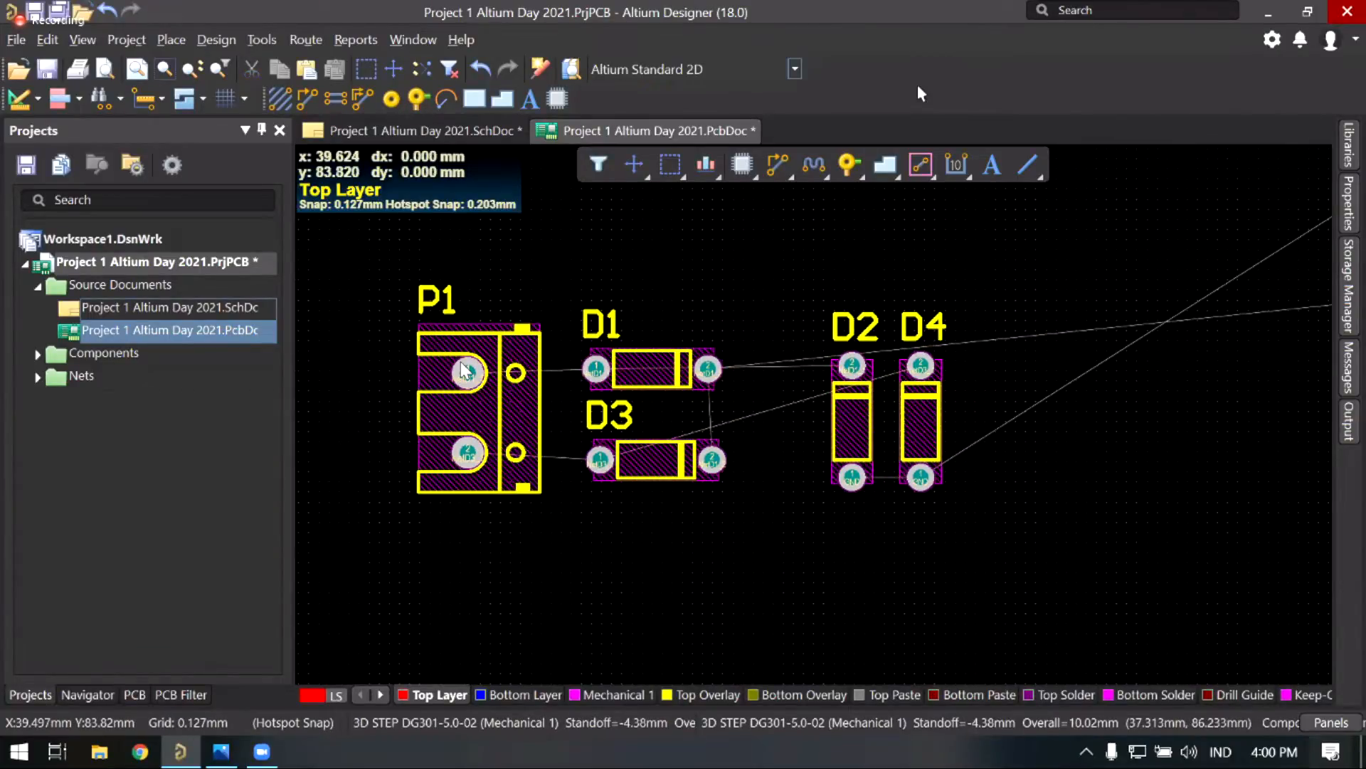
pyautogui.moveTo(463, 369); pyautogui.dragTo(459, 372)
pyautogui.press('v')
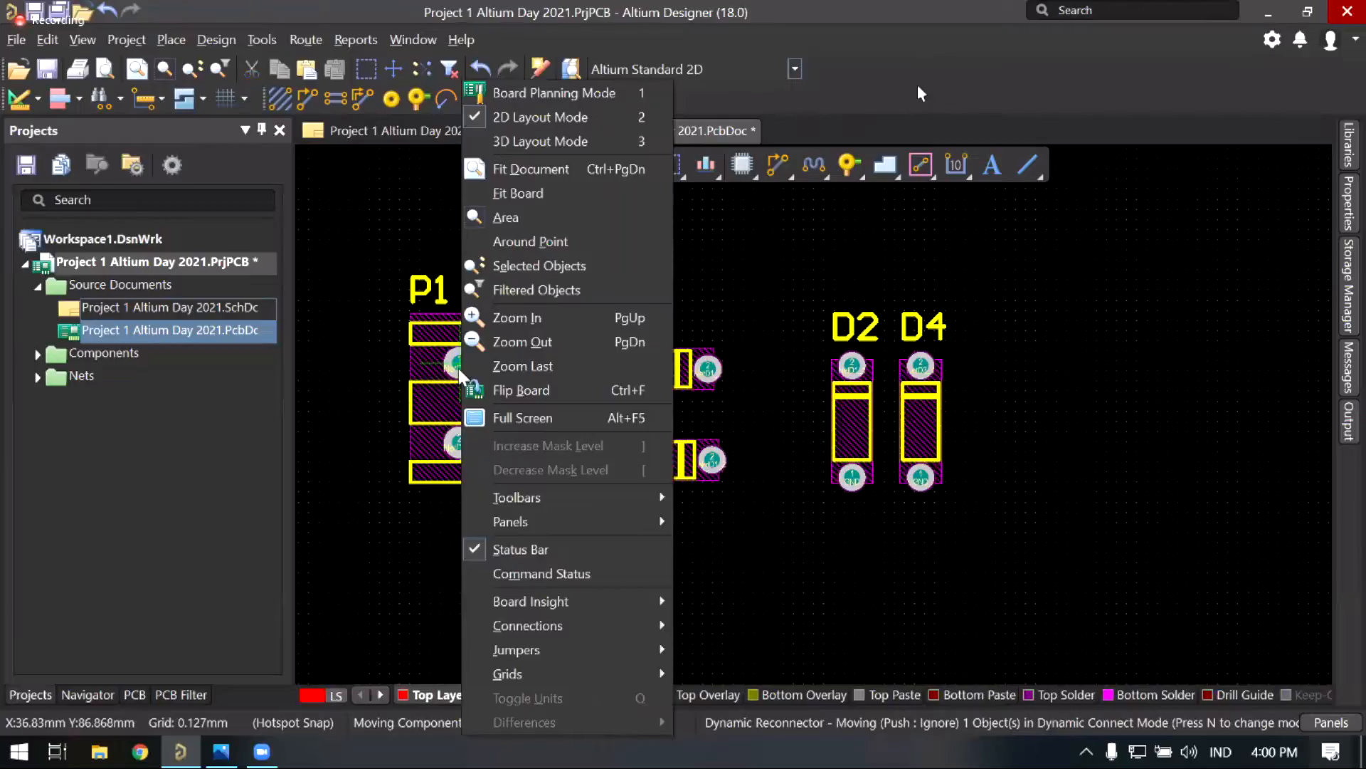
pyautogui.click(443, 390)
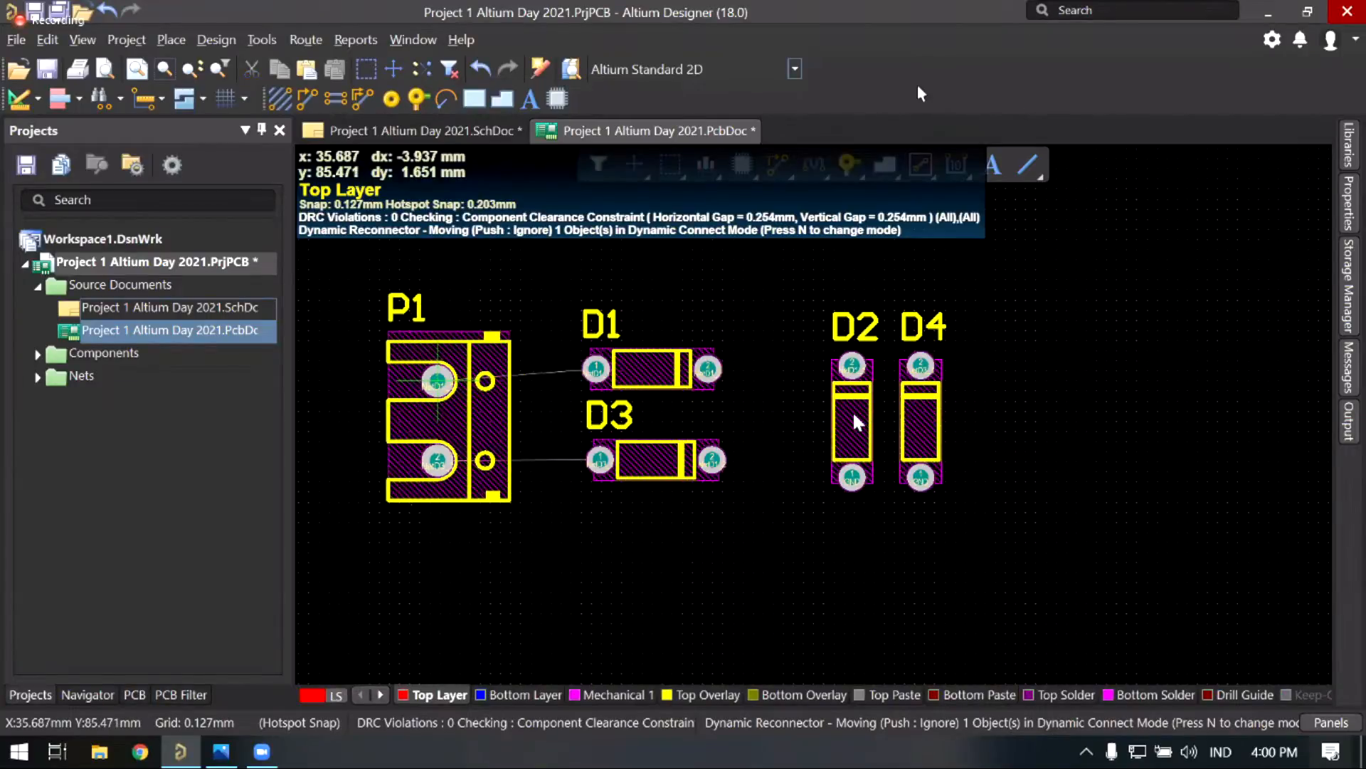
pyautogui.hotkey('ctrl', 'z')
pyautogui.click(831, 420)
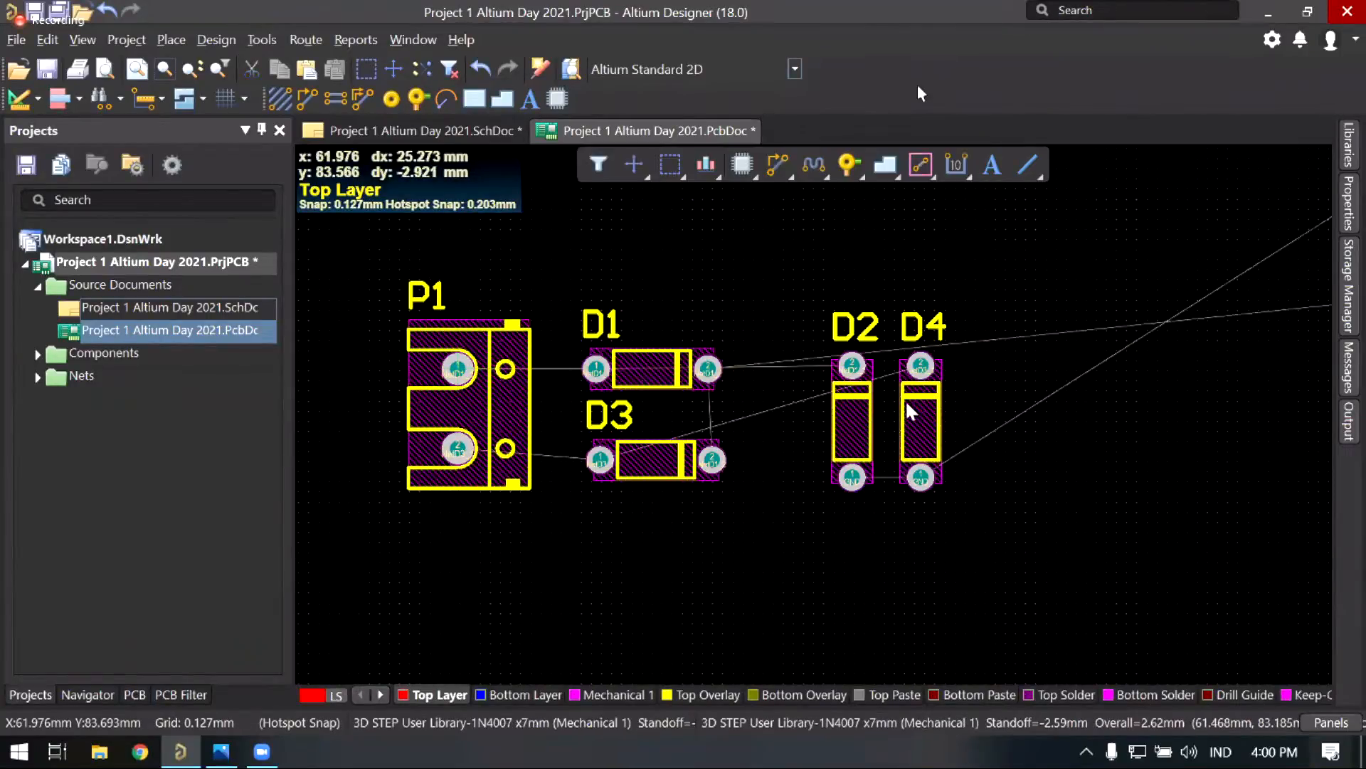
pyautogui.moveTo(792, 365); pyautogui.dragTo(861, 343, button='right')
pyautogui.keyDown('shift'); pyautogui.hscroll(-1, 824, 312); pyautogui.keyUp('shift')
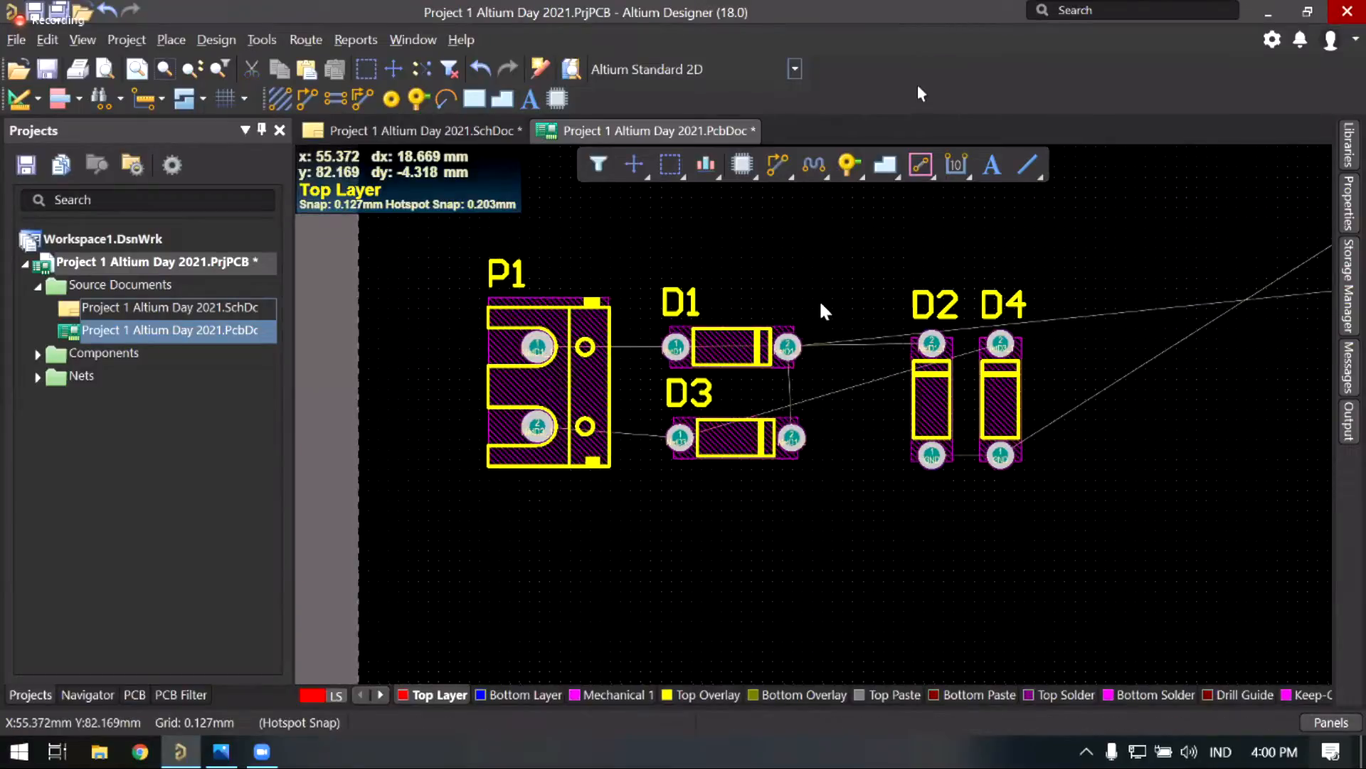
# Step: Rotate D2 horizontal near the D1 label and set D1 back to horizontal
pyautogui.moveTo(931, 427); pyautogui.dragTo(835, 320)
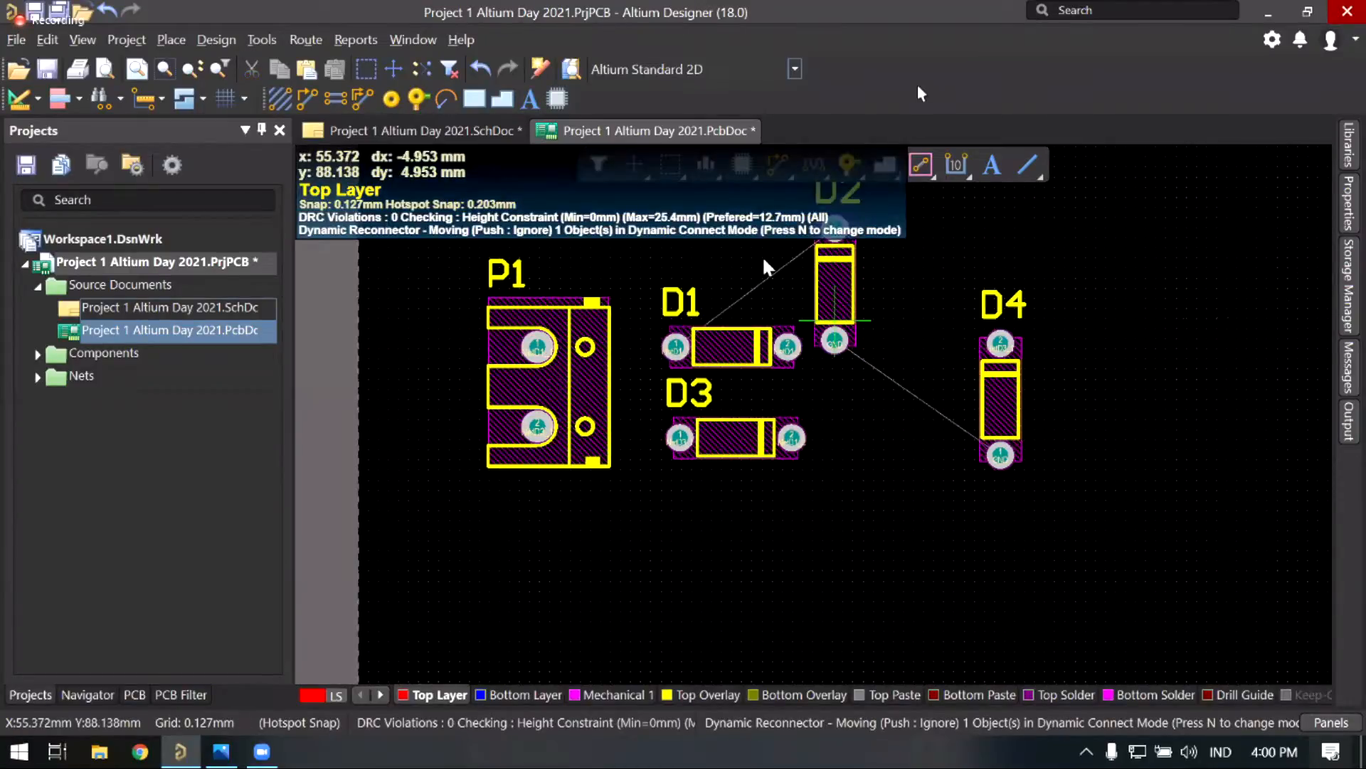
pyautogui.moveTo(766, 267); pyautogui.dragTo(669, 248)
pyautogui.press('space')
pyautogui.press('space')
pyautogui.press('space')
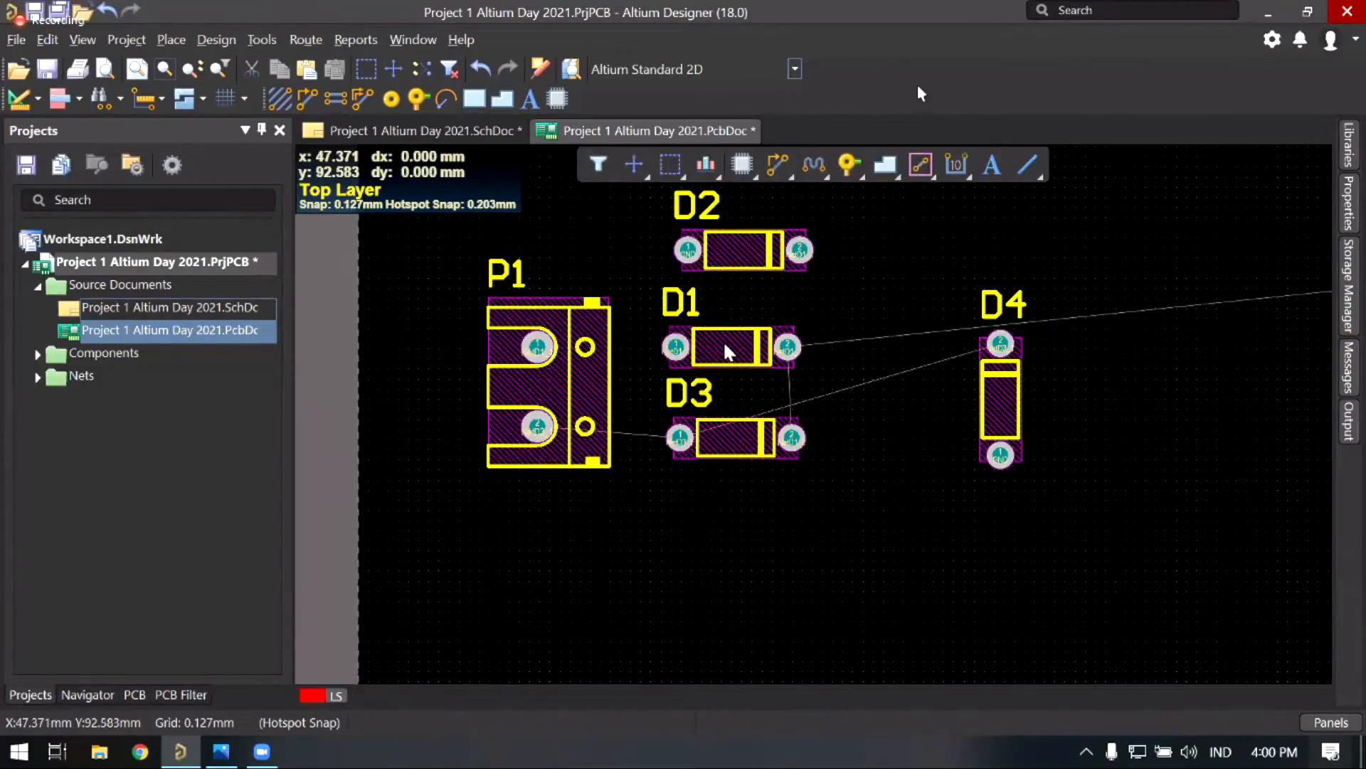
pyautogui.press('space')
pyautogui.moveTo(725, 344); pyautogui.dragTo(699, 354)
pyautogui.press('space')
pyautogui.press('space')
pyautogui.press('space')
pyautogui.moveTo(824, 424); pyautogui.dragTo(824, 425)
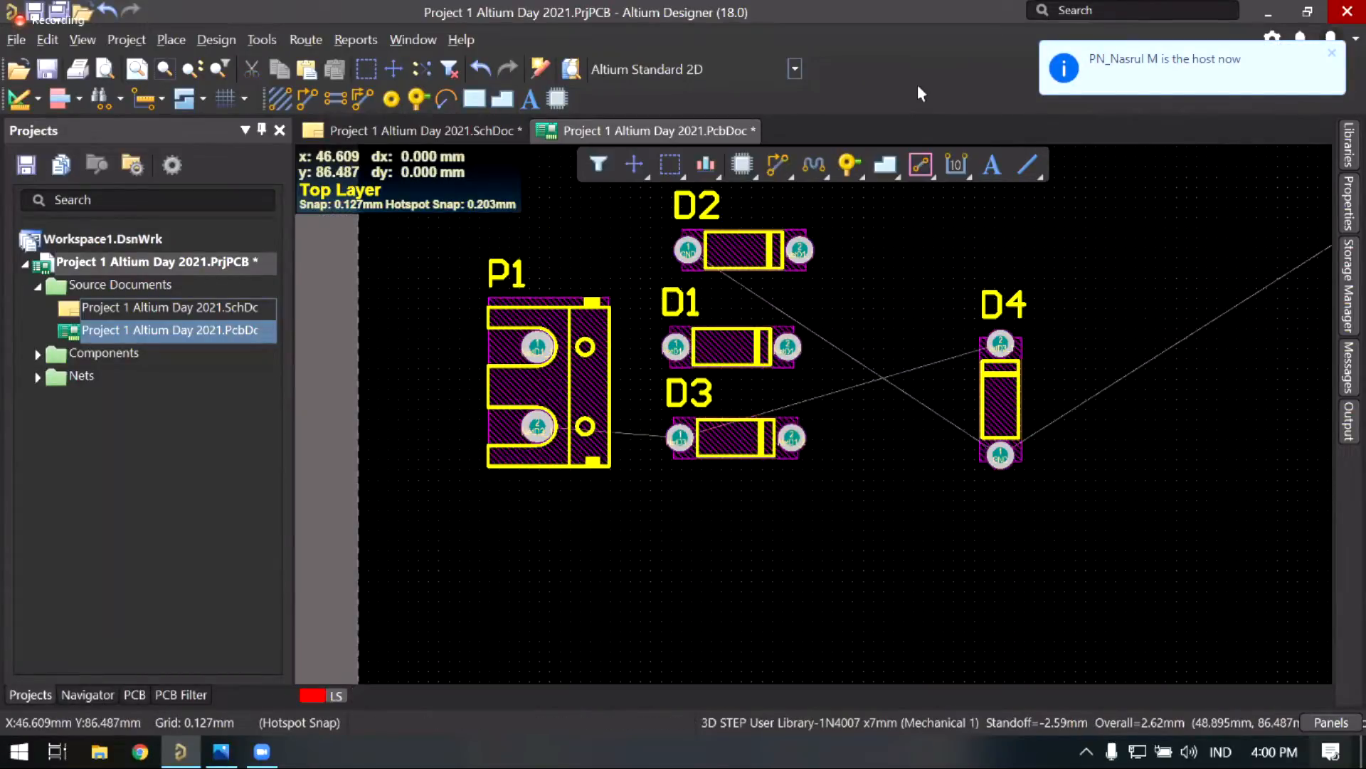
pyautogui.moveTo(824, 379); pyautogui.dragTo(817, 411, button='right')
pyautogui.keyDown('ctrl'); pyautogui.scroll(1, 818, 408); pyautogui.keyUp('ctrl')
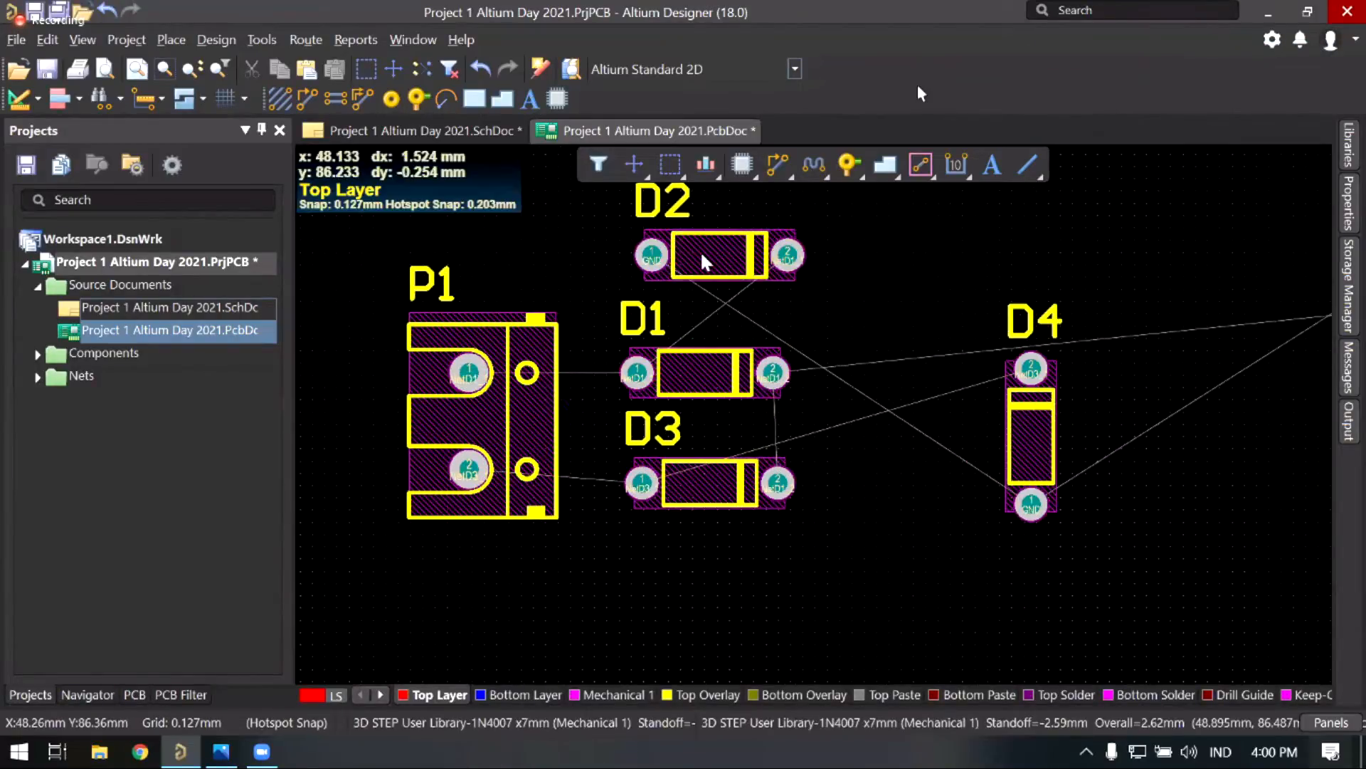
# Step: Place D2 just below D1 and flip it end for end
pyautogui.moveTo(702, 254); pyautogui.dragTo(648, 254)
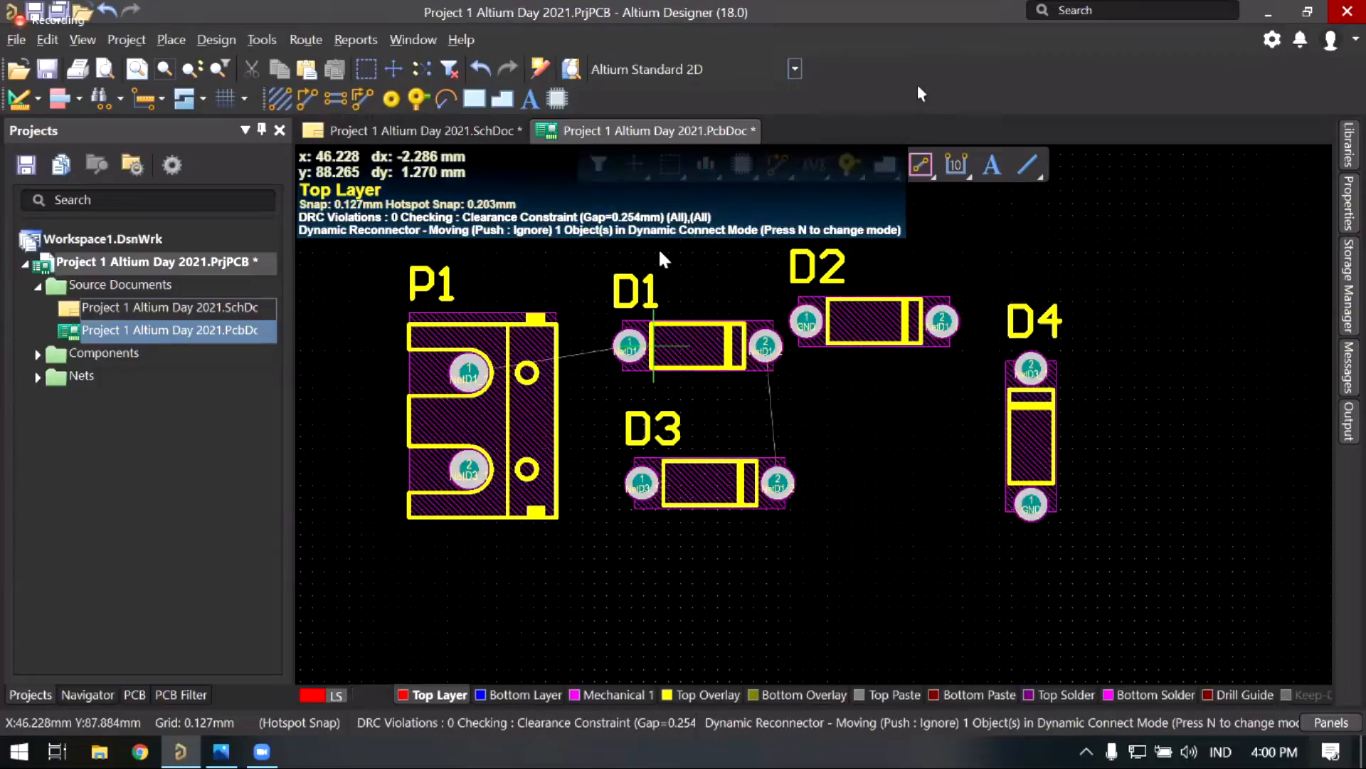
pyautogui.moveTo(829, 317); pyautogui.dragTo(785, 352)
pyautogui.press('v')
pyautogui.click(675, 362)
pyautogui.press('space')
pyautogui.press('space')
# Step: Move D3 lower and lay D4 horizontally, flipped, between D2 and D3
pyautogui.moveTo(716, 489); pyautogui.dragTo(654, 519)
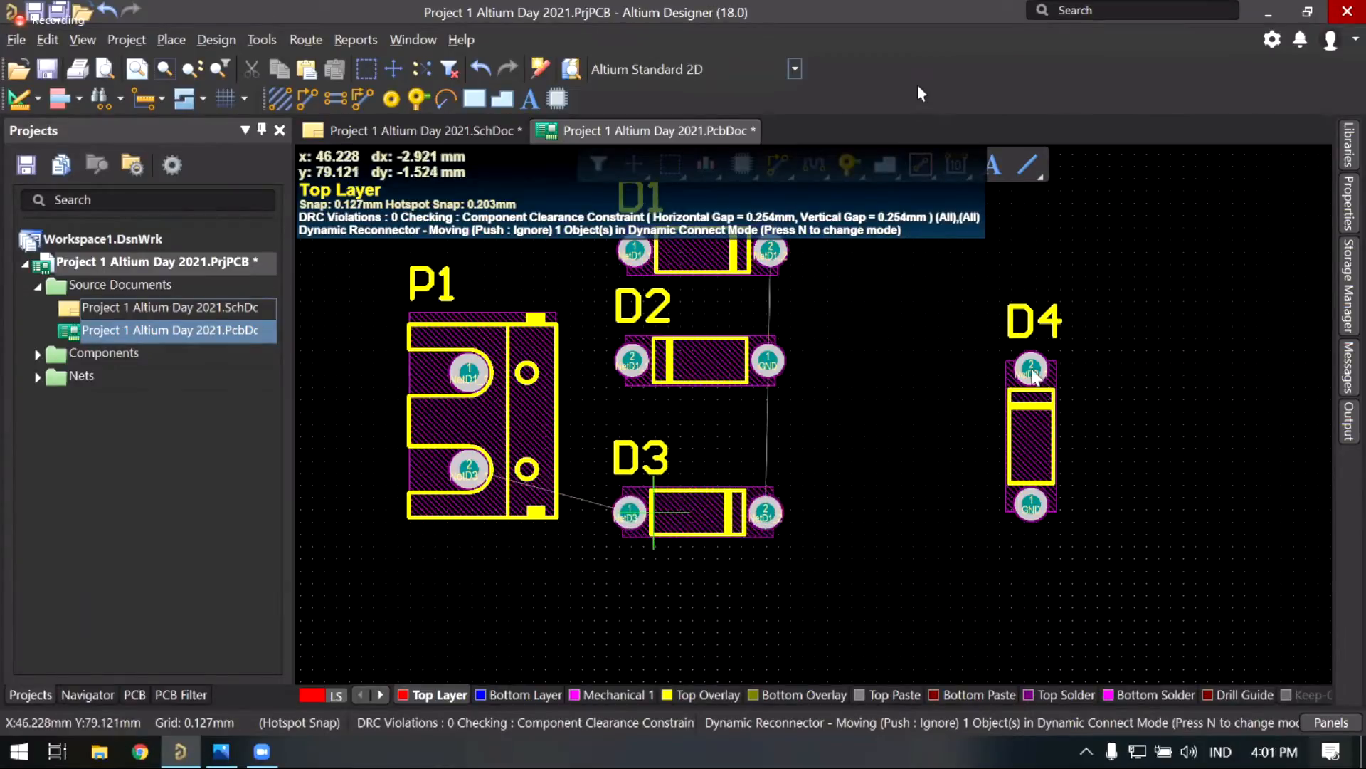
pyautogui.moveTo(1036, 375); pyautogui.dragTo(939, 432)
pyautogui.press('space')
pyautogui.press('space')
pyautogui.press('space')
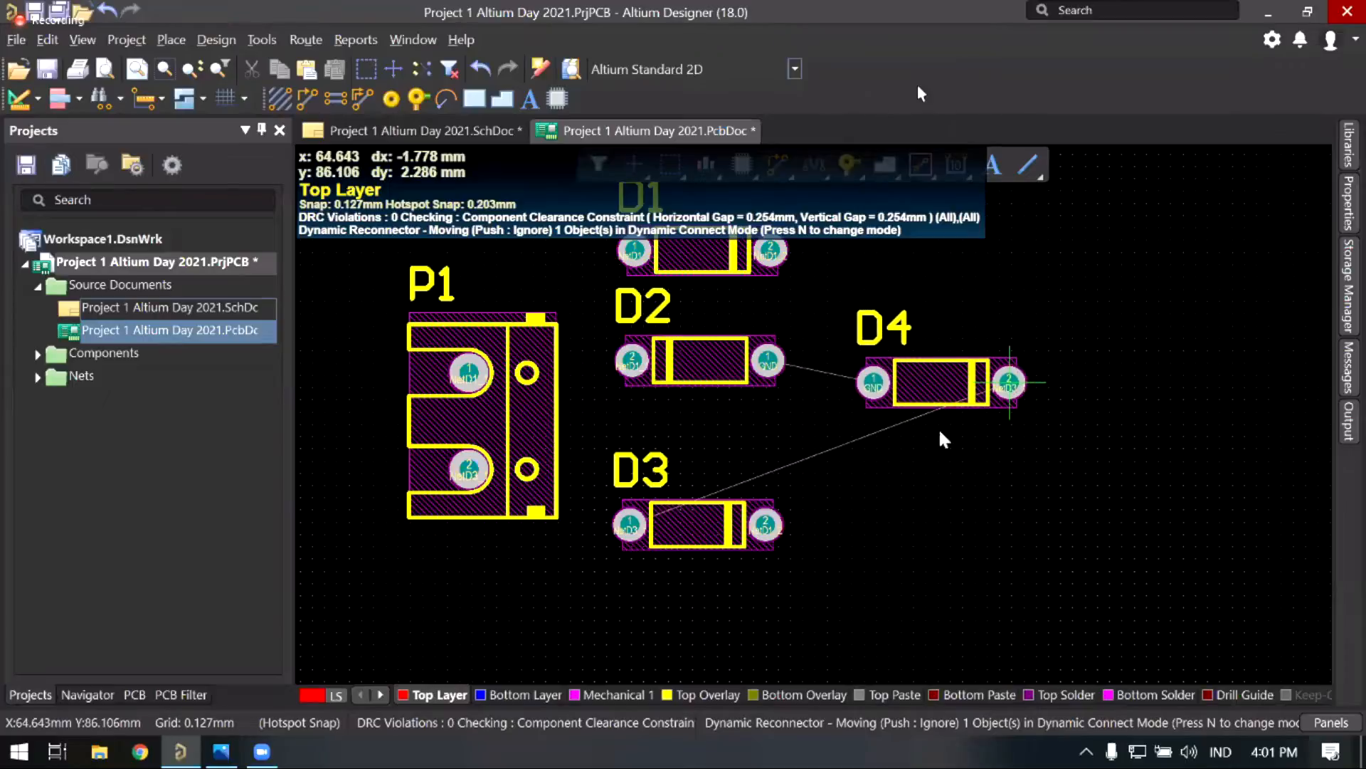
pyautogui.moveTo(811, 450); pyautogui.dragTo(793, 430)
pyautogui.moveTo(757, 432); pyautogui.dragTo(640, 431)
pyautogui.press('space')
pyautogui.press('space')
# Step: Nudge D2 slightly upward so the D1, D2, D4, D3 column lines up
pyautogui.keyDown('ctrl'); pyautogui.scroll(-3, 853, 398); pyautogui.keyUp('ctrl')
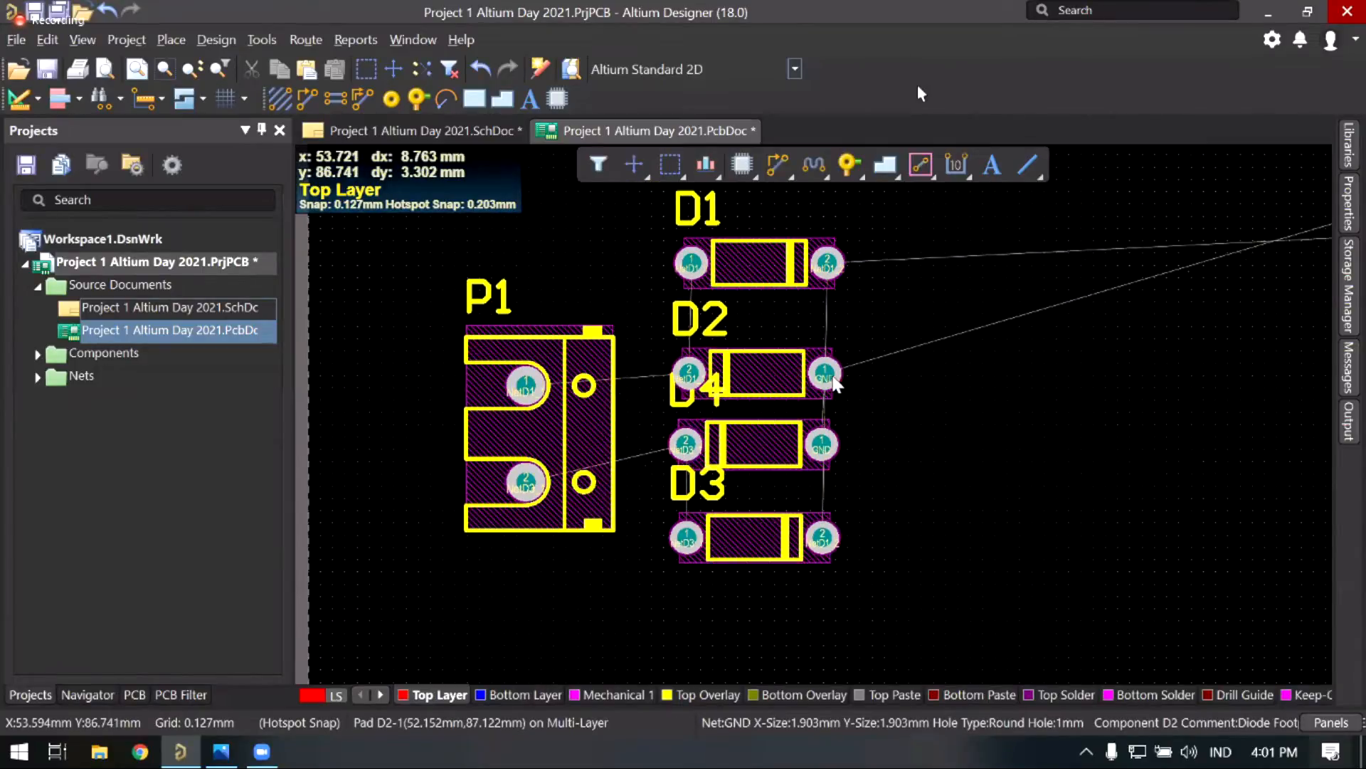
pyautogui.keyDown('shift'); pyautogui.hscroll(3, 758, 345); pyautogui.keyUp('shift')
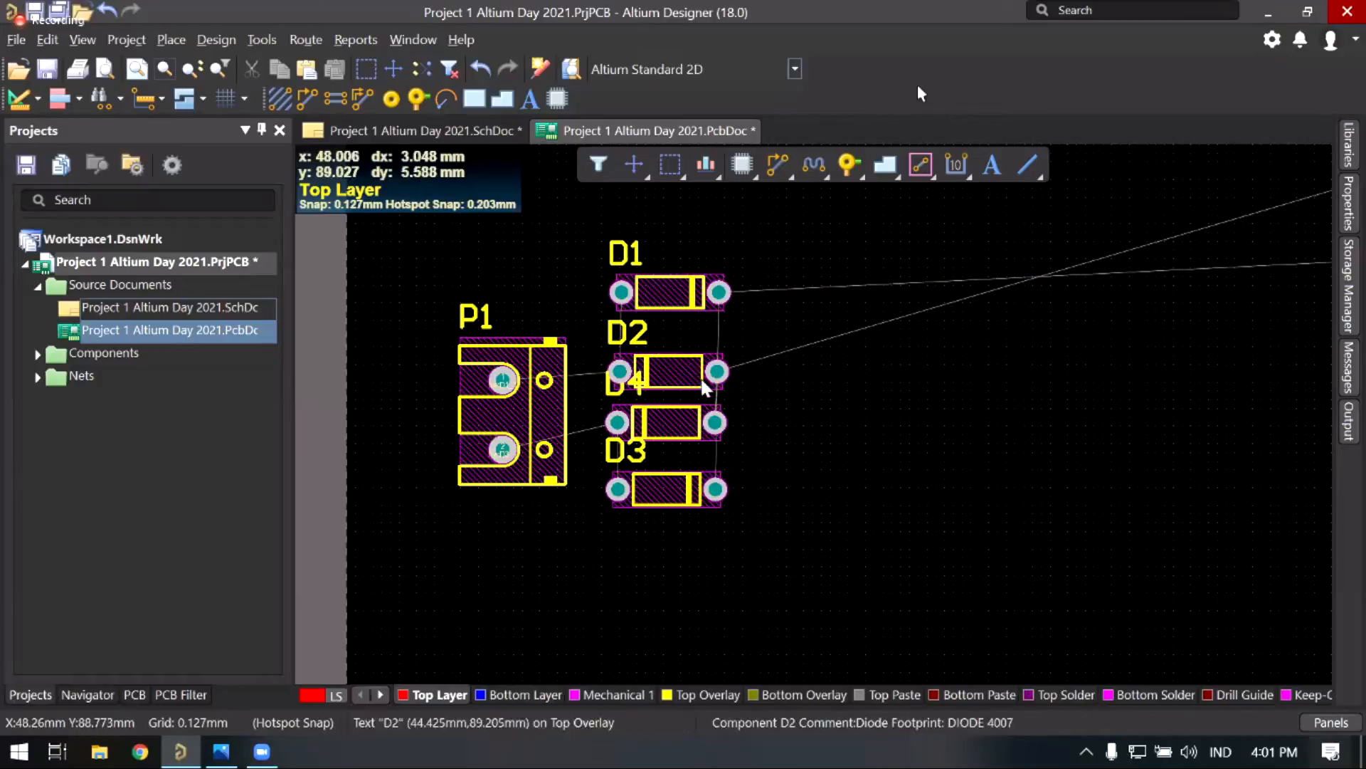
pyautogui.keyDown('ctrl'); pyautogui.scroll(1, 675, 363); pyautogui.keyUp('ctrl')
pyautogui.keyDown('ctrl'); pyautogui.scroll(2, 669, 344); pyautogui.keyUp('ctrl')
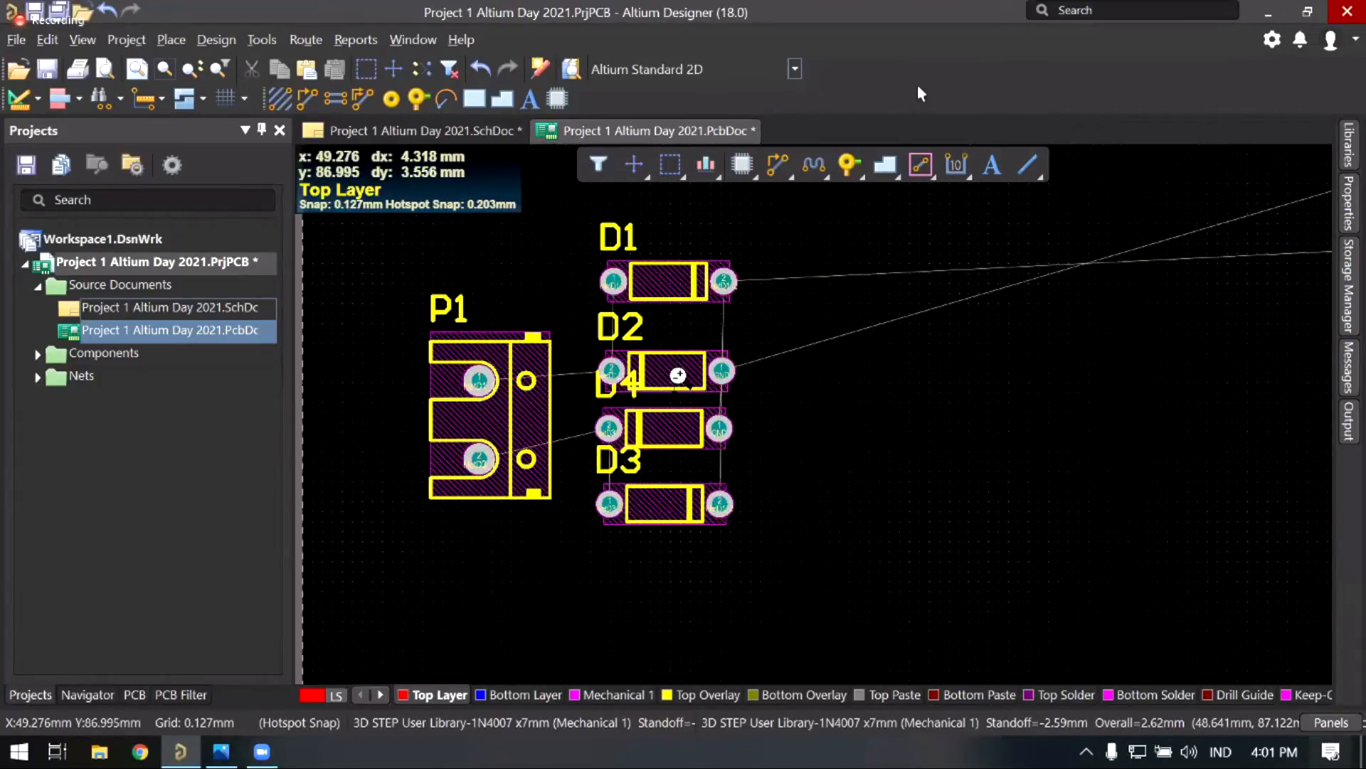
pyautogui.keyDown('ctrl'); pyautogui.scroll(1, 729, 384); pyautogui.keyUp('ctrl')
pyautogui.moveTo(729, 385); pyautogui.dragTo(714, 380)
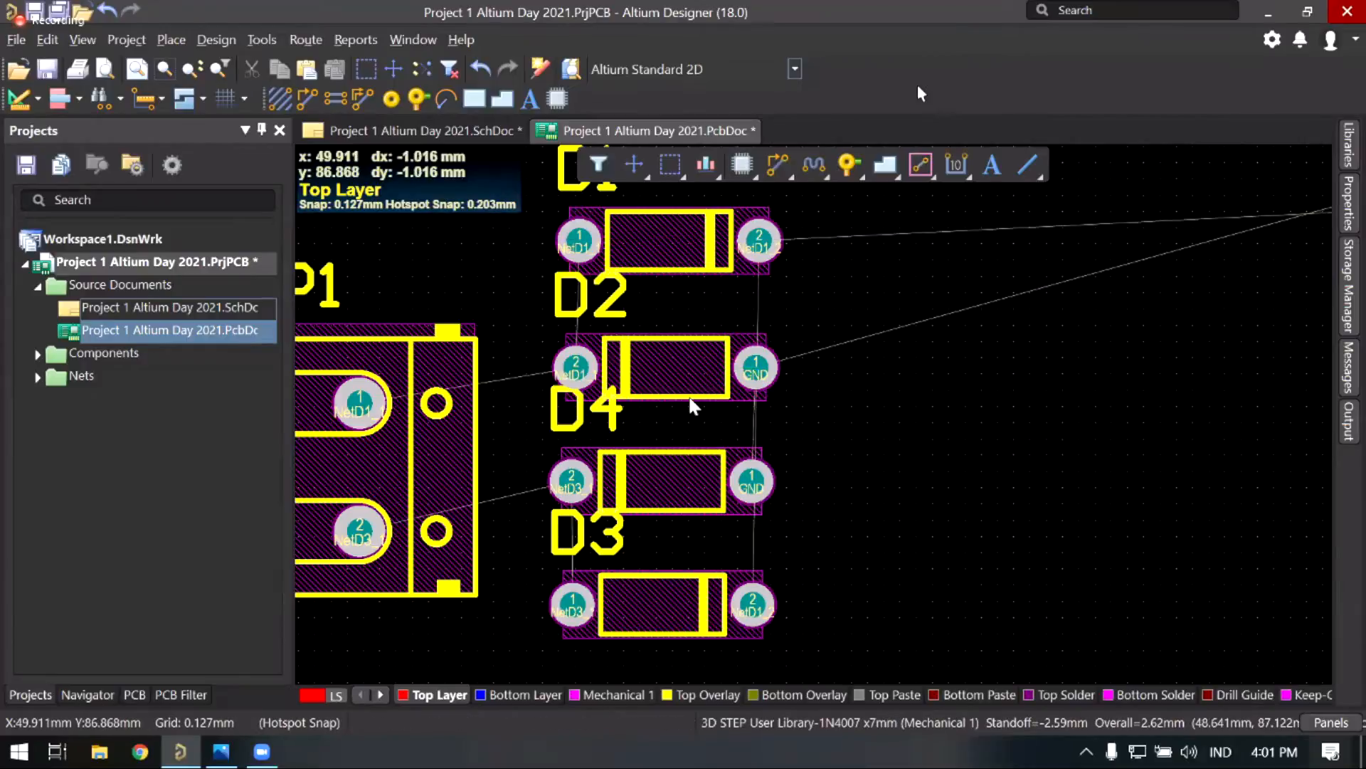
pyautogui.scroll(-1, 701, 377)
pyautogui.keyDown('ctrl'); pyautogui.scroll(-1, 700, 384); pyautogui.keyUp('ctrl')
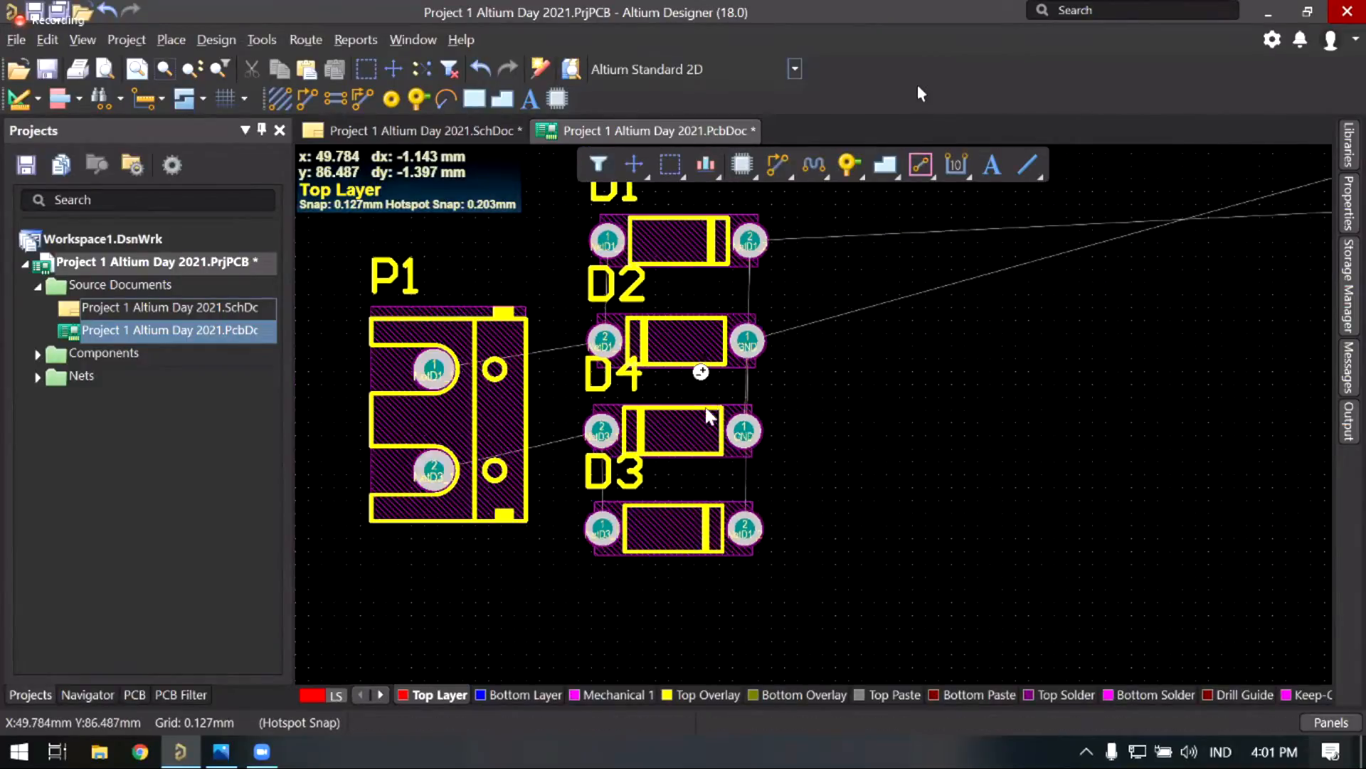
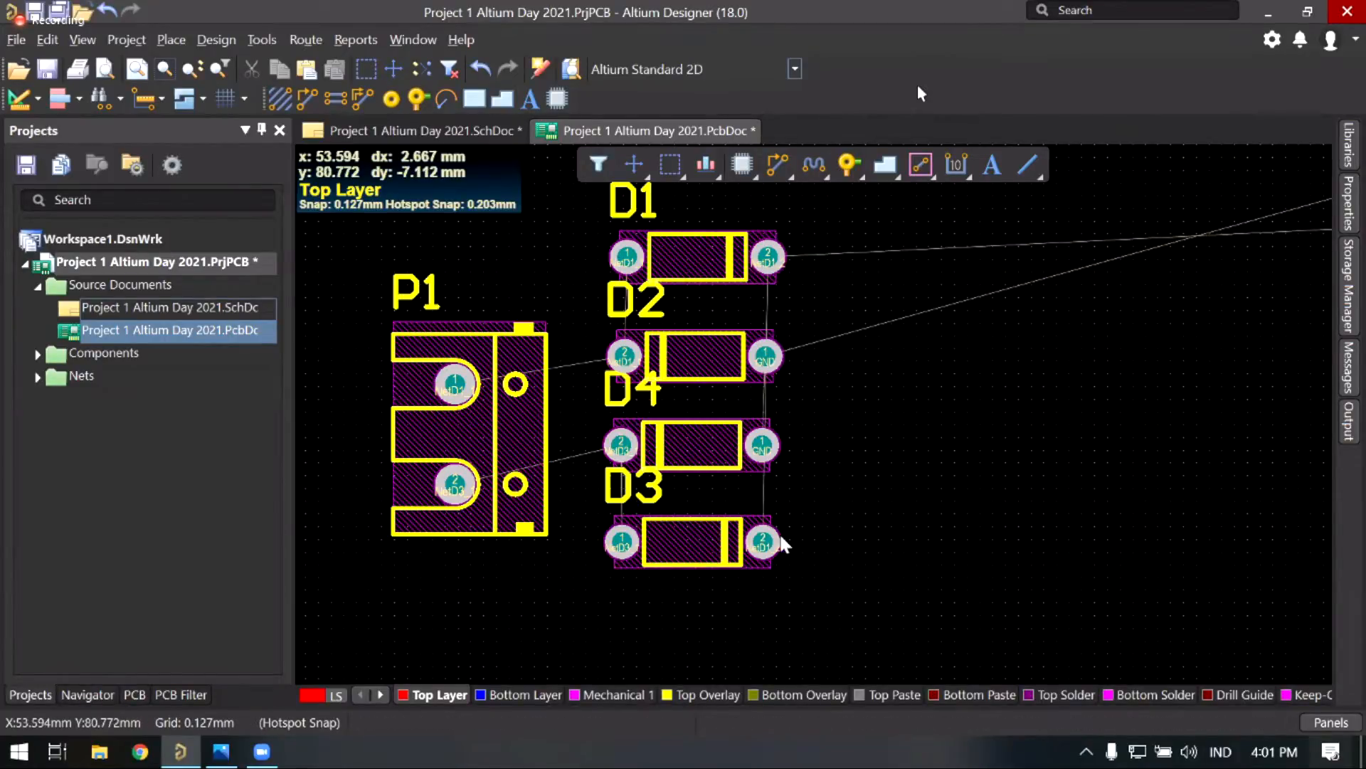
# Step: Recentre the board on the bridge diodes and open the Align Objects dialog
pyautogui.scroll(-1, 823, 335)
pyautogui.scroll(1, 816, 326)
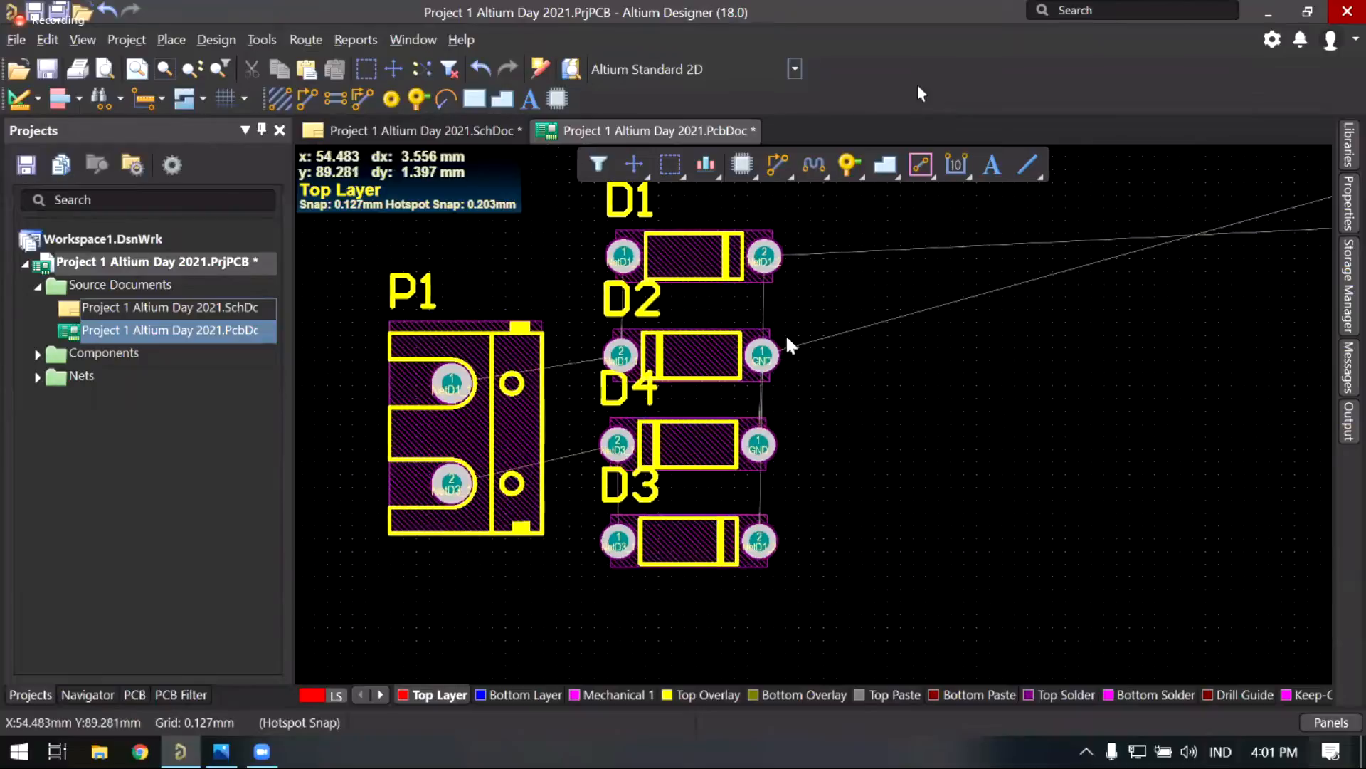
pyautogui.moveTo(809, 329); pyautogui.dragTo(829, 336, button='right')
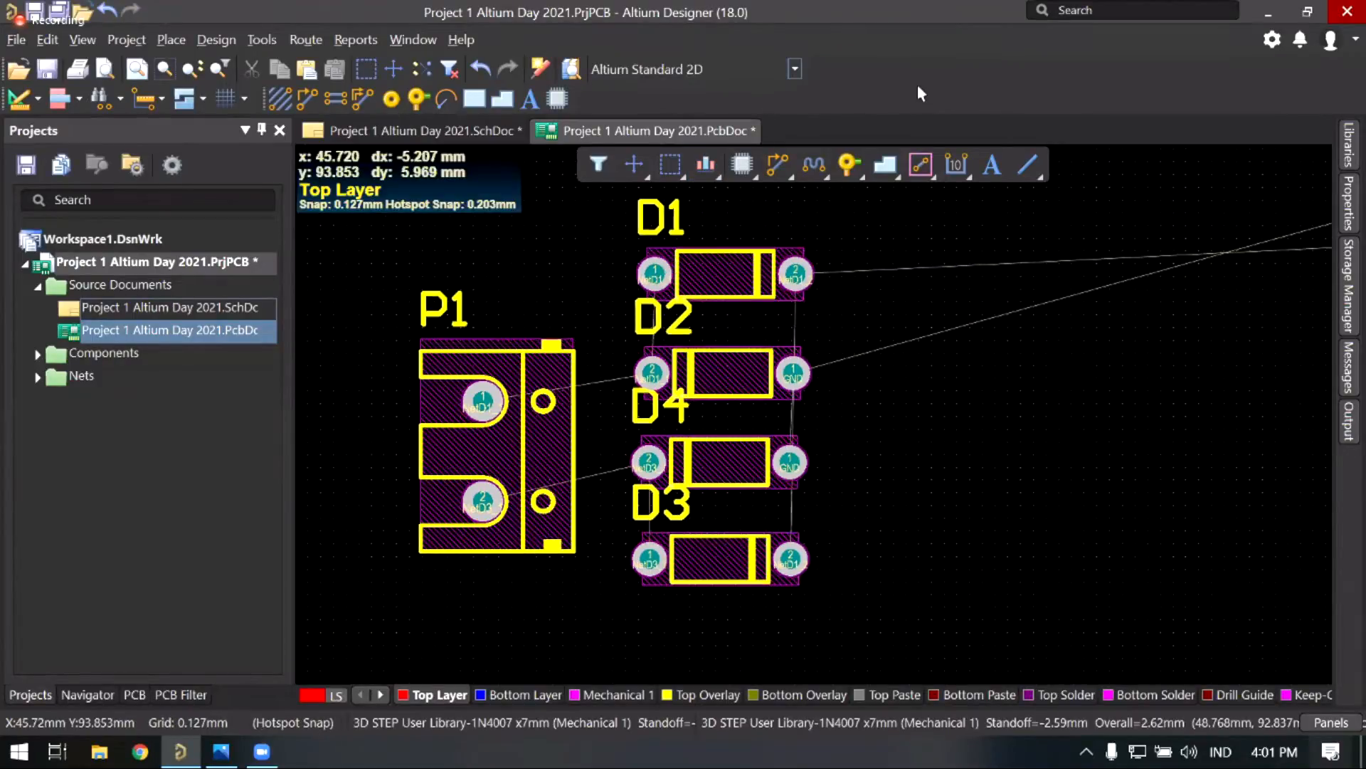
pyautogui.moveTo(655, 256); pyautogui.dragTo(669, 264, button='right')
pyautogui.keyDown('ctrl'); pyautogui.scroll(-3, 667, 258); pyautogui.keyUp('ctrl')
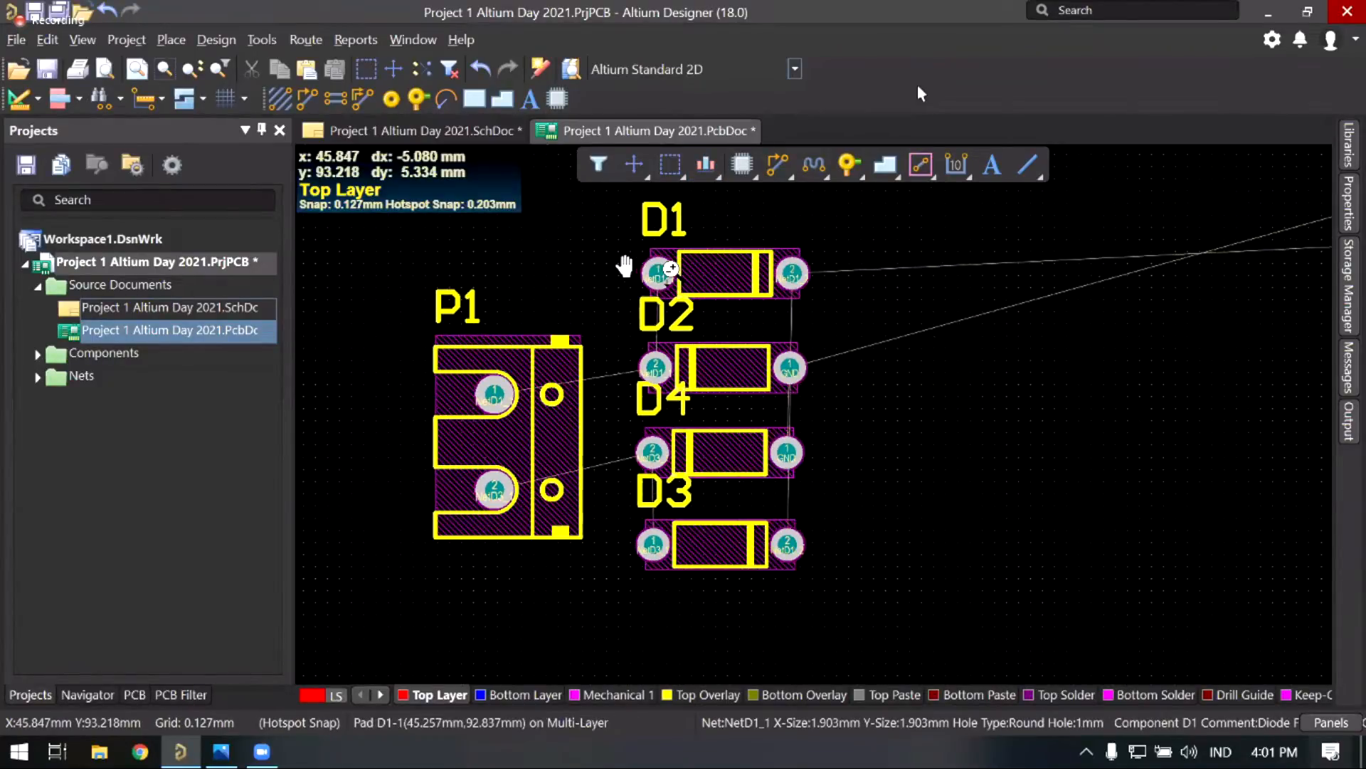
pyautogui.click(705, 163)
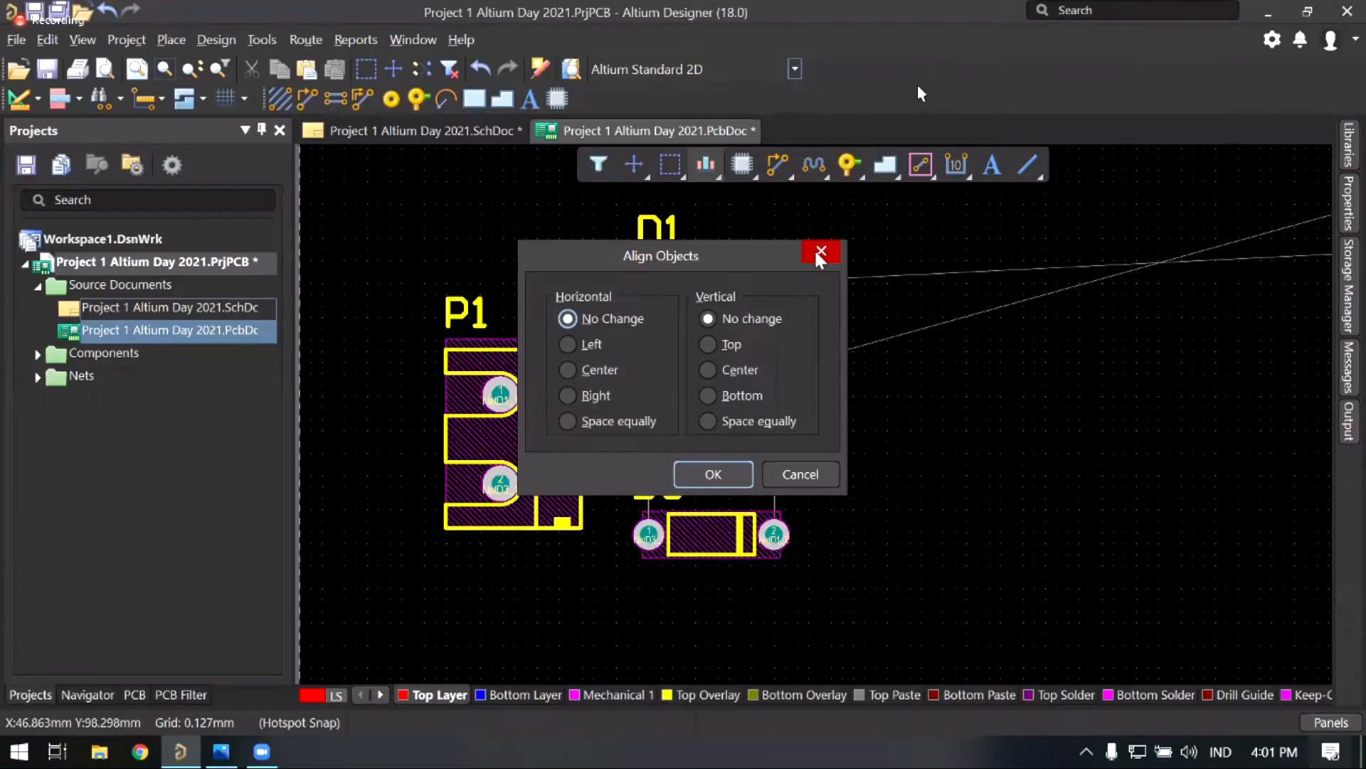
# Step: Cancel Align Objects without changes, then trial-select diodes D1–D4 and deselect them
pyautogui.click(819, 253)
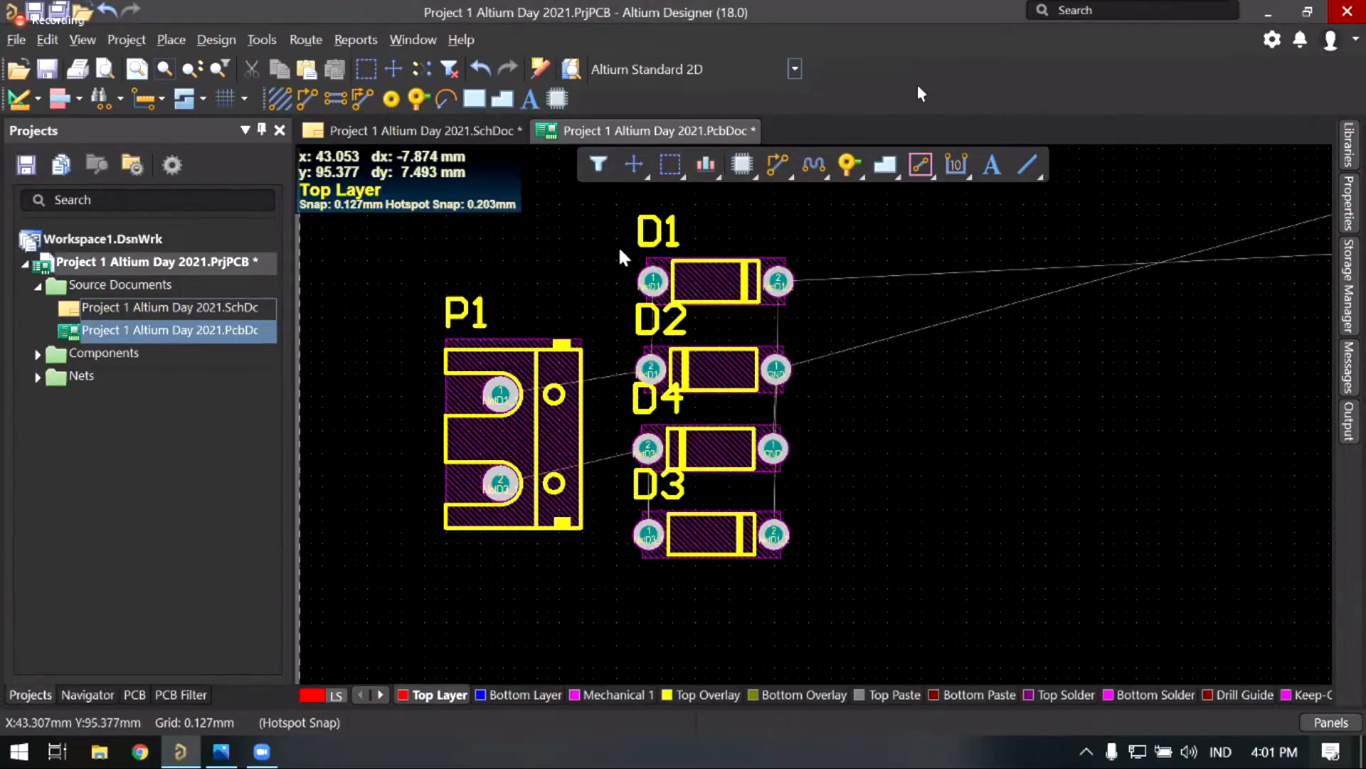
pyautogui.keyDown('ctrl'); pyautogui.scroll(-3, 626, 234); pyautogui.keyUp('ctrl')
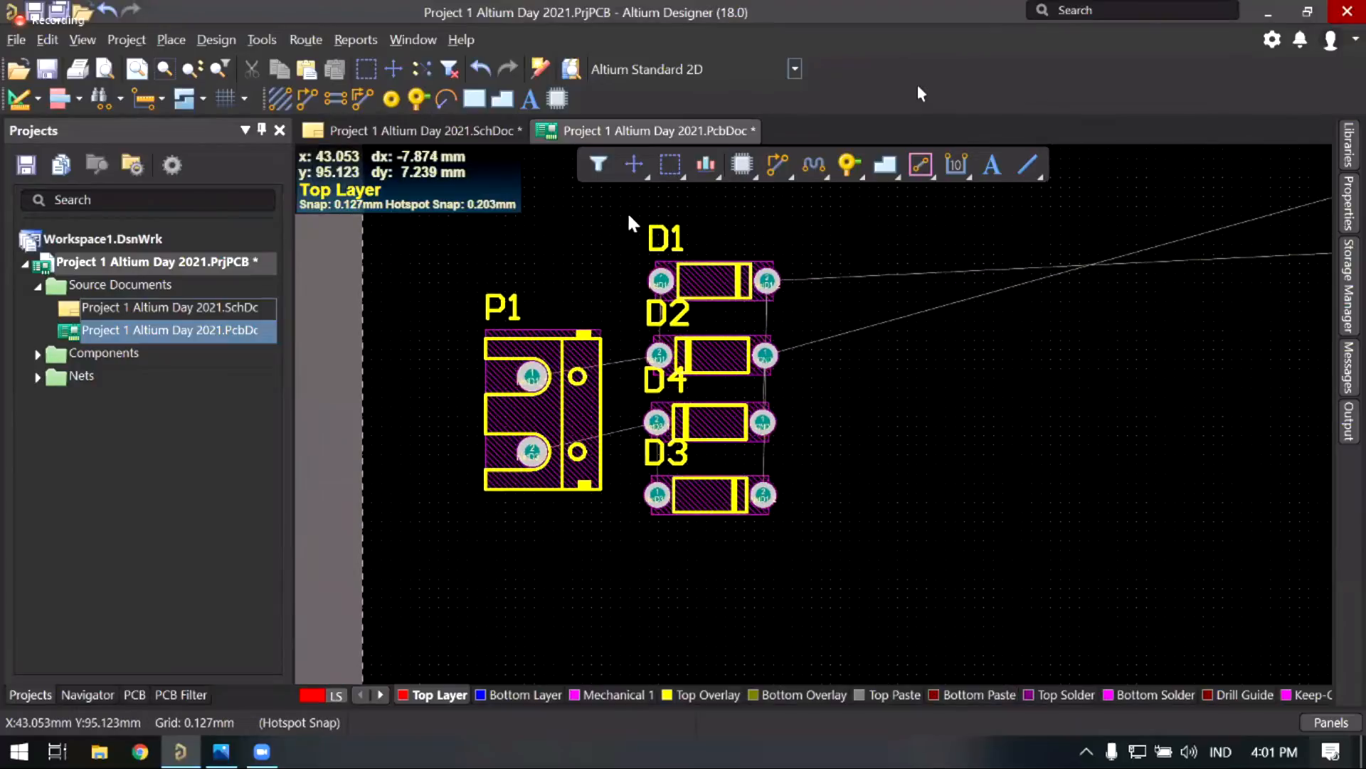
pyautogui.moveTo(627, 211); pyautogui.dragTo(792, 548)
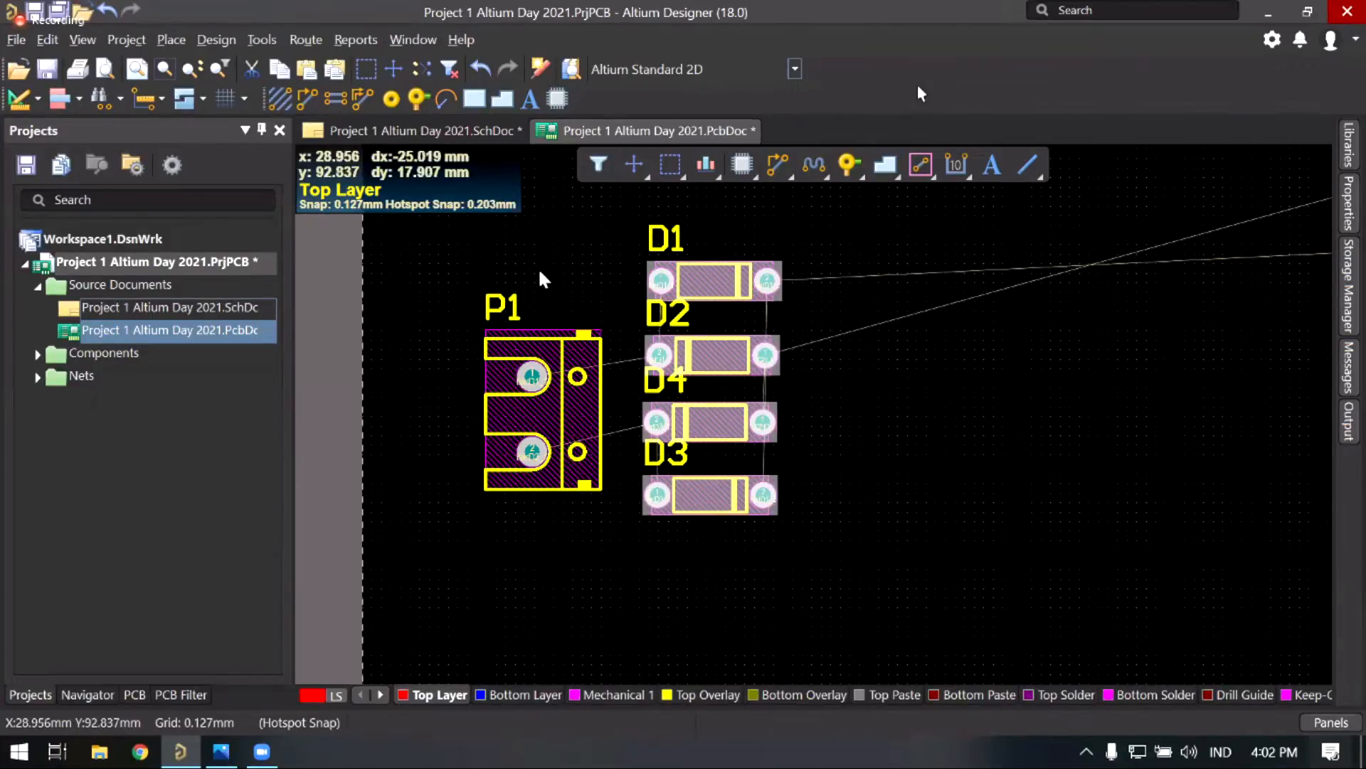
pyautogui.click(441, 258)
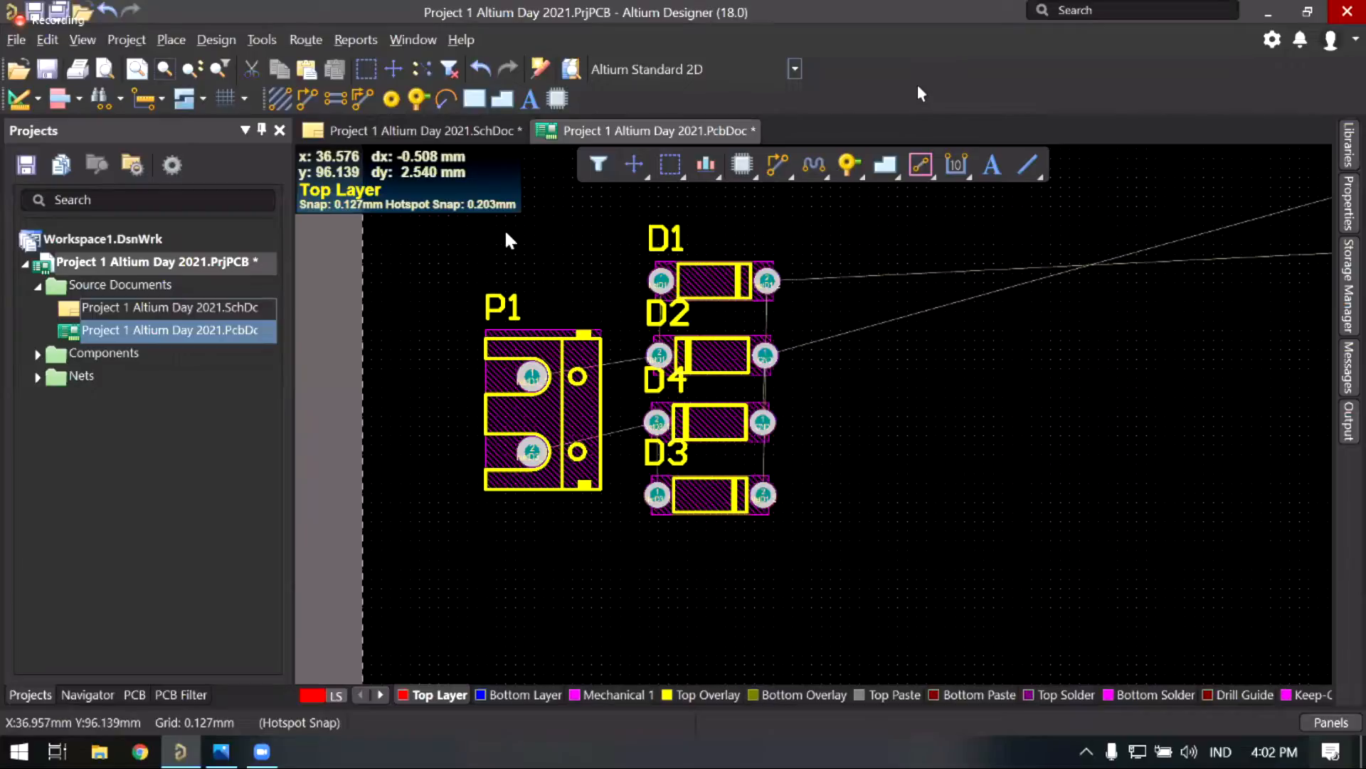
# Step: Browse the Active Bar alignment command list and icon grid without applying anything
pyautogui.click(81, 102)
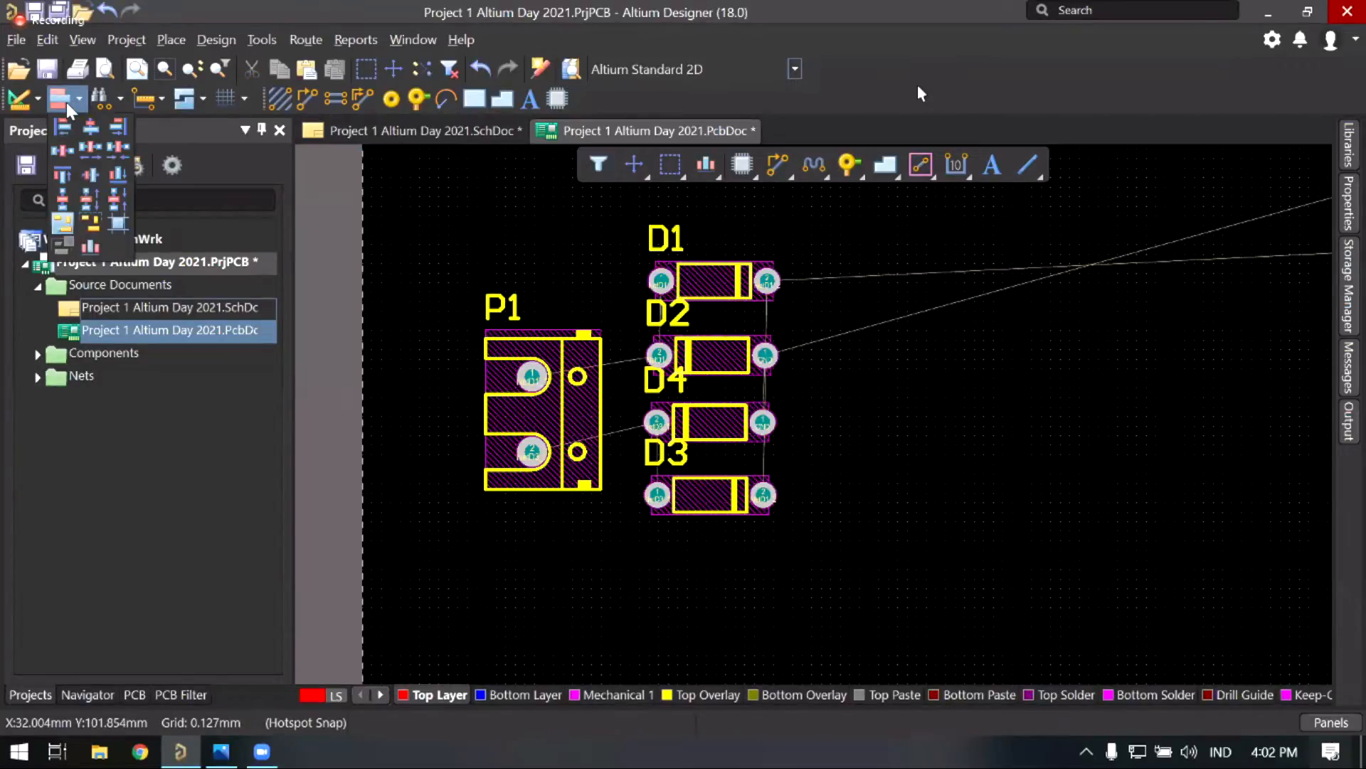
pyautogui.click(704, 171)
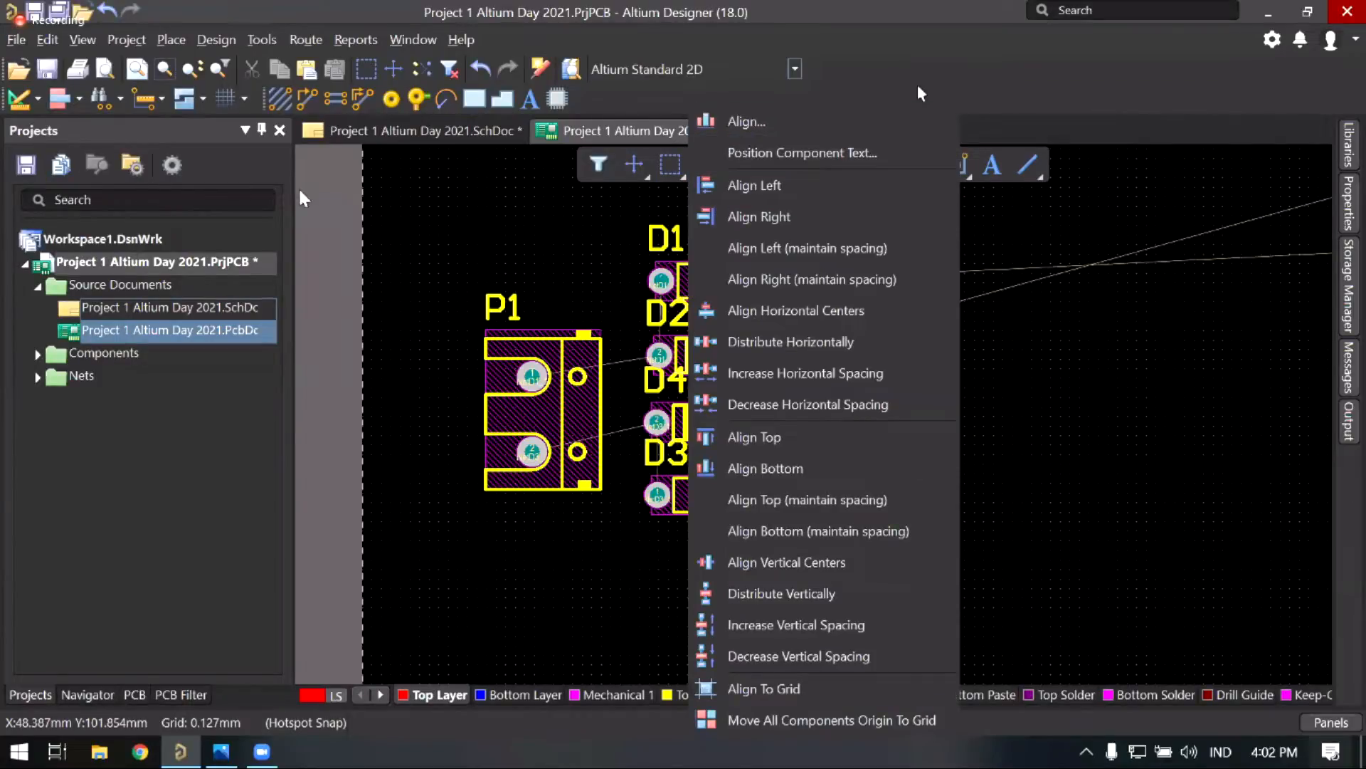
pyautogui.click(76, 102)
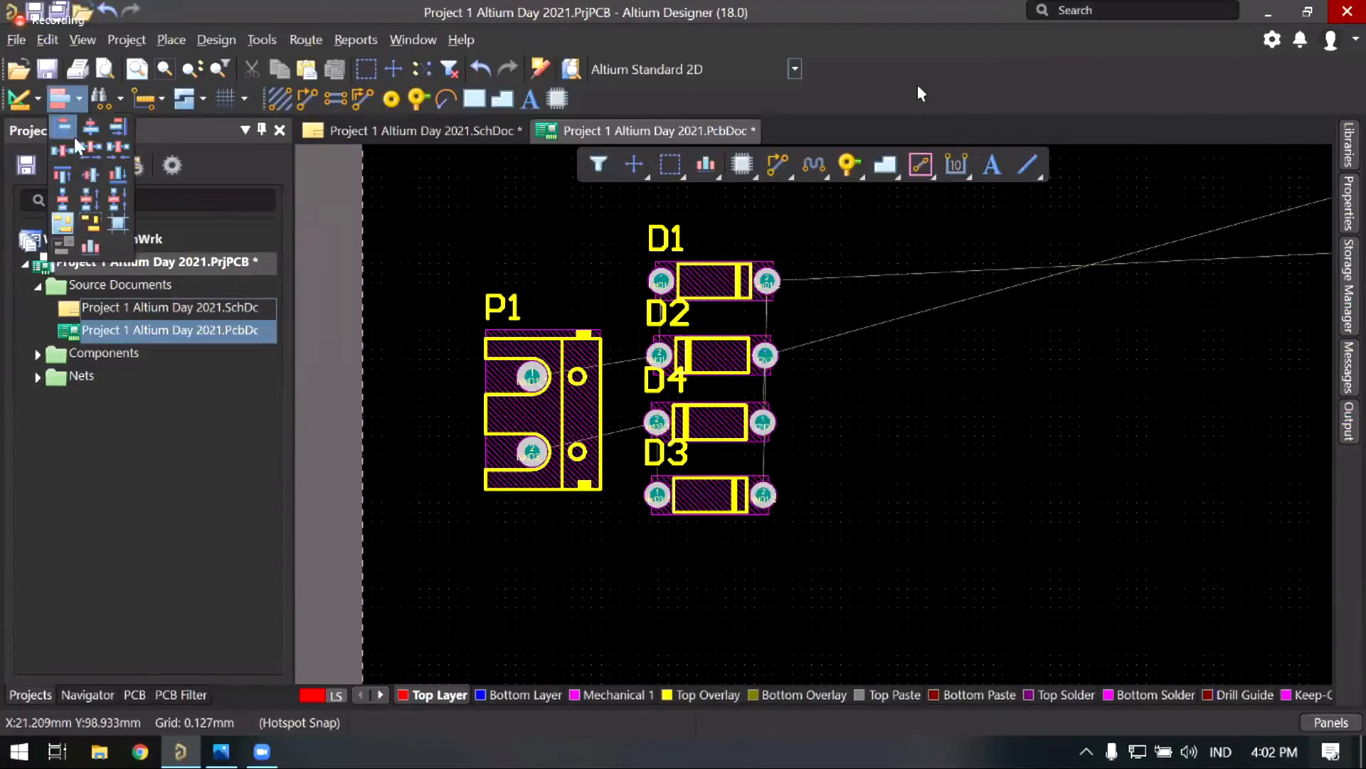
pyautogui.click(565, 247)
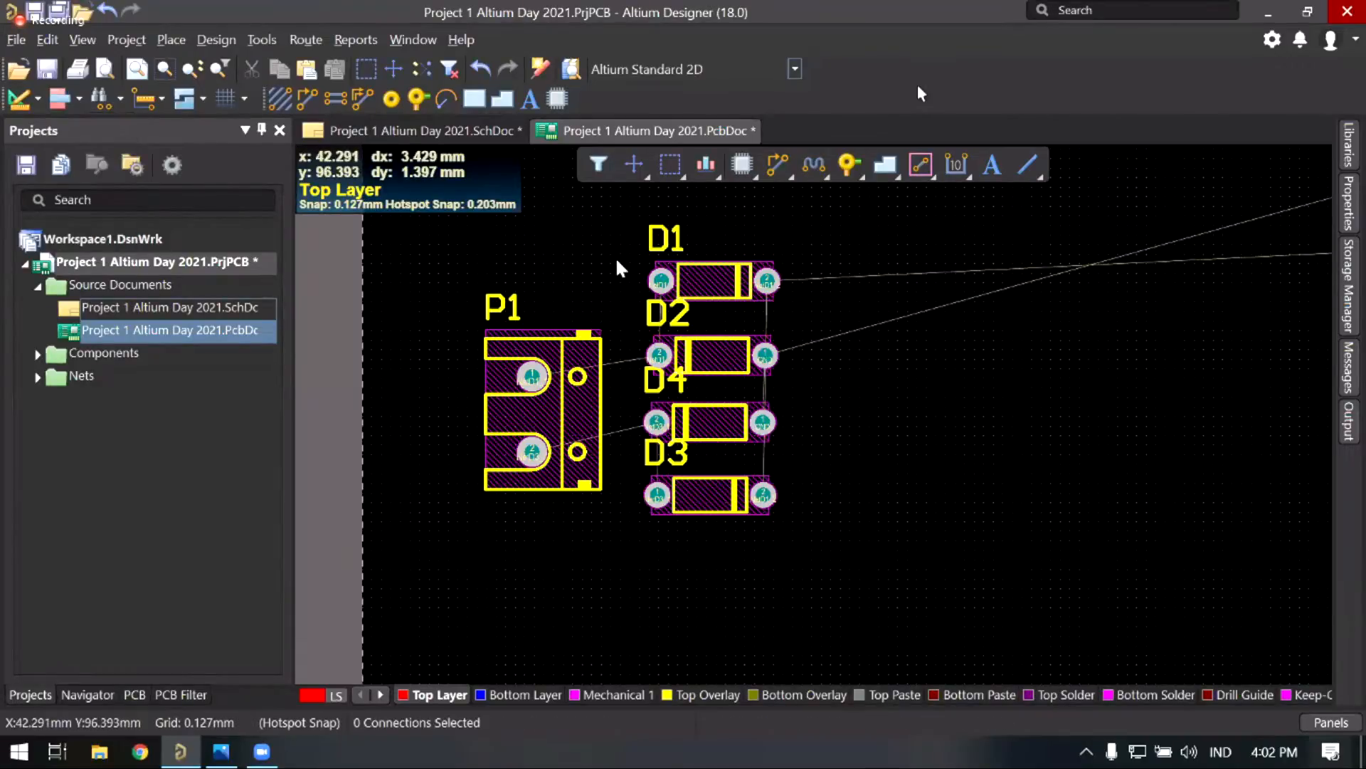
pyautogui.moveTo(693, 230); pyautogui.dragTo(685, 246, button='right')
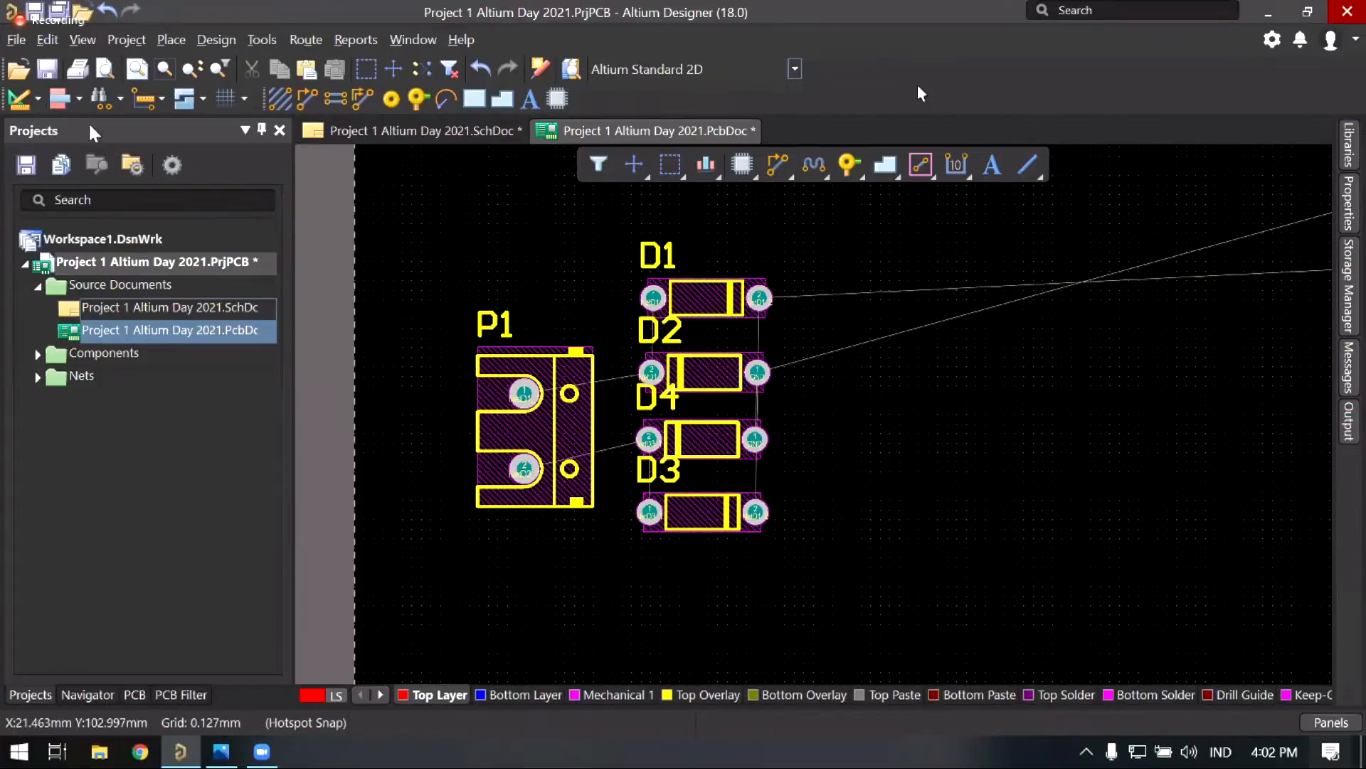
pyautogui.click(78, 101)
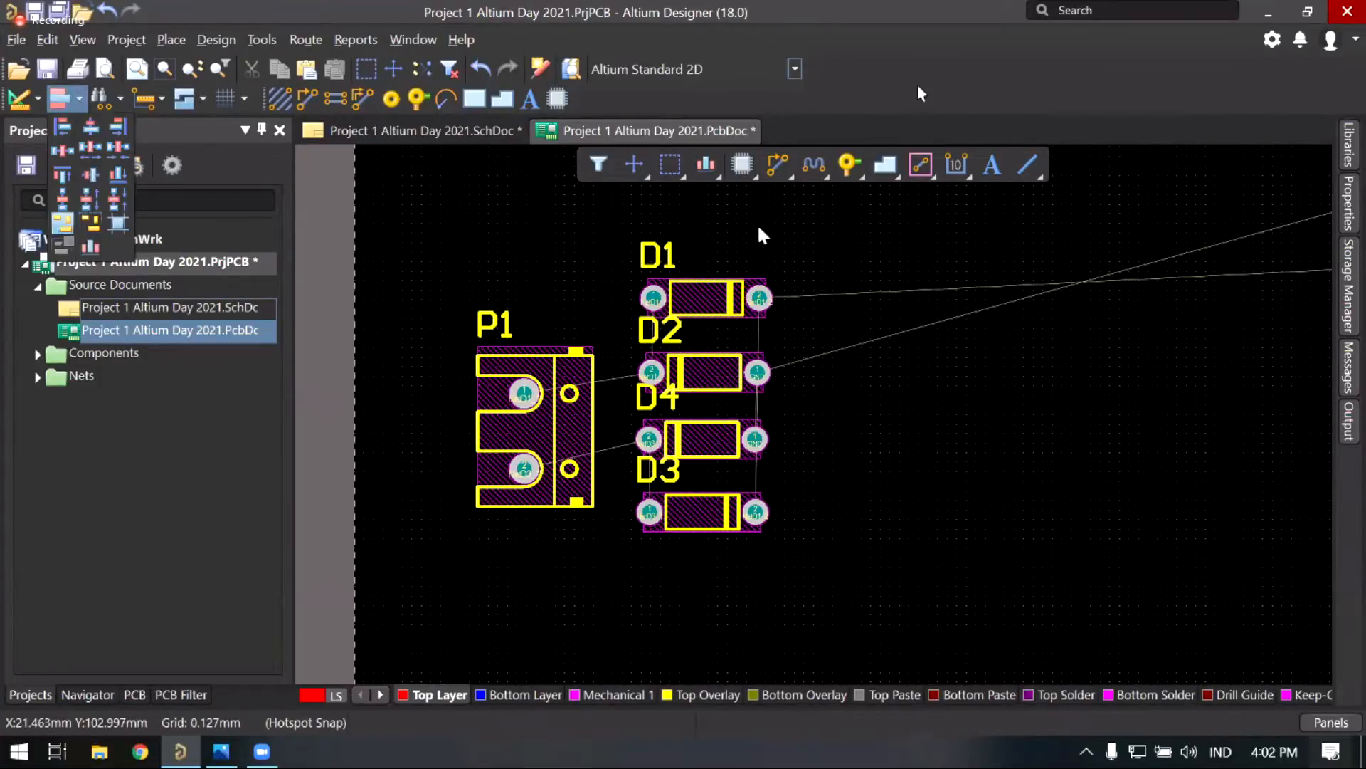
pyautogui.click(733, 220)
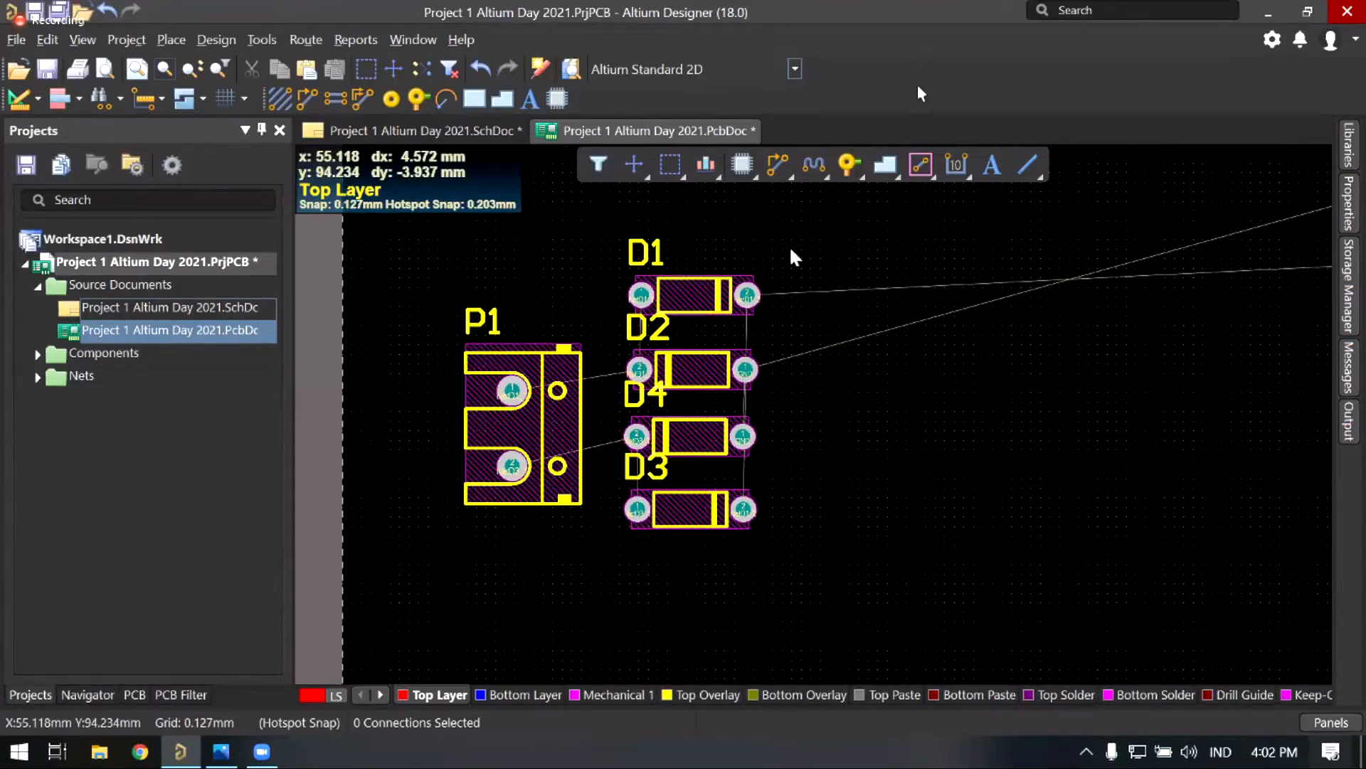
# Step: Window-select diodes D1–D4 again and show the align and distribute commands for them
pyautogui.keyDown('ctrl'); pyautogui.scroll(1, 716, 219); pyautogui.keyUp('ctrl')
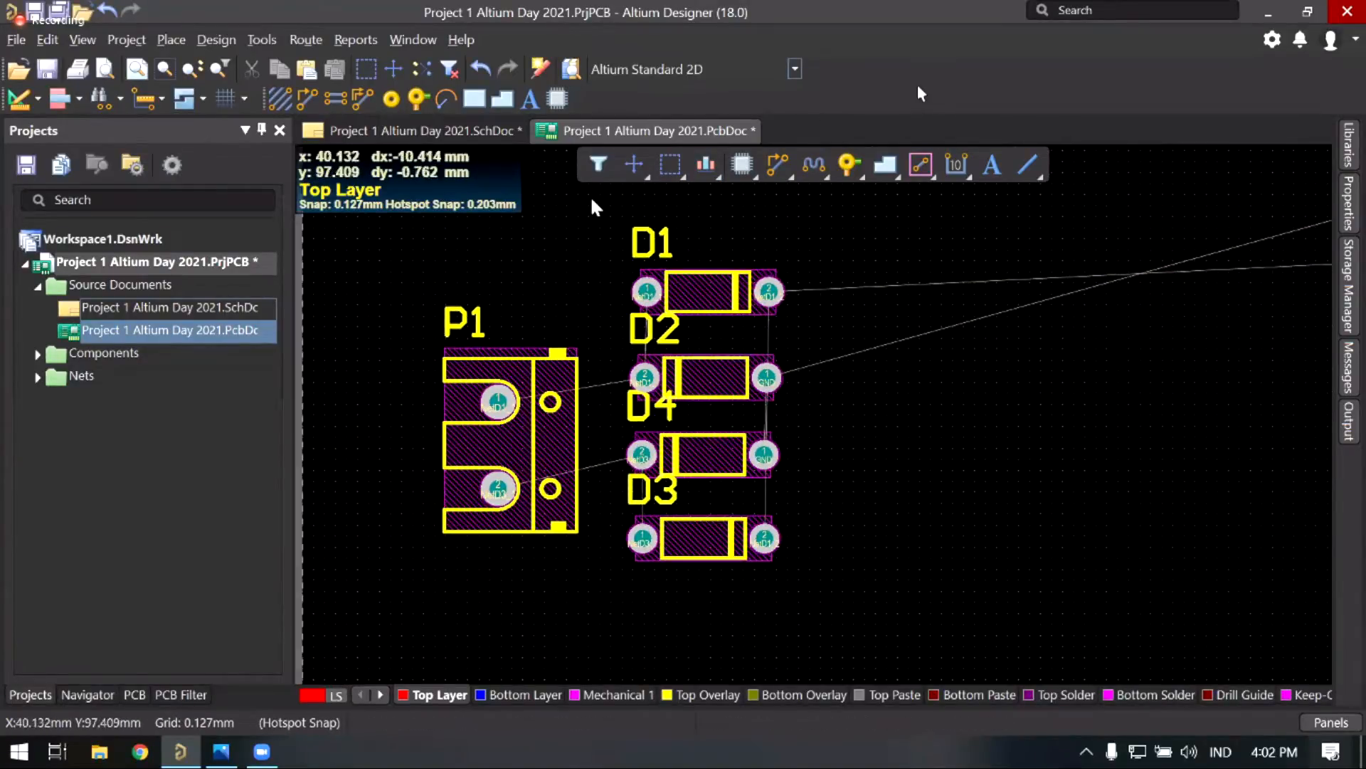
pyautogui.moveTo(591, 198); pyautogui.dragTo(845, 626)
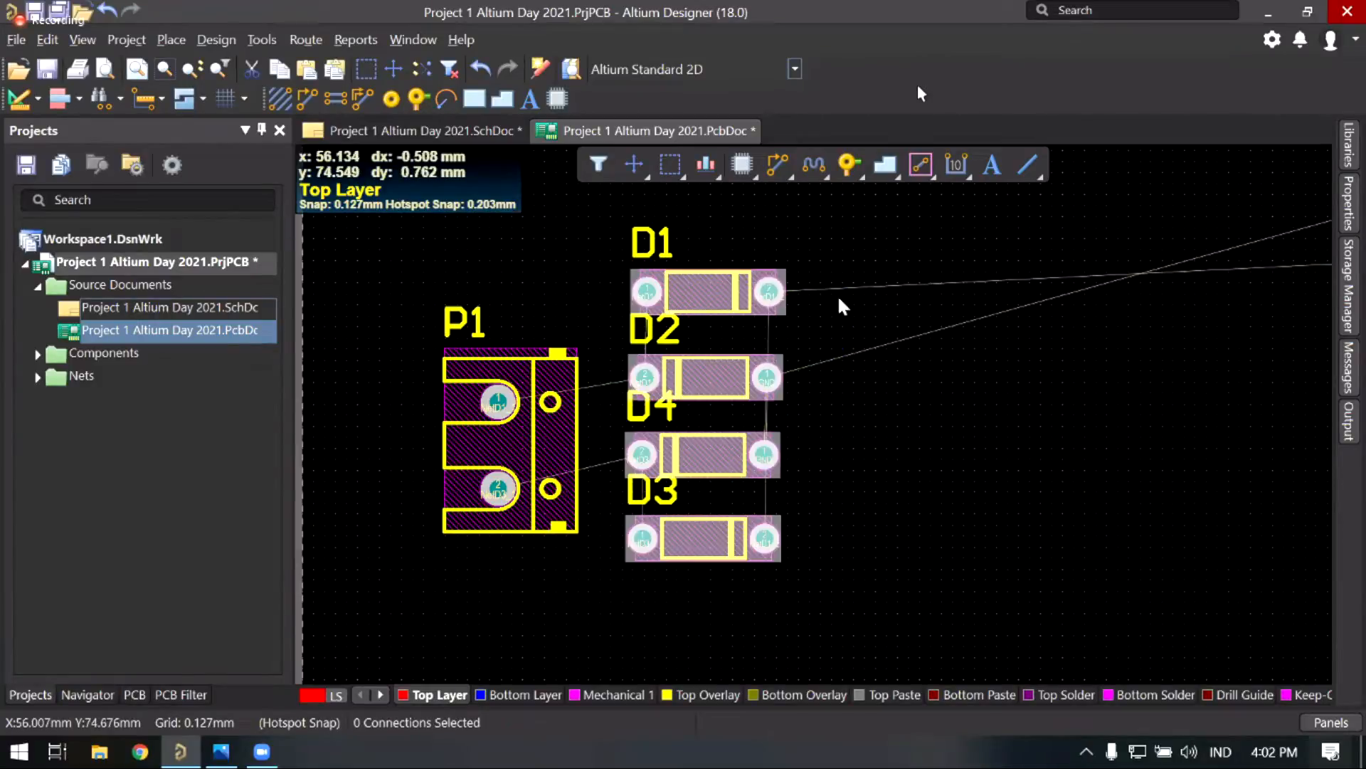
pyautogui.click(708, 171)
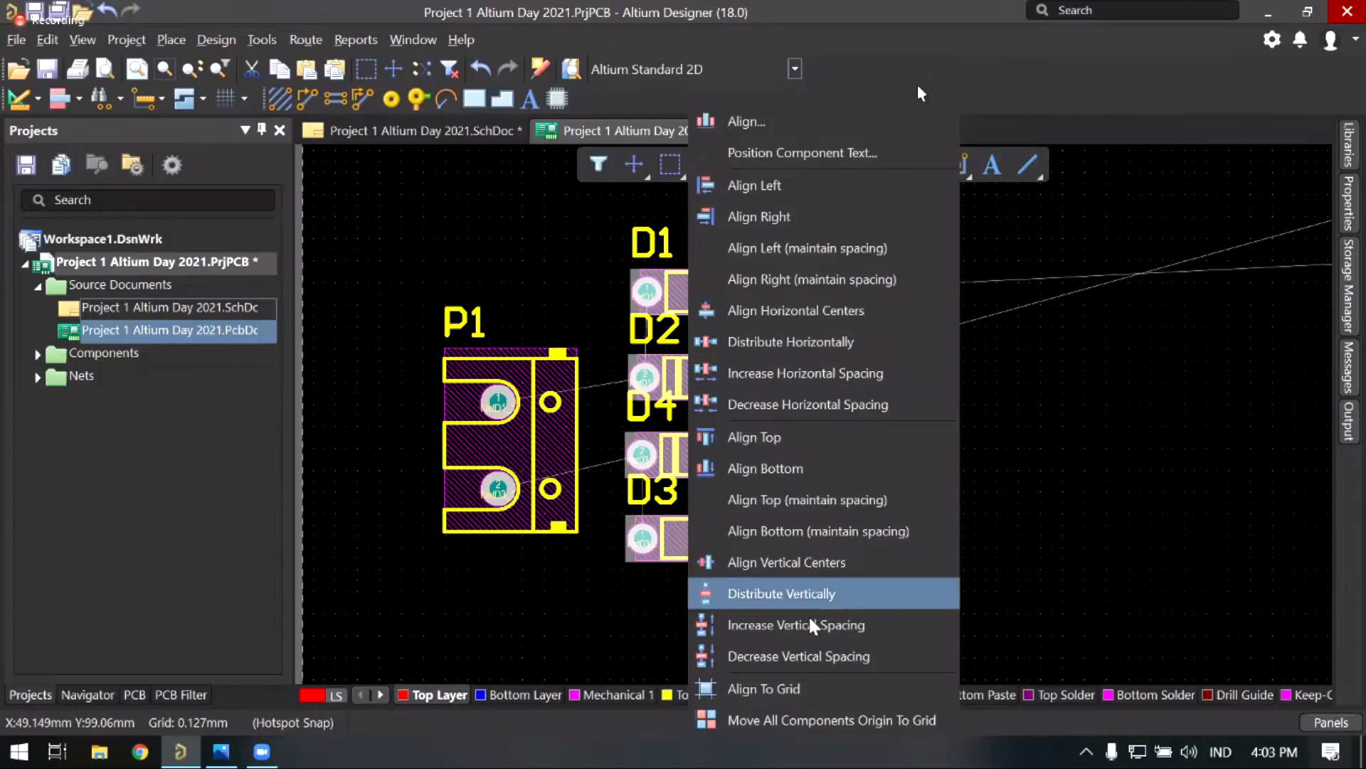
# Step: Distribute diodes D1–D4 evenly in the vertical direction
pyautogui.click(799, 592)
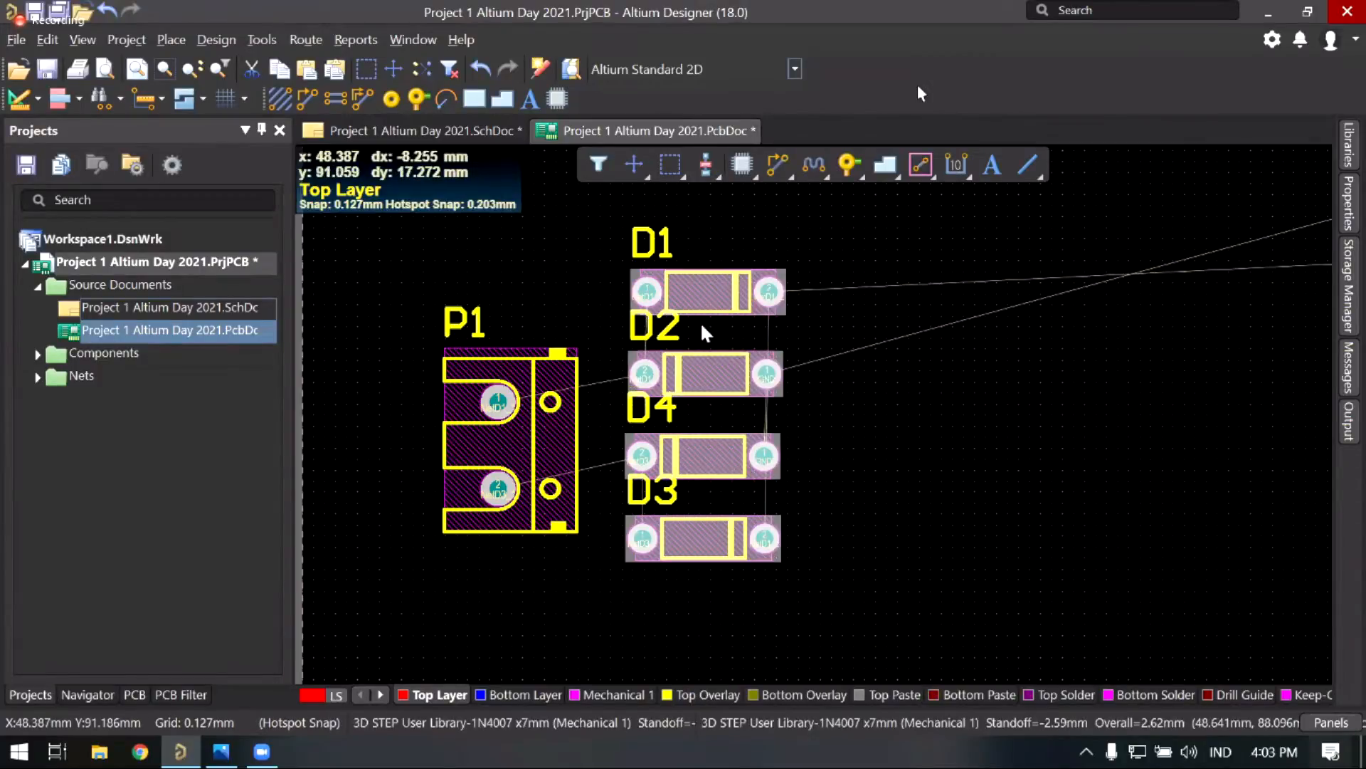
pyautogui.moveTo(713, 365); pyautogui.dragTo(659, 365, button='right')
pyautogui.keyDown('ctrl'); pyautogui.scroll(2, 658, 364); pyautogui.keyUp('ctrl')
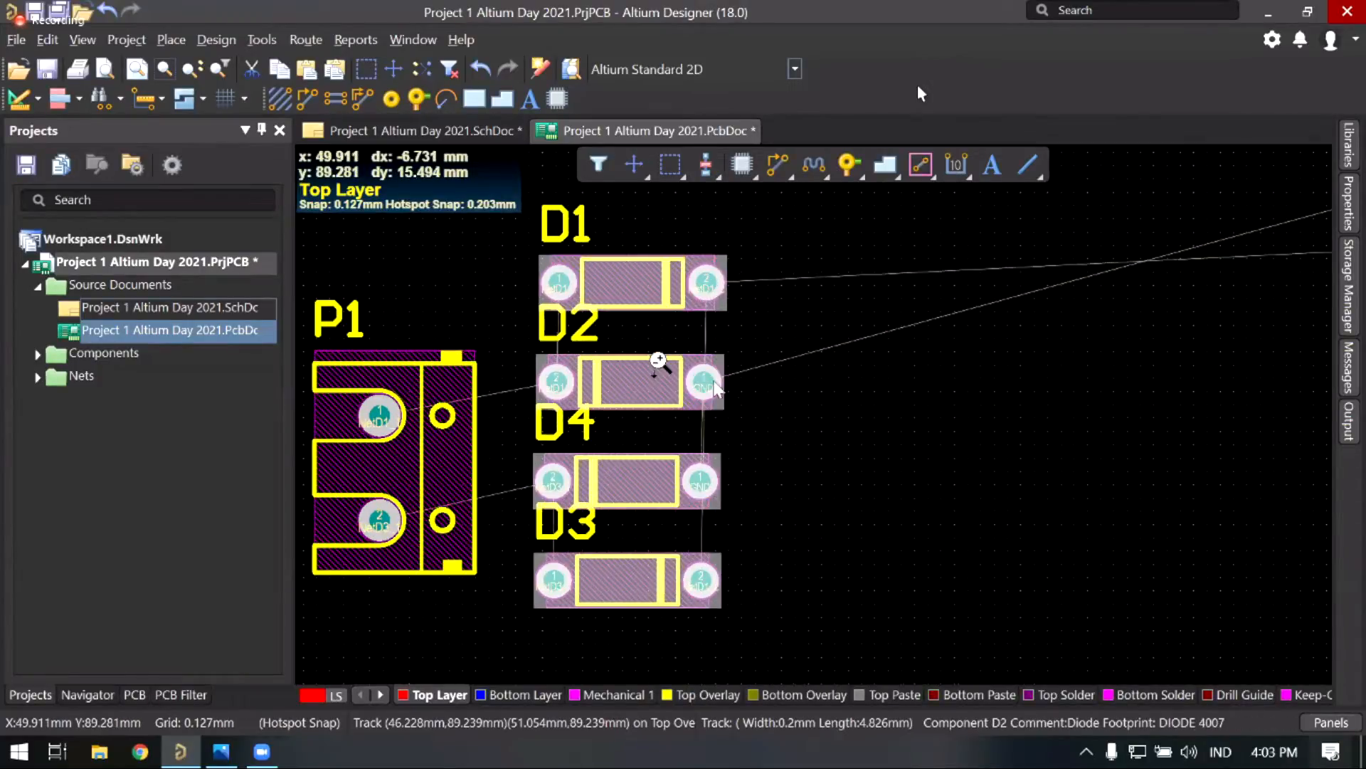
pyautogui.keyDown('ctrl'); pyautogui.scroll(1, 656, 358); pyautogui.keyUp('ctrl')
pyautogui.moveTo(640, 308); pyautogui.dragTo(758, 289, button='right')
pyautogui.keyDown('shift'); pyautogui.hscroll(2, 761, 306); pyautogui.keyUp('shift')
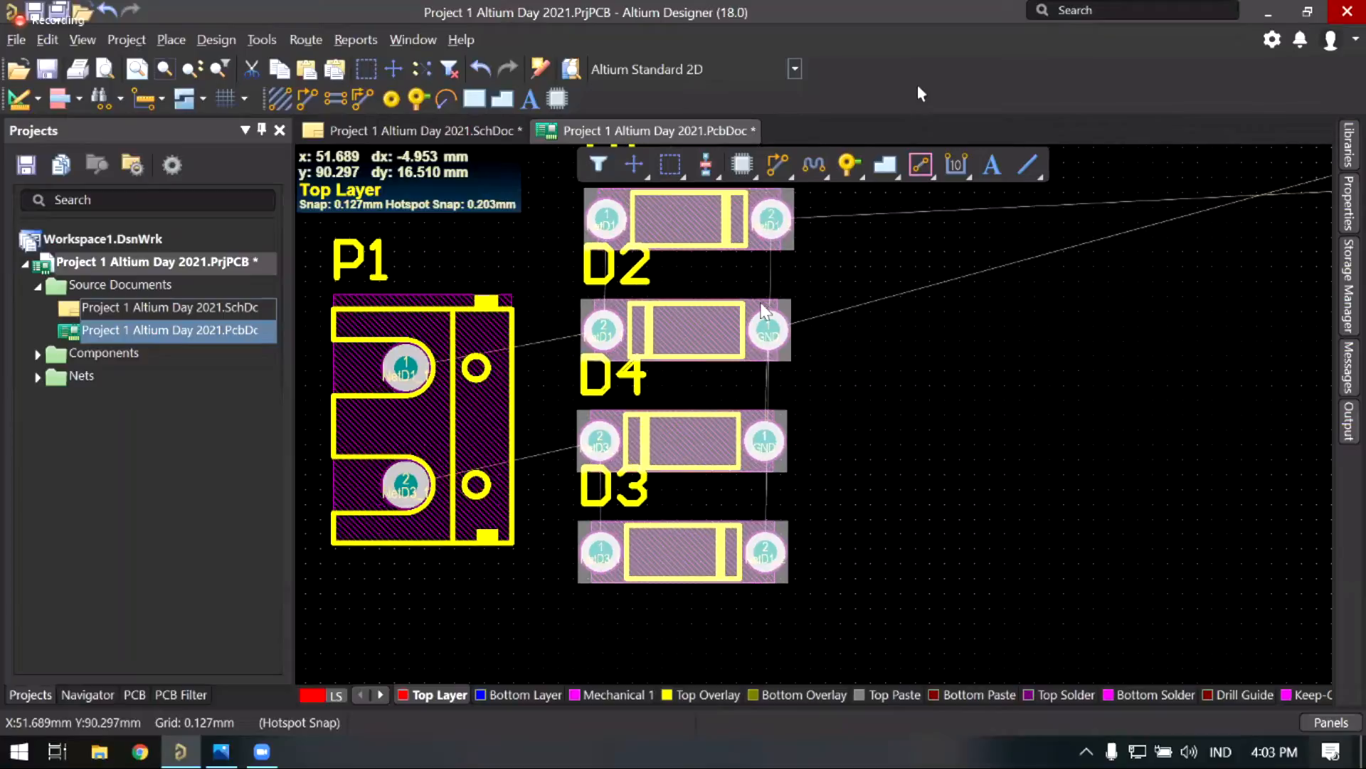
pyautogui.scroll(2, 786, 335)
pyautogui.keyDown('ctrl'); pyautogui.scroll(3, 795, 347); pyautogui.keyUp('ctrl')
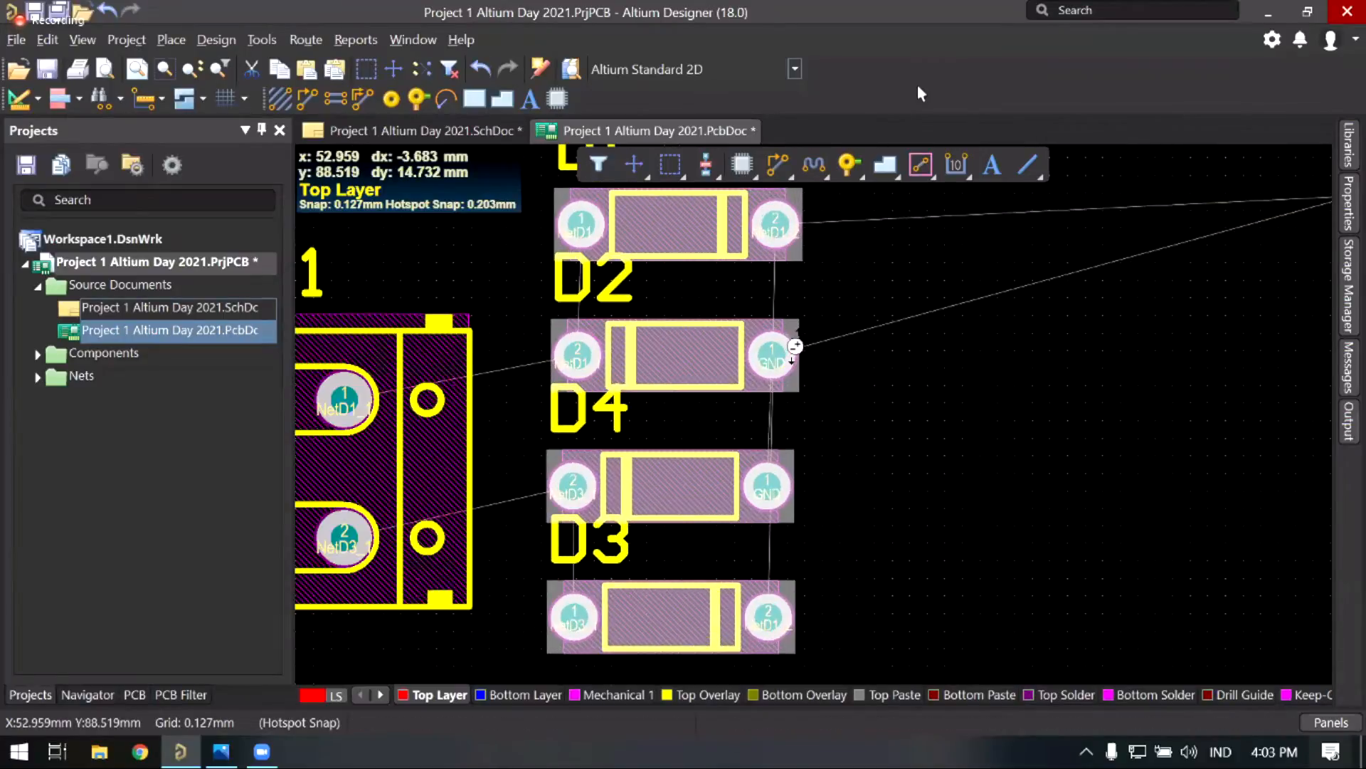
# Step: Align the four diodes into one straight vertical column and deselect them
pyautogui.click(706, 165)
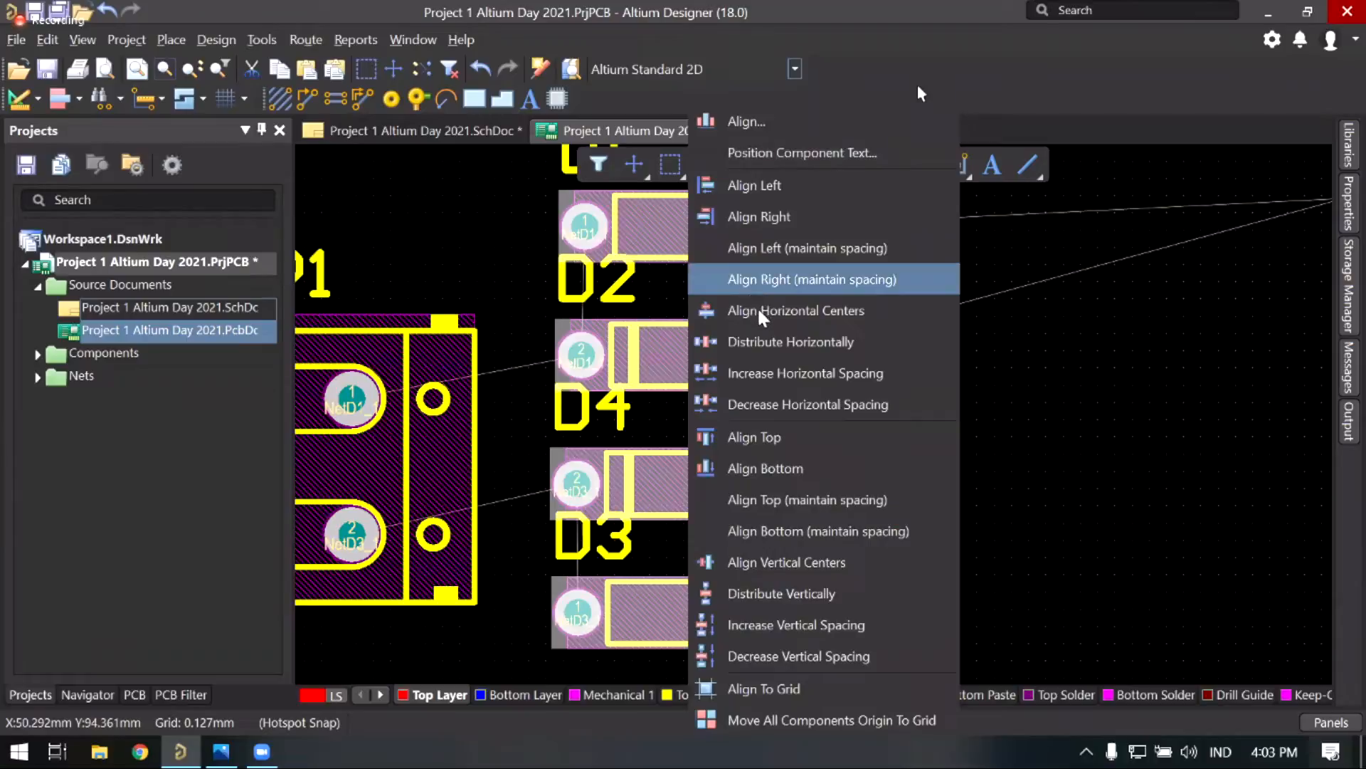
pyautogui.click(770, 186)
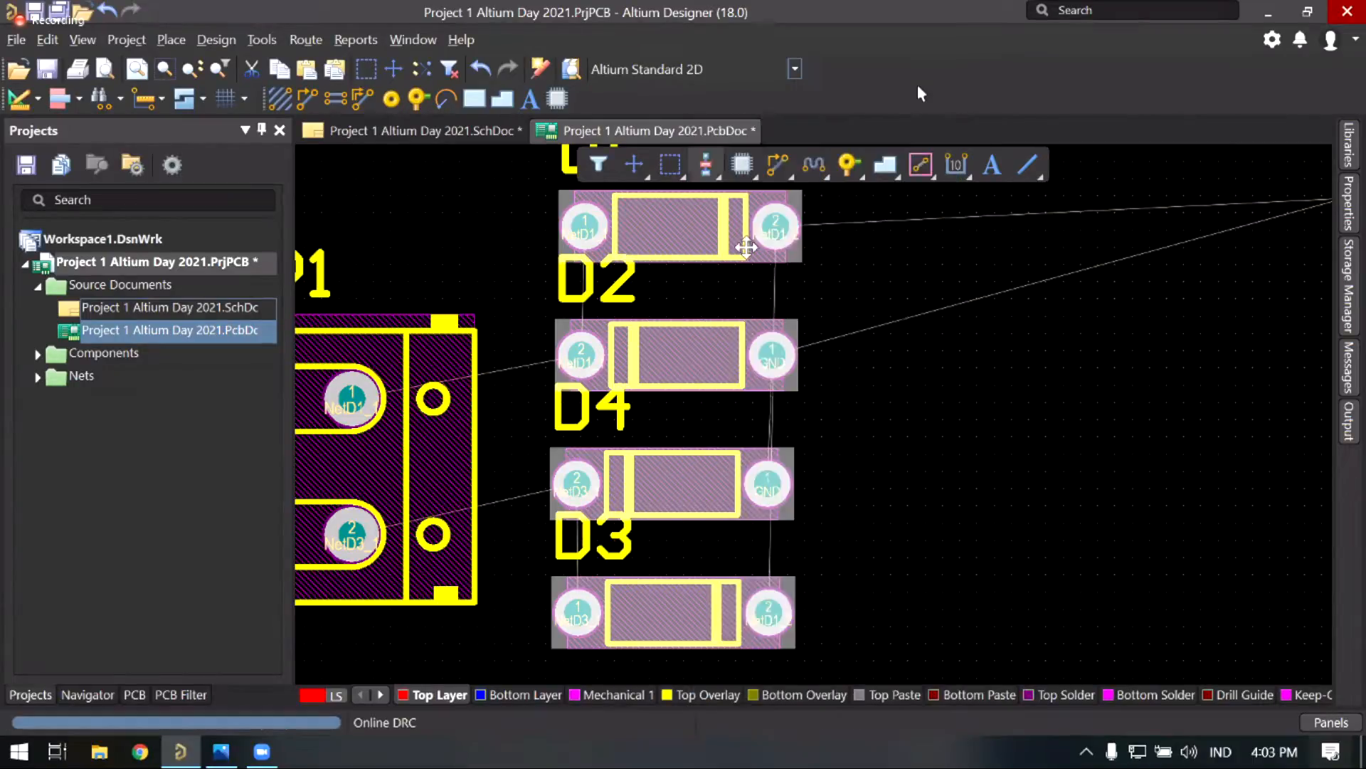
pyautogui.moveTo(529, 379); pyautogui.dragTo(605, 363, button='right')
pyautogui.click(605, 363)
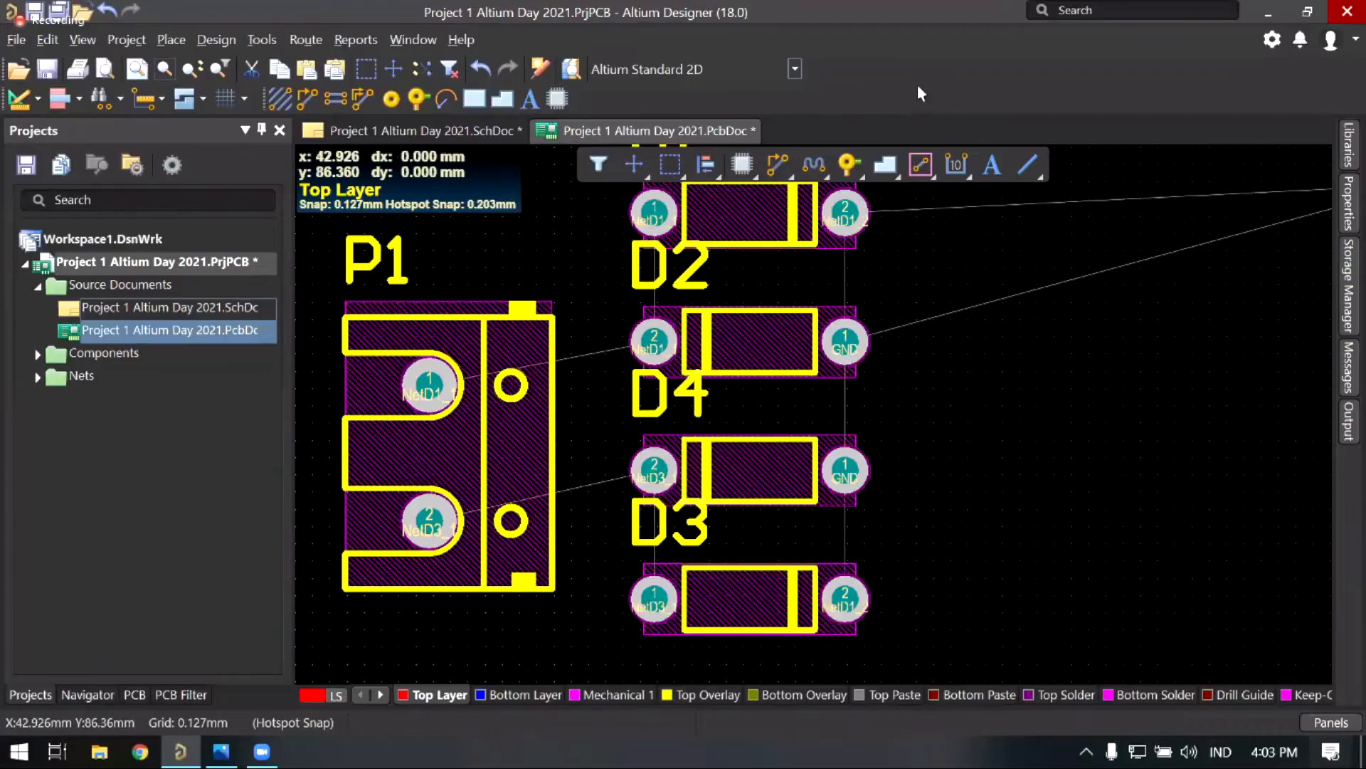
# Step: Move connector P1 slightly upward beside the diode column and zoom out over the board
pyautogui.moveTo(601, 345); pyautogui.dragTo(635, 235, button='middle')
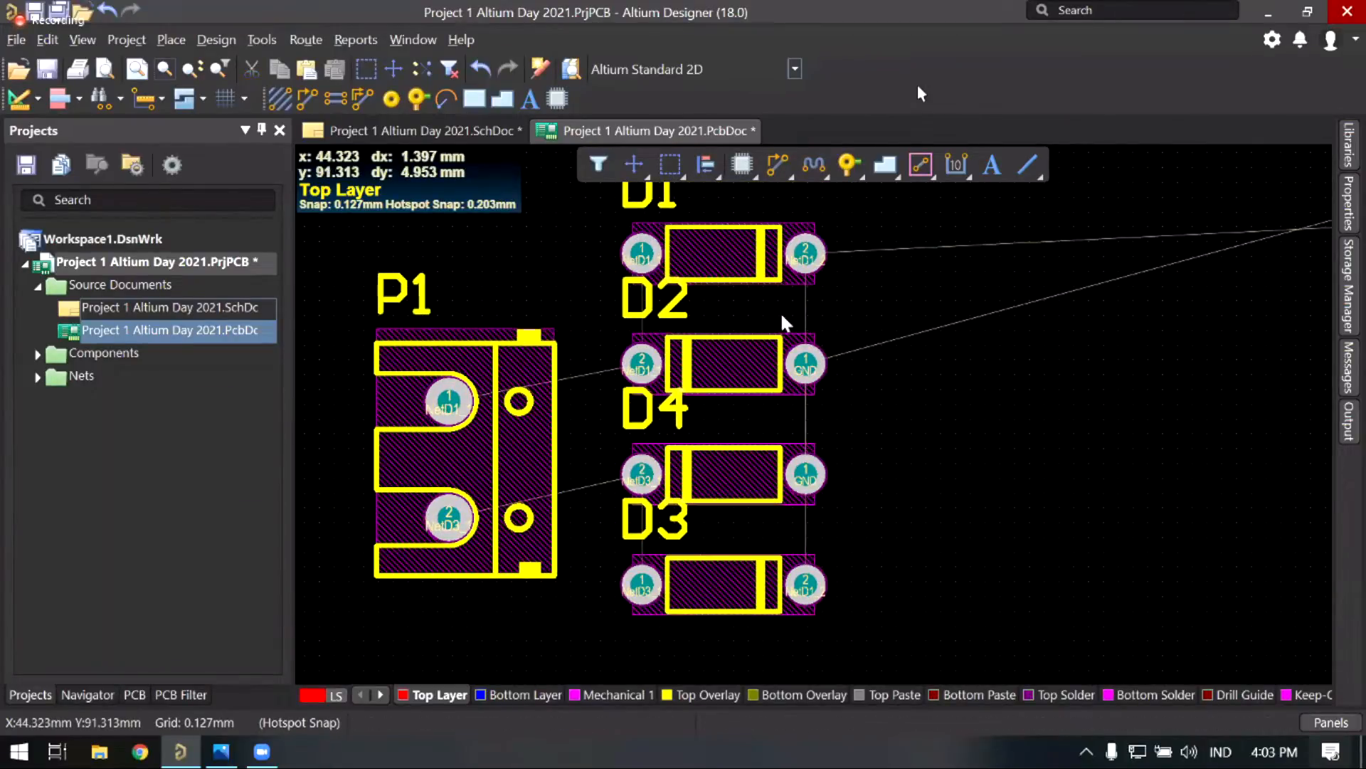
pyautogui.moveTo(798, 292); pyautogui.dragTo(772, 283, button='right')
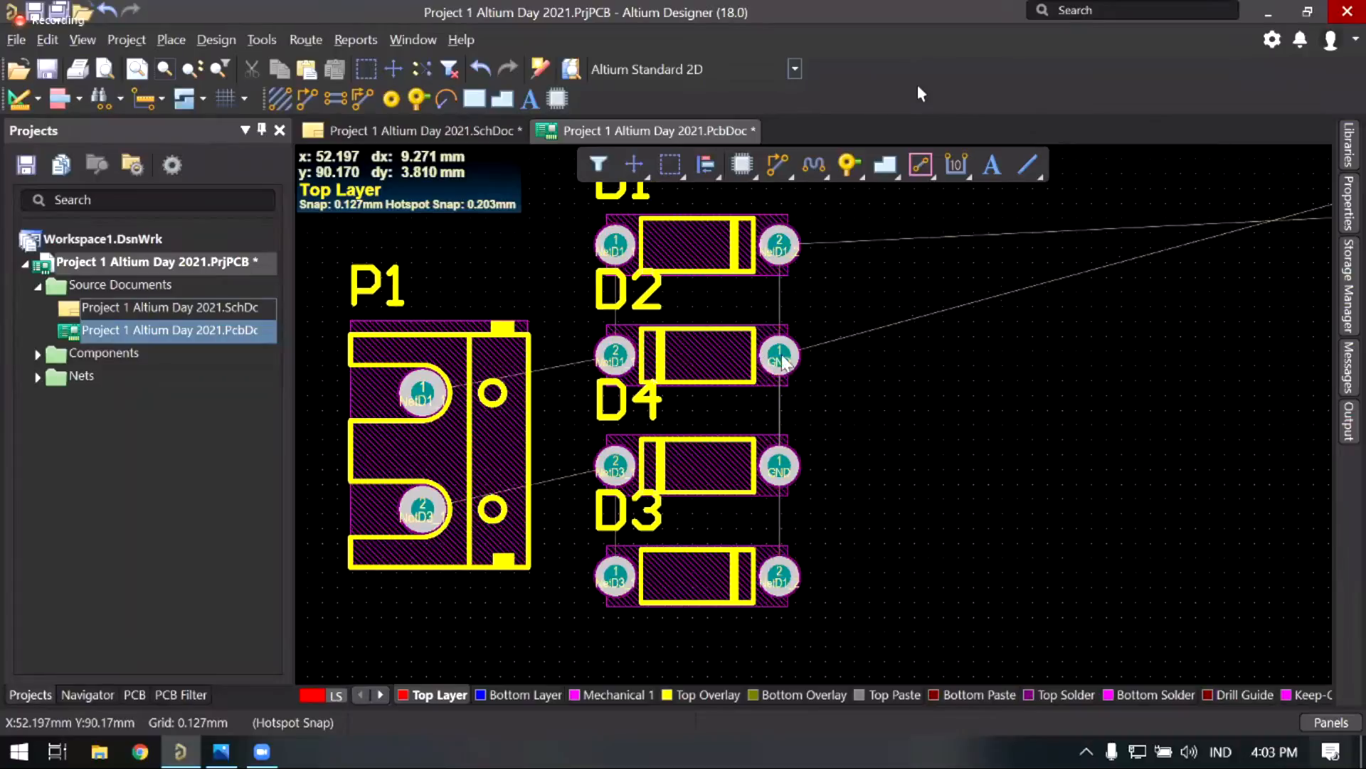
pyautogui.moveTo(767, 360); pyautogui.dragTo(773, 316, button='middle')
pyautogui.moveTo(776, 350); pyautogui.dragTo(764, 422, button='right')
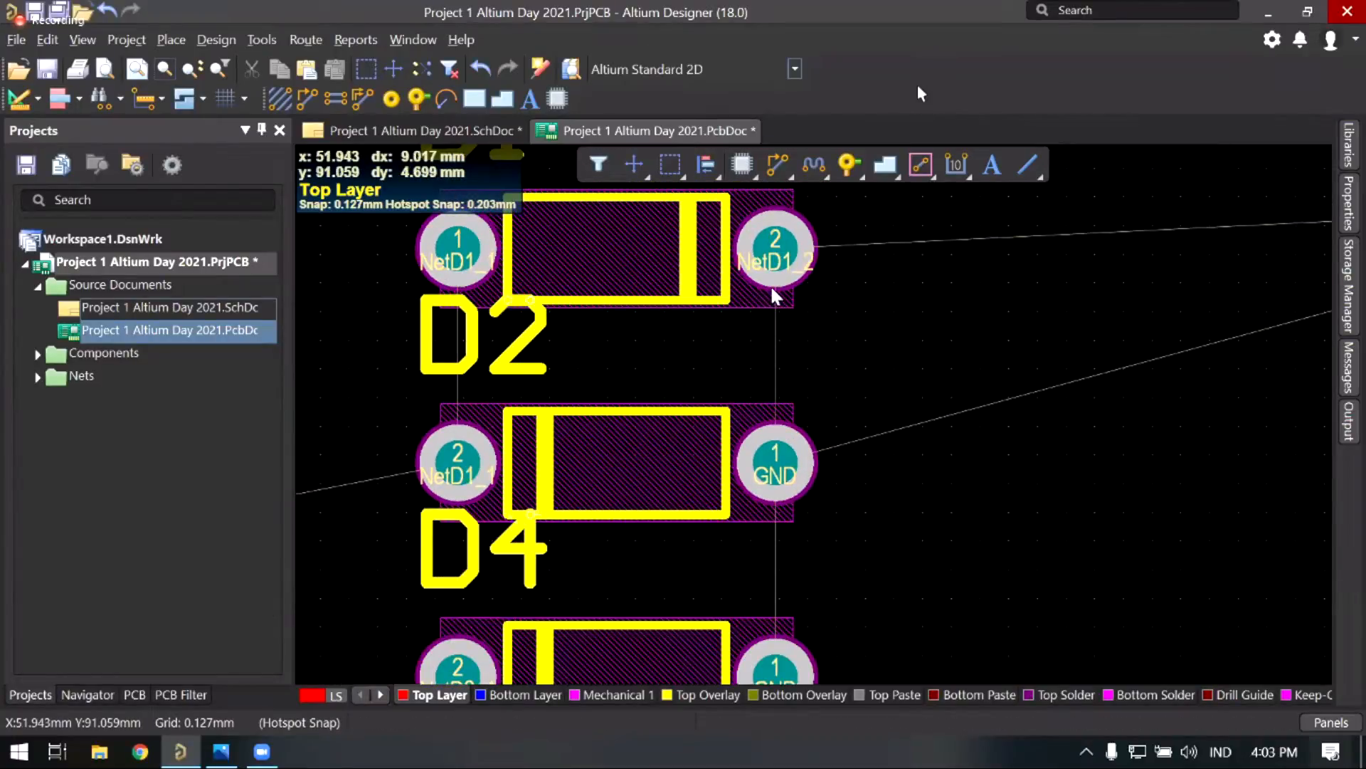
pyautogui.keyDown('ctrl'); pyautogui.scroll(1, 778, 301); pyautogui.keyUp('ctrl')
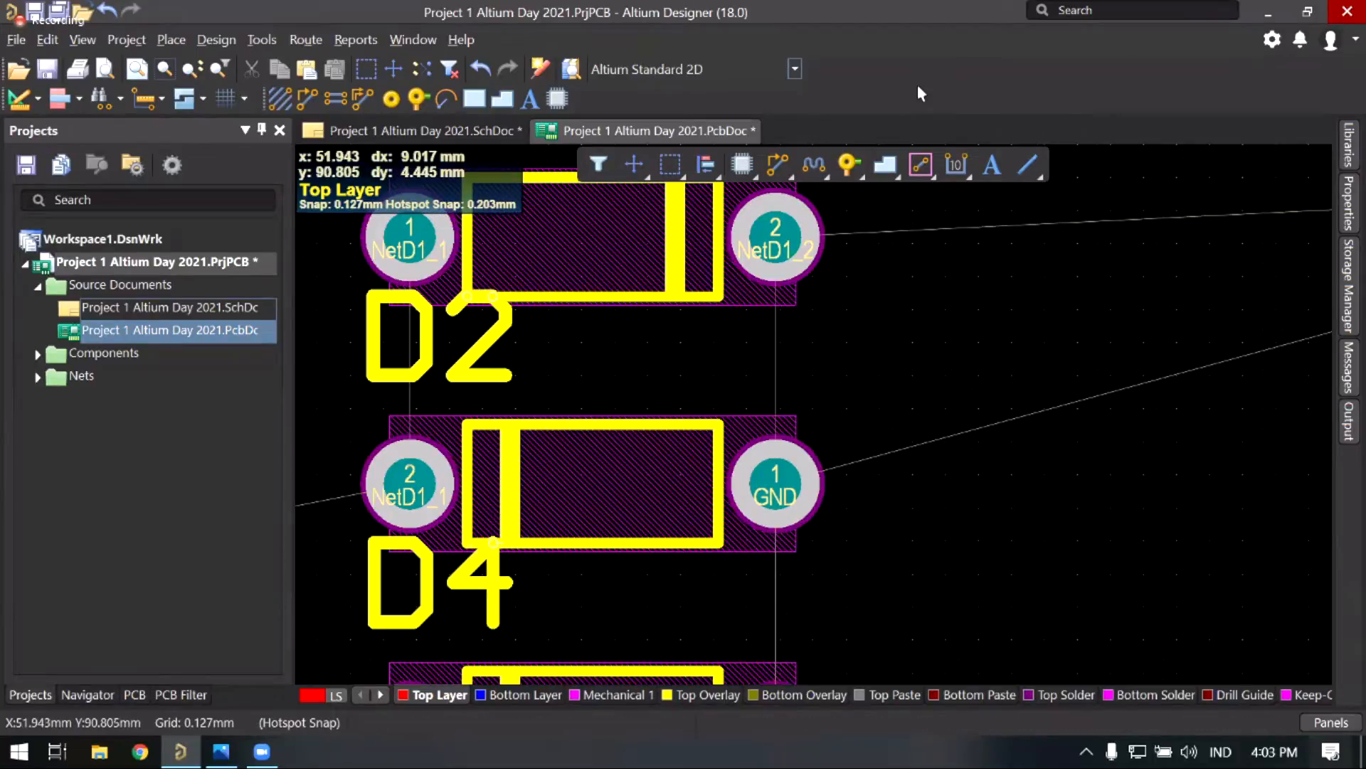
pyautogui.moveTo(780, 371); pyautogui.dragTo(759, 292, button='right')
pyautogui.moveTo(743, 292); pyautogui.dragTo(761, 512, button='middle')
pyautogui.moveTo(759, 523); pyautogui.dragTo(895, 484, button='right')
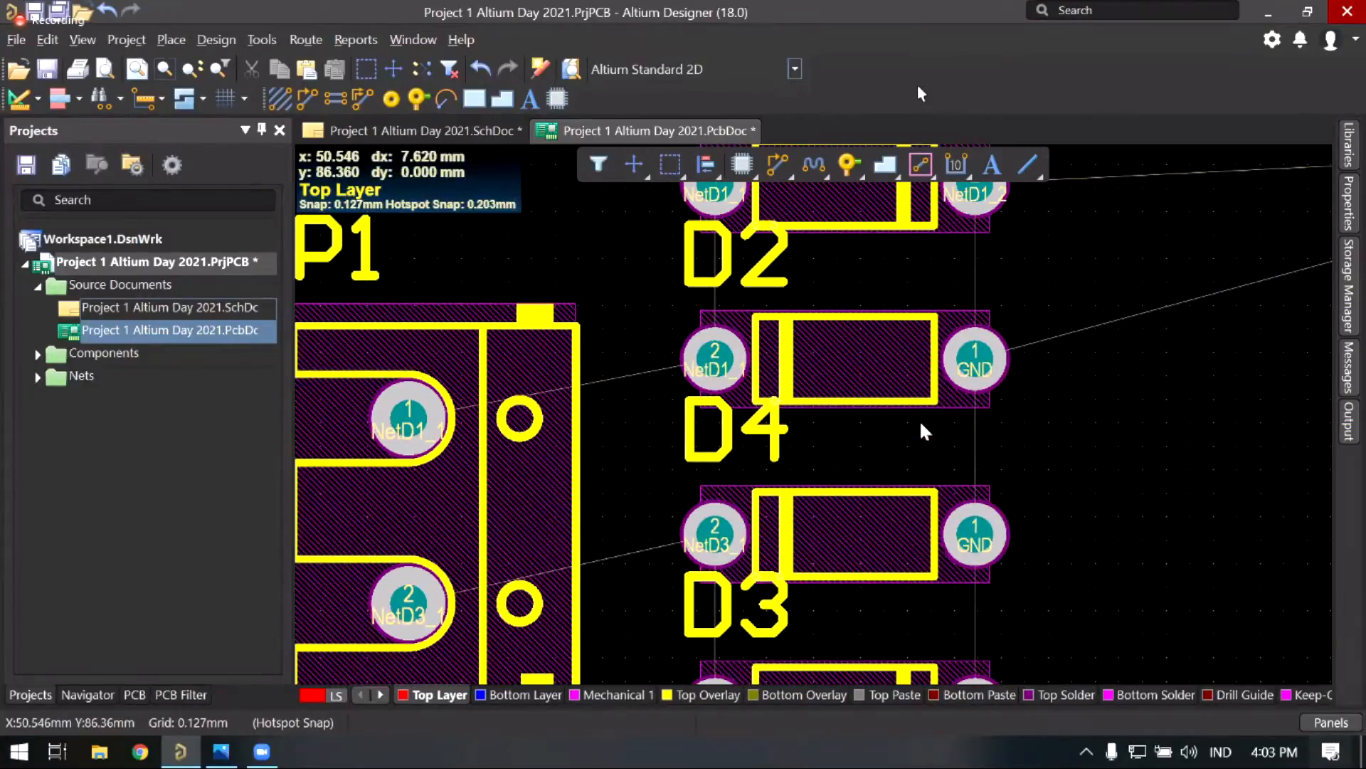
pyautogui.moveTo(848, 438)
pyautogui.mouseDown(button='right')
pyautogui.moveTo(861, 412)
pyautogui.moveTo(845, 453)
pyautogui.mouseUp(button='right')
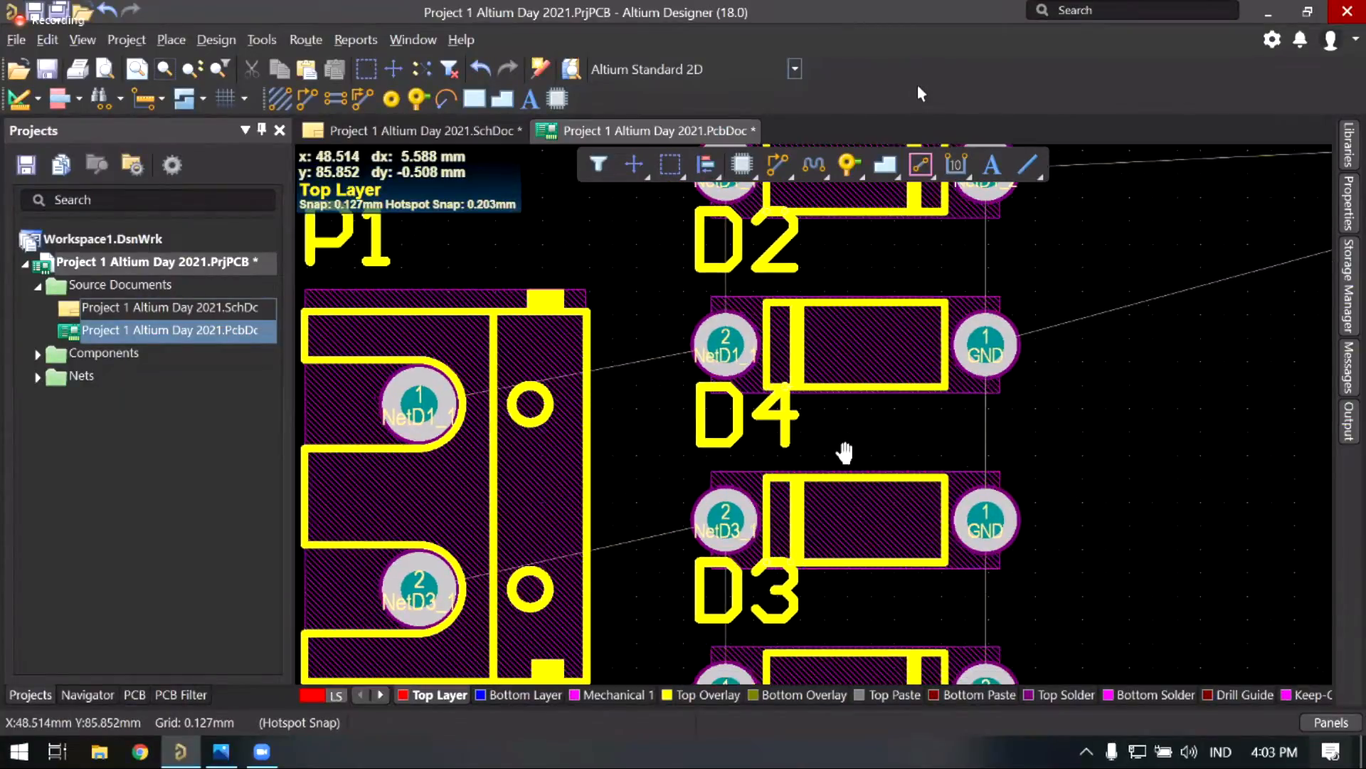
pyautogui.moveTo(696, 436); pyautogui.dragTo(697, 429, button='right')
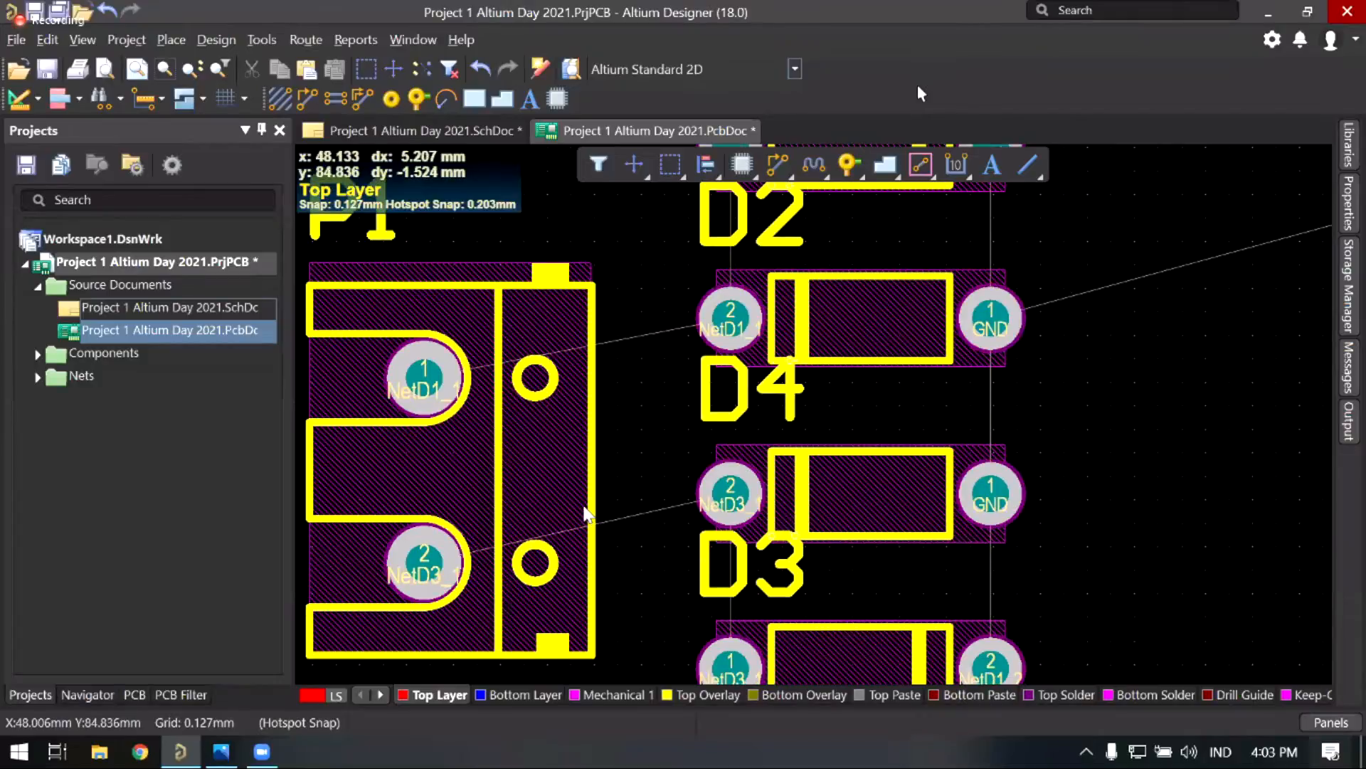
pyautogui.keyDown('ctrl'); pyautogui.scroll(-1, 555, 491); pyautogui.keyUp('ctrl')
pyautogui.moveTo(554, 492); pyautogui.dragTo(525, 483)
pyautogui.moveTo(781, 454); pyautogui.dragTo(649, 498, button='right')
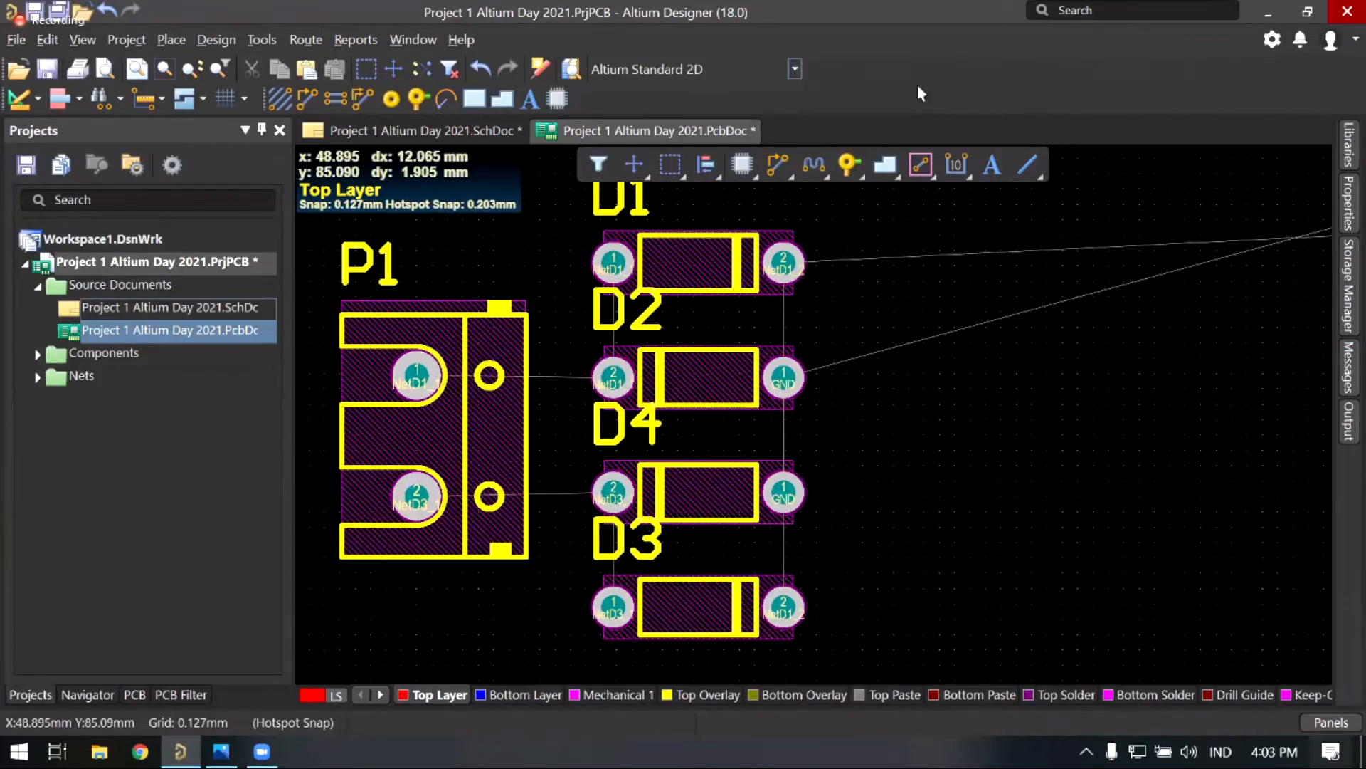
pyautogui.keyDown('ctrl'); pyautogui.scroll(-3, 681, 403); pyautogui.keyUp('ctrl')
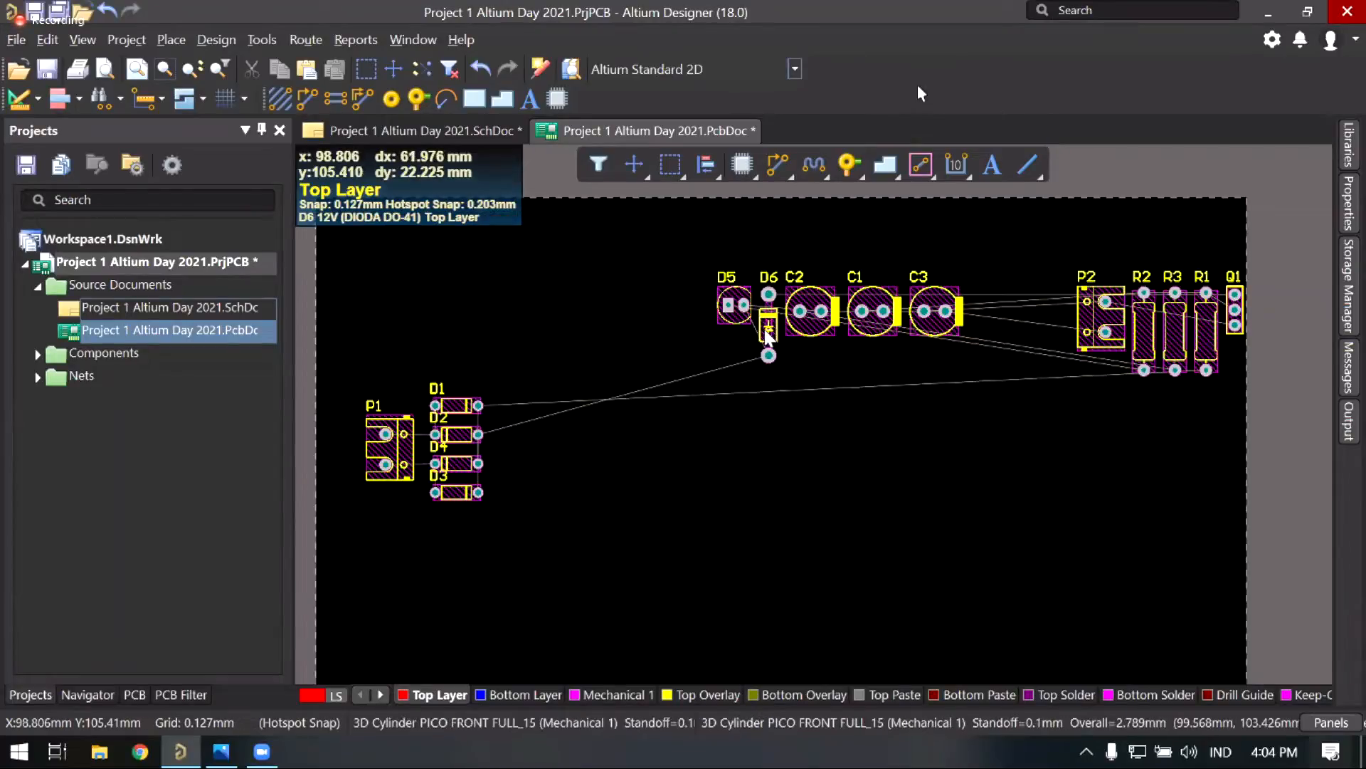
# Step: Check the connections on the schematic sheet and return to the PCB layout
pyautogui.moveTo(838, 347); pyautogui.dragTo(834, 375, button='right')
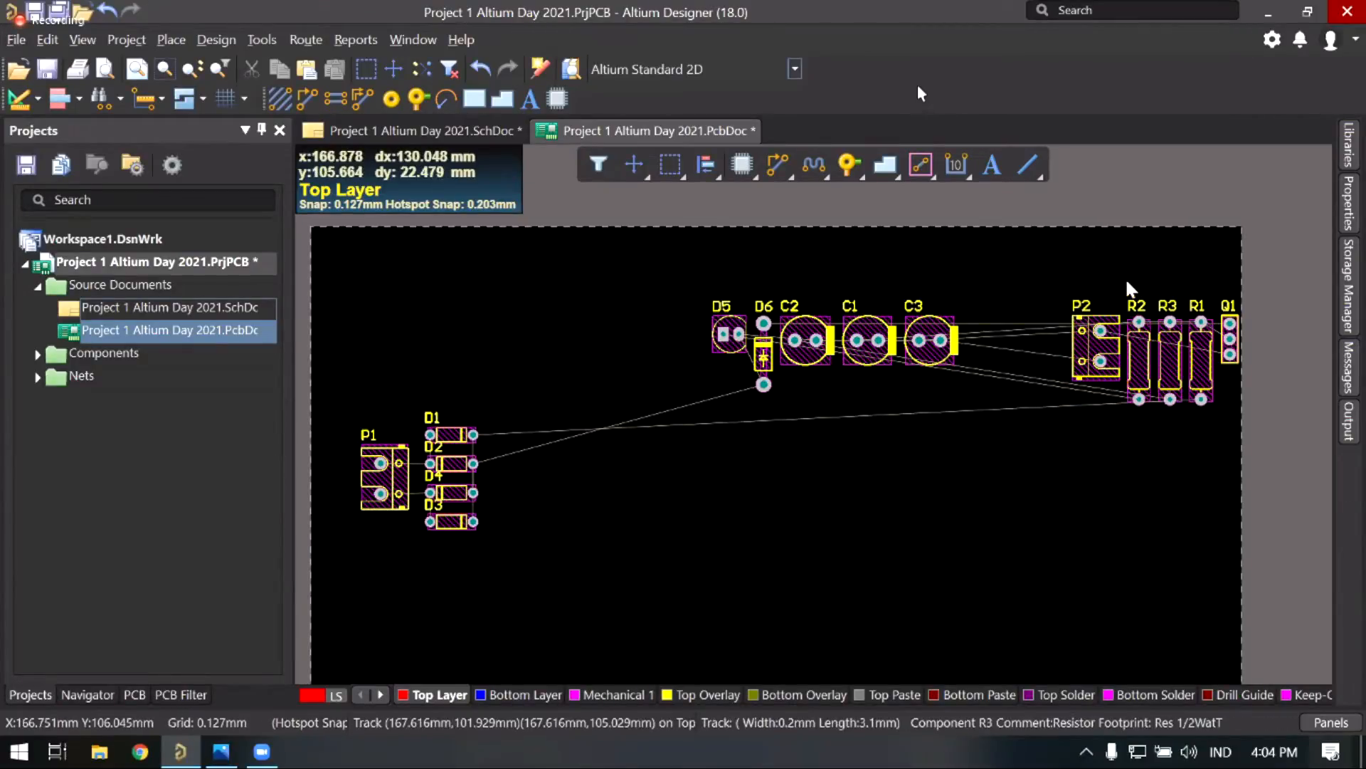
pyautogui.click(462, 130)
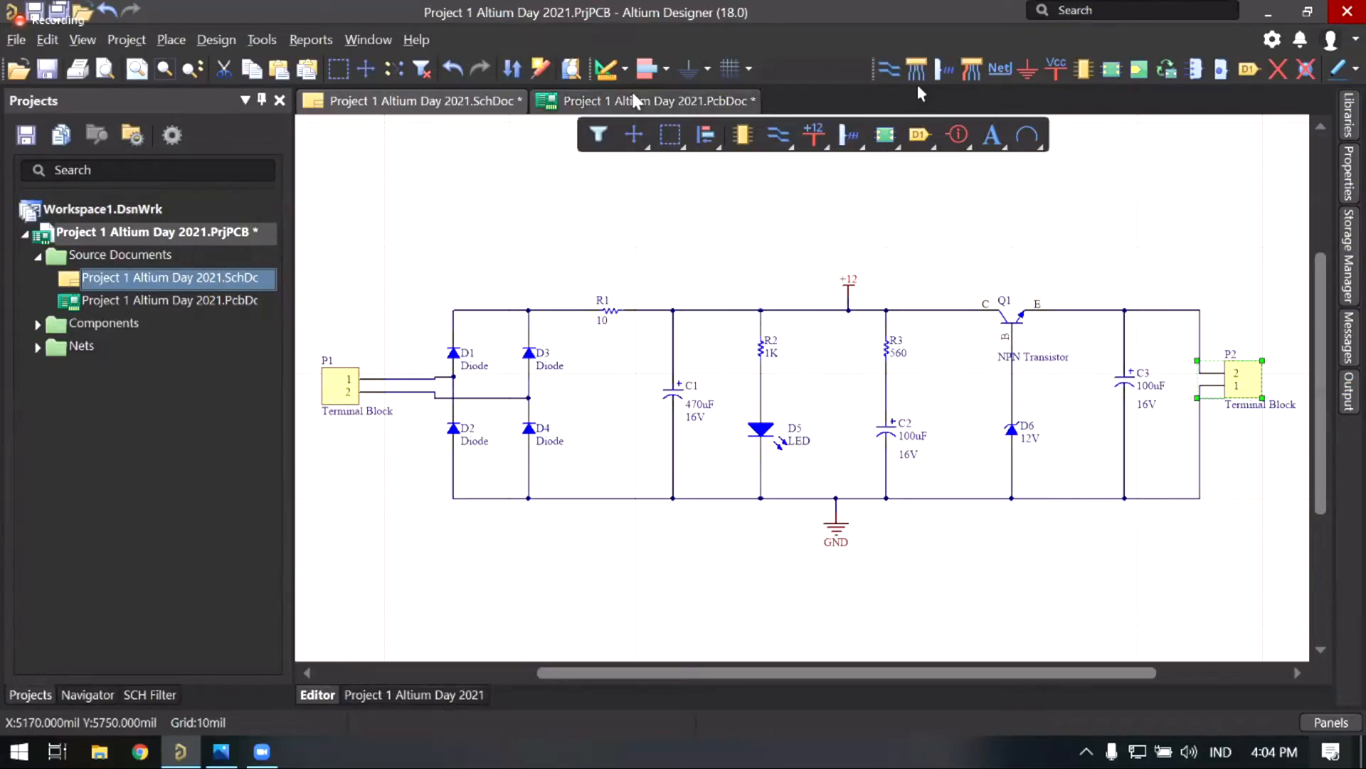
pyautogui.click(644, 108)
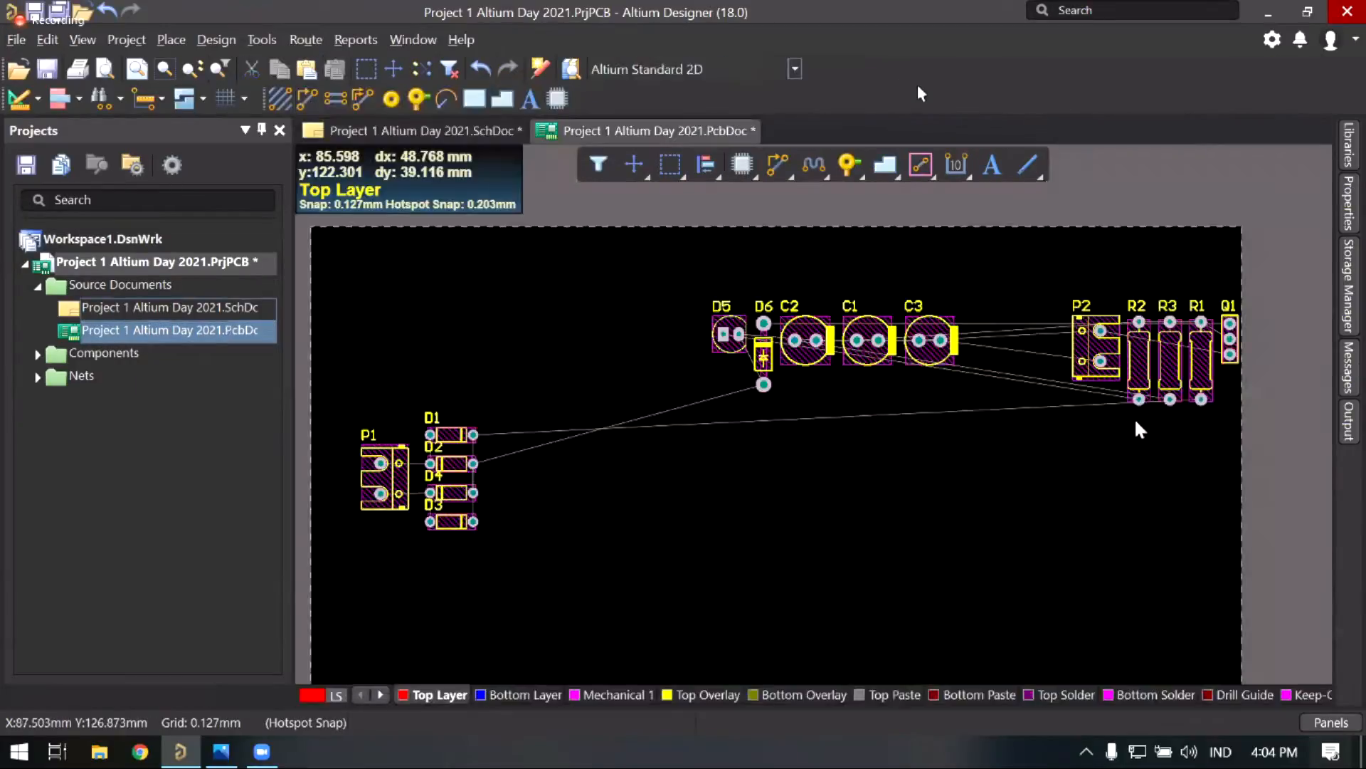
# Step: Move resistor R1 beside diodes D1–D4 and bring up the schematic for reference
pyautogui.moveTo(1177, 388); pyautogui.dragTo(534, 484)
pyautogui.moveTo(535, 481); pyautogui.dragTo(534, 483)
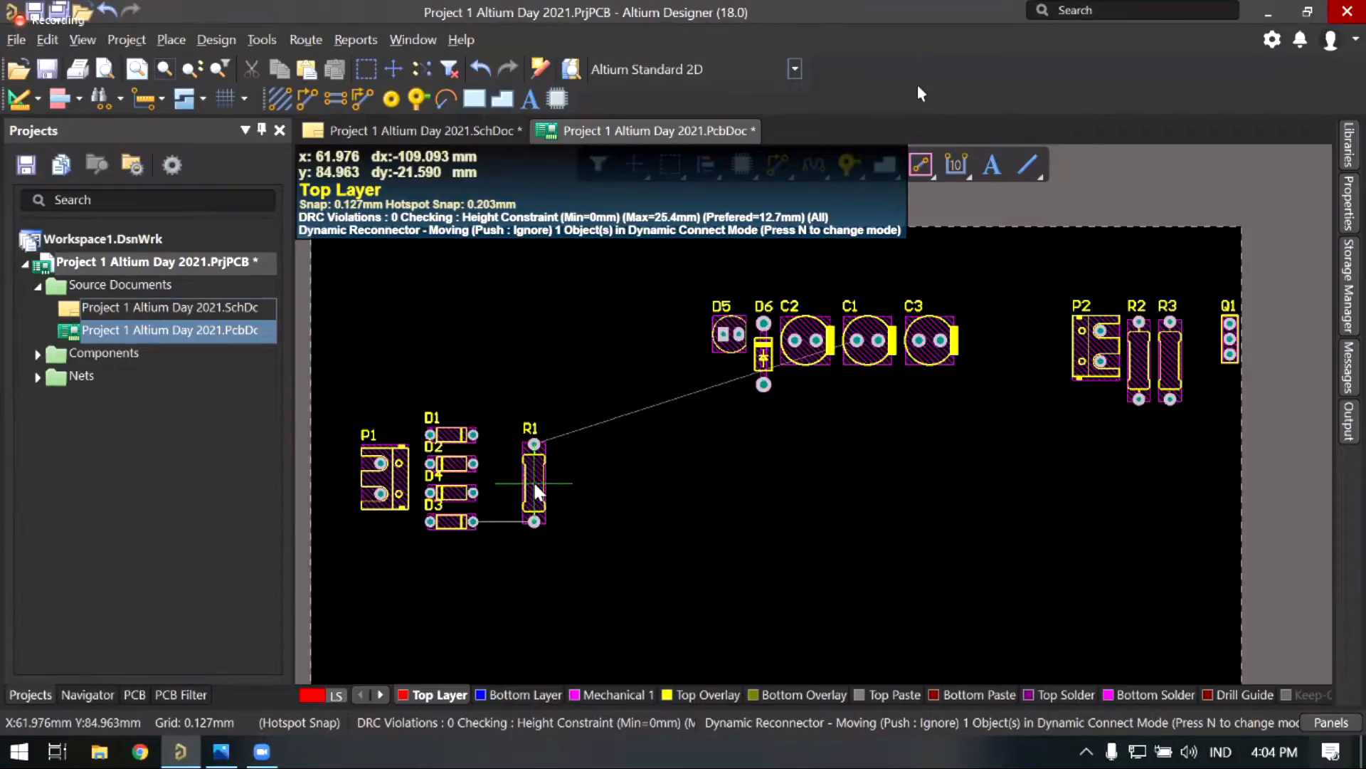
pyautogui.click(484, 135)
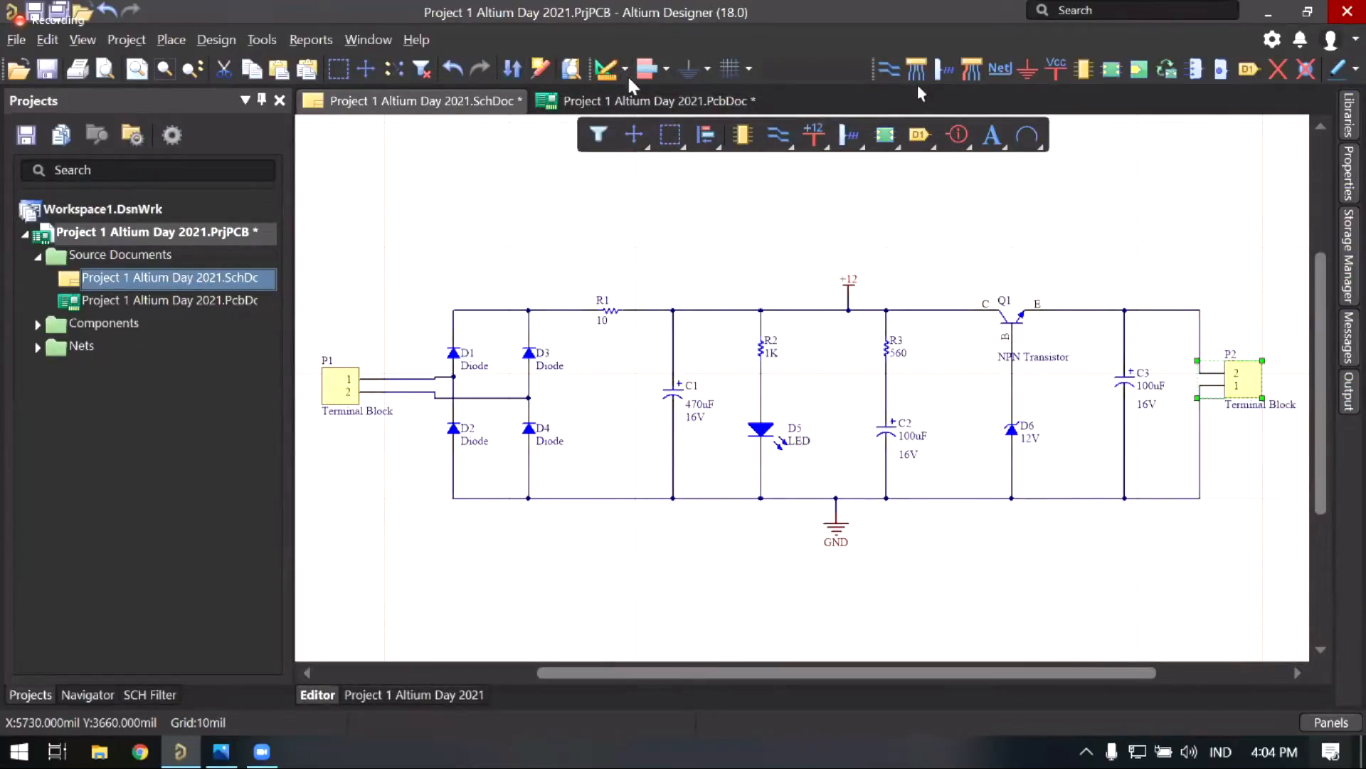
# Step: Move C1 left toward the bridge diodes and carry resistors R2 and R3 beside R1
pyautogui.click(612, 101)
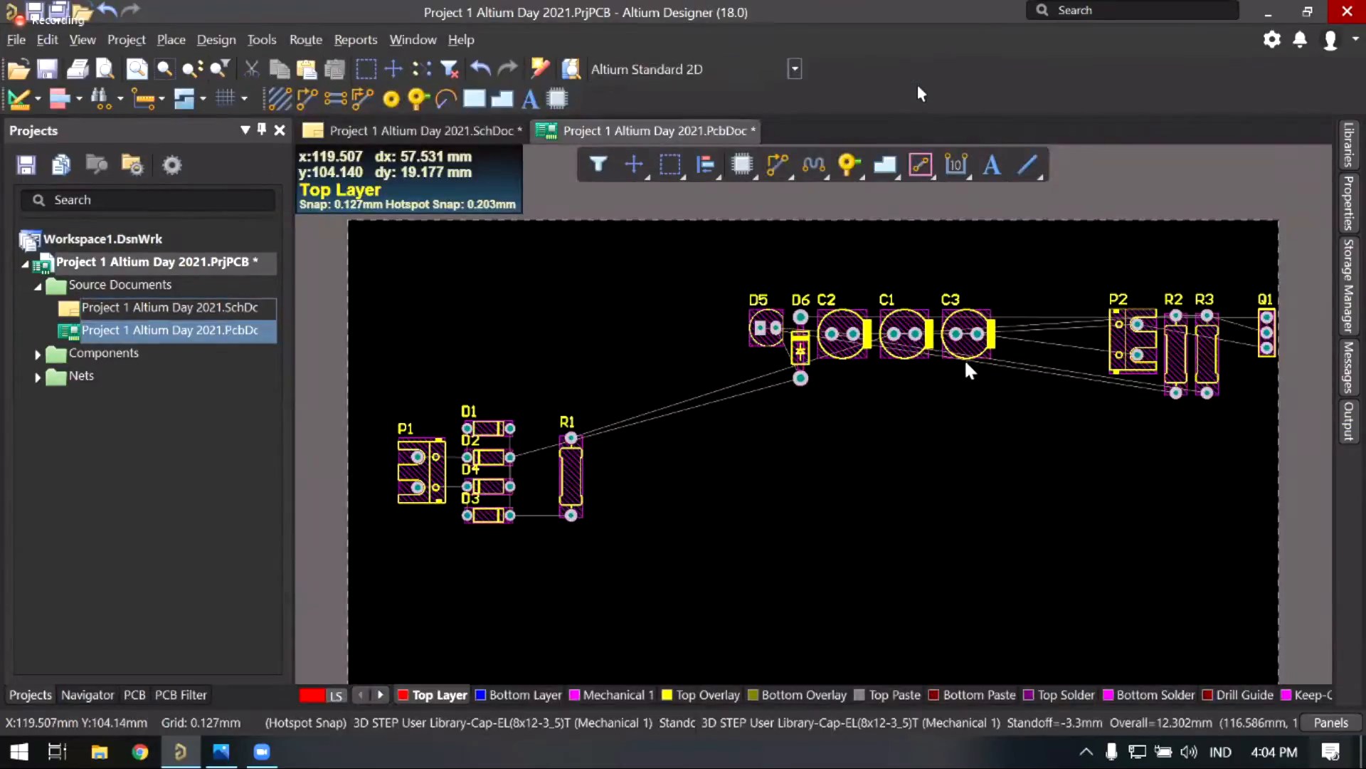
pyautogui.moveTo(931, 330); pyautogui.dragTo(620, 358)
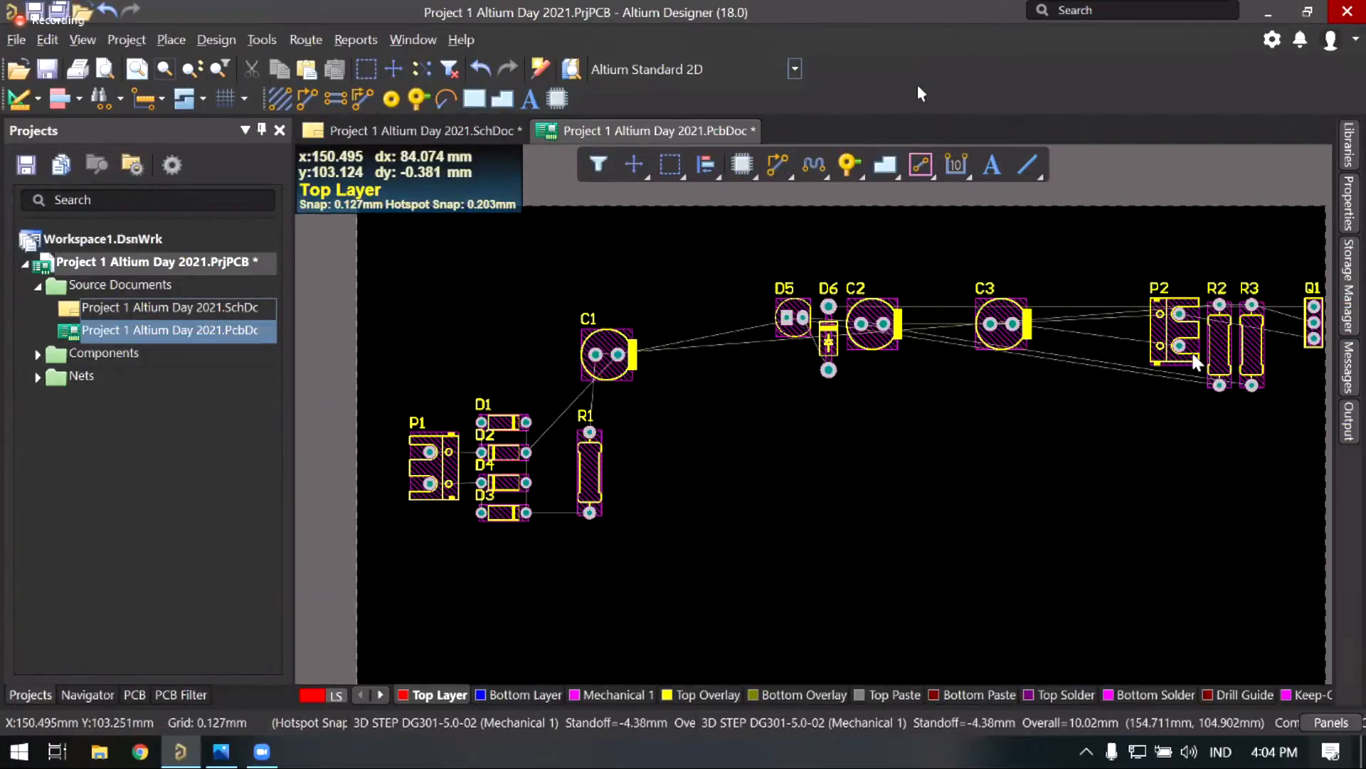
pyautogui.moveTo(1207, 249); pyautogui.dragTo(1296, 436)
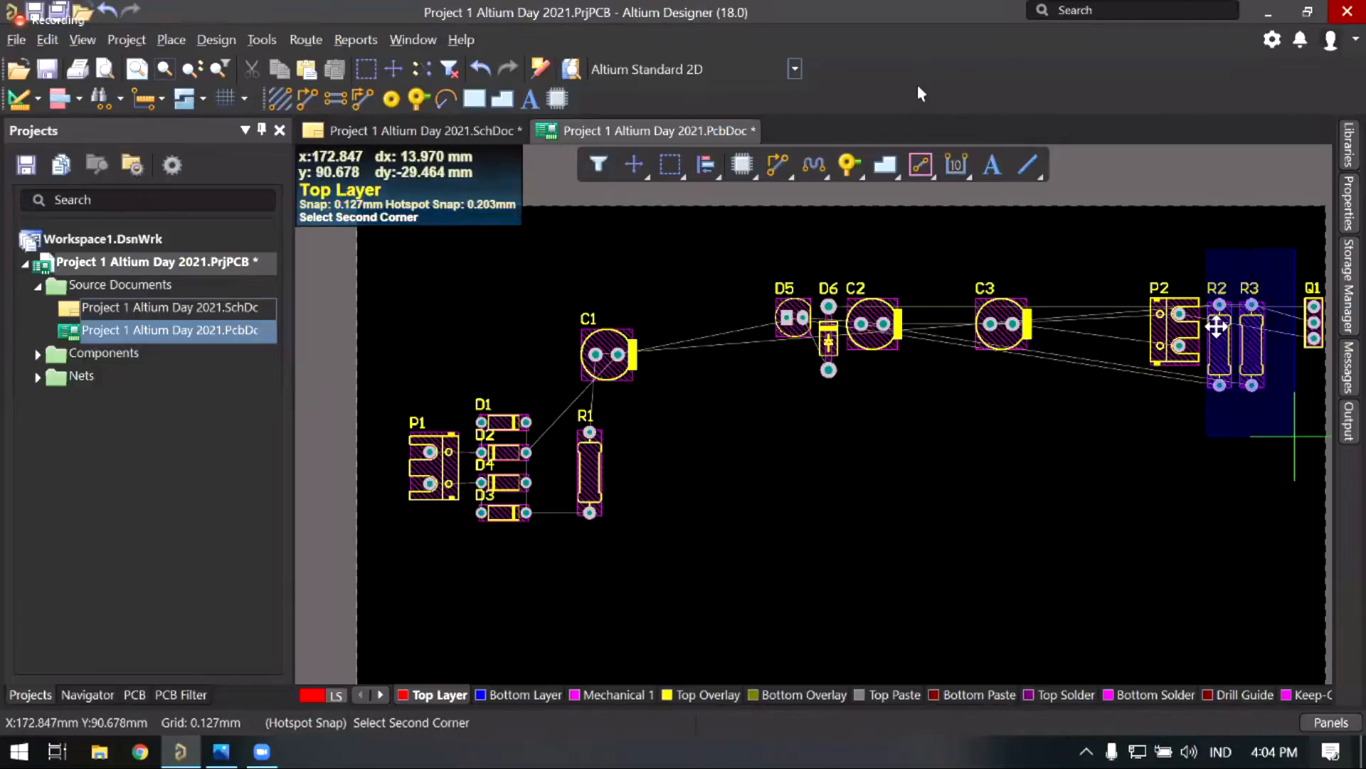
pyautogui.click(1296, 435)
pyautogui.moveTo(1213, 324); pyautogui.dragTo(628, 456)
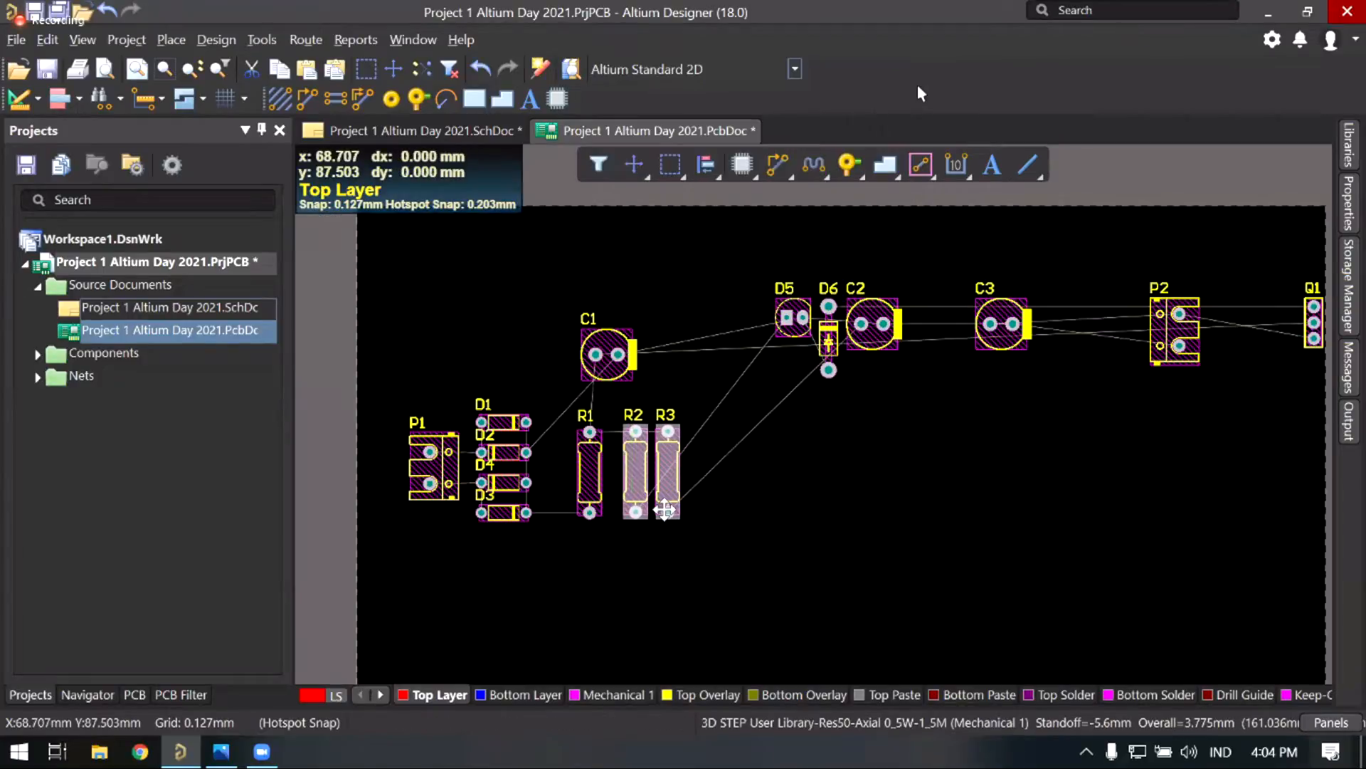
# Step: Reorder the resistors so R3 sits against R1 with R2 to its right
pyautogui.hscroll(-1, 720, 456)
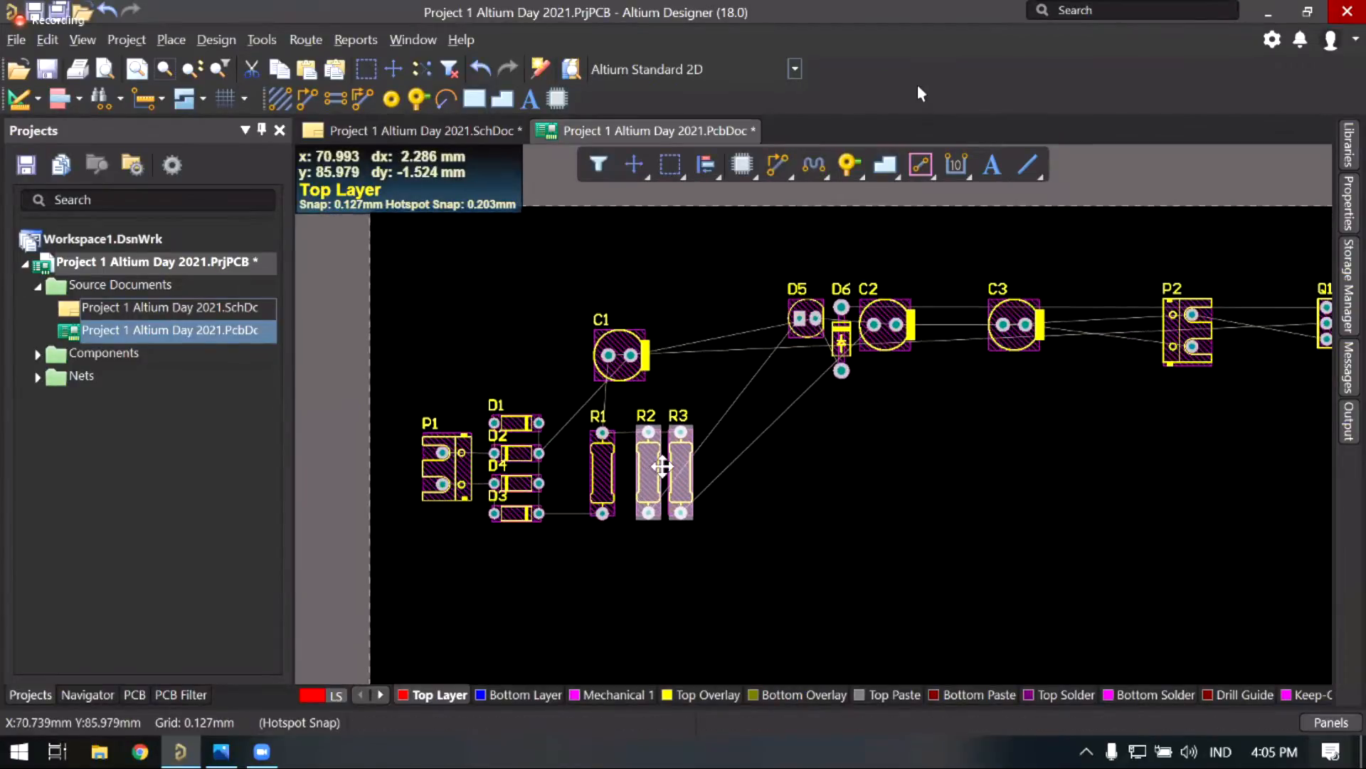
pyautogui.scroll(3, 675, 477)
pyautogui.scroll(-3, 644, 480)
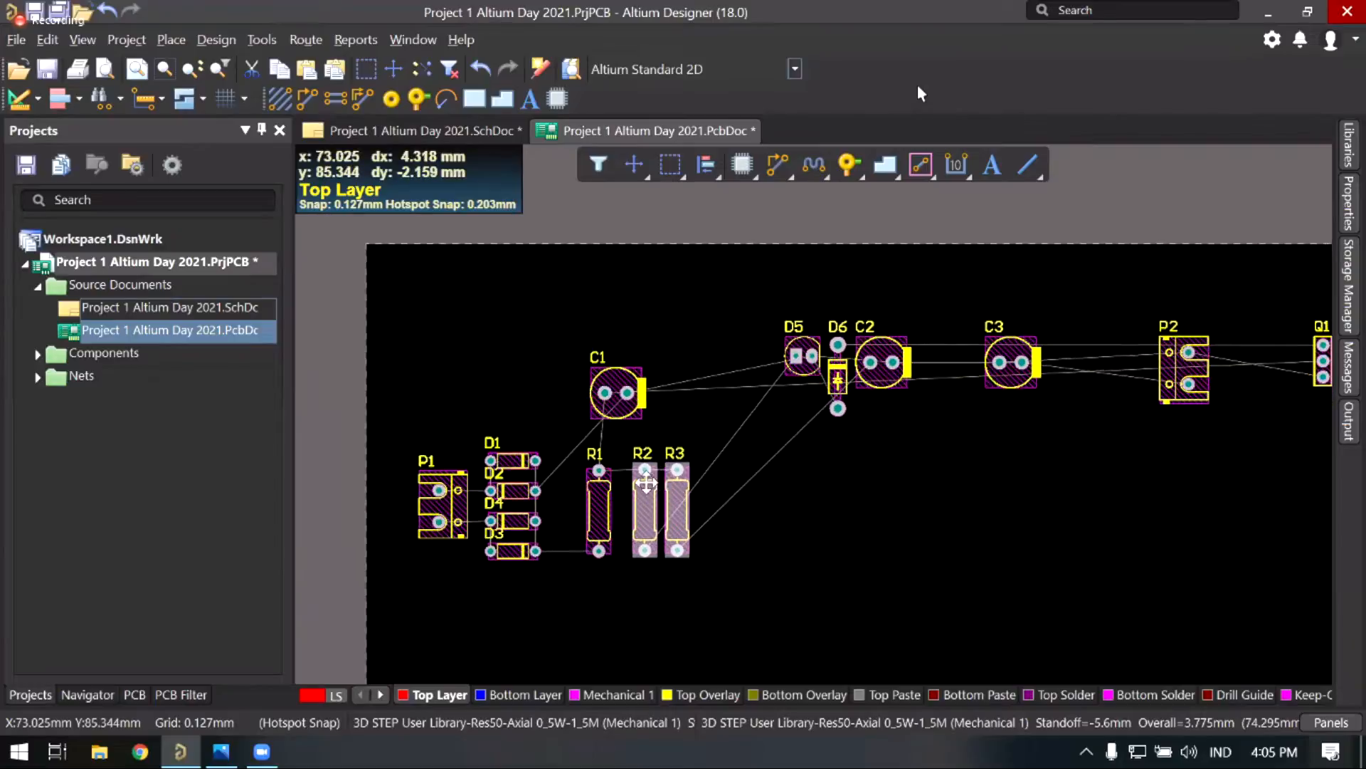
pyautogui.hscroll(1, 621, 482)
pyautogui.keyDown('ctrl'); pyautogui.scroll(3, 621, 482); pyautogui.keyUp('ctrl')
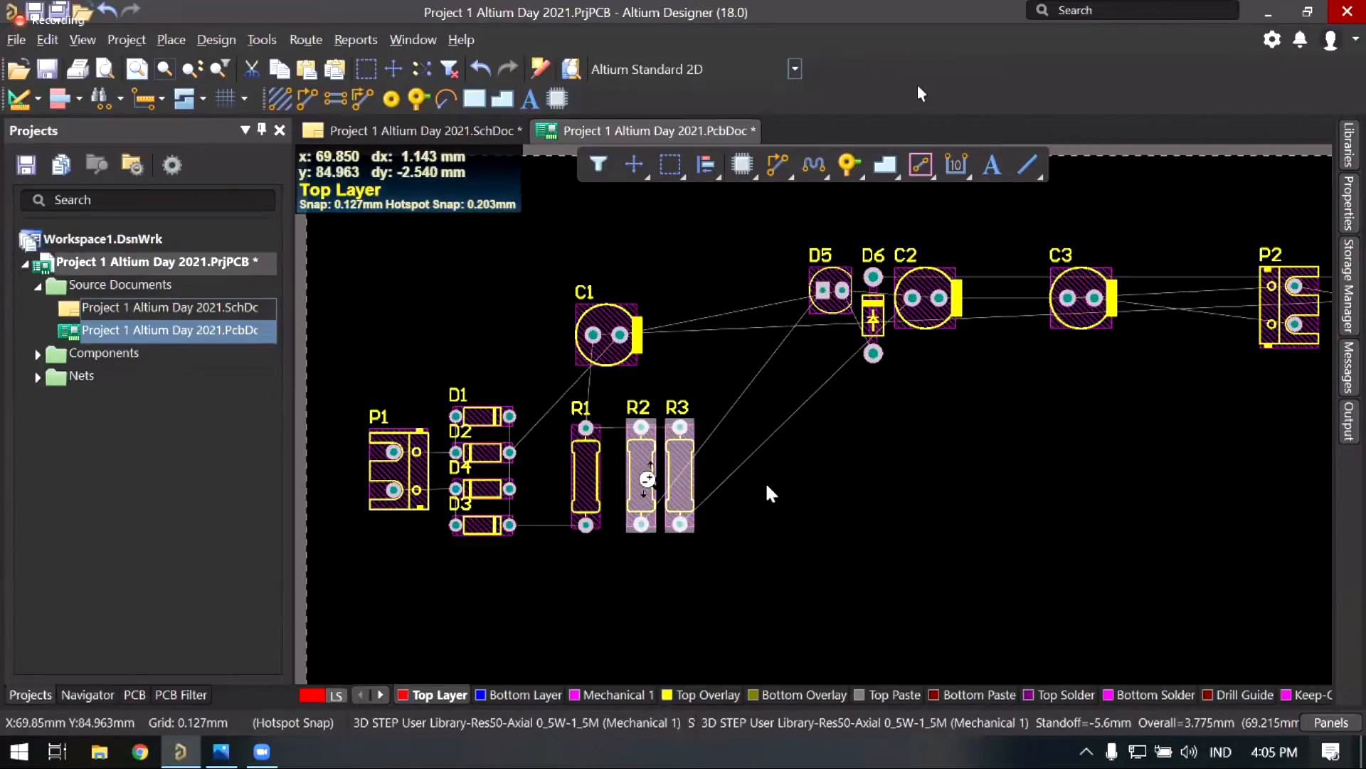
pyautogui.keyDown('ctrl'); pyautogui.scroll(3, 647, 479); pyautogui.keyUp('ctrl')
pyautogui.moveTo(634, 460); pyautogui.dragTo(697, 465)
pyautogui.hscroll(-2, 644, 475)
pyautogui.moveTo(898, 459); pyautogui.dragTo(792, 464)
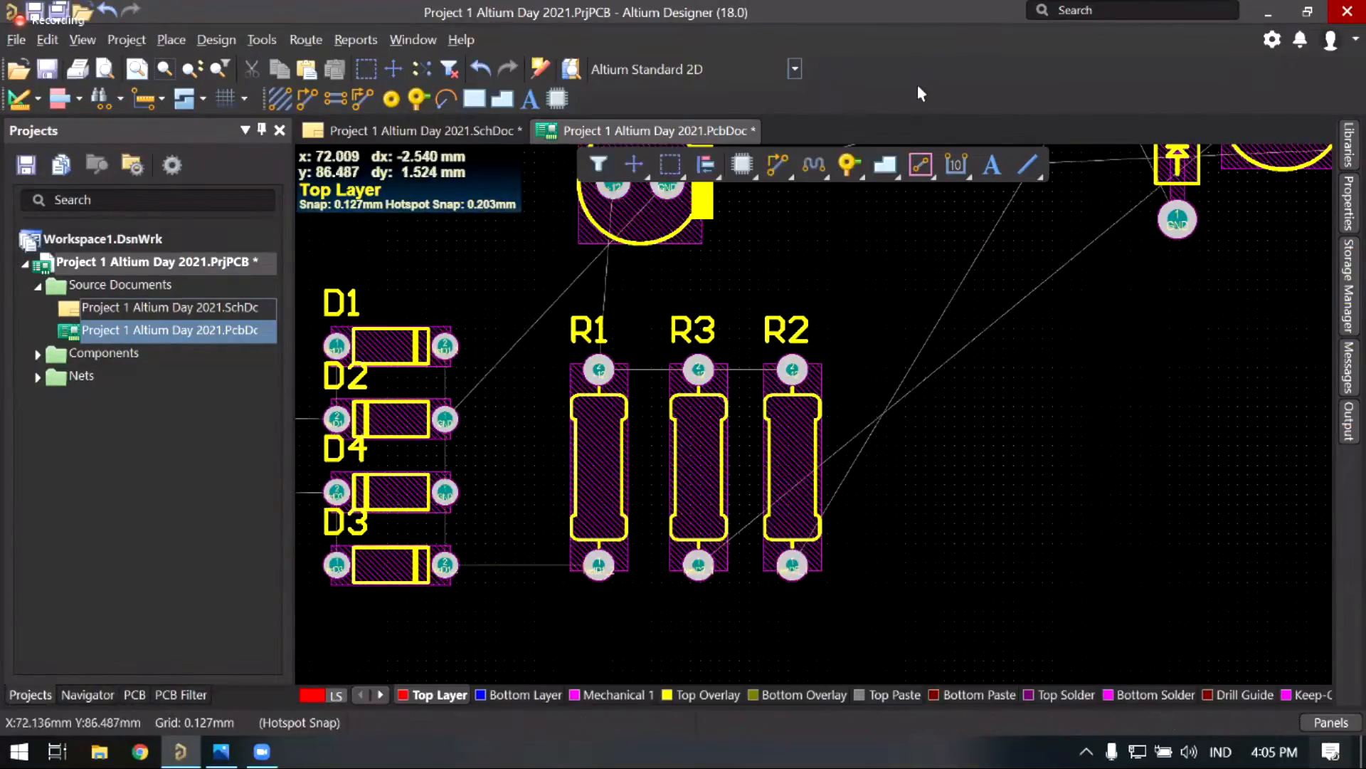
pyautogui.keyDown('ctrl'); pyautogui.scroll(-2, 757, 468); pyautogui.keyUp('ctrl')
pyautogui.keyDown('ctrl'); pyautogui.scroll(-3, 851, 429); pyautogui.keyUp('ctrl')
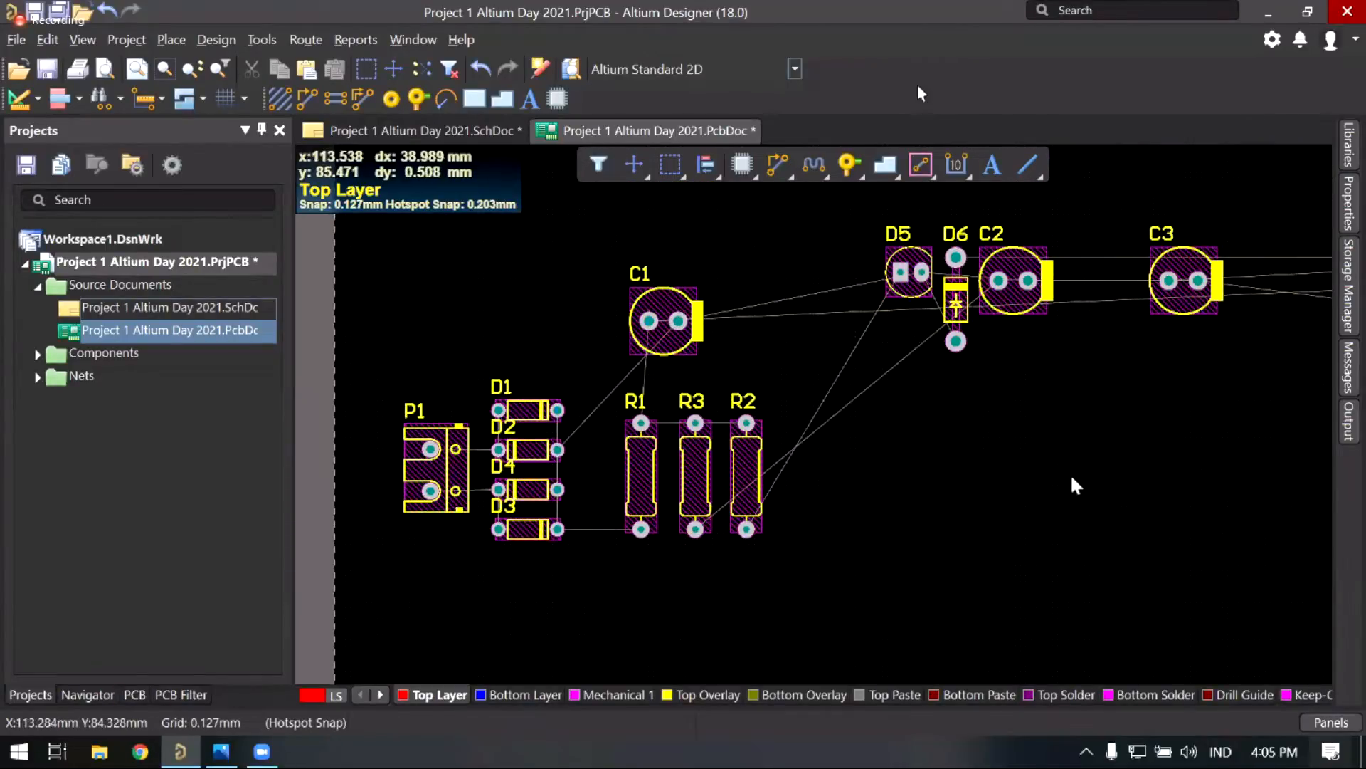
# Step: Set zener diode D6 just right of R2 and verify its connections on the schematic
pyautogui.moveTo(909, 407); pyautogui.dragTo(833, 405, button='right')
pyautogui.moveTo(882, 340); pyautogui.dragTo(883, 347)
pyautogui.moveTo(764, 420); pyautogui.dragTo(731, 435)
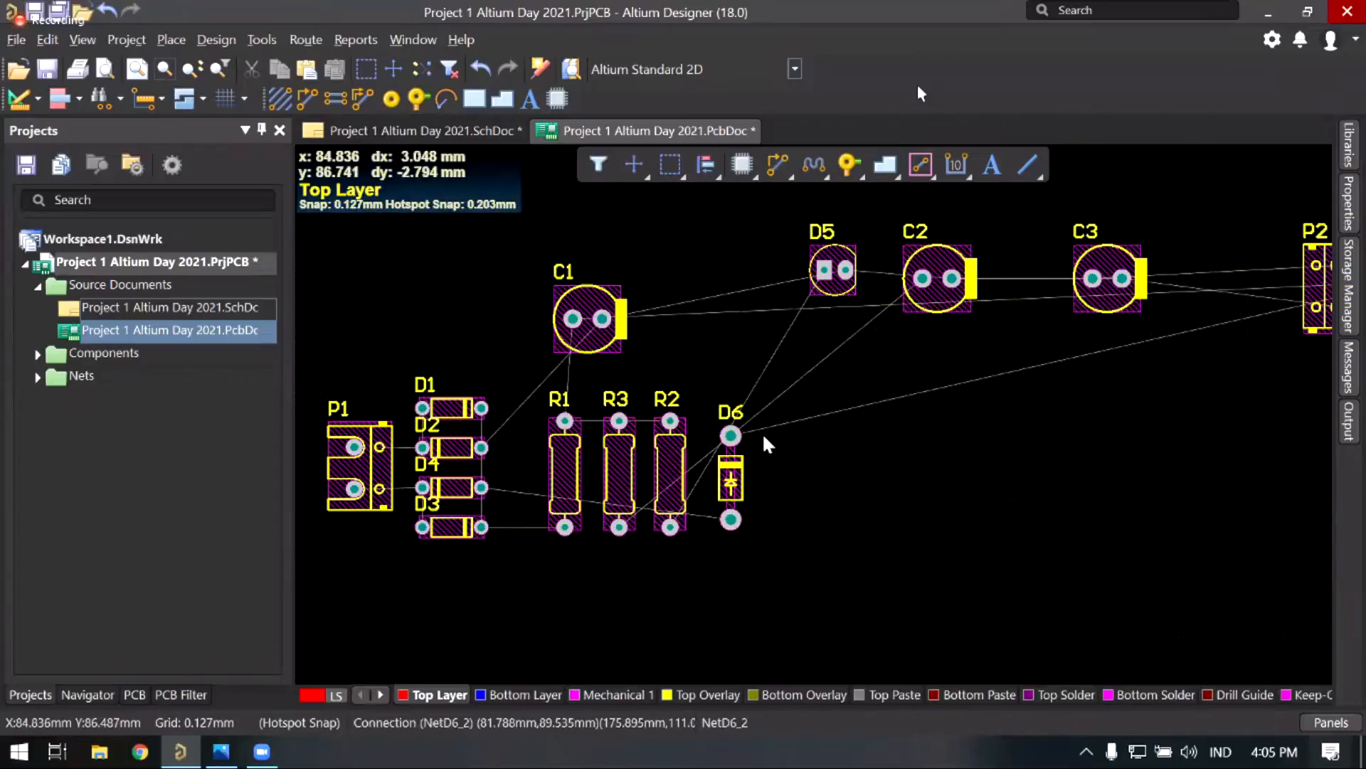
pyautogui.moveTo(763, 434); pyautogui.dragTo(777, 435, button='right')
pyautogui.moveTo(582, 432); pyautogui.dragTo(598, 431, button='right')
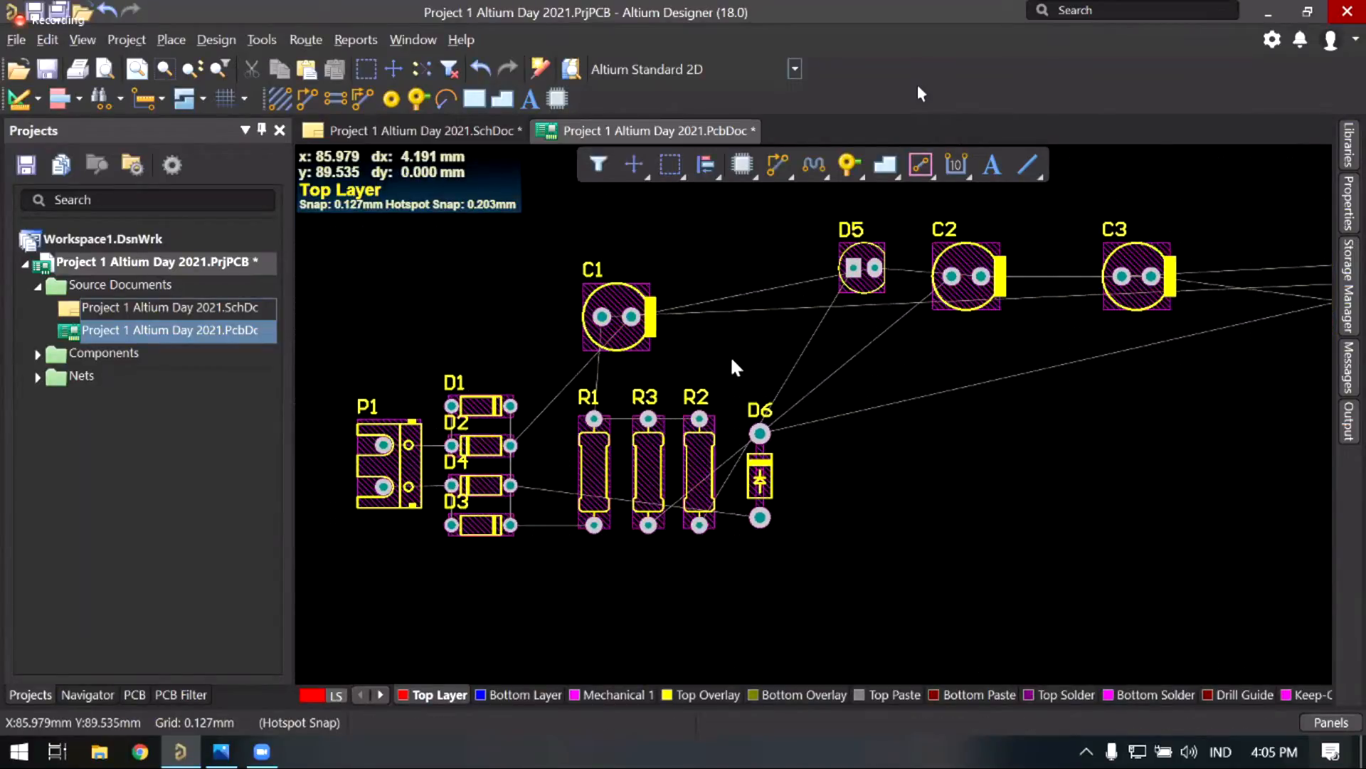
pyautogui.keyDown('ctrl'); pyautogui.scroll(1, 646, 383); pyautogui.keyUp('ctrl')
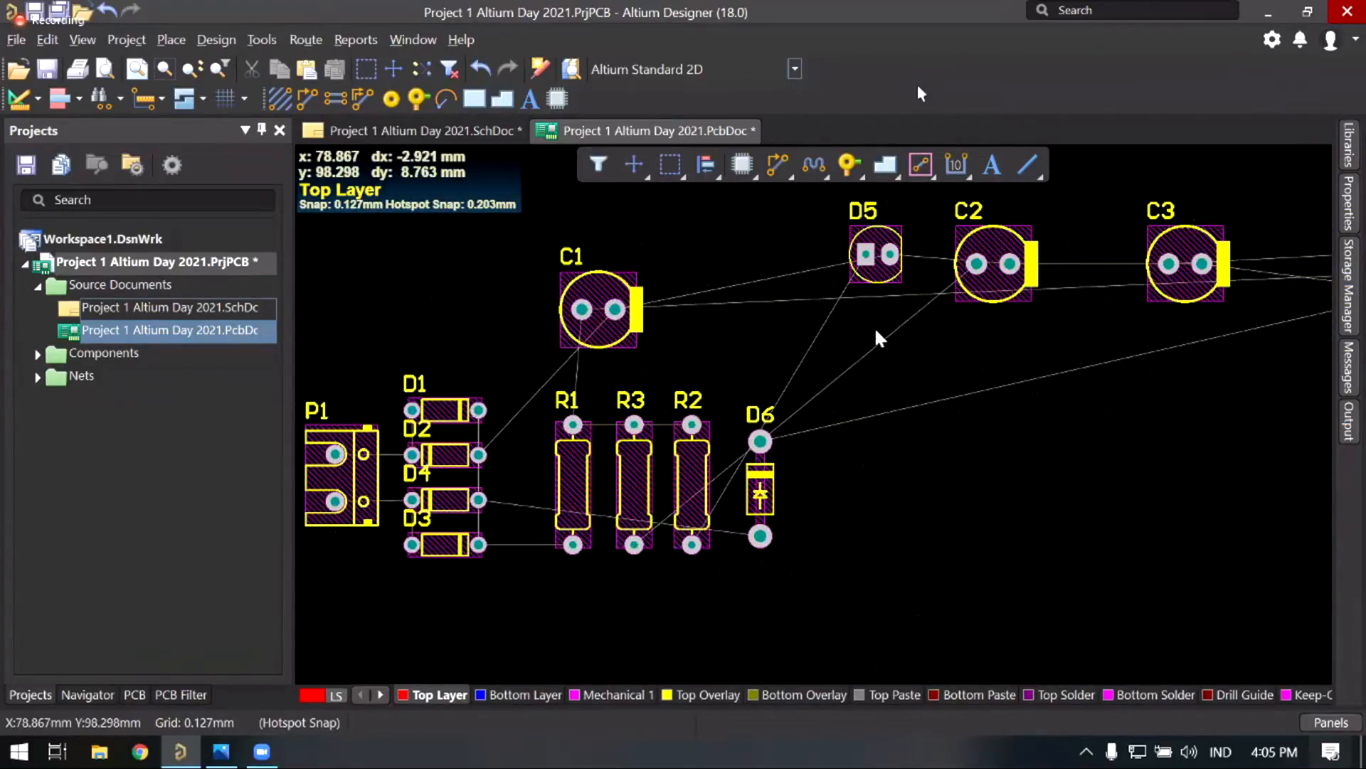
pyautogui.moveTo(876, 331); pyautogui.dragTo(723, 362, button='right')
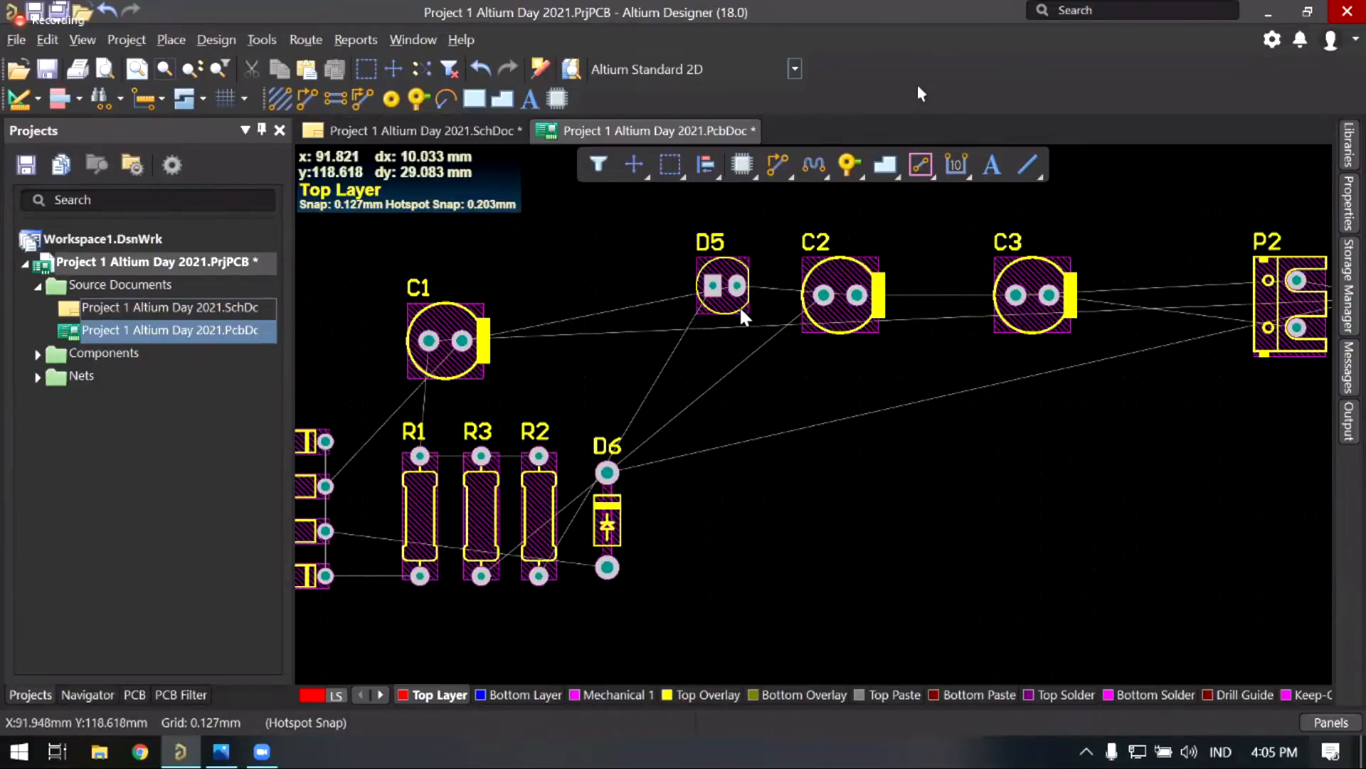
pyautogui.click(448, 133)
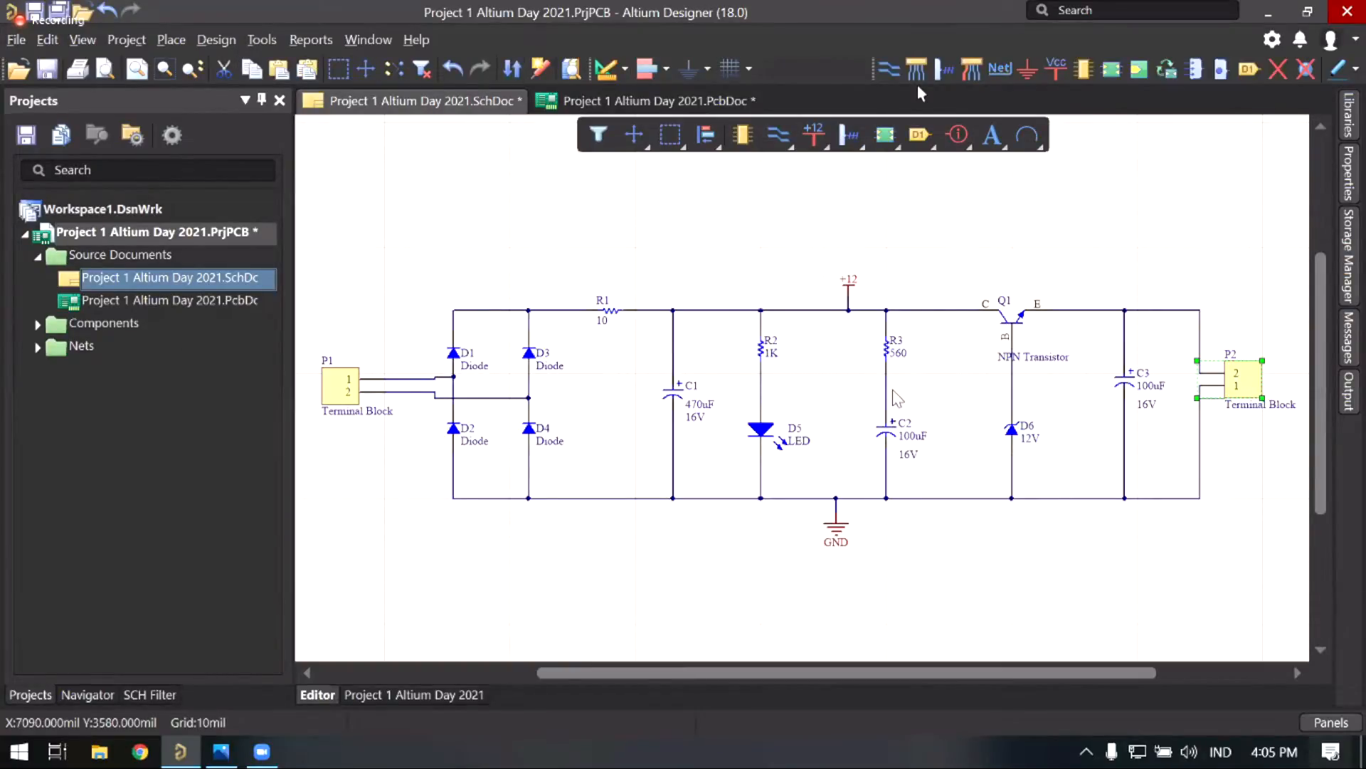
pyautogui.click(612, 101)
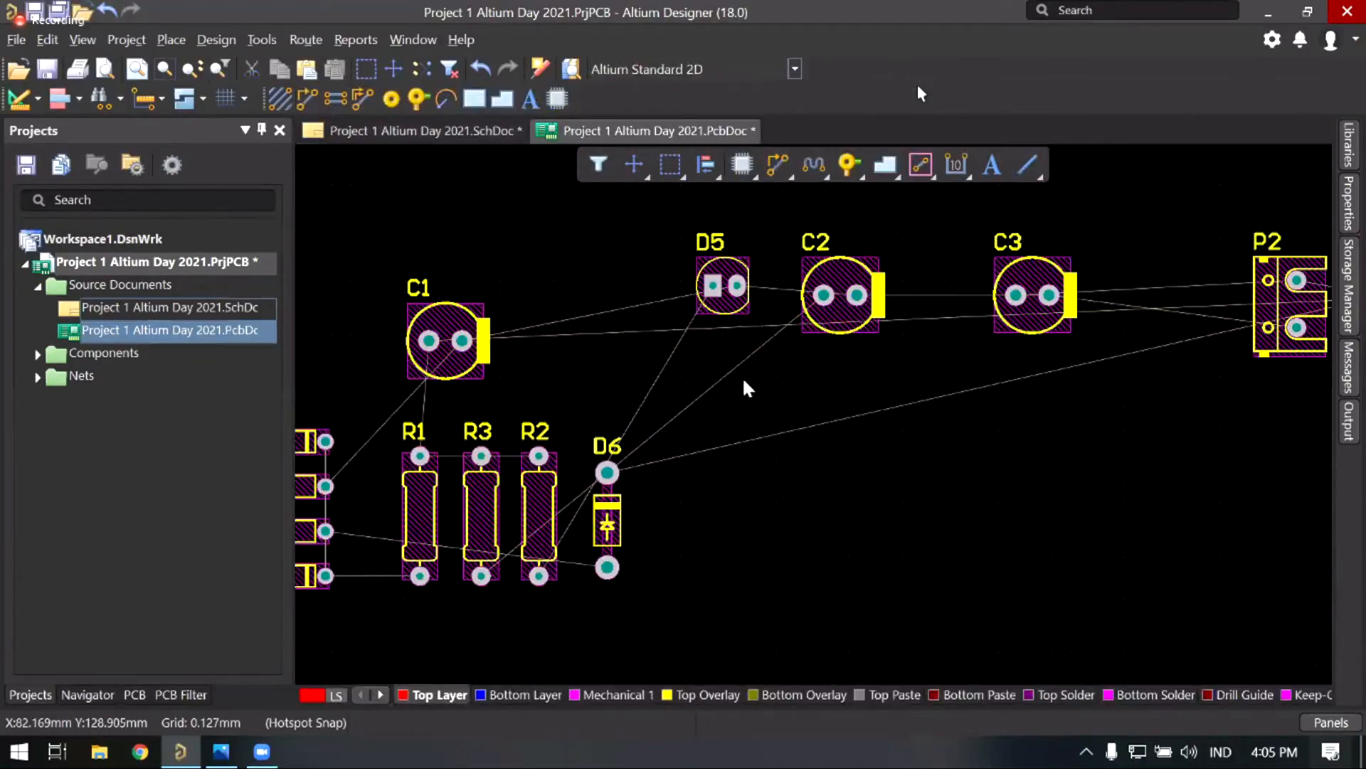
# Step: Move capacitor C2 down beneath the resistor row
pyautogui.moveTo(840, 295); pyautogui.dragTo(506, 592)
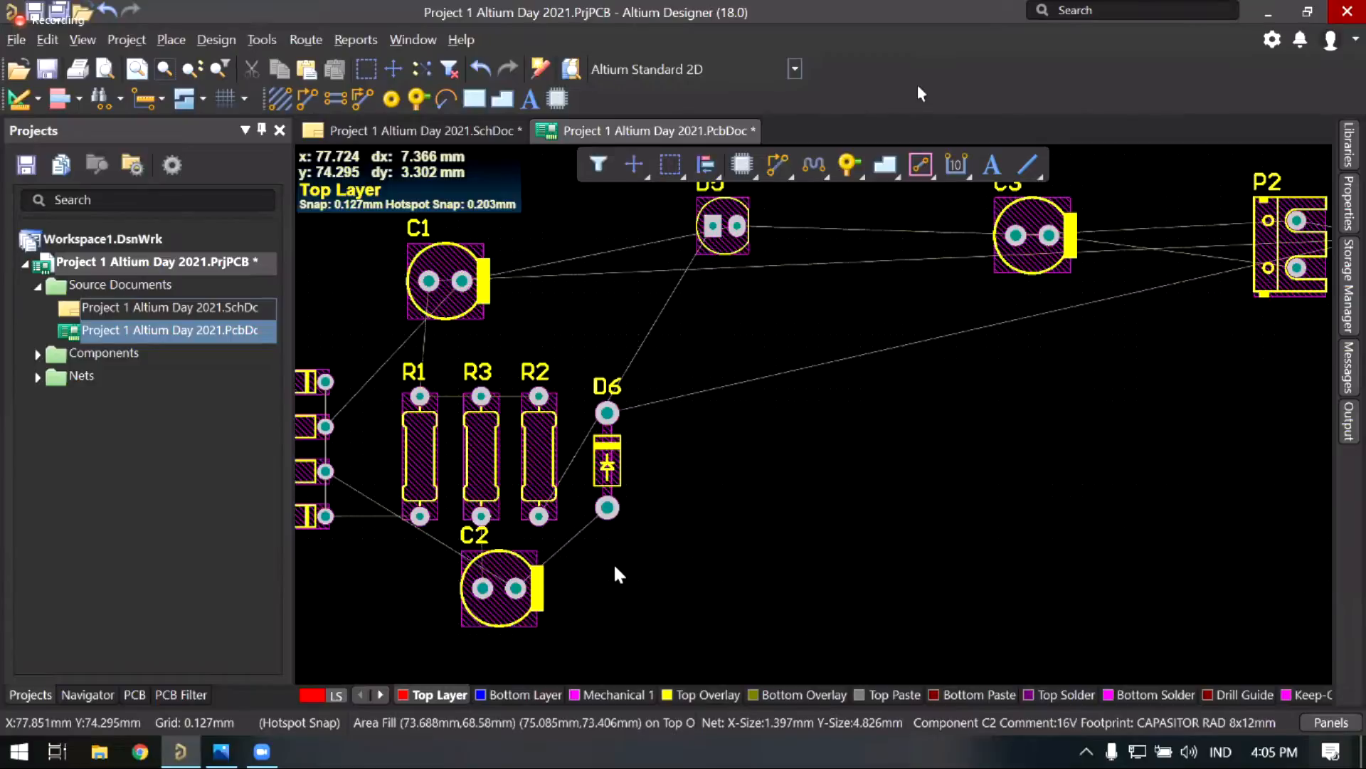
pyautogui.moveTo(558, 562); pyautogui.dragTo(667, 554, button='right')
pyautogui.keyDown('ctrl'); pyautogui.scroll(1, 603, 549); pyautogui.keyUp('ctrl')
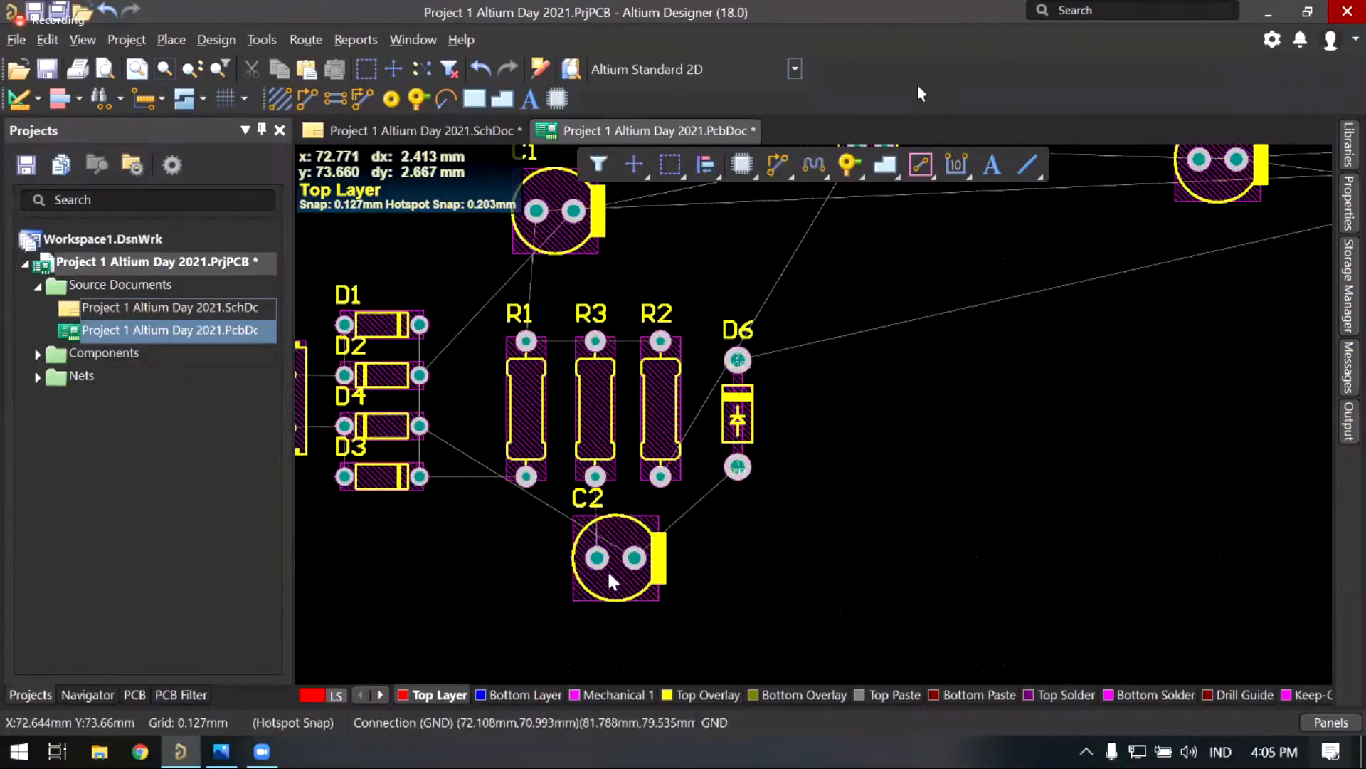
pyautogui.moveTo(608, 569); pyautogui.dragTo(609, 572)
pyautogui.moveTo(756, 397); pyautogui.dragTo(725, 413, button='right')
pyautogui.keyDown('ctrl'); pyautogui.scroll(-2, 712, 393); pyautogui.keyUp('ctrl')
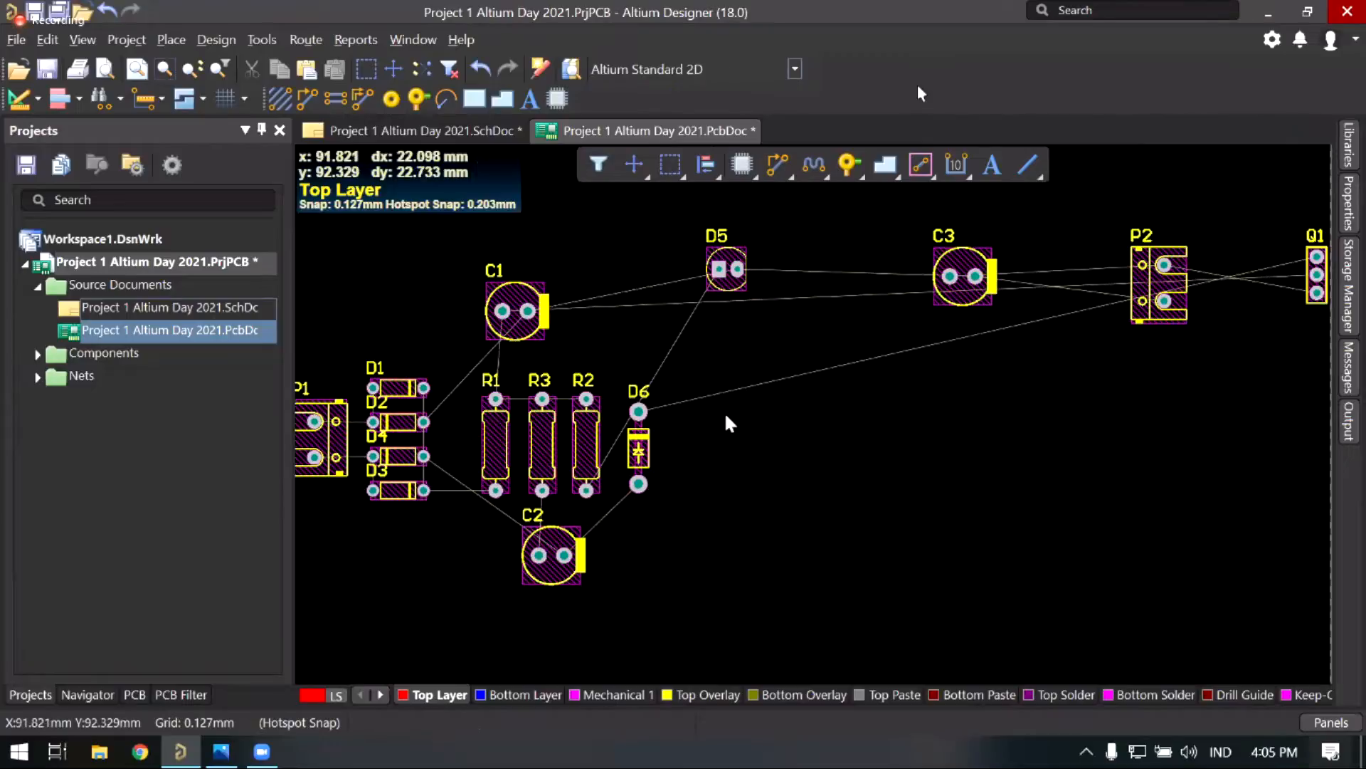
pyautogui.moveTo(818, 358); pyautogui.dragTo(809, 370, button='right')
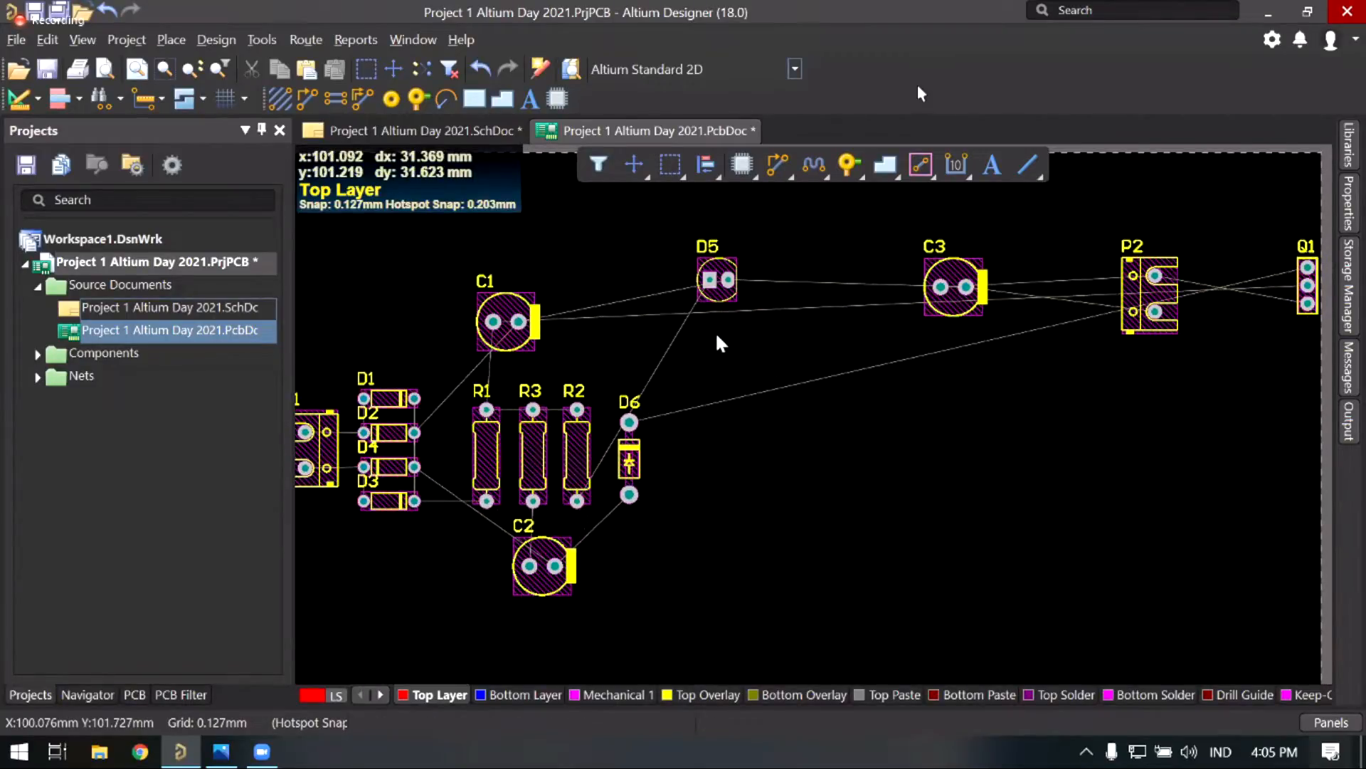
# Step: Place LED D5 left beside C2, then pick up C3 and carry it toward C1
pyautogui.moveTo(717, 335); pyautogui.dragTo(617, 557)
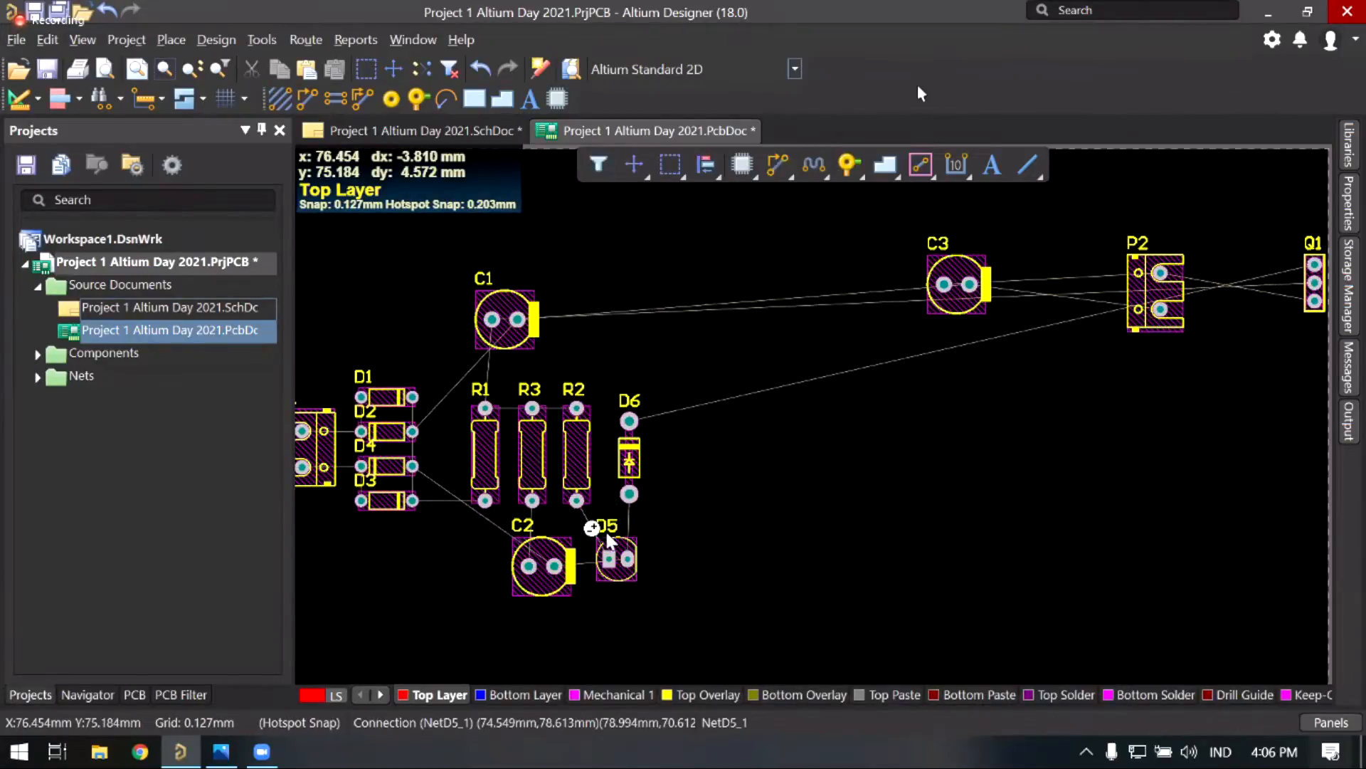
pyautogui.keyDown('ctrl'); pyautogui.scroll(1, 606, 538); pyautogui.keyUp('ctrl')
pyautogui.keyDown('ctrl'); pyautogui.scroll(3, 592, 528); pyautogui.keyUp('ctrl')
pyautogui.moveTo(626, 559); pyautogui.dragTo(589, 534)
pyautogui.moveTo(757, 535); pyautogui.dragTo(733, 528)
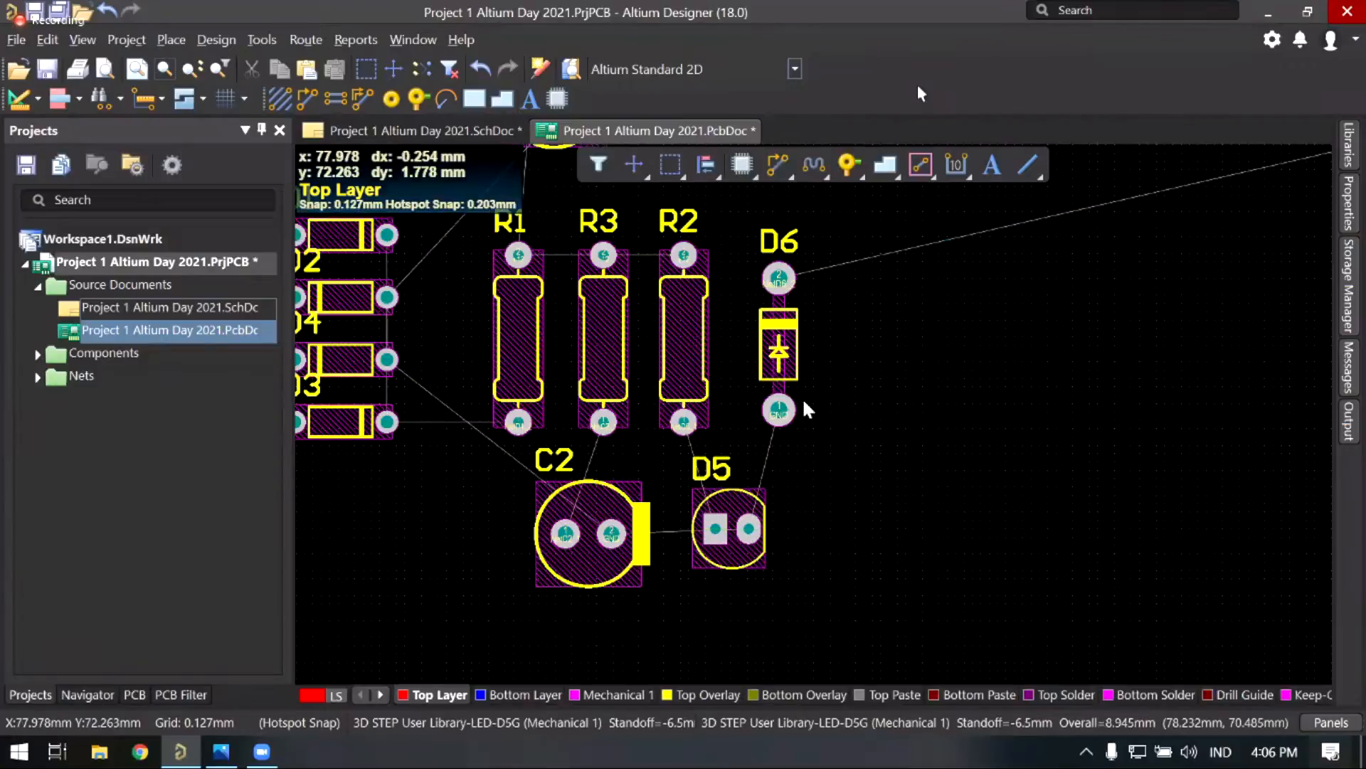
pyautogui.scroll(1, 979, 296)
pyautogui.hscroll(1, 979, 296)
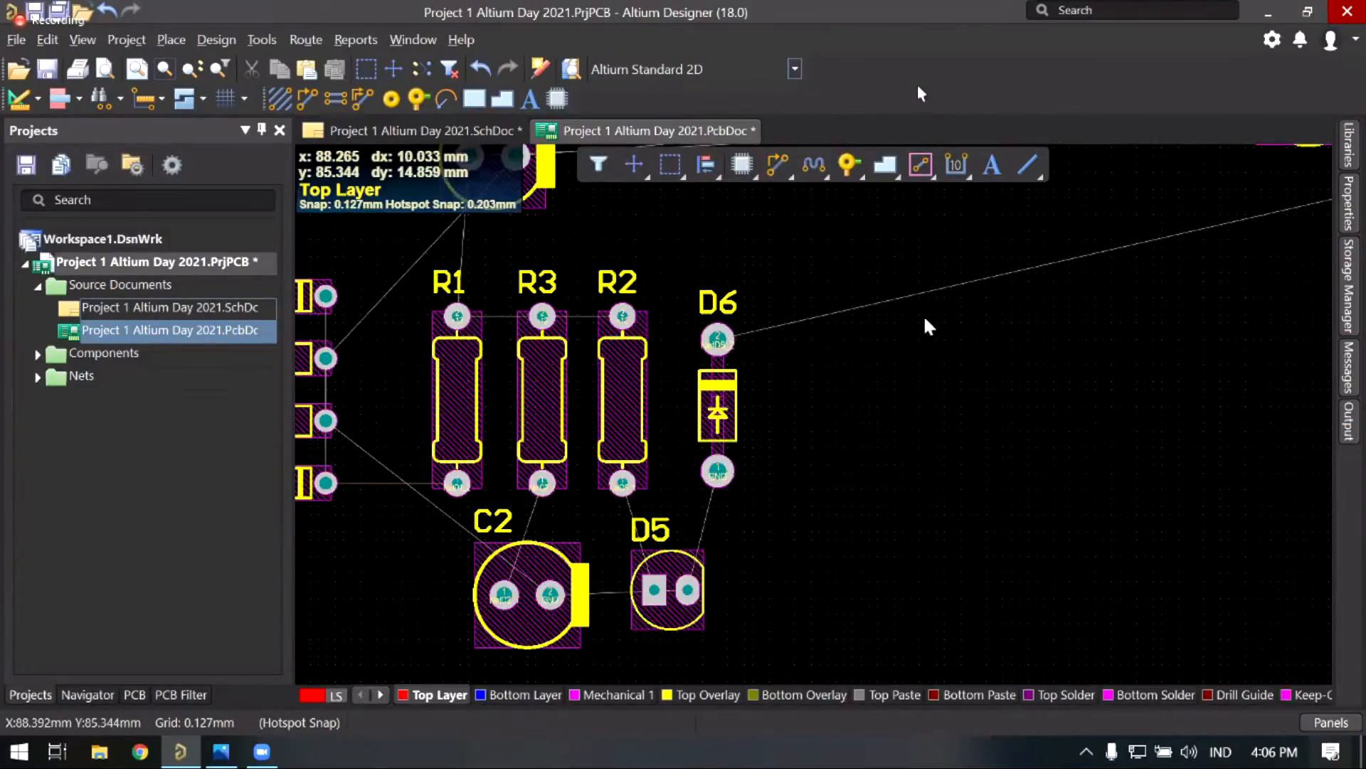
pyautogui.keyDown('ctrl'); pyautogui.scroll(-3, 924, 317); pyautogui.keyUp('ctrl')
pyautogui.moveTo(991, 300); pyautogui.dragTo(729, 325)
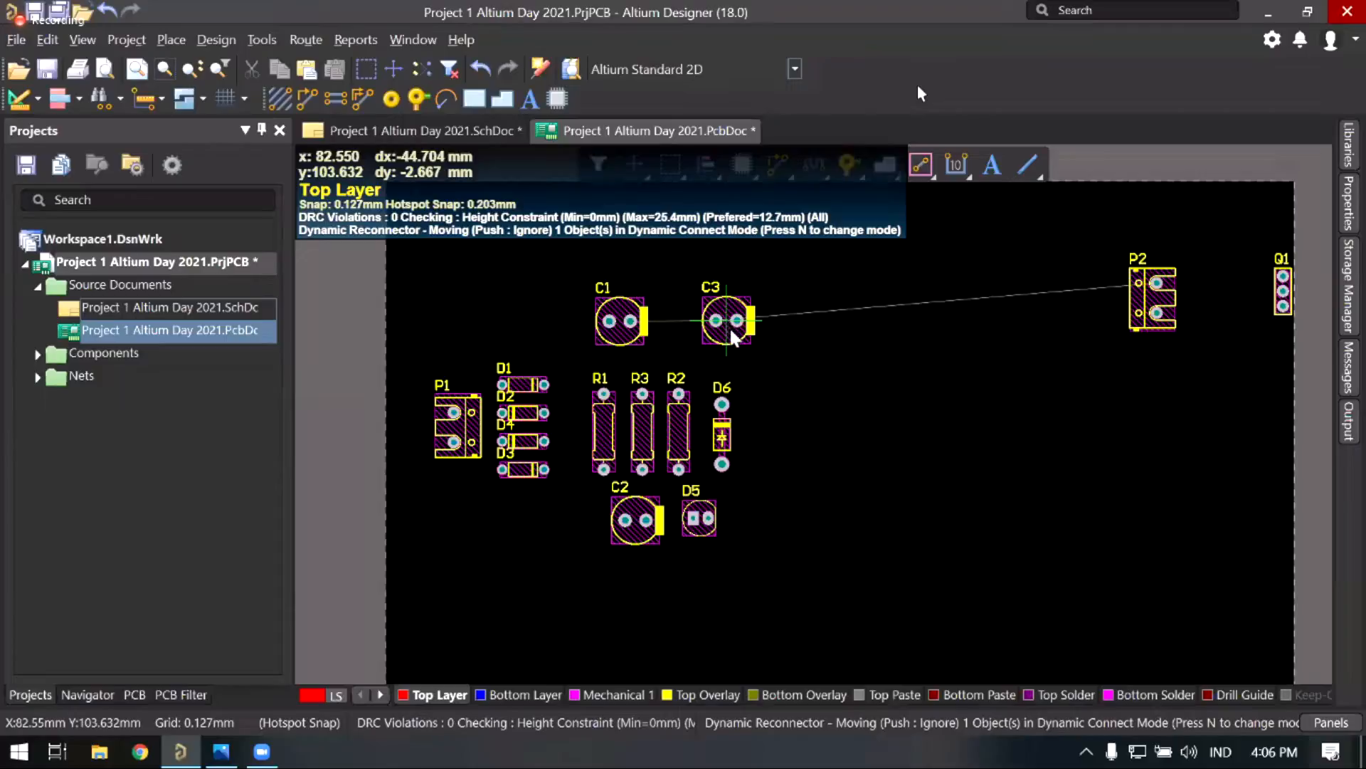
# Step: Set C3 down beside C1 and bring connector P2 in toward D6
pyautogui.moveTo(721, 322); pyautogui.dragTo(720, 320)
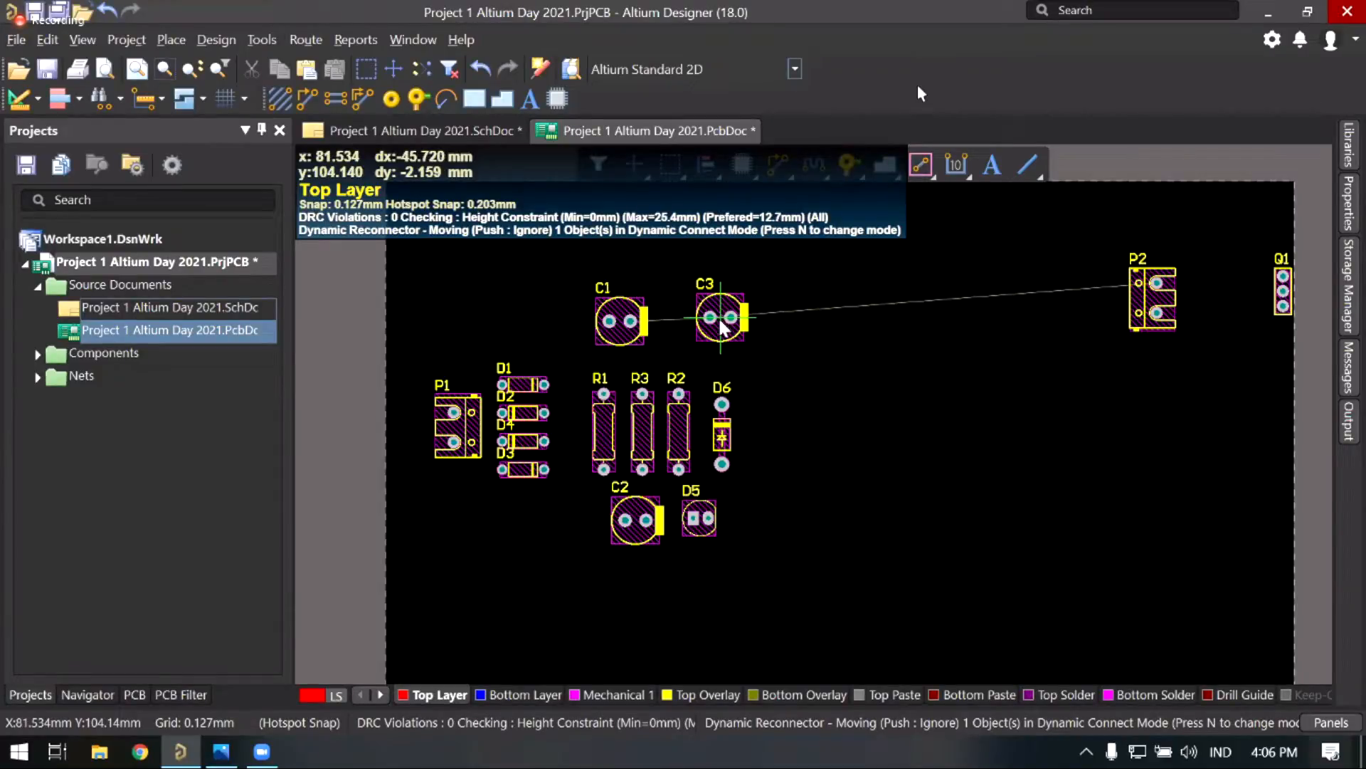
pyautogui.moveTo(722, 326); pyautogui.dragTo(681, 323)
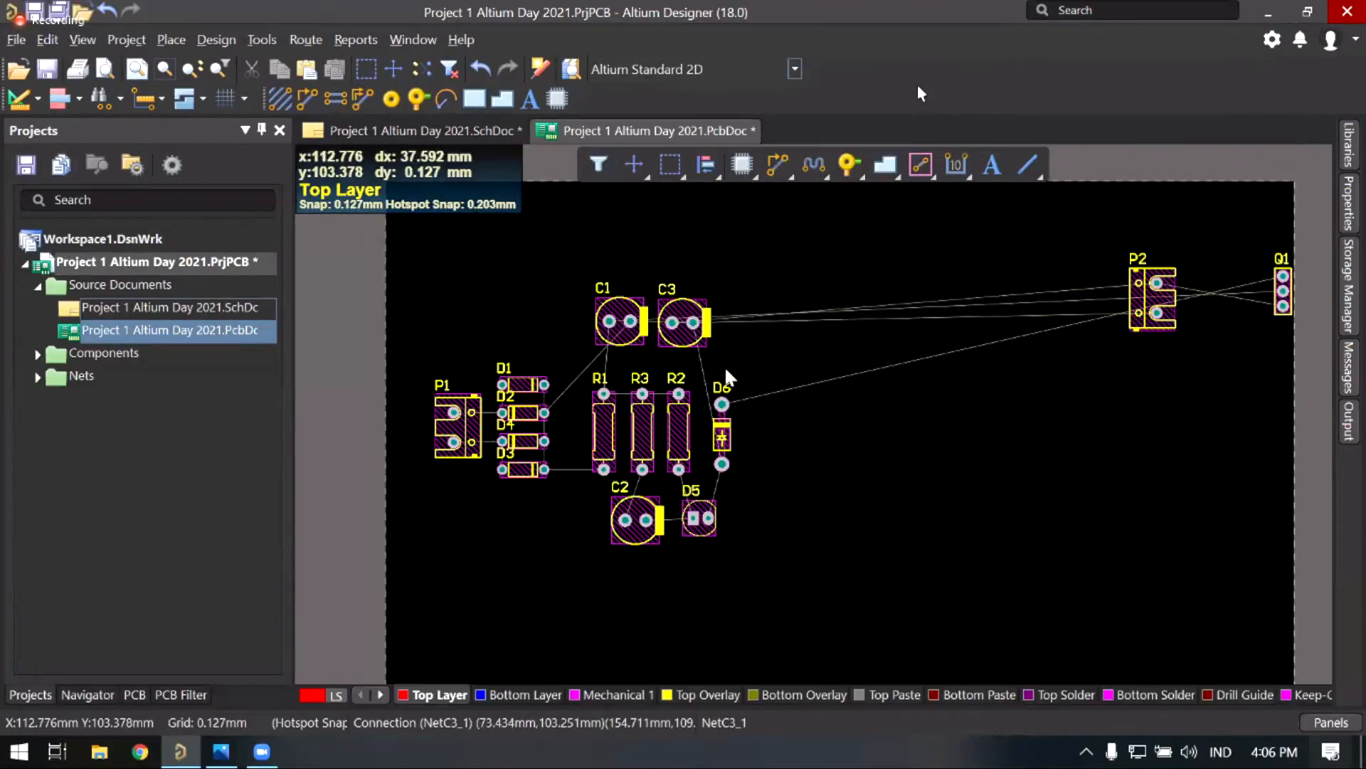
pyautogui.moveTo(955, 325); pyautogui.dragTo(867, 340, button='right')
pyautogui.moveTo(1068, 297); pyautogui.dragTo(761, 418)
pyautogui.moveTo(1179, 308); pyautogui.dragTo(690, 349)
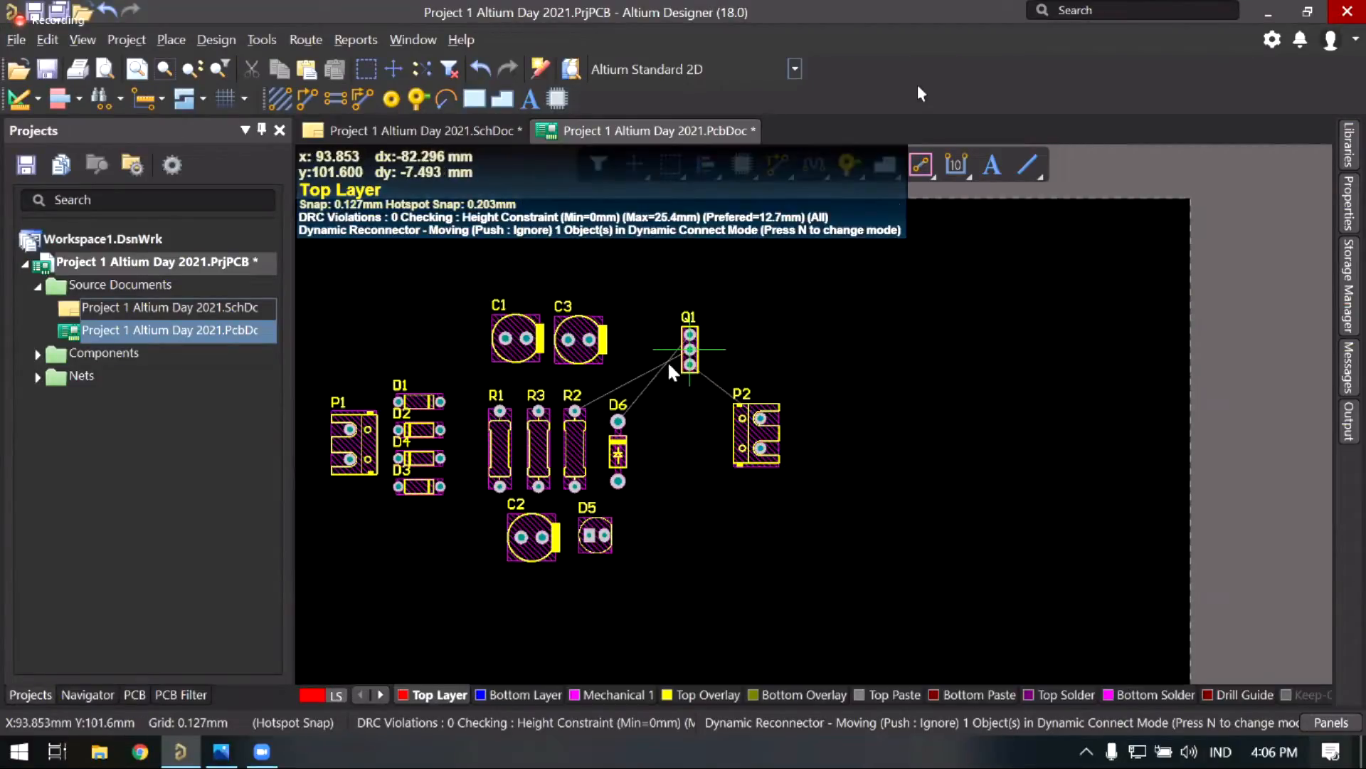
# Step: Place transistor Q1 above D6 and rotate it 90° to lie horizontal
pyautogui.moveTo(679, 396); pyautogui.dragTo(630, 381)
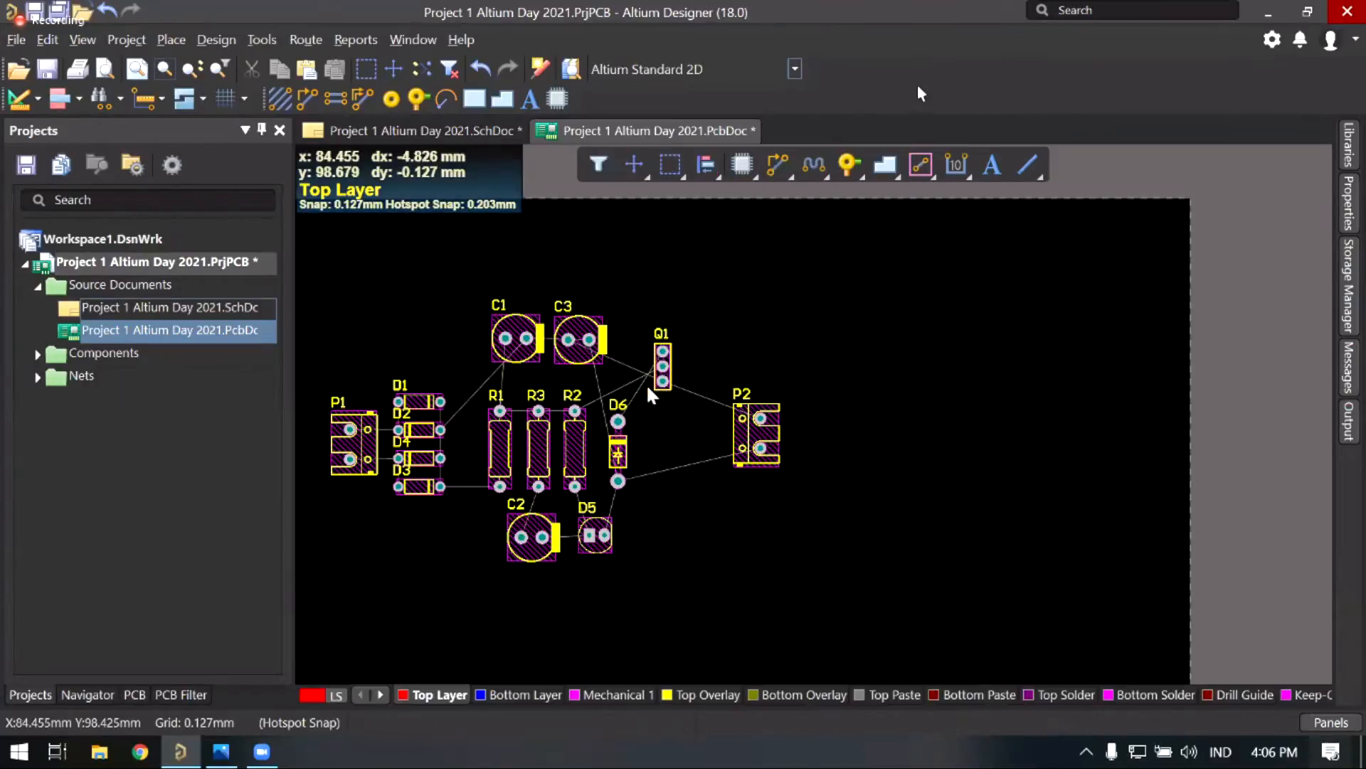
pyautogui.moveTo(645, 329); pyautogui.dragTo(645, 384, button='right')
pyautogui.moveTo(644, 389); pyautogui.dragTo(813, 285, button='middle')
pyautogui.moveTo(724, 449); pyautogui.dragTo(860, 304, button='right')
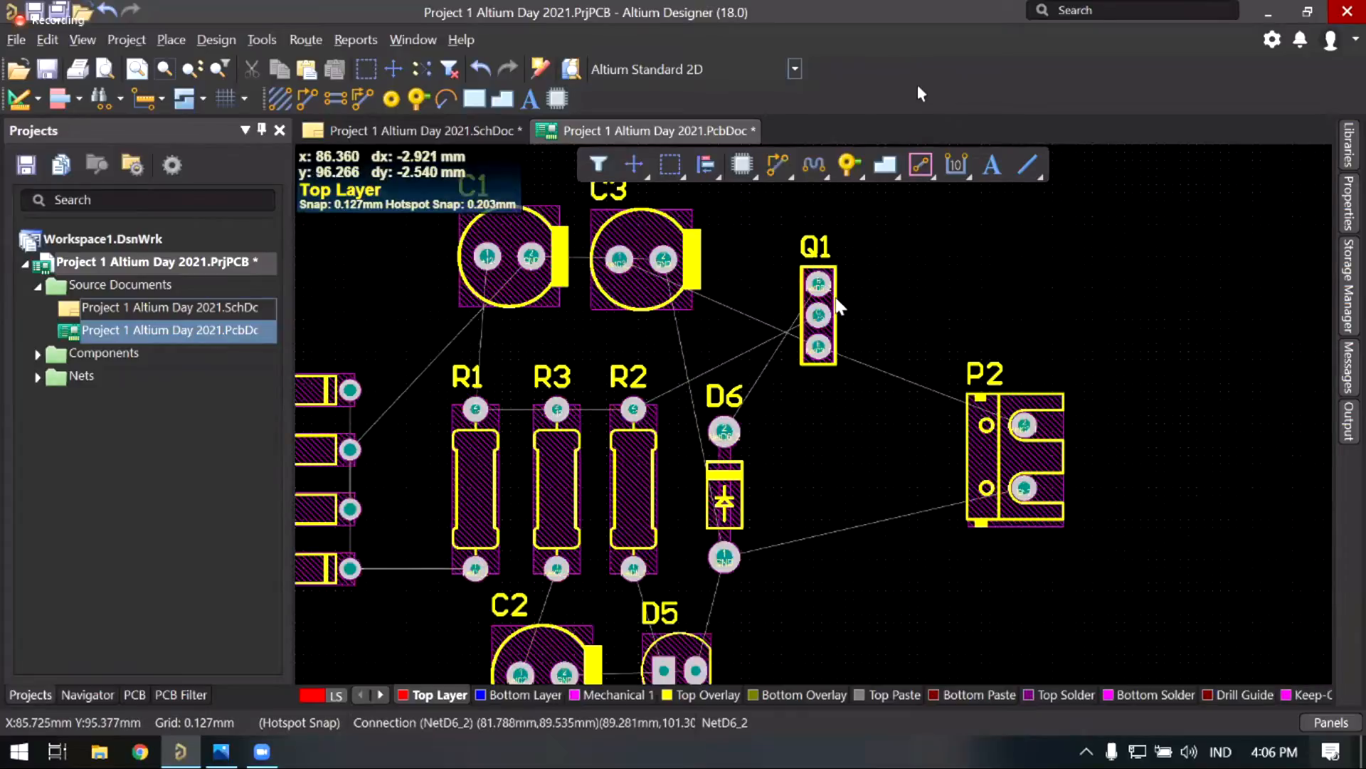
pyautogui.keyDown('ctrl'); pyautogui.scroll(2, 837, 297); pyautogui.keyUp('ctrl')
pyautogui.moveTo(890, 277)
pyautogui.mouseDown()
pyautogui.moveTo(895, 258)
pyautogui.moveTo(873, 256)
pyautogui.mouseUp()
pyautogui.press('space')
pyautogui.press('space')
pyautogui.press('space')
# Step: Pull connector P2 in closer to D6
pyautogui.moveTo(1094, 396); pyautogui.dragTo(1134, 390, button='right')
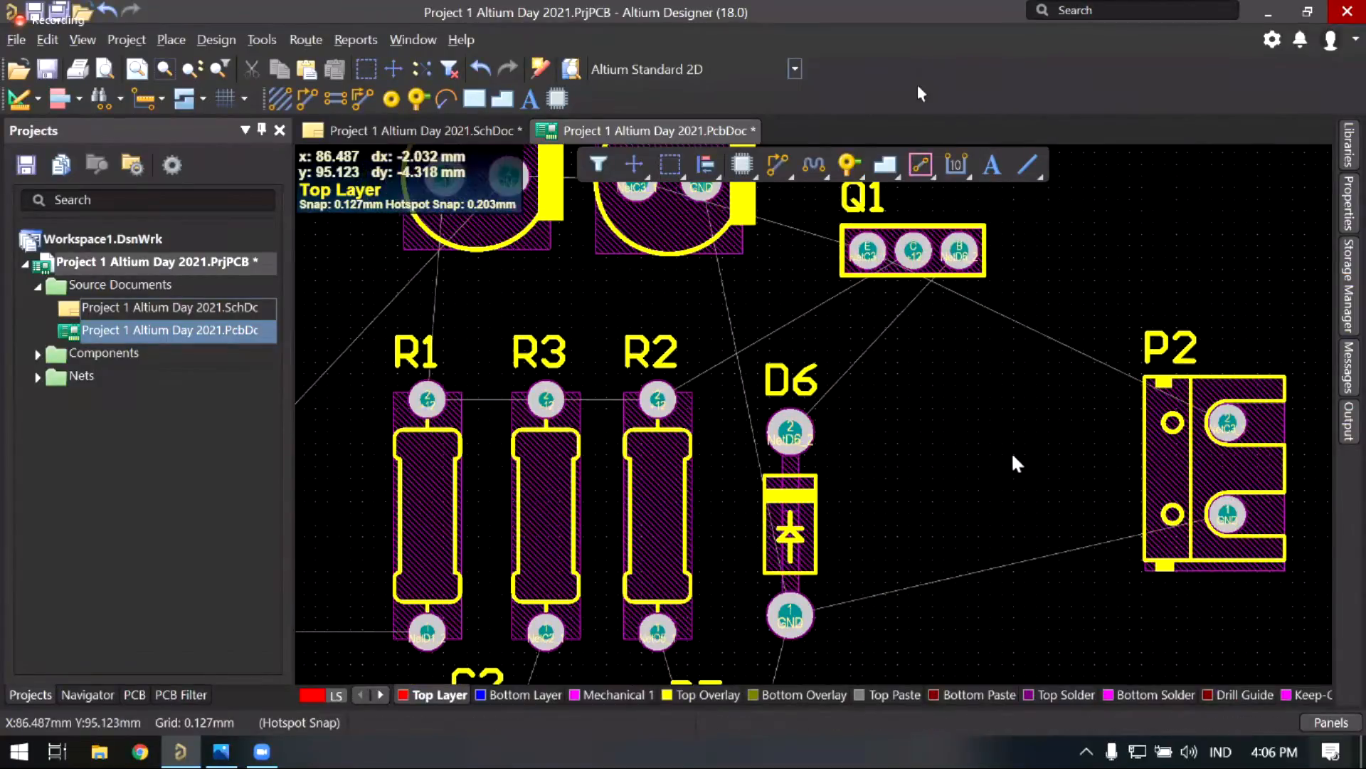
pyautogui.keyDown('ctrl'); pyautogui.scroll(-2, 1013, 456); pyautogui.keyUp('ctrl')
pyautogui.moveTo(1108, 404); pyautogui.dragTo(1012, 454)
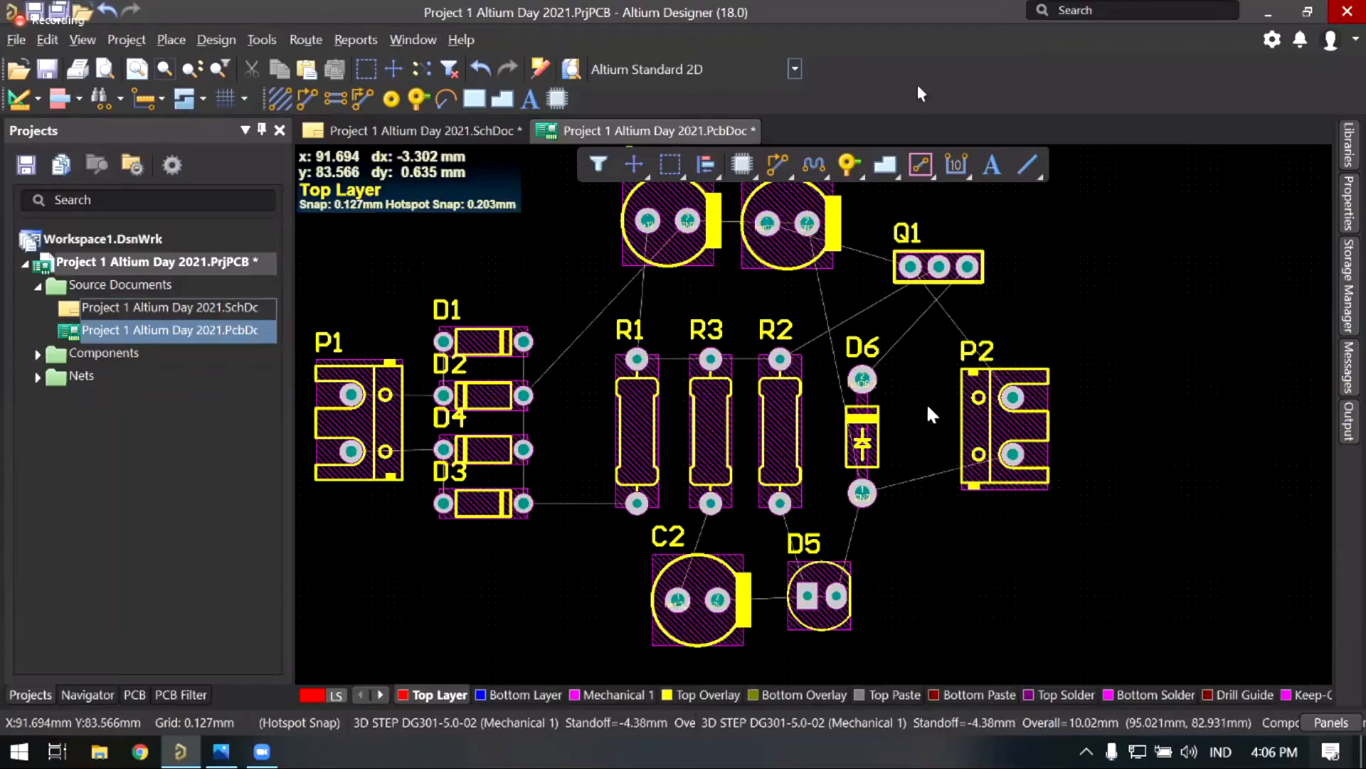
# Step: Window-select resistors R1, R3 and R2 together
pyautogui.moveTo(963, 451); pyautogui.dragTo(973, 466, button='right')
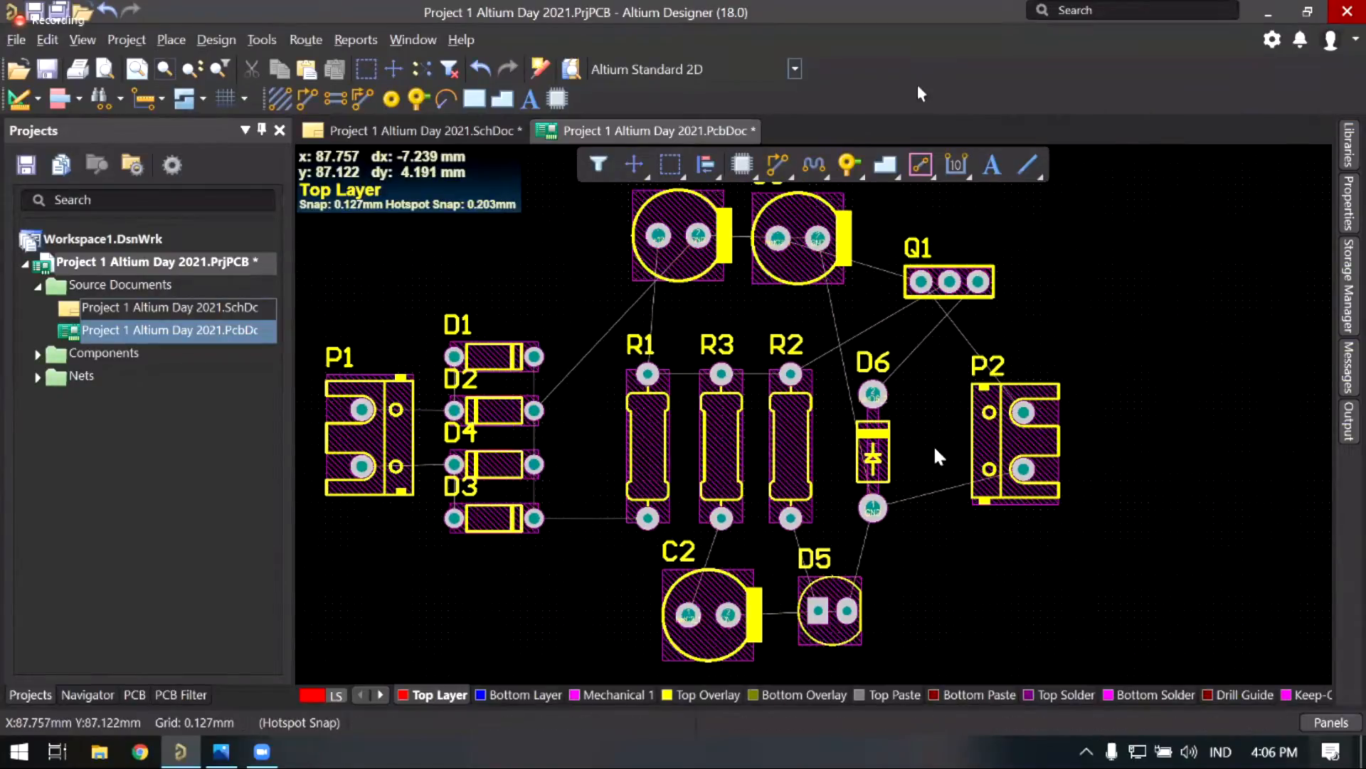
pyautogui.moveTo(920, 421); pyautogui.dragTo(931, 436, button='right')
pyautogui.keyDown('ctrl'); pyautogui.scroll(-1, 910, 429); pyautogui.keyUp('ctrl')
pyautogui.moveTo(810, 446); pyautogui.dragTo(810, 454, button='right')
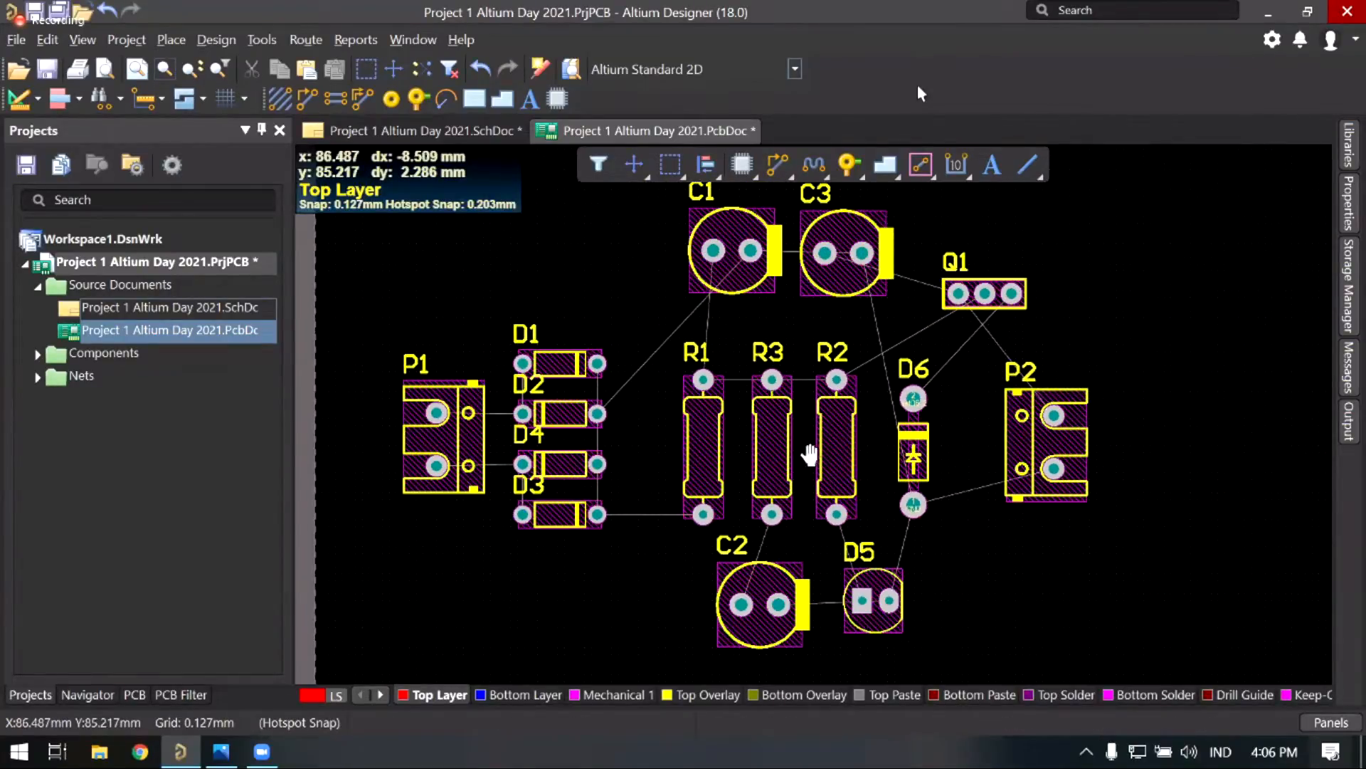
pyautogui.moveTo(773, 408); pyautogui.dragTo(746, 403, button='right')
pyautogui.keyDown('ctrl'); pyautogui.scroll(-1, 720, 395); pyautogui.keyUp('ctrl')
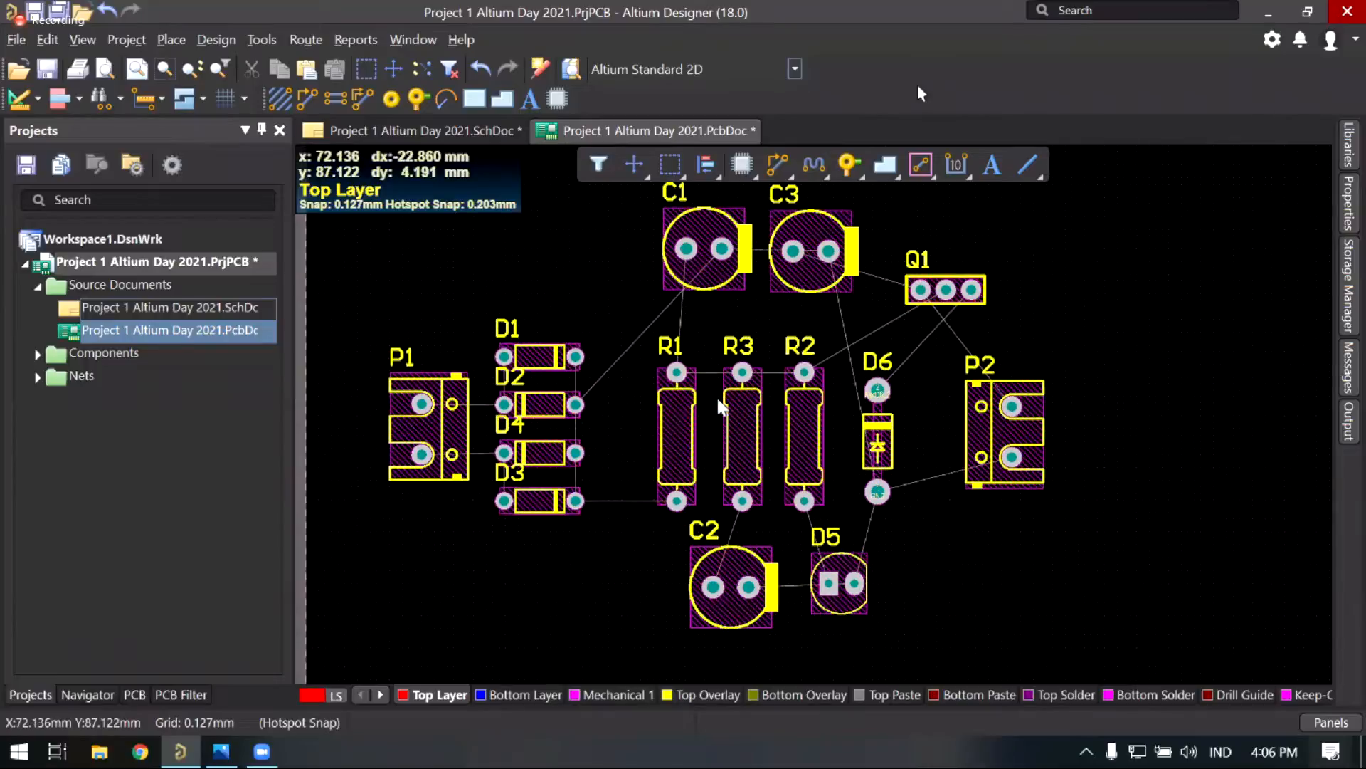
pyautogui.keyDown('ctrl'); pyautogui.scroll(1, 635, 326); pyautogui.keyUp('ctrl')
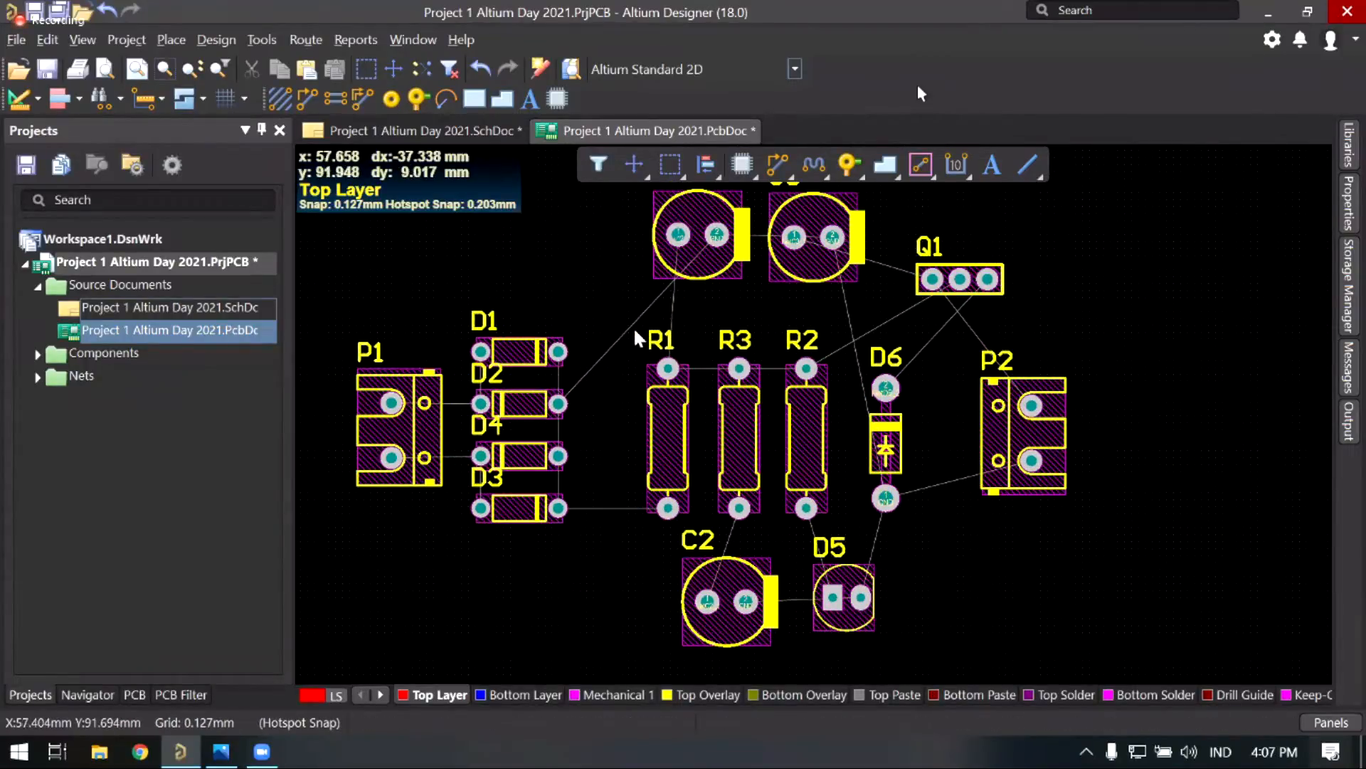
pyautogui.moveTo(624, 318); pyautogui.dragTo(840, 532)
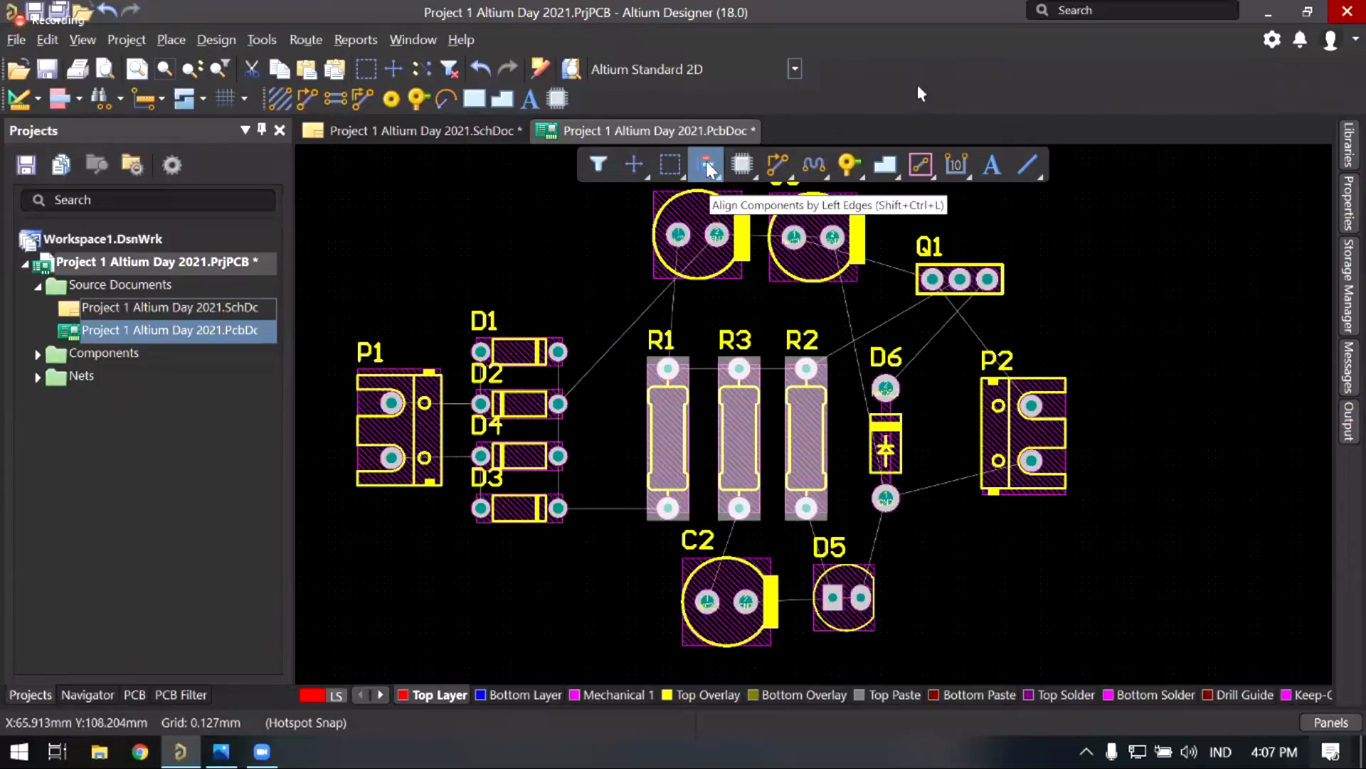
# Step: Apply Distribute Horizontally from the Align menu to resistors R1, R3 and R2
pyautogui.click(709, 168)
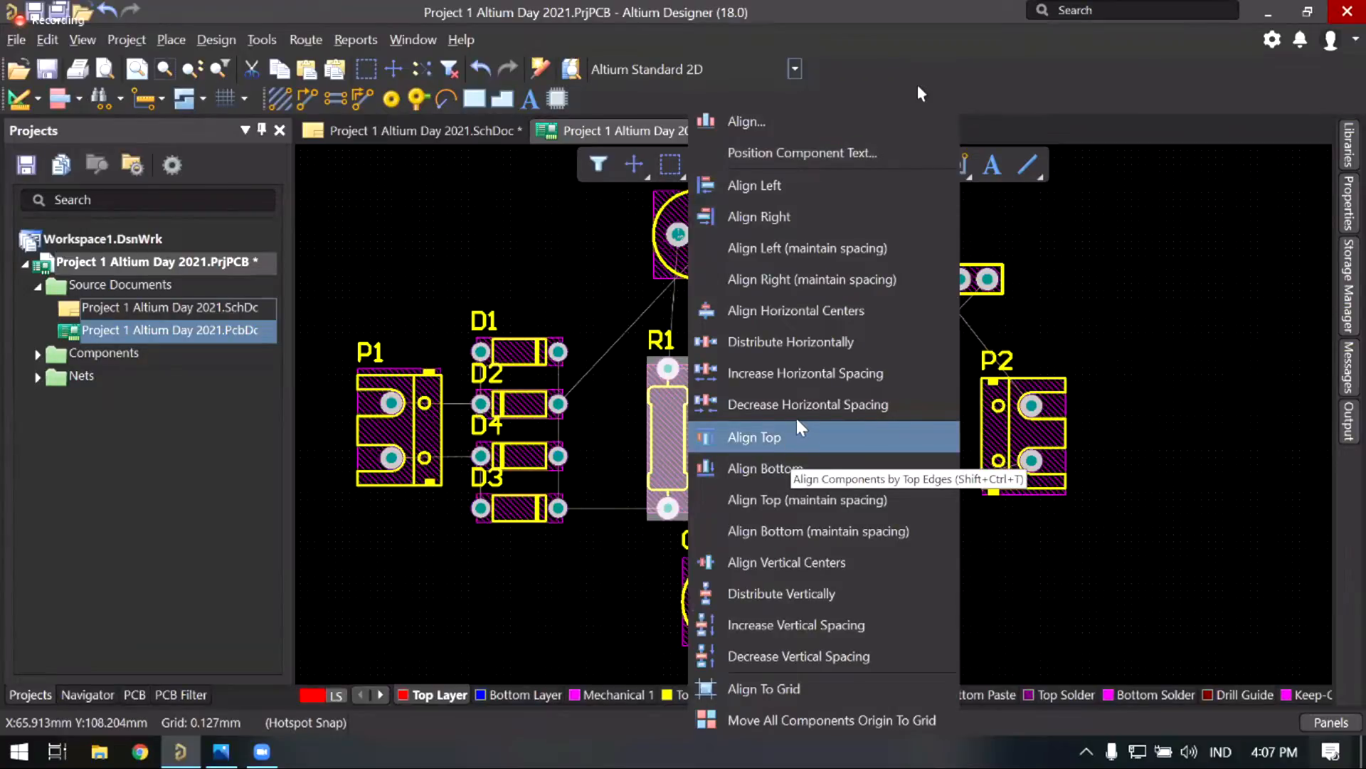
pyautogui.click(791, 349)
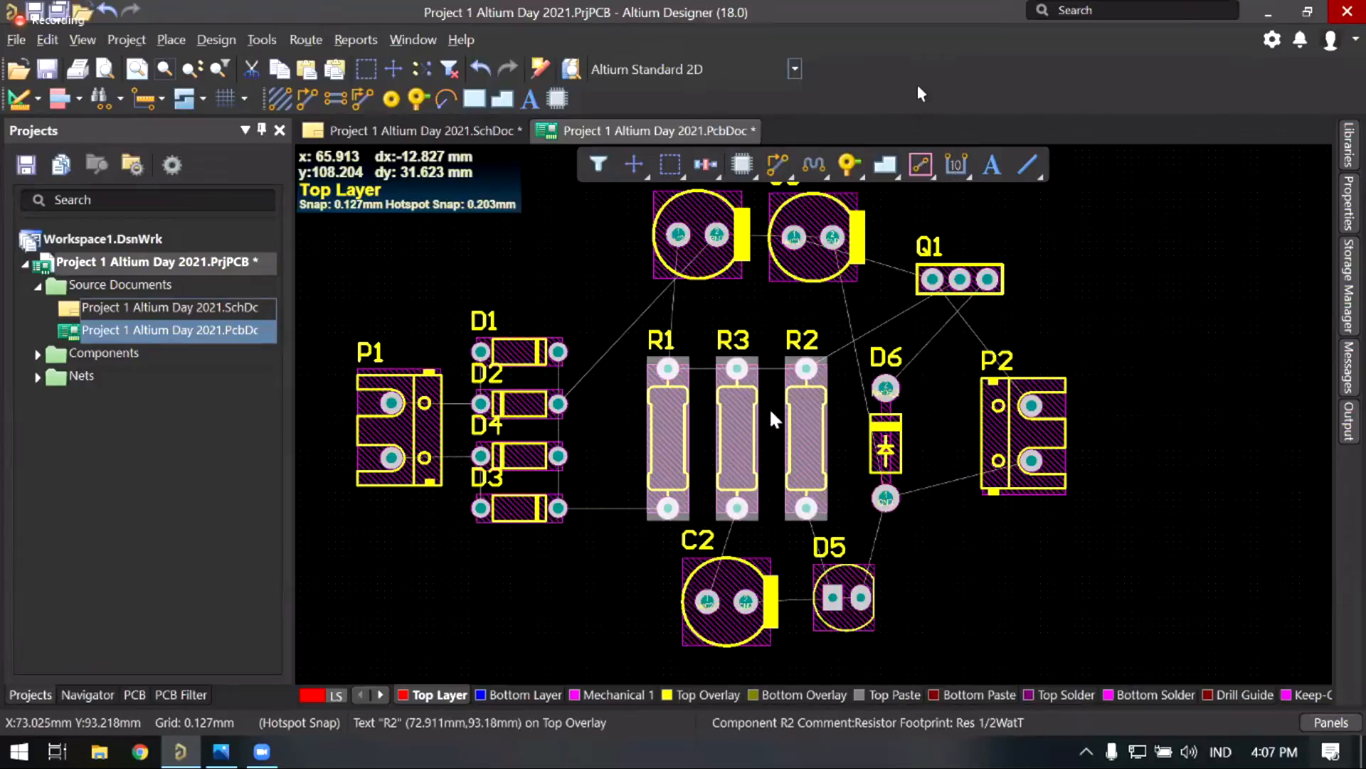
# Step: Shift the three resistors left into their new, tighter position
pyautogui.moveTo(777, 437); pyautogui.dragTo(761, 433, button='right')
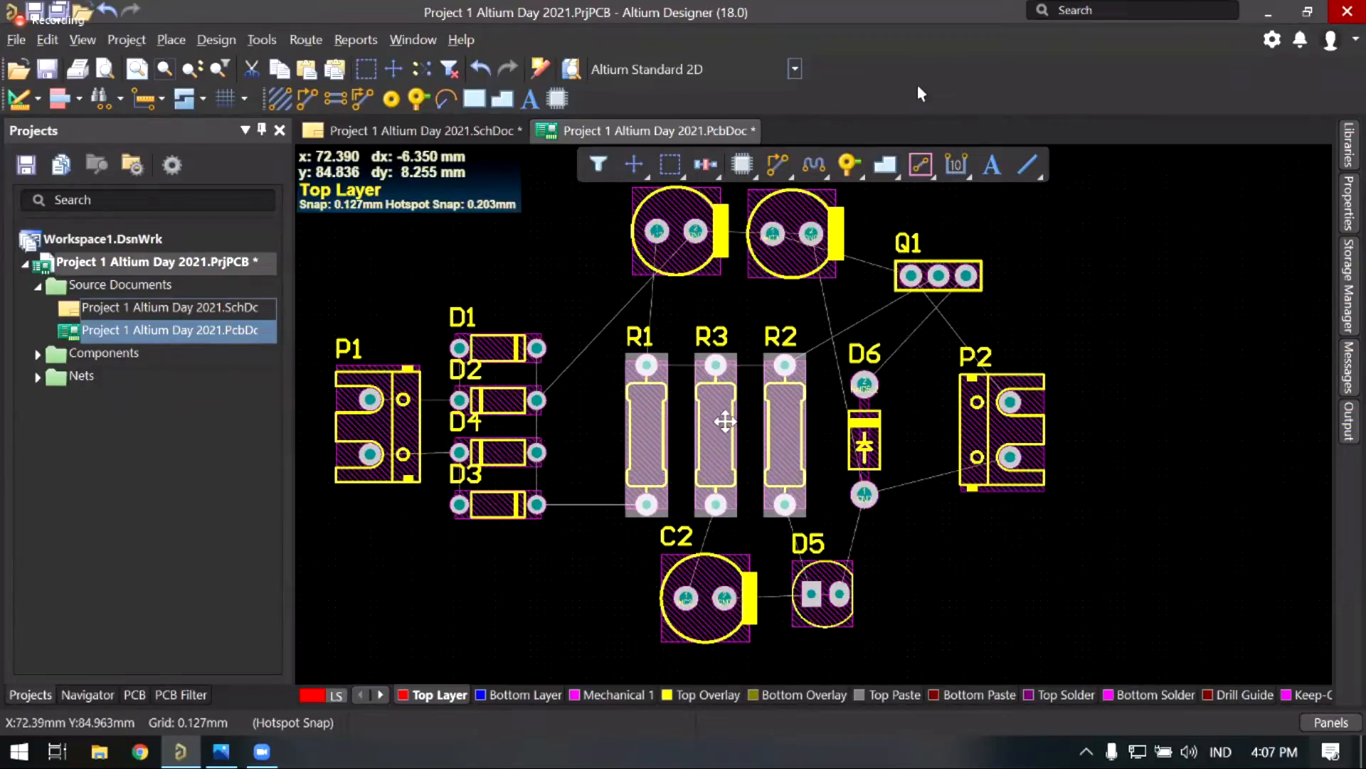
pyautogui.moveTo(763, 434); pyautogui.dragTo(760, 424, button='middle')
pyautogui.moveTo(727, 421); pyautogui.dragTo(713, 421)
pyautogui.moveTo(878, 528); pyautogui.dragTo(877, 521, button='right')
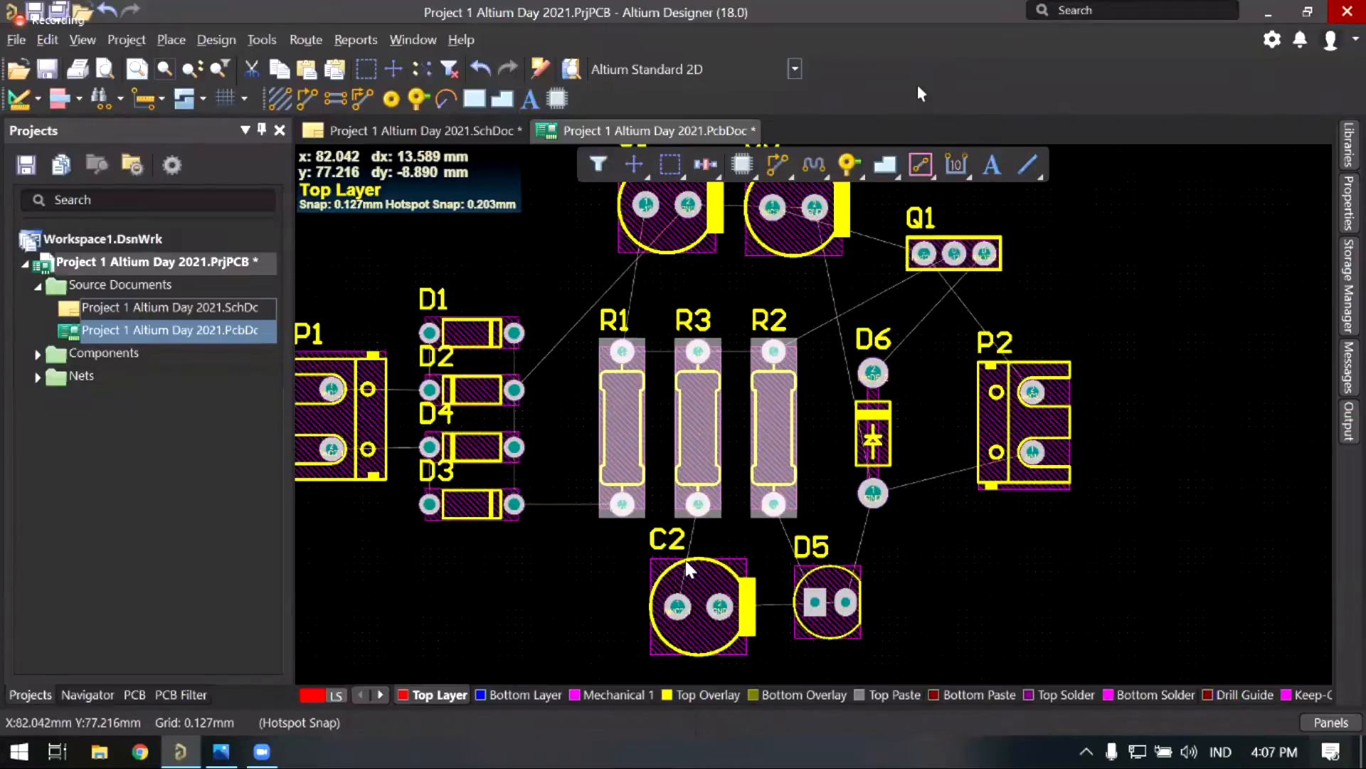
# Step: Move capacitor C2 left under R1 and R3, and bring D5 closer to C2
pyautogui.moveTo(689, 569); pyautogui.dragTo(642, 557)
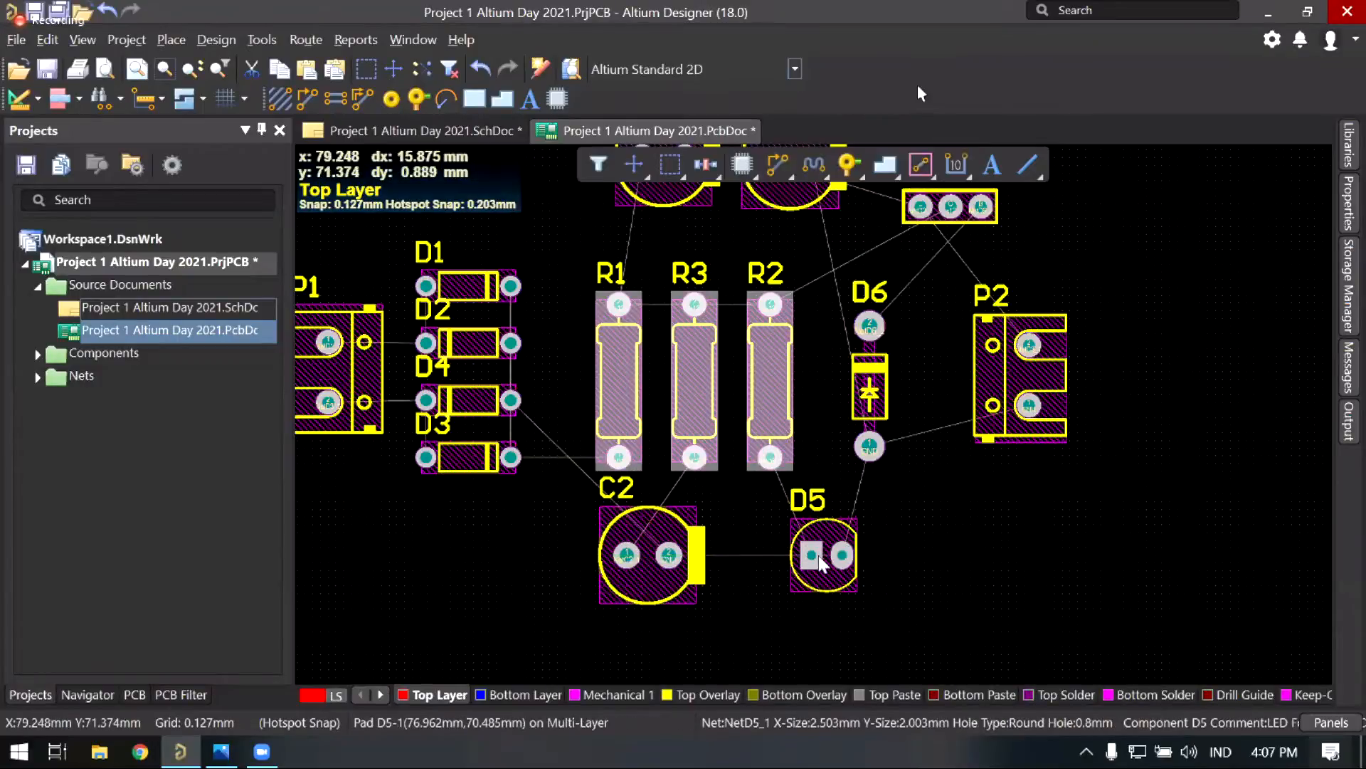
pyautogui.moveTo(812, 556); pyautogui.dragTo(802, 556)
pyautogui.moveTo(873, 471); pyautogui.dragTo(853, 470)
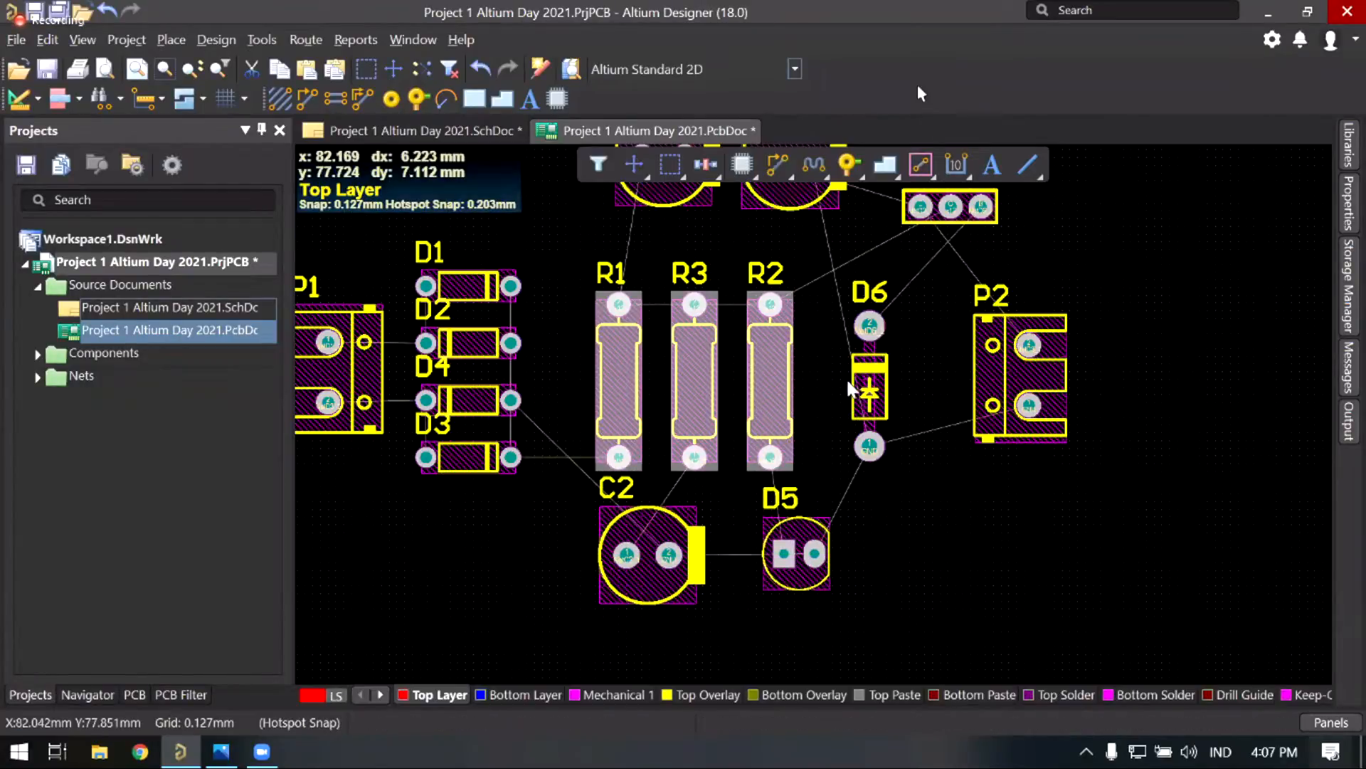
# Step: Move C1 and C3 down-left together, place Q1 beside C3, and nudge P2 left
pyautogui.keyDown('ctrl'); pyautogui.scroll(-2, 630, 269); pyautogui.keyUp('ctrl')
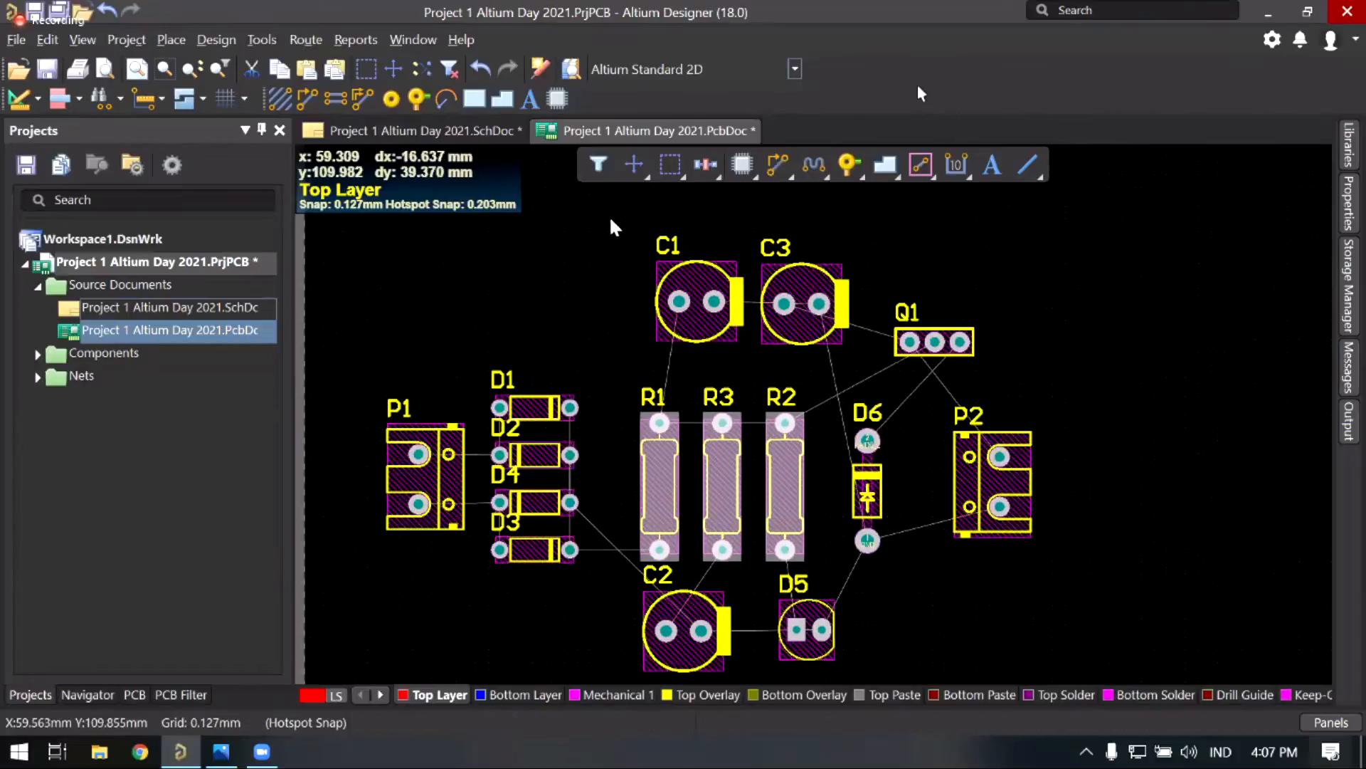
pyautogui.moveTo(855, 371); pyautogui.dragTo(710, 165)
pyautogui.moveTo(819, 304); pyautogui.dragTo(785, 324)
pyautogui.moveTo(935, 342); pyautogui.dragTo(886, 338)
pyautogui.moveTo(1021, 421); pyautogui.dragTo(1006, 410)
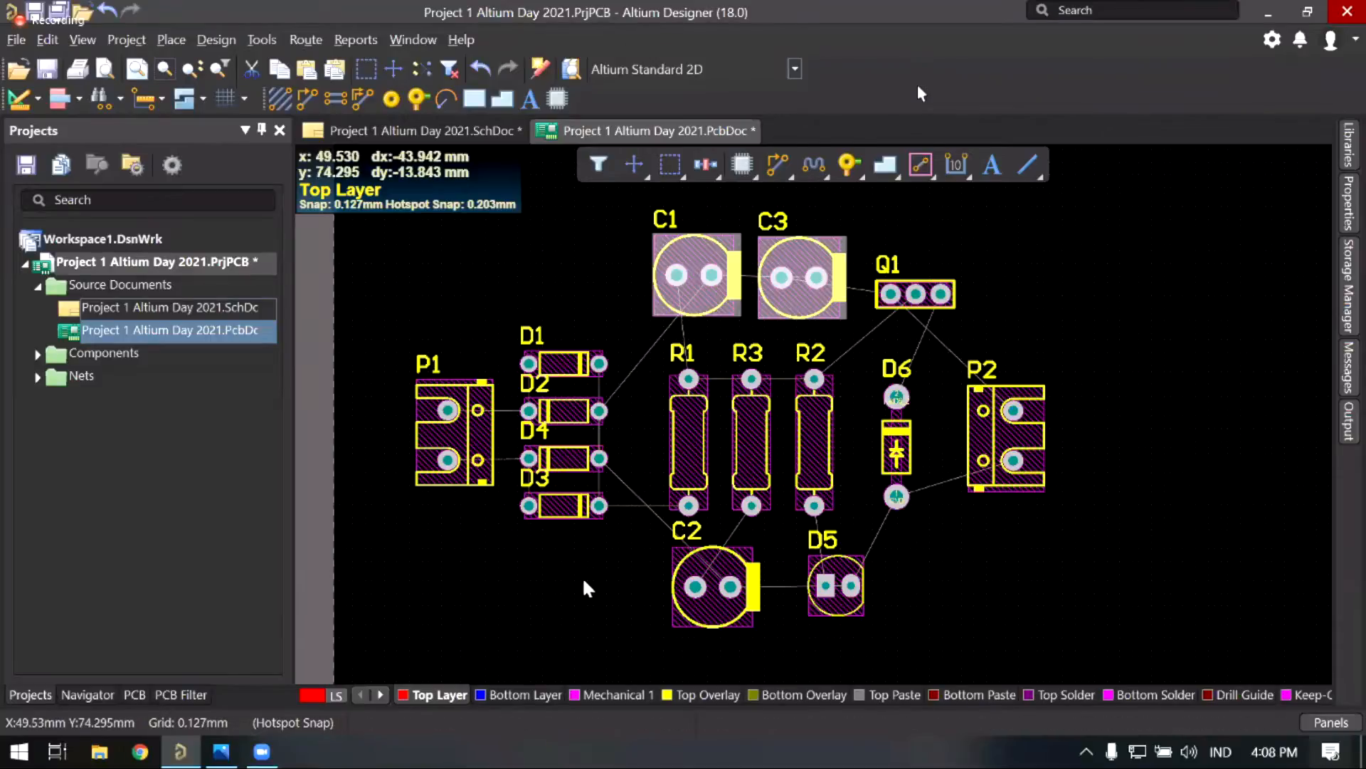
pyautogui.moveTo(578, 551); pyautogui.dragTo(582, 568, button='right')
pyautogui.scroll(1, 661, 358)
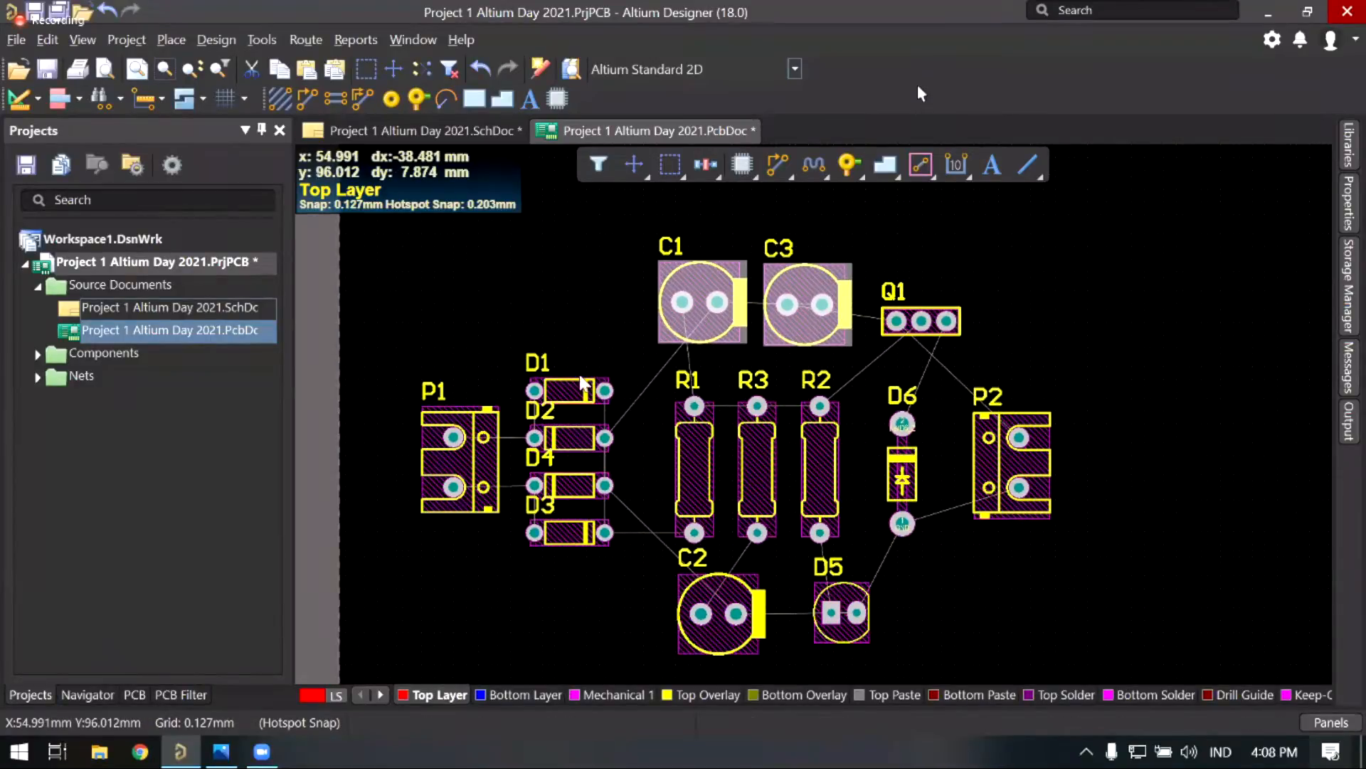
pyautogui.scroll(-1, 655, 463)
pyautogui.hscroll(2, 655, 463)
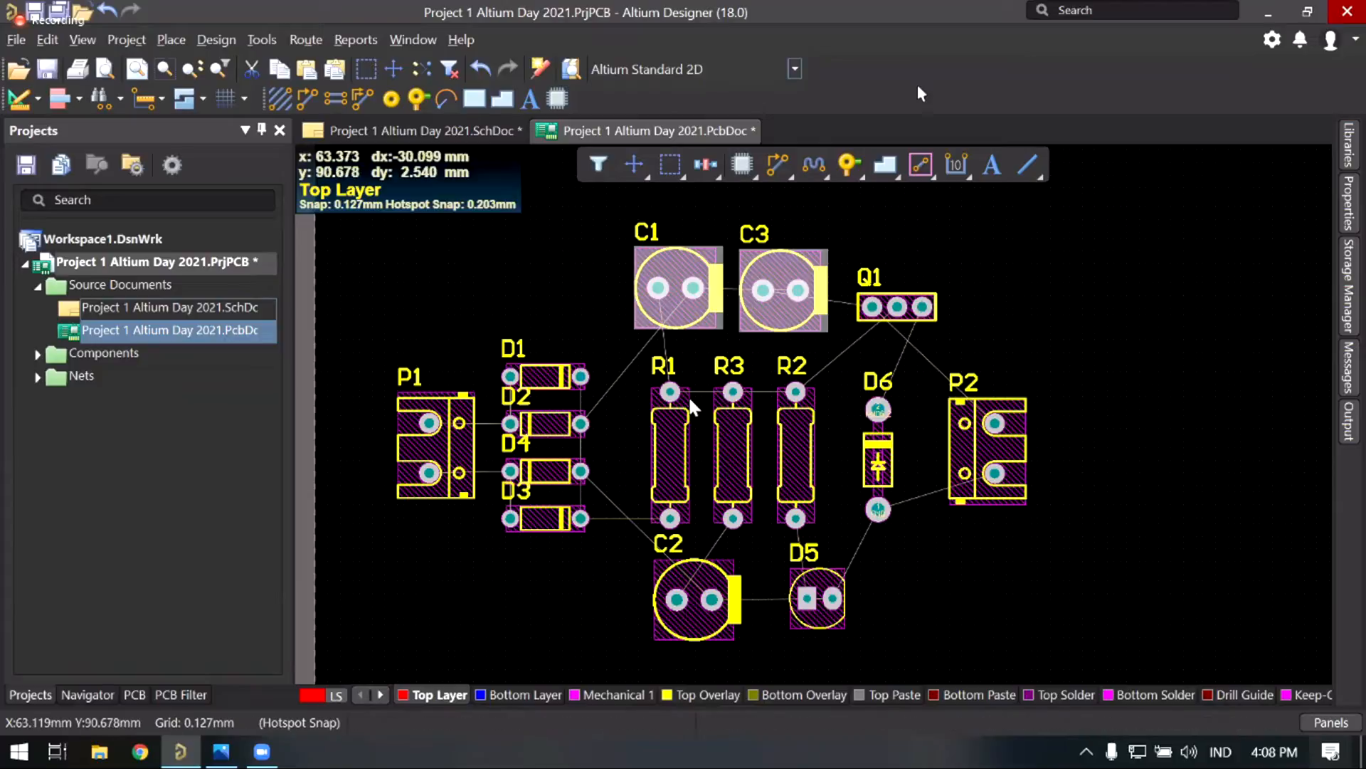
pyautogui.moveTo(637, 448); pyautogui.dragTo(620, 429, button='right')
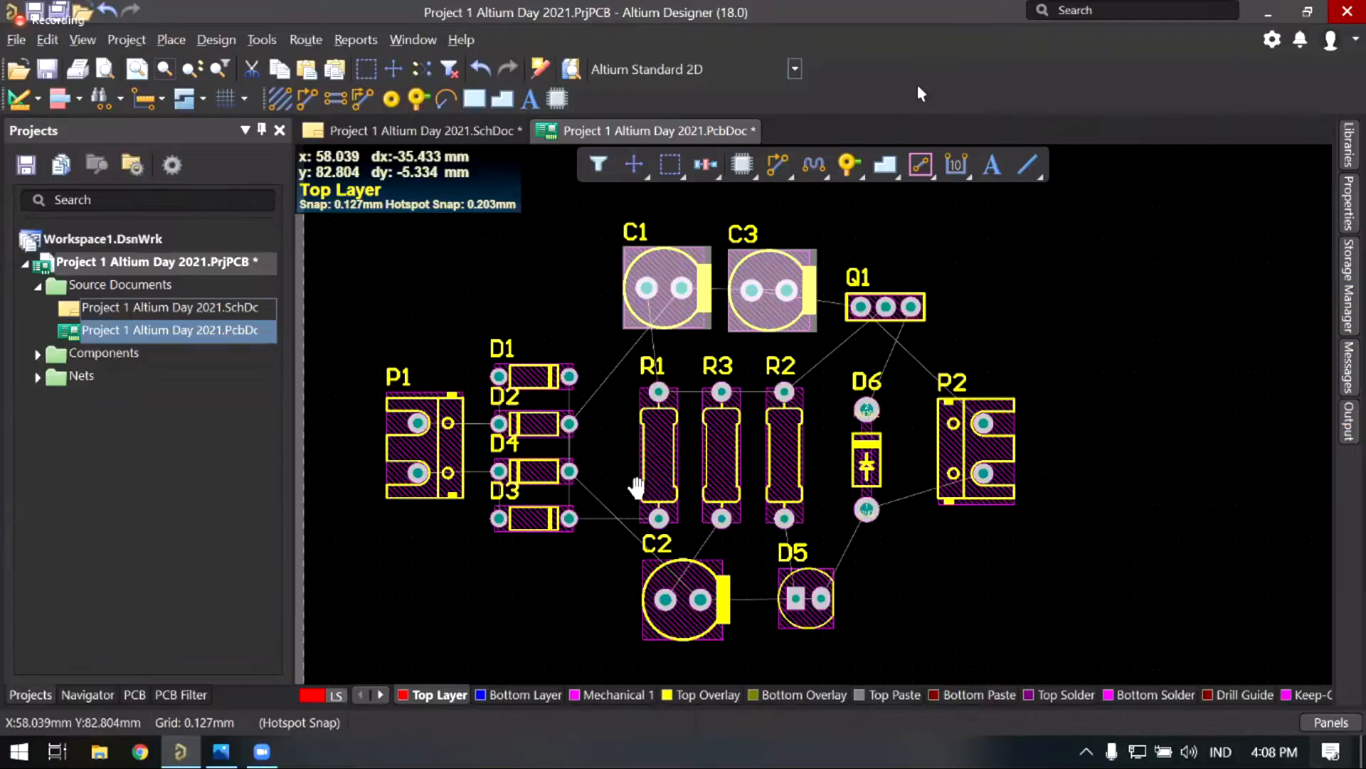
pyautogui.moveTo(667, 472); pyautogui.dragTo(652, 472, button='right')
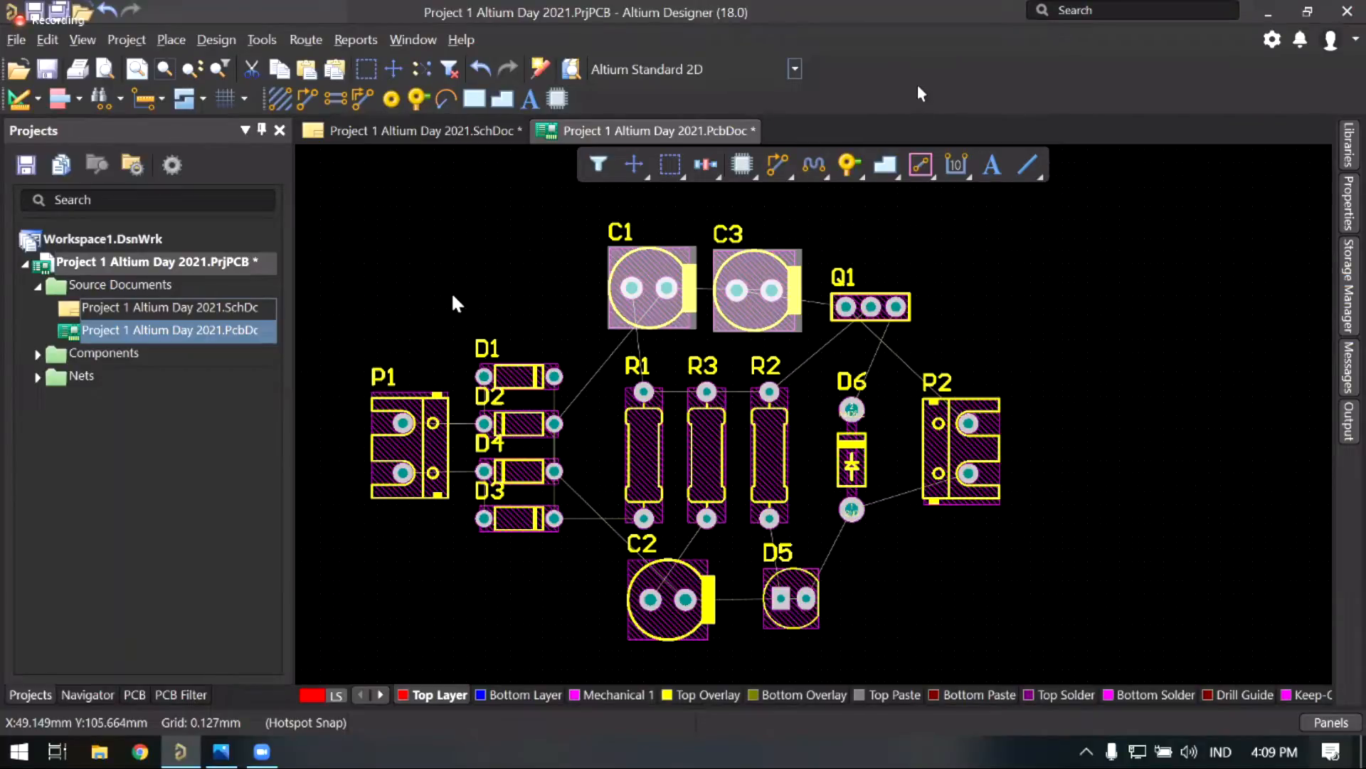
# Step: Pan around the 2D layout, toggling the heads-up coordinate display off and back on
pyautogui.moveTo(531, 345); pyautogui.dragTo(554, 332, button='right')
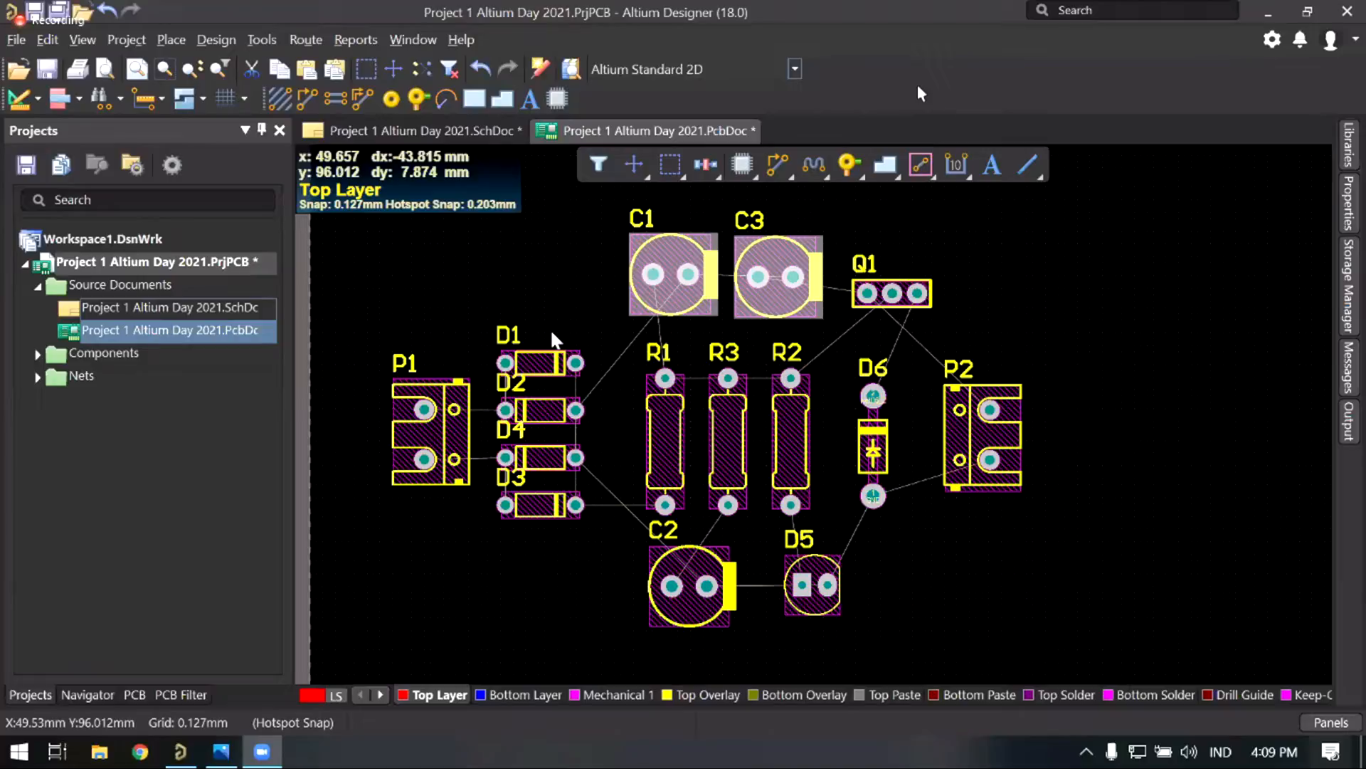
pyautogui.moveTo(555, 432); pyautogui.dragTo(563, 471, button='right')
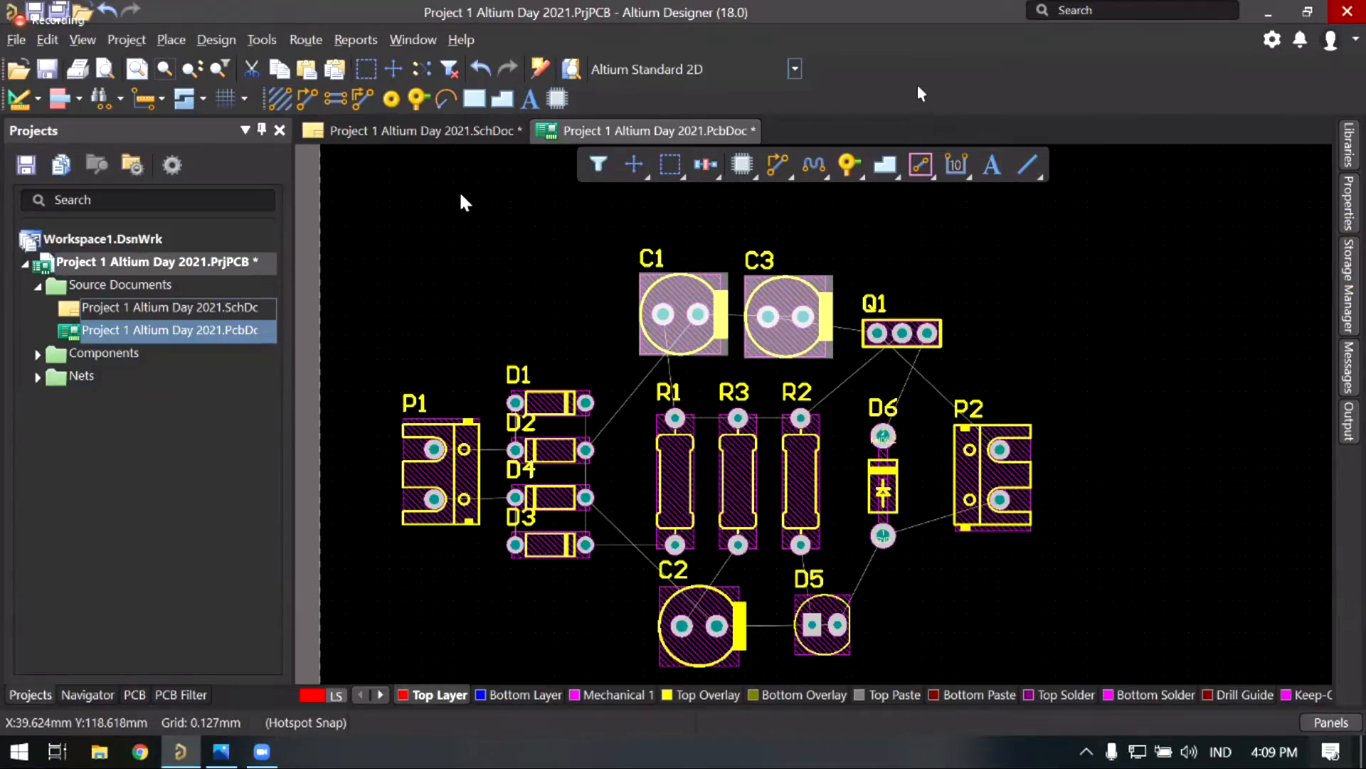
pyautogui.hotkey('shift', 'h')
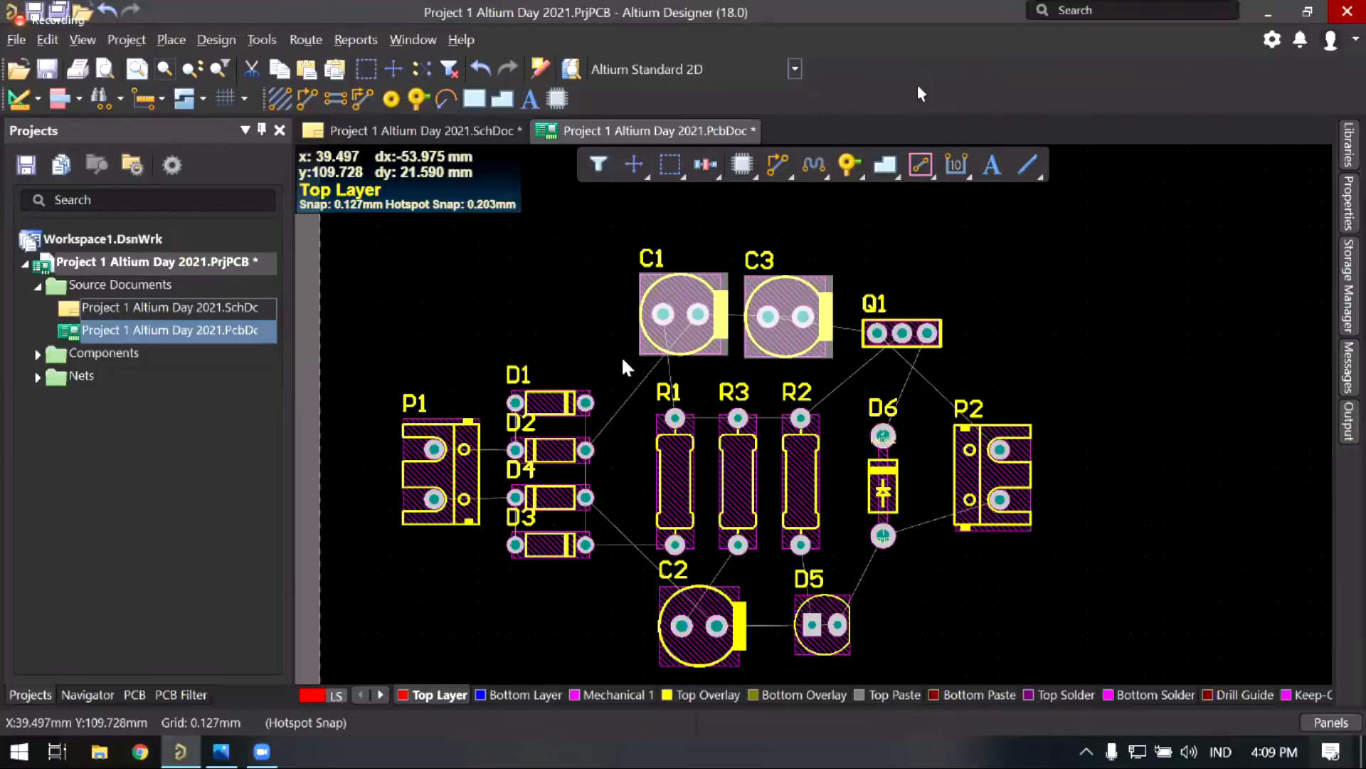
pyautogui.moveTo(638, 388); pyautogui.dragTo(620, 359, button='right')
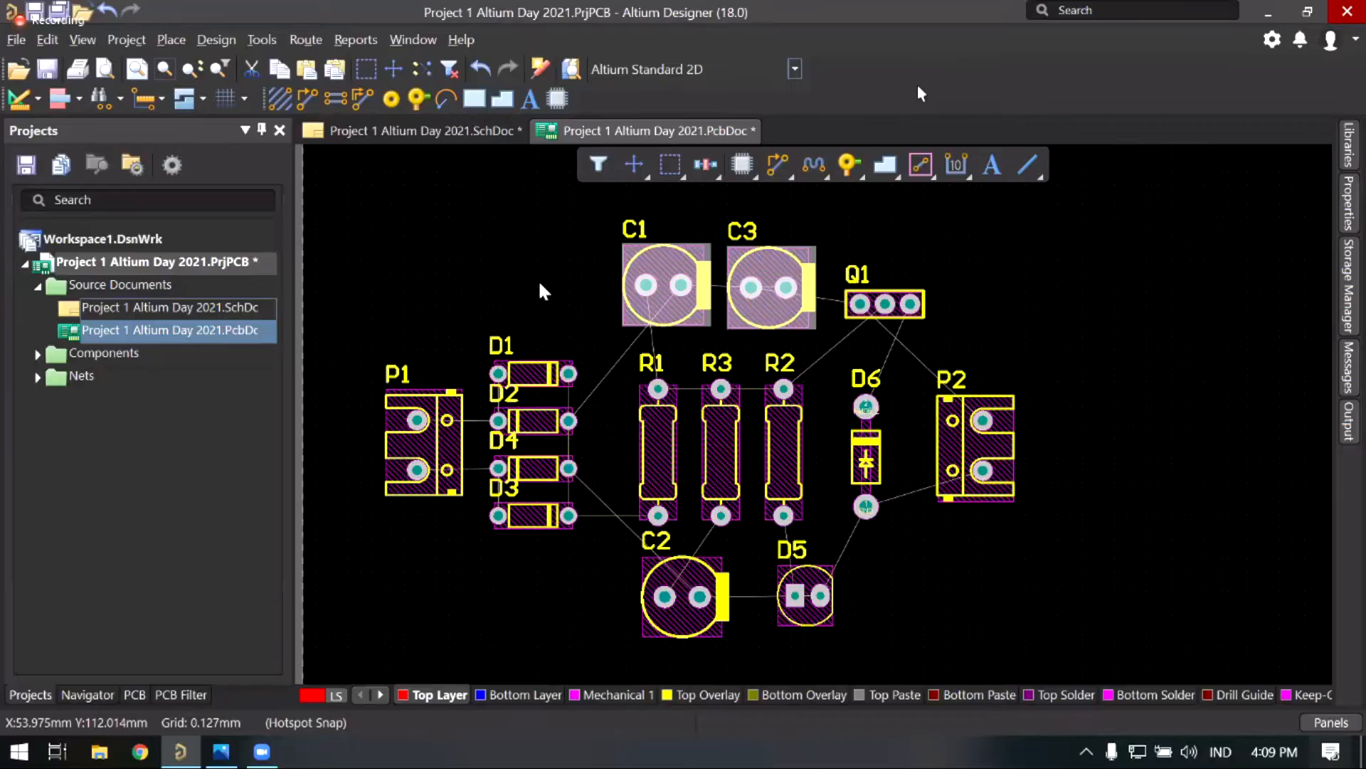
pyautogui.moveTo(732, 472); pyautogui.dragTo(753, 442, button='right')
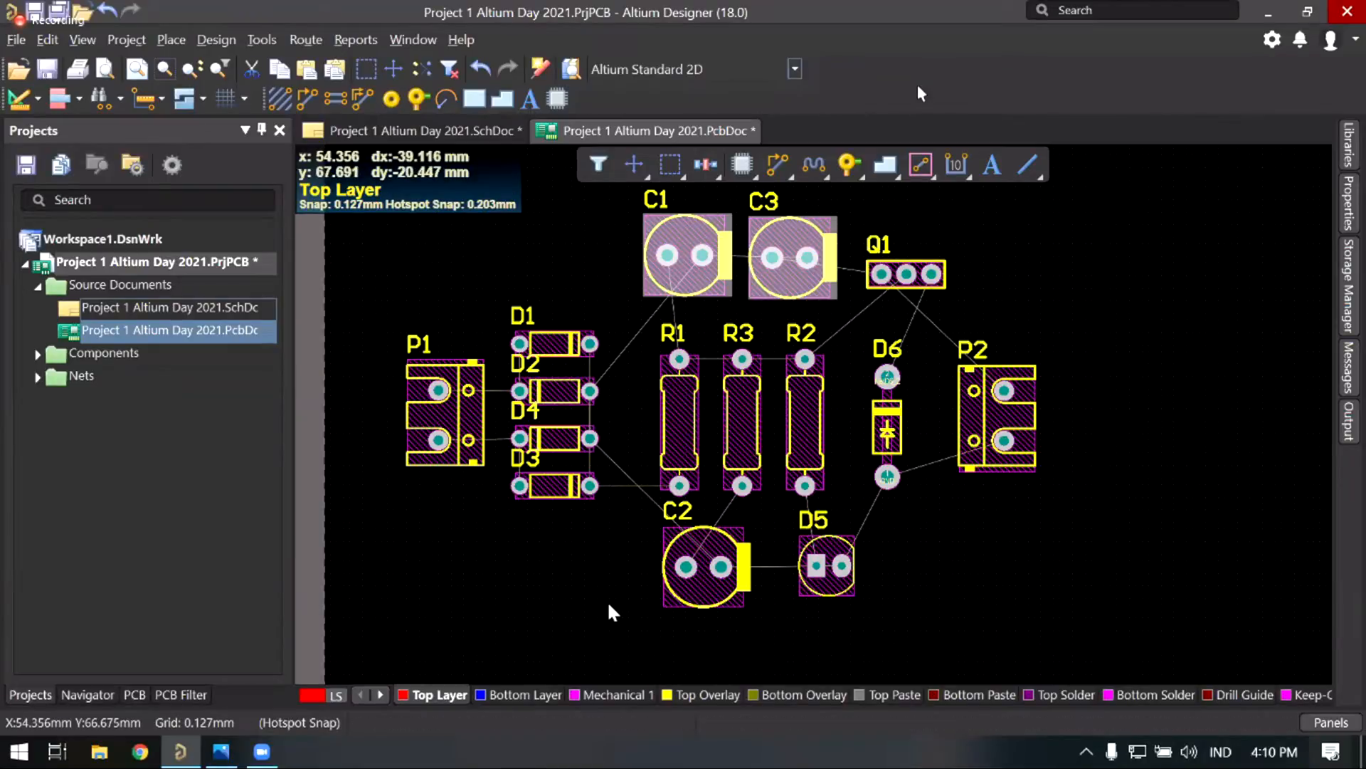
pyautogui.moveTo(601, 595); pyautogui.dragTo(579, 606, button='right')
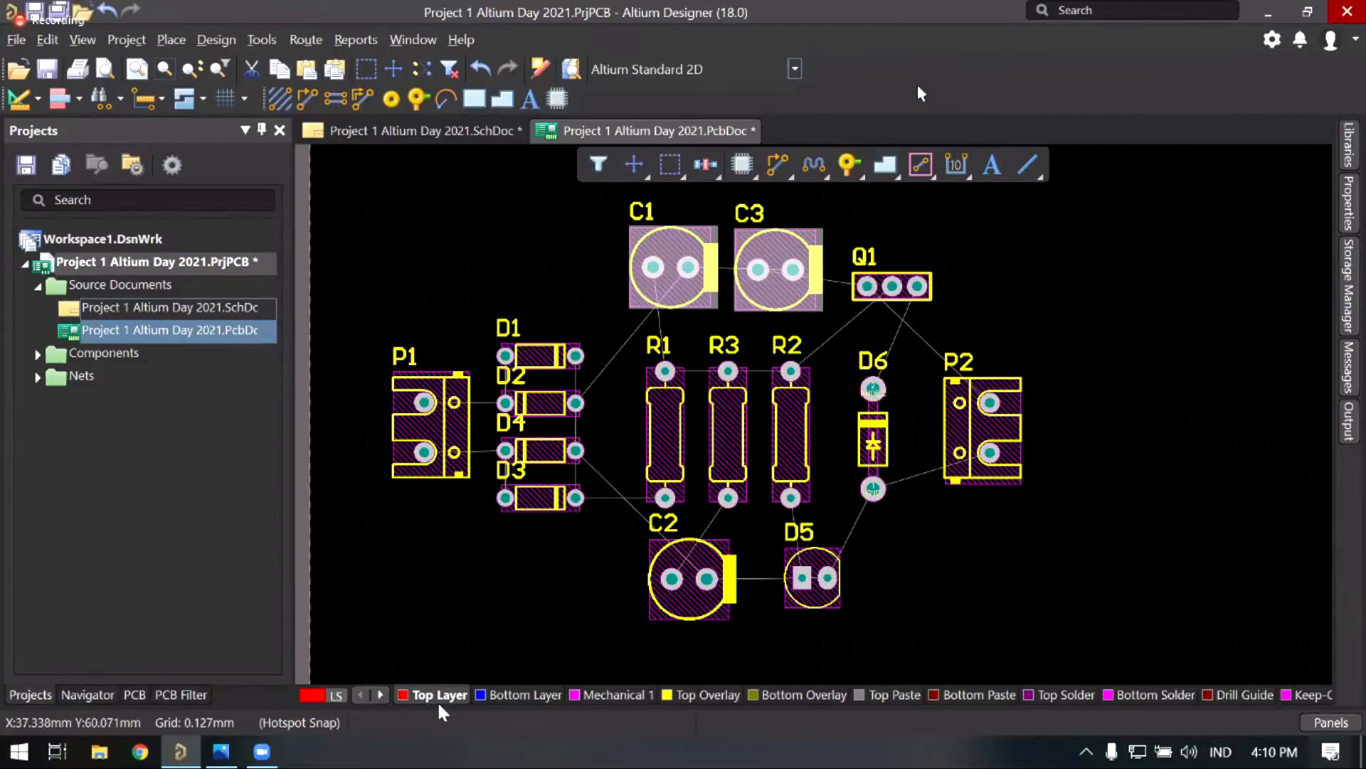
pyautogui.hotkey('shift', 'h')
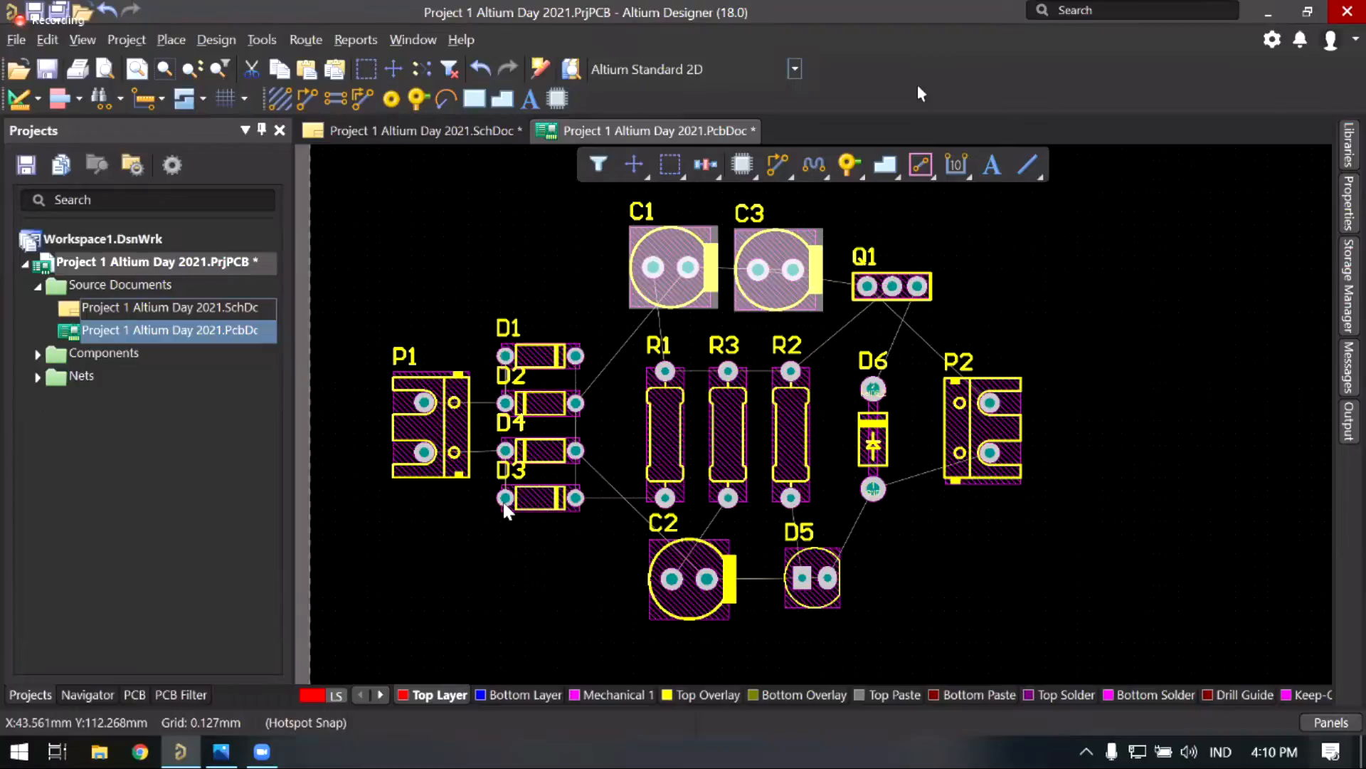
pyautogui.moveTo(523, 493); pyautogui.dragTo(503, 502, button='right')
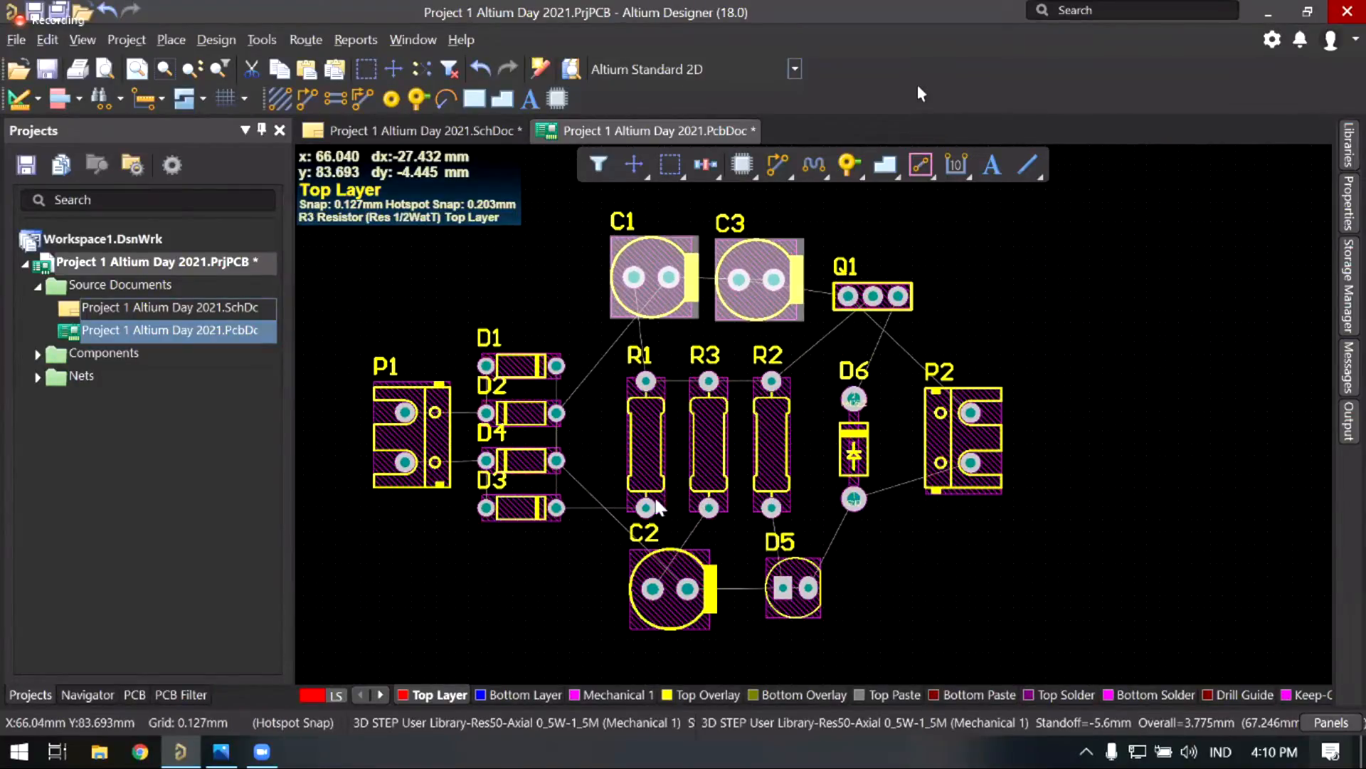
pyautogui.moveTo(641, 482); pyautogui.dragTo(602, 475, button='right')
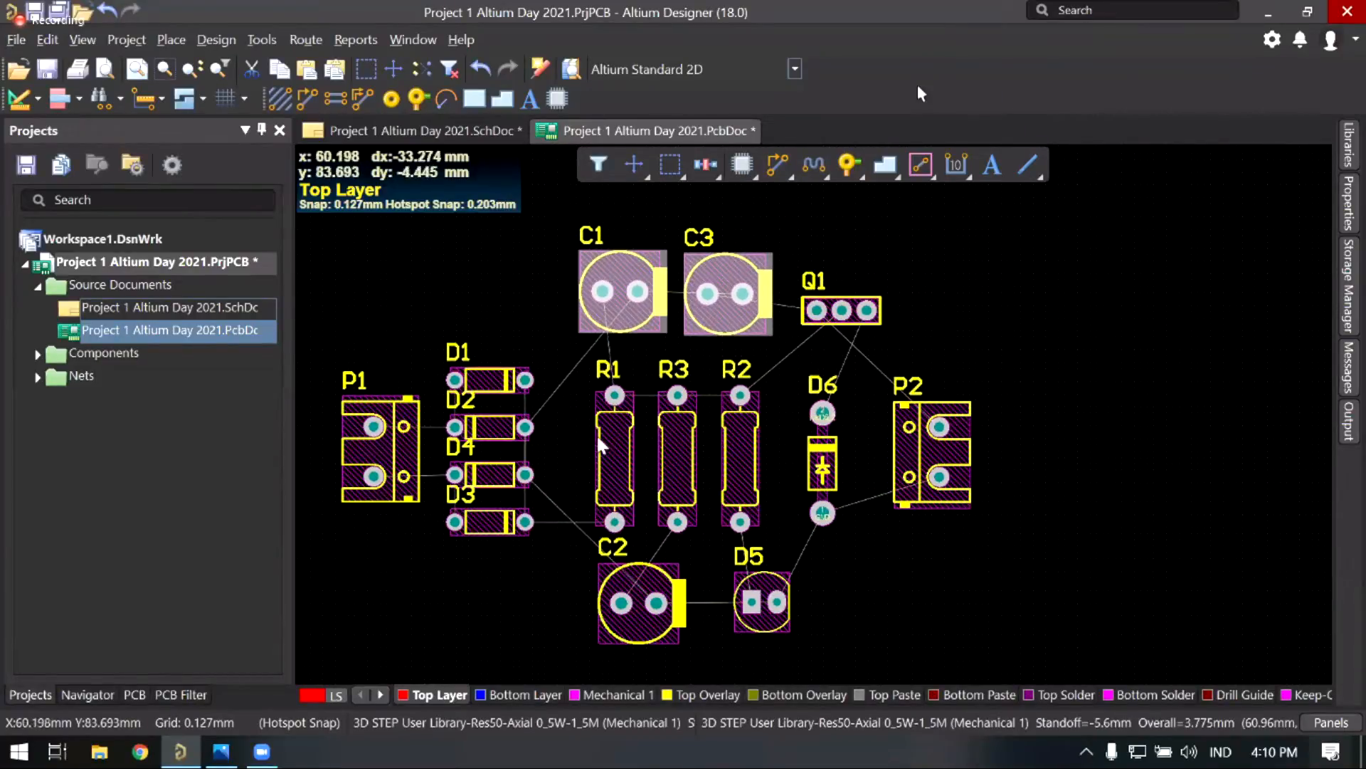
pyautogui.moveTo(610, 335); pyautogui.dragTo(617, 338, button='right')
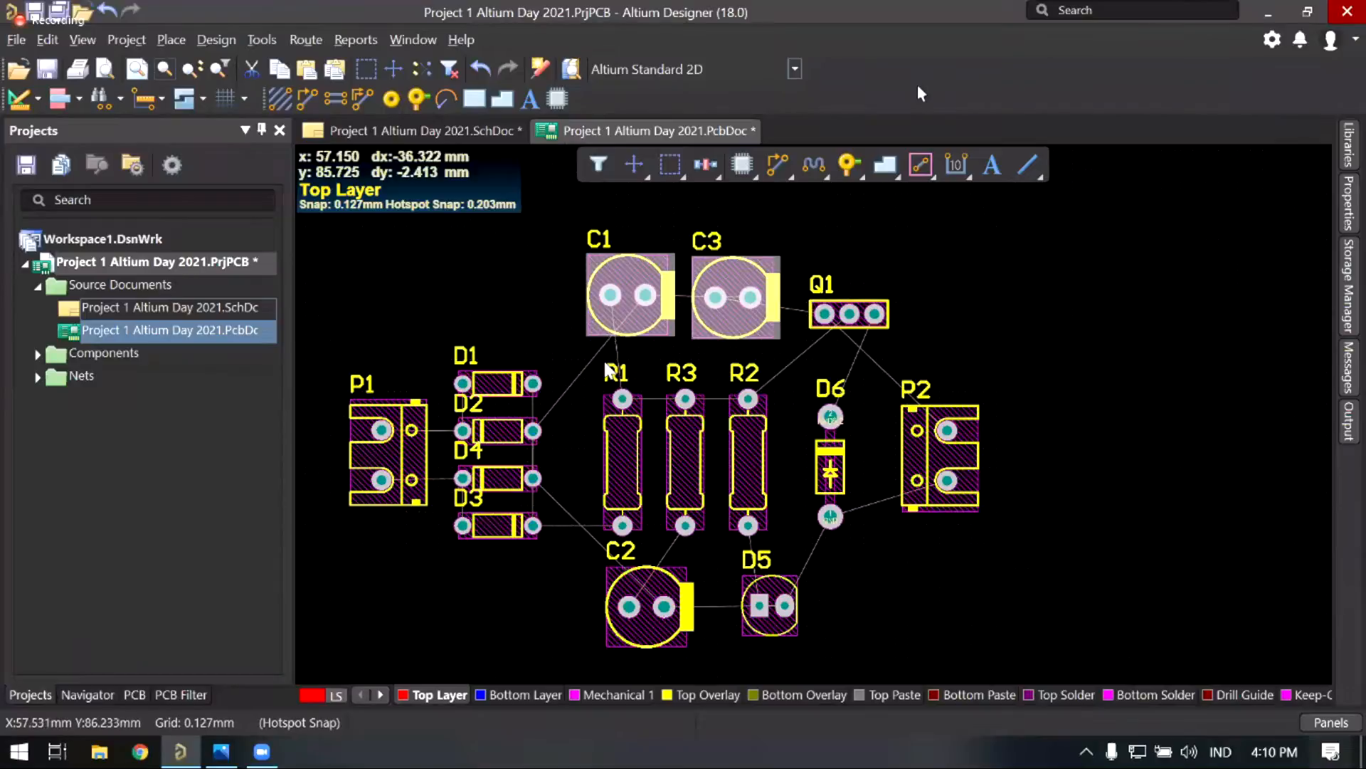
pyautogui.scroll(-1, 624, 399)
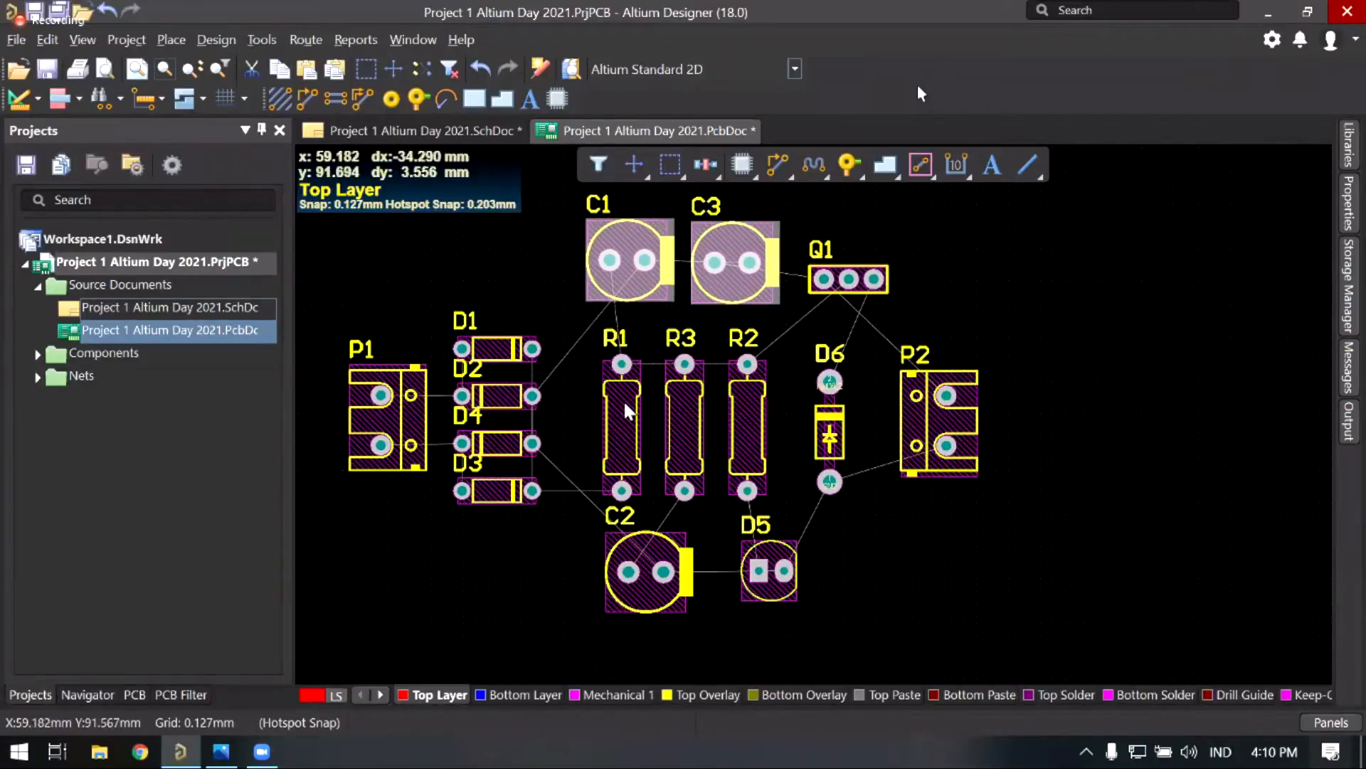
pyautogui.moveTo(623, 400); pyautogui.dragTo(671, 431, button='right')
pyautogui.moveTo(770, 418); pyautogui.dragTo(734, 430, button='right')
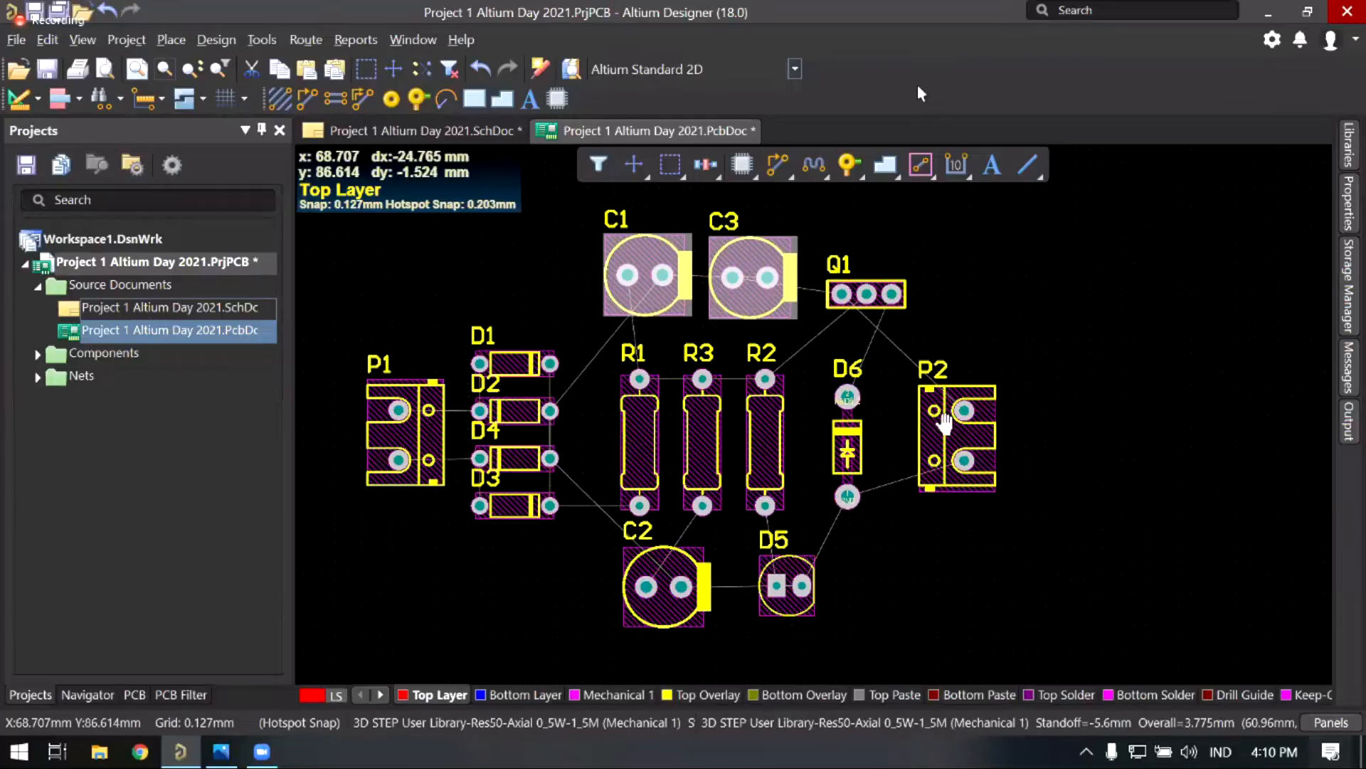
# Step: Switch to the 3D board view and tilt the board over toward its underside
pyautogui.press('3')
pyautogui.moveTo(904, 447); pyautogui.dragTo(862, 370, button='right')
pyautogui.keyDown('shift'); pyautogui.moveTo(885, 309); pyautogui.dragTo(656, 436, button='right'); pyautogui.keyUp('shift')
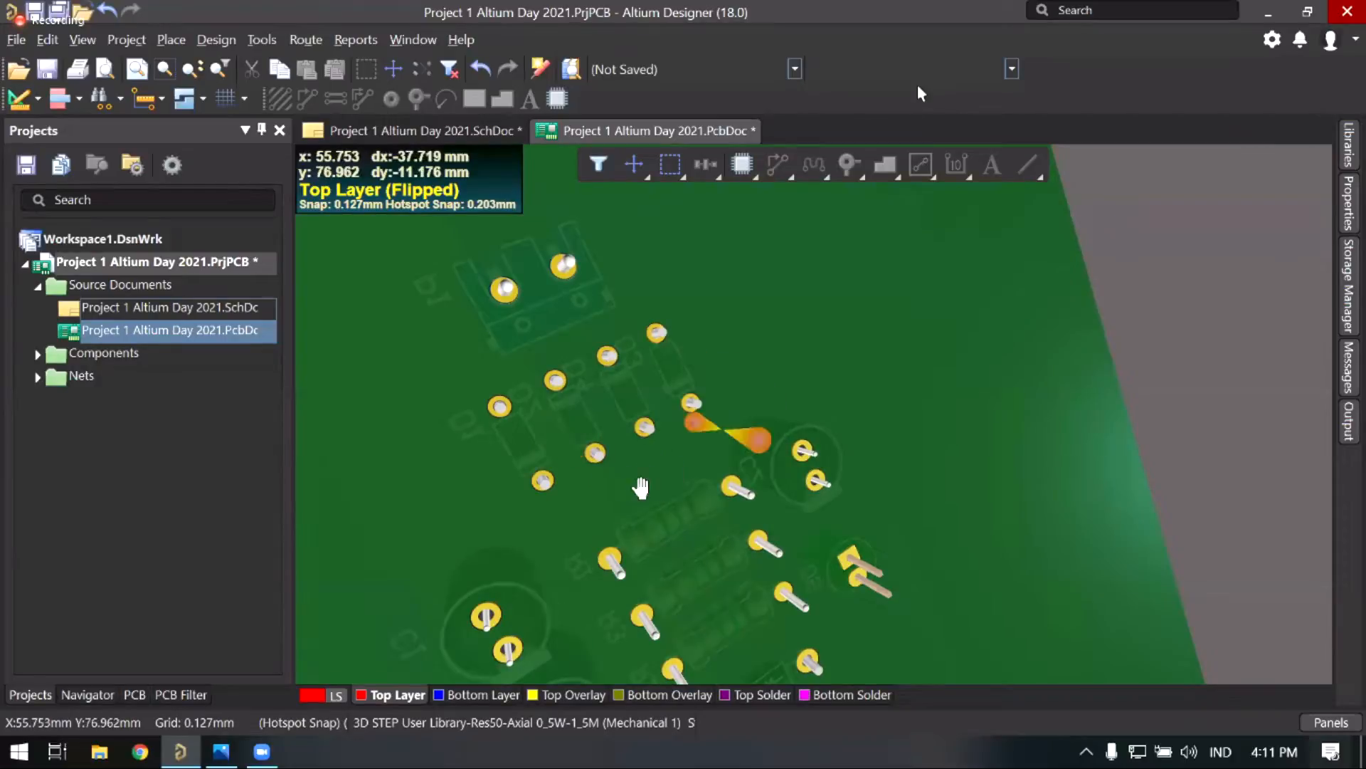
# Step: Pan and orbit the 3D board to inspect the placed components, then zoom out
pyautogui.moveTo(677, 432); pyautogui.dragTo(741, 425, button='right')
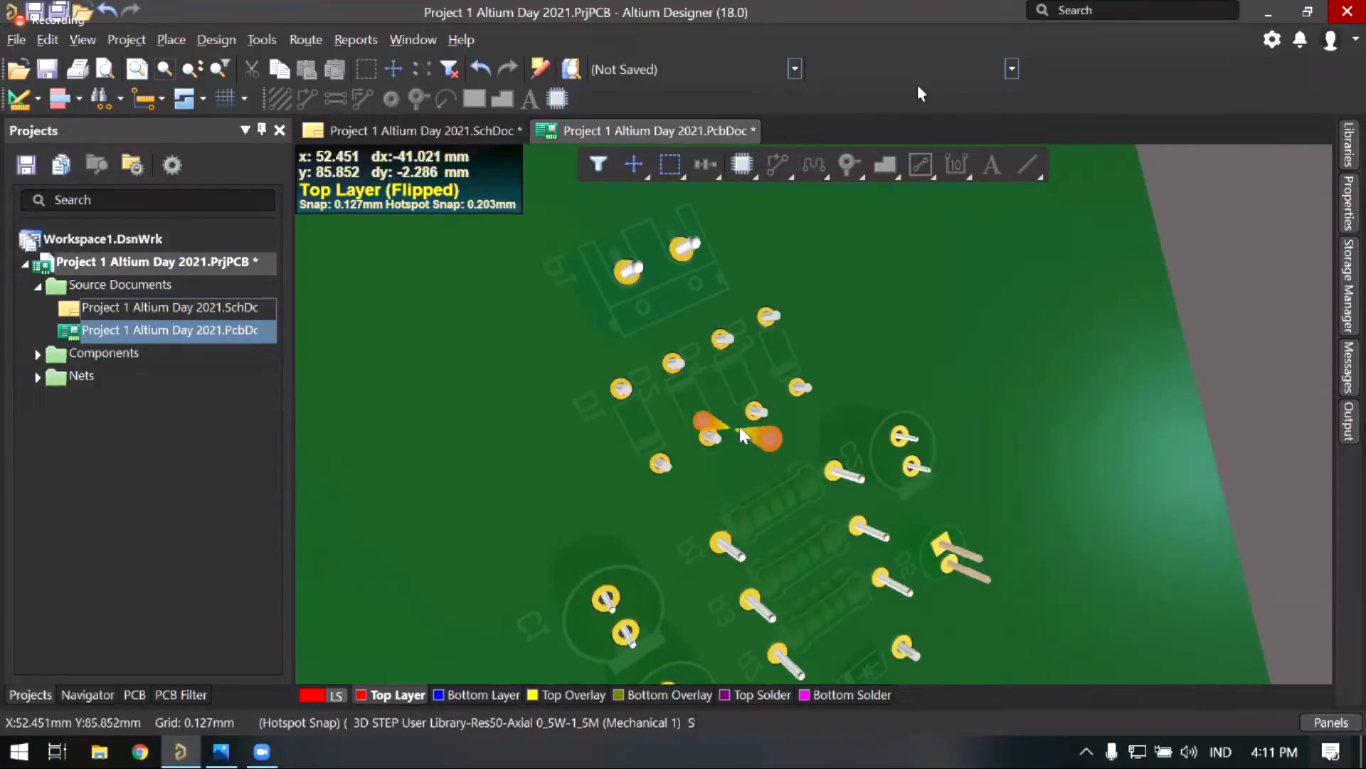
pyautogui.moveTo(715, 330); pyautogui.dragTo(747, 447, button='right')
pyautogui.moveTo(643, 299); pyautogui.dragTo(686, 313, button='right')
pyautogui.keyDown('shift'); pyautogui.moveTo(707, 381); pyautogui.dragTo(603, 477, button='right'); pyautogui.keyUp('shift')
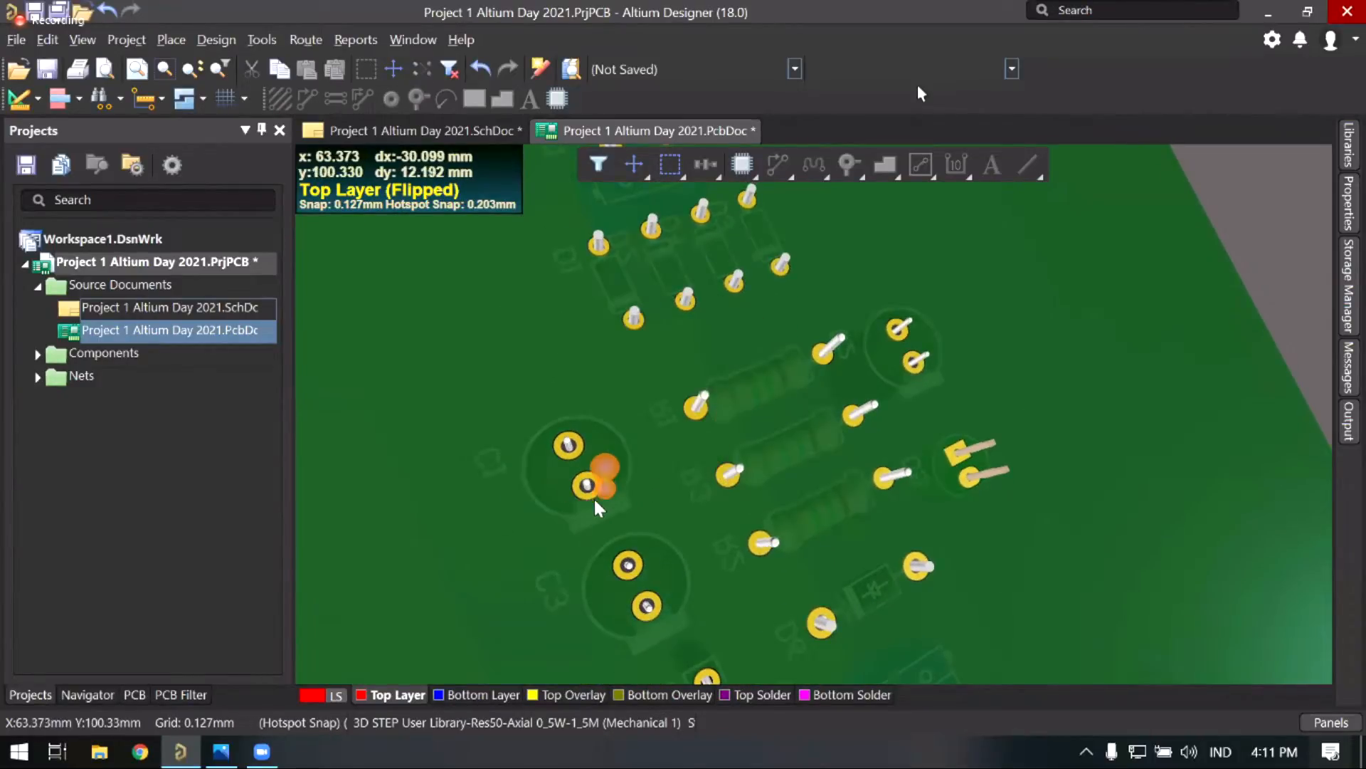
pyautogui.moveTo(703, 529); pyautogui.dragTo(765, 523, button='right')
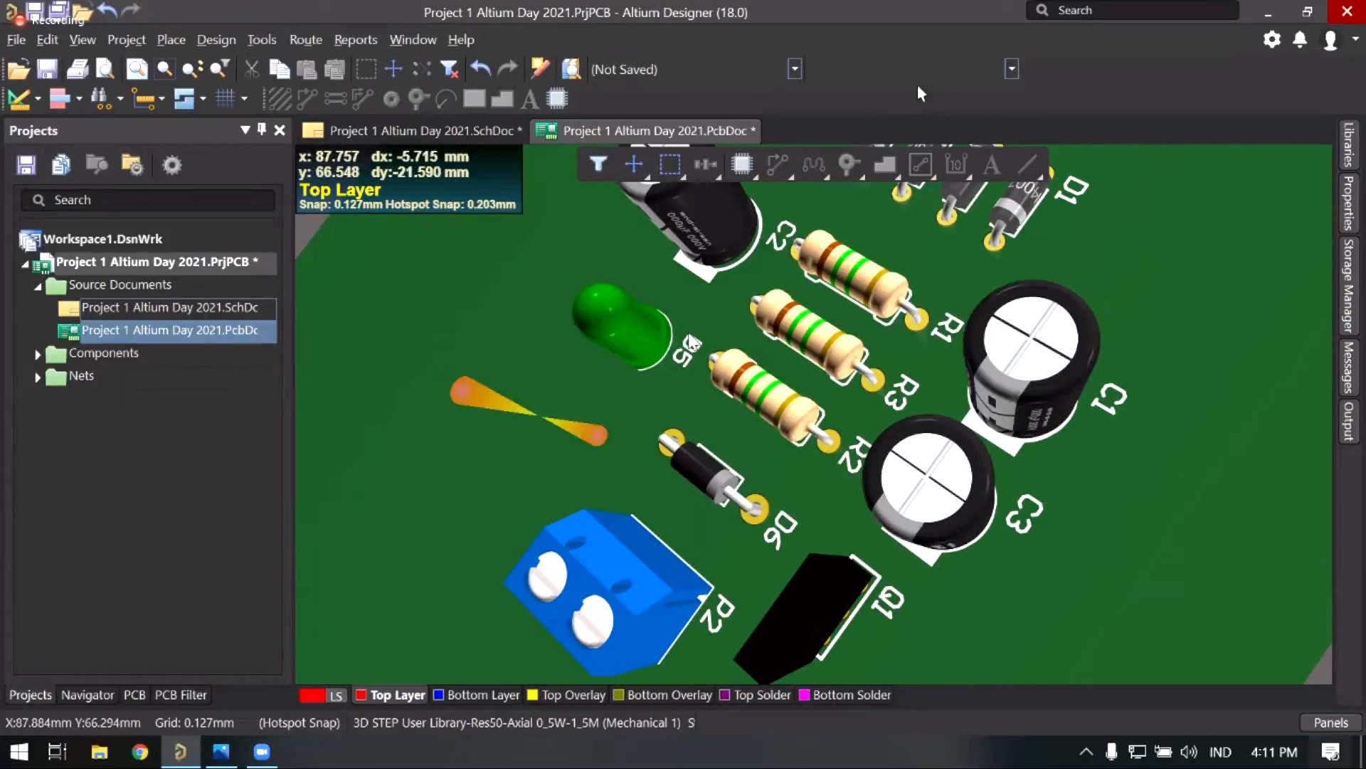
pyautogui.keyDown('ctrl'); pyautogui.scroll(-4, 689, 340); pyautogui.keyUp('ctrl')
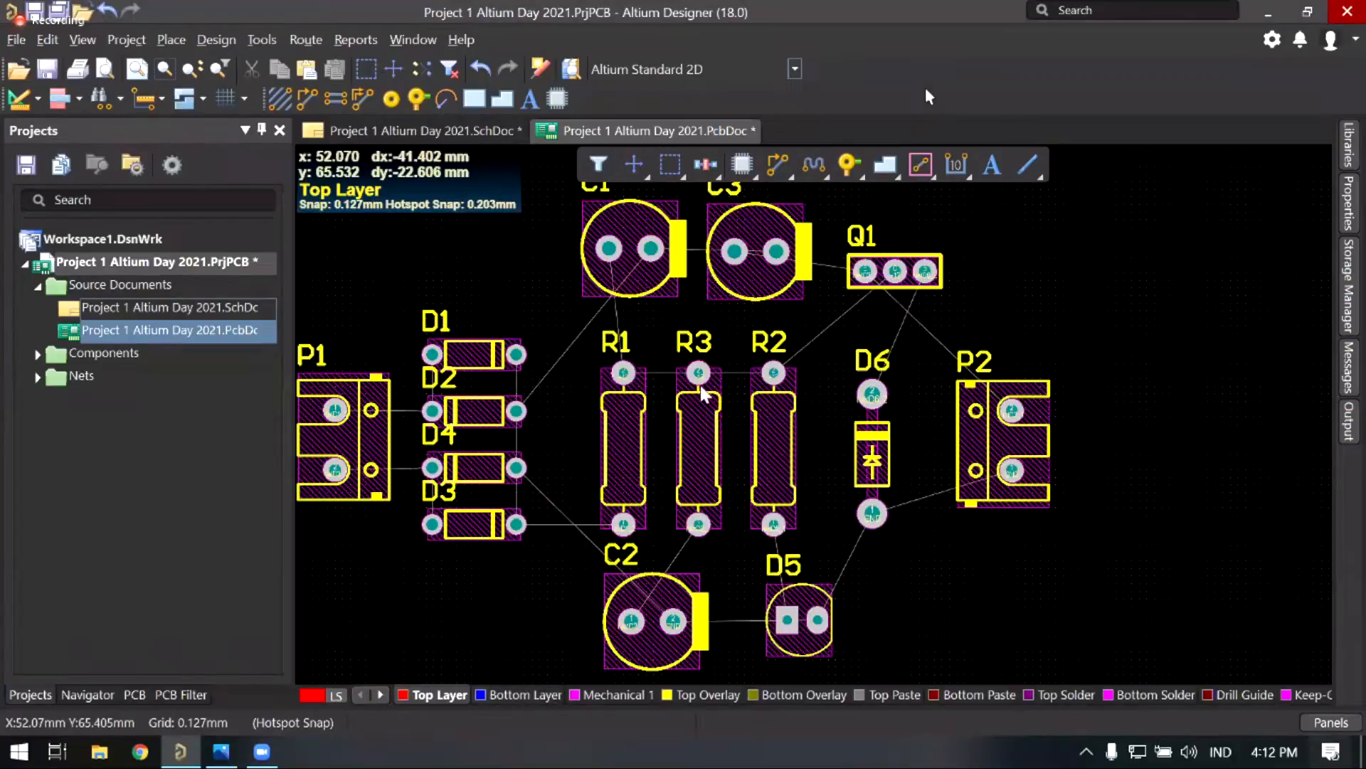
# Step: Make Bottom Layer the active layer with the keypad * key, then pan the board into view
pyautogui.hotkey('shift', 'h')
pyautogui.press('KP_Multiply')
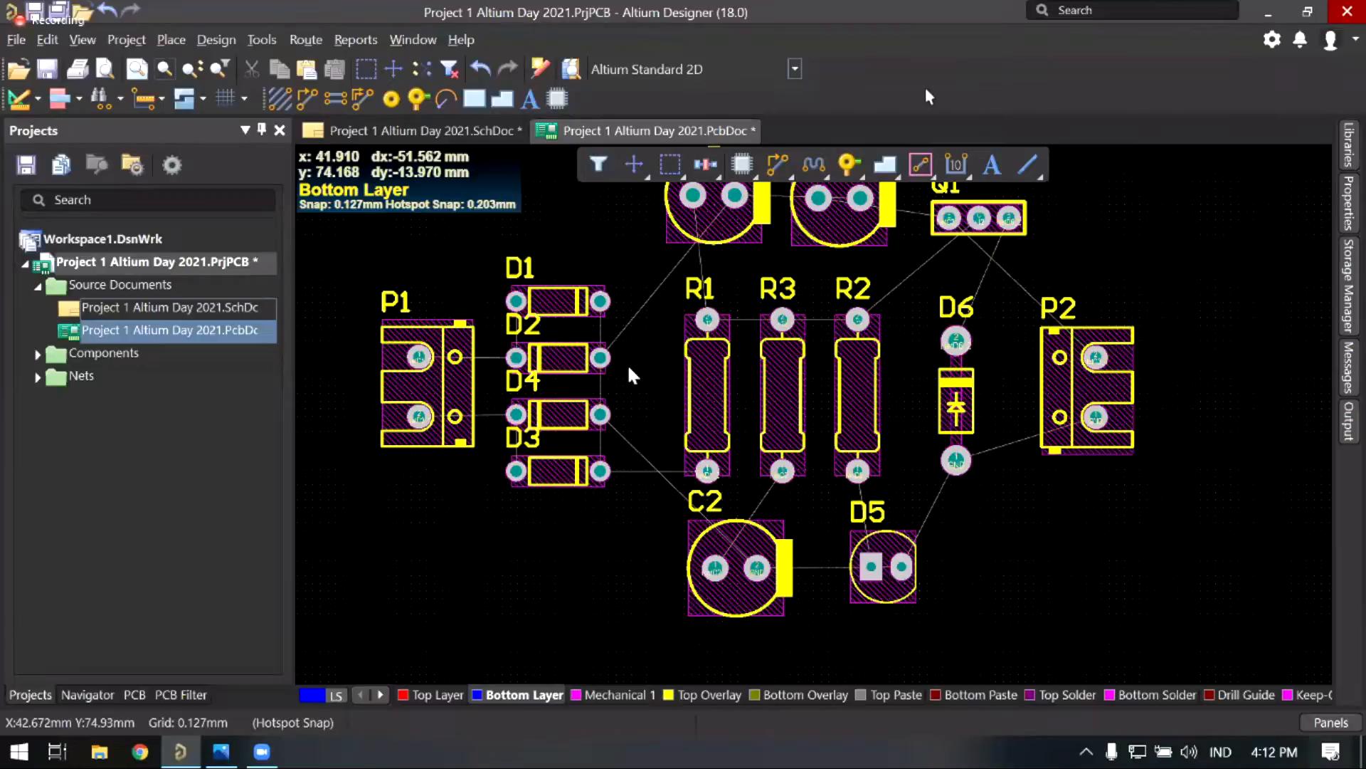
pyautogui.moveTo(541, 466); pyautogui.dragTo(525, 486, button='right')
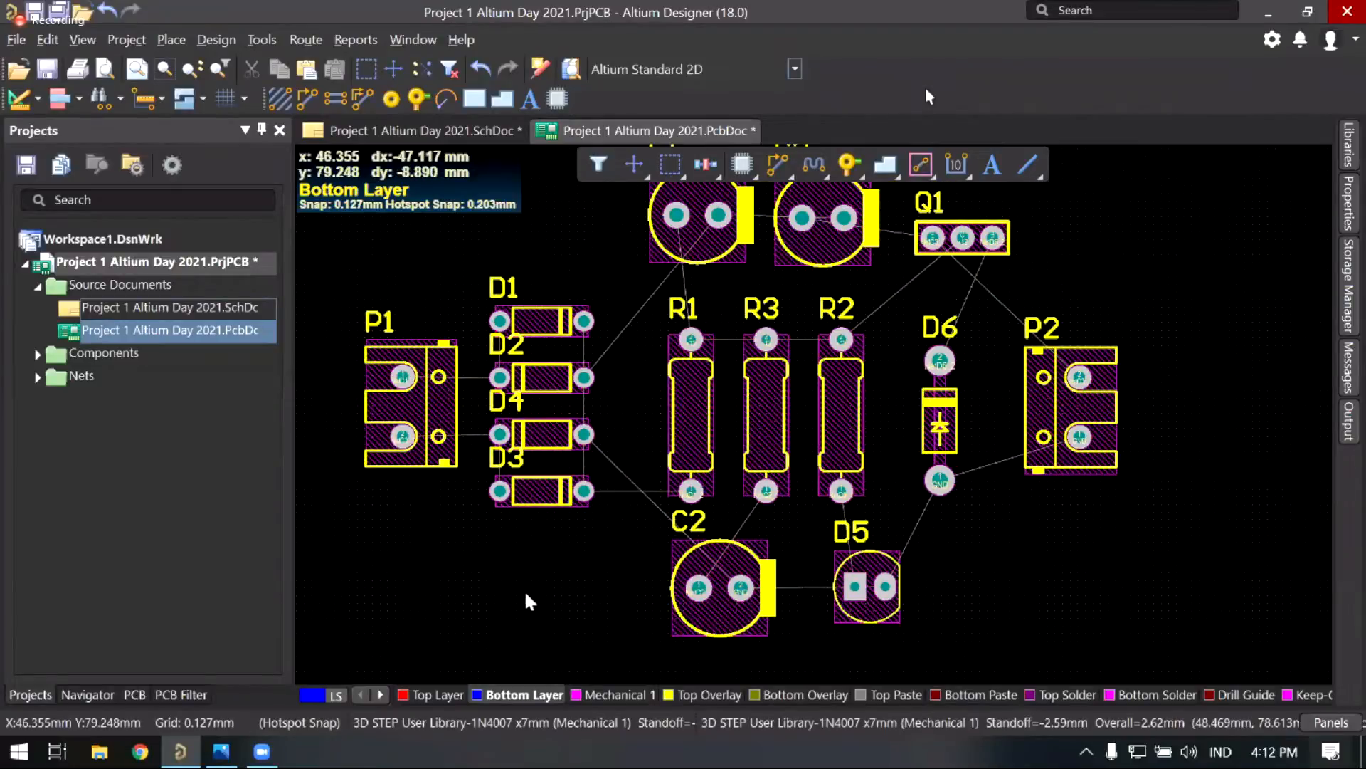
pyautogui.moveTo(758, 378); pyautogui.dragTo(731, 405, button='right')
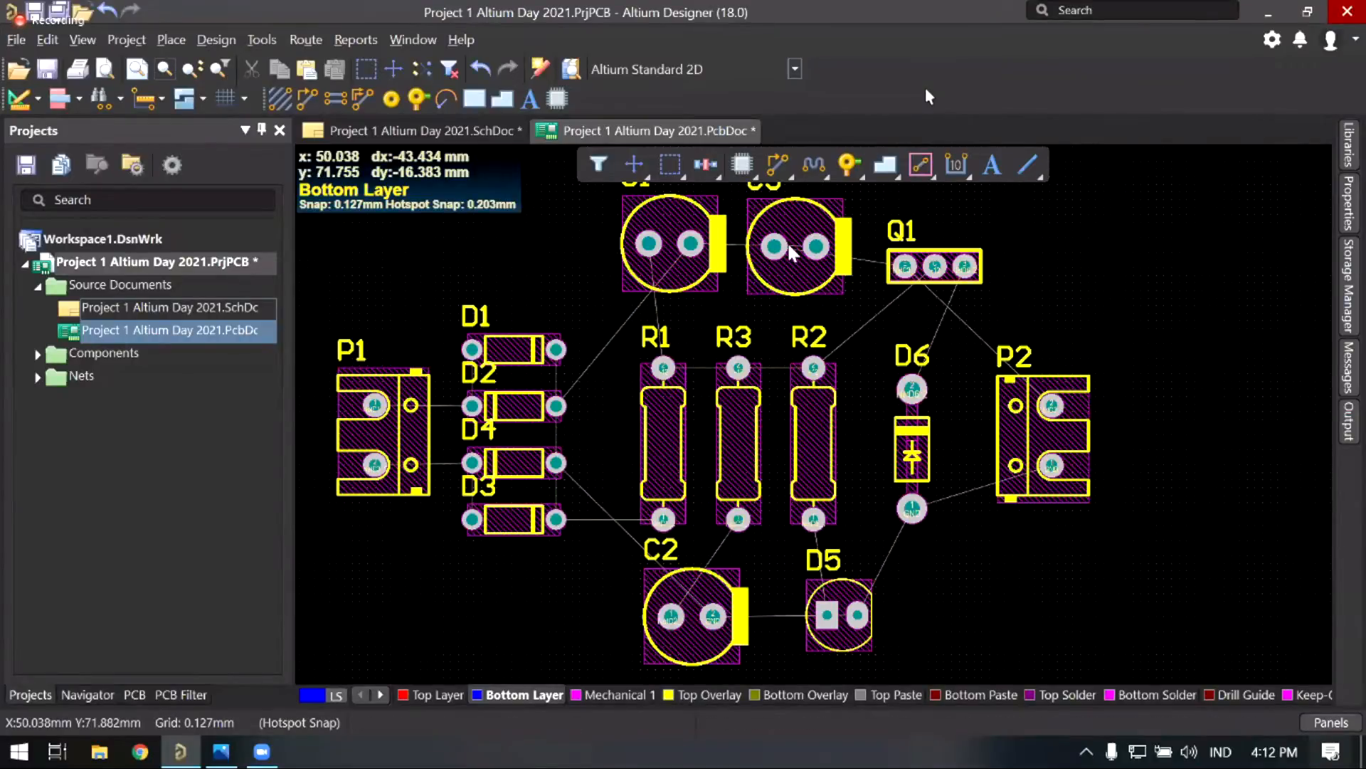
pyautogui.moveTo(789, 247); pyautogui.dragTo(796, 204, button='right')
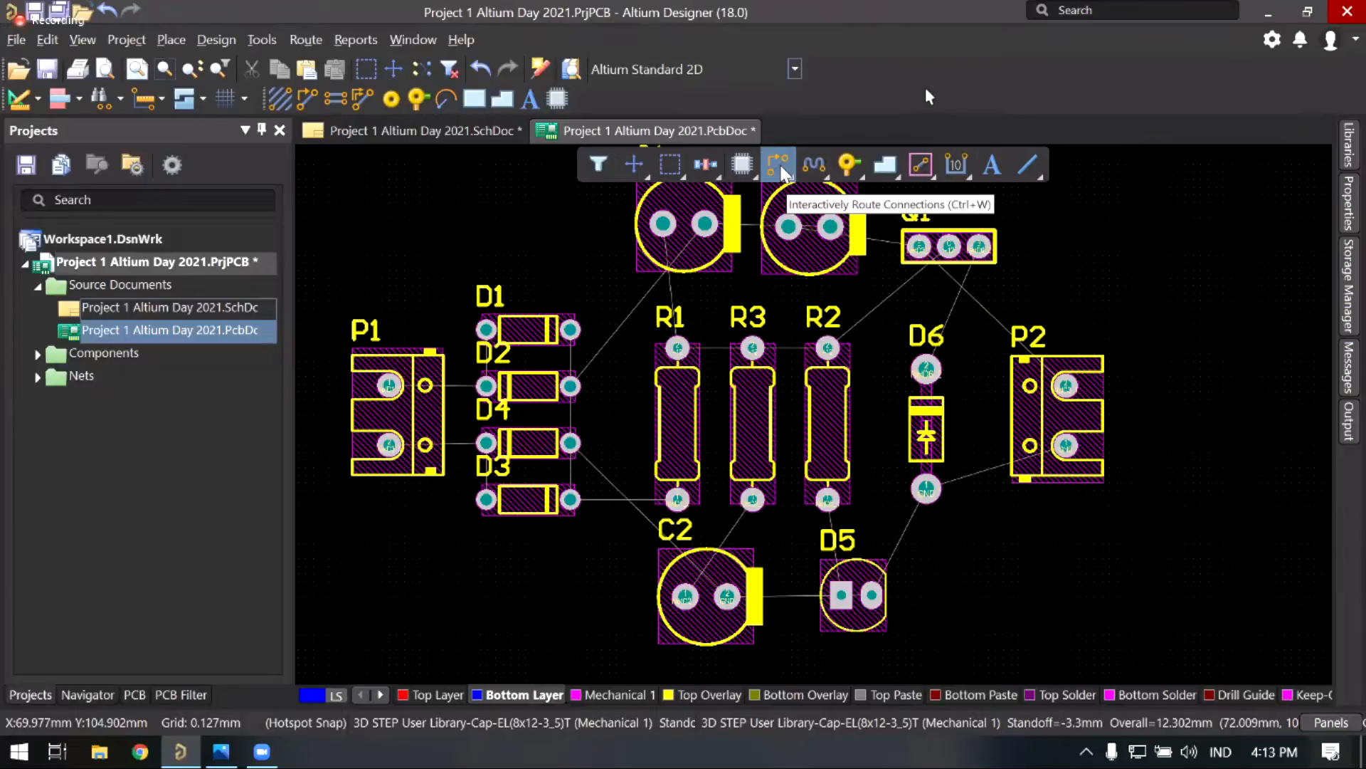
# Step: Start interactive routing and zoom in on connector P1
pyautogui.click(780, 166)
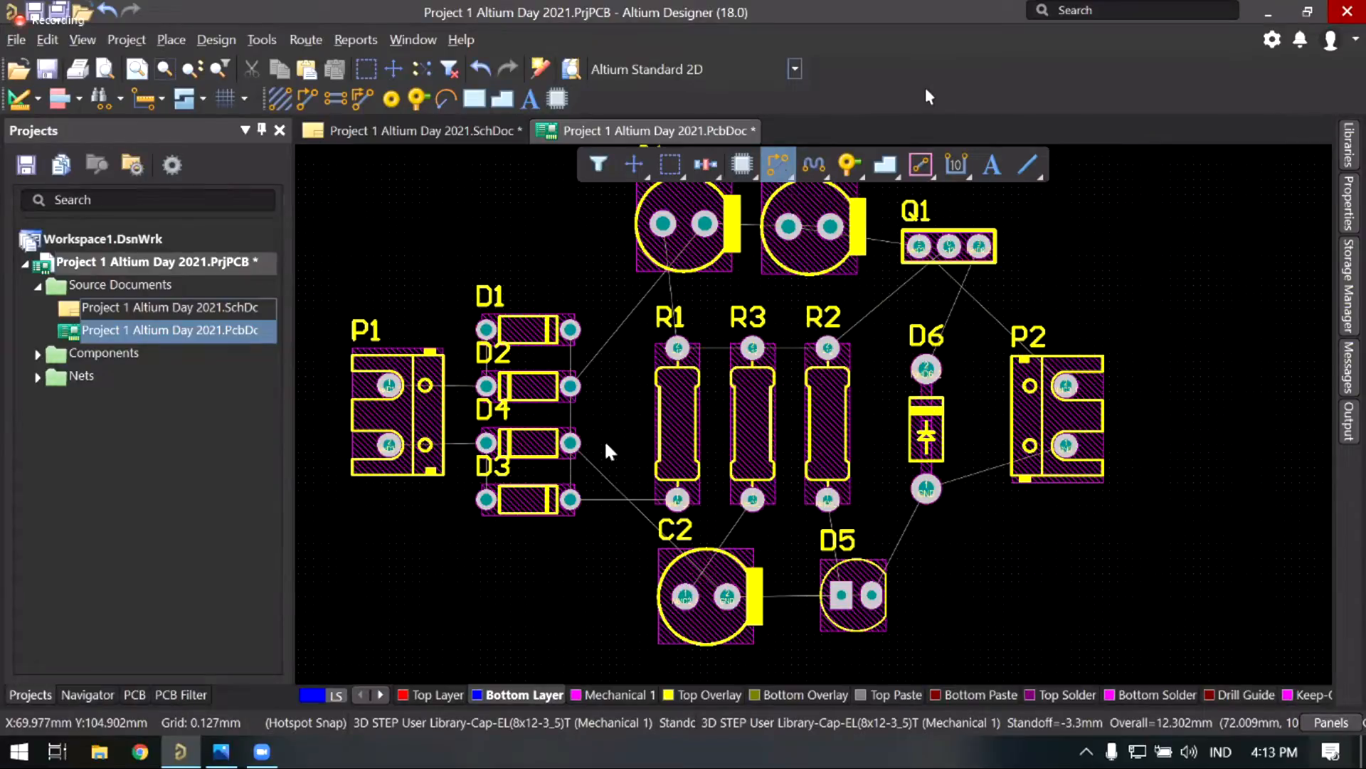
pyautogui.moveTo(493, 399); pyautogui.dragTo(556, 427, button='middle')
pyautogui.moveTo(591, 479); pyautogui.dragTo(655, 468, button='right')
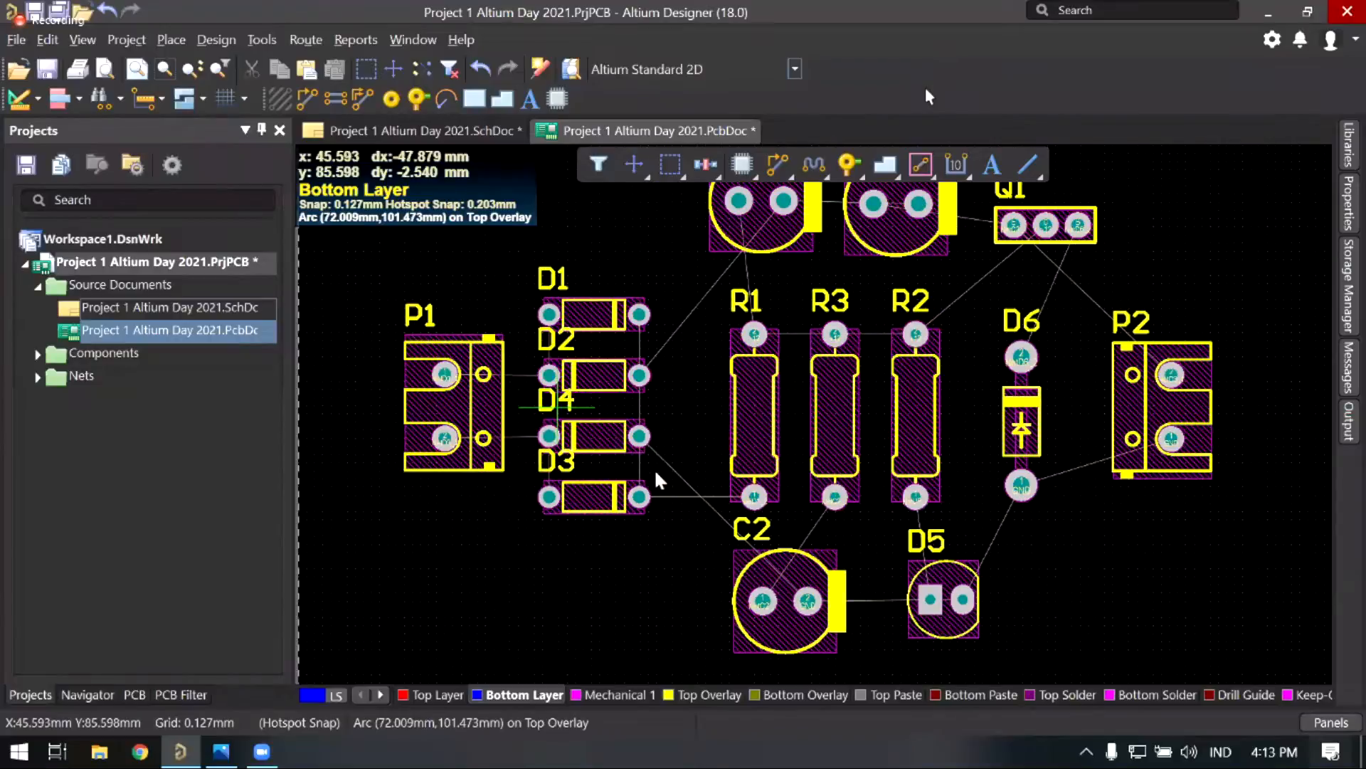
pyautogui.keyDown('ctrl'); pyautogui.scroll(2, 631, 439); pyautogui.keyUp('ctrl')
pyautogui.keyDown('ctrl'); pyautogui.scroll(3, 540, 427); pyautogui.keyUp('ctrl')
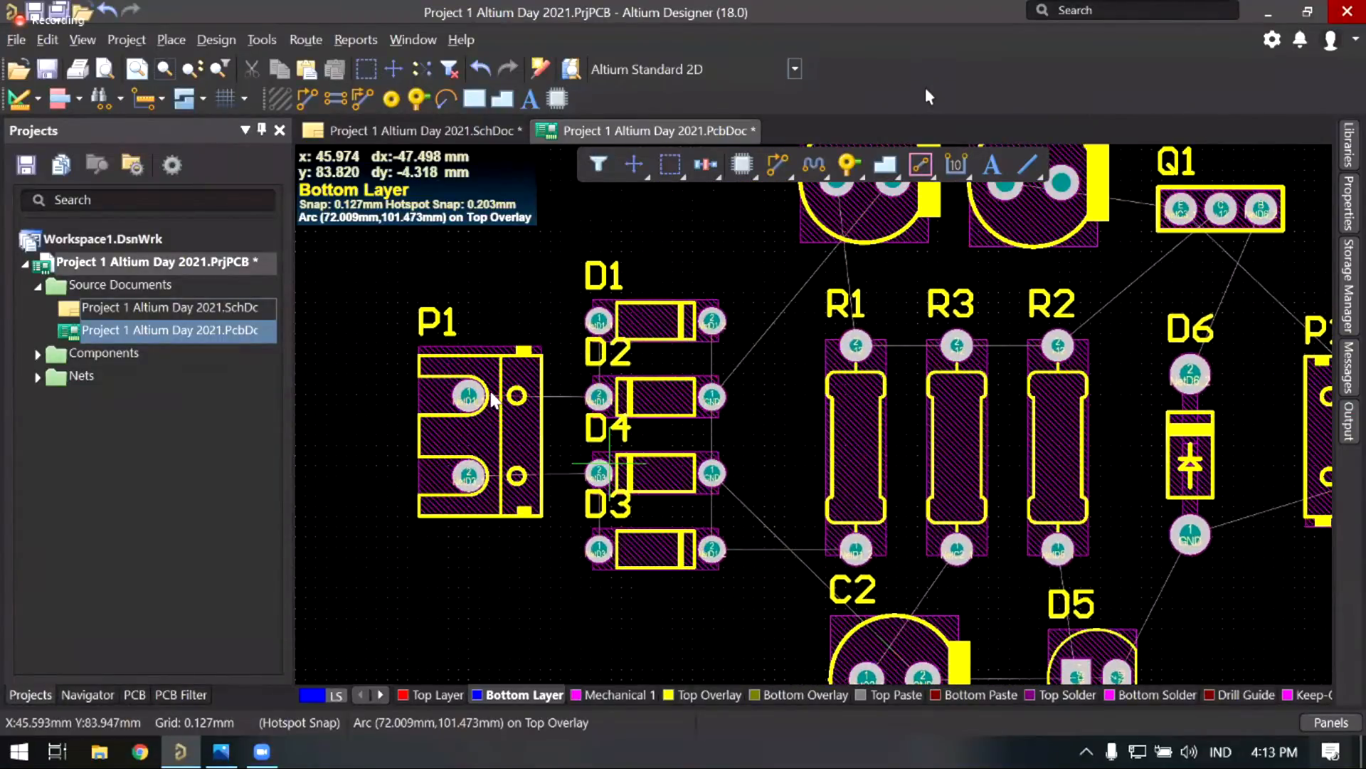
pyautogui.keyDown('ctrl'); pyautogui.scroll(1, 494, 404); pyautogui.keyUp('ctrl')
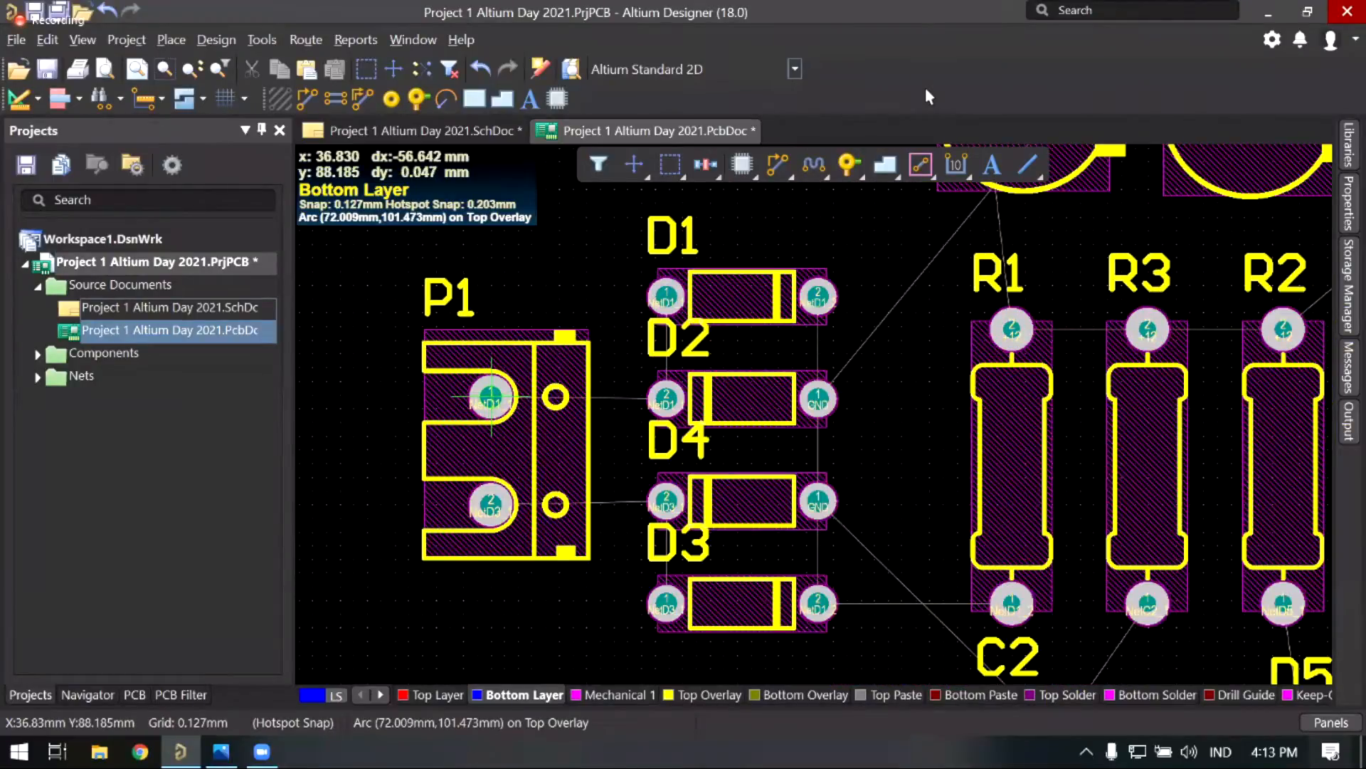
pyautogui.keyDown('ctrl'); pyautogui.scroll(-1, 491, 412); pyautogui.keyUp('ctrl')
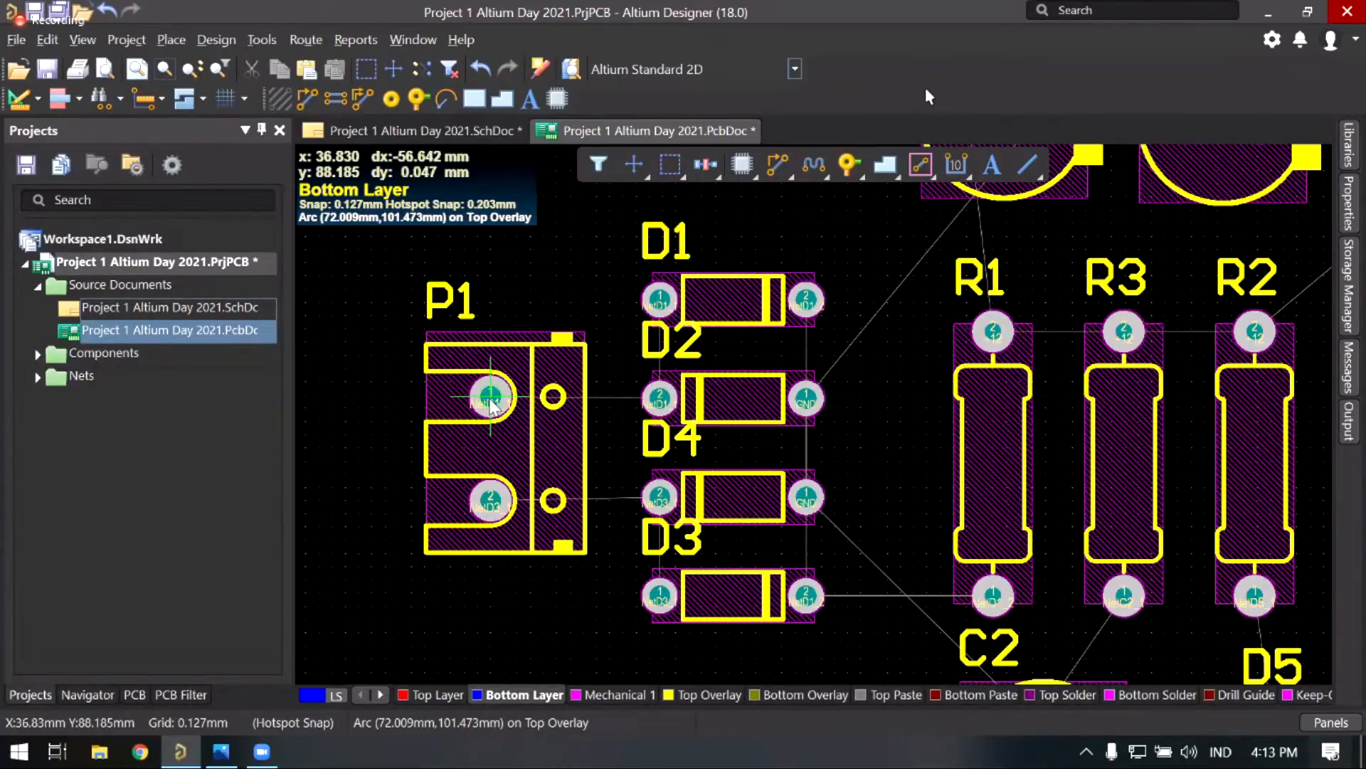
# Step: Begin a bottom-layer NetD1_1 track from P1's pad 1, panning along its path
pyautogui.click(522, 427)
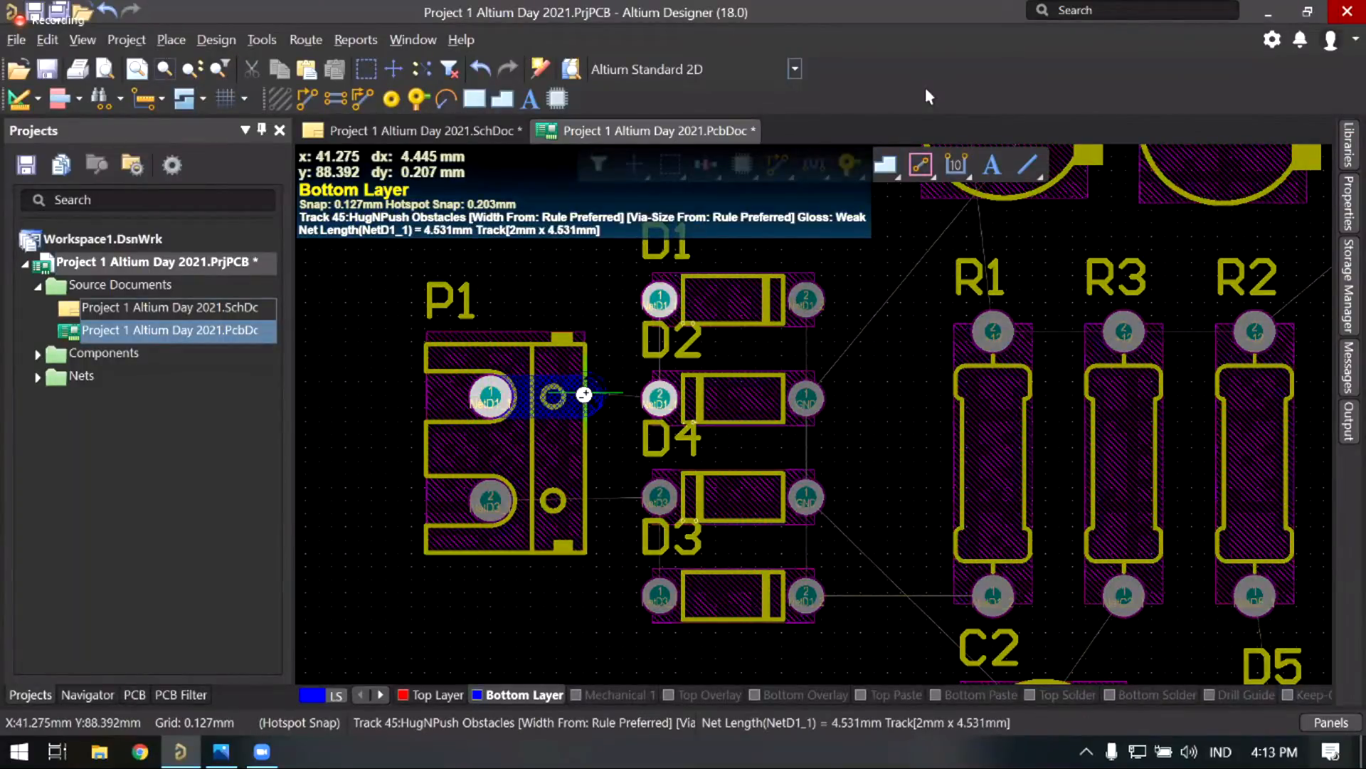
pyautogui.keyDown('ctrl'); pyautogui.scroll(3, 584, 393); pyautogui.keyUp('ctrl')
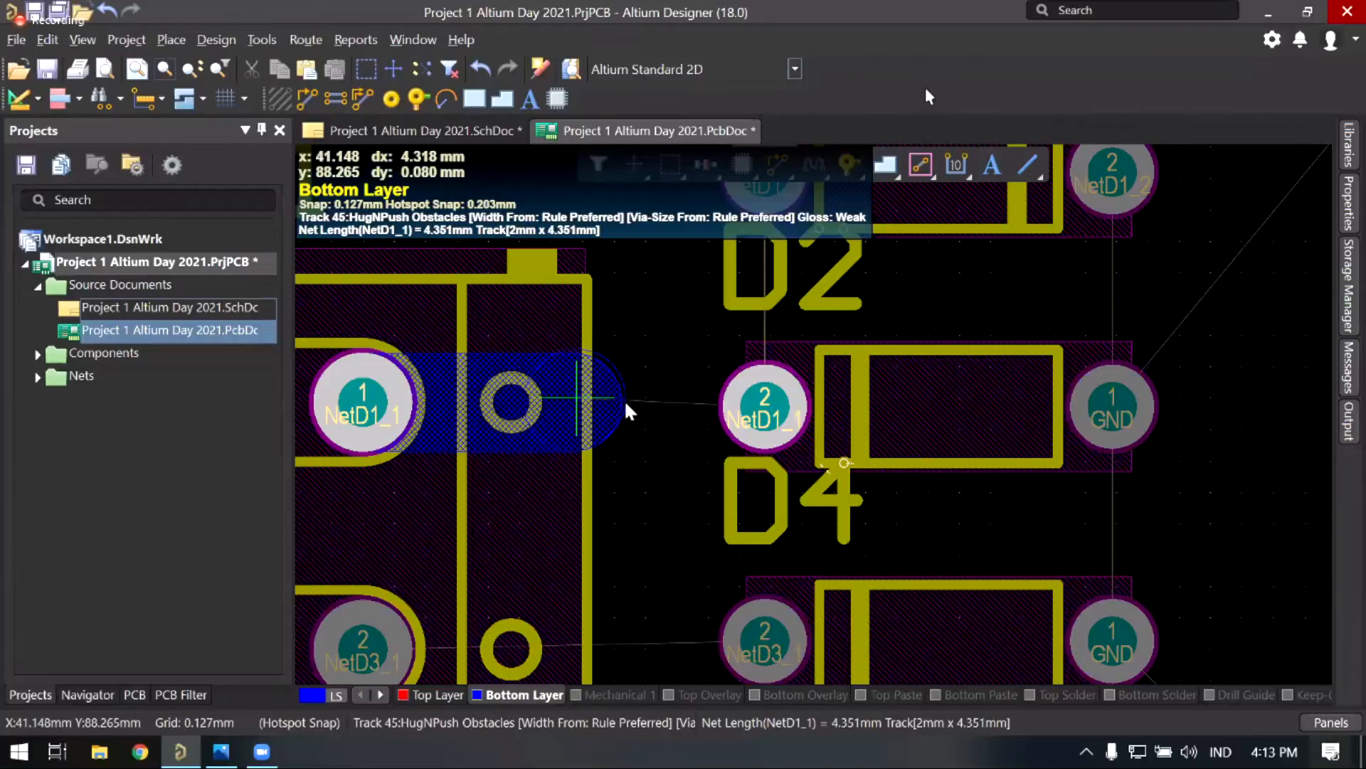
pyautogui.moveTo(543, 412); pyautogui.dragTo(678, 404, button='right')
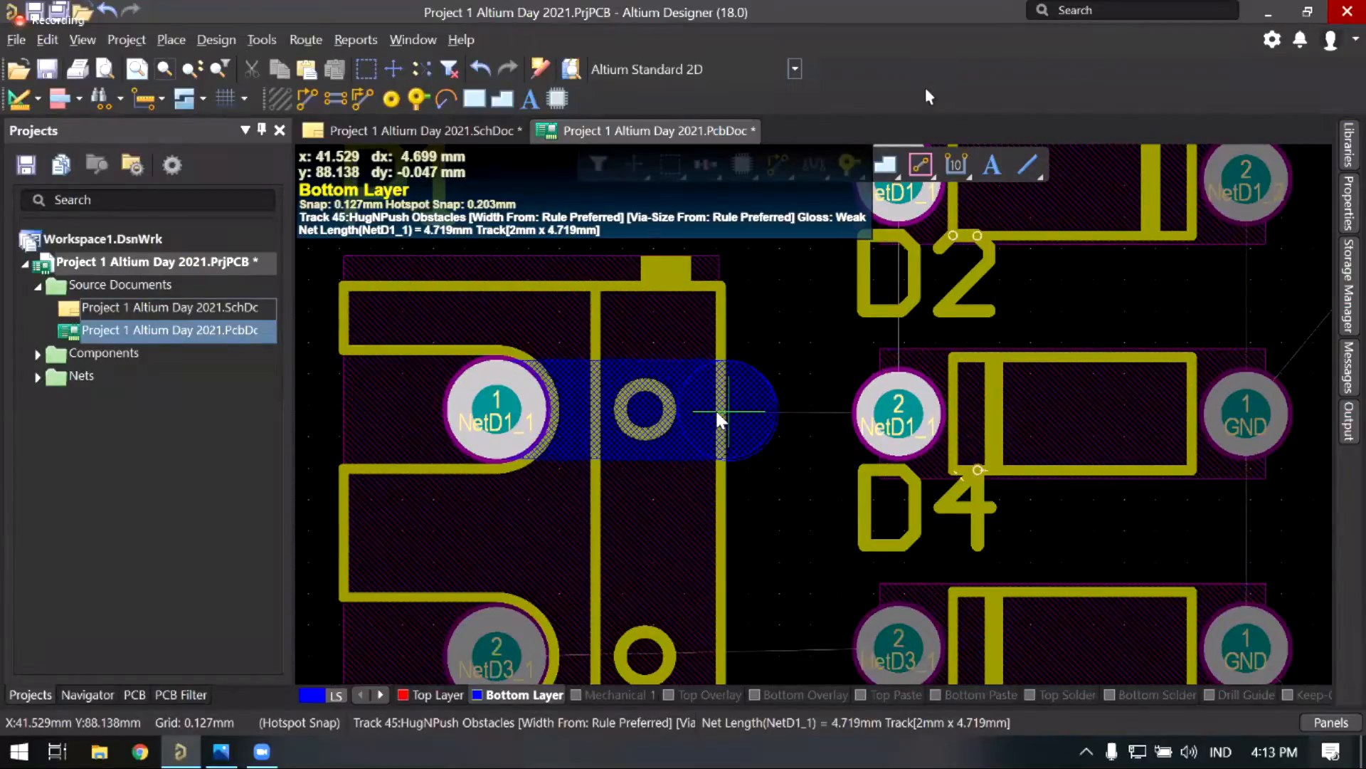
pyautogui.keyDown('ctrl'); pyautogui.scroll(-1, 716, 412); pyautogui.keyUp('ctrl')
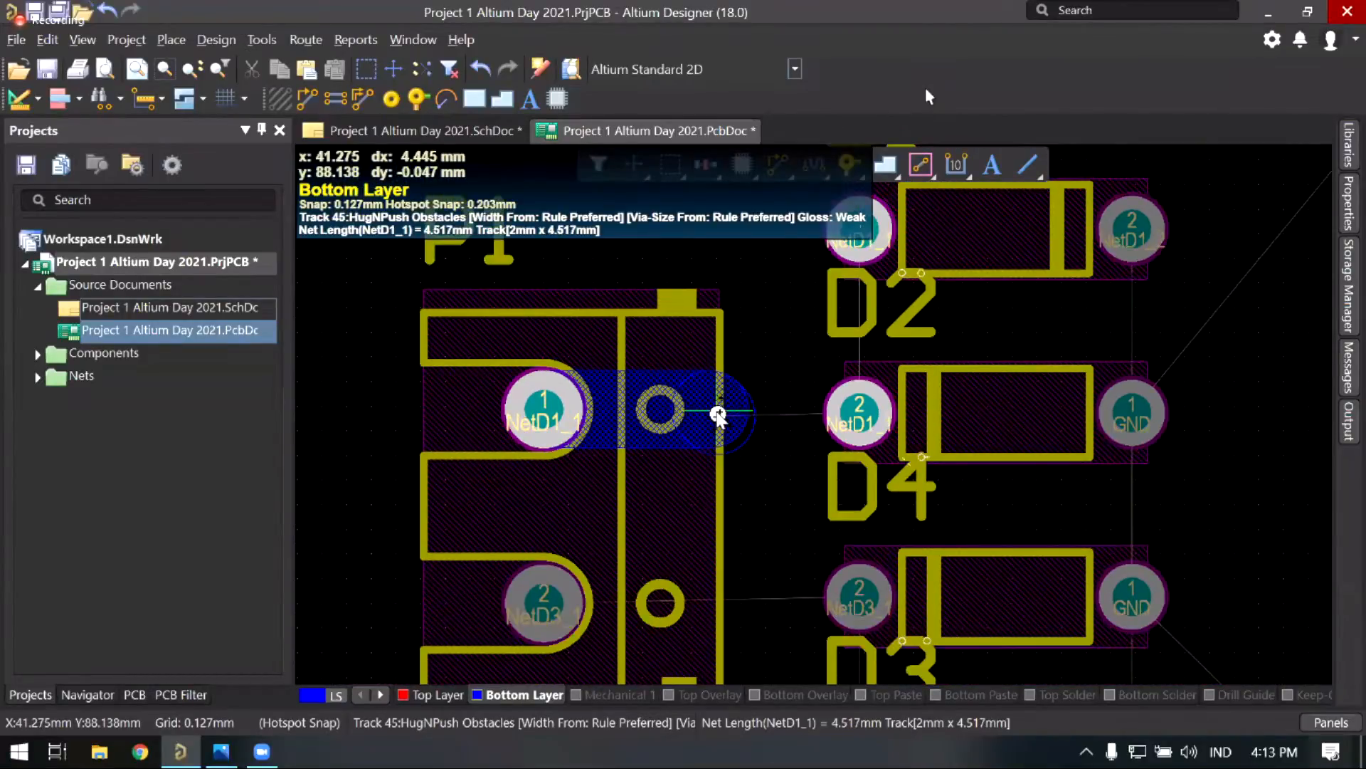
pyautogui.moveTo(707, 417); pyautogui.dragTo(697, 417, button='middle')
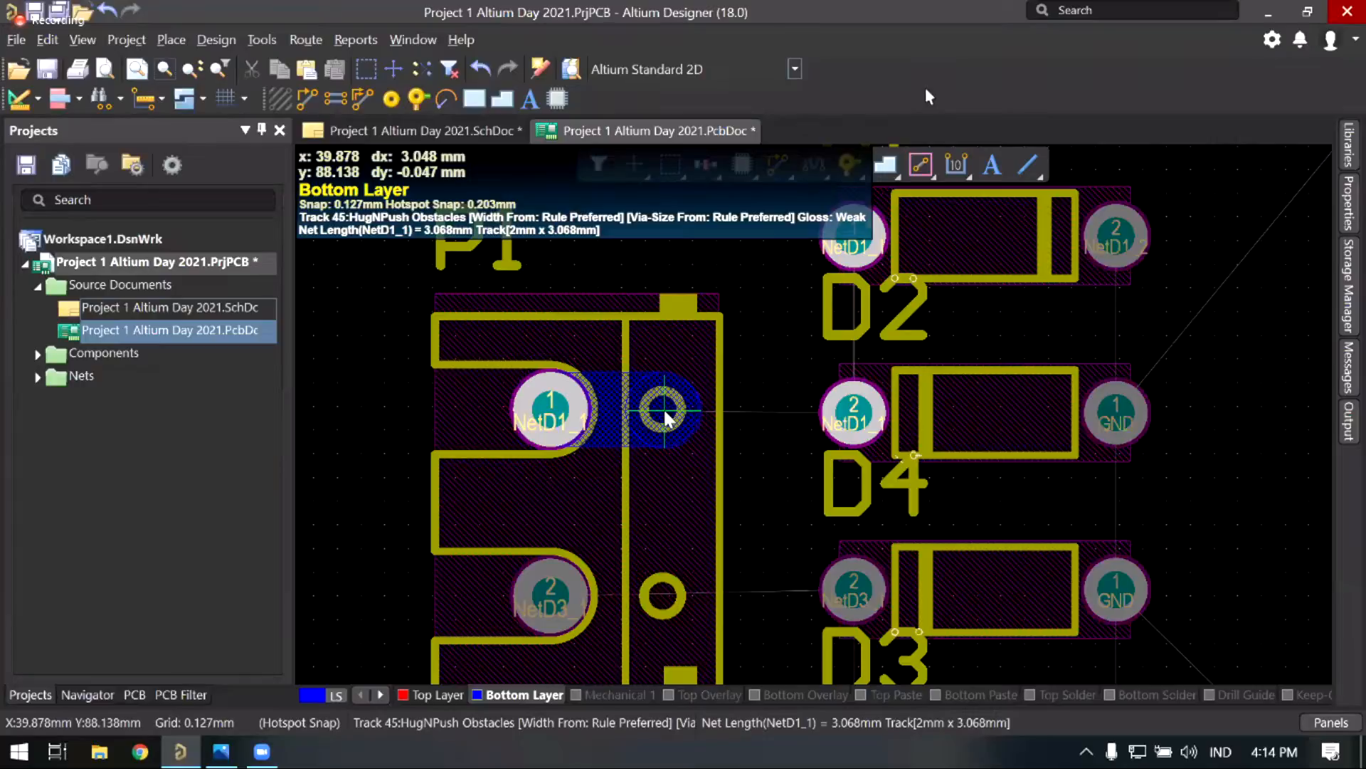
# Step: Cycle the track width through 3, 1, 2 and 3 mm, then cancel the route
pyautogui.press('3')
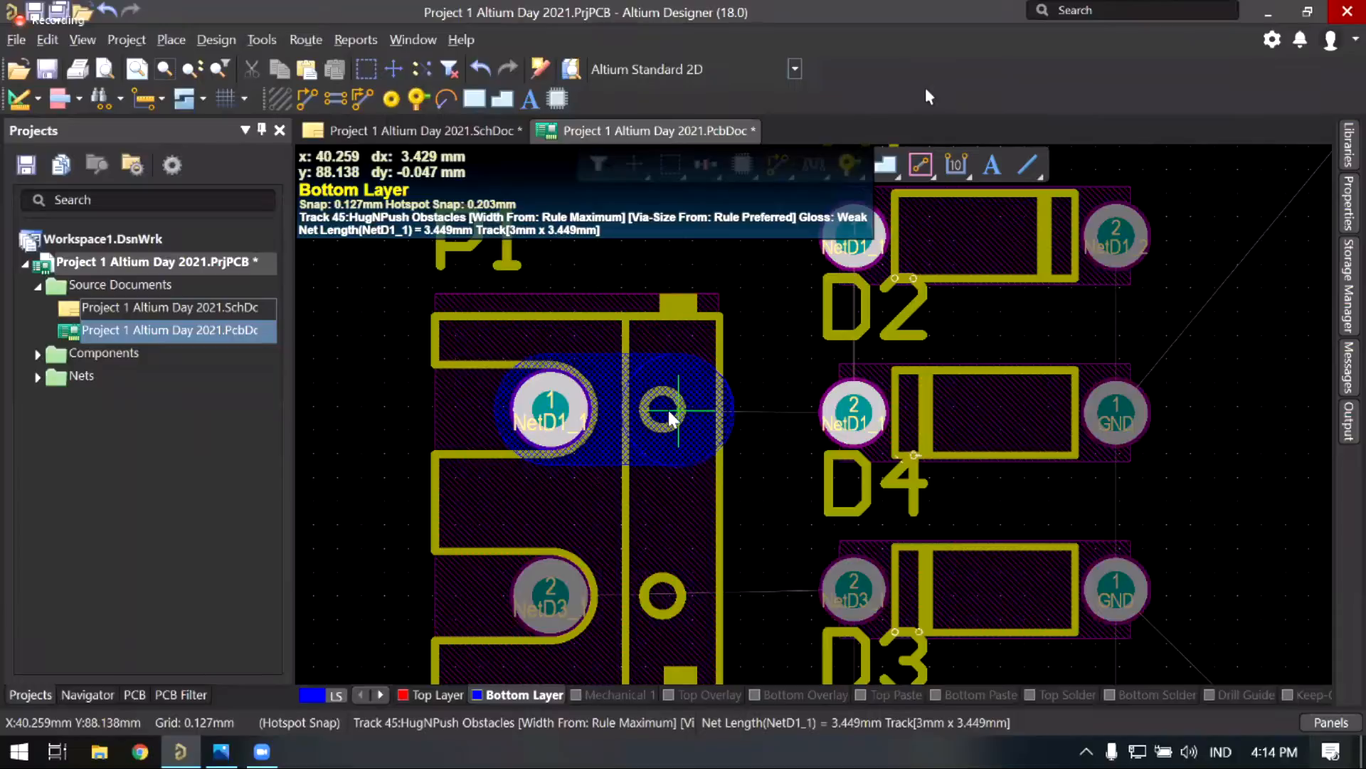
pyautogui.keyDown('ctrl'); pyautogui.scroll(1, 669, 411); pyautogui.keyUp('ctrl')
pyautogui.press('3')
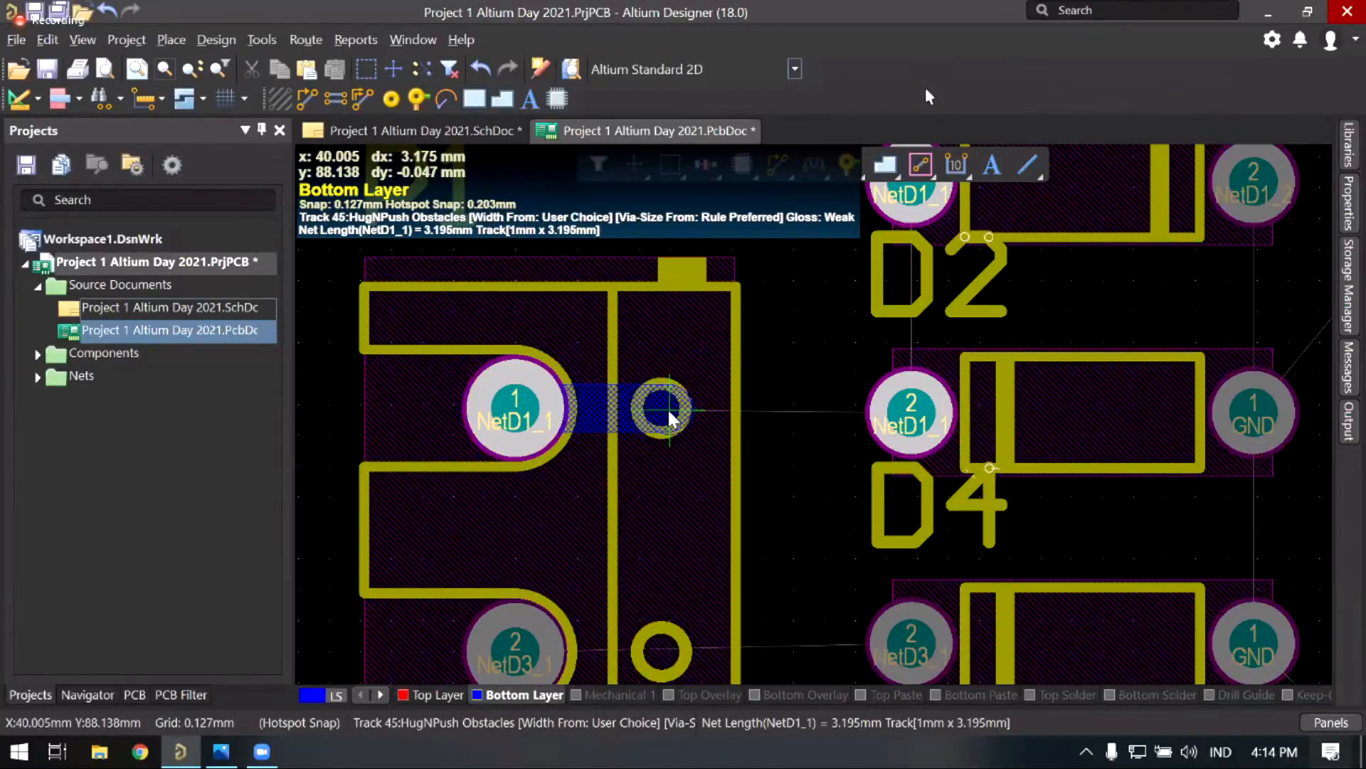
pyautogui.press('3')
pyautogui.press('3')
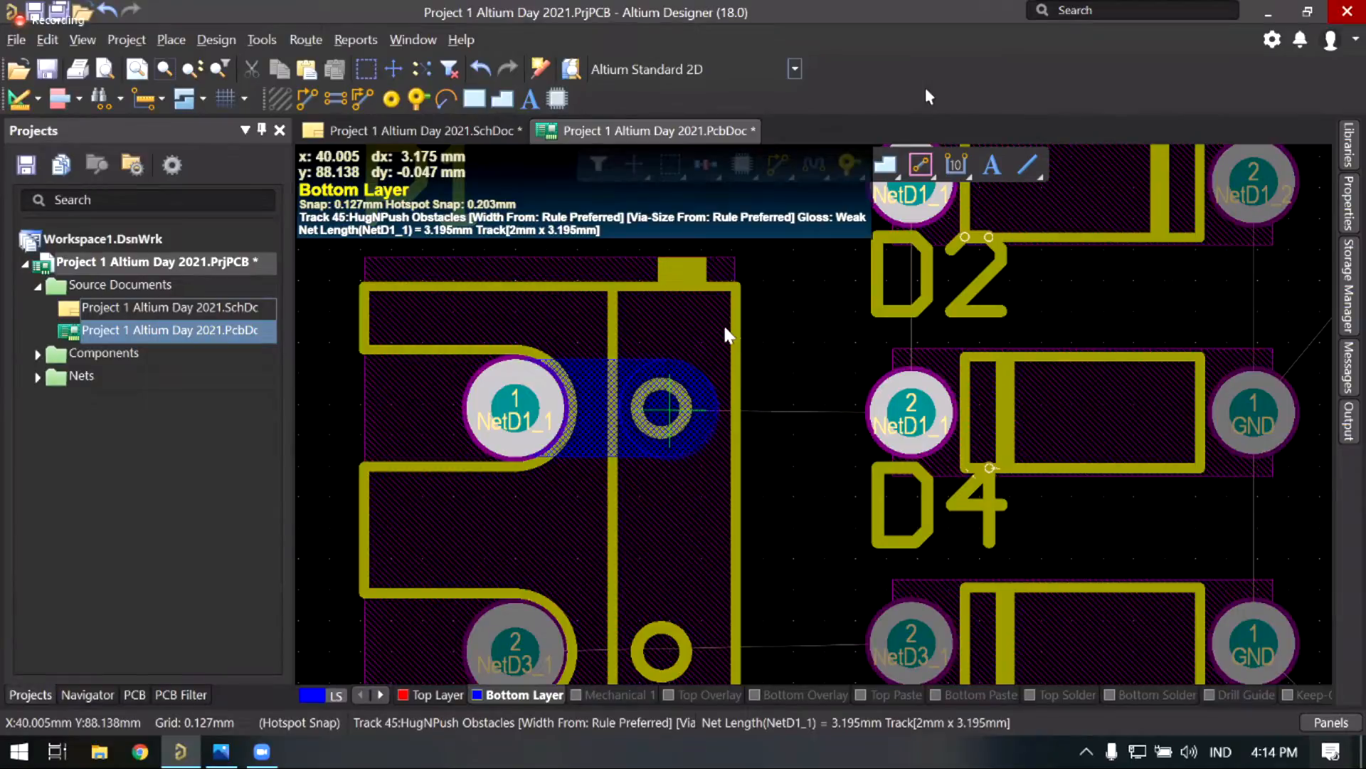
pyautogui.press('3')
pyautogui.press('Escape')
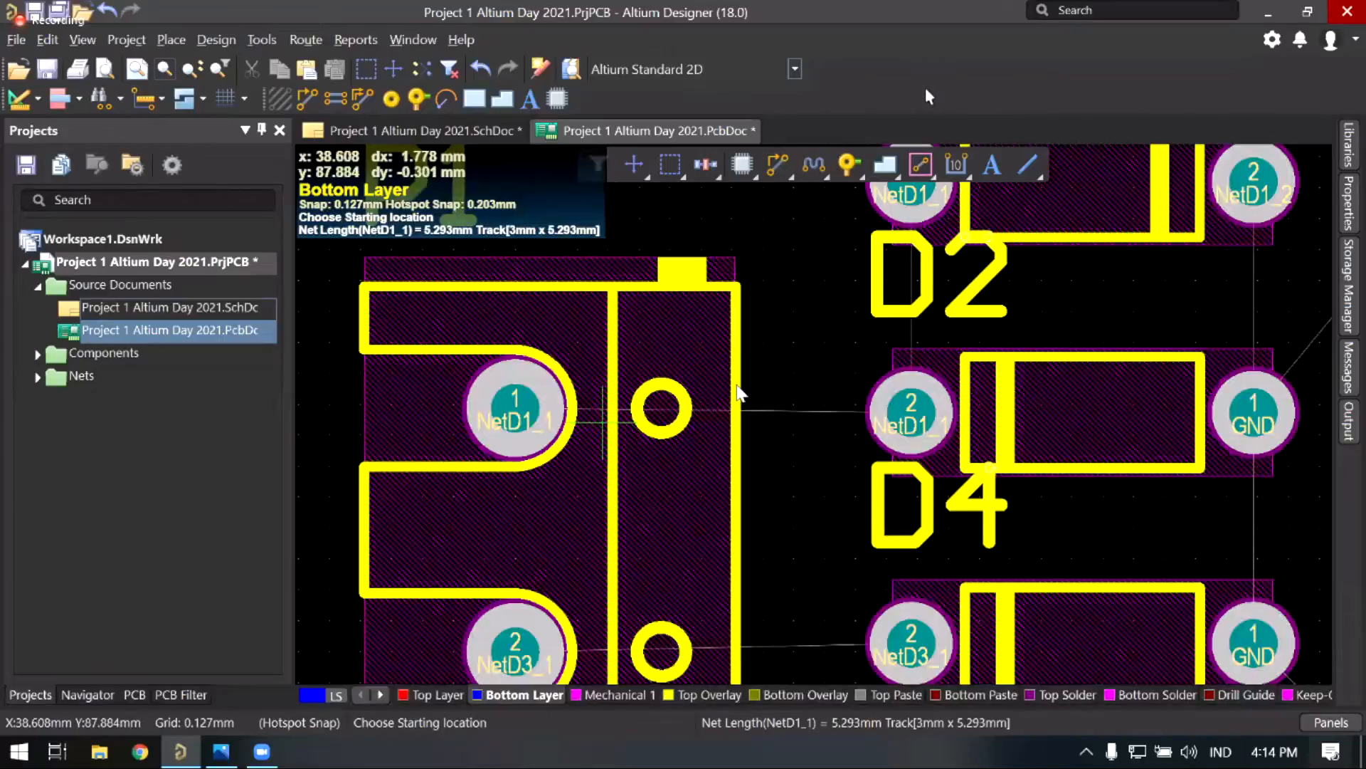
# Step: Exit routing mode and recentre the zoomed view on connector P1
pyautogui.press('Escape')
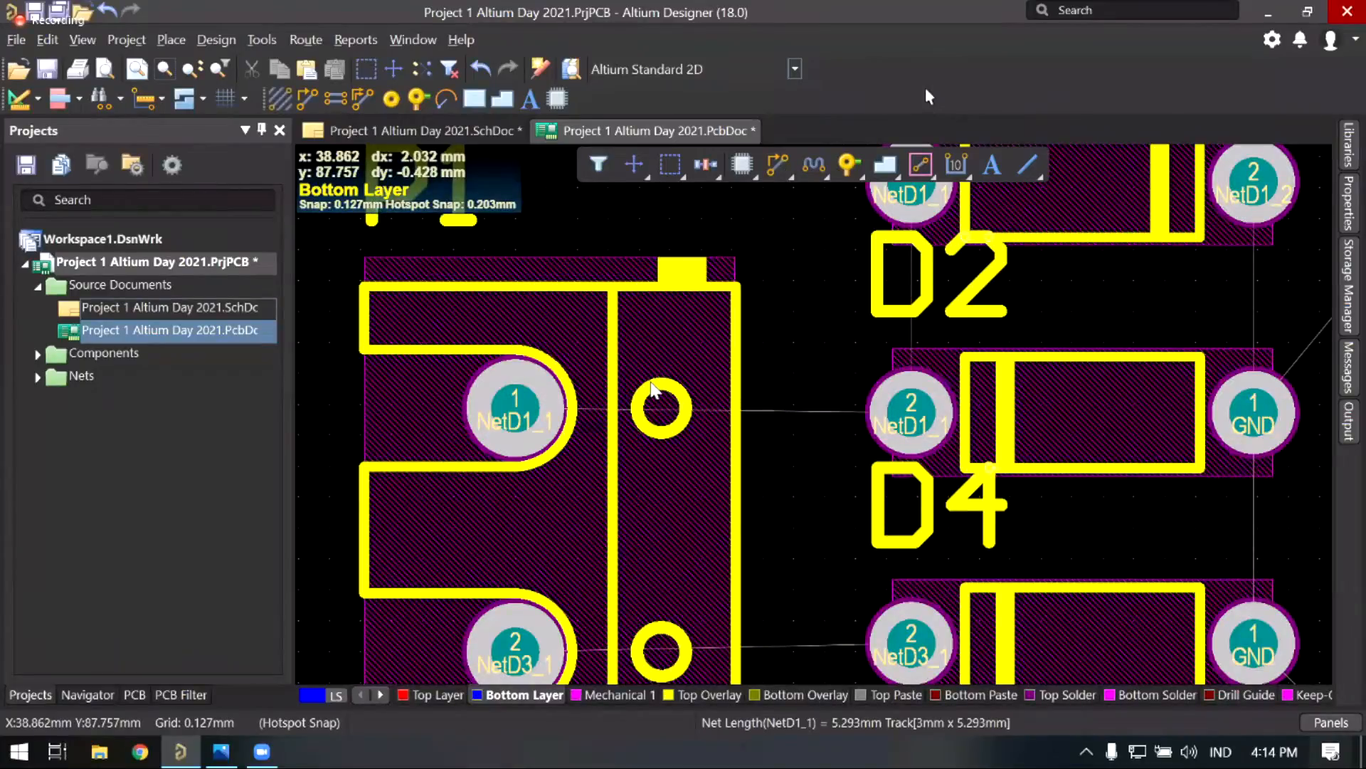
pyautogui.keyDown('ctrl'); pyautogui.scroll(-1, 733, 360); pyautogui.keyUp('ctrl')
pyautogui.moveTo(756, 373); pyautogui.dragTo(849, 352, button='right')
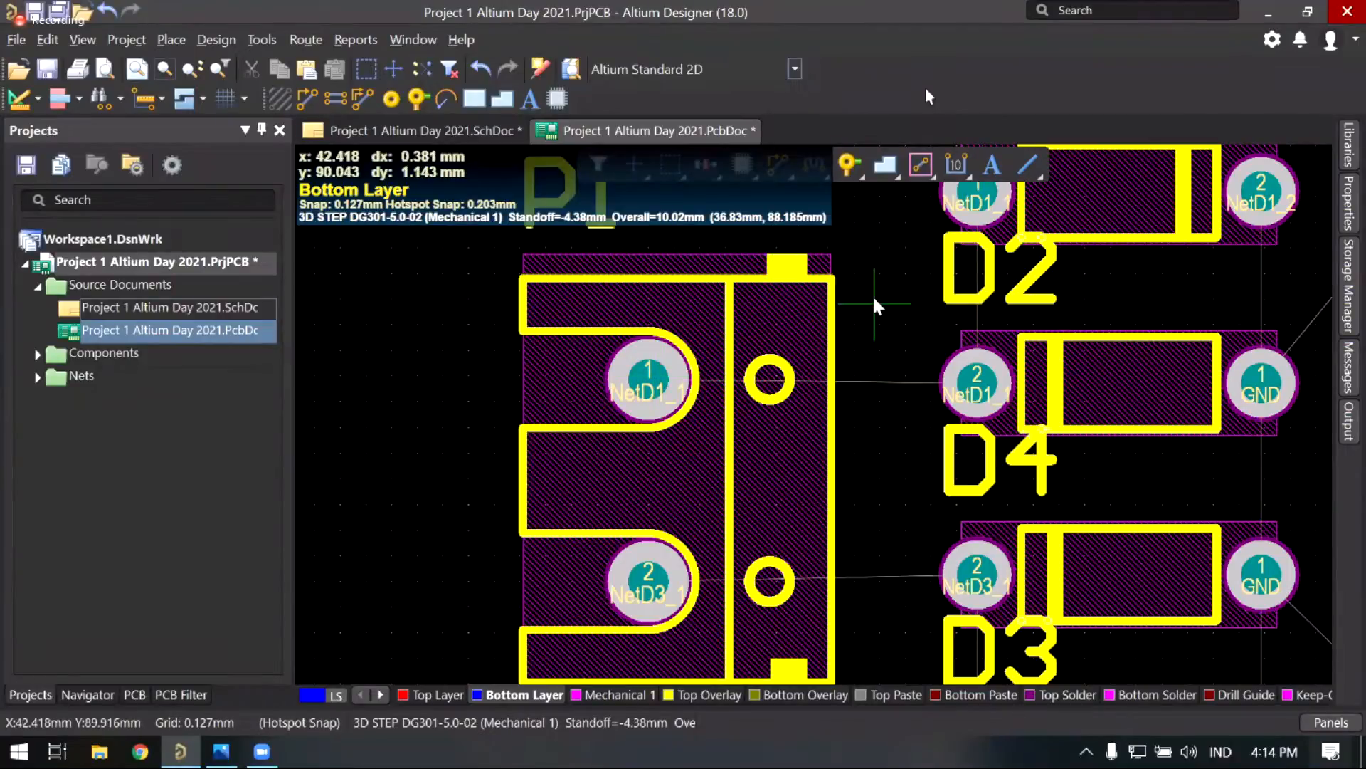
pyautogui.keyDown('ctrl'); pyautogui.scroll(1, 868, 299); pyautogui.keyUp('ctrl')
pyautogui.keyDown('ctrl'); pyautogui.scroll(1, 869, 343); pyautogui.keyUp('ctrl')
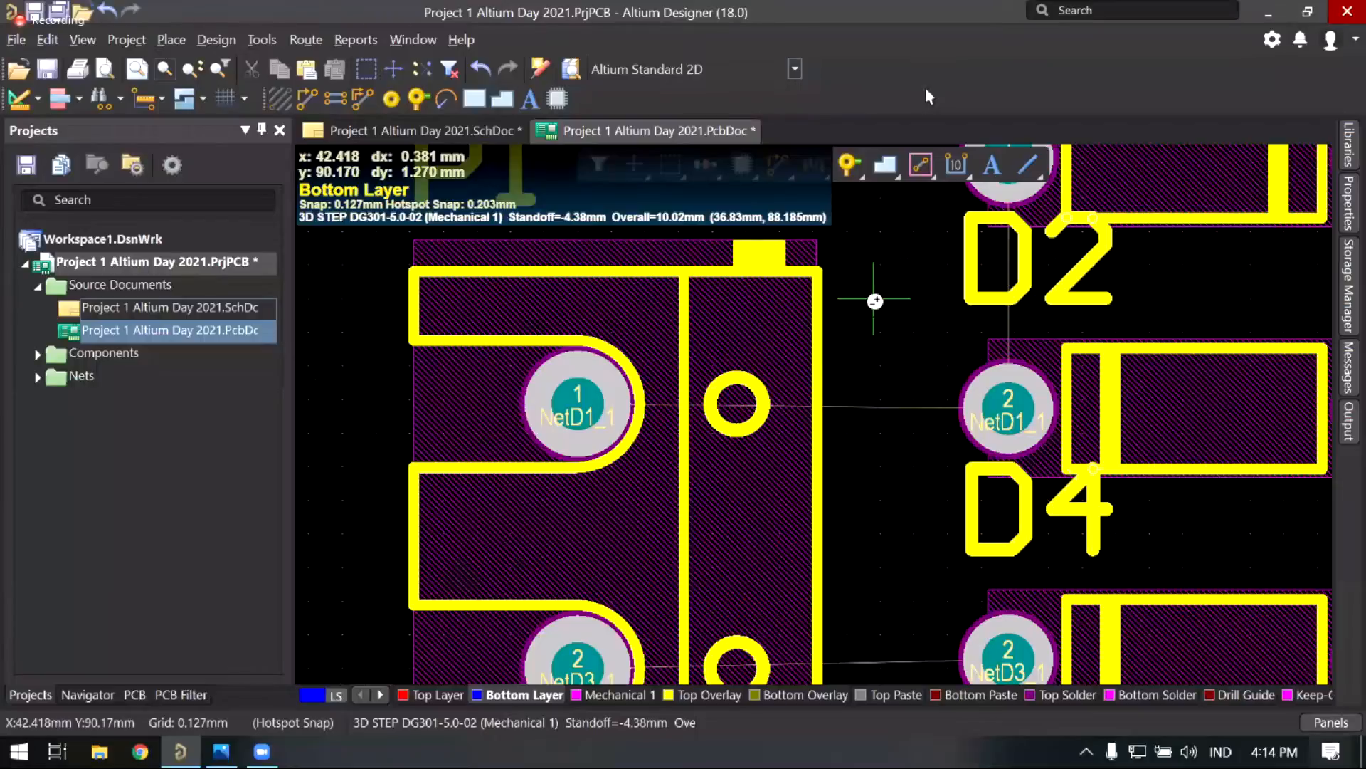
pyautogui.keyDown('ctrl'); pyautogui.scroll(1, 873, 299); pyautogui.keyUp('ctrl')
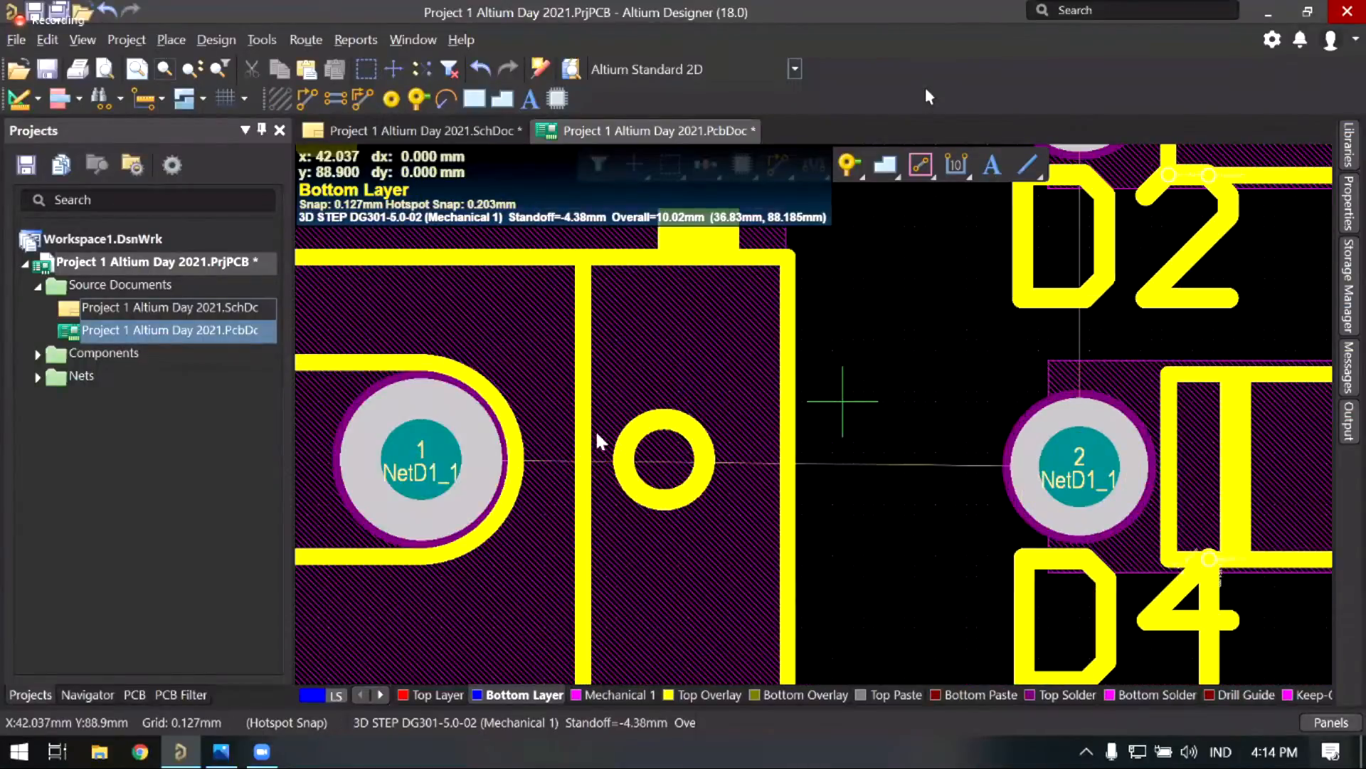
pyautogui.keyDown('ctrl'); pyautogui.scroll(-1, 854, 370); pyautogui.keyUp('ctrl')
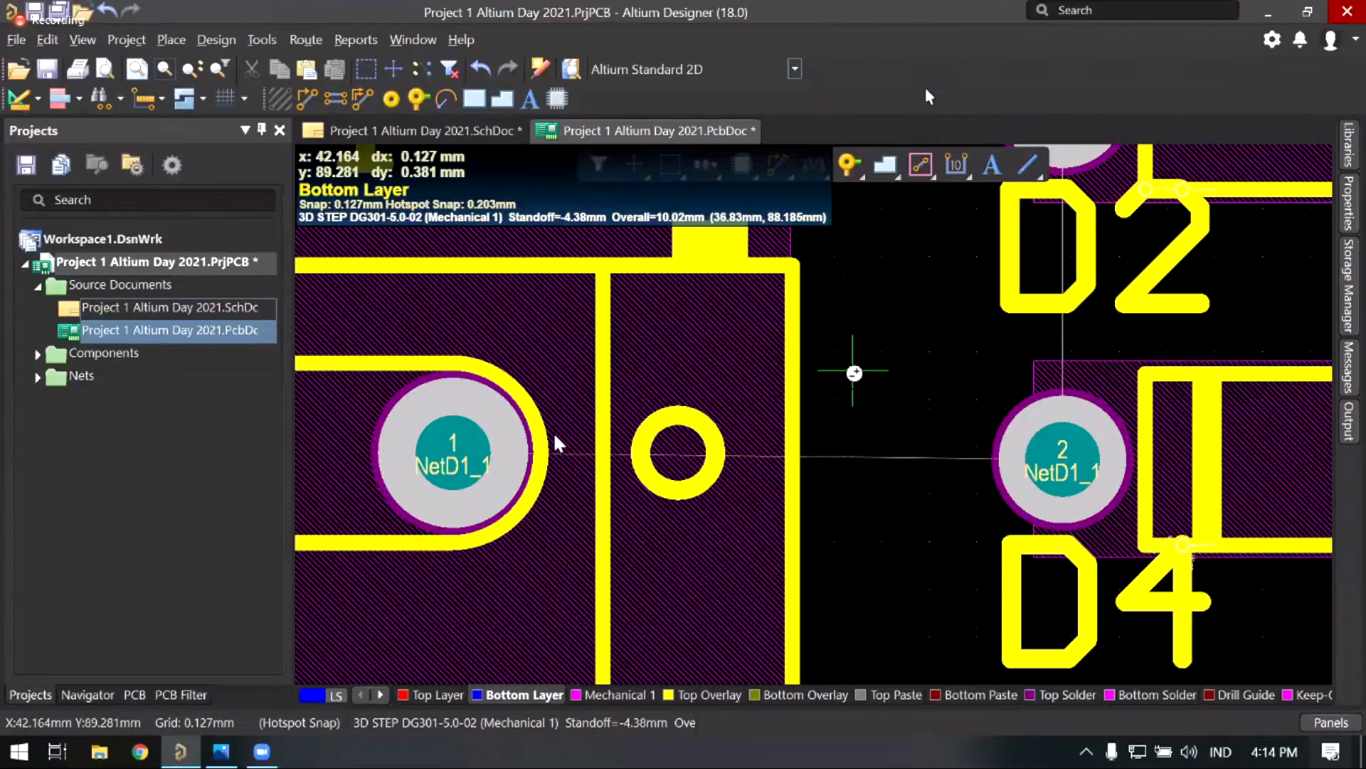
pyautogui.keyDown('ctrl'); pyautogui.scroll(-1, 553, 432); pyautogui.keyUp('ctrl')
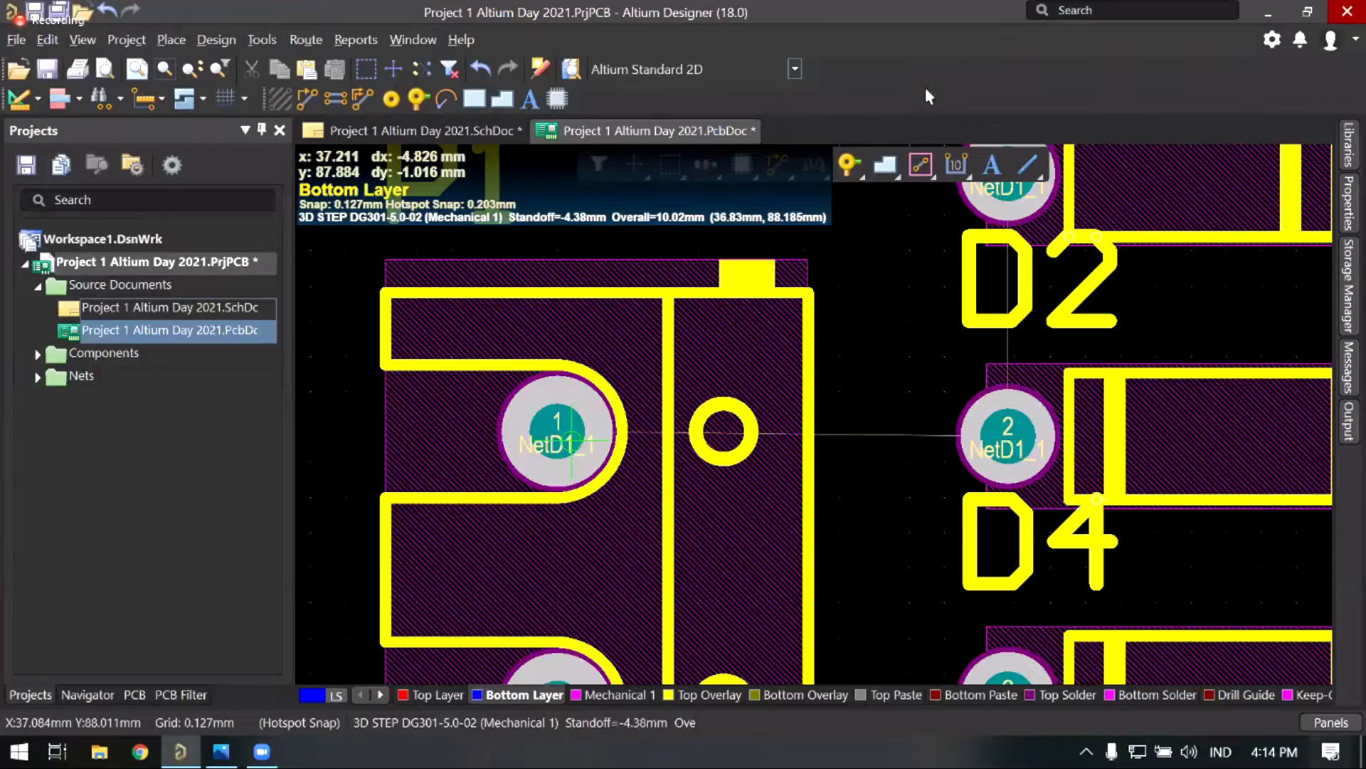
# Step: Route a 2 mm NetD1_1 track from P1's pad 1 to D2's pad 2
pyautogui.click(557, 431)
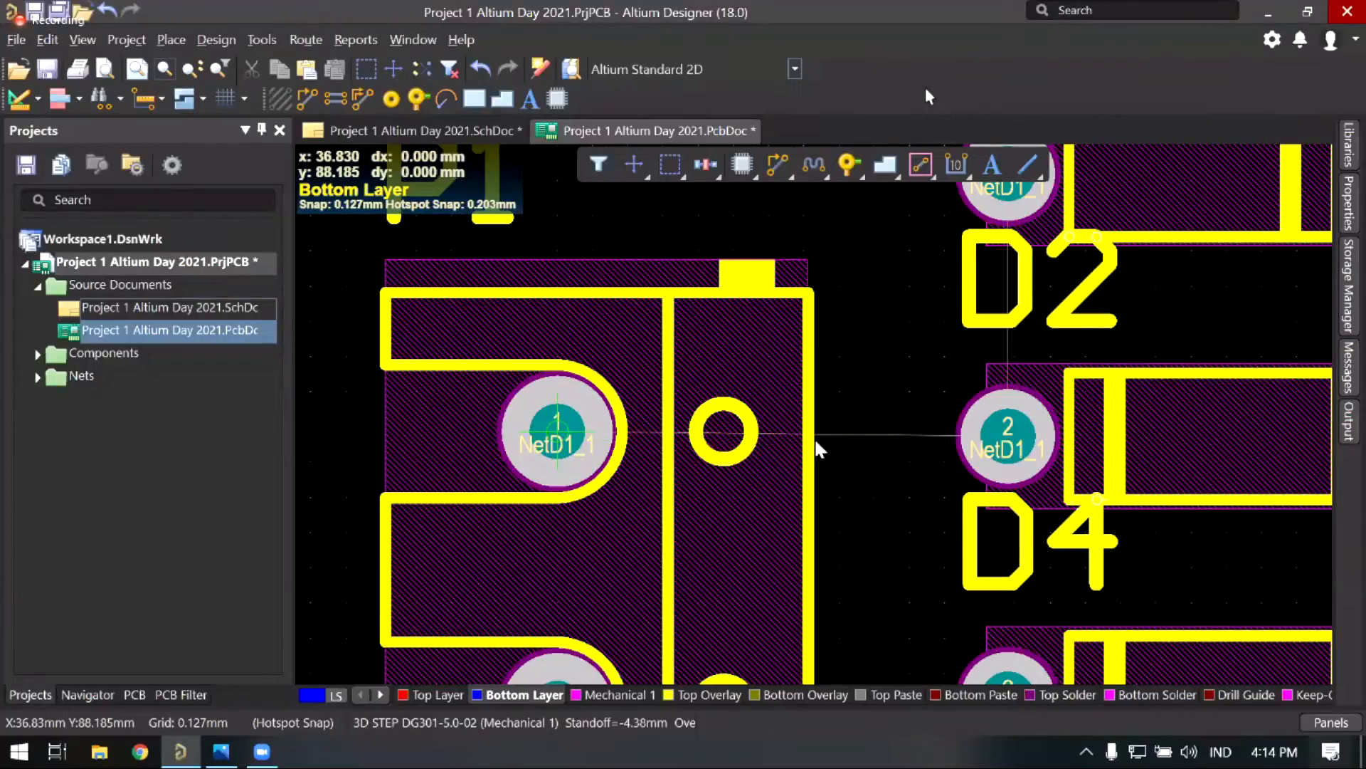
pyautogui.click(558, 432)
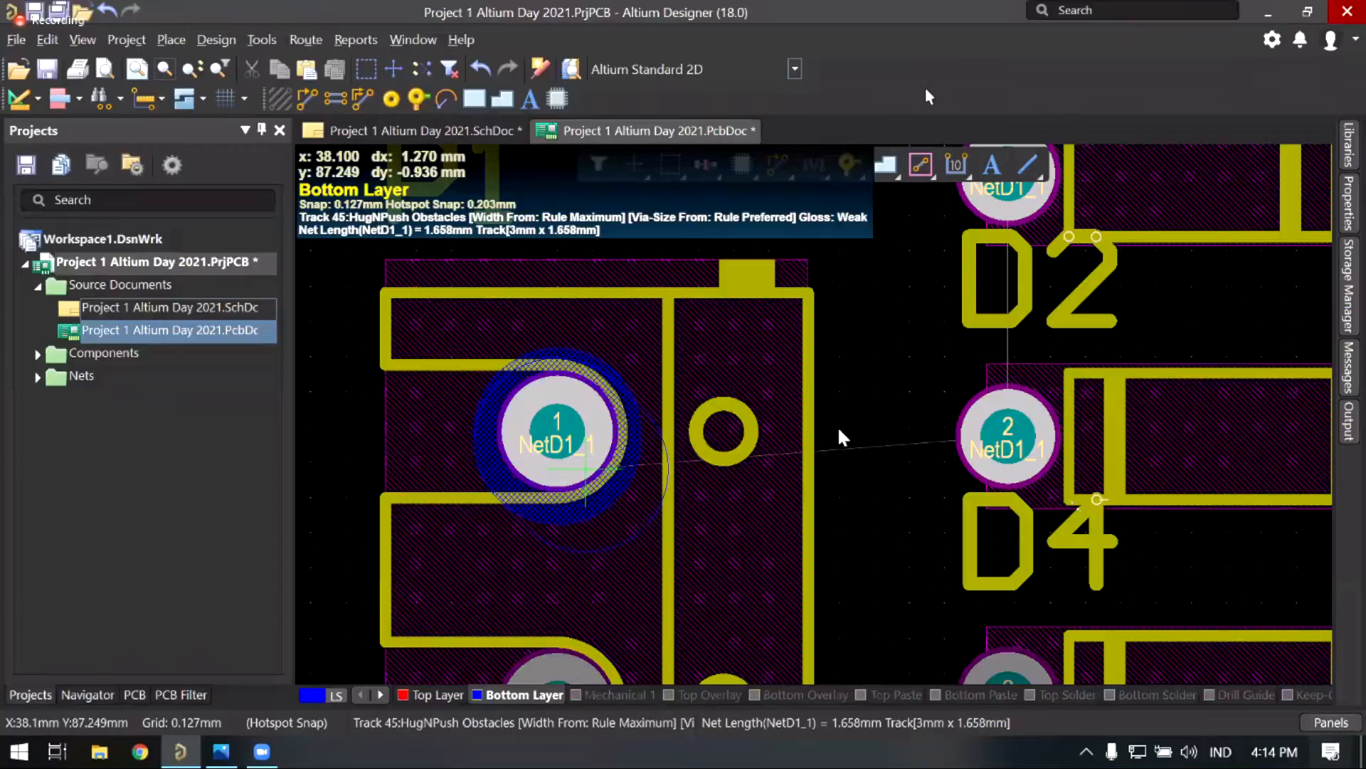
pyautogui.keyDown('ctrl'); pyautogui.scroll(2, 779, 421); pyautogui.keyUp('ctrl')
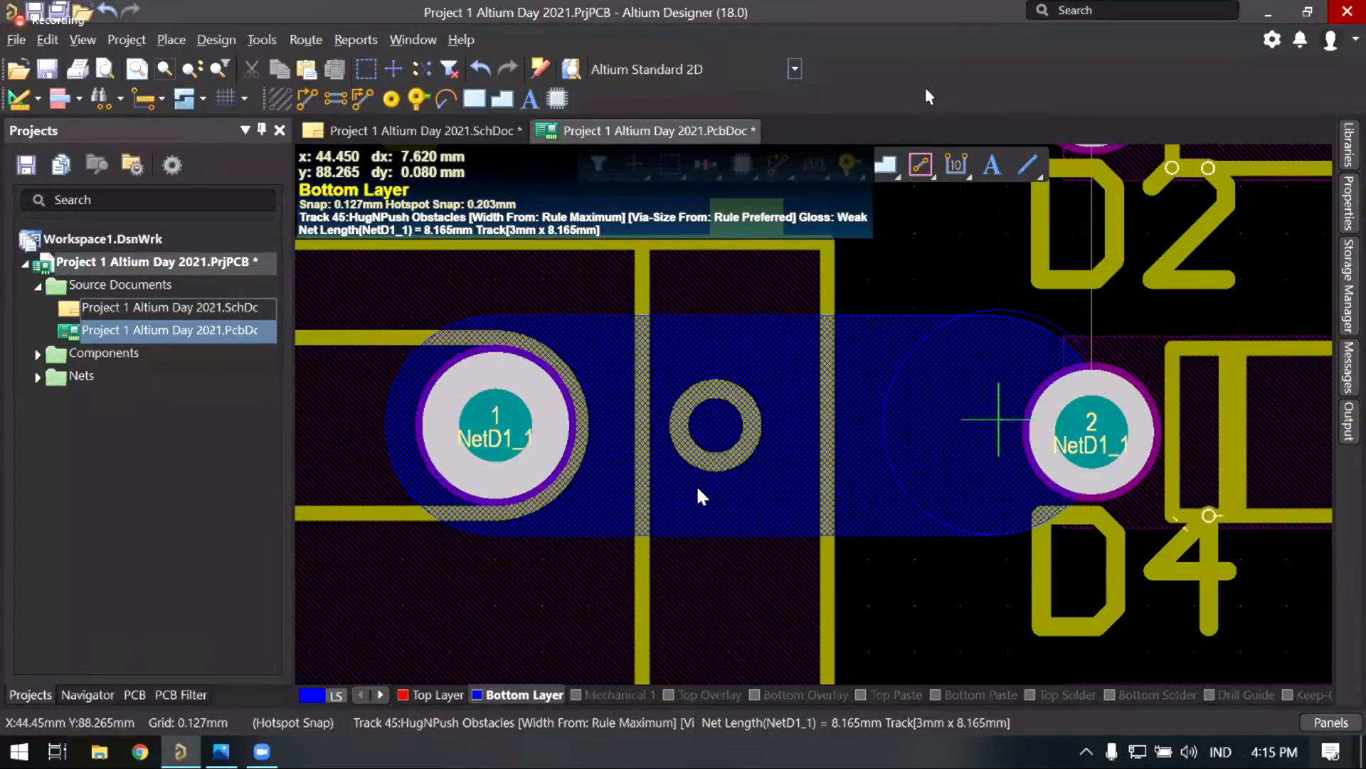
pyautogui.keyDown('ctrl'); pyautogui.scroll(-2, 697, 493); pyautogui.keyUp('ctrl')
pyautogui.press('3')
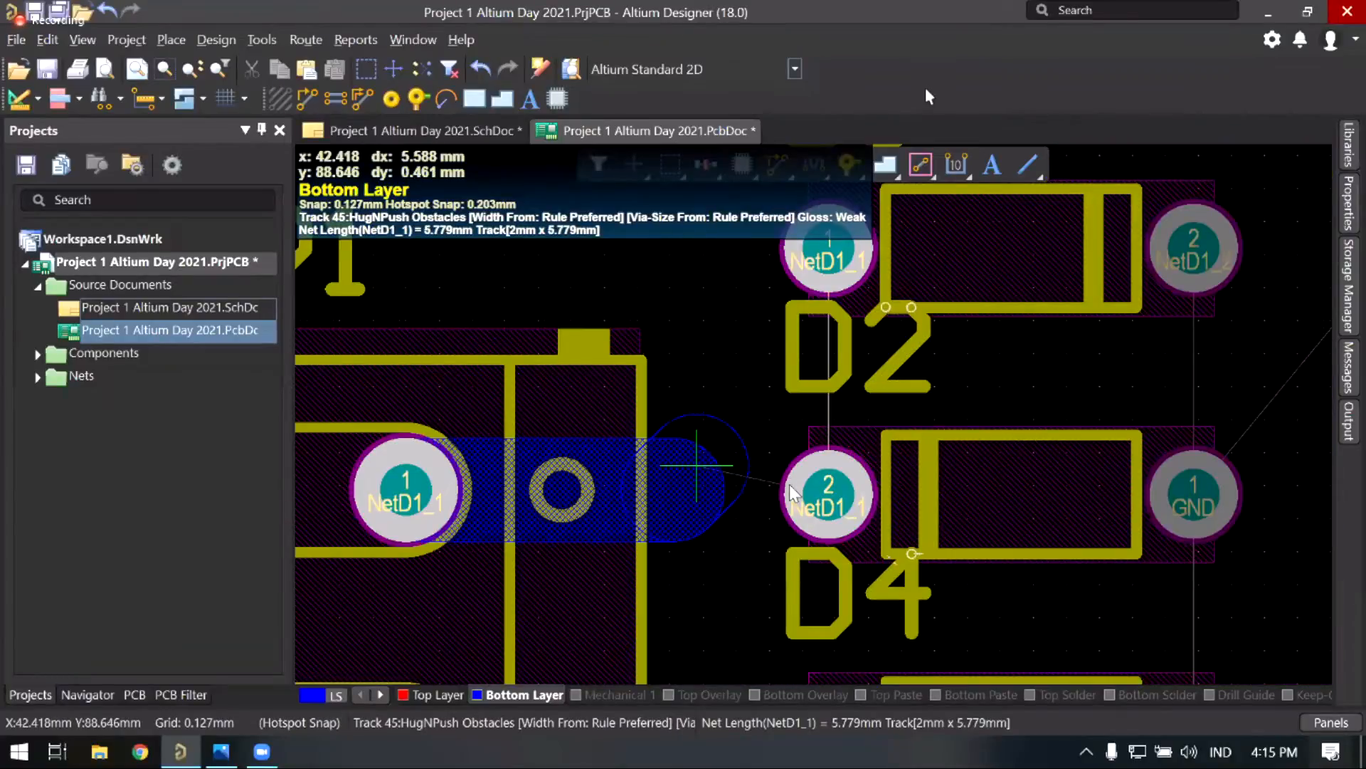
pyautogui.keyDown('ctrl'); pyautogui.scroll(-1, 792, 486); pyautogui.keyUp('ctrl')
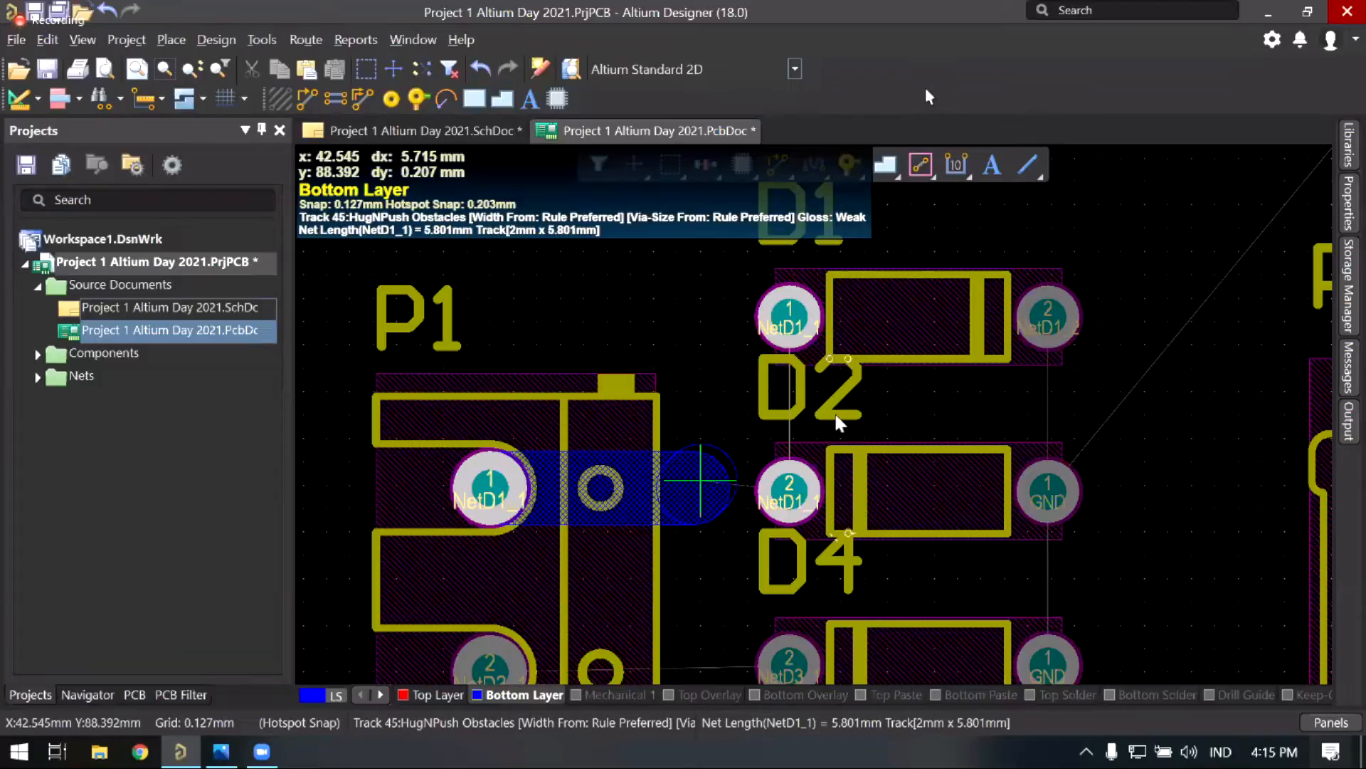
pyautogui.click(789, 490)
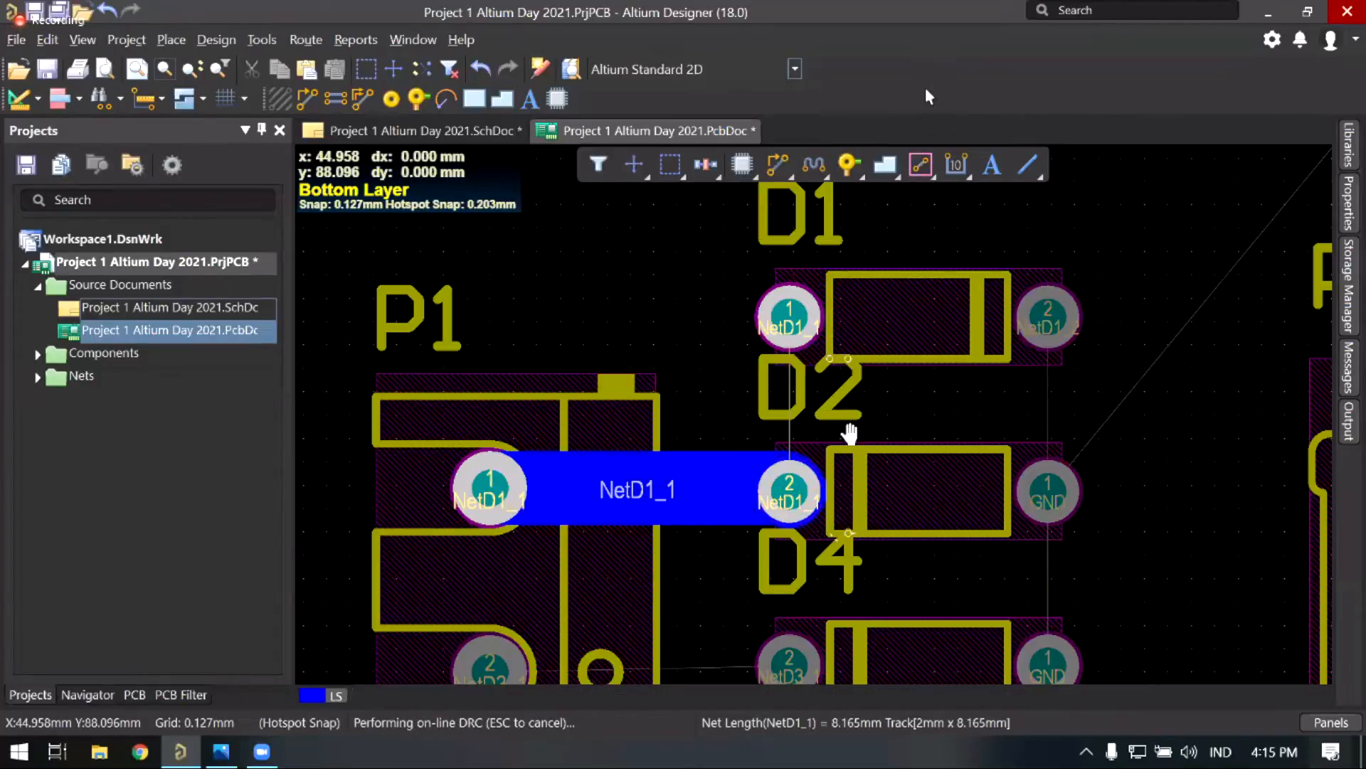
# Step: Route a bottom-layer NetD3_1 track from P1's pad to the diode's NetD3_1 pad
pyautogui.rightClick(605, 422)
pyautogui.click(349, 445)
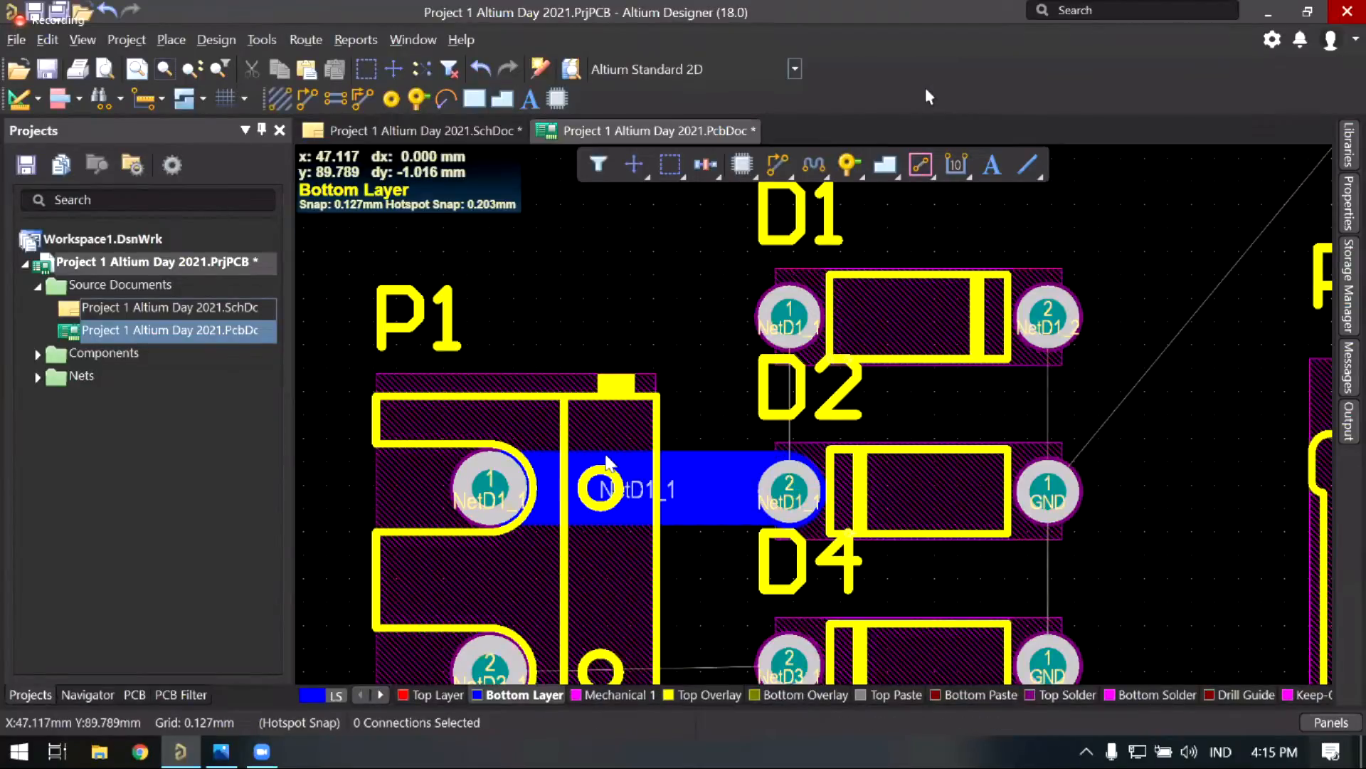
pyautogui.moveTo(617, 448); pyautogui.dragTo(595, 445, button='right')
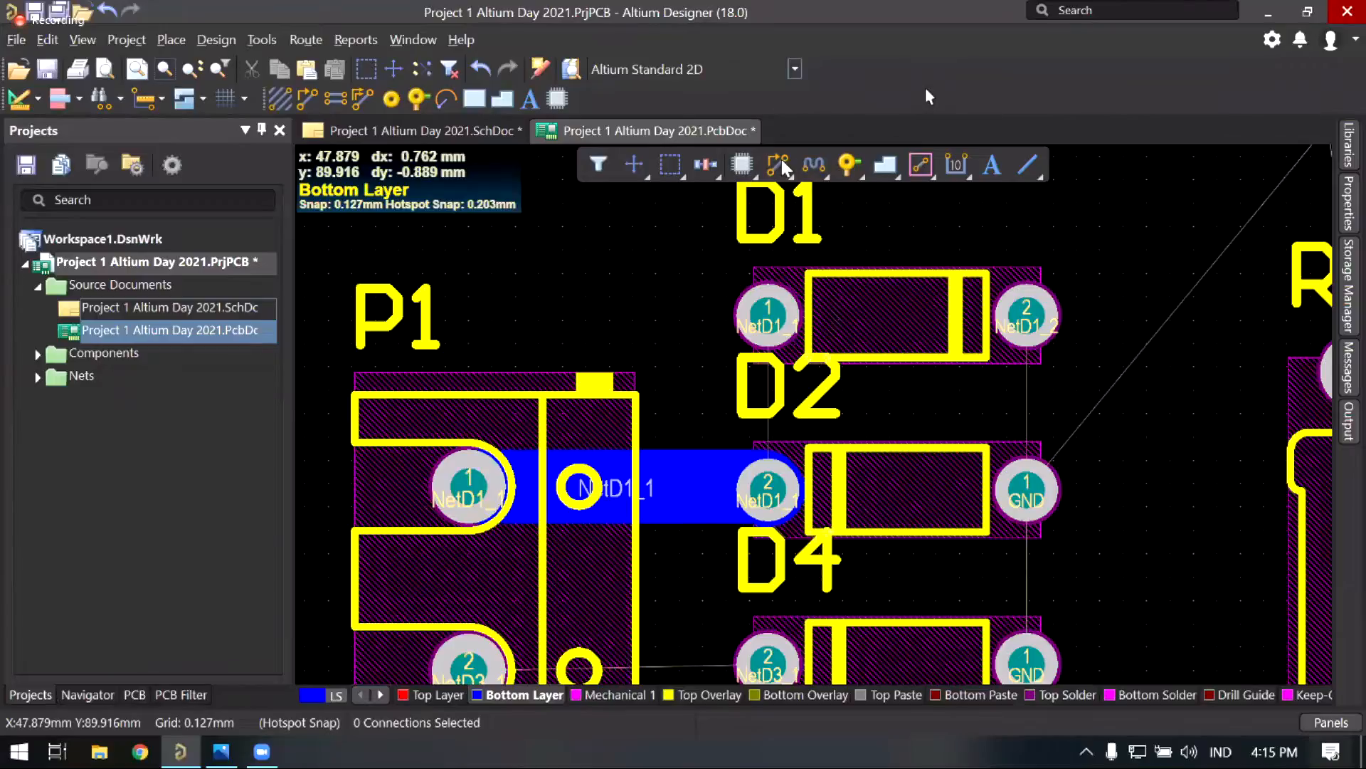
pyautogui.keyDown('ctrl'); pyautogui.scroll(-2, 728, 421); pyautogui.keyUp('ctrl')
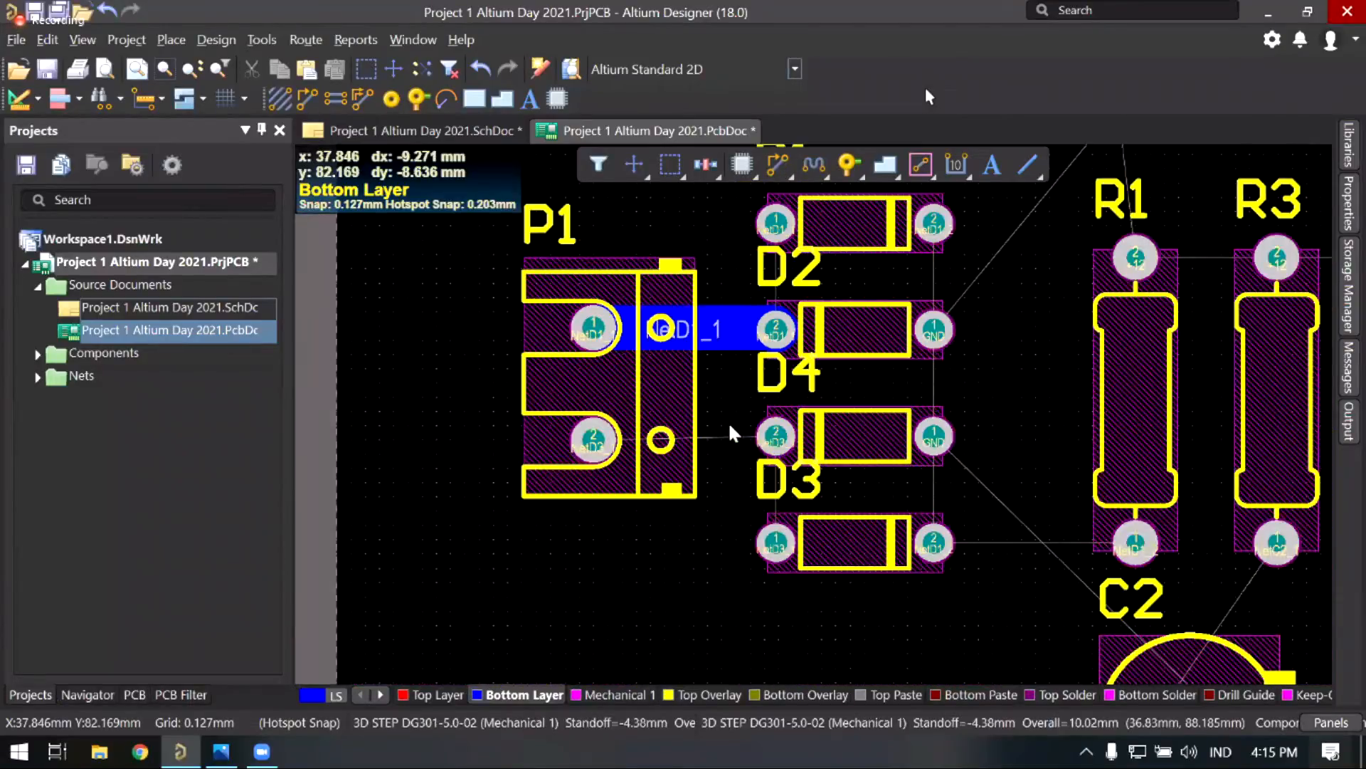
pyautogui.keyDown('ctrl'); pyautogui.scroll(2, 648, 447); pyautogui.keyUp('ctrl')
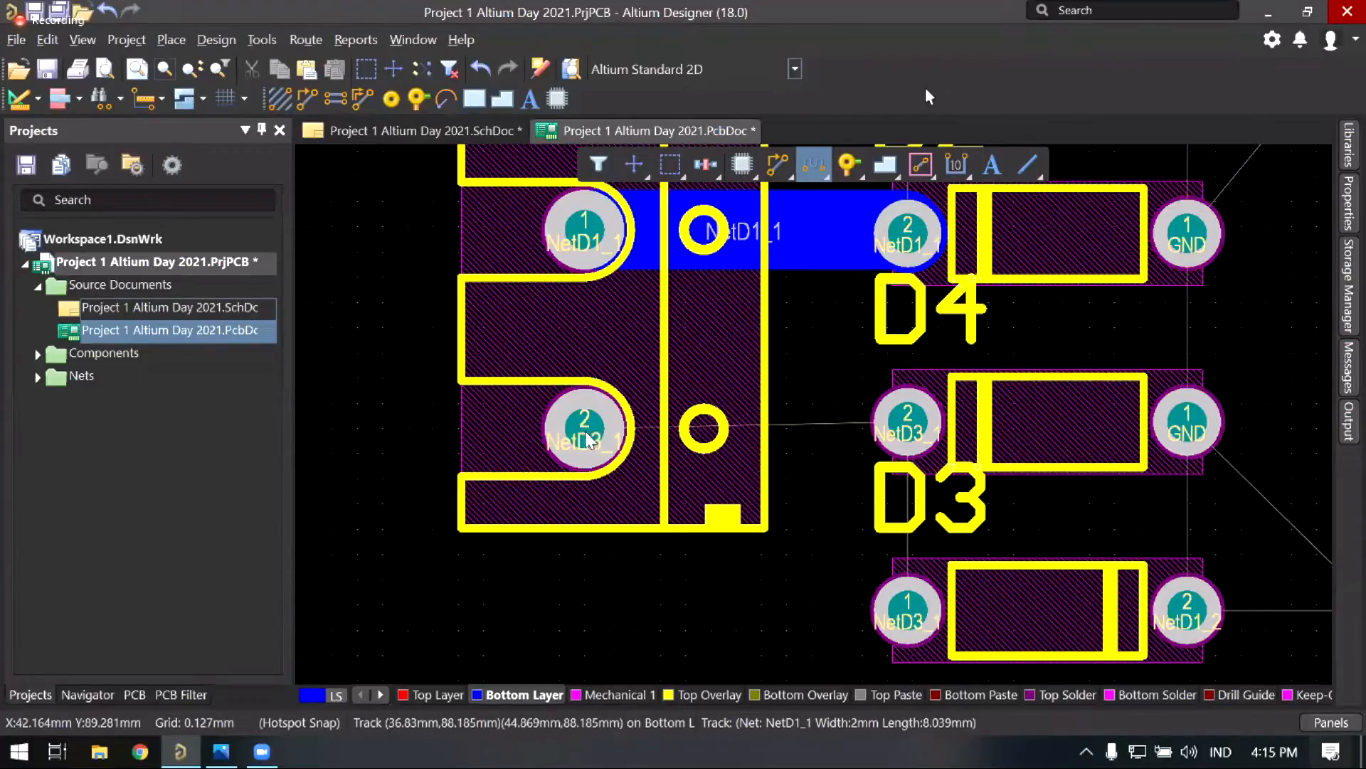
pyautogui.hotkey('ctrl', 'w')
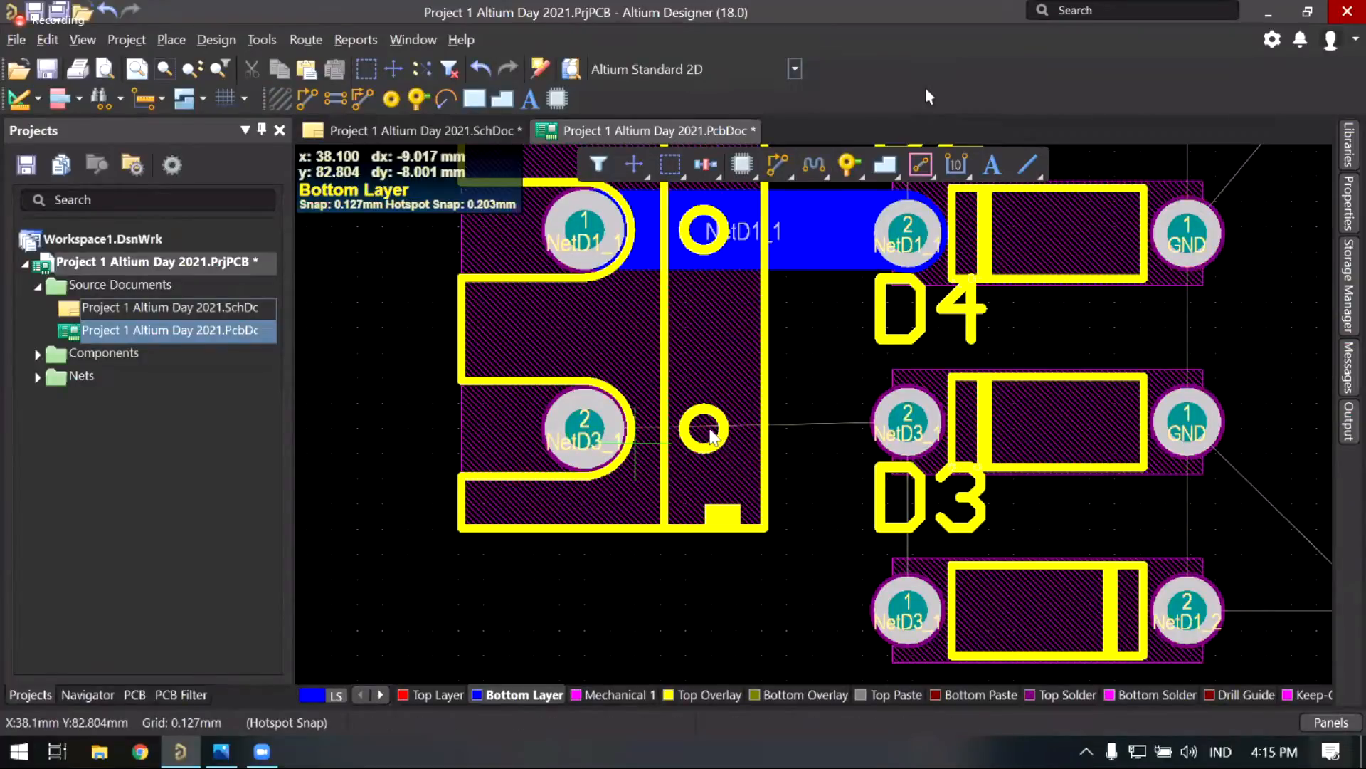
pyautogui.click(701, 434)
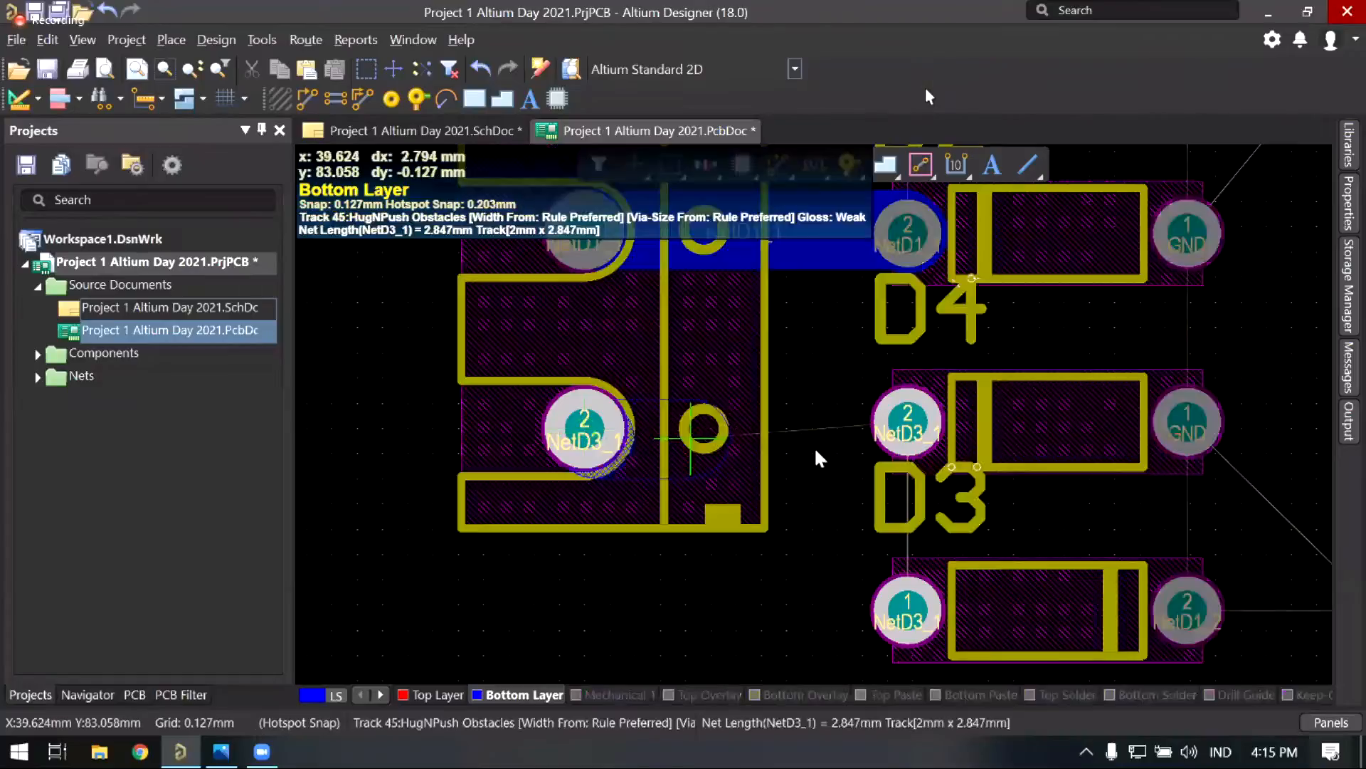
pyautogui.click(909, 430)
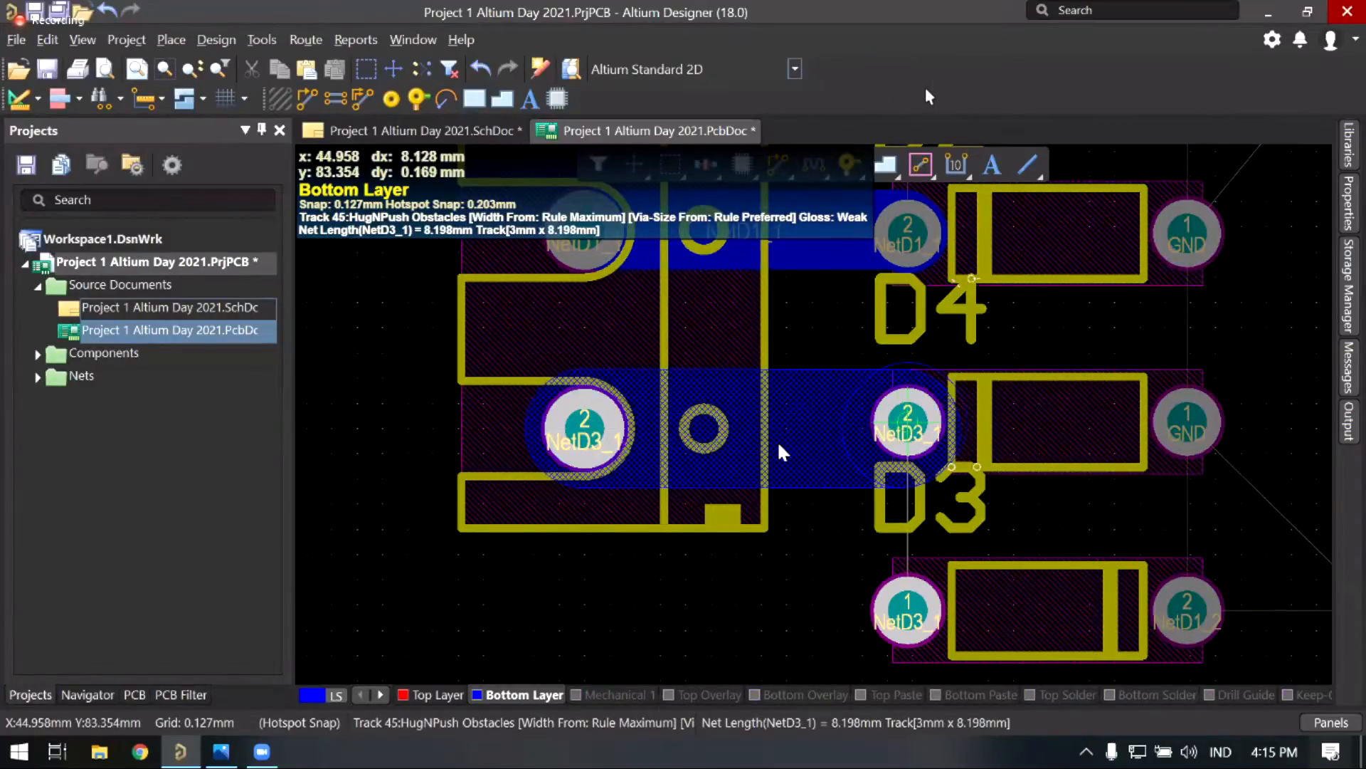
pyautogui.click(913, 432)
# Step: Start a track from the NetD3_1 diode pad toward D3's pad 1, then abandon it and exit routing
pyautogui.moveTo(824, 562); pyautogui.dragTo(741, 544, button='right')
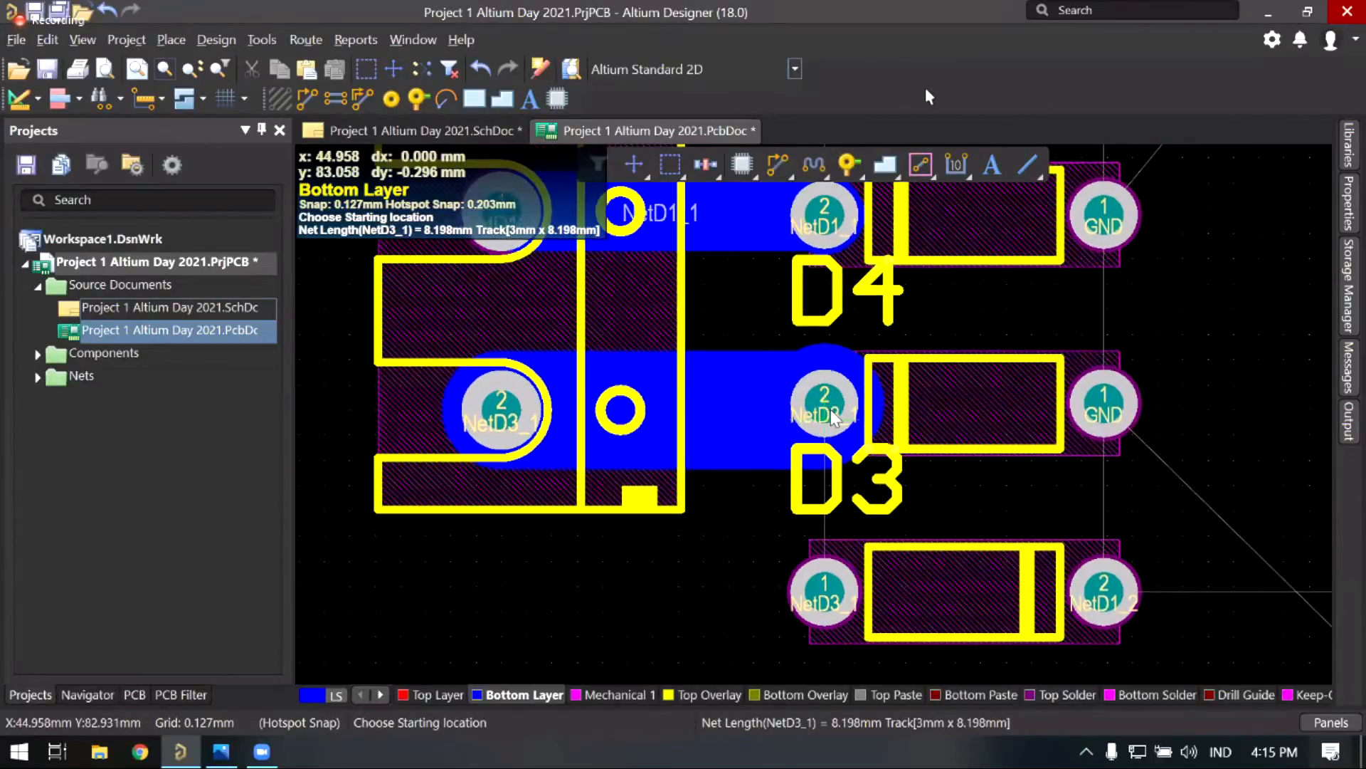
pyautogui.click(809, 479)
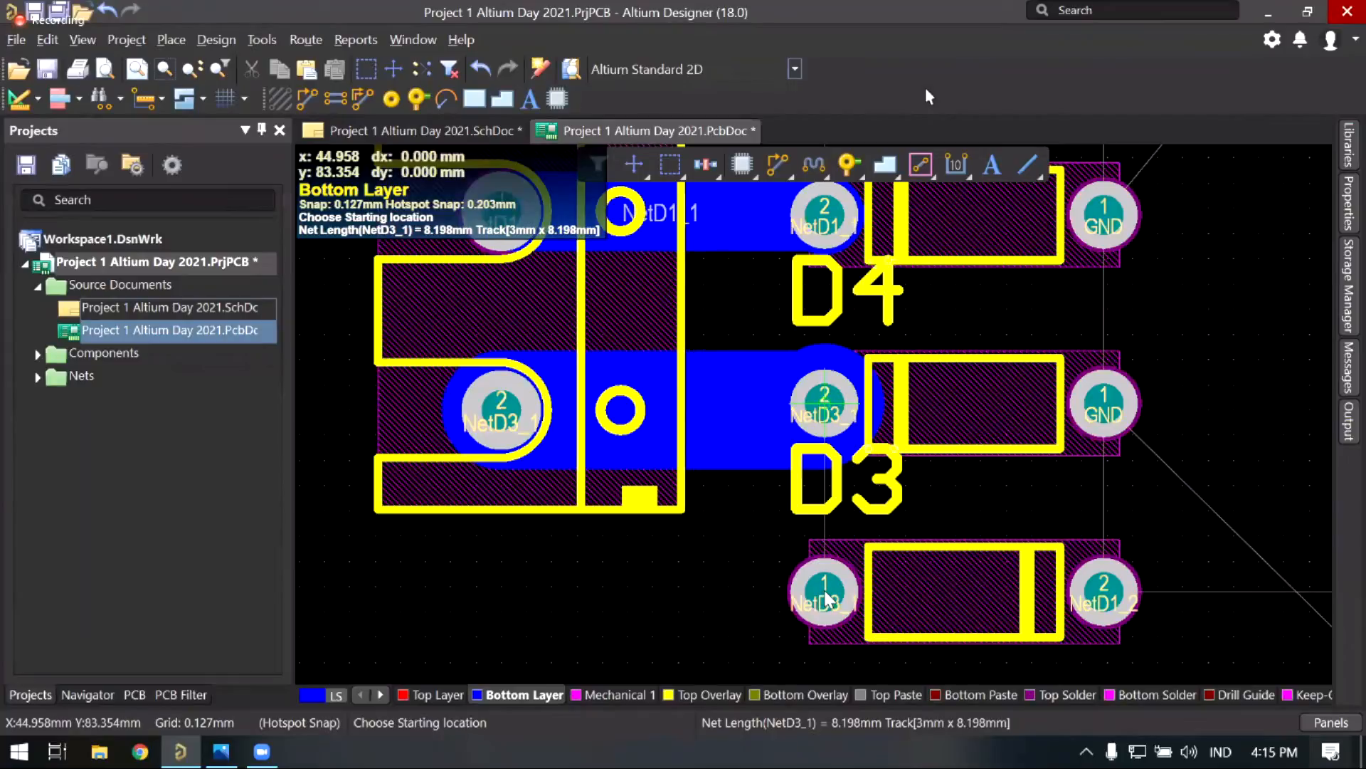
pyautogui.click(825, 592)
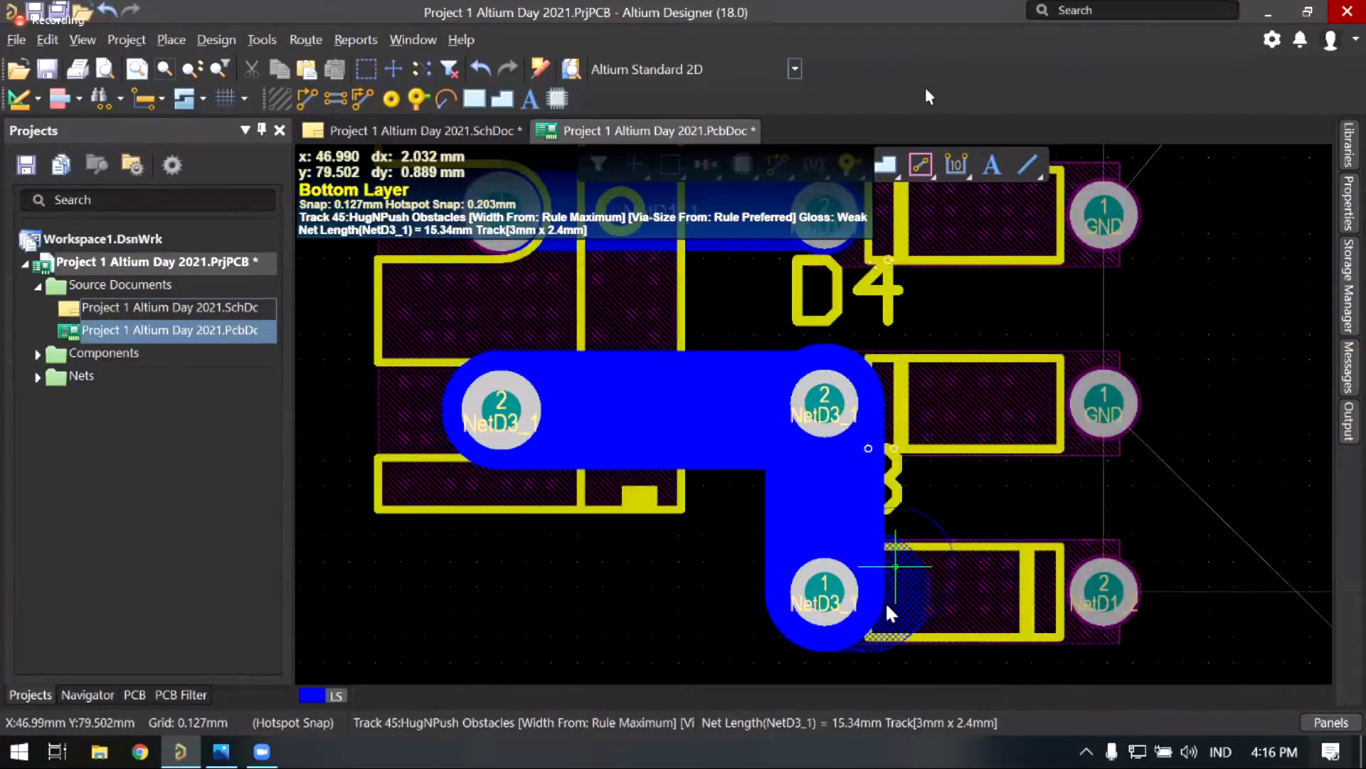
pyautogui.scroll(-4, 890, 427)
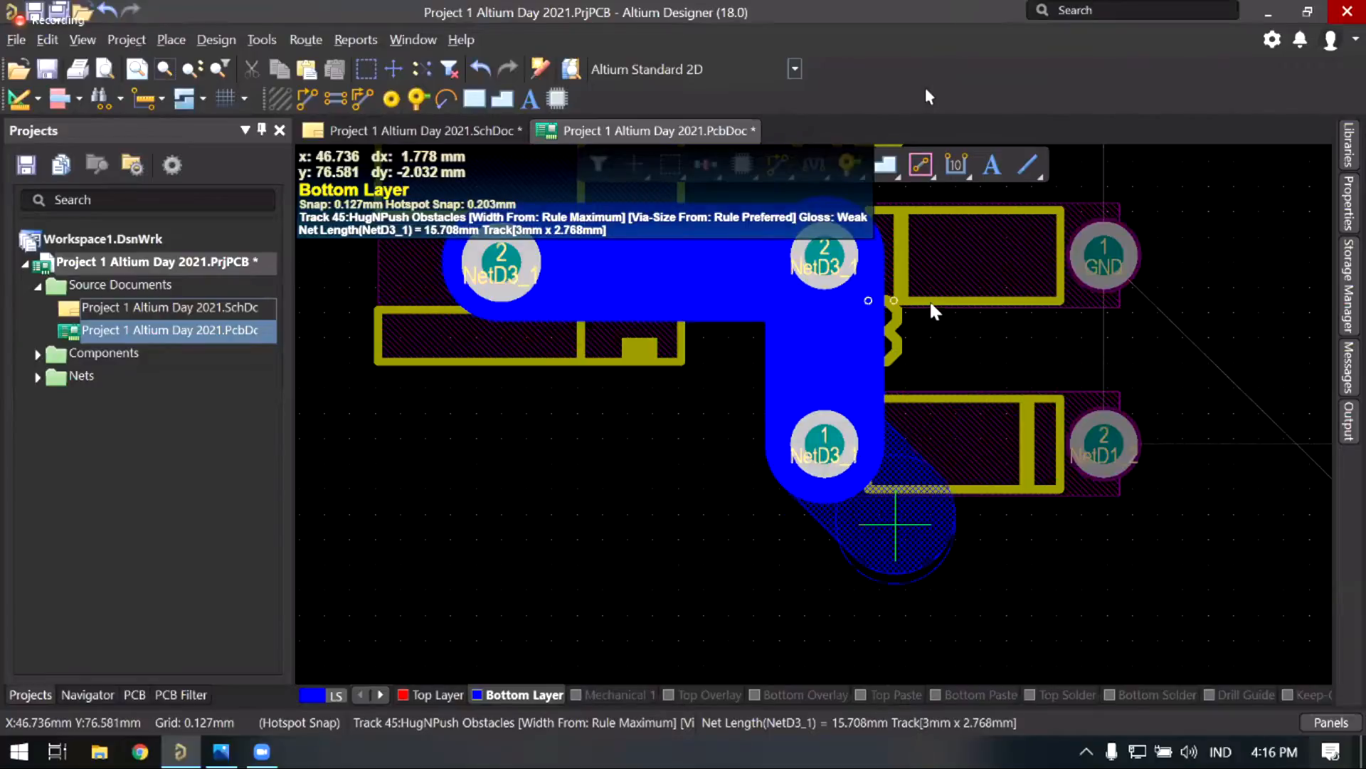
pyautogui.rightClick(931, 305)
pyautogui.rightClick(952, 329)
pyautogui.keyDown('ctrl'); pyautogui.scroll(-4, 712, 455); pyautogui.keyUp('ctrl')
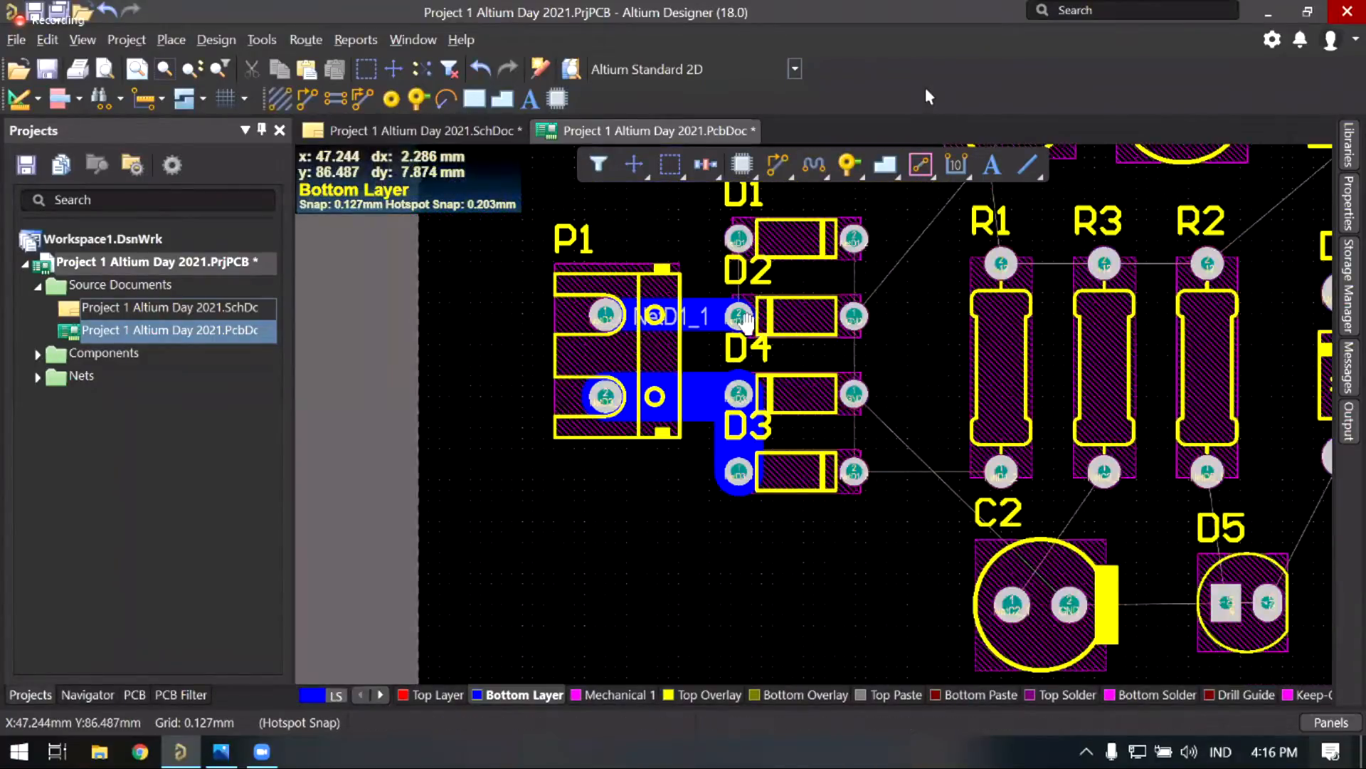
# Step: Route a 2 mm track from D2's pad 2 up to D2's pad 1
pyautogui.moveTo(774, 344); pyautogui.dragTo(712, 444, button='right')
pyautogui.keyDown('ctrl'); pyautogui.scroll(2, 701, 429); pyautogui.keyUp('ctrl')
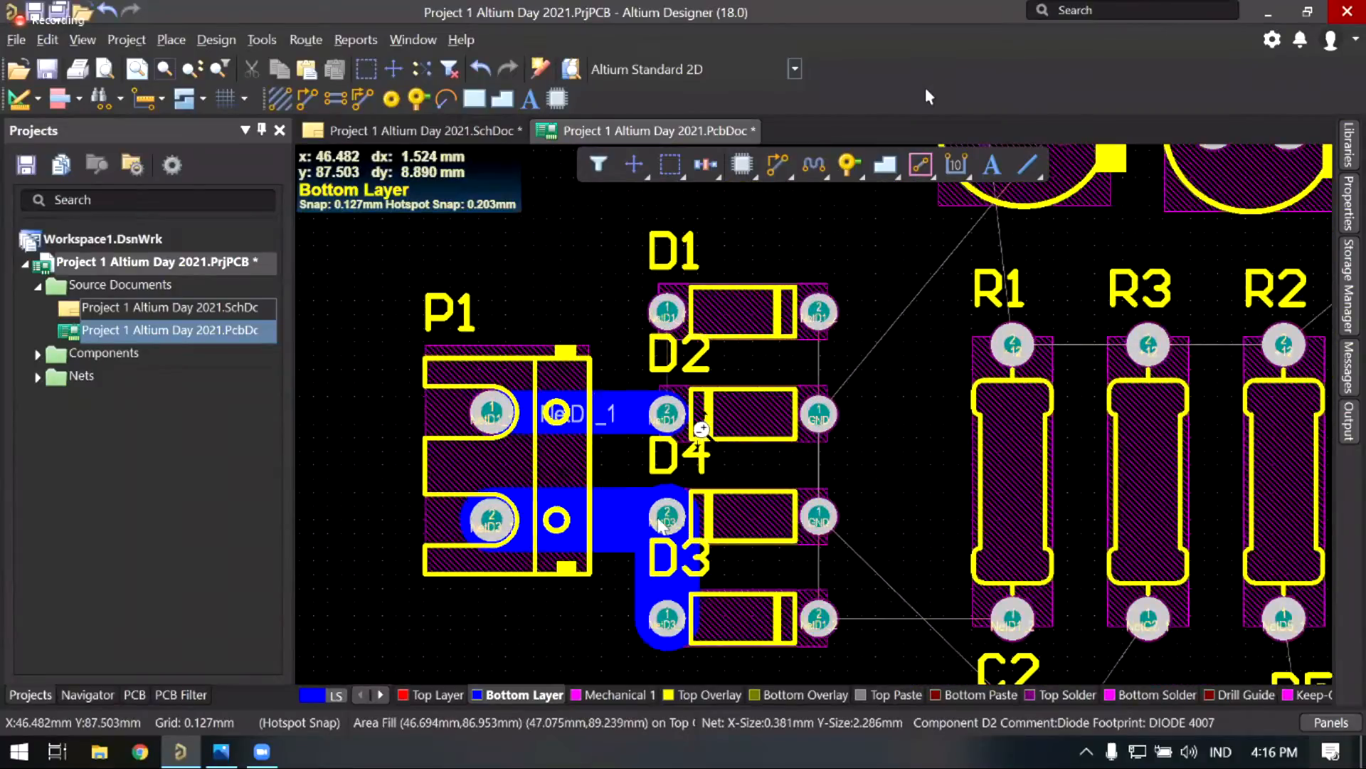
pyautogui.keyDown('ctrl'); pyautogui.scroll(3, 666, 516); pyautogui.keyUp('ctrl')
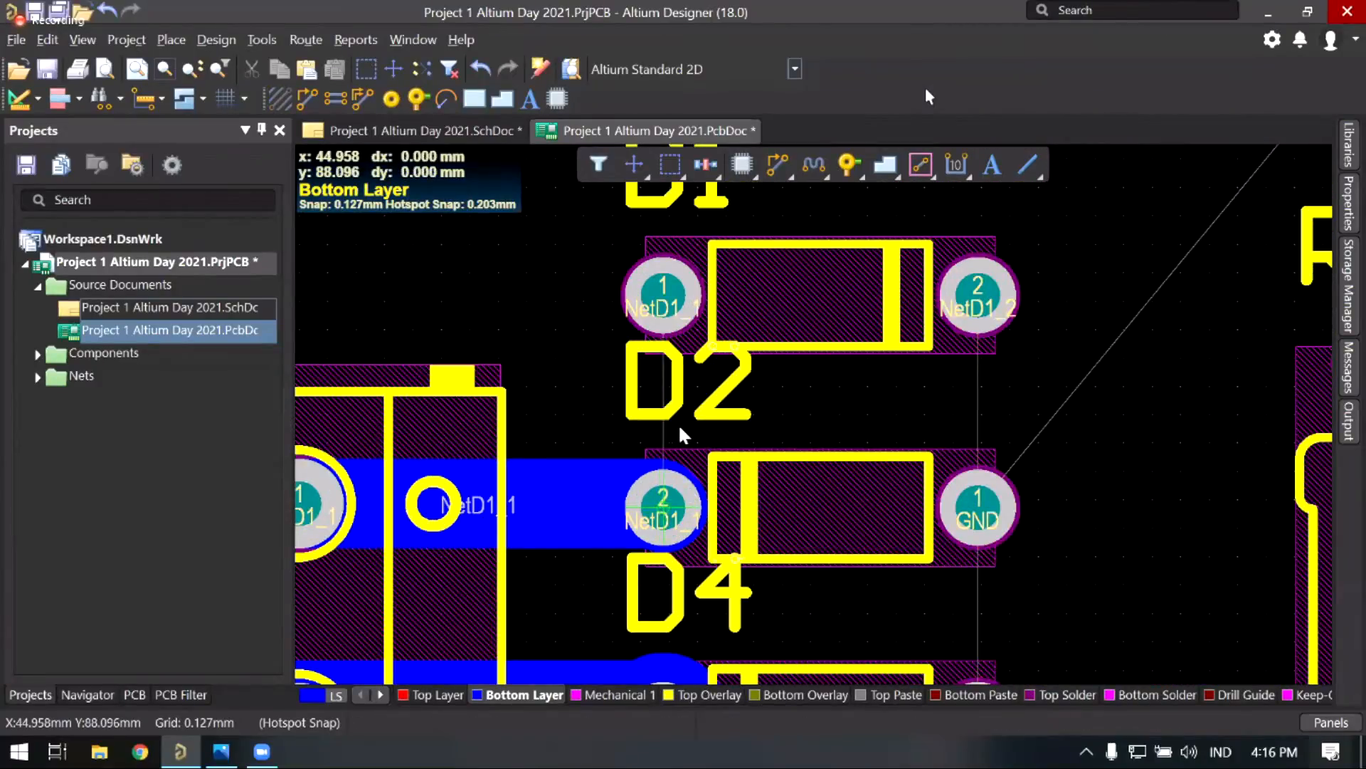
pyautogui.click(640, 442)
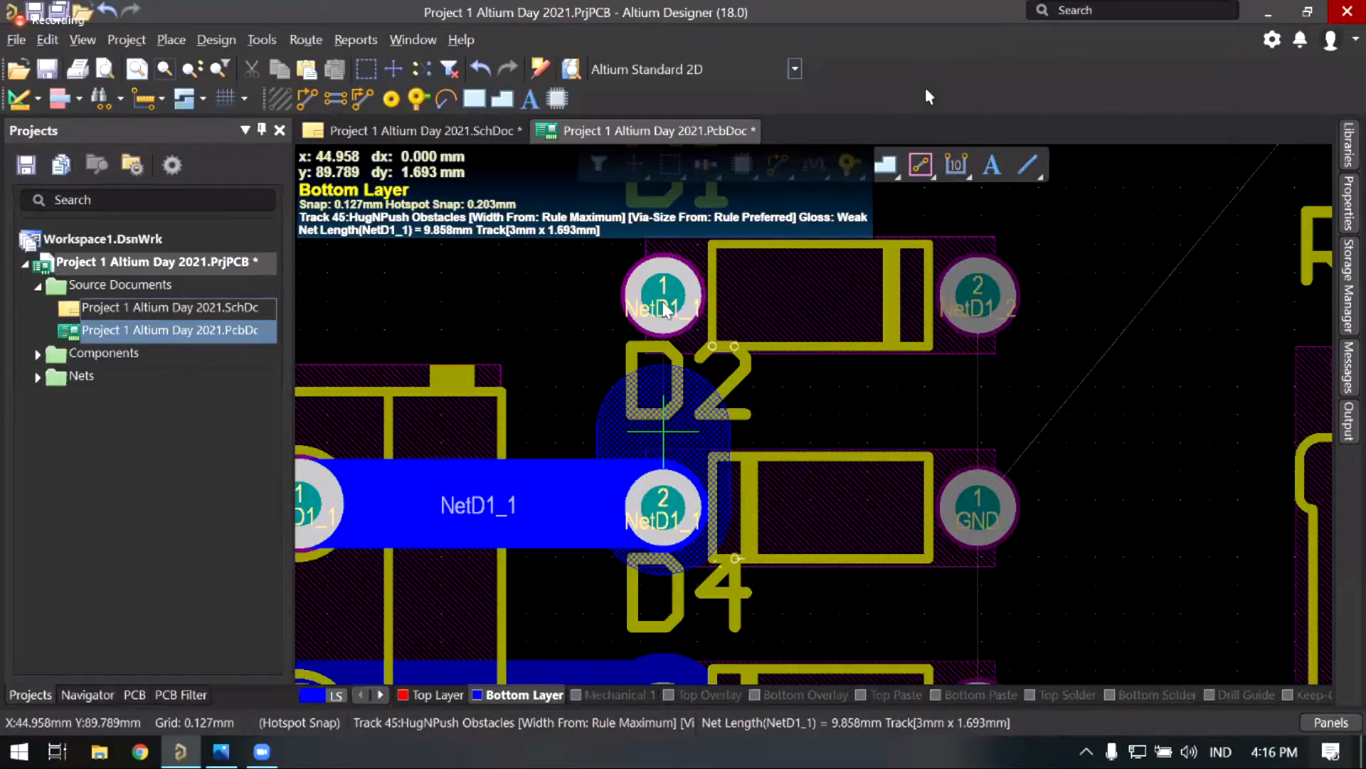
pyautogui.press('3')
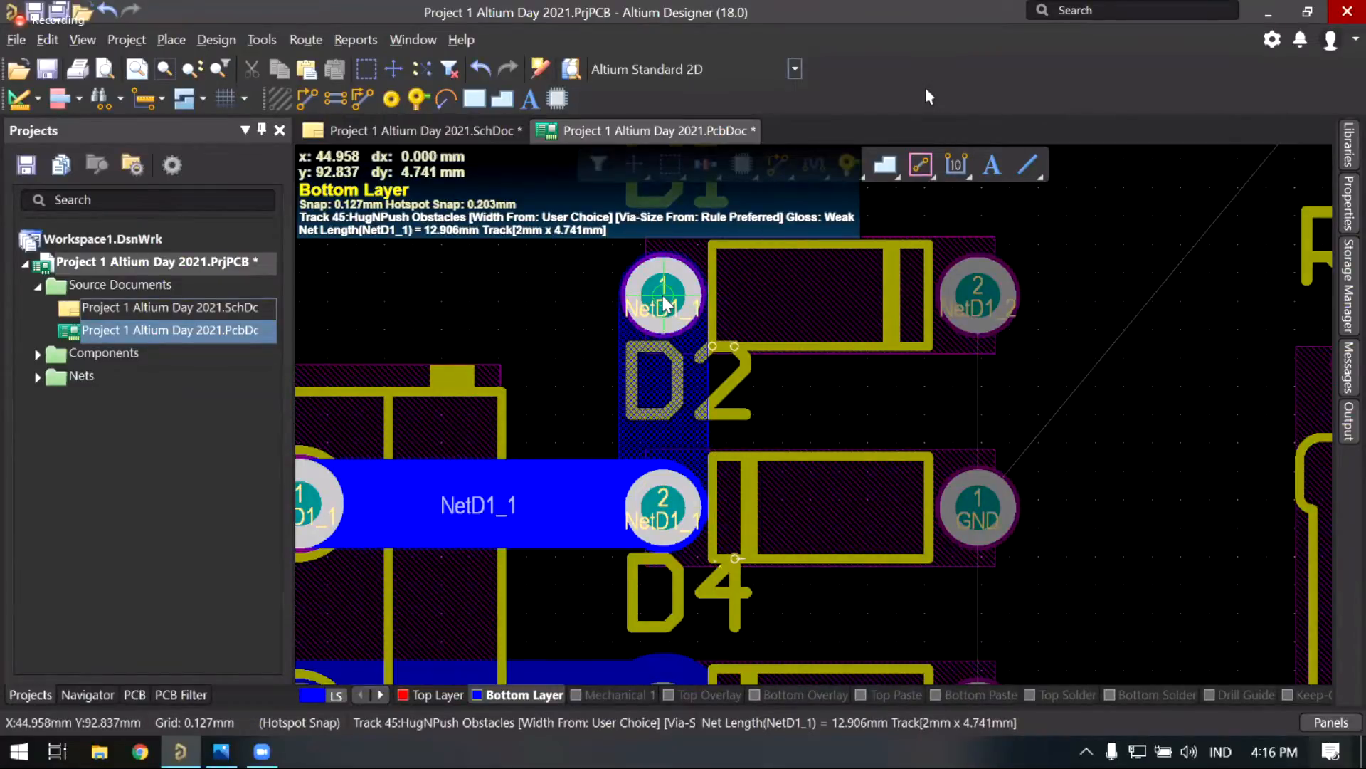
pyautogui.click(710, 317)
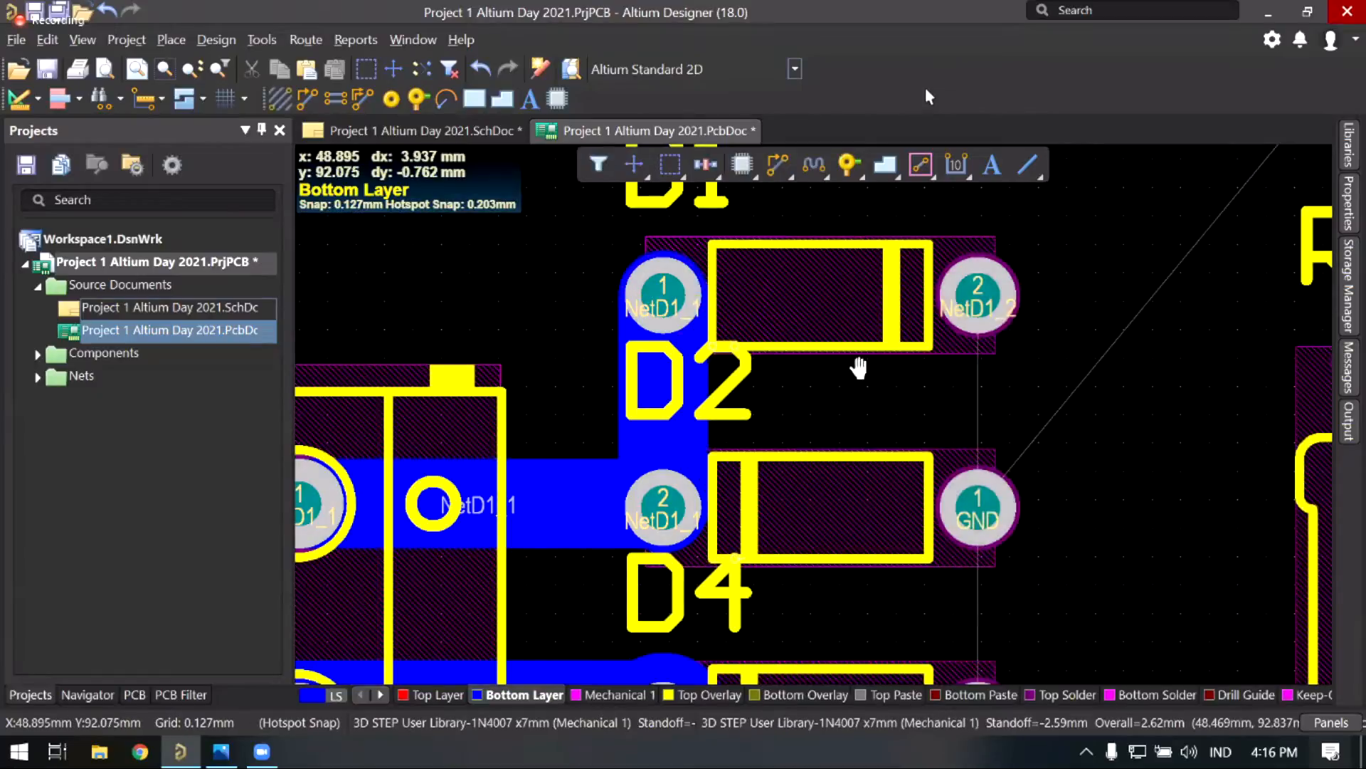
pyautogui.keyDown('ctrl'); pyautogui.scroll(-2, 847, 349); pyautogui.keyUp('ctrl')
pyautogui.moveTo(763, 349)
pyautogui.mouseDown(button='middle')
pyautogui.moveTo(762, 334)
pyautogui.moveTo(782, 384)
pyautogui.mouseUp(button='middle')
pyautogui.moveTo(782, 385)
pyautogui.mouseDown(button='right')
pyautogui.moveTo(657, 329)
pyautogui.moveTo(631, 375)
pyautogui.moveTo(582, 399)
pyautogui.moveTo(476, 371)
pyautogui.moveTo(456, 387)
pyautogui.mouseUp(button='right')
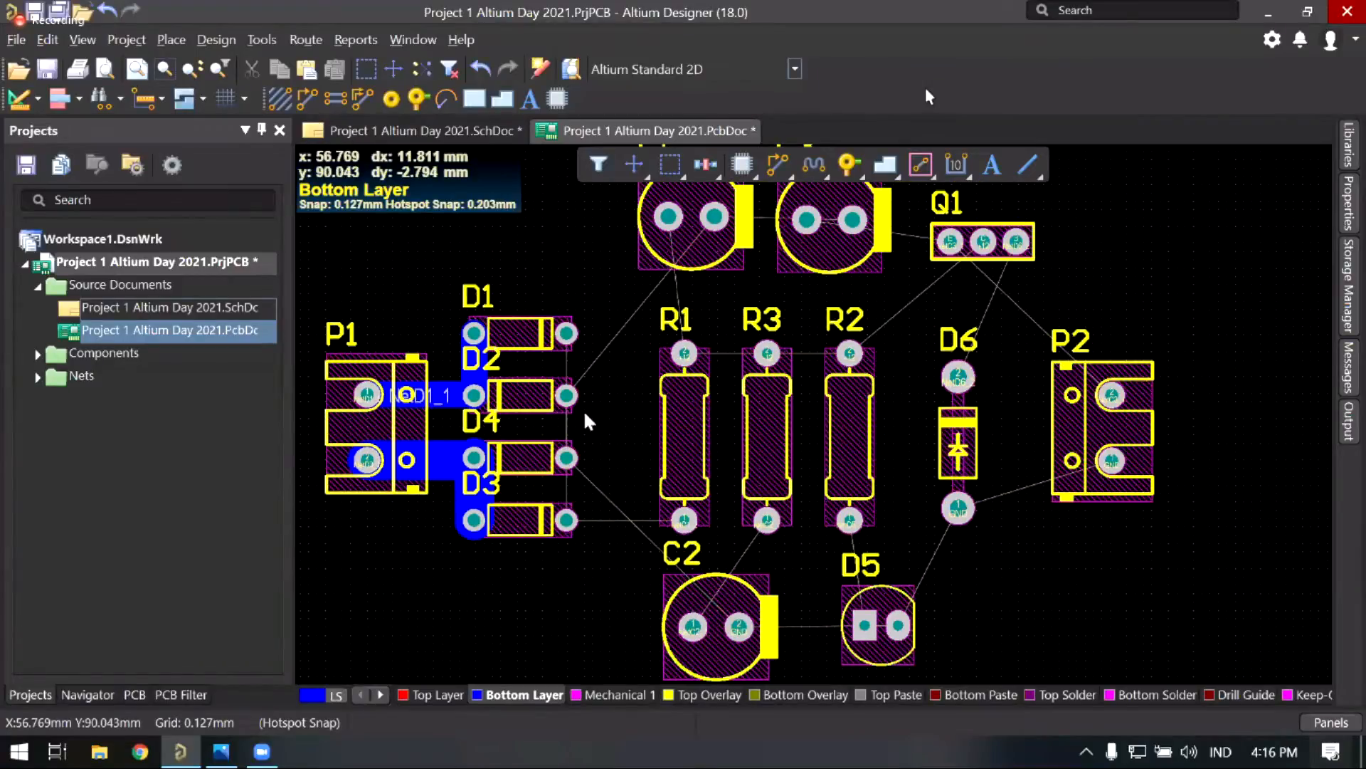
pyautogui.moveTo(625, 464); pyautogui.dragTo(659, 511, button='right')
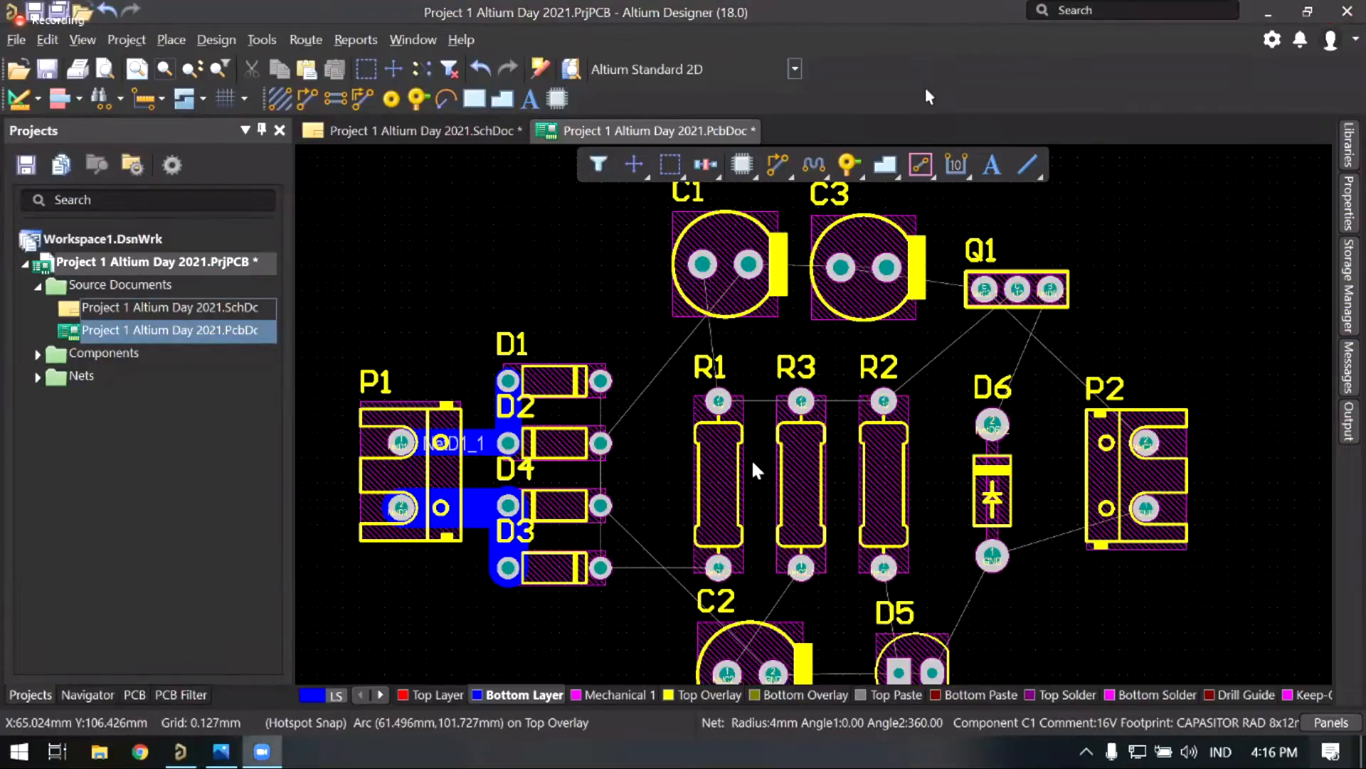
pyautogui.click(612, 276)
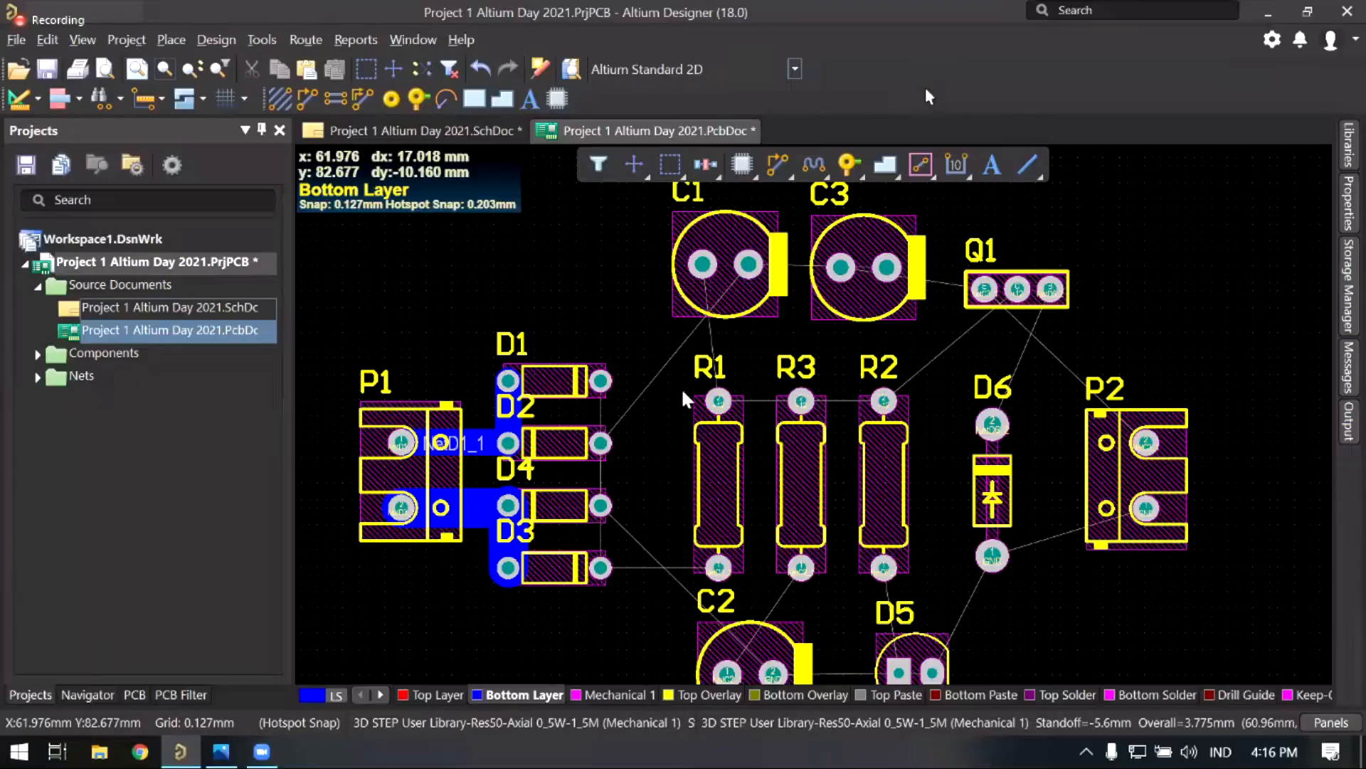
pyautogui.keyDown('ctrl'); pyautogui.scroll(3, 681, 387); pyautogui.keyUp('ctrl')
pyautogui.keyDown('ctrl'); pyautogui.scroll(4, 722, 329); pyautogui.keyUp('ctrl')
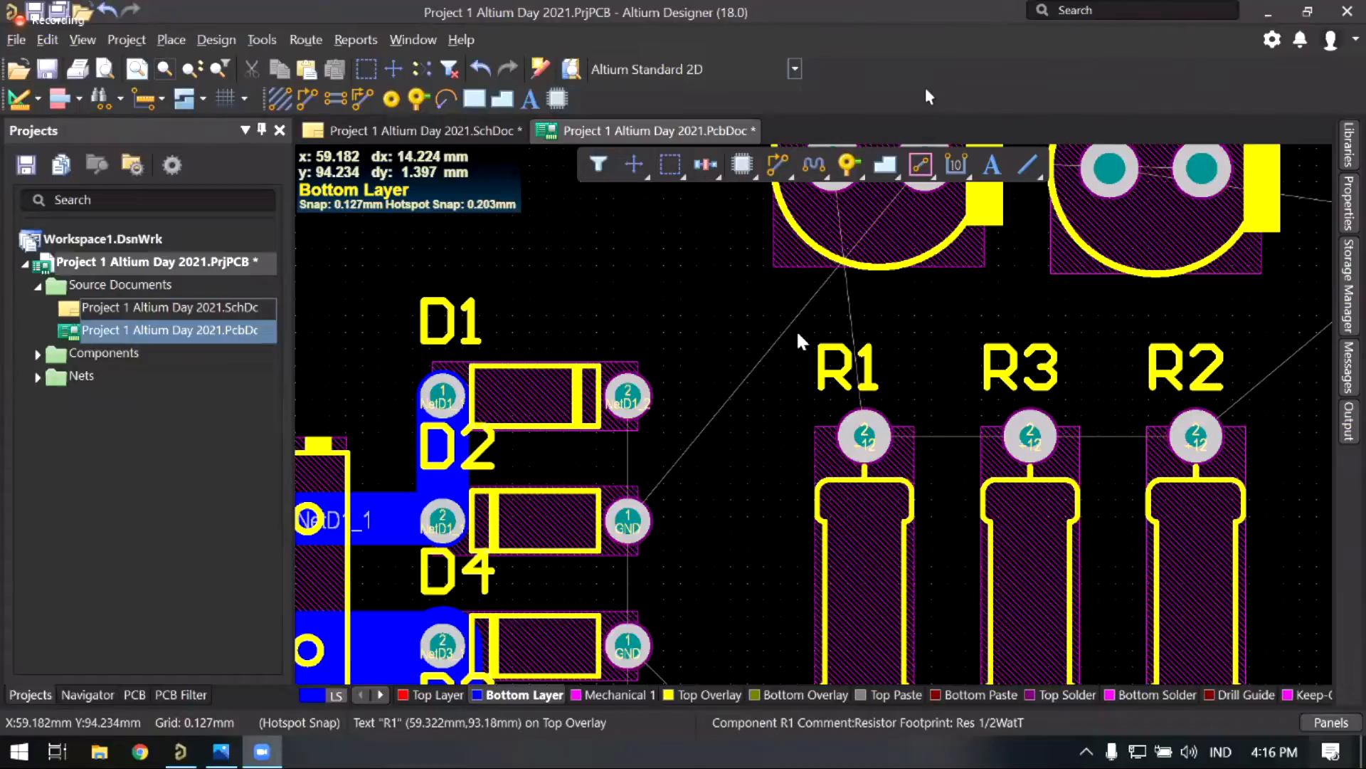
pyautogui.keyDown('ctrl'); pyautogui.scroll(-3, 658, 297); pyautogui.keyUp('ctrl')
pyautogui.keyDown('ctrl'); pyautogui.scroll(2, 712, 355); pyautogui.keyUp('ctrl')
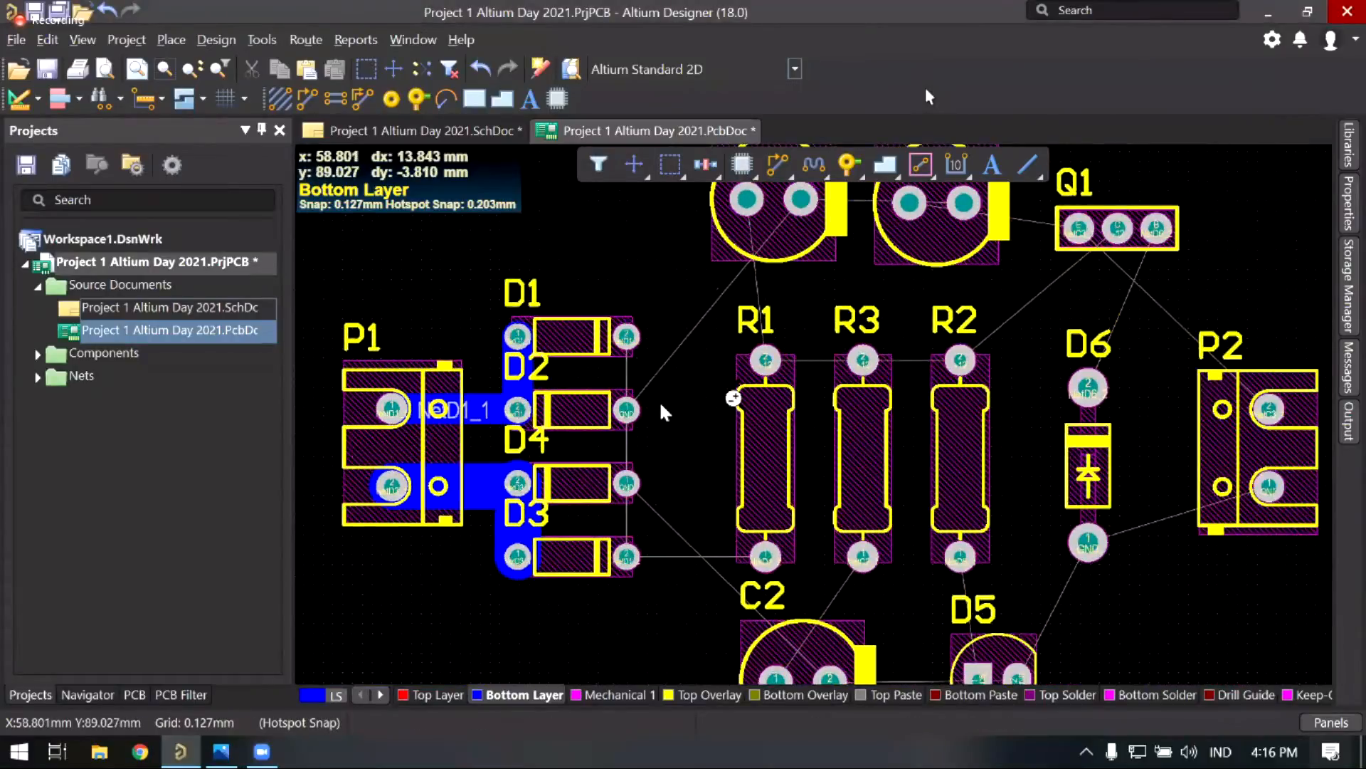
pyautogui.moveTo(628, 405); pyautogui.dragTo(589, 400, button='right')
pyautogui.moveTo(659, 462); pyautogui.dragTo(638, 435, button='right')
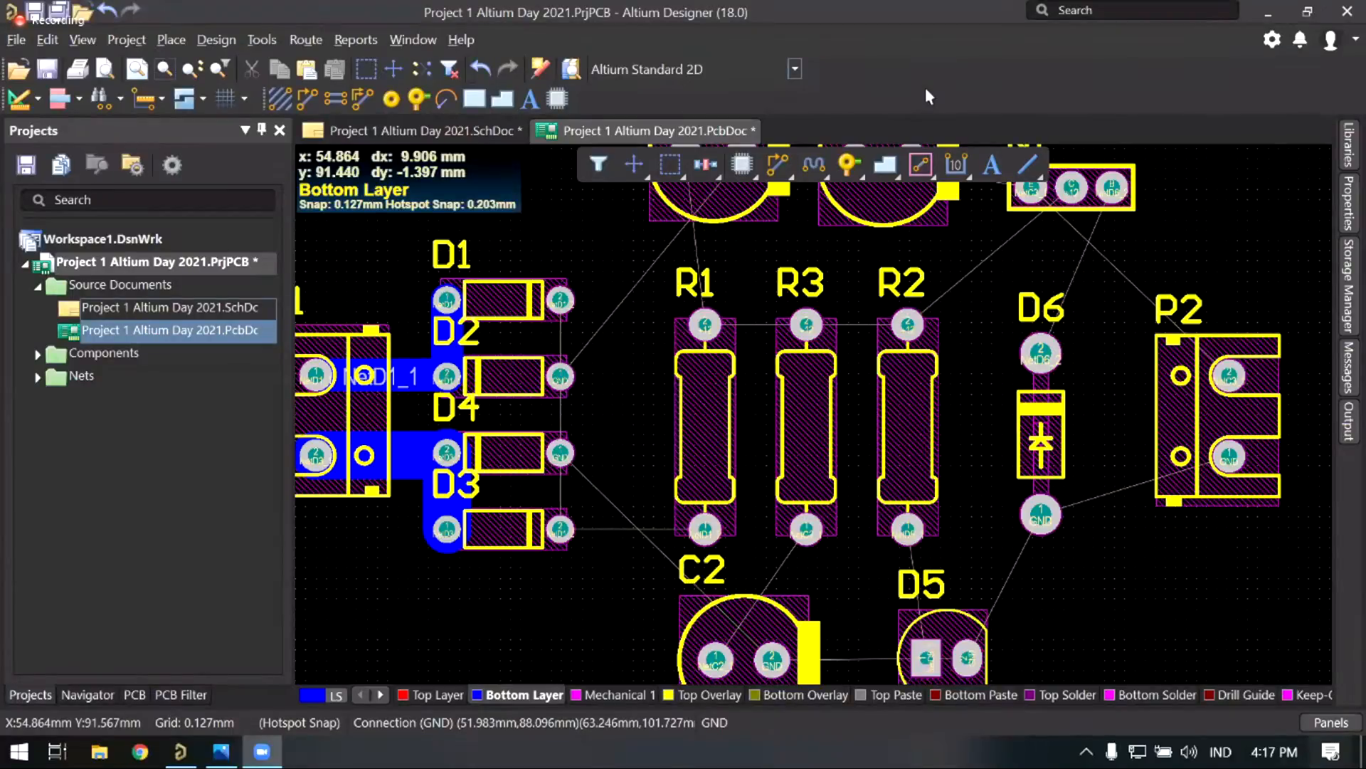
pyautogui.keyDown('ctrl'); pyautogui.scroll(1, 707, 357); pyautogui.keyUp('ctrl')
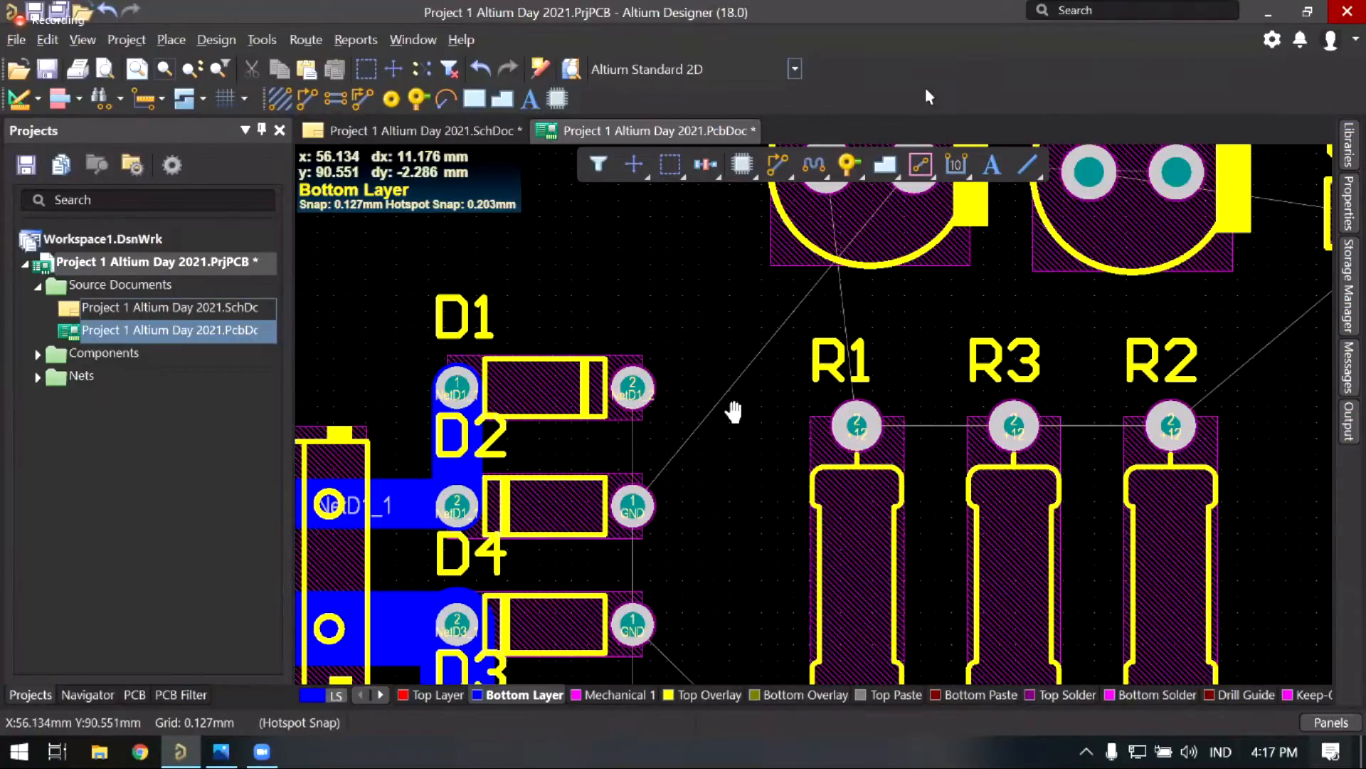
pyautogui.moveTo(747, 364); pyautogui.dragTo(755, 327, button='right')
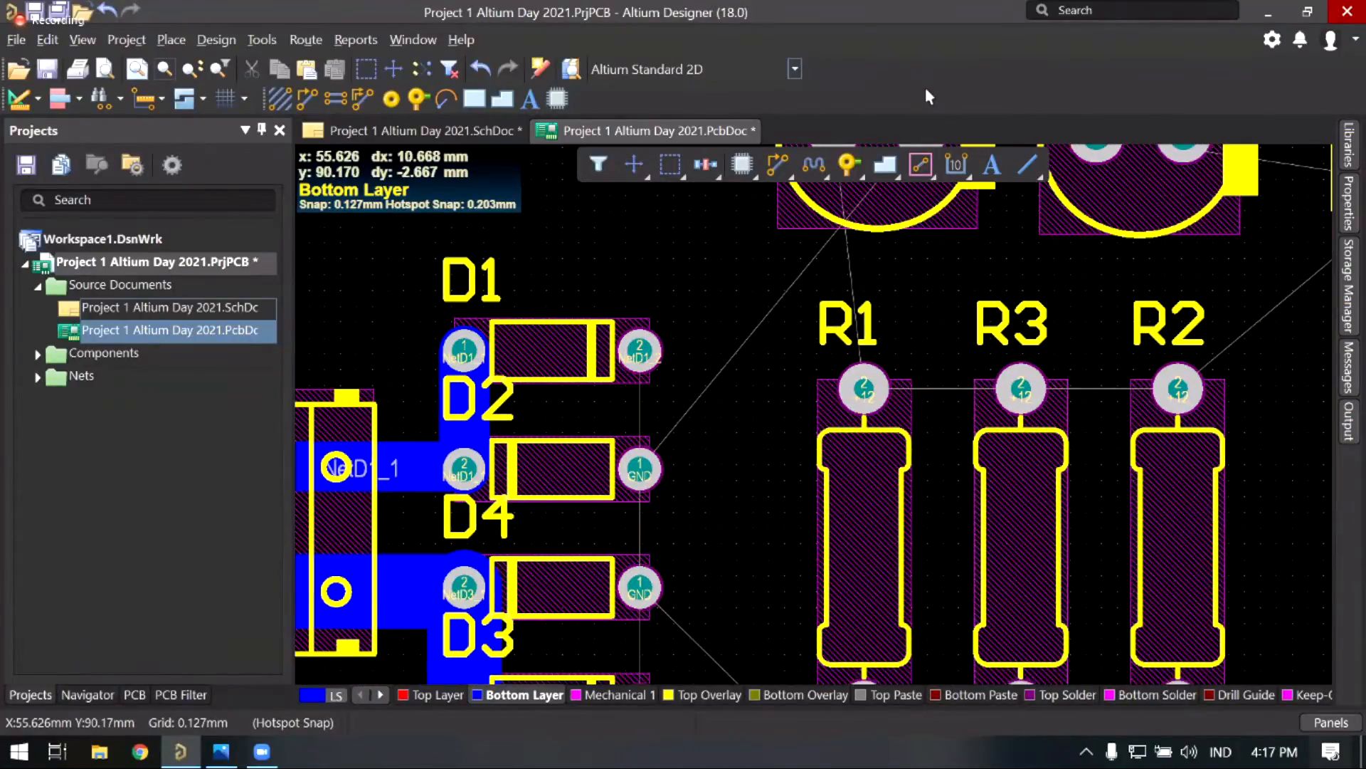
pyautogui.moveTo(711, 427); pyautogui.dragTo(723, 368, button='right')
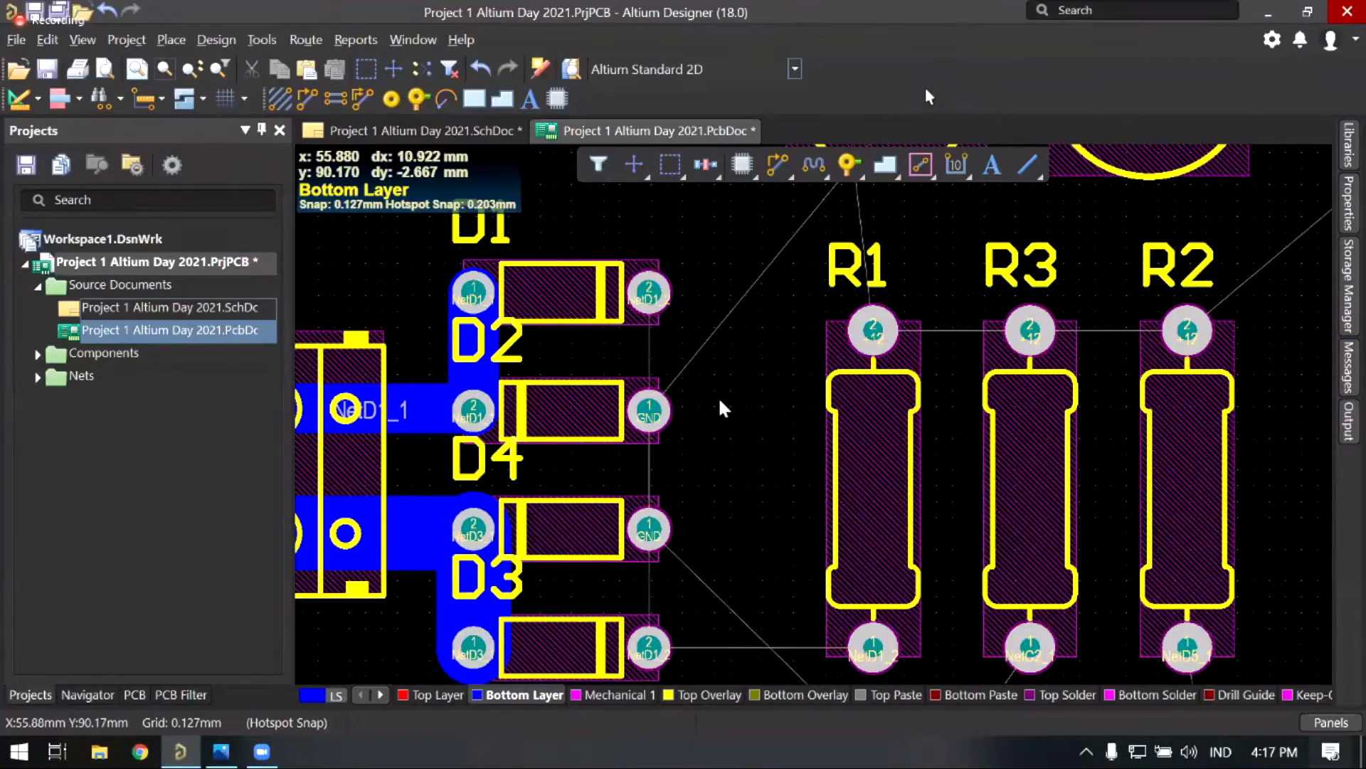
pyautogui.keyDown('ctrl'); pyautogui.scroll(-2, 735, 391); pyautogui.keyUp('ctrl')
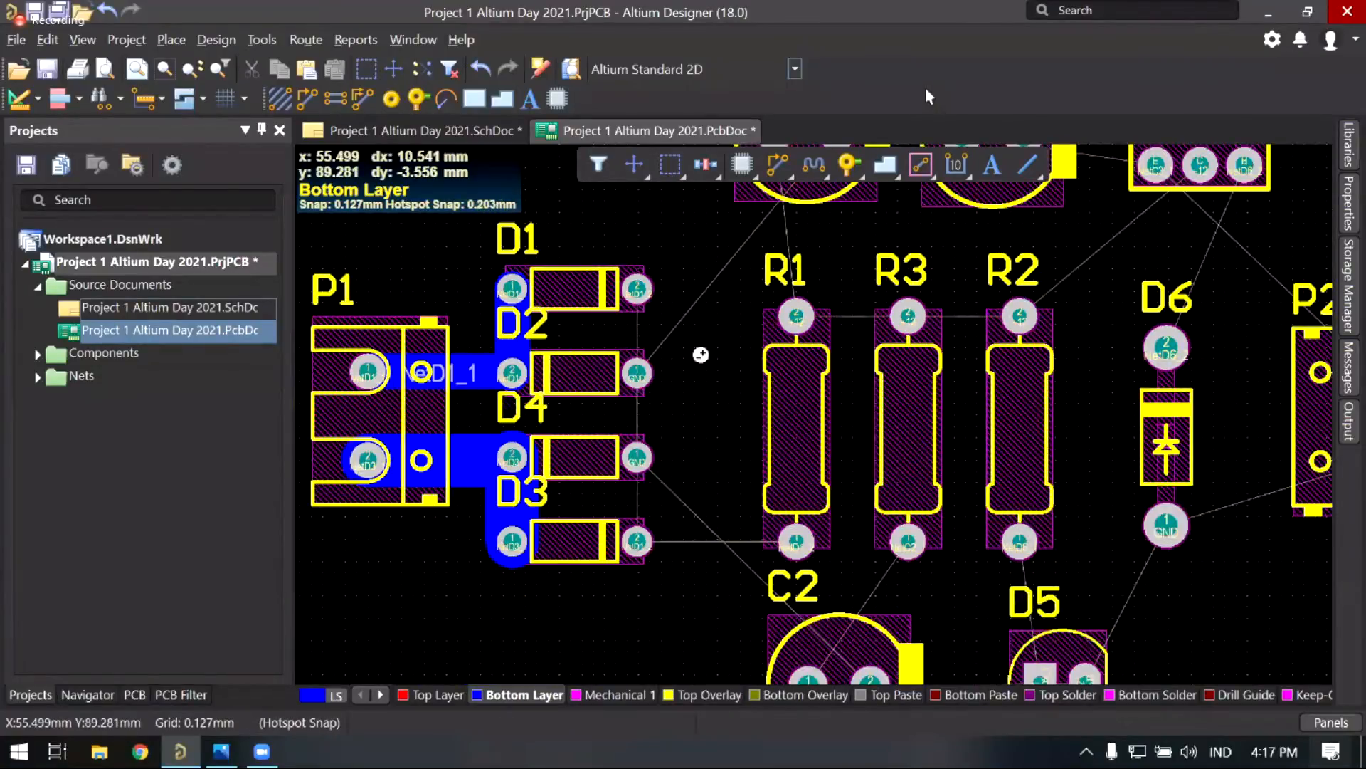
pyautogui.keyDown('ctrl'); pyautogui.scroll(-1, 717, 388); pyautogui.keyUp('ctrl')
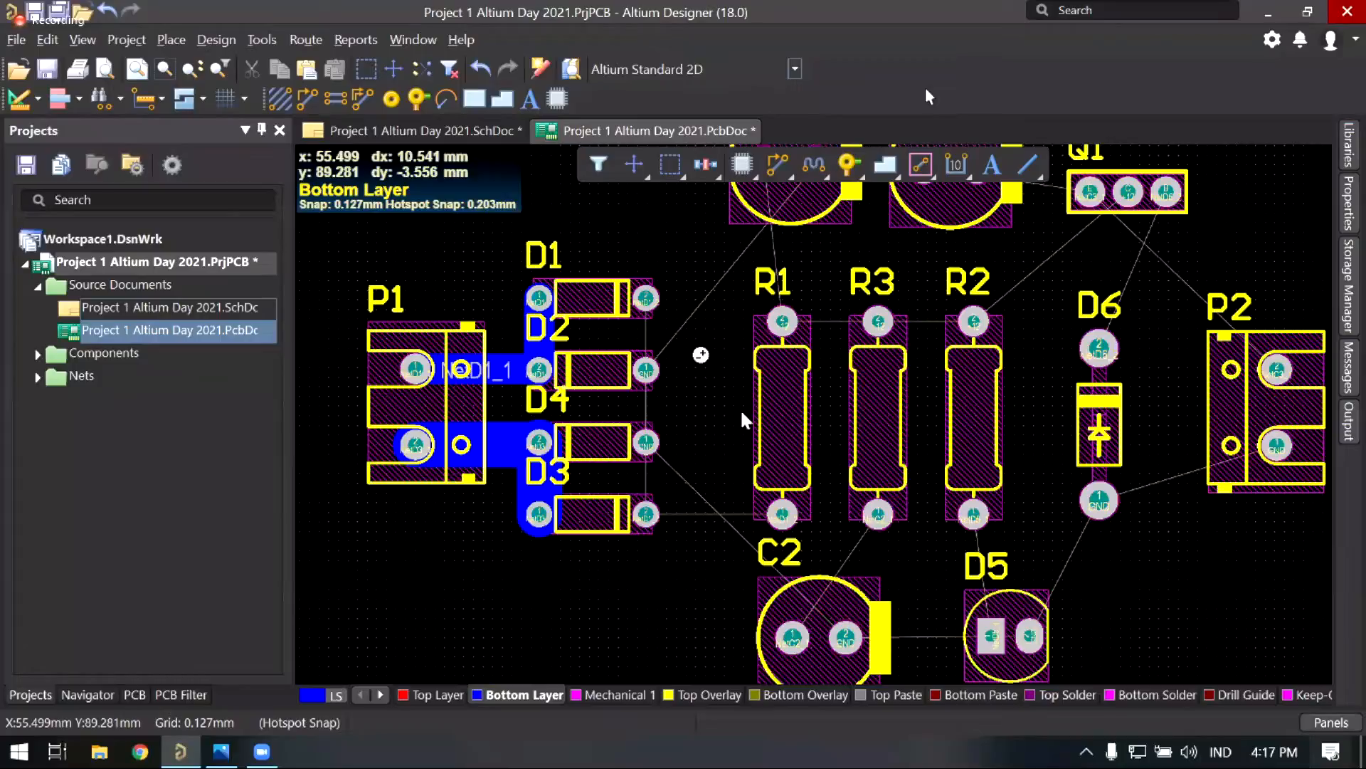
pyautogui.keyDown('ctrl'); pyautogui.scroll(-1, 730, 400); pyautogui.keyUp('ctrl')
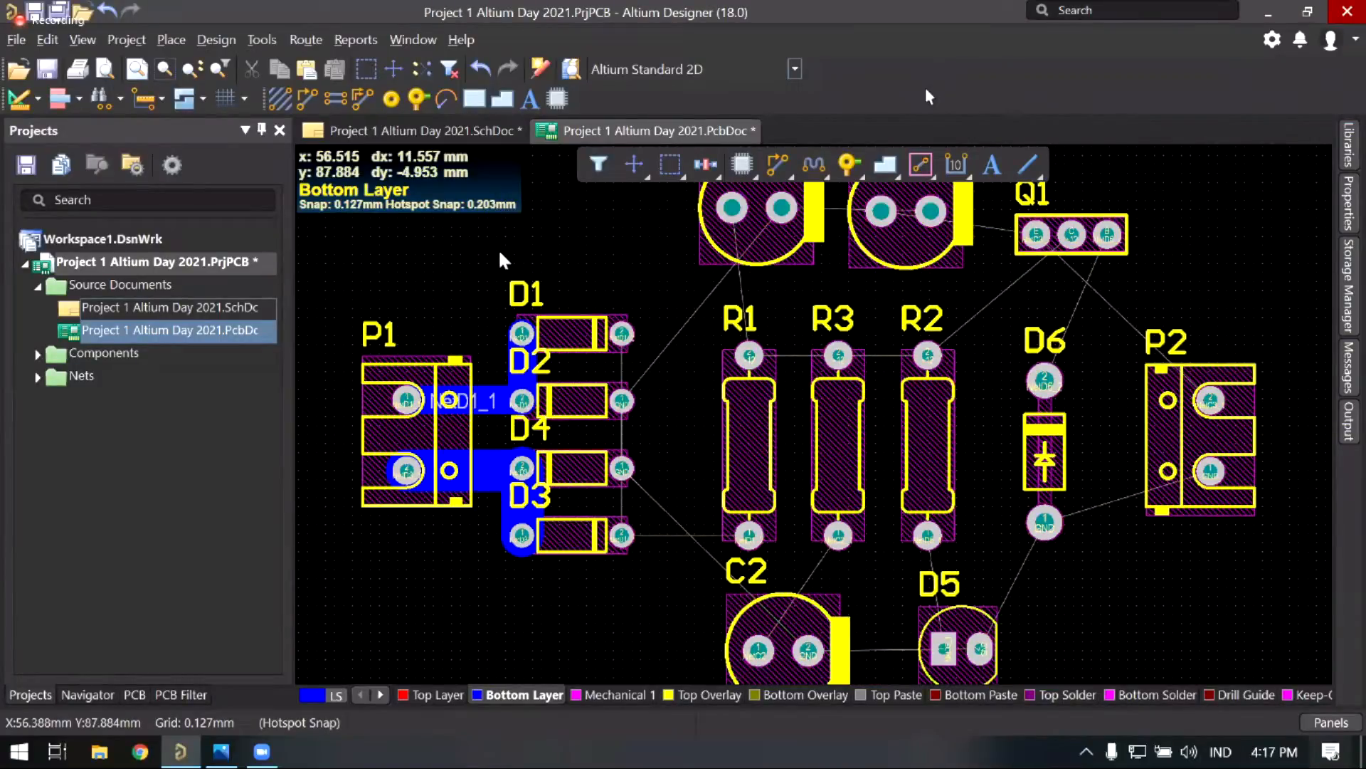
pyautogui.keyDown('ctrl'); pyautogui.scroll(2, 501, 260); pyautogui.keyUp('ctrl')
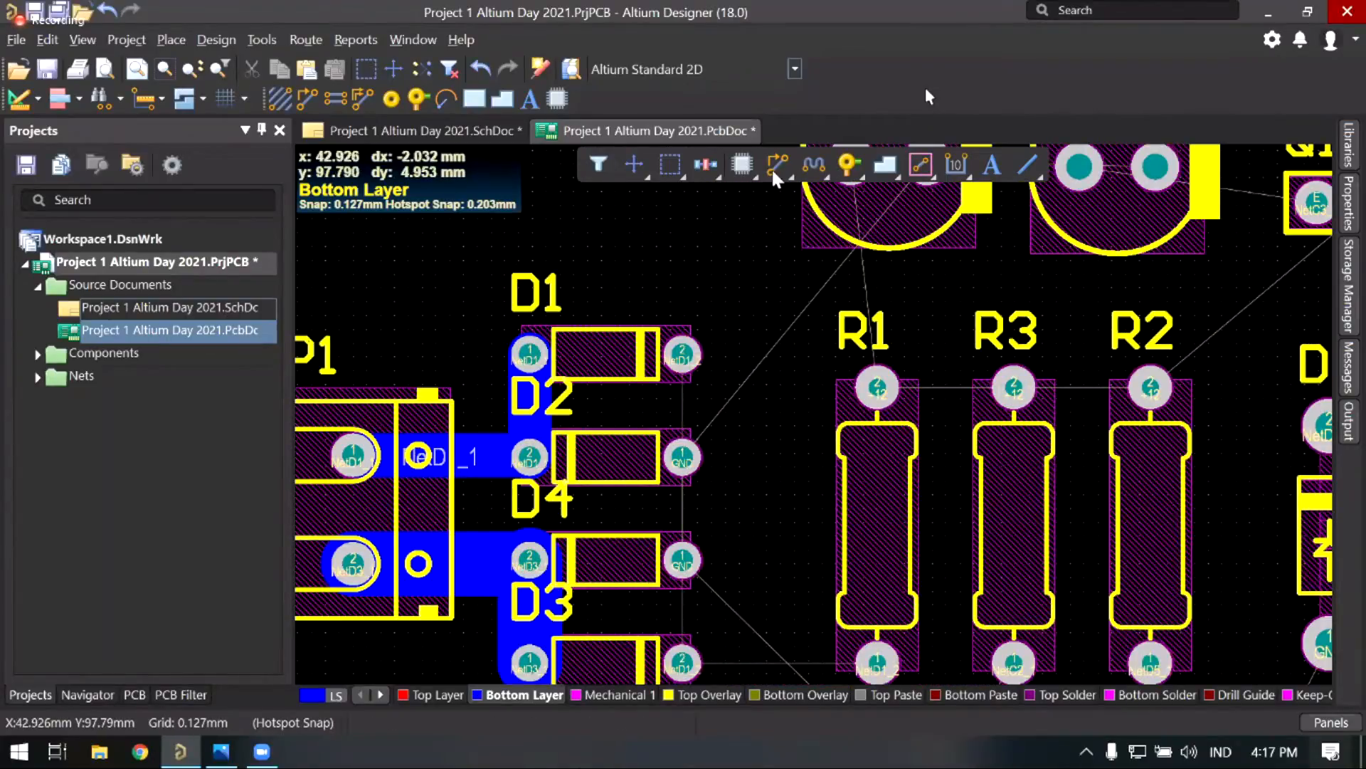
pyautogui.moveTo(577, 271); pyautogui.dragTo(631, 248, button='right')
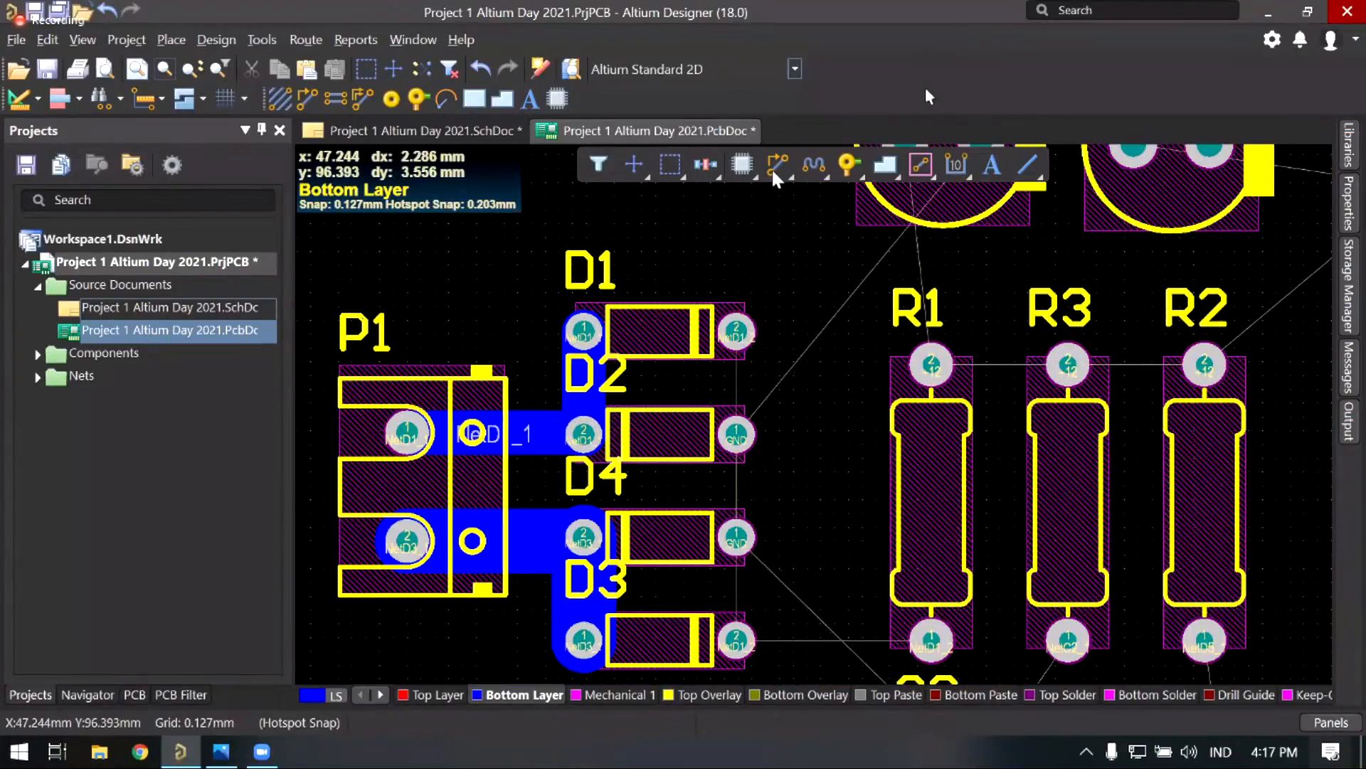
# Step: Start a track at D1's NetD1_2 pad, toggle its width between 3 and 1 mm, then cancel
pyautogui.click(776, 167)
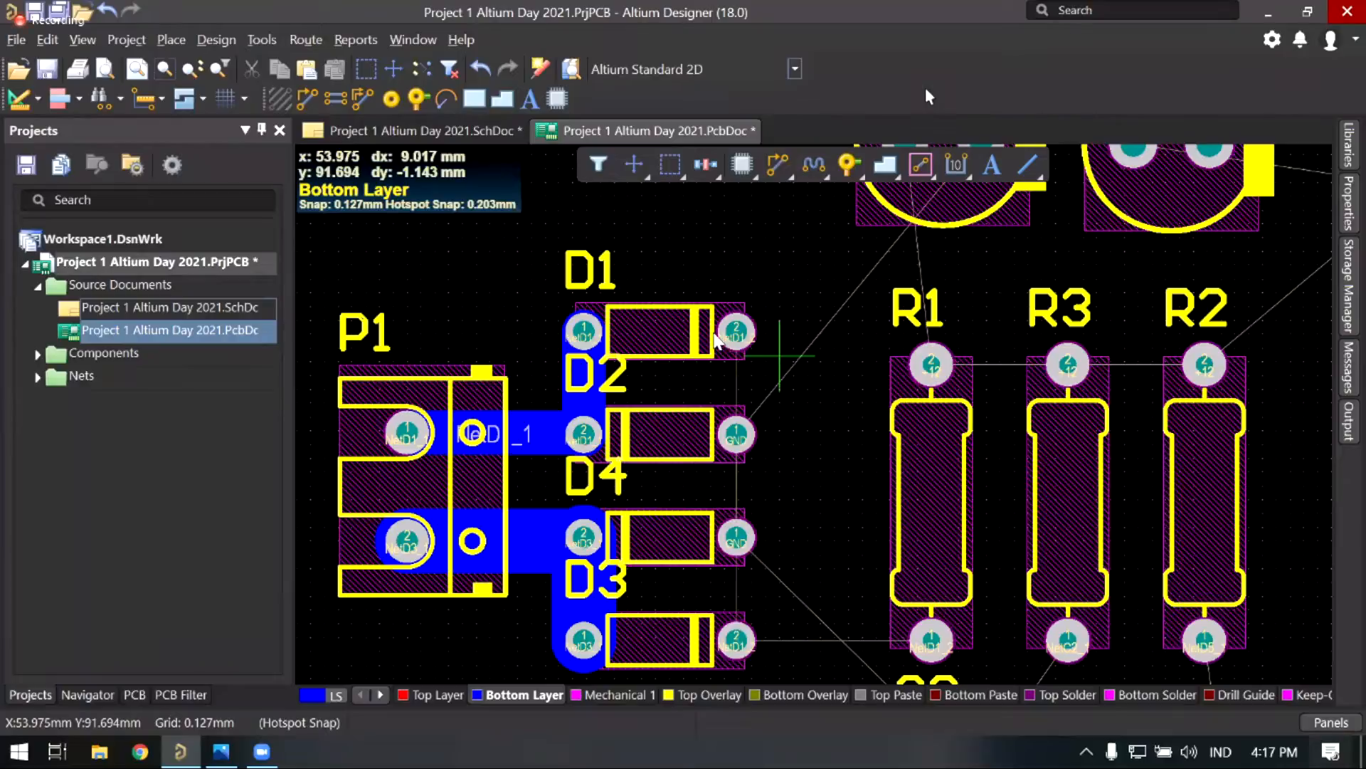
pyautogui.keyDown('ctrl'); pyautogui.scroll(1, 779, 353); pyautogui.keyUp('ctrl')
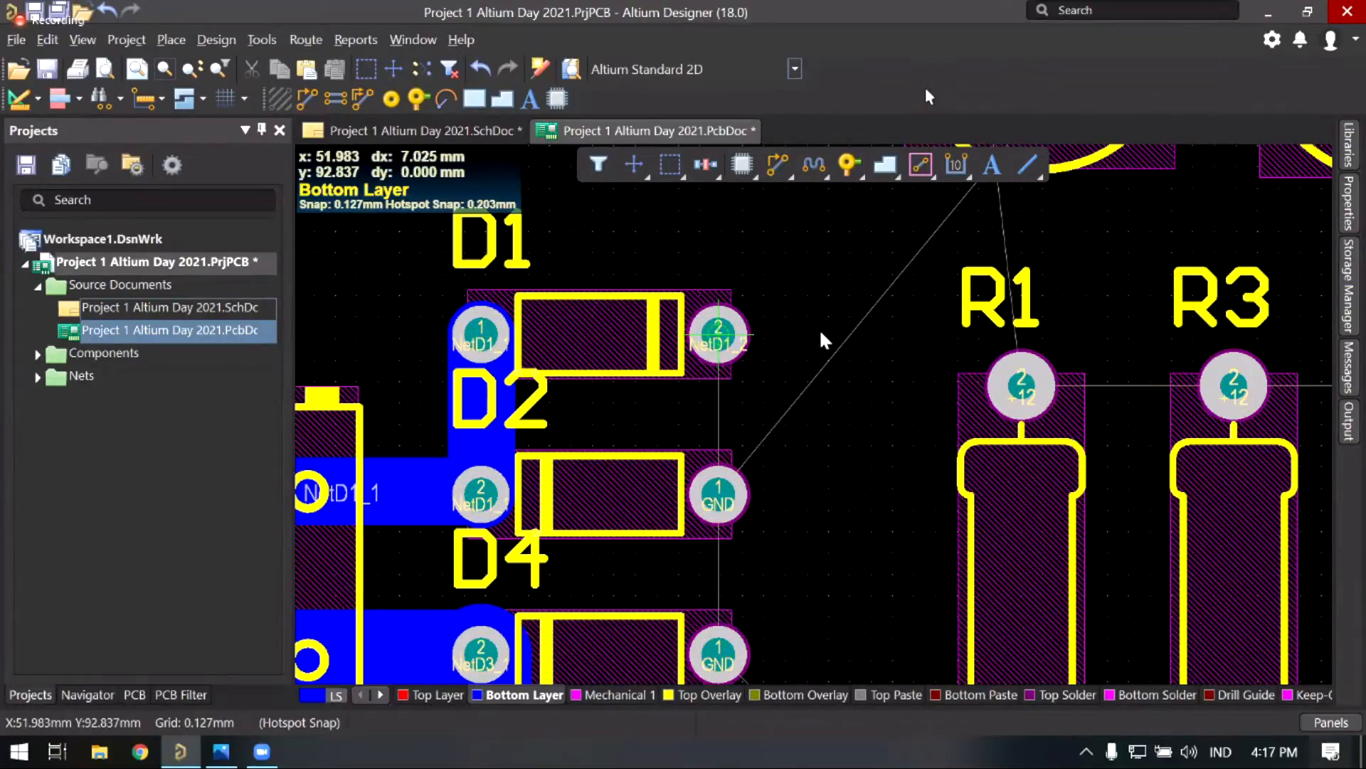
pyautogui.click(720, 340)
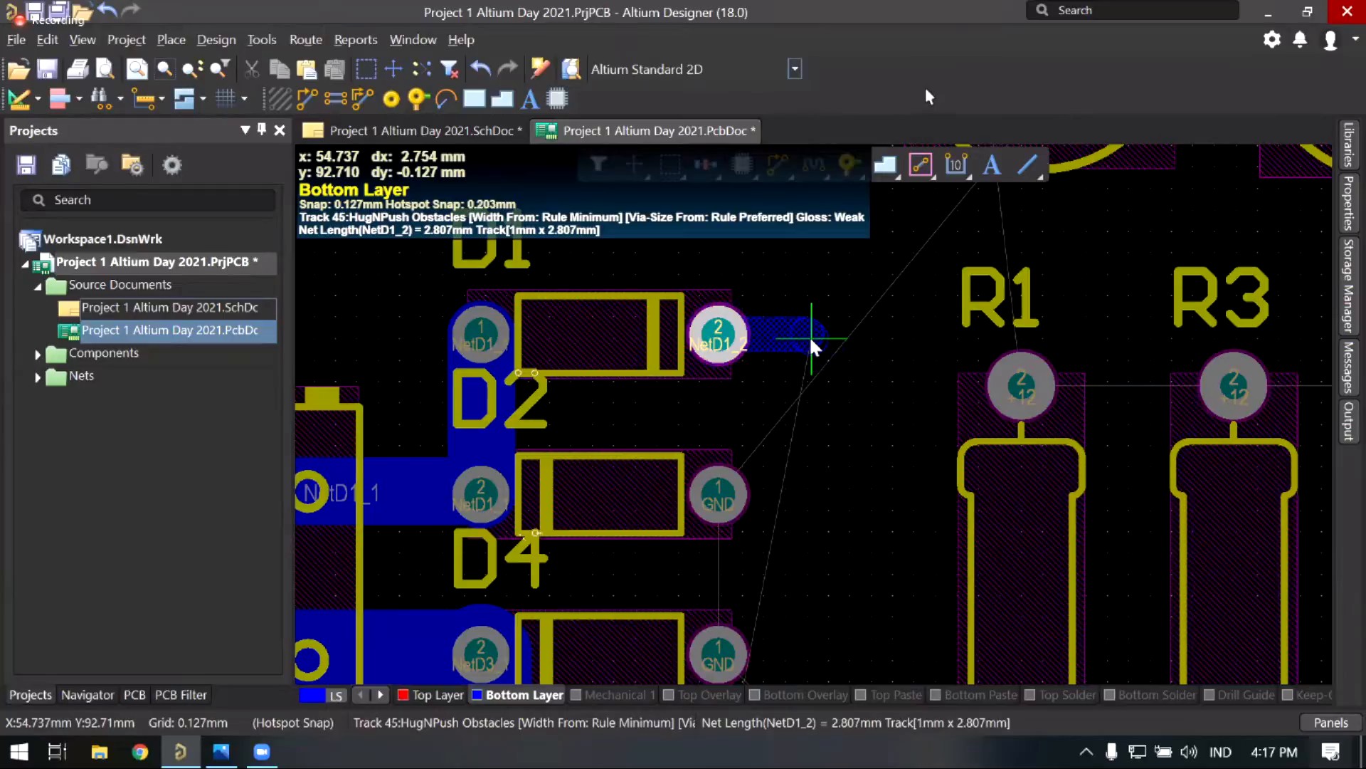
pyautogui.press('3')
pyautogui.press('3')
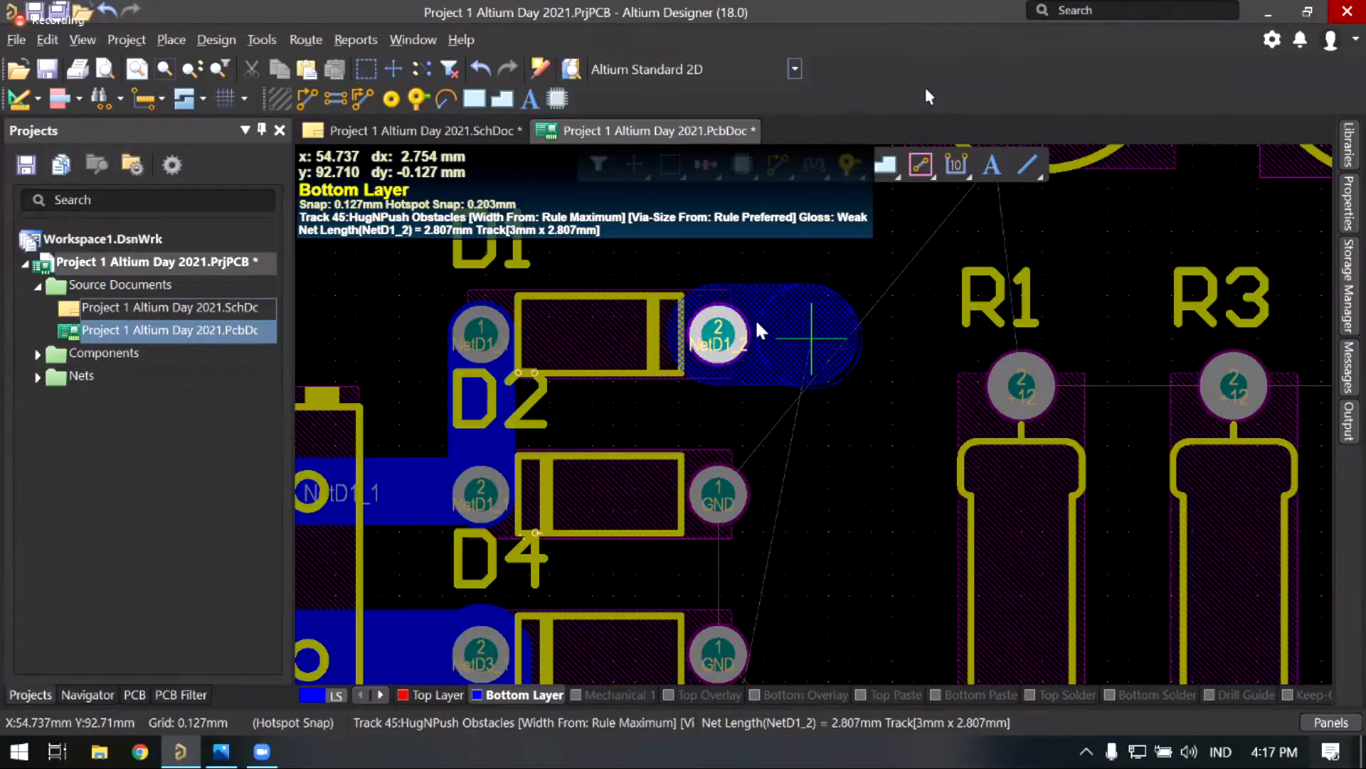
pyautogui.press('3')
pyautogui.press('3')
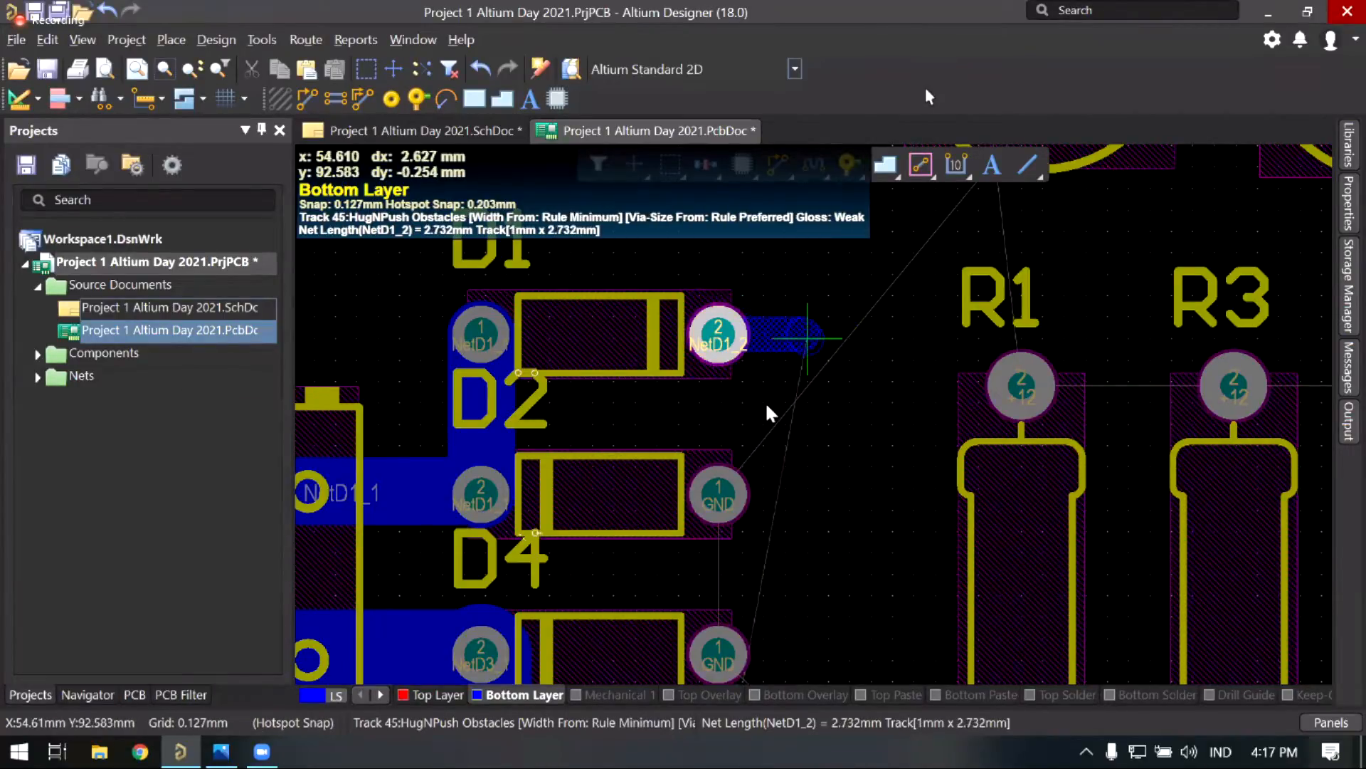
pyautogui.press('Escape')
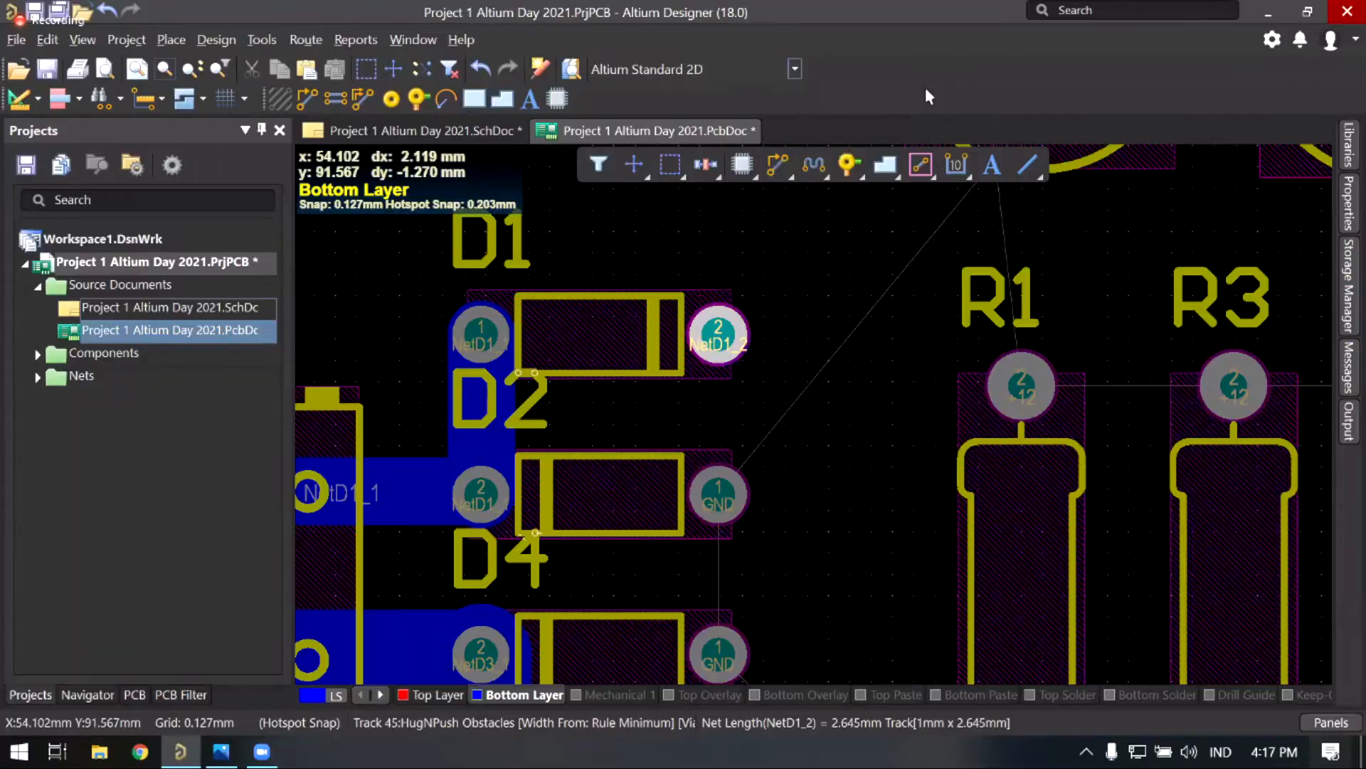
pyautogui.moveTo(802, 359); pyautogui.dragTo(801, 325, button='right')
pyautogui.rightClick(811, 366)
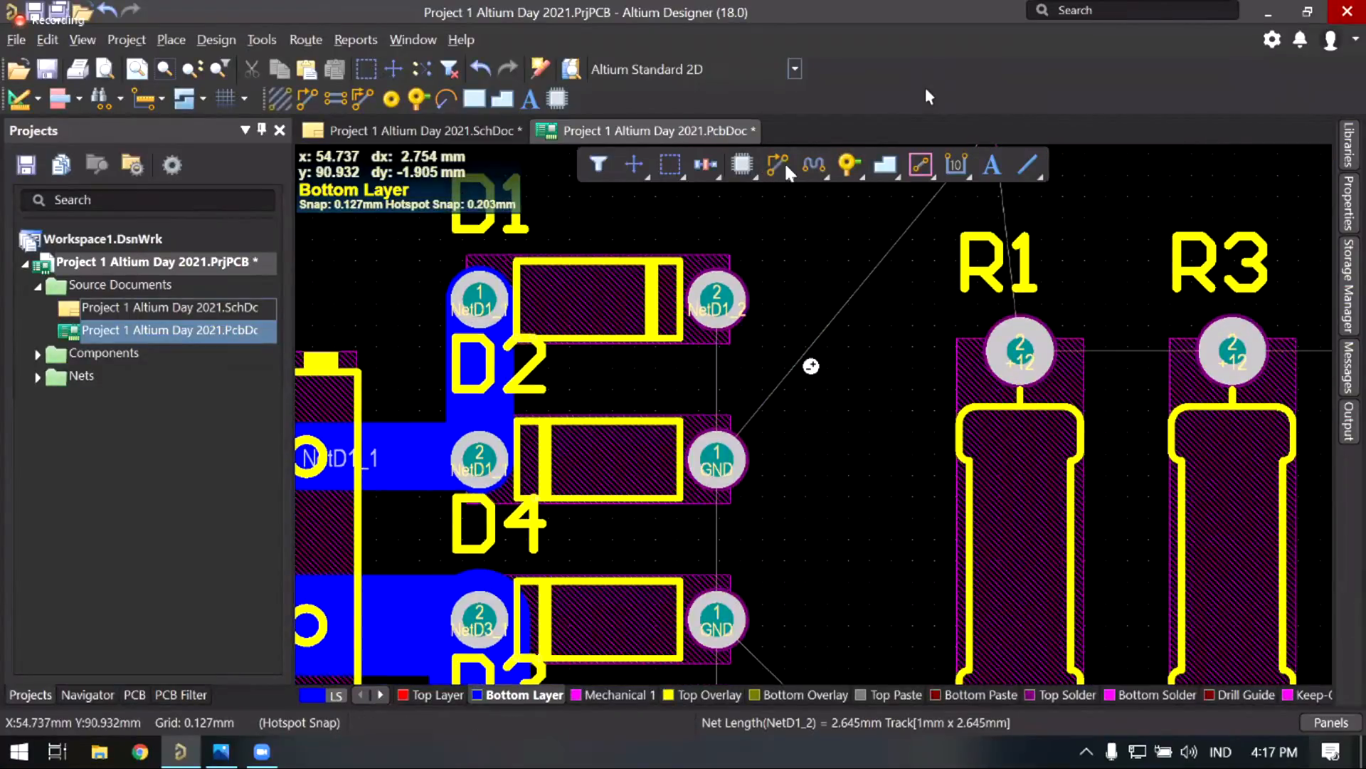
# Step: Zoom out and back in around D1–D4 and the resistors, re-arming interactive routing
pyautogui.press('pagedown')
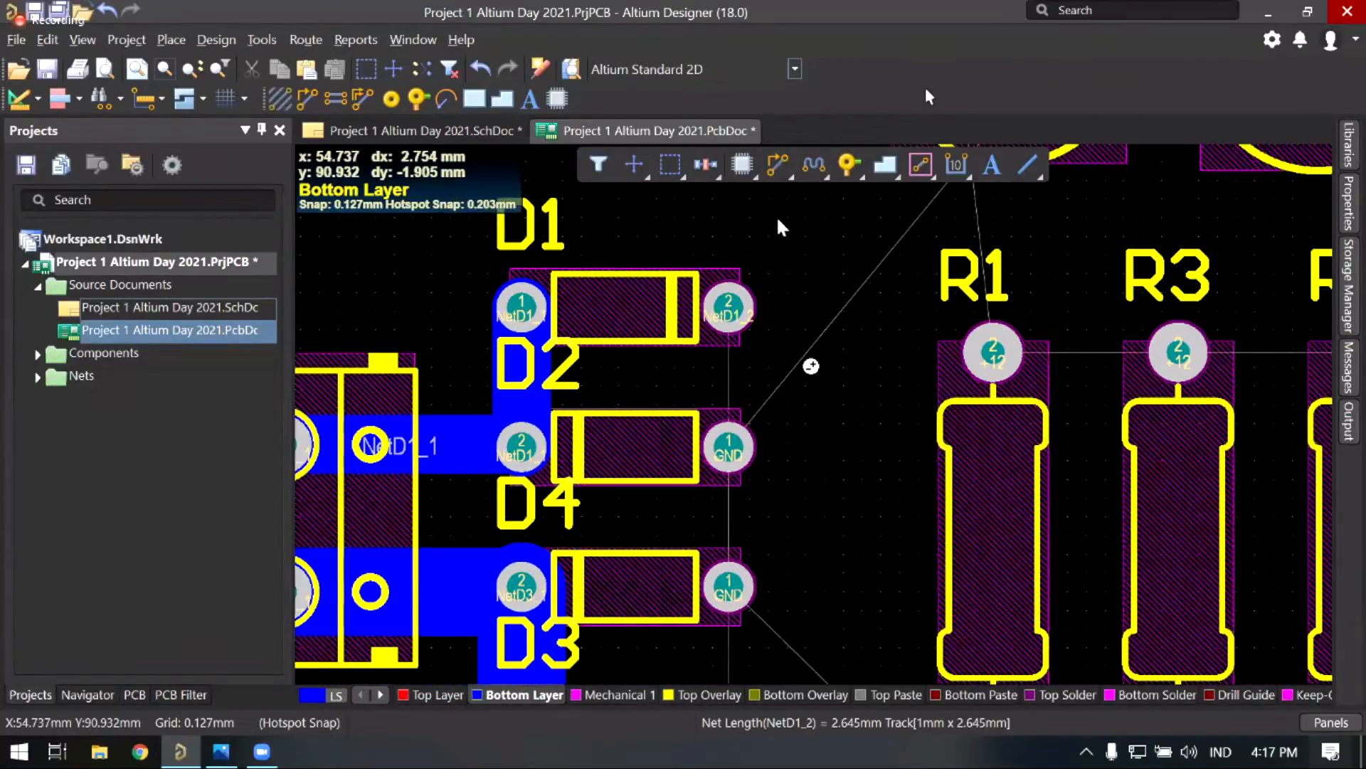
pyautogui.press('pagedown')
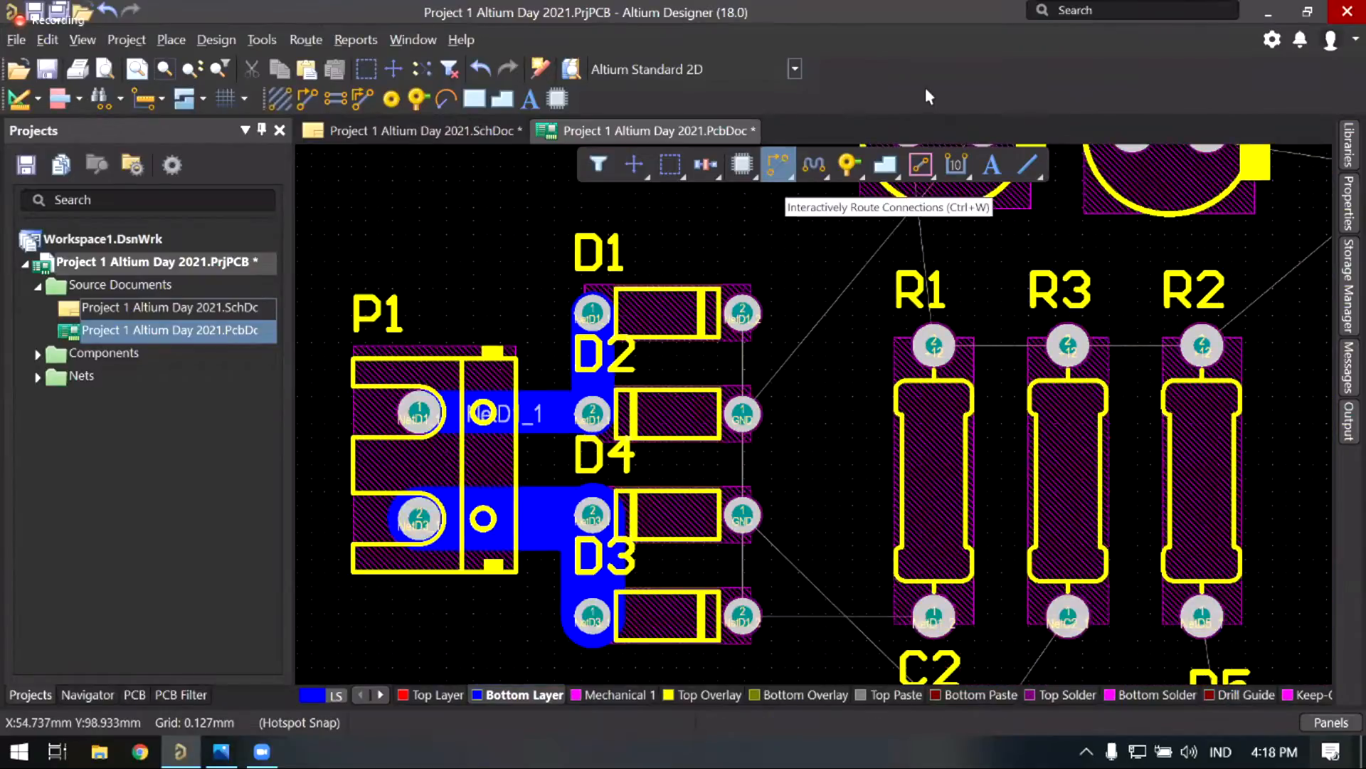
pyautogui.click(778, 165)
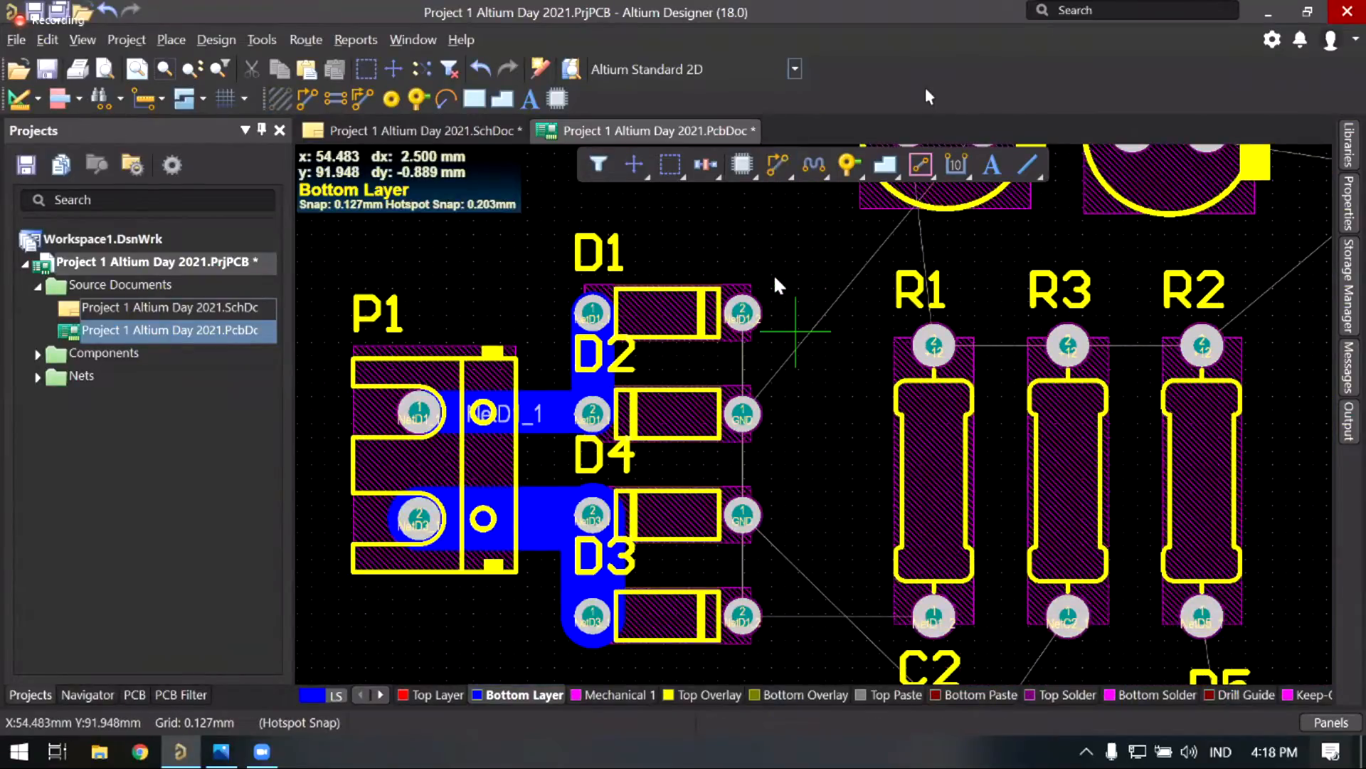
pyautogui.press('pageup')
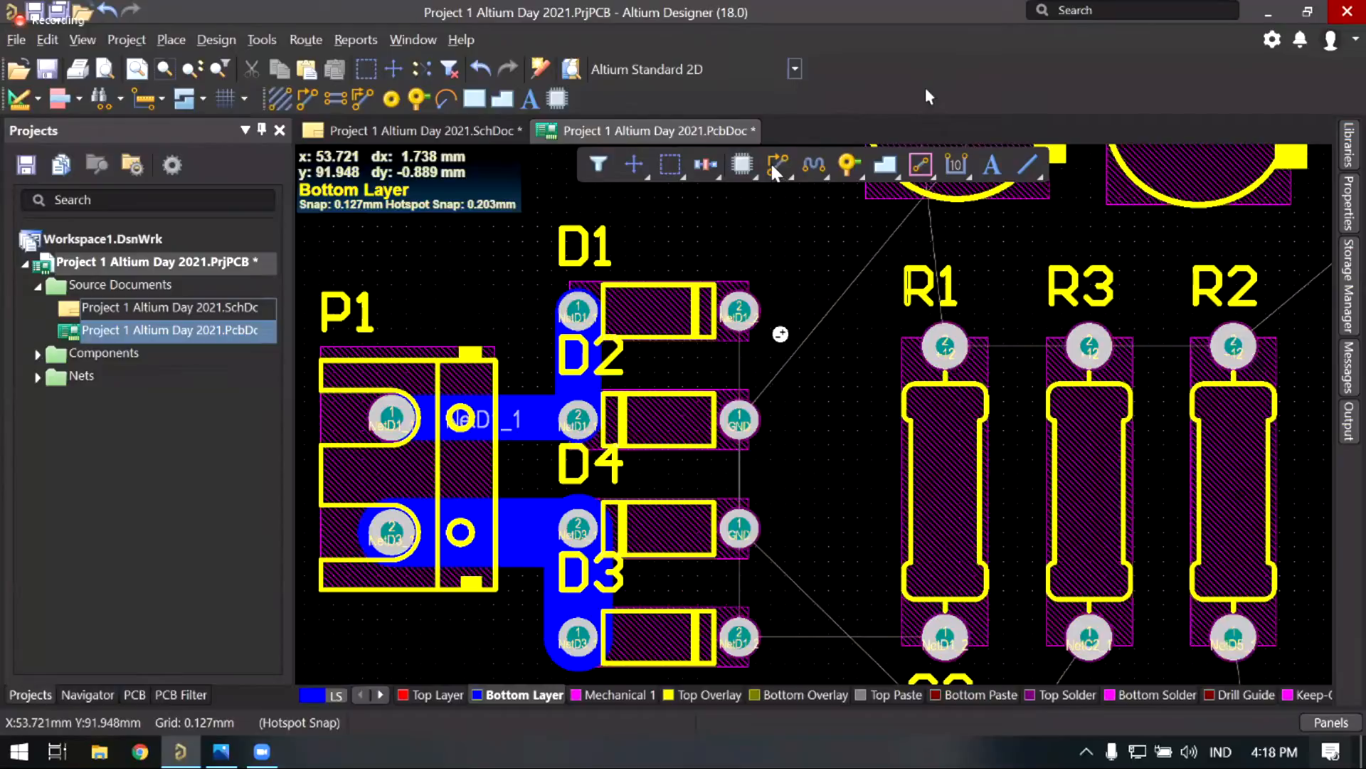
pyautogui.press('pageup')
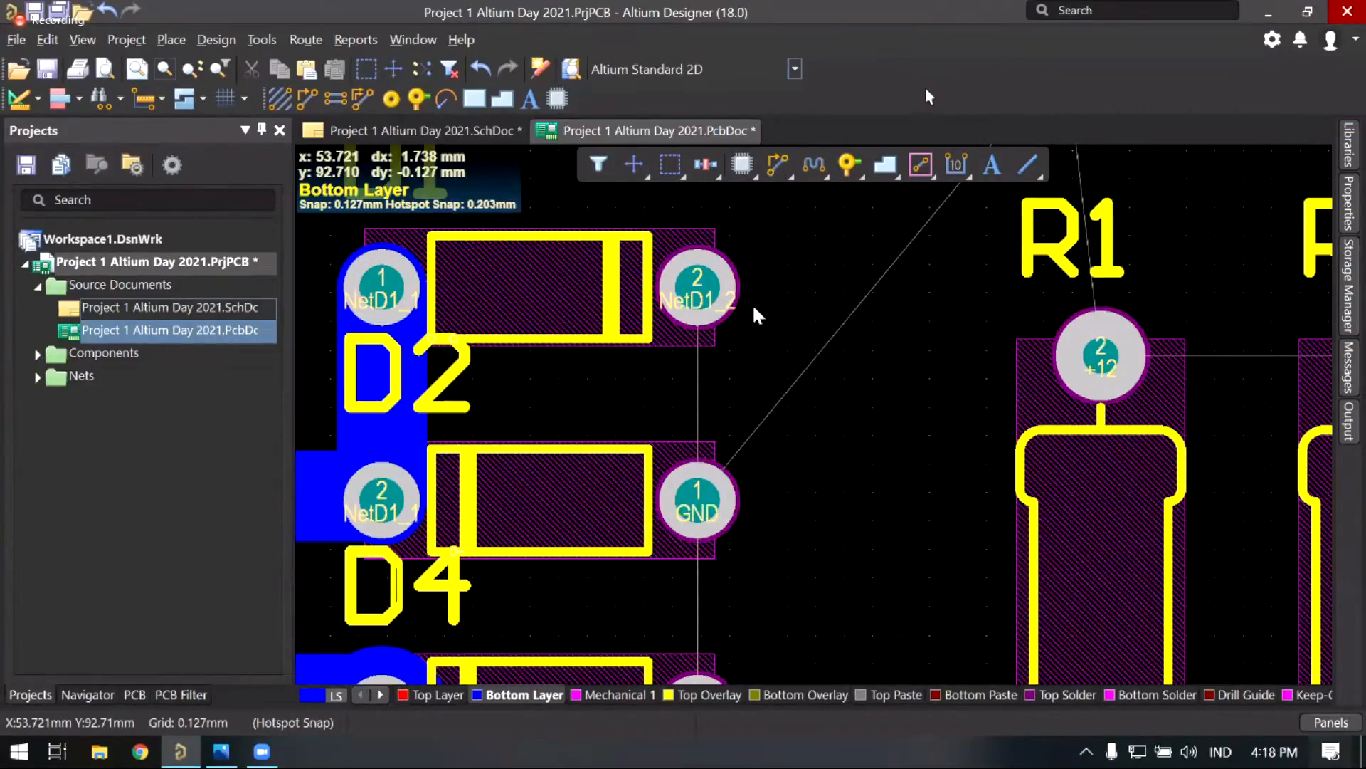
pyautogui.press('pagedown')
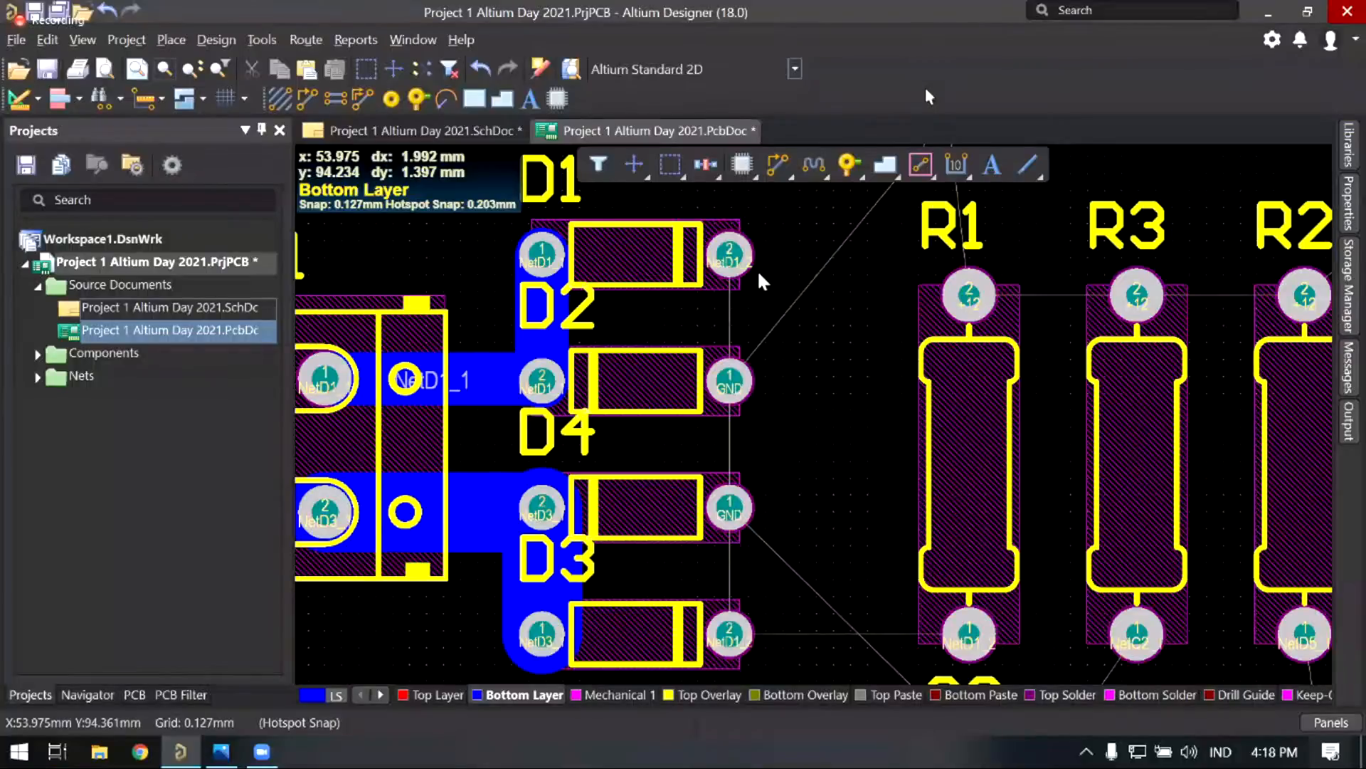
pyautogui.click(776, 168)
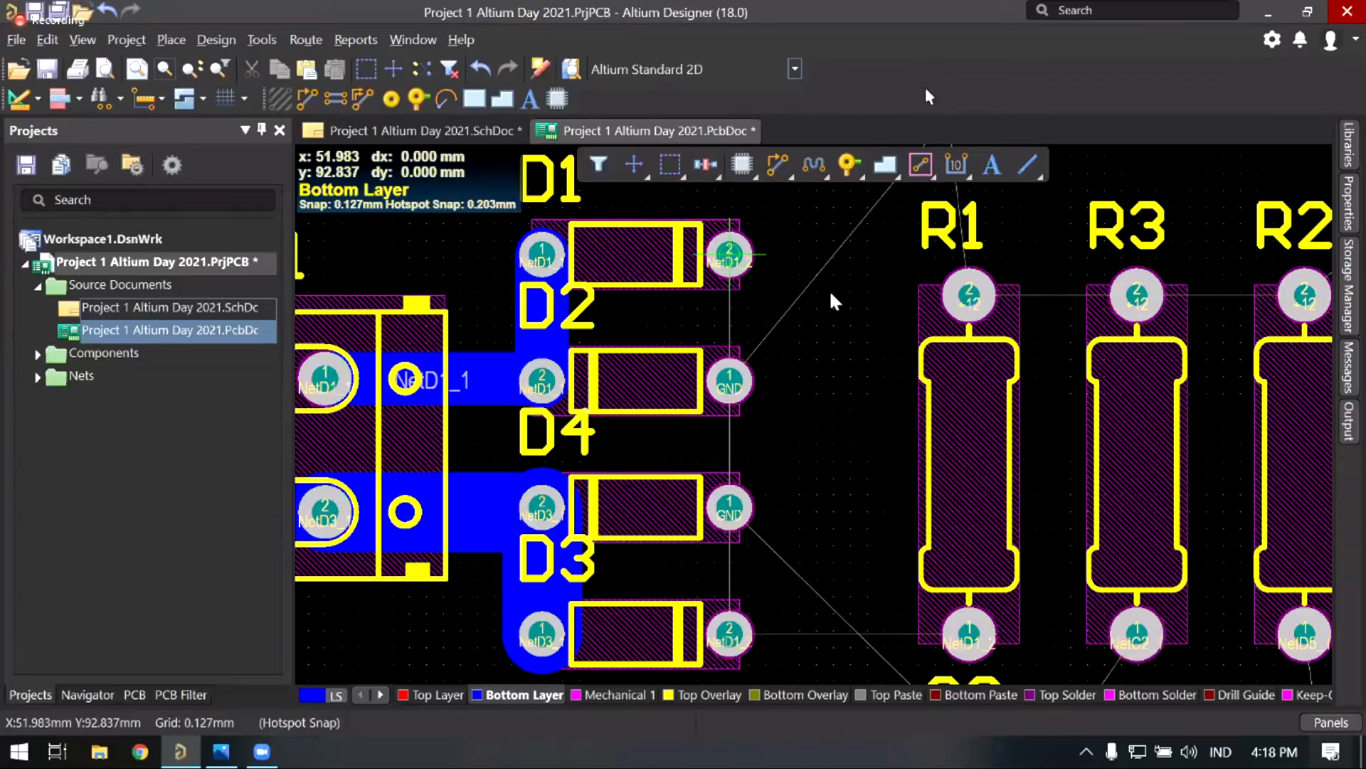
pyautogui.click(729, 254)
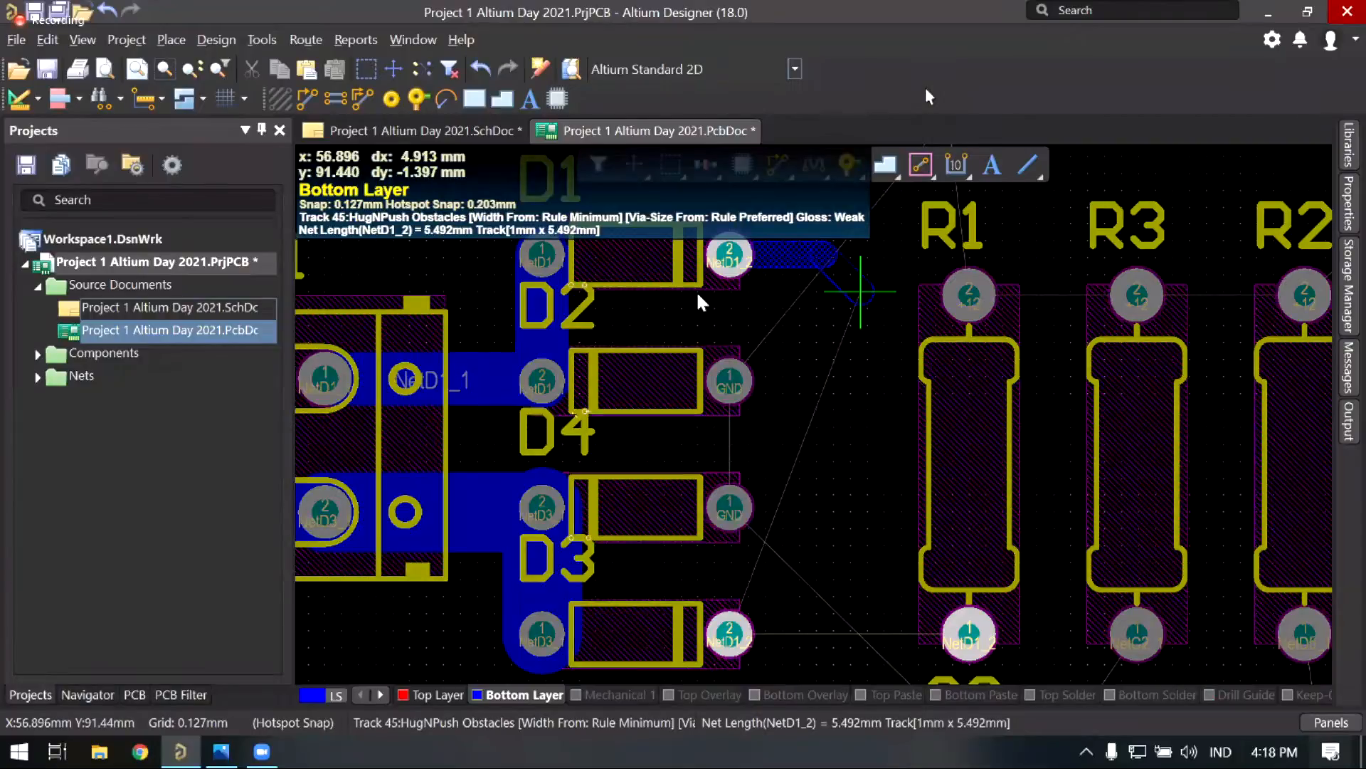
pyautogui.moveTo(732, 354); pyautogui.dragTo(721, 303, button='right')
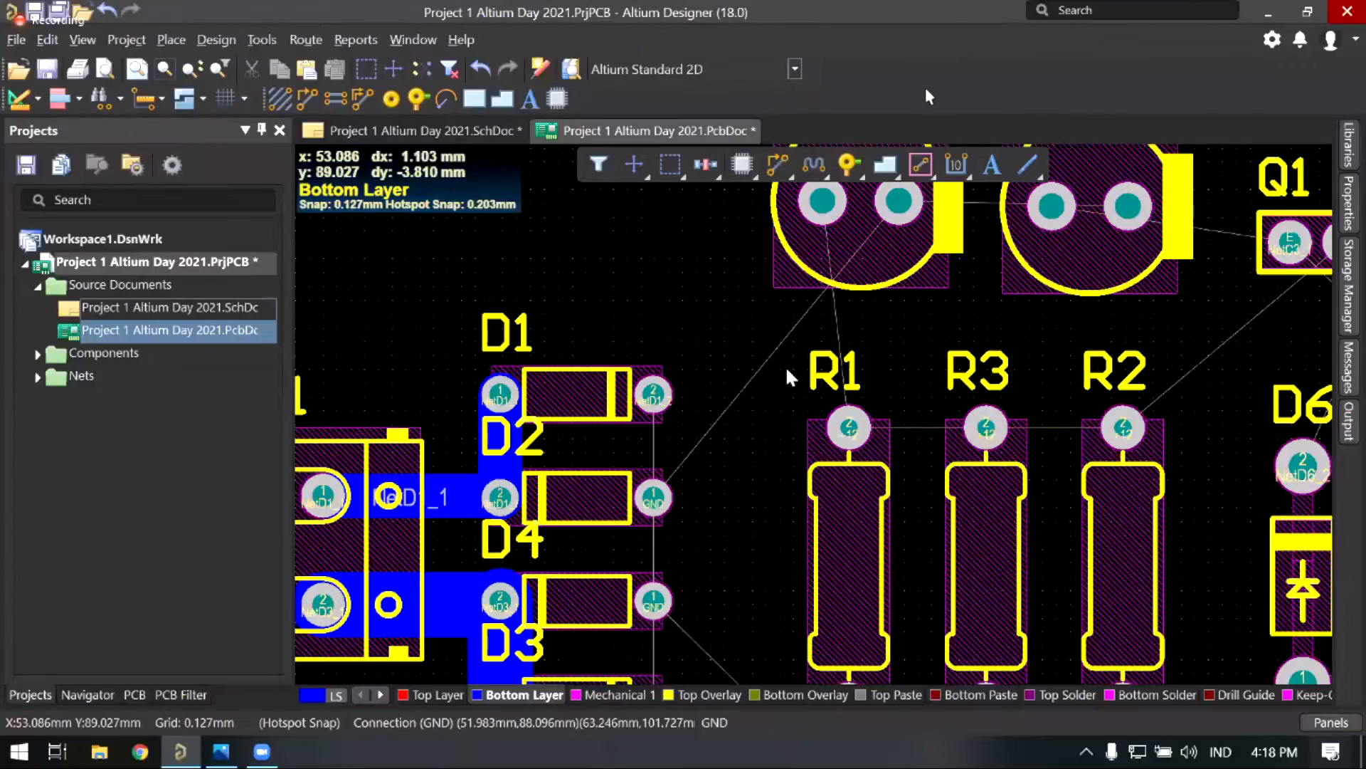
pyautogui.keyDown('ctrl'); pyautogui.scroll(1, 786, 366); pyautogui.keyUp('ctrl')
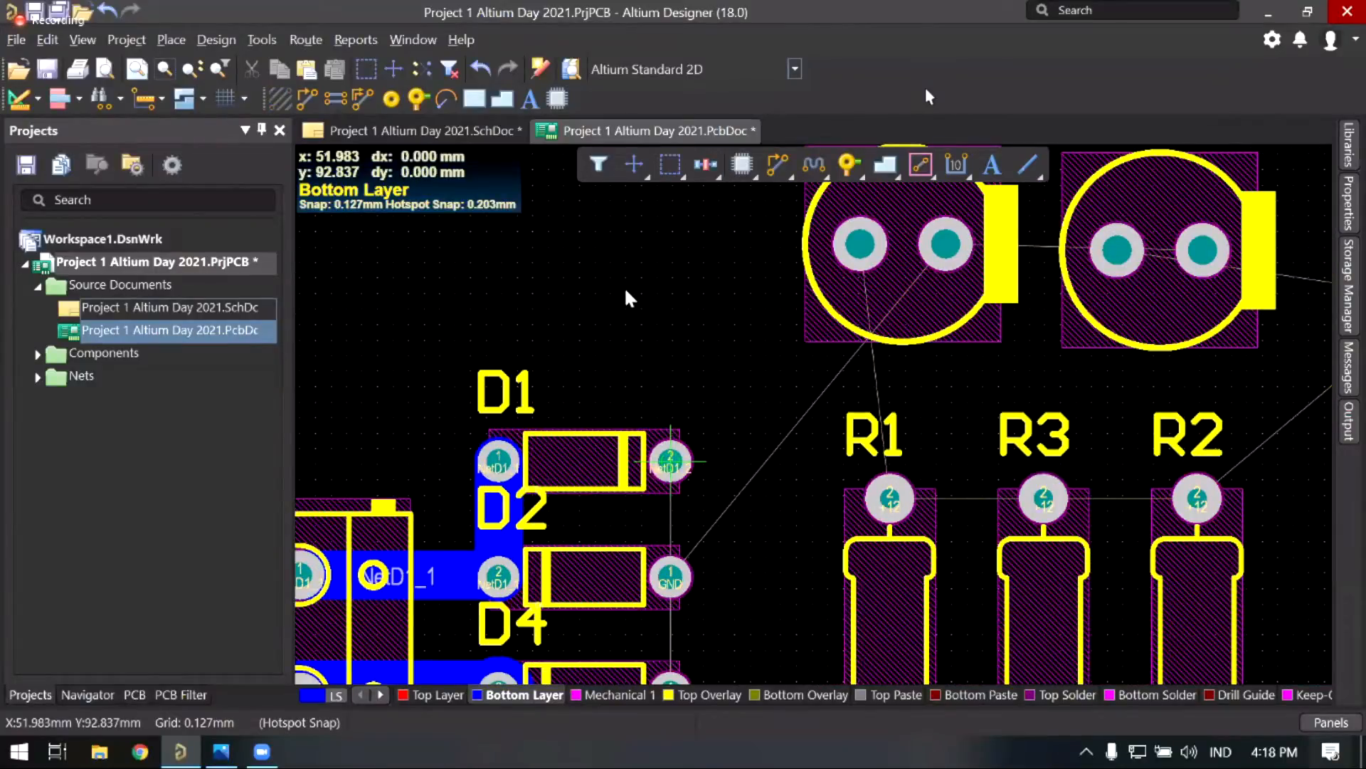
pyautogui.click(670, 463)
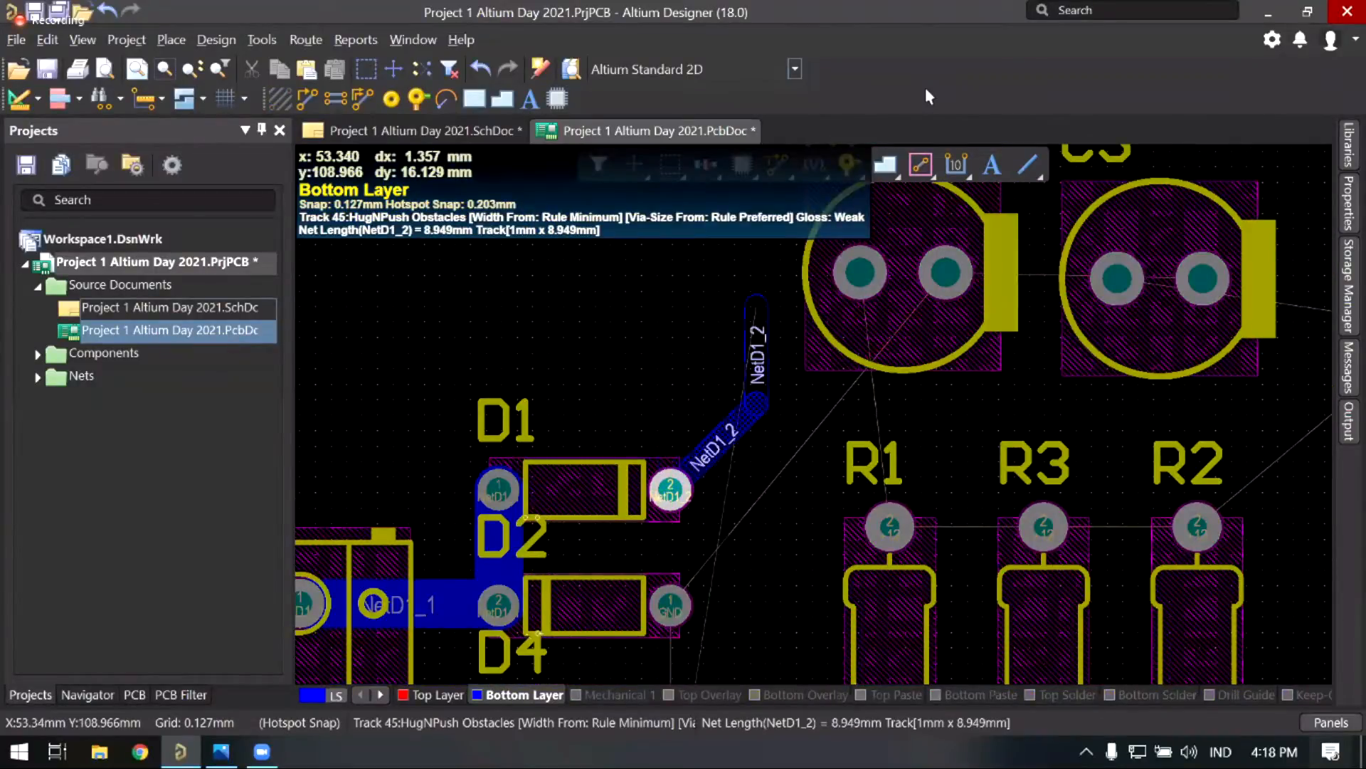
pyautogui.scroll(-3, 797, 366)
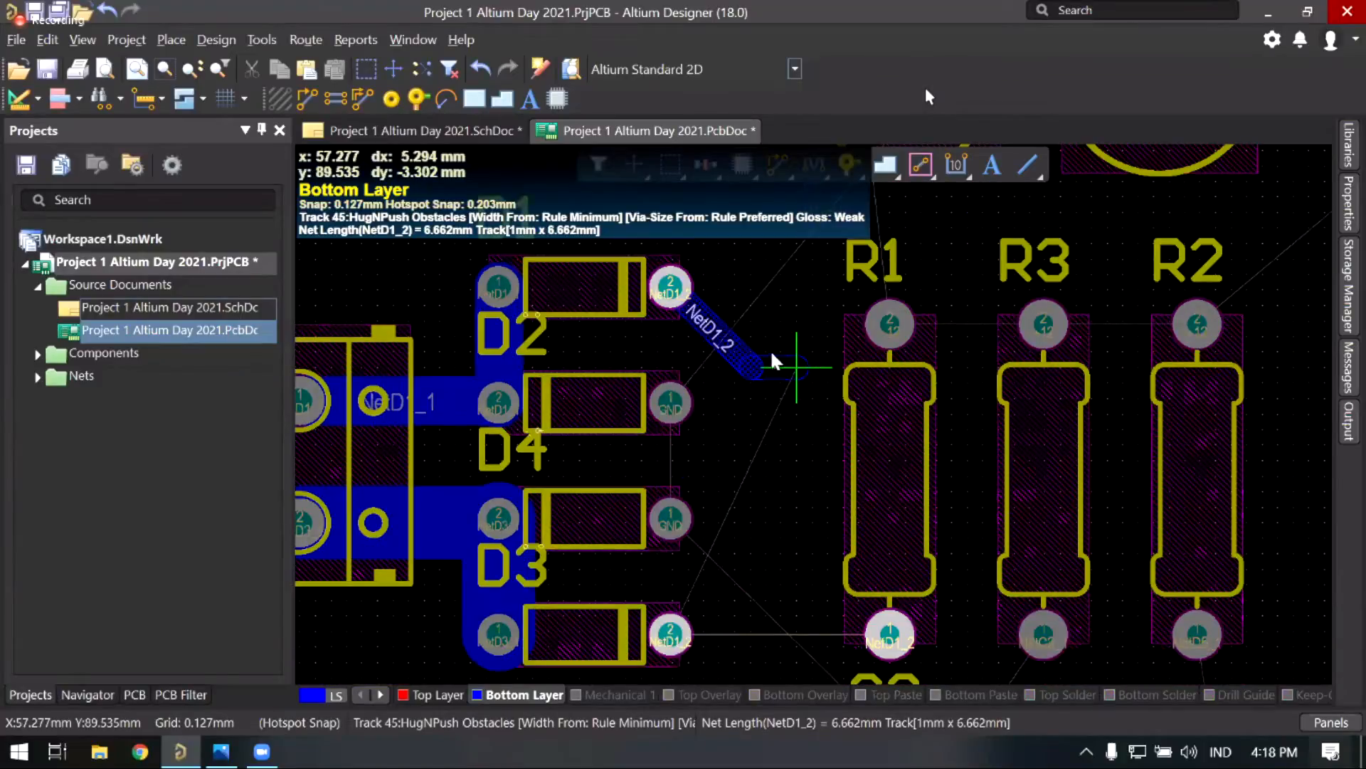
pyautogui.press('Escape')
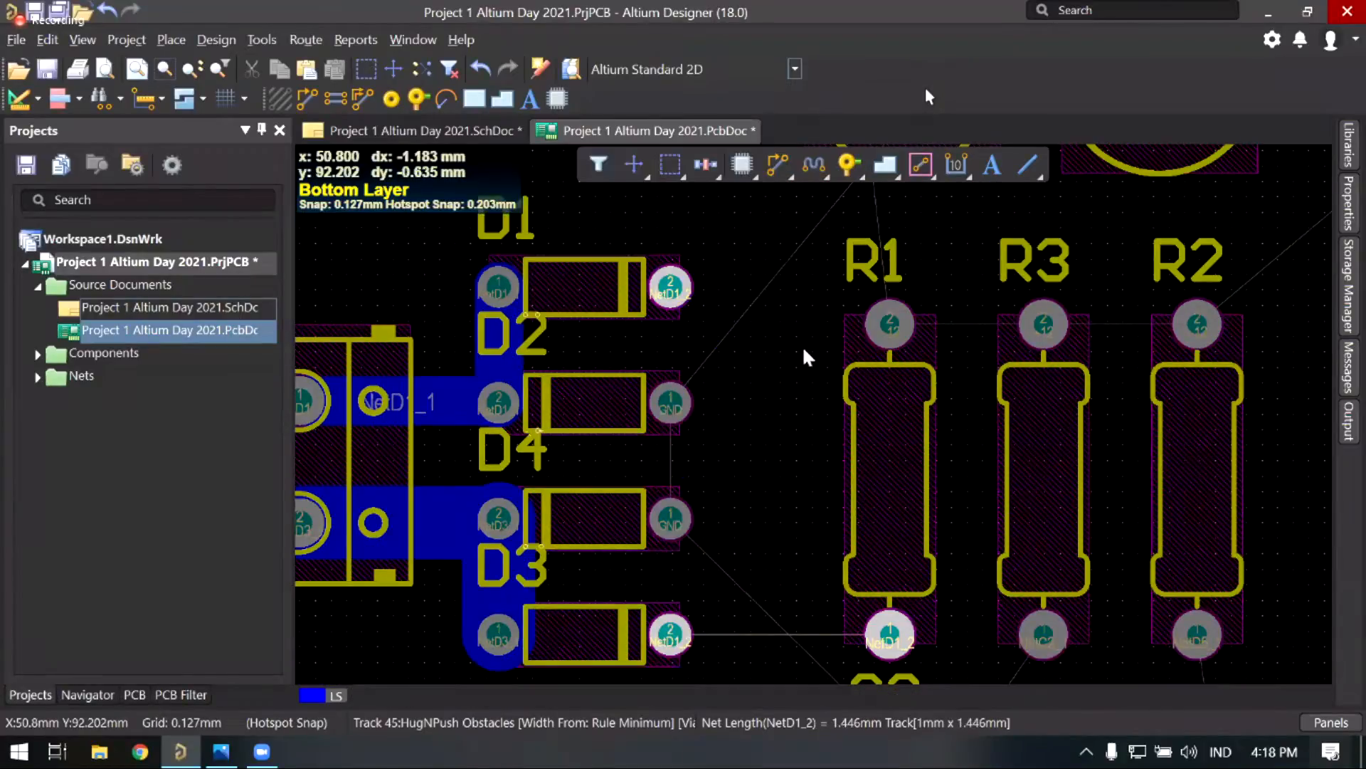
pyautogui.keyDown('ctrl'); pyautogui.scroll(5, 801, 344); pyautogui.keyUp('ctrl')
pyautogui.keyDown('ctrl'); pyautogui.scroll(3, 870, 350); pyautogui.keyUp('ctrl')
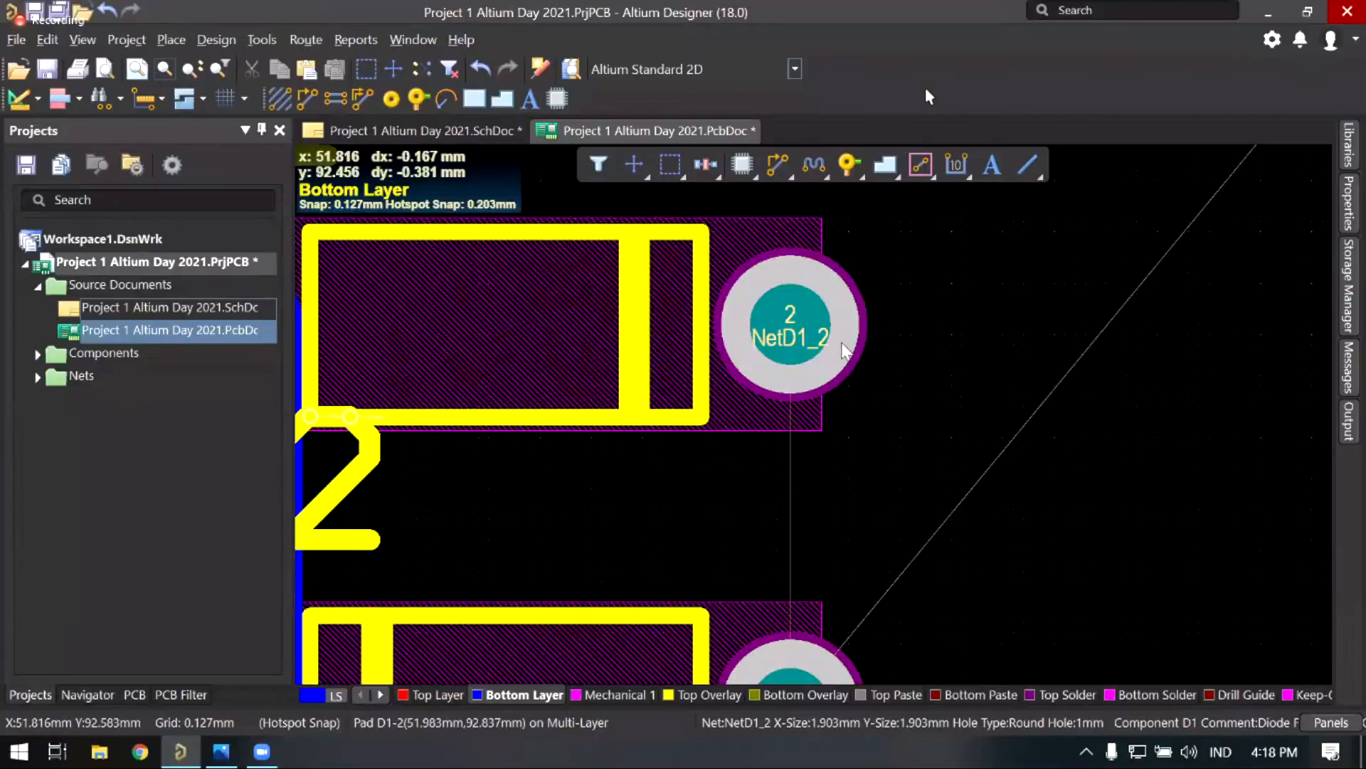
pyautogui.moveTo(874, 377); pyautogui.dragTo(912, 348, button='right')
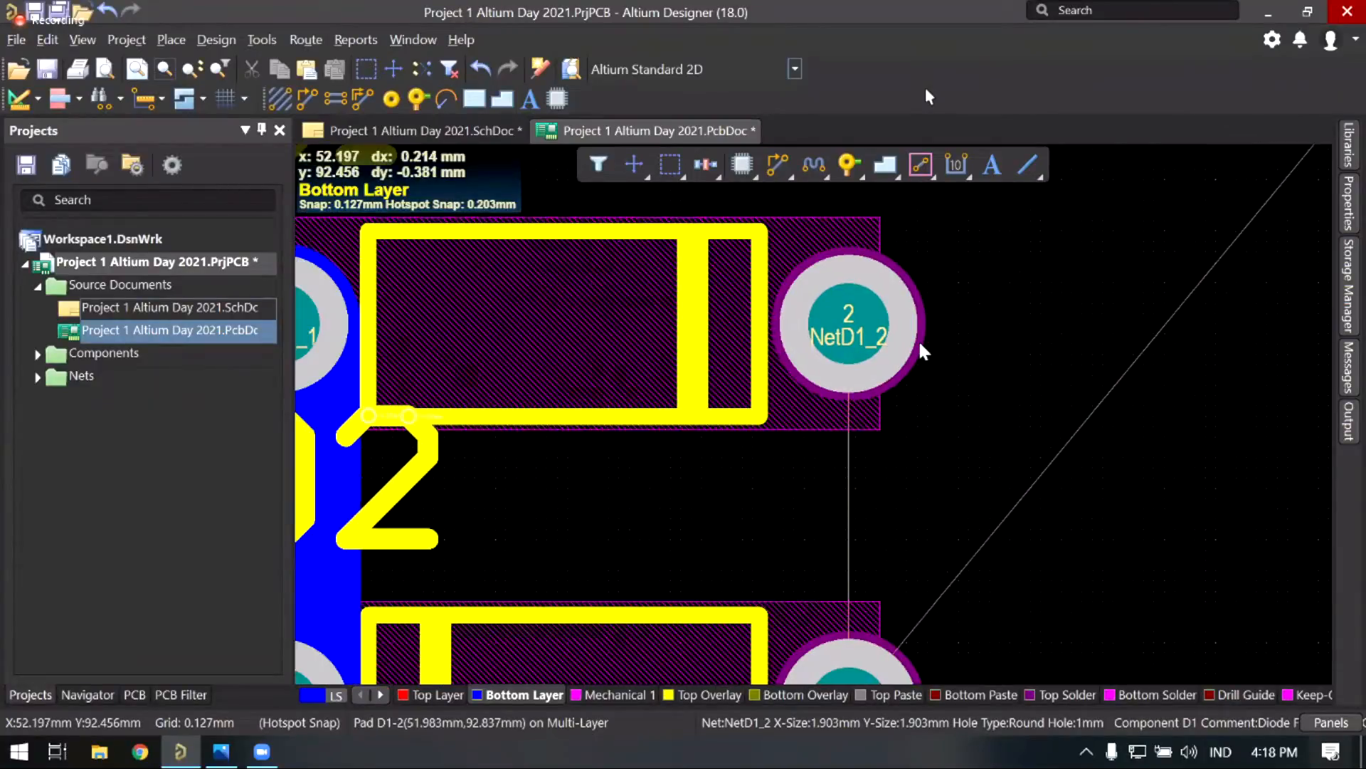
pyautogui.keyDown('ctrl'); pyautogui.scroll(-1, 926, 345); pyautogui.keyUp('ctrl')
pyautogui.keyDown('ctrl'); pyautogui.scroll(-1, 925, 346); pyautogui.keyUp('ctrl')
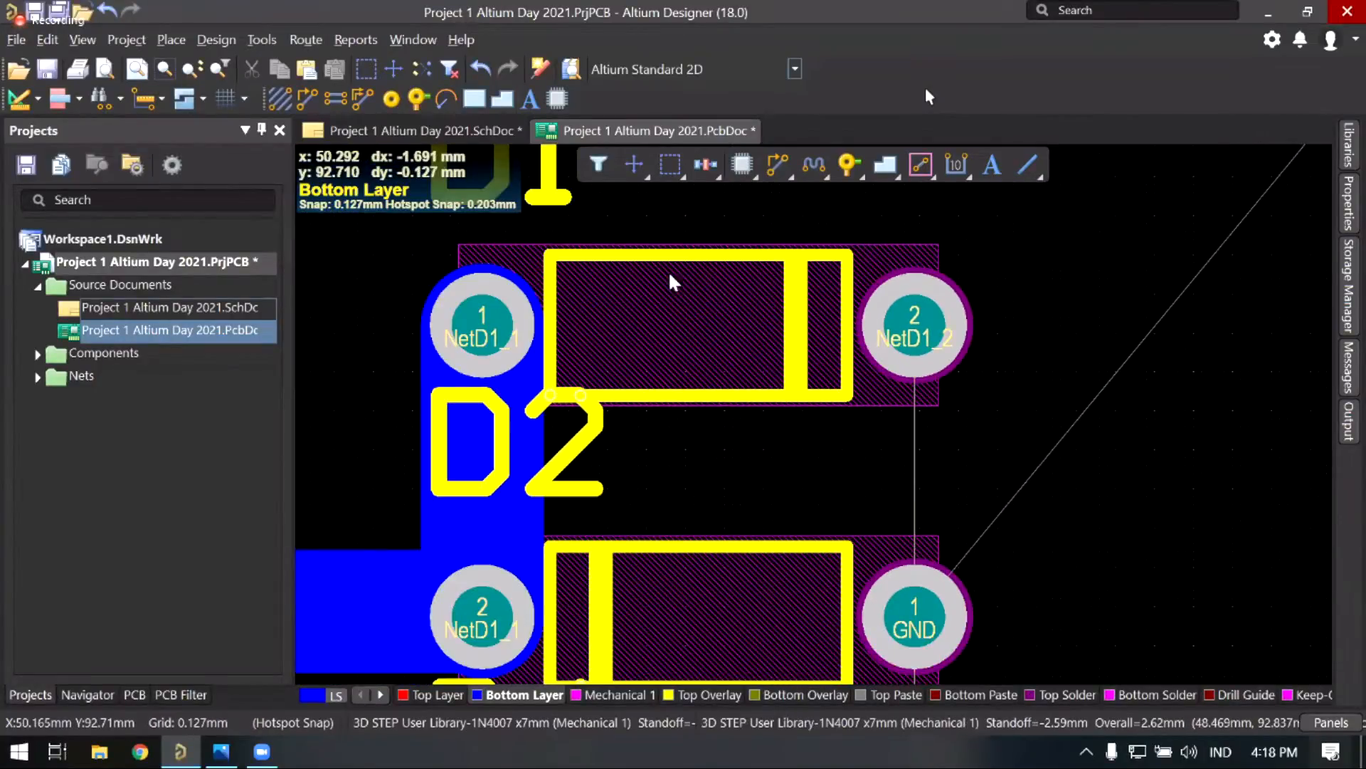
pyautogui.moveTo(644, 316); pyautogui.dragTo(642, 320, button='right')
pyautogui.moveTo(576, 215); pyautogui.dragTo(524, 240, button='right')
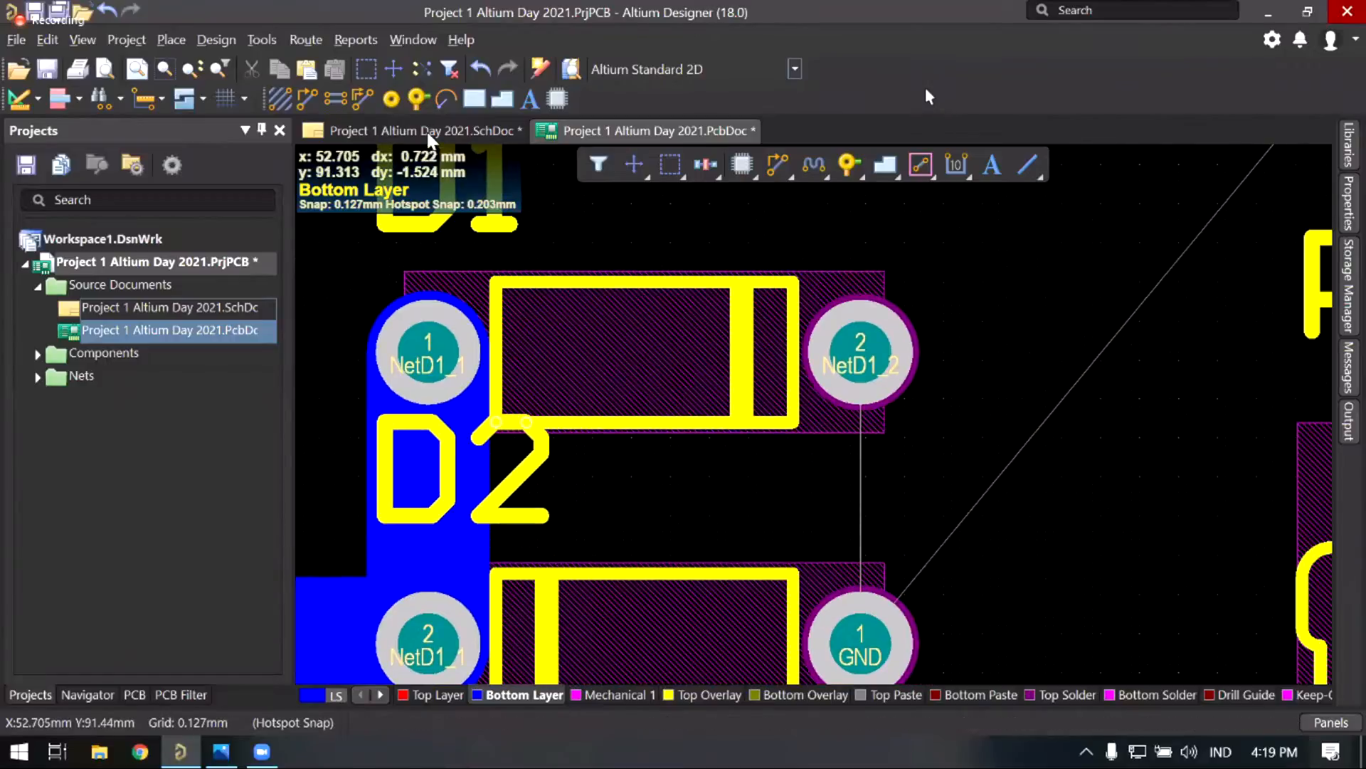
# Step: Check the NetD1_2 wire in the schematic, then return to the PCB document
pyautogui.click(426, 131)
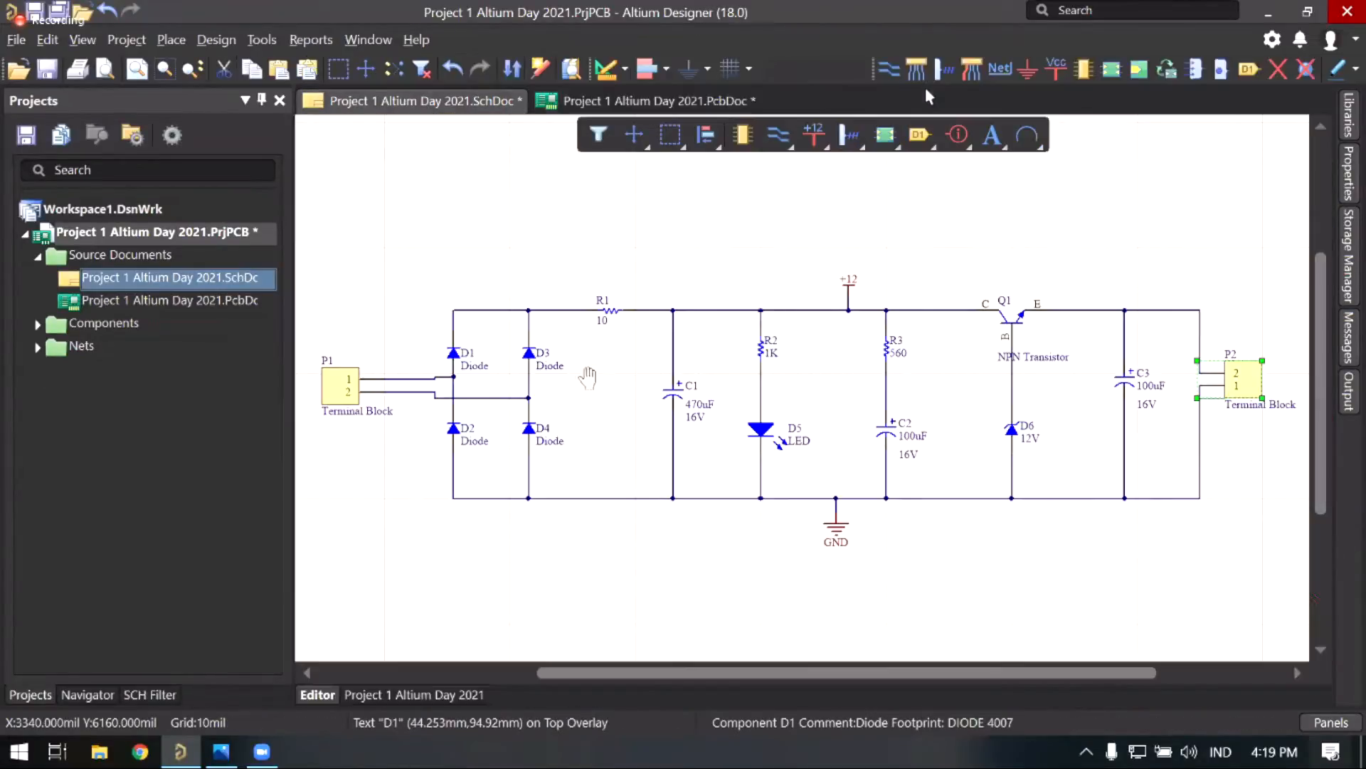
pyautogui.keyDown('ctrl'); pyautogui.scroll(2, 585, 318); pyautogui.keyUp('ctrl')
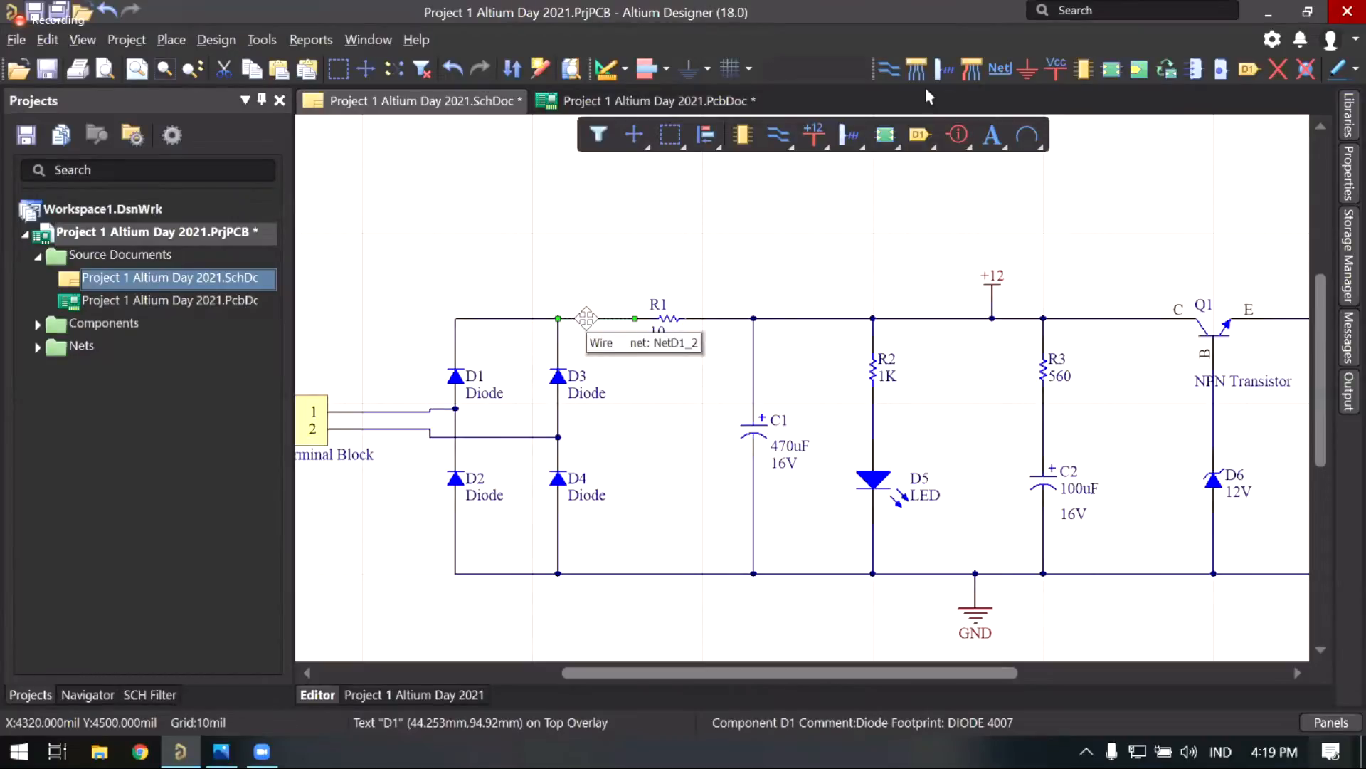
pyautogui.click(604, 106)
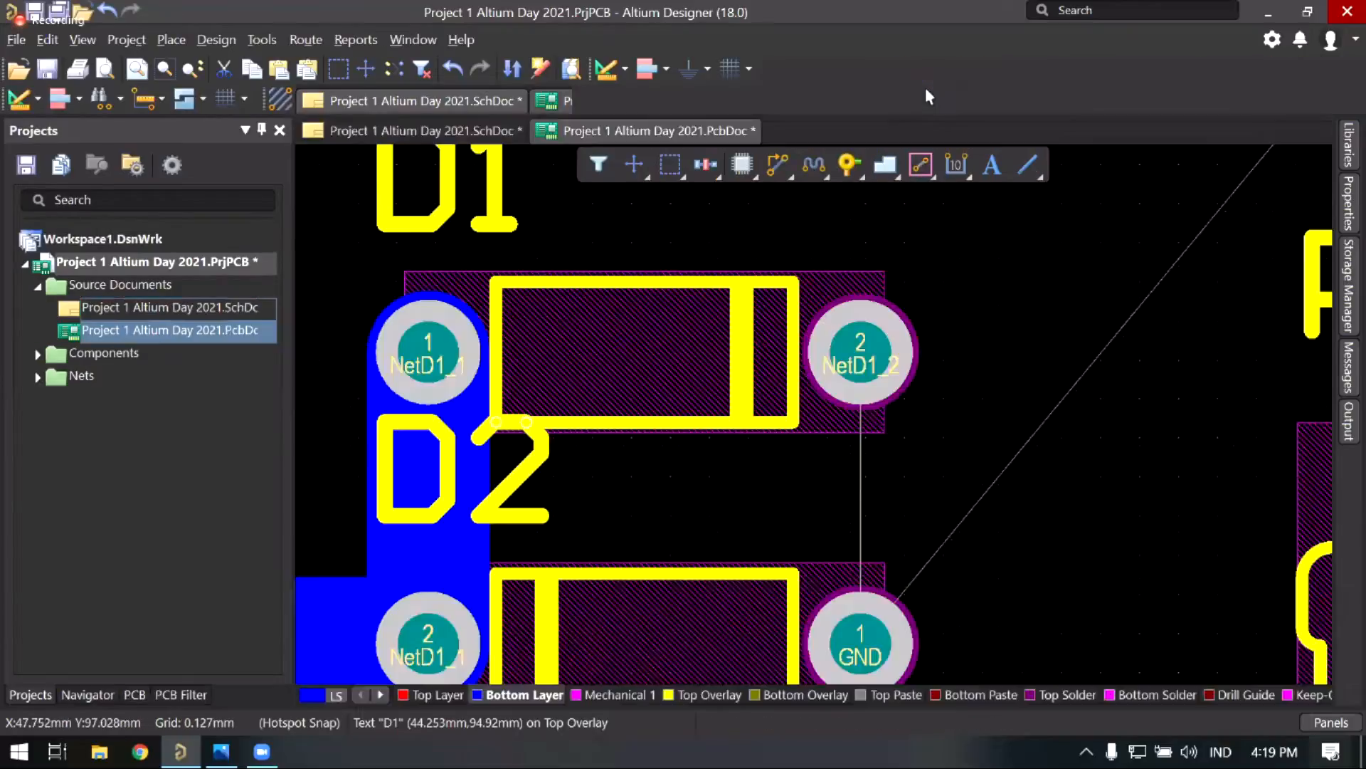
# Step: Bring diodes D4 and D3 into view, centring on D3's second pad
pyautogui.keyDown('ctrl'); pyautogui.scroll(-2, 739, 250); pyautogui.keyUp('ctrl')
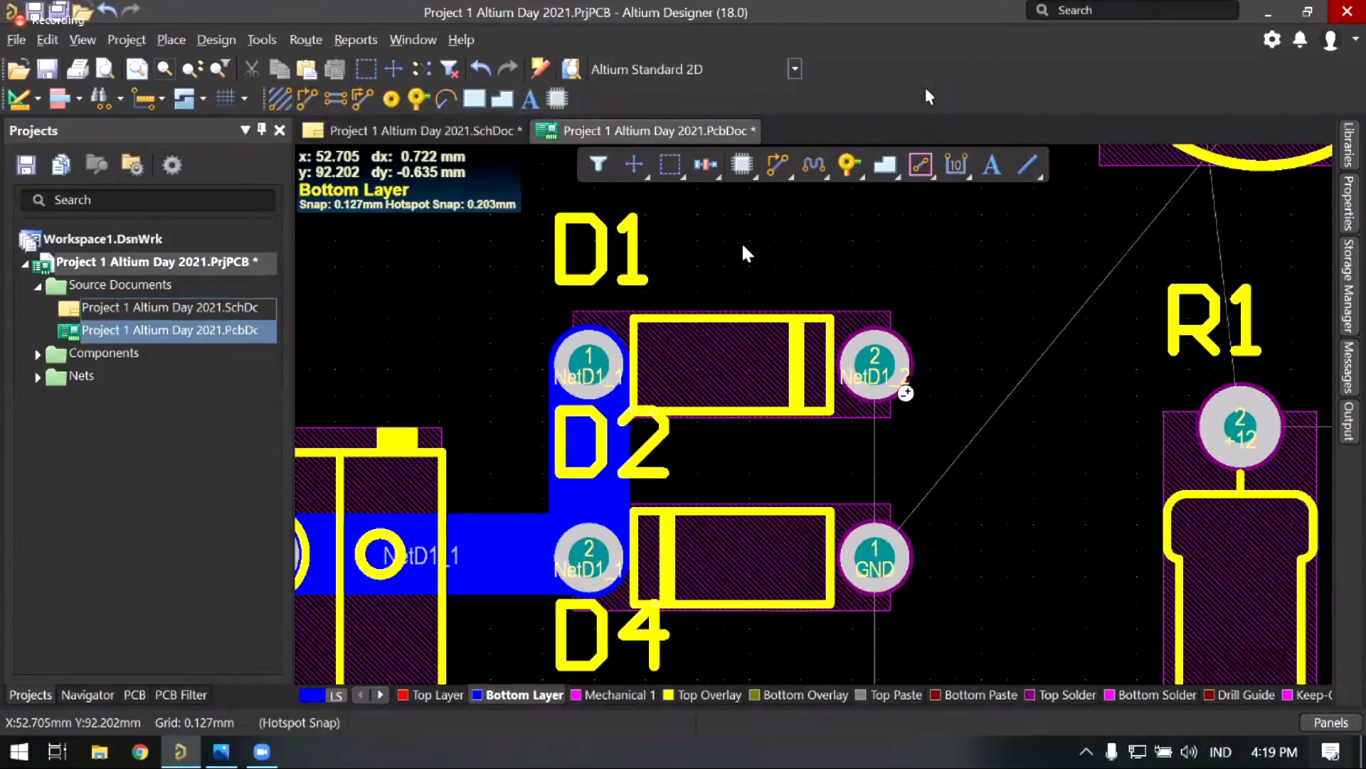
pyautogui.moveTo(842, 455); pyautogui.dragTo(721, 313, button='right')
pyautogui.keyDown('ctrl'); pyautogui.scroll(-1, 732, 259); pyautogui.keyUp('ctrl')
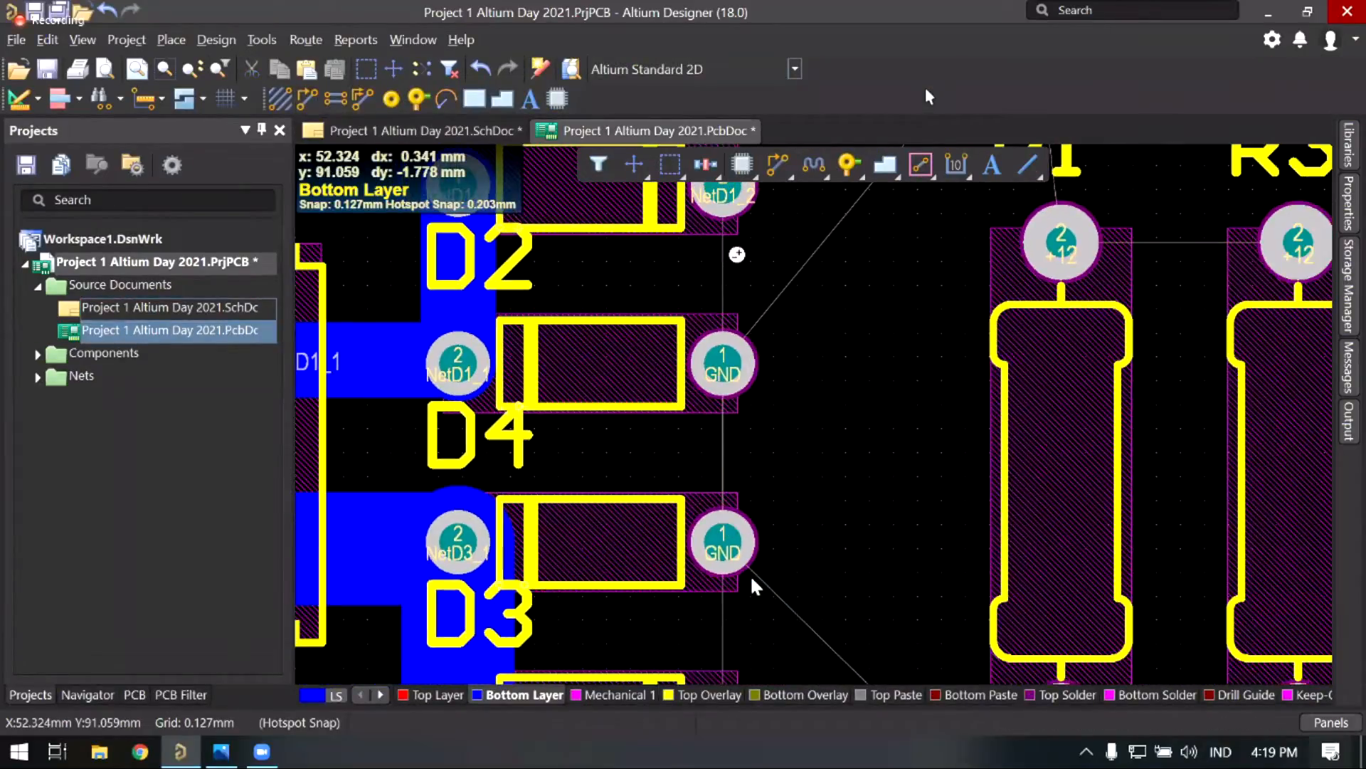
pyautogui.keyDown('ctrl'); pyautogui.scroll(-2, 737, 254); pyautogui.keyUp('ctrl')
pyautogui.keyDown('ctrl'); pyautogui.scroll(-1, 738, 254); pyautogui.keyUp('ctrl')
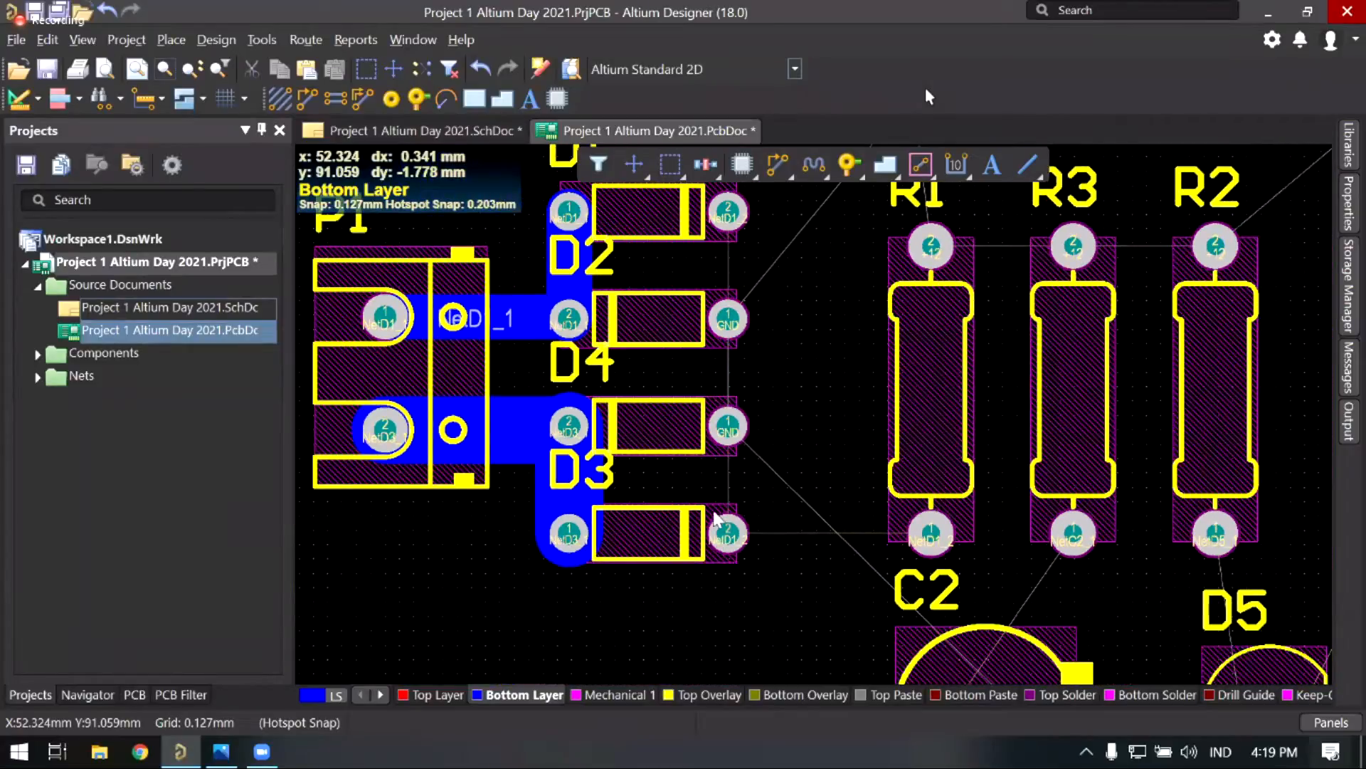
pyautogui.moveTo(737, 457); pyautogui.dragTo(739, 470, button='right')
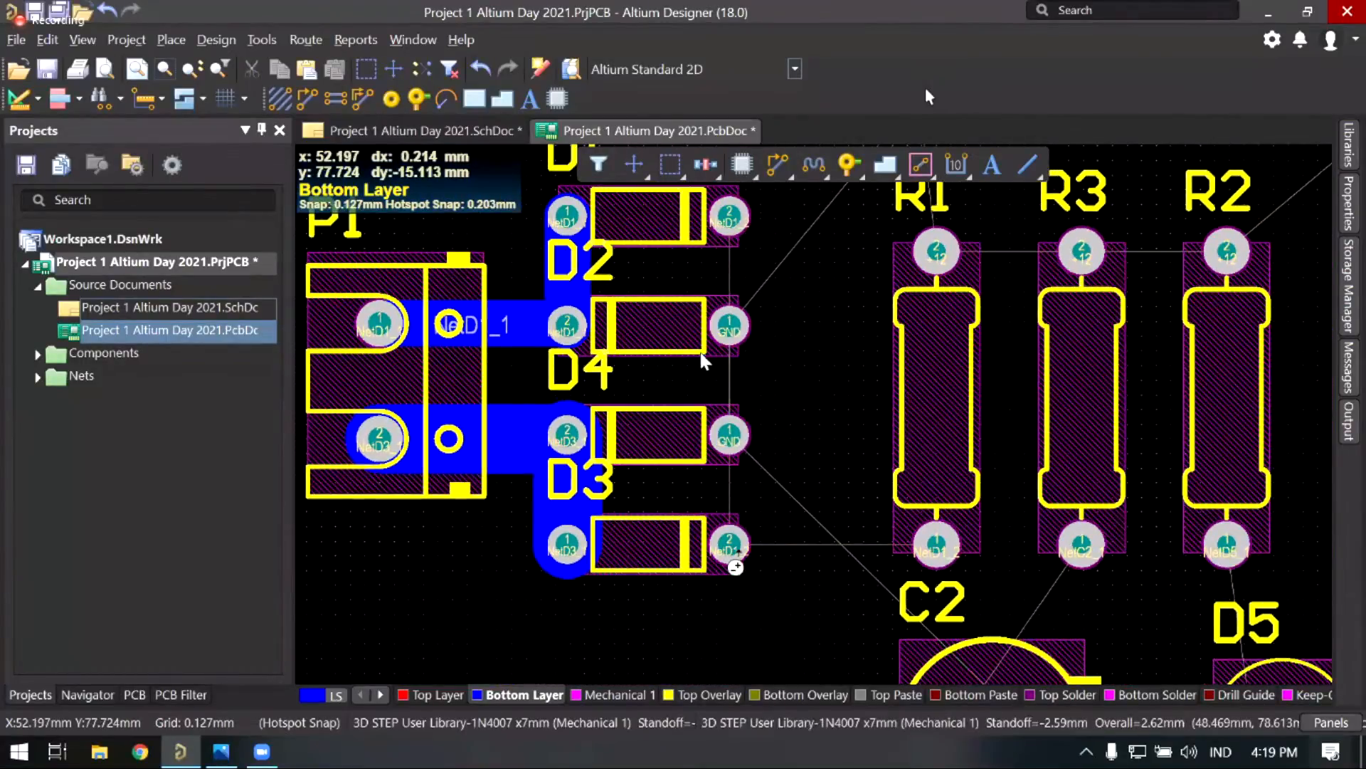
pyautogui.keyDown('ctrl'); pyautogui.scroll(3, 733, 563); pyautogui.keyUp('ctrl')
pyautogui.moveTo(712, 519); pyautogui.dragTo(719, 501, button='middle')
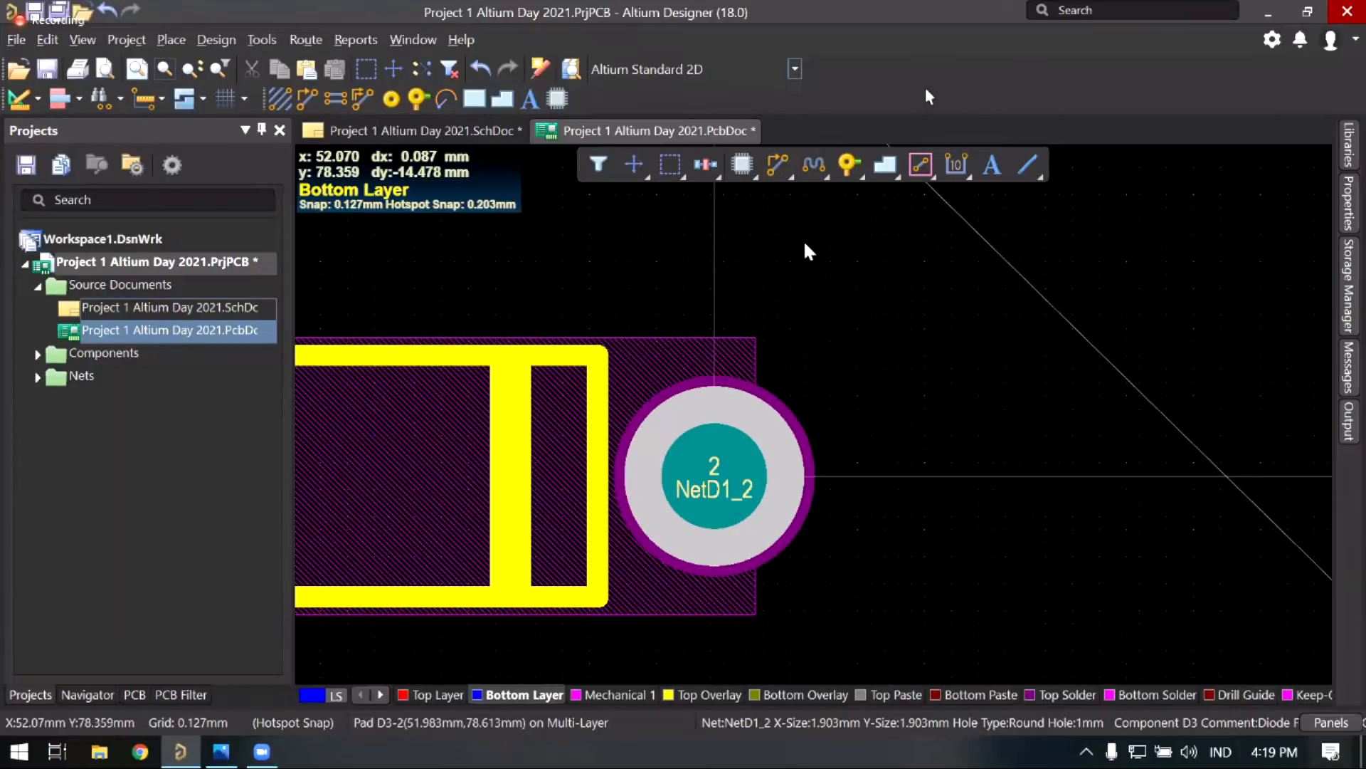
pyautogui.moveTo(721, 244); pyautogui.dragTo(754, 262, button='right')
pyautogui.moveTo(753, 261); pyautogui.dragTo(666, 449, button='middle')
pyautogui.scroll(4, 746, 417)
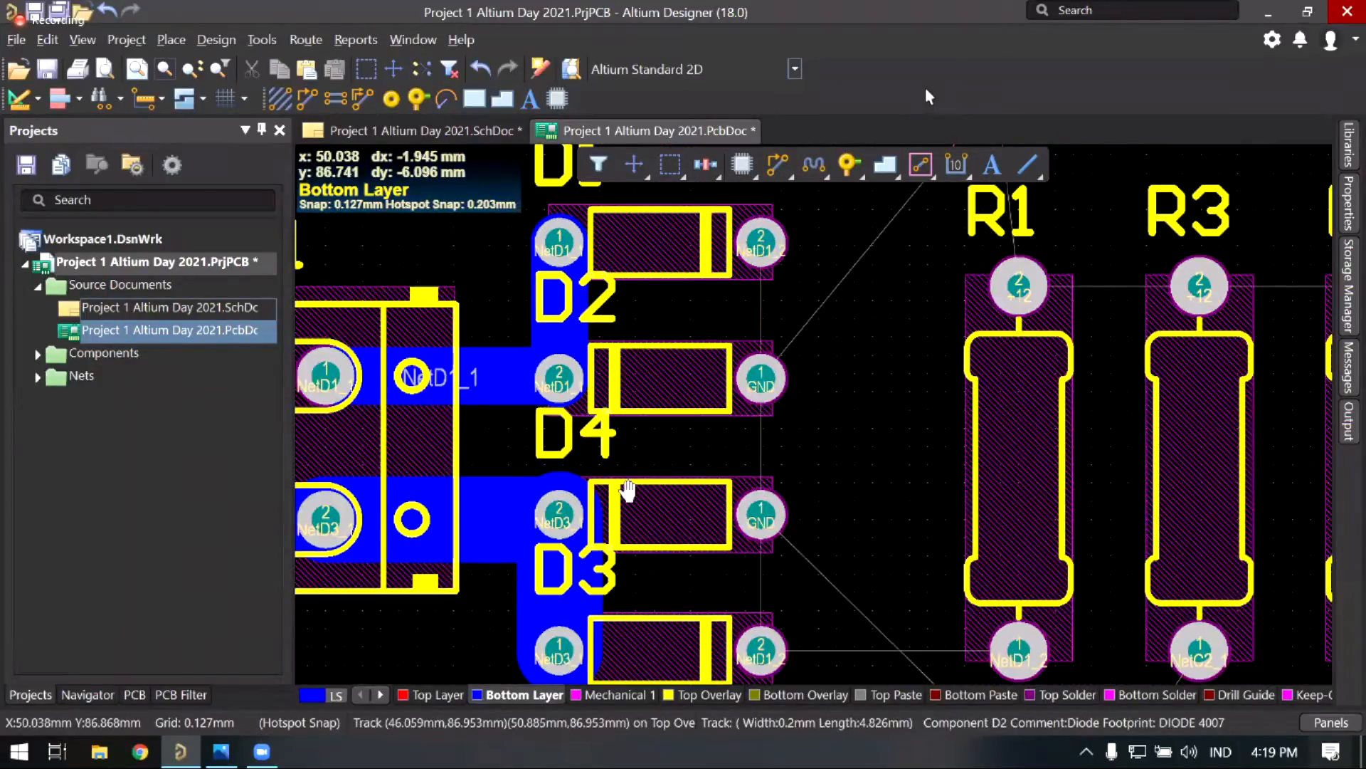
pyautogui.scroll(1, 740, 299)
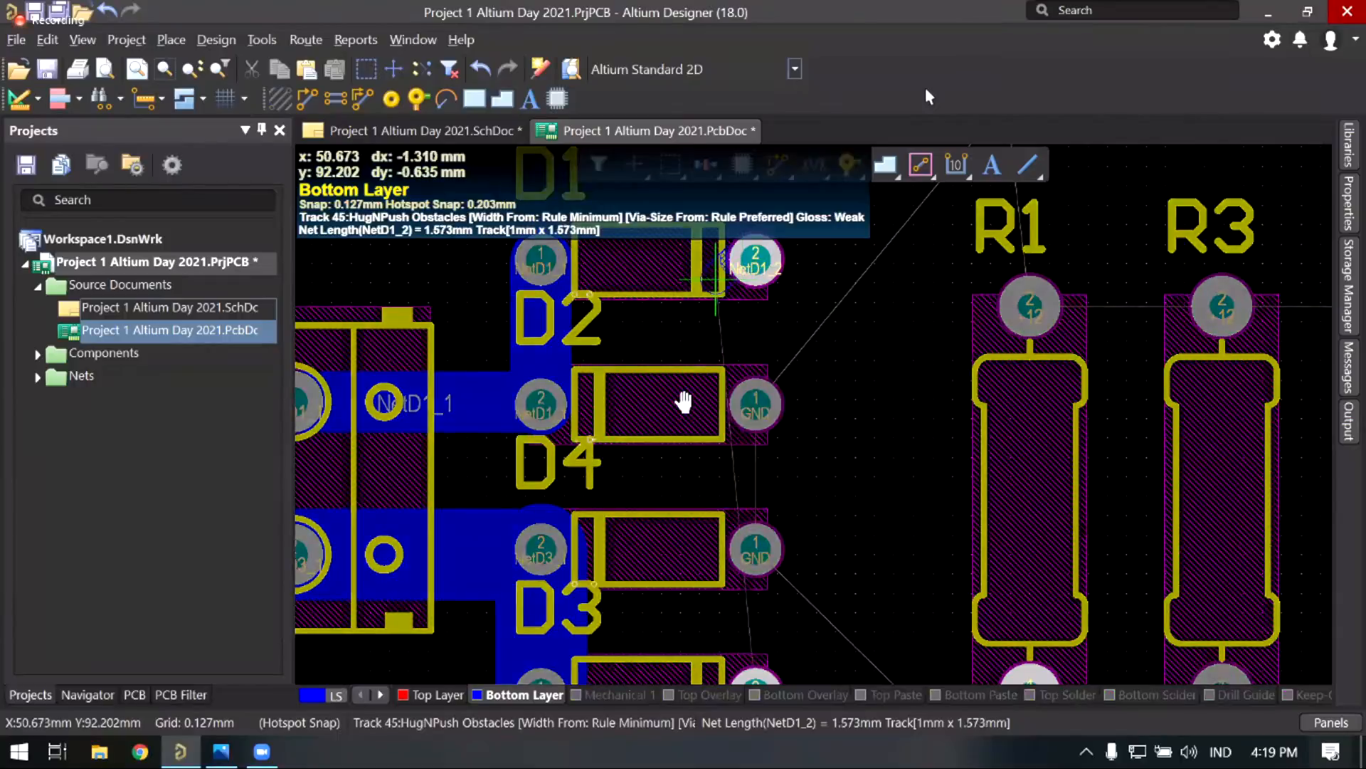
# Step: Place a 1 mm bottom-layer NetD1_2 track down to D3's pad 2, then onto R1's NetD1_2 pad
pyautogui.scroll(-2, 660, 415)
pyautogui.keyDown('ctrl'); pyautogui.scroll(-4, 651, 463); pyautogui.keyUp('ctrl')
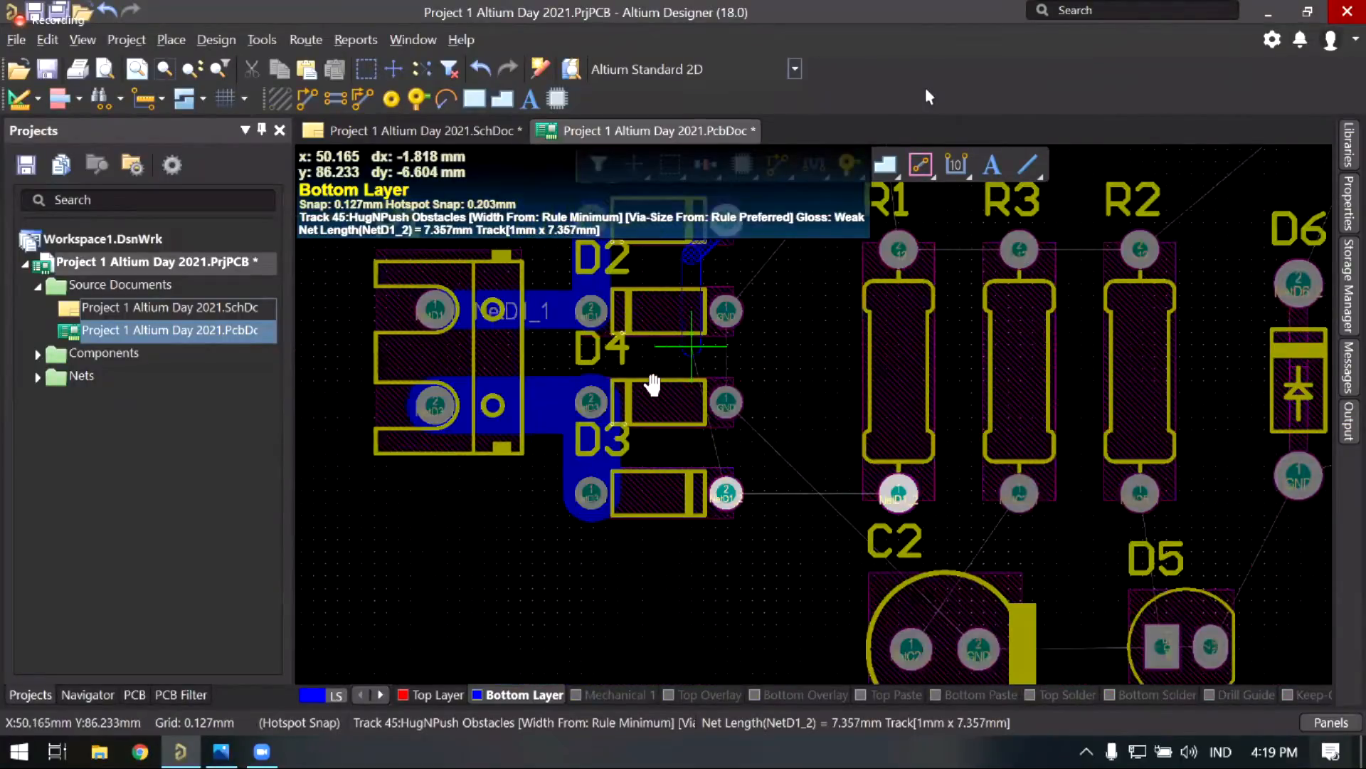
pyautogui.keyDown('ctrl'); pyautogui.scroll(-1, 651, 478); pyautogui.keyUp('ctrl')
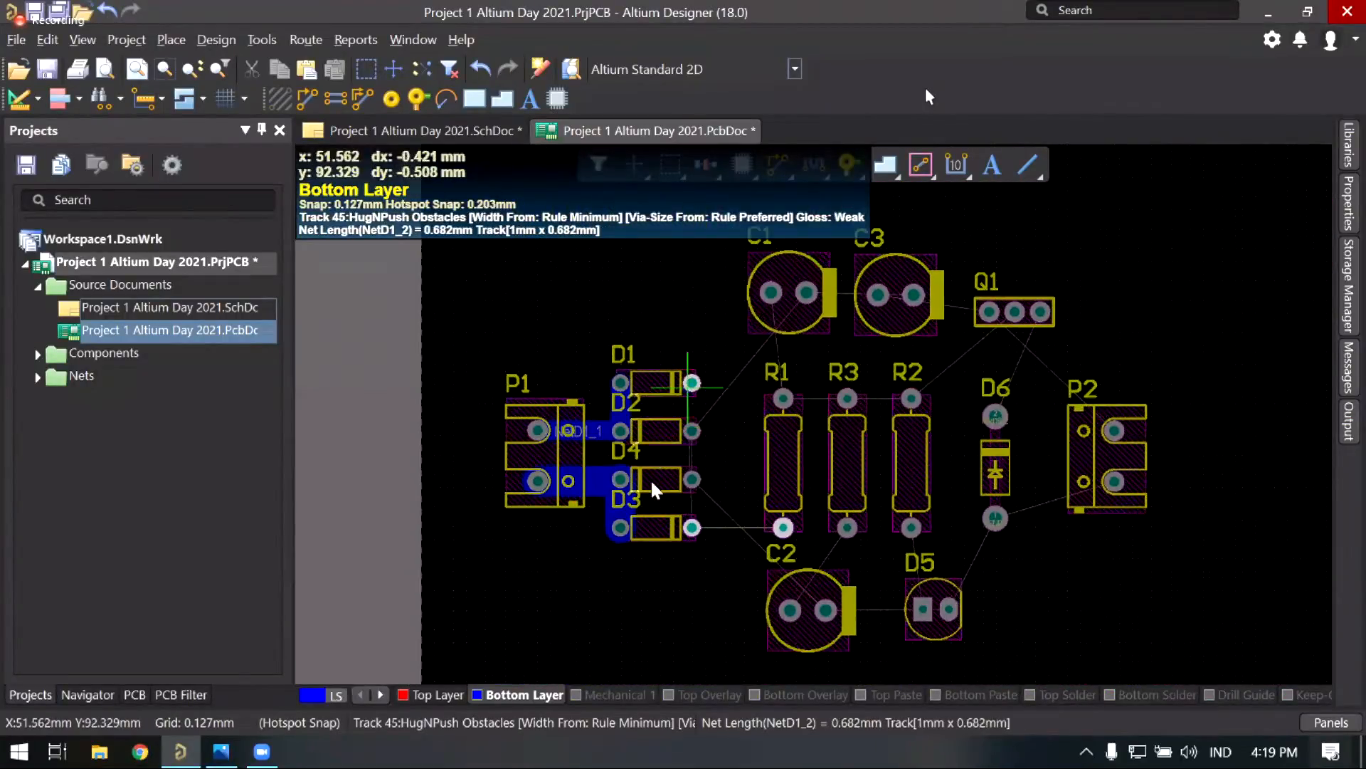
pyautogui.keyDown('ctrl'); pyautogui.scroll(4, 649, 478); pyautogui.keyUp('ctrl')
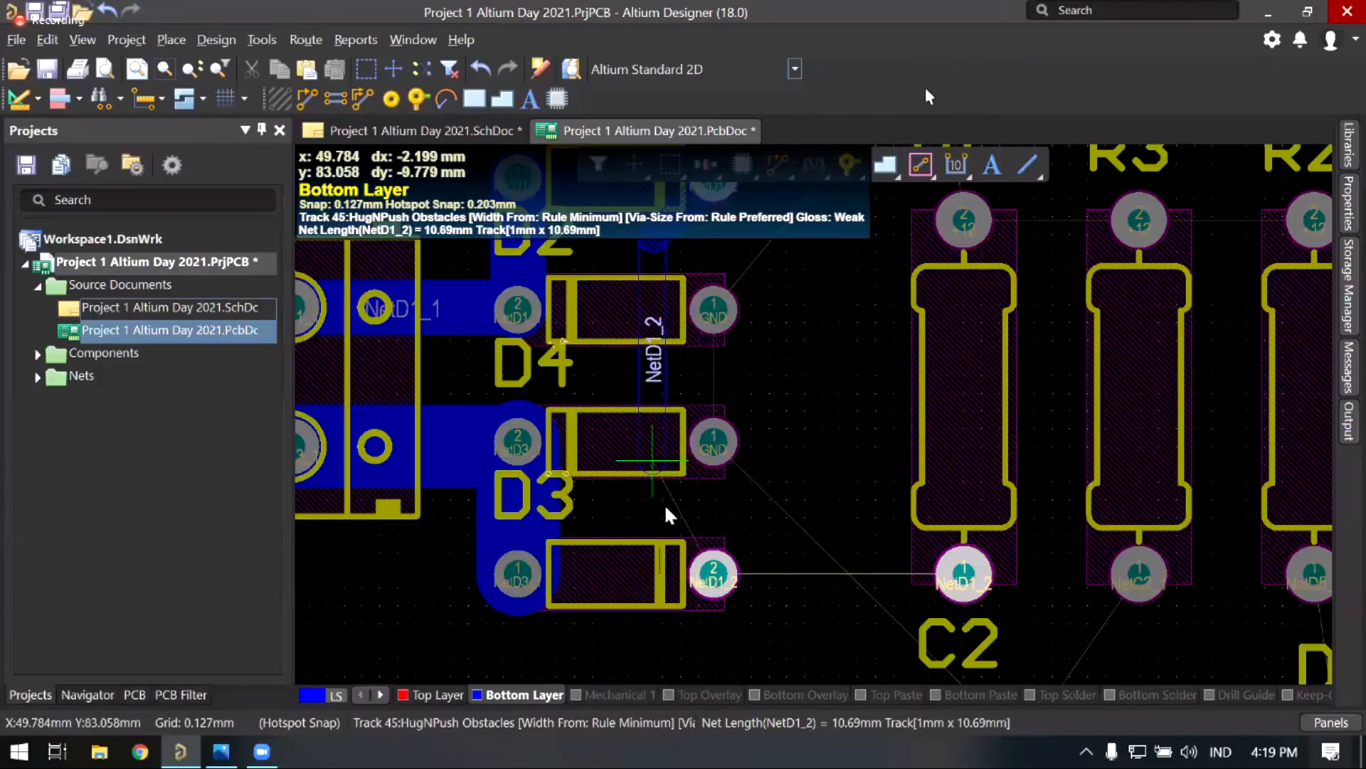
pyautogui.keyDown('ctrl'); pyautogui.scroll(-2, 664, 502); pyautogui.keyUp('ctrl')
pyautogui.keyDown('ctrl'); pyautogui.scroll(2, 664, 502); pyautogui.keyUp('ctrl')
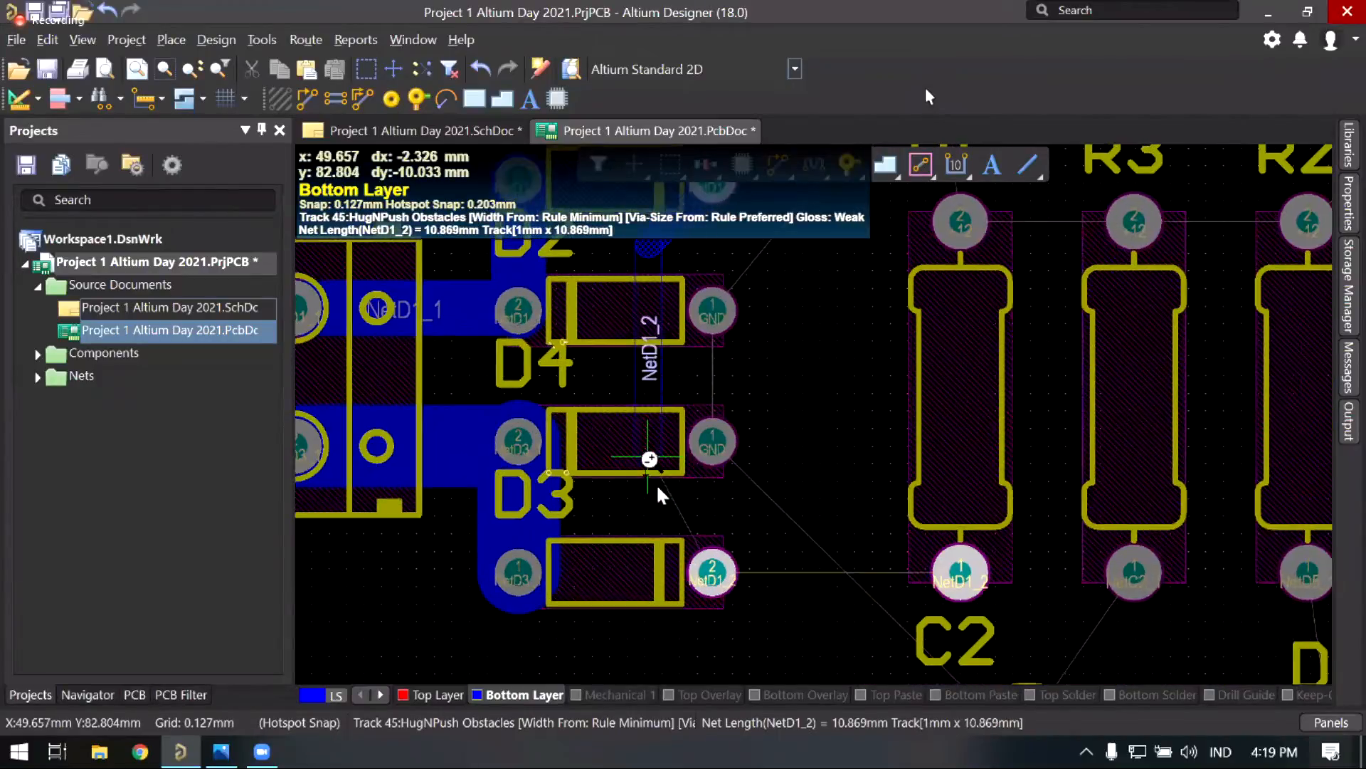
pyautogui.keyDown('ctrl'); pyautogui.scroll(1, 664, 502); pyautogui.keyUp('ctrl')
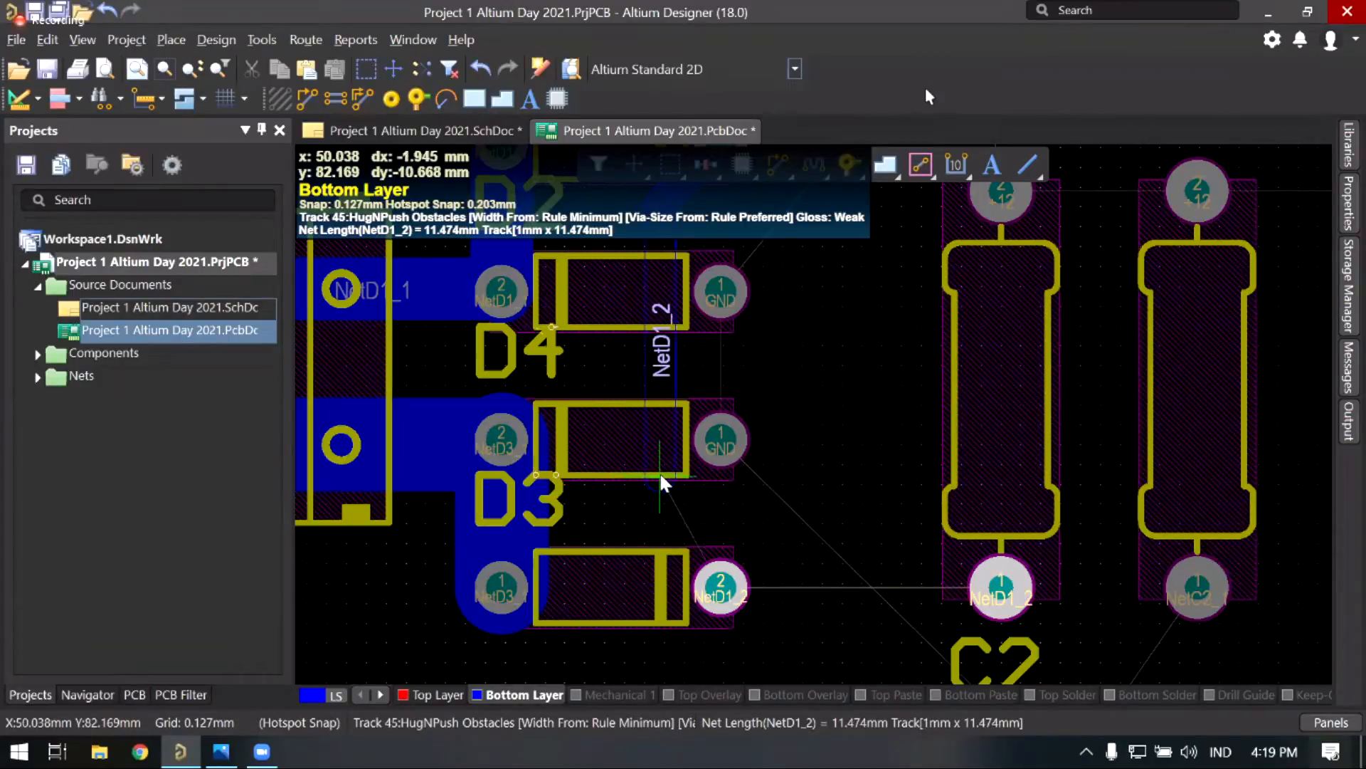
pyautogui.click(721, 589)
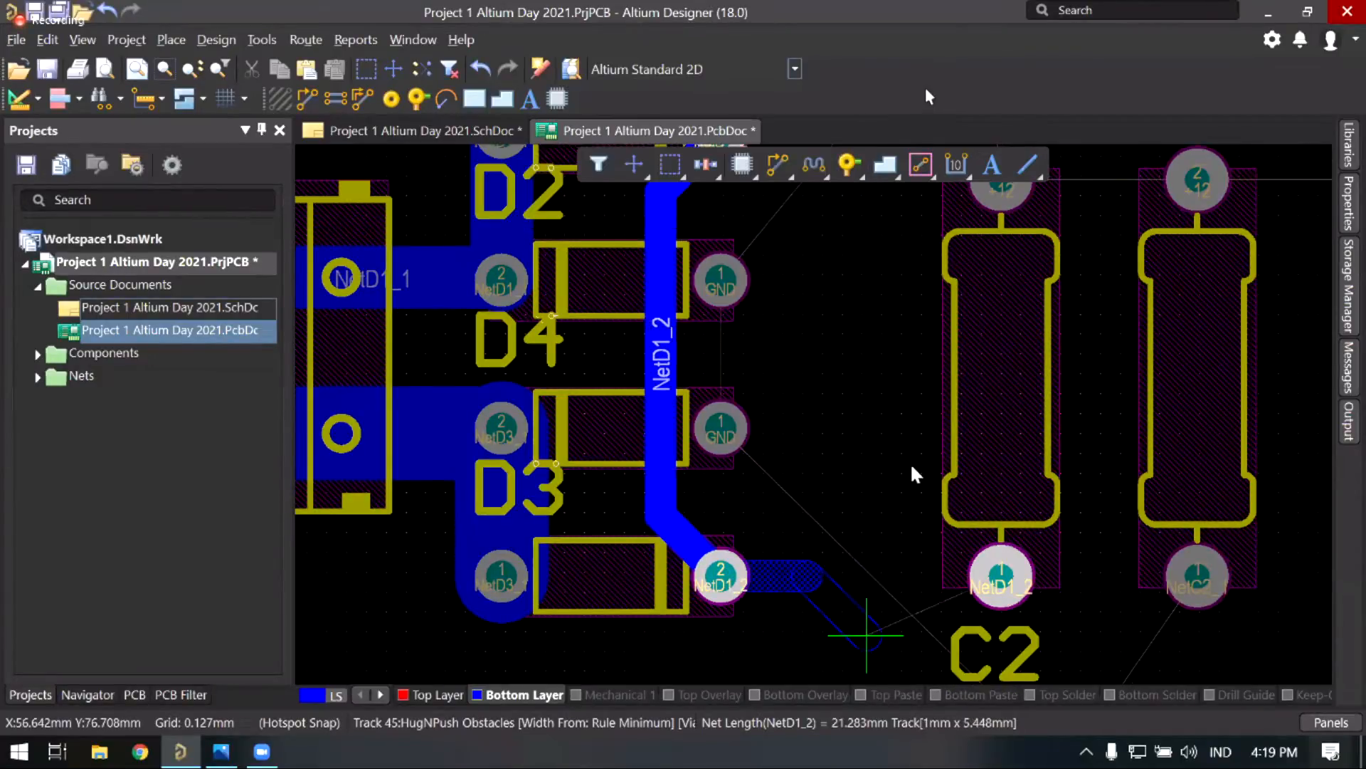
pyautogui.scroll(-3, 996, 433)
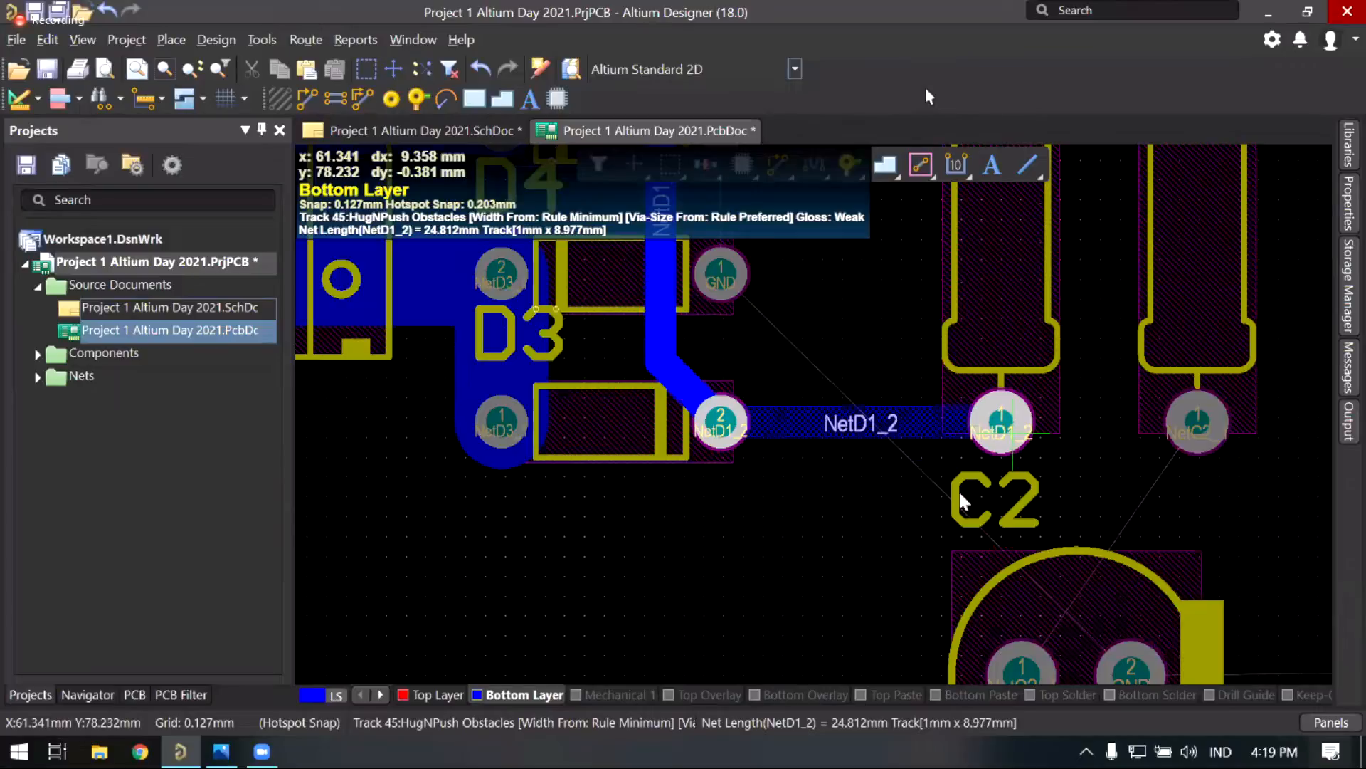
pyautogui.click(1001, 422)
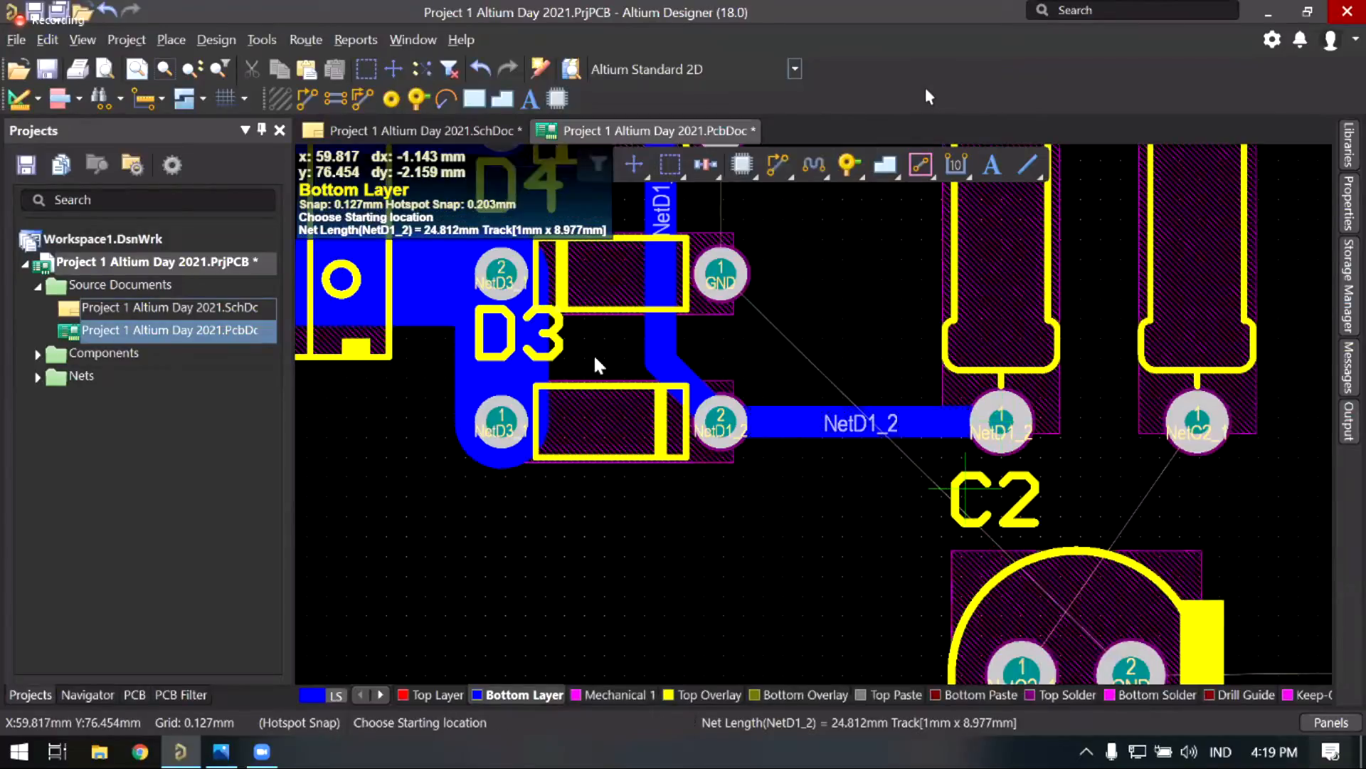
# Step: End the NetD1_2 route and pan the view over to capacitor C2 and D5
pyautogui.rightClick(966, 489)
pyautogui.moveTo(875, 300); pyautogui.dragTo(667, 418, button='right')
pyautogui.keyDown('ctrl'); pyautogui.scroll(-3, 629, 450); pyautogui.keyUp('ctrl')
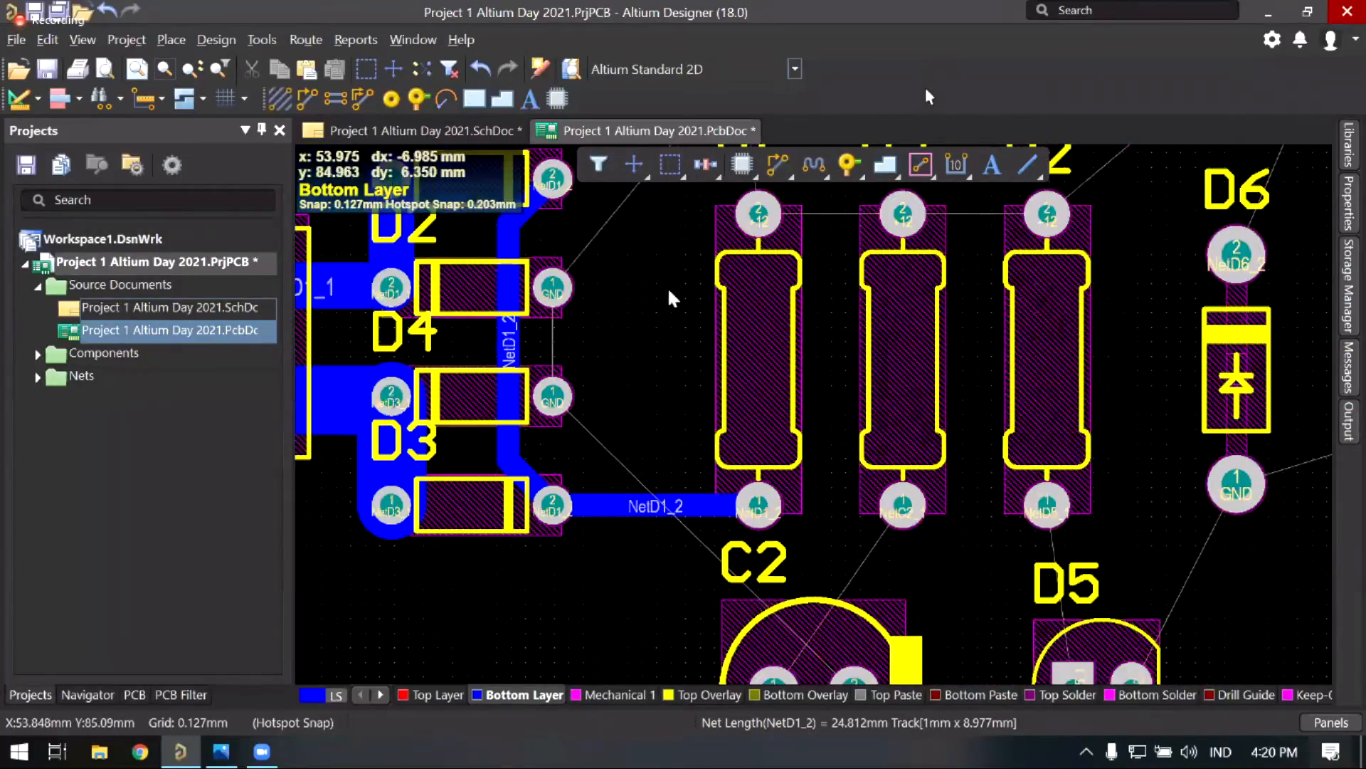
pyautogui.keyDown('ctrl'); pyautogui.scroll(2, 716, 373); pyautogui.keyUp('ctrl')
pyautogui.moveTo(706, 384); pyautogui.dragTo(716, 506, button='right')
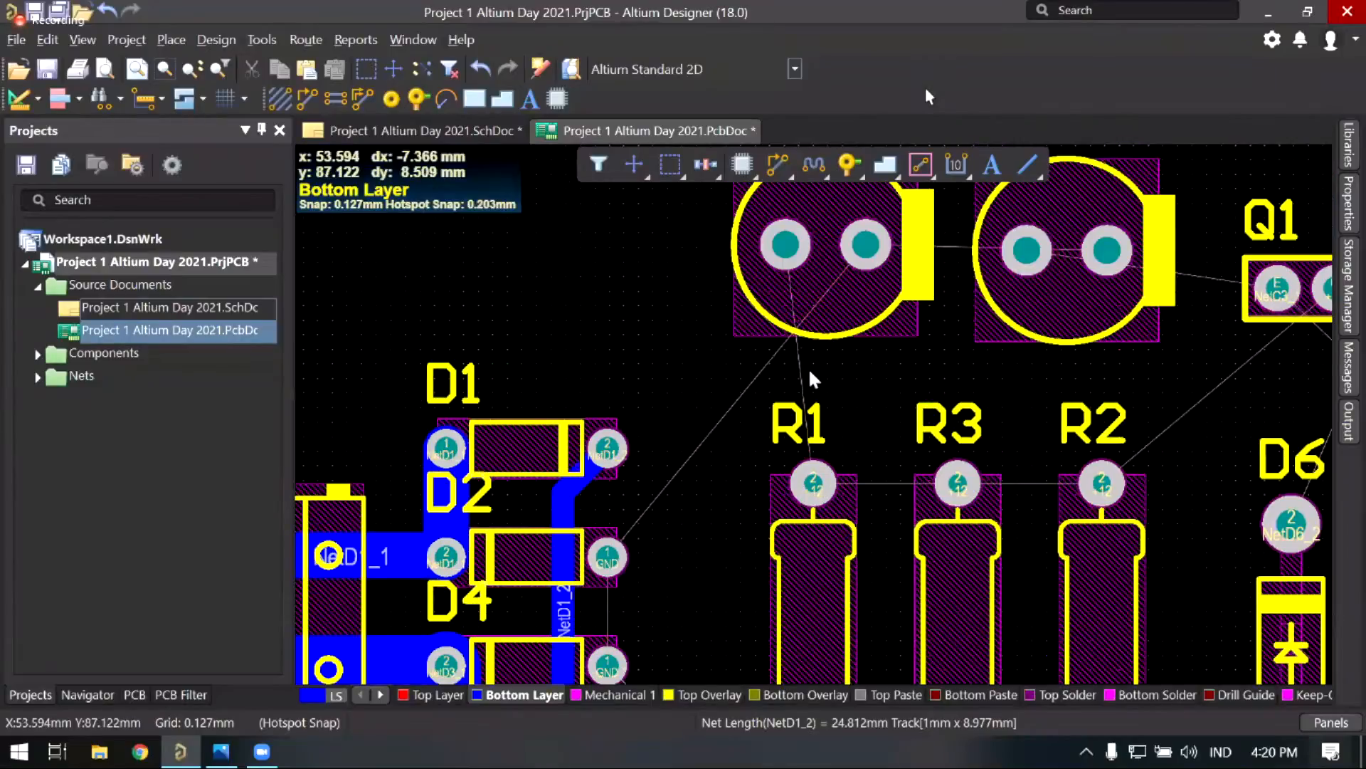
pyautogui.moveTo(847, 558); pyautogui.dragTo(733, 171, button='right')
pyautogui.moveTo(798, 288); pyautogui.dragTo(722, 372, button='middle')
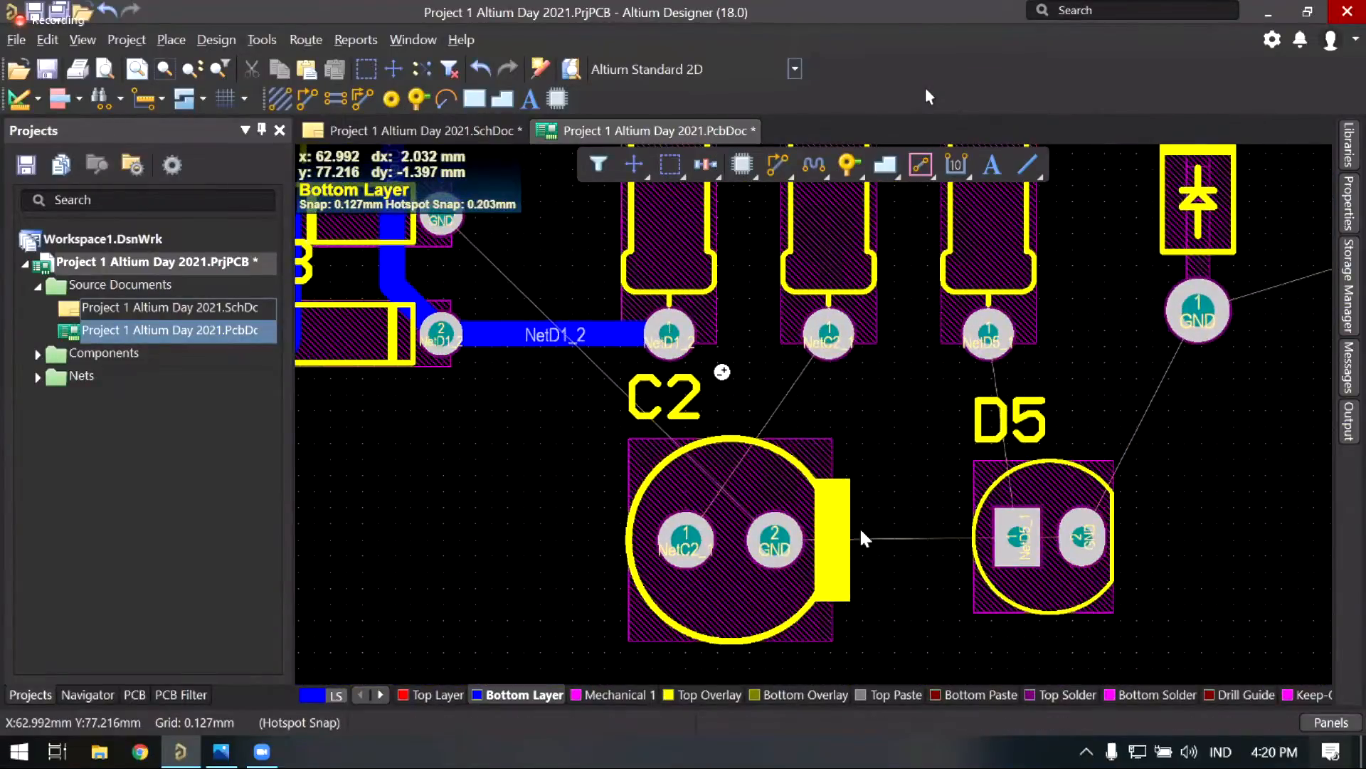
# Step: Rotate capacitor C2 180° so its GND pad is on the left, and drop it
pyautogui.moveTo(847, 544); pyautogui.dragTo(861, 537)
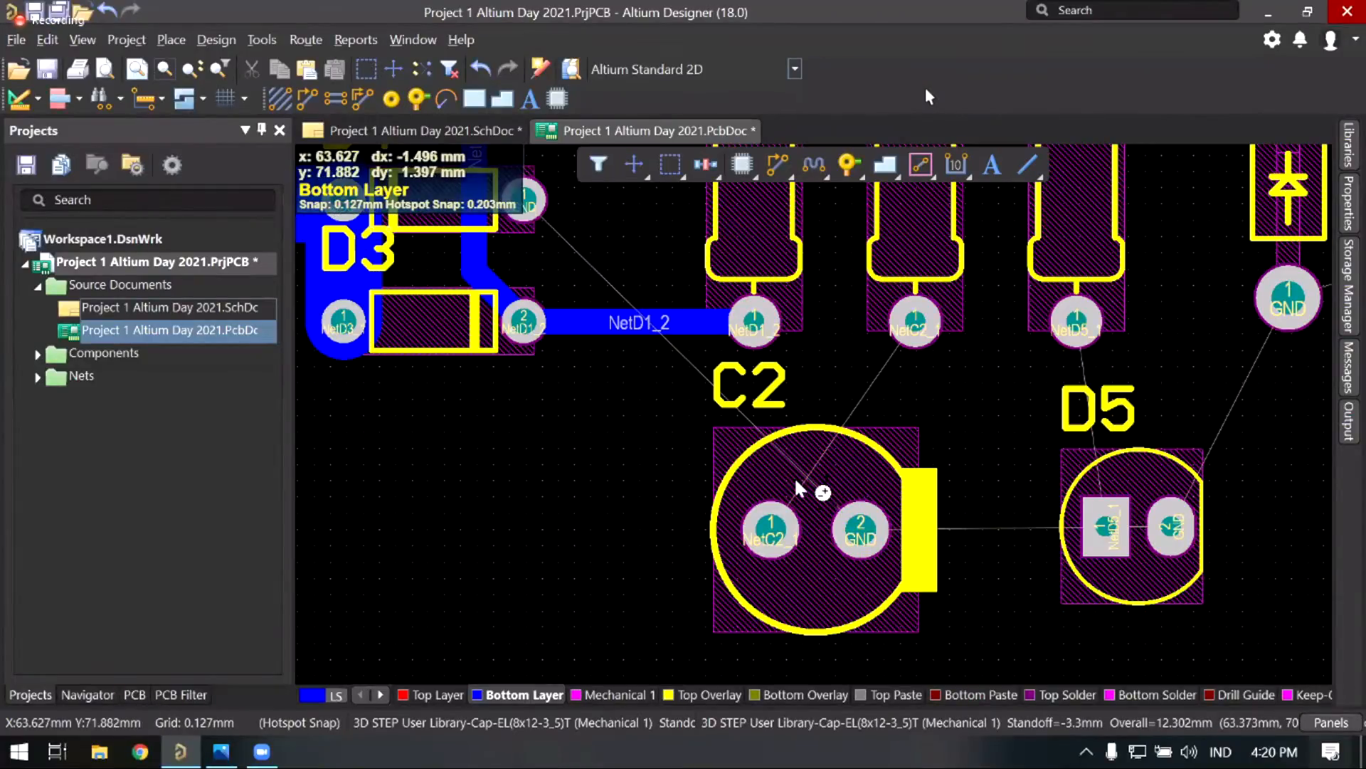
pyautogui.keyDown('ctrl'); pyautogui.scroll(1, 811, 544); pyautogui.keyUp('ctrl')
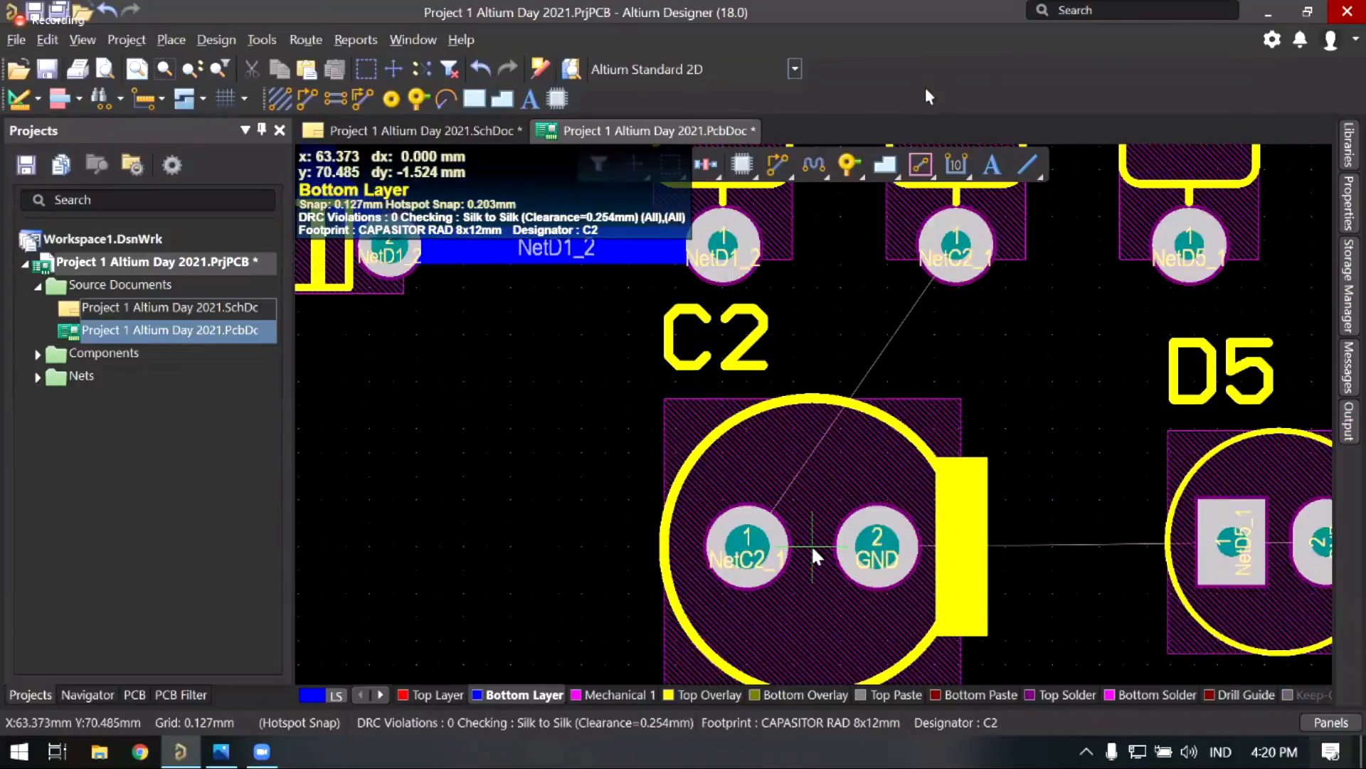
pyautogui.press('space')
pyautogui.moveTo(811, 544); pyautogui.dragTo(809, 542)
pyautogui.press('space')
# Step: Pan and zoom back to the bridge diodes and D4's GND pad
pyautogui.moveTo(841, 442); pyautogui.dragTo(715, 421, button='right')
pyautogui.keyDown('ctrl'); pyautogui.scroll(-4, 738, 311); pyautogui.keyUp('ctrl')
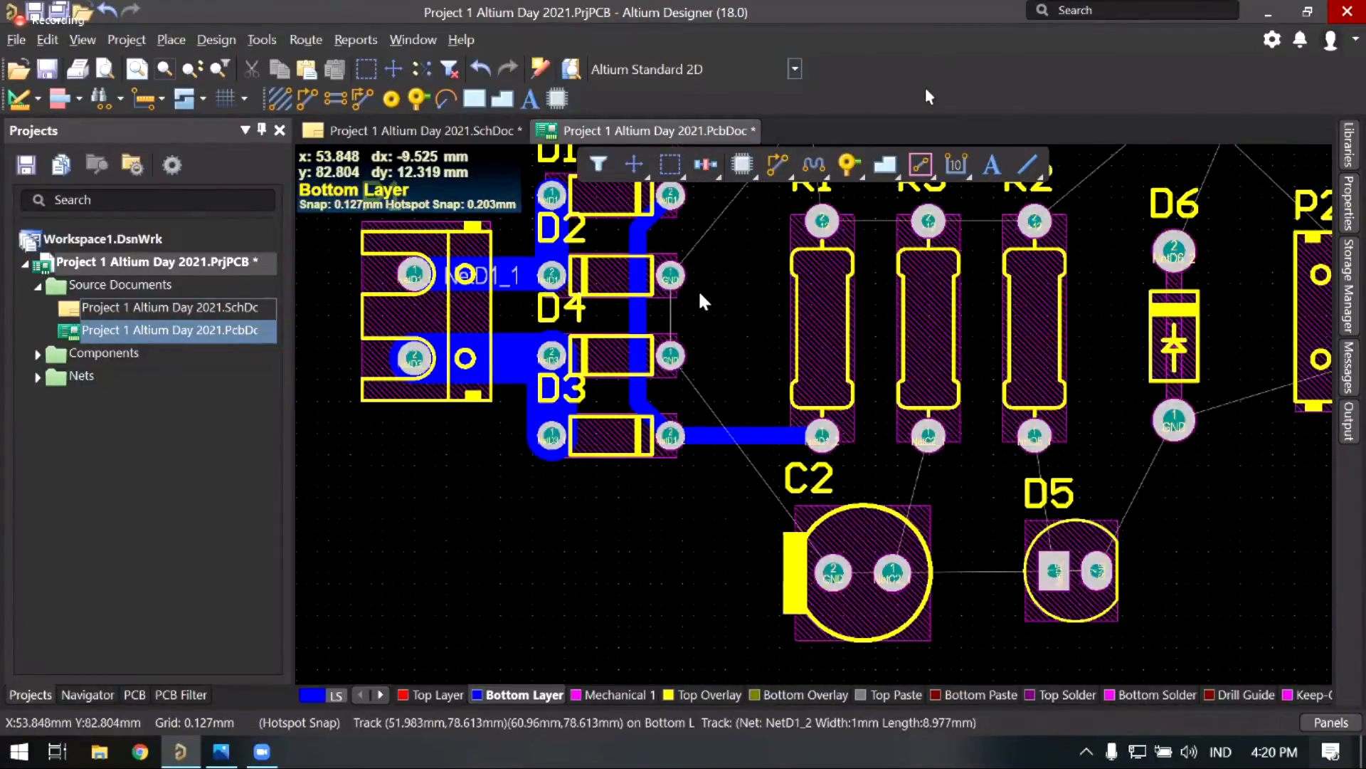
pyautogui.keyDown('ctrl'); pyautogui.scroll(1, 705, 298); pyautogui.keyUp('ctrl')
pyautogui.moveTo(709, 299); pyautogui.dragTo(714, 363, button='right')
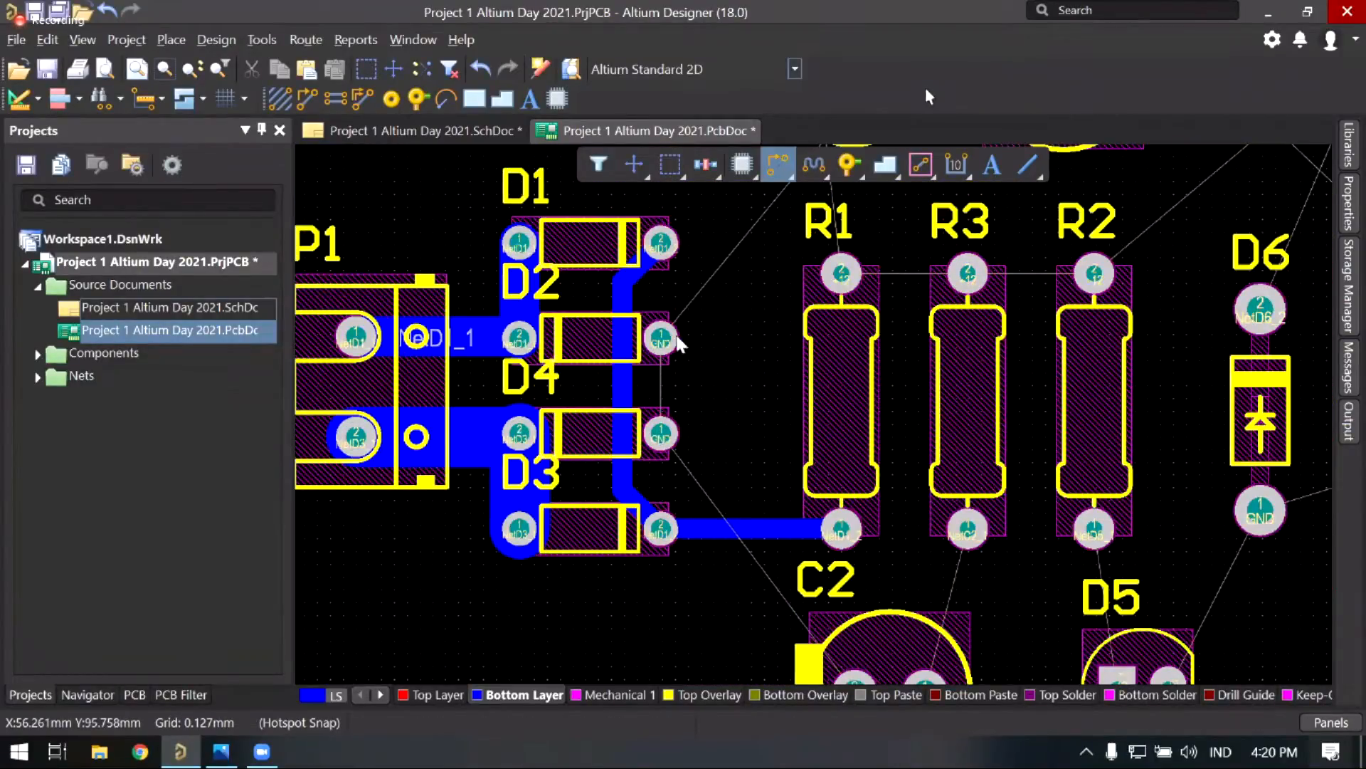
pyautogui.keyDown('ctrl'); pyautogui.scroll(1, 656, 335); pyautogui.keyUp('ctrl')
pyautogui.keyDown('ctrl'); pyautogui.scroll(1, 636, 284); pyautogui.keyUp('ctrl')
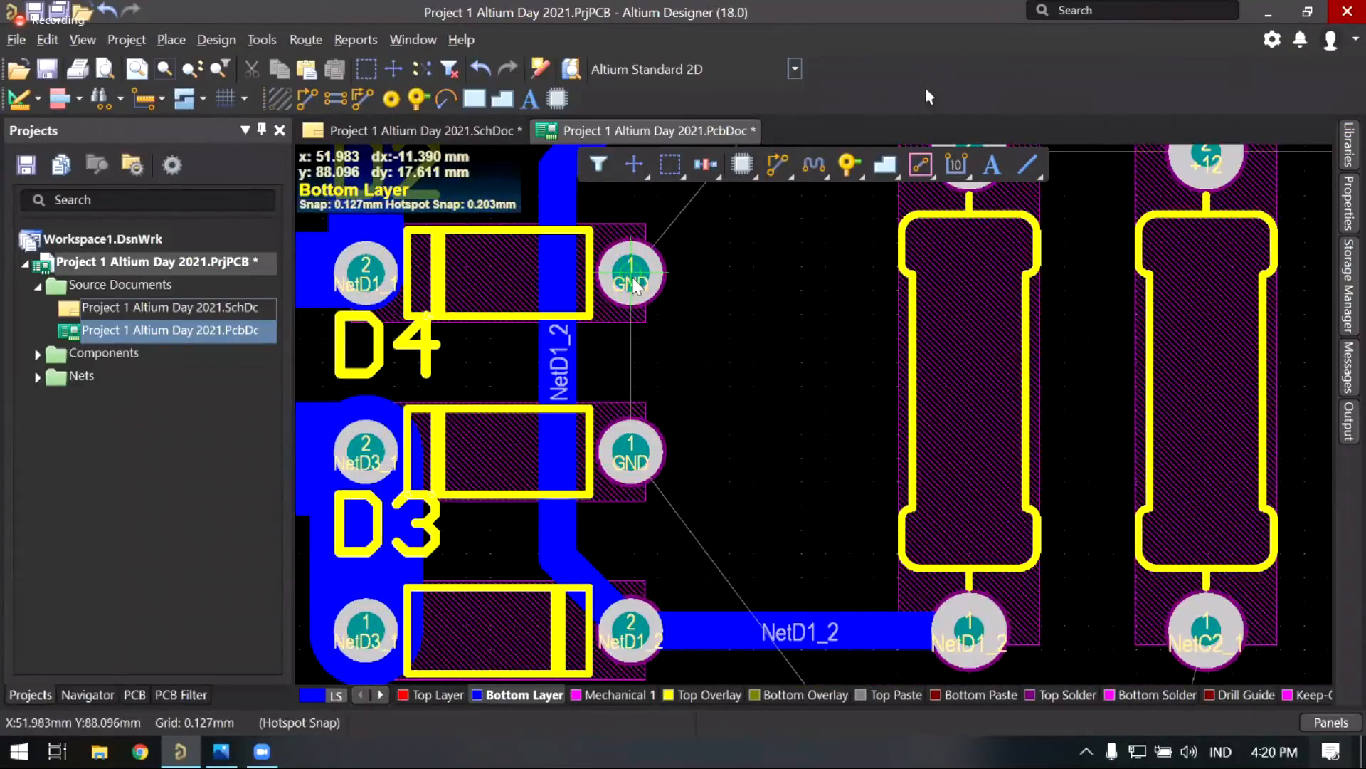
# Step: Route a 2 mm bottom-layer track from D4's GND pad to D3's GND pad
pyautogui.click(632, 281)
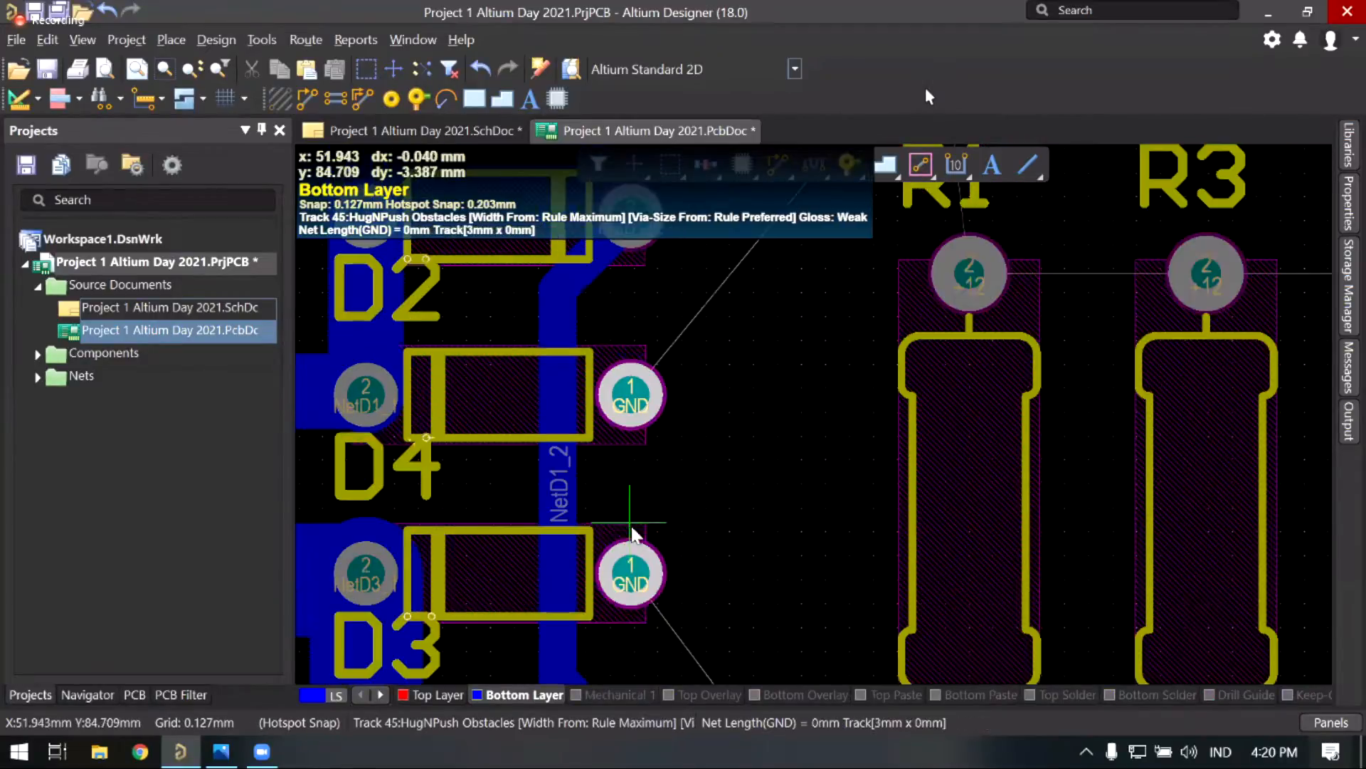
pyautogui.scroll(2, 624, 505)
pyautogui.press('3')
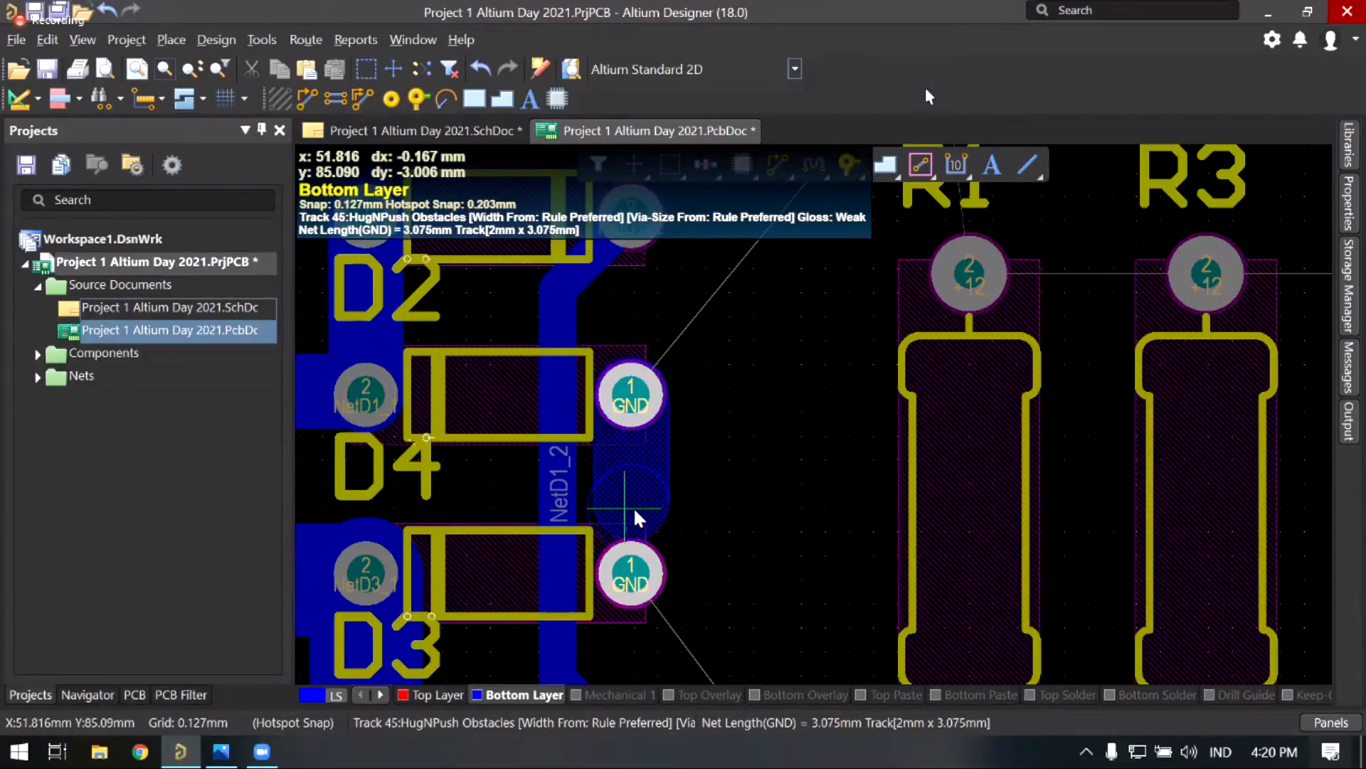
pyautogui.press('3')
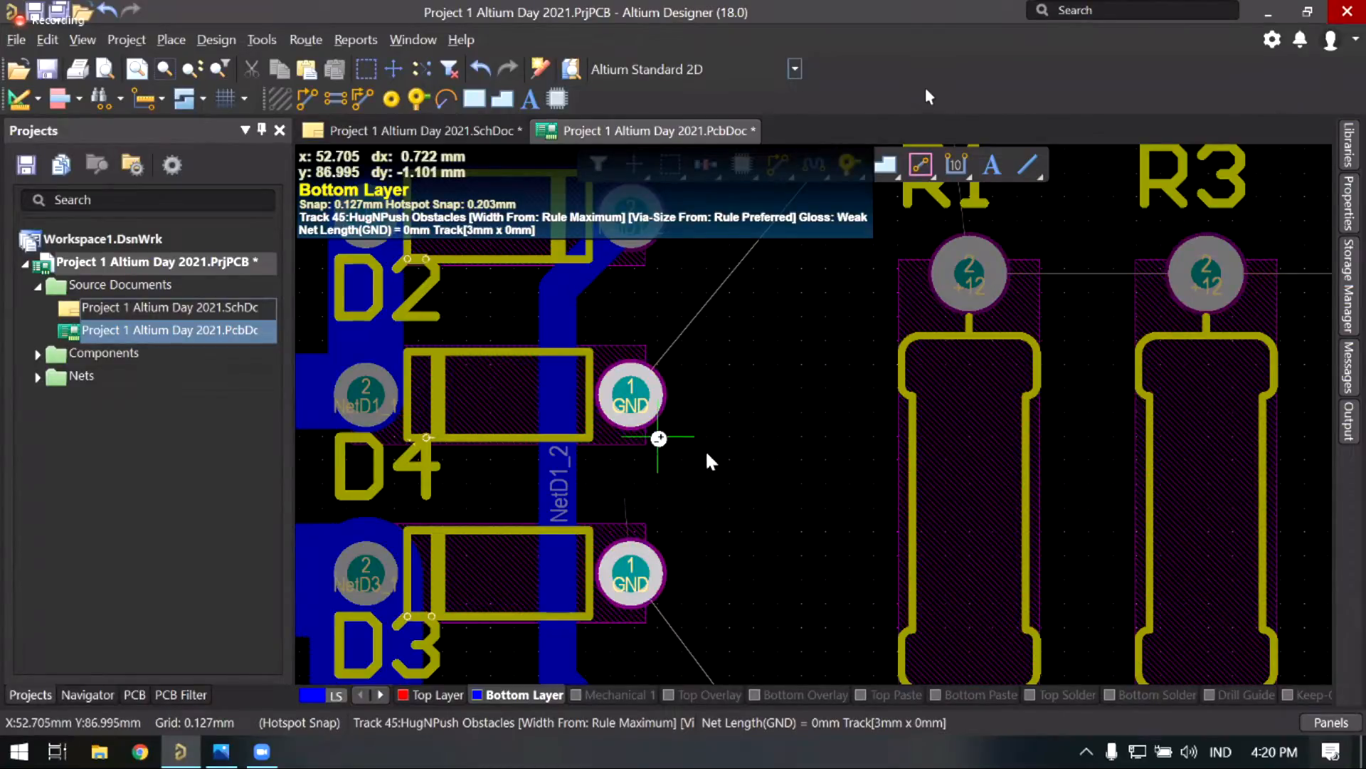
pyautogui.keyDown('ctrl'); pyautogui.scroll(1, 719, 452); pyautogui.keyUp('ctrl')
pyautogui.moveTo(633, 469); pyautogui.dragTo(741, 454, button='right')
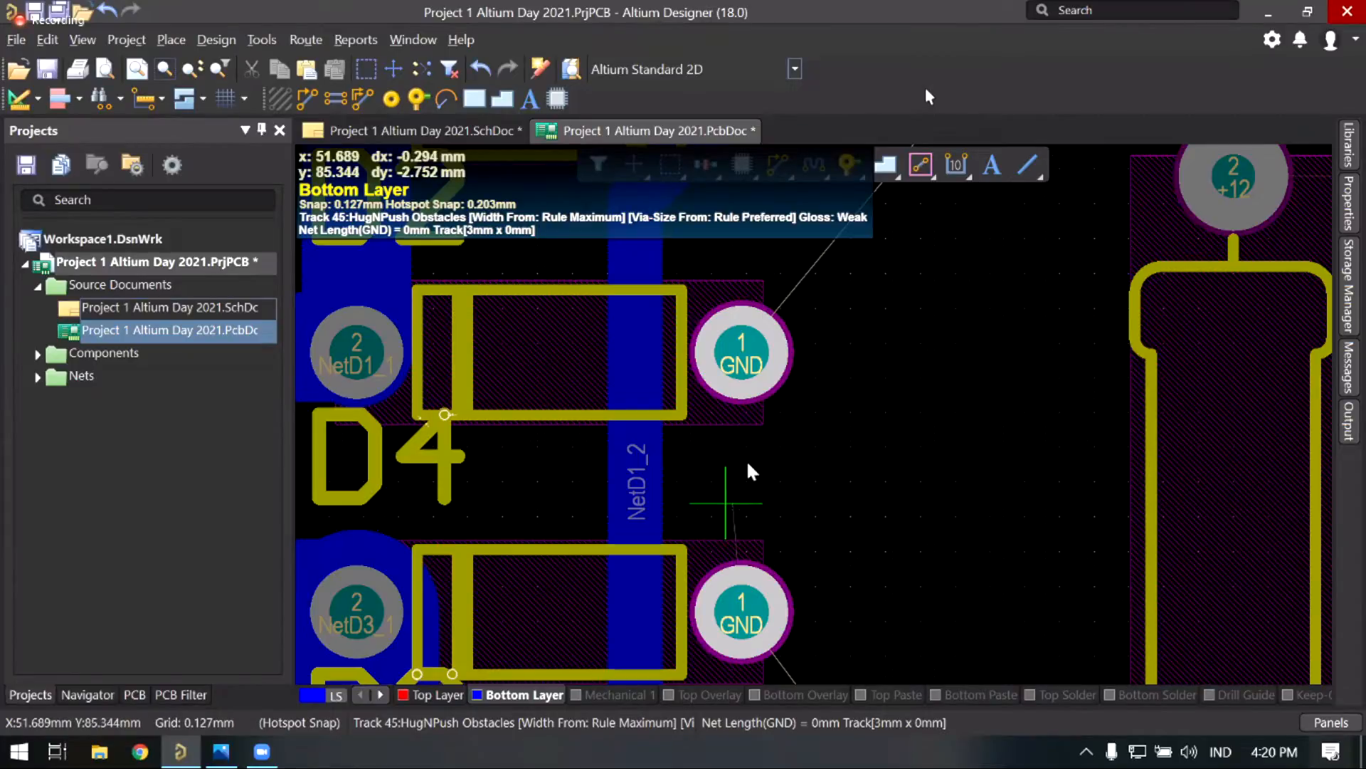
pyautogui.press('3')
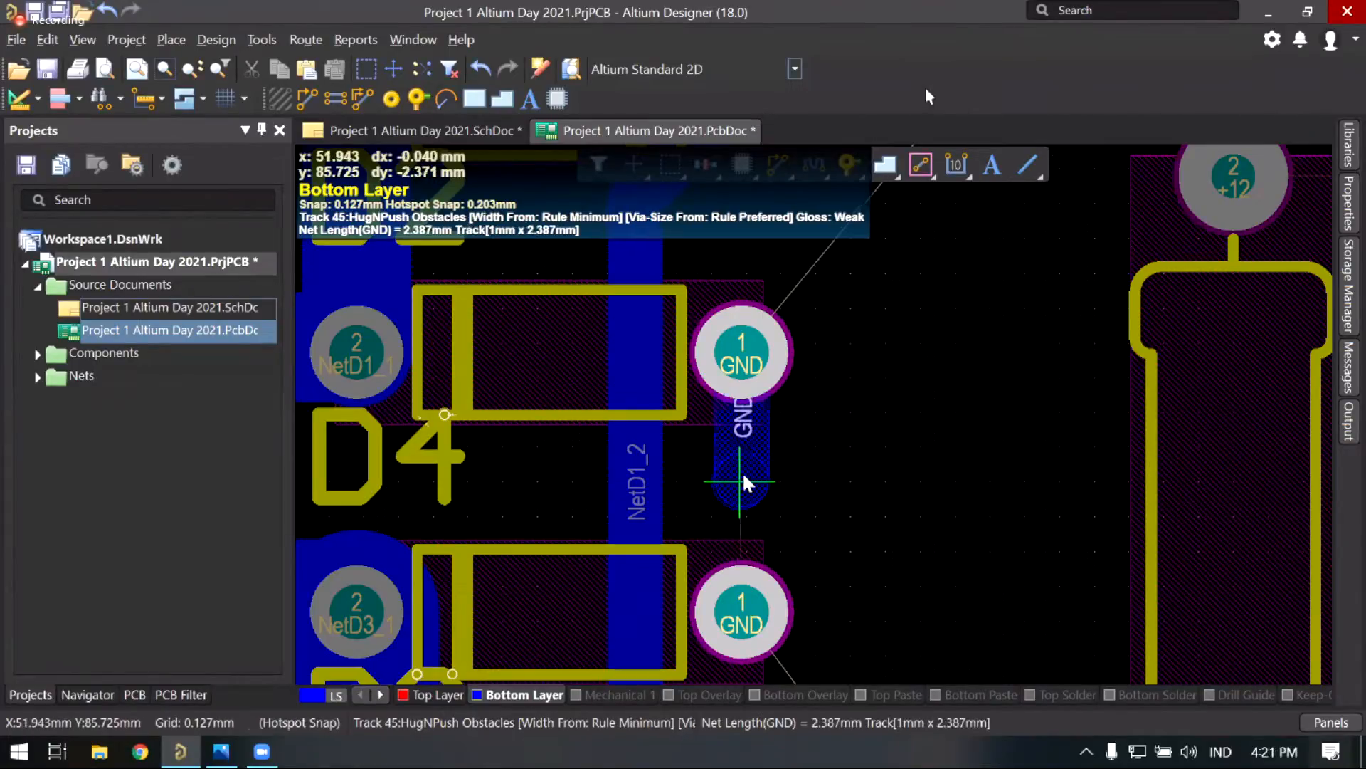
pyautogui.click(744, 612)
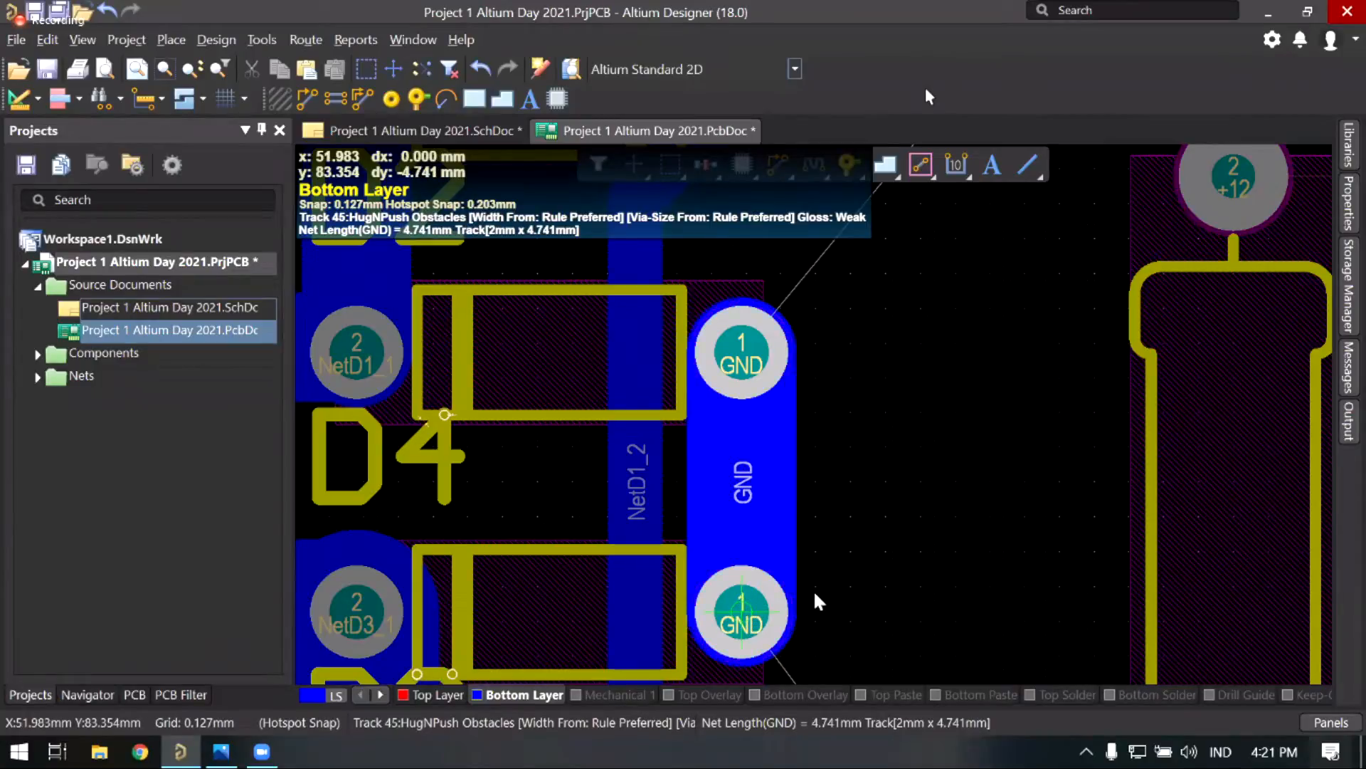
pyautogui.rightClick(866, 490)
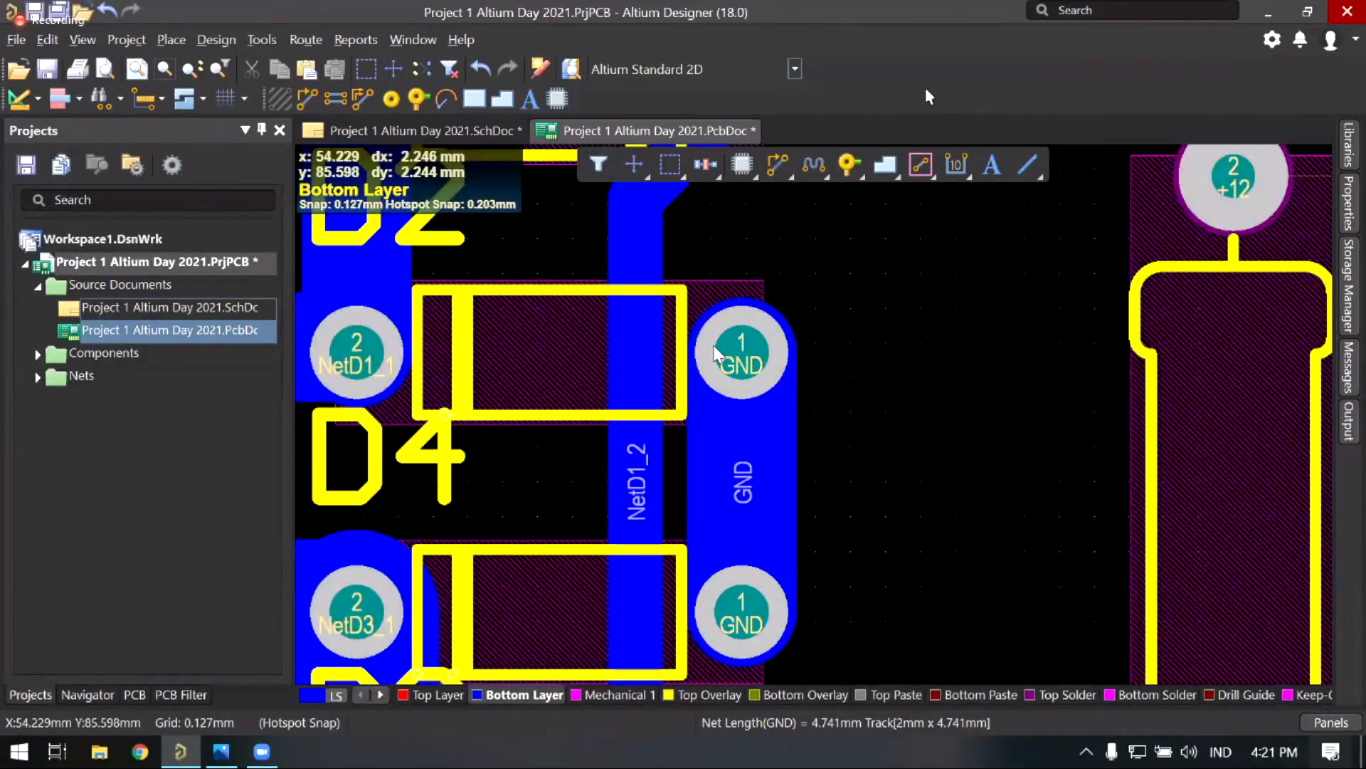
# Step: Bring D3 and C2 into view, then start and cancel a track from D3's GND pad
pyautogui.moveTo(865, 501); pyautogui.dragTo(866, 506, button='middle')
pyautogui.moveTo(866, 506); pyautogui.dragTo(741, 361, button='right')
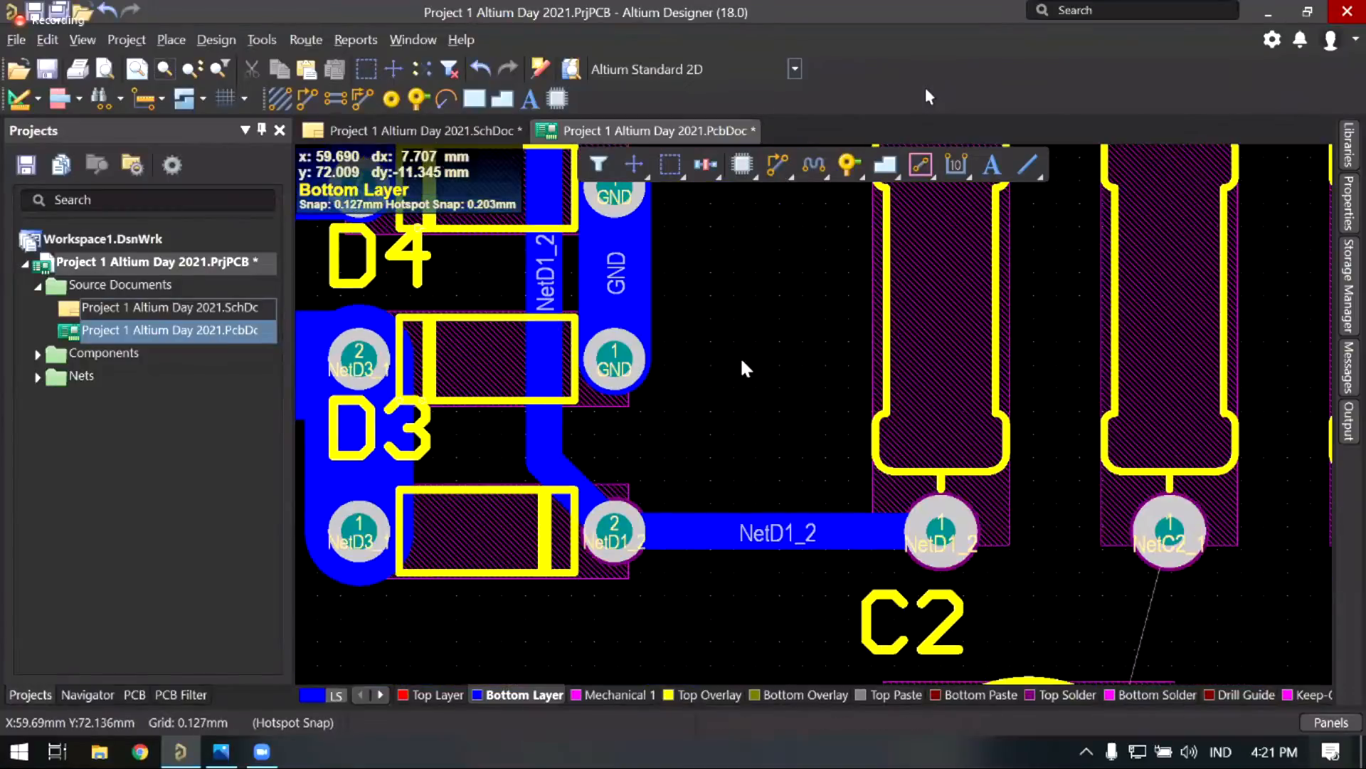
pyautogui.scroll(-1, 768, 359)
pyautogui.keyDown('ctrl'); pyautogui.scroll(-2, 560, 248); pyautogui.keyUp('ctrl')
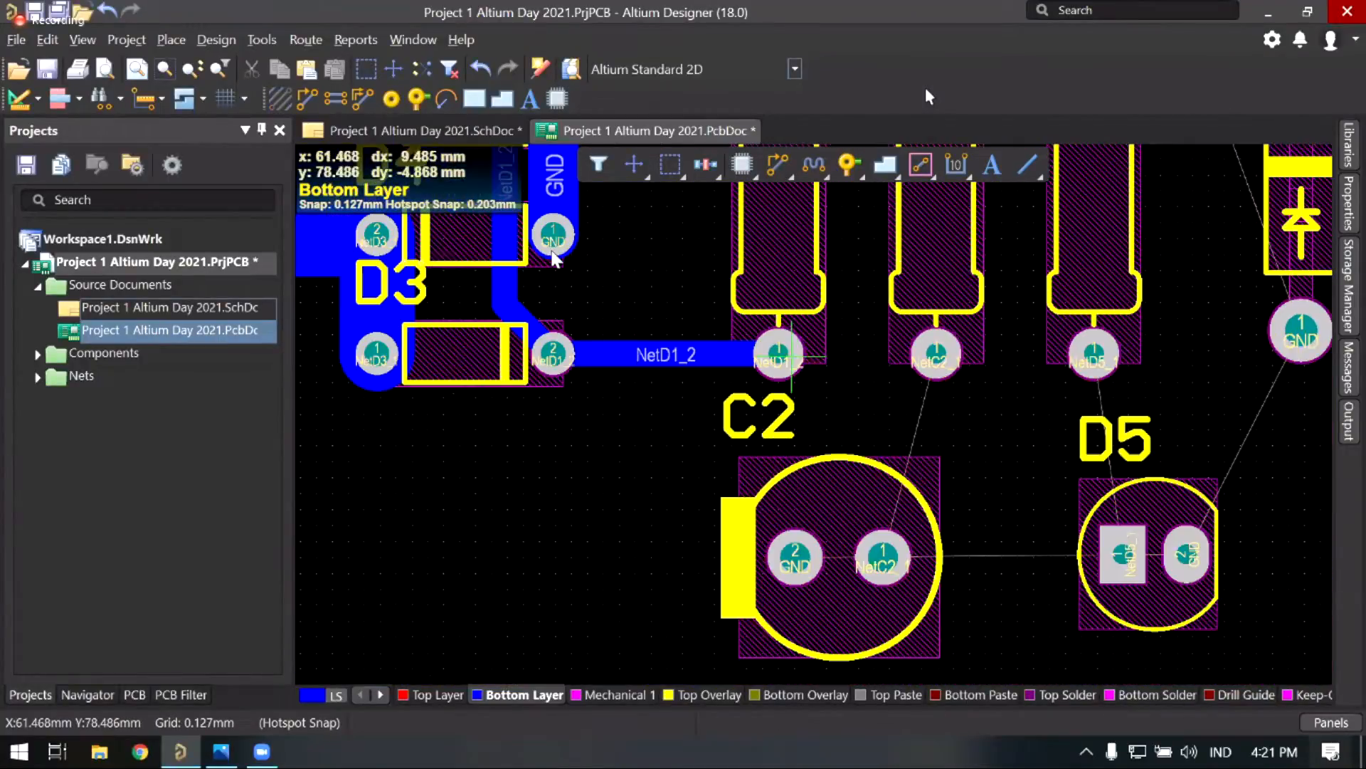
pyautogui.click(553, 250)
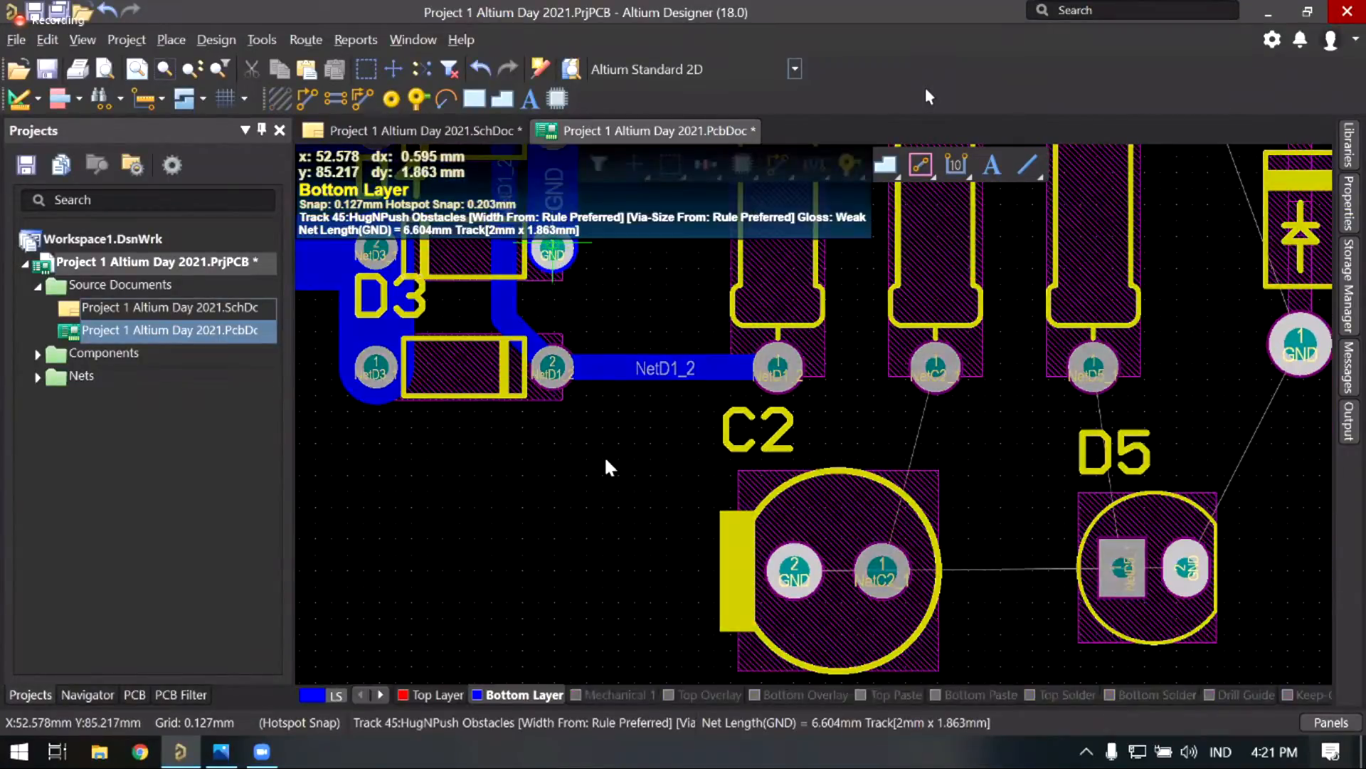
pyautogui.press('Escape')
# Step: Place a short 3 mm GND segment running right from D3's GND pad
pyautogui.scroll(1, 693, 478)
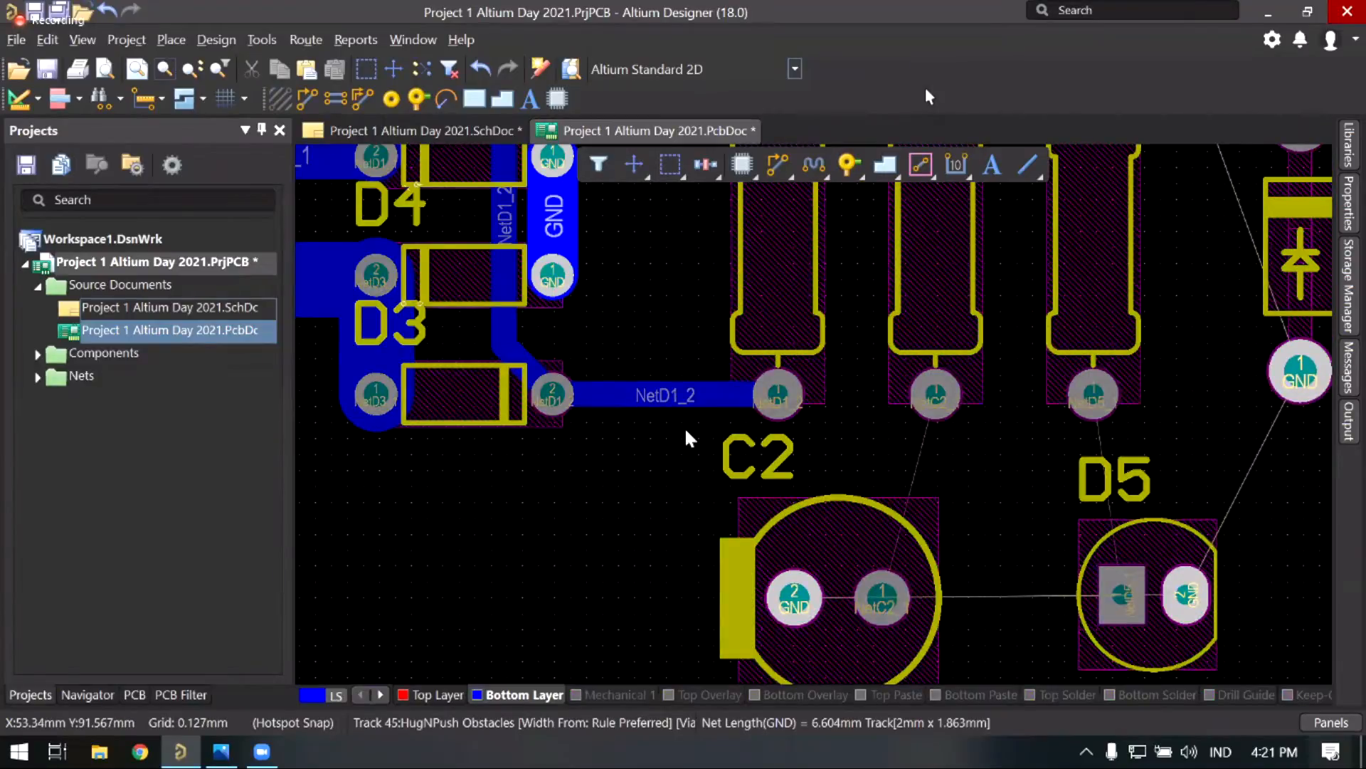
pyautogui.scroll(3, 745, 463)
pyautogui.keyDown('ctrl'); pyautogui.scroll(1, 703, 470); pyautogui.keyUp('ctrl')
pyautogui.keyDown('ctrl'); pyautogui.scroll(1, 701, 469); pyautogui.keyUp('ctrl')
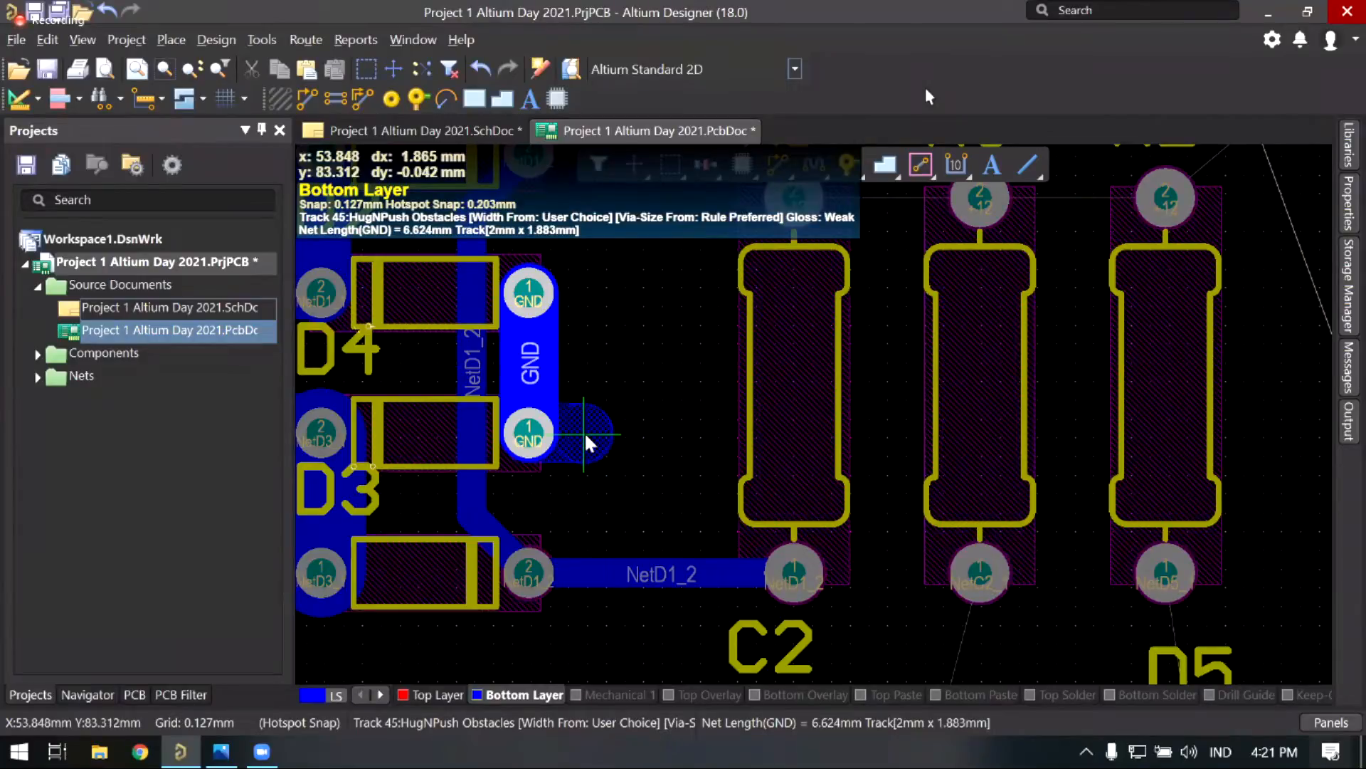
pyautogui.click(617, 436)
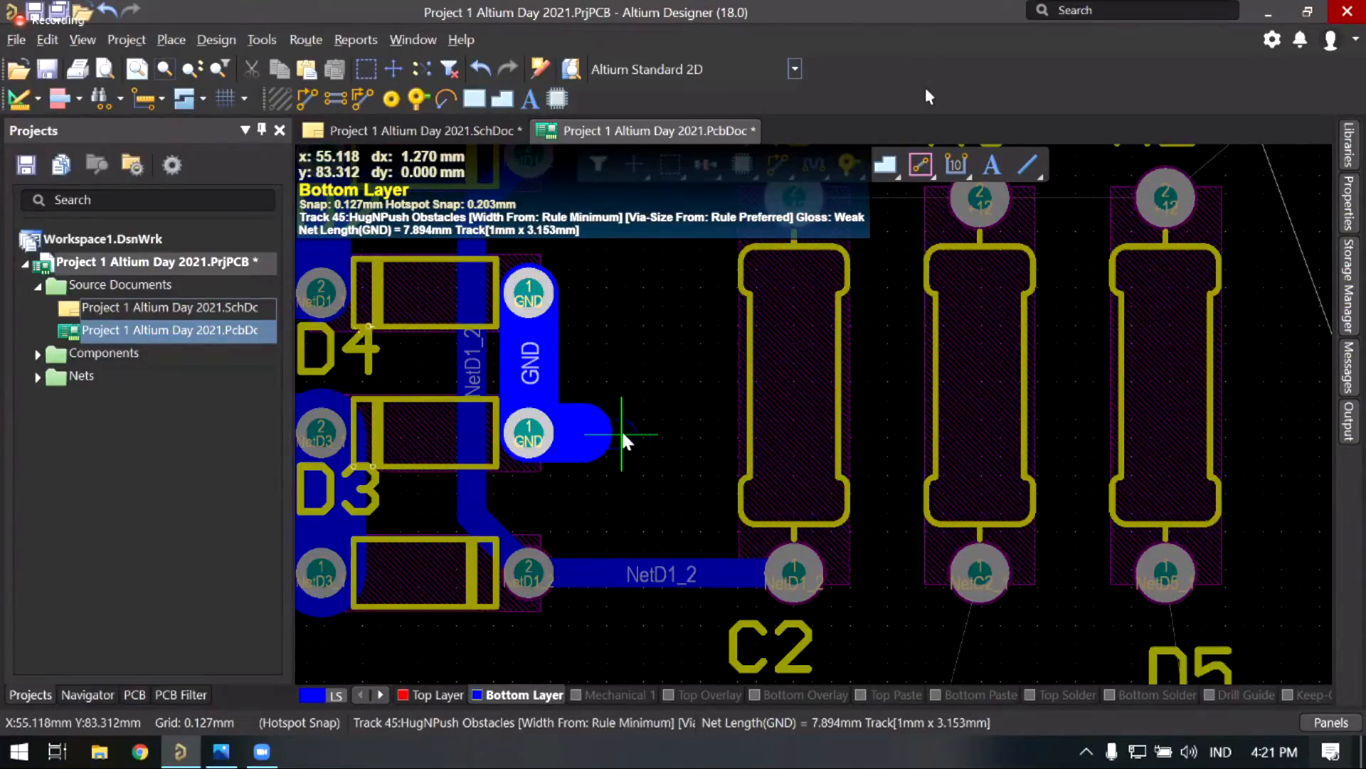
pyautogui.press('3')
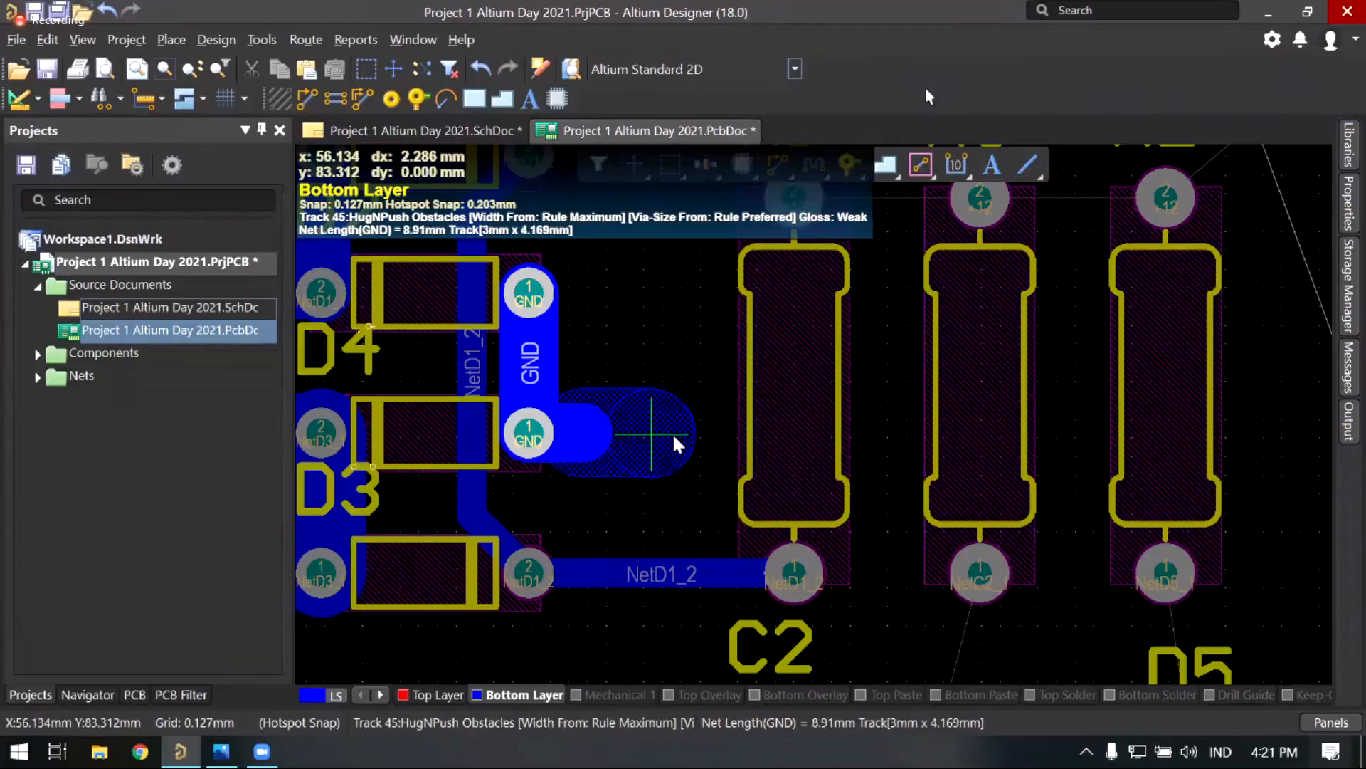
pyautogui.rightClick(543, 449)
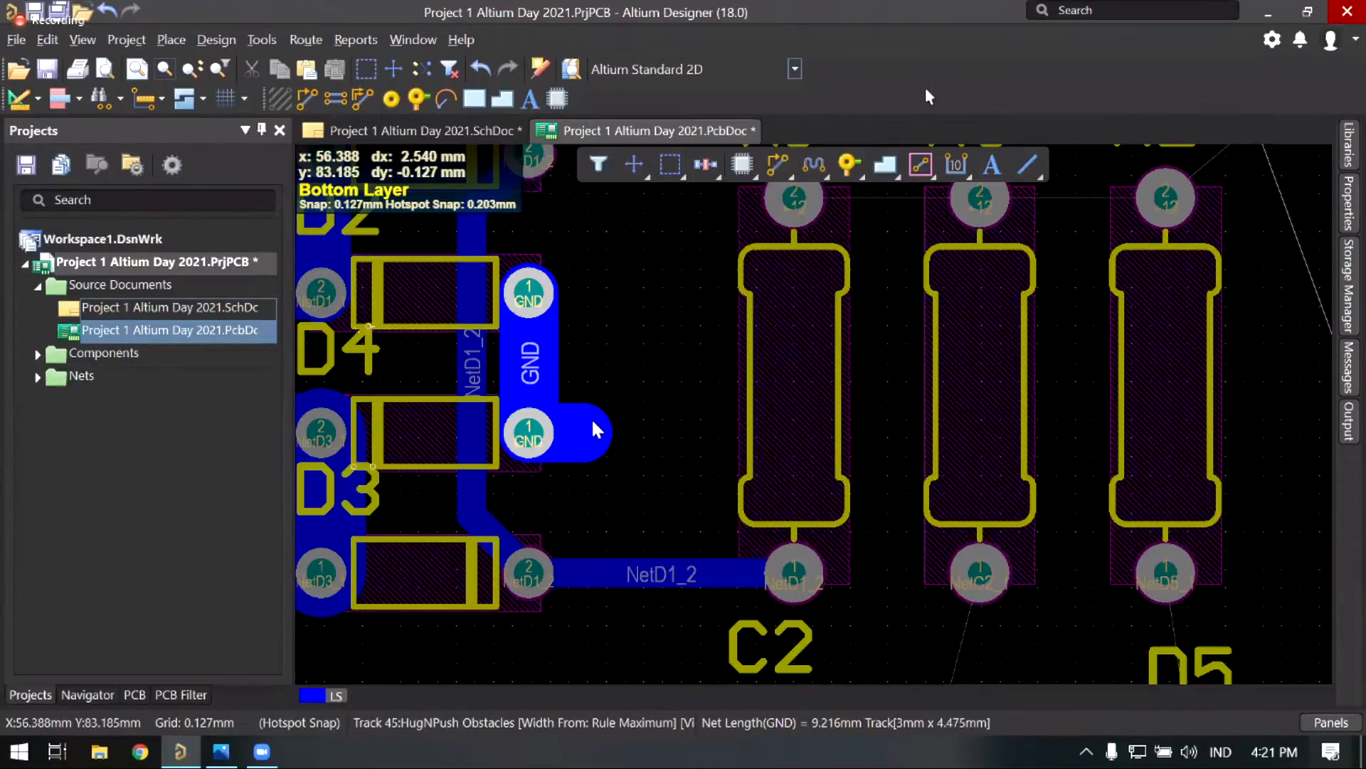
# Step: Continue the GND track from its end toward C2 at 3 mm width
pyautogui.moveTo(542, 453); pyautogui.dragTo(554, 438, button='right')
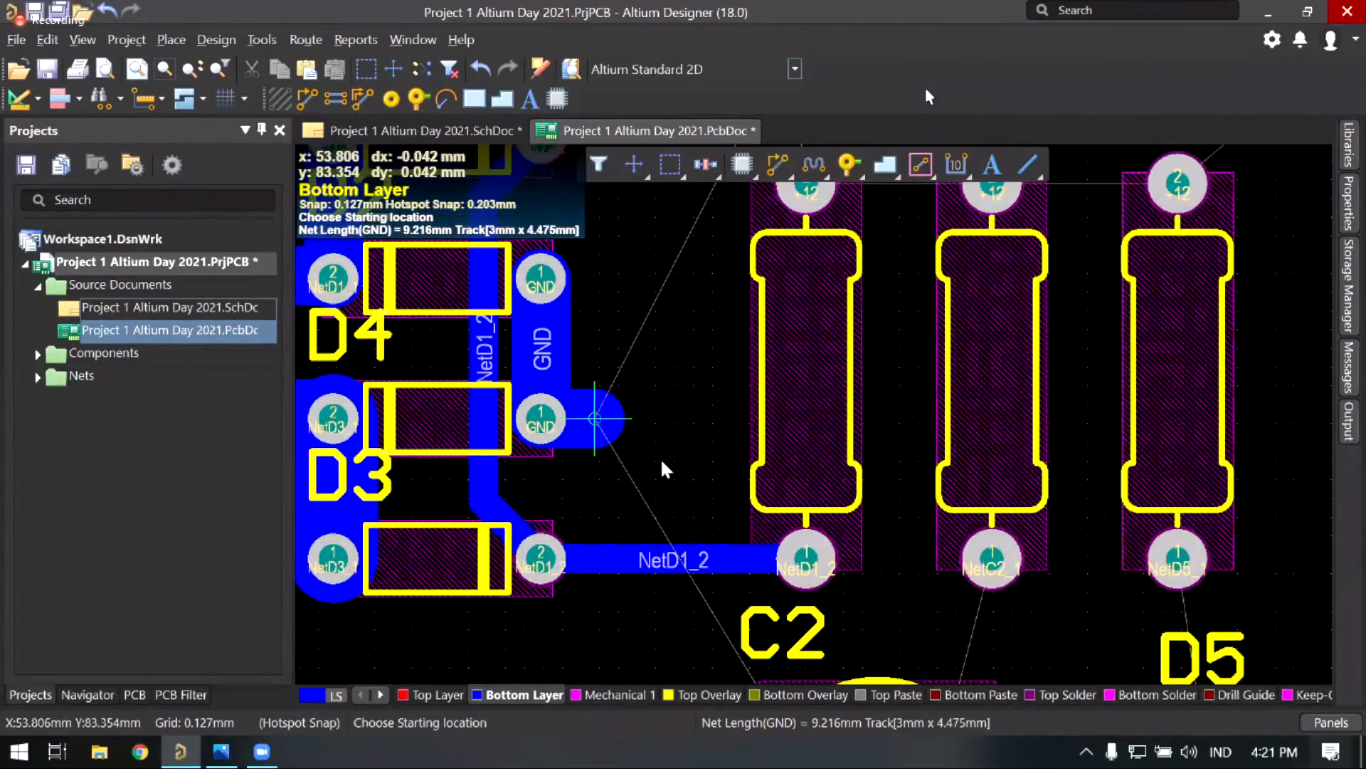
pyautogui.keyDown('ctrl'); pyautogui.scroll(2, 601, 405); pyautogui.keyUp('ctrl')
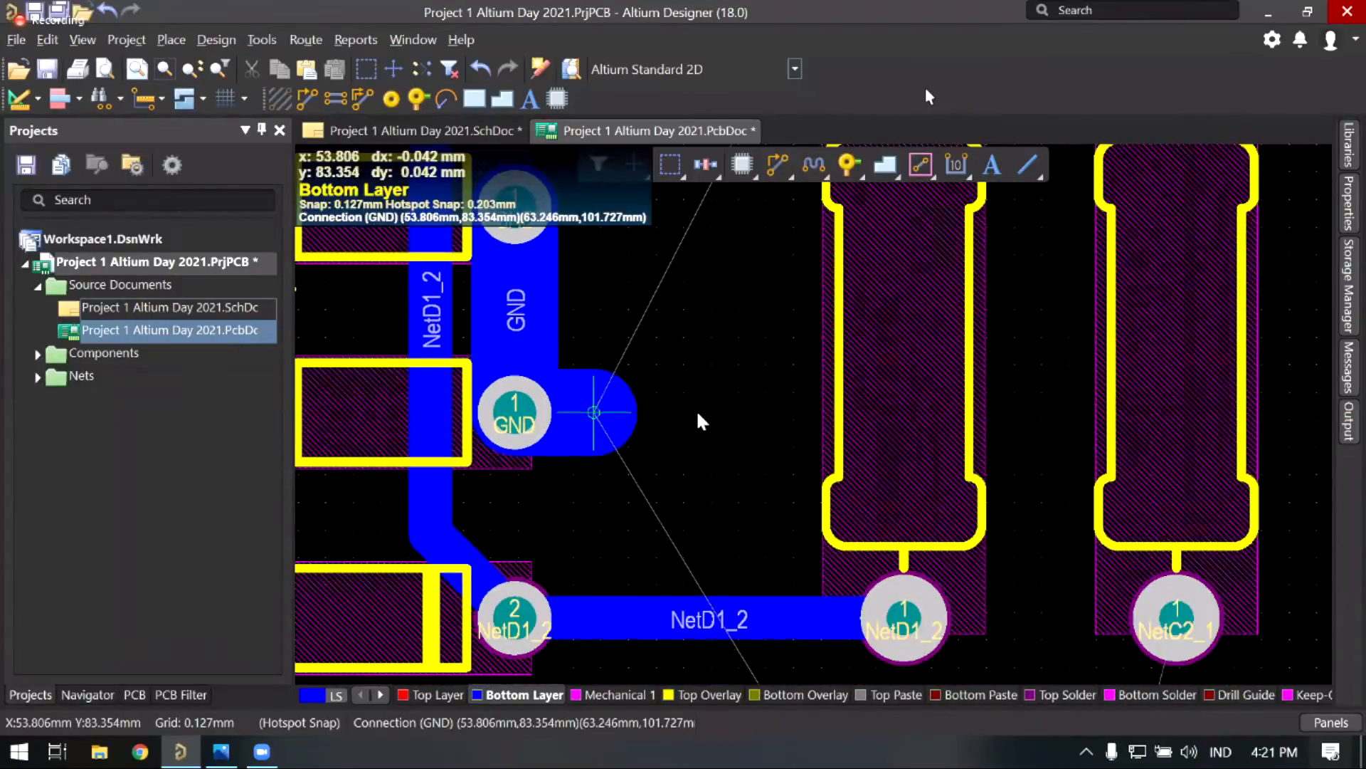
pyautogui.click(595, 432)
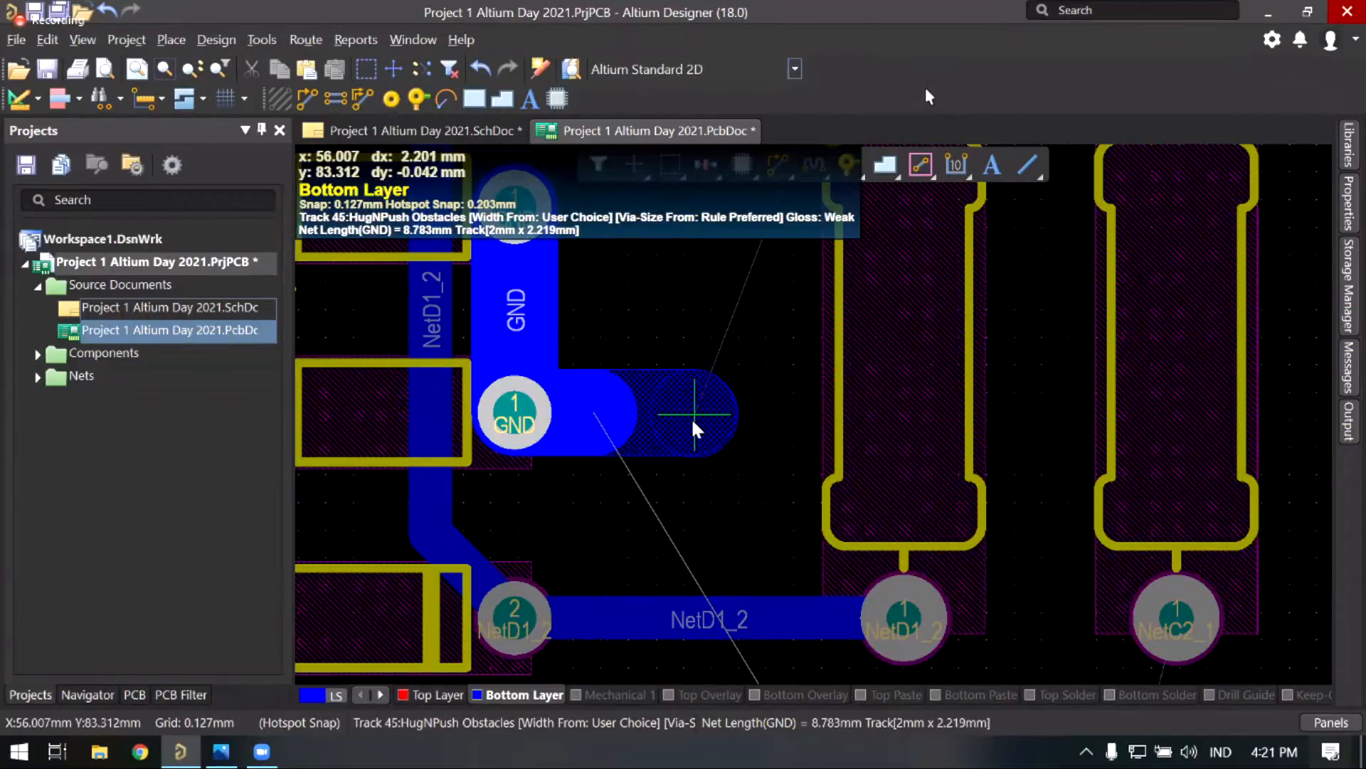
pyautogui.press('3')
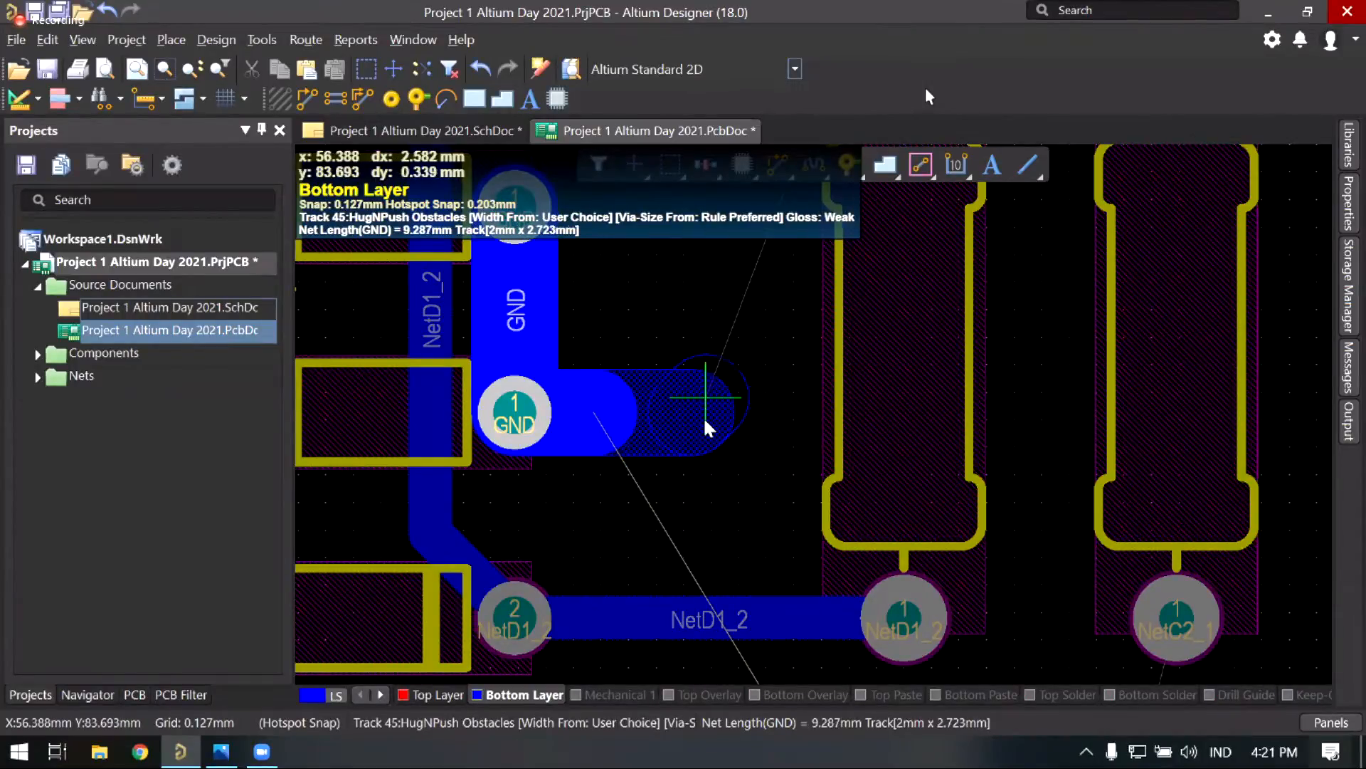
pyautogui.press('3')
pyautogui.press('3')
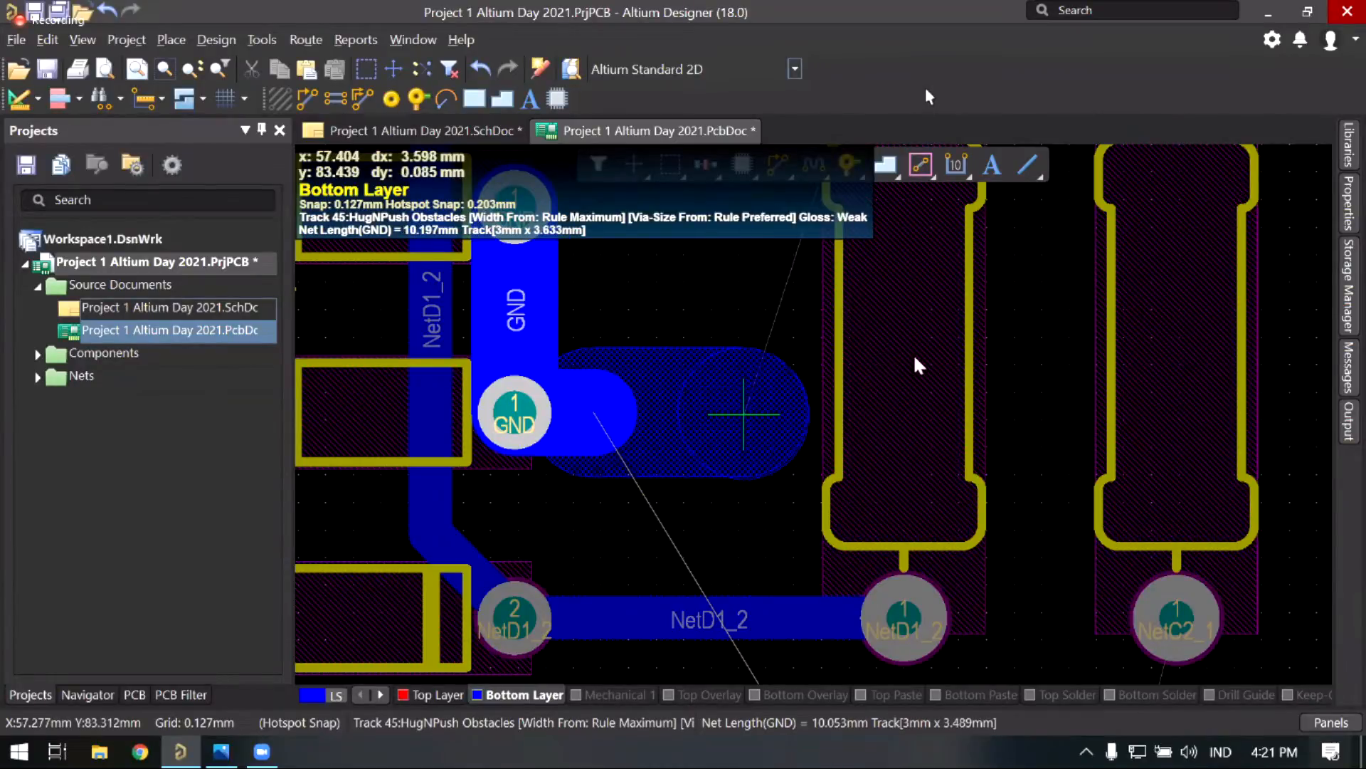
pyautogui.scroll(-2, 1005, 370)
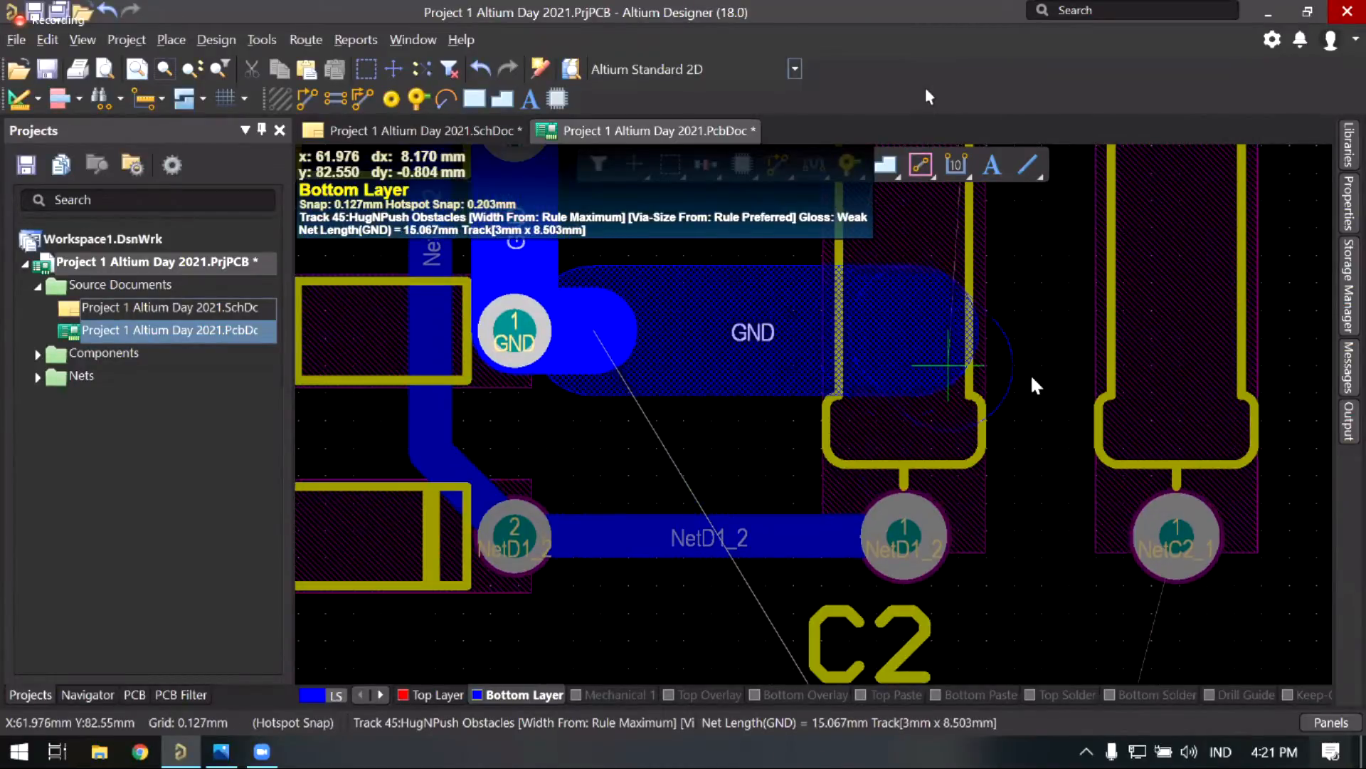
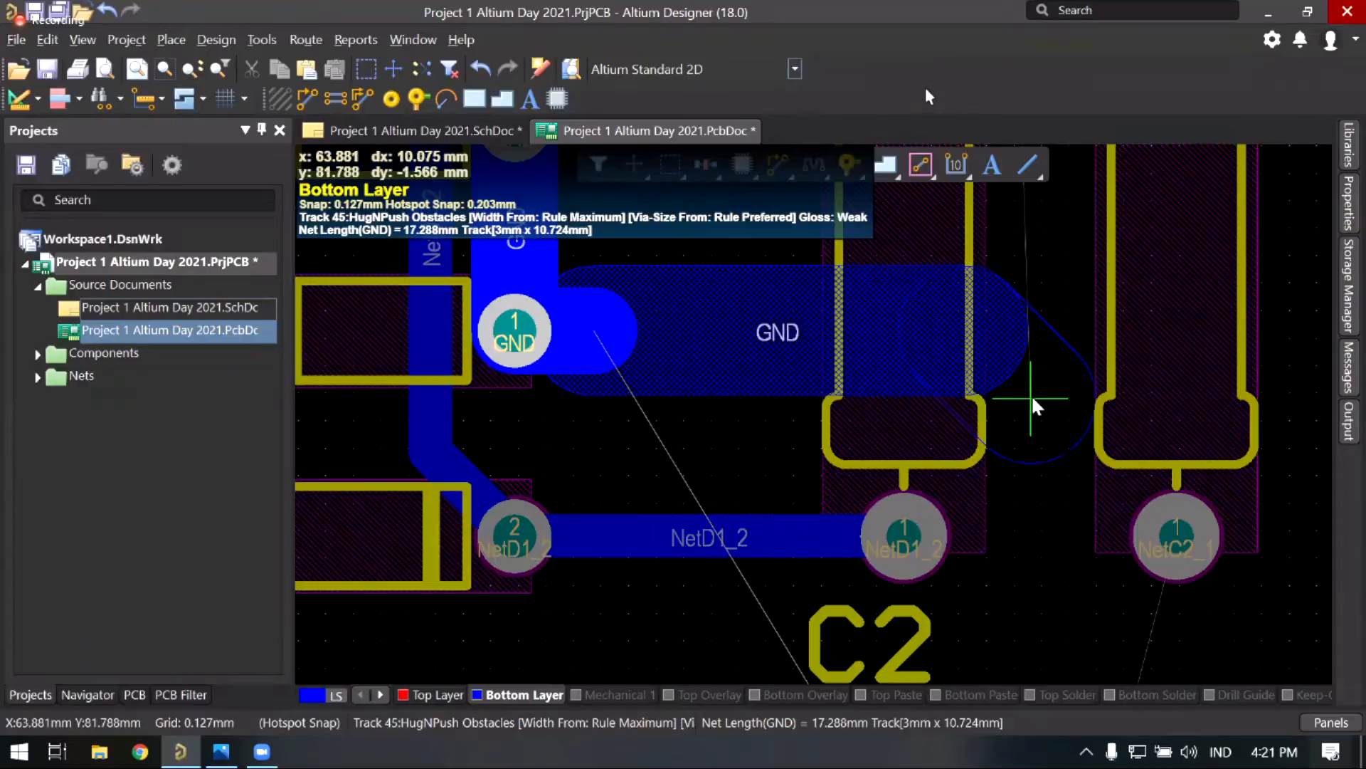
# Step: Run the GND track down past the NetD1_2 pad at 2 mm width, ending on C2's pad 2
pyautogui.click(1032, 395)
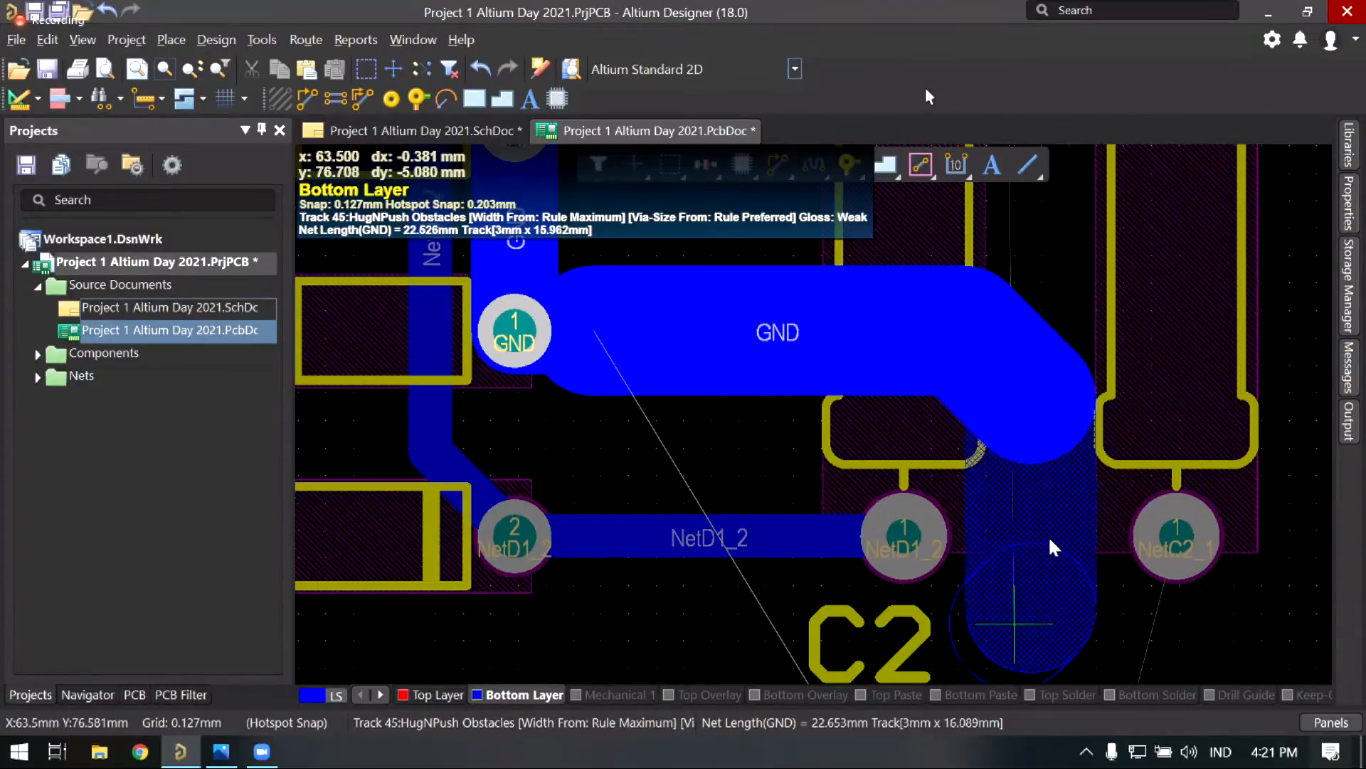
pyautogui.press('3')
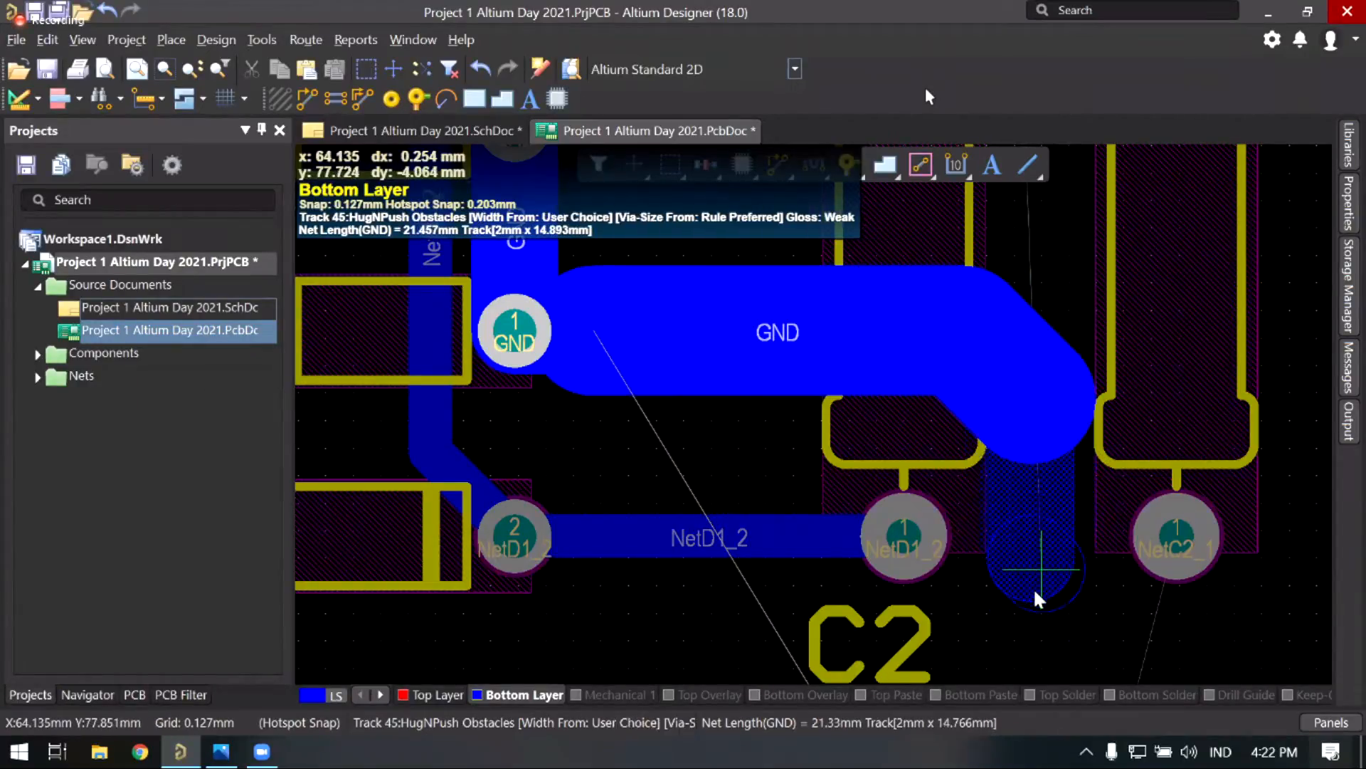
pyautogui.scroll(-3, 1035, 495)
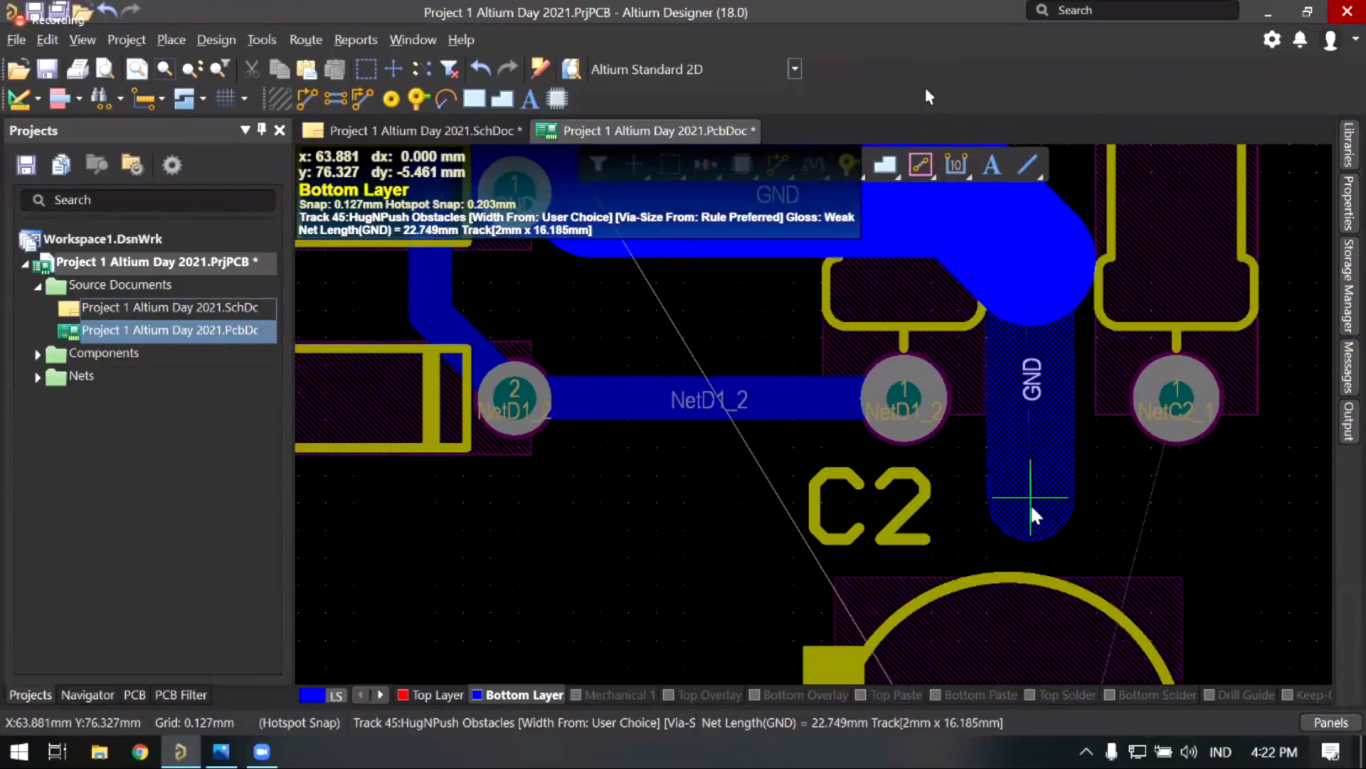
pyautogui.click(1031, 508)
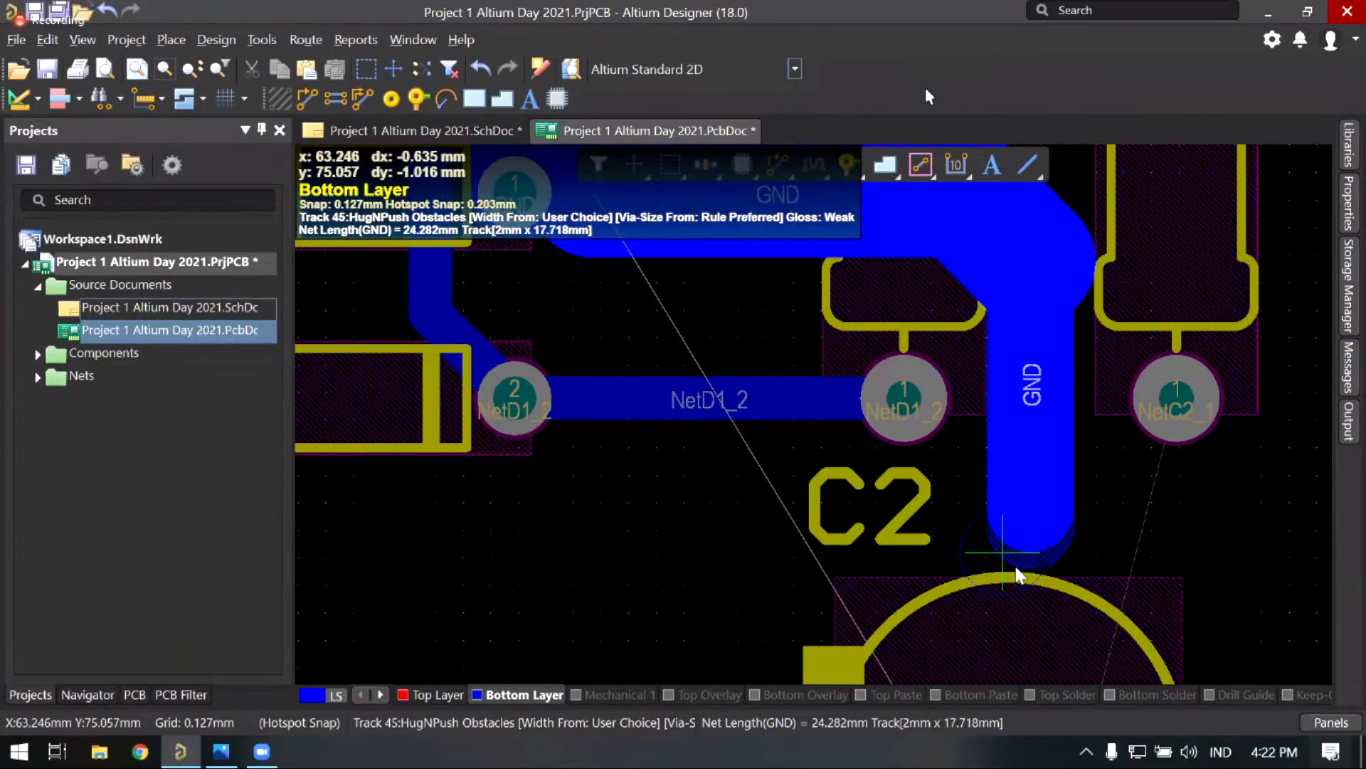
pyautogui.scroll(-3, 997, 457)
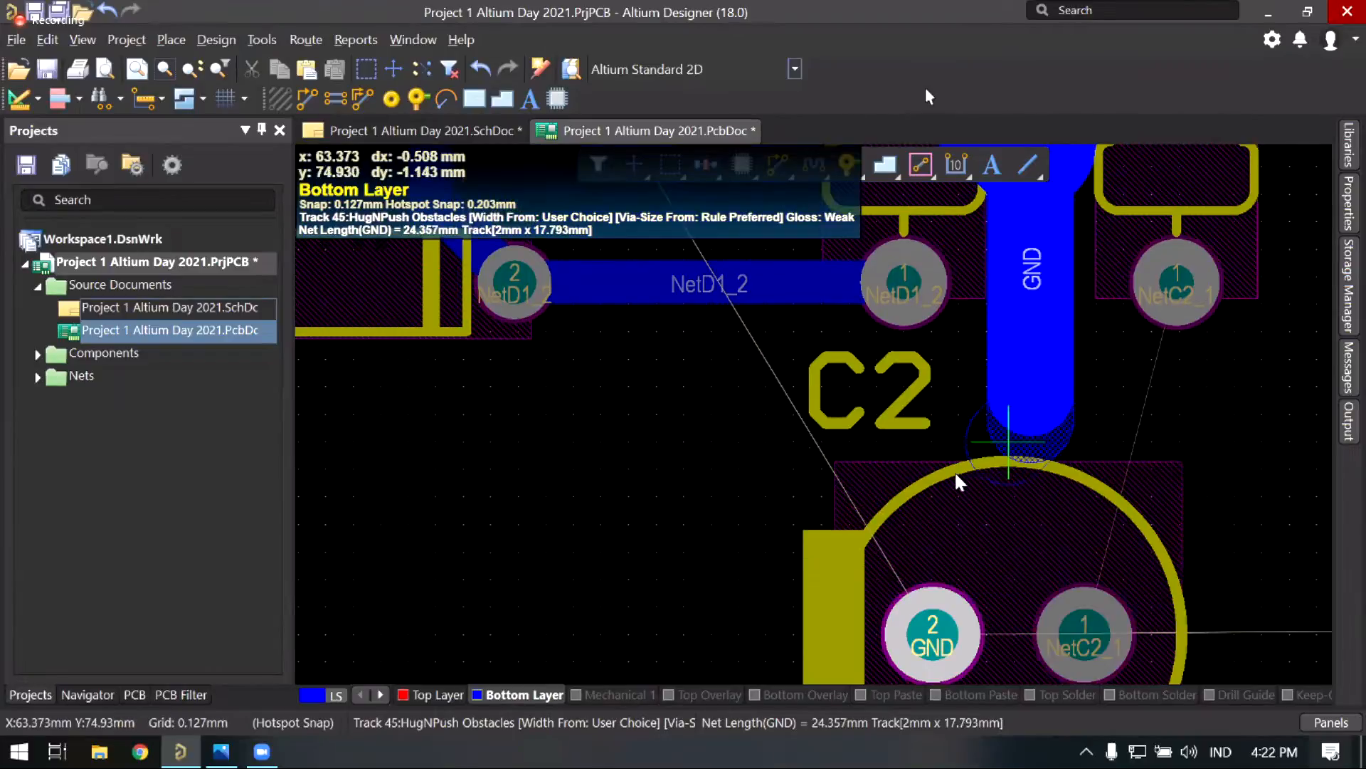
pyautogui.press('3')
pyautogui.press('3')
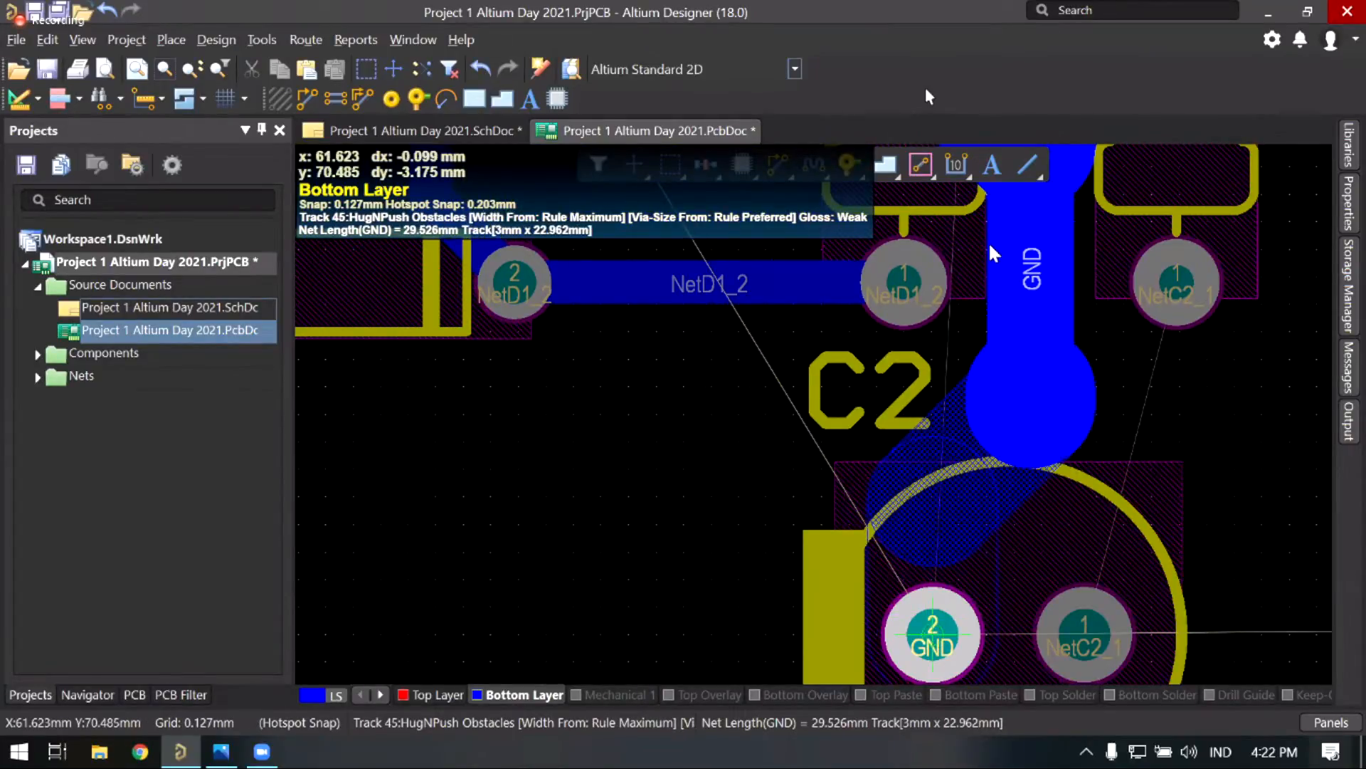
pyautogui.click(933, 639)
pyautogui.rightClick(955, 407)
pyautogui.rightClick(955, 407)
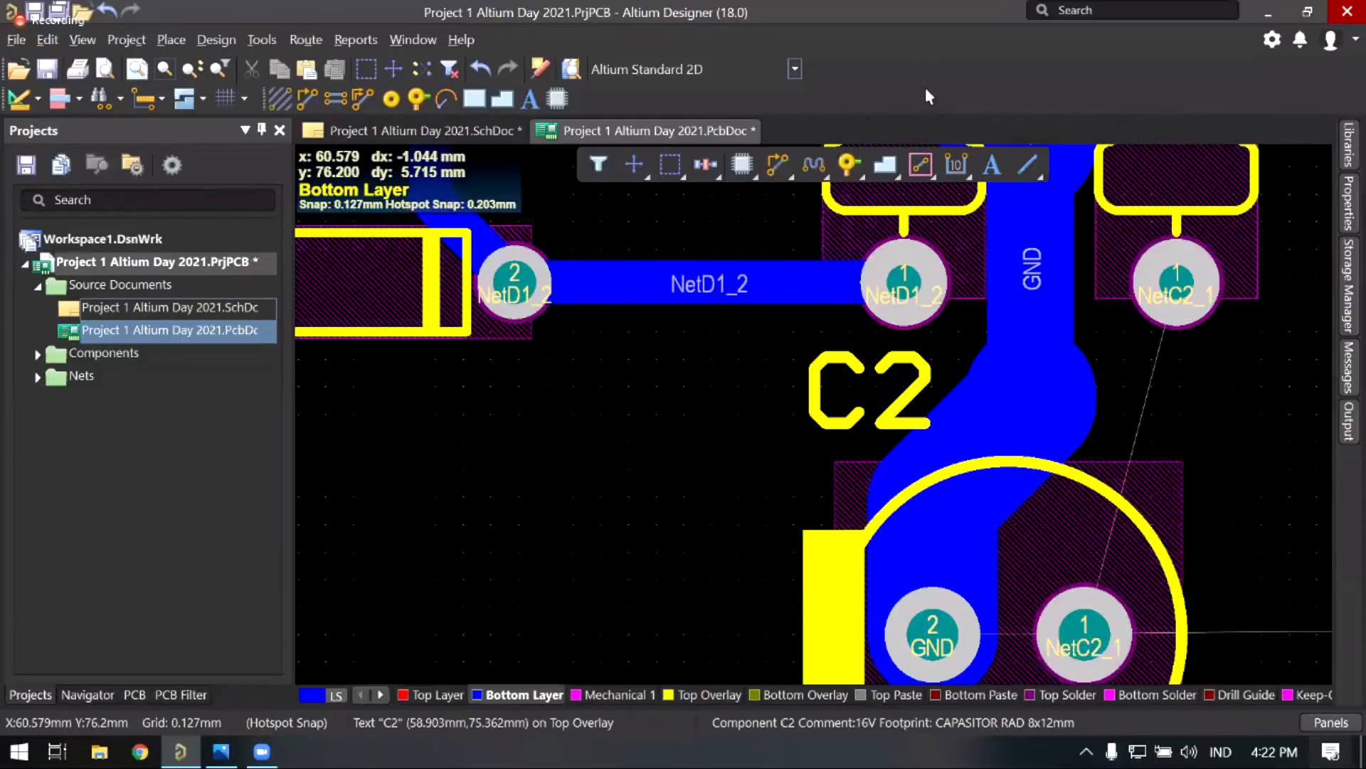
# Step: Slide the GND track segment beside C2 slightly left
pyautogui.moveTo(900, 375); pyautogui.dragTo(656, 514, button='right')
pyautogui.keyDown('ctrl'); pyautogui.scroll(-4, 836, 443); pyautogui.keyUp('ctrl')
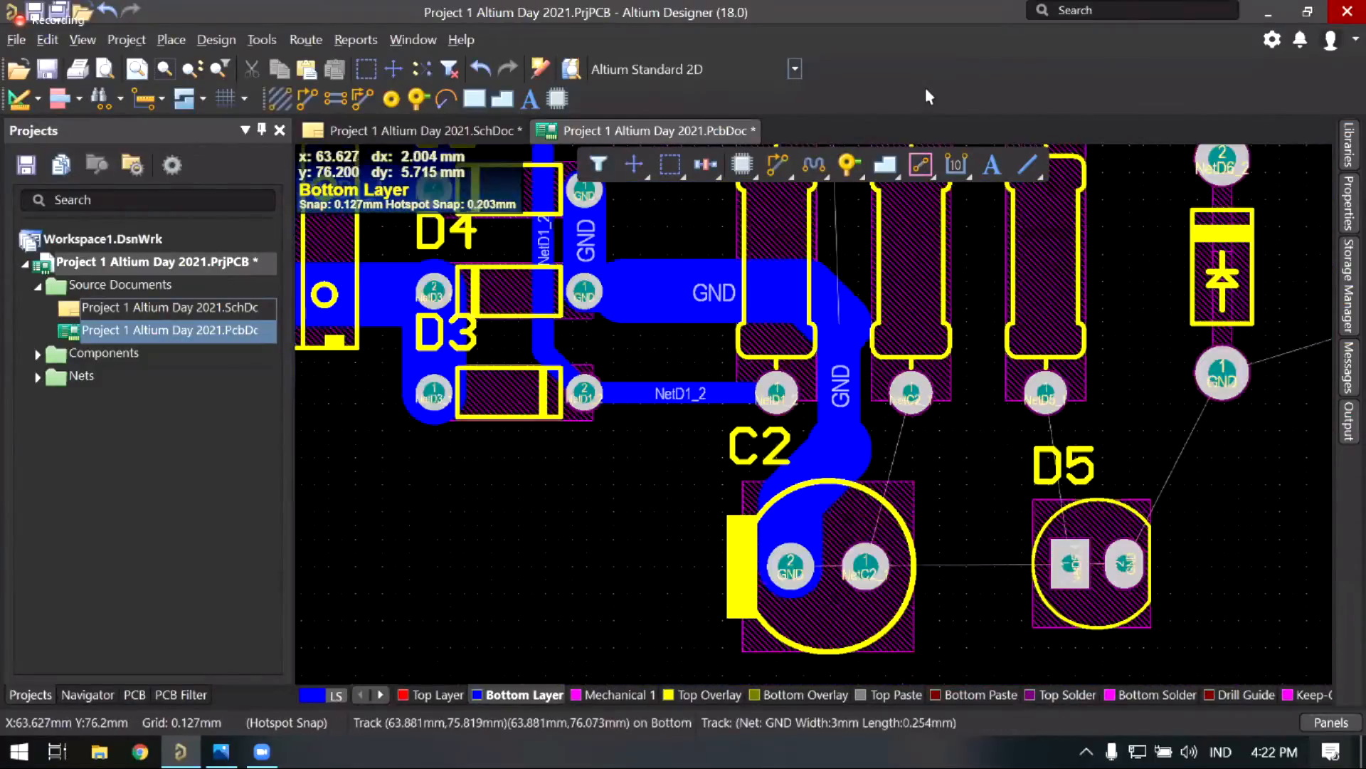
pyautogui.keyDown('ctrl'); pyautogui.scroll(1, 840, 441); pyautogui.keyUp('ctrl')
pyautogui.keyDown('ctrl'); pyautogui.scroll(3, 840, 438); pyautogui.keyUp('ctrl')
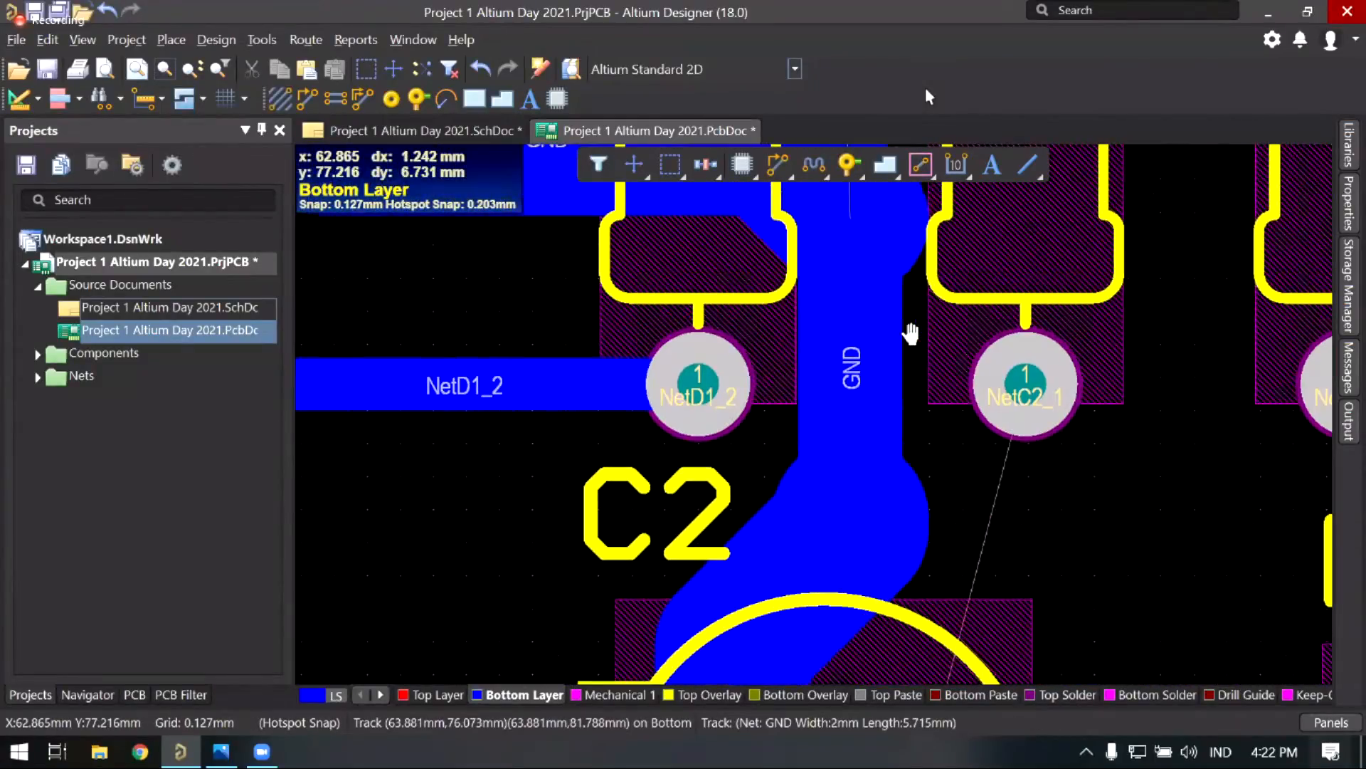
pyautogui.keyDown('ctrl'); pyautogui.scroll(1, 835, 388); pyautogui.keyUp('ctrl')
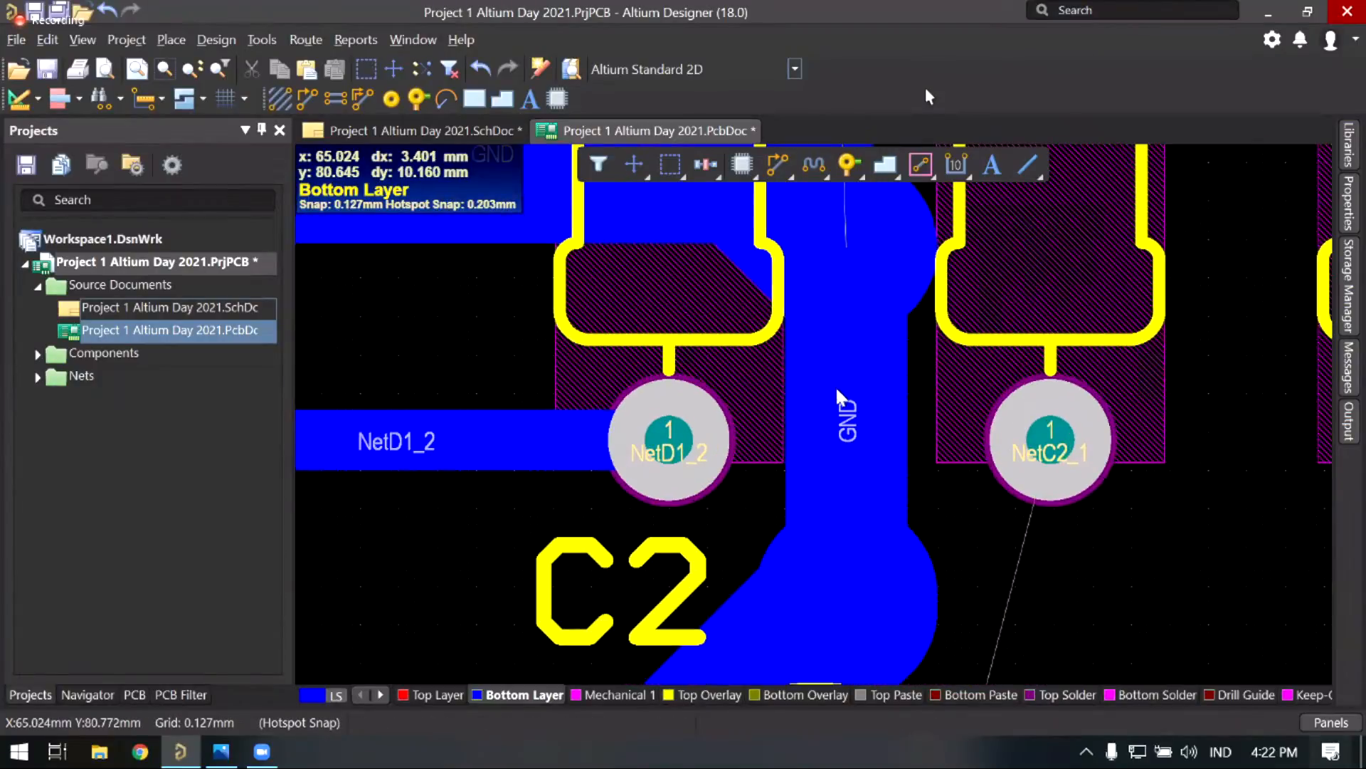
pyautogui.hotkey('ctrl', 'w')
pyautogui.click(880, 402)
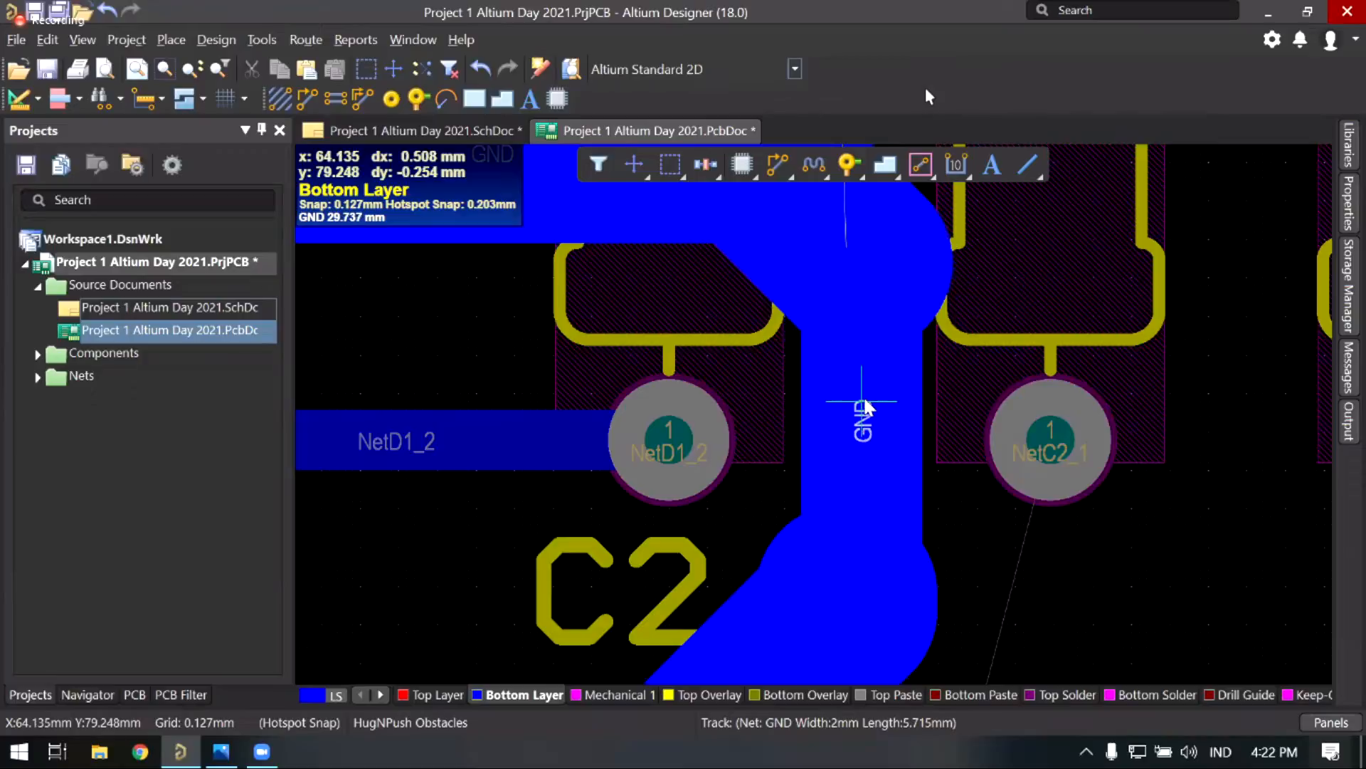
pyautogui.click(862, 401)
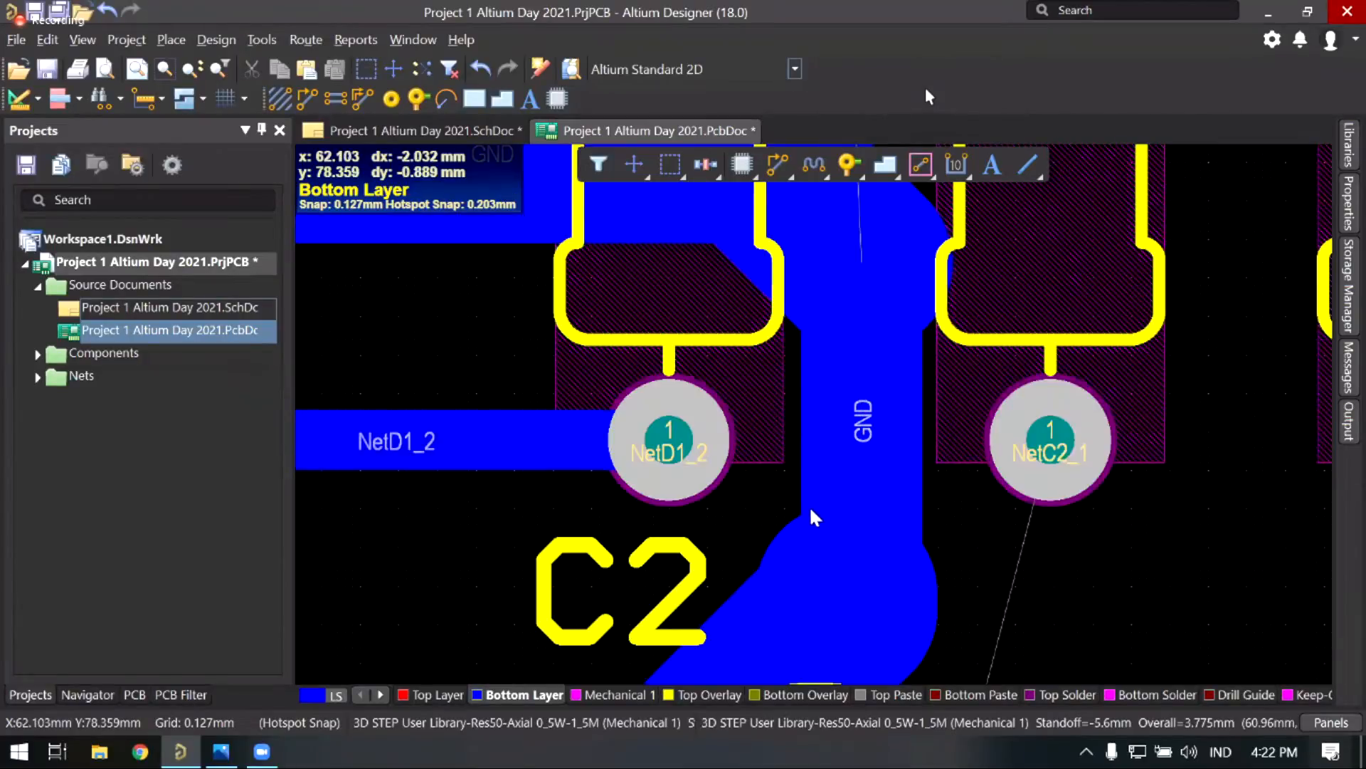
# Step: Shift capacitors C1 and C3 slightly right and down
pyautogui.moveTo(755, 448); pyautogui.dragTo(800, 411, button='right')
pyautogui.keyDown('ctrl'); pyautogui.scroll(-1, 800, 411); pyautogui.keyUp('ctrl')
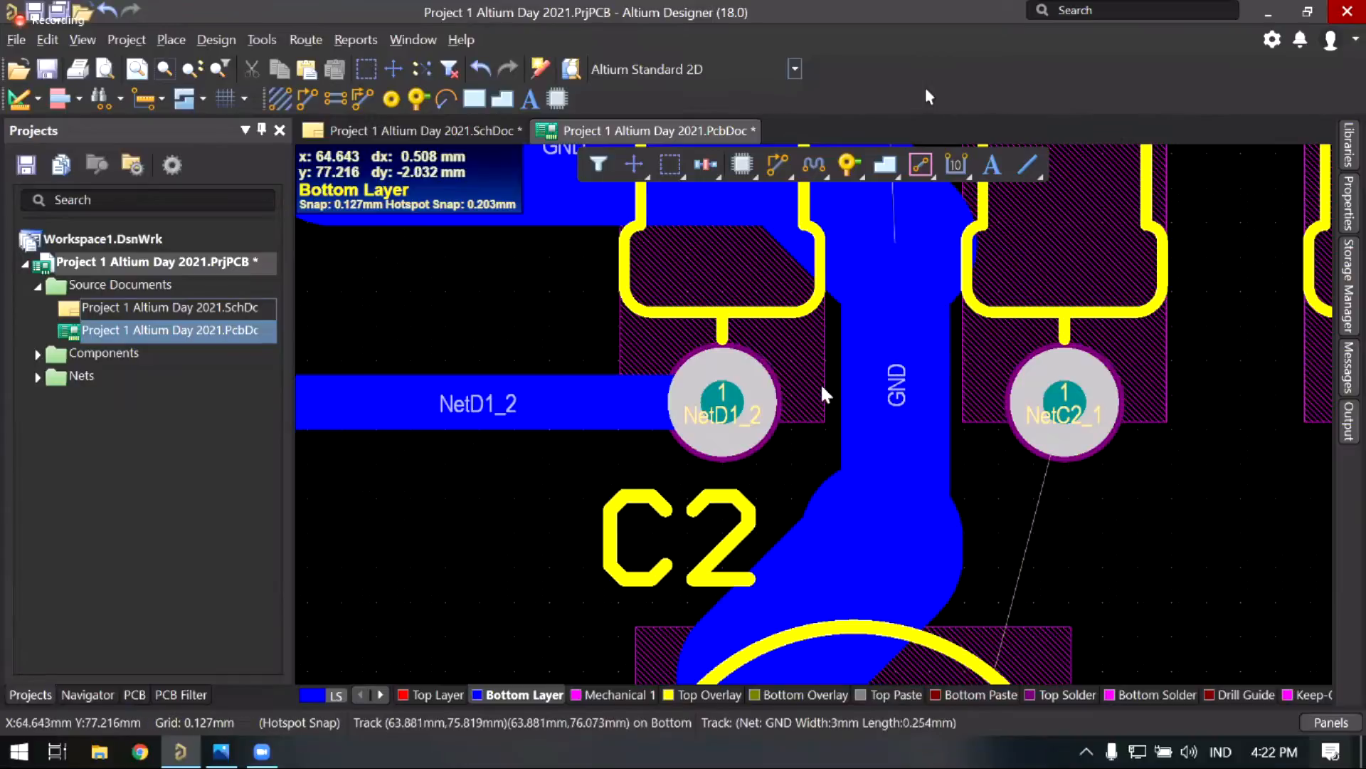
pyautogui.moveTo(801, 410); pyautogui.dragTo(885, 338, button='right')
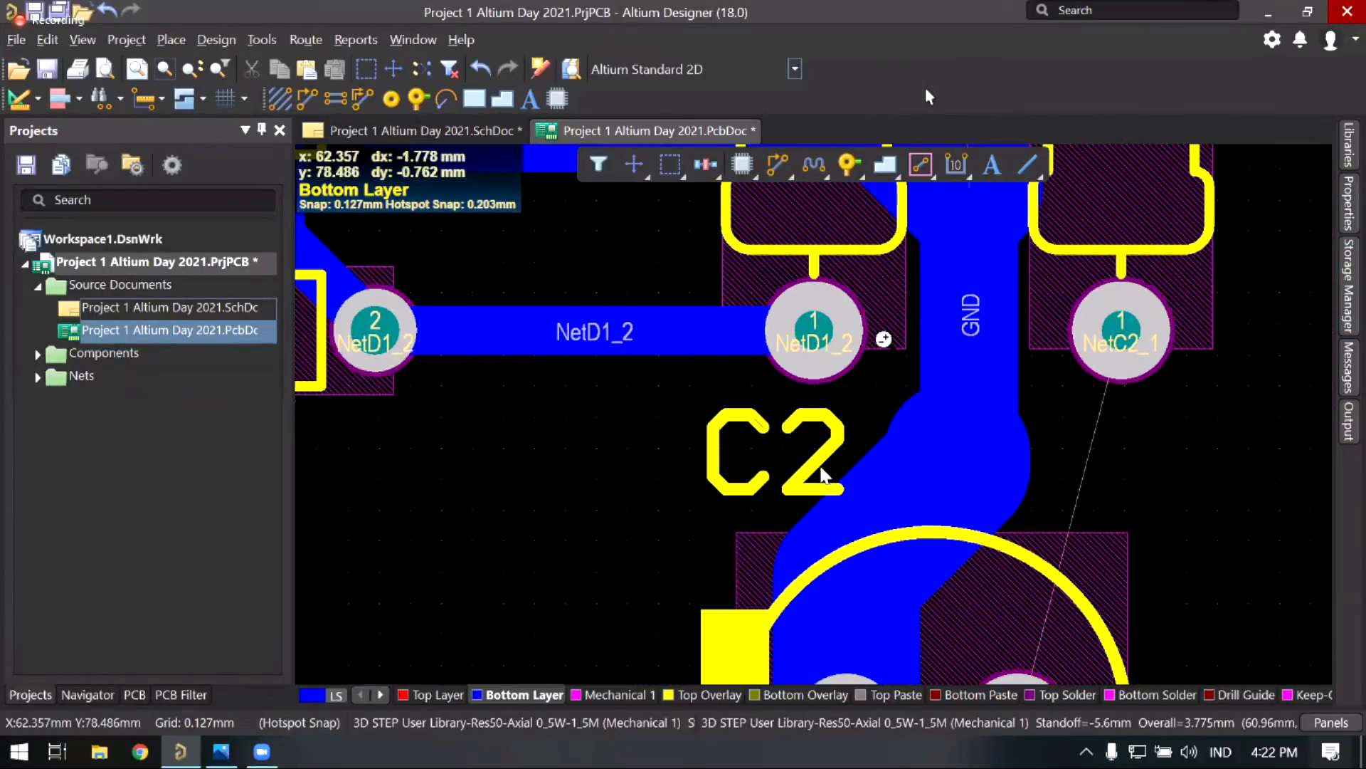
pyautogui.keyDown('ctrl'); pyautogui.scroll(-3, 769, 459); pyautogui.keyUp('ctrl')
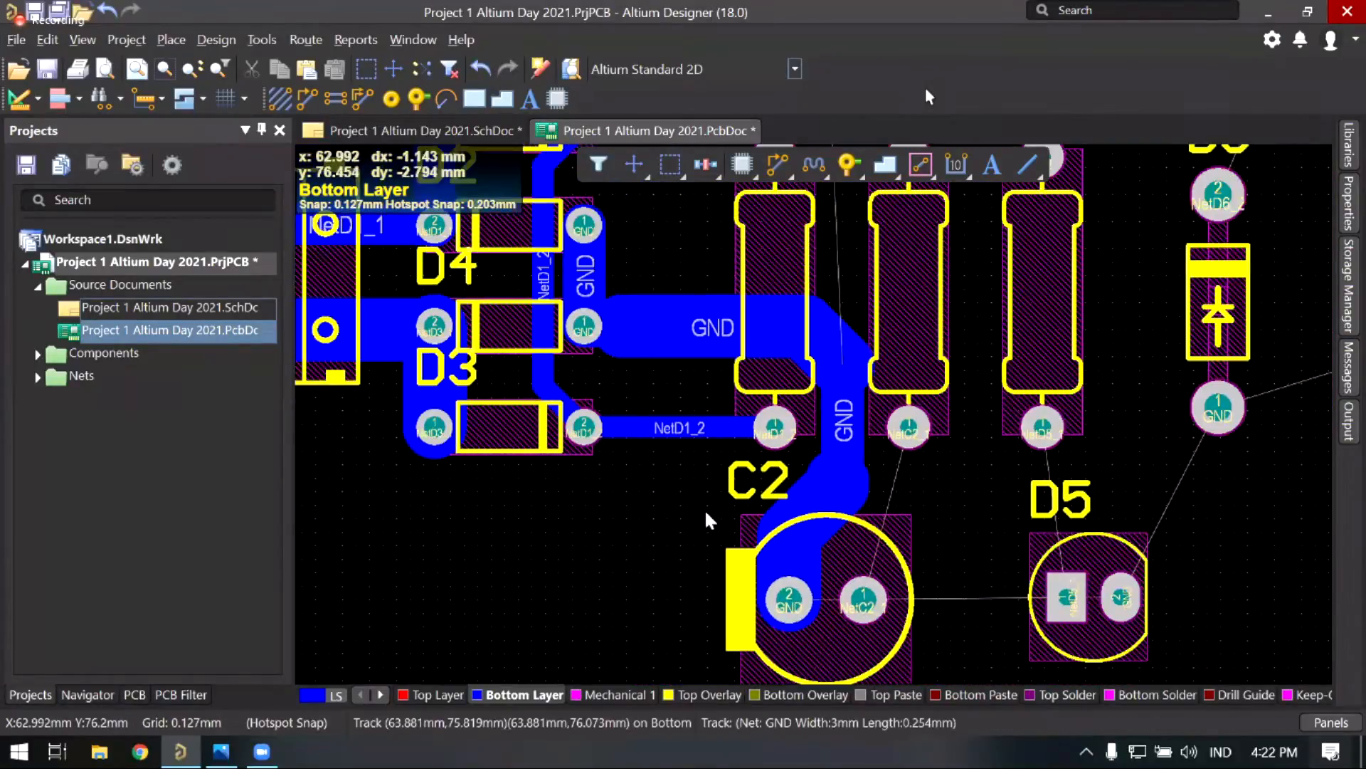
pyautogui.moveTo(681, 414); pyautogui.dragTo(634, 442, button='right')
pyautogui.keyDown('ctrl'); pyautogui.scroll(-2, 743, 340); pyautogui.keyUp('ctrl')
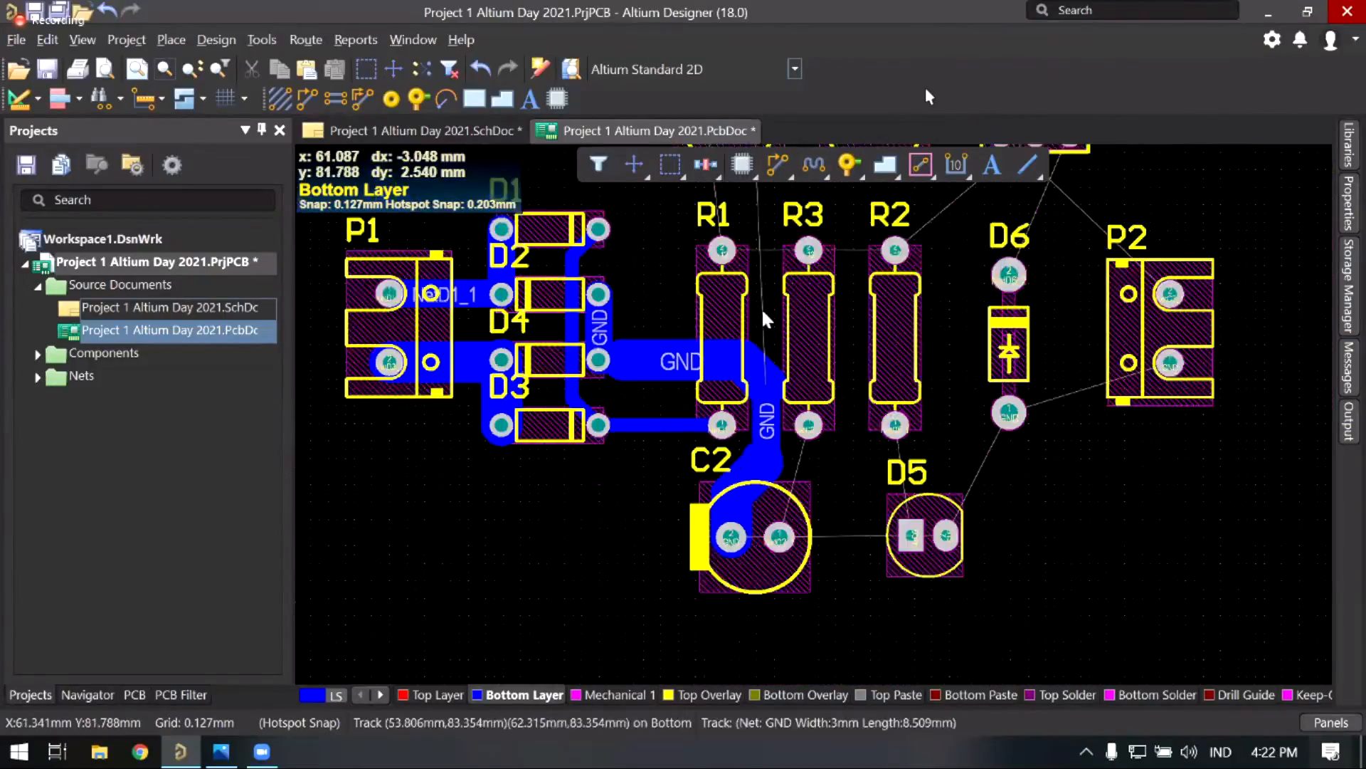
pyautogui.keyDown('ctrl'); pyautogui.scroll(2, 658, 274); pyautogui.keyUp('ctrl')
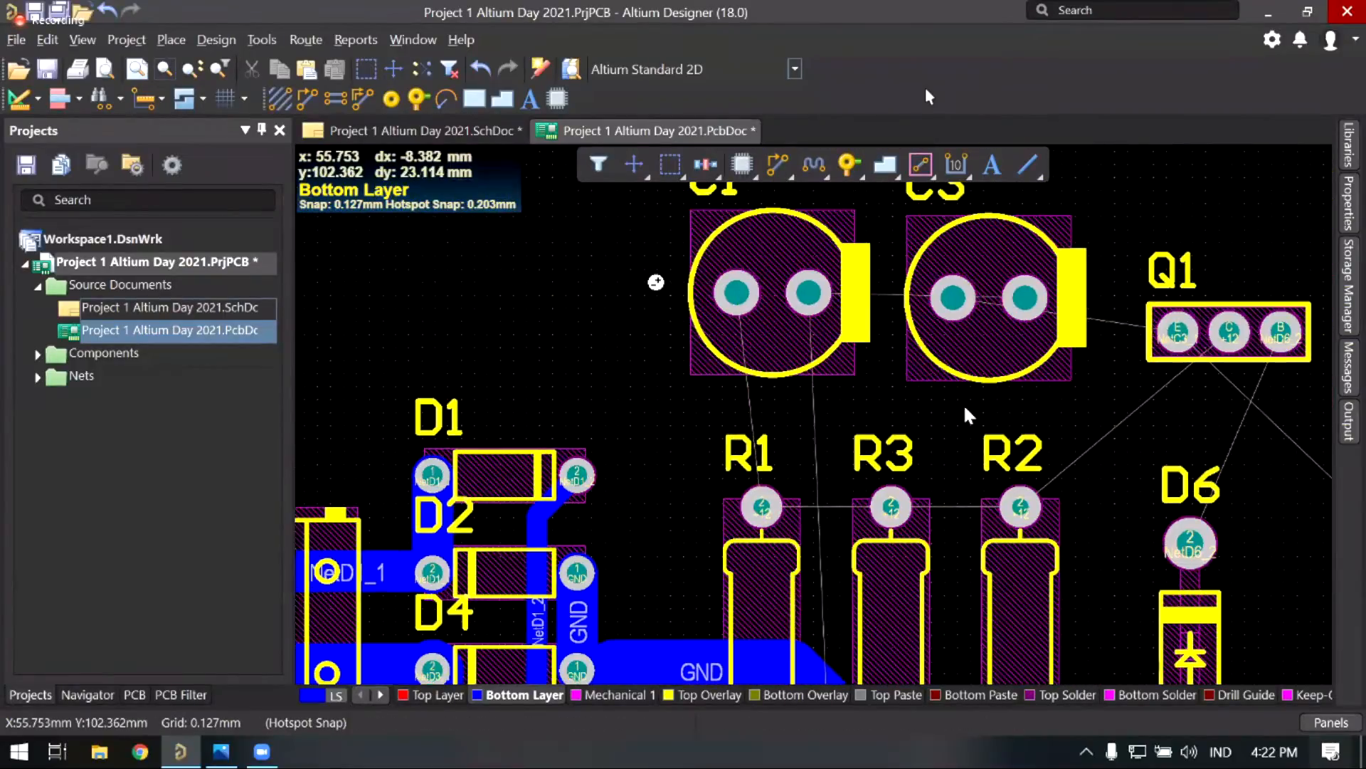
pyautogui.keyDown('ctrl'); pyautogui.scroll(-2, 673, 377); pyautogui.keyUp('ctrl')
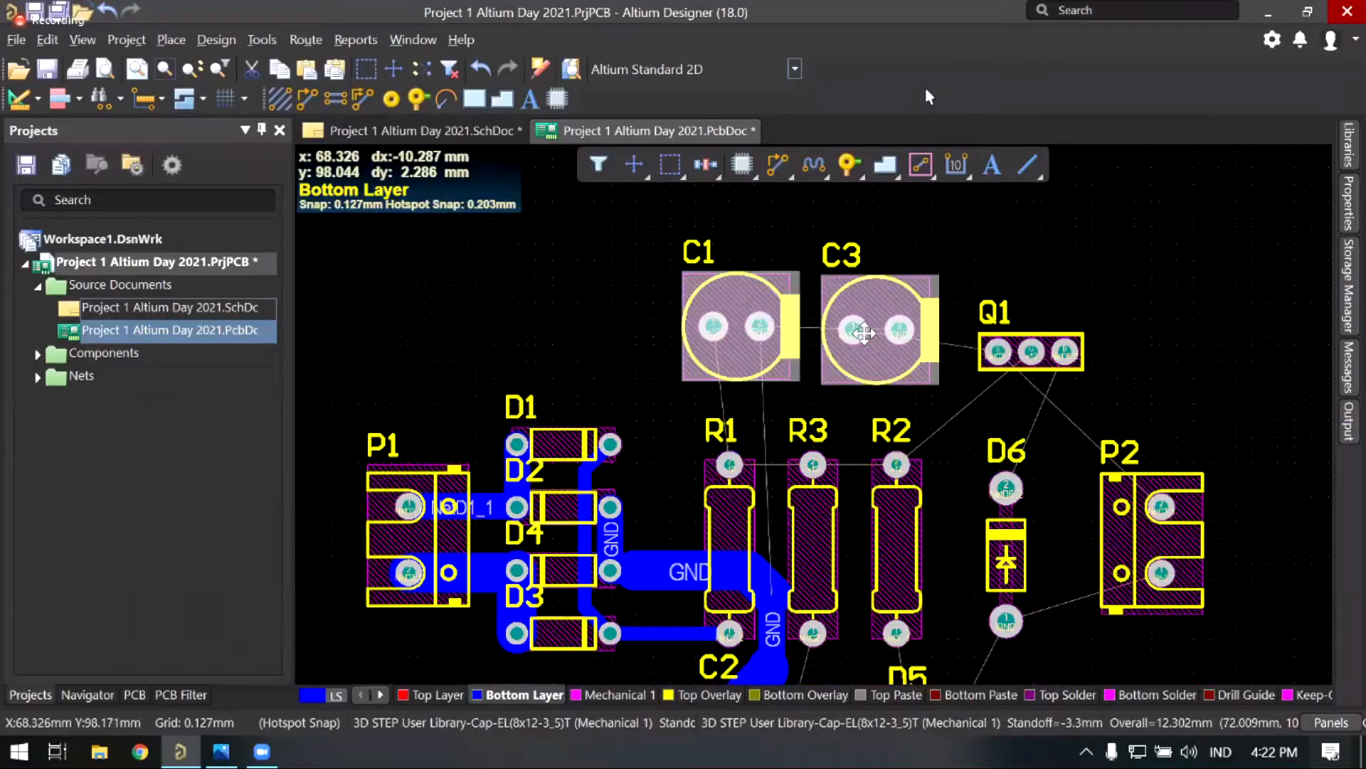
pyautogui.keyDown('ctrl'); pyautogui.scroll(1, 870, 333); pyautogui.keyUp('ctrl')
pyautogui.moveTo(869, 333); pyautogui.dragTo(881, 335)
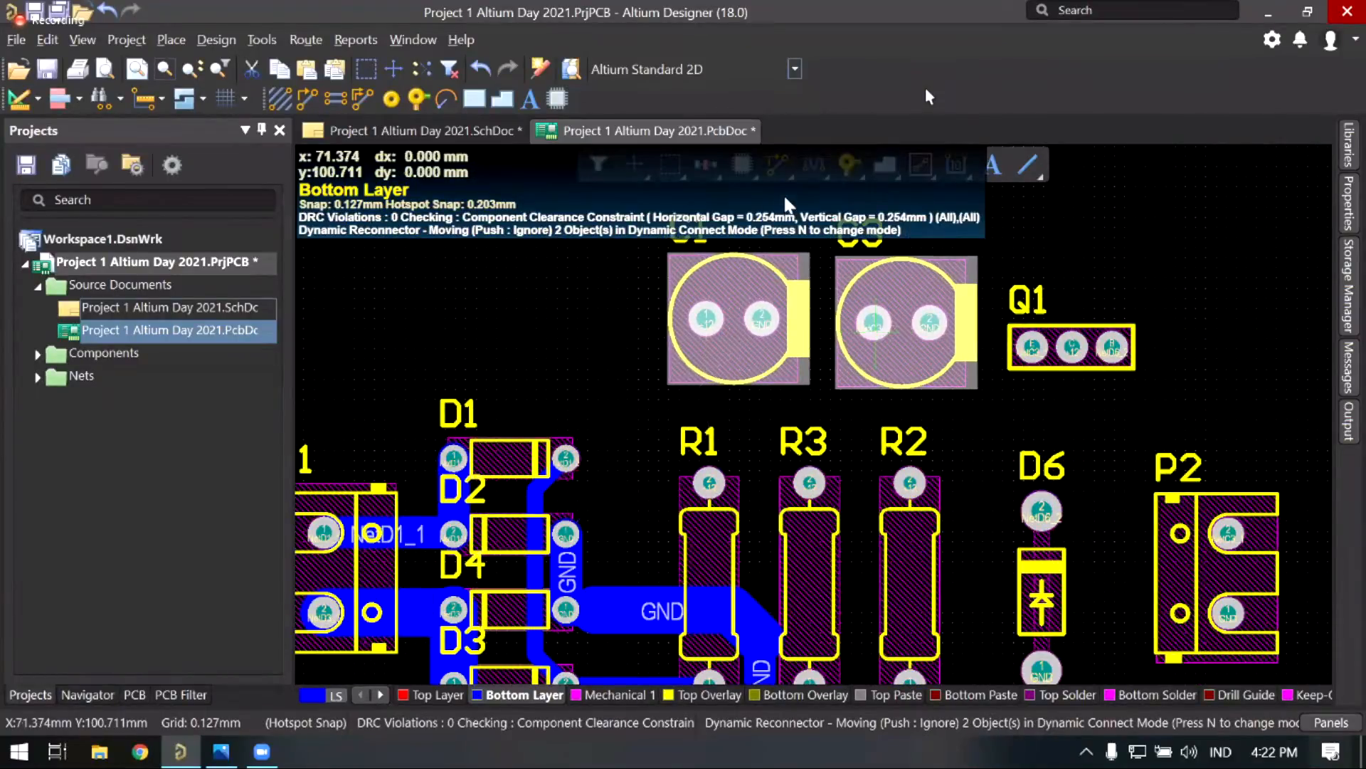
pyautogui.click(602, 502)
pyautogui.moveTo(602, 502); pyautogui.dragTo(640, 501, button='right')
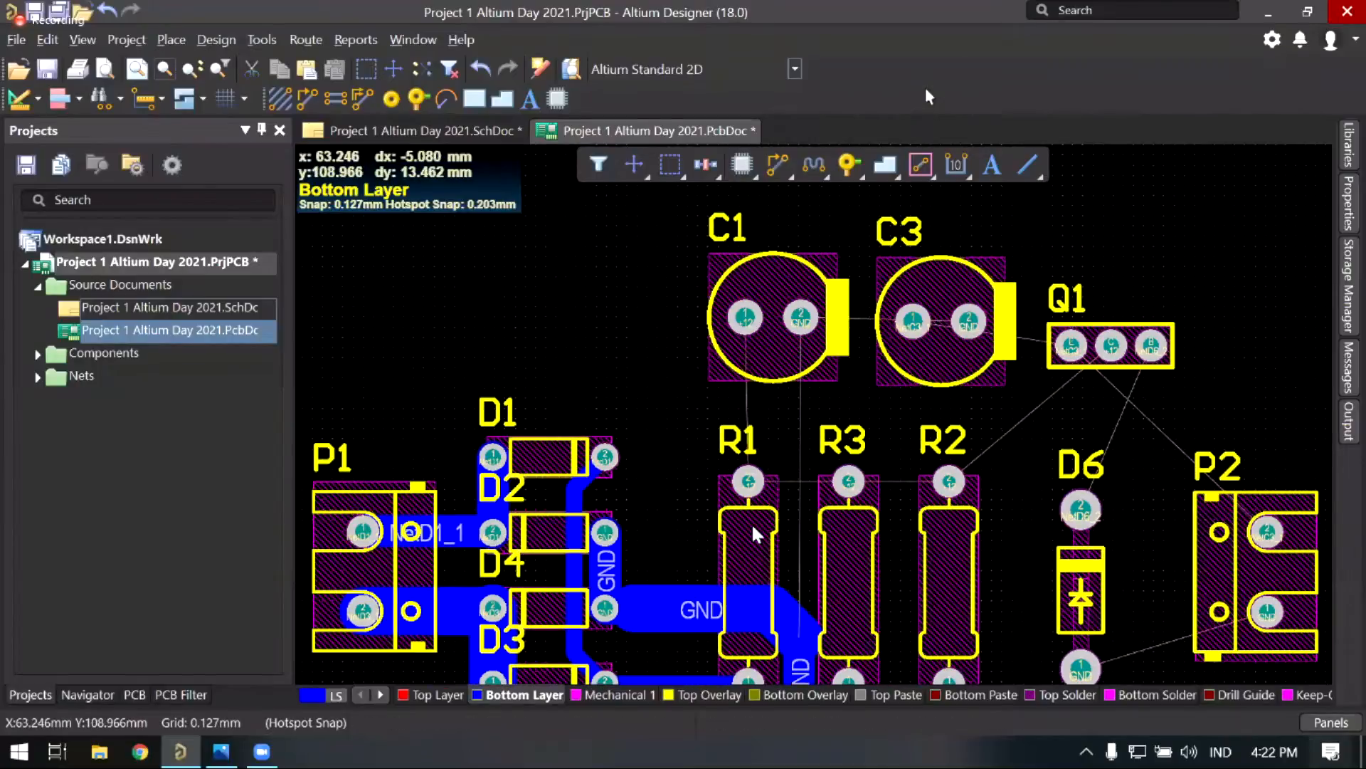
# Step: Start an interactive +12 track from R1's pad
pyautogui.click(778, 164)
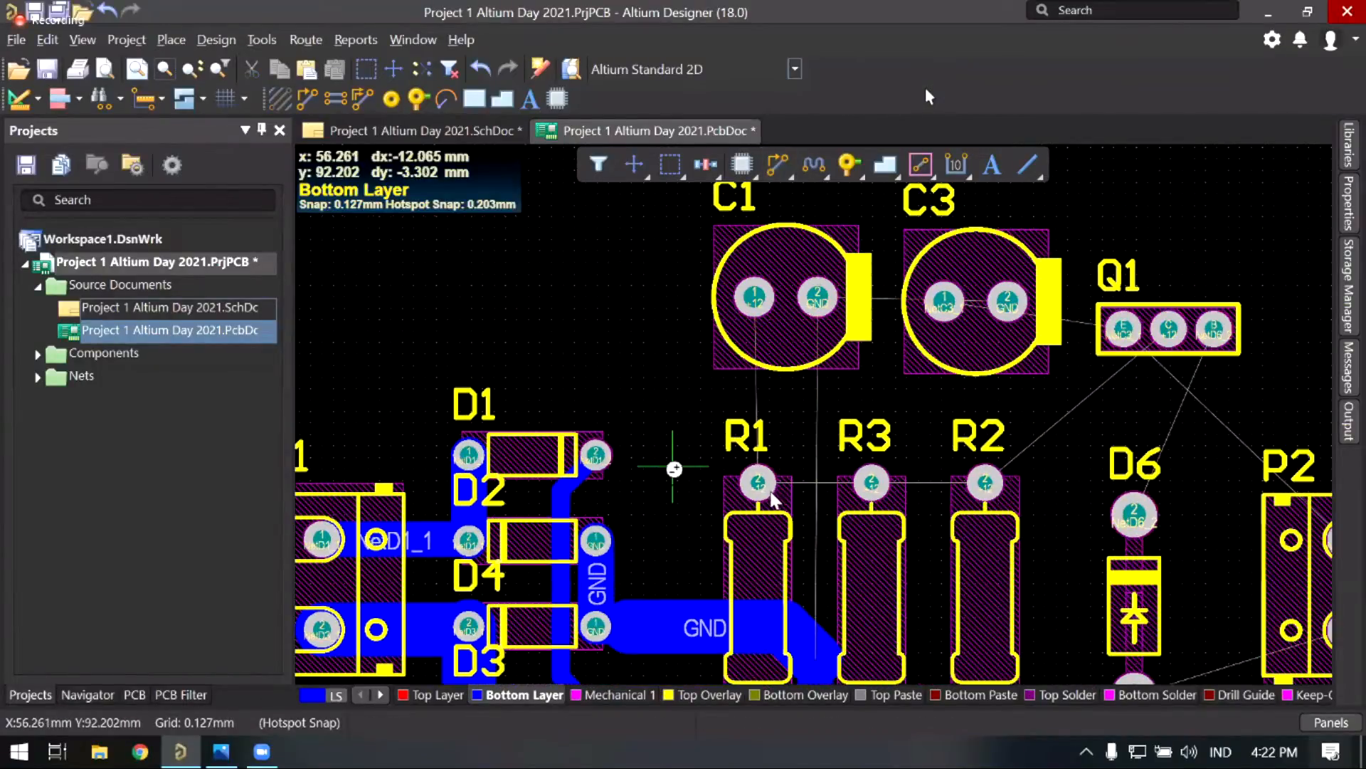
pyautogui.keyDown('ctrl'); pyautogui.scroll(1, 669, 475); pyautogui.keyUp('ctrl')
pyautogui.keyDown('ctrl'); pyautogui.scroll(1, 669, 476); pyautogui.keyUp('ctrl')
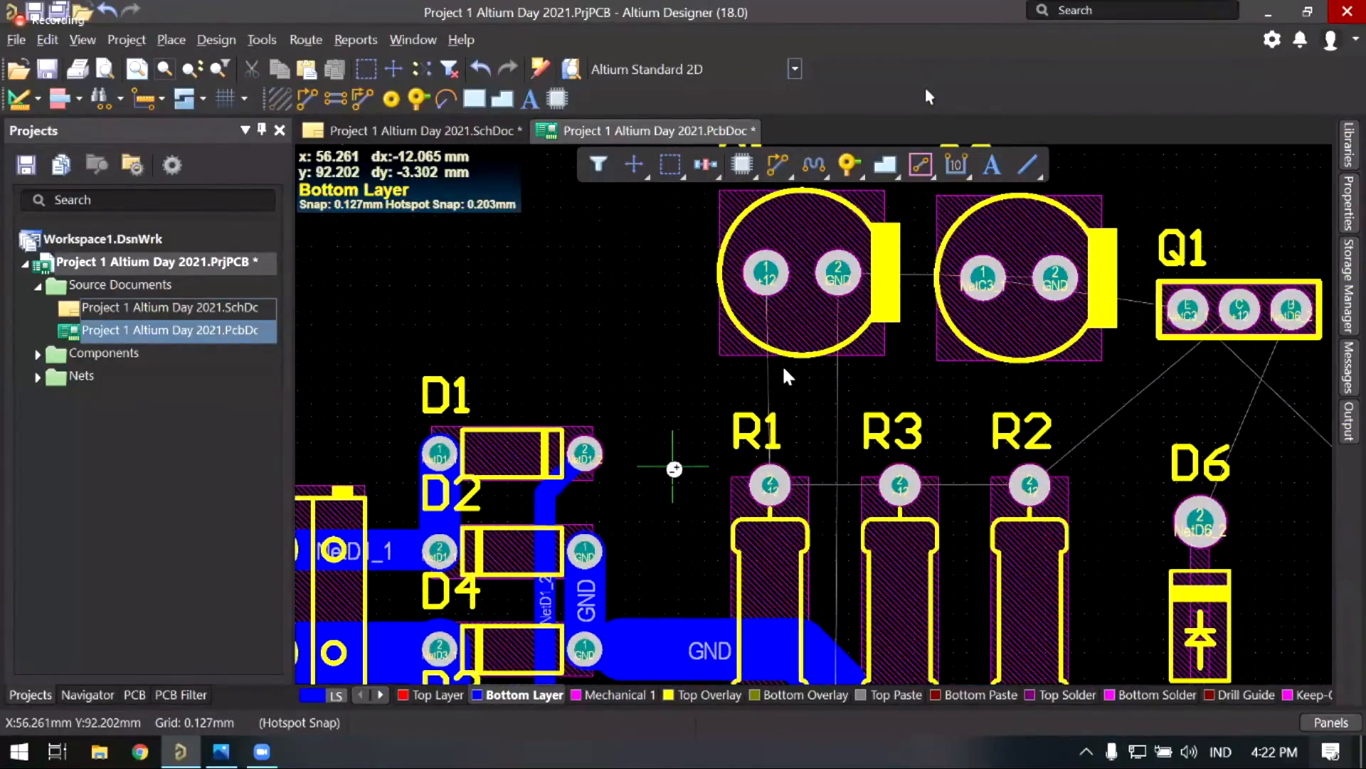
pyautogui.keyDown('ctrl'); pyautogui.scroll(1, 674, 469); pyautogui.keyUp('ctrl')
pyautogui.click(770, 485)
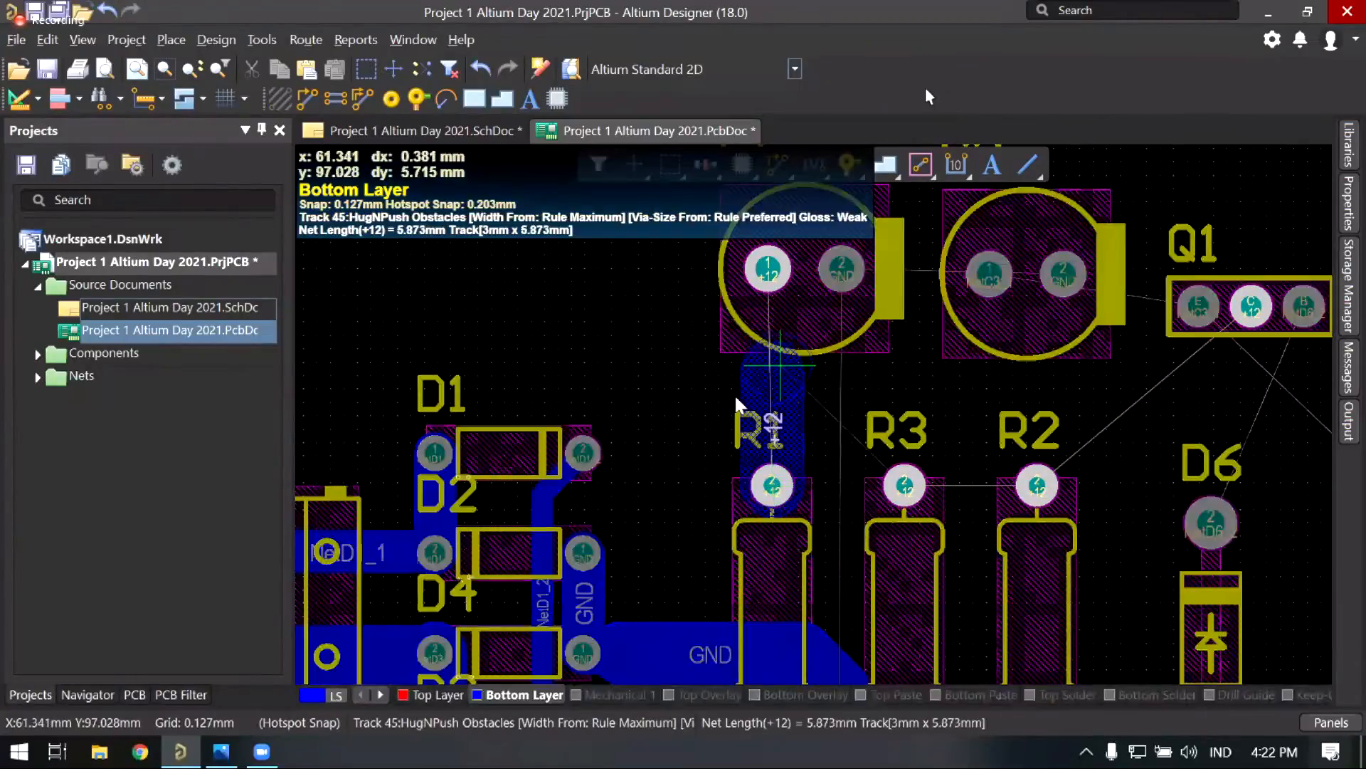
# Step: Set the +12 track width to 2 mm, then cancel the unfinished route
pyautogui.keyDown('ctrl'); pyautogui.scroll(1, 785, 382); pyautogui.keyUp('ctrl')
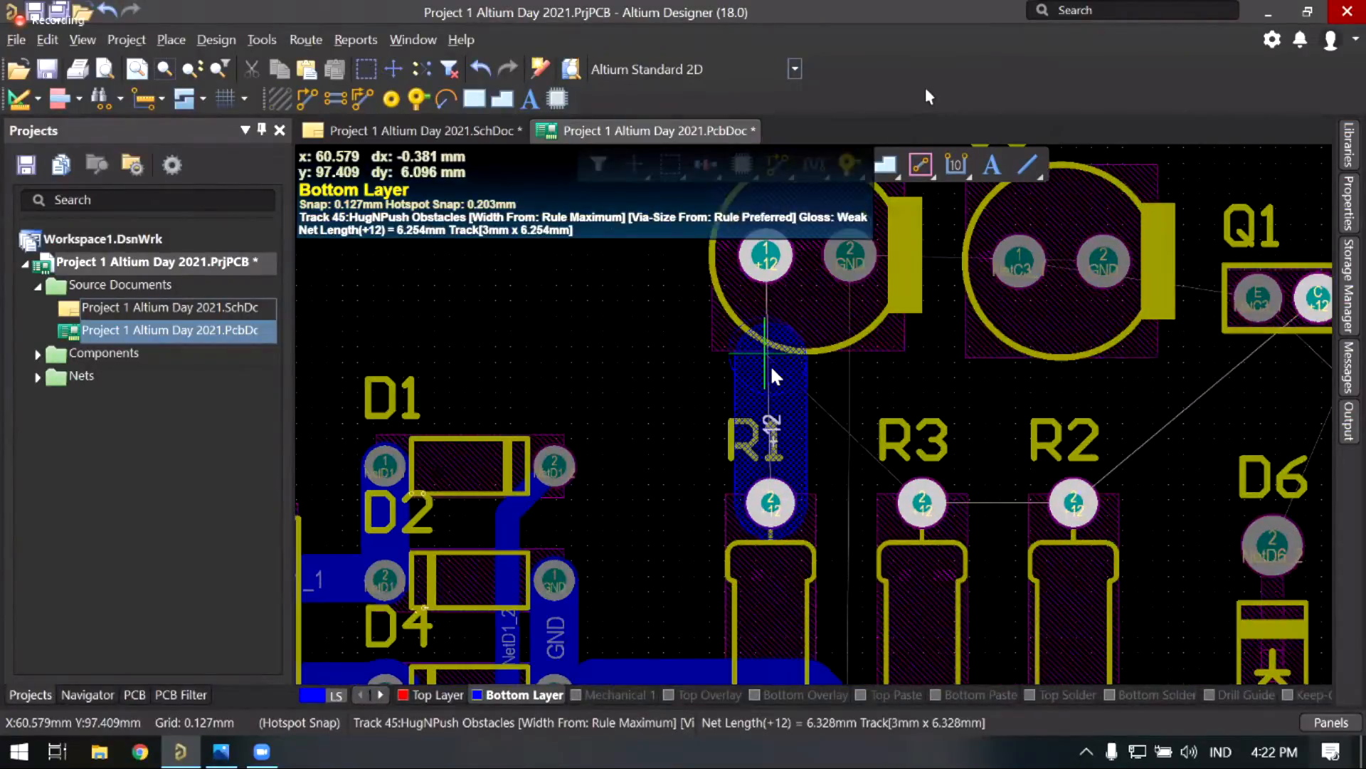
pyautogui.press('3')
pyautogui.press('3')
pyautogui.press('3')
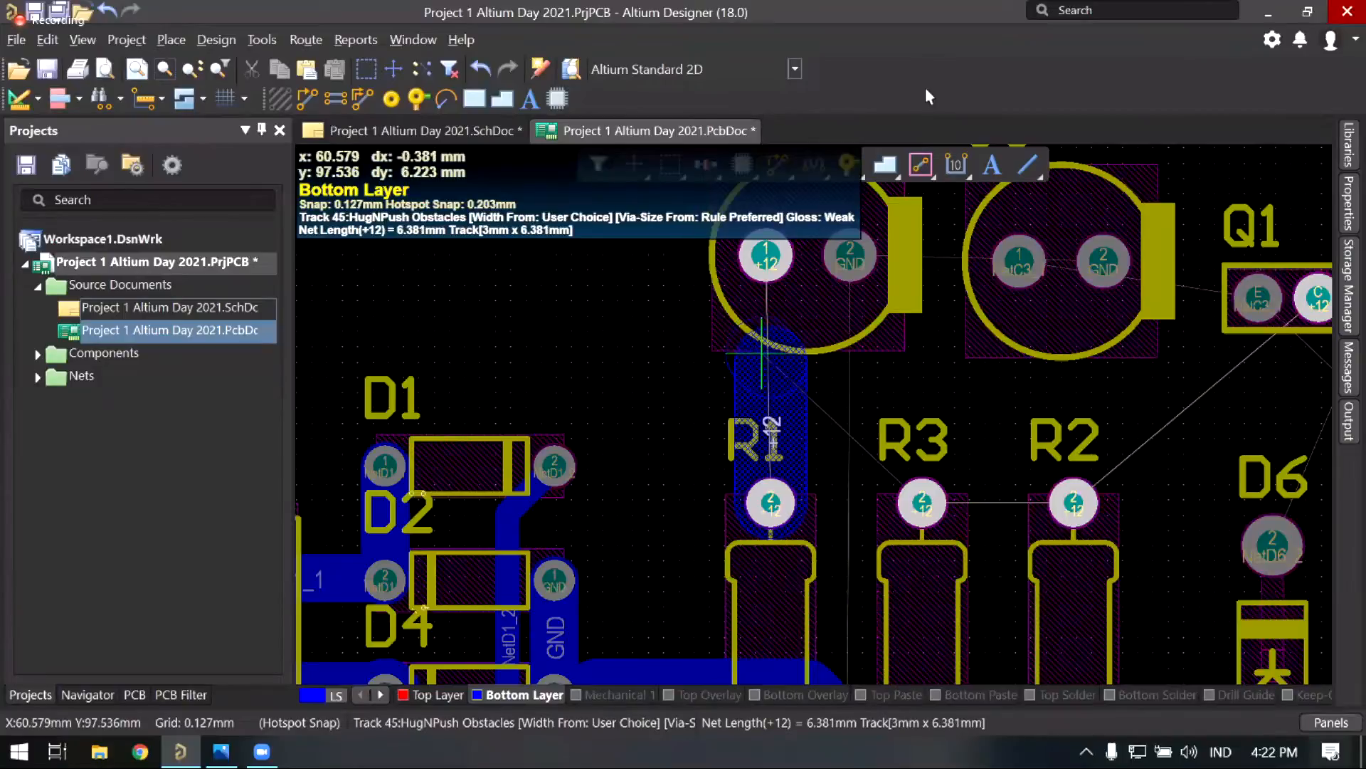
pyautogui.scroll(3, 773, 334)
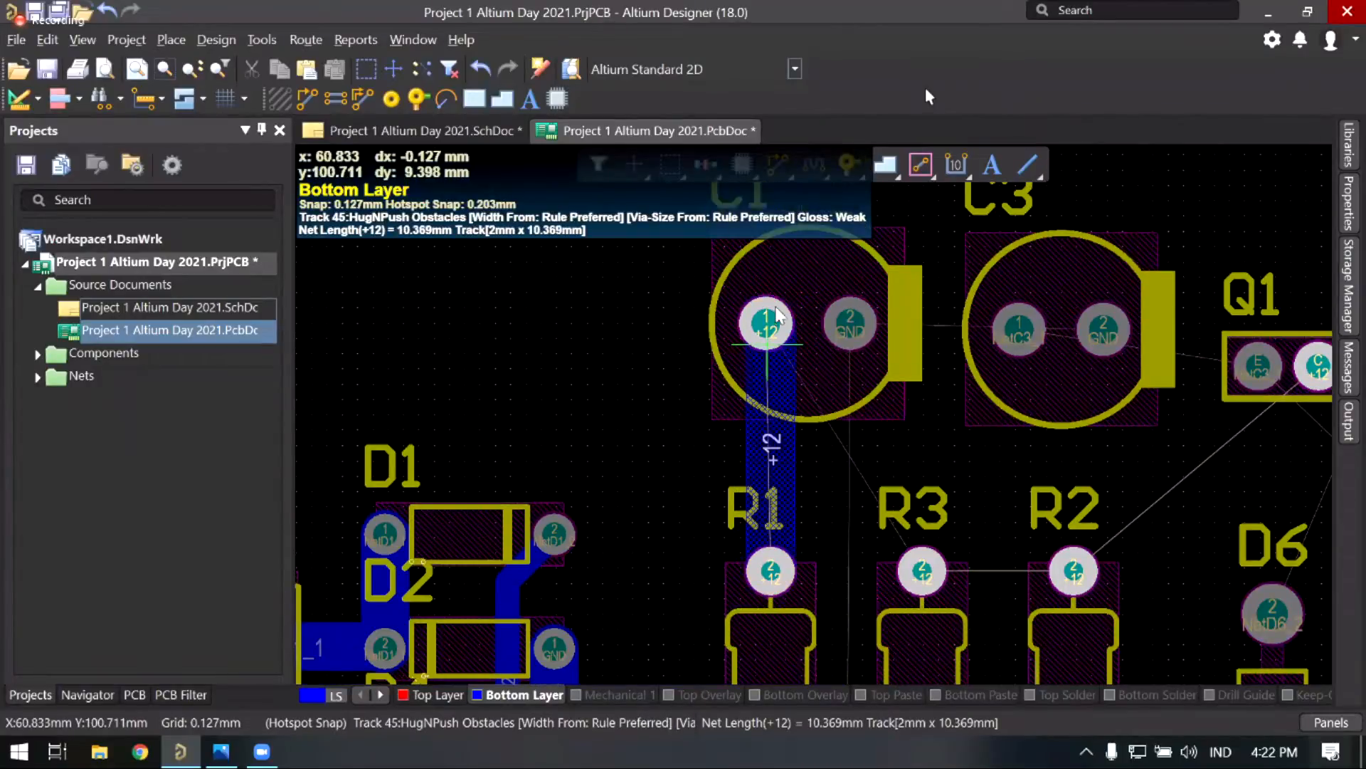
pyautogui.keyDown('ctrl'); pyautogui.scroll(2, 764, 340); pyautogui.keyUp('ctrl')
pyautogui.keyDown('ctrl'); pyautogui.scroll(-1, 767, 340); pyautogui.keyUp('ctrl')
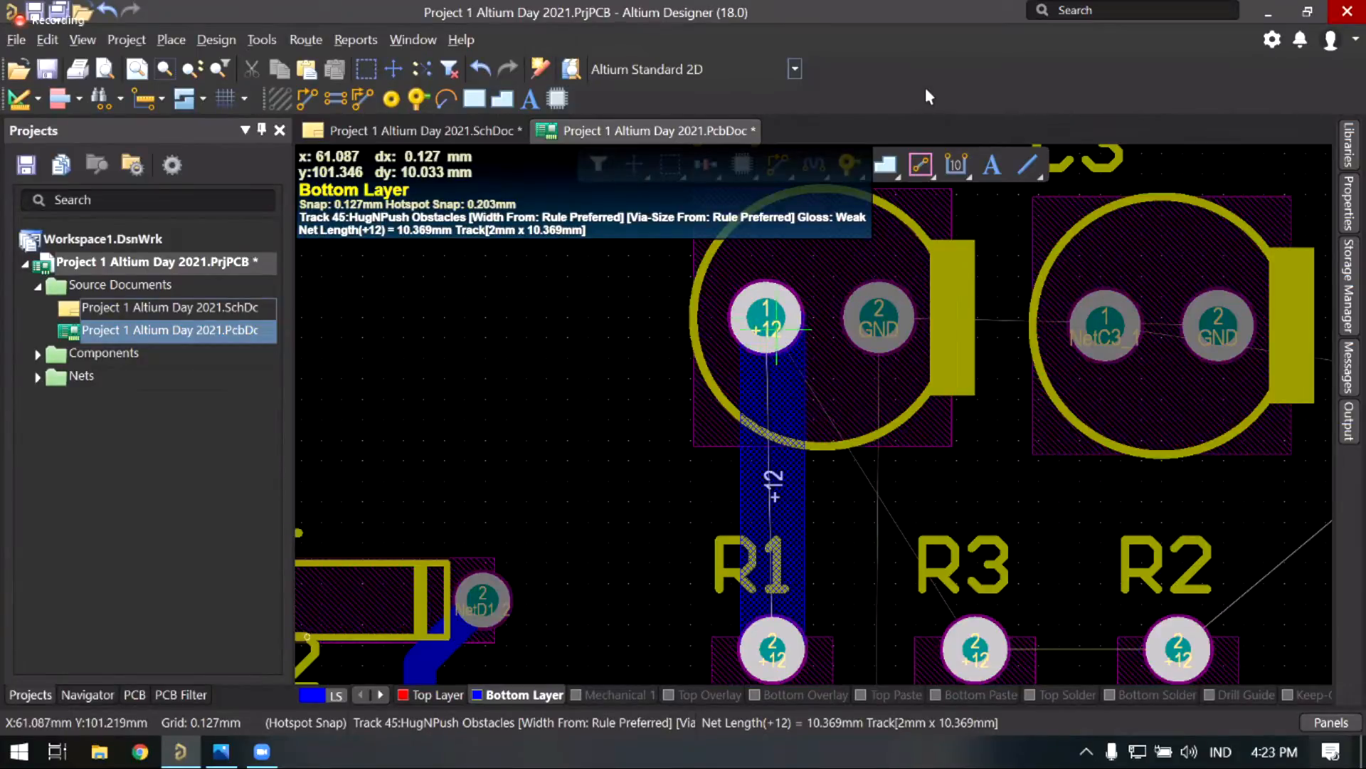
pyautogui.keyDown('ctrl'); pyautogui.scroll(1, 786, 311); pyautogui.keyUp('ctrl')
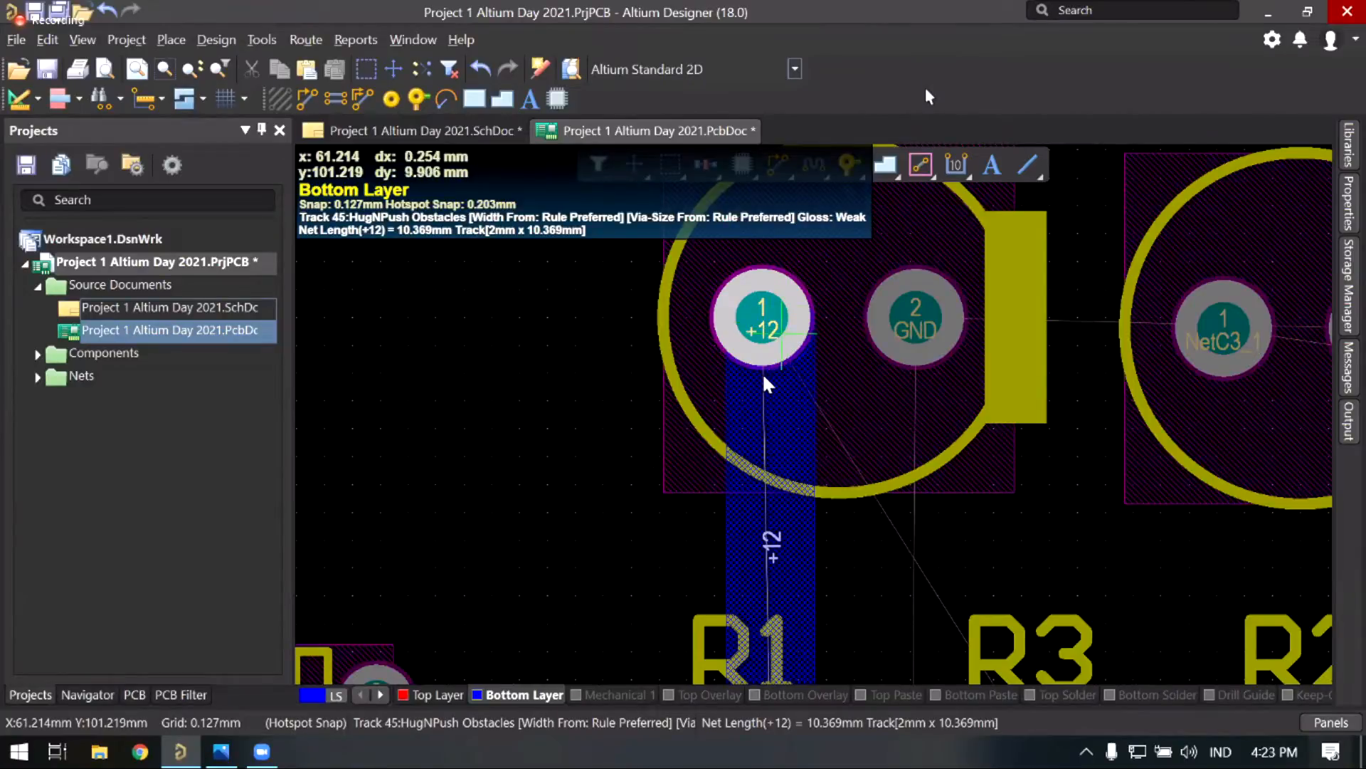
pyautogui.rightClick(787, 368)
pyautogui.moveTo(625, 415); pyautogui.dragTo(626, 404, button='right')
pyautogui.rightClick(652, 405)
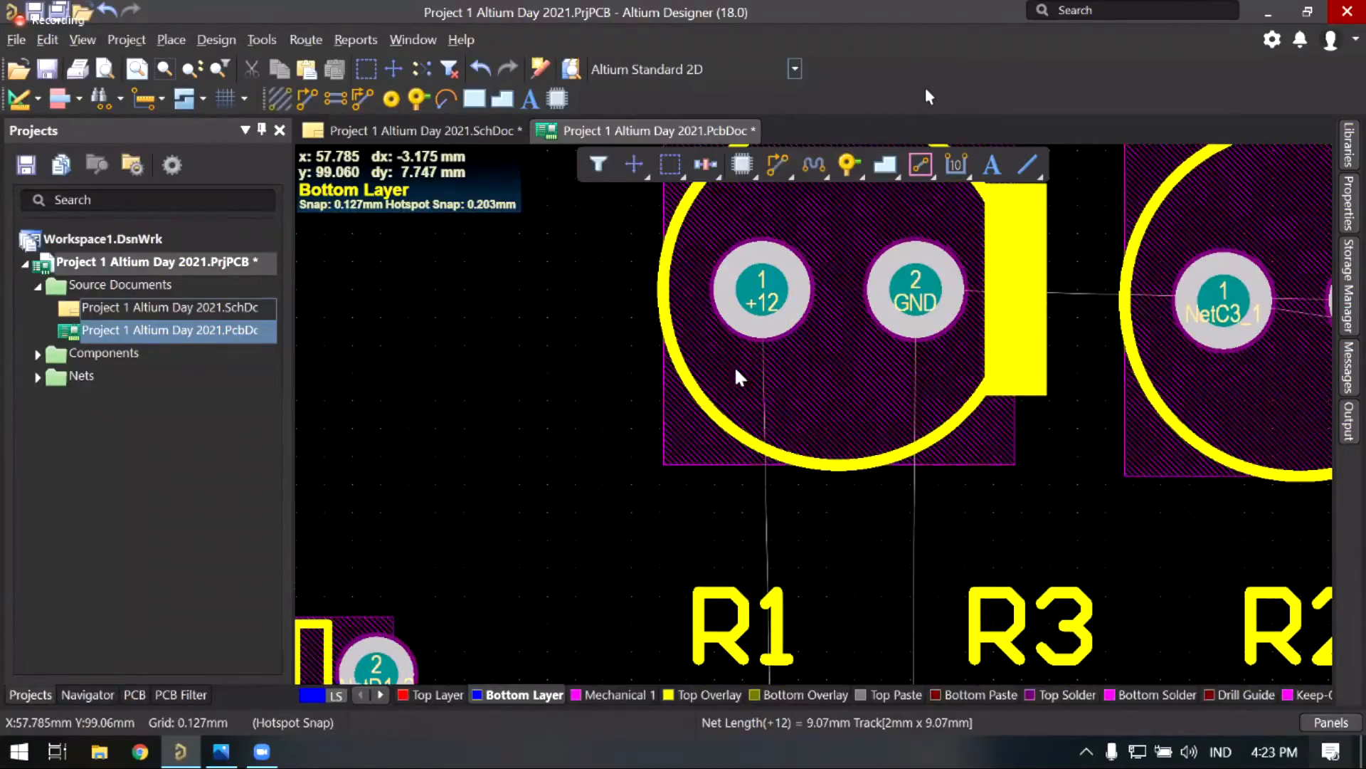
pyautogui.moveTo(735, 367); pyautogui.dragTo(714, 344, button='right')
# Step: Nudge capacitors C1 and C3 slightly to the right
pyautogui.moveTo(736, 271); pyautogui.dragTo(744, 272)
pyautogui.moveTo(993, 417); pyautogui.dragTo(897, 369, button='right')
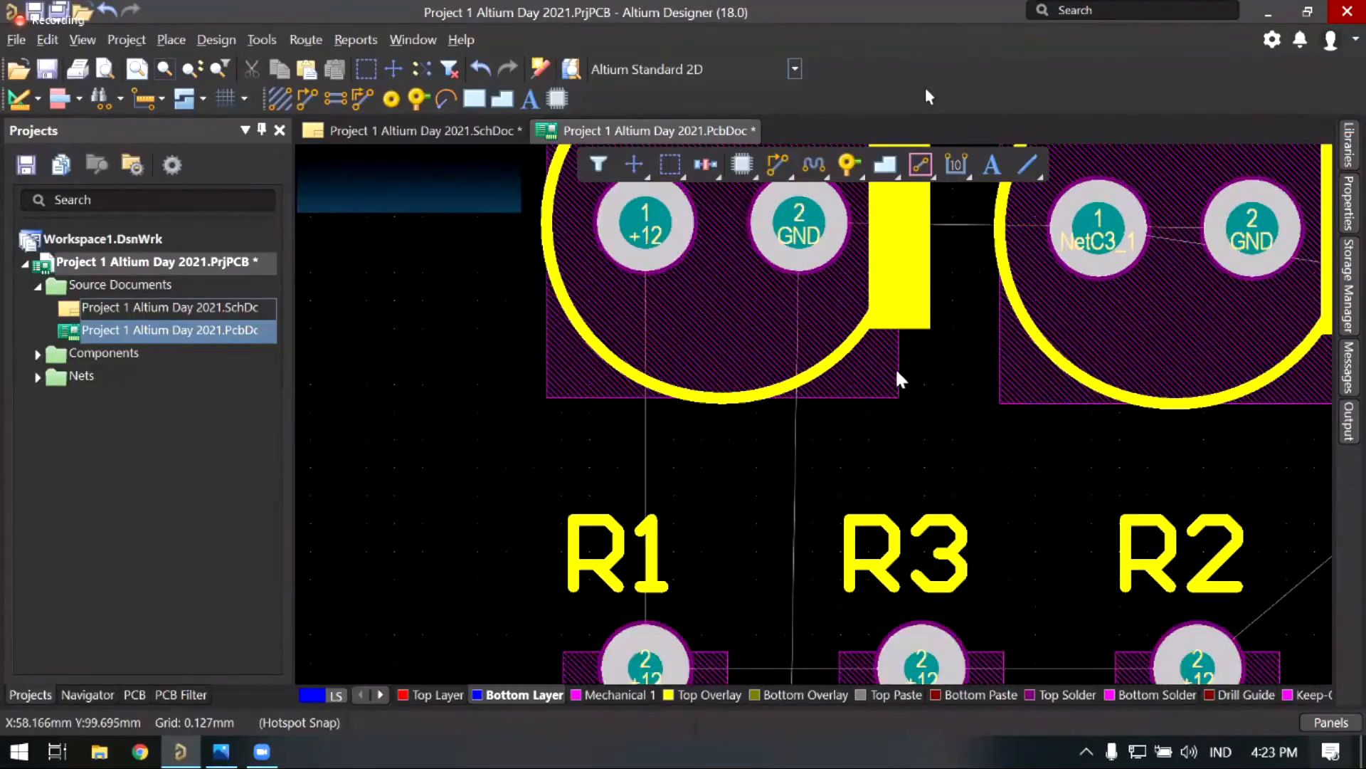
pyautogui.moveTo(896, 369); pyautogui.dragTo(880, 323, button='middle')
pyautogui.moveTo(738, 388); pyautogui.dragTo(724, 412, button='middle')
pyautogui.moveTo(834, 274); pyautogui.dragTo(817, 258)
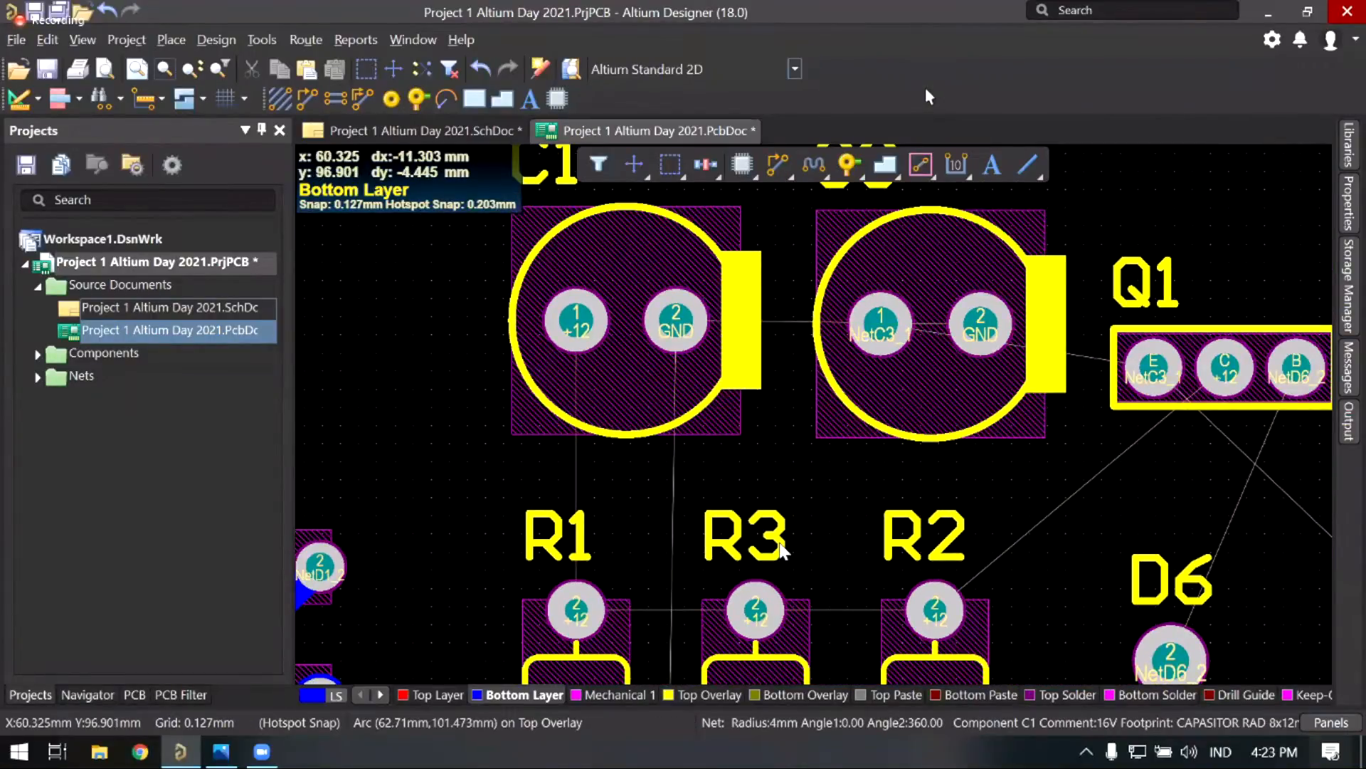
pyautogui.keyDown('shift'); pyautogui.hscroll(-3, 781, 550); pyautogui.keyUp('shift')
pyautogui.scroll(-1, 782, 550)
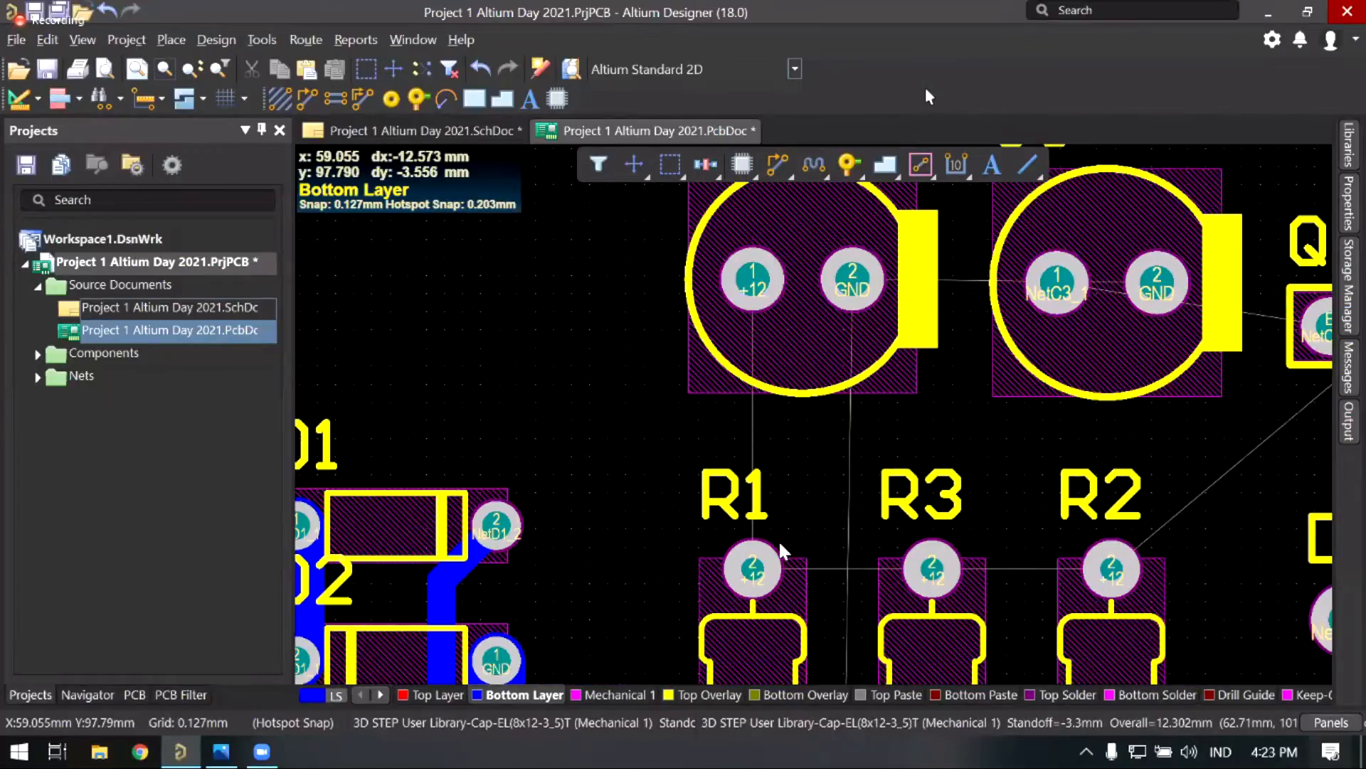
pyautogui.moveTo(780, 544); pyautogui.dragTo(804, 550, button='right')
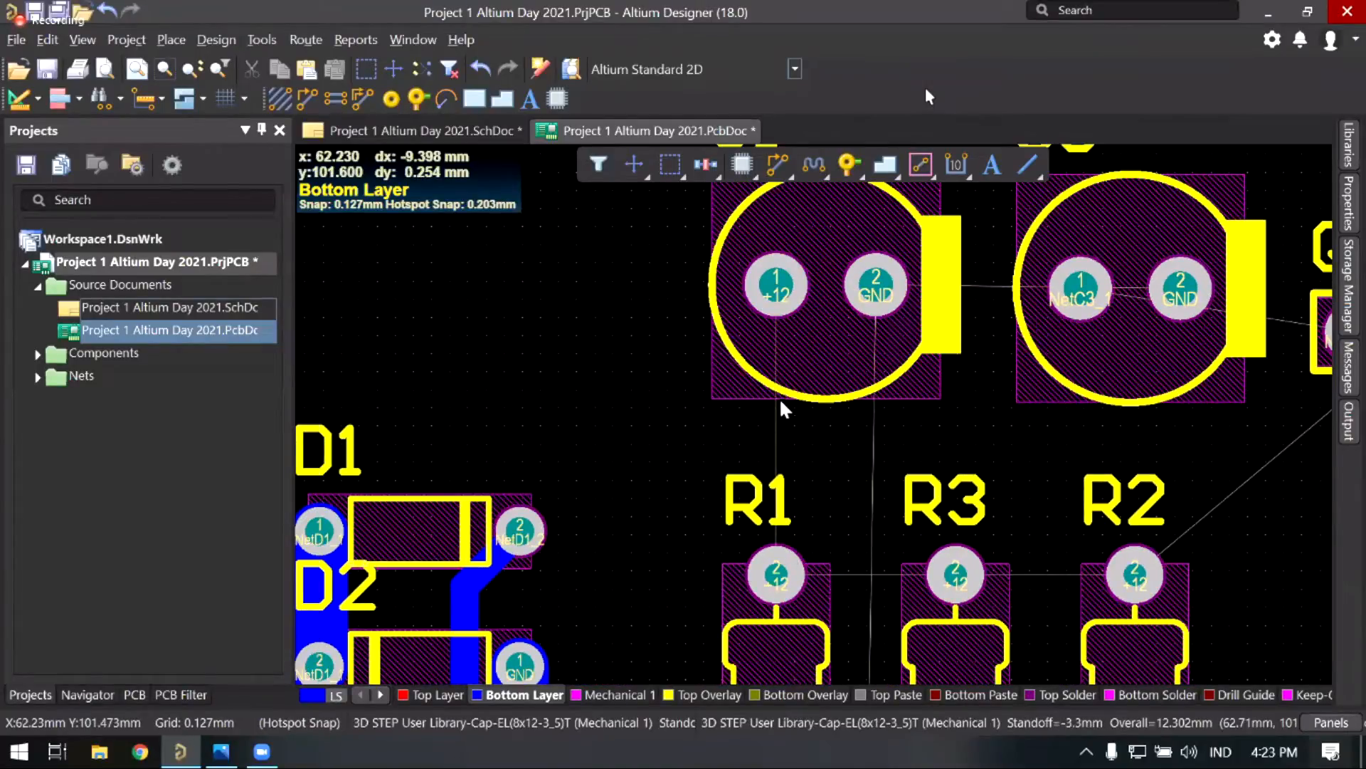
# Step: Route +12 tracks from R1 to the capacitor and from R1 through R3 to R2
pyautogui.click(819, 569)
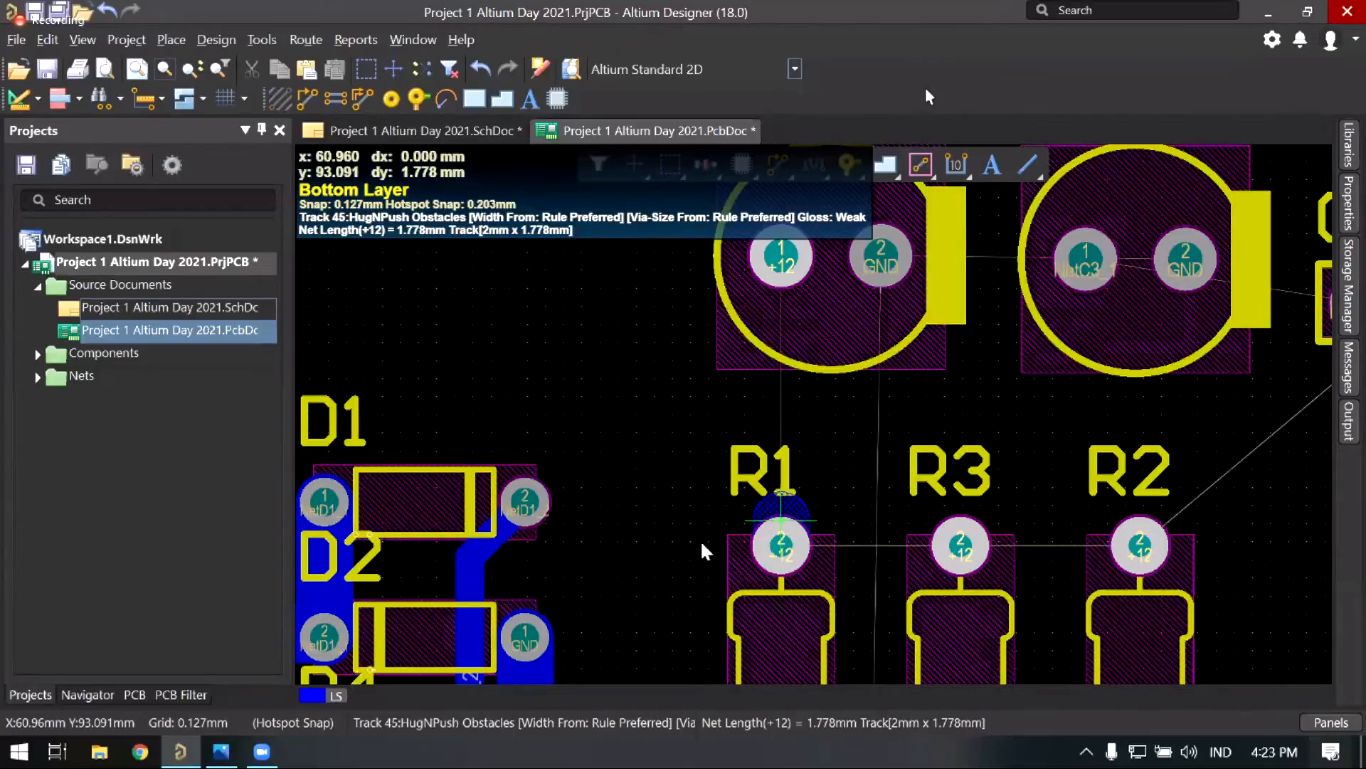
pyautogui.click(780, 256)
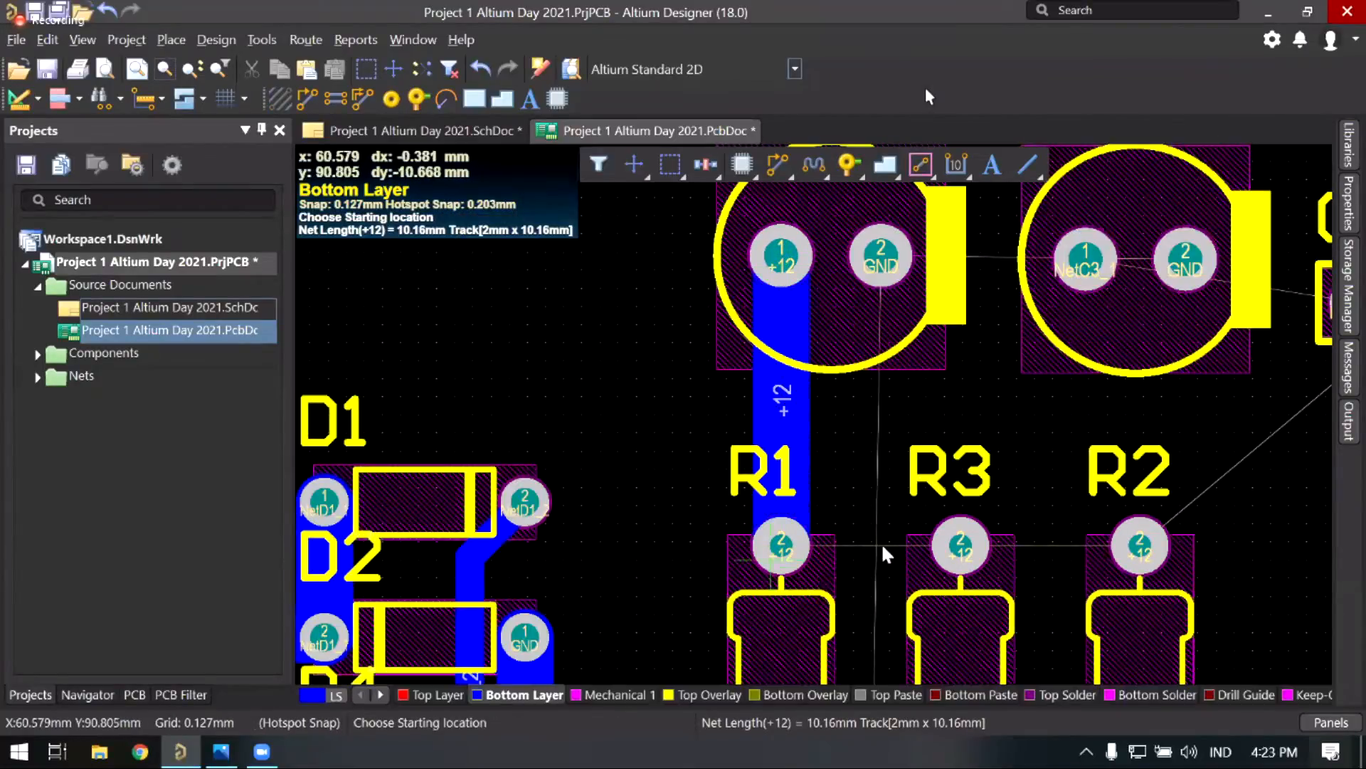
pyautogui.keyDown('ctrl'); pyautogui.scroll(1, 976, 501); pyautogui.keyUp('ctrl')
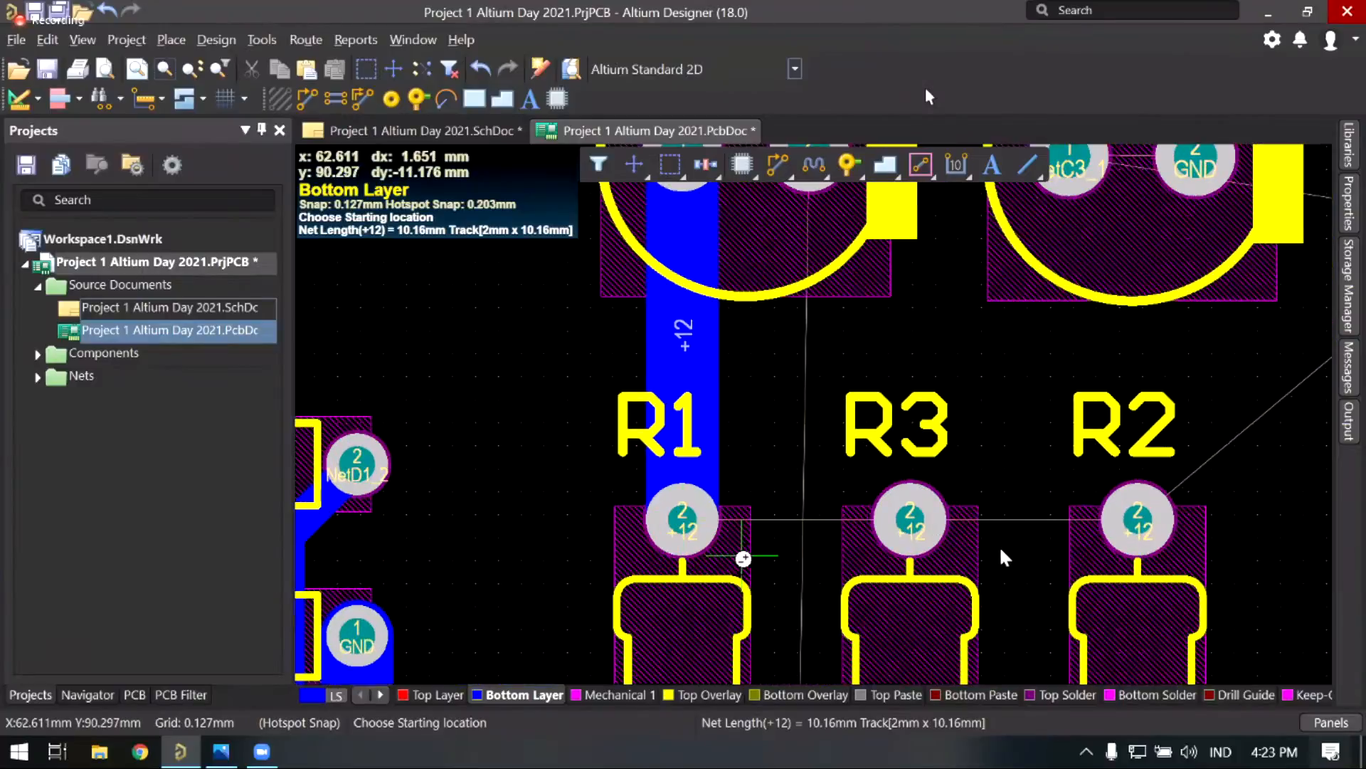
pyautogui.keyDown('ctrl'); pyautogui.scroll(1, 743, 558); pyautogui.keyUp('ctrl')
pyautogui.click(659, 505)
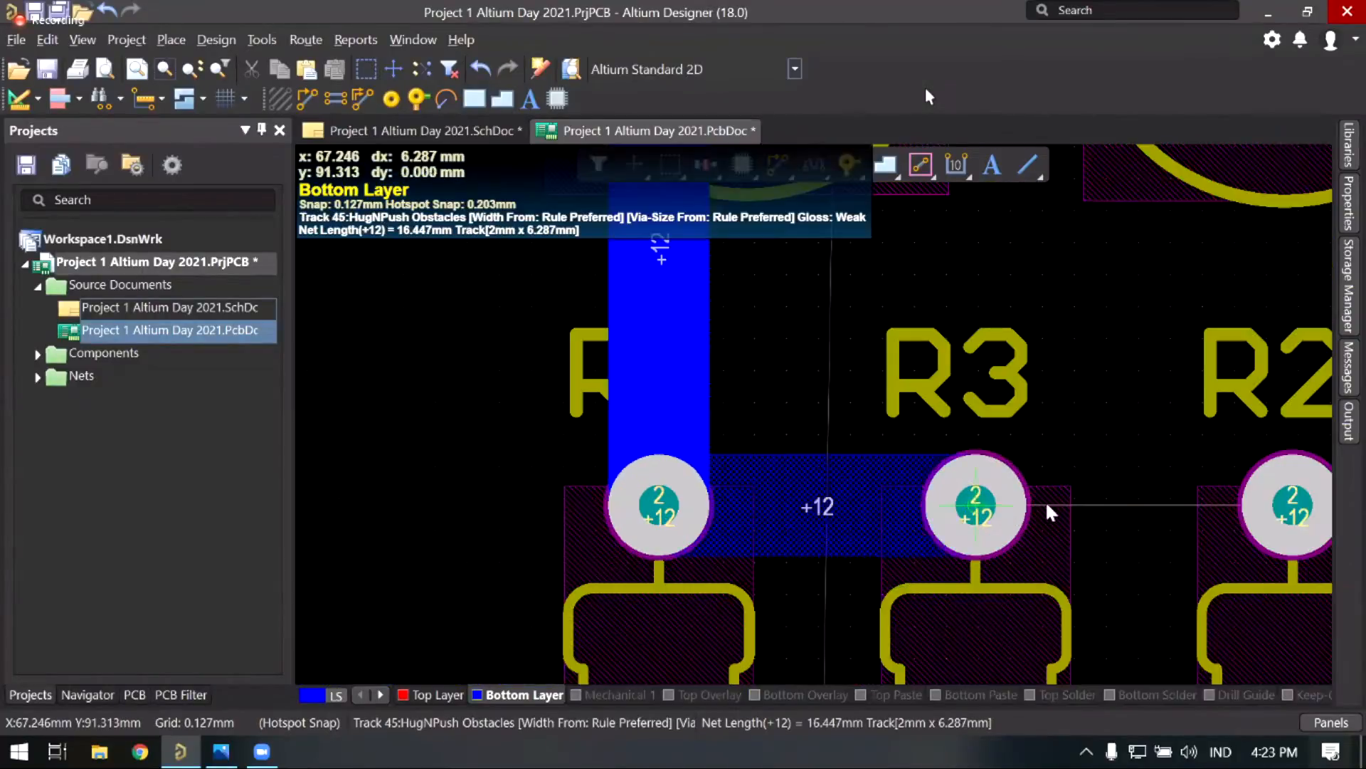
pyautogui.click(976, 505)
pyautogui.click(975, 505)
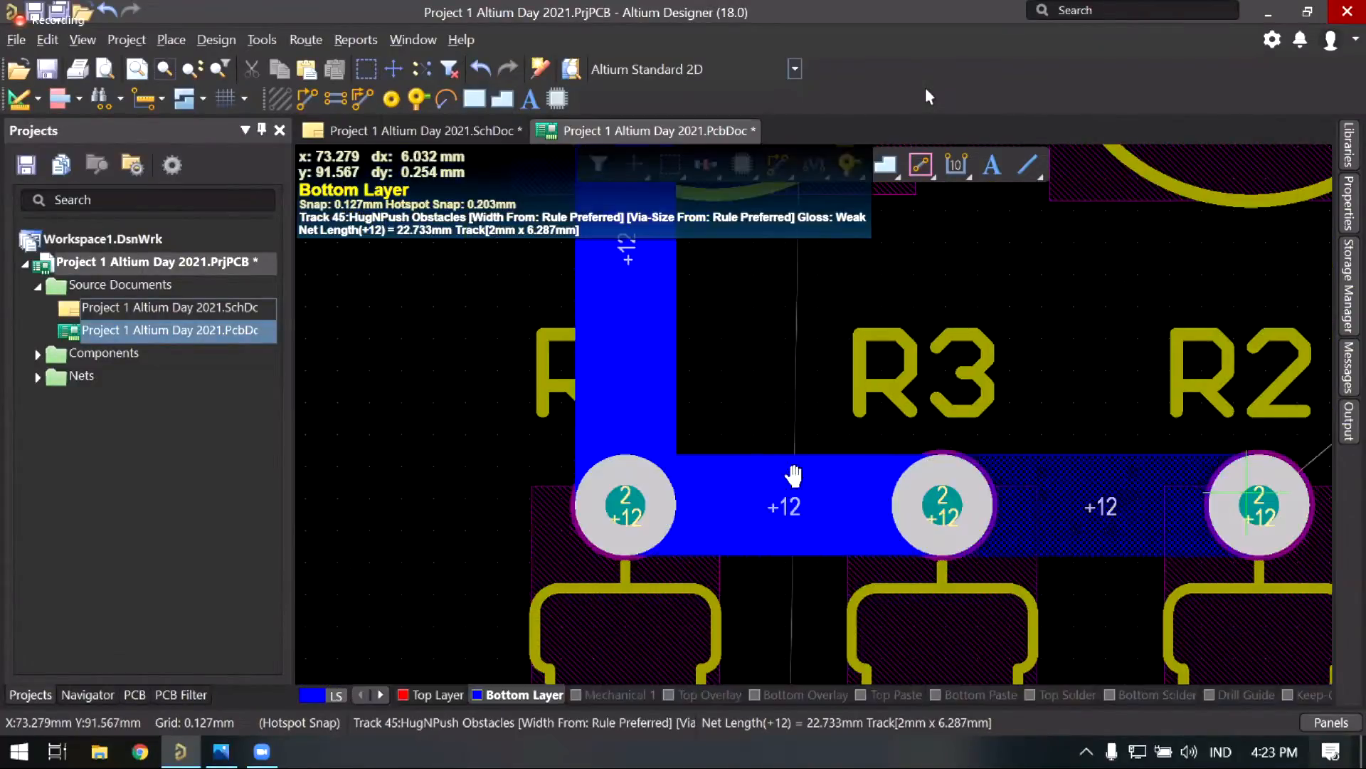
pyautogui.moveTo(1246, 492); pyautogui.dragTo(1035, 492, button='right')
pyautogui.click(1048, 504)
pyautogui.rightClick(825, 427)
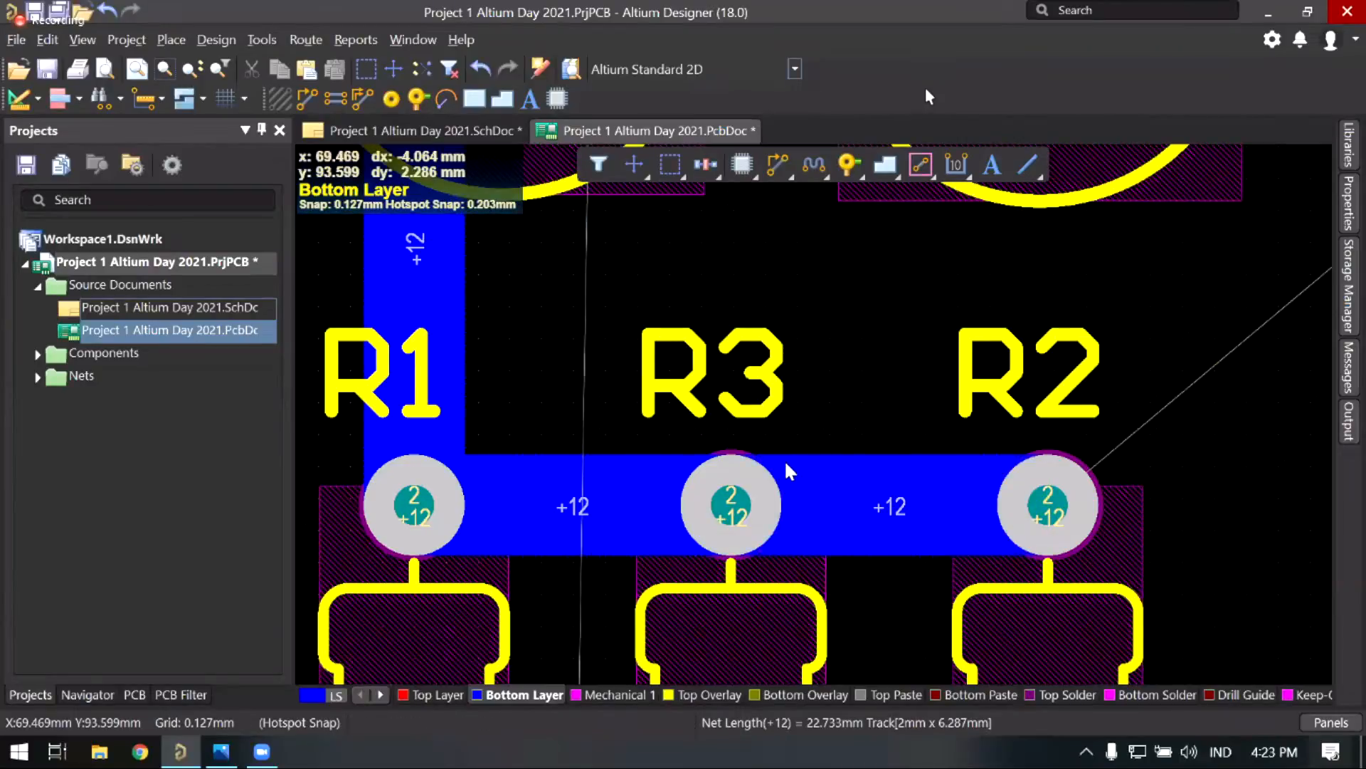
# Step: Bring capacitor C2 into view and activate interactive routing
pyautogui.moveTo(788, 459); pyautogui.dragTo(908, 439, button='right')
pyautogui.keyDown('ctrl'); pyautogui.scroll(-3, 817, 434); pyautogui.keyUp('ctrl')
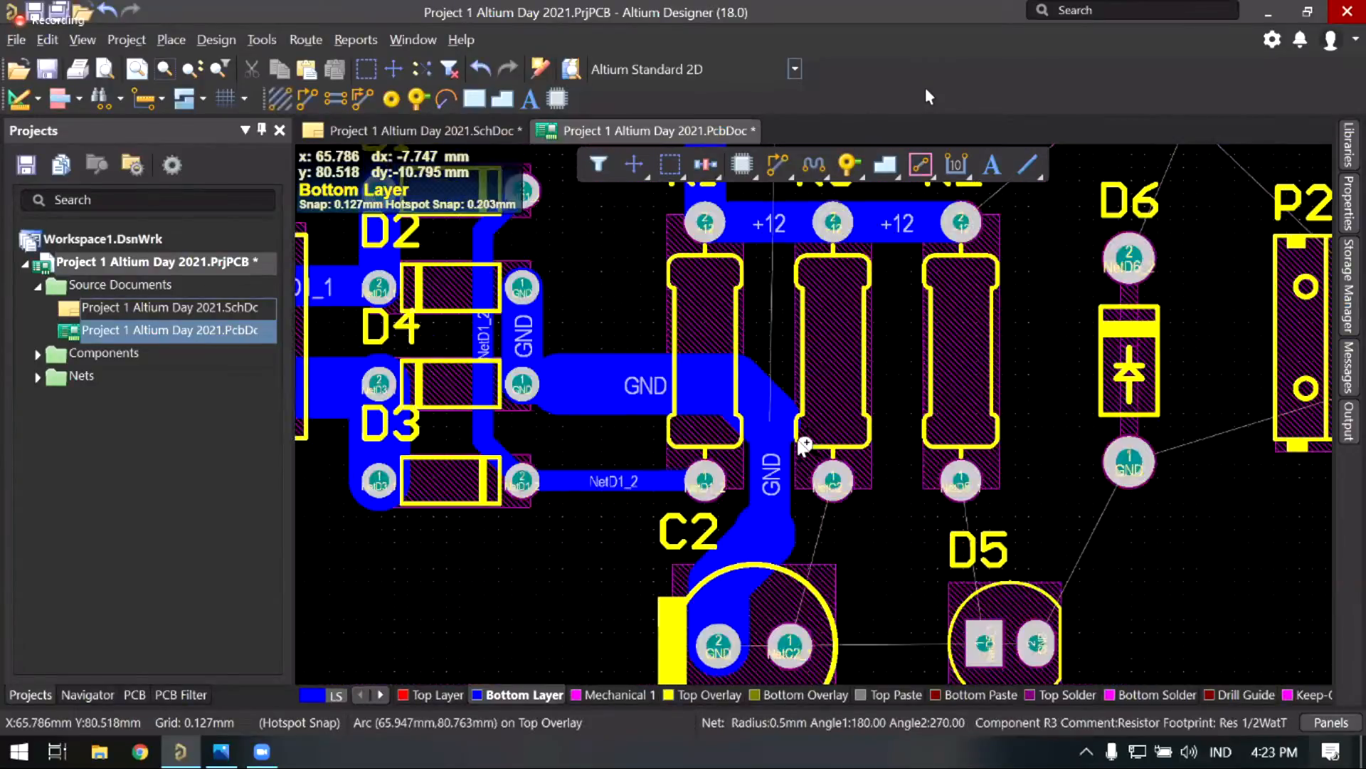
pyautogui.moveTo(804, 444); pyautogui.dragTo(764, 359, button='right')
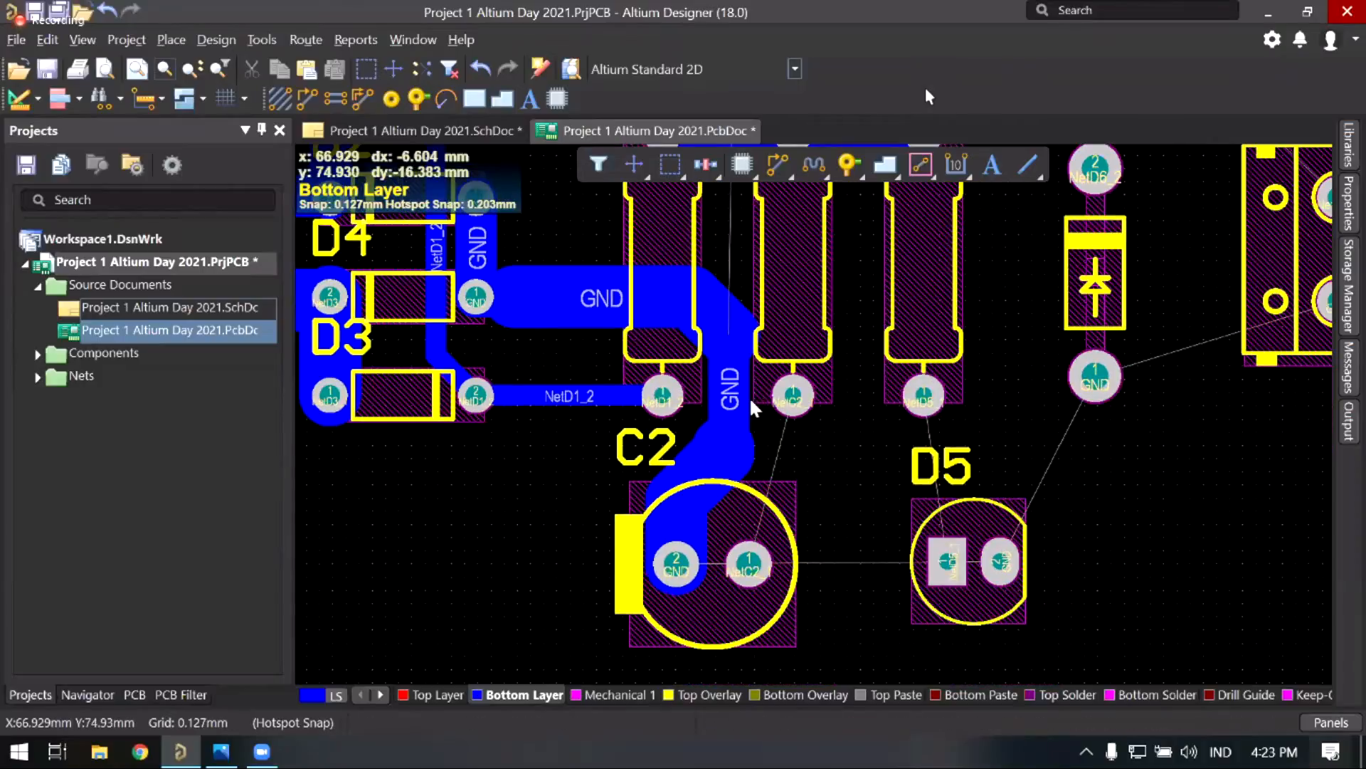
pyautogui.moveTo(743, 466); pyautogui.dragTo(834, 445, button='right')
pyautogui.moveTo(716, 545); pyautogui.dragTo(738, 523, button='right')
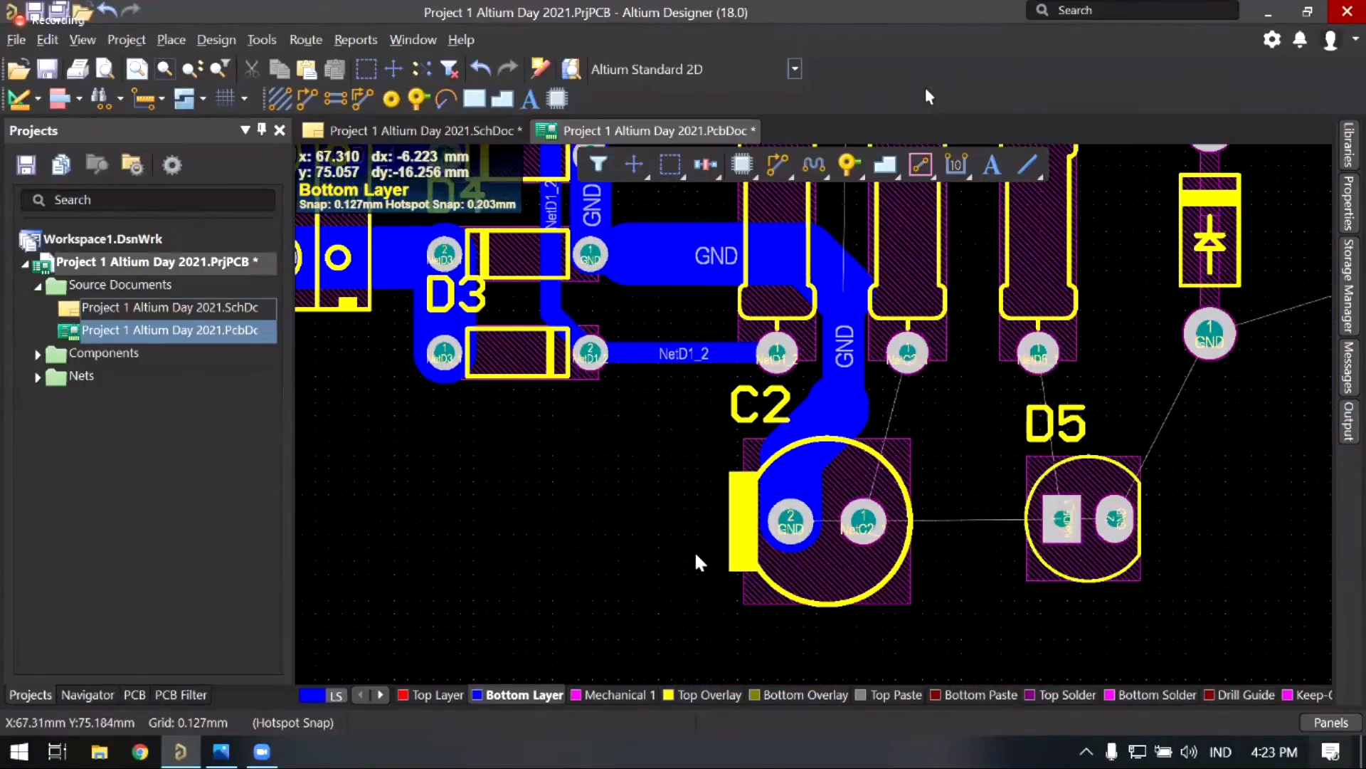
pyautogui.keyDown('ctrl'); pyautogui.scroll(2, 680, 469); pyautogui.keyUp('ctrl')
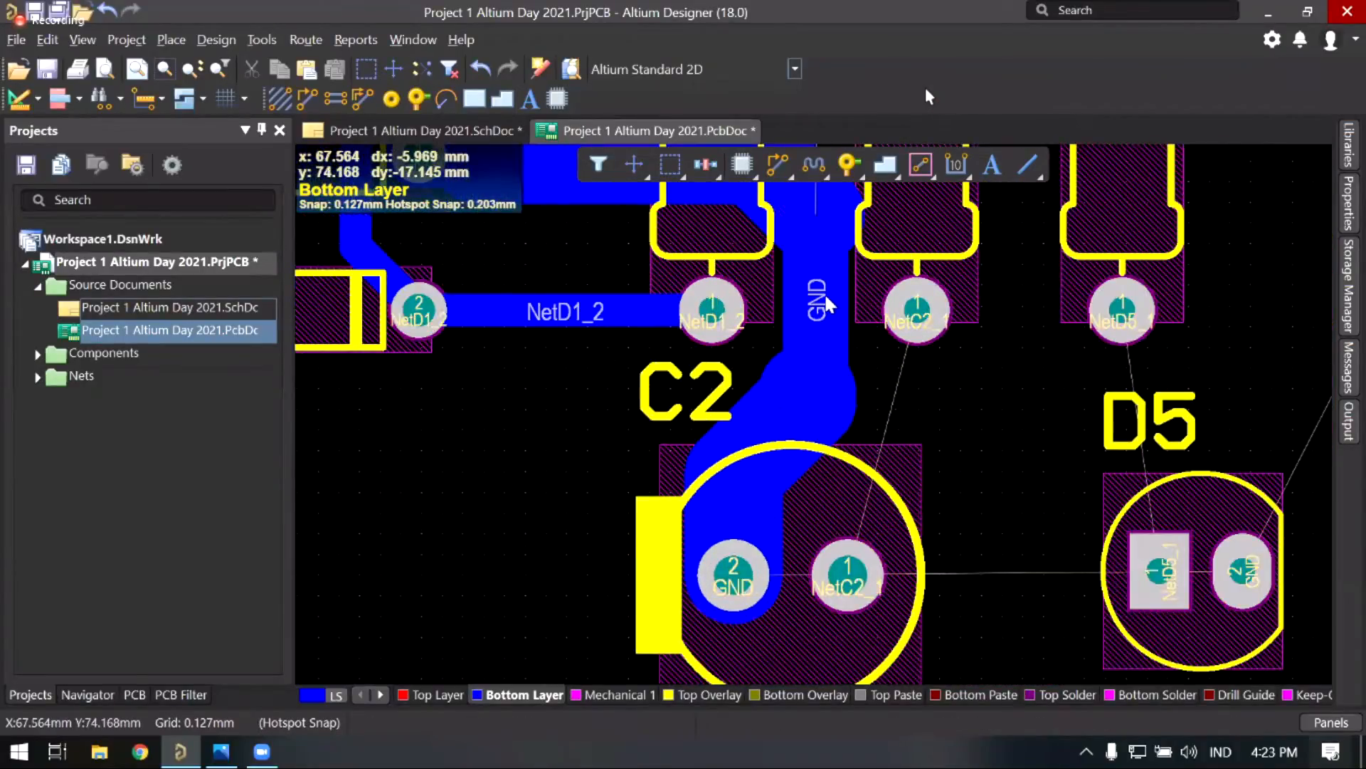
pyautogui.keyDown('ctrl'); pyautogui.scroll(2, 812, 288); pyautogui.keyUp('ctrl')
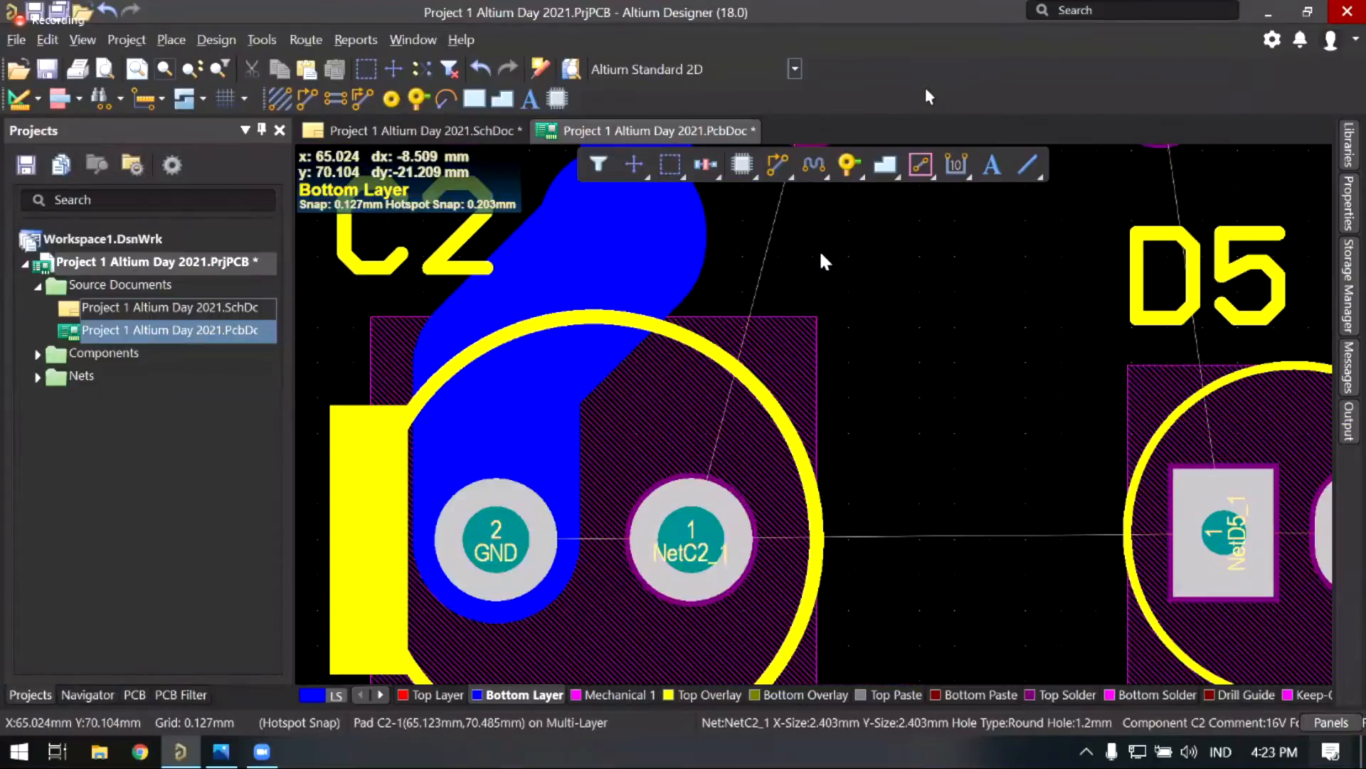
pyautogui.moveTo(766, 203); pyautogui.dragTo(786, 208, button='right')
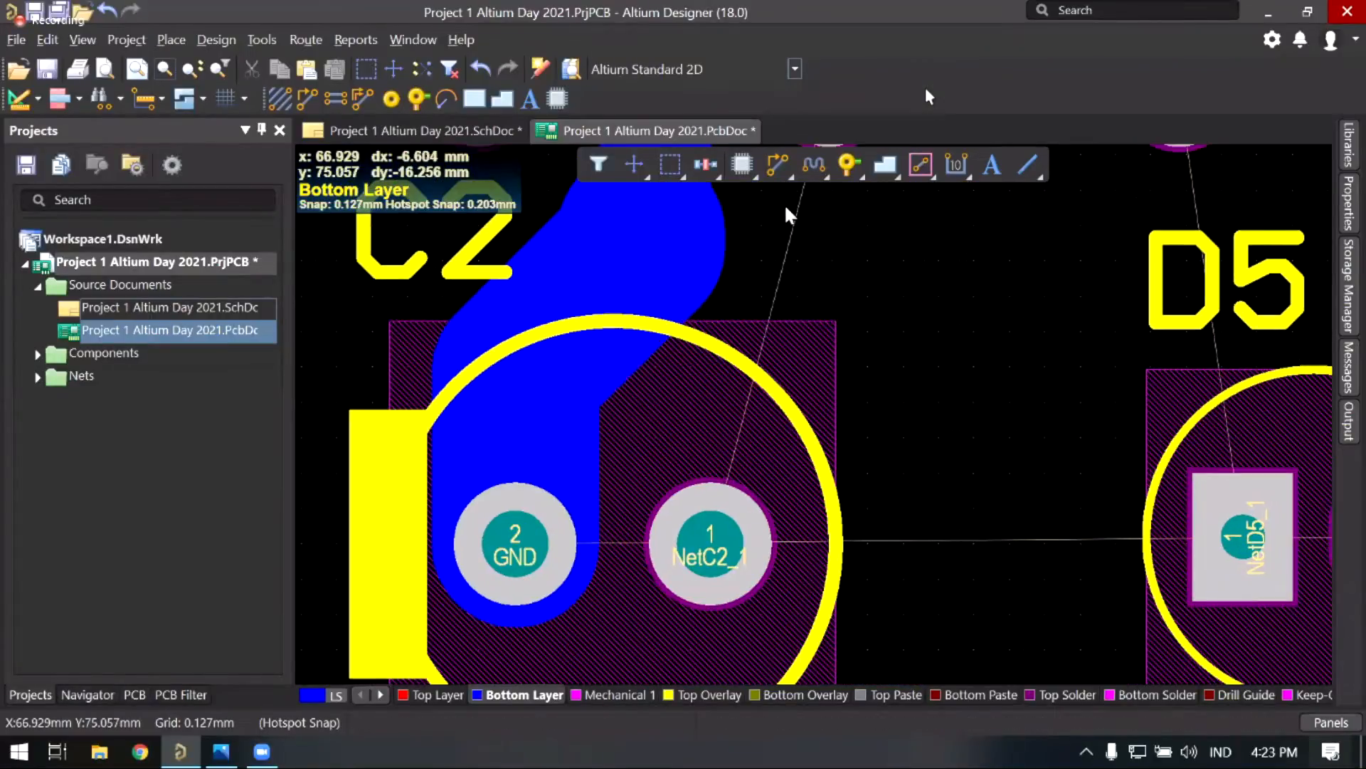
pyautogui.click(775, 165)
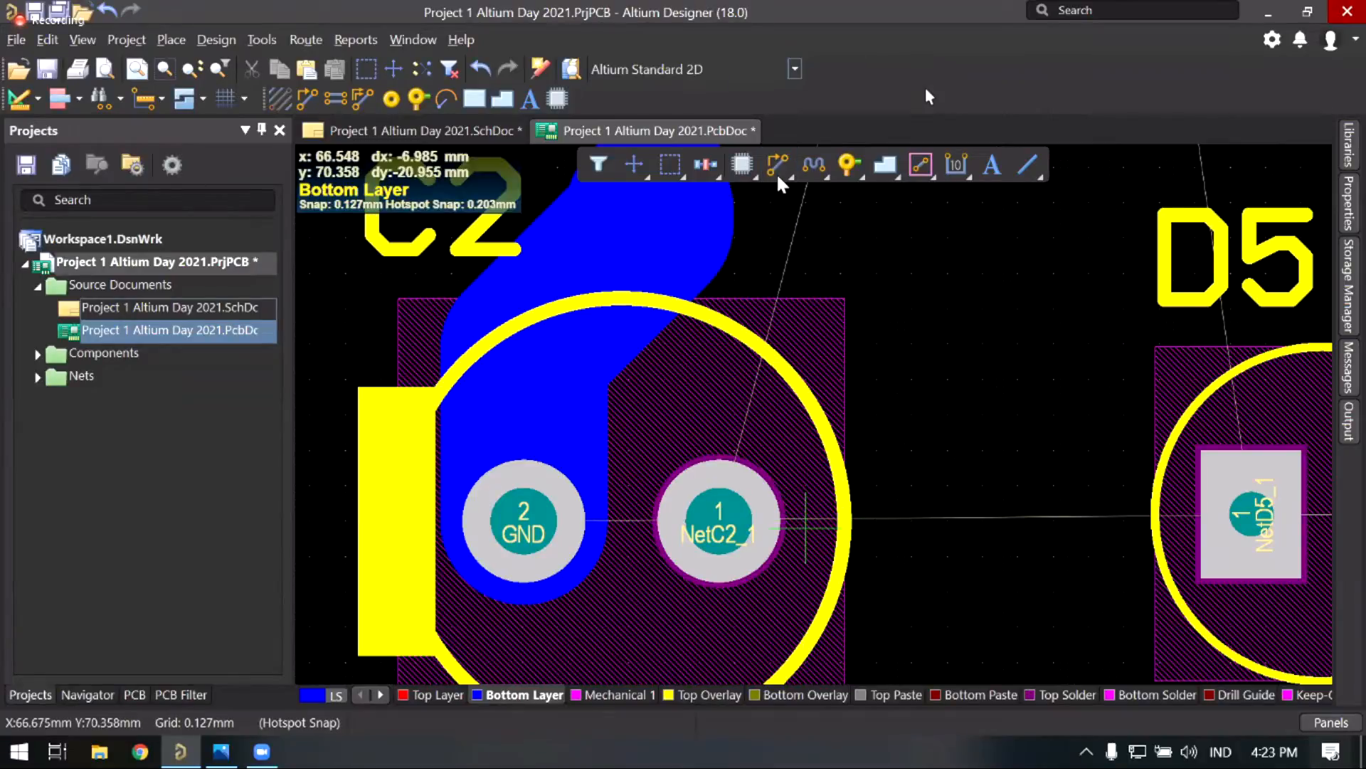
# Step: Start a 3 mm NetC2_1 track from C2's pad 1 toward the matching resistor pad
pyautogui.rightClick(774, 393)
pyautogui.moveTo(773, 393); pyautogui.dragTo(815, 423, button='right')
pyautogui.moveTo(863, 318); pyautogui.dragTo(871, 314, button='right')
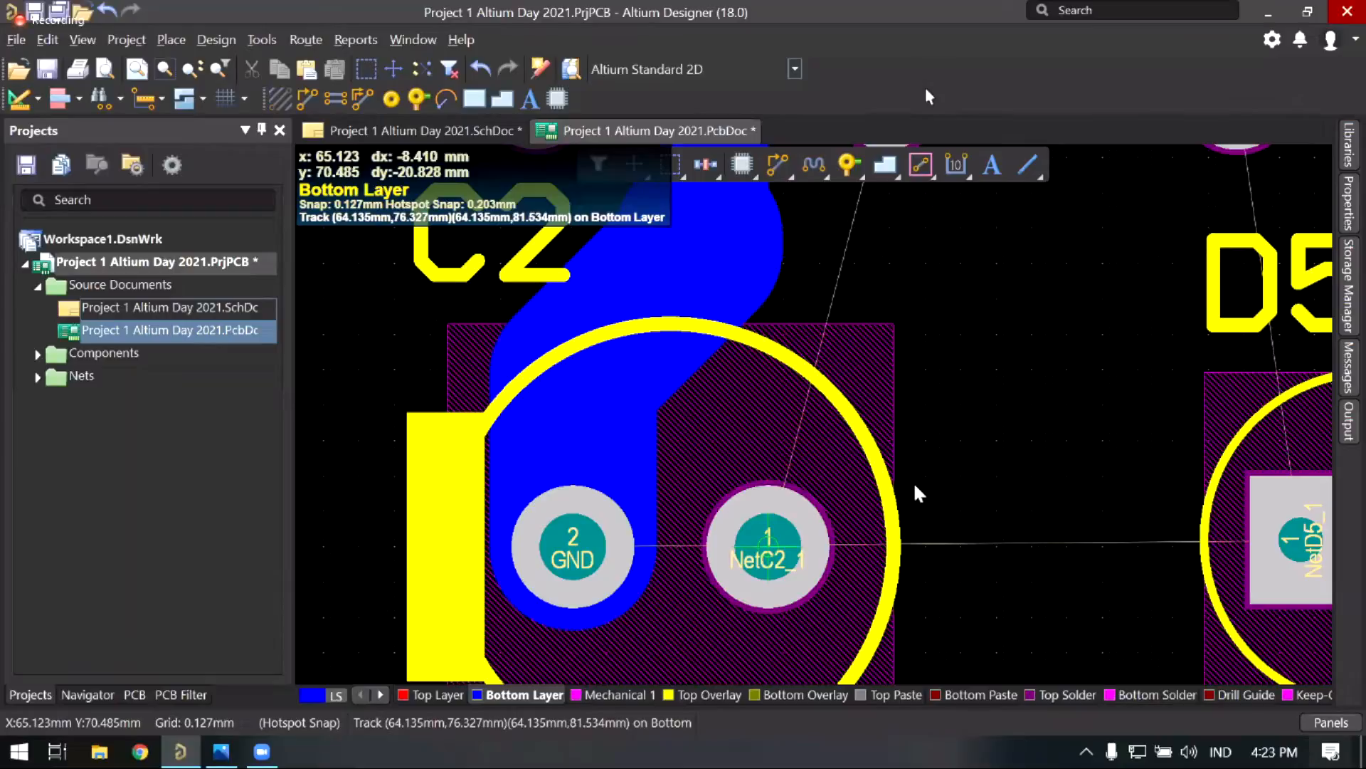
pyautogui.click(938, 340)
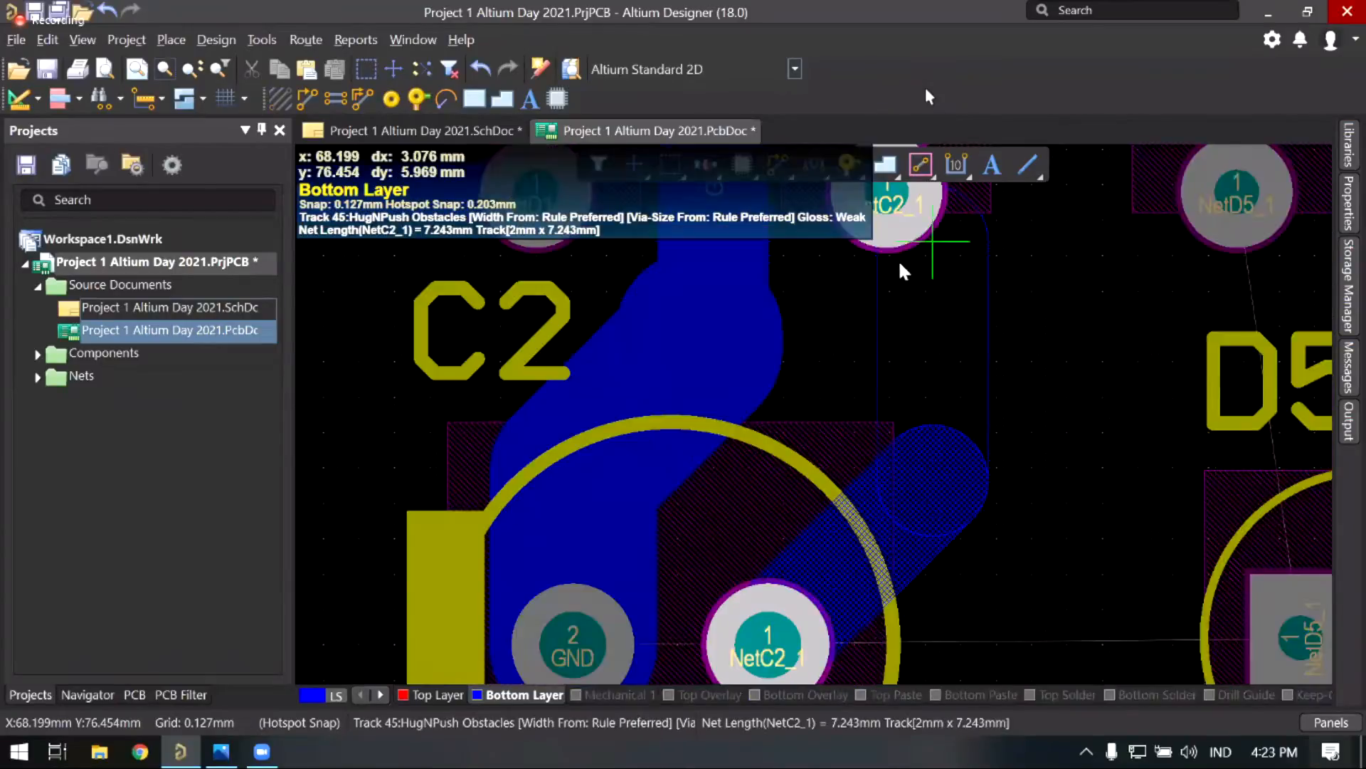
pyautogui.press('3')
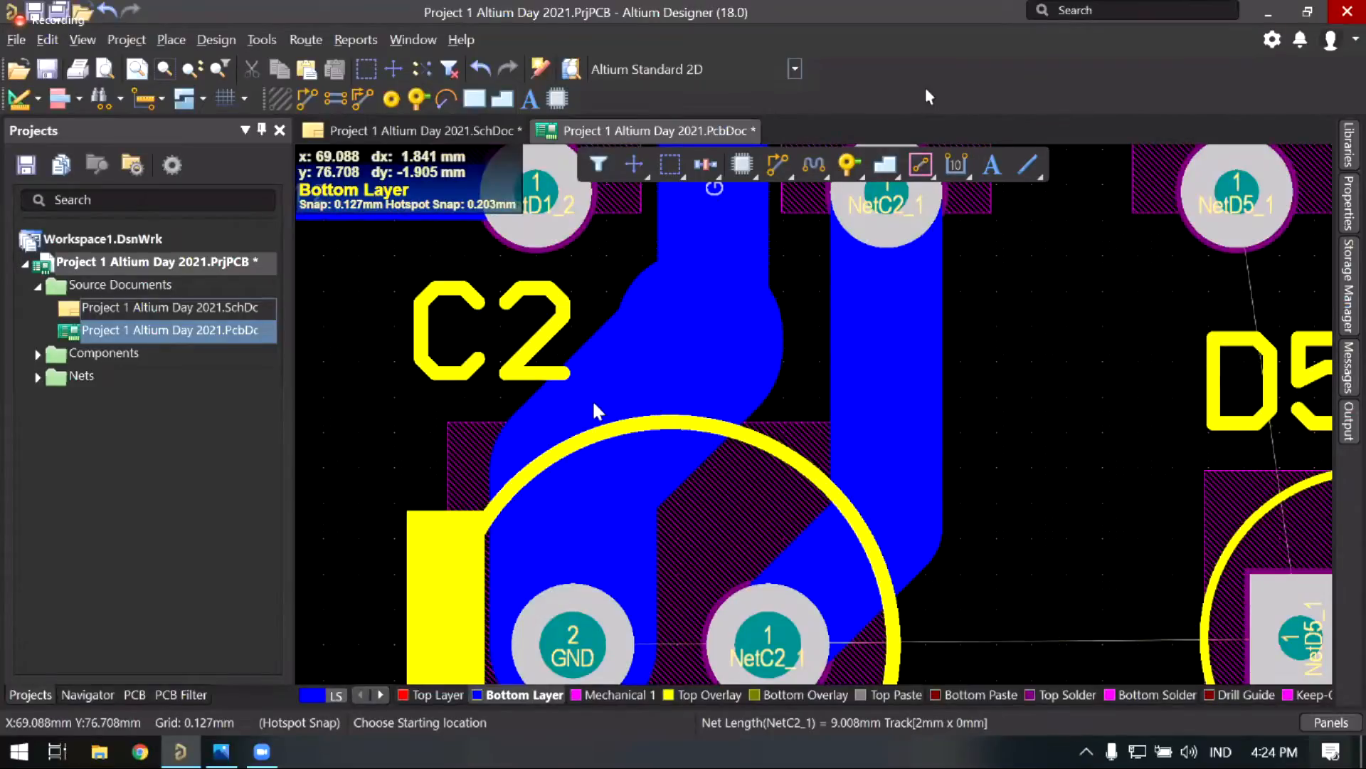
# Step: Check the GND and +12 tracks by selecting and then deselecting them
pyautogui.keyDown('ctrl'); pyautogui.scroll(-3, 570, 389); pyautogui.keyUp('ctrl')
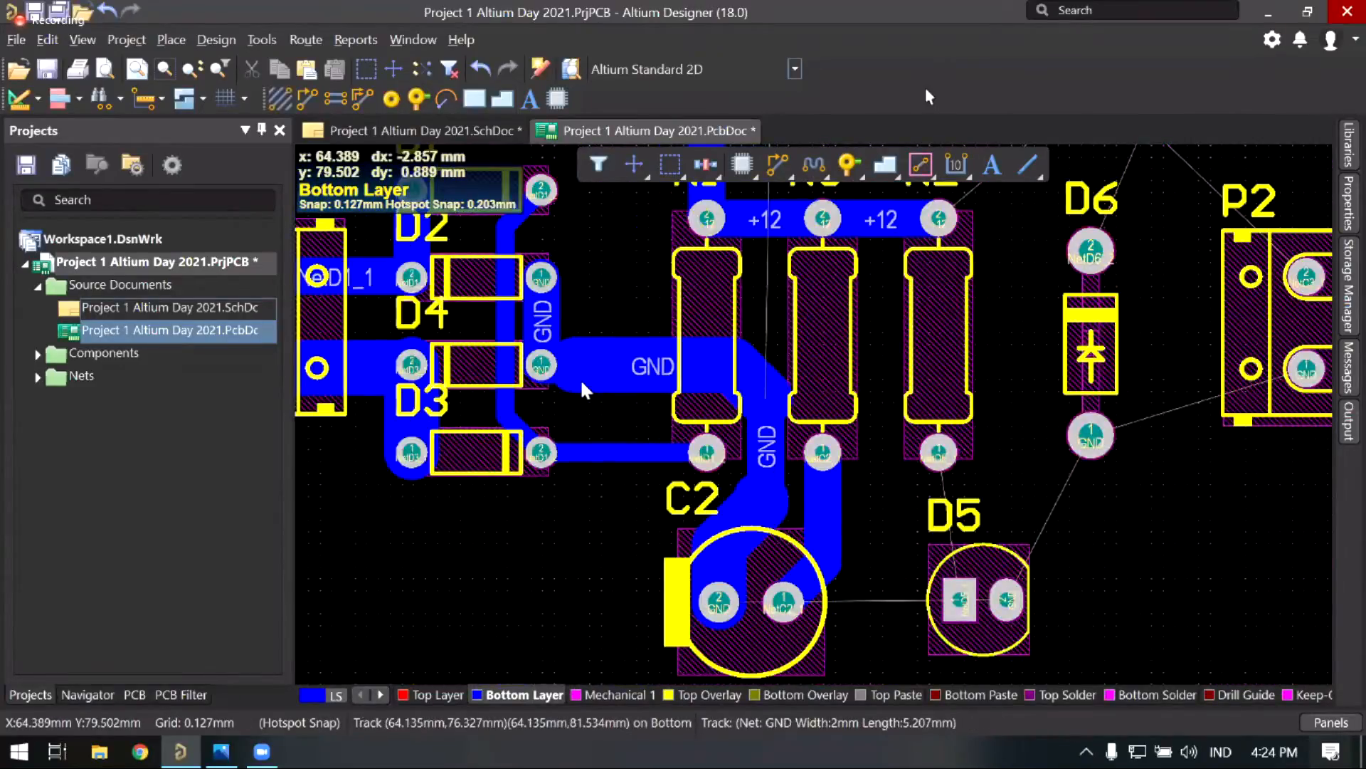
pyautogui.keyDown('ctrl'); pyautogui.scroll(2, 581, 389); pyautogui.keyUp('ctrl')
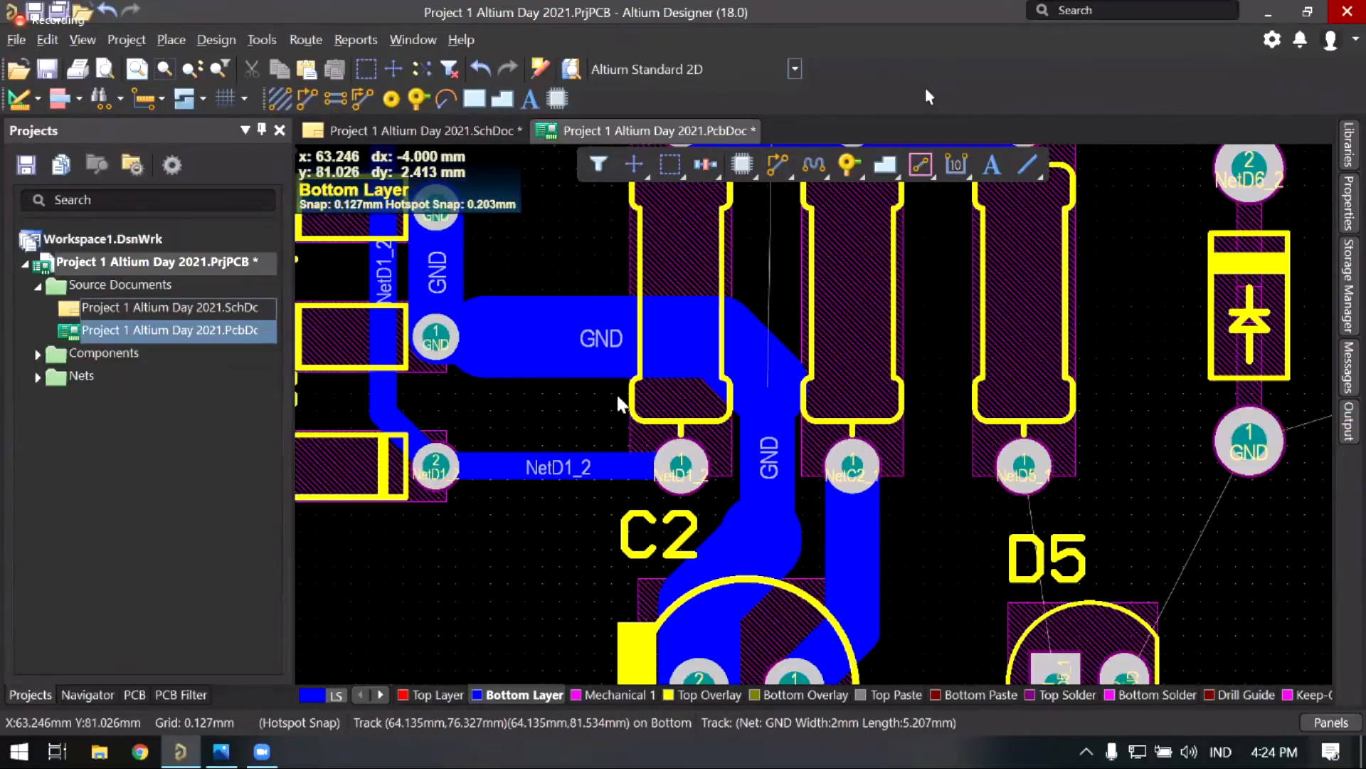
pyautogui.moveTo(596, 365); pyautogui.dragTo(617, 397, button='right')
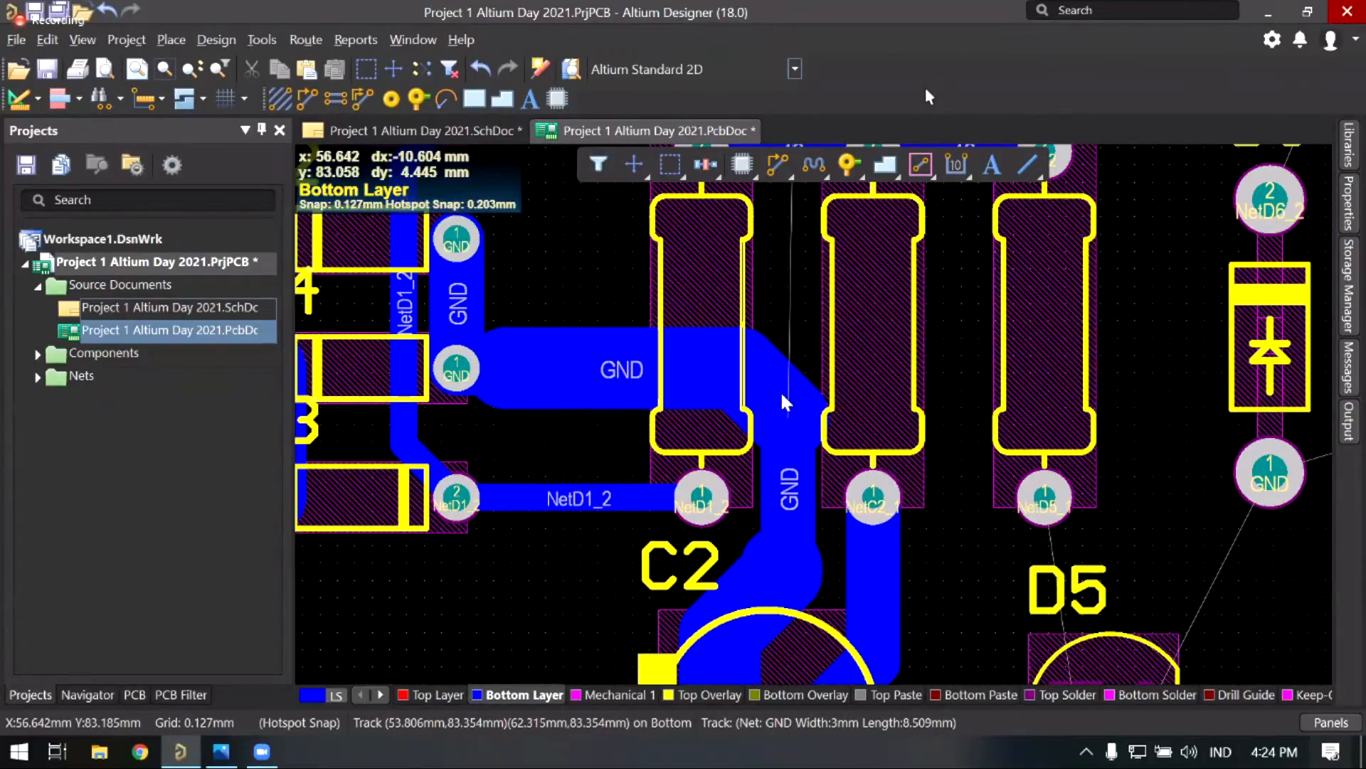
pyautogui.click(780, 390)
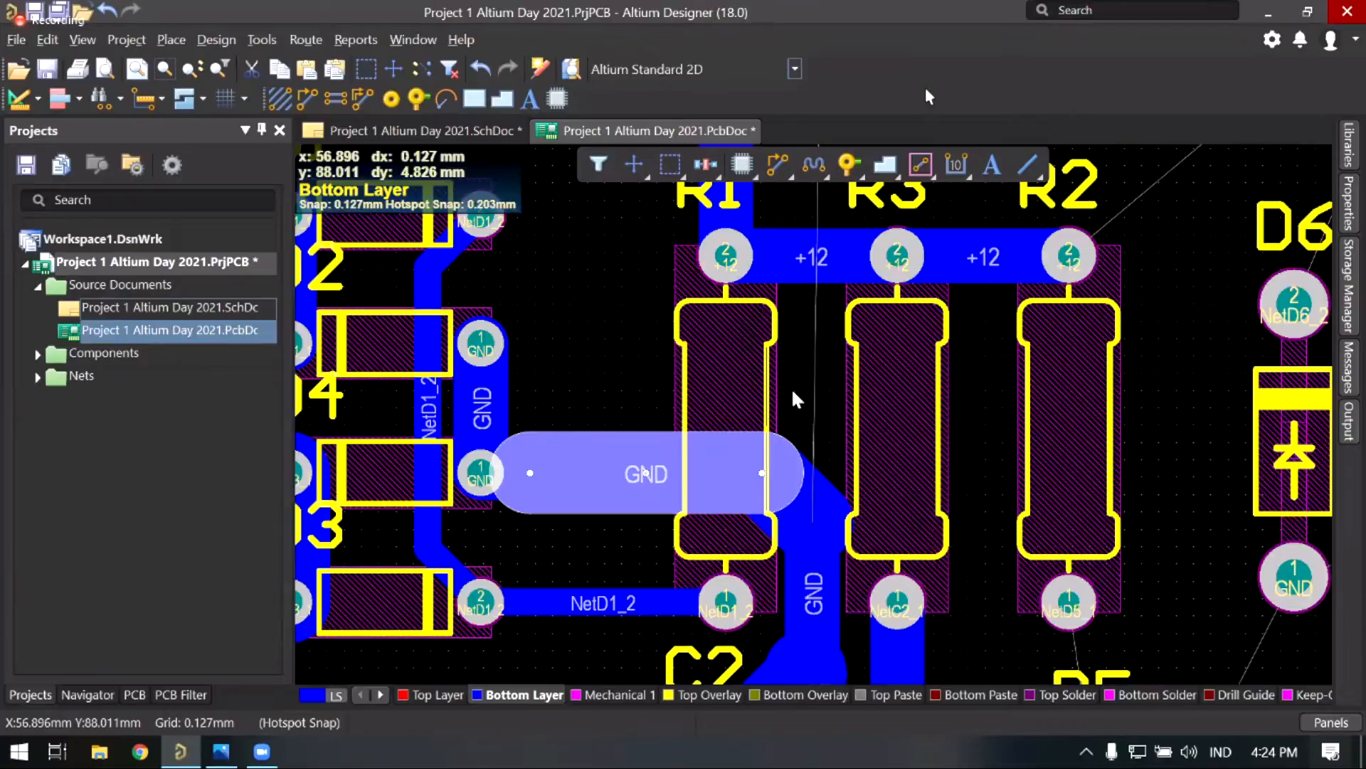
pyautogui.click(793, 391)
pyautogui.moveTo(833, 250); pyautogui.dragTo(799, 381, button='right')
pyautogui.click(793, 382)
pyautogui.moveTo(799, 459); pyautogui.dragTo(809, 390, button='right')
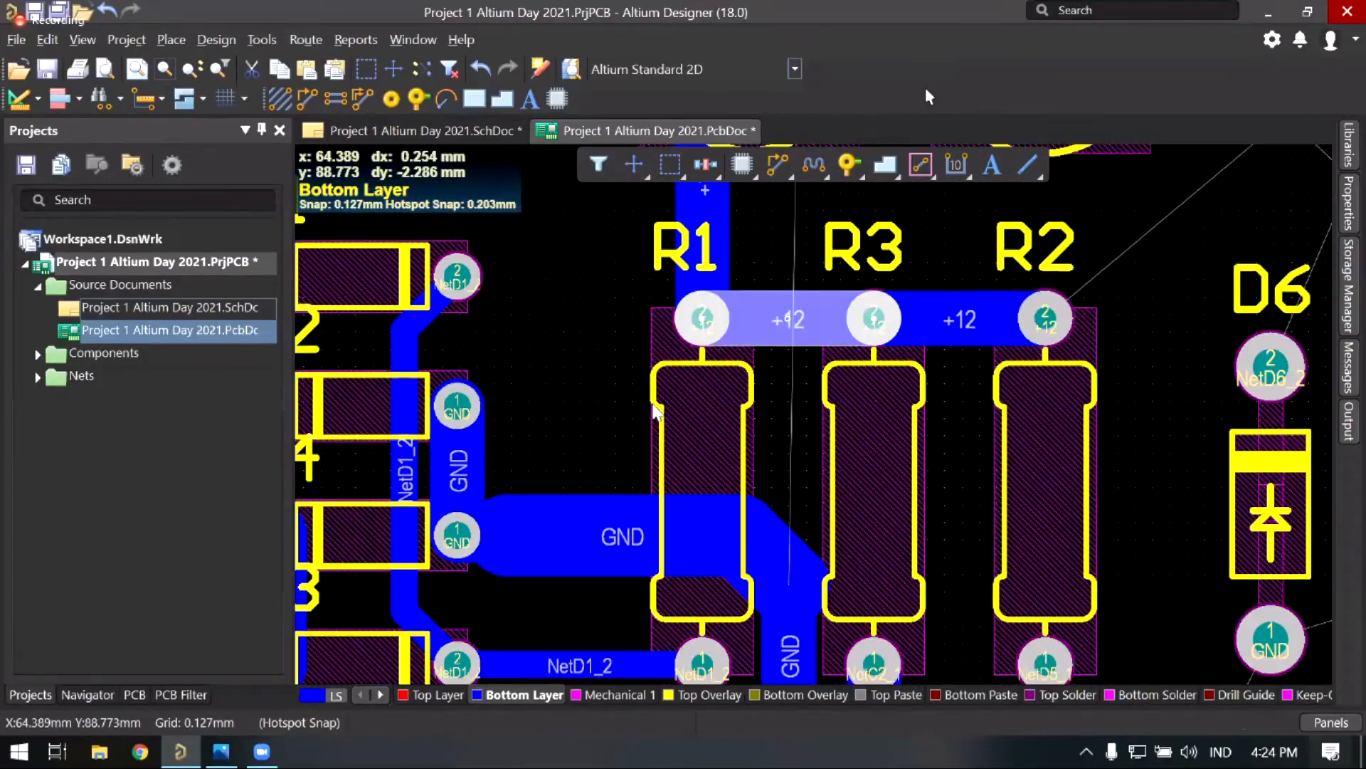
pyautogui.keyDown('ctrl'); pyautogui.scroll(-1, 654, 381); pyautogui.keyUp('ctrl')
pyautogui.click(629, 415)
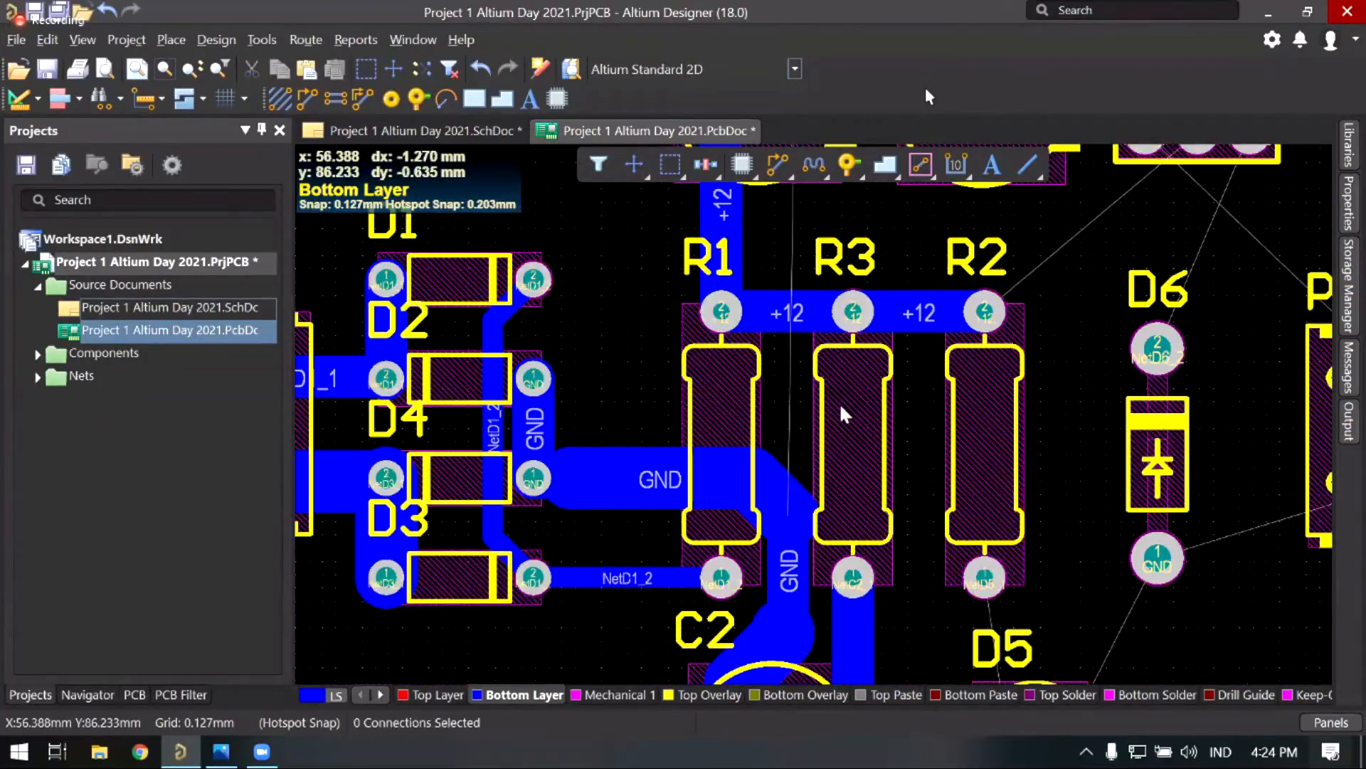
# Step: Centre C2 and LED D5 in the view and exit the routing operation
pyautogui.moveTo(808, 419); pyautogui.dragTo(817, 356, button='right')
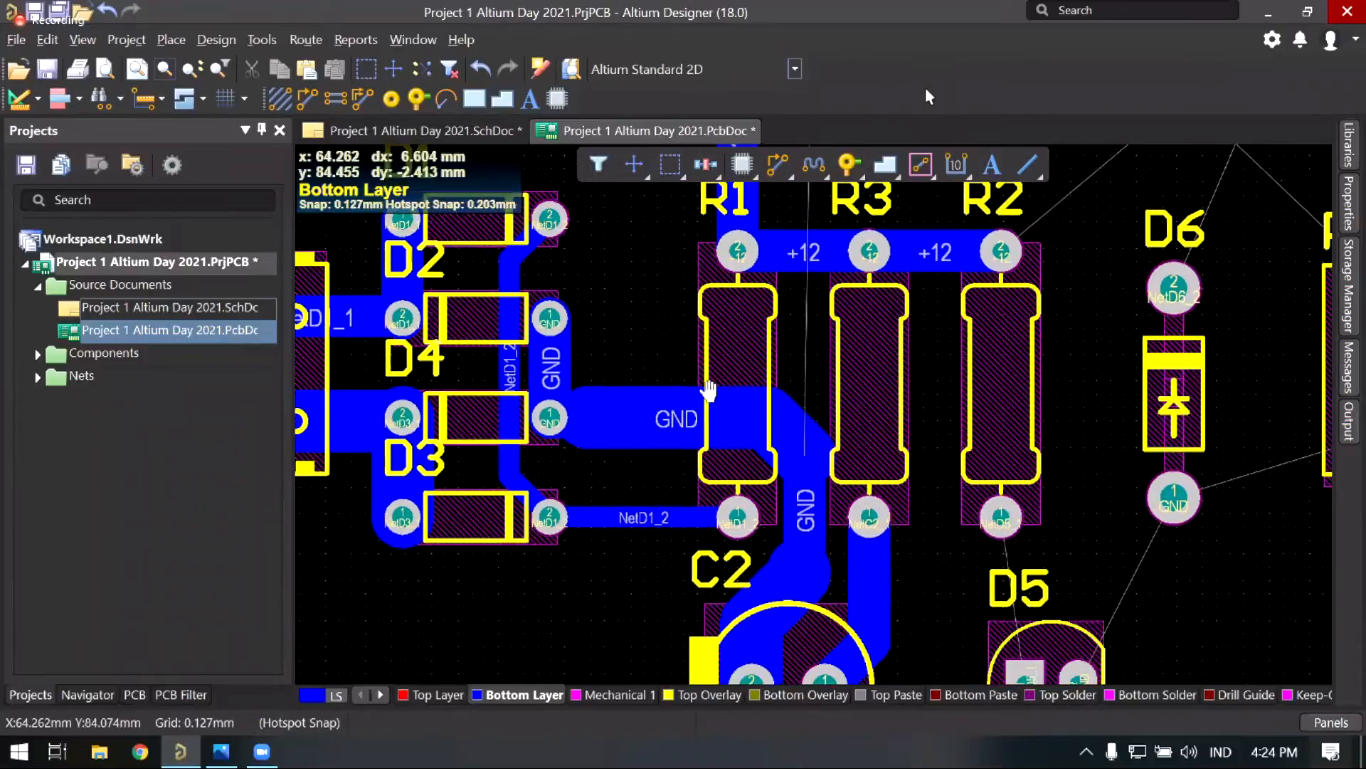
pyautogui.keyDown('ctrl'); pyautogui.scroll(1, 625, 399); pyautogui.keyUp('ctrl')
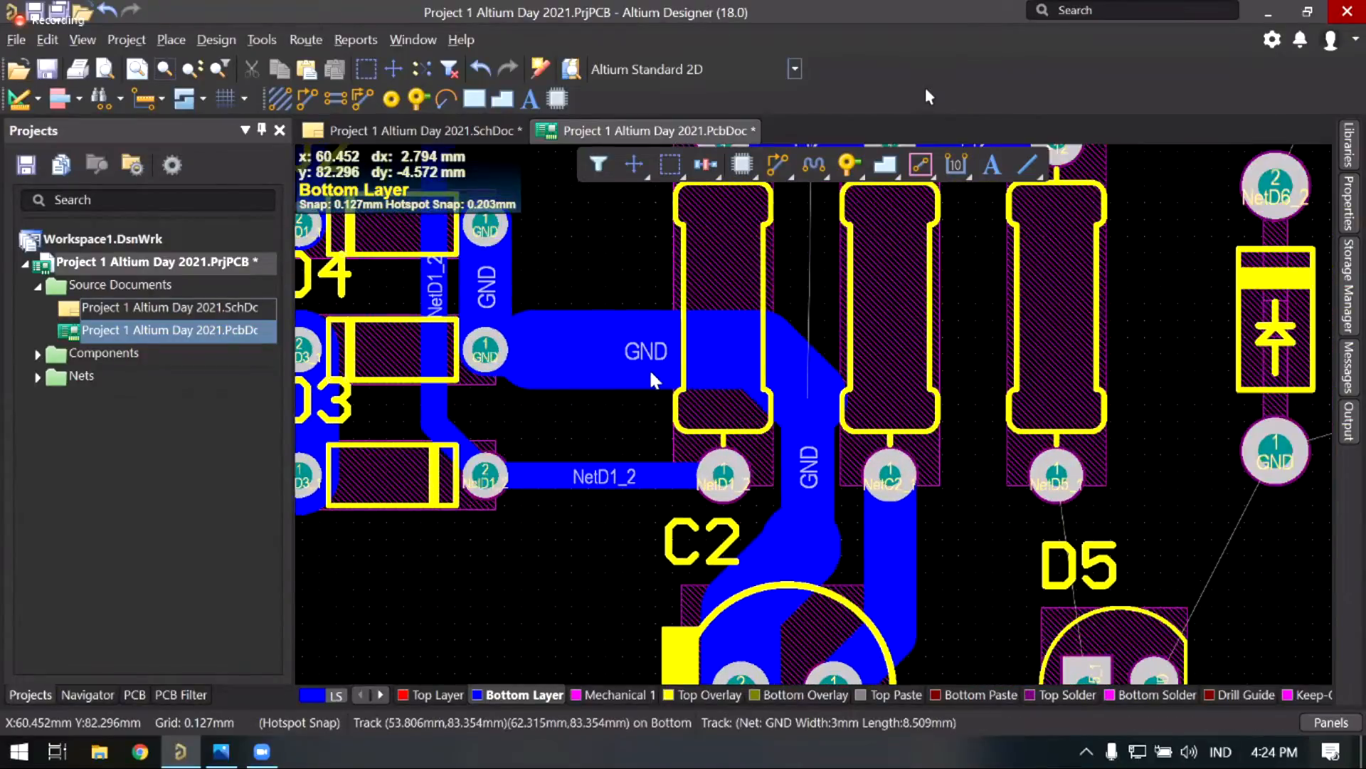
pyautogui.moveTo(619, 407); pyautogui.dragTo(666, 450, button='right')
pyautogui.moveTo(769, 375); pyautogui.dragTo(725, 372, button='right')
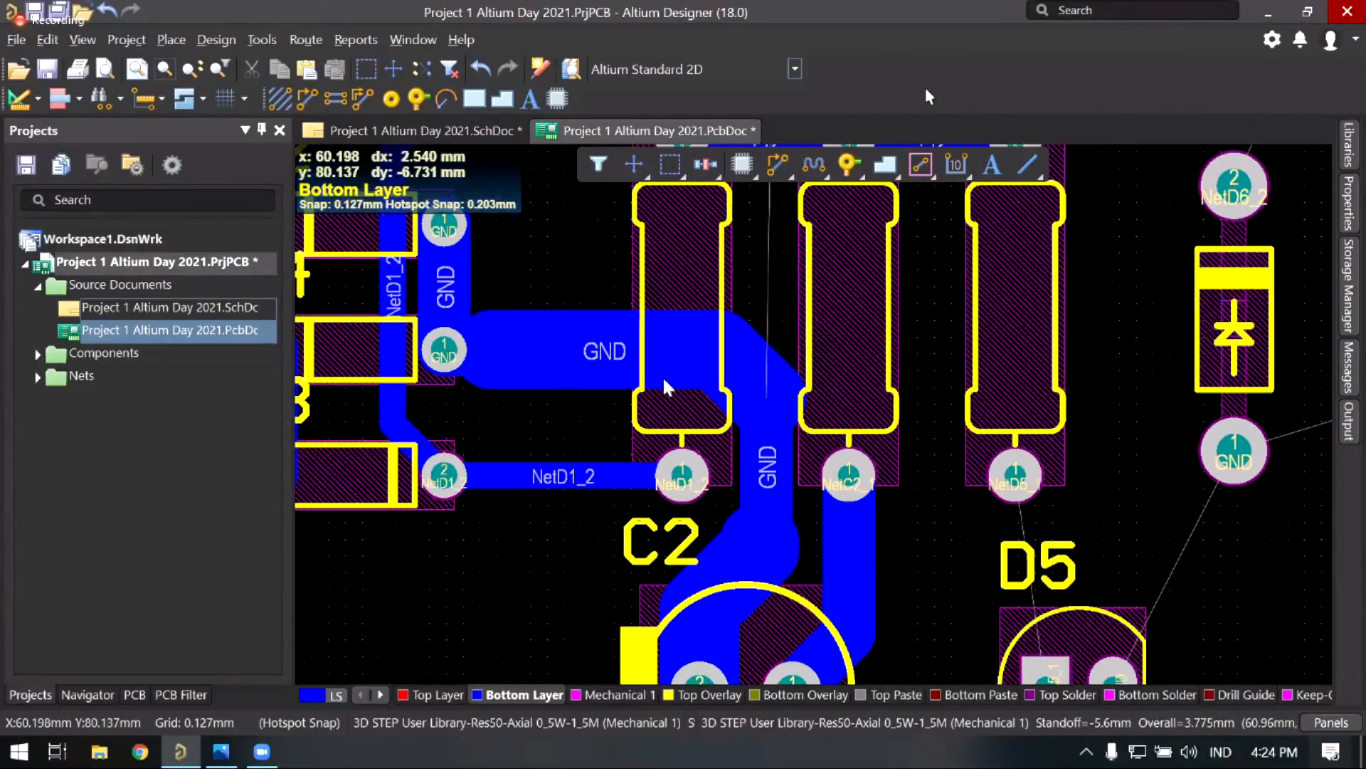
pyautogui.scroll(3, 475, 408)
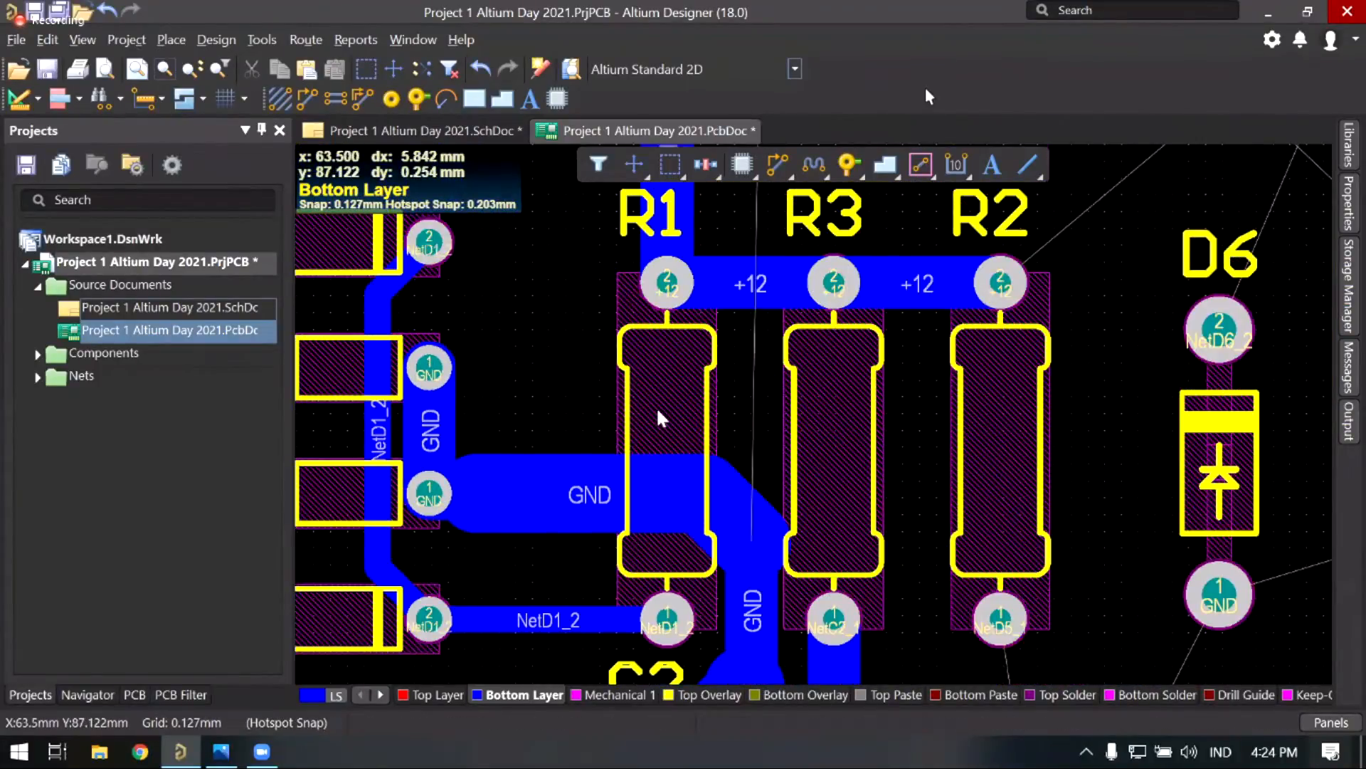
pyautogui.moveTo(658, 412); pyautogui.dragTo(664, 392, button='right')
pyautogui.keyDown('ctrl'); pyautogui.scroll(-1, 668, 456); pyautogui.keyUp('ctrl')
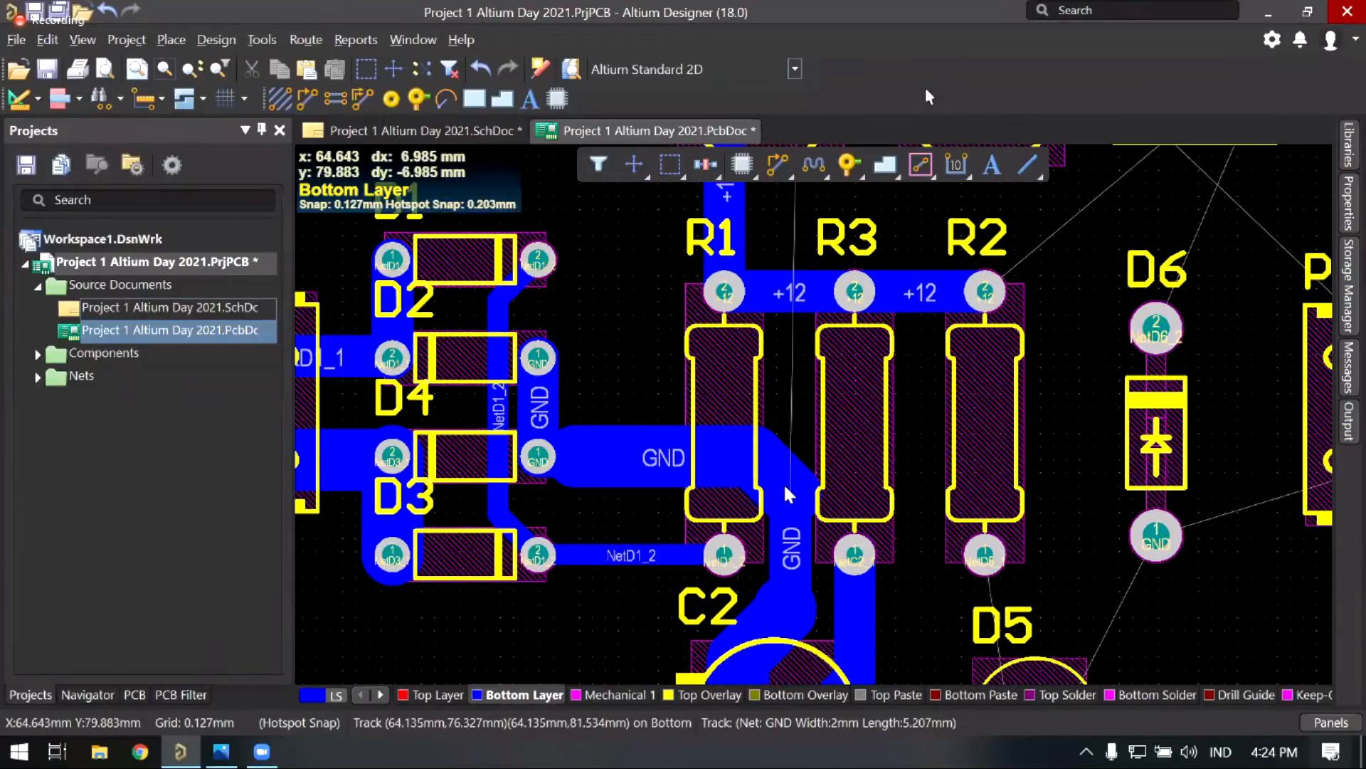
pyautogui.moveTo(789, 491); pyautogui.dragTo(786, 466, button='right')
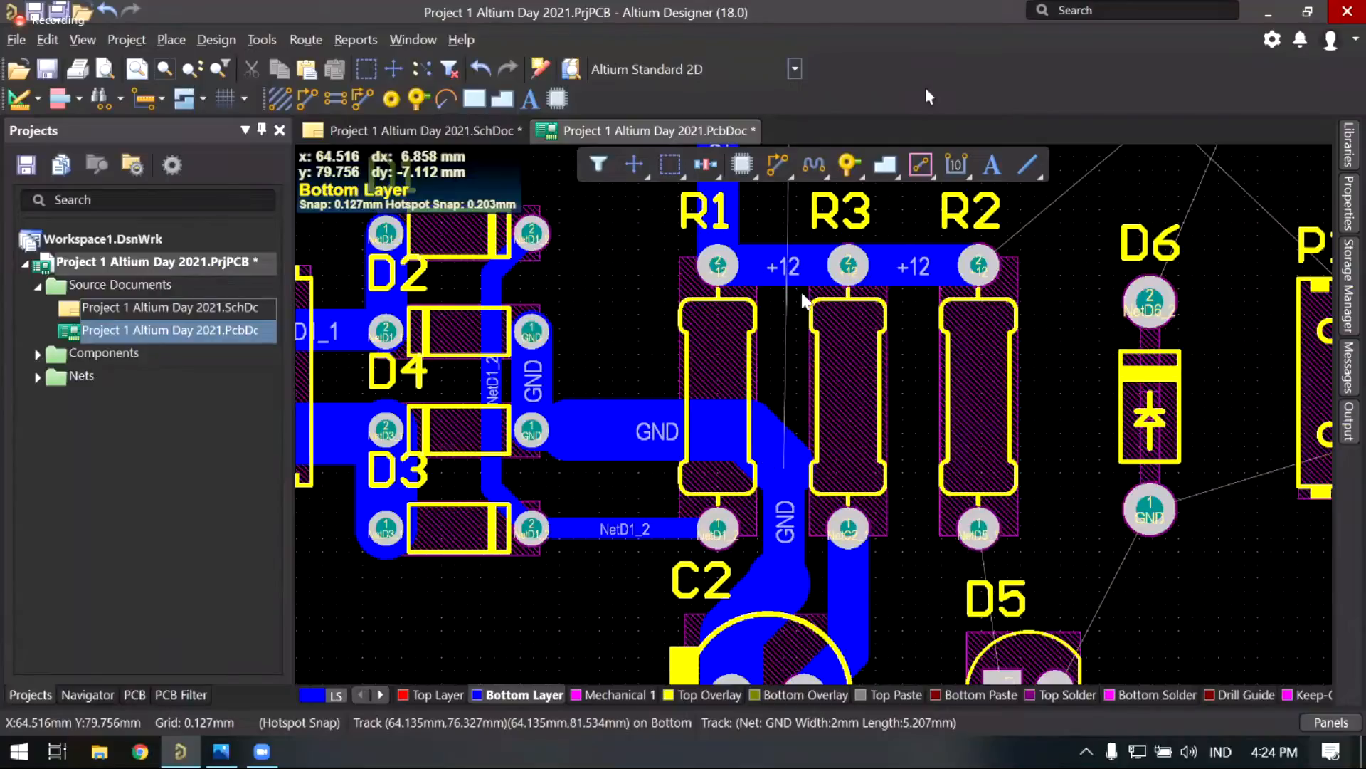
pyautogui.keyDown('ctrl'); pyautogui.scroll(1, 804, 296); pyautogui.keyUp('ctrl')
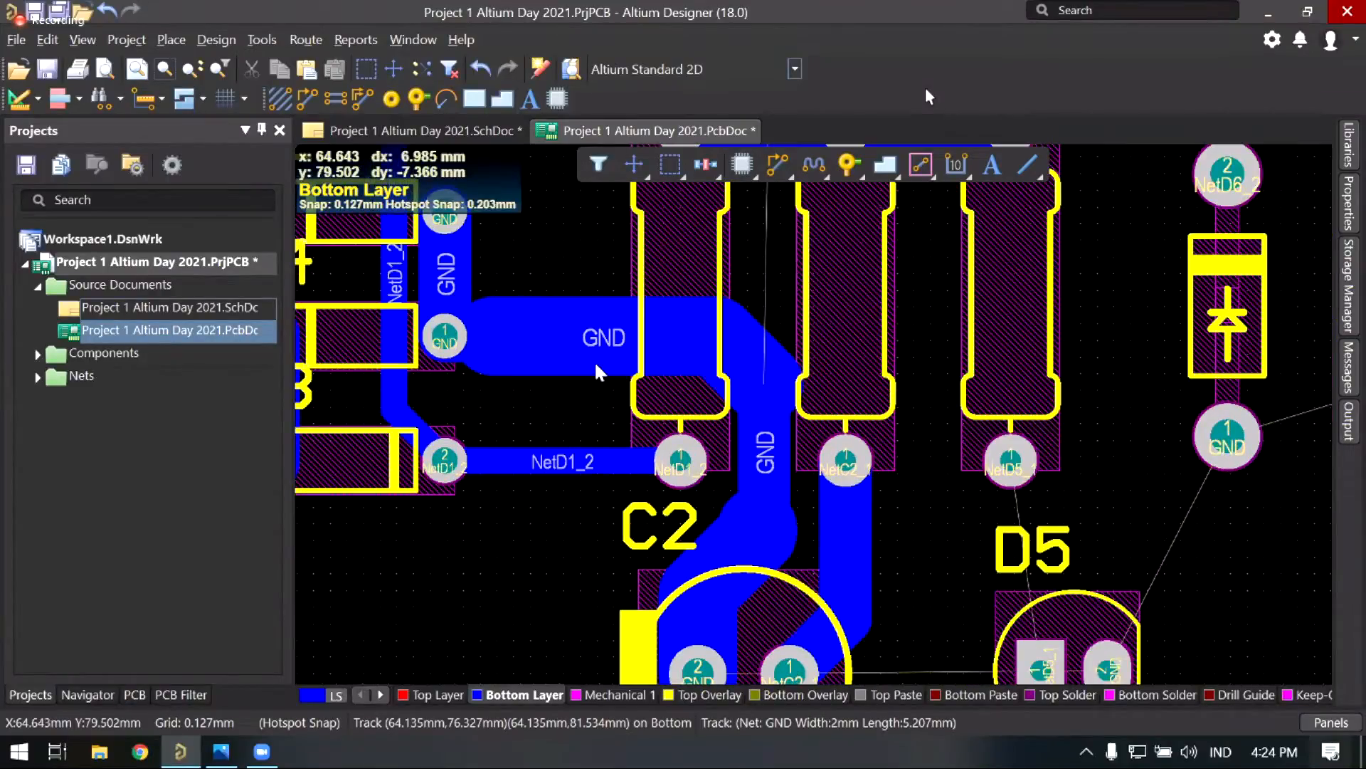
pyautogui.moveTo(778, 439); pyautogui.dragTo(721, 434, button='right')
pyautogui.keyDown('ctrl'); pyautogui.scroll(-1, 954, 427); pyautogui.keyUp('ctrl')
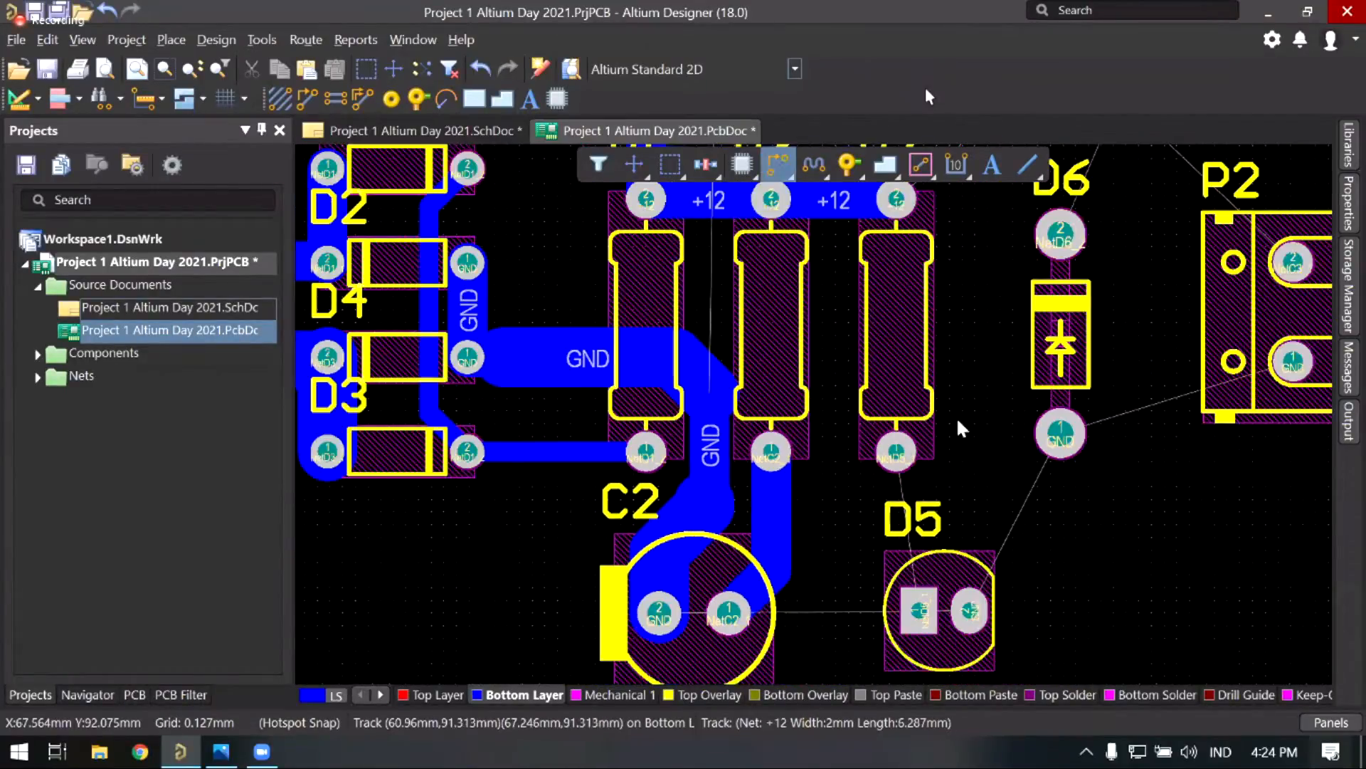
pyautogui.scroll(-3, 925, 441)
pyautogui.rightClick(893, 464)
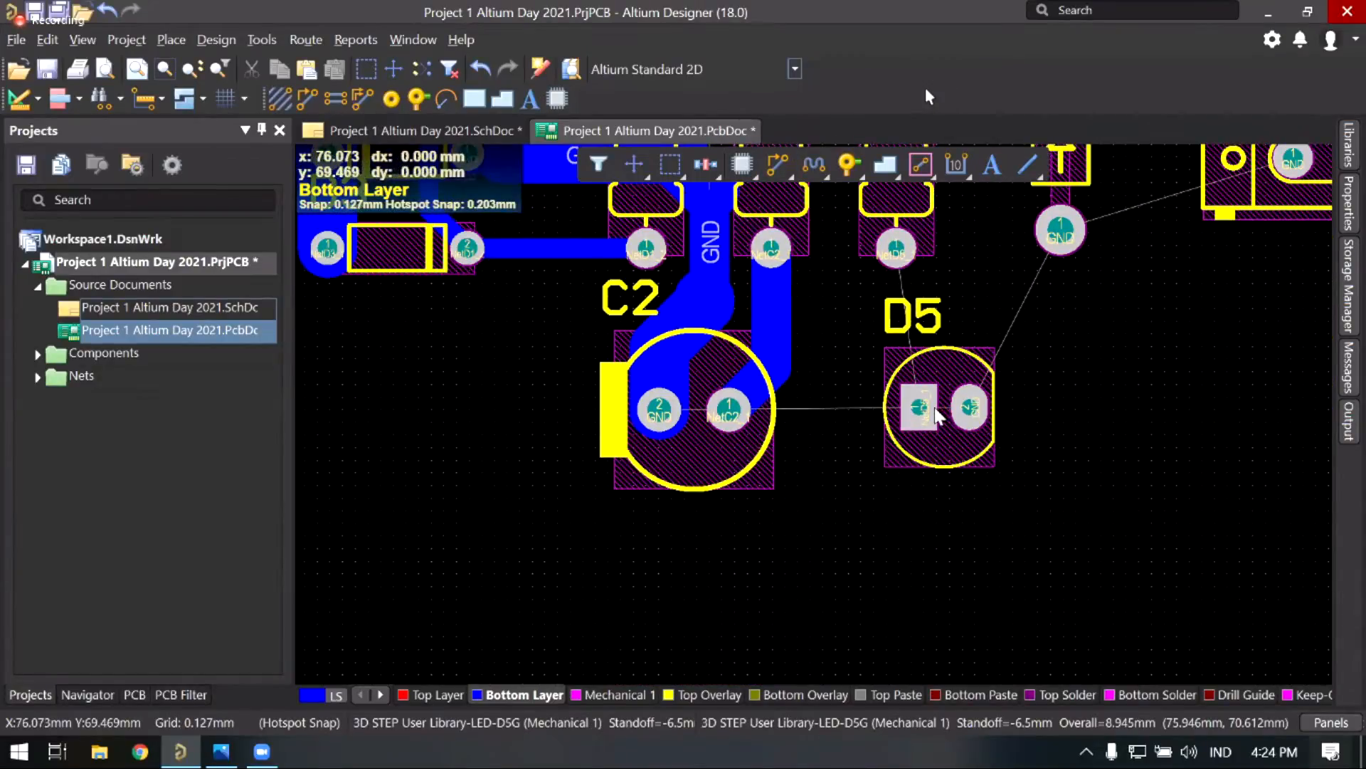
# Step: Move LED D5 slightly to the left
pyautogui.moveTo(934, 410); pyautogui.dragTo(925, 407)
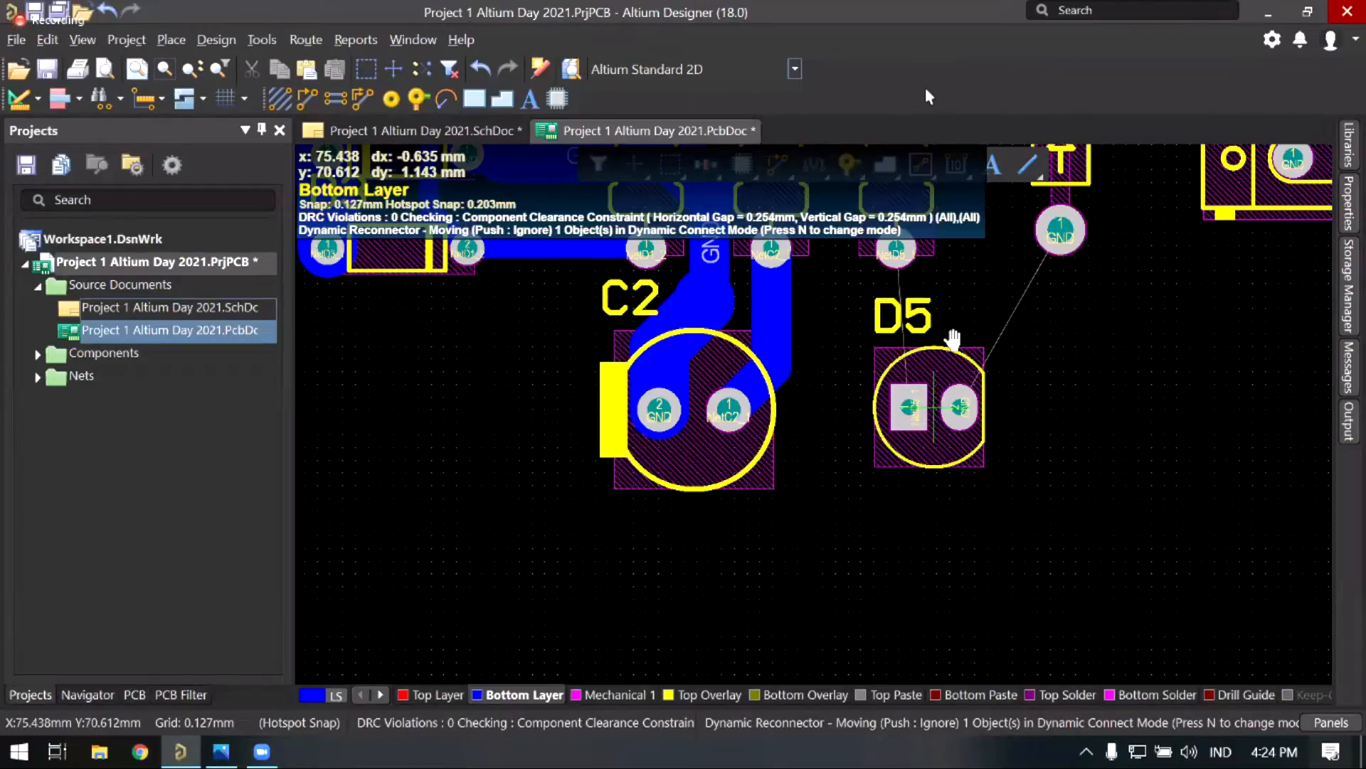
pyautogui.click(782, 164)
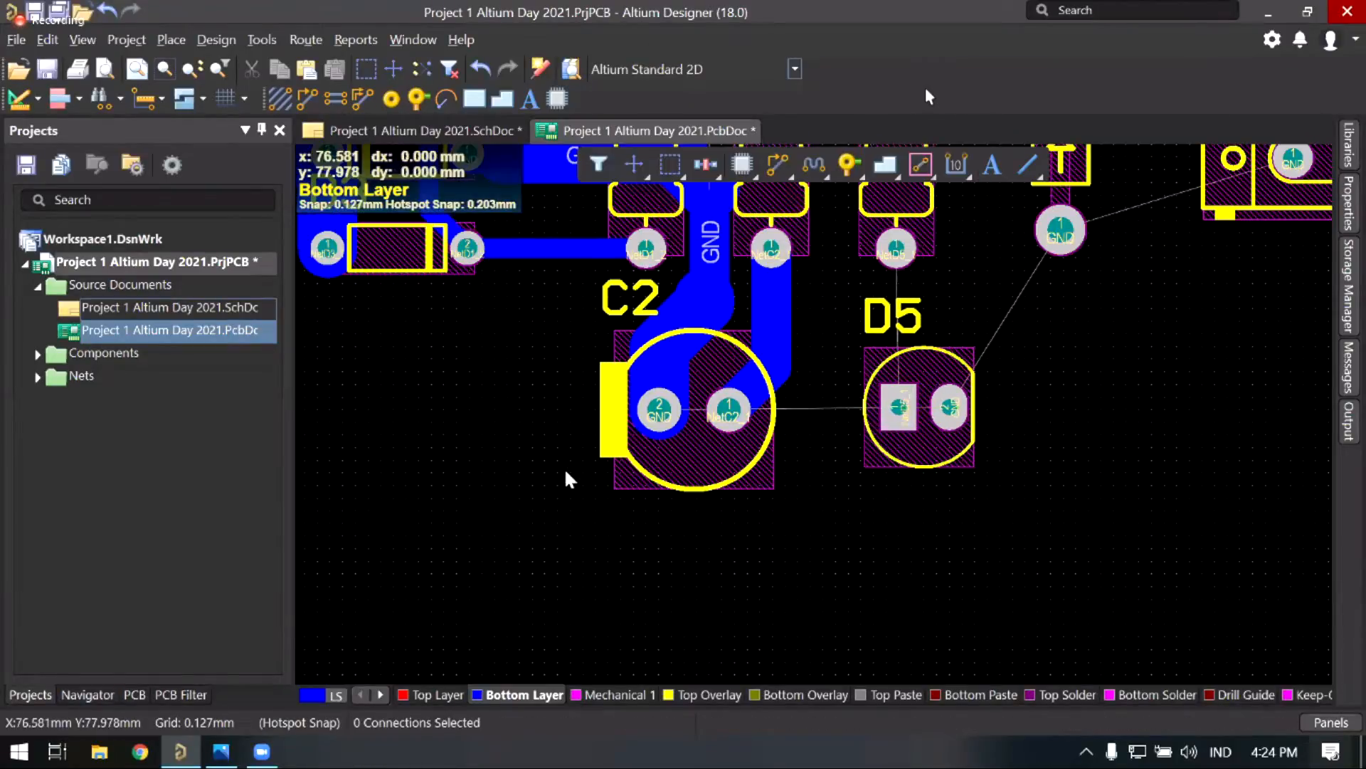
pyautogui.keyDown('ctrl'); pyautogui.scroll(-1, 582, 432); pyautogui.keyUp('ctrl')
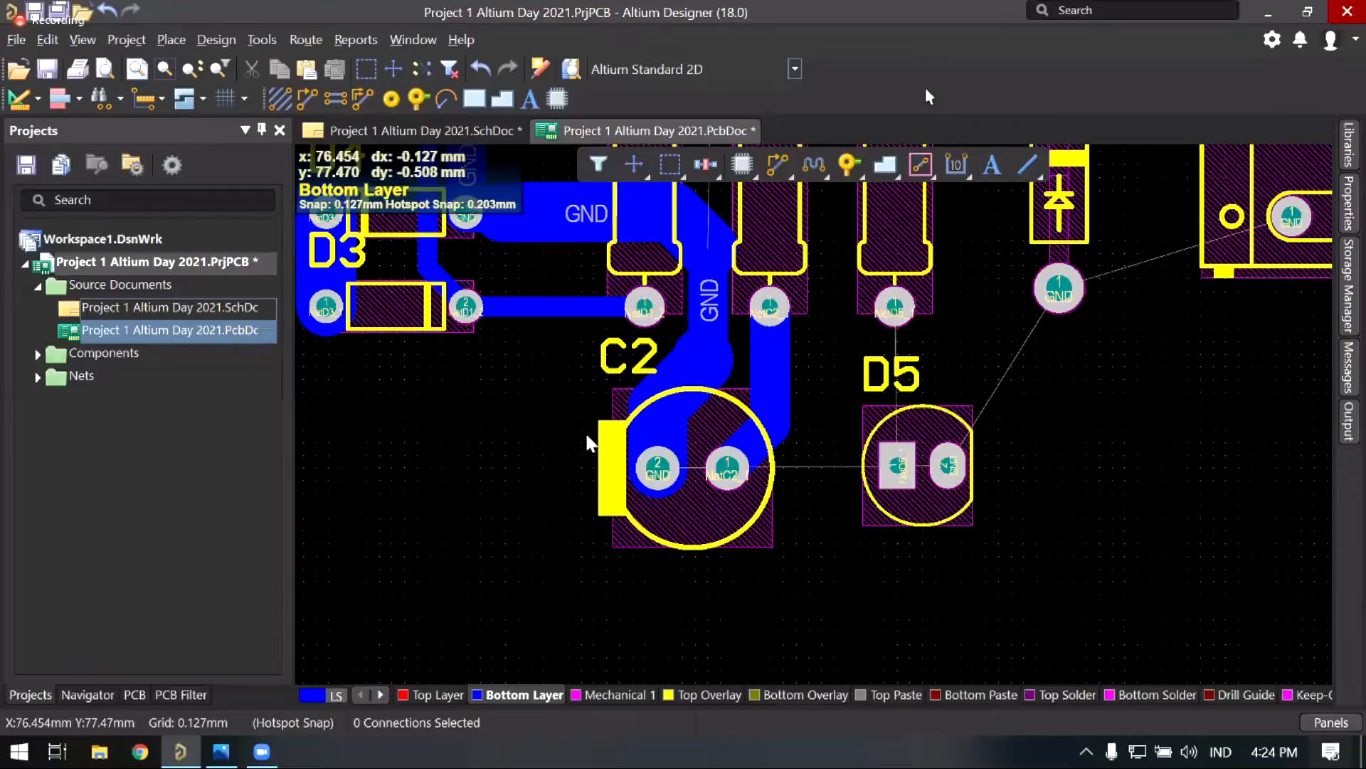
pyautogui.keyDown('ctrl'); pyautogui.scroll(2, 594, 447); pyautogui.keyUp('ctrl')
pyautogui.scroll(-1, 670, 598)
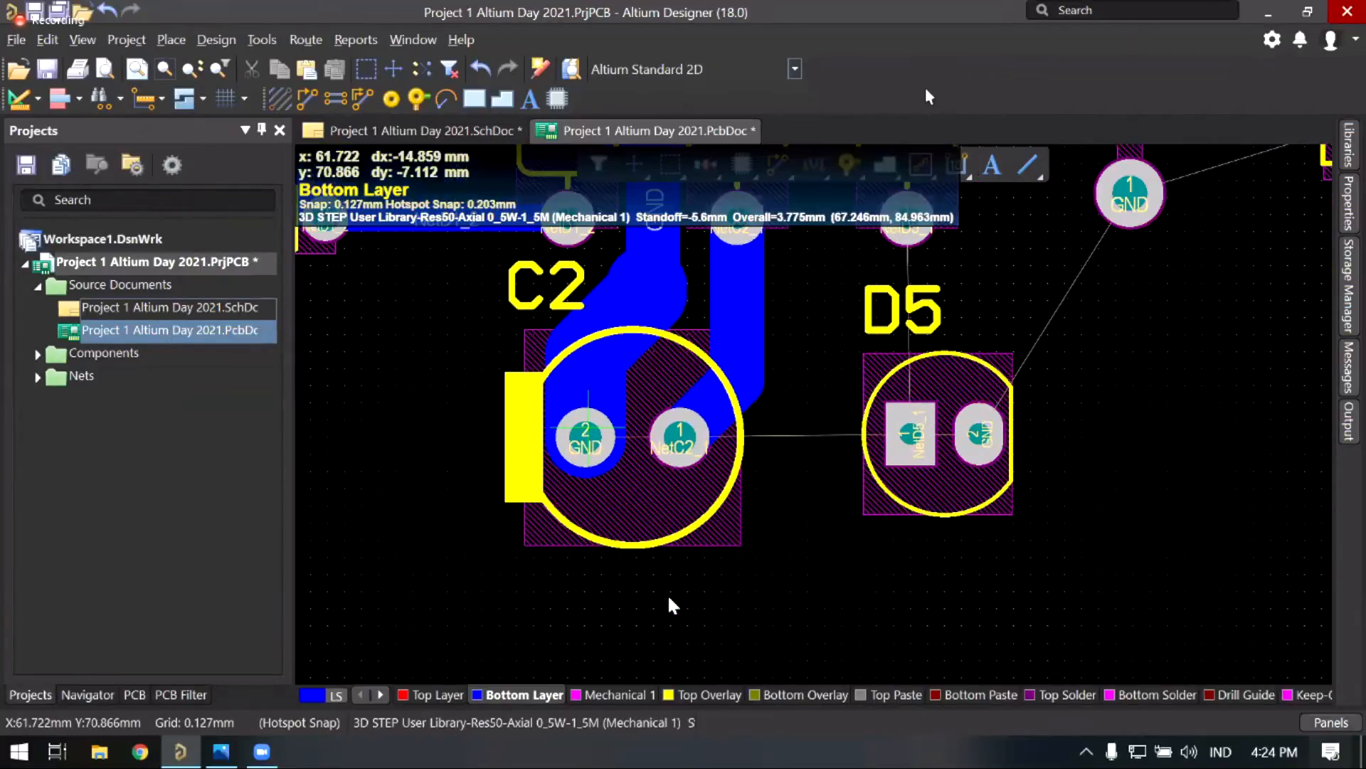
# Step: Route a 2 mm GND track from C2's GND run under D5 and up into its pad 2
pyautogui.click(670, 604)
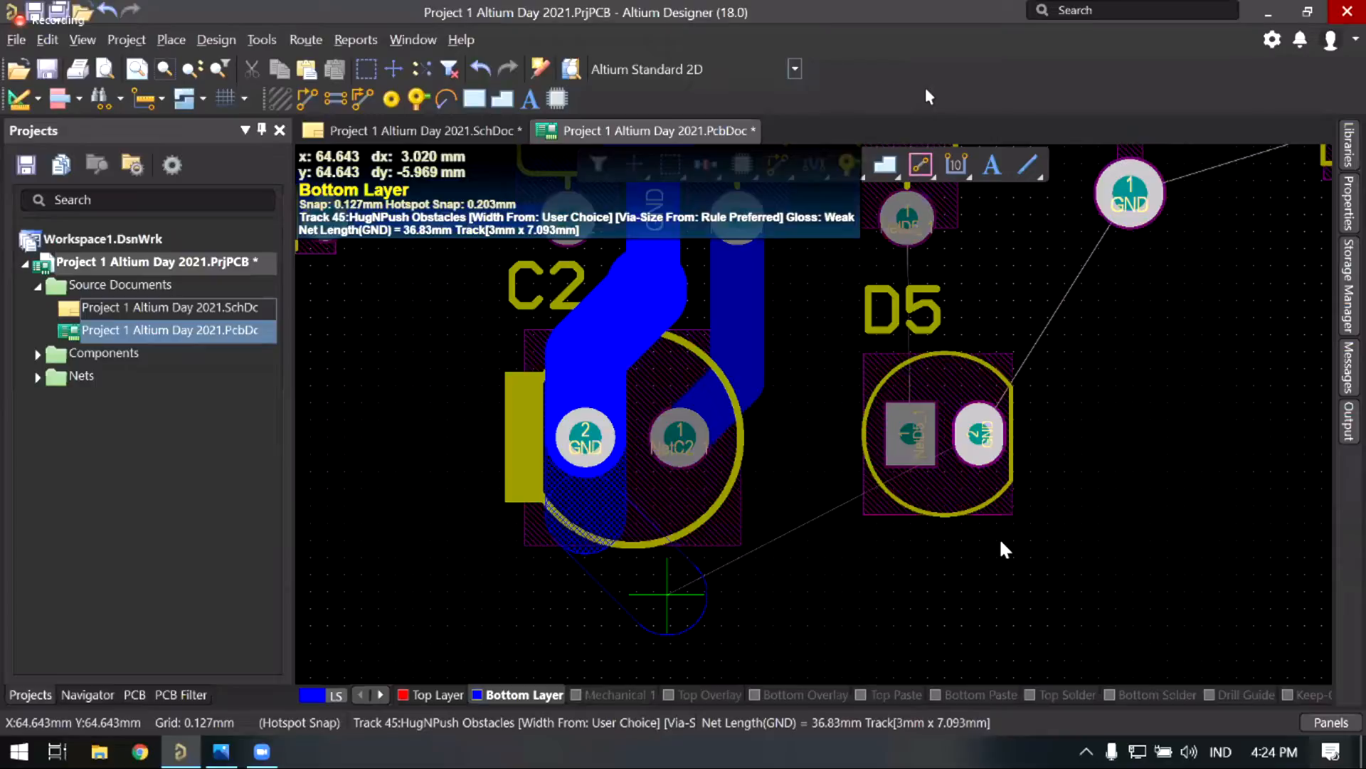
pyautogui.click(977, 572)
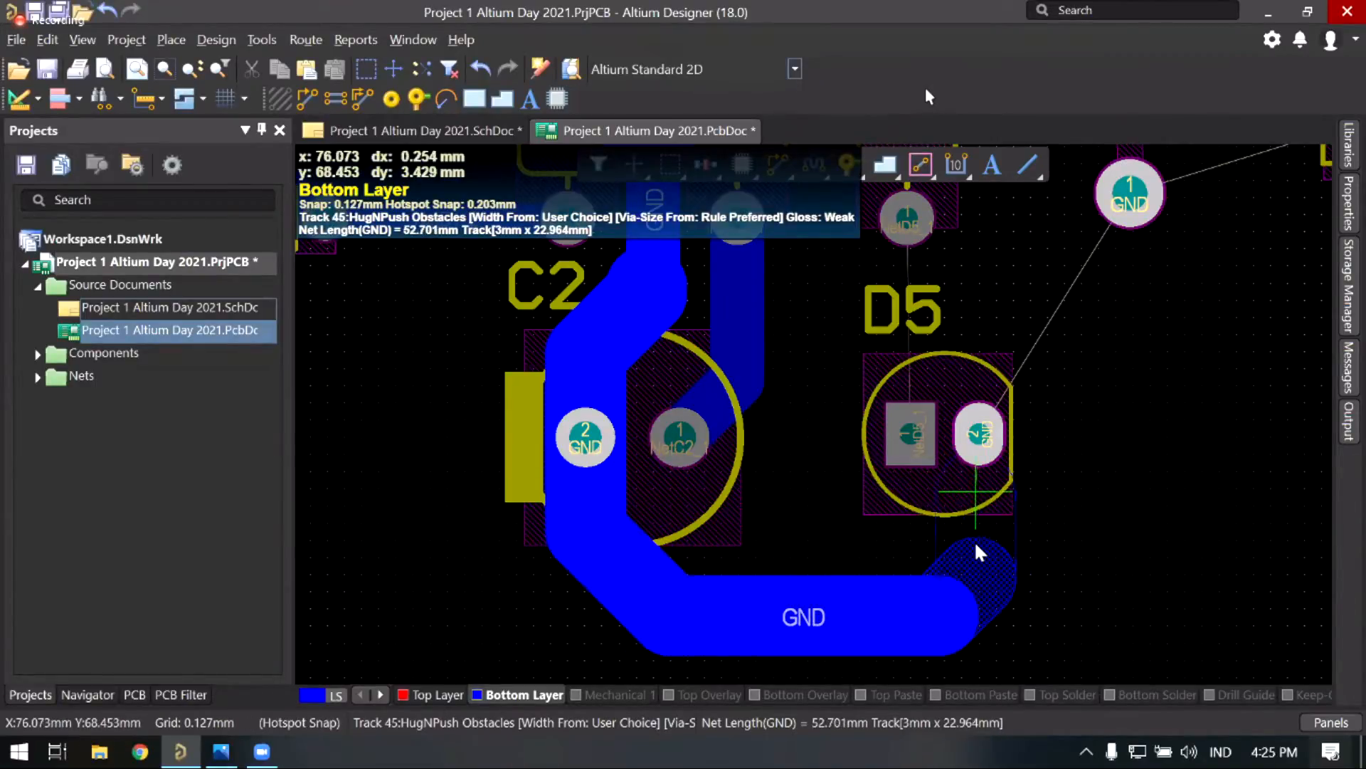
pyautogui.keyDown('ctrl'); pyautogui.scroll(3, 979, 552); pyautogui.keyUp('ctrl')
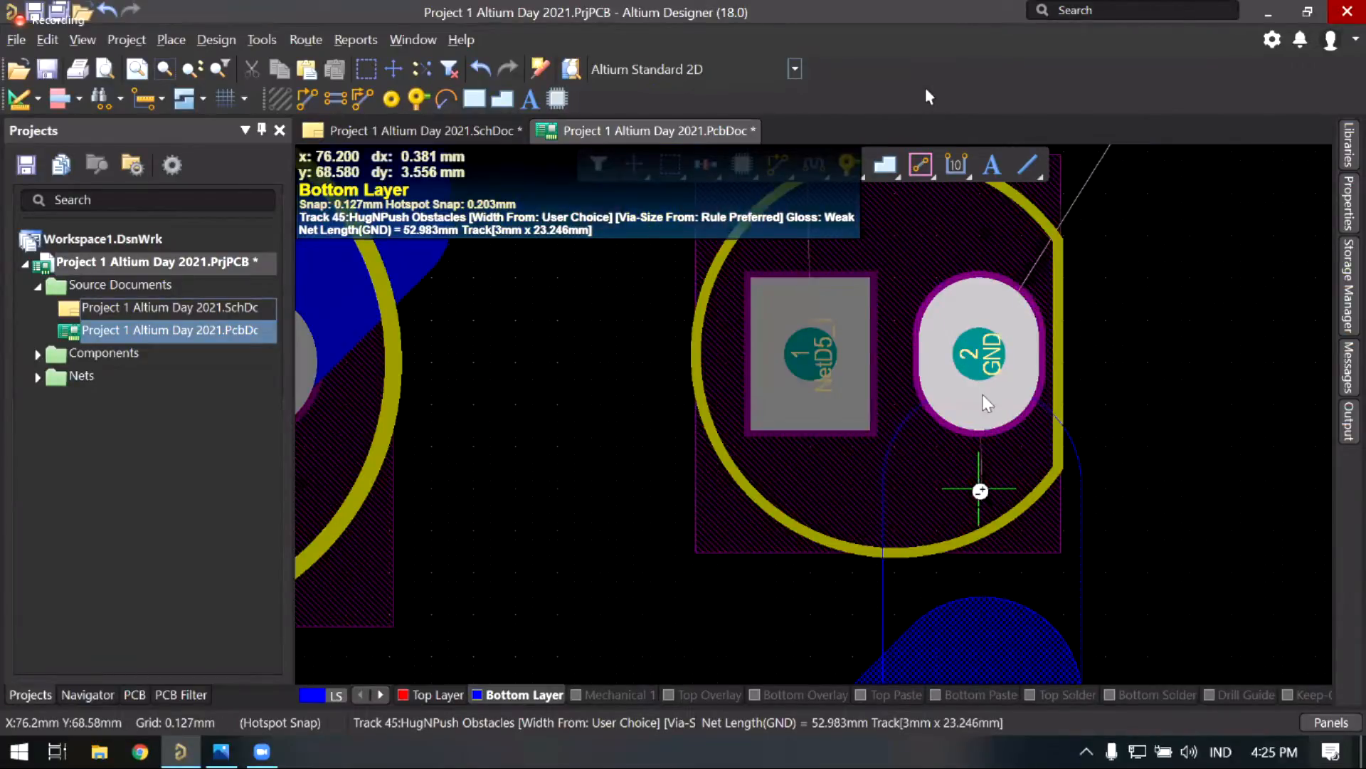
pyautogui.keyDown('ctrl'); pyautogui.scroll(1, 980, 491); pyautogui.keyUp('ctrl')
pyautogui.press('3')
pyautogui.click(1043, 396)
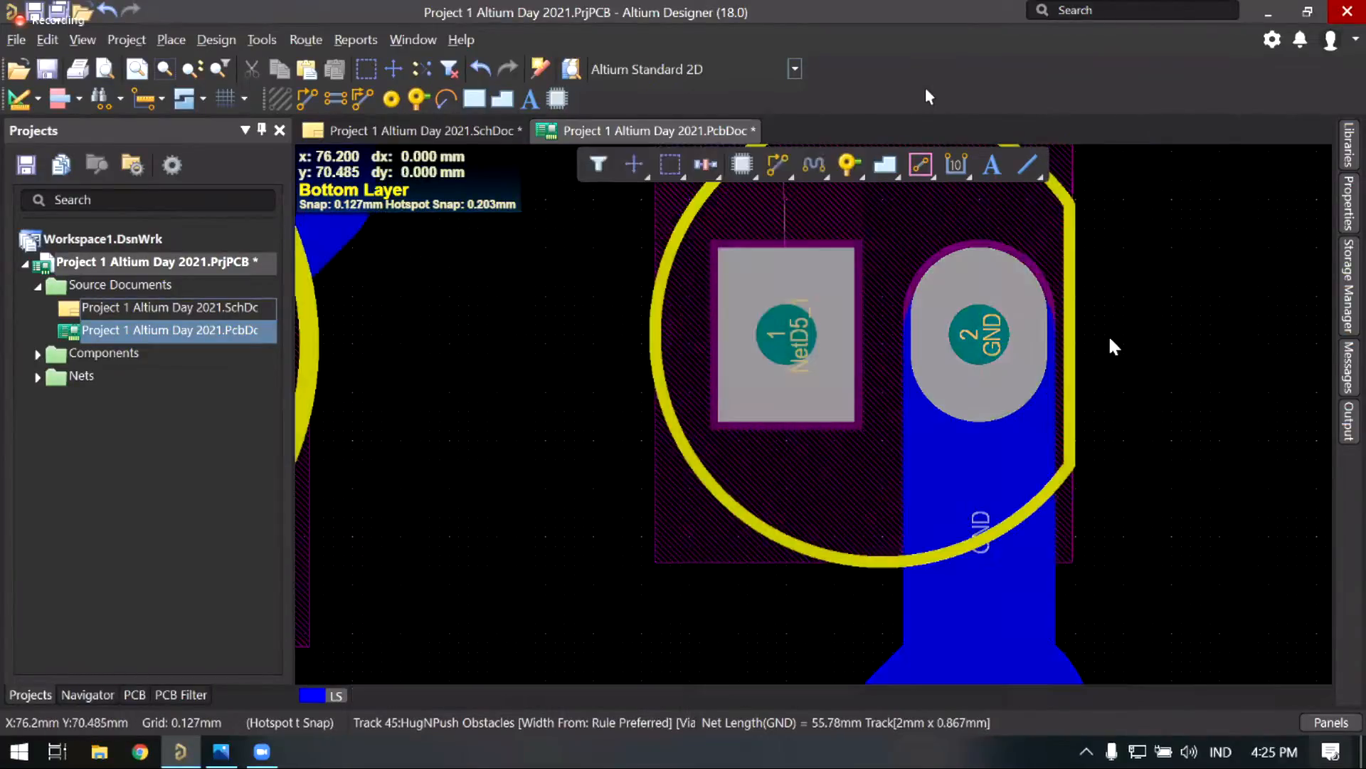
pyautogui.press('Escape')
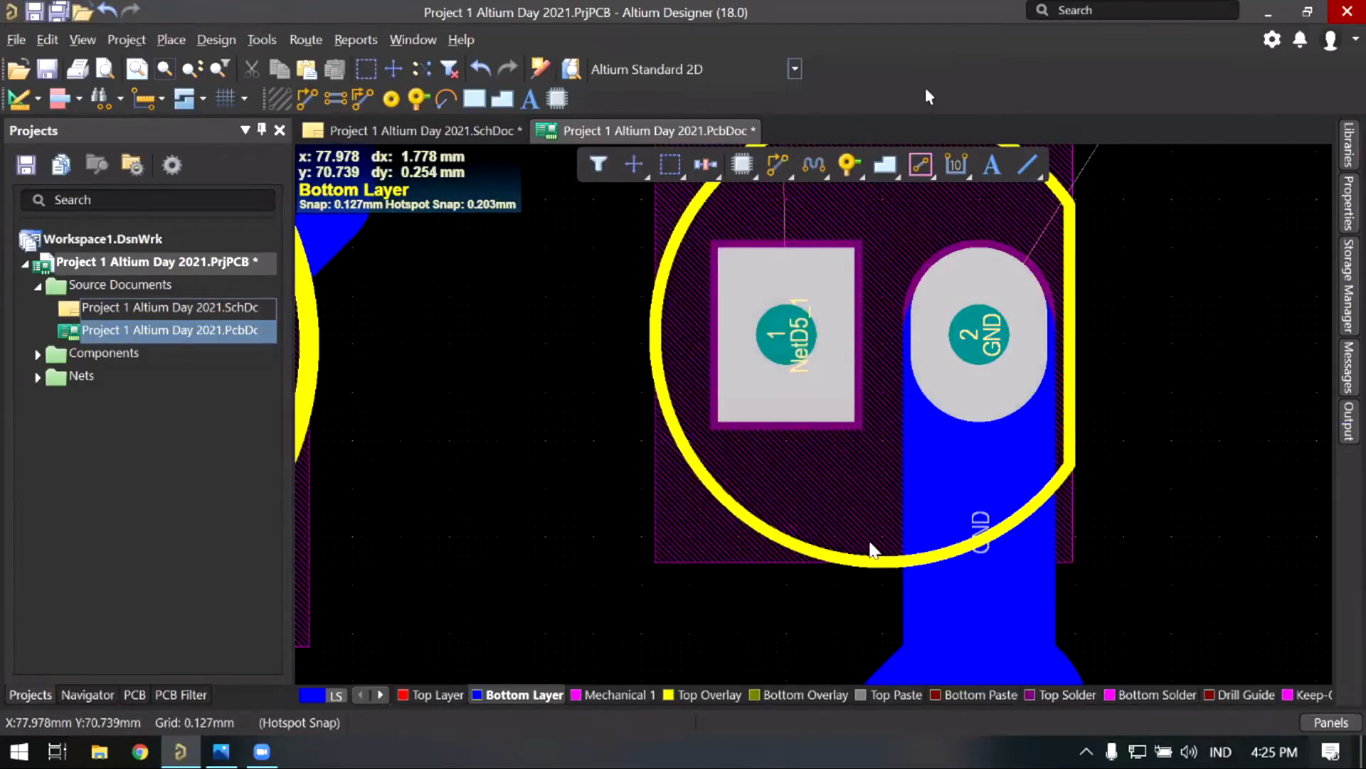
pyautogui.keyDown('ctrl'); pyautogui.scroll(-5, 835, 540); pyautogui.keyUp('ctrl')
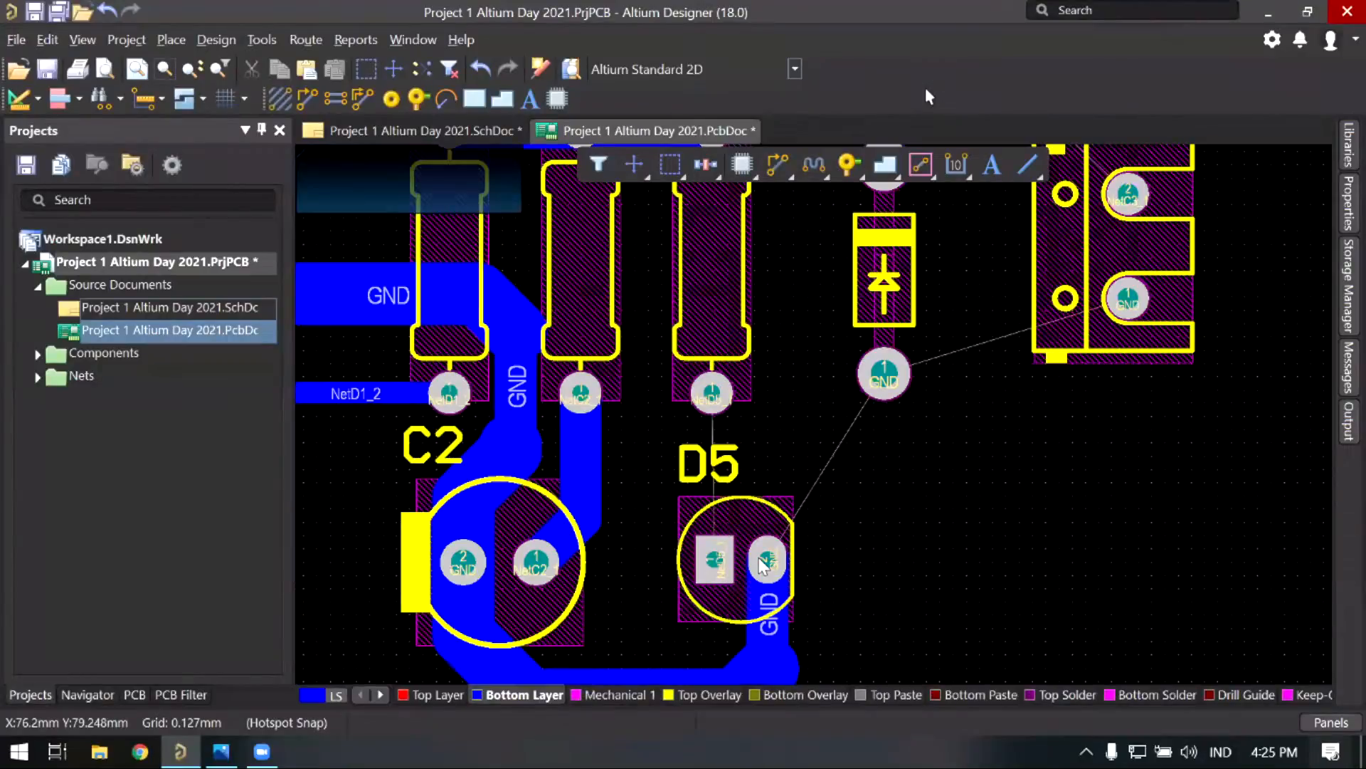
# Step: Centre D5 and its GND track, then begin a new bottom-layer track at D5's pad 2
pyautogui.keyDown('ctrl'); pyautogui.scroll(2, 861, 533); pyautogui.keyUp('ctrl')
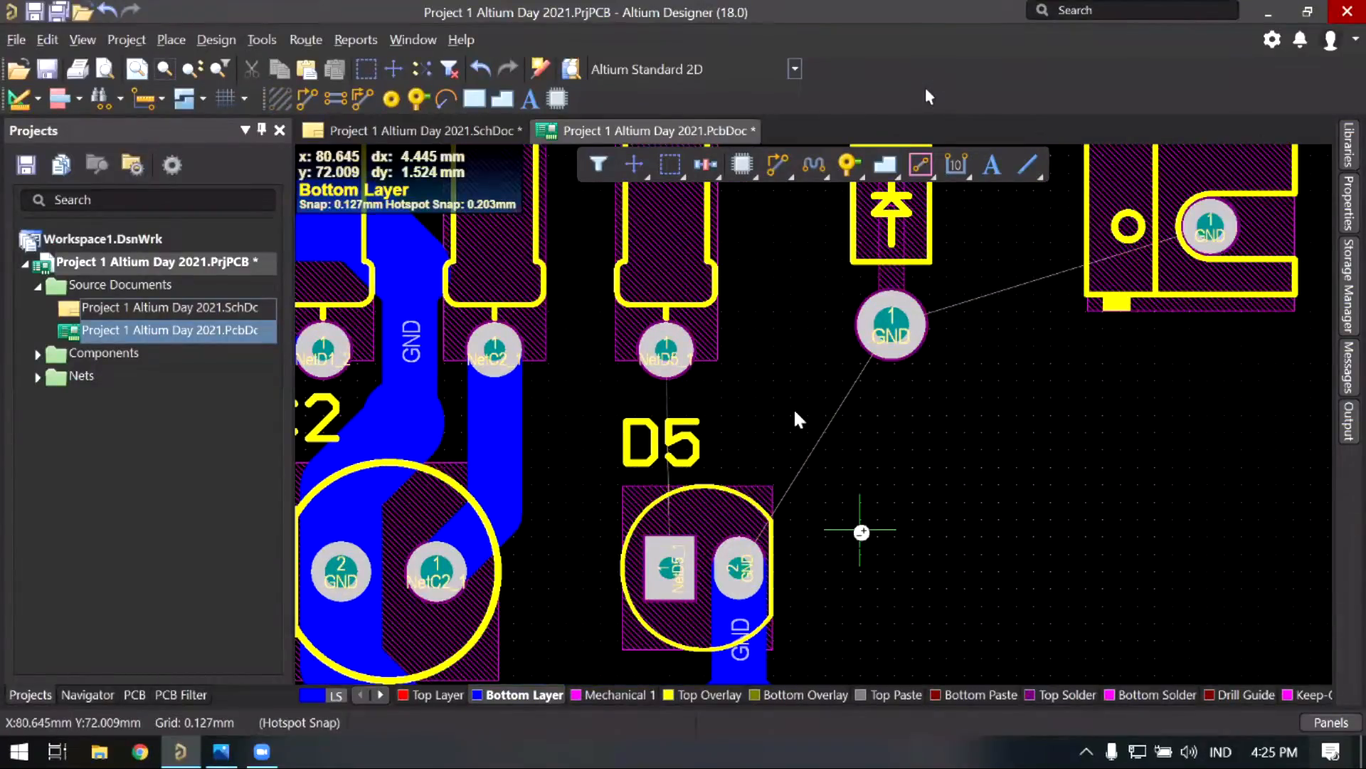
pyautogui.keyDown('ctrl'); pyautogui.scroll(3, 791, 382); pyautogui.keyUp('ctrl')
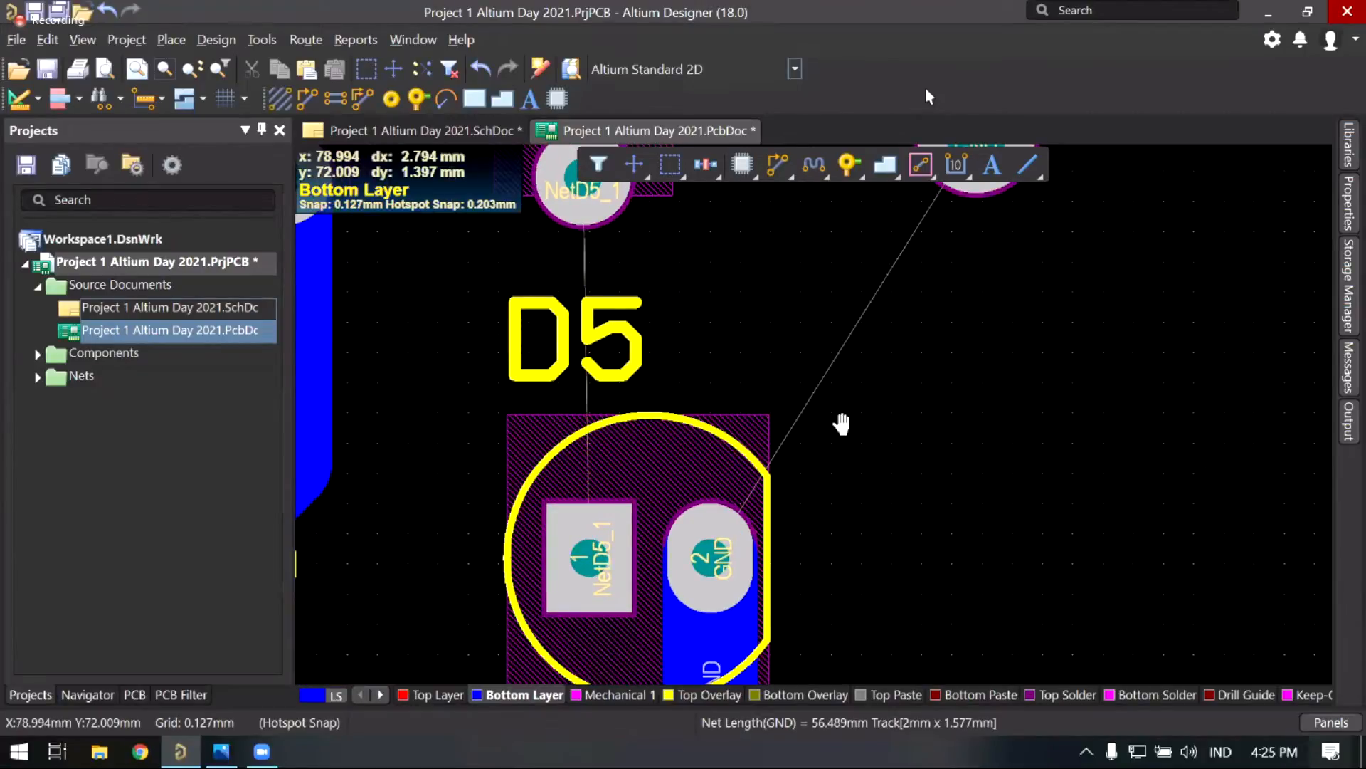
pyautogui.moveTo(842, 425); pyautogui.dragTo(1005, 244, button='right')
pyautogui.moveTo(859, 432); pyautogui.dragTo(823, 440, button='right')
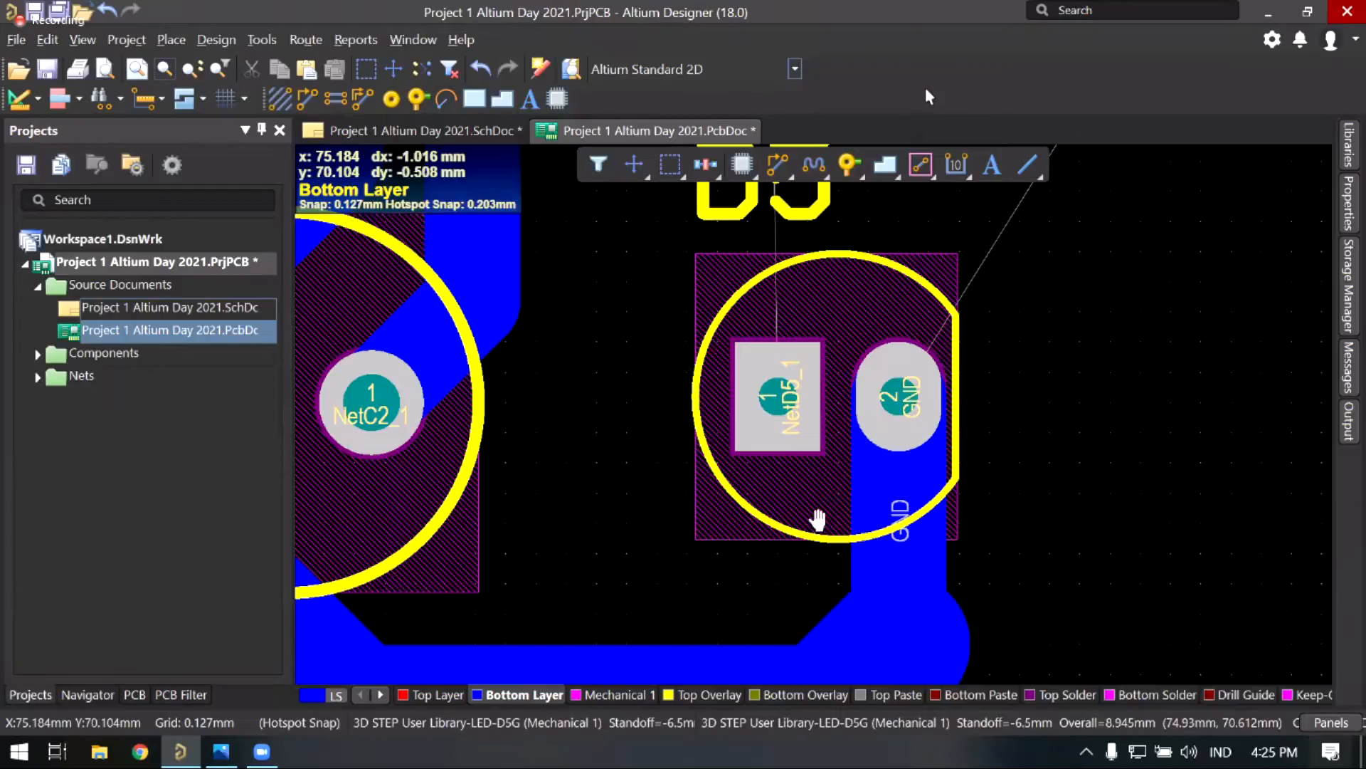
pyautogui.moveTo(977, 433); pyautogui.dragTo(953, 437, button='right')
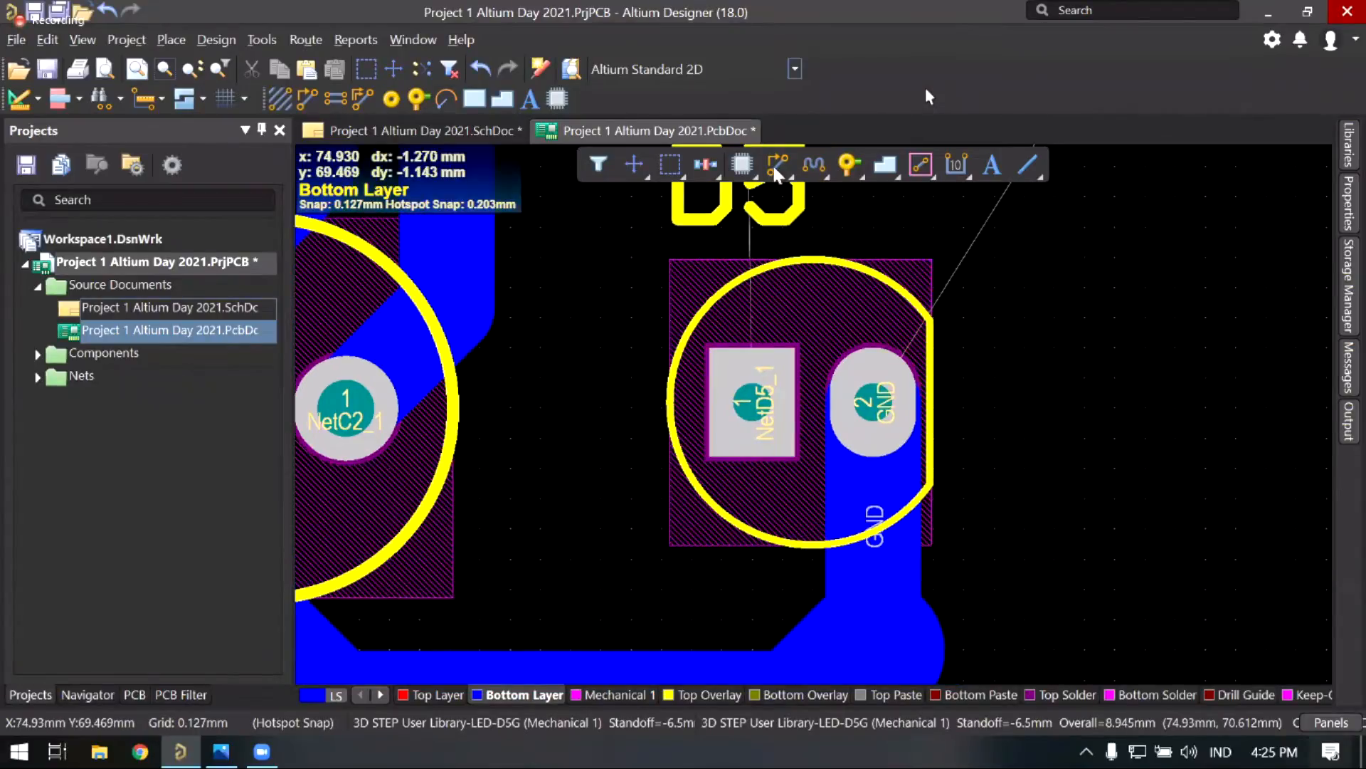
pyautogui.moveTo(883, 610); pyautogui.dragTo(982, 567, button='right')
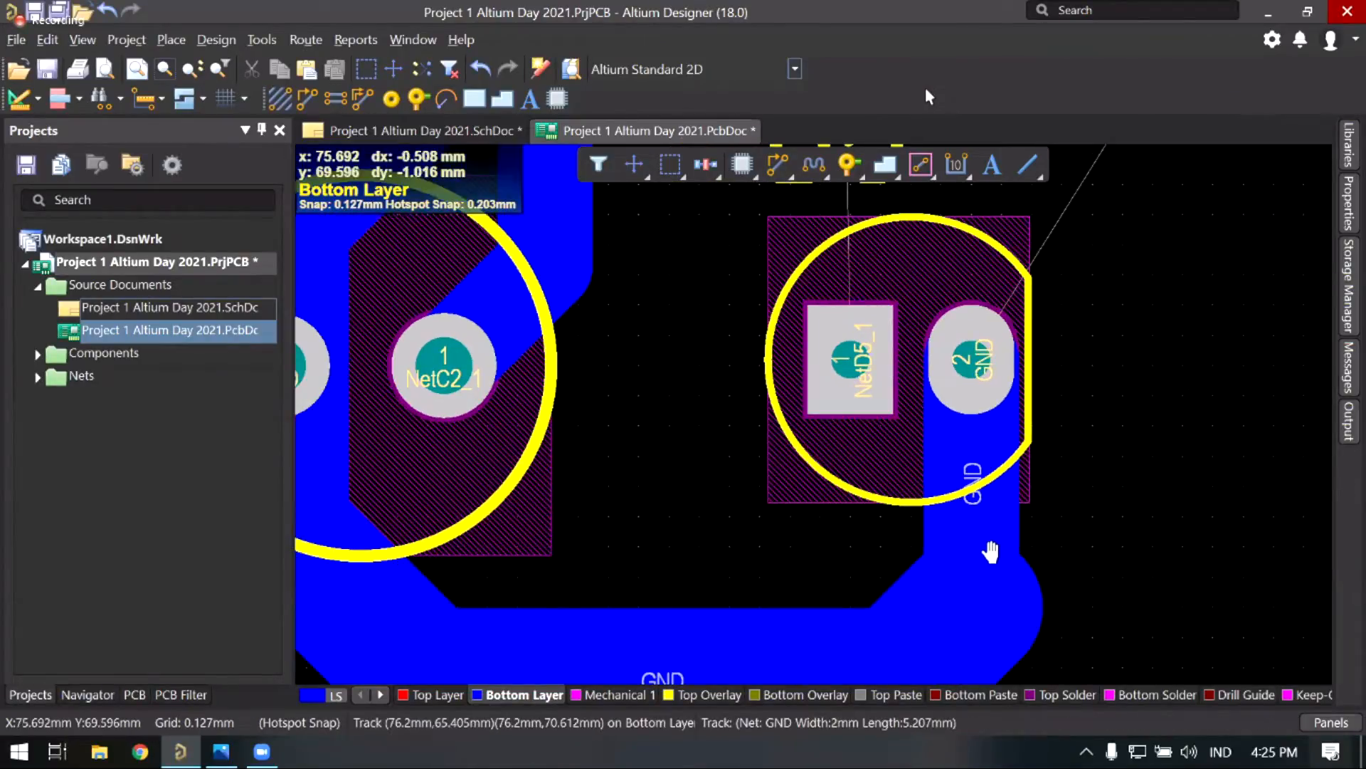
pyautogui.moveTo(977, 484); pyautogui.dragTo(988, 481, button='right')
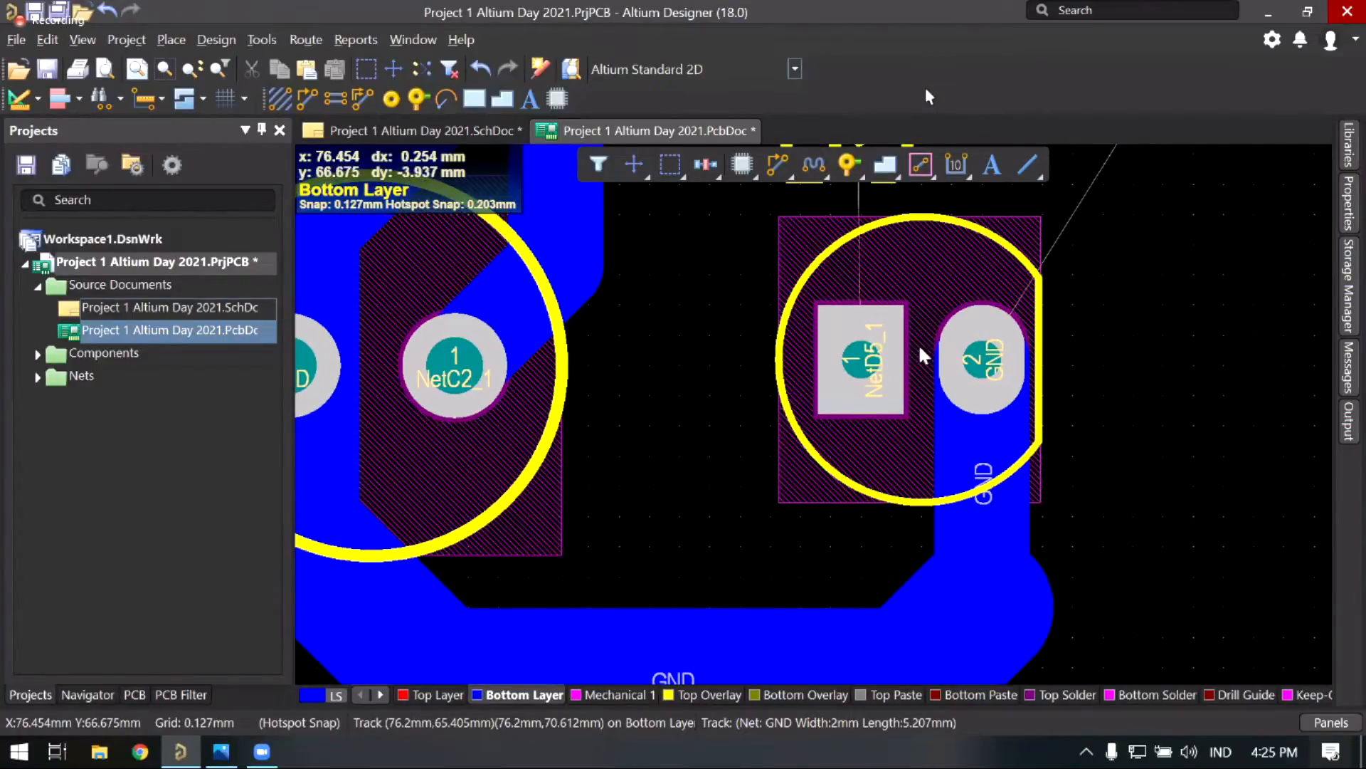
pyautogui.moveTo(924, 356); pyautogui.dragTo(896, 342, button='right')
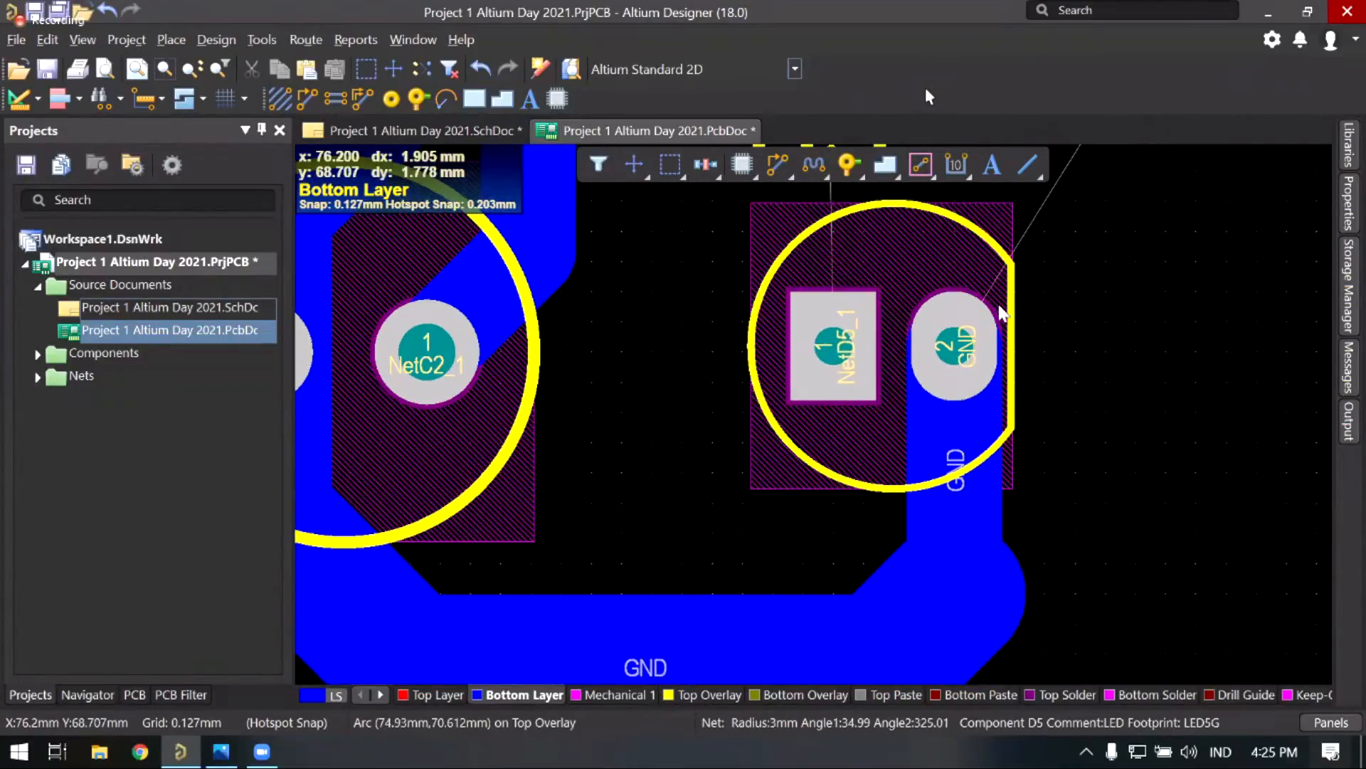
pyautogui.click(974, 525)
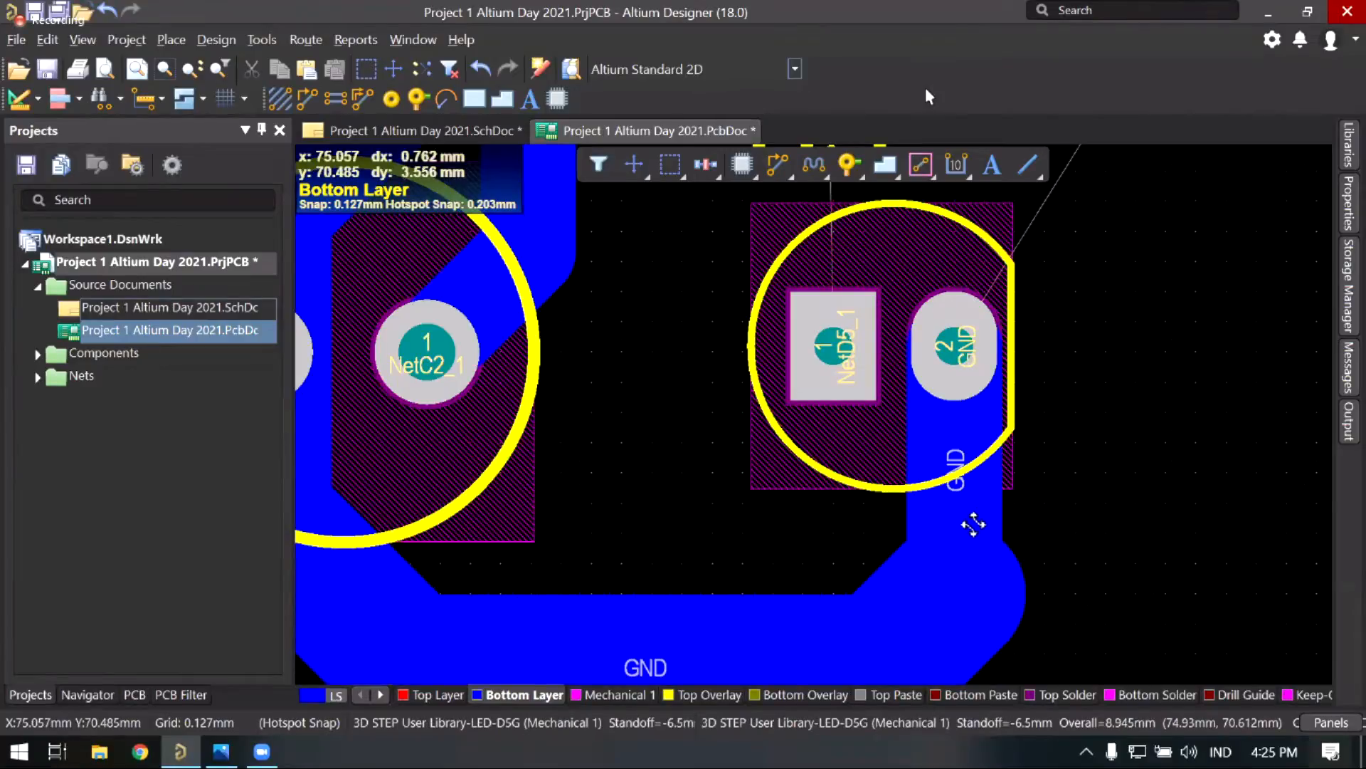
pyautogui.click(813, 507)
pyautogui.click(779, 167)
pyautogui.click(953, 357)
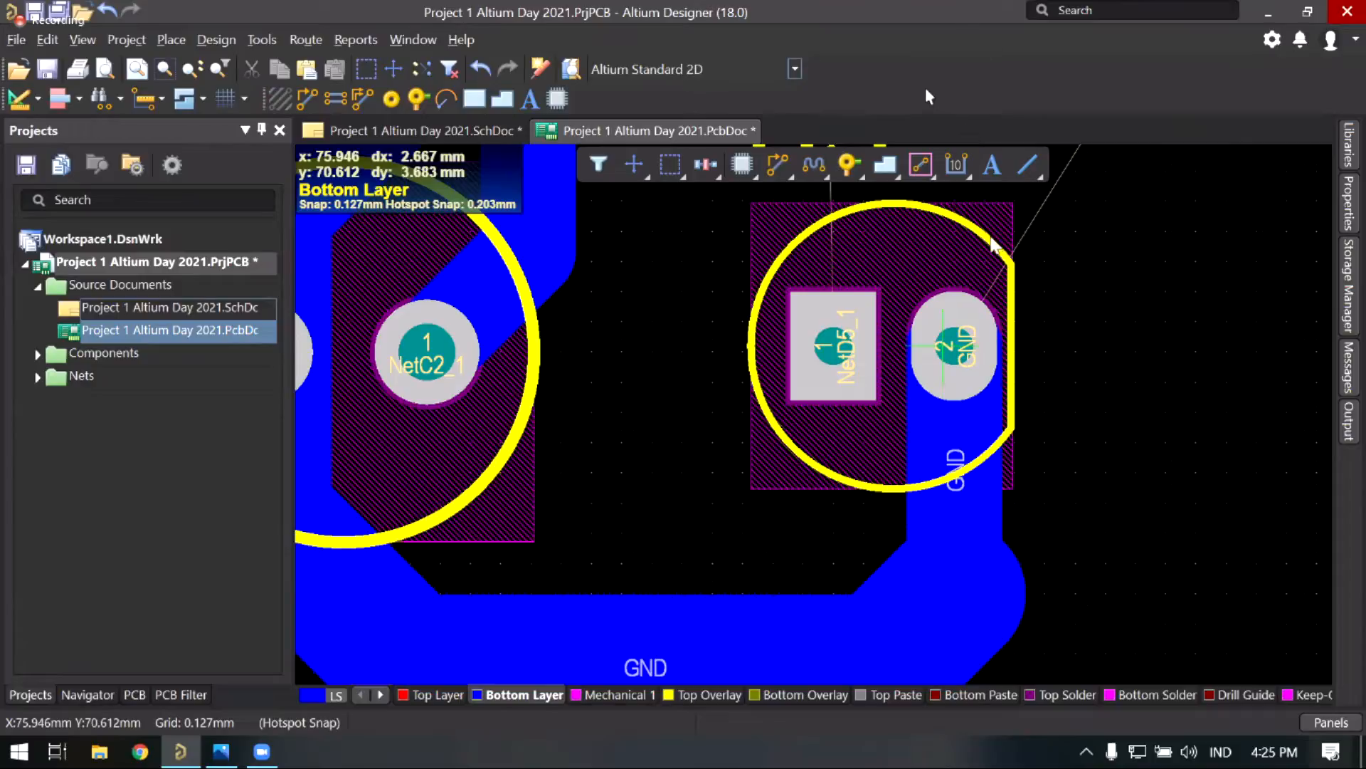
# Step: Route a 3 mm GND track from pad 2 upward and diagonally to the GND pad
pyautogui.click(954, 348)
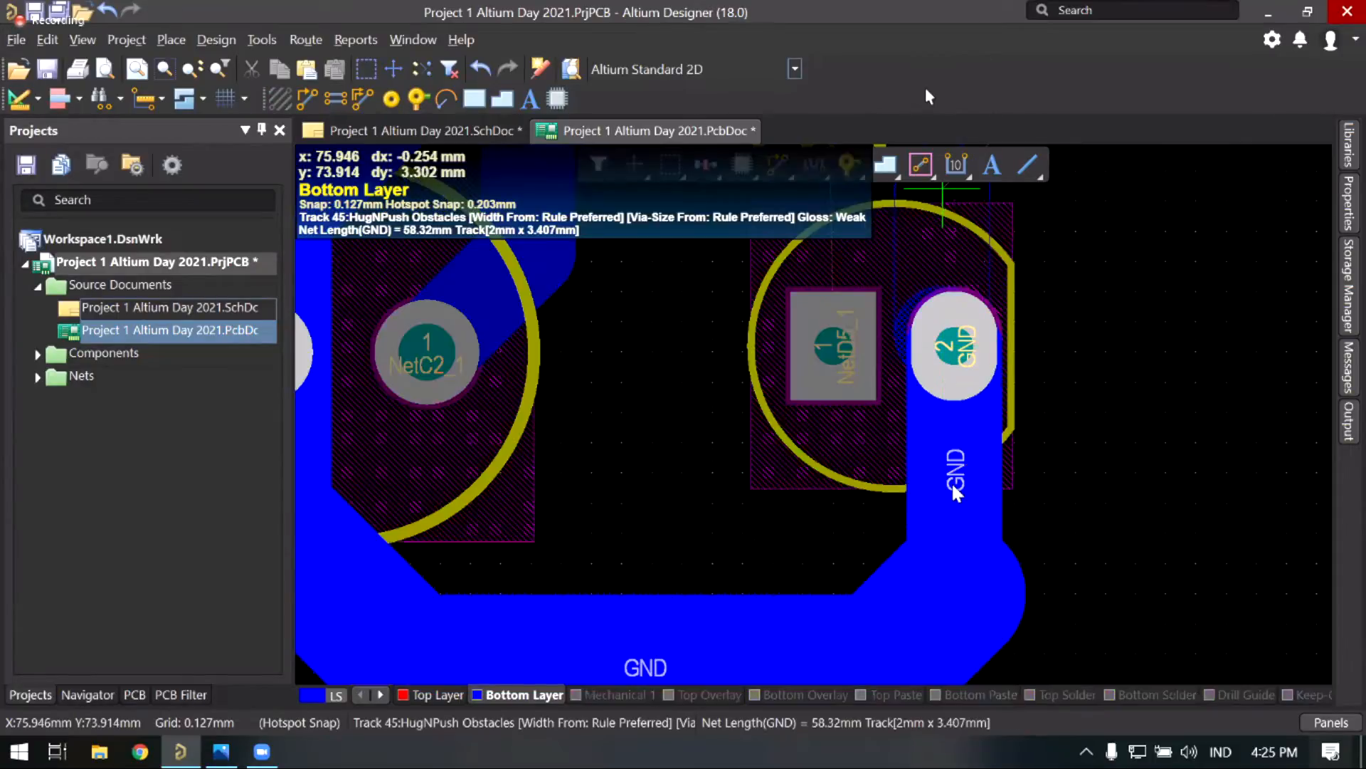
pyautogui.scroll(4, 953, 480)
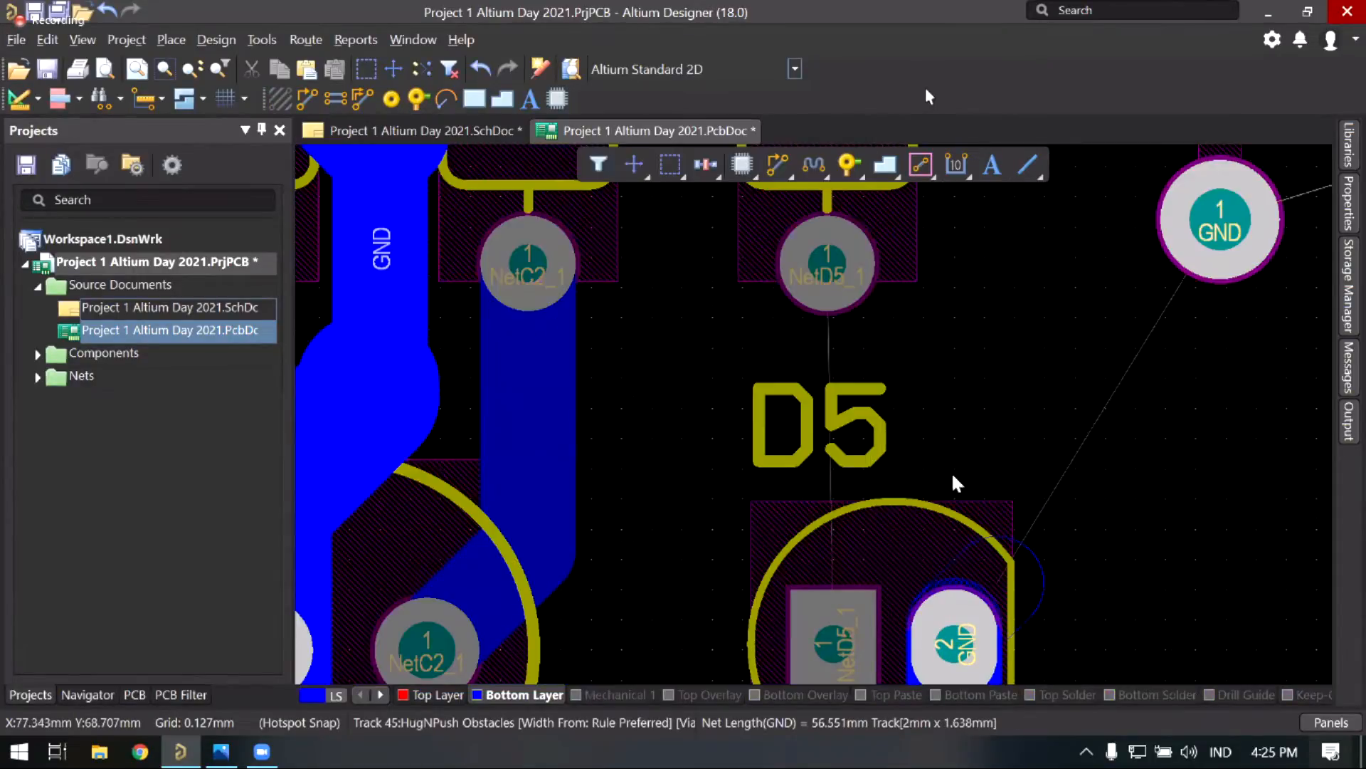
pyautogui.scroll(-1, 994, 432)
pyautogui.click(954, 474)
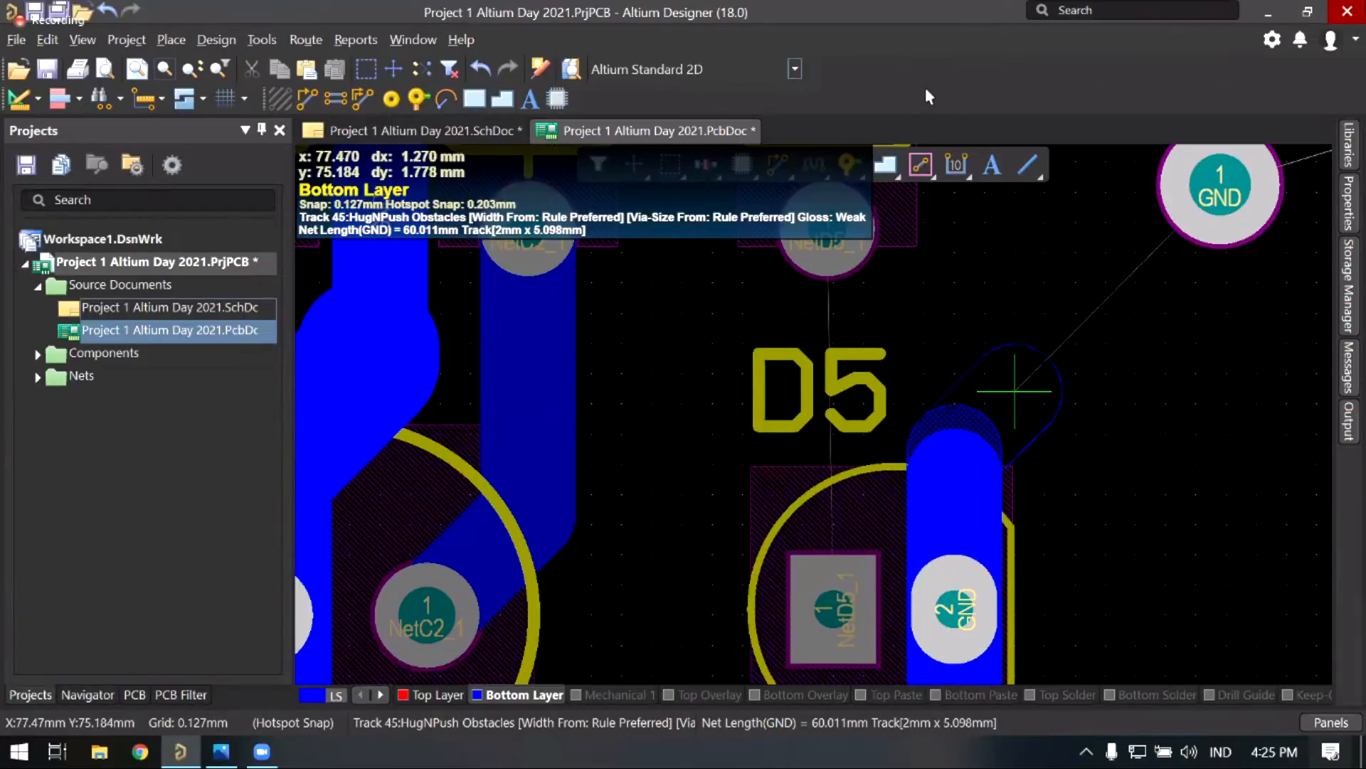
pyautogui.press('3')
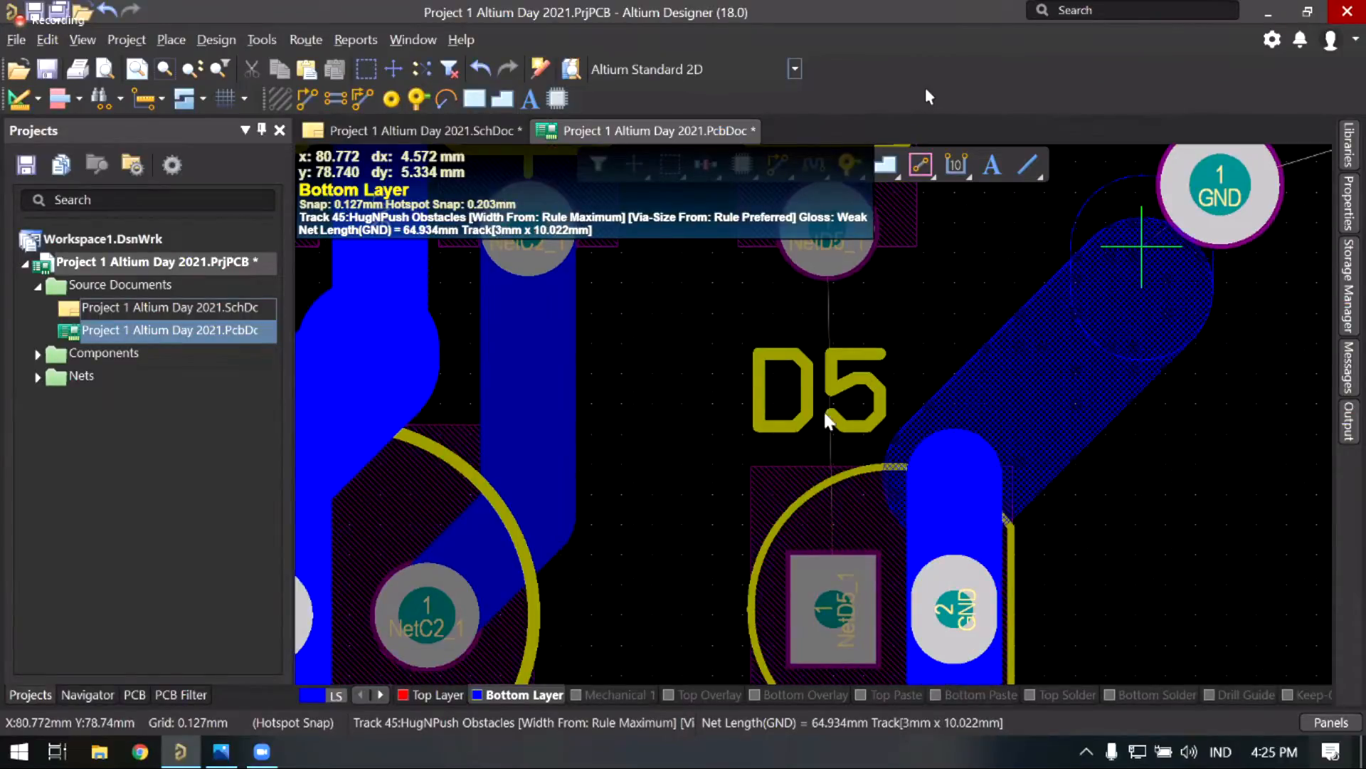
pyautogui.moveTo(1029, 373); pyautogui.dragTo(909, 535, button='right')
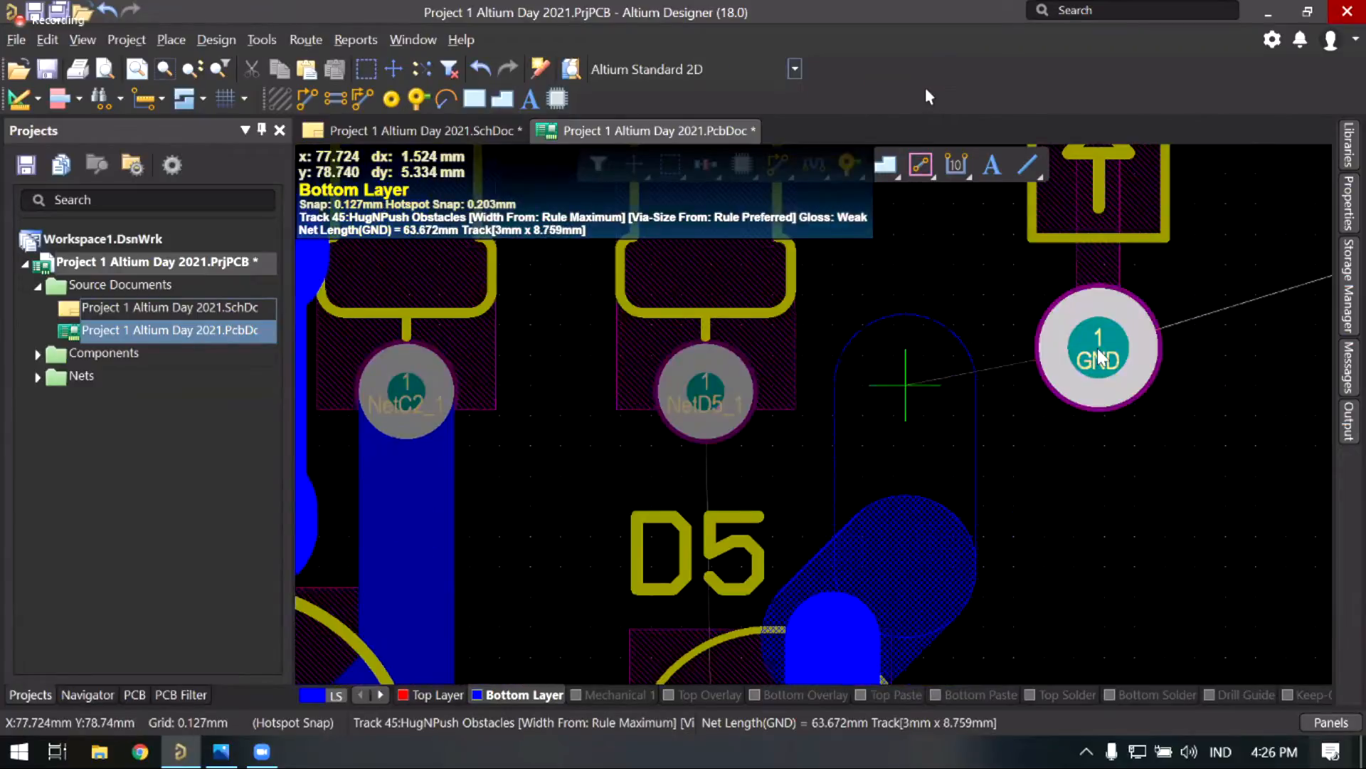
pyautogui.click(862, 364)
pyautogui.keyDown('ctrl'); pyautogui.scroll(-3, 789, 415); pyautogui.keyUp('ctrl')
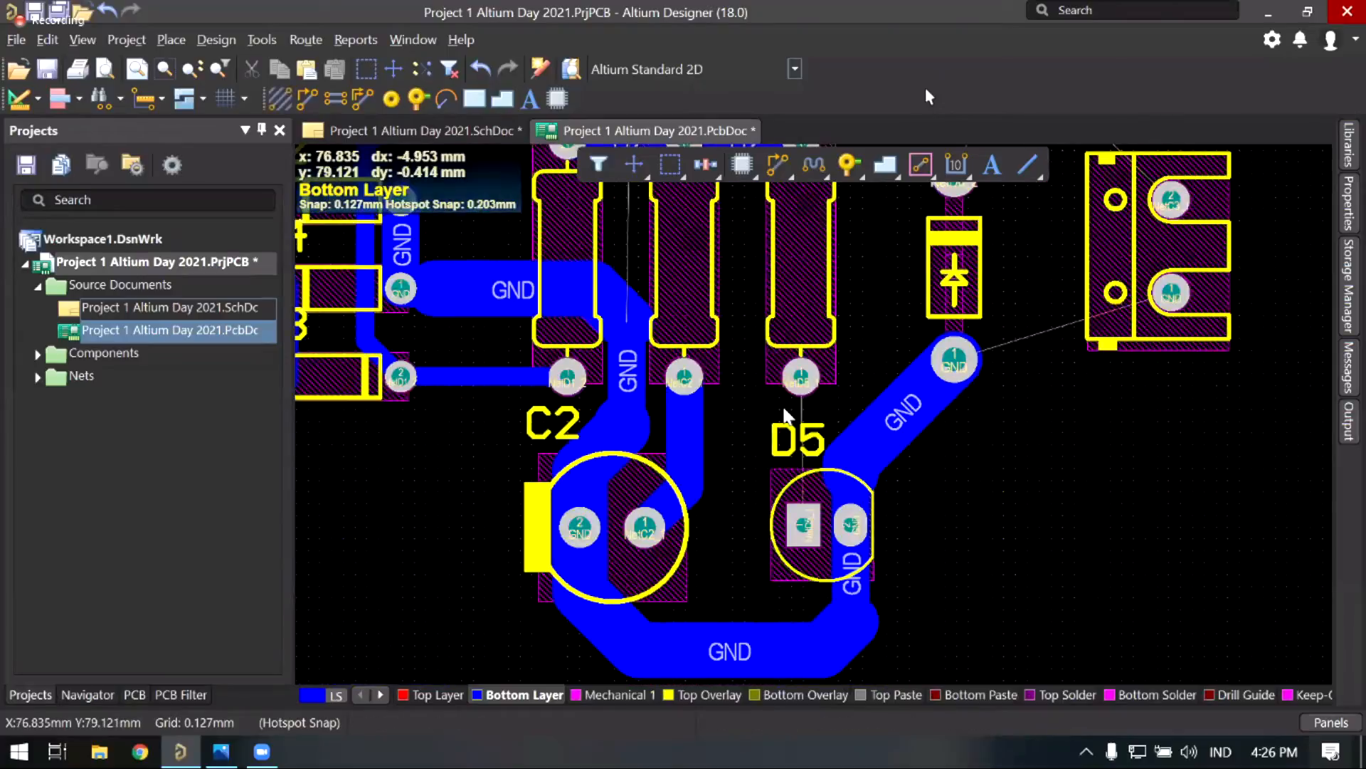
pyautogui.keyDown('ctrl'); pyautogui.scroll(3, 786, 420); pyautogui.keyUp('ctrl')
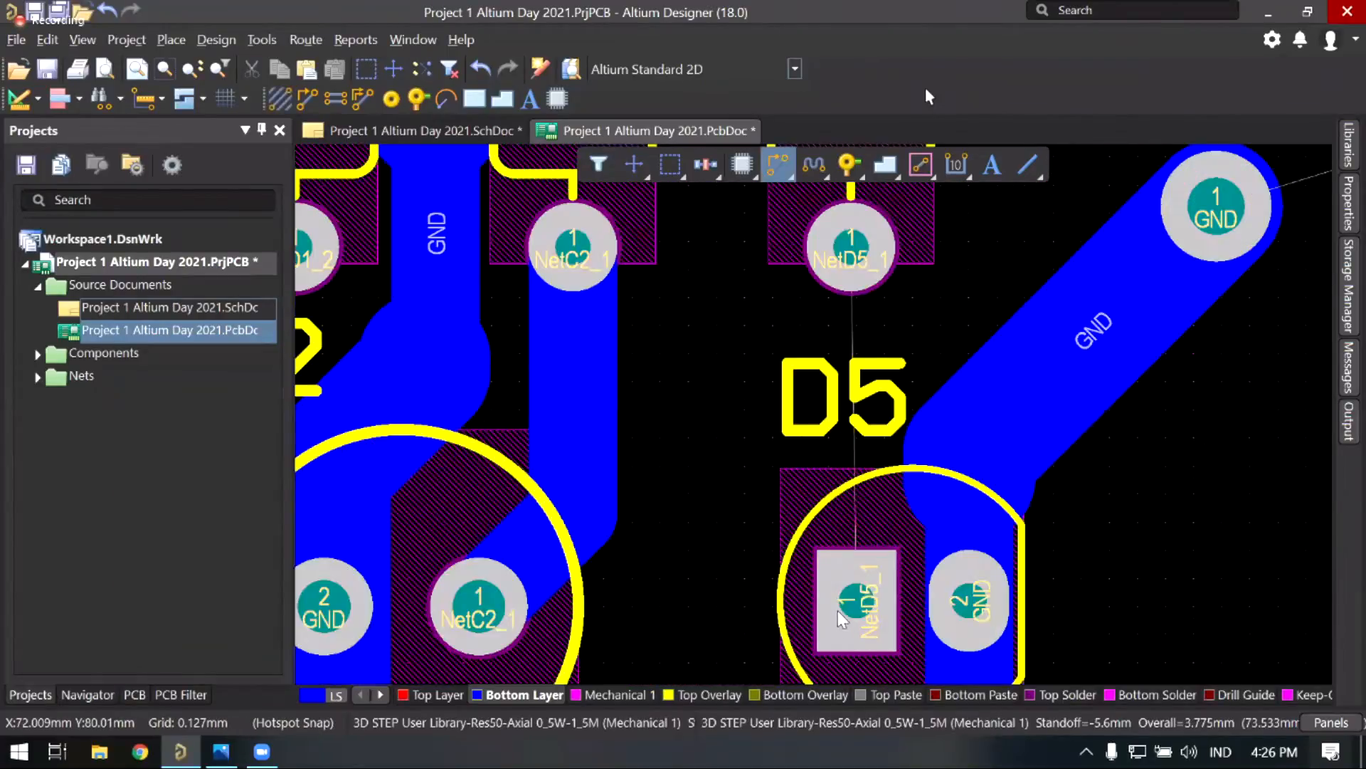
# Step: Show the coordinate HUD and start a bottom-layer track at D5's NetD5_1 pad
pyautogui.hotkey('shift', 'h')
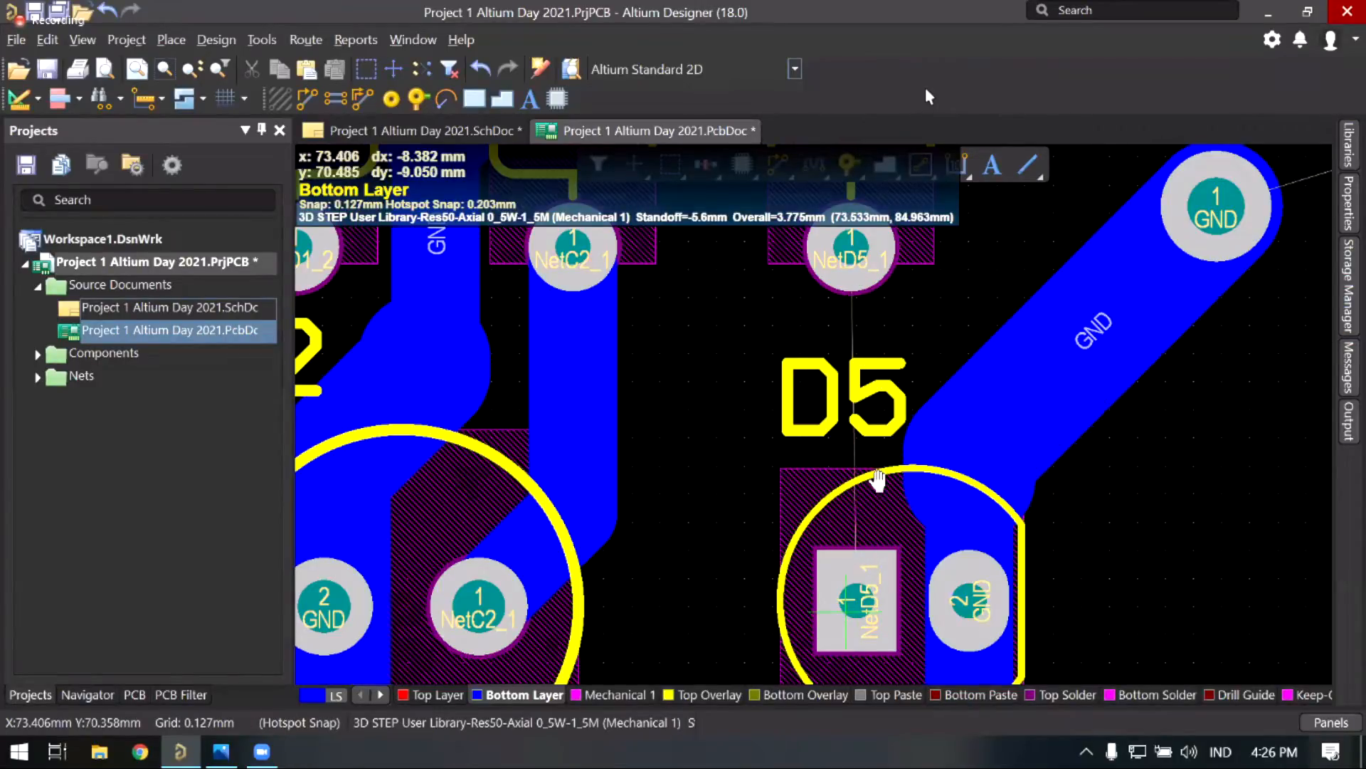
pyautogui.hotkey('ctrl', 'w')
pyautogui.click(854, 605)
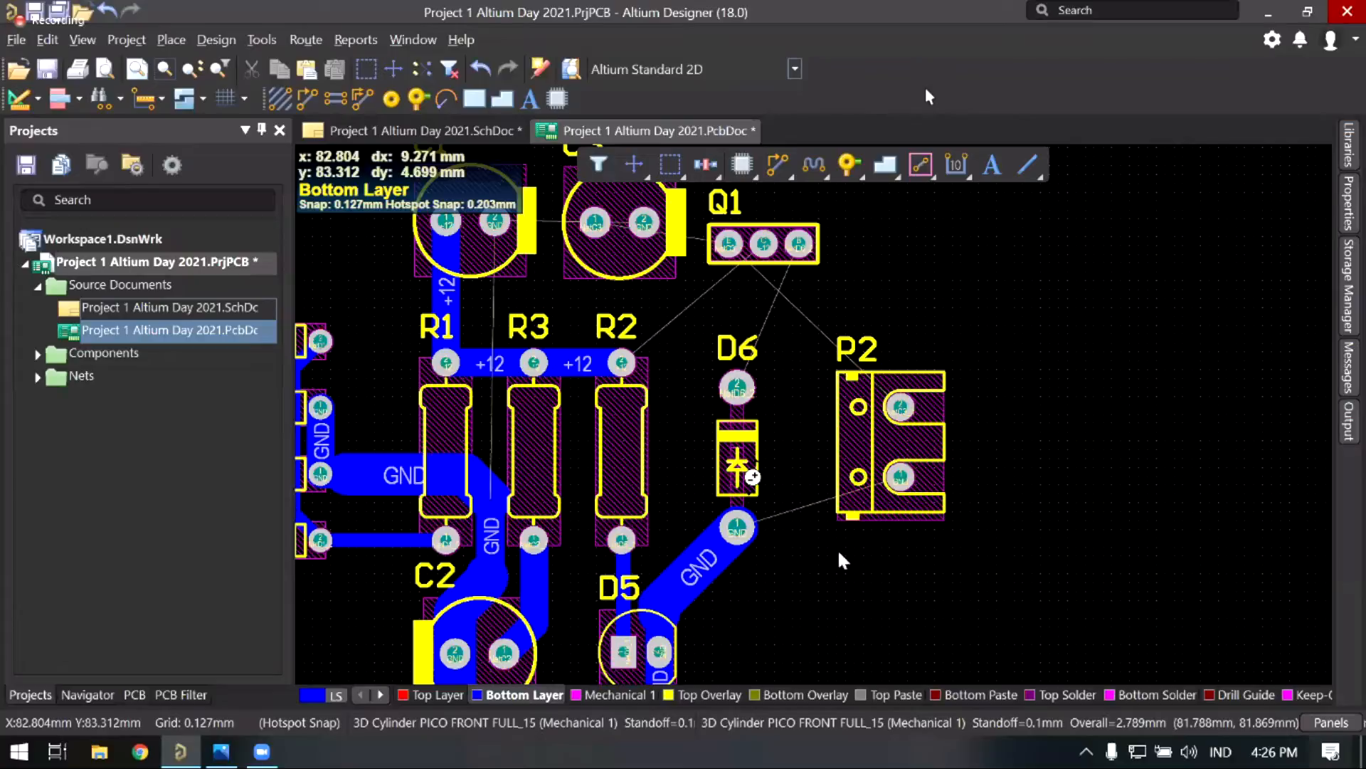
pyautogui.keyDown('ctrl'); pyautogui.scroll(2, 861, 459); pyautogui.keyUp('ctrl')
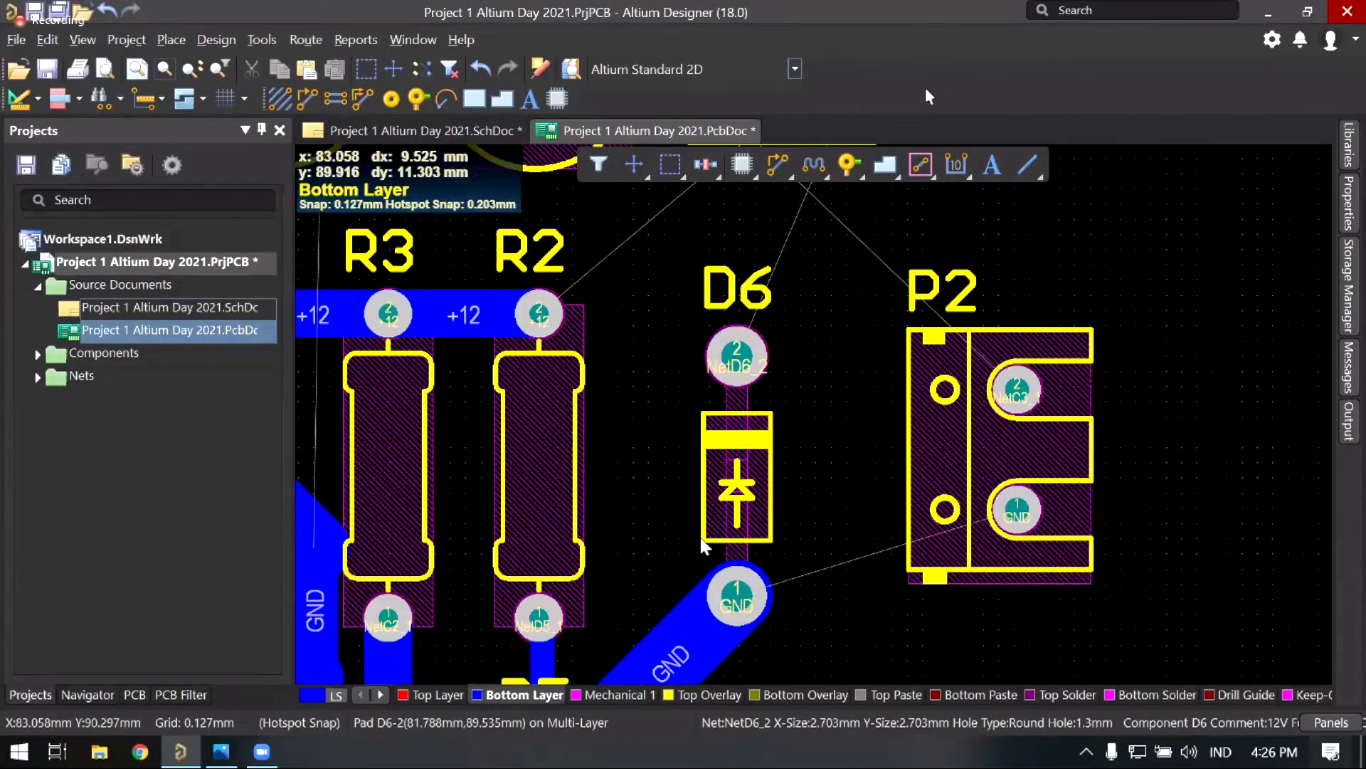
pyautogui.moveTo(736, 470); pyautogui.dragTo(712, 529, button='right')
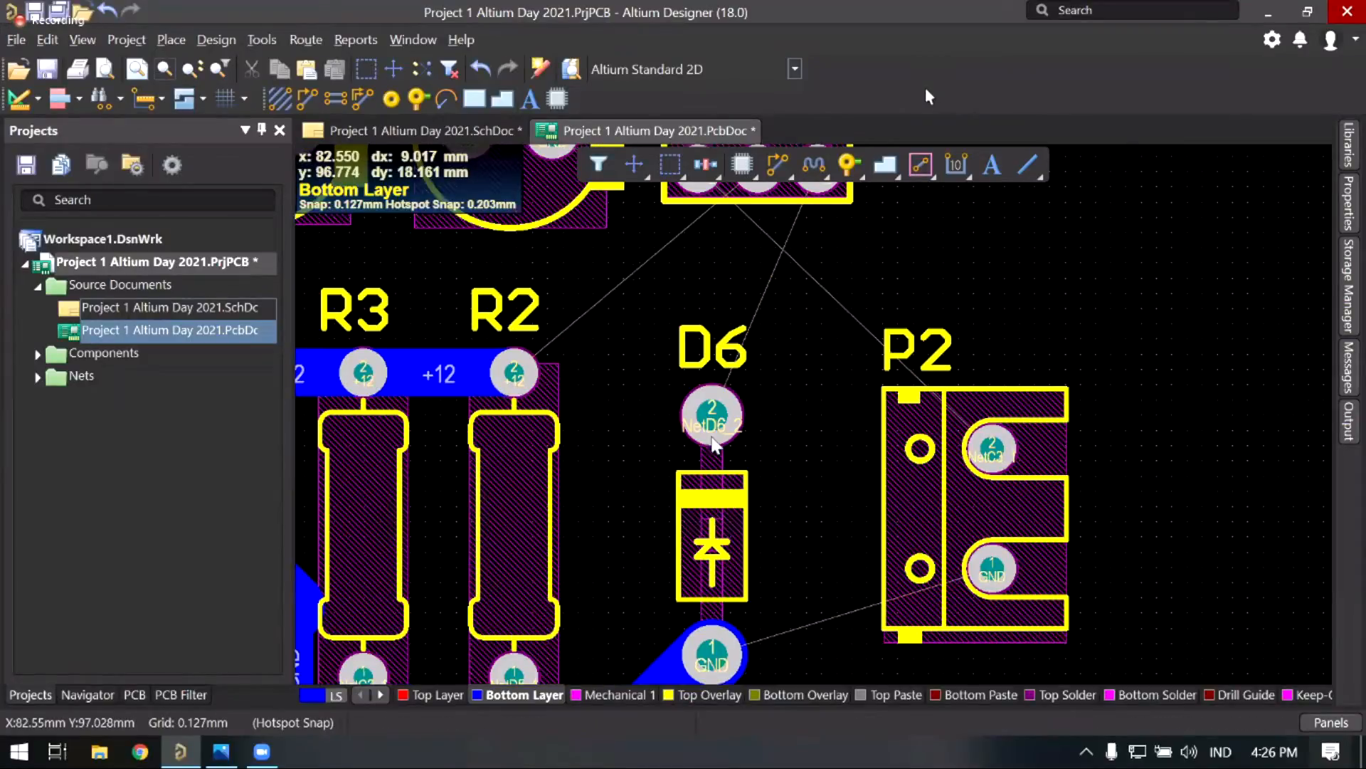
pyautogui.scroll(-2, 791, 400)
# Step: Run a 3 mm GND track from P2's GND pad to D6 pin 1, then start NetD6_2 at D6 pad 2
pyautogui.click(992, 447)
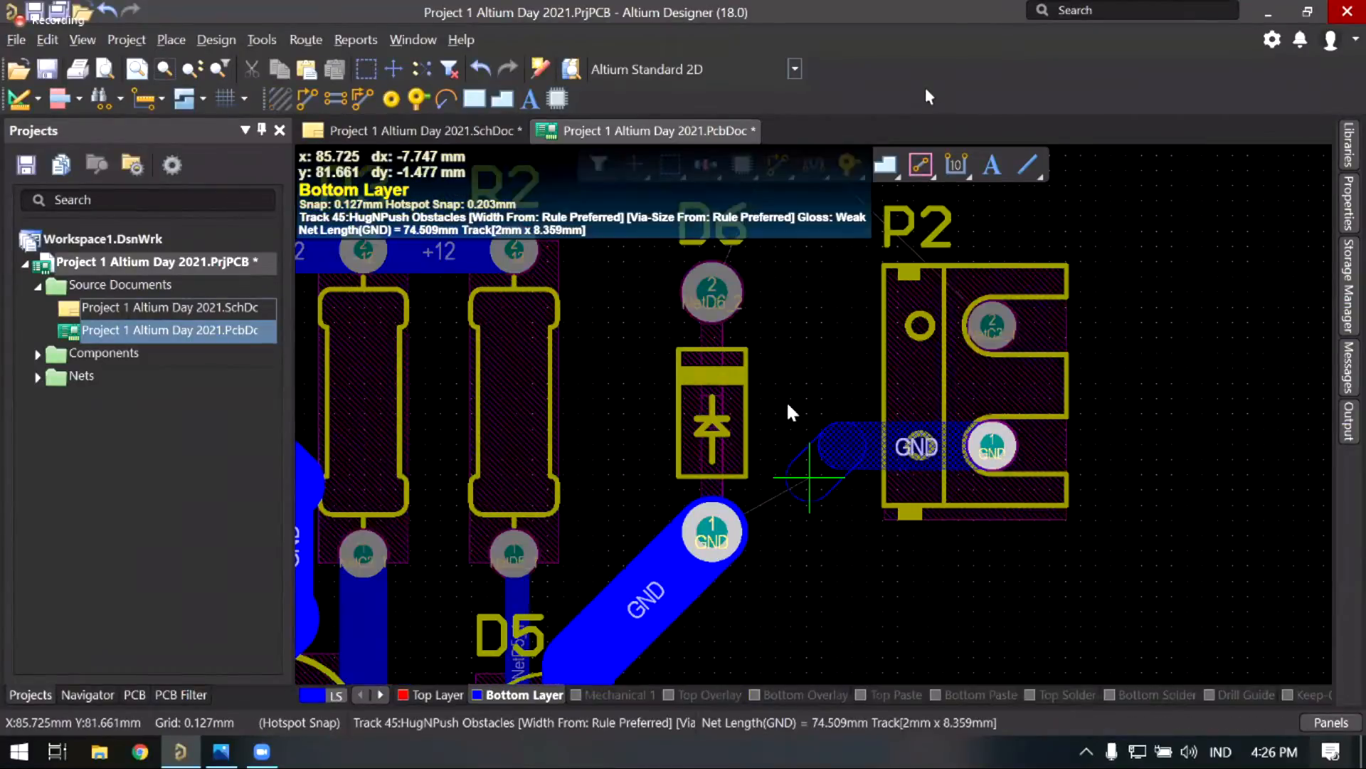
pyautogui.press('3')
pyautogui.keyDown('ctrl'); pyautogui.click(790, 409); pyautogui.keyUp('ctrl')
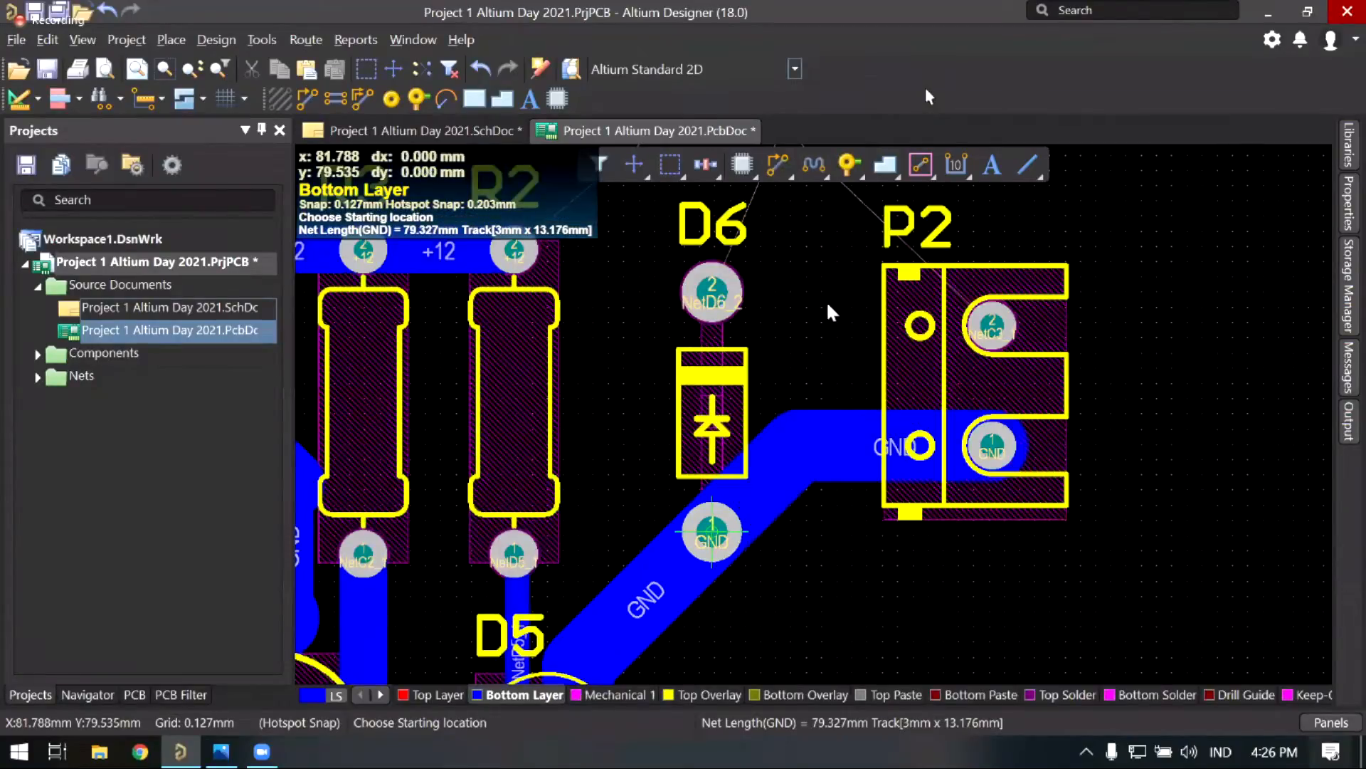
pyautogui.scroll(4, 816, 271)
pyautogui.click(712, 518)
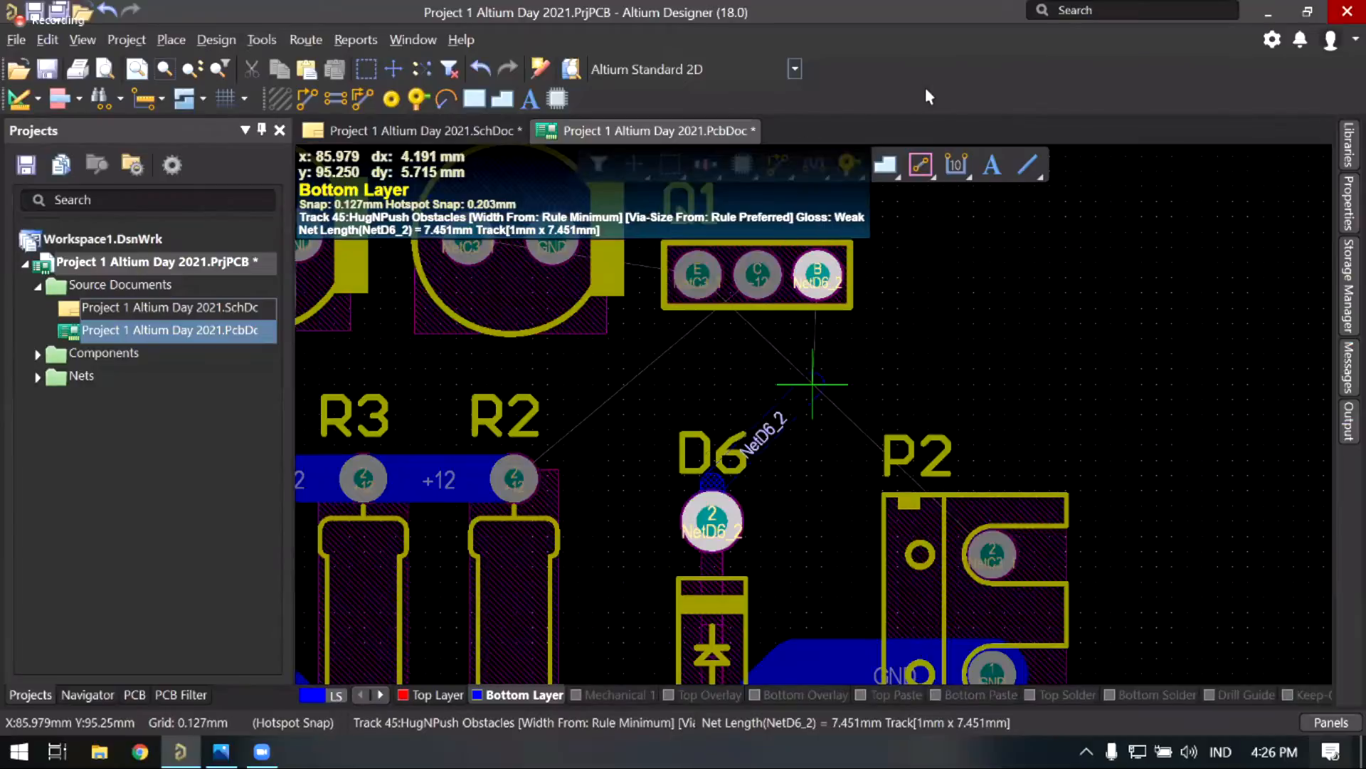
# Step: Finish the NetD6_2 track at Q1's B pad and leave routing mode
pyautogui.click(817, 273)
pyautogui.scroll(1, 682, 463)
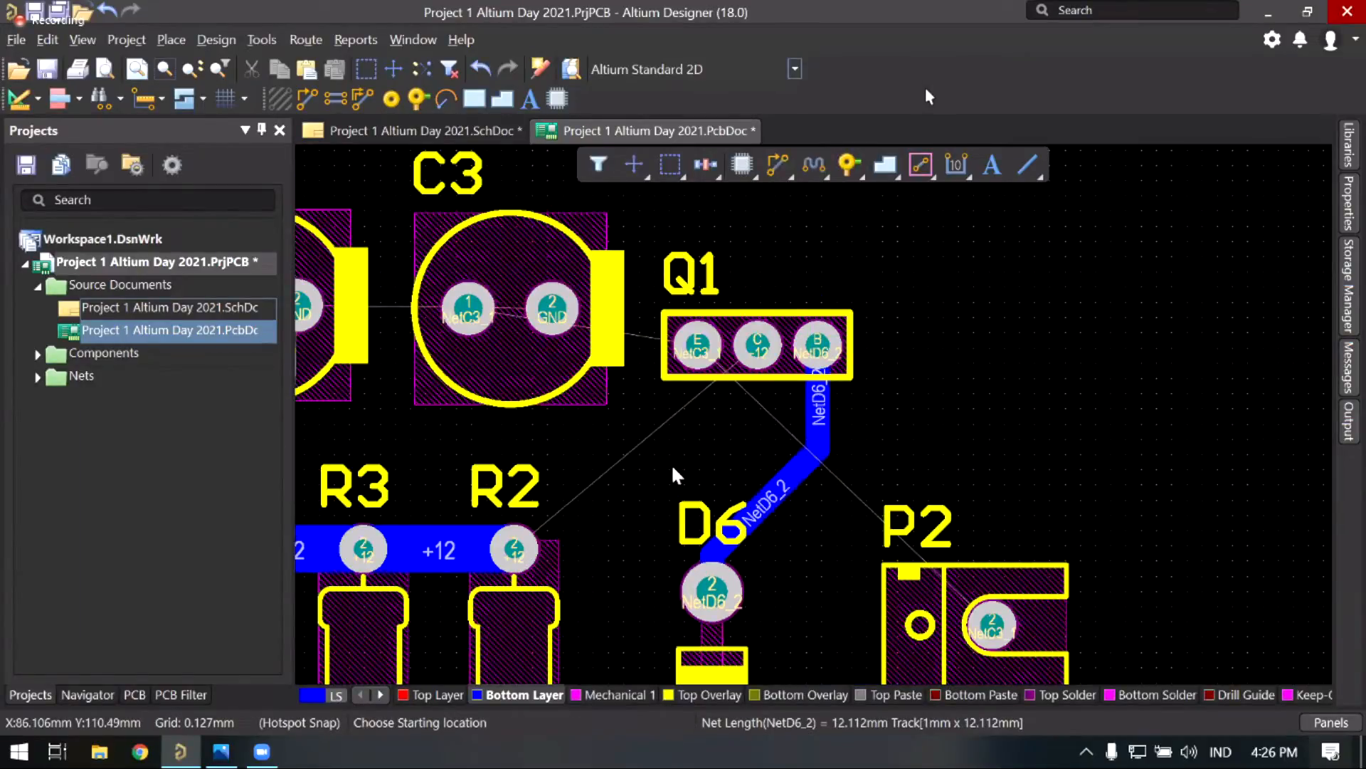
pyautogui.scroll(-1, 677, 475)
pyautogui.hscroll(-2, 677, 475)
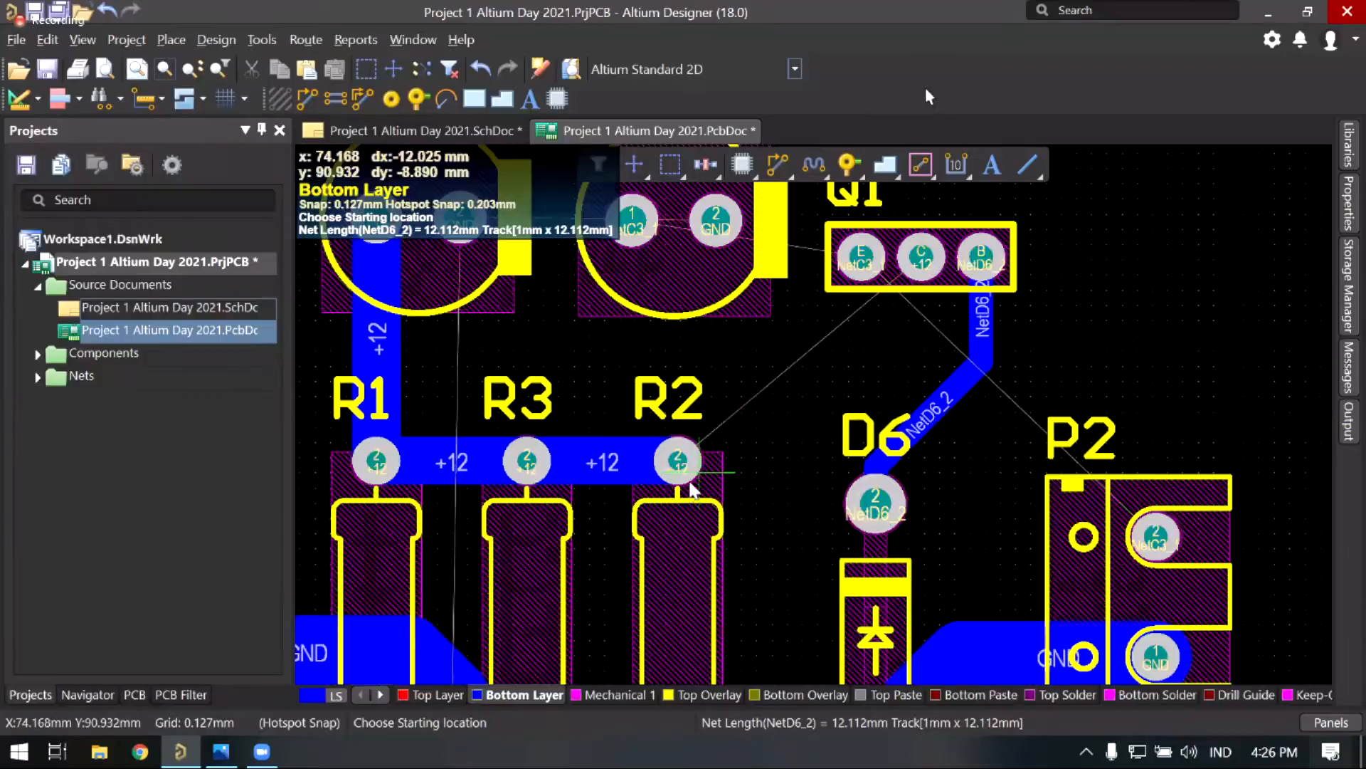
pyautogui.press('Escape')
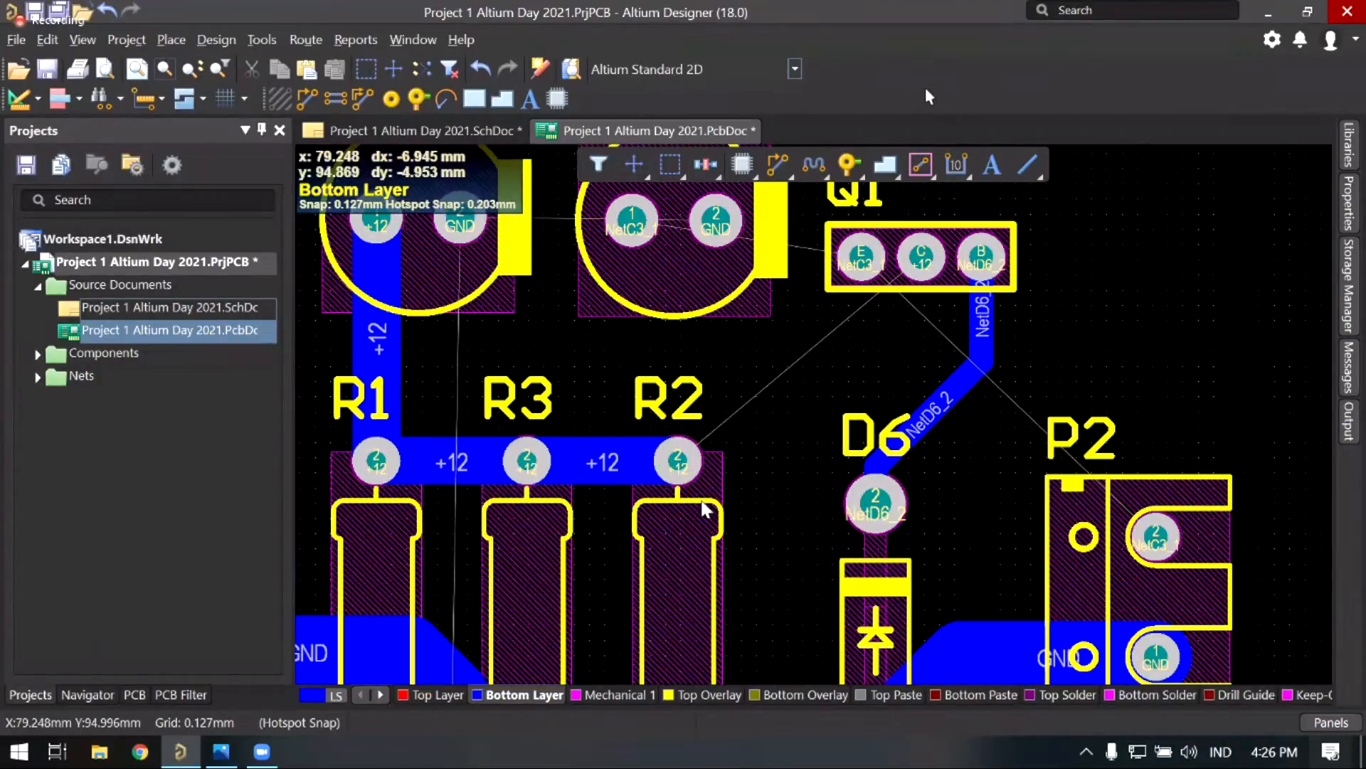
# Step: Route a +12 track from R2's pad with a diagonal bend to Q1's C pad
pyautogui.keyDown('ctrl'); pyautogui.scroll(1, 715, 484); pyautogui.keyUp('ctrl')
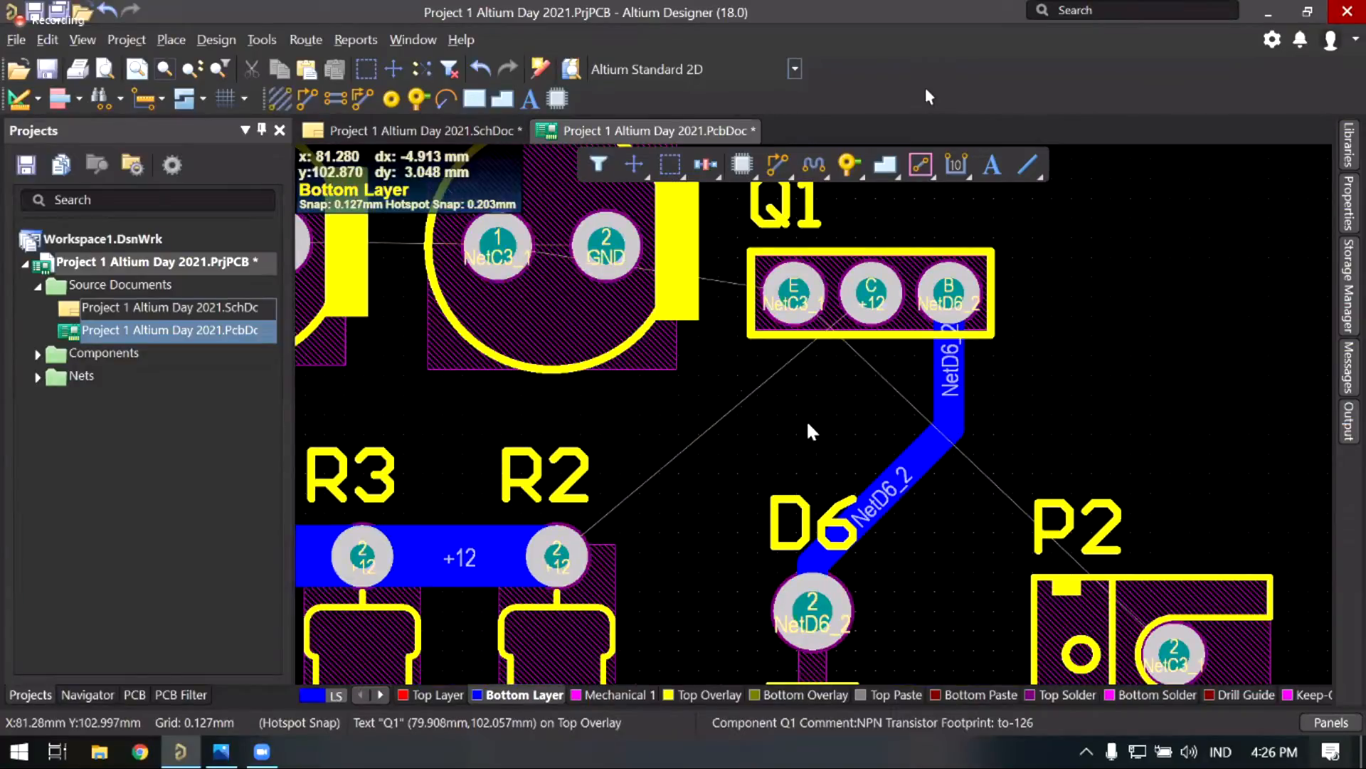
pyautogui.click(557, 555)
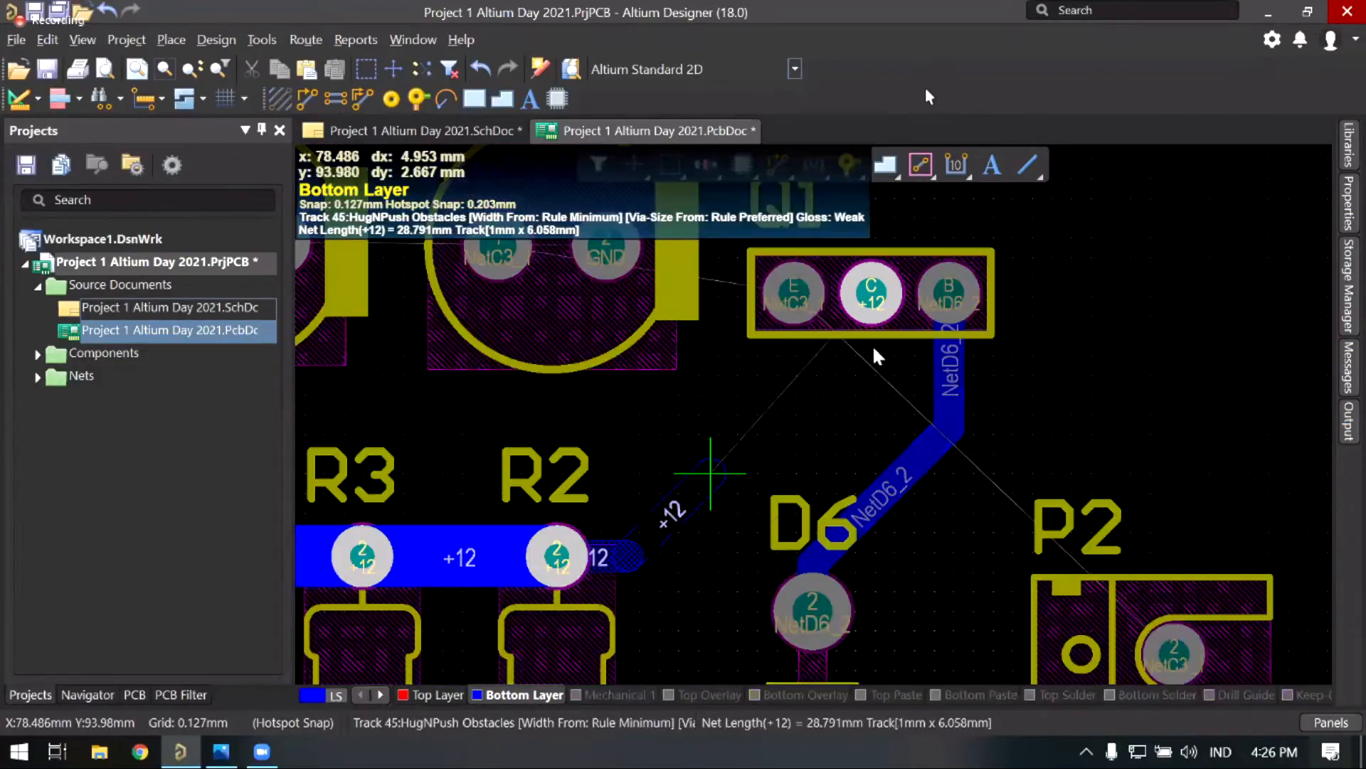
pyautogui.click(855, 411)
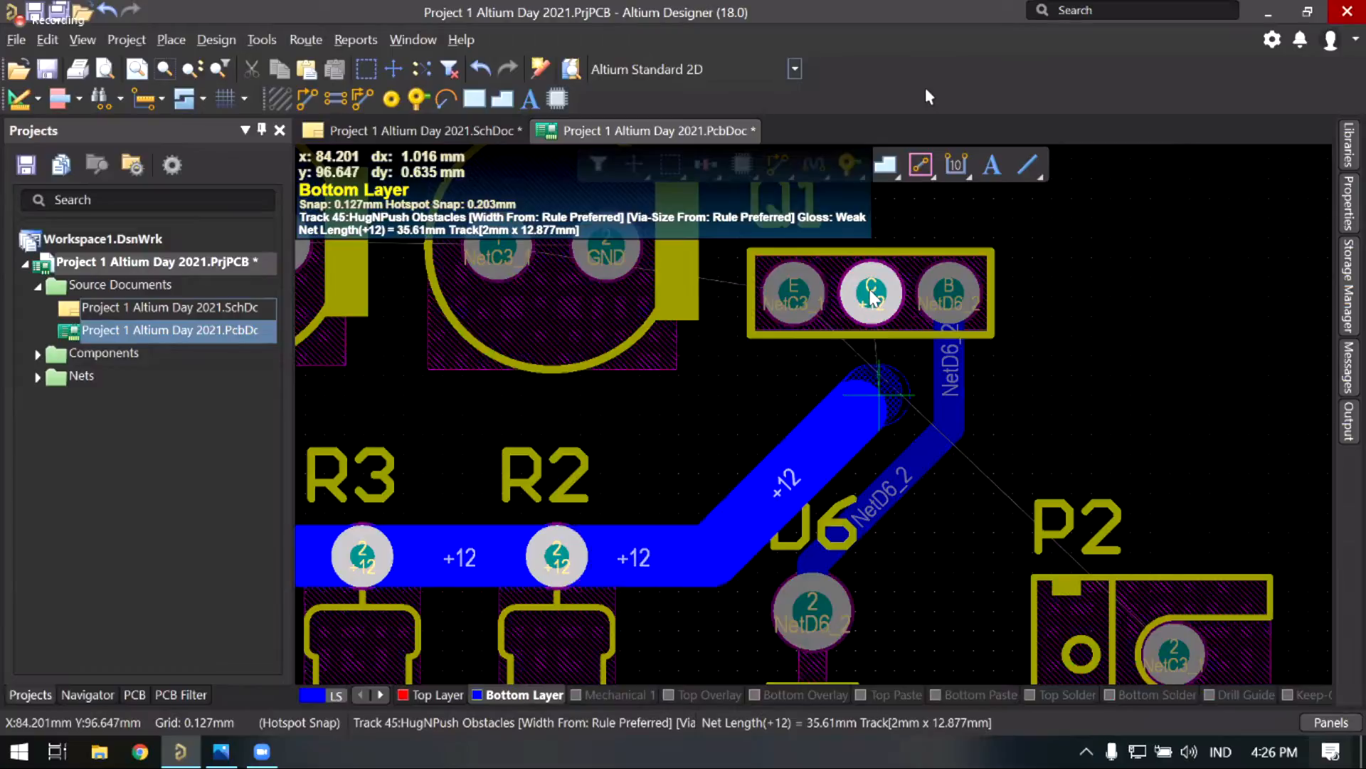
pyautogui.click(877, 402)
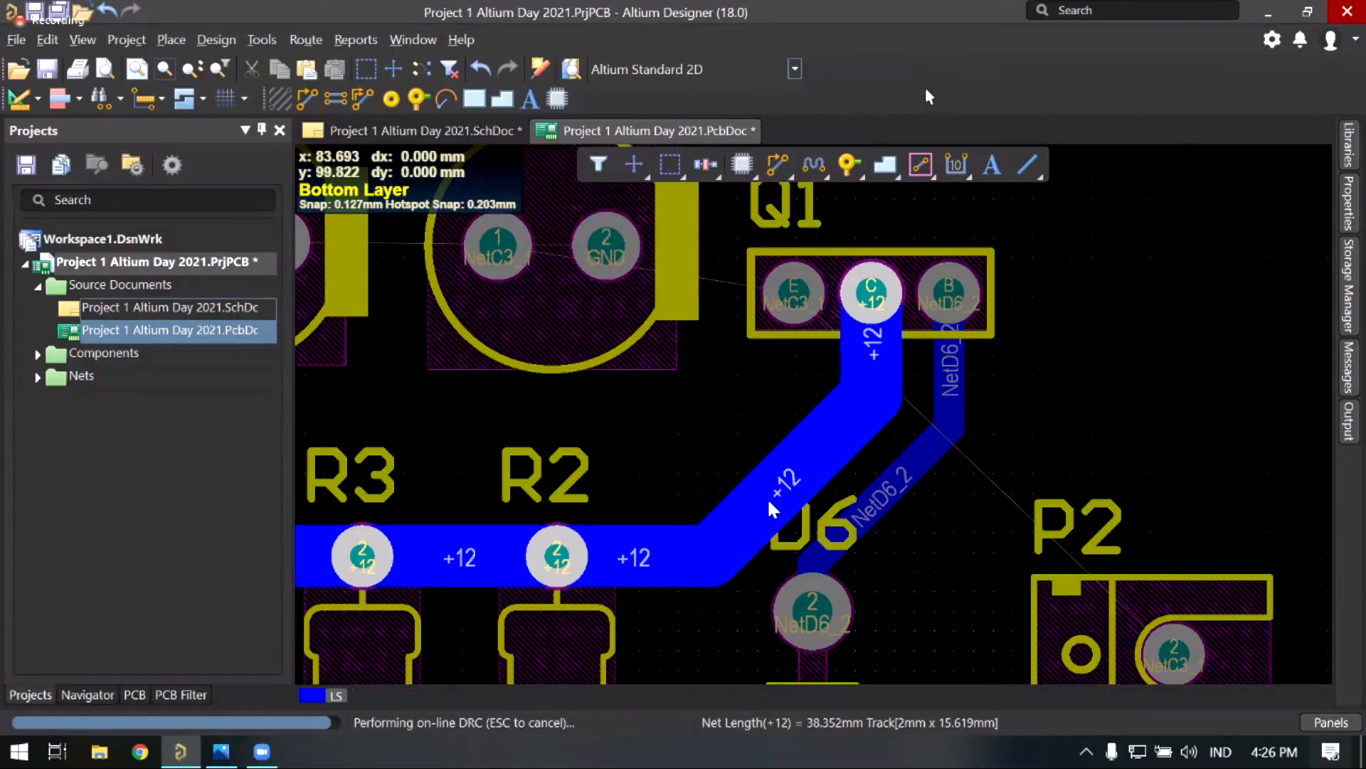
pyautogui.press('Escape')
pyautogui.keyDown('ctrl'); pyautogui.scroll(-2, 659, 401); pyautogui.keyUp('ctrl')
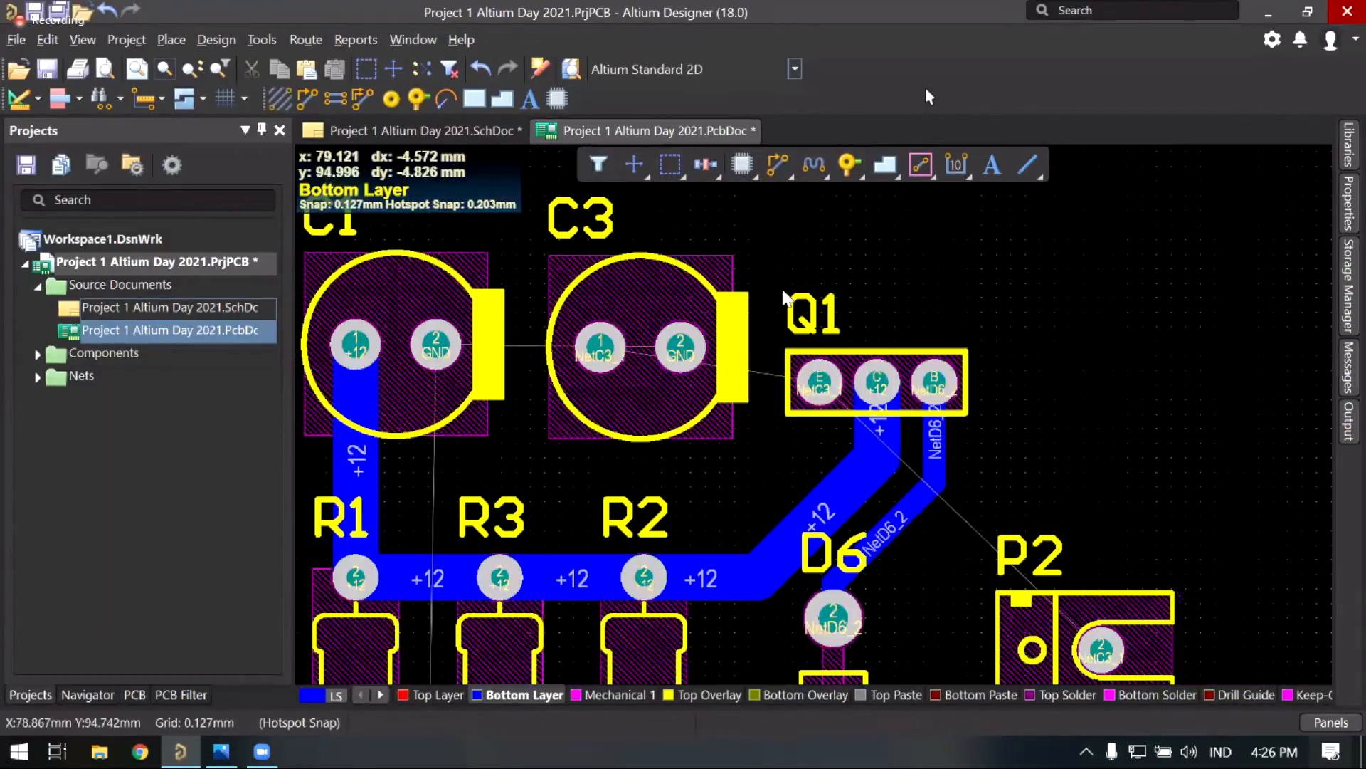
pyautogui.keyDown('ctrl'); pyautogui.scroll(1, 747, 367); pyautogui.keyUp('ctrl')
pyautogui.moveTo(800, 425); pyautogui.dragTo(753, 372, button='right')
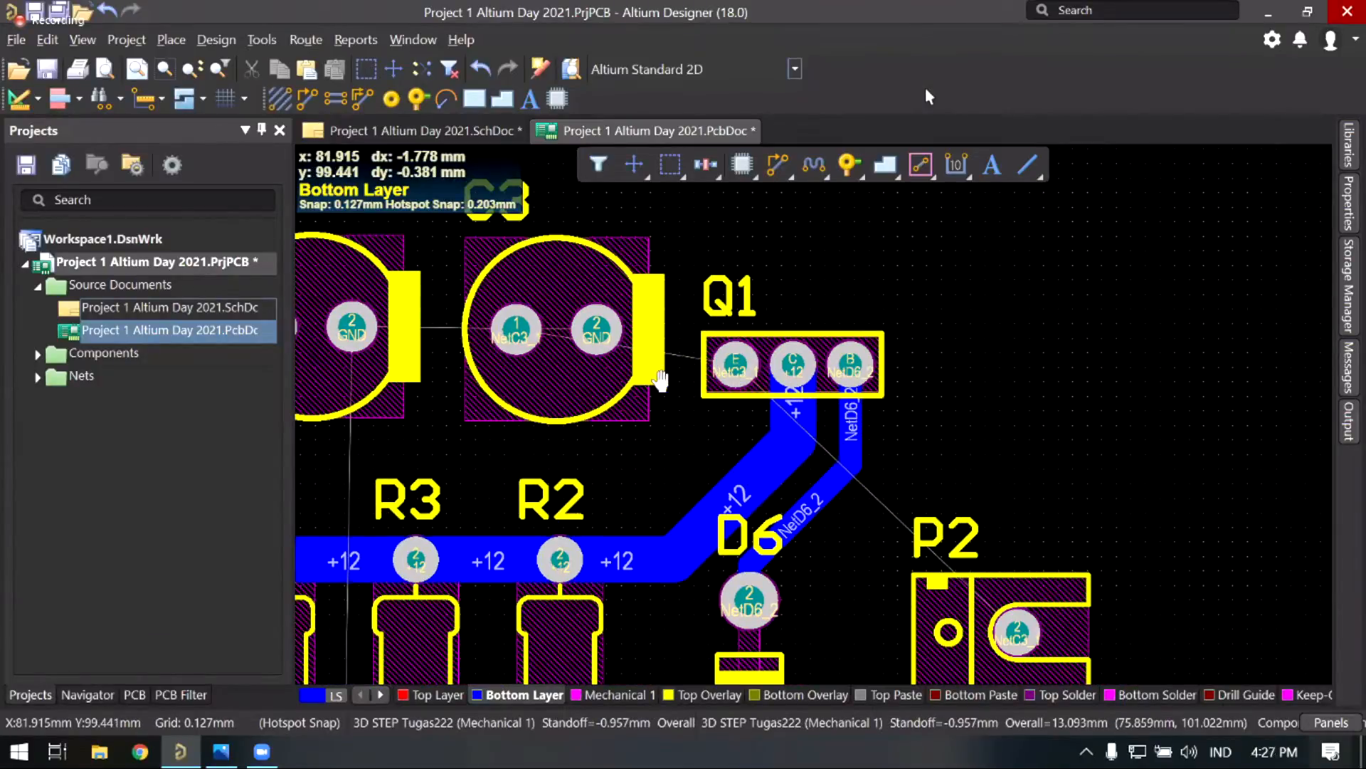
pyautogui.keyDown('ctrl'); pyautogui.scroll(2, 746, 376); pyautogui.keyUp('ctrl')
pyautogui.moveTo(739, 377); pyautogui.dragTo(674, 374, button='right')
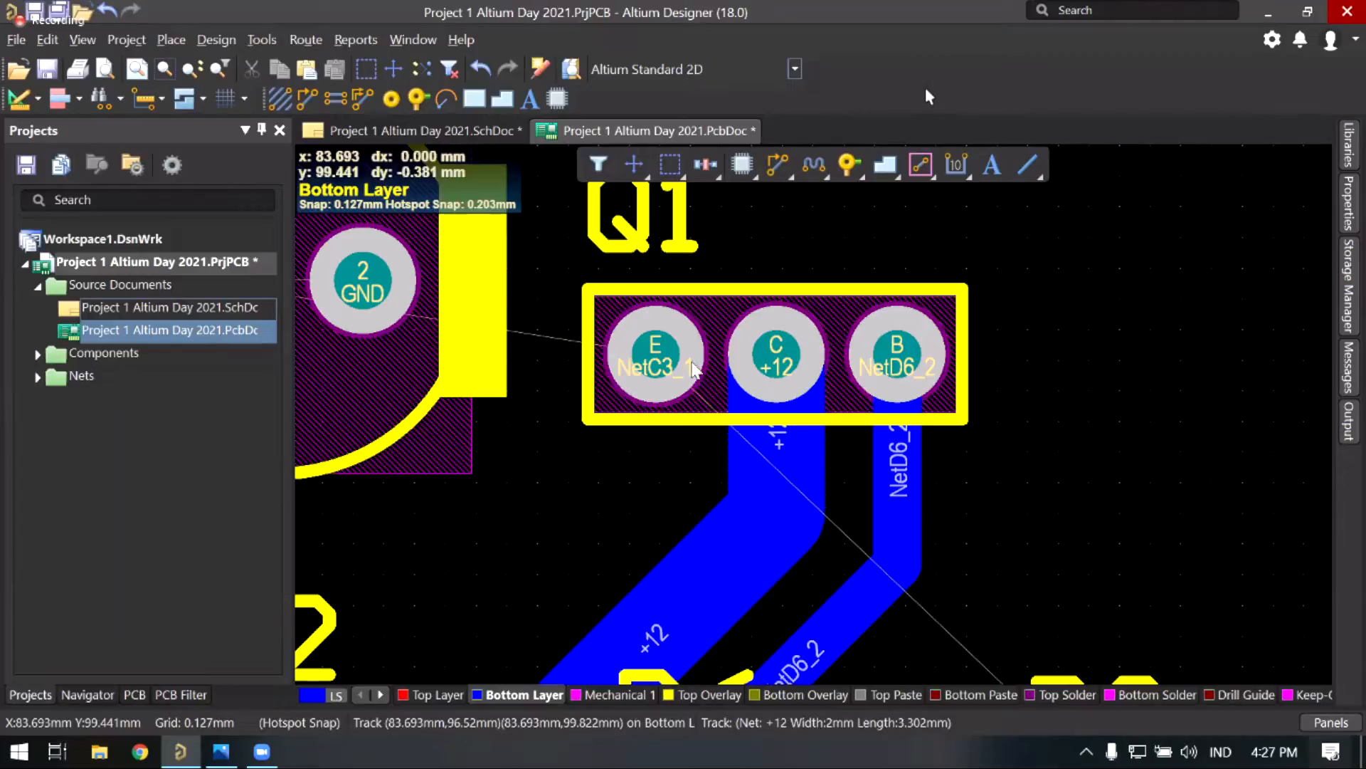
pyautogui.moveTo(939, 279); pyautogui.dragTo(873, 243, button='right')
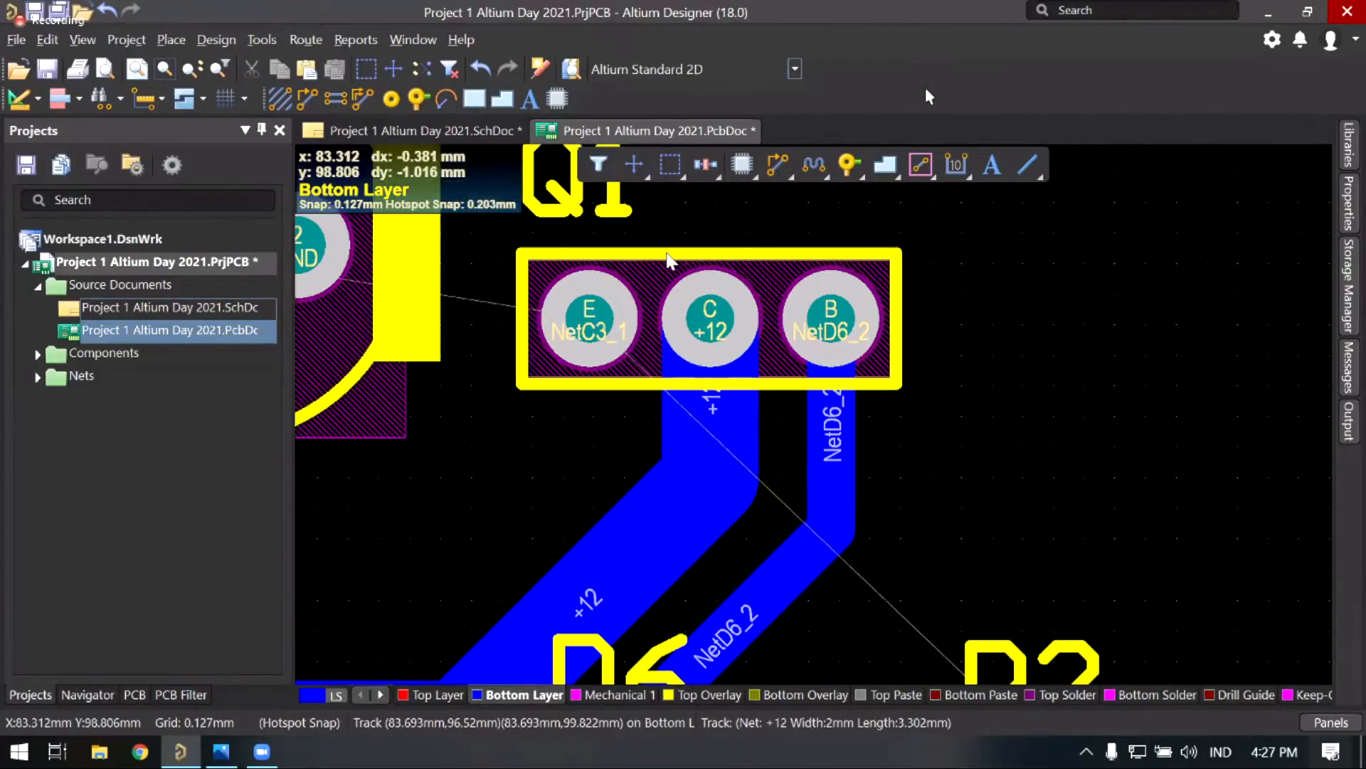
pyautogui.keyDown('ctrl'); pyautogui.scroll(-1, 639, 324); pyautogui.keyUp('ctrl')
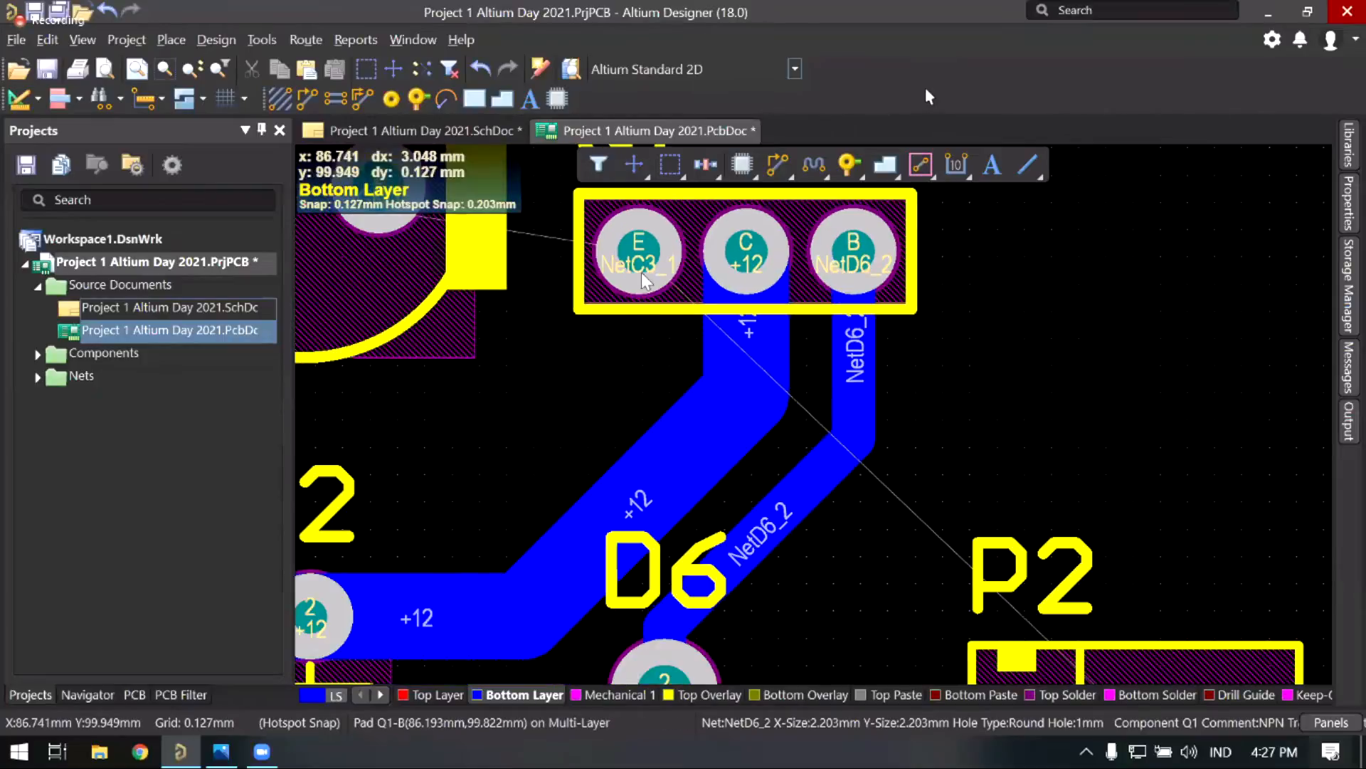
pyautogui.keyDown('ctrl'); pyautogui.scroll(-1, 640, 317); pyautogui.keyUp('ctrl')
pyautogui.hotkey('ctrl', 'w')
pyautogui.click(648, 313)
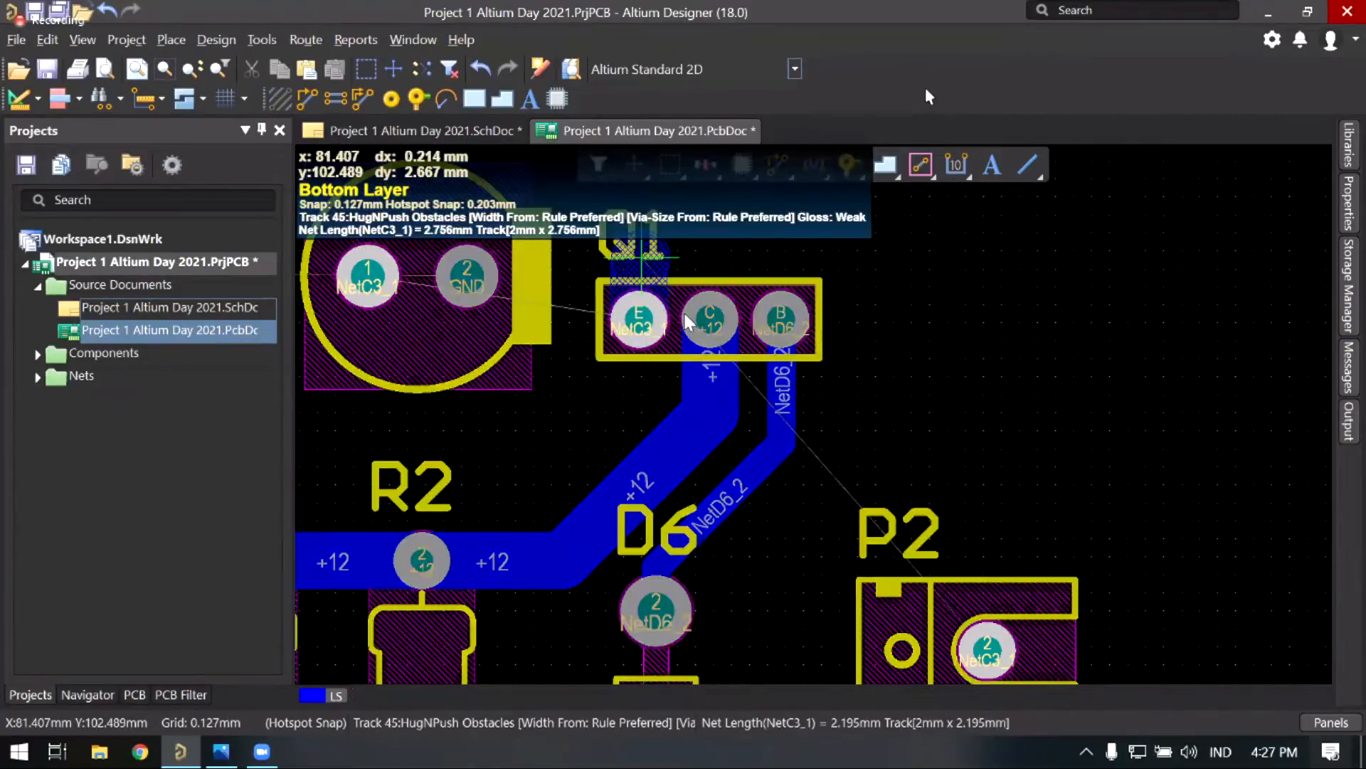
pyautogui.scroll(2, 664, 313)
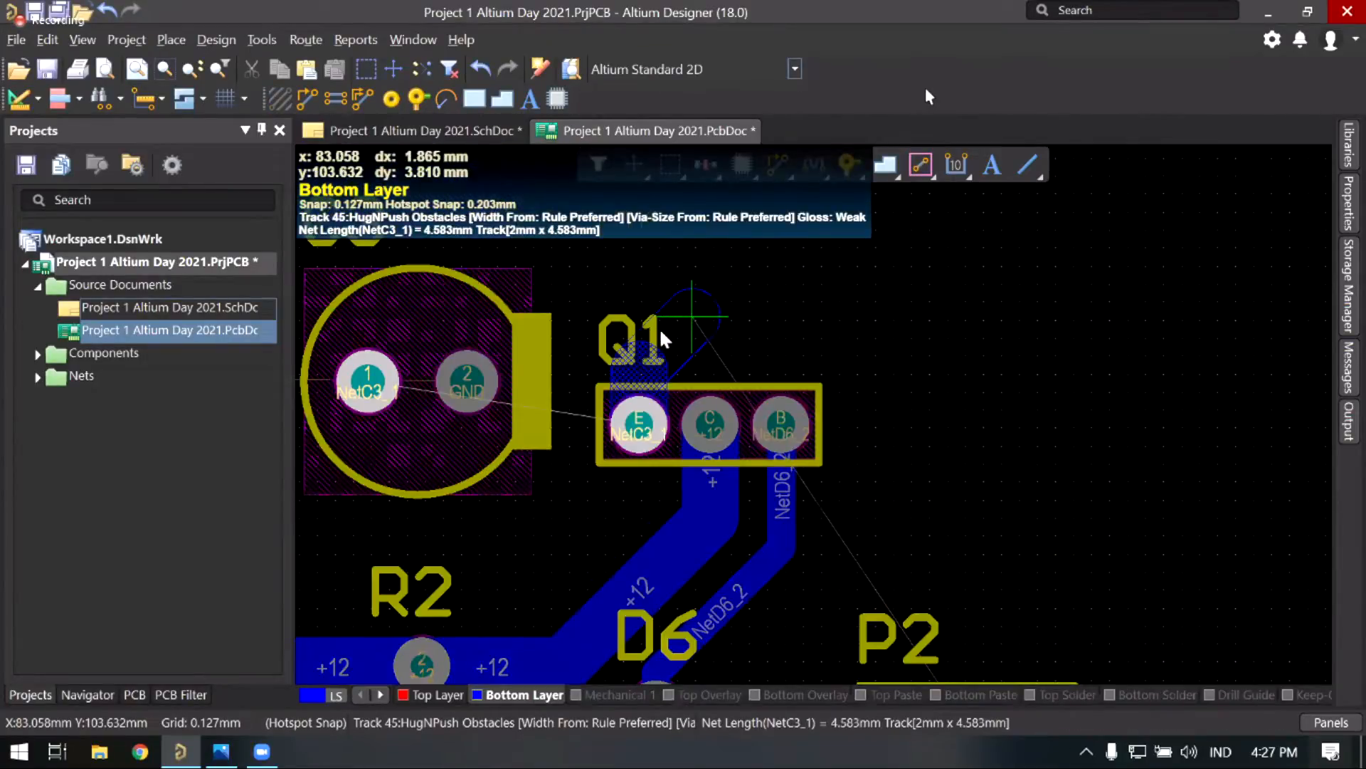
pyautogui.press('3')
pyautogui.press('3')
pyautogui.press('3')
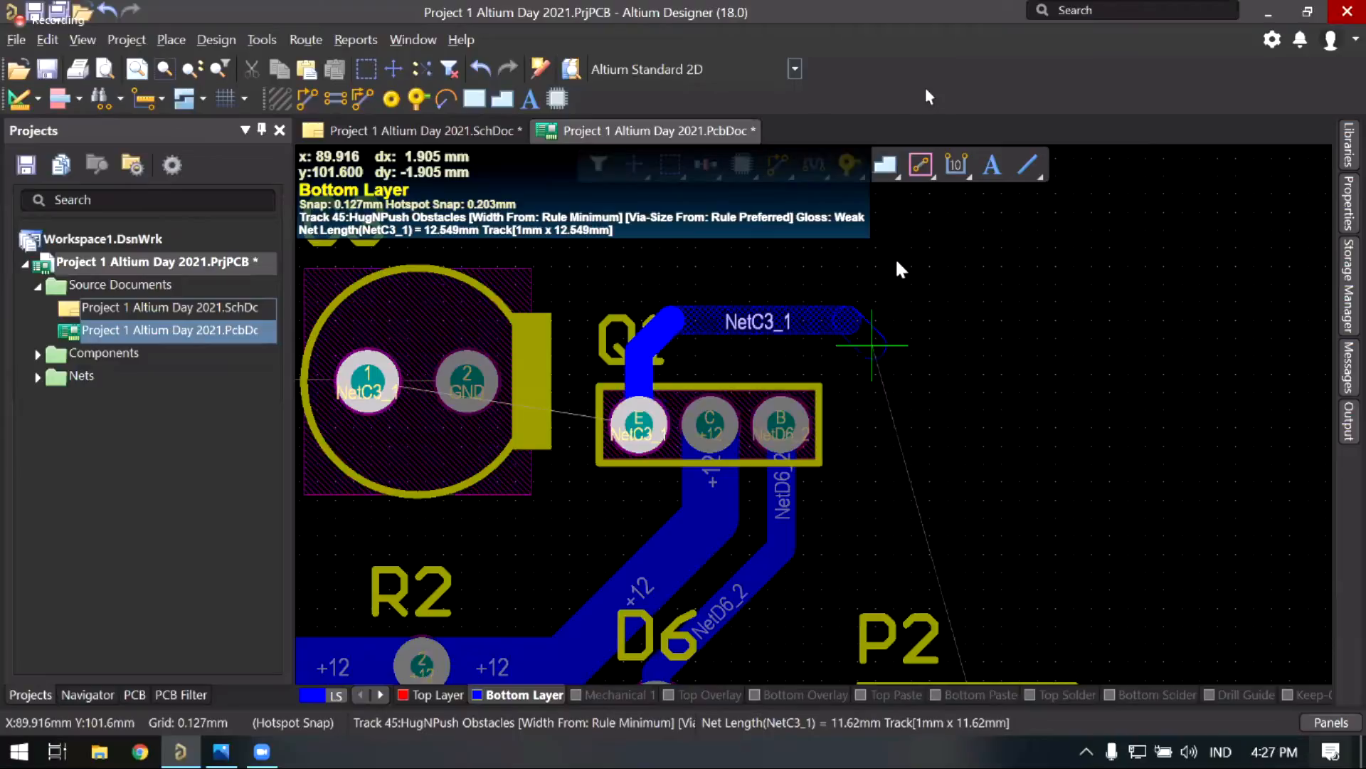
pyautogui.scroll(-1, 918, 296)
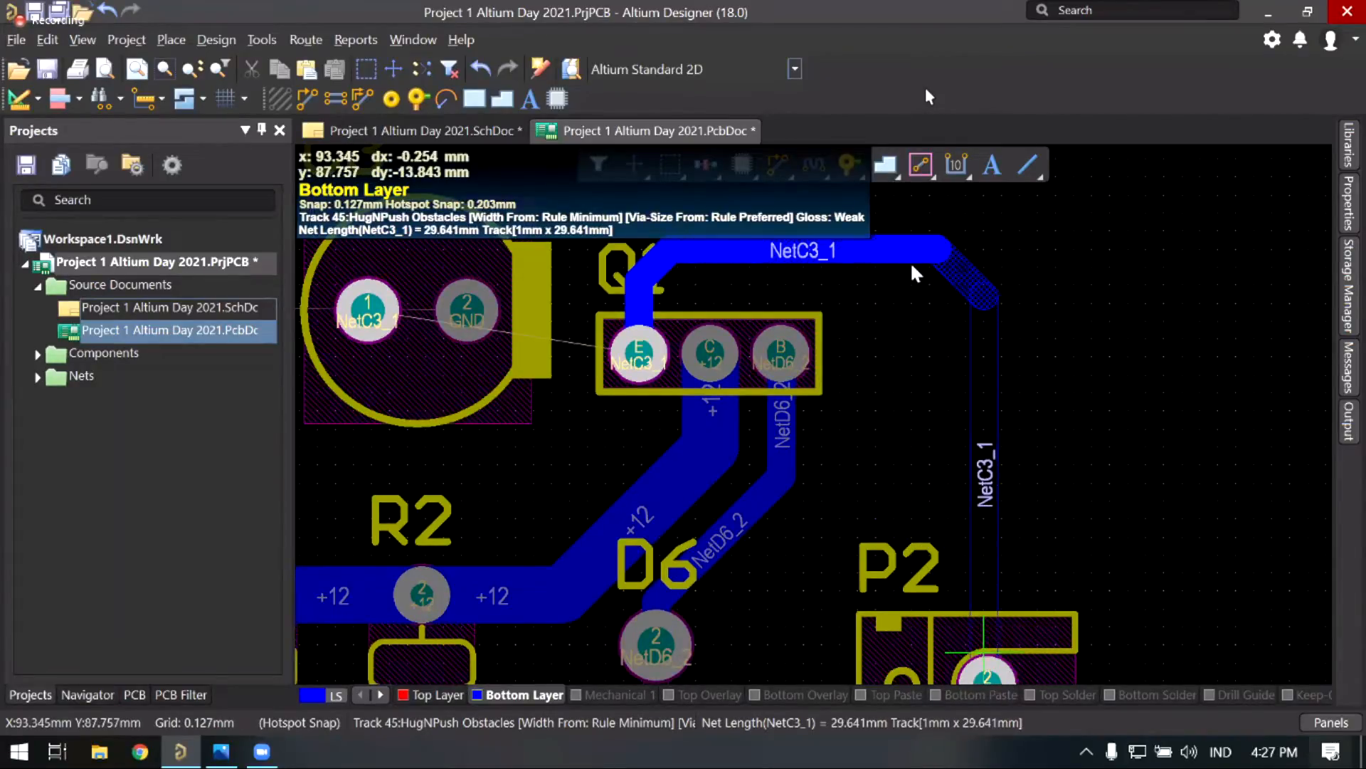
pyautogui.click(958, 387)
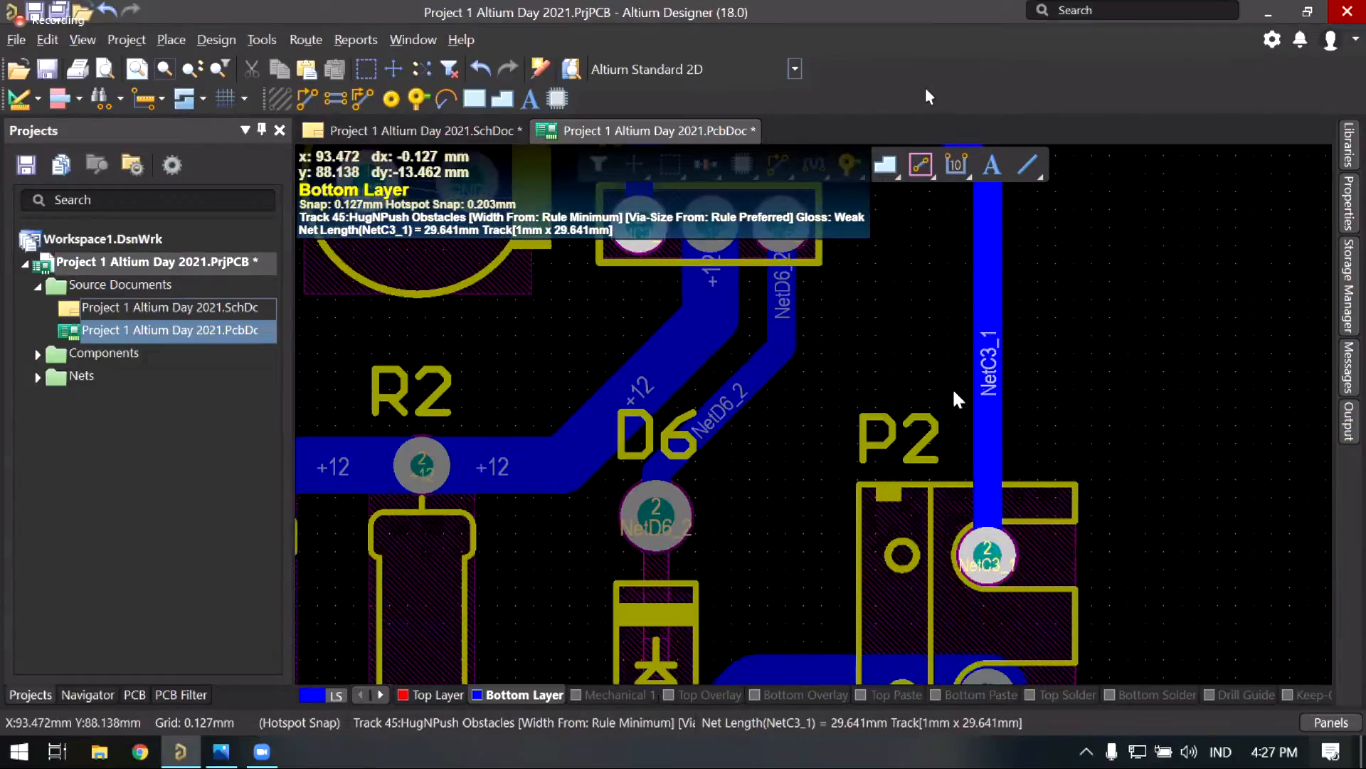
pyautogui.moveTo(952, 387); pyautogui.dragTo(787, 451, button='right')
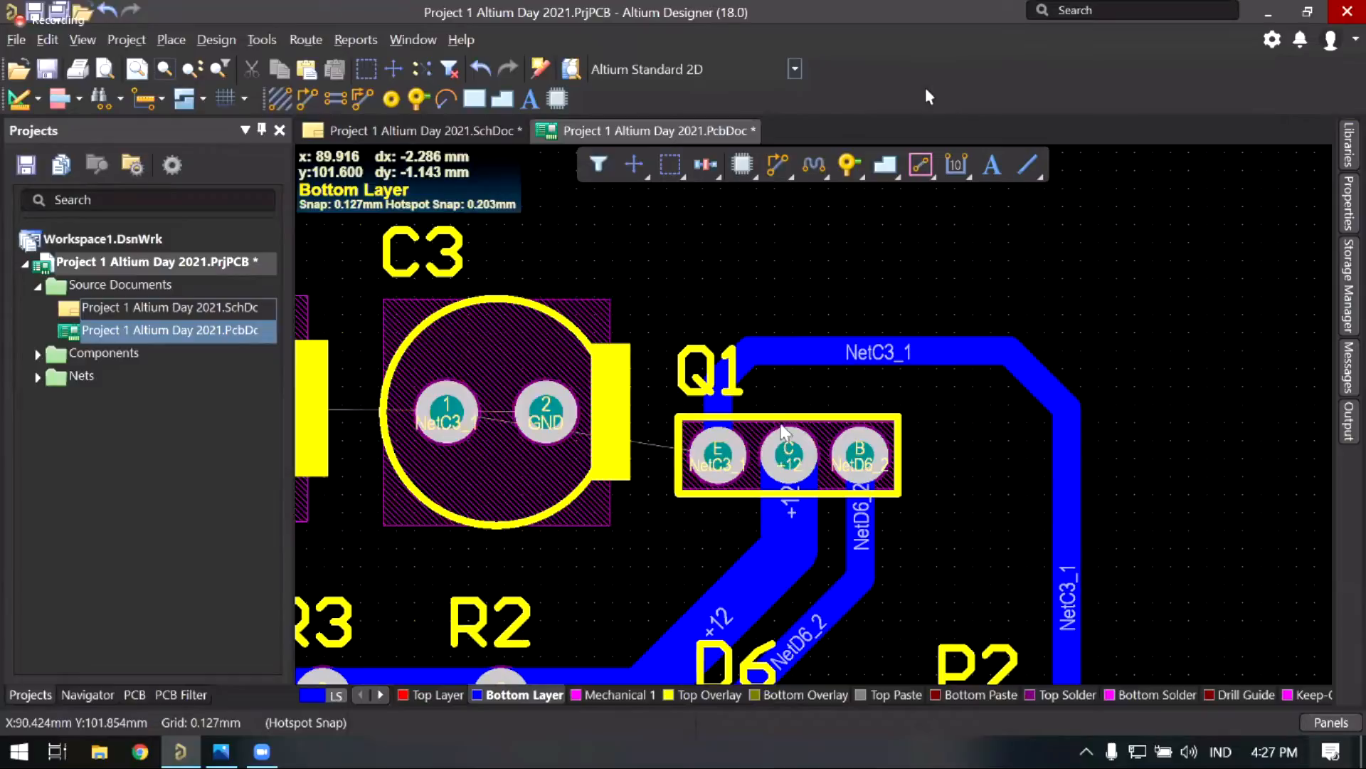
pyautogui.moveTo(723, 373); pyautogui.dragTo(966, 353, button='right')
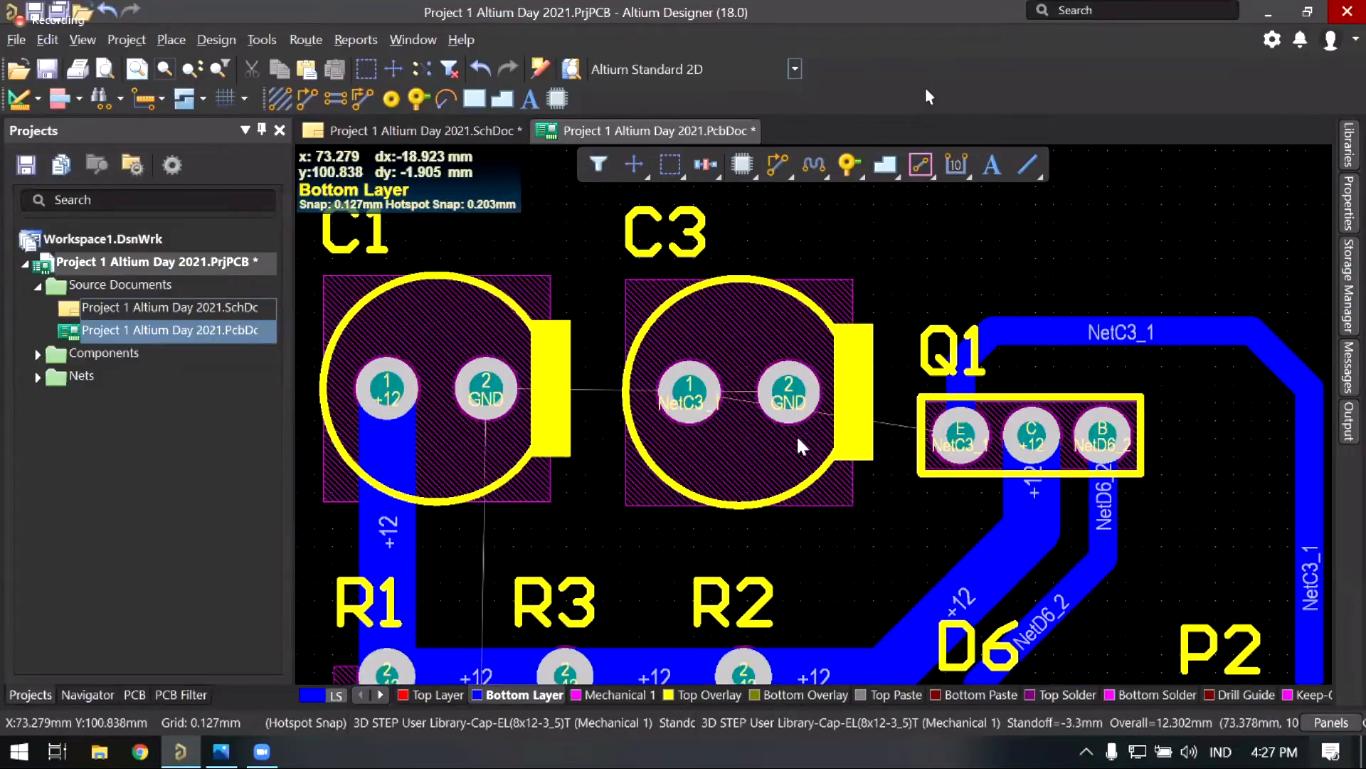
pyautogui.keyDown('ctrl'); pyautogui.scroll(2, 796, 436); pyautogui.keyUp('ctrl')
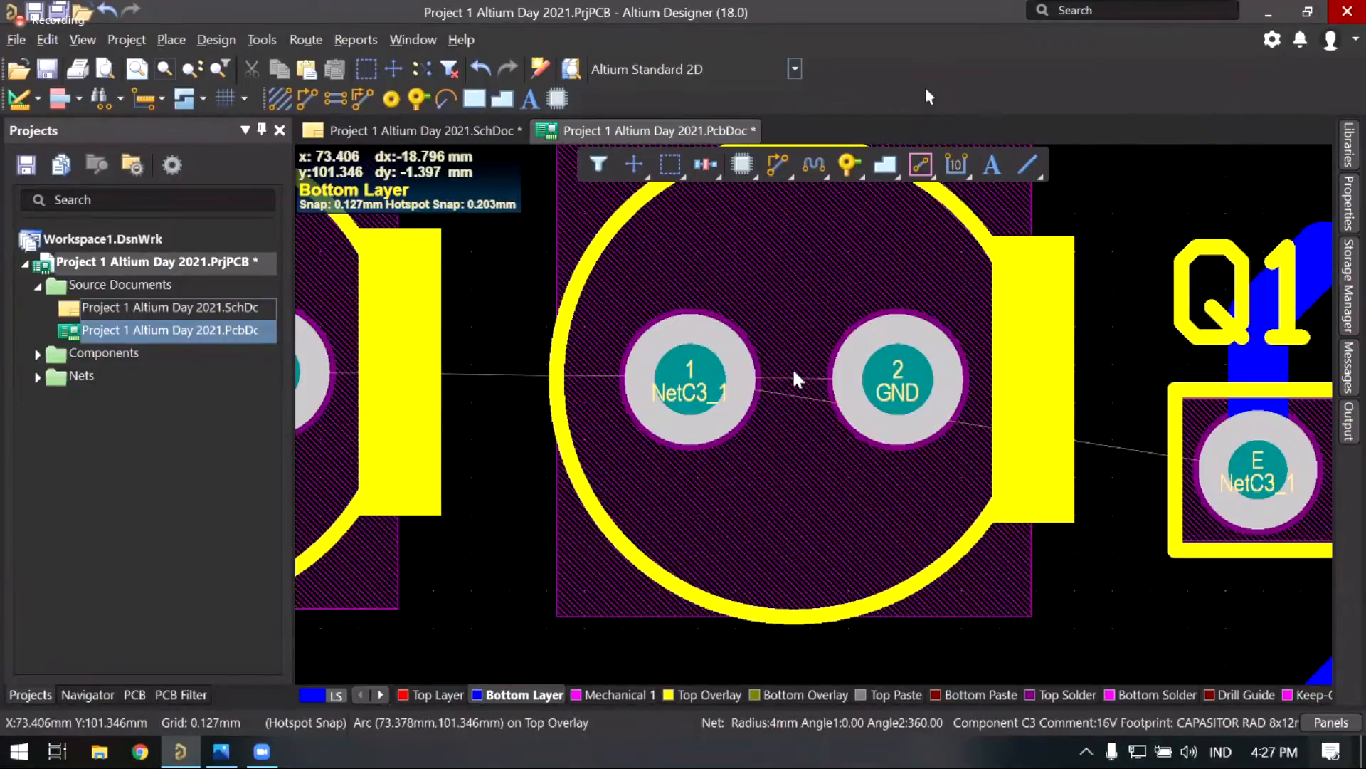
# Step: Rotate C3 so its pads swap sides and pad 1 faces Q1
pyautogui.moveTo(793, 373); pyautogui.dragTo(794, 368)
pyautogui.press('space')
pyautogui.press('space')
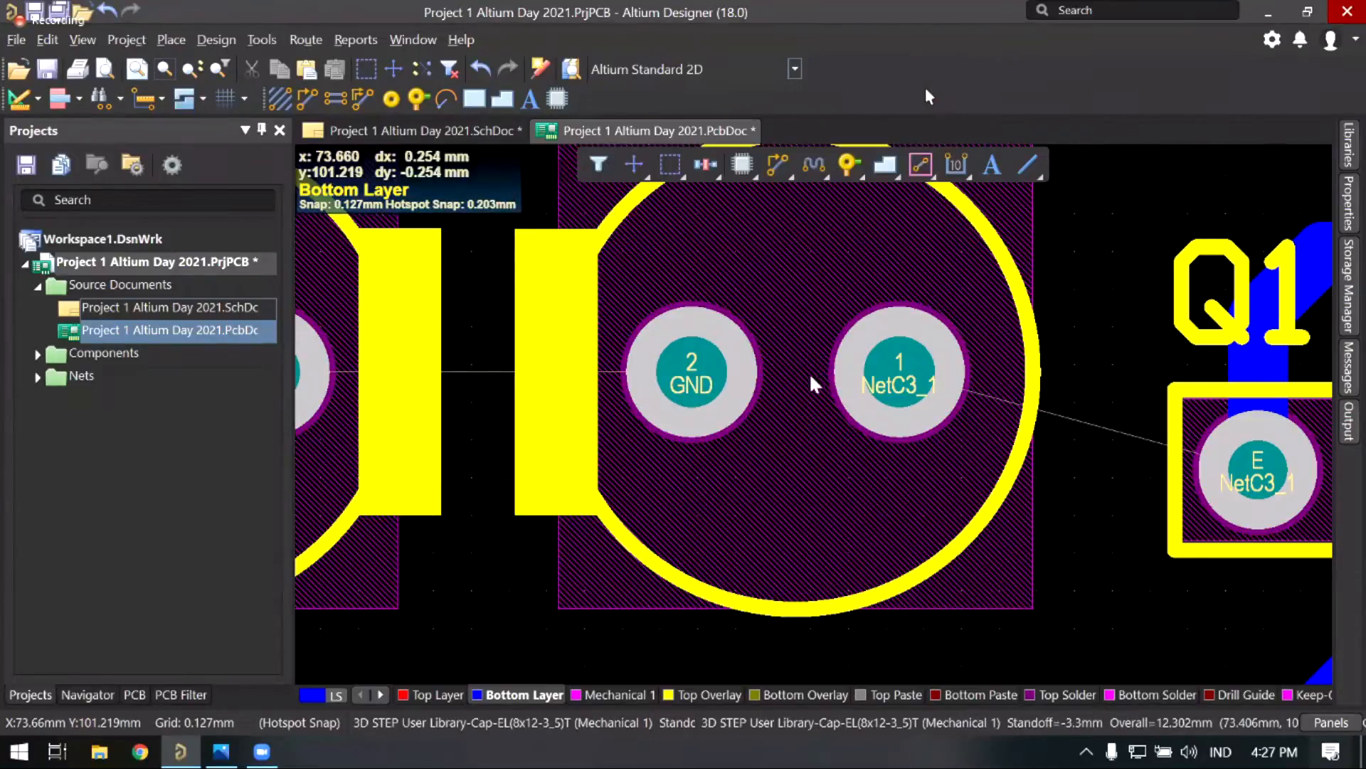
pyautogui.keyDown('ctrl'); pyautogui.scroll(-1, 811, 376); pyautogui.keyUp('ctrl')
# Step: Draw a 1 mm NetC3_1 track from C3's pad 1 to Q1's emitter pad
pyautogui.click(778, 165)
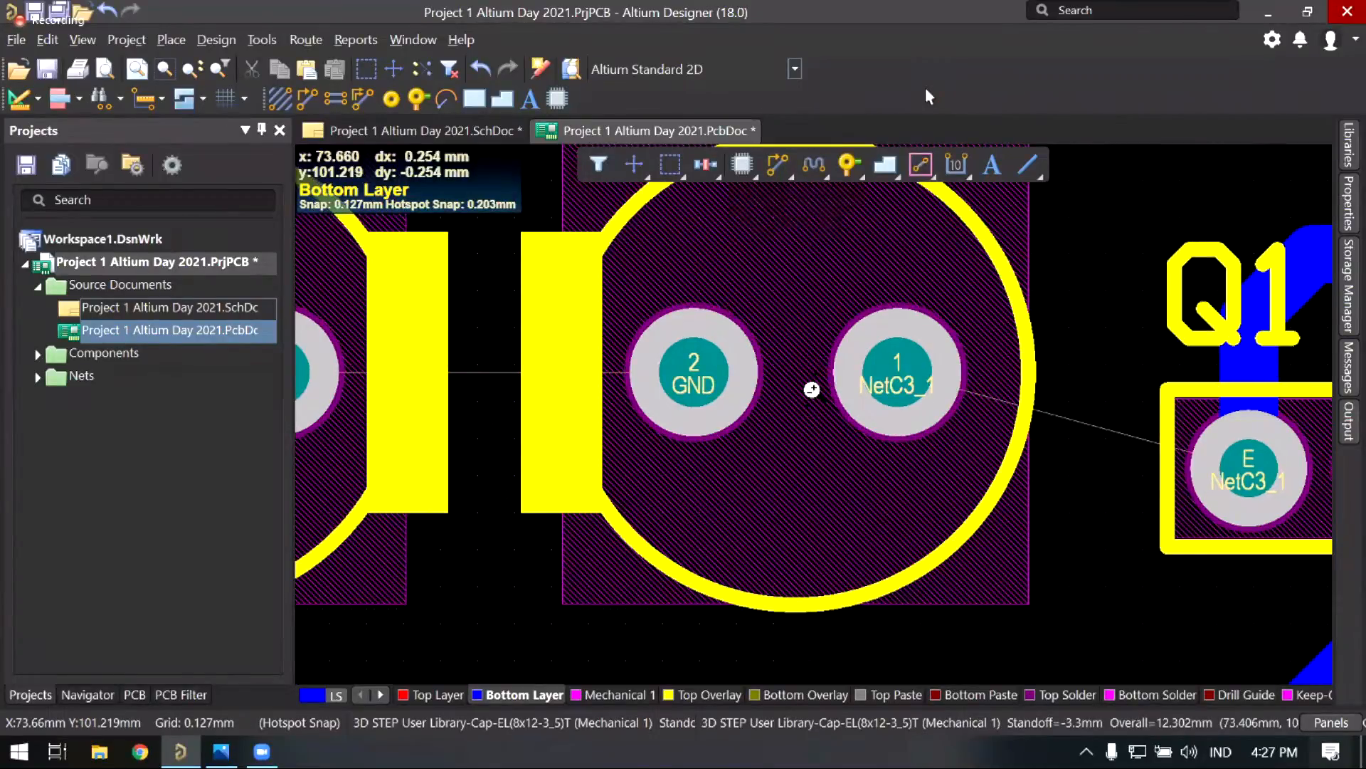
pyautogui.keyDown('ctrl'); pyautogui.scroll(-2, 792, 397); pyautogui.keyUp('ctrl')
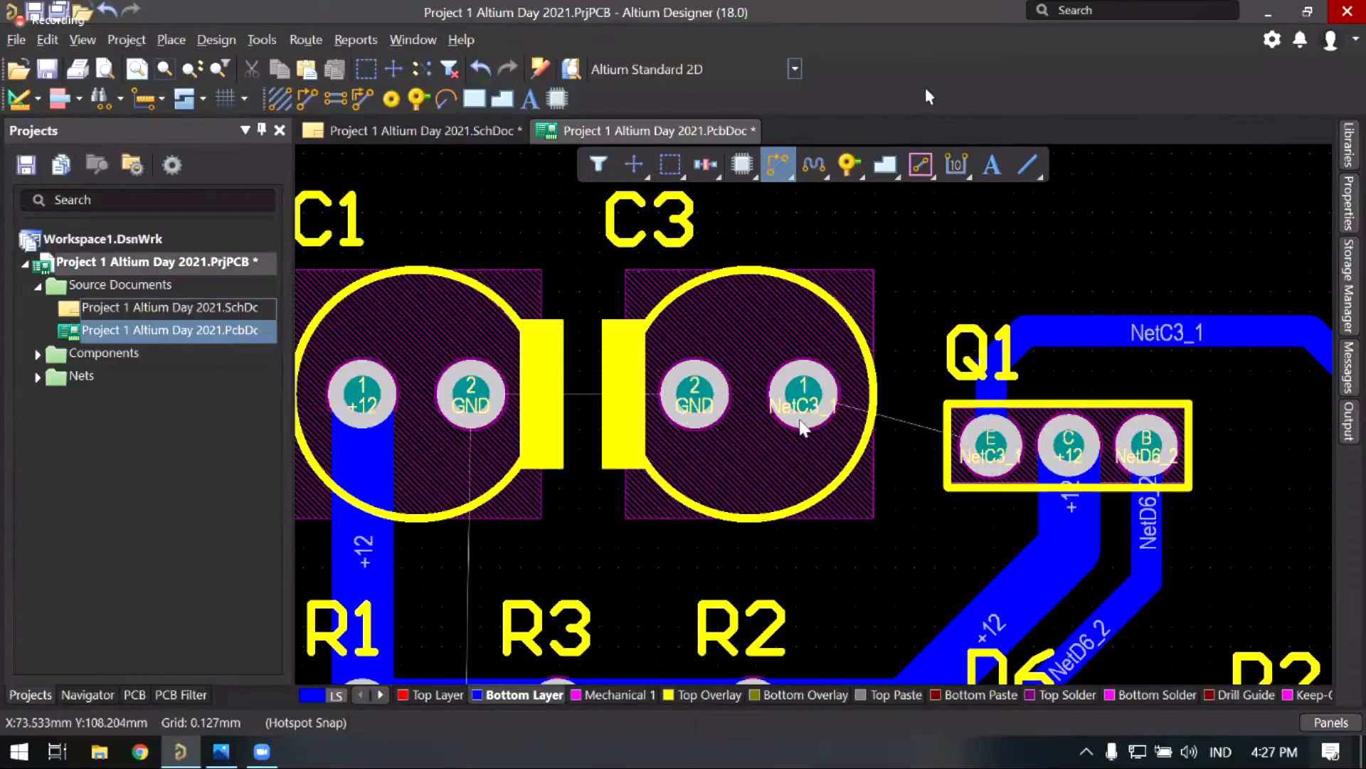
pyautogui.keyDown('ctrl'); pyautogui.scroll(2, 801, 409); pyautogui.keyUp('ctrl')
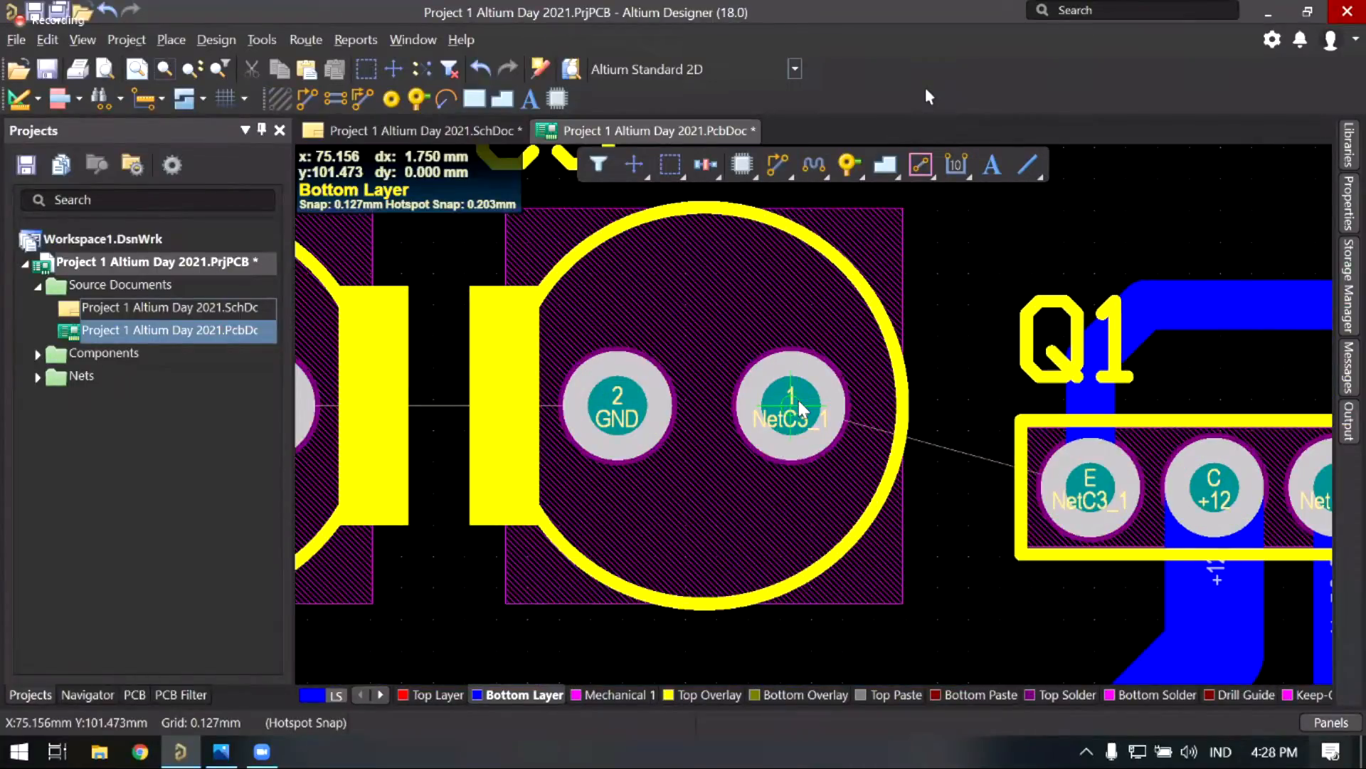
pyautogui.click(799, 402)
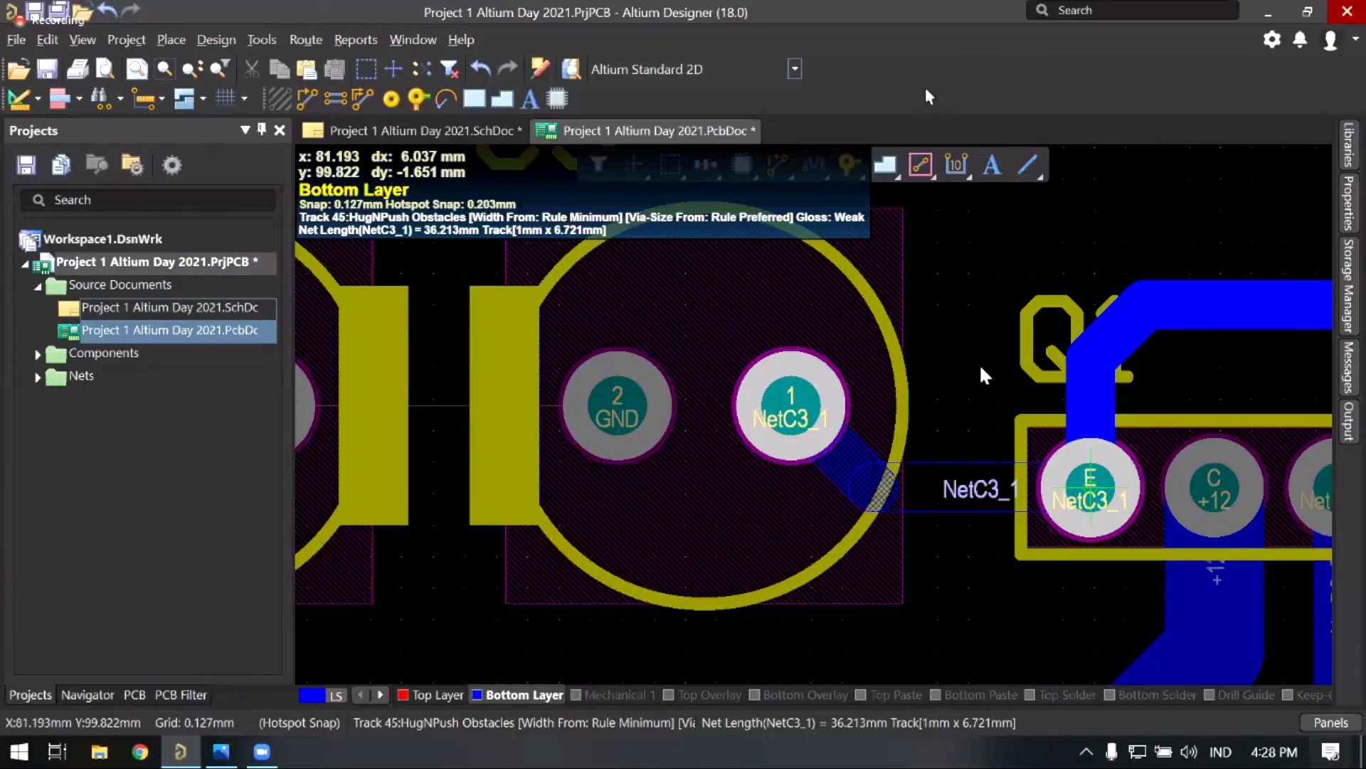
pyautogui.click(1090, 488)
pyautogui.rightClick(1091, 487)
pyautogui.moveTo(602, 360); pyautogui.dragTo(961, 381, button='right')
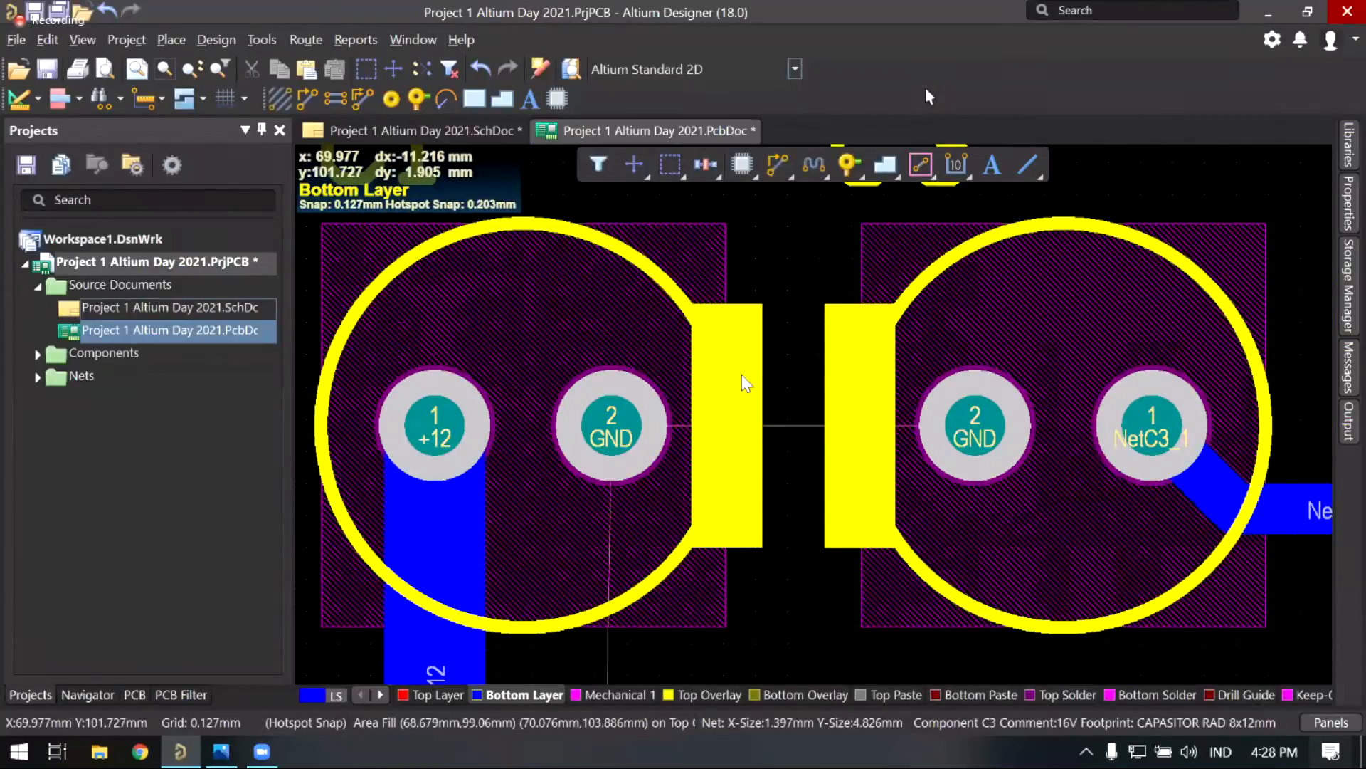
pyautogui.moveTo(742, 374); pyautogui.dragTo(759, 319, button='right')
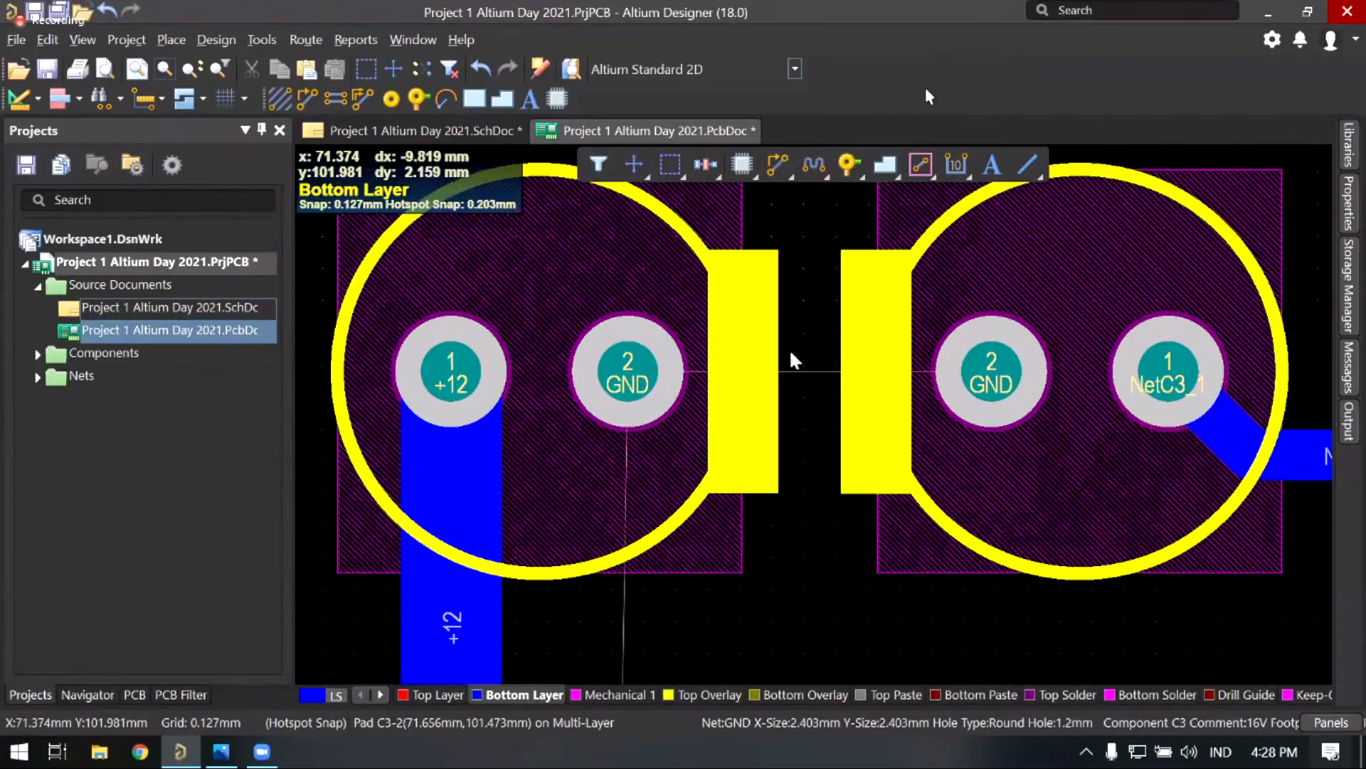
pyautogui.keyDown('ctrl'); pyautogui.scroll(-2, 783, 456); pyautogui.keyUp('ctrl')
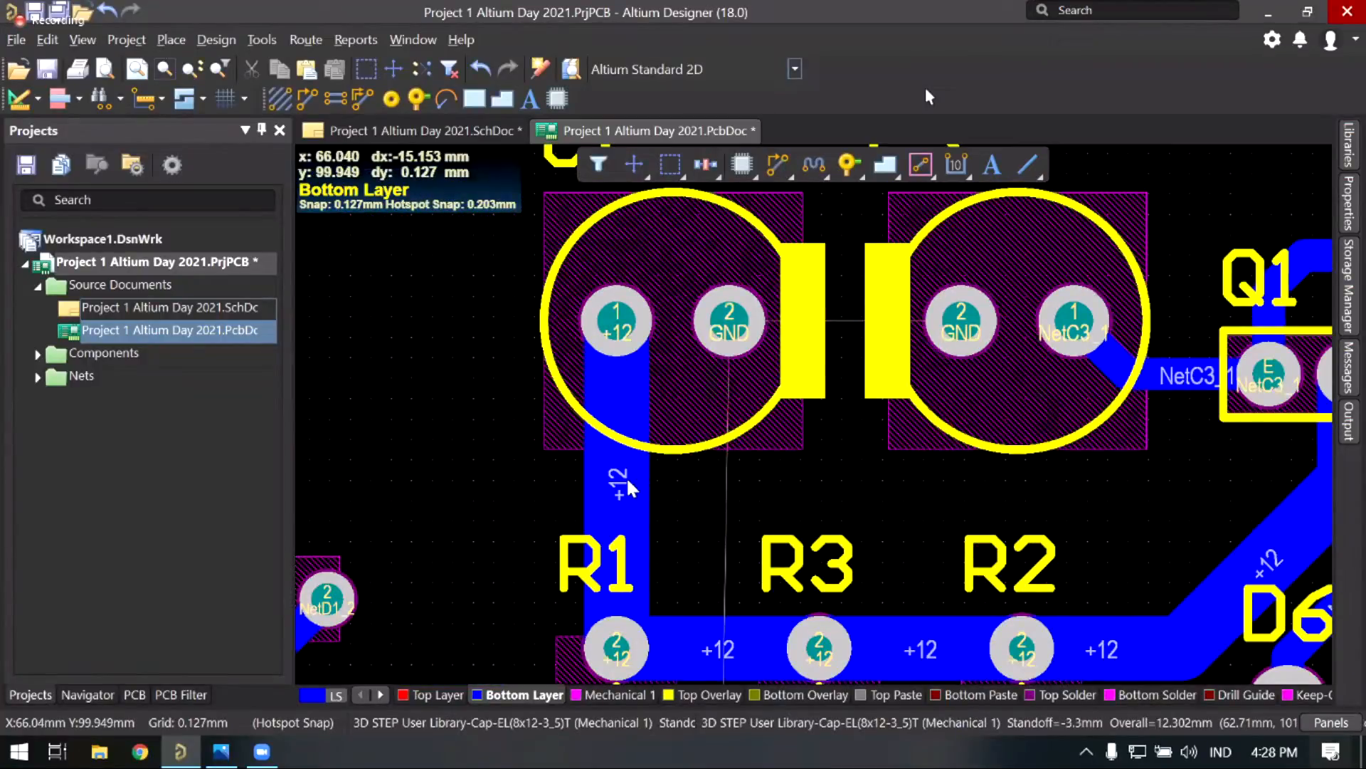
pyautogui.keyDown('ctrl'); pyautogui.scroll(-2, 635, 477); pyautogui.keyUp('ctrl')
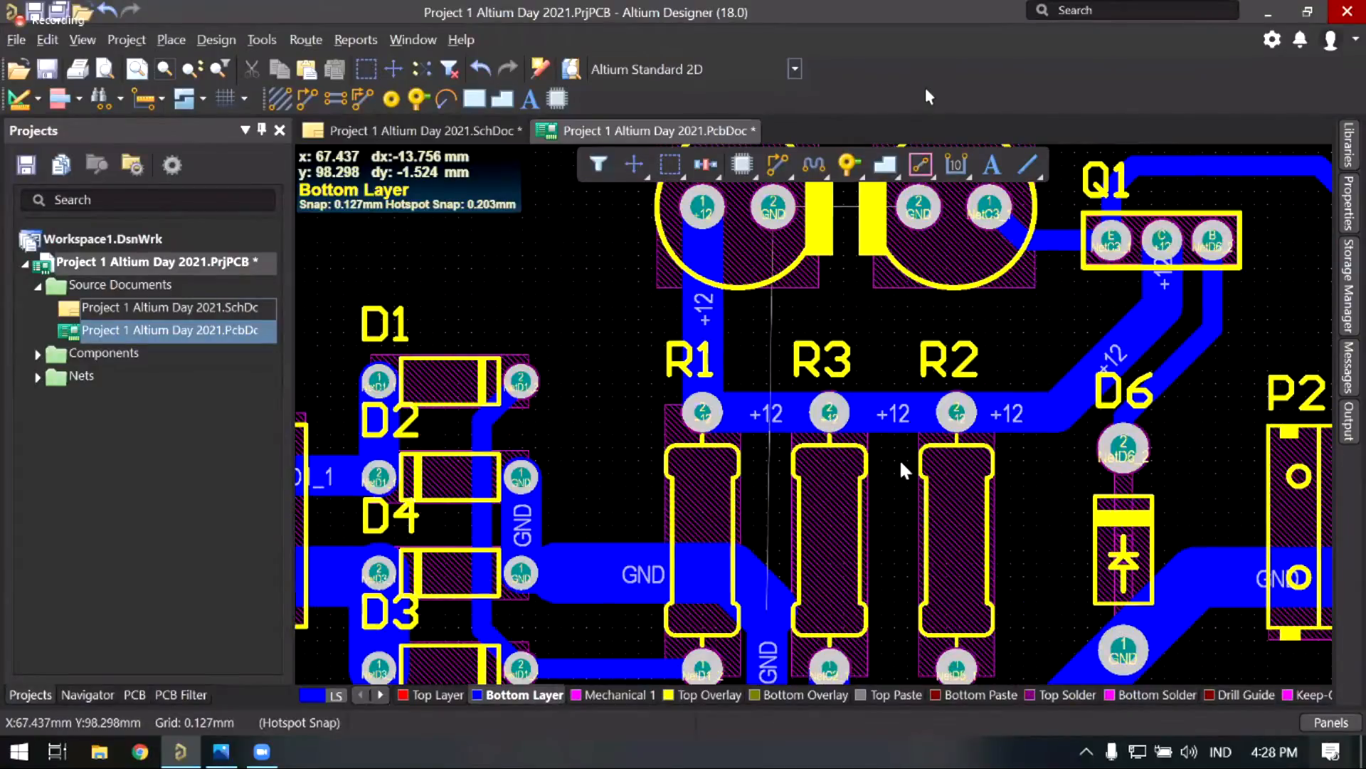
pyautogui.keyDown('ctrl'); pyautogui.scroll(3, 901, 461); pyautogui.keyUp('ctrl')
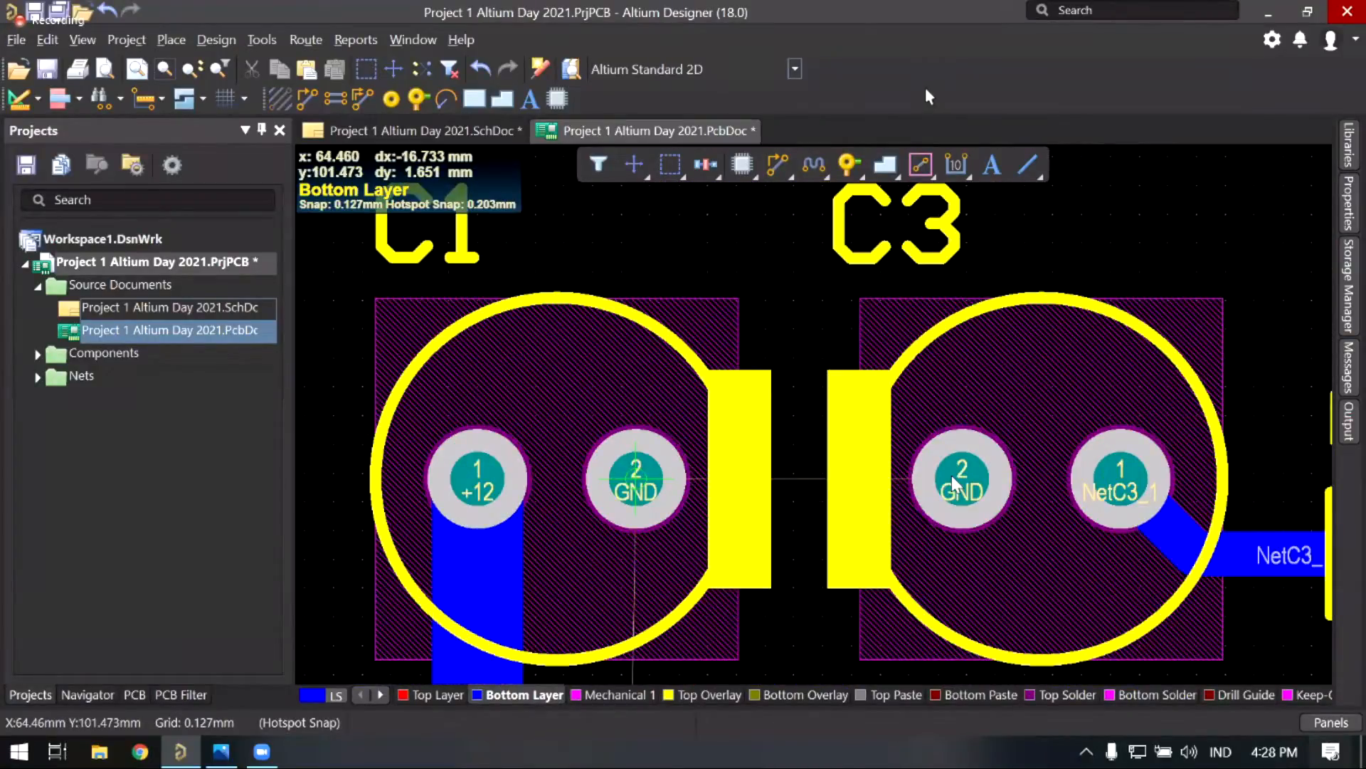
# Step: Route a GND track from C1's pad 2 to C3's pad 2
pyautogui.click(636, 479)
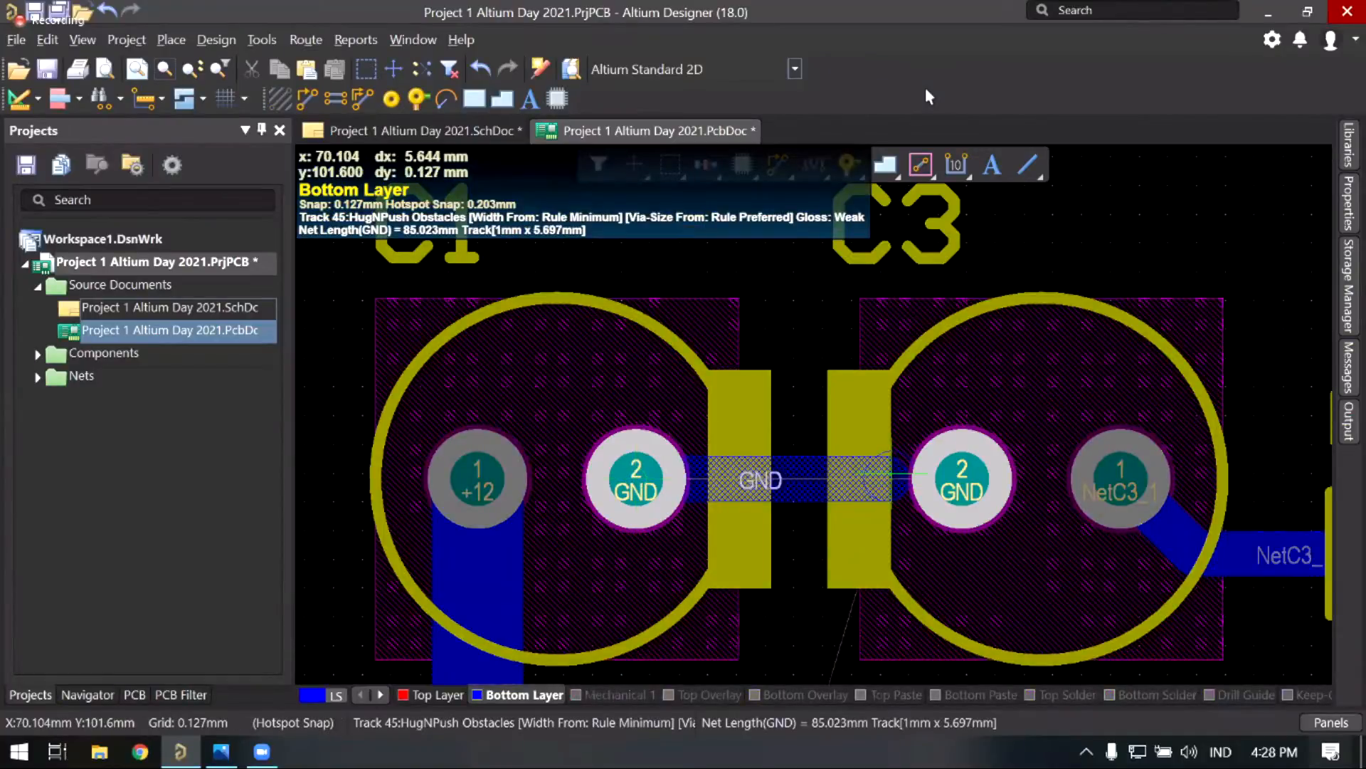
pyautogui.click(753, 360)
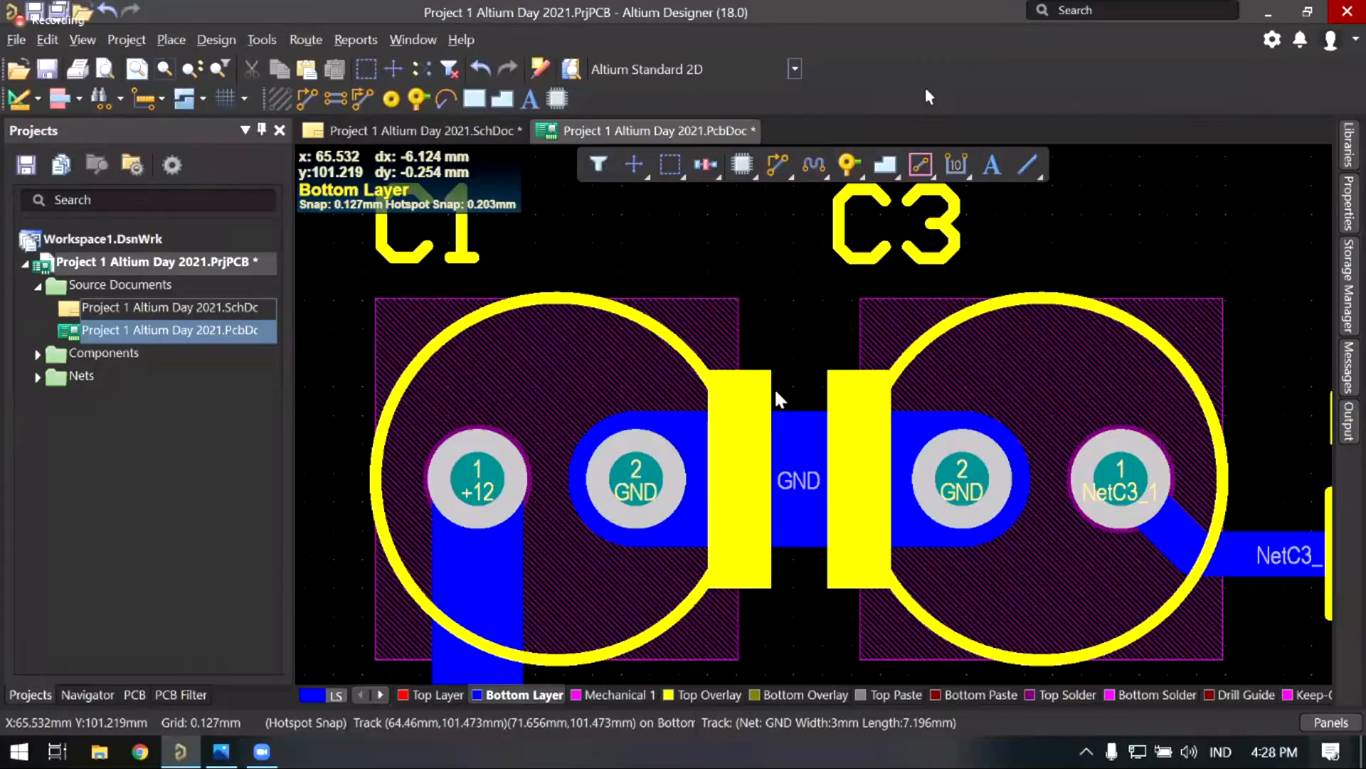
pyautogui.keyDown('ctrl'); pyautogui.scroll(-2, 776, 392); pyautogui.keyUp('ctrl')
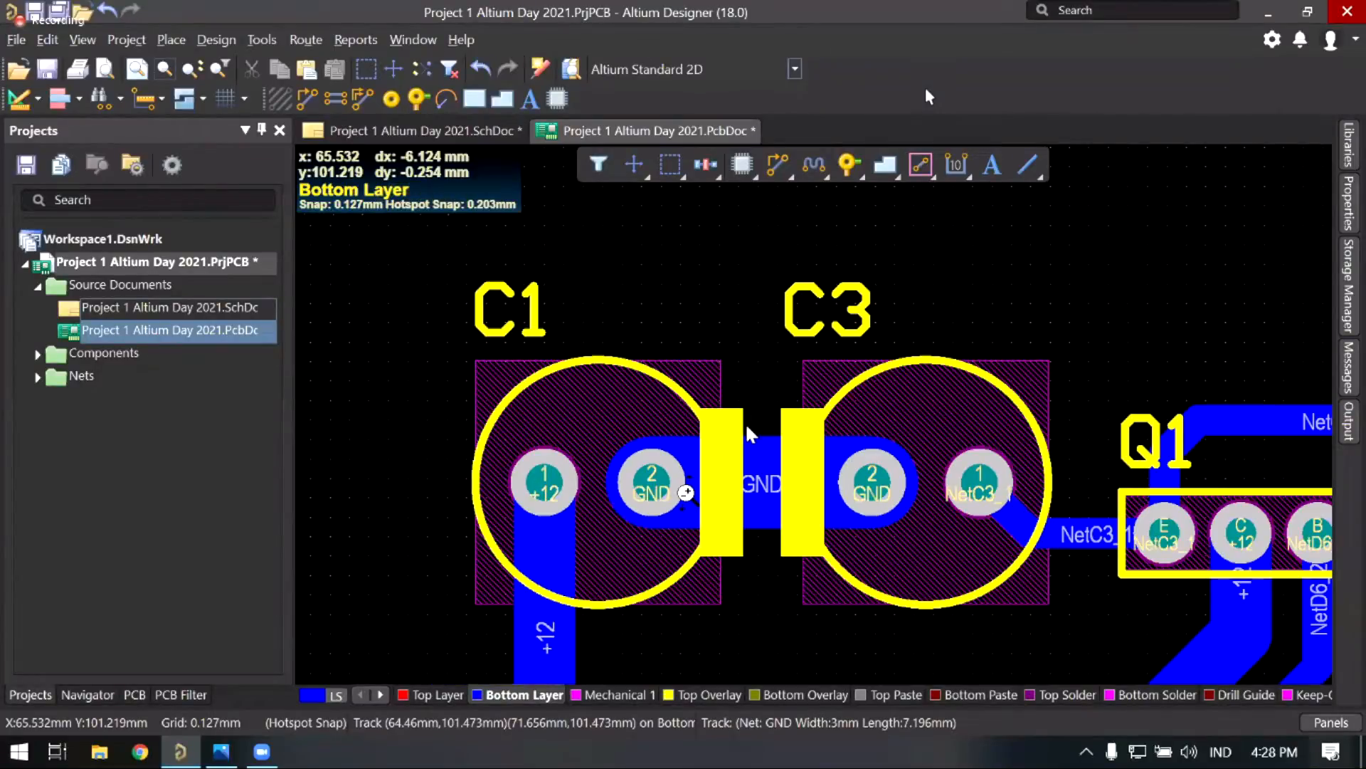
pyautogui.keyDown('ctrl'); pyautogui.scroll(-3, 720, 388); pyautogui.keyUp('ctrl')
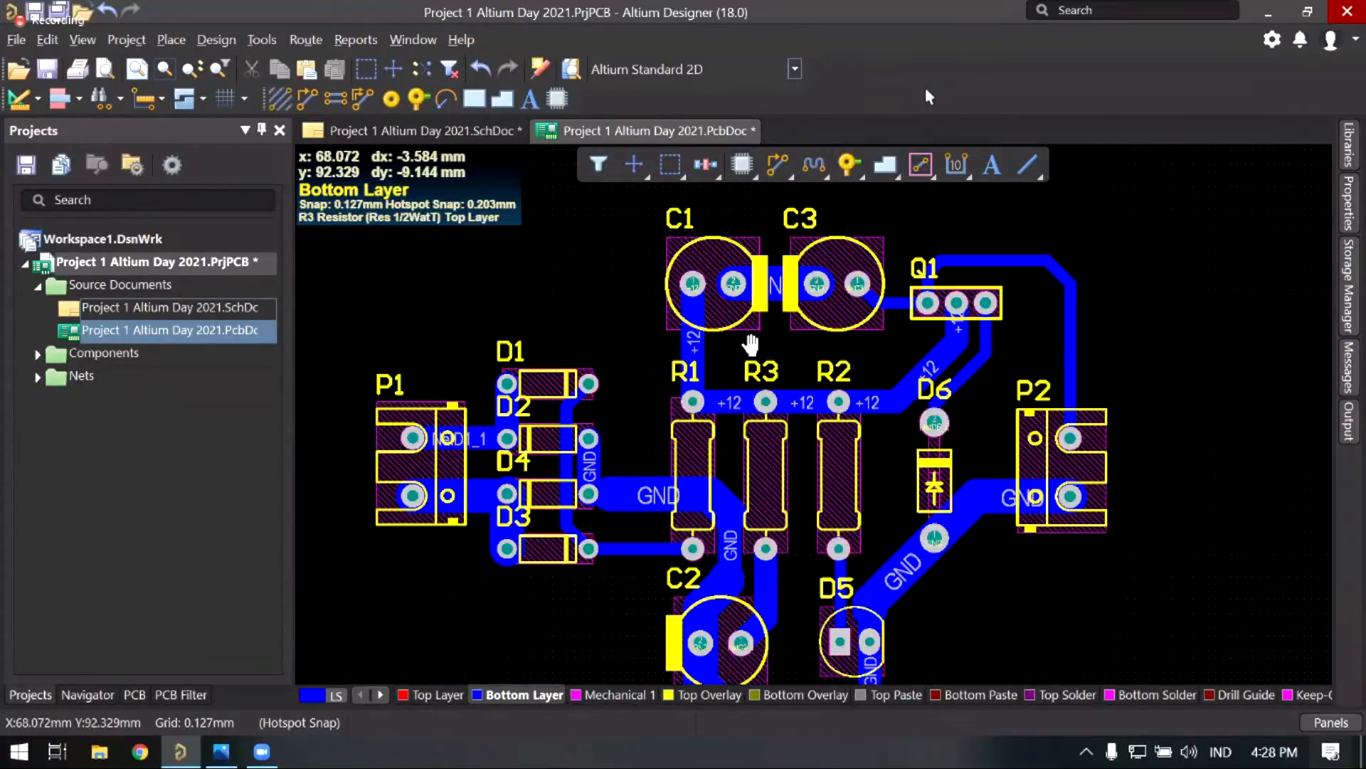
# Step: Pan around C1, C3, D1–D4, C2 and D5, then fit the whole board in the window
pyautogui.moveTo(675, 385); pyautogui.dragTo(697, 337, button='right')
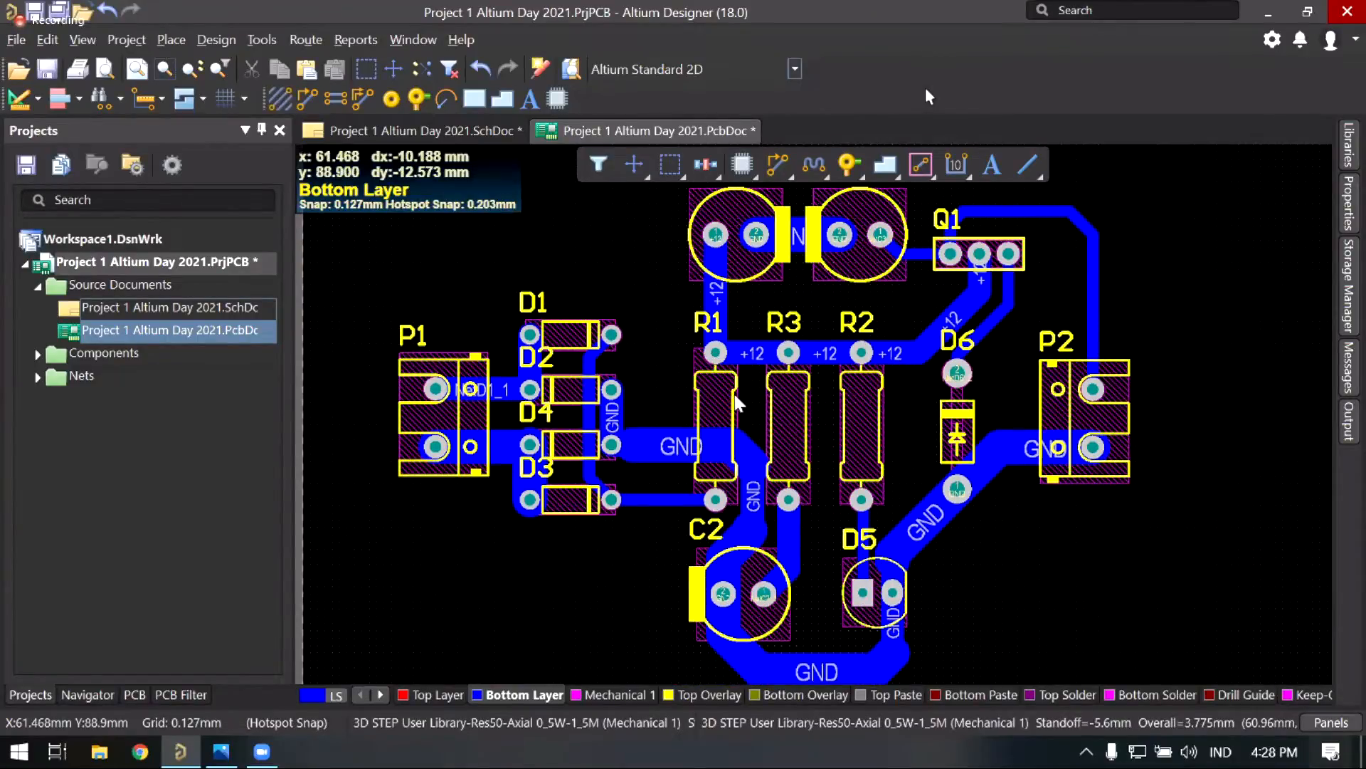
pyautogui.moveTo(684, 369); pyautogui.dragTo(662, 431, button='right')
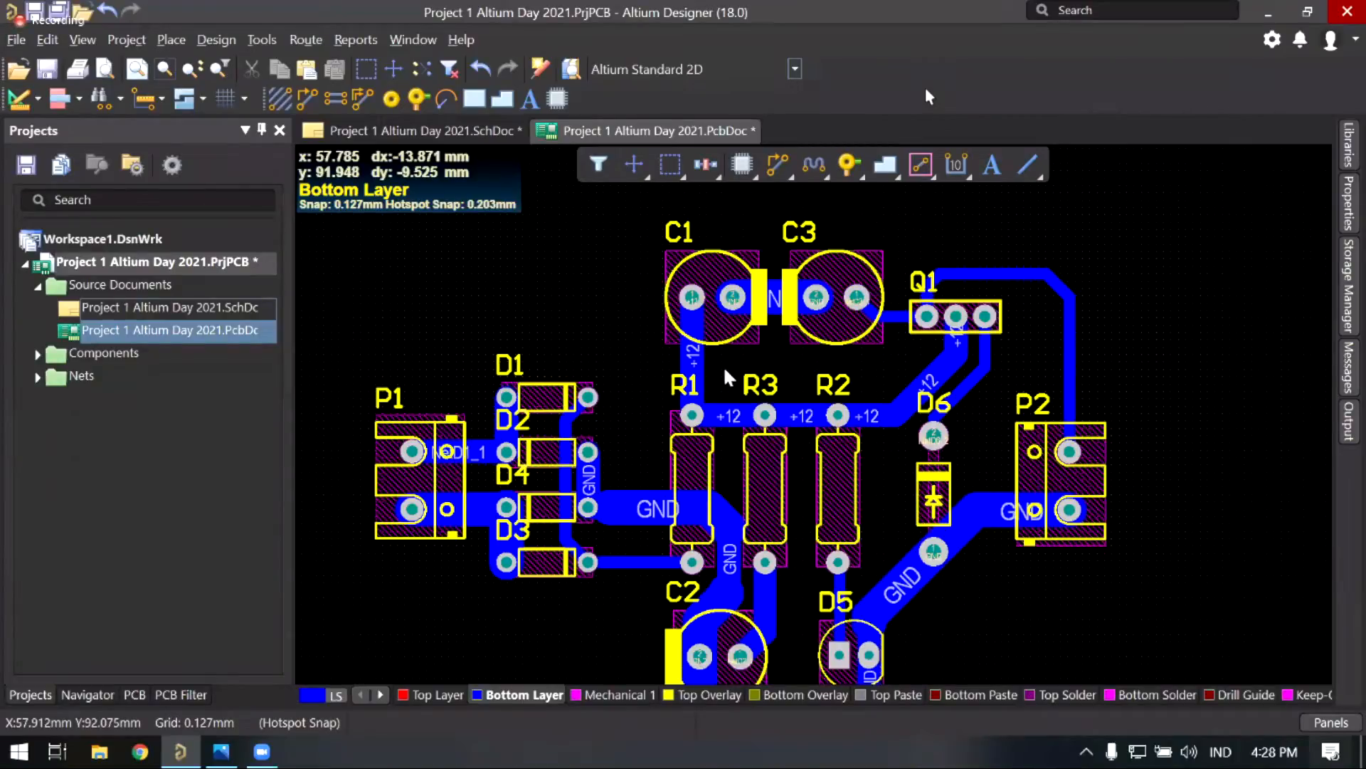
pyautogui.keyDown('ctrl'); pyautogui.scroll(1, 644, 413); pyautogui.keyUp('ctrl')
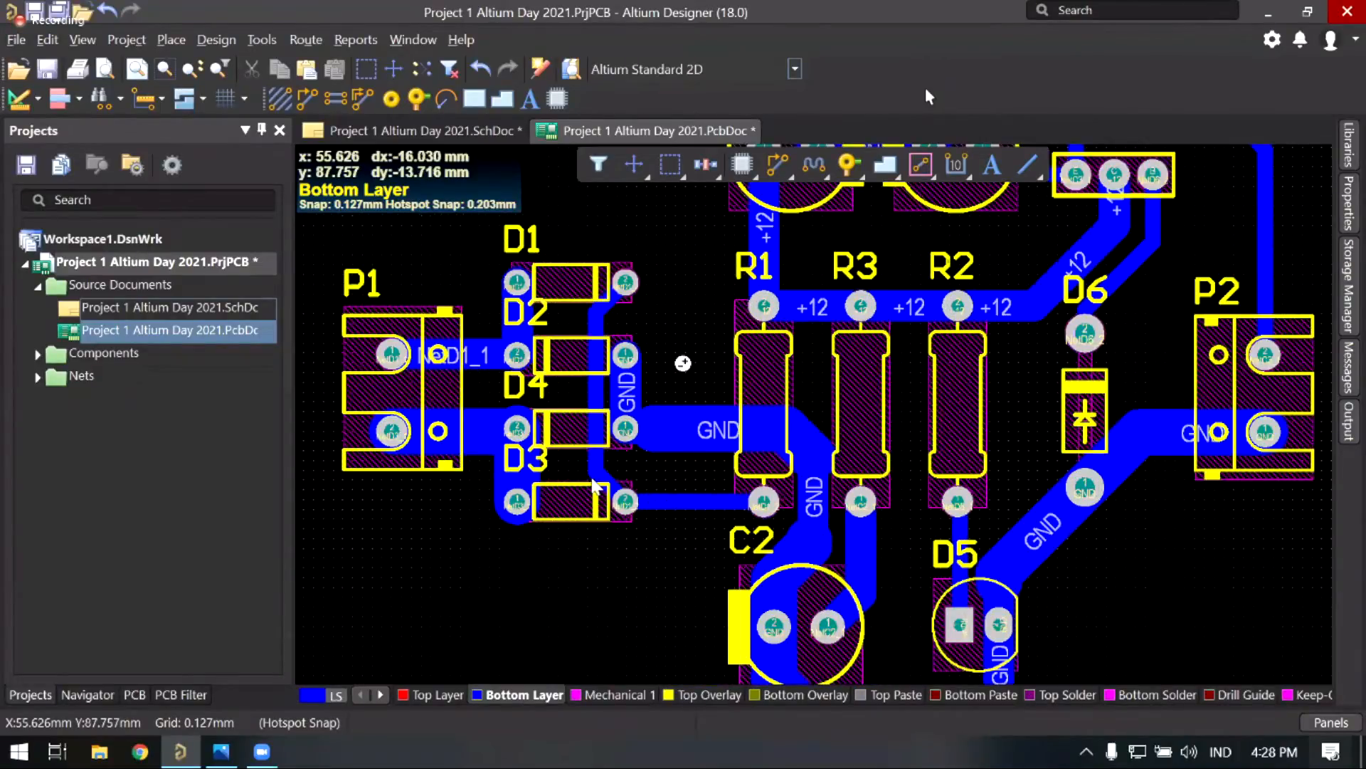
pyautogui.moveTo(585, 422); pyautogui.dragTo(553, 451, button='right')
pyautogui.keyDown('ctrl'); pyautogui.scroll(1, 553, 451); pyautogui.keyUp('ctrl')
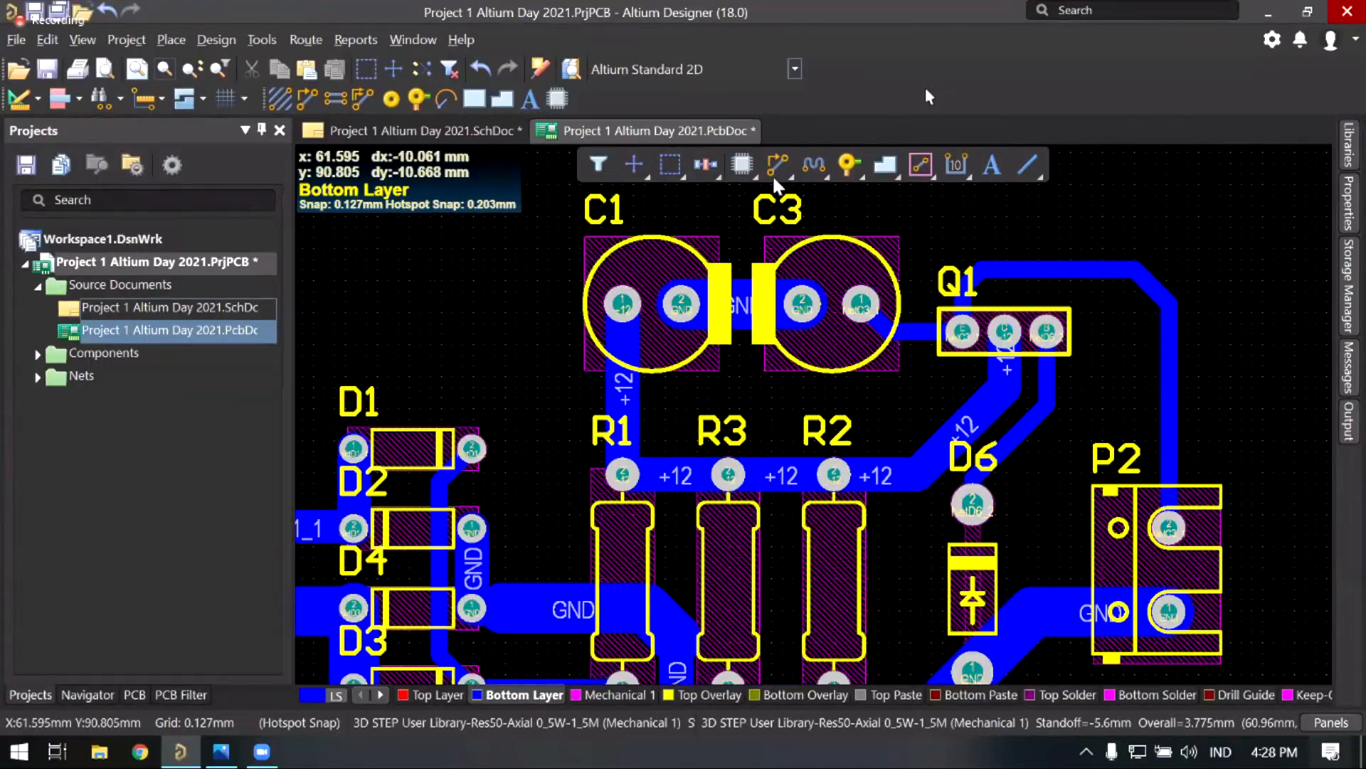
pyautogui.keyDown('ctrl'); pyautogui.scroll(1, 557, 416); pyautogui.keyUp('ctrl')
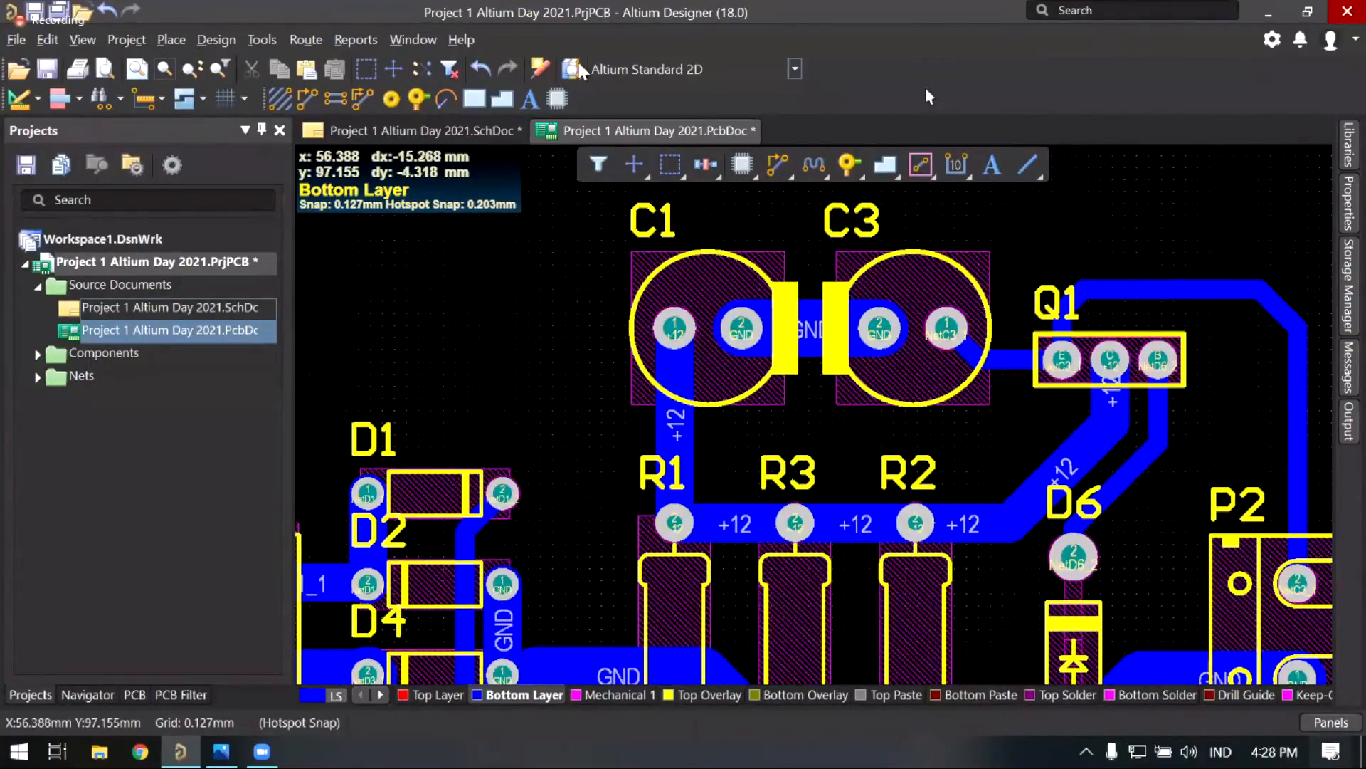
pyautogui.scroll(-1, 424, 493)
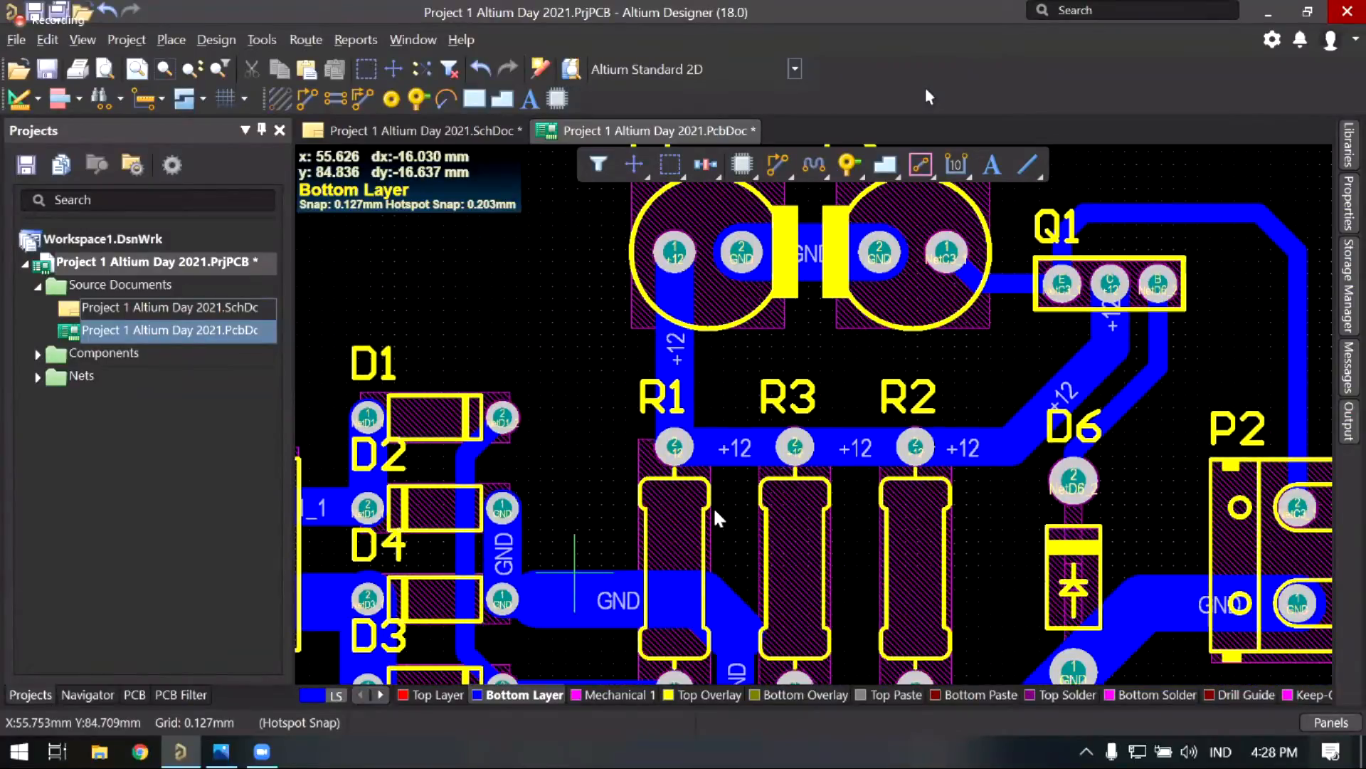
pyautogui.keyDown('shift'); pyautogui.hscroll(-2, 724, 498); pyautogui.keyUp('shift')
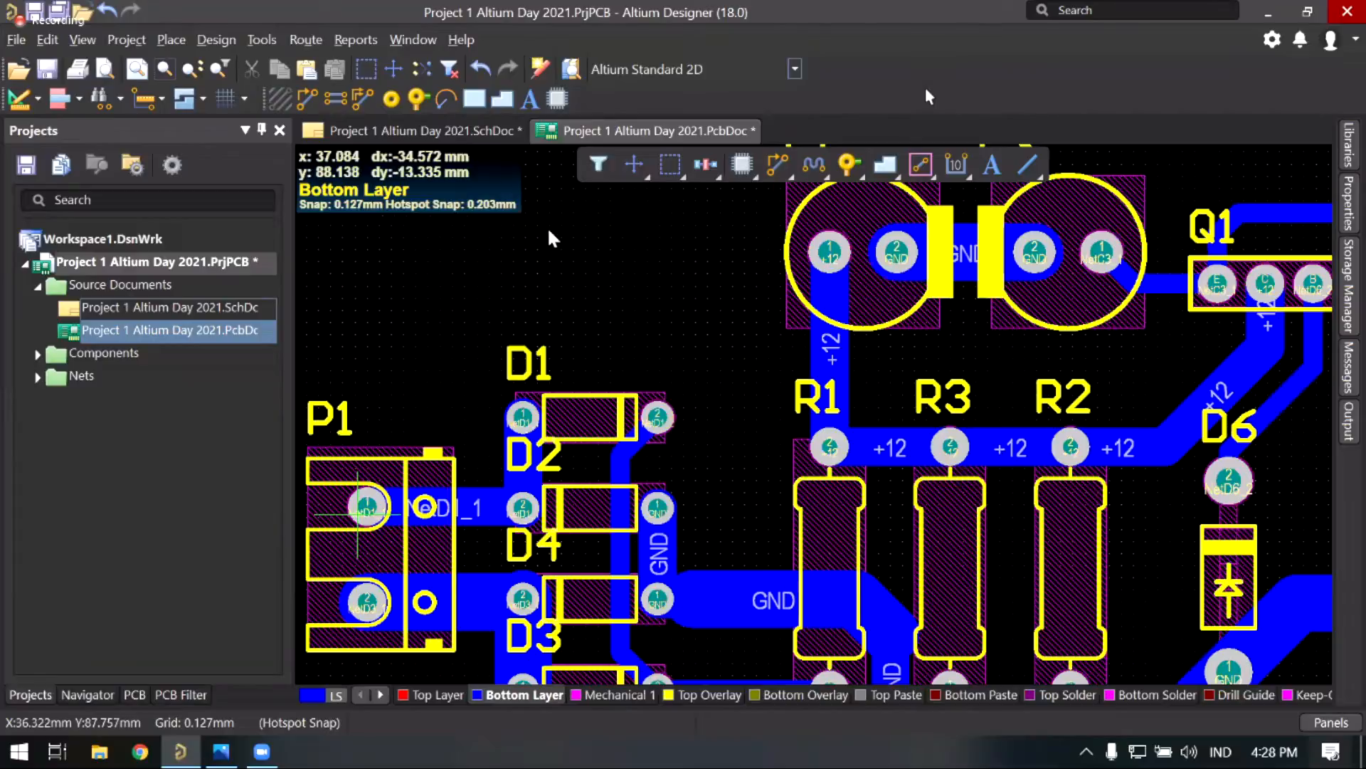
pyautogui.scroll(-2, 591, 271)
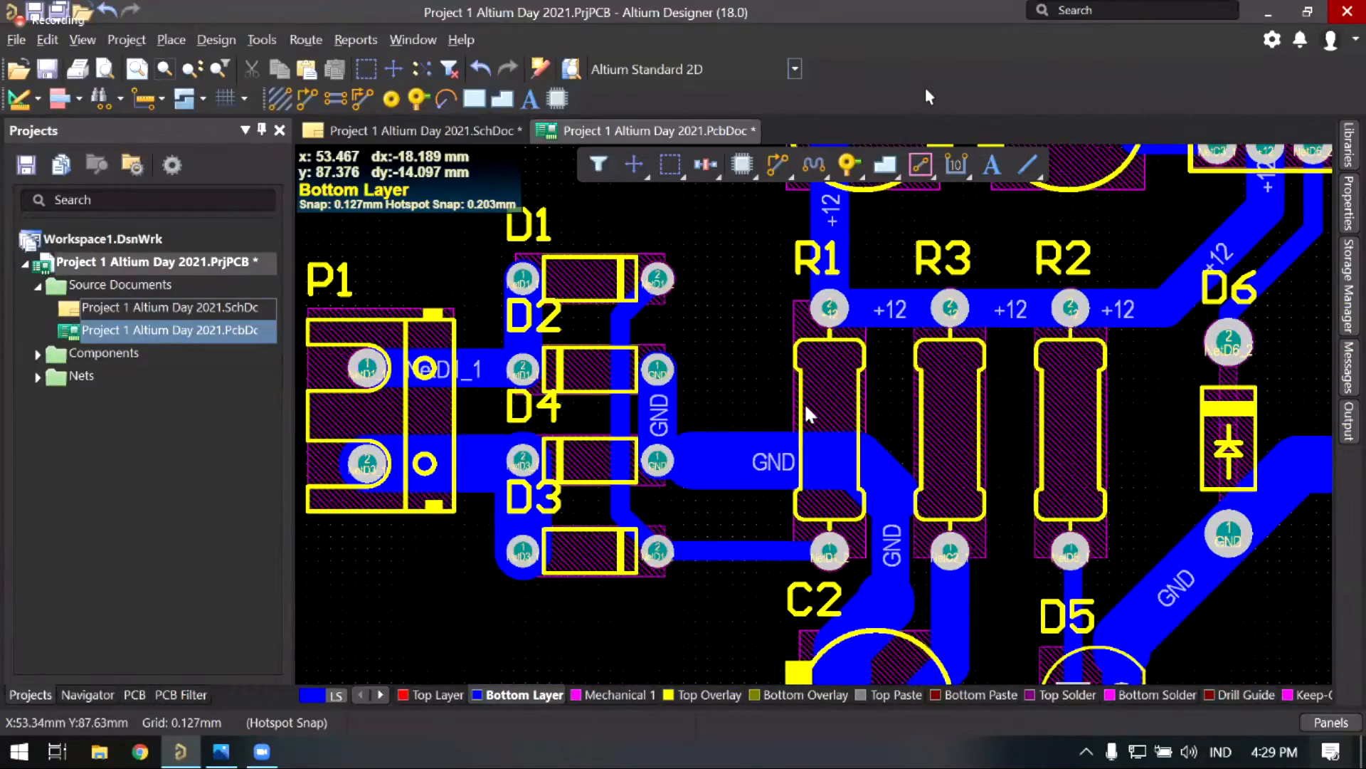
pyautogui.moveTo(810, 415); pyautogui.dragTo(627, 237, button='right')
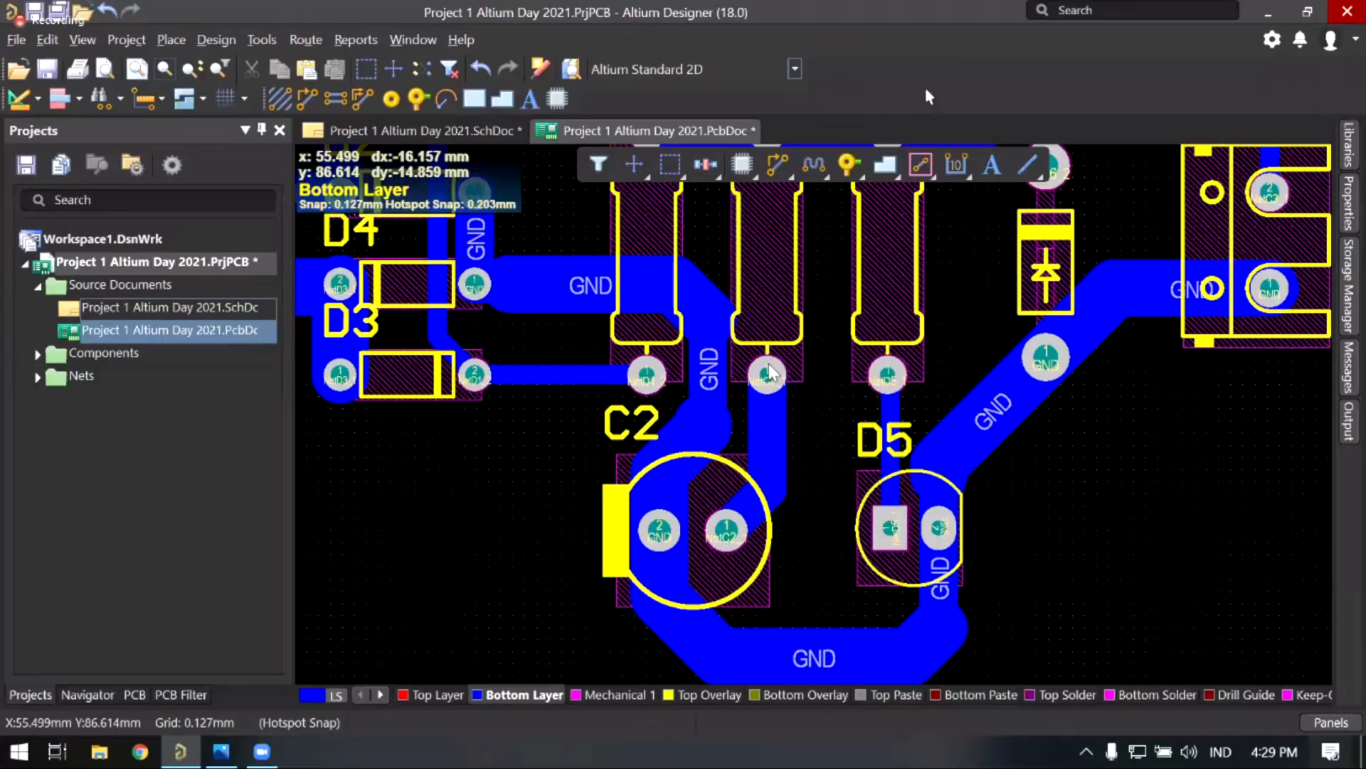
pyautogui.hotkey('ctrl', 'pagedown')
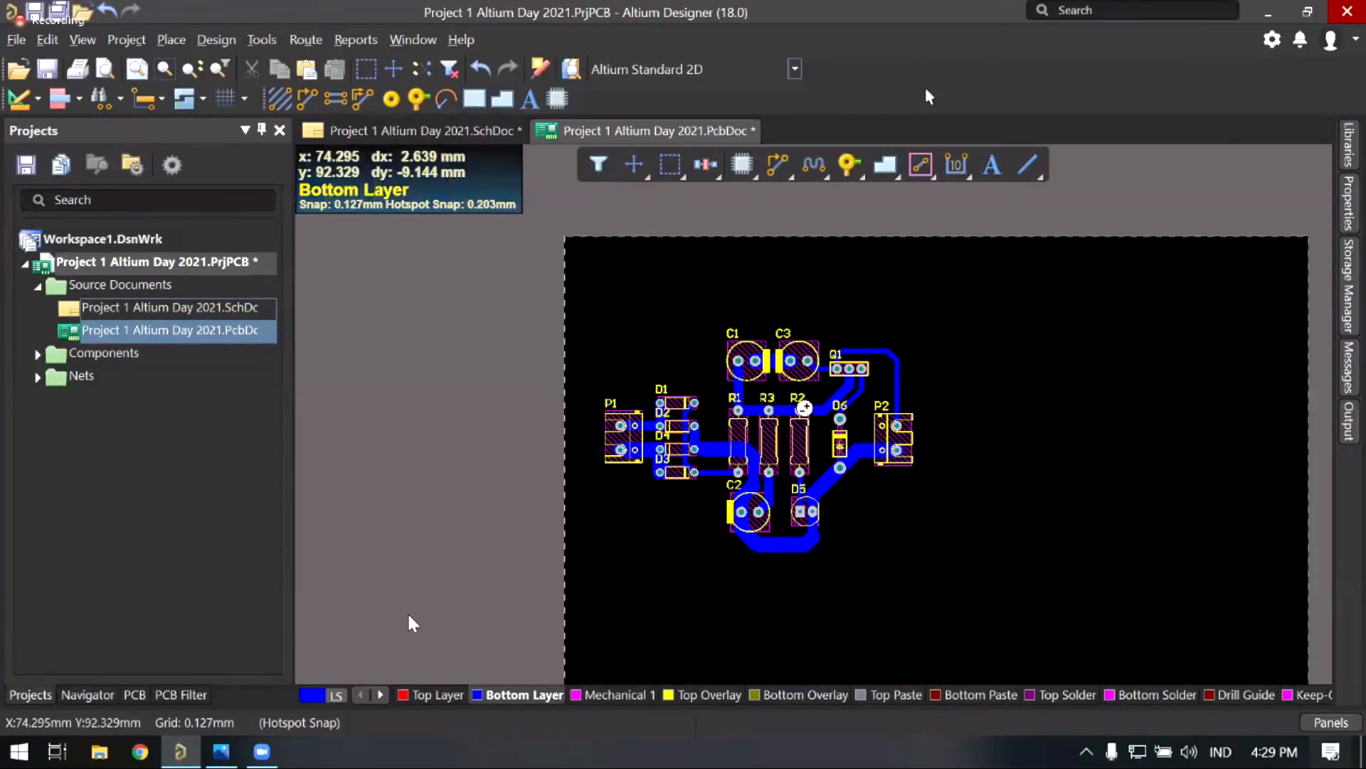
pyautogui.press('pageup')
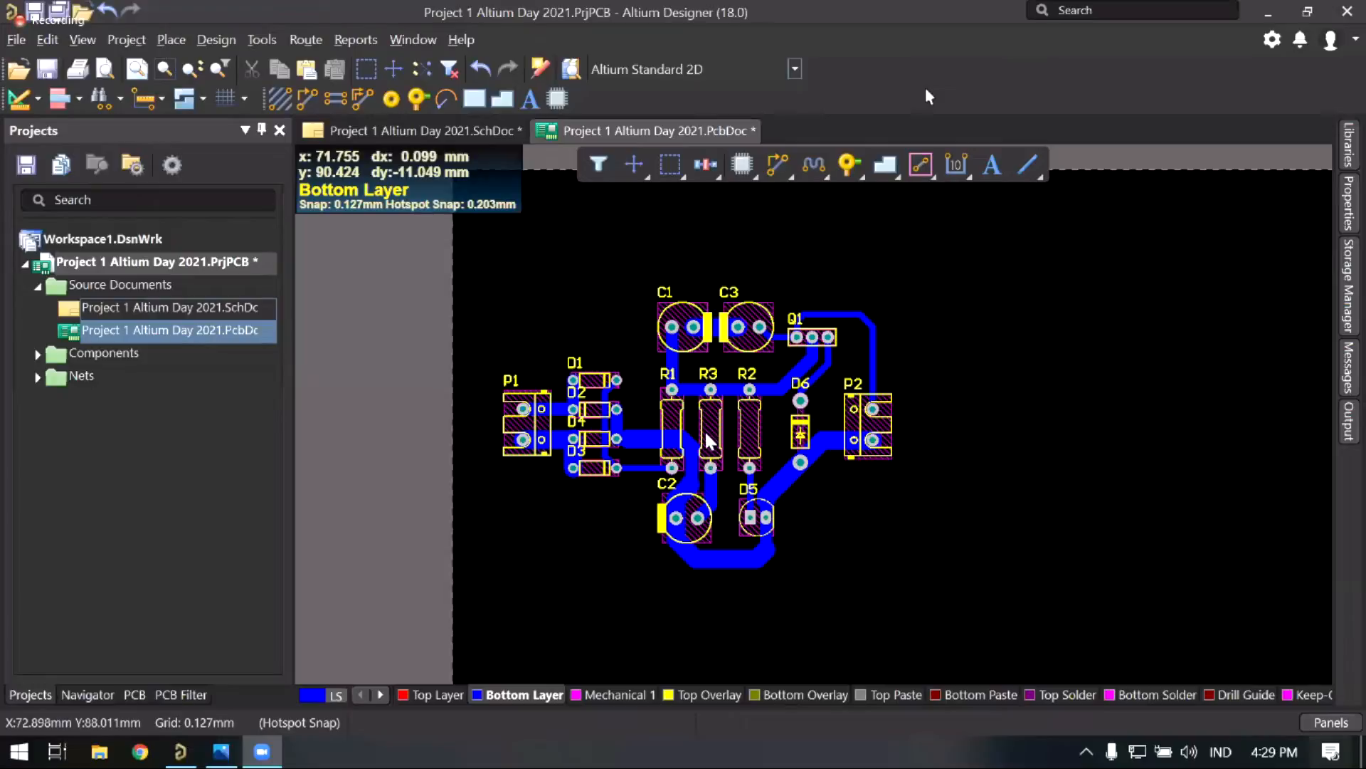
pyautogui.keyDown('ctrl'); pyautogui.scroll(1, 709, 440); pyautogui.keyUp('ctrl')
pyautogui.scroll(1, 680, 442)
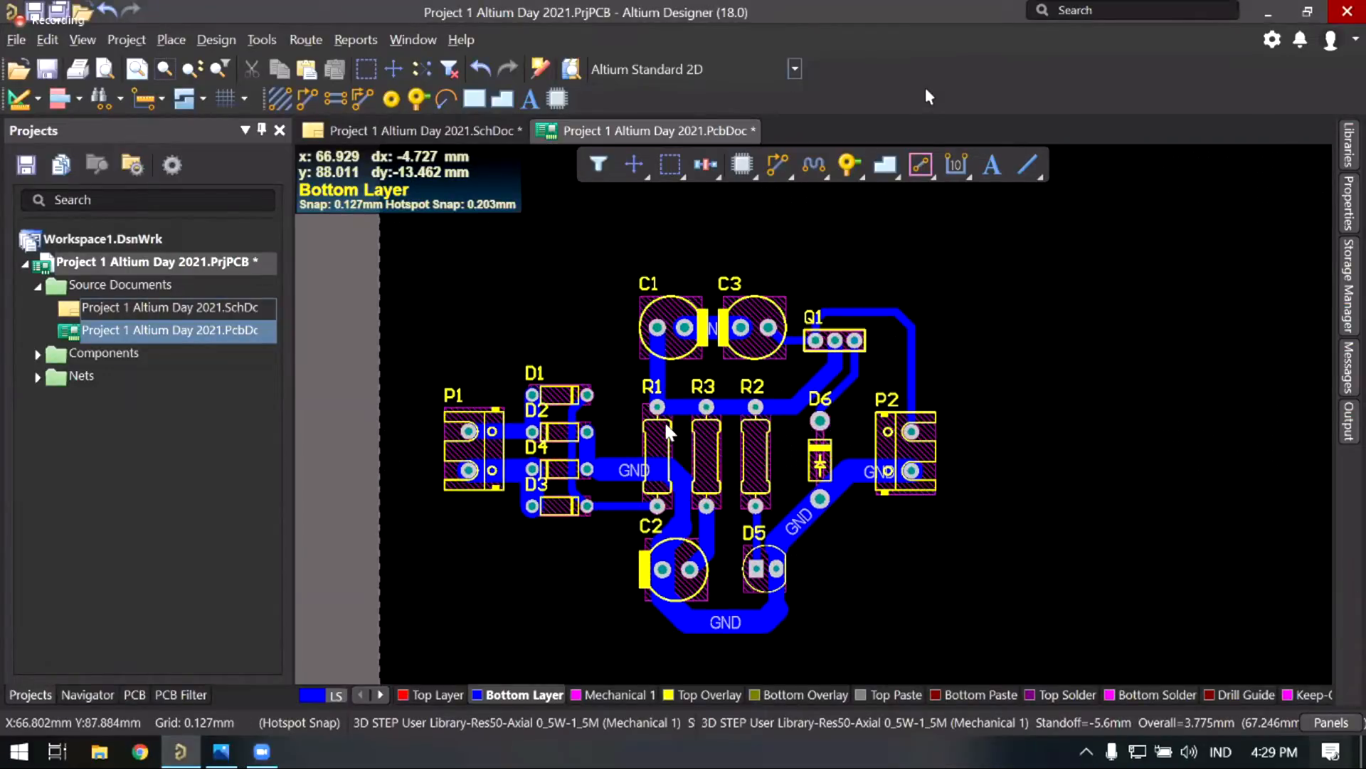
pyautogui.keyDown('ctrl'); pyautogui.scroll(1, 665, 427); pyautogui.keyUp('ctrl')
pyautogui.keyDown('ctrl'); pyautogui.scroll(1, 665, 427); pyautogui.keyUp('ctrl')
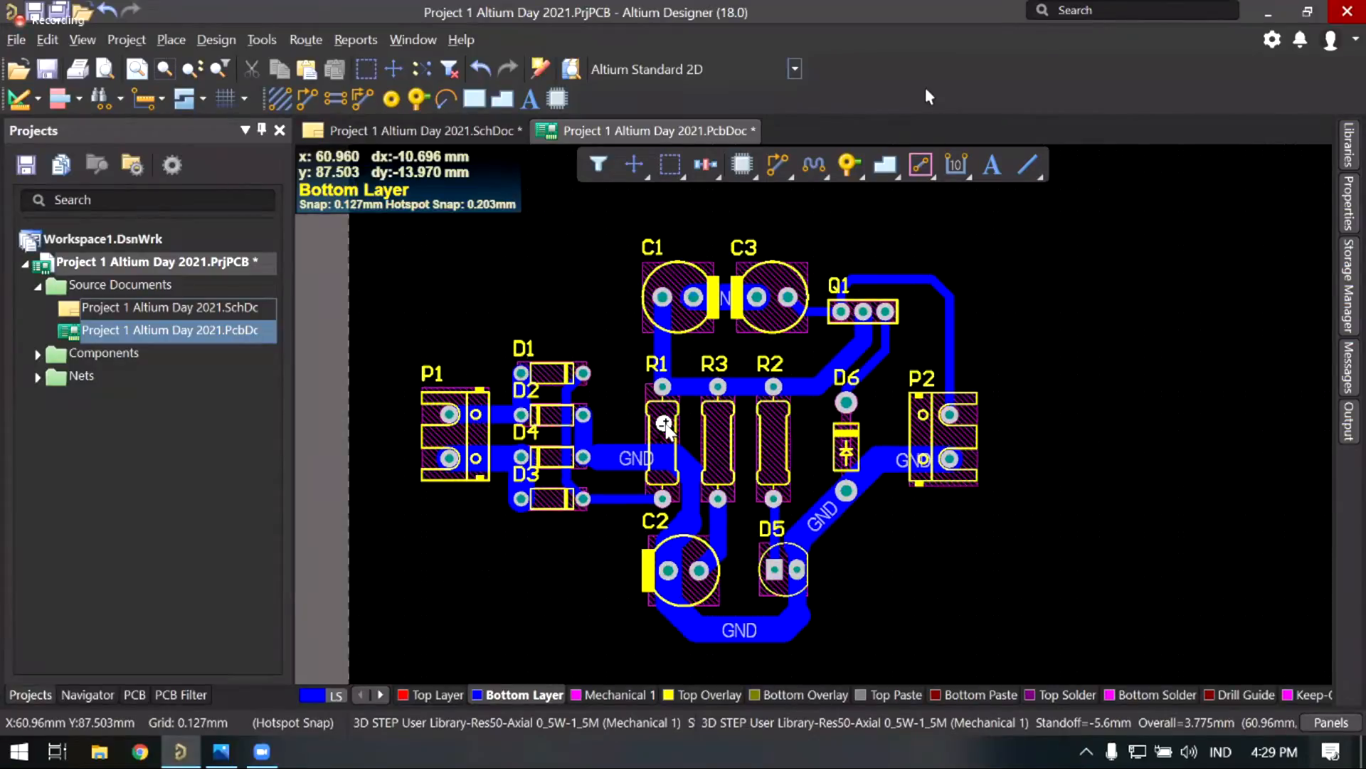
pyautogui.keyDown('ctrl'); pyautogui.scroll(1, 665, 427); pyautogui.keyUp('ctrl')
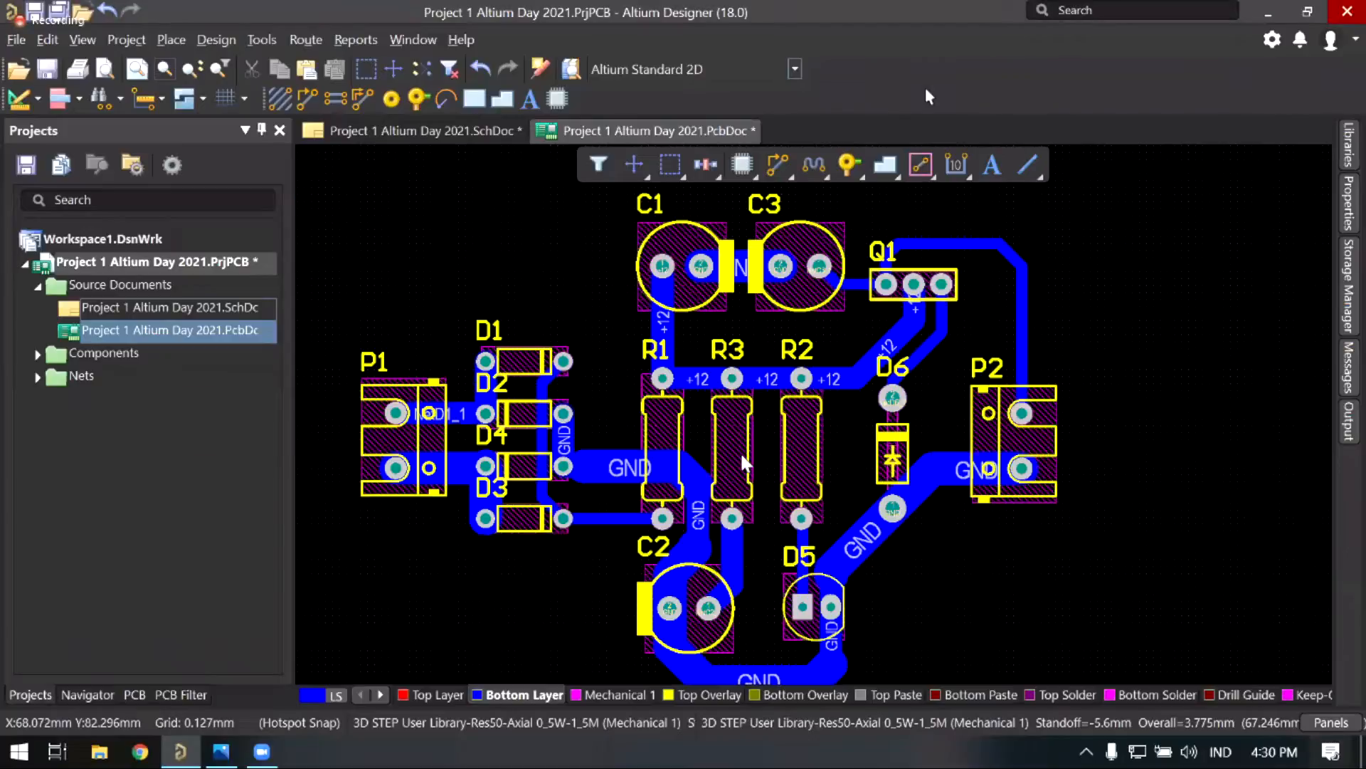
pyautogui.scroll(-1, 740, 451)
pyautogui.scroll(-2, 745, 464)
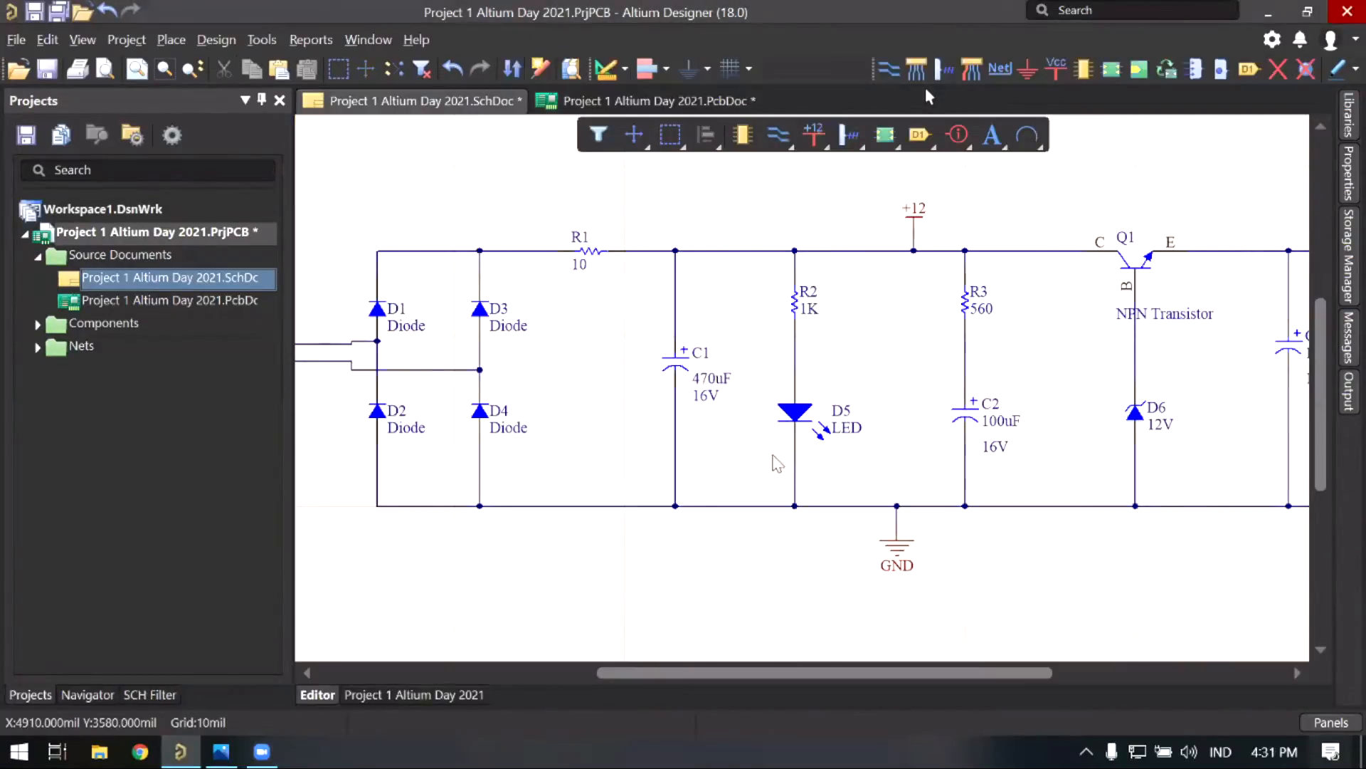
# Step: Pan and zoom the schematic until terminal block P2 and all components are visible
pyautogui.moveTo(777, 463); pyautogui.dragTo(755, 459, button='right')
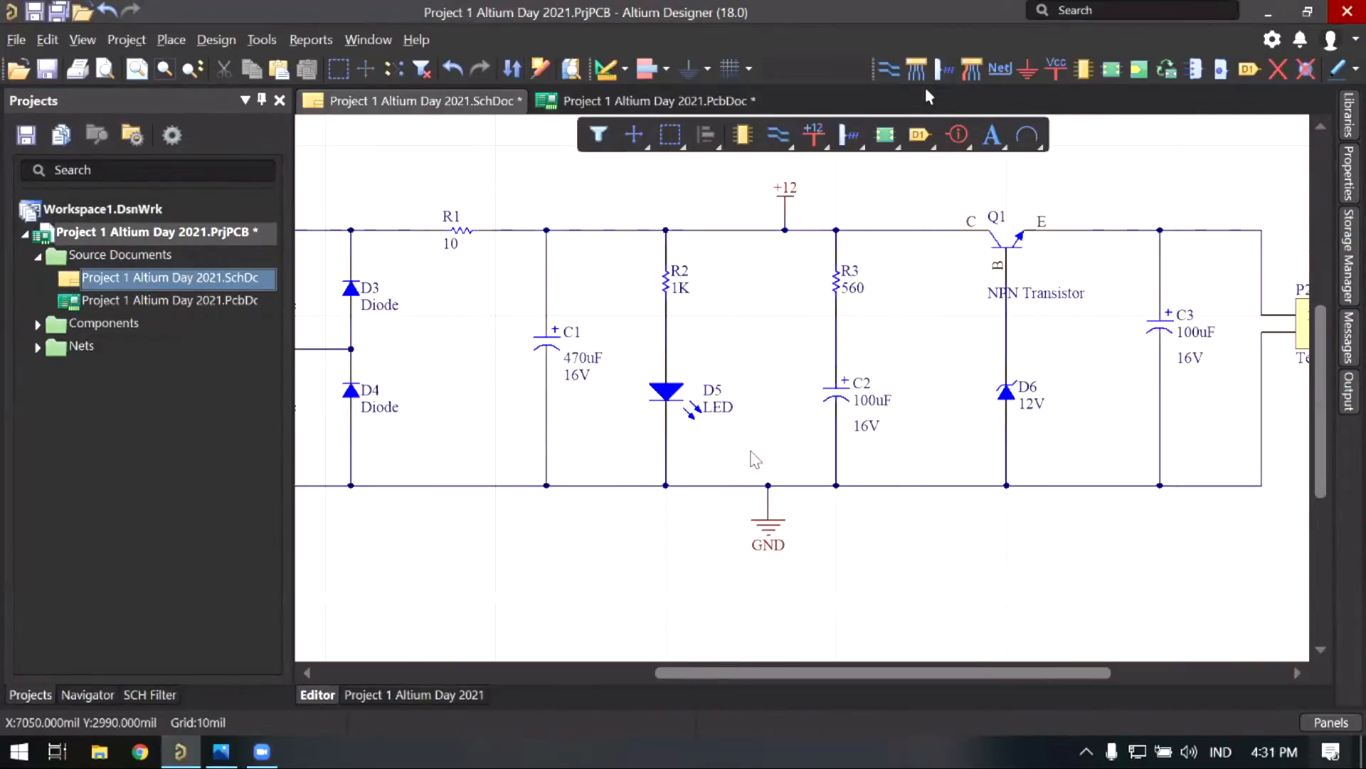
pyautogui.moveTo(909, 442); pyautogui.dragTo(799, 454, button='right')
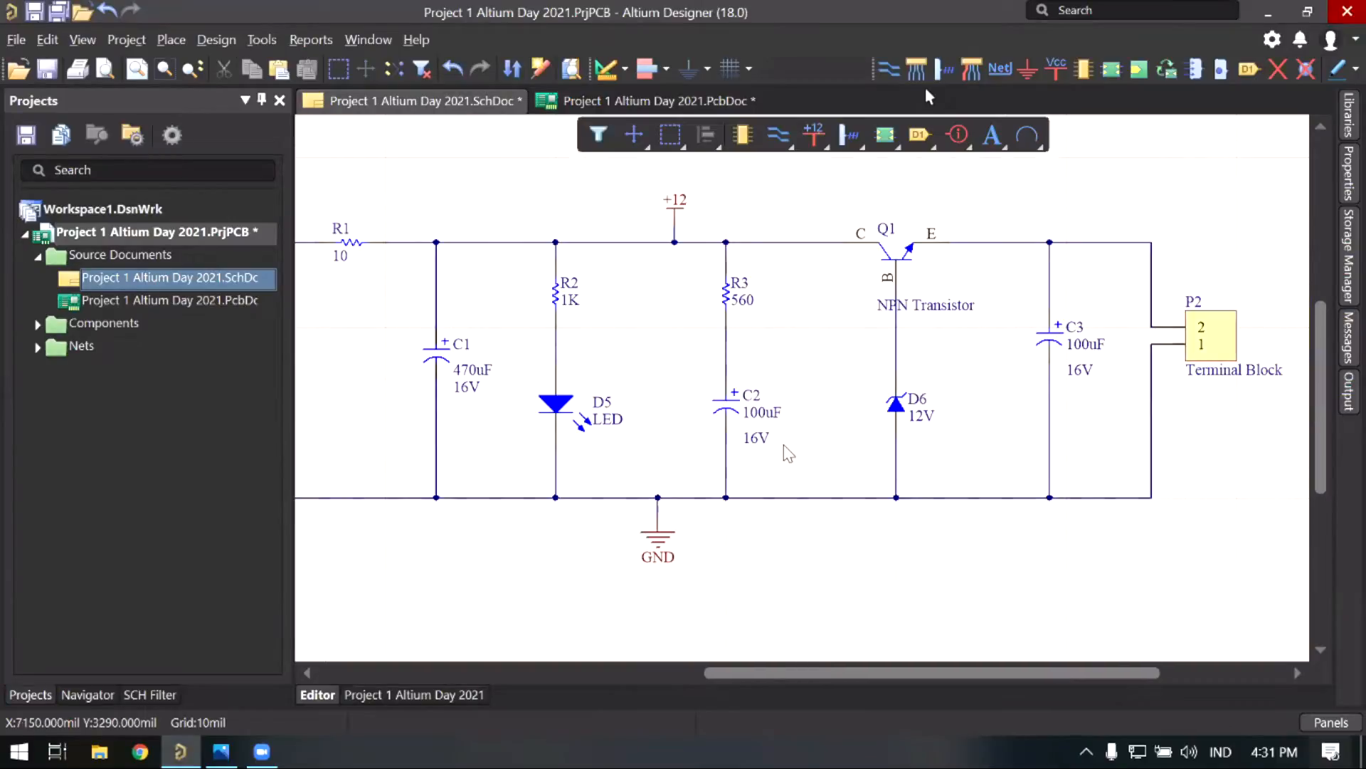
pyautogui.keyDown('ctrl'); pyautogui.scroll(-2, 788, 454); pyautogui.keyUp('ctrl')
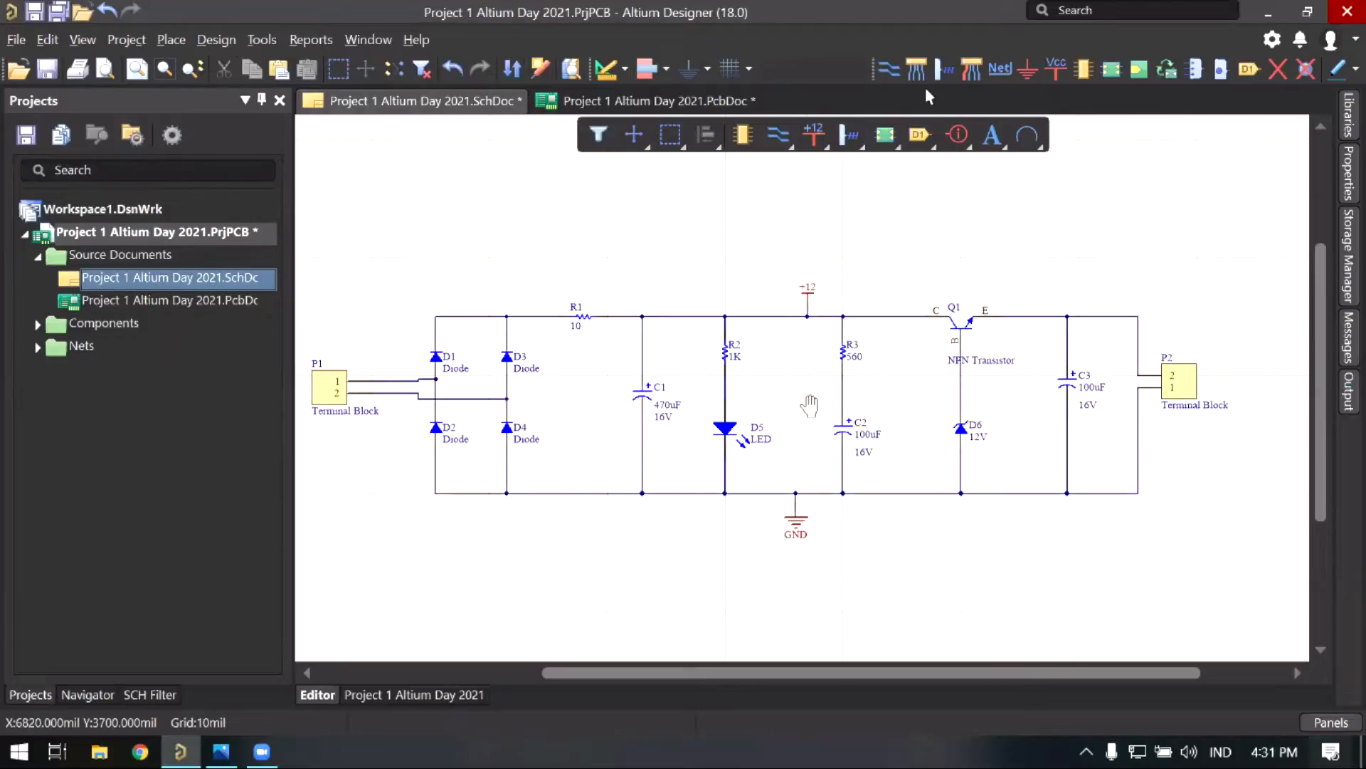
pyautogui.scroll(-3, 818, 399)
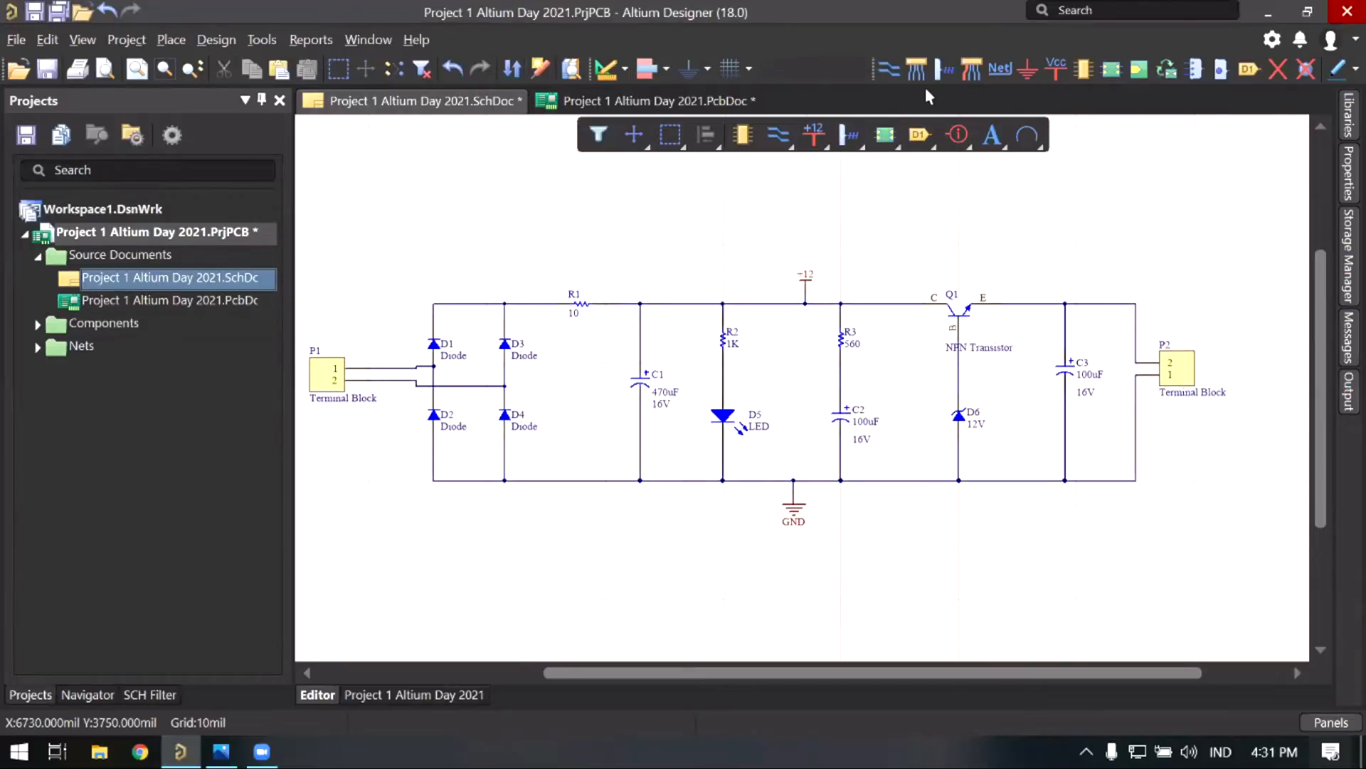
pyautogui.keyDown('ctrl'); pyautogui.scroll(1, 837, 369); pyautogui.keyUp('ctrl')
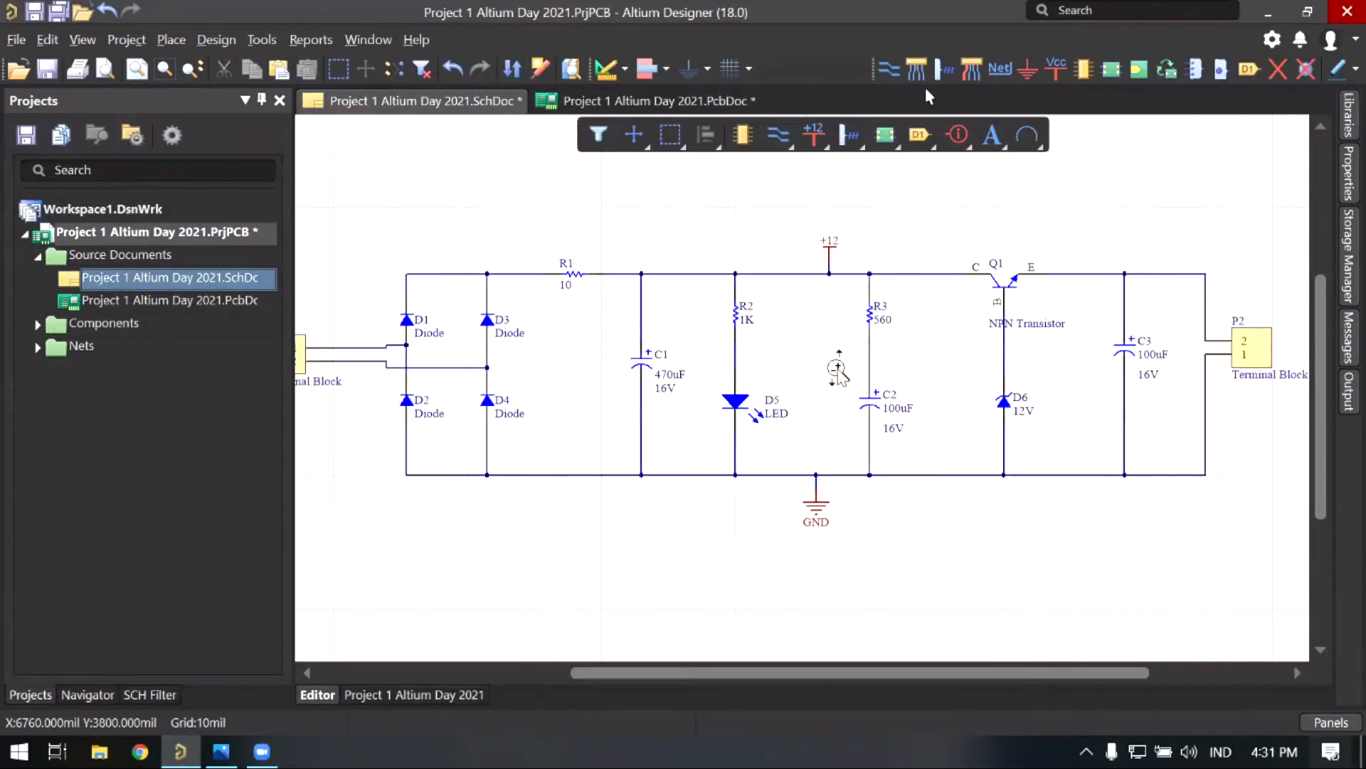
pyautogui.keyDown('ctrl'); pyautogui.scroll(-1, 837, 368); pyautogui.keyUp('ctrl')
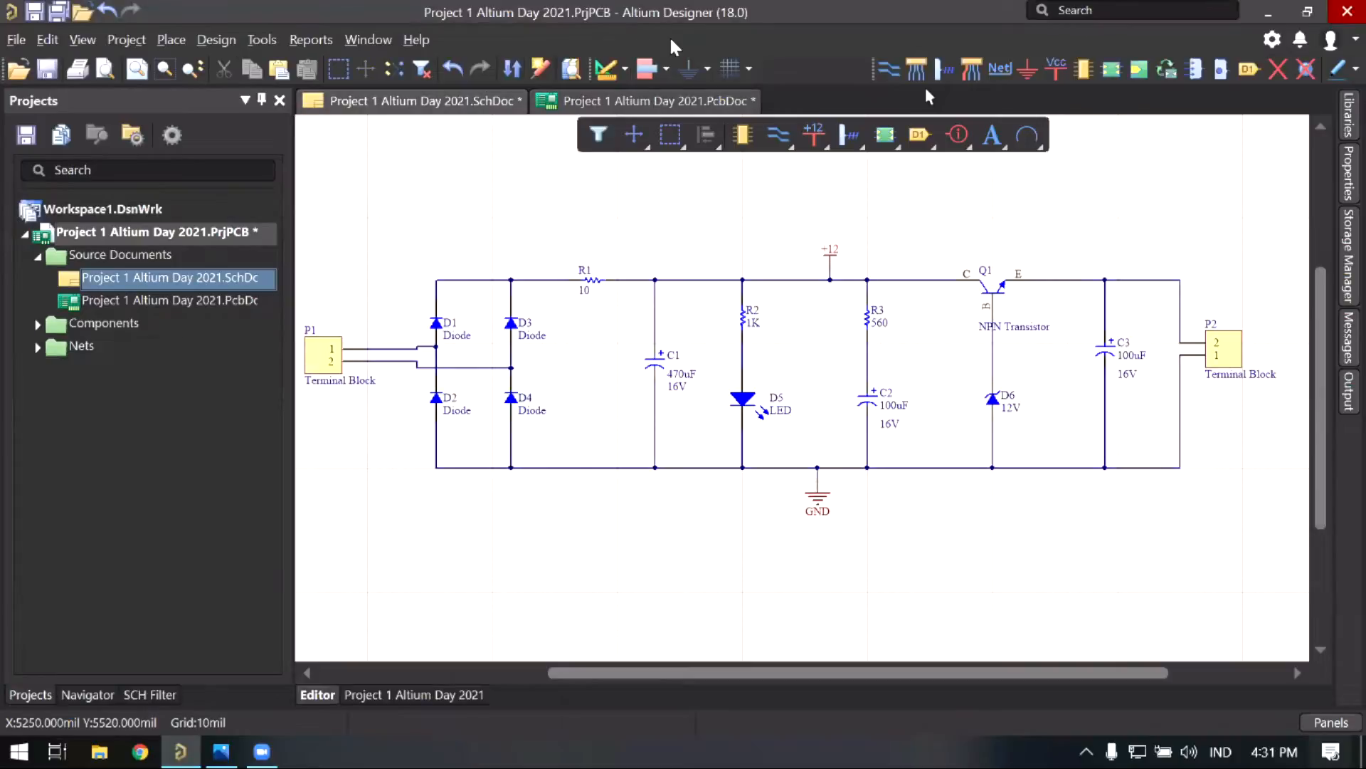
# Step: Return to the PcbDoc and pan and zoom around C1, C3 and R1–R3
pyautogui.click(596, 107)
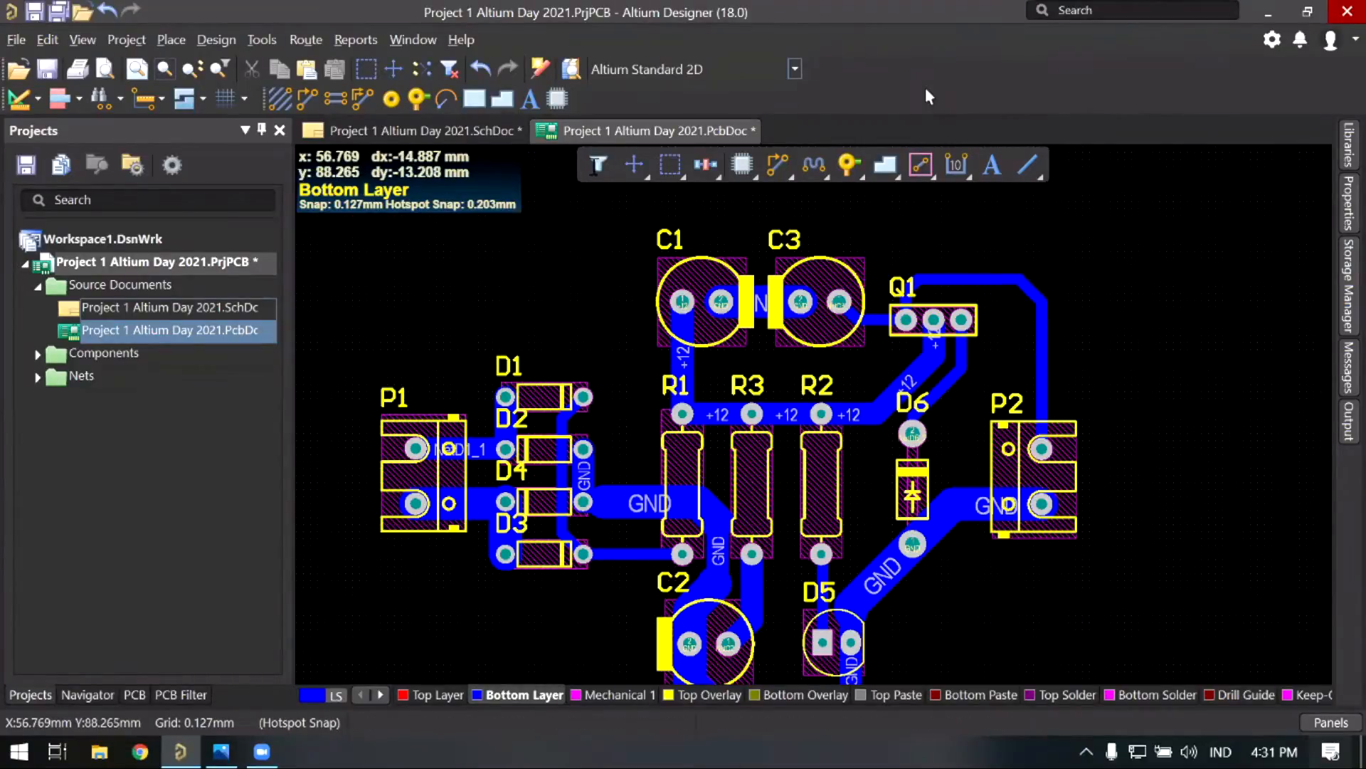
pyautogui.moveTo(695, 441); pyautogui.dragTo(686, 420, button='right')
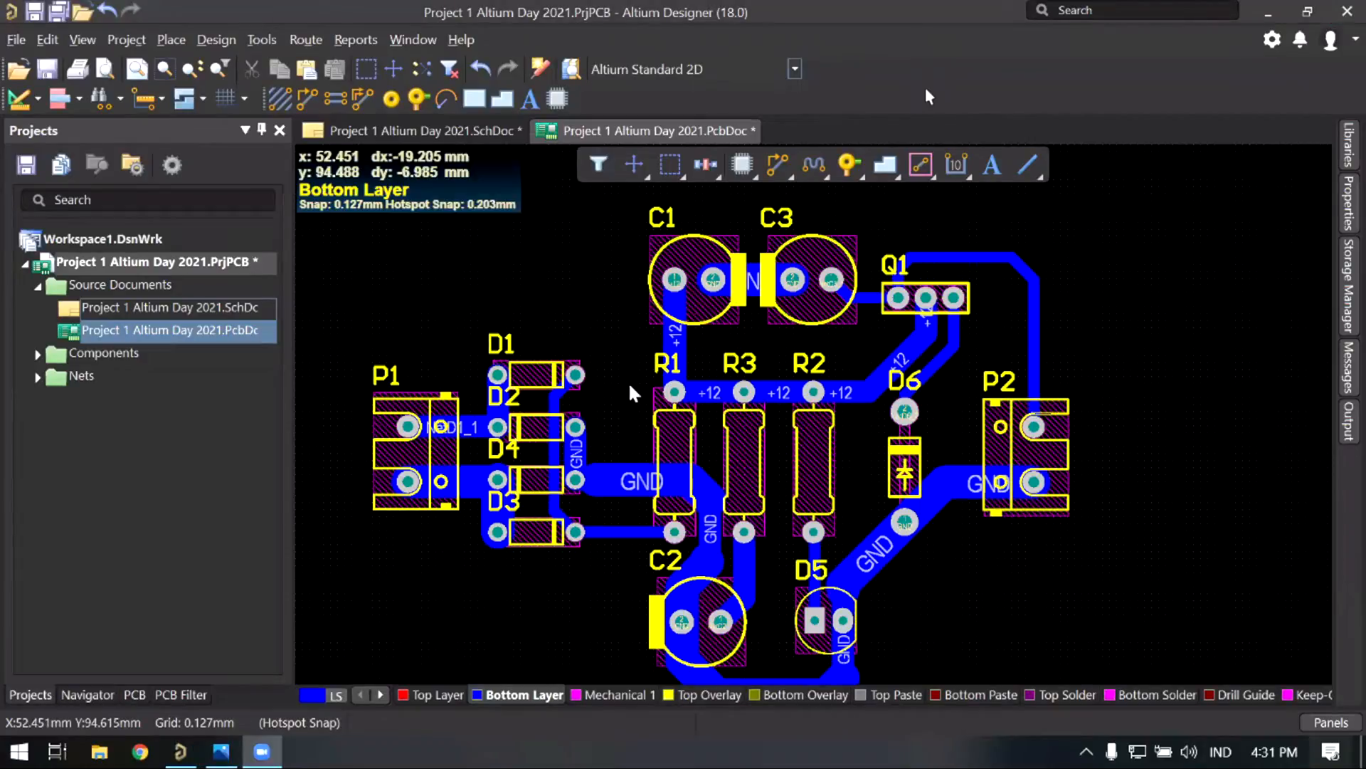
pyautogui.moveTo(637, 388); pyautogui.dragTo(625, 323, button='right')
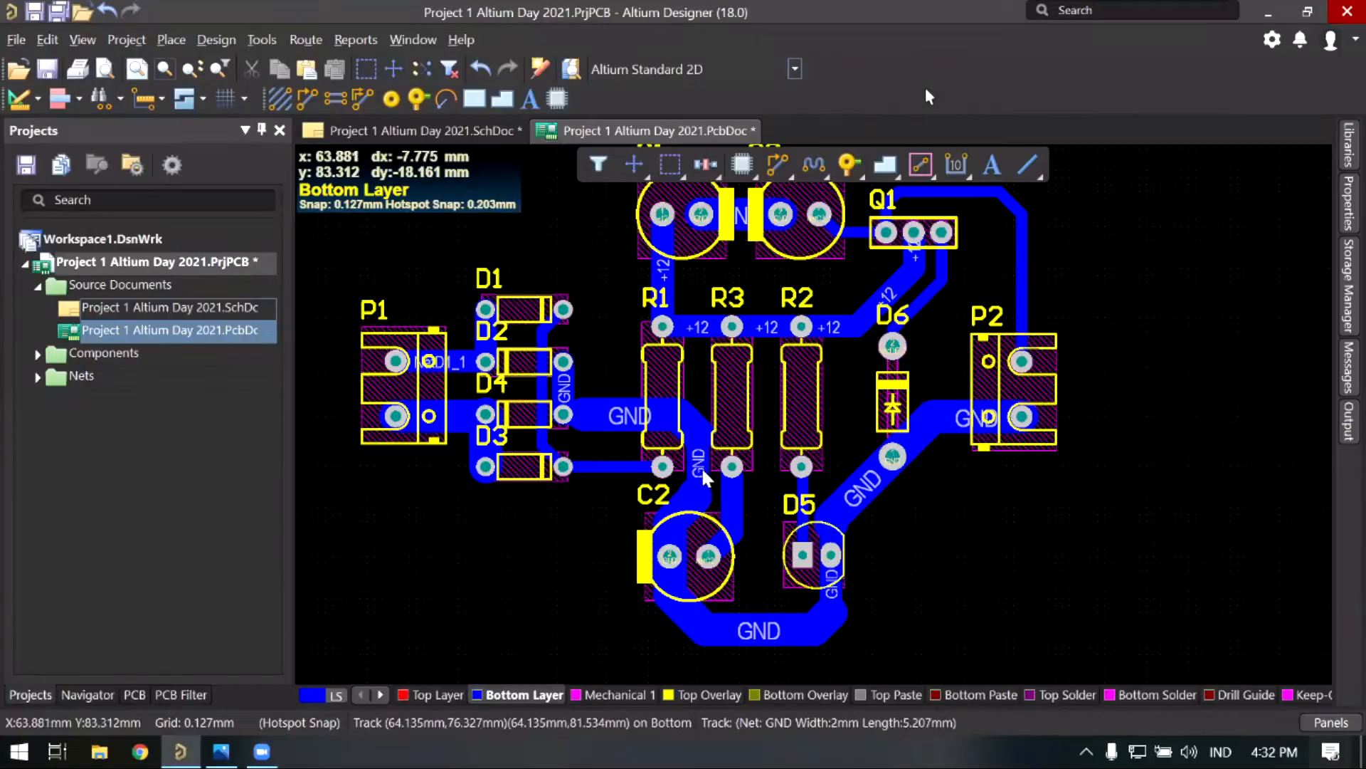
pyautogui.moveTo(624, 346); pyautogui.dragTo(655, 417, button='right')
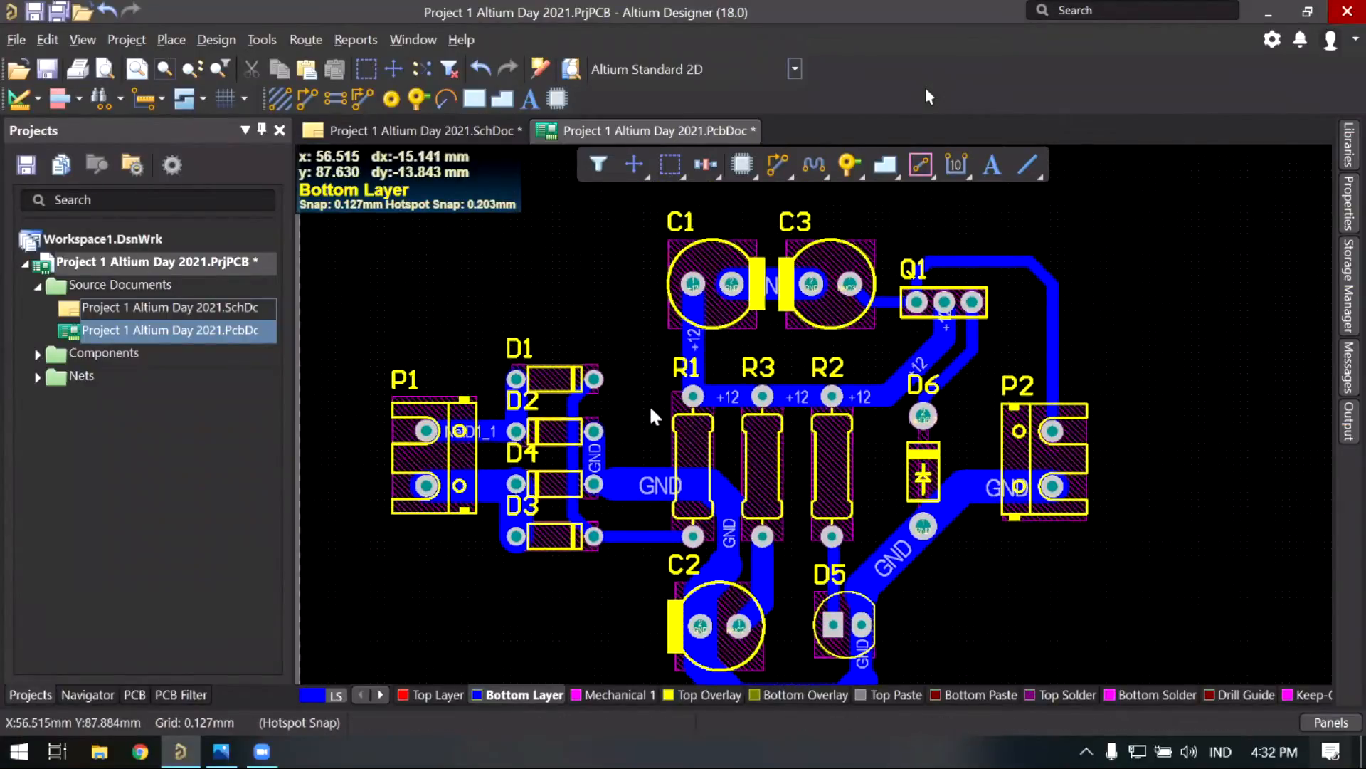
pyautogui.moveTo(645, 434); pyautogui.dragTo(780, 177, button='middle')
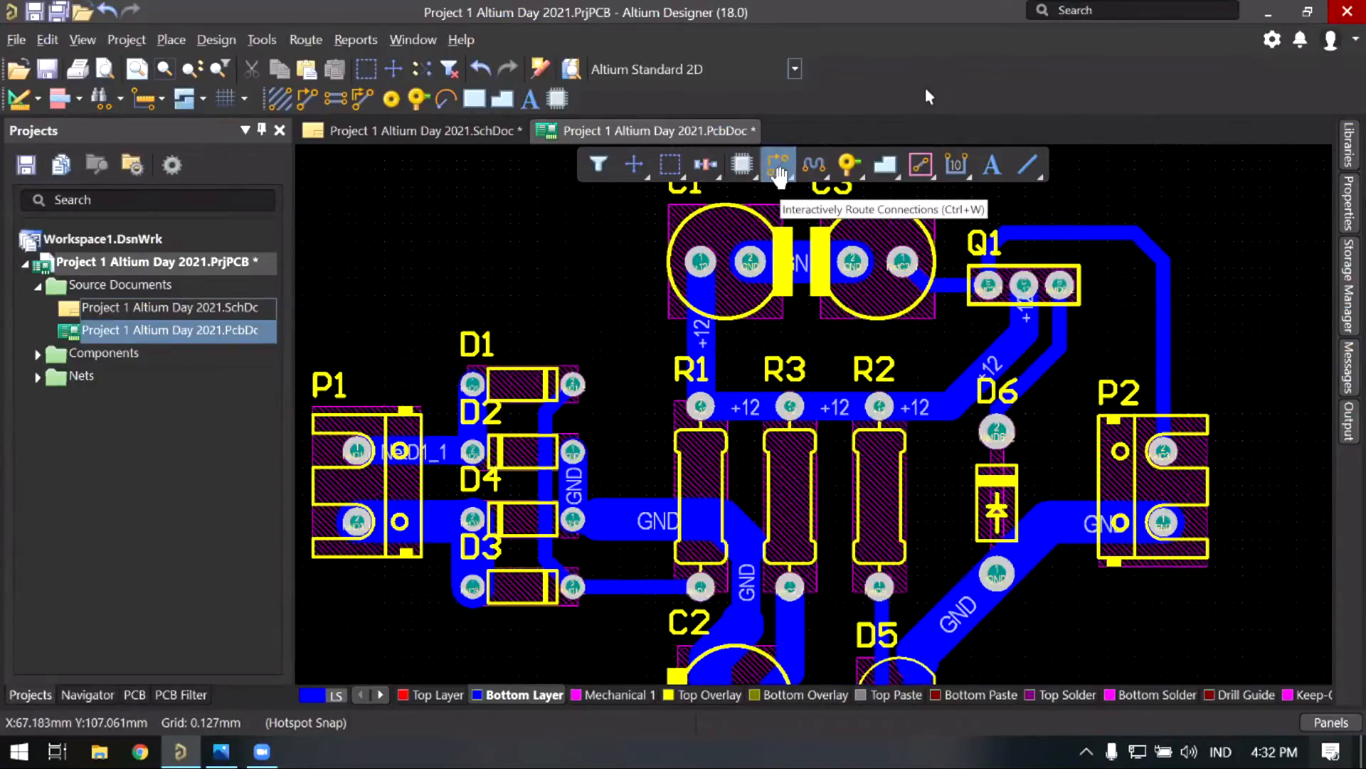
pyautogui.moveTo(771, 377); pyautogui.dragTo(714, 308, button='right')
pyautogui.moveTo(713, 308); pyautogui.dragTo(711, 363, button='middle')
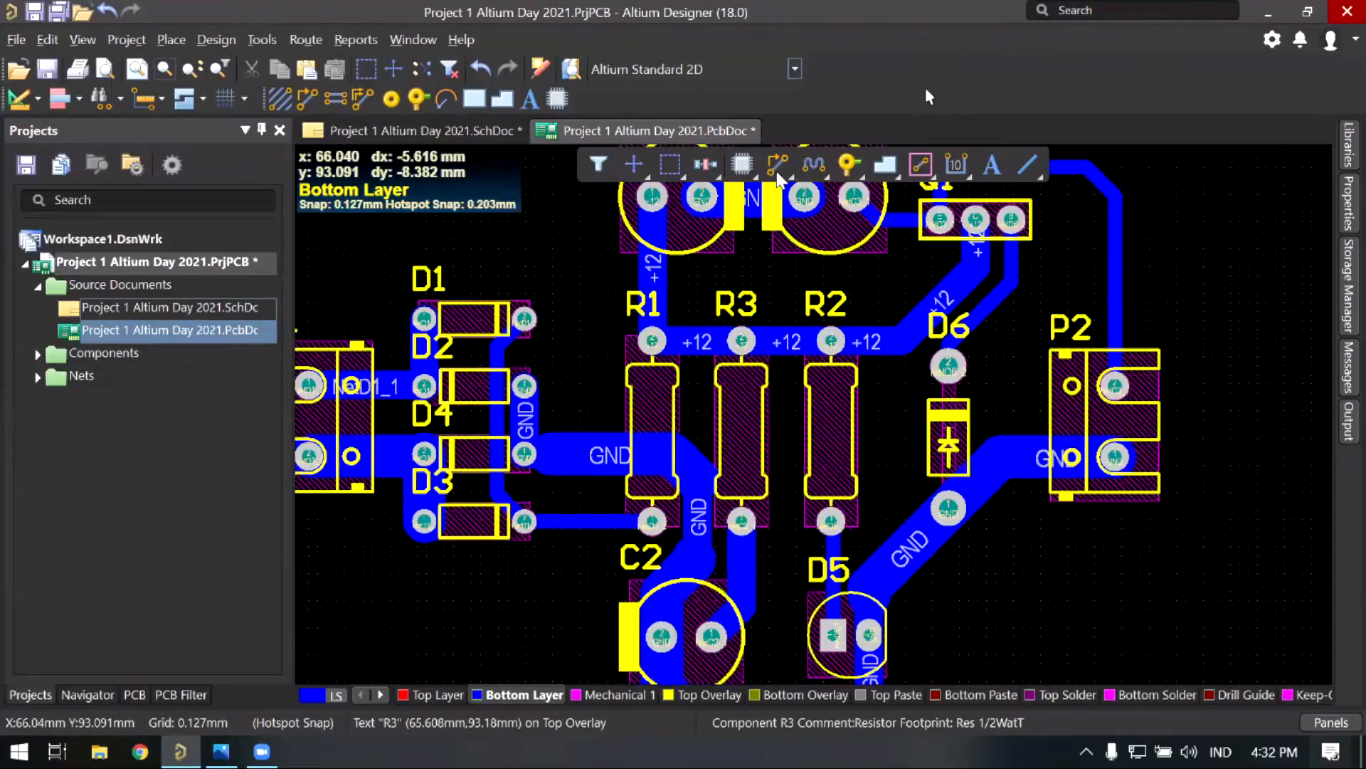
pyautogui.moveTo(598, 321); pyautogui.dragTo(604, 376, button='right')
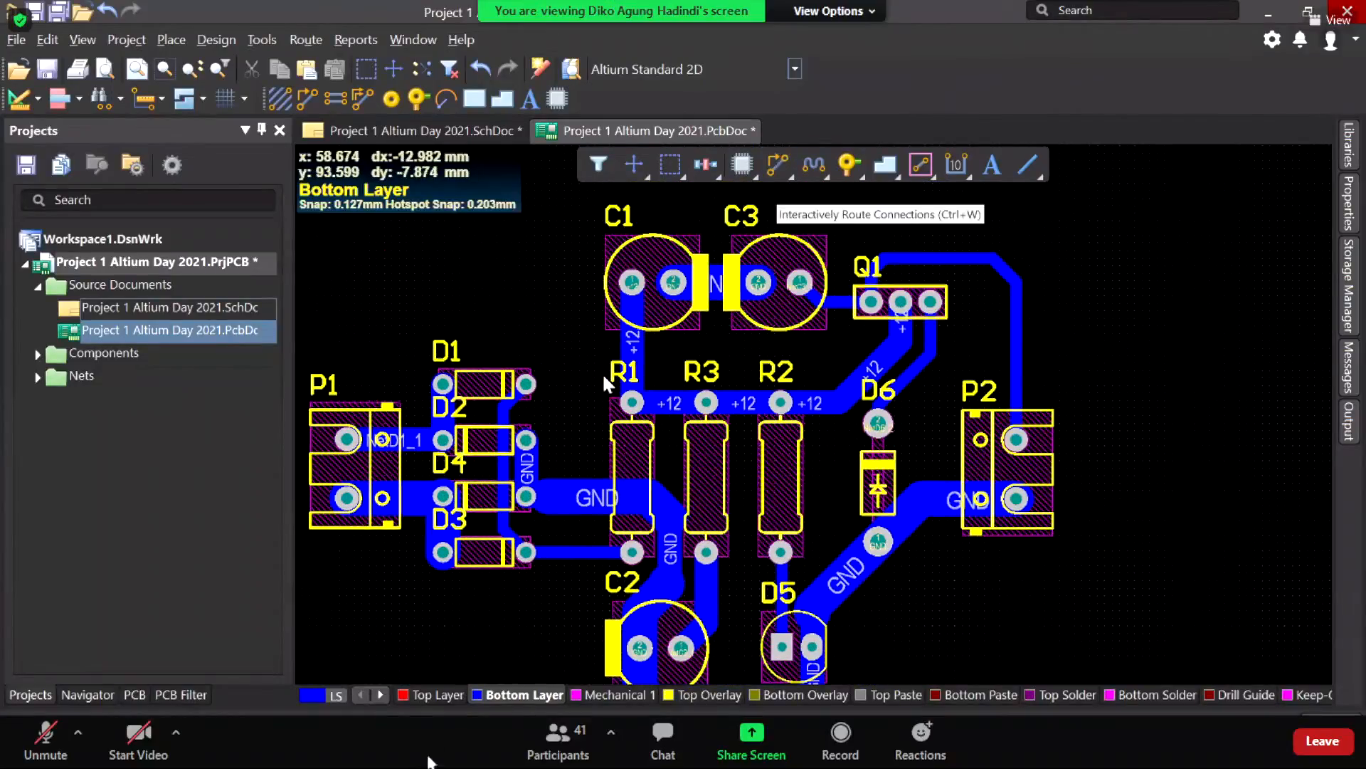
pyautogui.press('Escape')
pyautogui.click(388, 758)
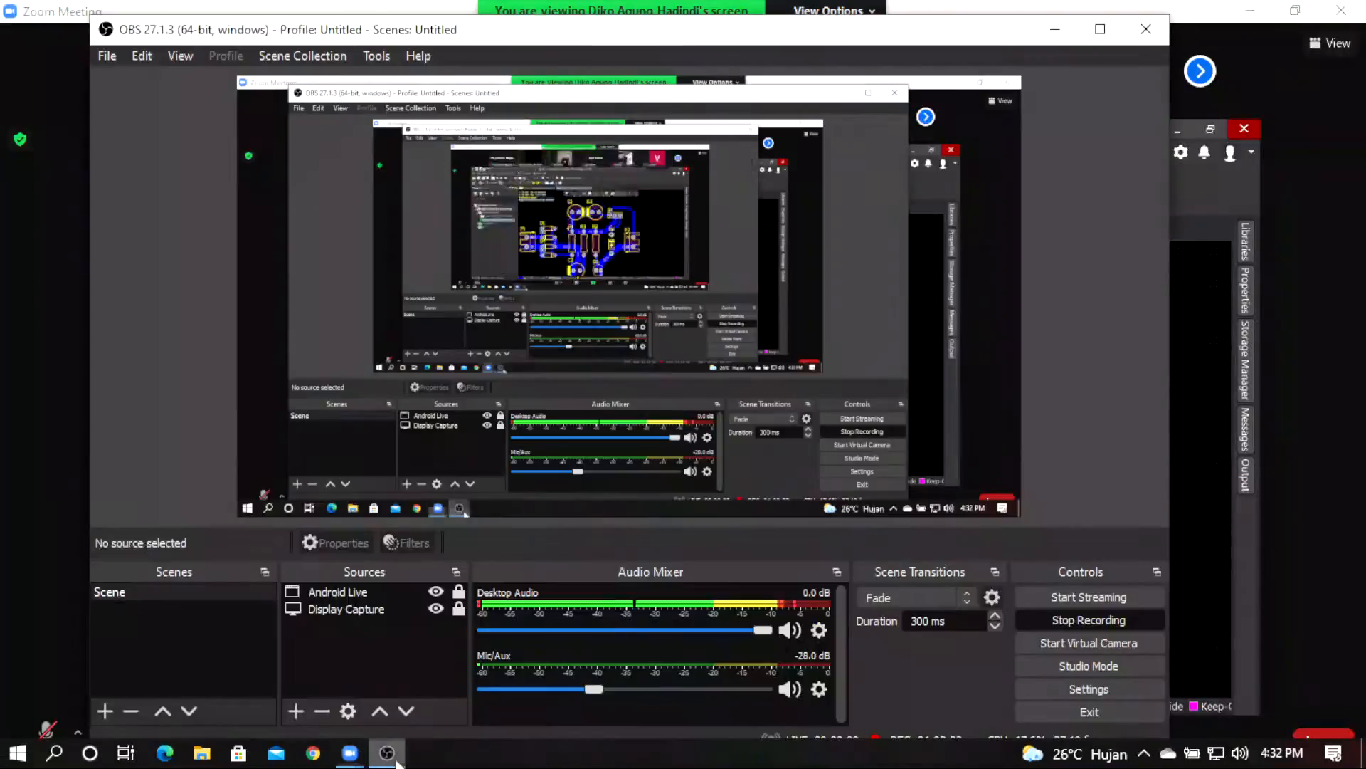
pyautogui.doubleClick(1339, 459)
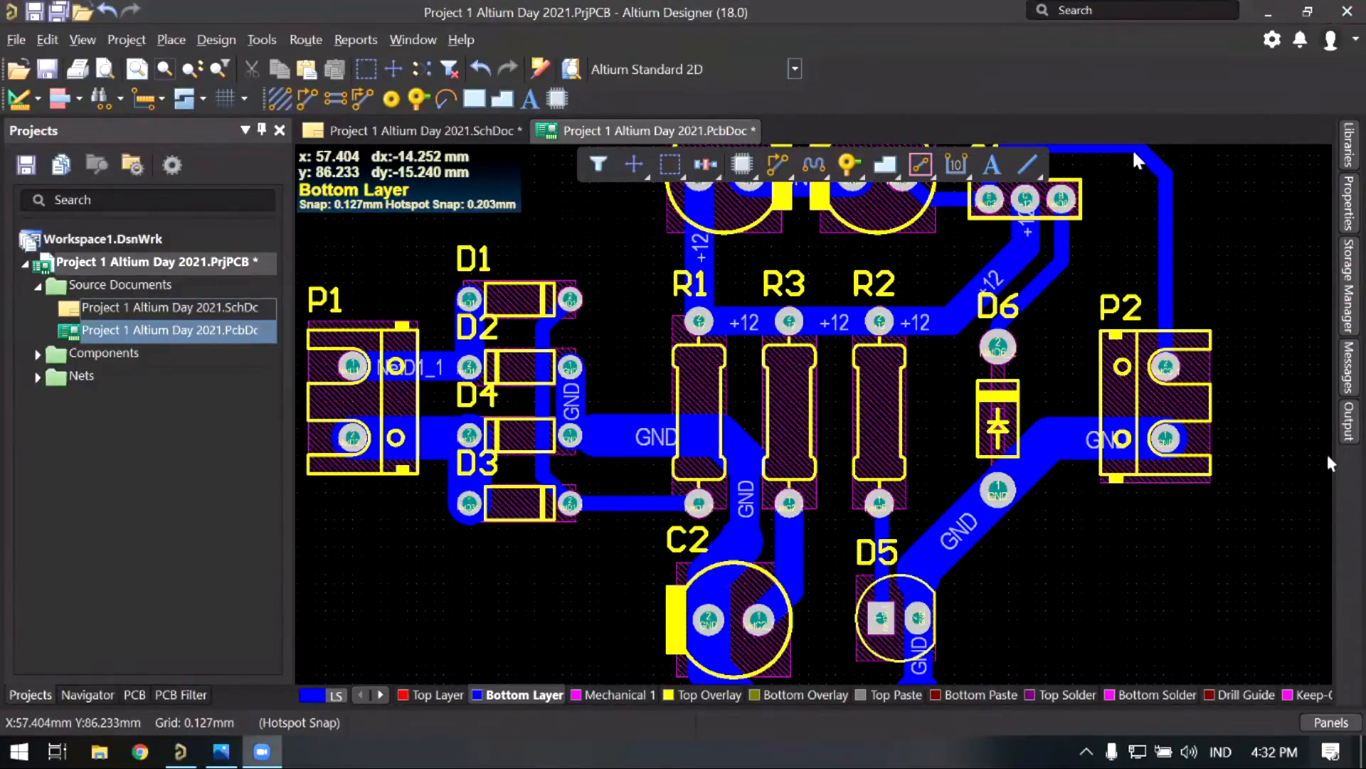
# Step: Start a GND track at D2's pad, then cancel it
pyautogui.moveTo(1024, 224); pyautogui.dragTo(1020, 194, button='right')
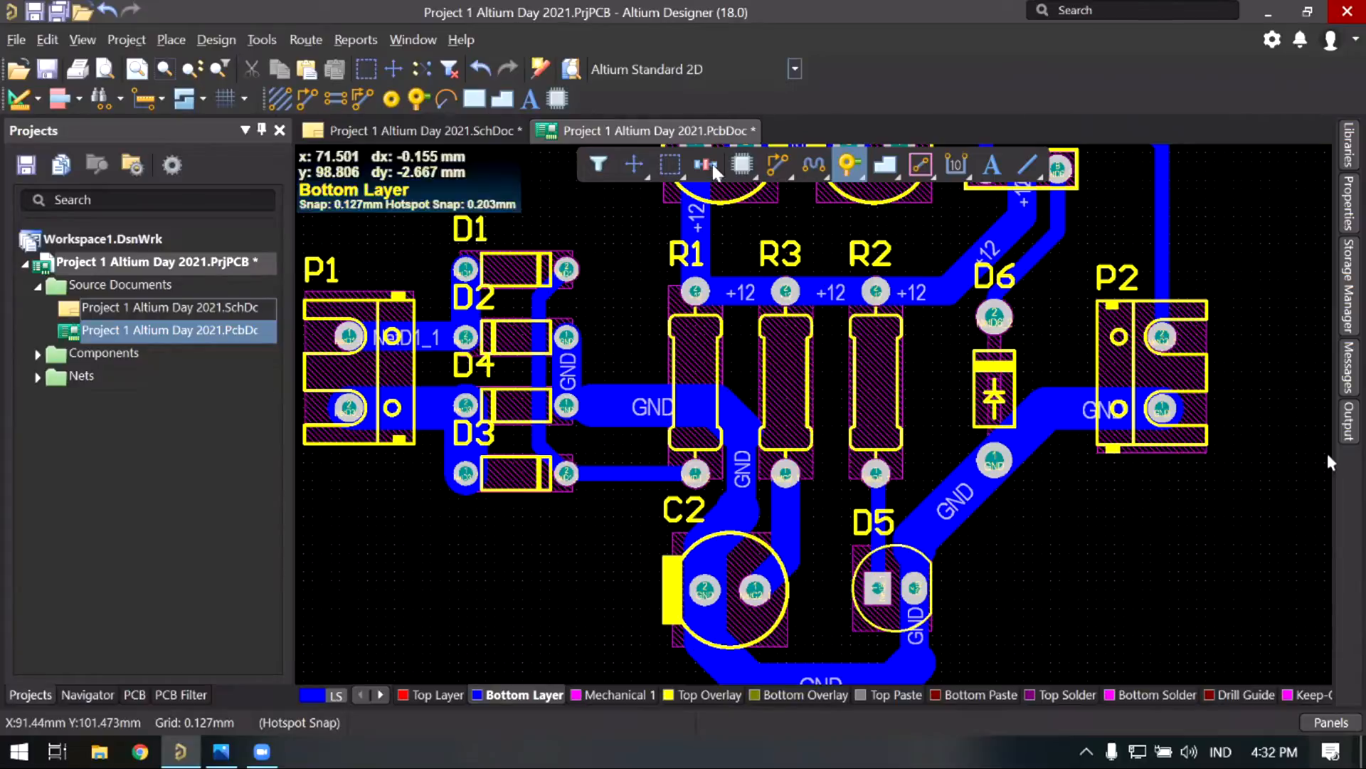
pyautogui.moveTo(646, 311); pyautogui.dragTo(636, 322, button='right')
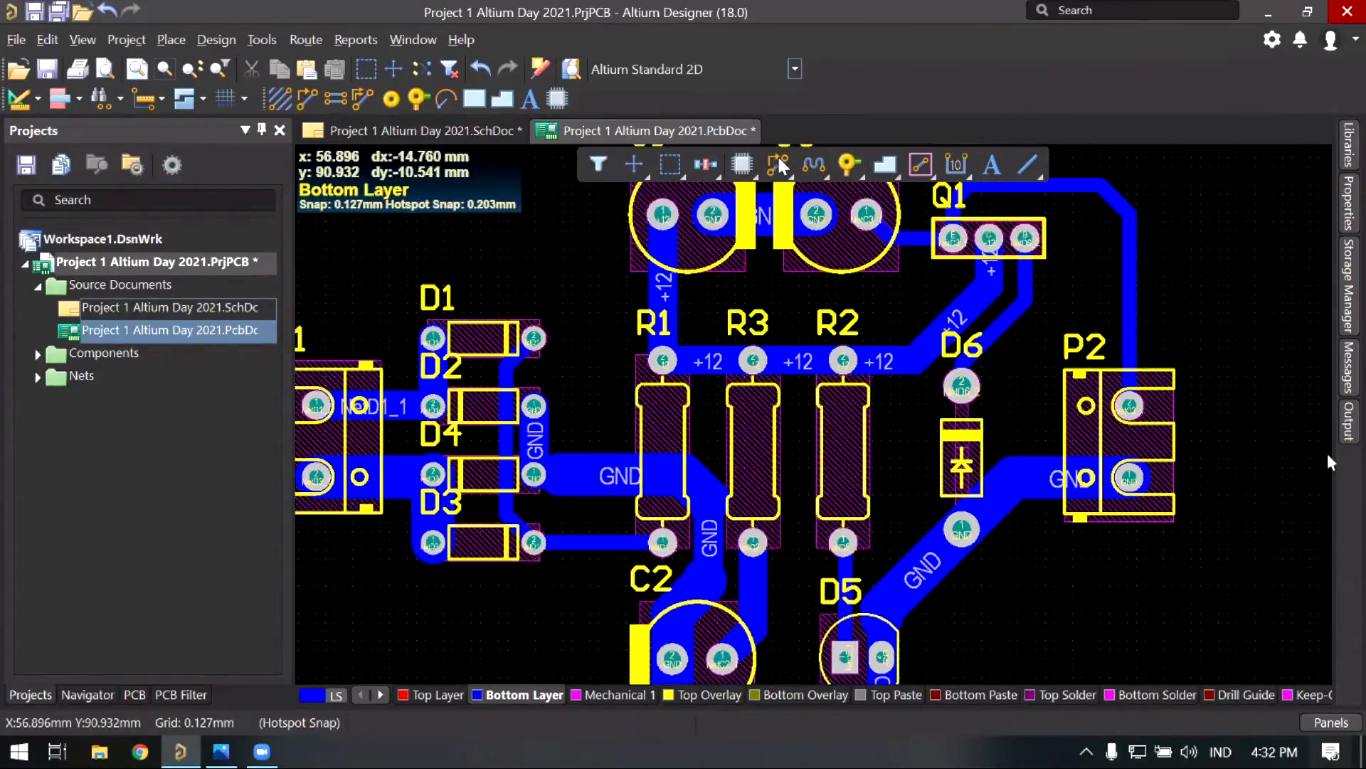
pyautogui.scroll(1, 775, 214)
pyautogui.keyDown('ctrl'); pyautogui.scroll(1, 594, 443); pyautogui.keyUp('ctrl')
pyautogui.moveTo(527, 465); pyautogui.dragTo(540, 486, button='right')
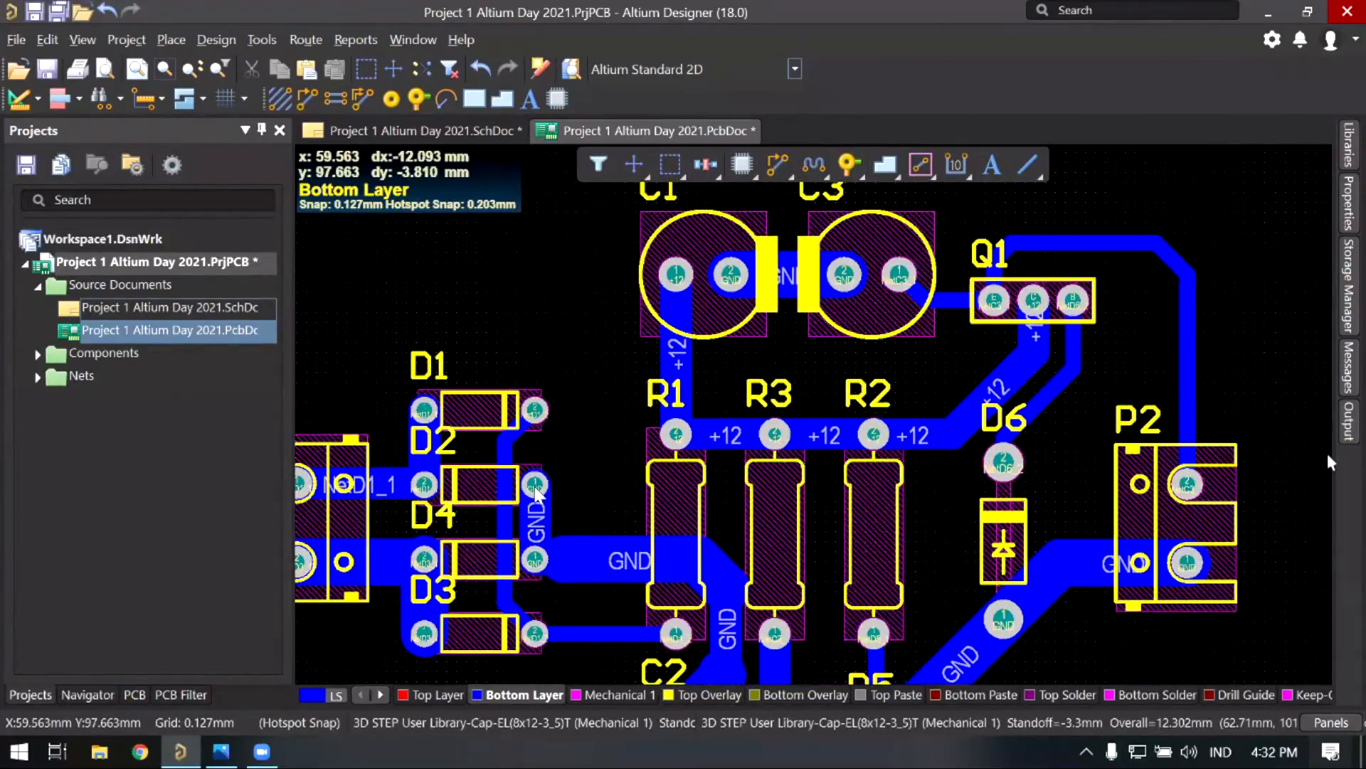
pyautogui.hotkey('ctrl', 'w')
pyautogui.click(537, 486)
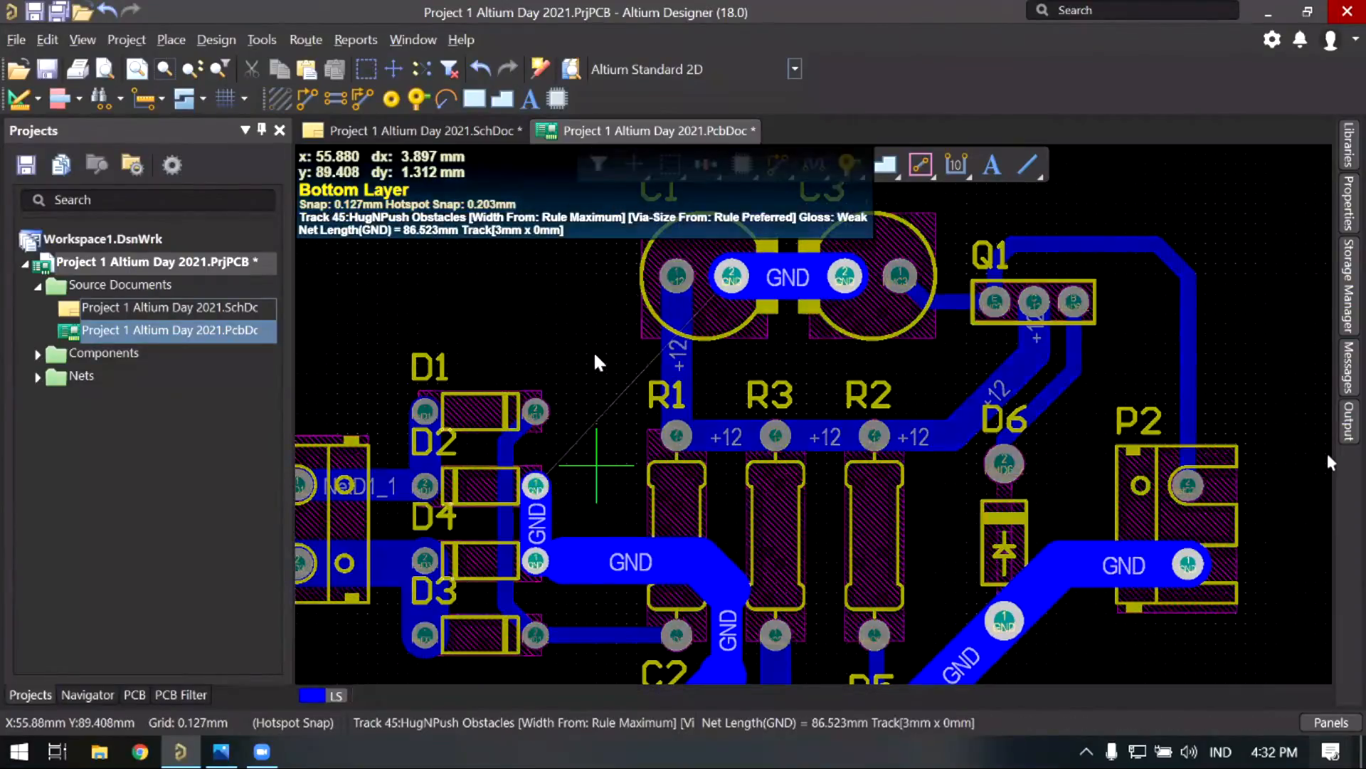
pyautogui.rightClick(597, 425)
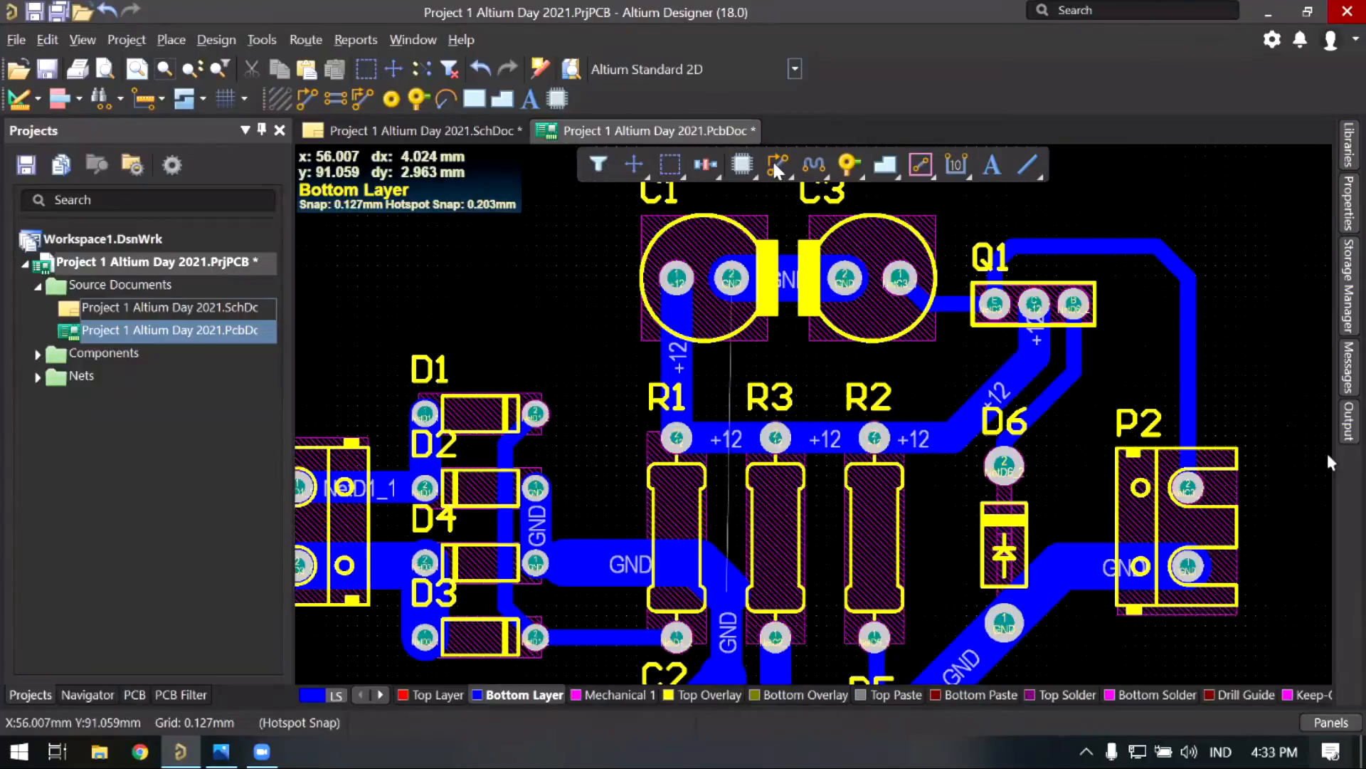
# Step: Route a two-leg GND track from C1's pad toward D2
pyautogui.keyDown('ctrl'); pyautogui.scroll(1, 619, 153); pyautogui.keyUp('ctrl')
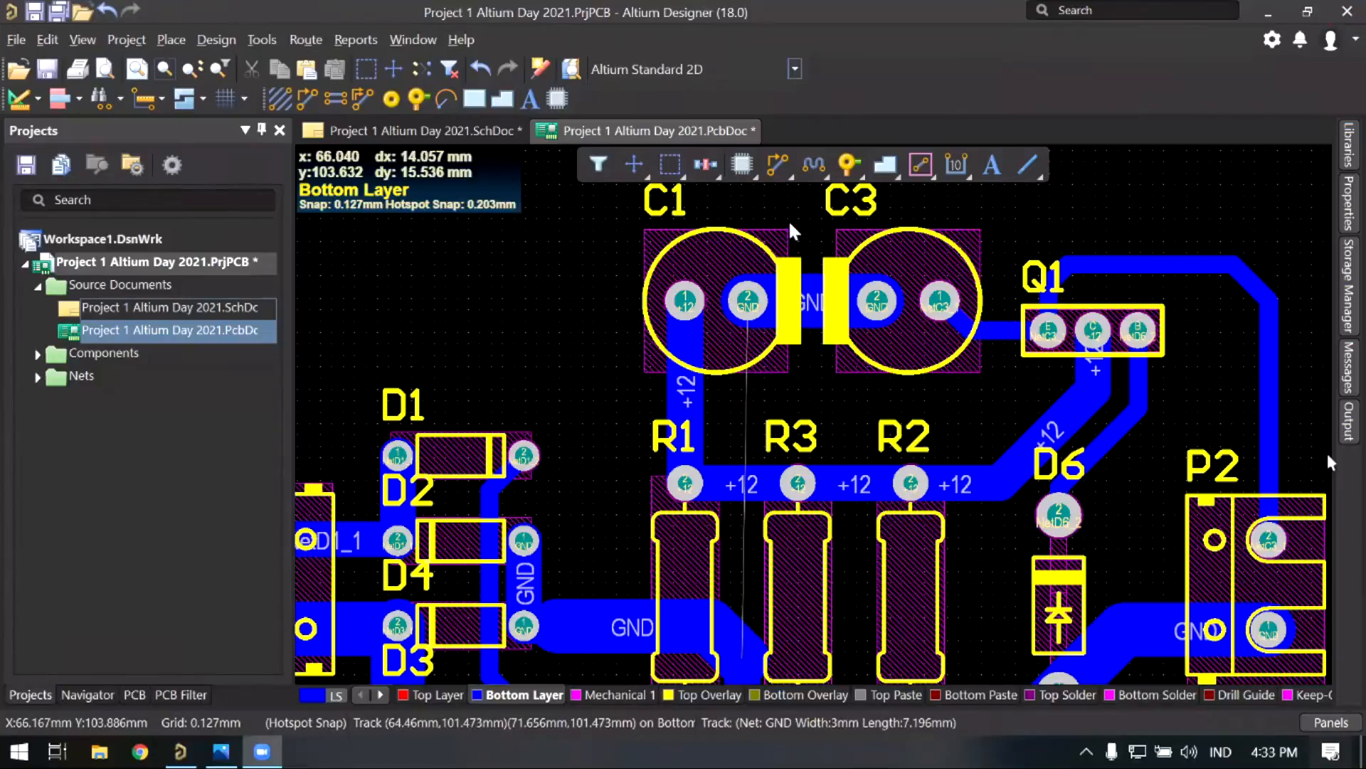
pyautogui.scroll(2, 786, 199)
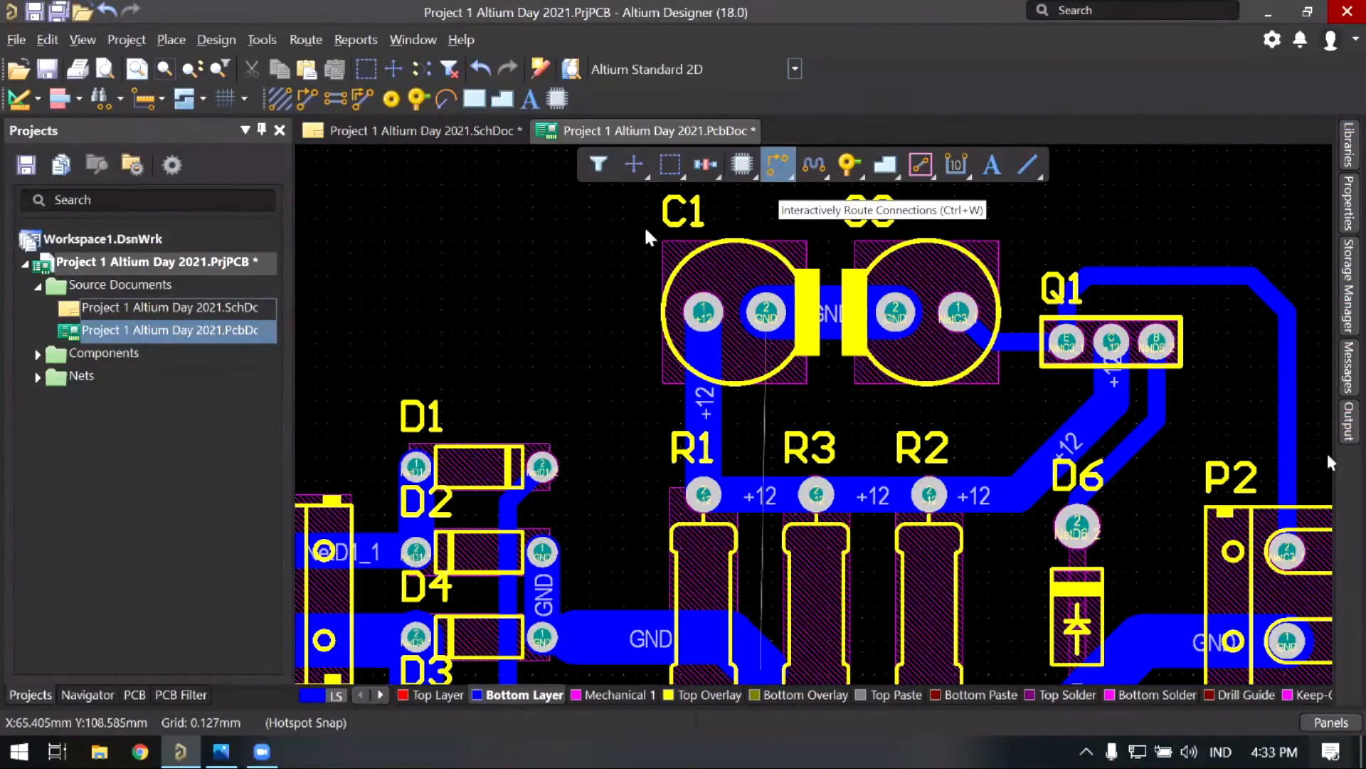
pyautogui.scroll(-3, 633, 545)
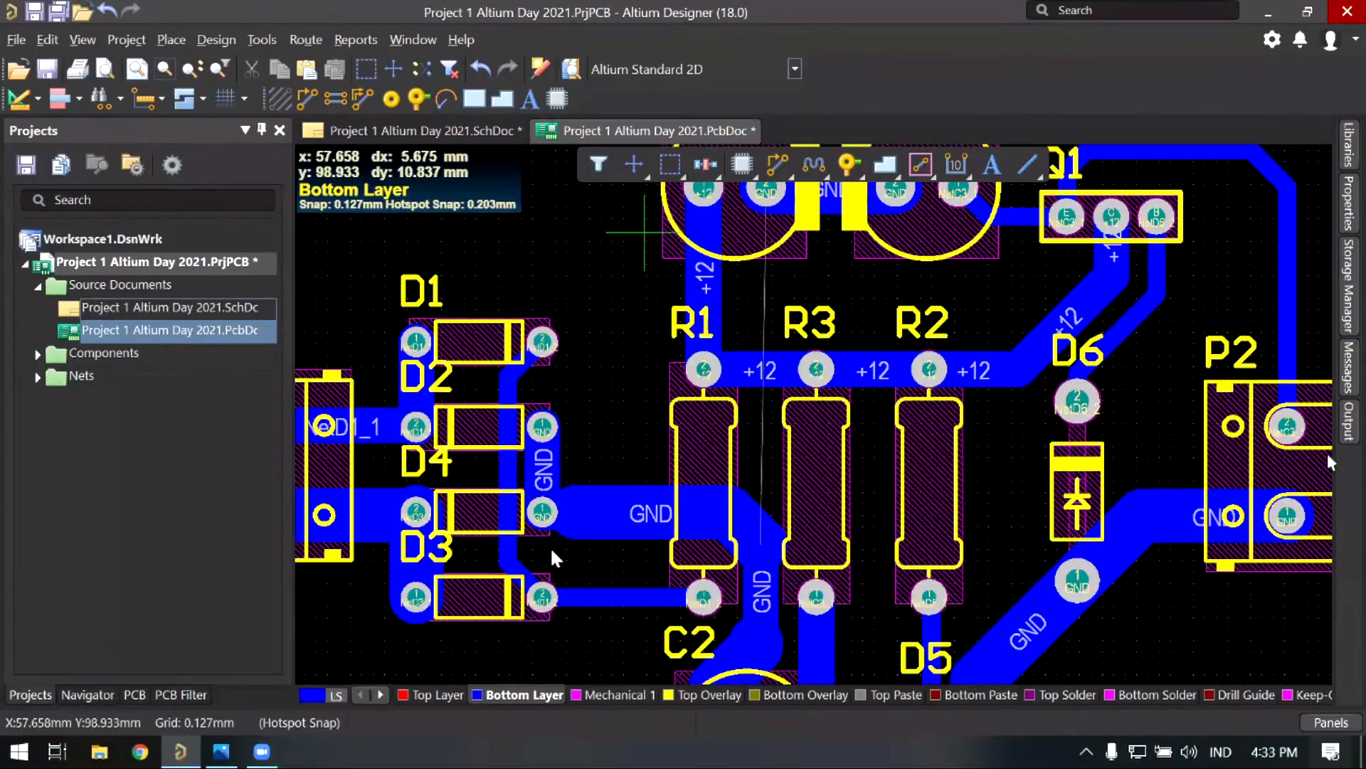
pyautogui.scroll(2, 783, 256)
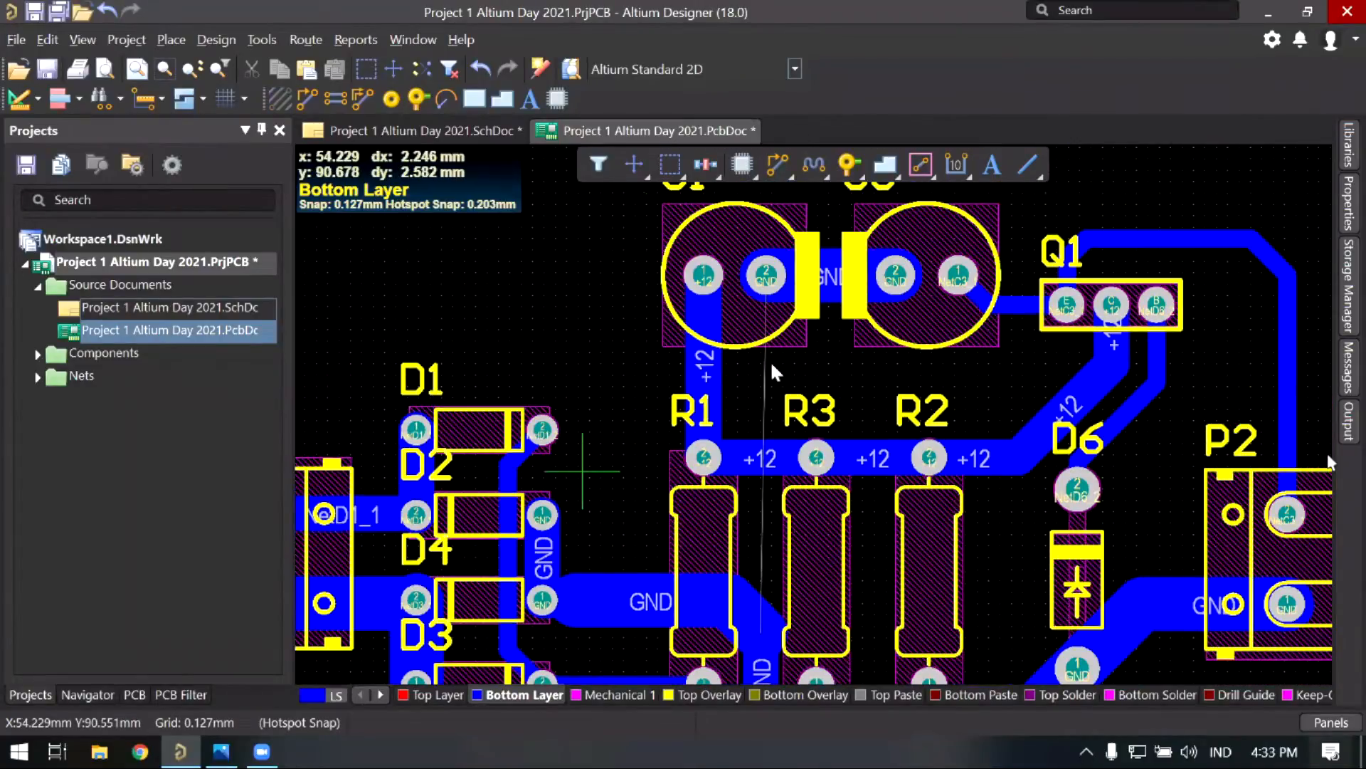
pyautogui.scroll(1, 767, 284)
pyautogui.click(765, 281)
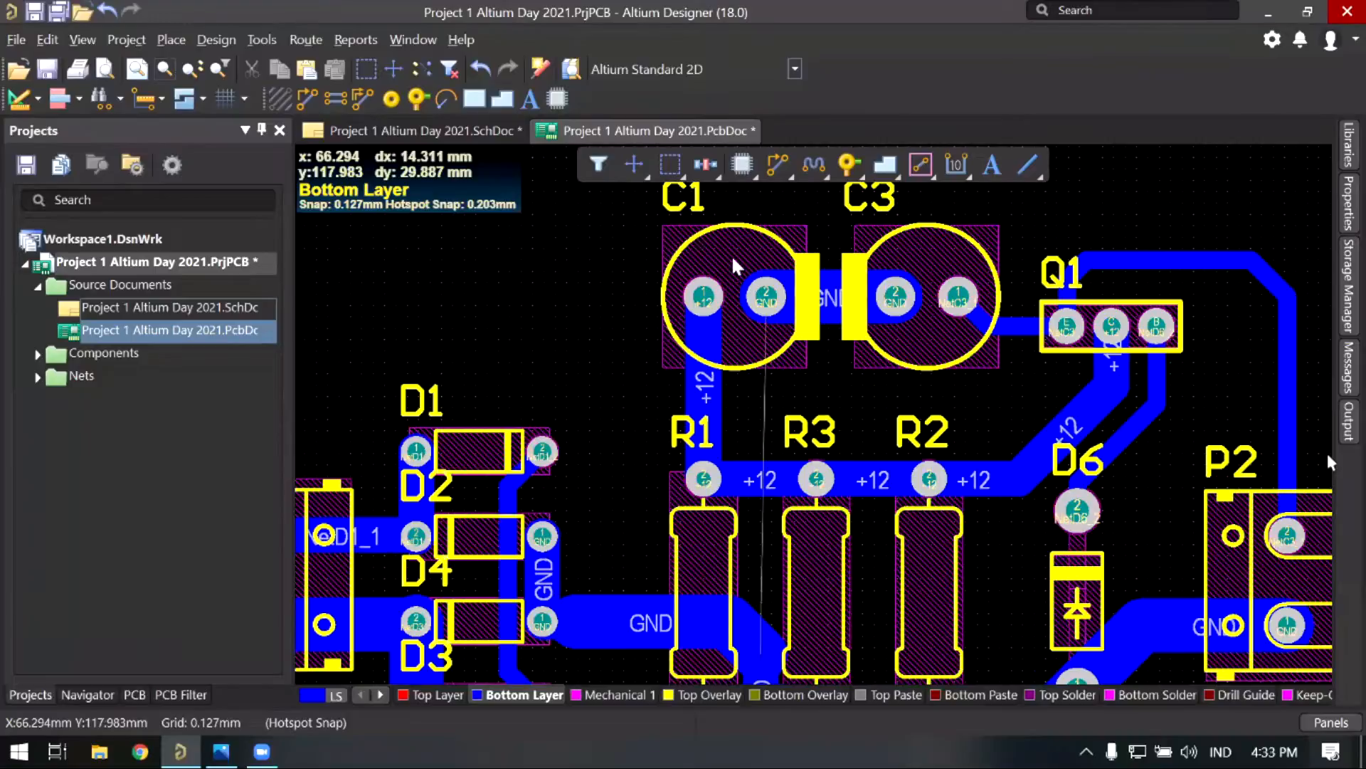
pyautogui.scroll(1, 733, 257)
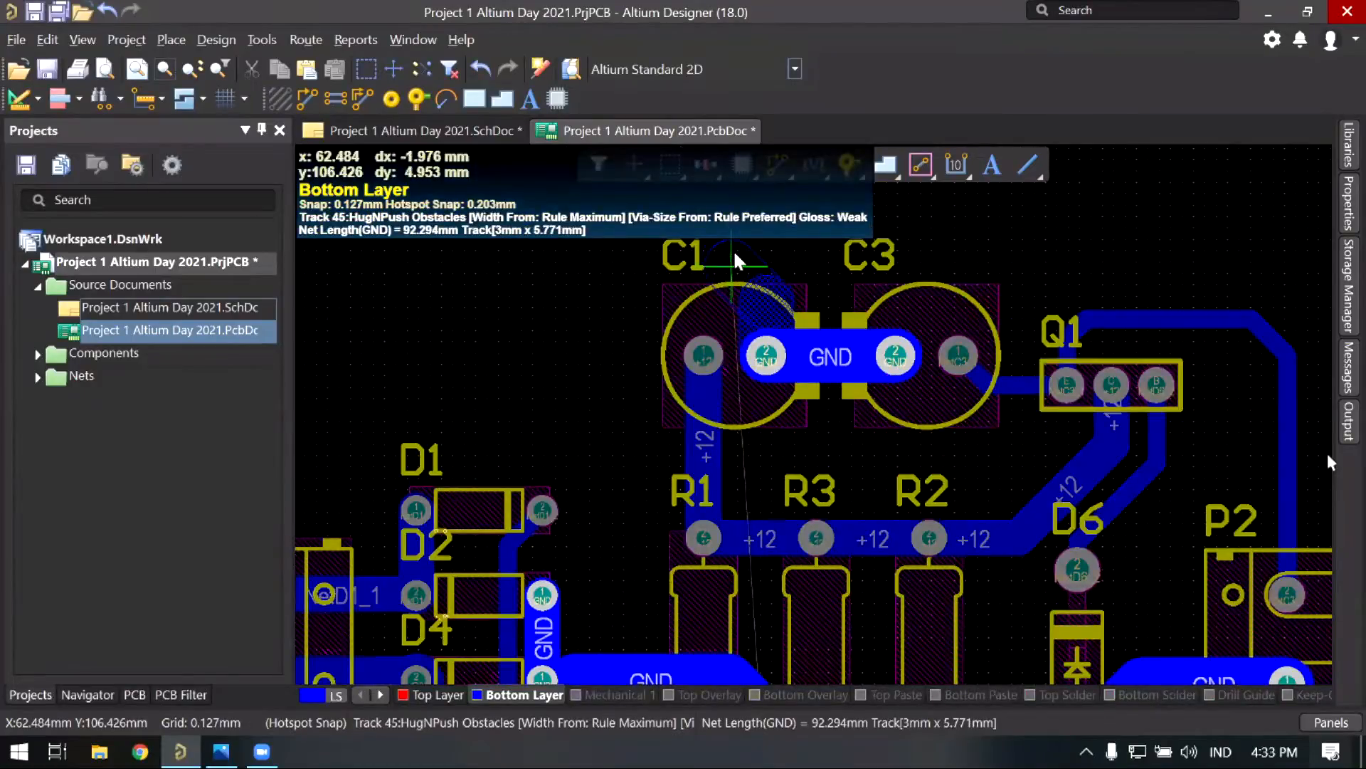
pyautogui.click(711, 256)
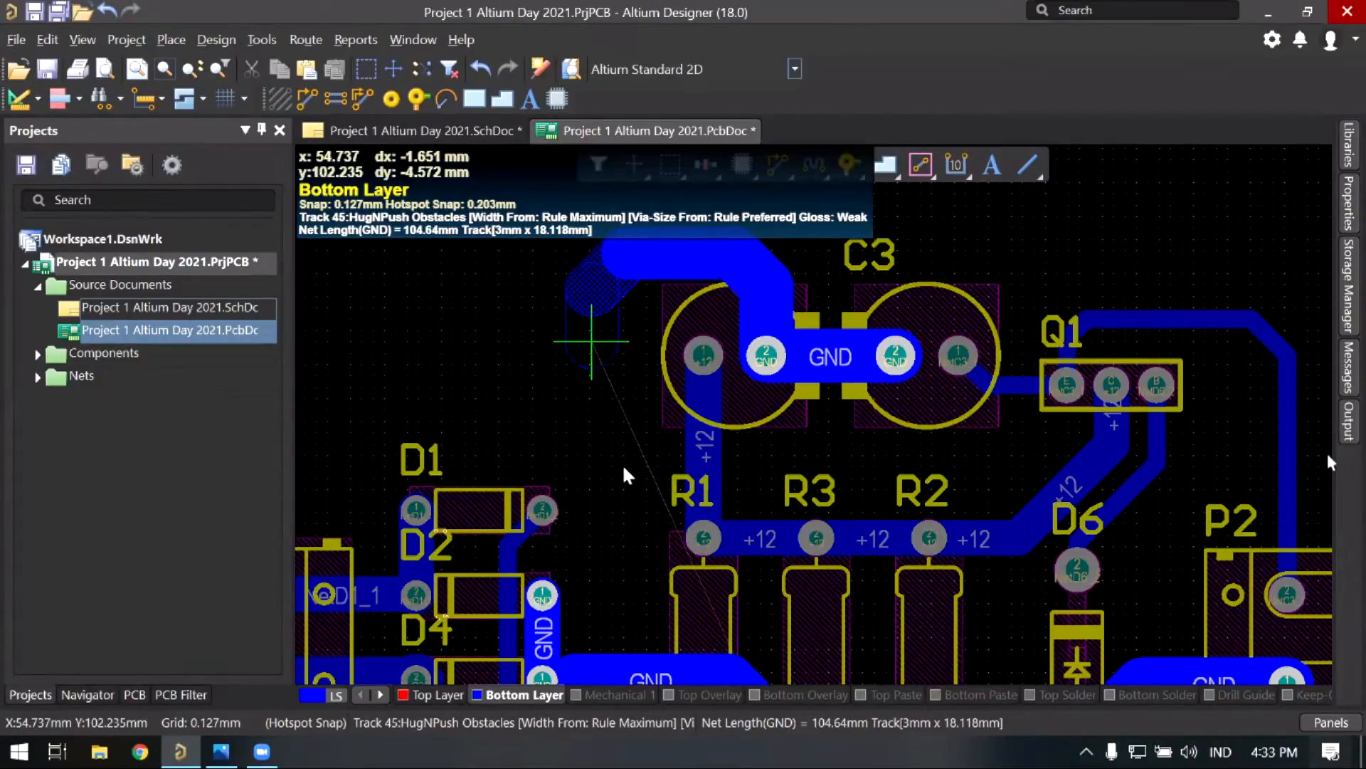
pyautogui.click(592, 341)
pyautogui.rightClick(596, 547)
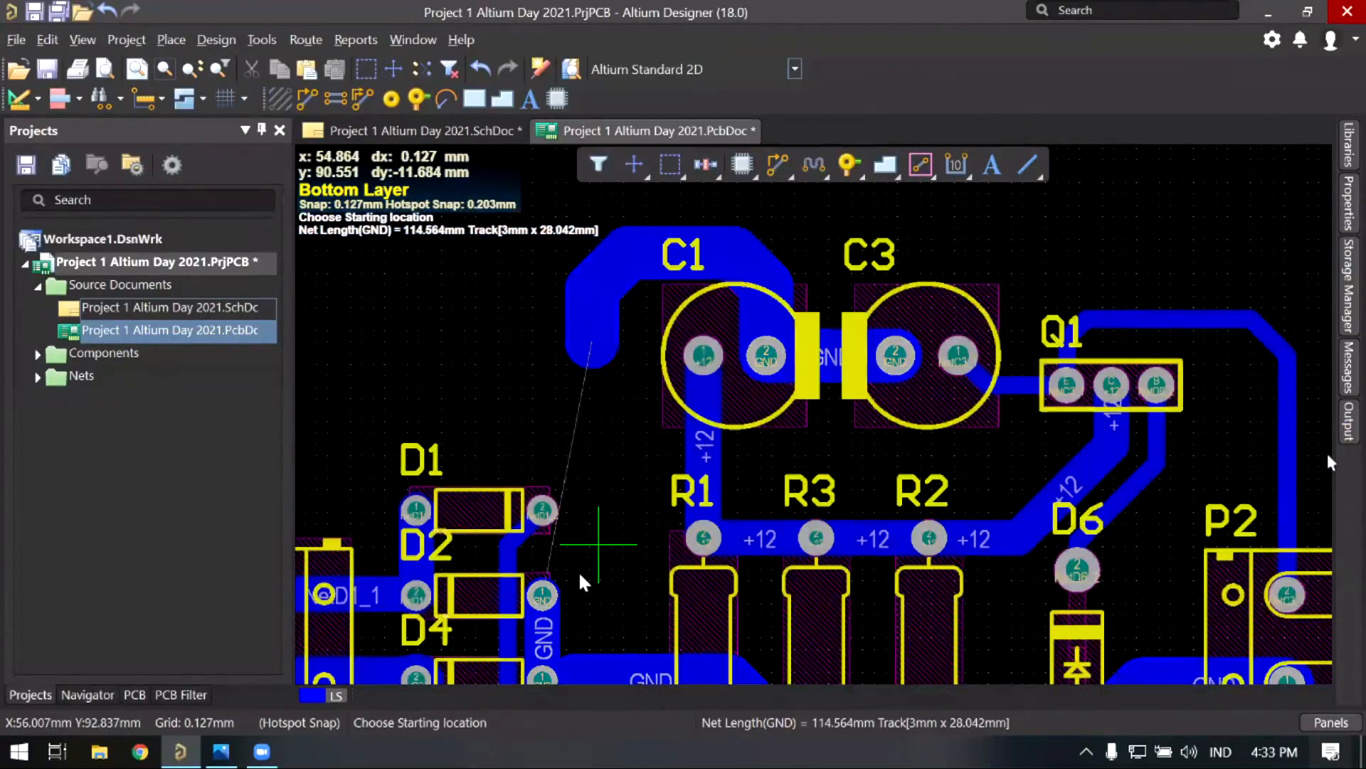
# Step: Connect C1's GND track down to D2's GND pad and exit routing
pyautogui.click(543, 596)
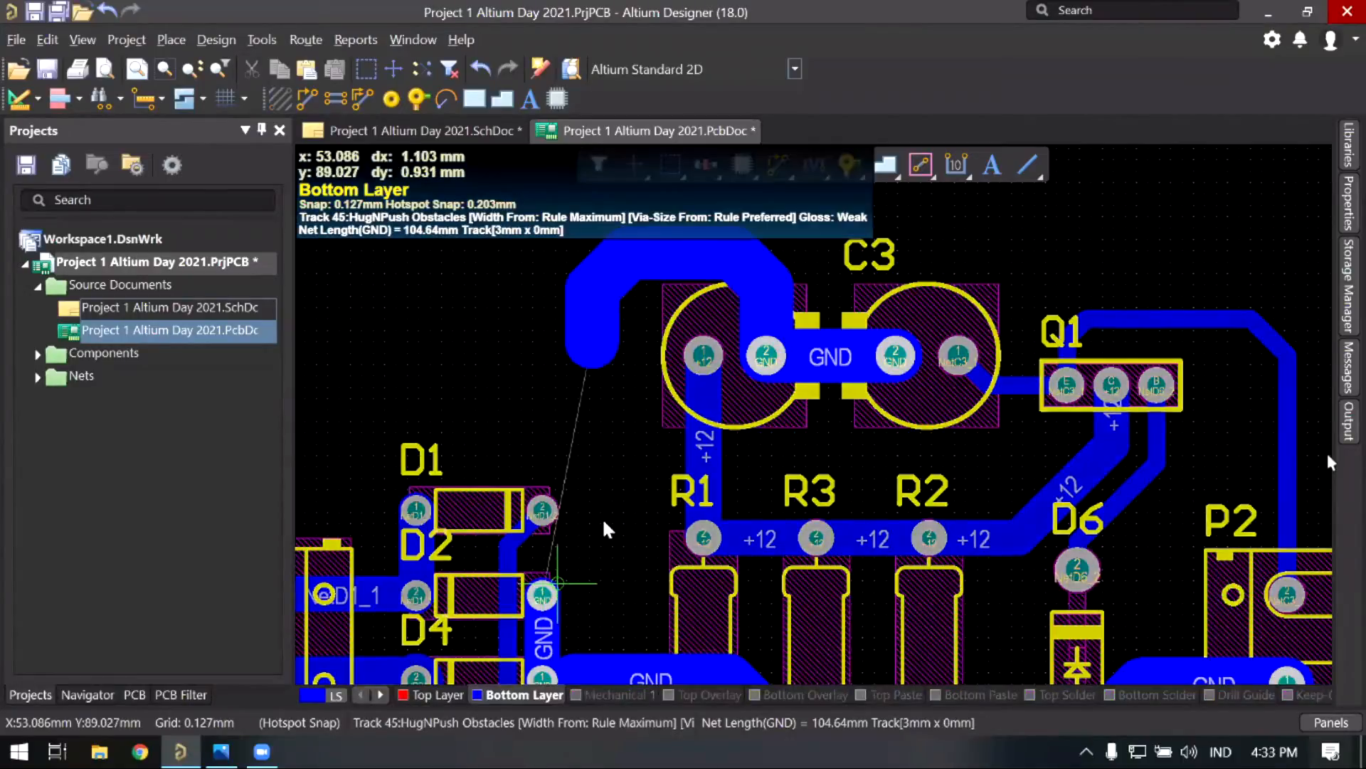
pyautogui.rightClick(559, 605)
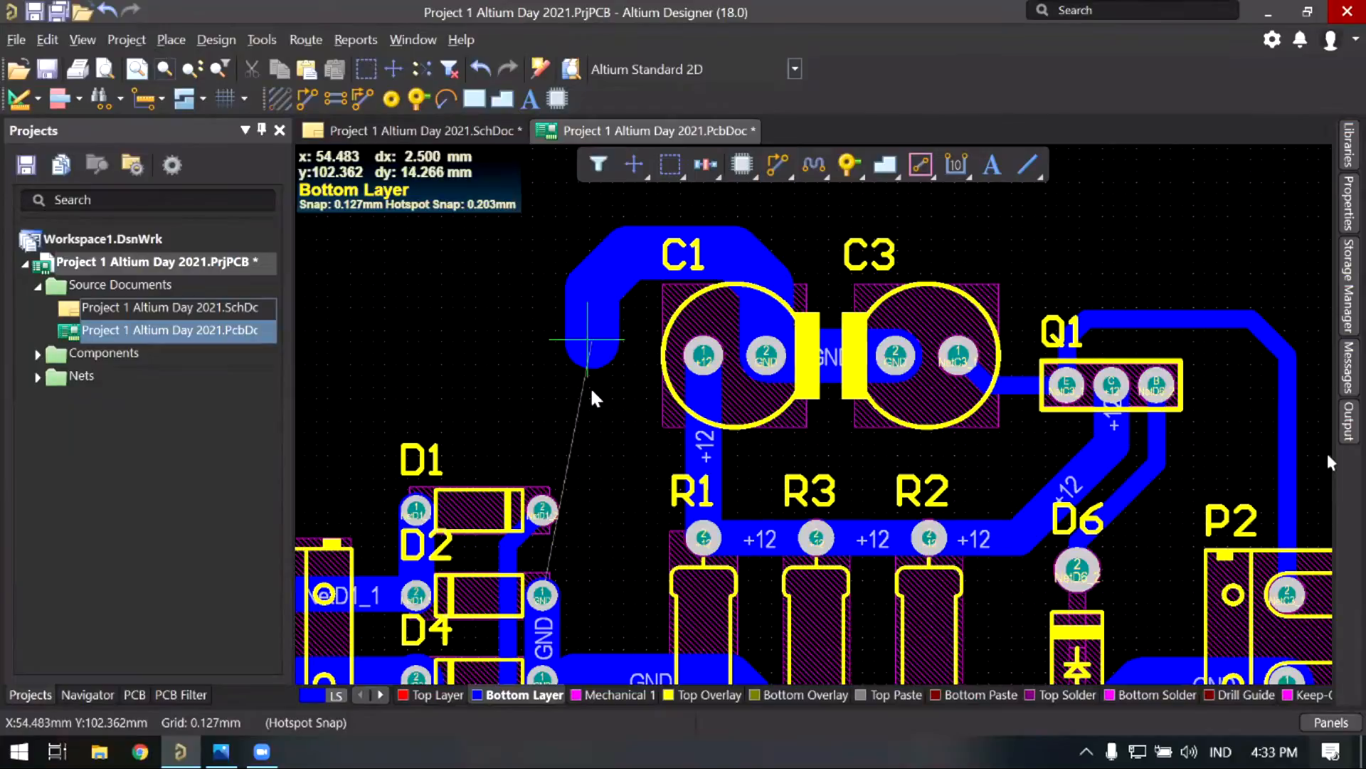
pyautogui.rightClick(613, 473)
pyautogui.click(613, 473)
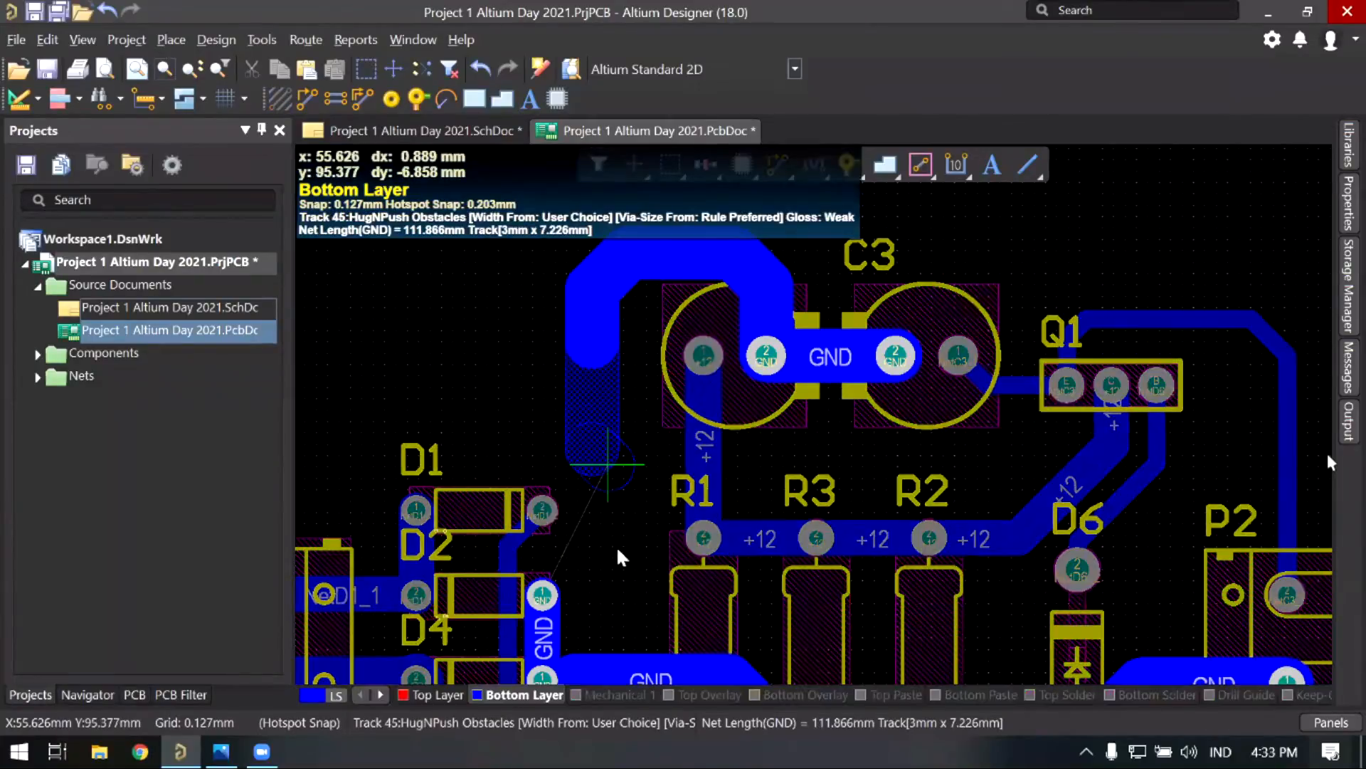
pyautogui.click(602, 630)
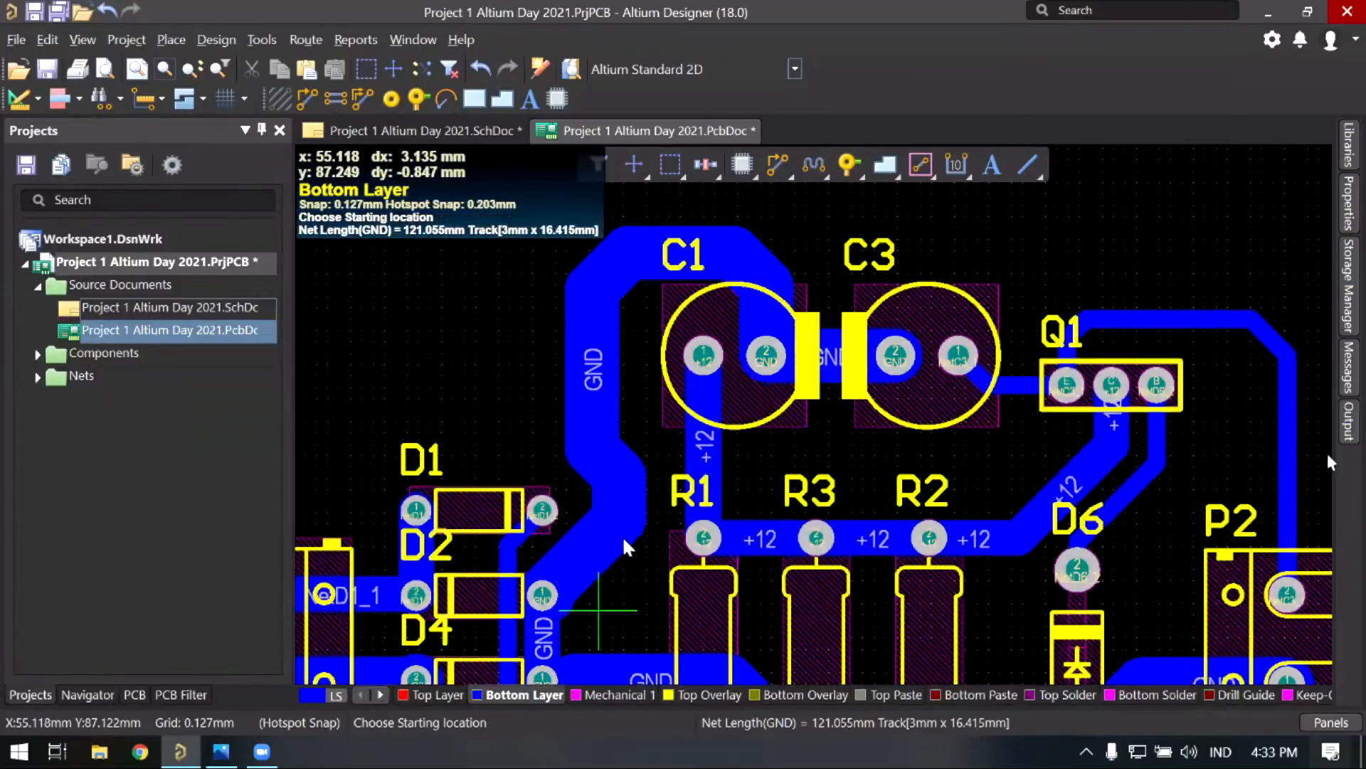
pyautogui.rightClick(621, 527)
pyautogui.moveTo(620, 527); pyautogui.dragTo(604, 530, button='right')
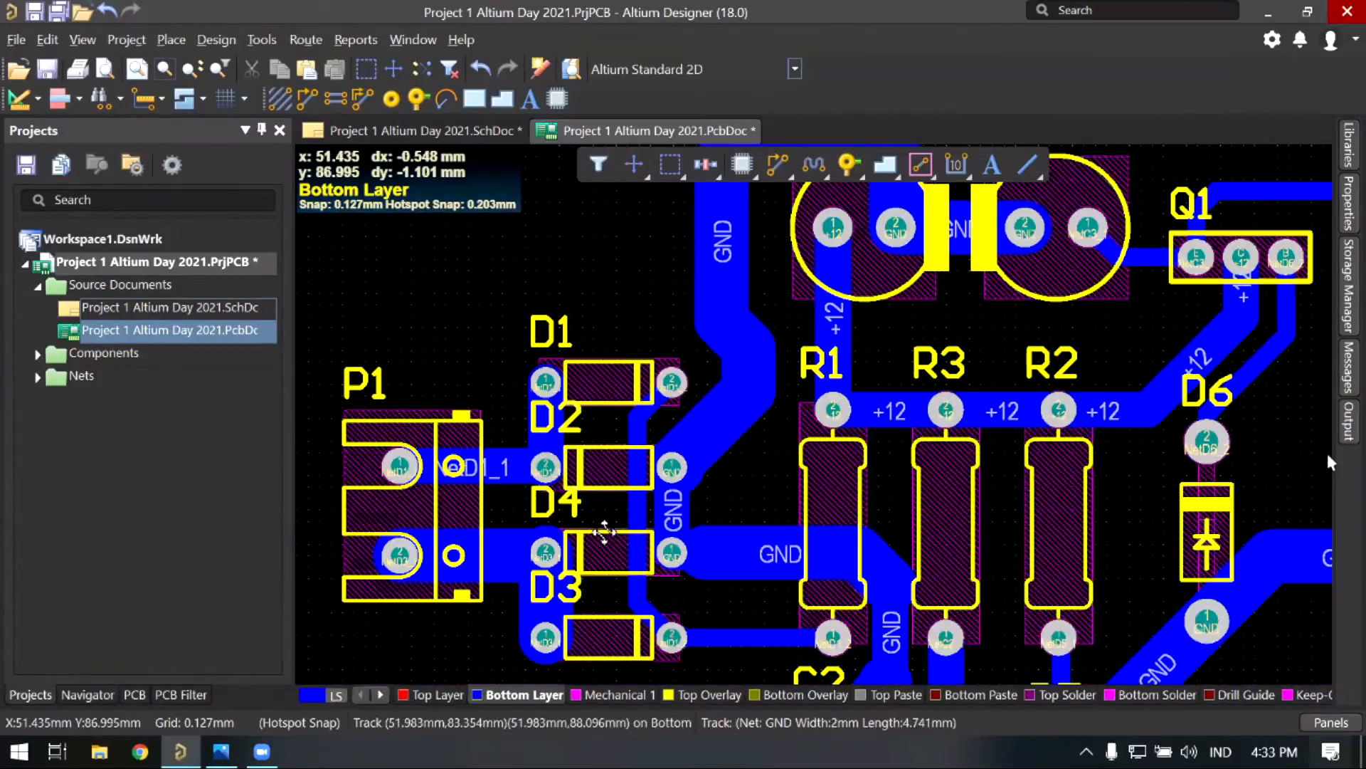
# Step: Shift the vertical NetD1_2 track left toward D1's pad 2
pyautogui.keyDown('ctrl'); pyautogui.scroll(3, 622, 399); pyautogui.keyUp('ctrl')
pyautogui.click(622, 405)
pyautogui.moveTo(622, 400); pyautogui.dragTo(626, 400)
pyautogui.click(624, 396)
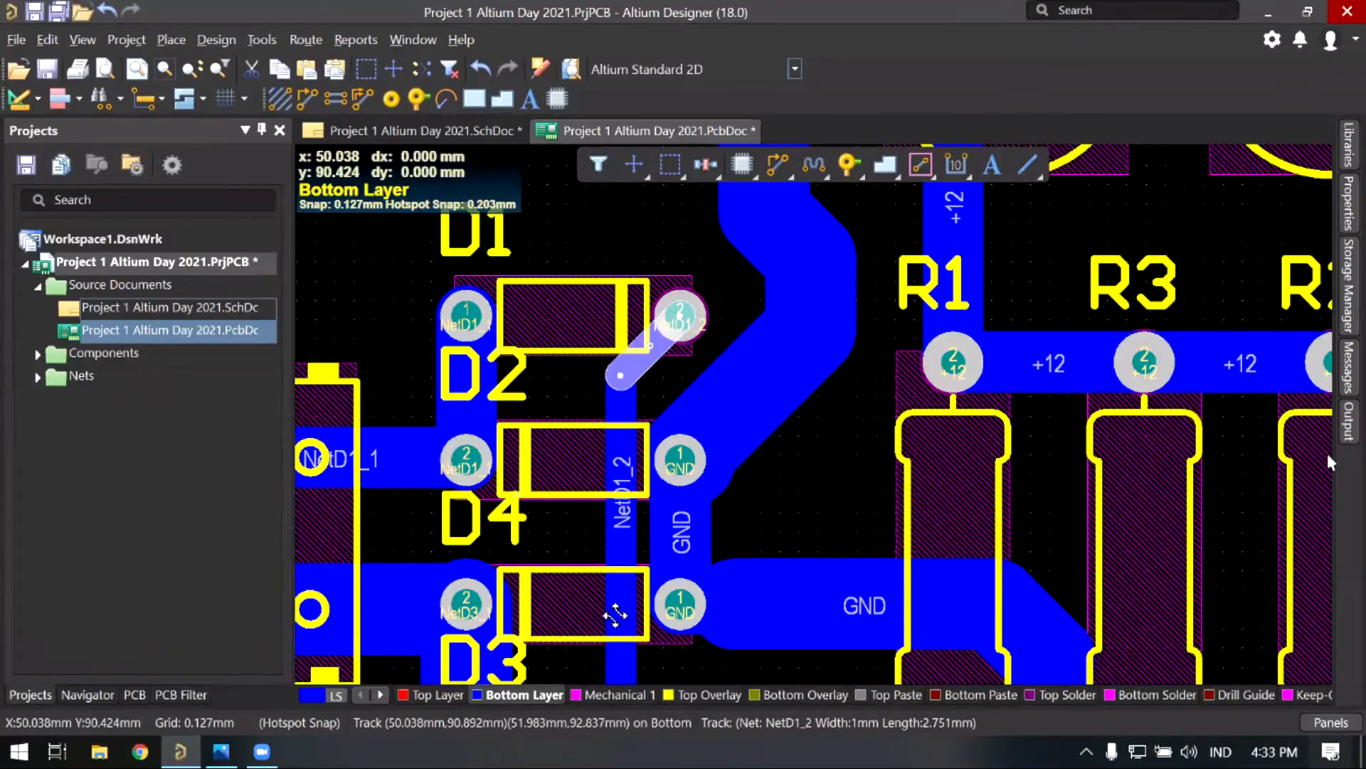
pyautogui.moveTo(620, 398); pyautogui.dragTo(598, 615)
pyautogui.click(797, 469)
pyautogui.moveTo(743, 478); pyautogui.dragTo(619, 510, button='right')
# Step: Move the GND track's vertical segment left and nudge its diagonal segment
pyautogui.moveTo(663, 307); pyautogui.dragTo(636, 310)
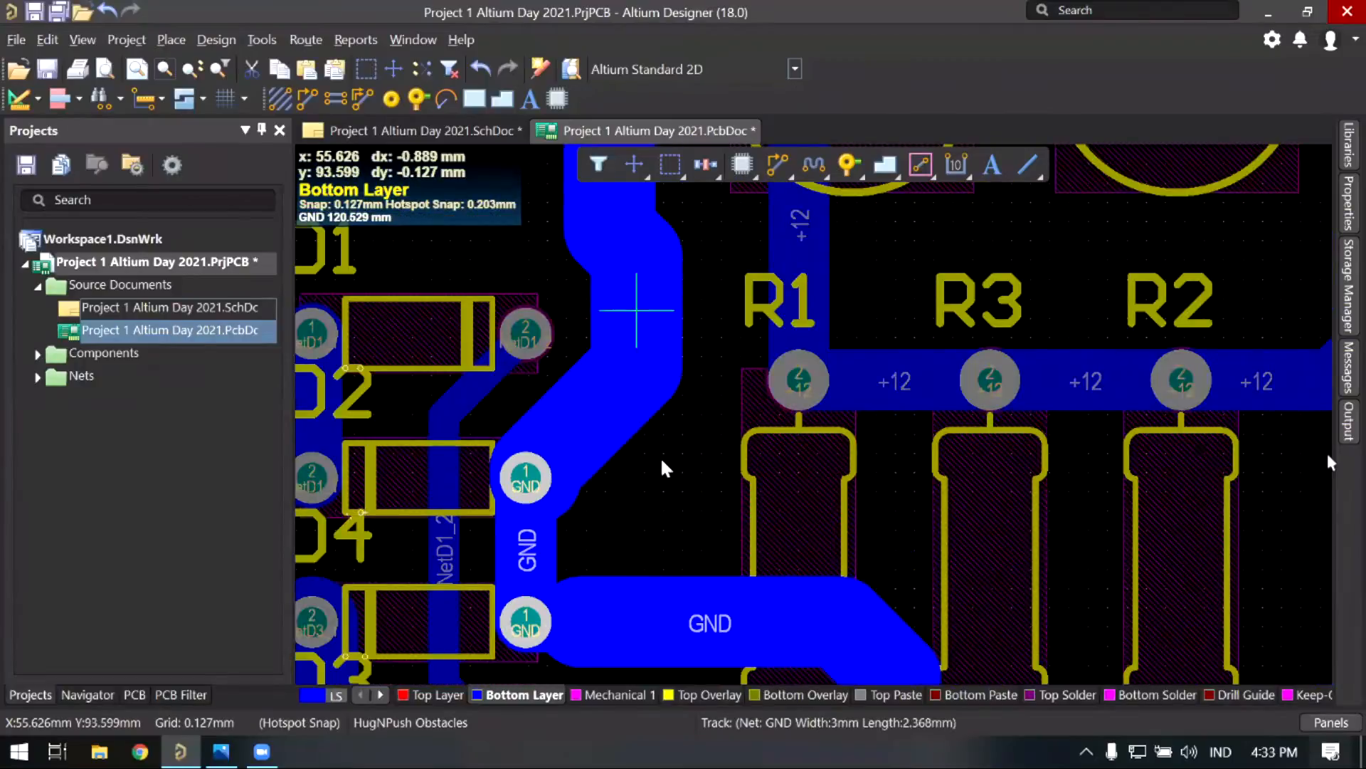
pyautogui.moveTo(607, 405); pyautogui.dragTo(609, 407)
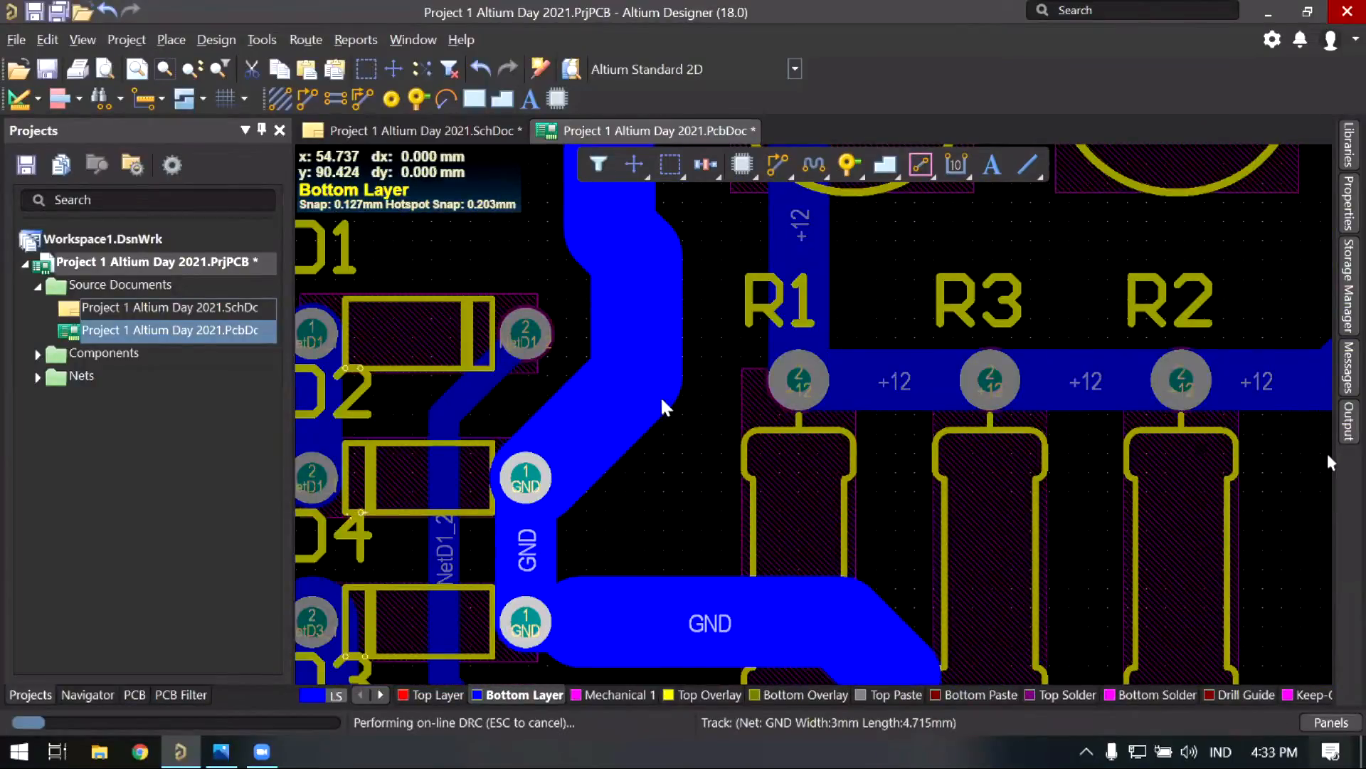
pyautogui.click(694, 416)
pyautogui.keyDown('ctrl'); pyautogui.scroll(-3, 693, 416); pyautogui.keyUp('ctrl')
pyautogui.moveTo(686, 282); pyautogui.dragTo(657, 377, button='right')
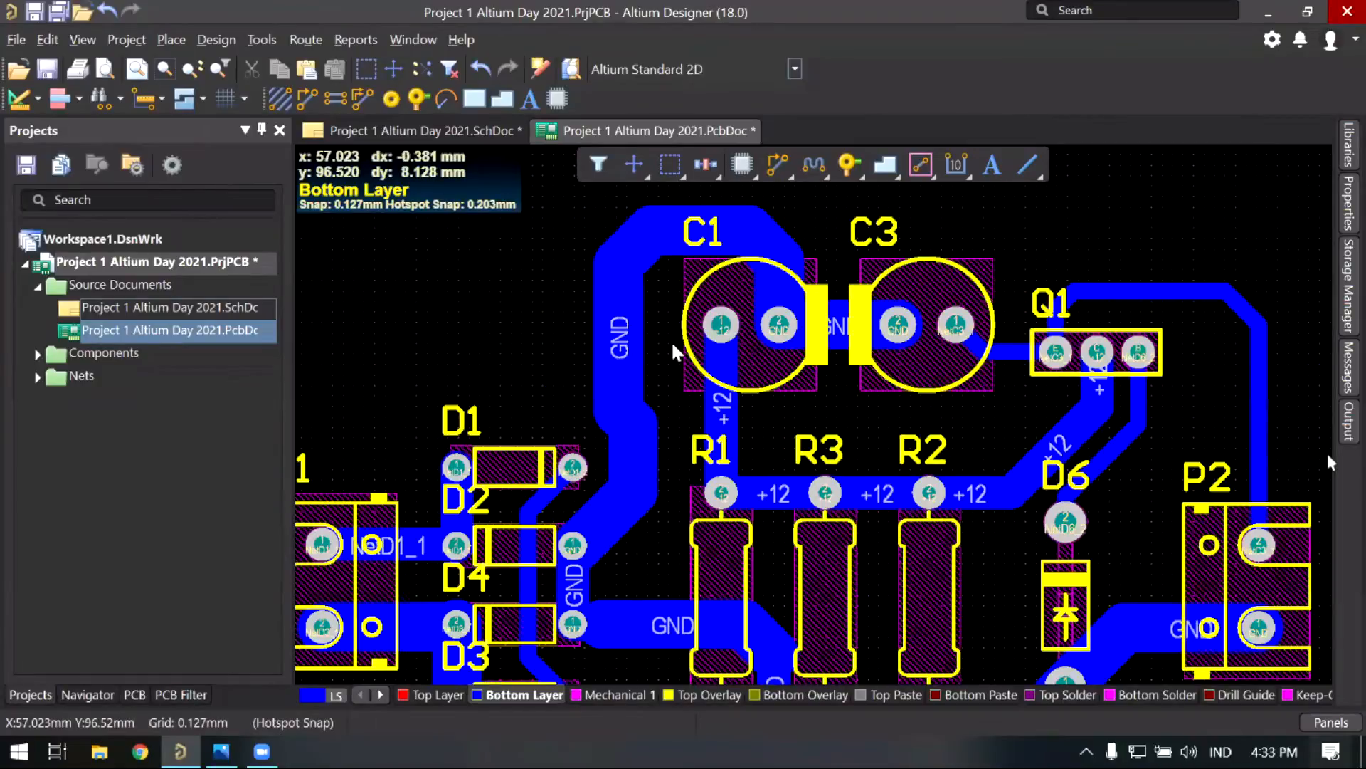
# Step: Inspect the routing around C2, D5 and P2
pyautogui.moveTo(733, 448); pyautogui.dragTo(660, 183, button='right')
pyautogui.keyDown('ctrl'); pyautogui.scroll(2, 663, 423); pyautogui.keyUp('ctrl')
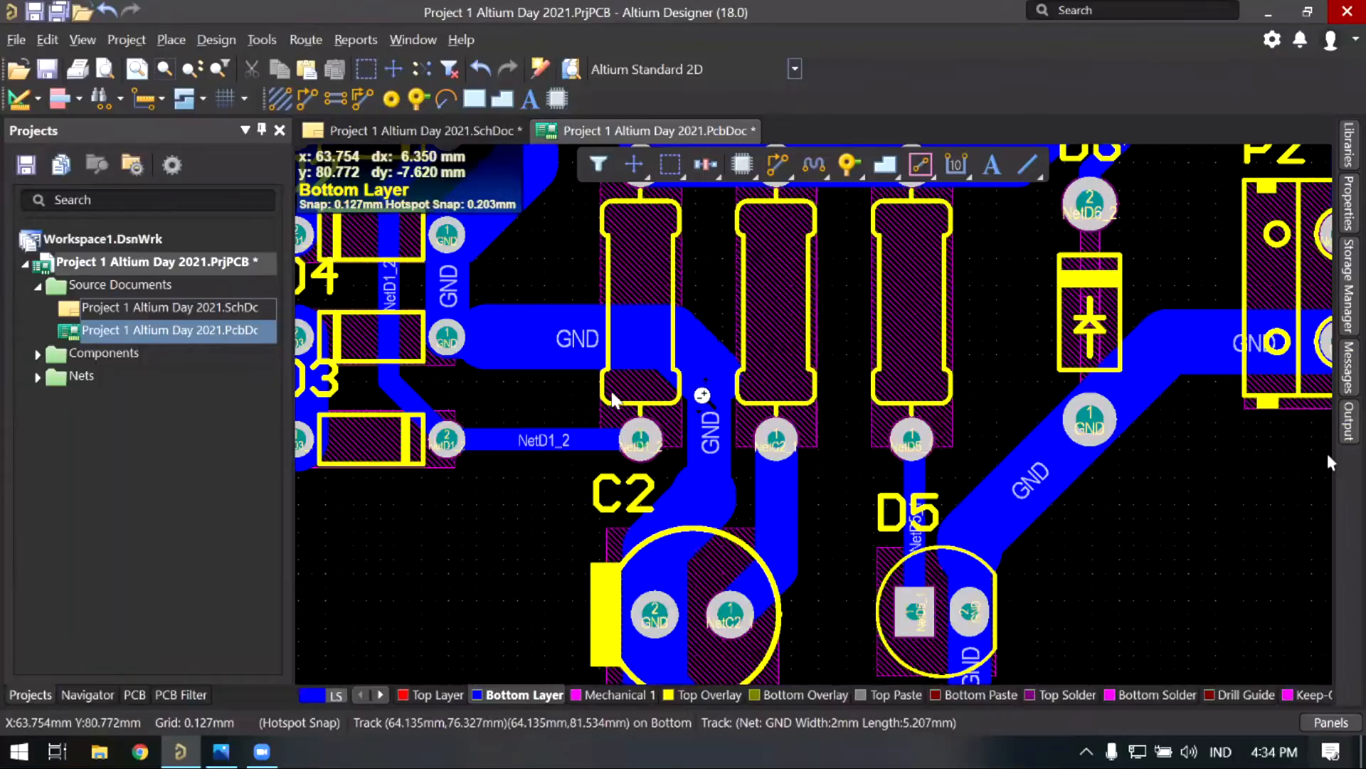
pyautogui.keyDown('ctrl'); pyautogui.scroll(1, 616, 402); pyautogui.keyUp('ctrl')
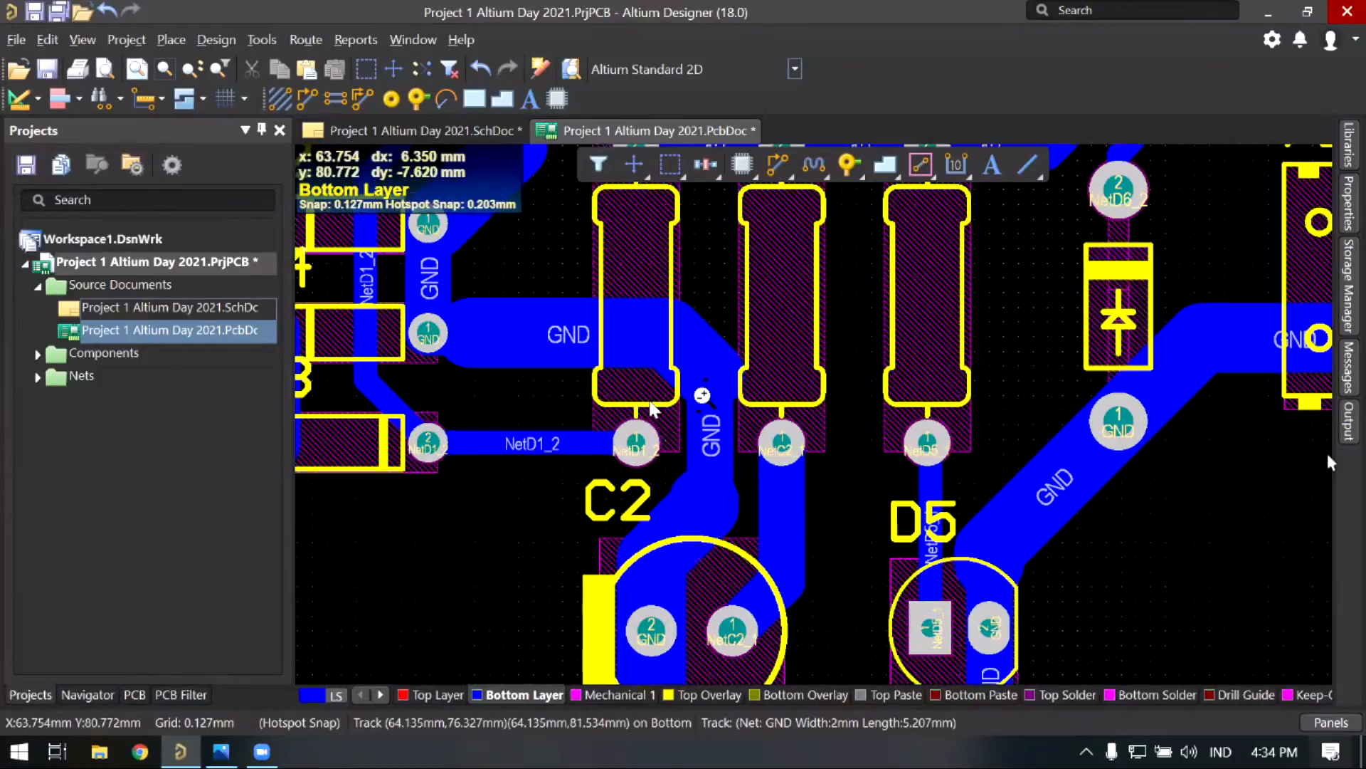
pyautogui.keyDown('ctrl'); pyautogui.scroll(1, 653, 409); pyautogui.keyUp('ctrl')
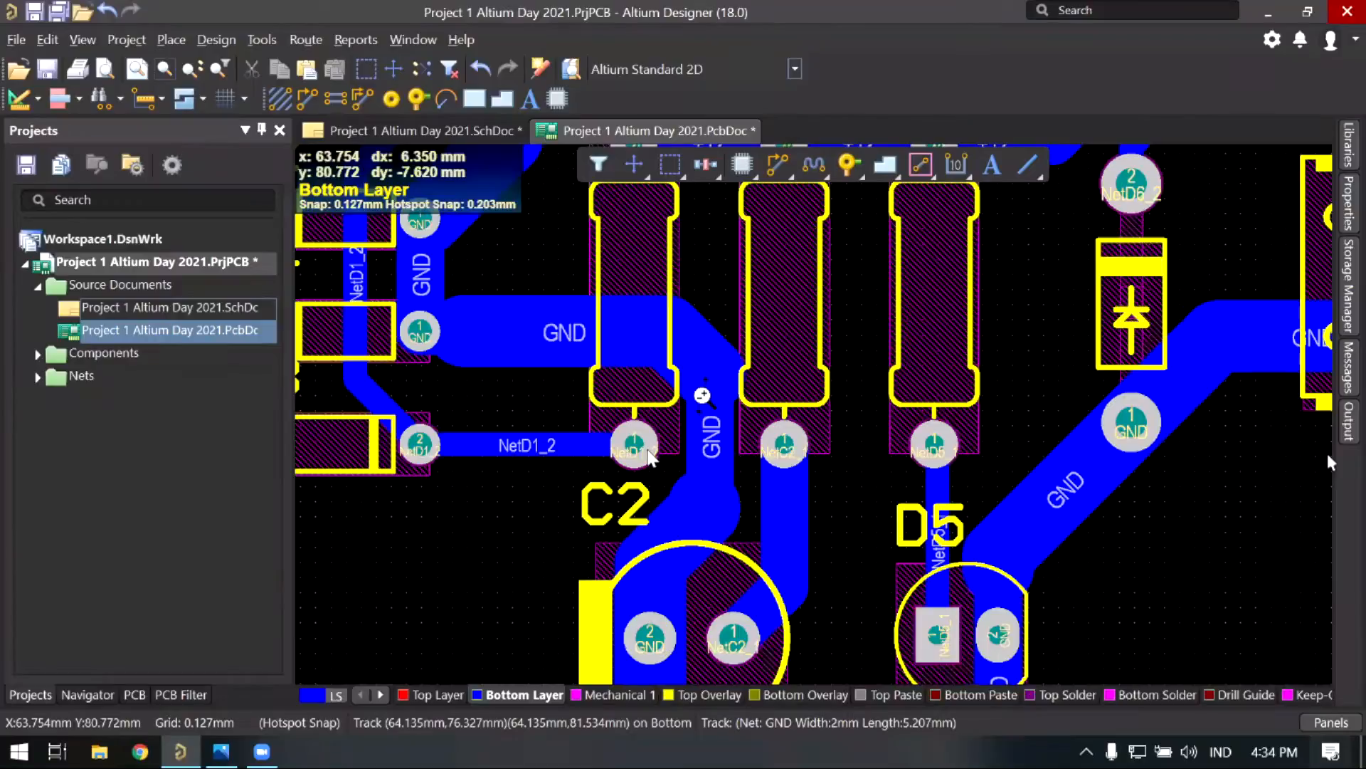
pyautogui.keyDown('ctrl'); pyautogui.scroll(-2, 883, 459); pyautogui.keyUp('ctrl')
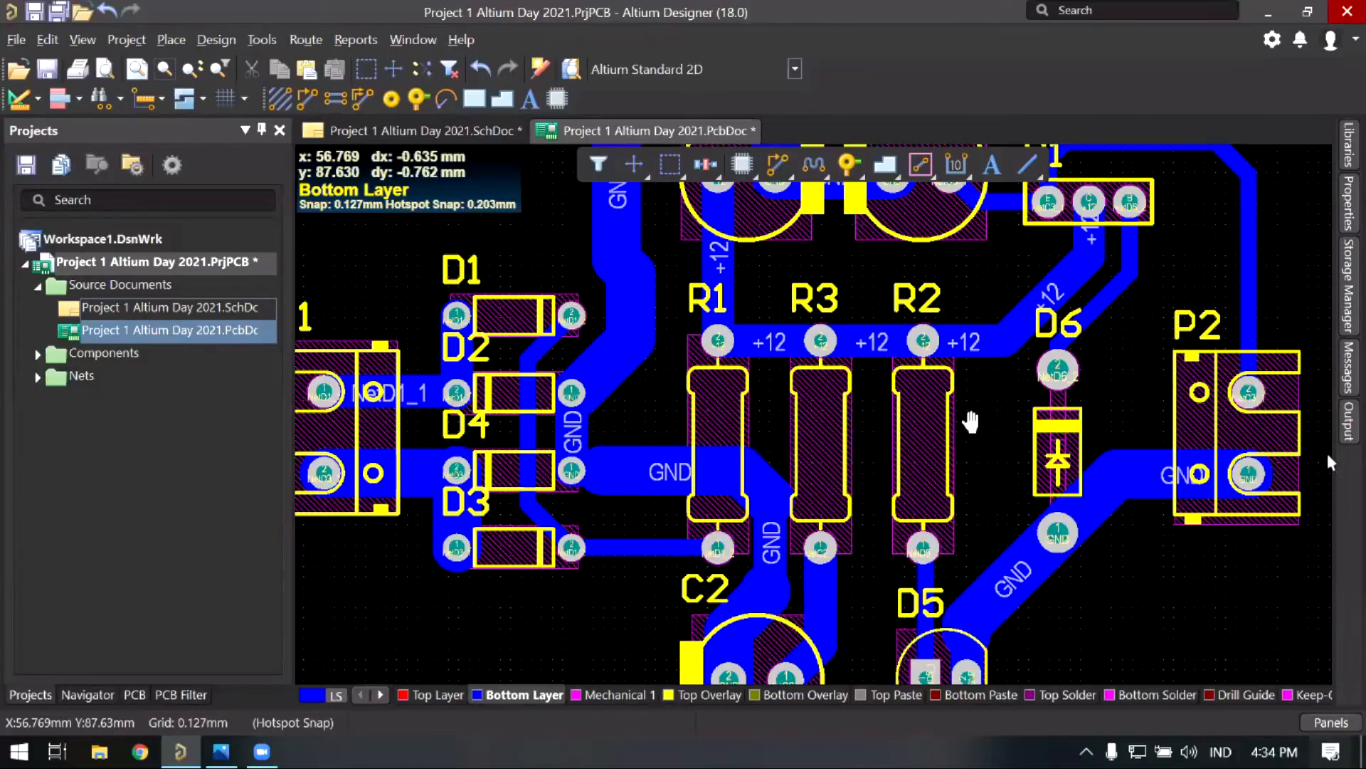
pyautogui.moveTo(1124, 558); pyautogui.dragTo(946, 452, button='right')
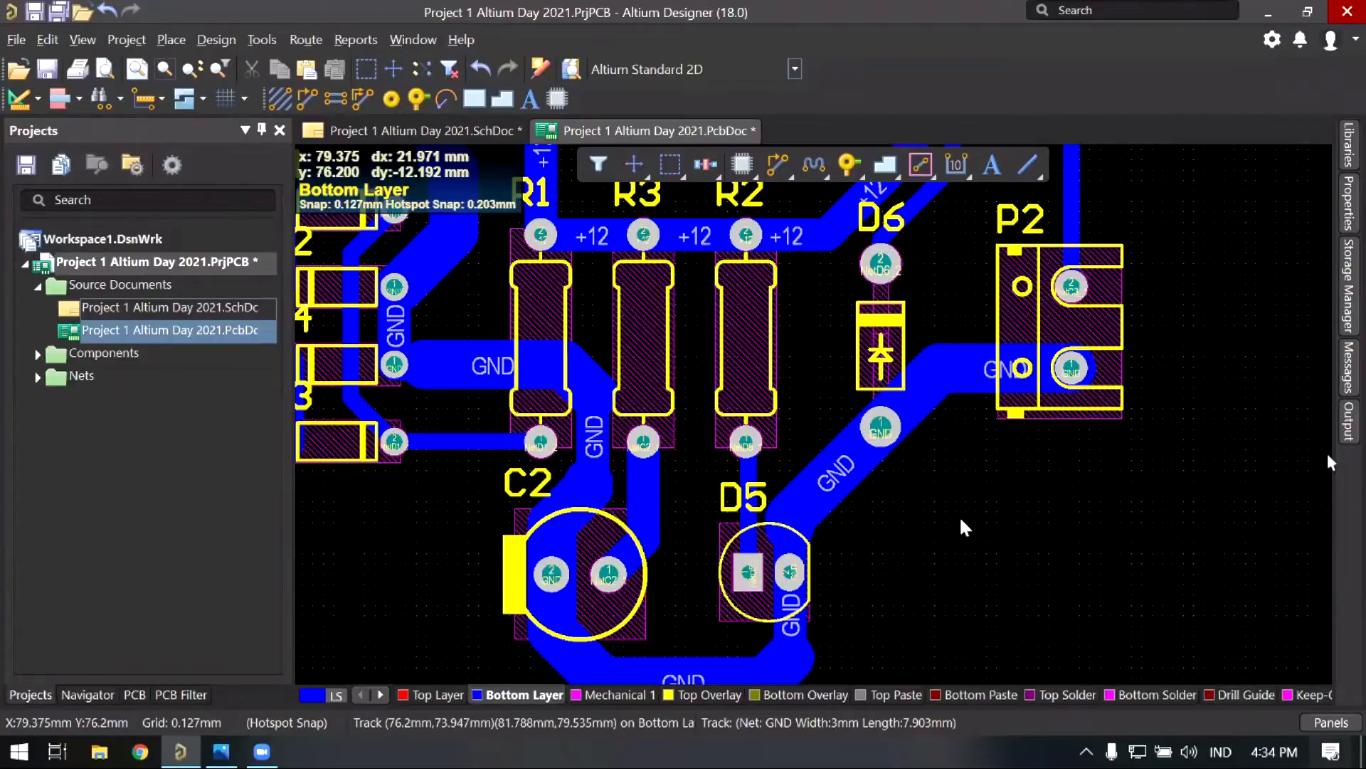
pyautogui.keyDown('ctrl'); pyautogui.scroll(1, 961, 520); pyautogui.keyUp('ctrl')
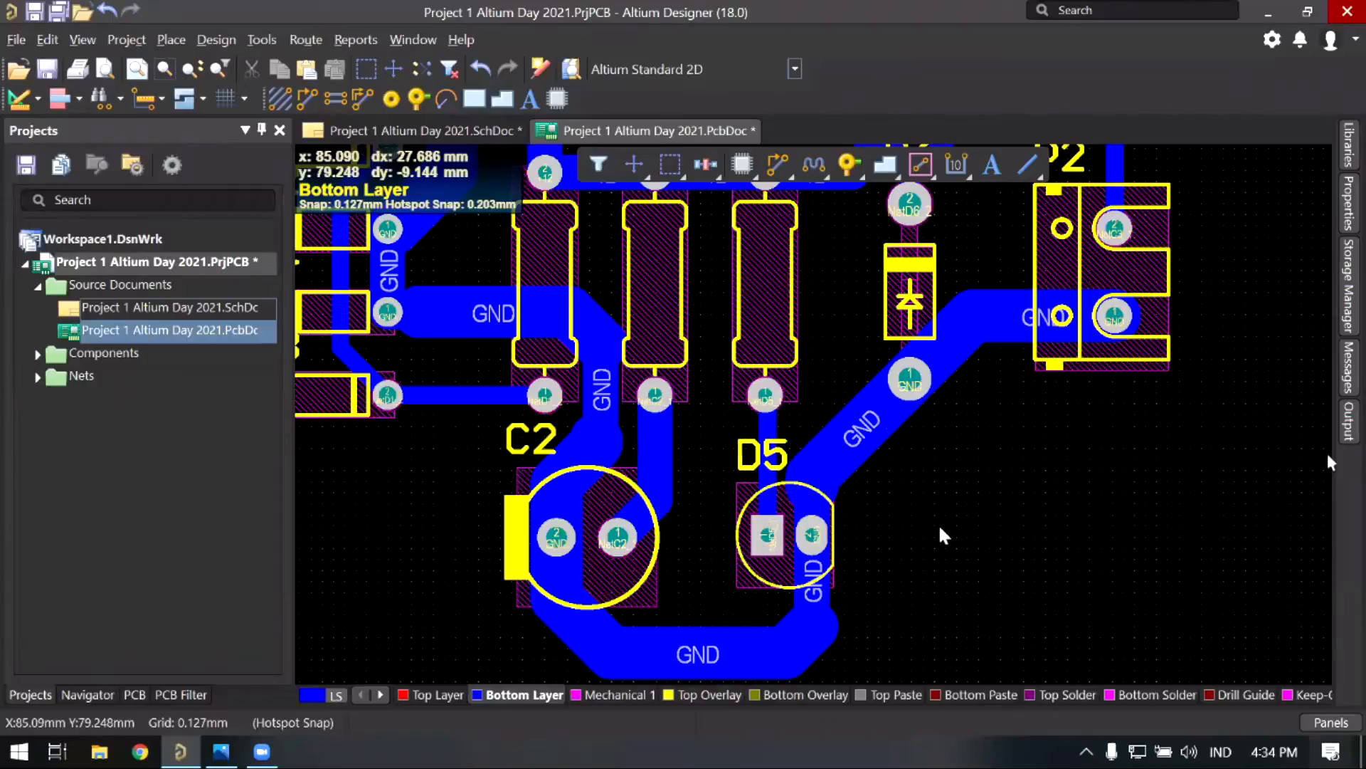
pyautogui.scroll(1, 944, 535)
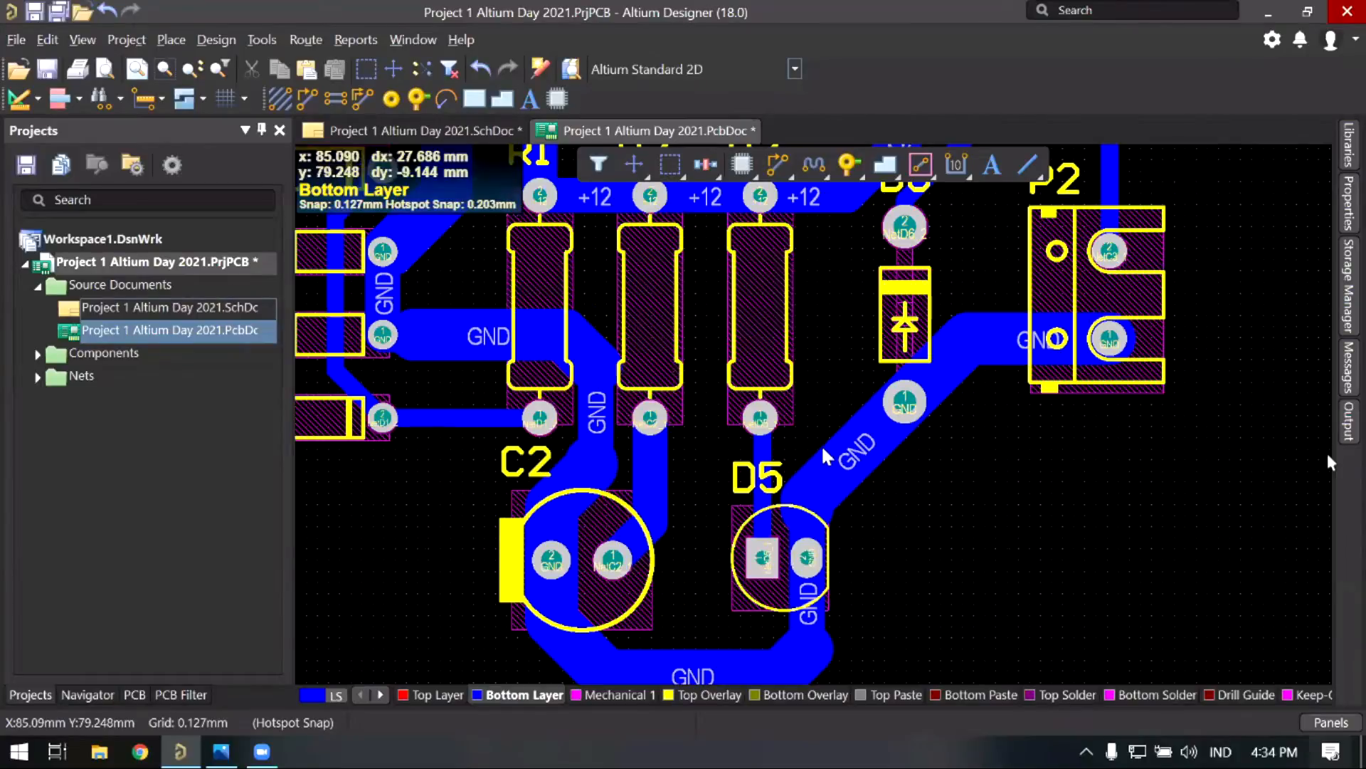
# Step: Inspect R1–R3, Q1's +12 track and diodes D1–D4
pyautogui.moveTo(850, 559); pyautogui.dragTo(849, 552, button='right')
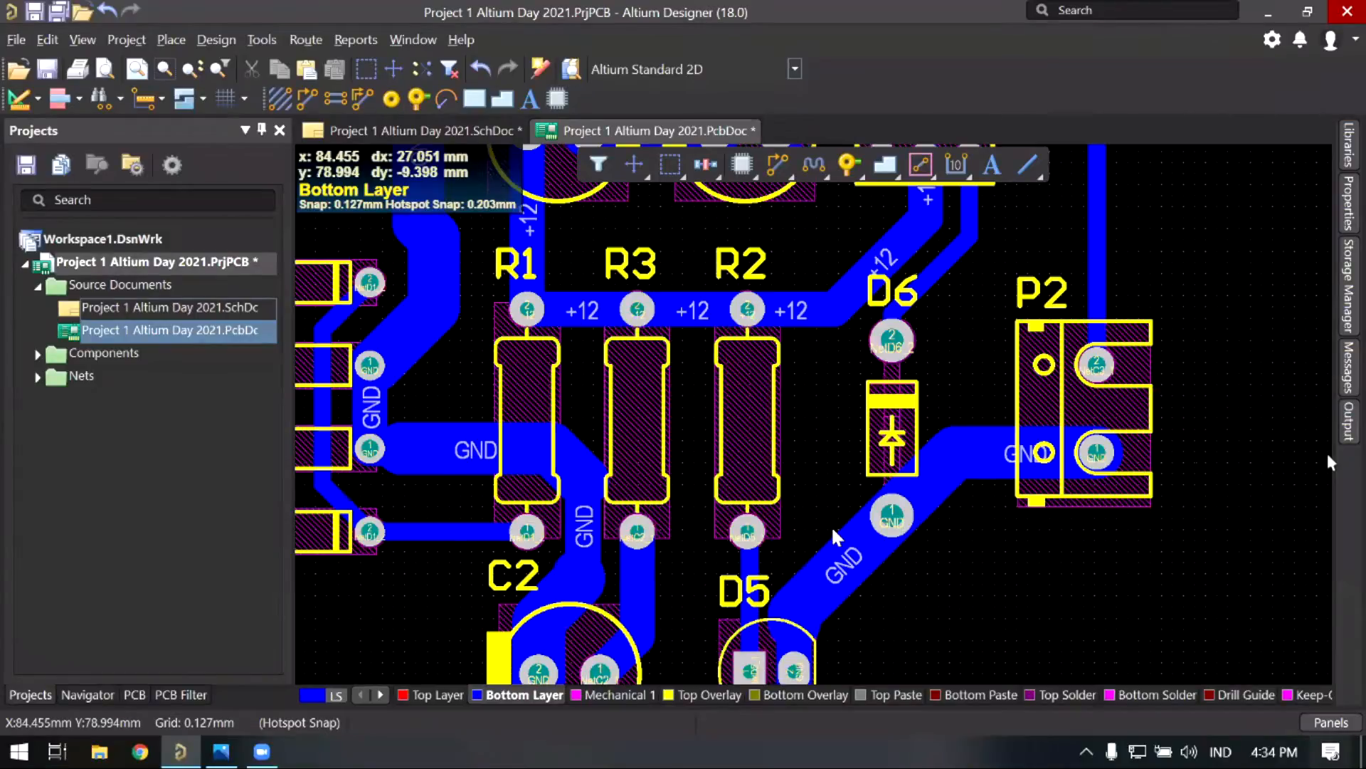
pyautogui.moveTo(833, 530); pyautogui.dragTo(859, 597, button='right')
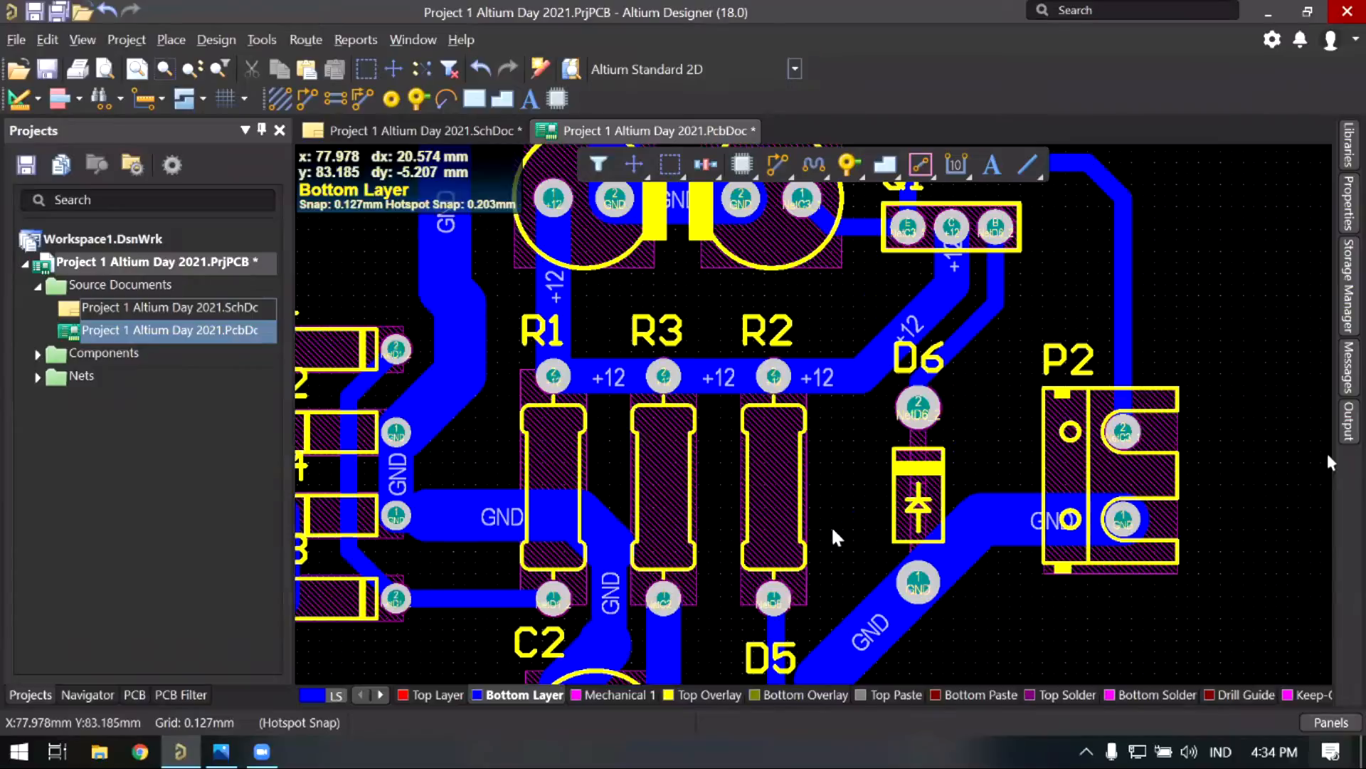
pyautogui.scroll(1, 837, 537)
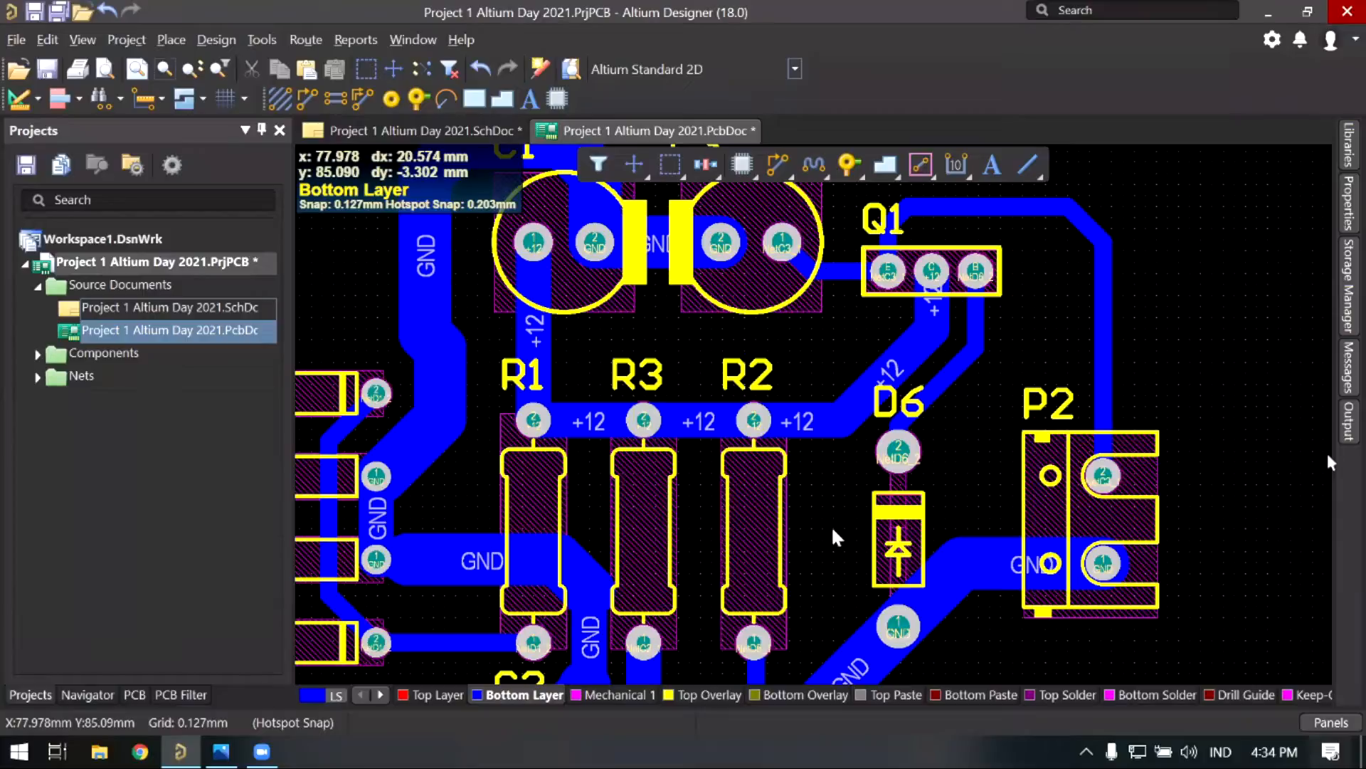
pyautogui.moveTo(785, 478); pyautogui.dragTo(773, 425, button='right')
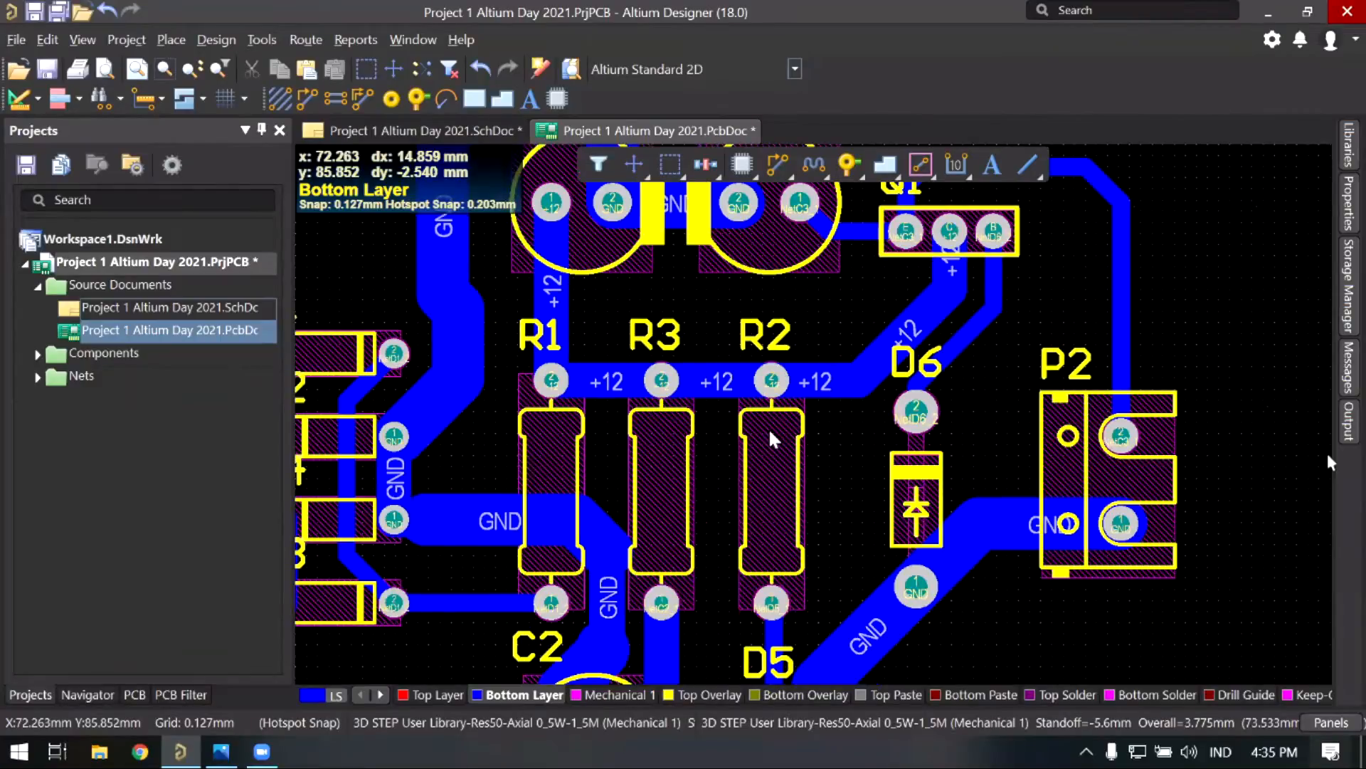
pyautogui.scroll(-3, 775, 440)
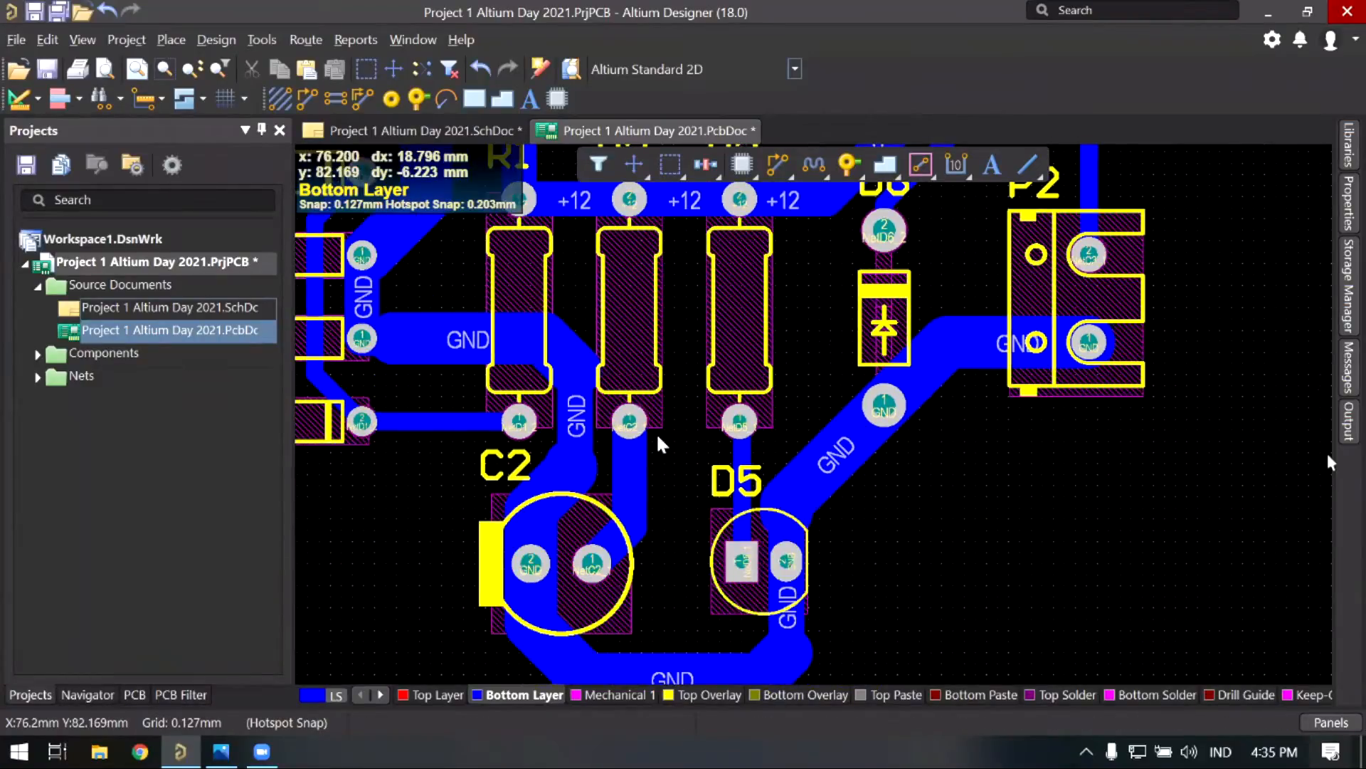
pyautogui.moveTo(659, 442); pyautogui.dragTo(691, 471, button='right')
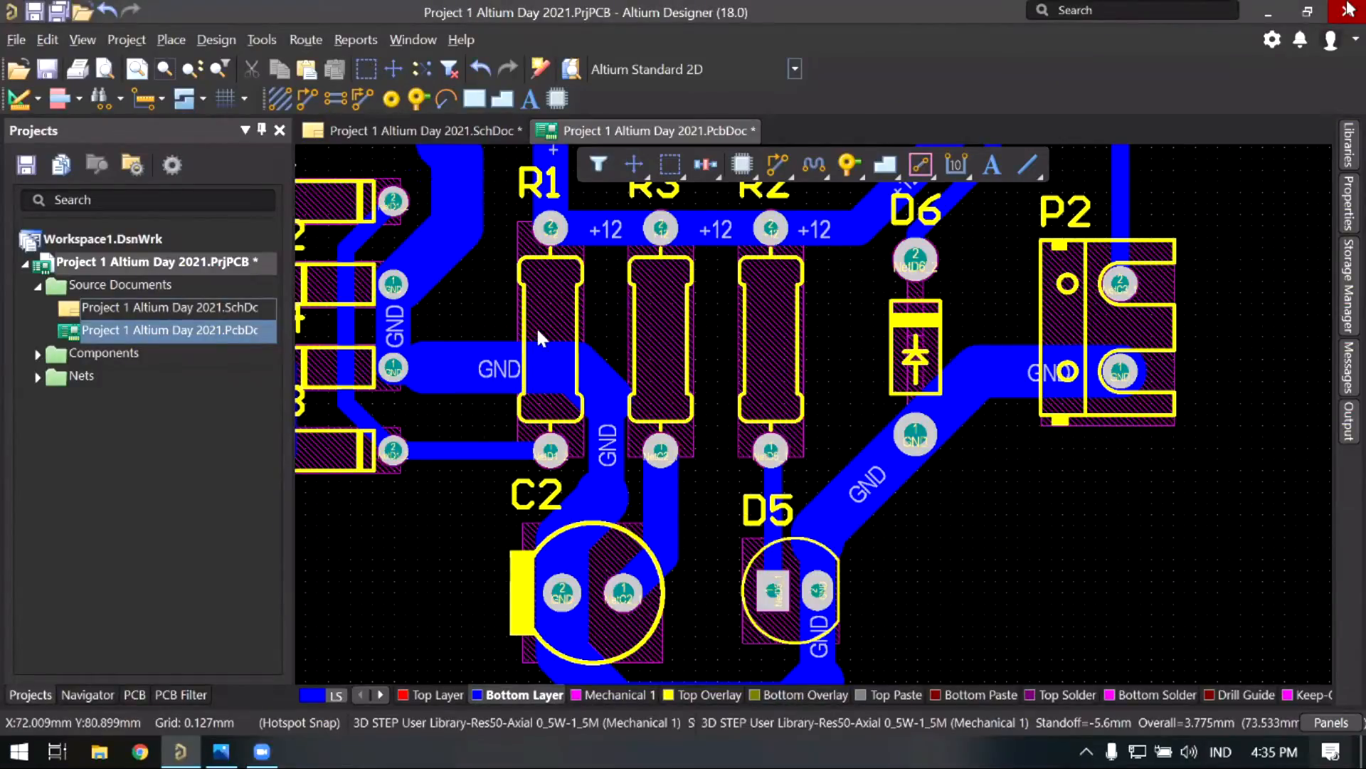
pyautogui.moveTo(538, 330); pyautogui.dragTo(551, 360, button='right')
pyautogui.moveTo(467, 270); pyautogui.dragTo(509, 407, button='right')
pyautogui.keyDown('ctrl'); pyautogui.scroll(1, 508, 407); pyautogui.keyUp('ctrl')
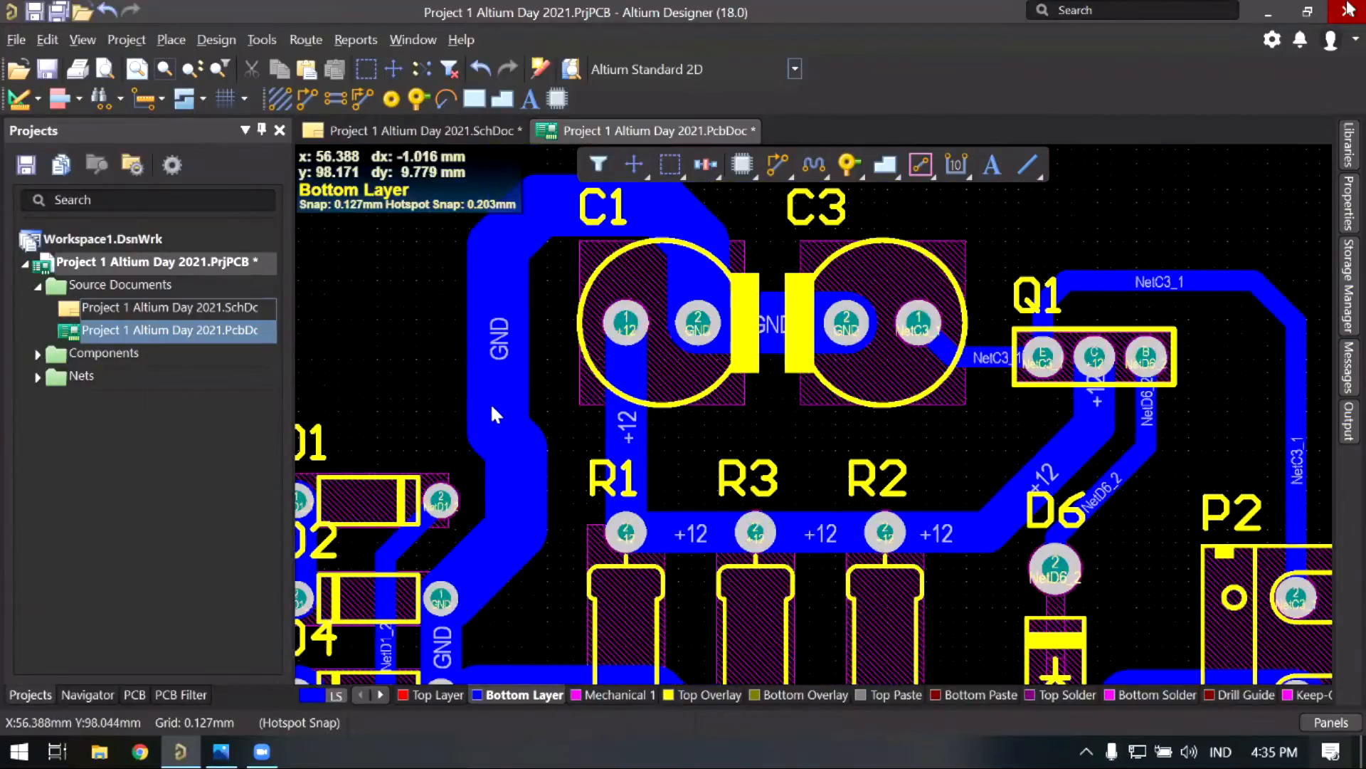
pyautogui.moveTo(519, 272); pyautogui.dragTo(489, 406, button='right')
pyautogui.keyDown('ctrl'); pyautogui.scroll(2, 508, 370); pyautogui.keyUp('ctrl')
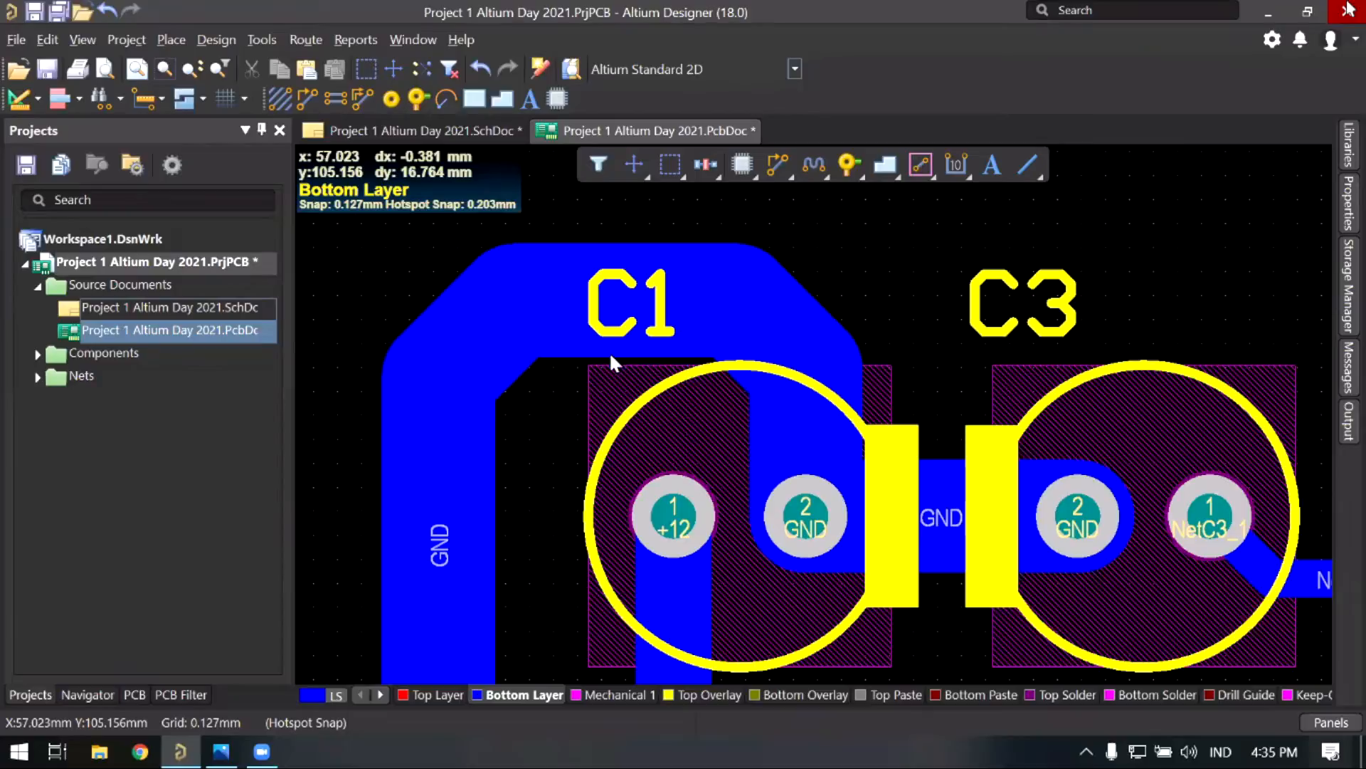
pyautogui.keyDown('ctrl'); pyautogui.scroll(-1, 592, 334); pyautogui.keyUp('ctrl')
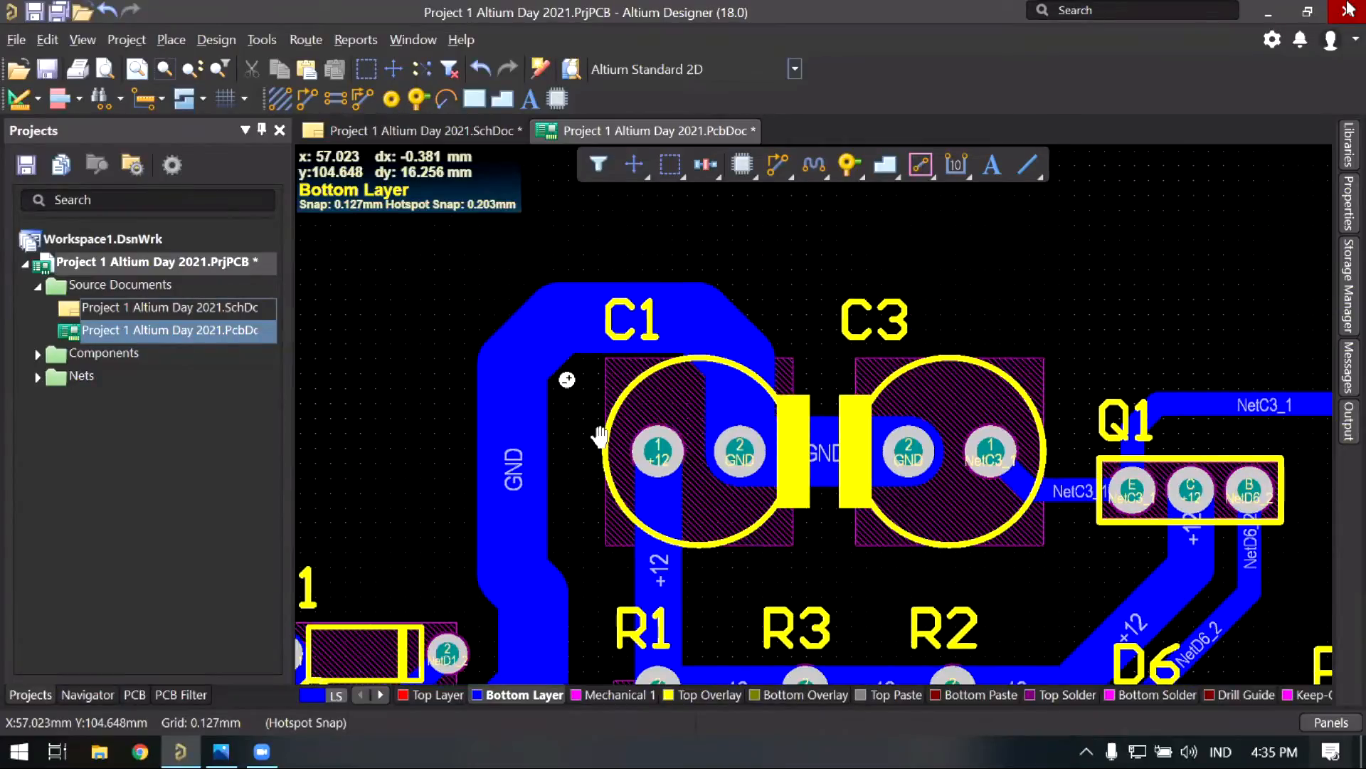
pyautogui.scroll(-3, 599, 427)
pyautogui.scroll(1, 680, 425)
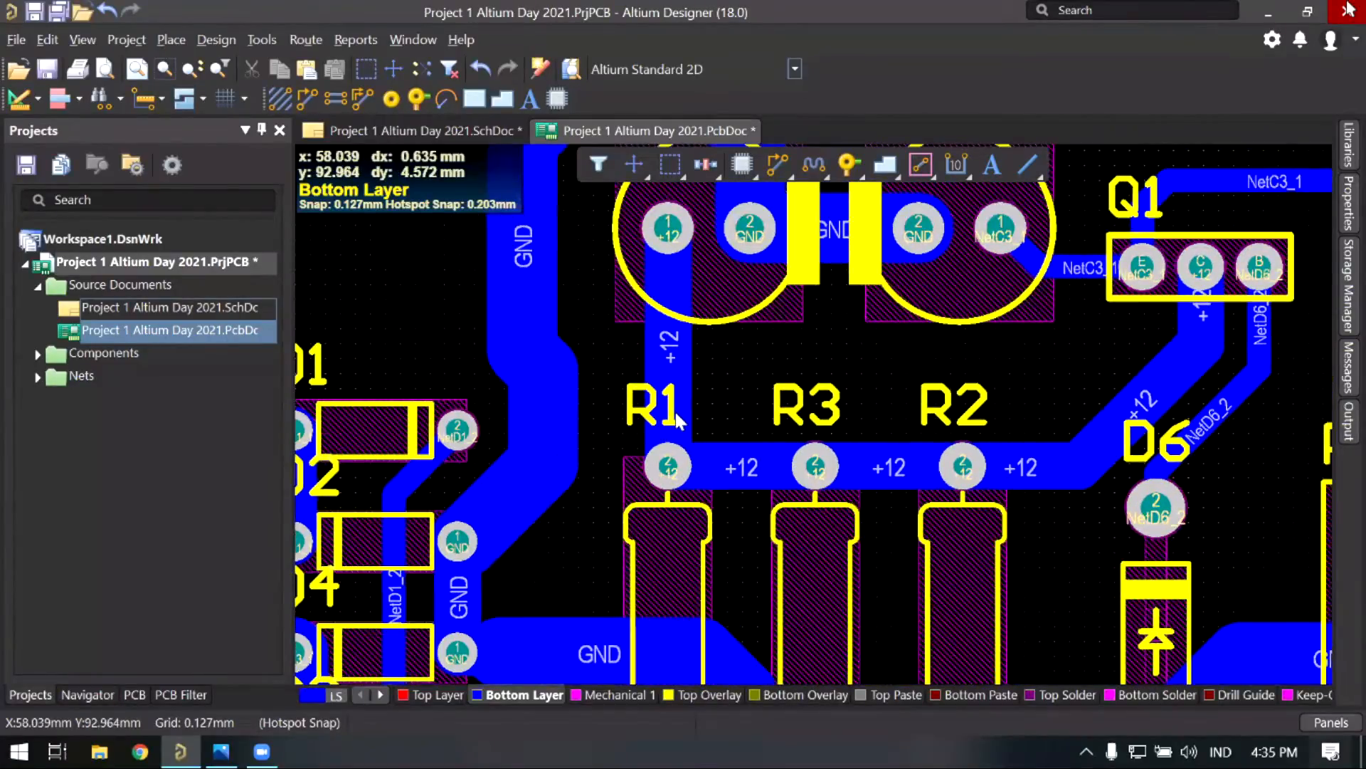
pyautogui.keyDown('shift'); pyautogui.hscroll(1, 673, 400); pyautogui.keyUp('shift')
pyautogui.keyDown('ctrl'); pyautogui.scroll(1, 616, 402); pyautogui.keyUp('ctrl')
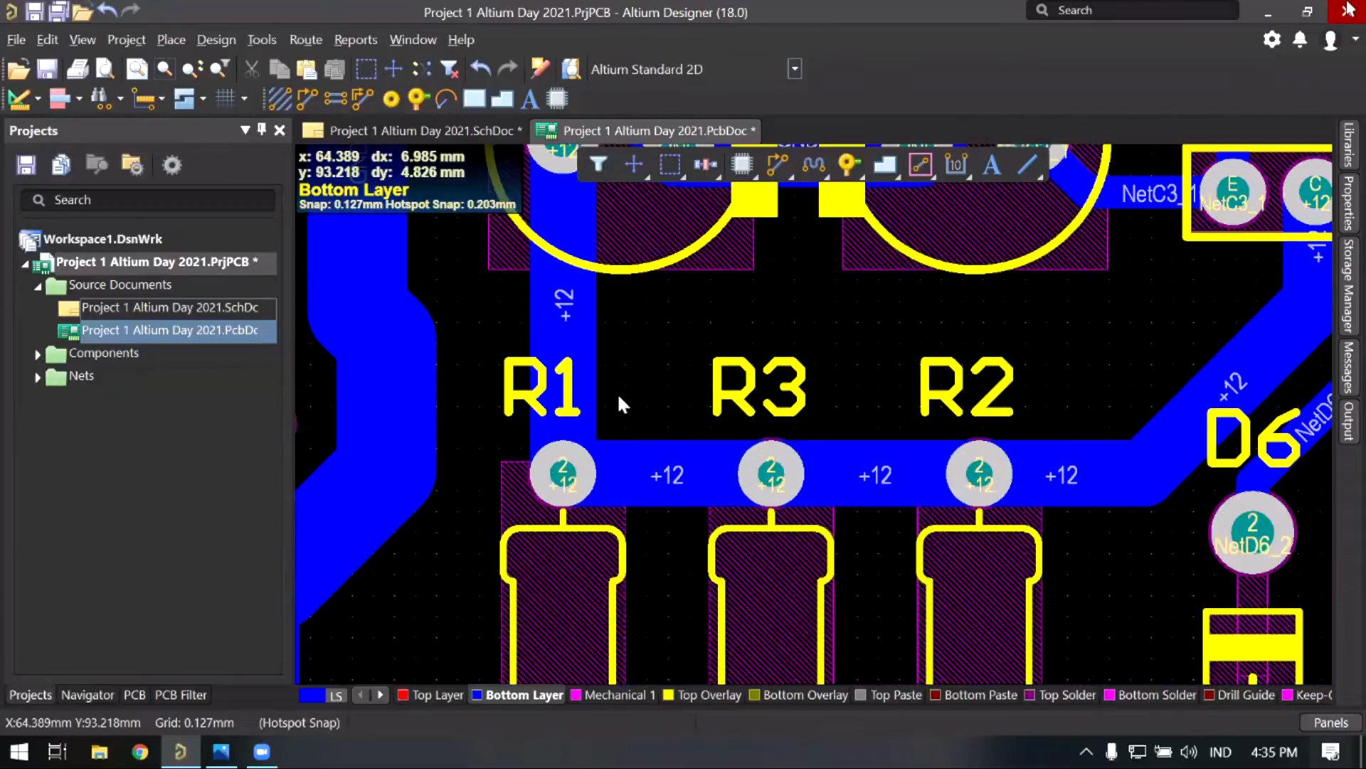
pyautogui.keyDown('ctrl'); pyautogui.scroll(2, 597, 403); pyautogui.keyUp('ctrl')
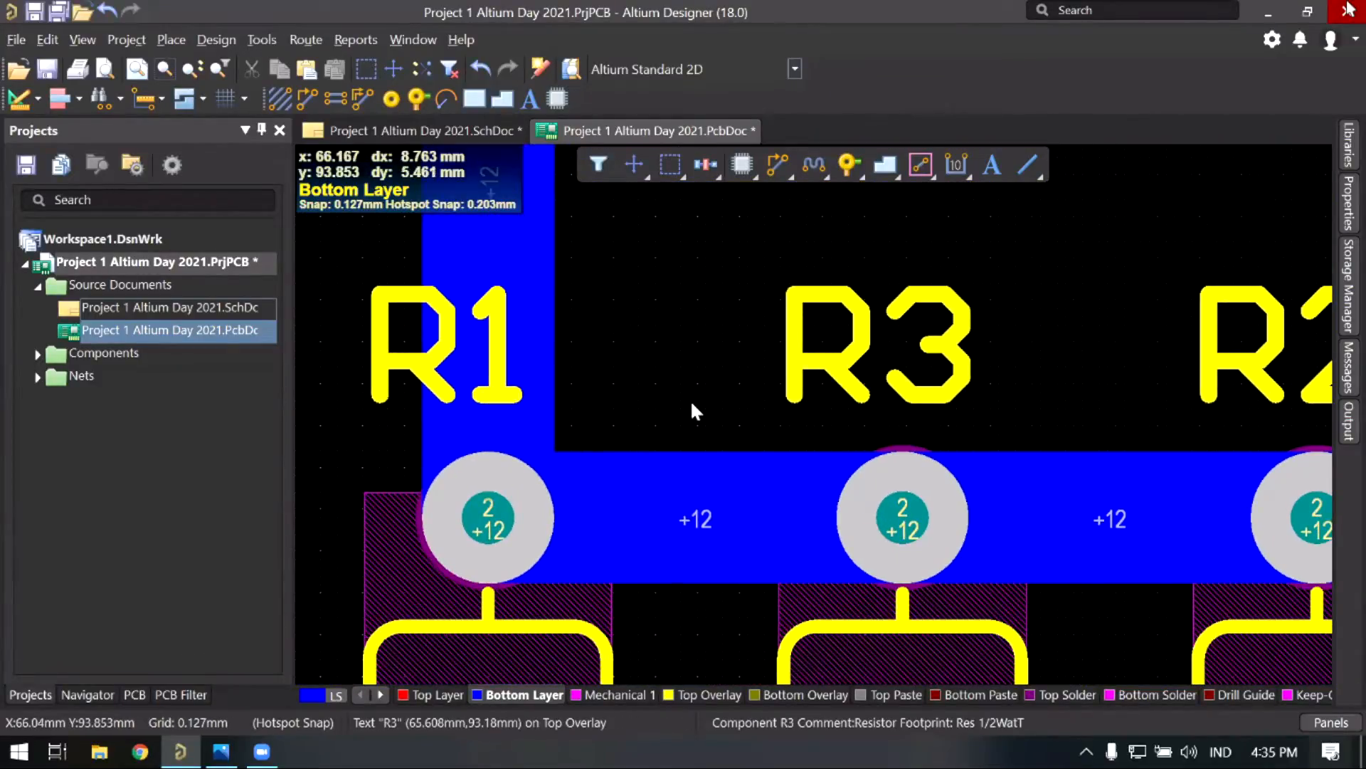
pyautogui.moveTo(682, 389); pyautogui.dragTo(599, 374, button='right')
pyautogui.moveTo(692, 284); pyautogui.dragTo(654, 252, button='right')
pyautogui.keyDown('ctrl'); pyautogui.scroll(-5, 694, 281); pyautogui.keyUp('ctrl')
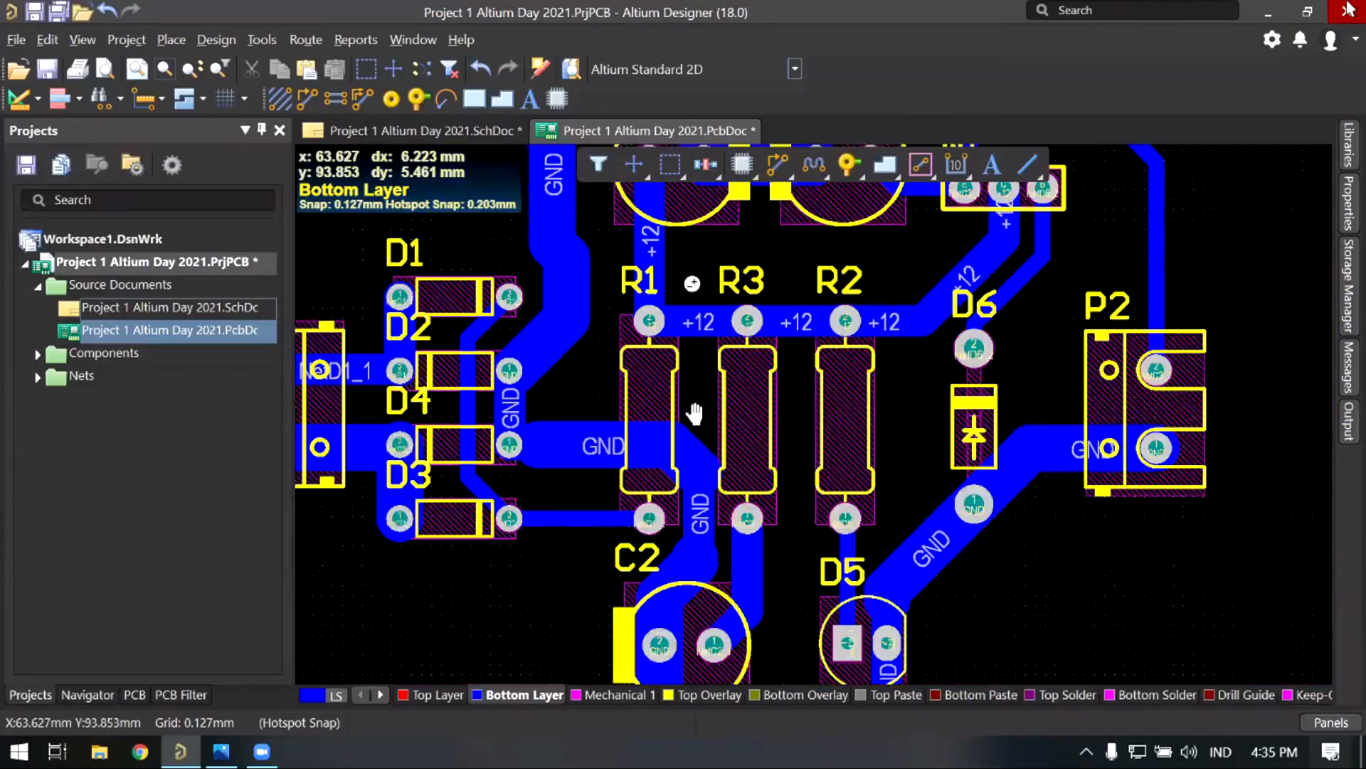
pyautogui.moveTo(695, 411); pyautogui.dragTo(658, 314, button='right')
pyautogui.moveTo(677, 390); pyautogui.dragTo(691, 490, button='right')
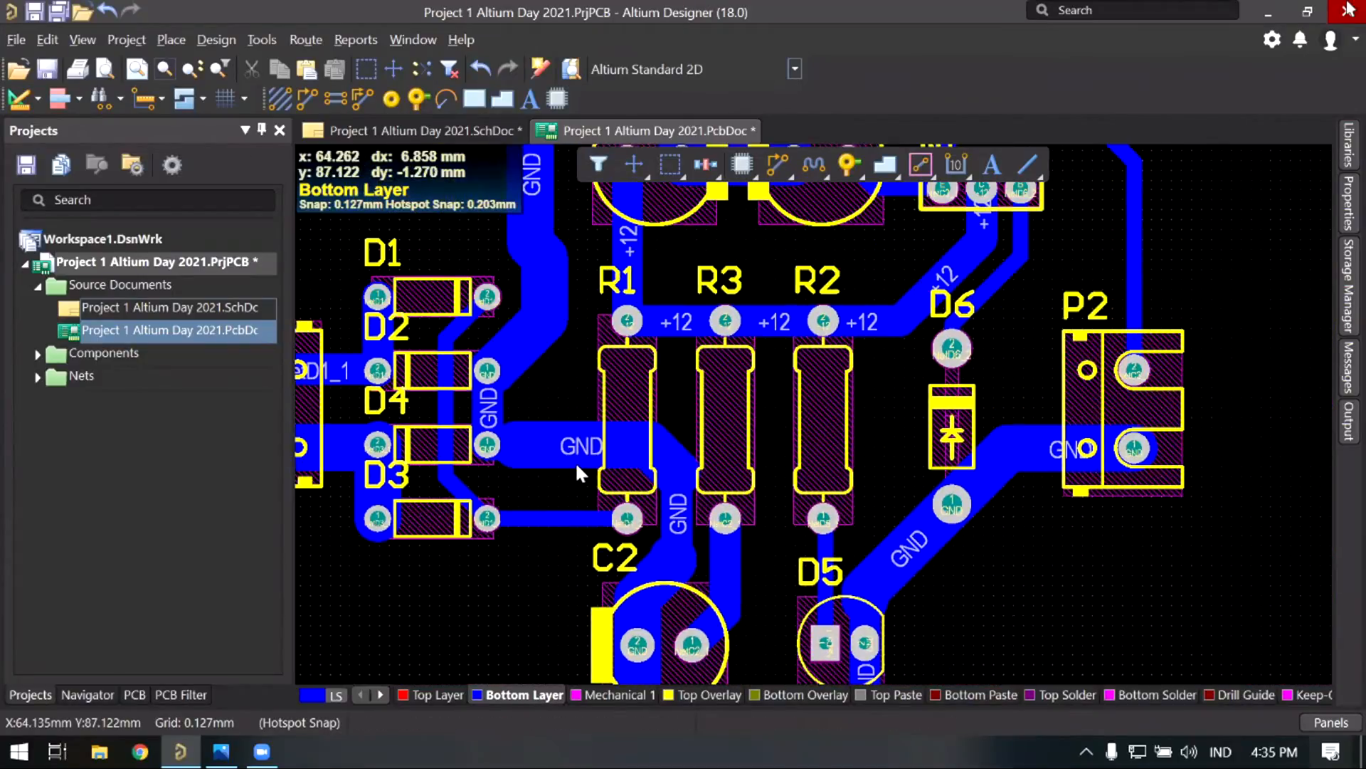
pyautogui.scroll(1, 575, 461)
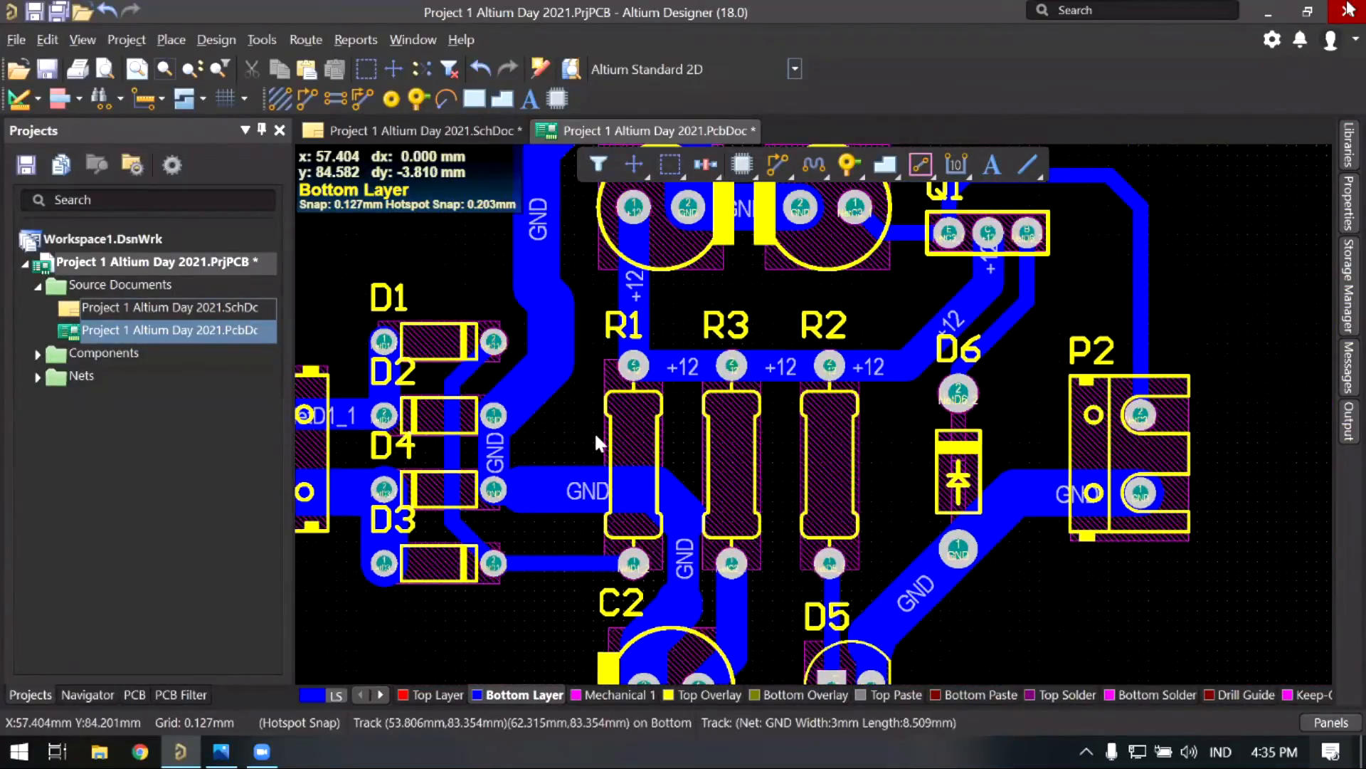
pyautogui.scroll(1, 595, 431)
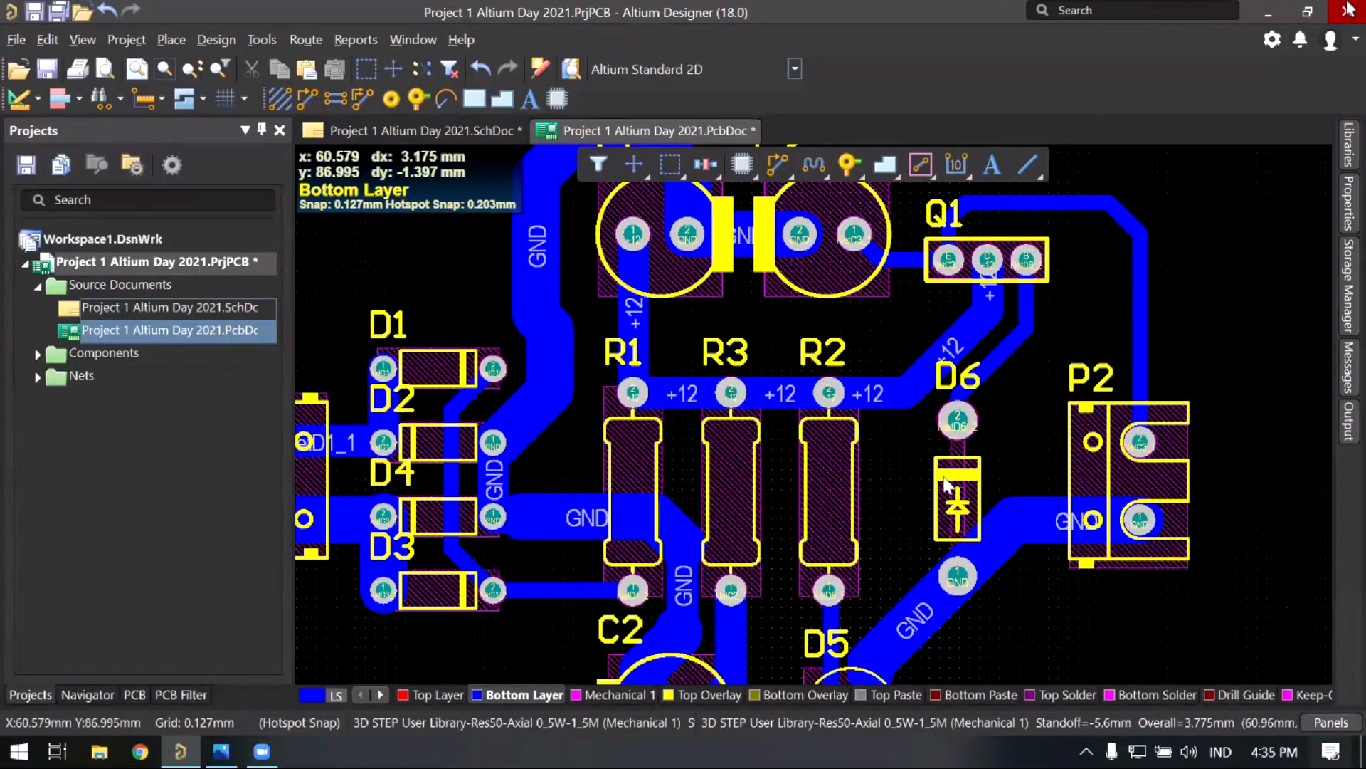
pyautogui.scroll(-1, 846, 502)
pyautogui.scroll(-2, 677, 370)
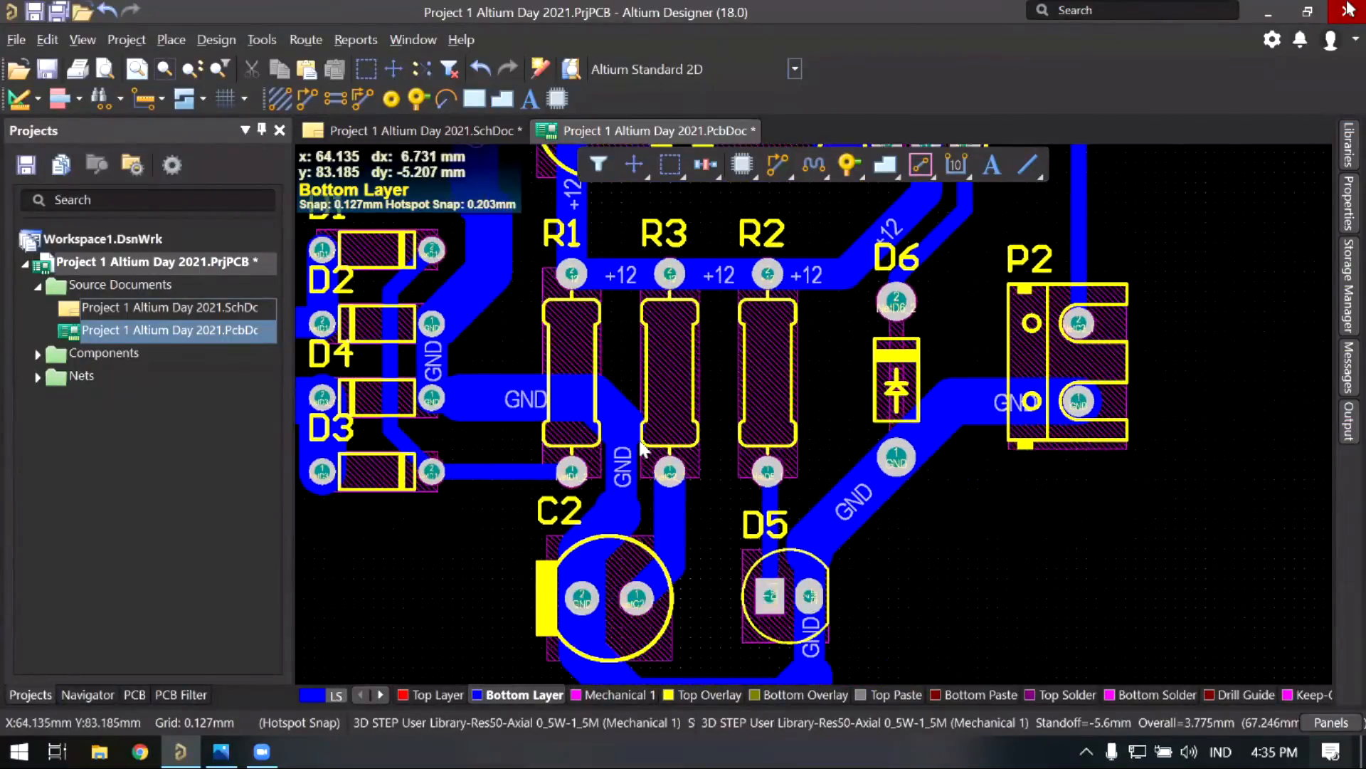
pyautogui.scroll(1, 427, 221)
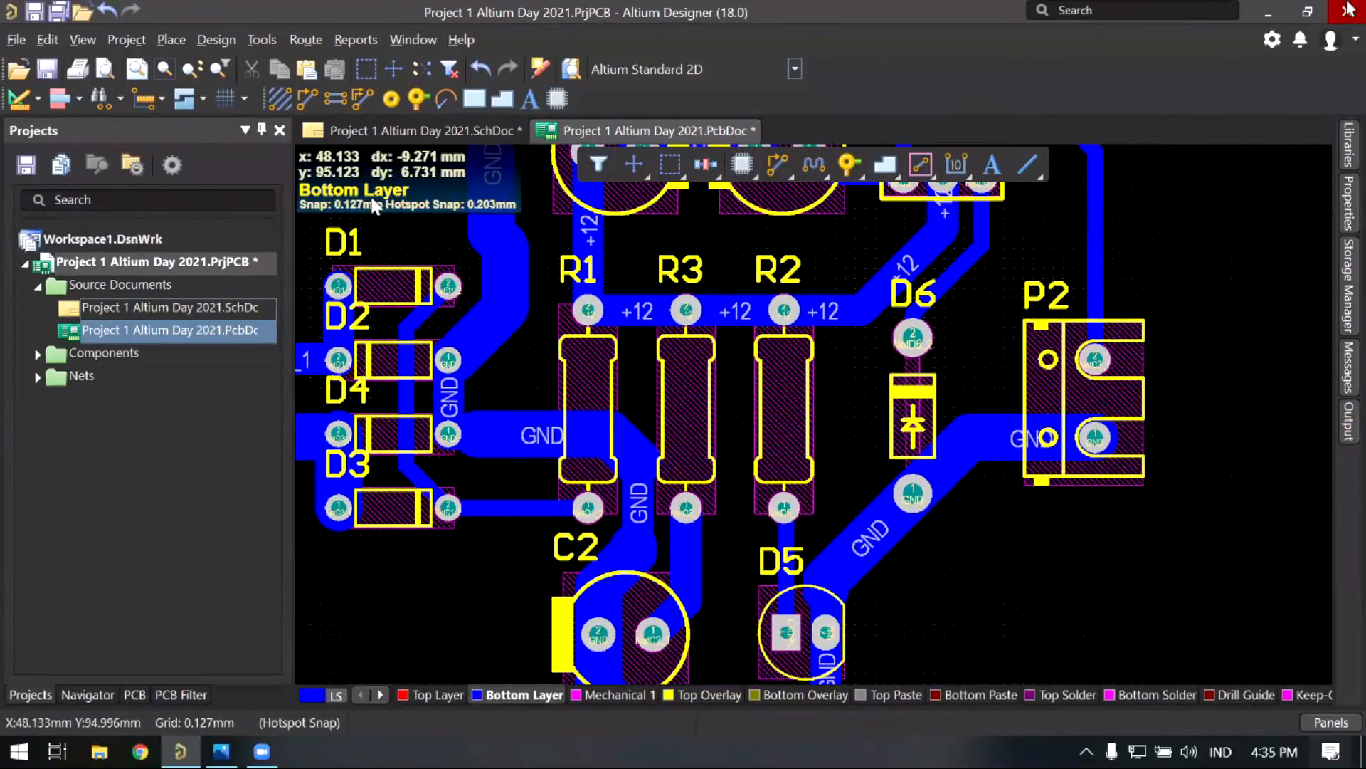
# Step: Open Tools > Teardrops and leave the Working Mode set to Add after trying Remove
pyautogui.click(267, 44)
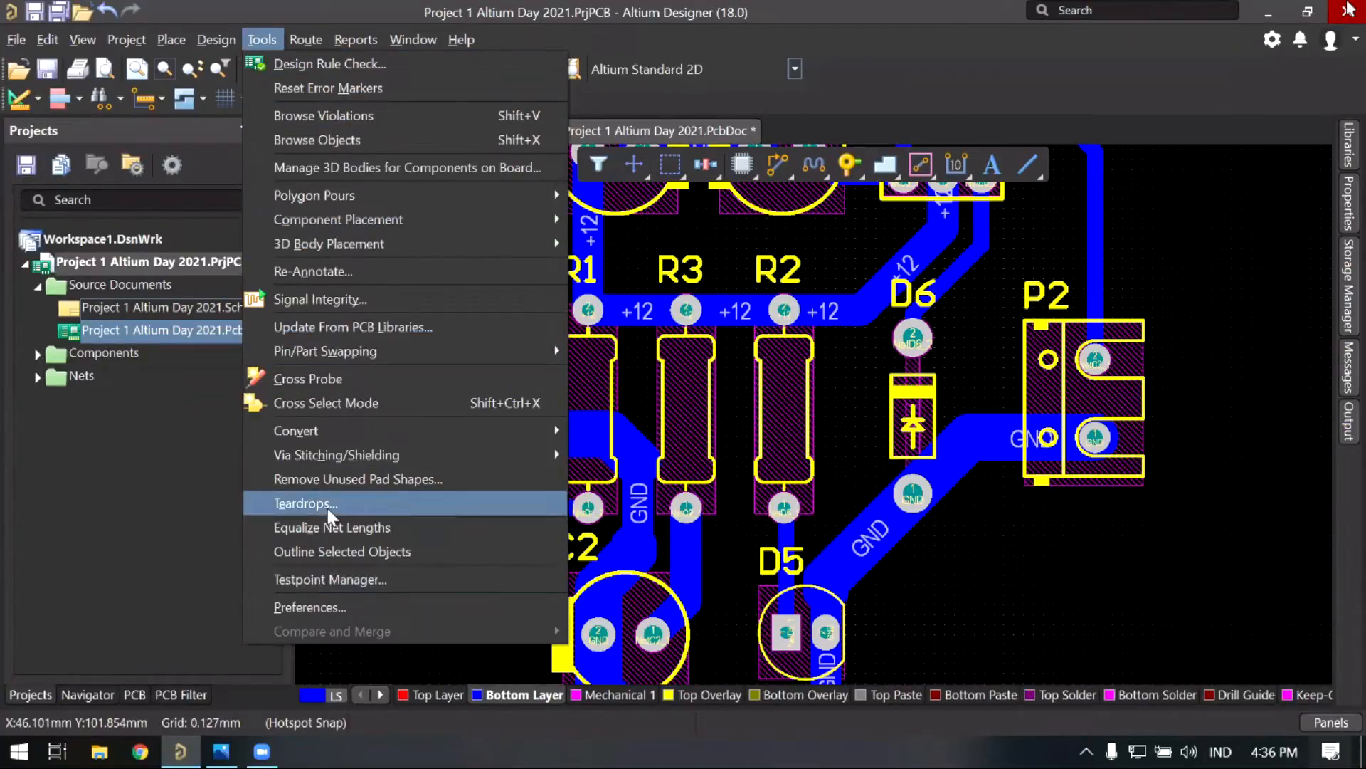
pyautogui.click(358, 502)
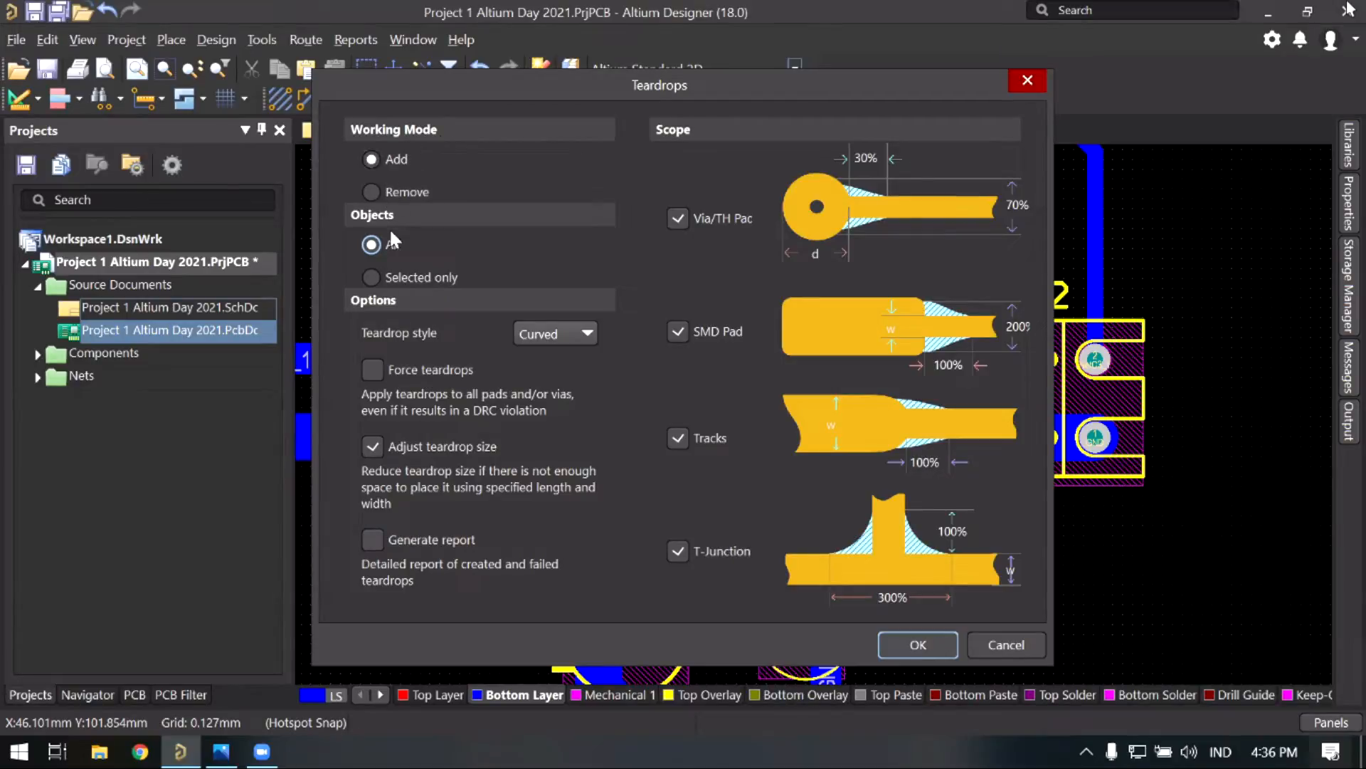
pyautogui.click(375, 192)
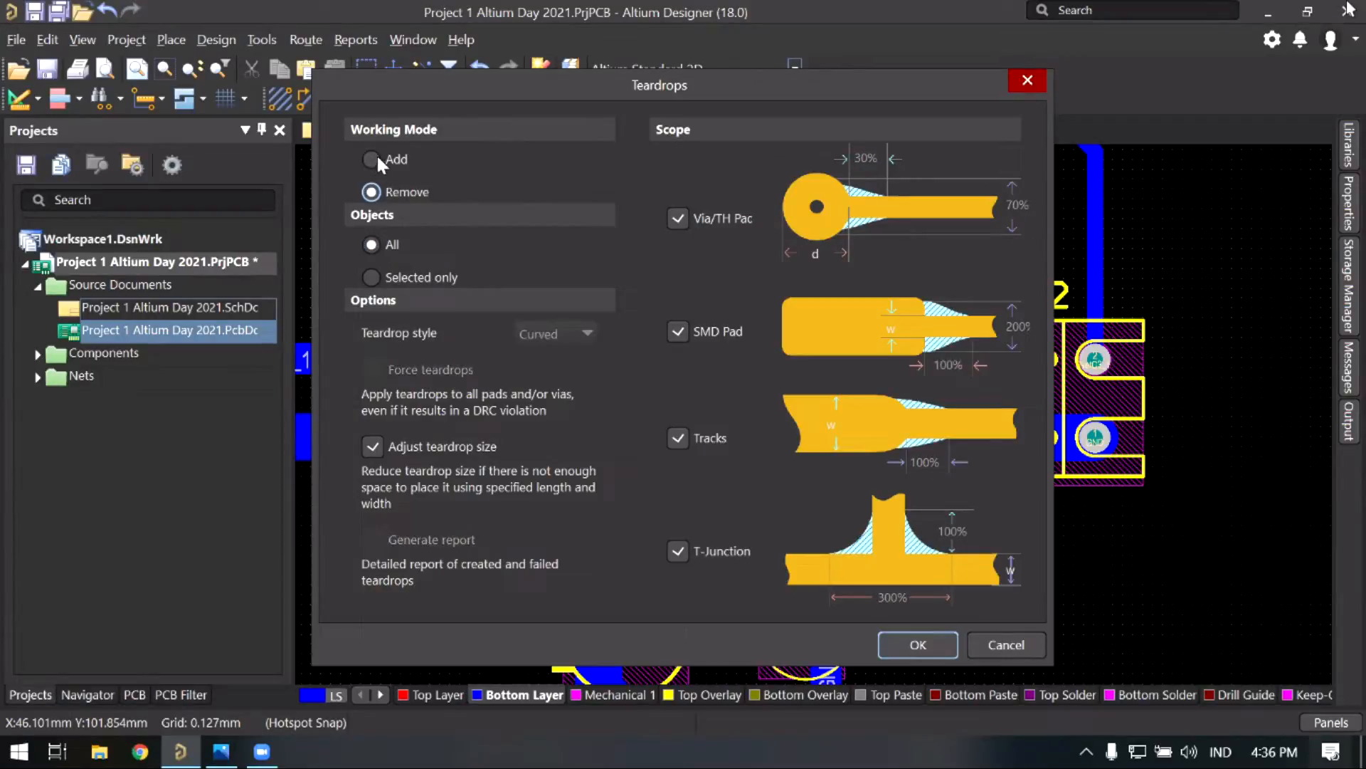
pyautogui.click(376, 159)
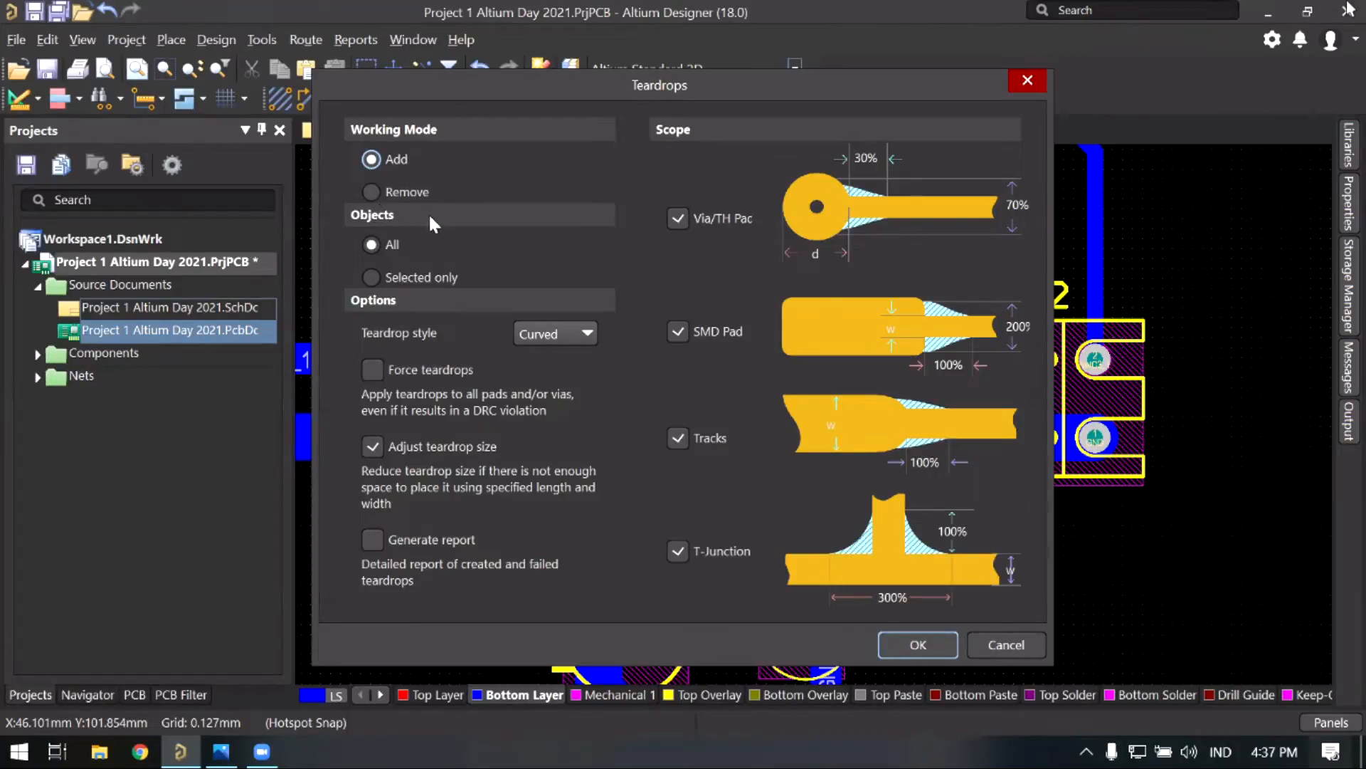
pyautogui.click(407, 192)
pyautogui.click(380, 158)
# Step: Apply the curved teardrops to the whole board and zoom in on Q1's E pad
pyautogui.click(928, 642)
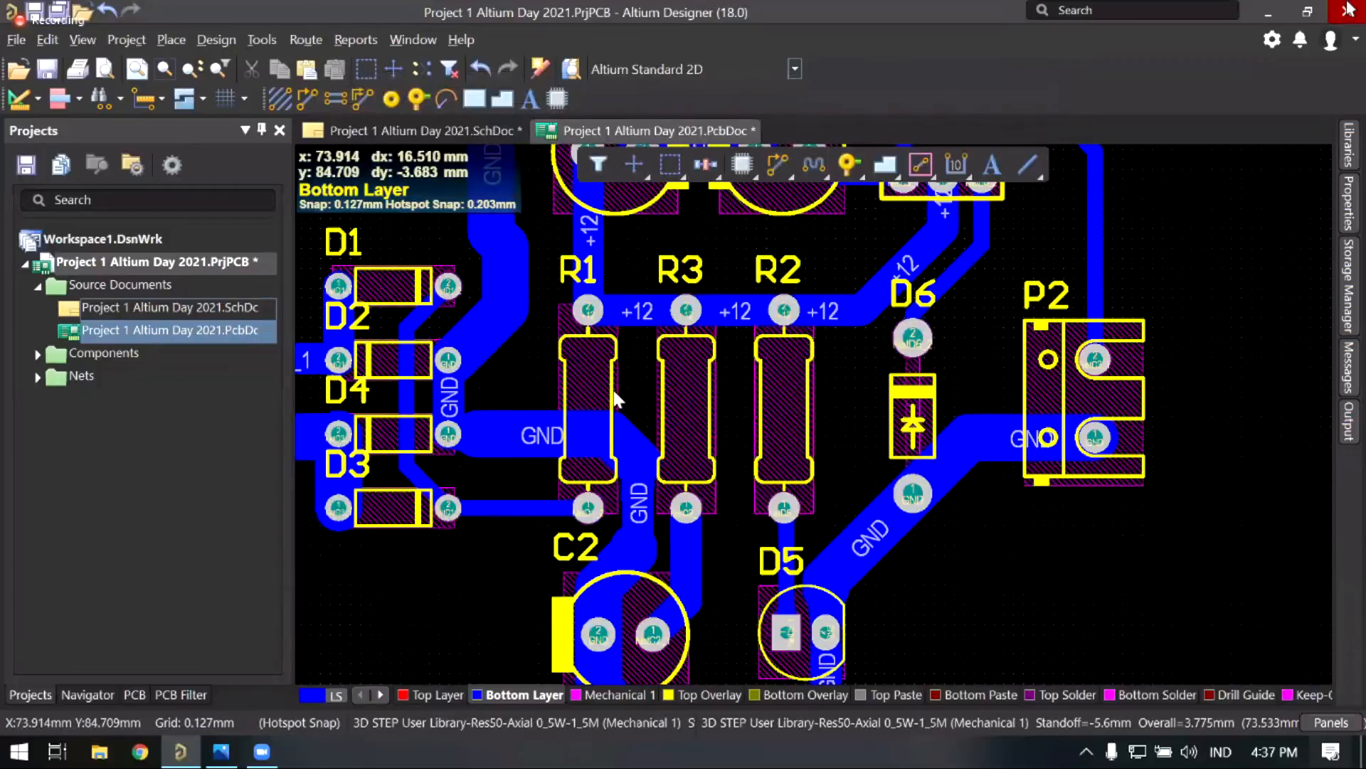
pyautogui.keyDown('ctrl'); pyautogui.scroll(-4, 607, 398); pyautogui.keyUp('ctrl')
pyautogui.moveTo(605, 361); pyautogui.dragTo(593, 463, button='right')
pyautogui.keyDown('ctrl'); pyautogui.scroll(1, 745, 387); pyautogui.keyUp('ctrl')
pyautogui.moveTo(751, 432); pyautogui.dragTo(724, 491, button='middle')
pyautogui.moveTo(835, 355); pyautogui.dragTo(748, 442, button='right')
pyautogui.moveTo(744, 367); pyautogui.dragTo(723, 388, button='right')
# Step: Inspect the teardrop where the NetC3_1 track meets Q1's E pad by selecting it
pyautogui.keyDown('ctrl'); pyautogui.scroll(3, 817, 474); pyautogui.keyUp('ctrl')
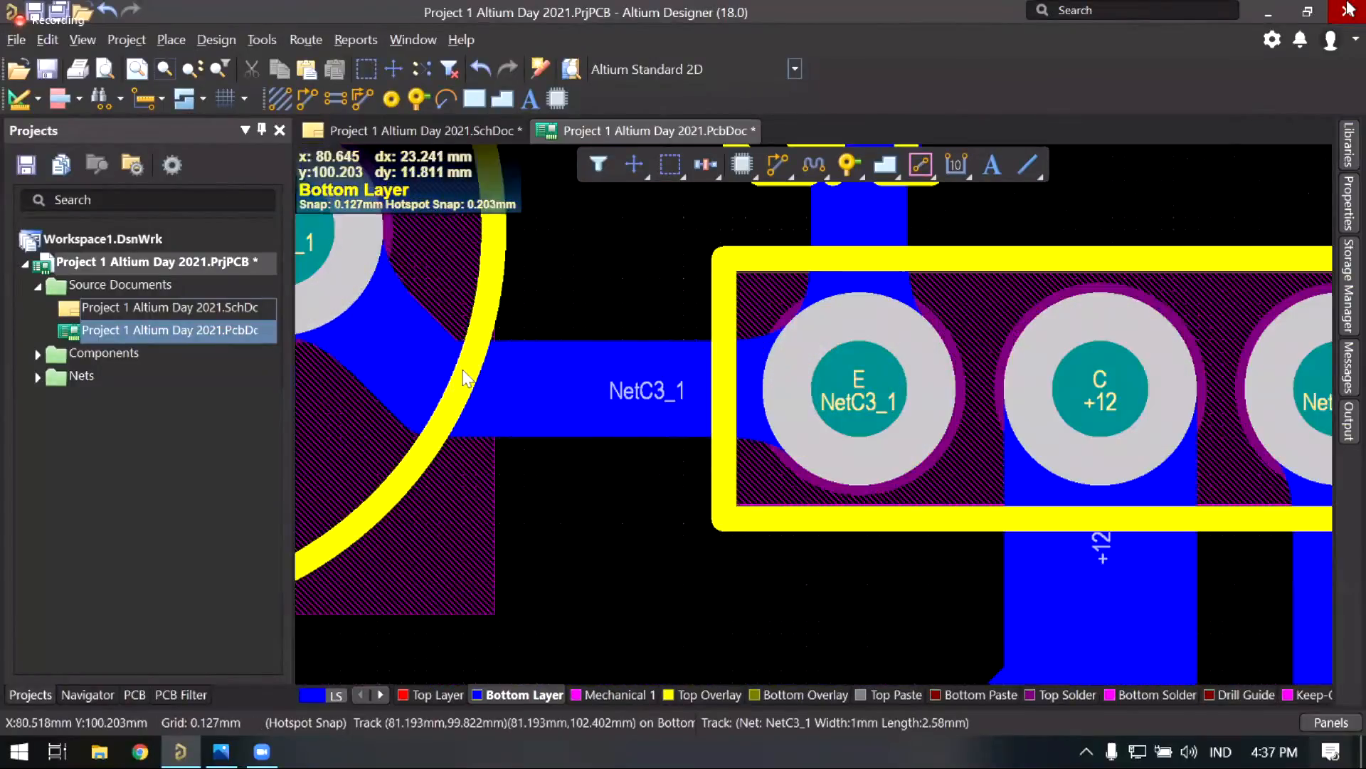
pyautogui.scroll(2, 603, 387)
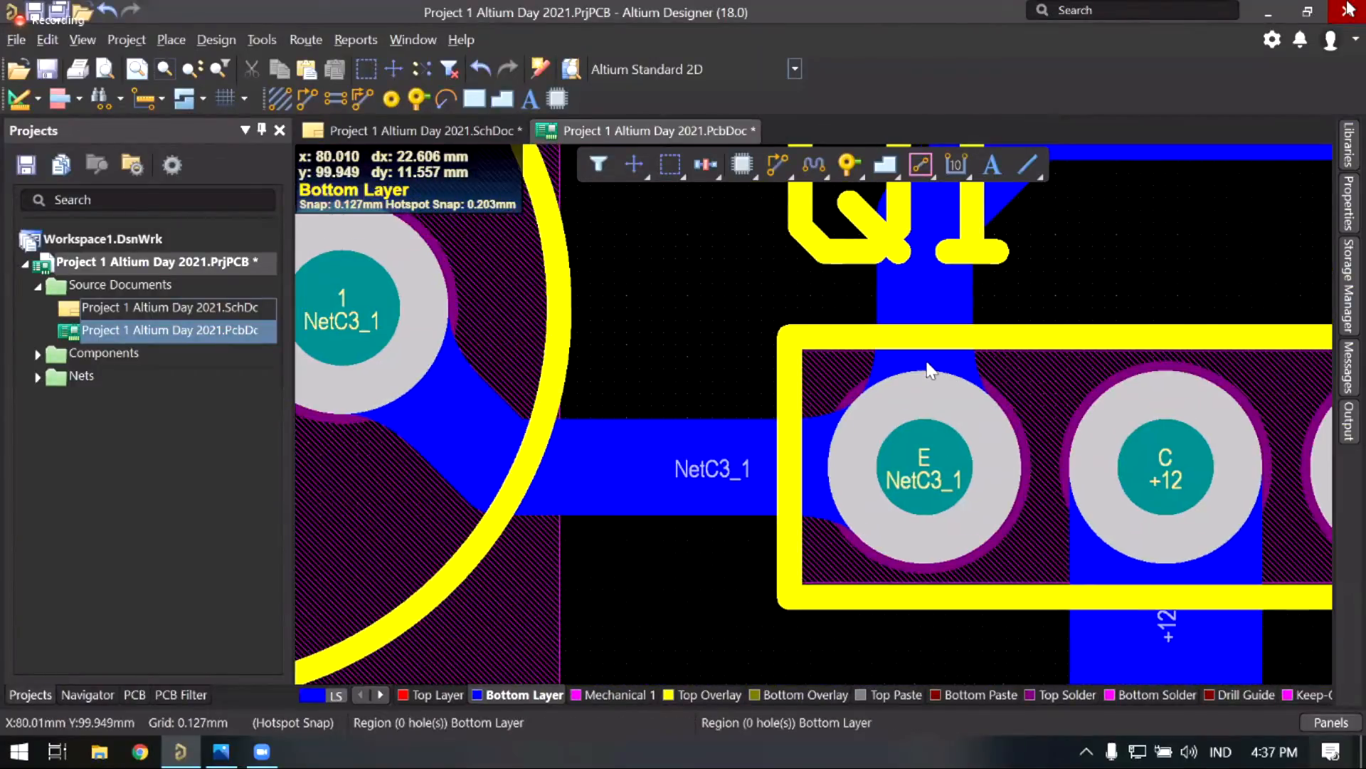
pyautogui.moveTo(911, 353); pyautogui.dragTo(909, 399, button='right')
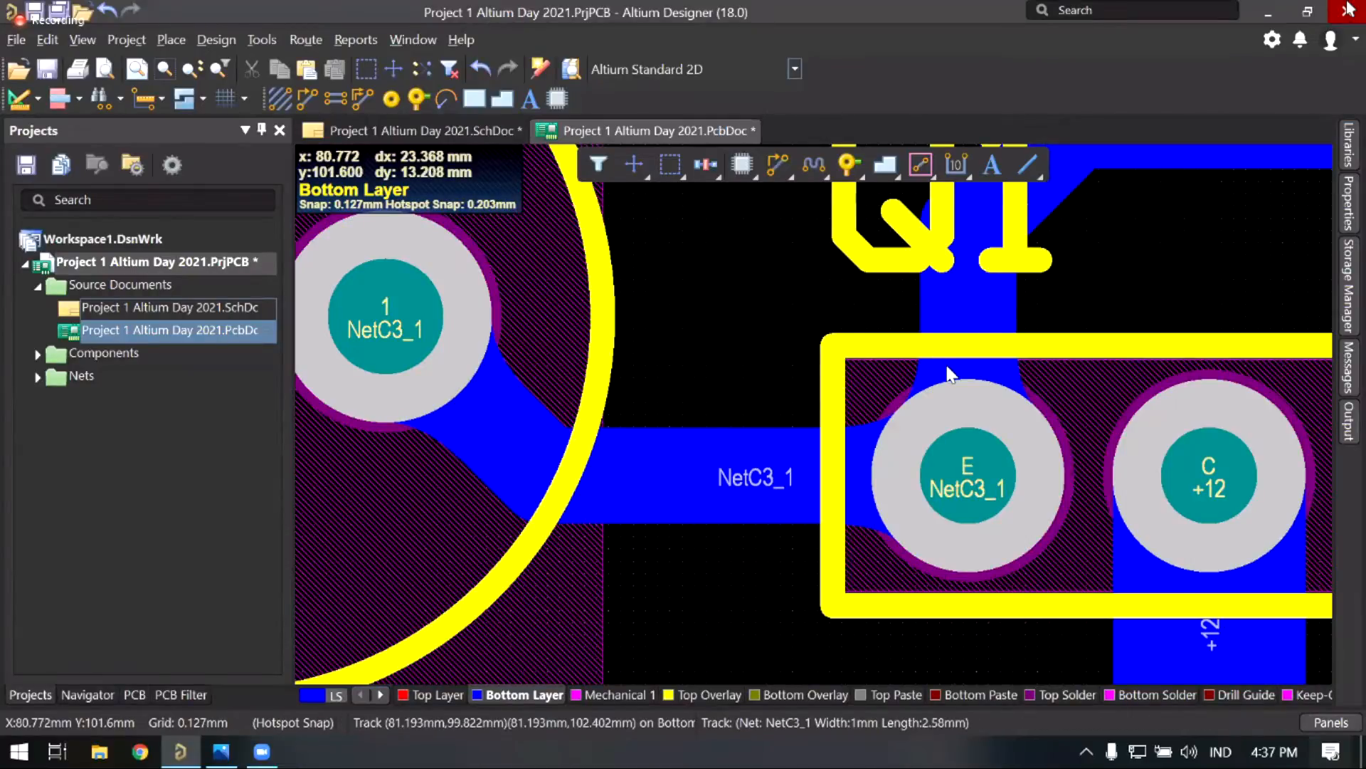
pyautogui.moveTo(968, 286); pyautogui.dragTo(951, 337, button='right')
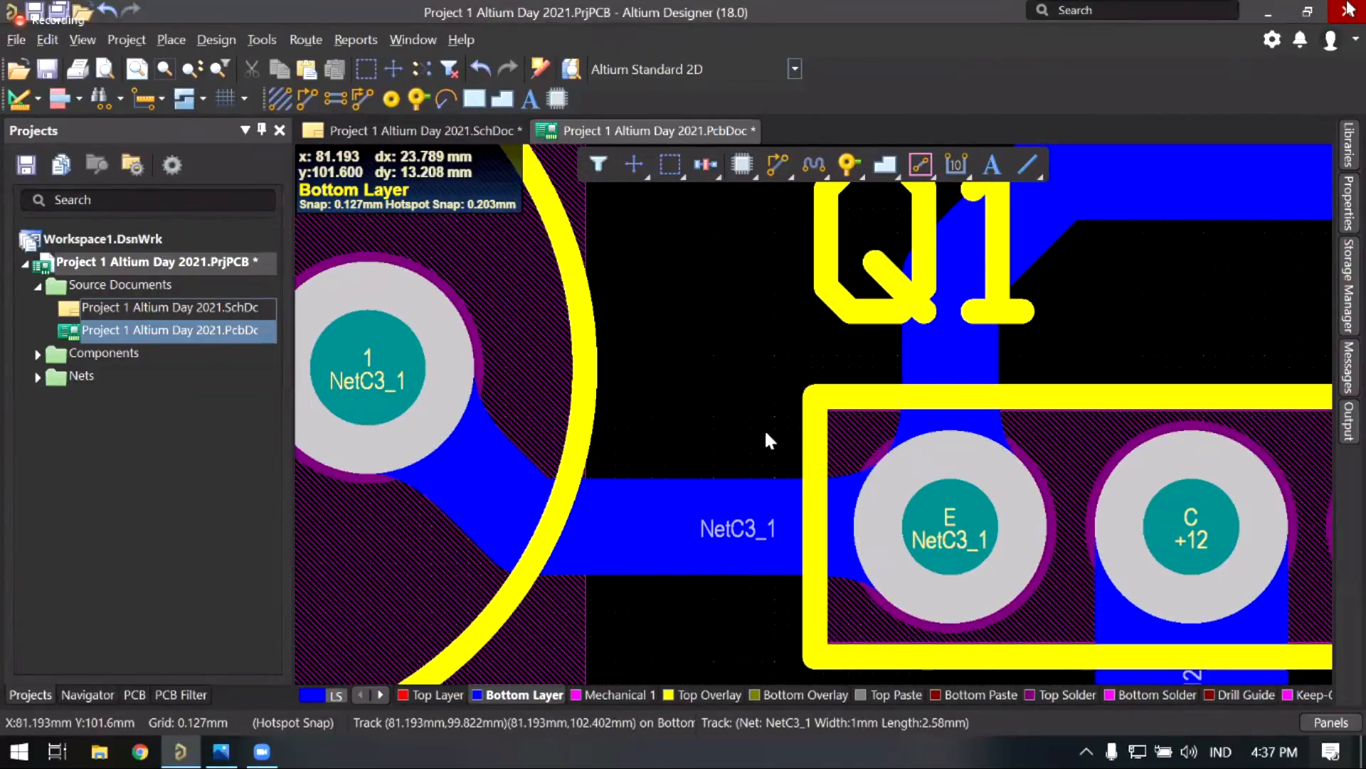
pyautogui.click(950, 343)
pyautogui.click(800, 381)
pyautogui.moveTo(861, 425); pyautogui.dragTo(766, 421, button='right')
pyautogui.keyDown('ctrl'); pyautogui.scroll(1, 785, 428); pyautogui.keyUp('ctrl')
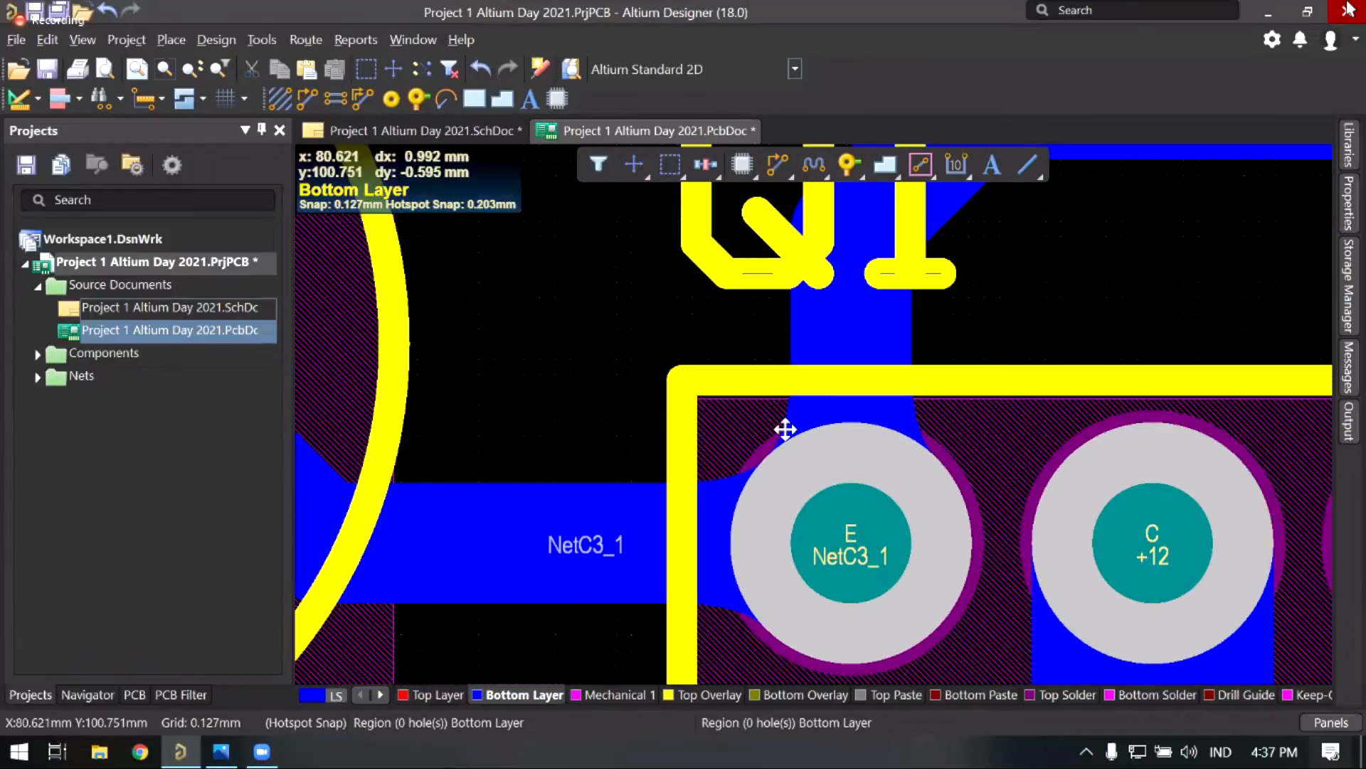
pyautogui.click(784, 430)
pyautogui.click(778, 321)
pyautogui.click(777, 320)
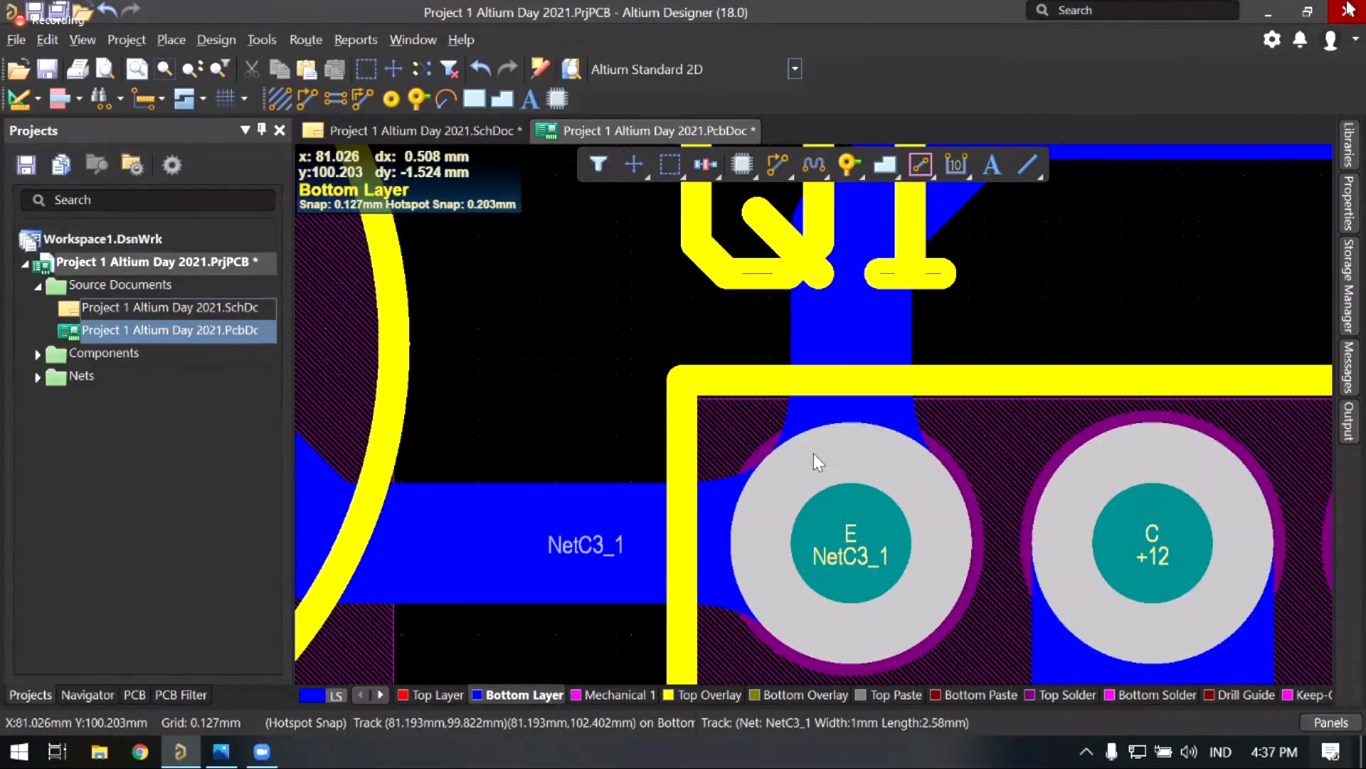
# Step: Pan and zoom out to view all of Q1 and its surrounding teardrops
pyautogui.moveTo(781, 452); pyautogui.dragTo(773, 419, button='right')
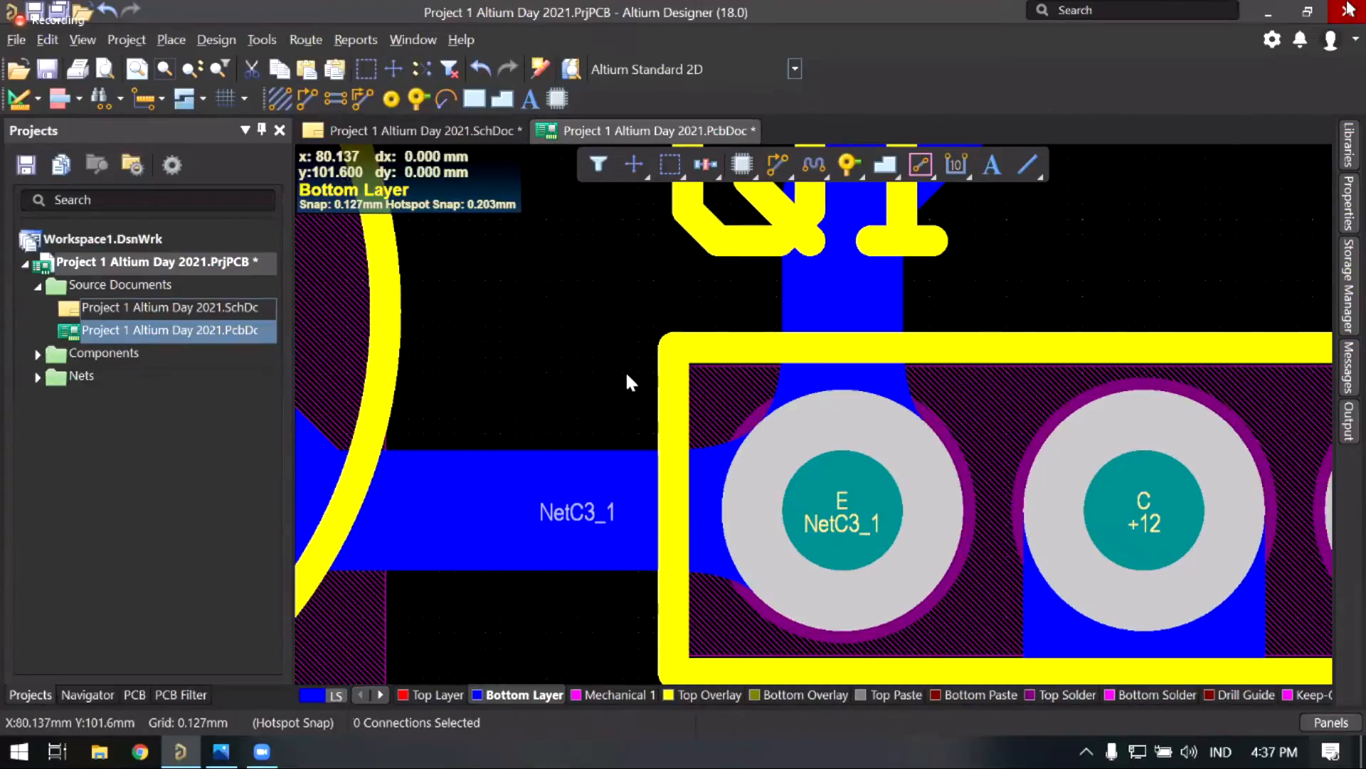
pyautogui.moveTo(691, 340); pyautogui.dragTo(724, 317, button='right')
pyautogui.moveTo(674, 377); pyautogui.dragTo(811, 318, button='right')
pyautogui.moveTo(717, 308); pyautogui.dragTo(669, 372, button='middle')
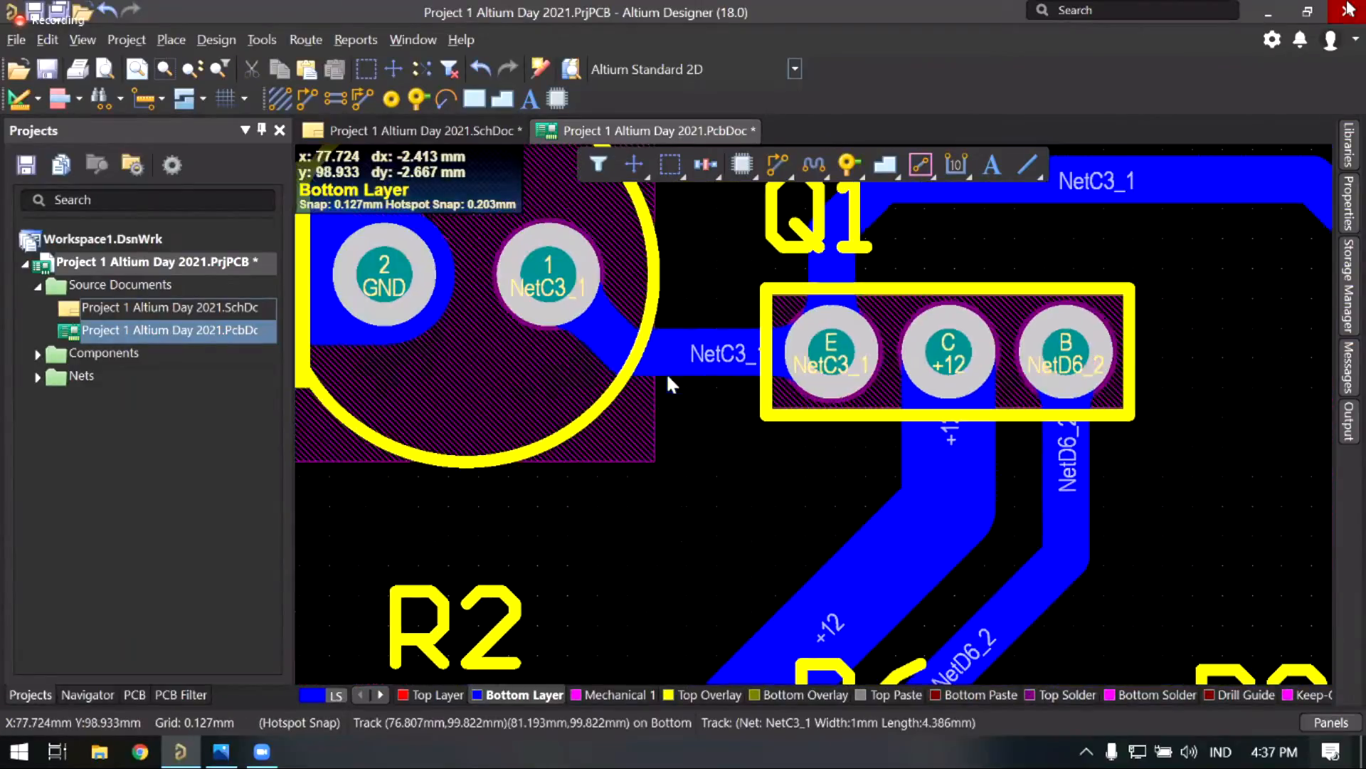
pyautogui.moveTo(612, 469); pyautogui.dragTo(751, 396, button='right')
pyautogui.keyDown('ctrl'); pyautogui.scroll(-2, 687, 407); pyautogui.keyUp('ctrl')
pyautogui.keyDown('ctrl'); pyautogui.scroll(-2, 767, 378); pyautogui.keyUp('ctrl')
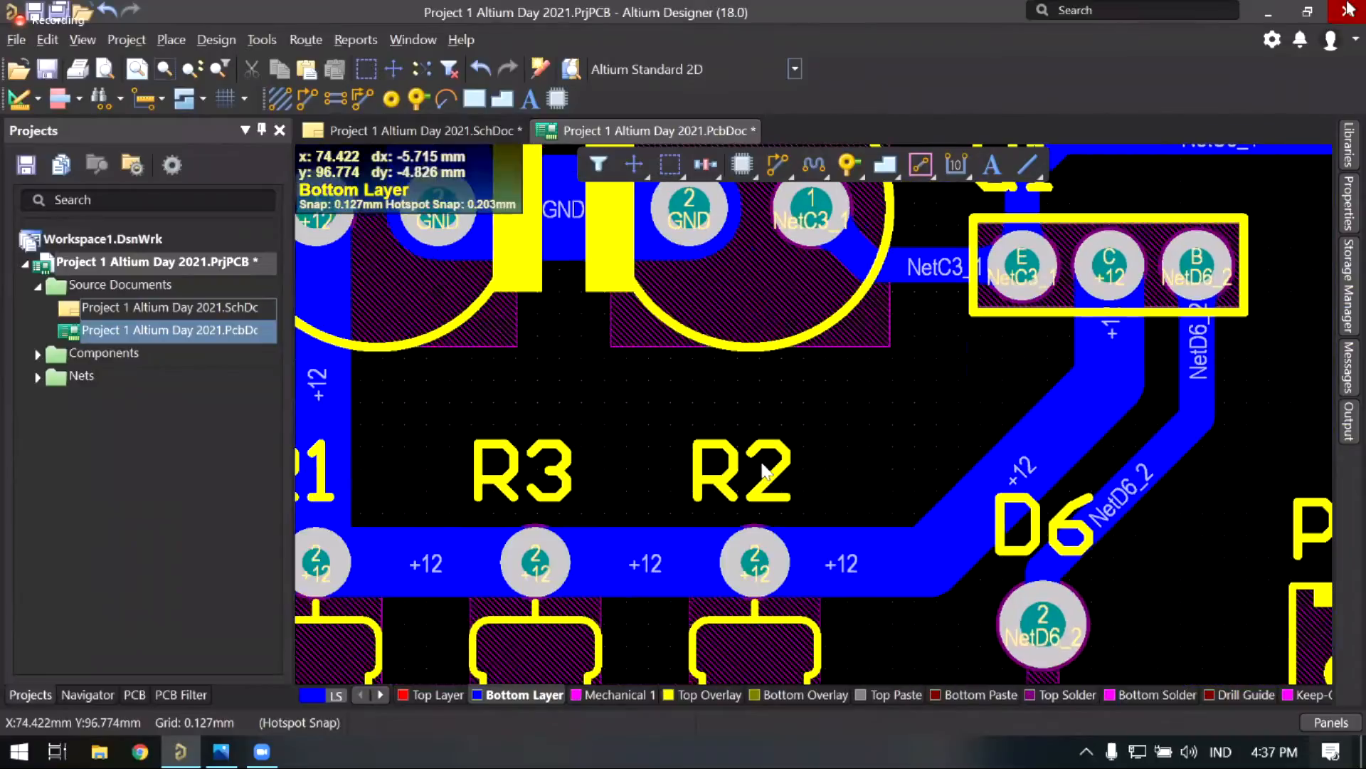
pyautogui.keyDown('ctrl'); pyautogui.scroll(-3, 811, 364); pyautogui.keyUp('ctrl')
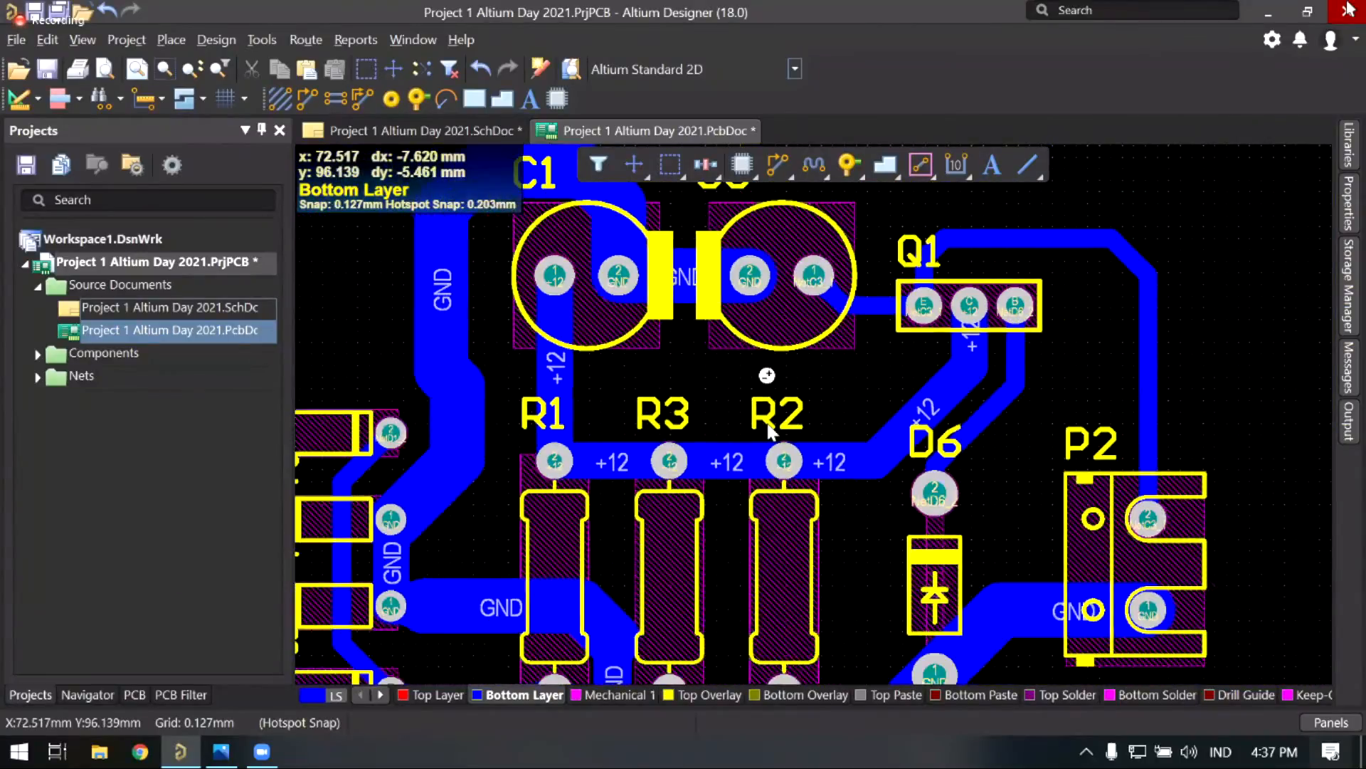
pyautogui.scroll(-2, 754, 458)
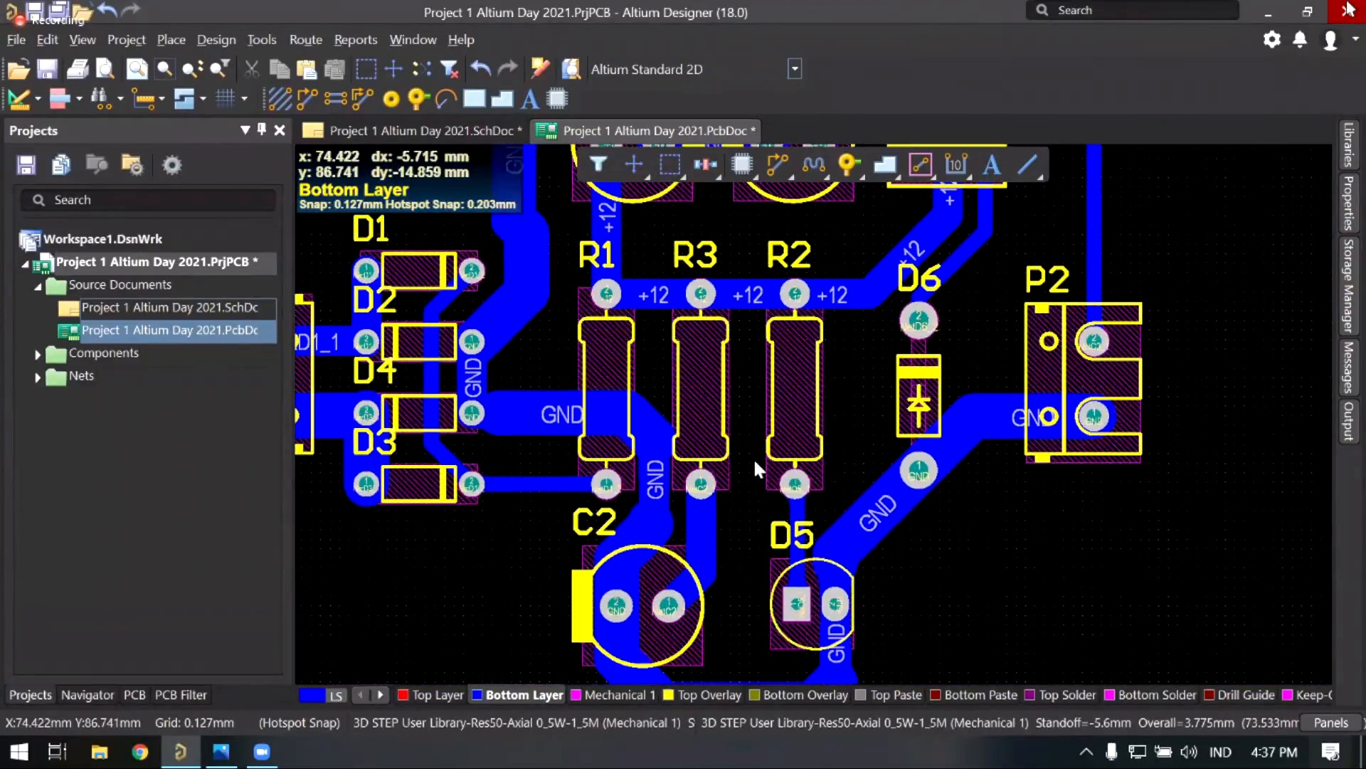
pyautogui.scroll(-3, 703, 404)
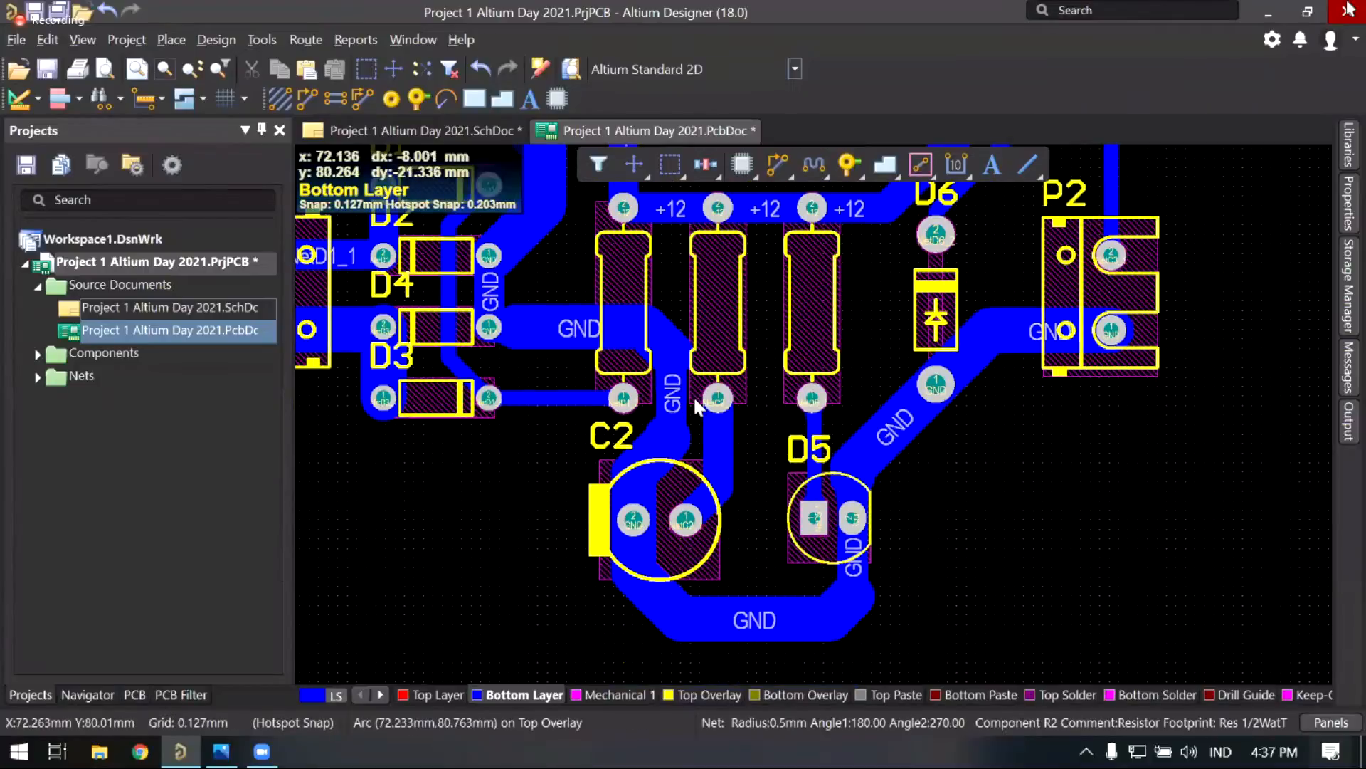
pyautogui.scroll(3, 702, 392)
# Step: Look over the board's new teardrops, panning toward the GND track
pyautogui.moveTo(667, 372); pyautogui.dragTo(706, 409, button='right')
pyautogui.keyDown('ctrl'); pyautogui.scroll(1, 713, 397); pyautogui.keyUp('ctrl')
pyautogui.keyDown('ctrl'); pyautogui.scroll(1, 708, 399); pyautogui.keyUp('ctrl')
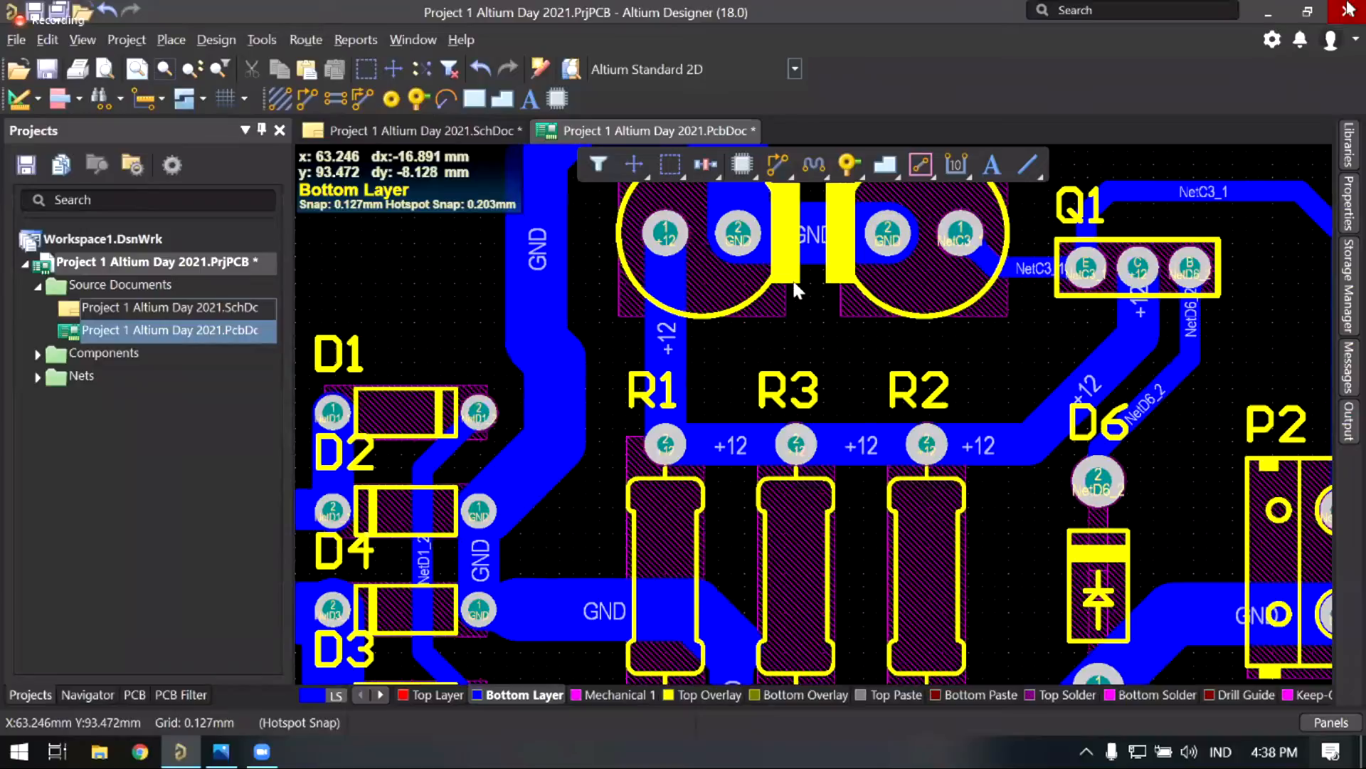
pyautogui.moveTo(799, 259); pyautogui.dragTo(775, 285, button='right')
pyautogui.moveTo(529, 288); pyautogui.dragTo(525, 294, button='right')
pyautogui.scroll(-1, 525, 299)
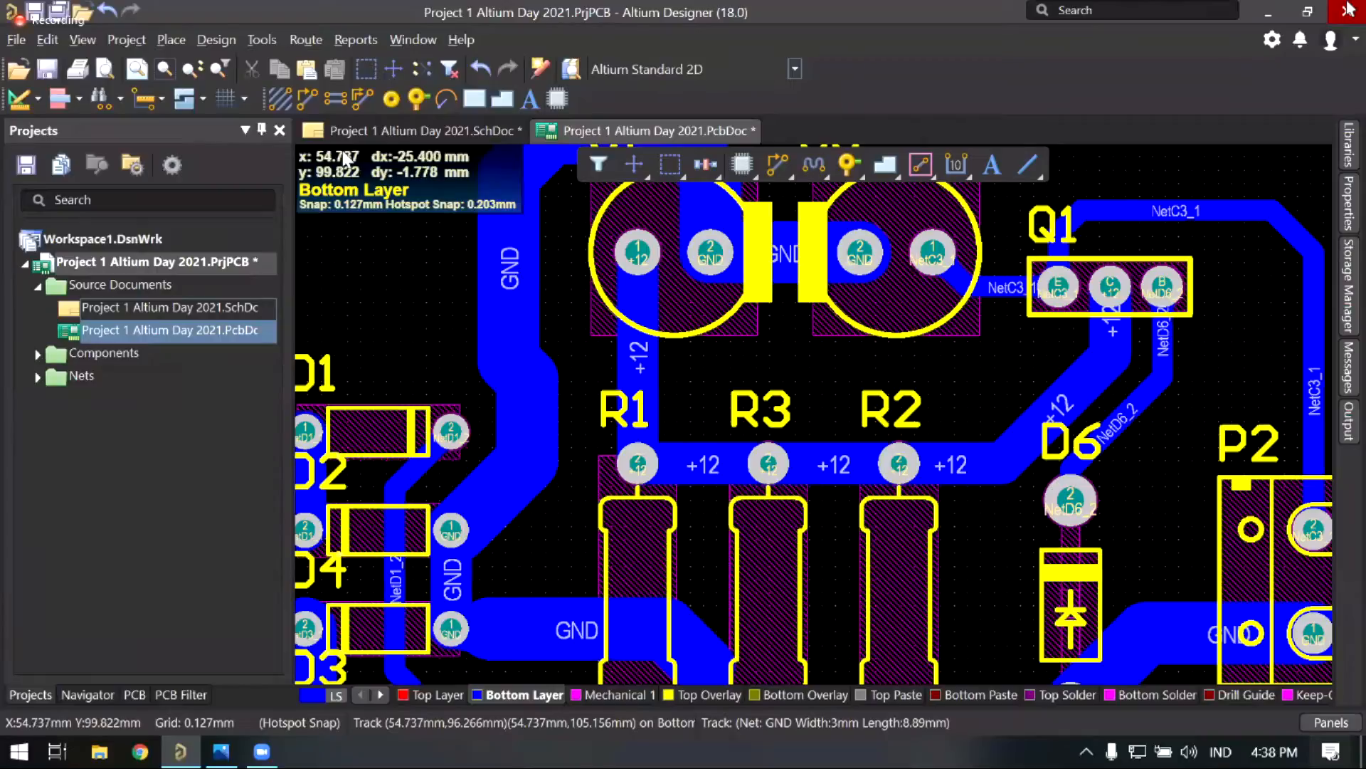
pyautogui.click(175, 41)
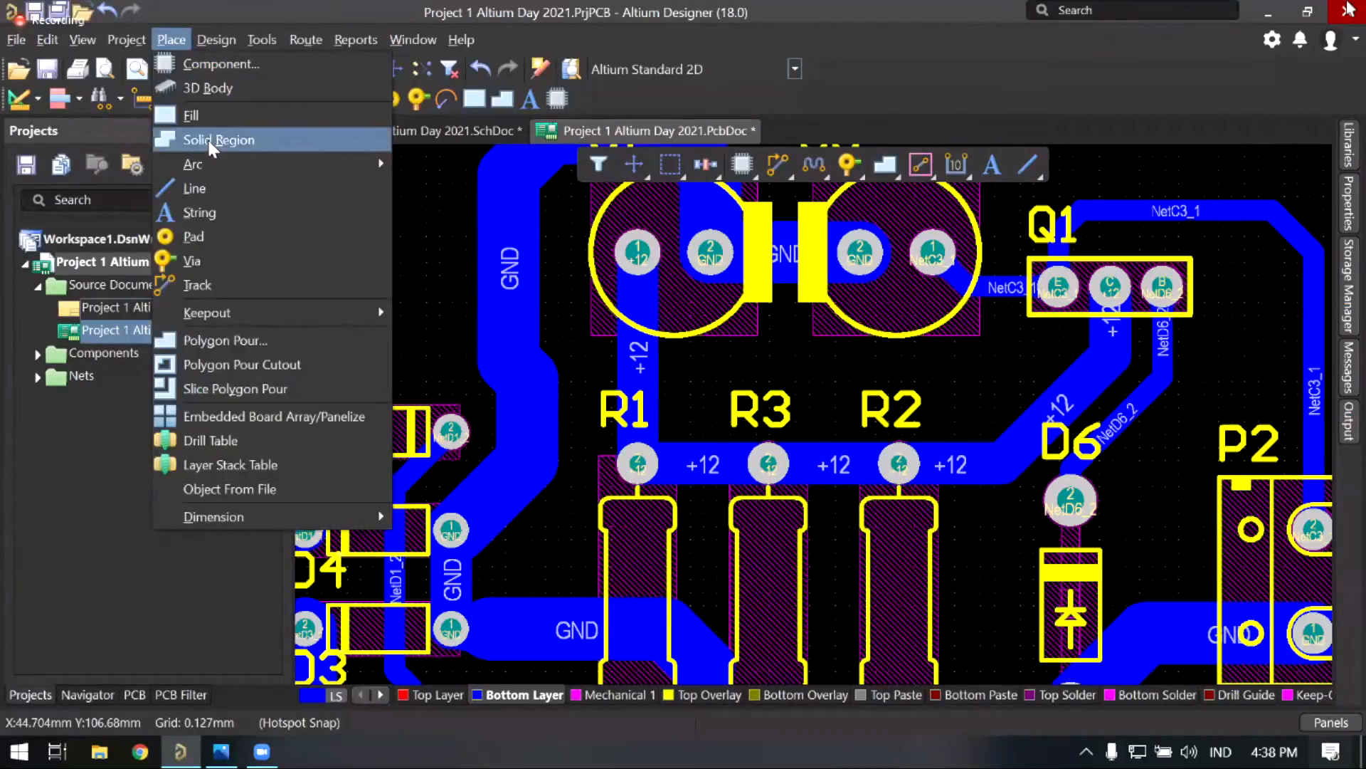
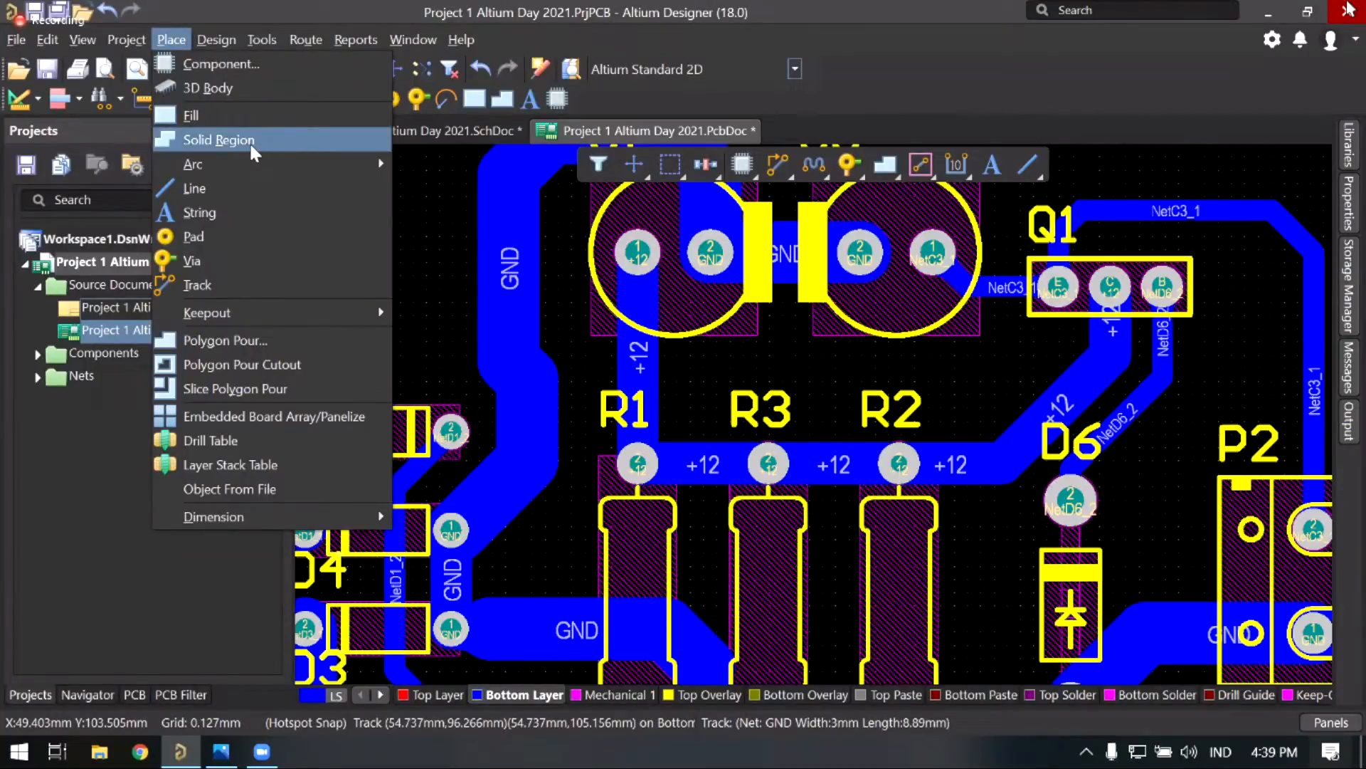
# Step: Draw a triangular solid copper region with a 45° edge at the +12 trace corner beside R1
pyautogui.click(253, 142)
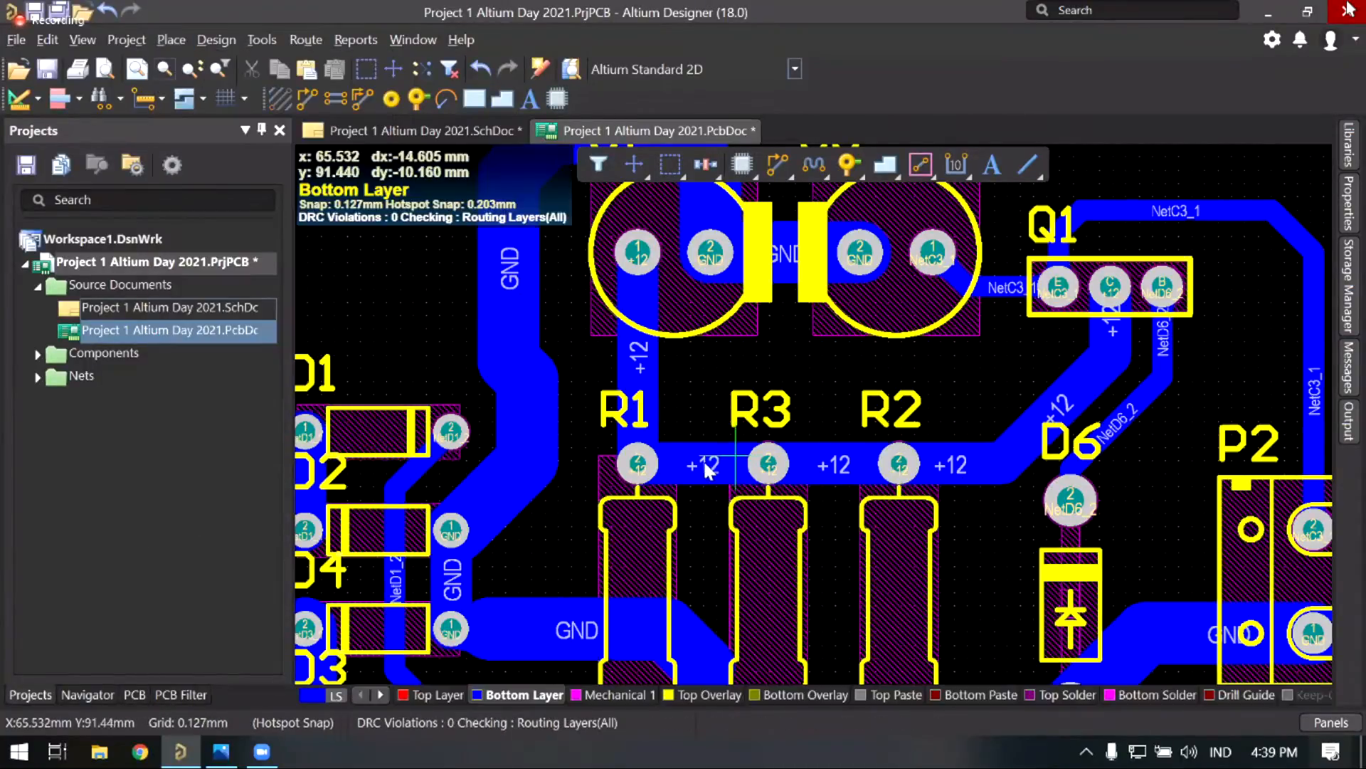
pyautogui.keyDown('ctrl'); pyautogui.scroll(5, 694, 459); pyautogui.keyUp('ctrl')
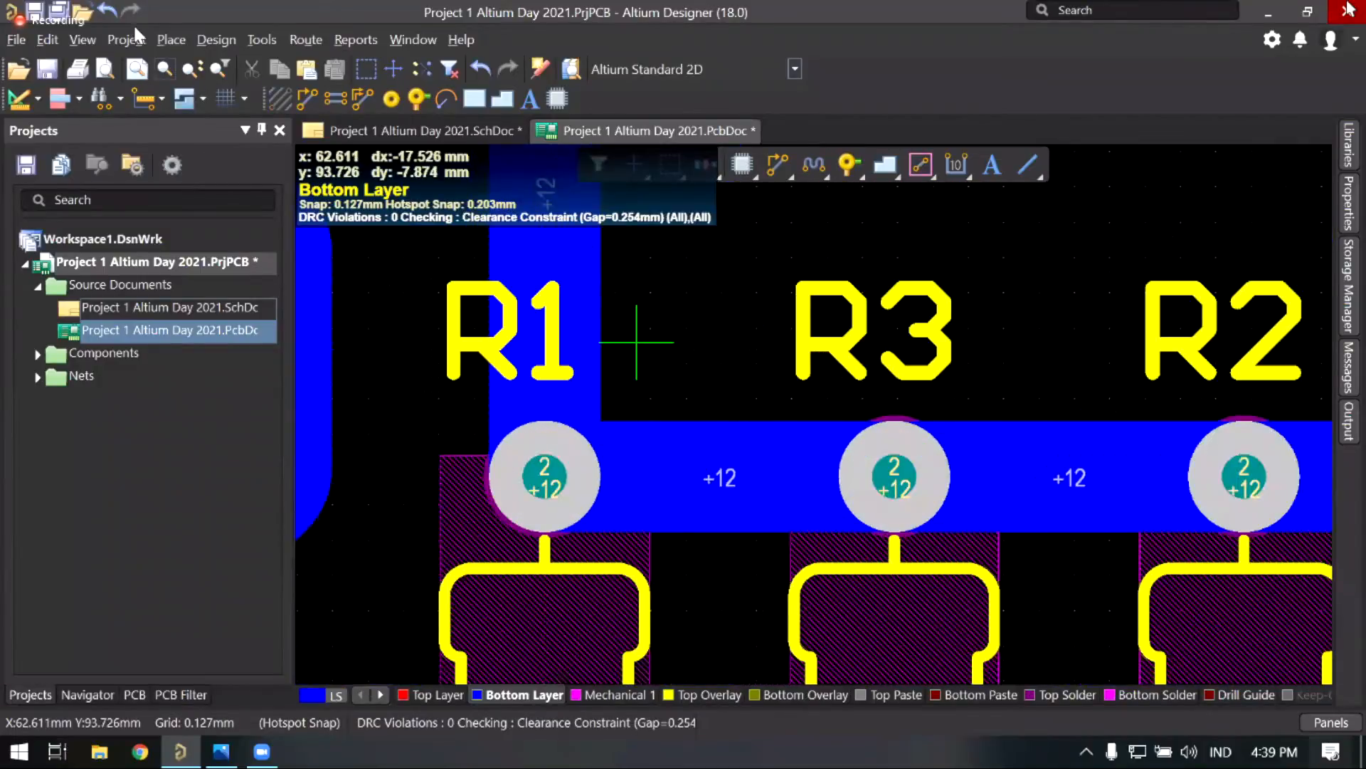
pyautogui.click(171, 39)
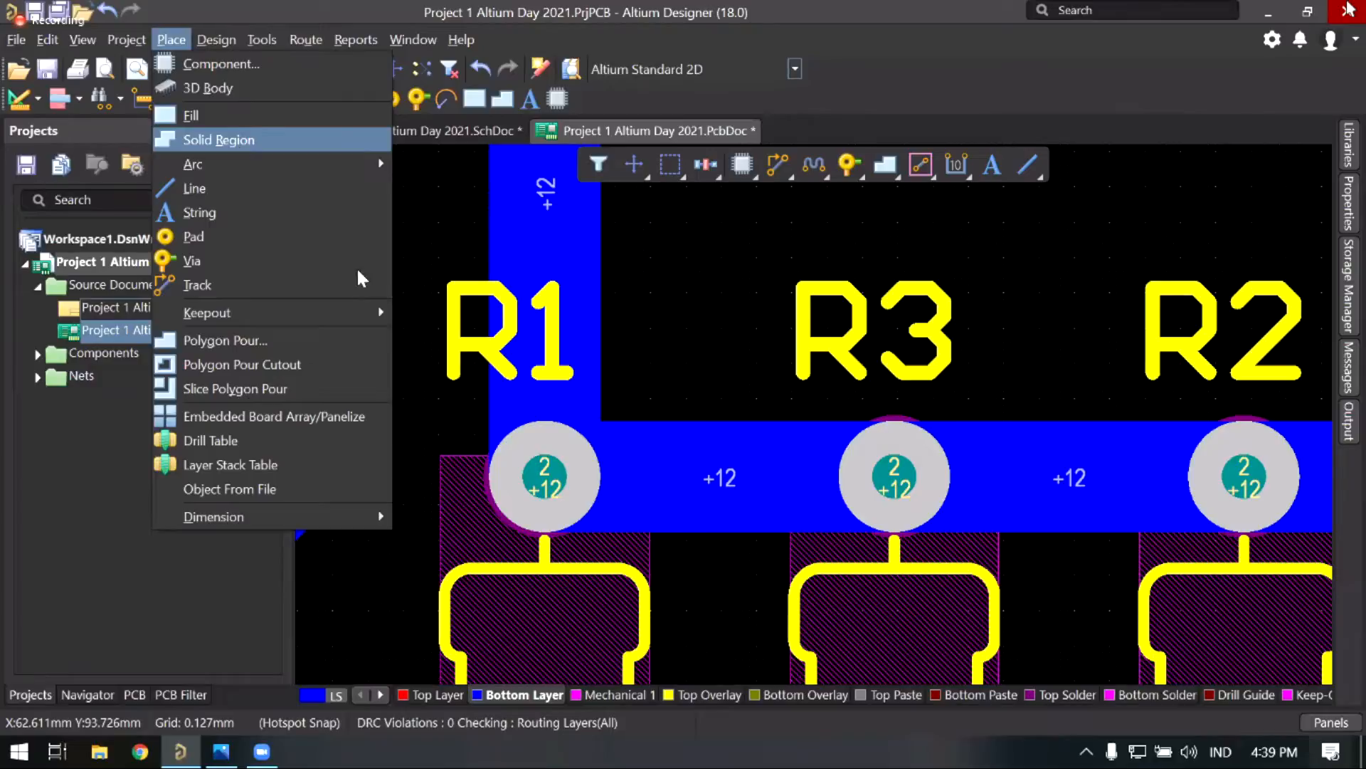
pyautogui.click(241, 143)
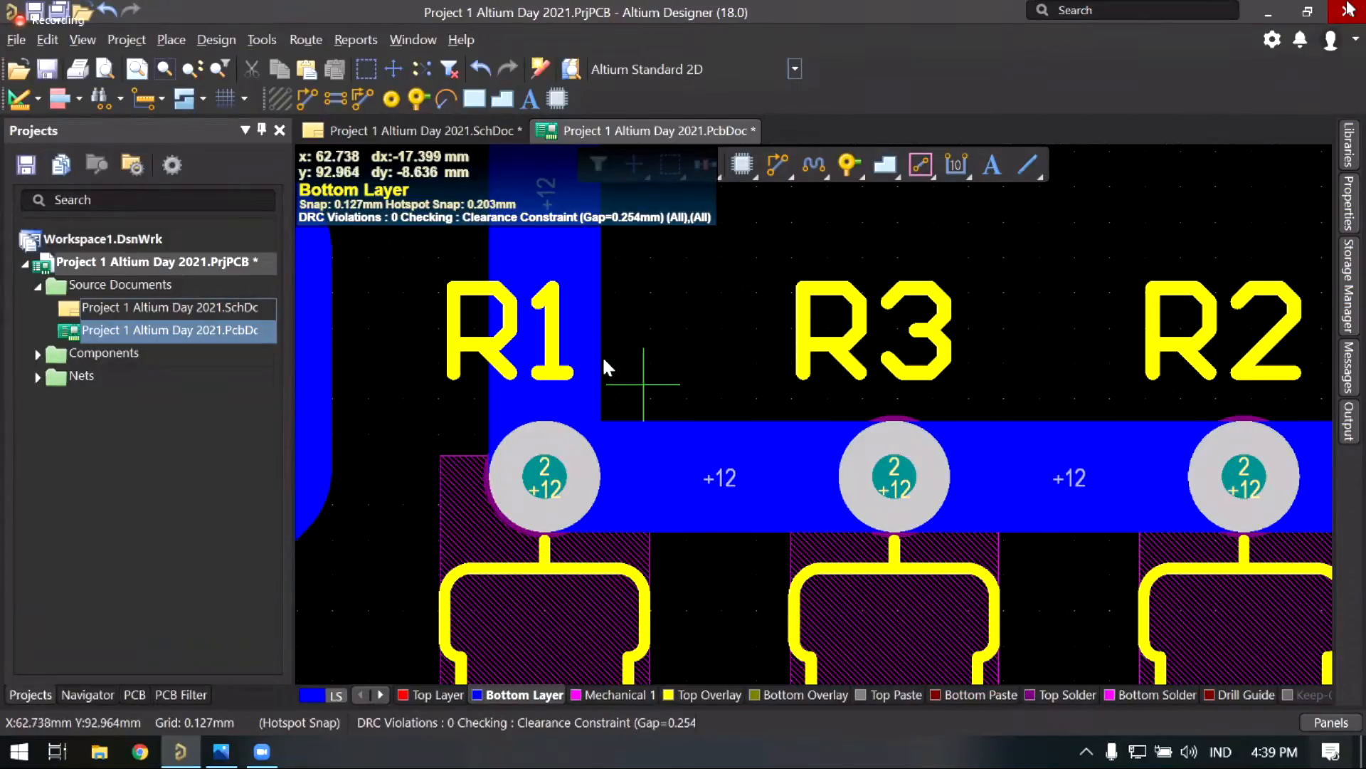
pyautogui.click(601, 356)
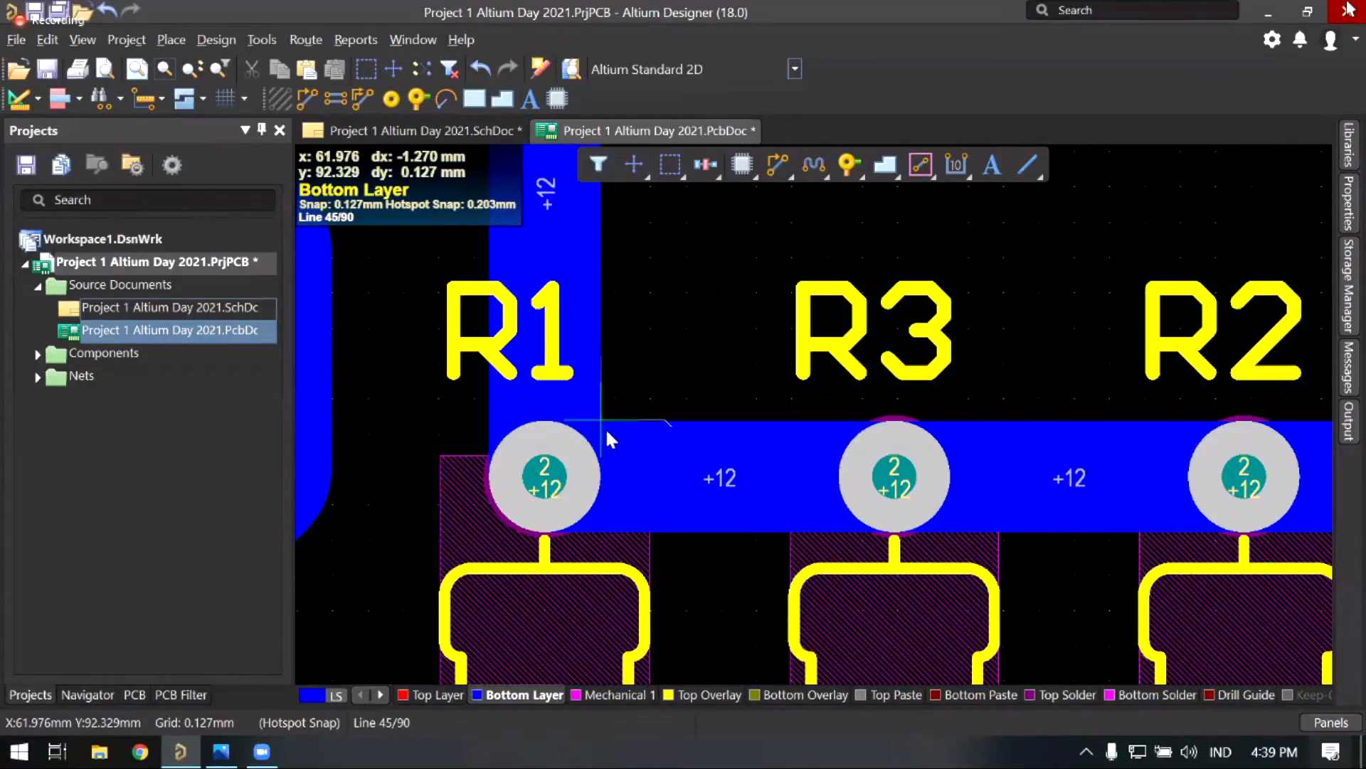
pyautogui.press('space')
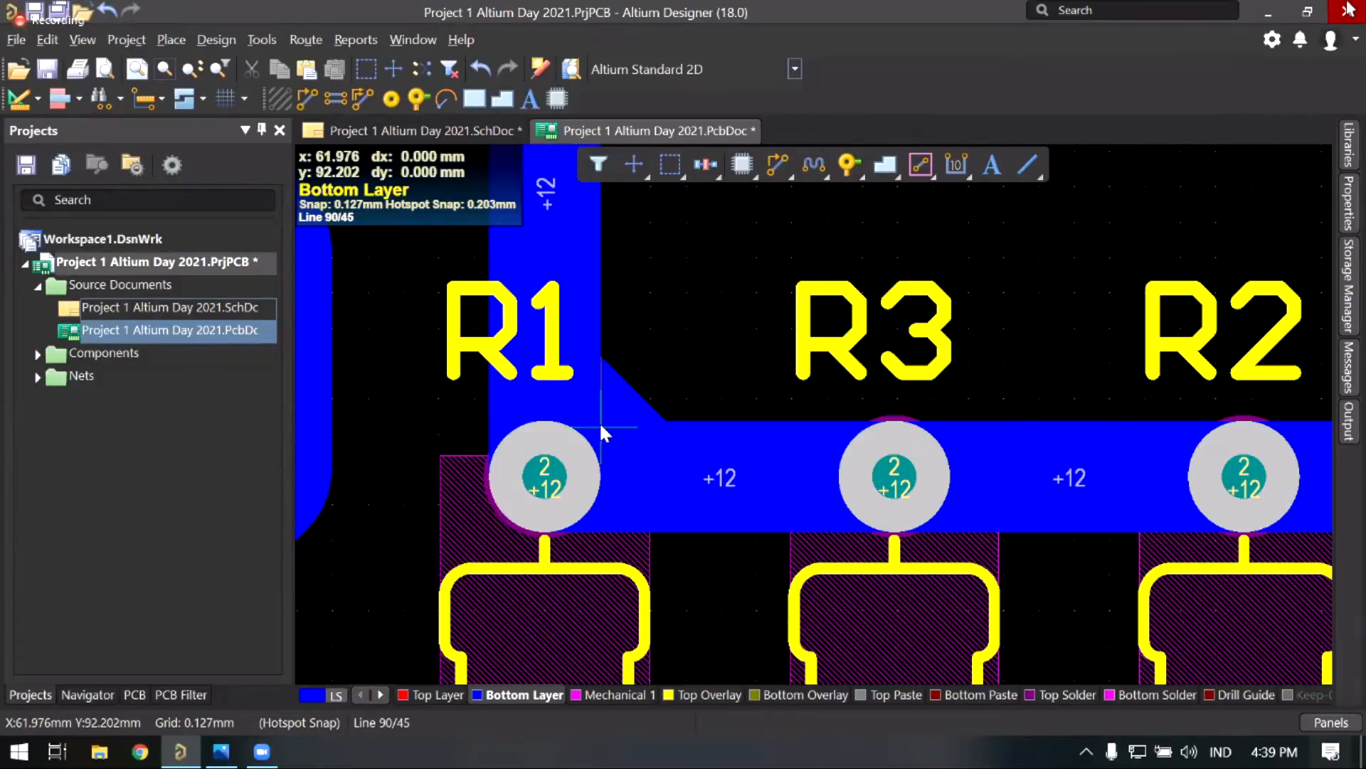
pyautogui.rightClick(626, 338)
pyautogui.rightClick(658, 343)
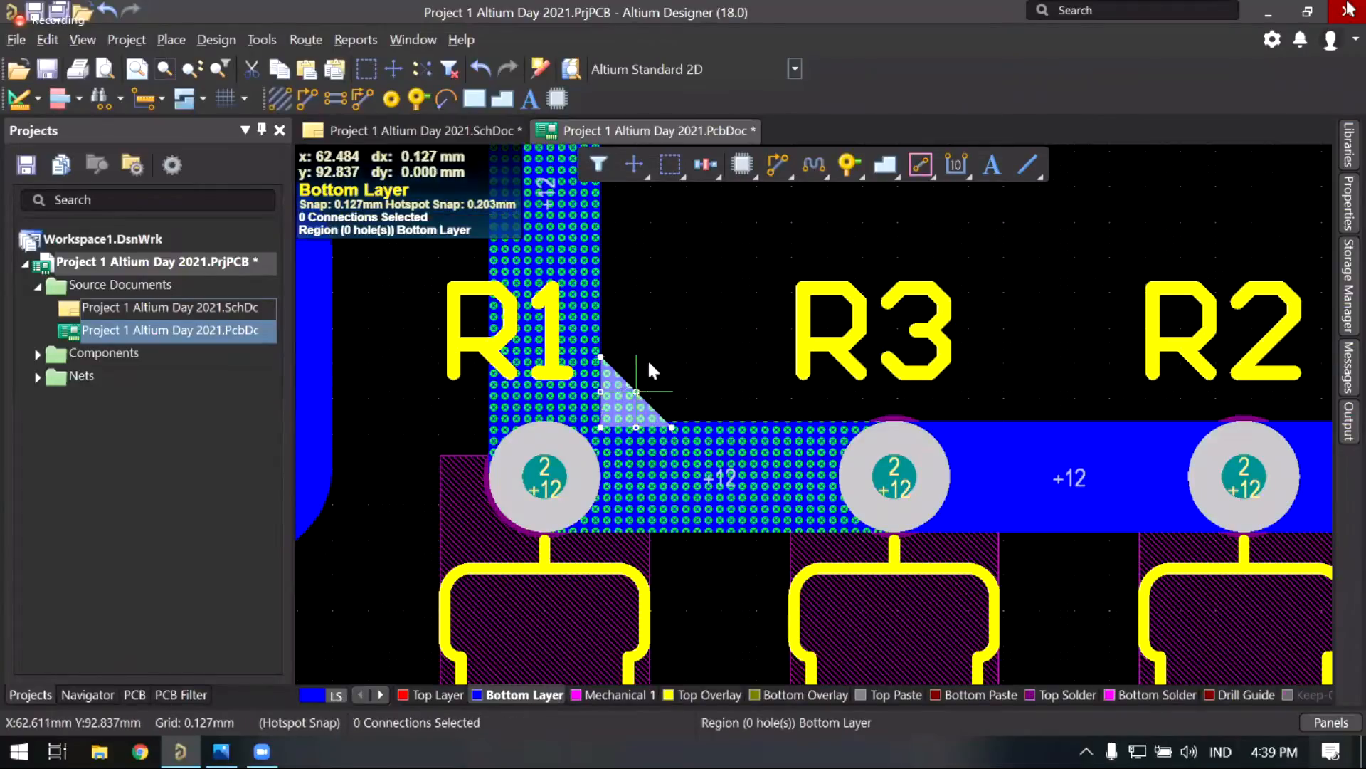
# Step: Move the triangle region into the +12 trace's inside corner beside R1
pyautogui.moveTo(649, 363)
pyautogui.mouseDown()
pyautogui.moveTo(631, 390)
pyautogui.moveTo(642, 382)
pyautogui.mouseUp()
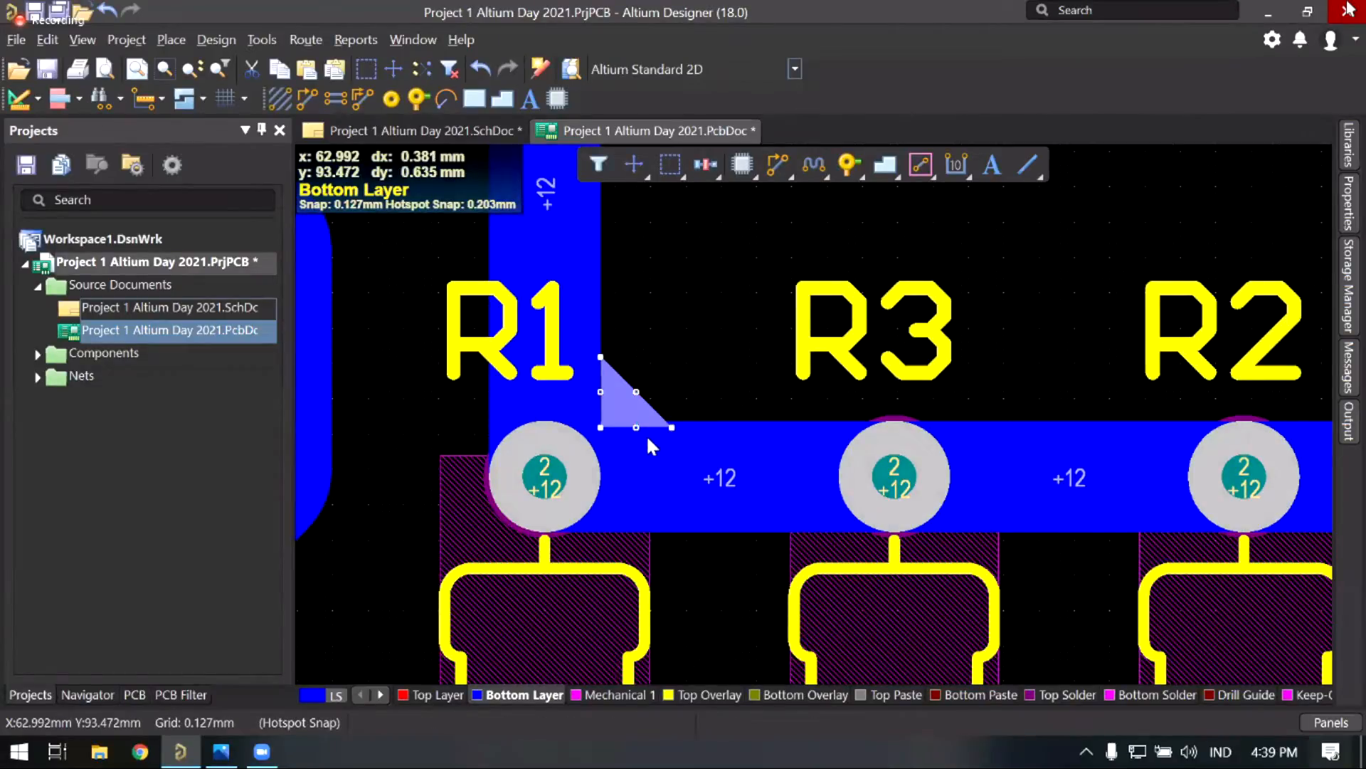
pyautogui.click(662, 415)
pyautogui.moveTo(625, 443); pyautogui.dragTo(629, 467, button='right')
pyautogui.scroll(1, 648, 407)
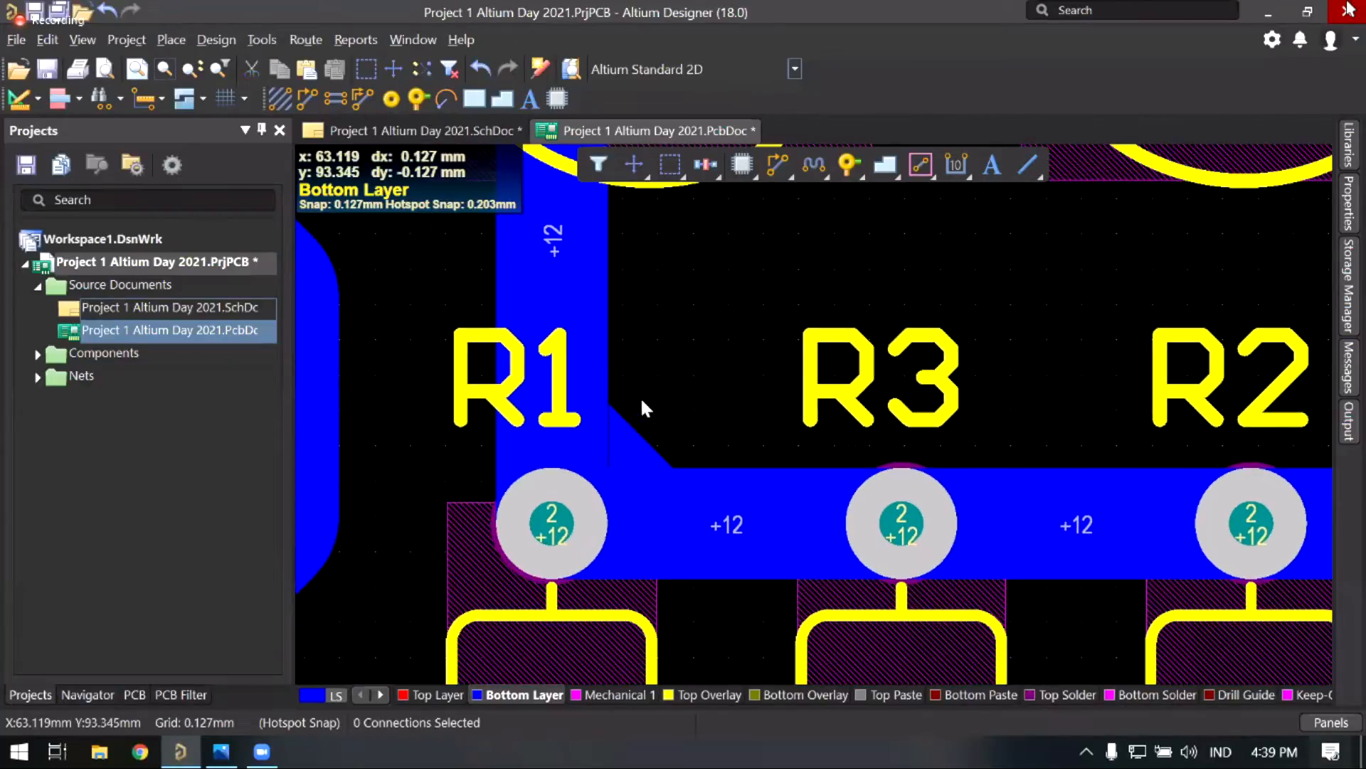
pyautogui.keyDown('ctrl'); pyautogui.scroll(1, 630, 400); pyautogui.keyUp('ctrl')
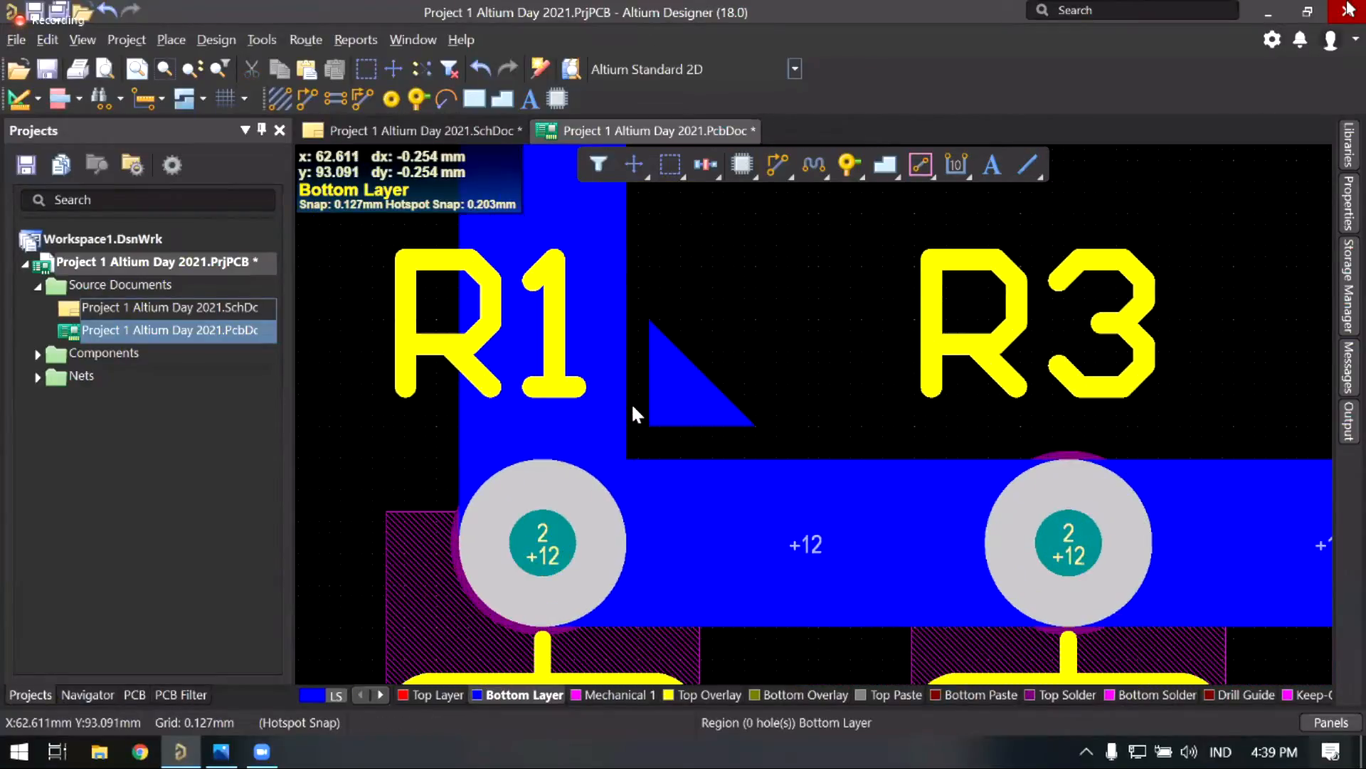
pyautogui.moveTo(633, 400)
pyautogui.mouseDown()
pyautogui.moveTo(649, 407)
pyautogui.moveTo(630, 405)
pyautogui.moveTo(657, 382)
pyautogui.moveTo(644, 413)
pyautogui.moveTo(621, 414)
pyautogui.mouseUp()
pyautogui.moveTo(703, 330); pyautogui.dragTo(753, 274, button='right')
pyautogui.keyDown('ctrl'); pyautogui.scroll(-1, 741, 298); pyautogui.keyUp('ctrl')
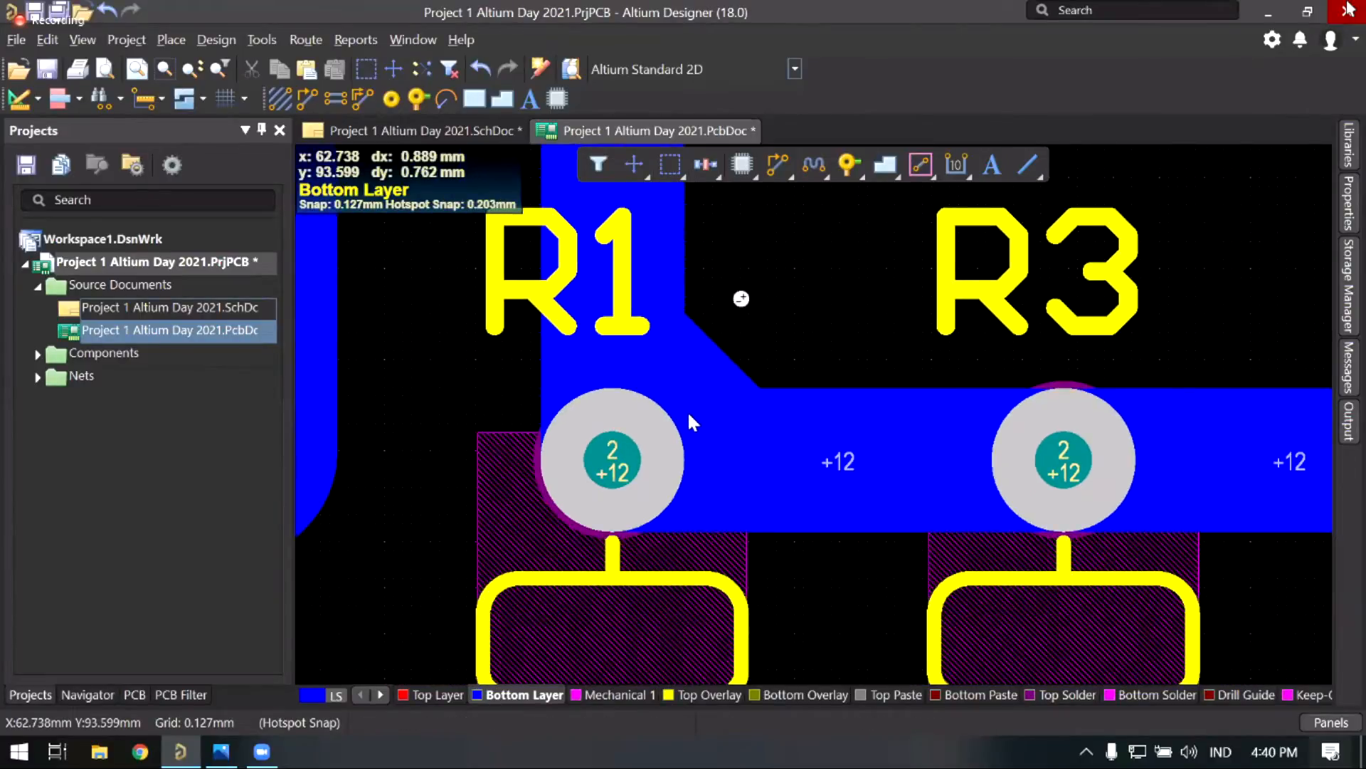
pyautogui.keyDown('ctrl'); pyautogui.scroll(-2, 741, 298); pyautogui.keyUp('ctrl')
pyautogui.moveTo(698, 460); pyautogui.dragTo(692, 469, button='right')
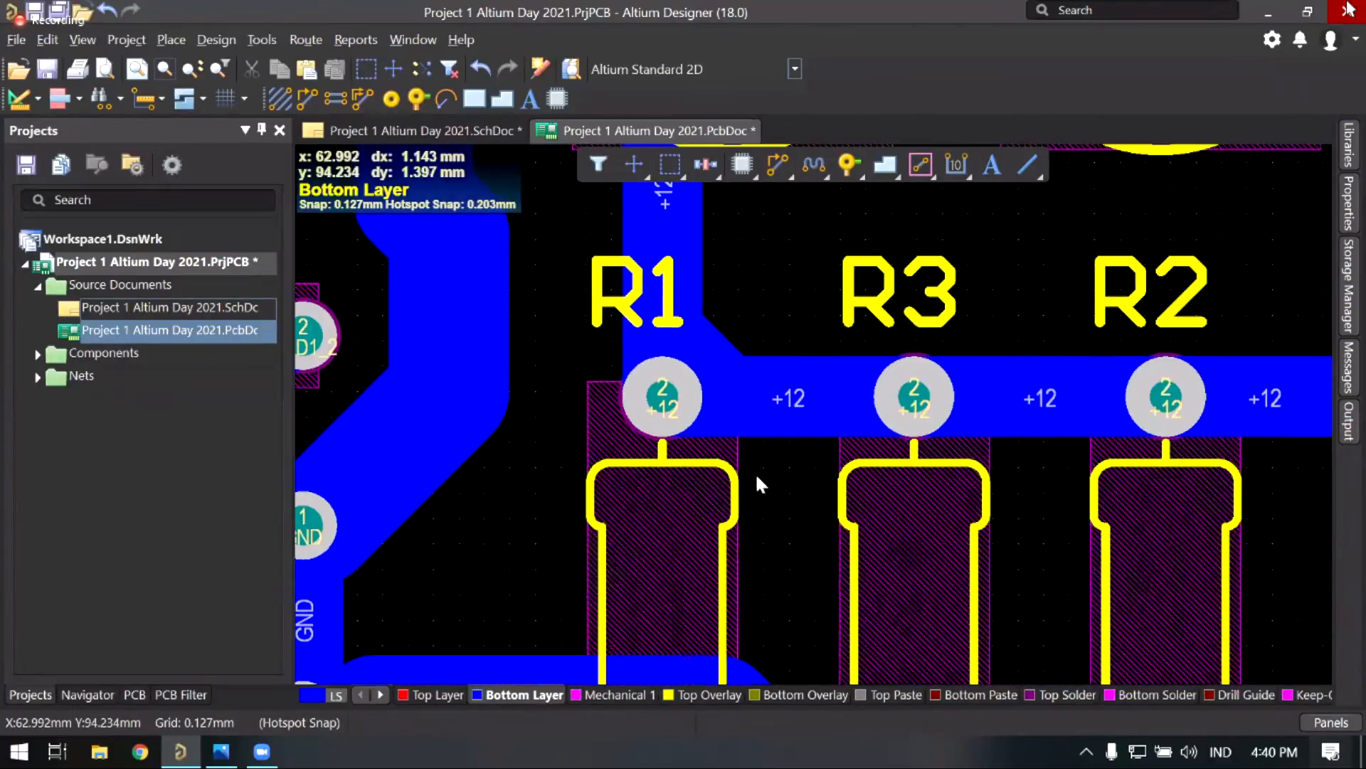
# Step: Bring diodes D3 and D4 and the adjoining GND trace corner into close view
pyautogui.moveTo(608, 334); pyautogui.dragTo(608, 334, button='right')
pyautogui.keyDown('ctrl'); pyautogui.scroll(1, 804, 261); pyautogui.keyUp('ctrl')
pyautogui.moveTo(678, 303); pyautogui.dragTo(647, 401, button='right')
pyautogui.moveTo(741, 476); pyautogui.dragTo(708, 467, button='right')
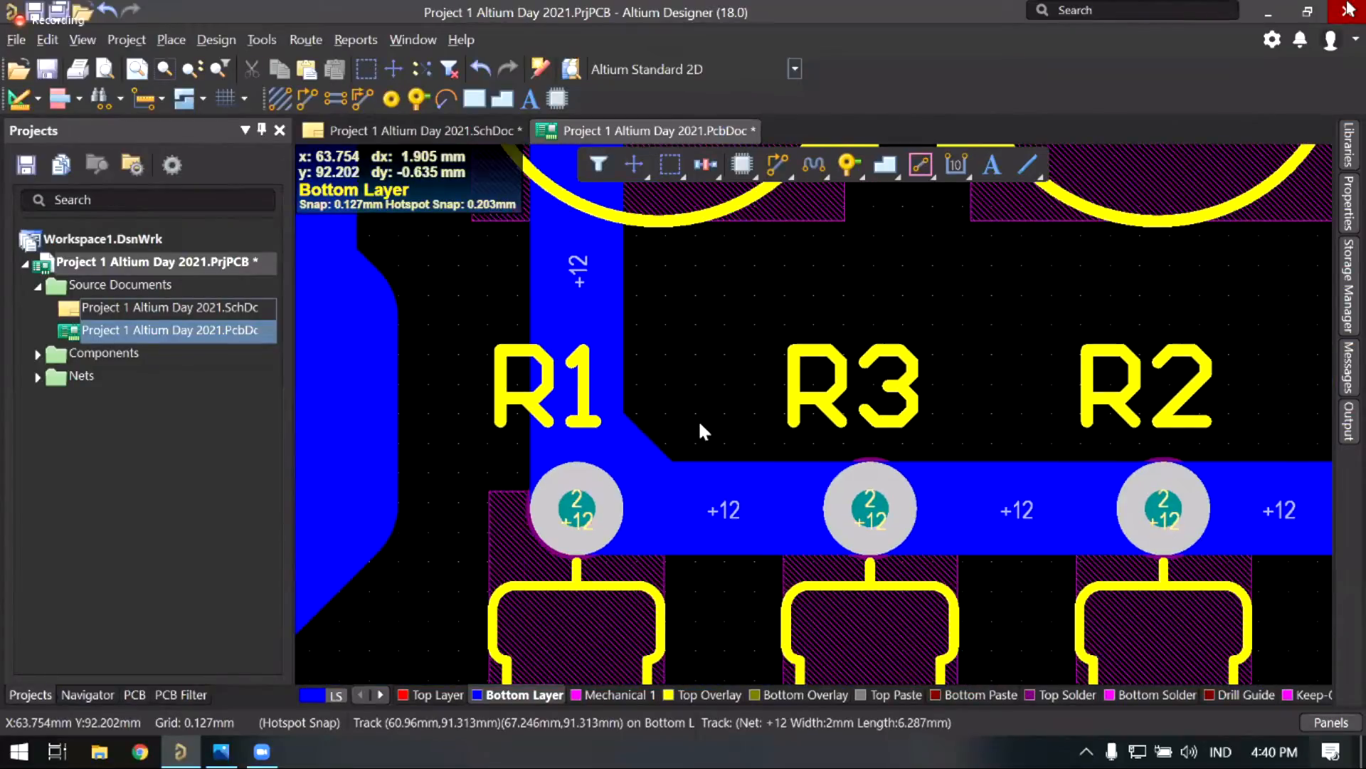
pyautogui.keyDown('ctrl'); pyautogui.scroll(-2, 728, 446); pyautogui.keyUp('ctrl')
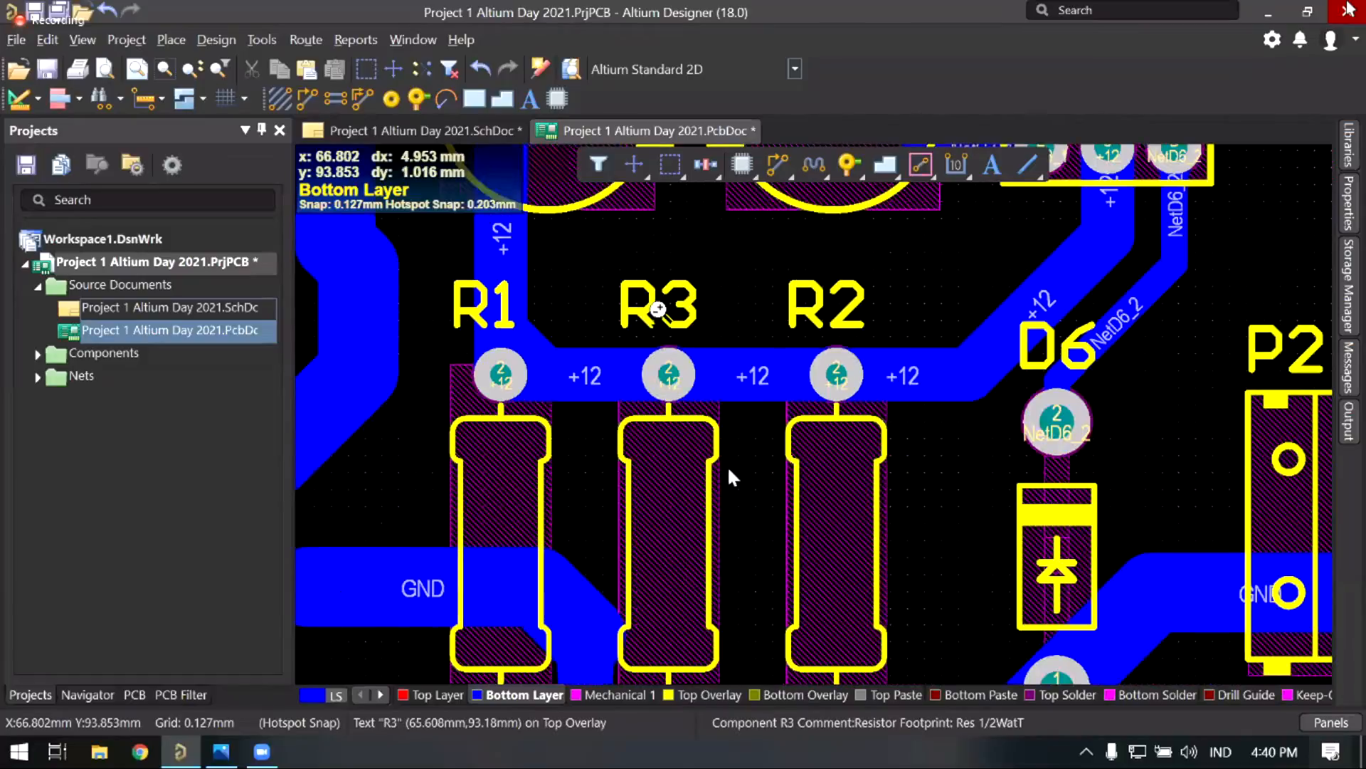
pyautogui.keyDown('ctrl'); pyautogui.scroll(-2, 726, 448); pyautogui.keyUp('ctrl')
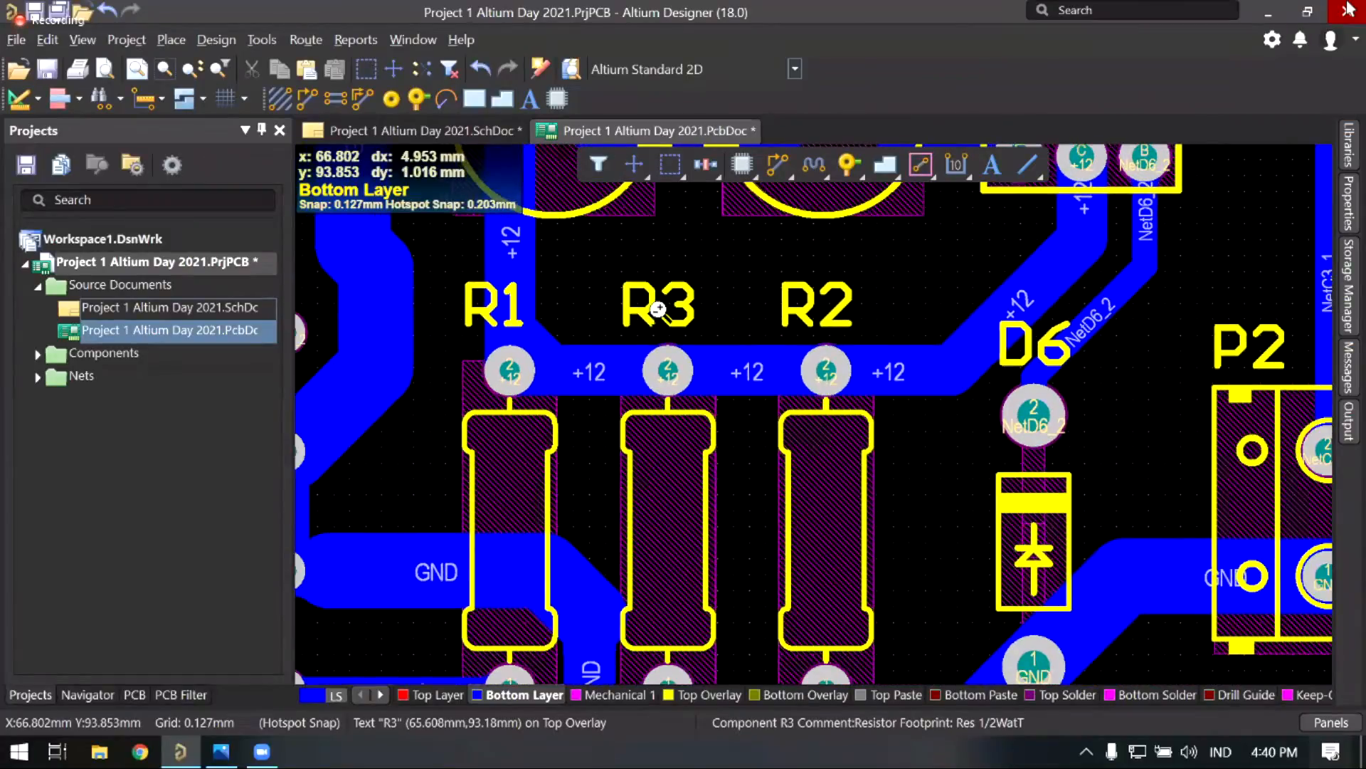
pyautogui.keyDown('ctrl'); pyautogui.scroll(4, 707, 452); pyautogui.keyUp('ctrl')
pyautogui.moveTo(314, 550); pyautogui.dragTo(716, 463, button='right')
pyautogui.keyDown('ctrl'); pyautogui.scroll(1, 698, 473); pyautogui.keyUp('ctrl')
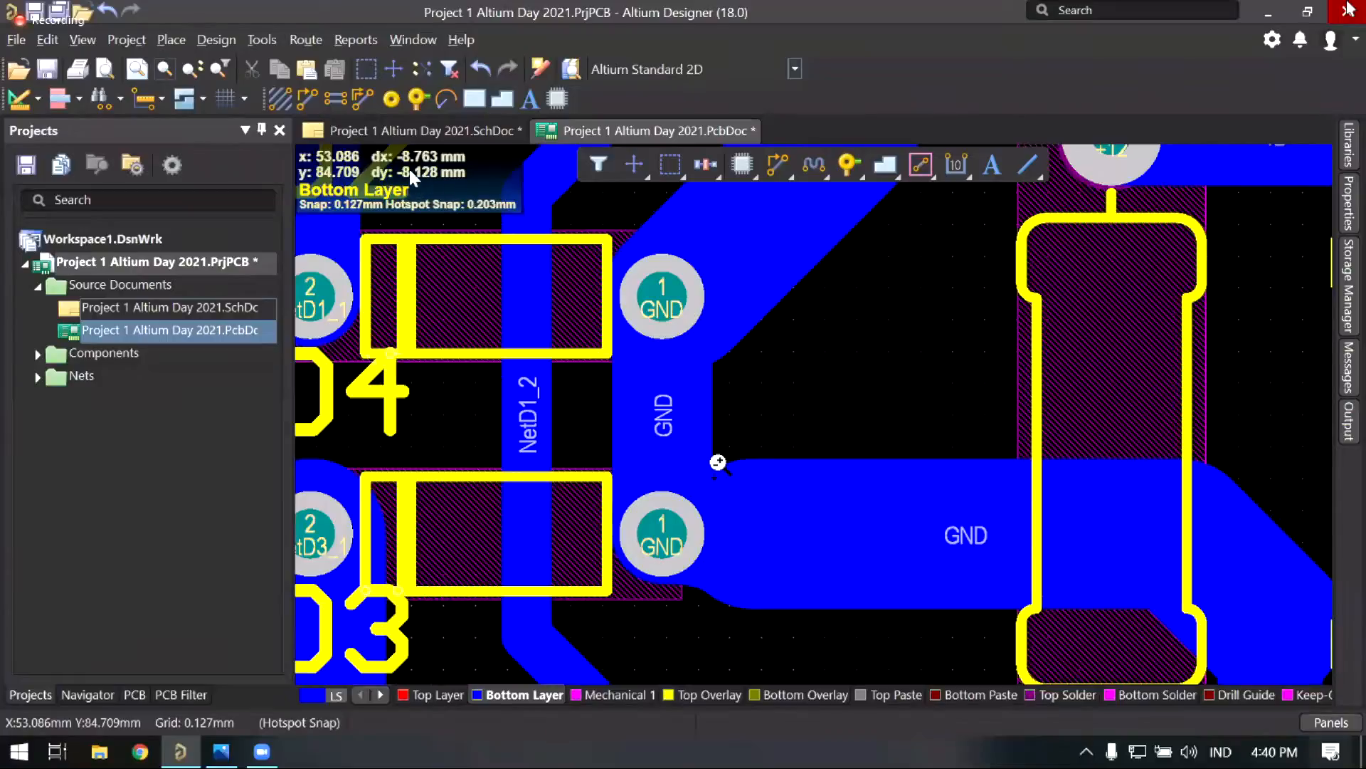
pyautogui.keyDown('ctrl'); pyautogui.scroll(2, 720, 470); pyautogui.keyUp('ctrl')
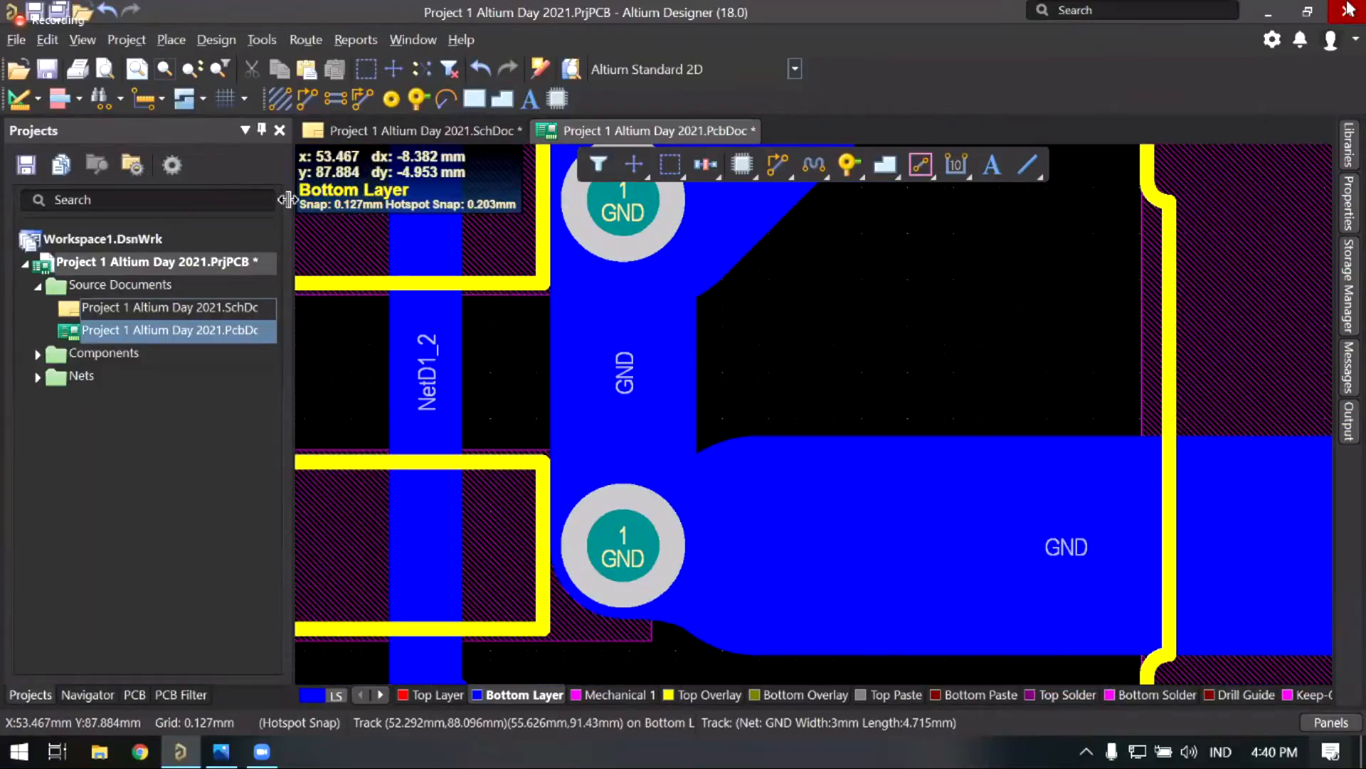
# Step: Draw a 45° solid region in the GND trace's inside corner beside the D3/D4 pads
pyautogui.click(173, 41)
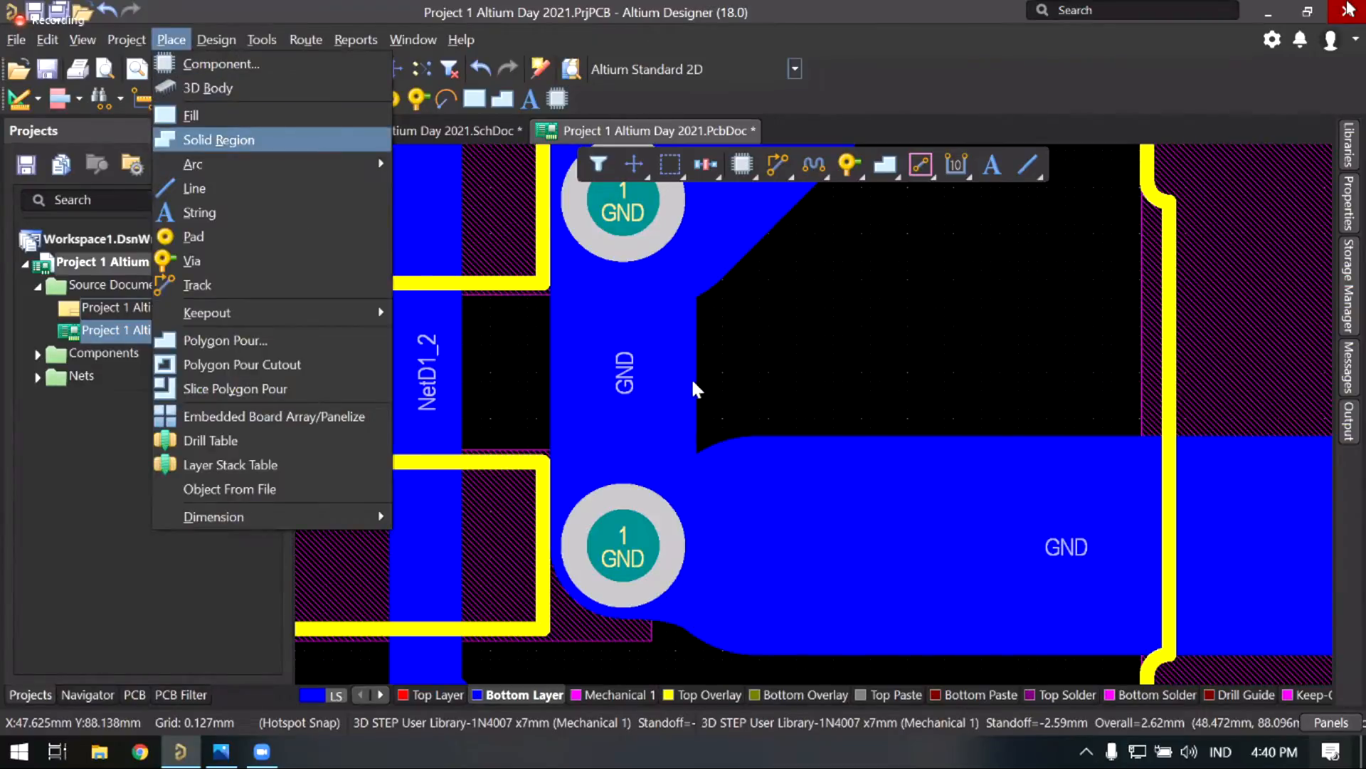
pyautogui.click(696, 400)
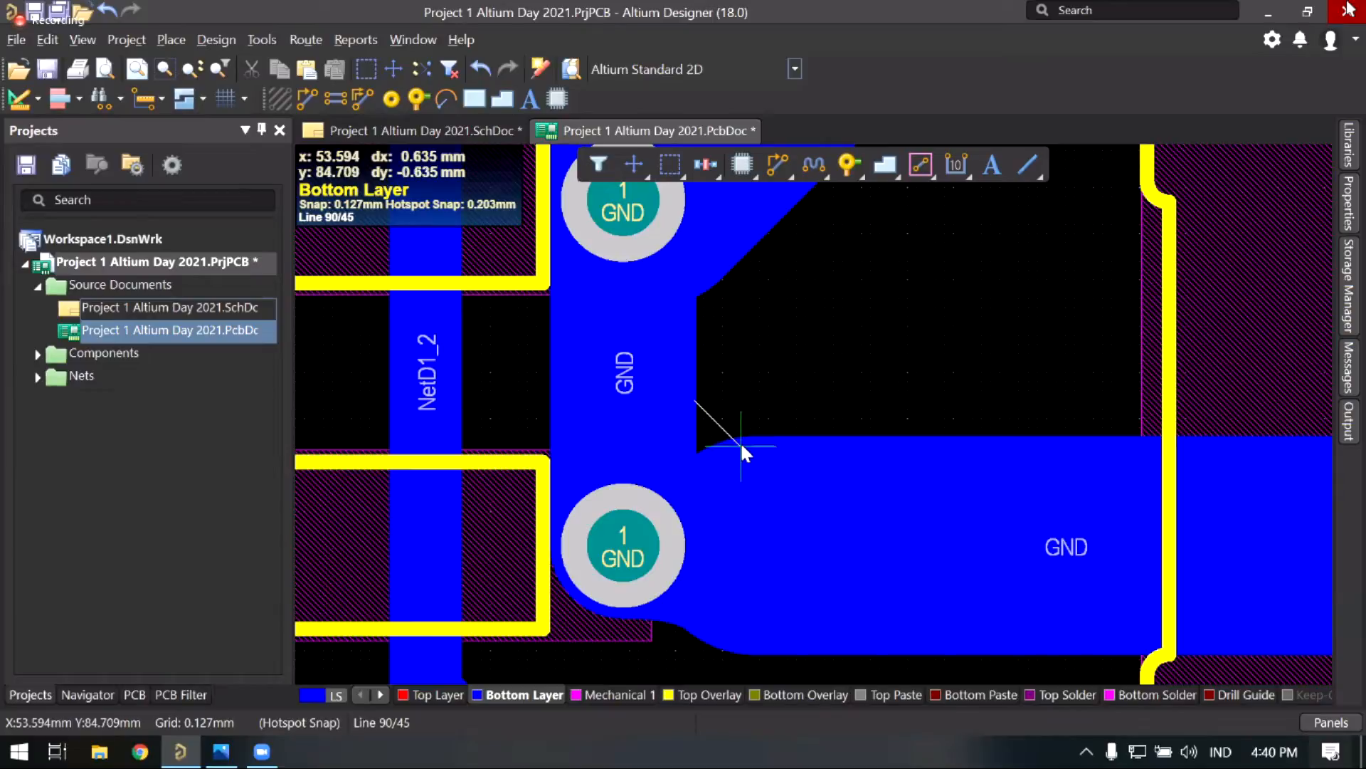
pyautogui.click(741, 446)
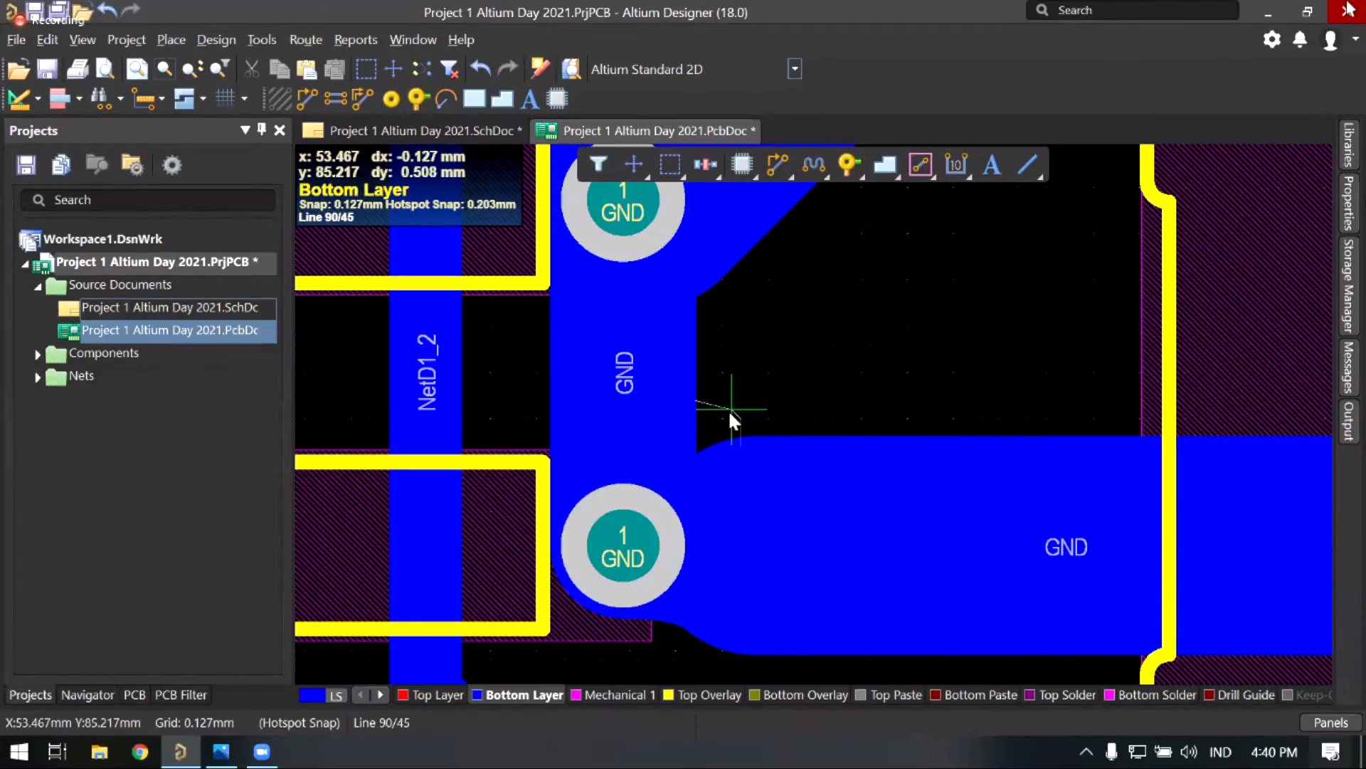
pyautogui.rightClick(721, 418)
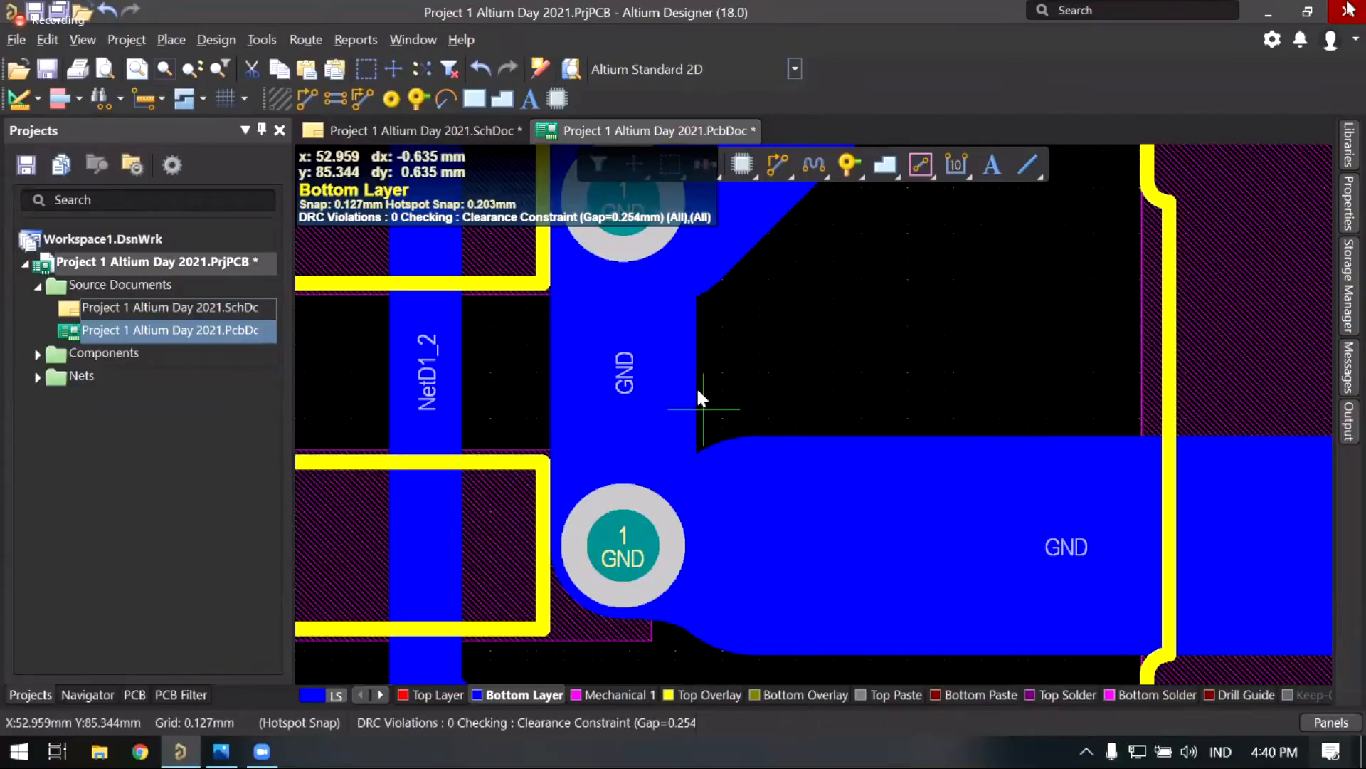
pyautogui.click(747, 455)
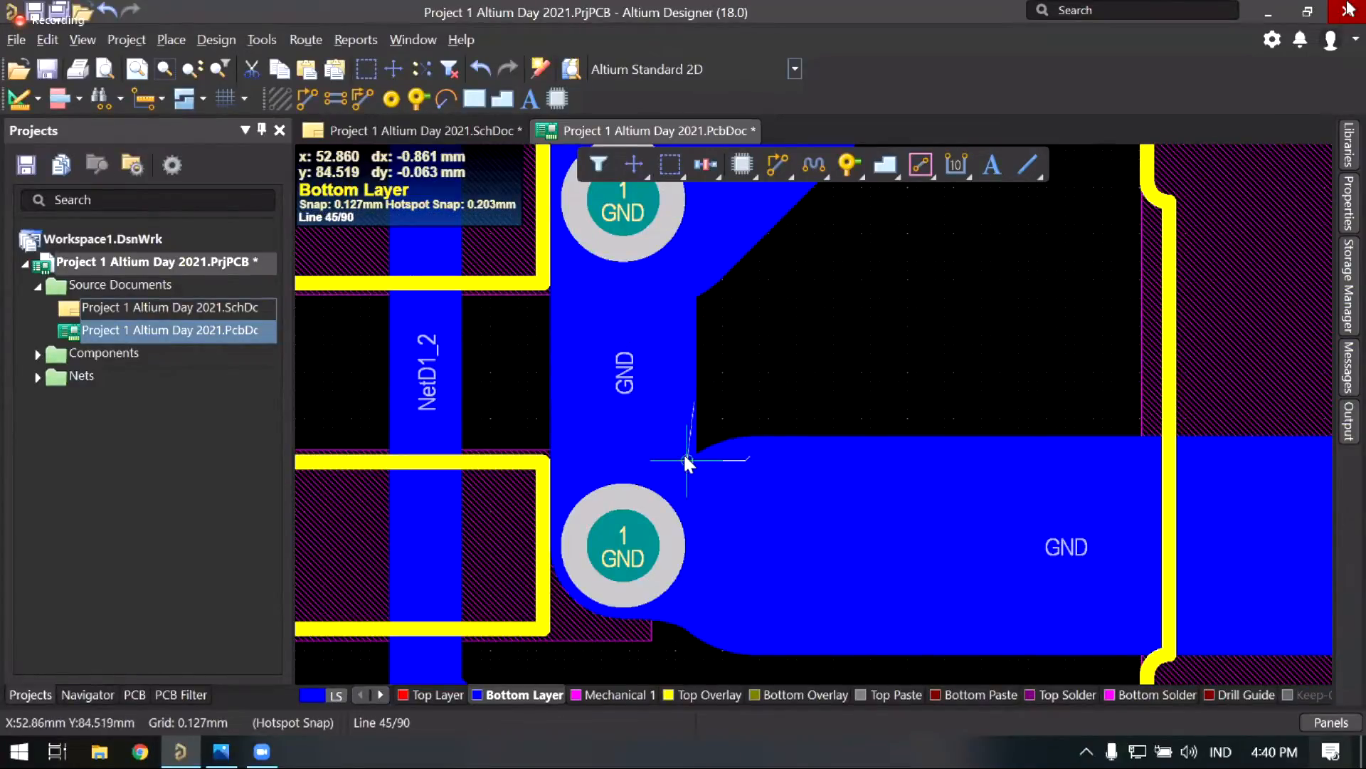
pyautogui.press('space')
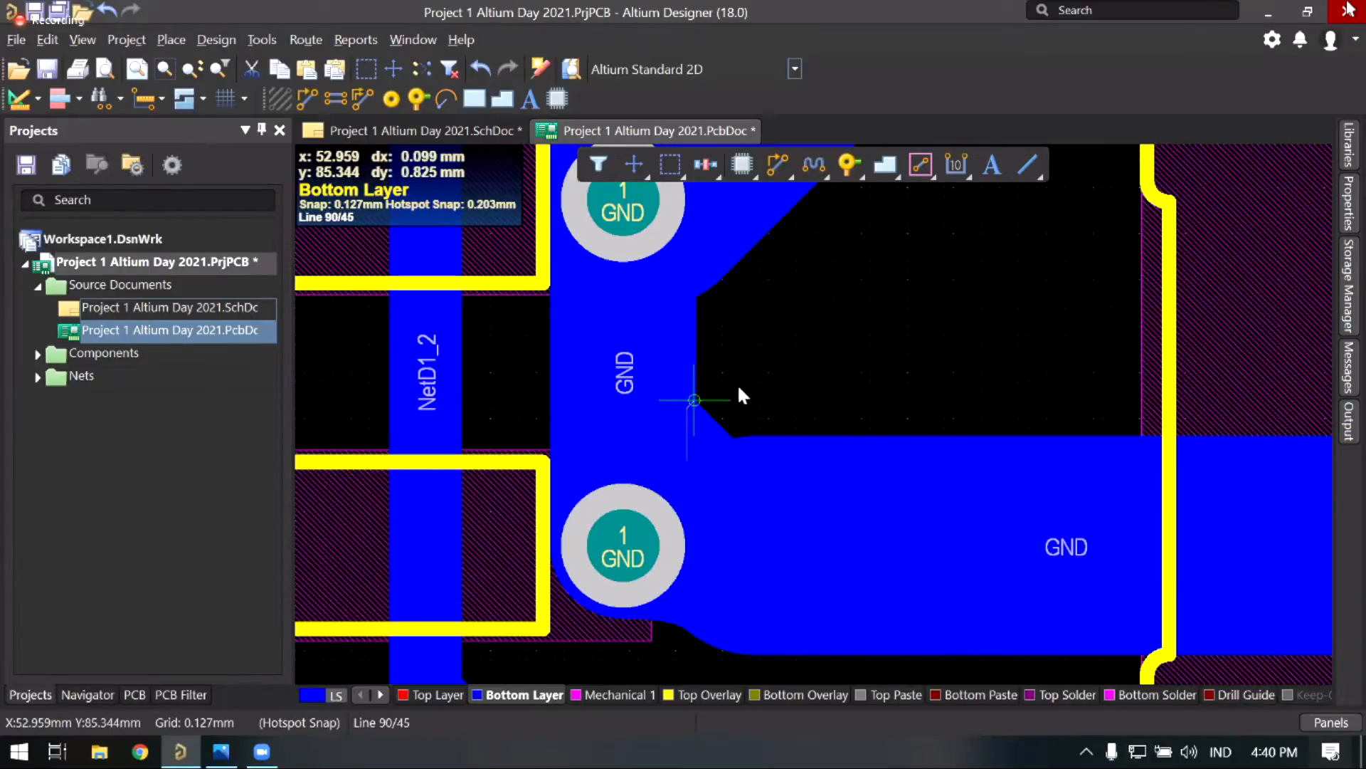
pyautogui.rightClick(735, 388)
pyautogui.rightClick(736, 347)
pyautogui.click(736, 347)
pyautogui.moveTo(760, 363); pyautogui.dragTo(717, 324, button='right')
pyautogui.keyDown('ctrl'); pyautogui.scroll(-2, 685, 446); pyautogui.keyUp('ctrl')
pyautogui.keyDown('ctrl'); pyautogui.scroll(1, 669, 449); pyautogui.keyUp('ctrl')
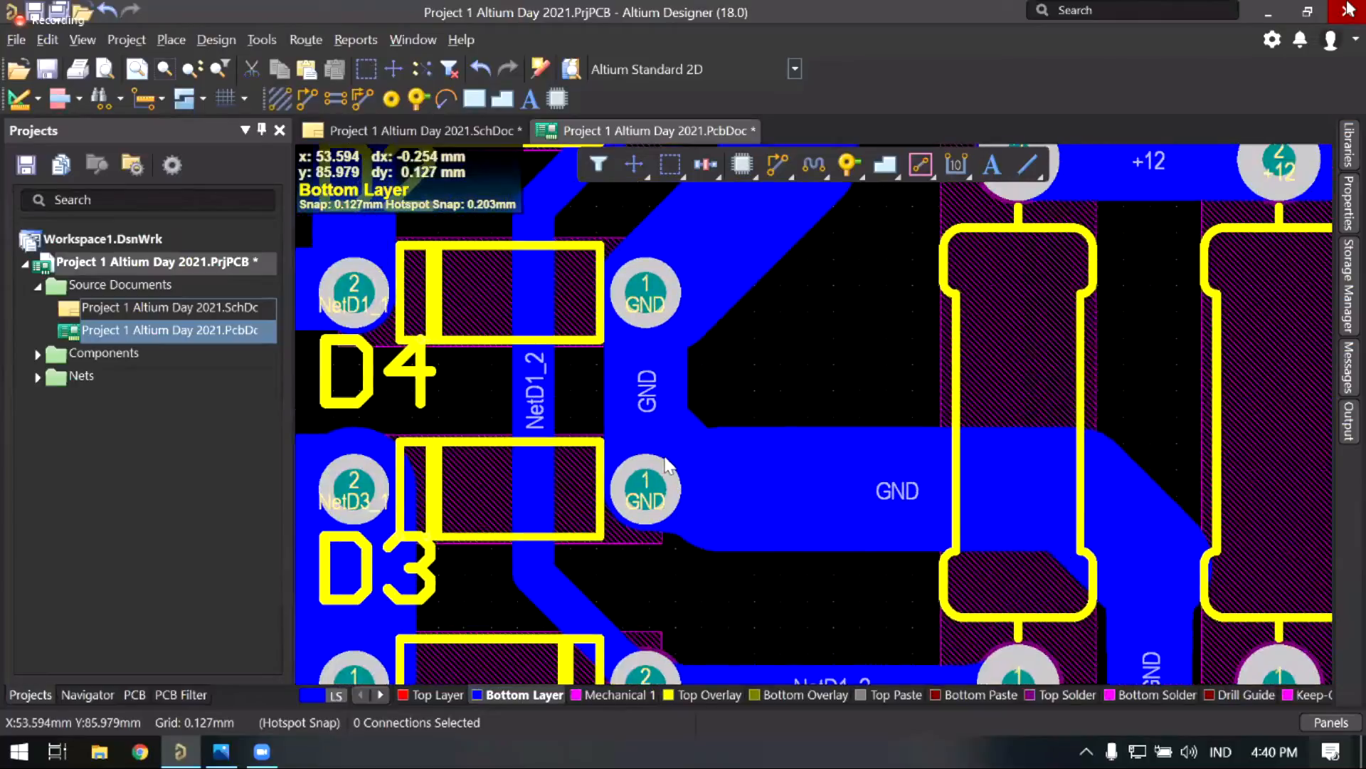
pyautogui.moveTo(727, 432); pyautogui.dragTo(698, 459, button='right')
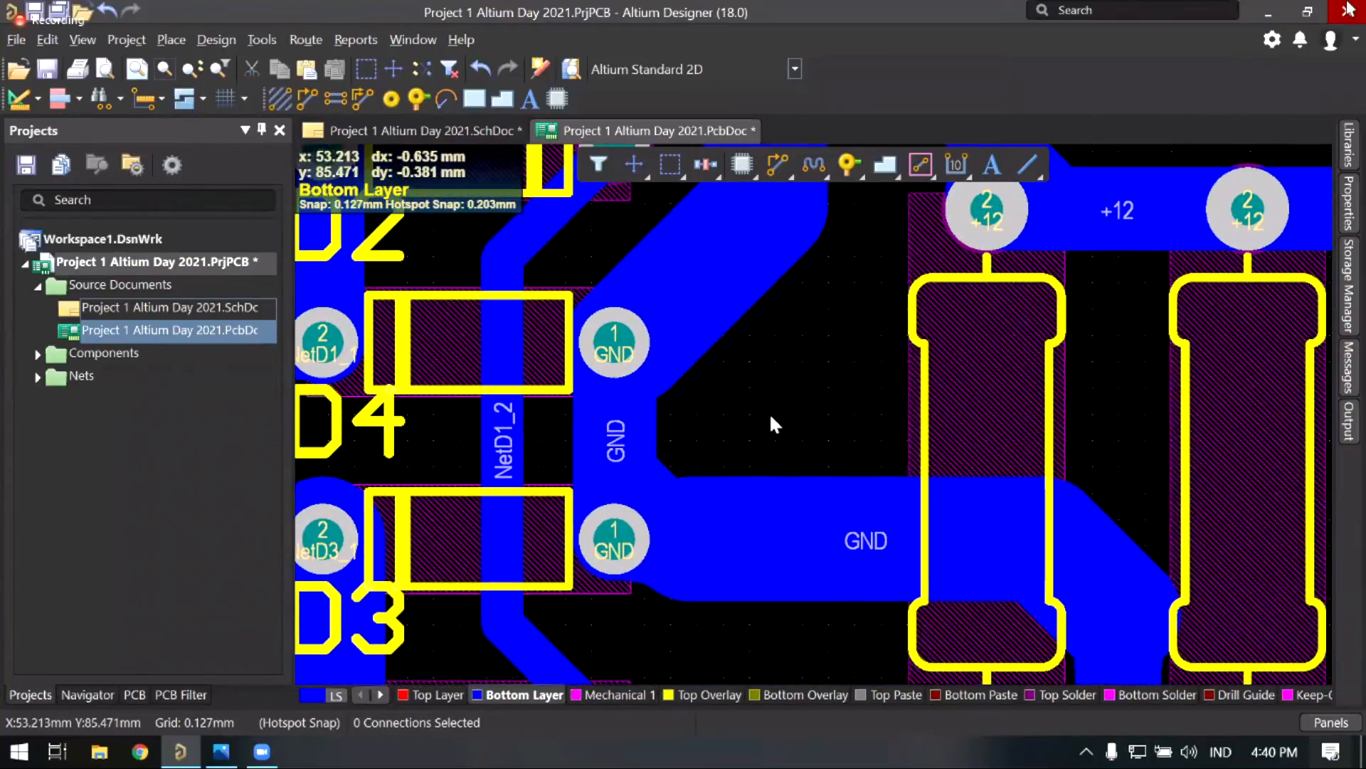
pyautogui.moveTo(770, 435); pyautogui.dragTo(765, 451, button='right')
pyautogui.moveTo(644, 229); pyautogui.dragTo(757, 204, button='right')
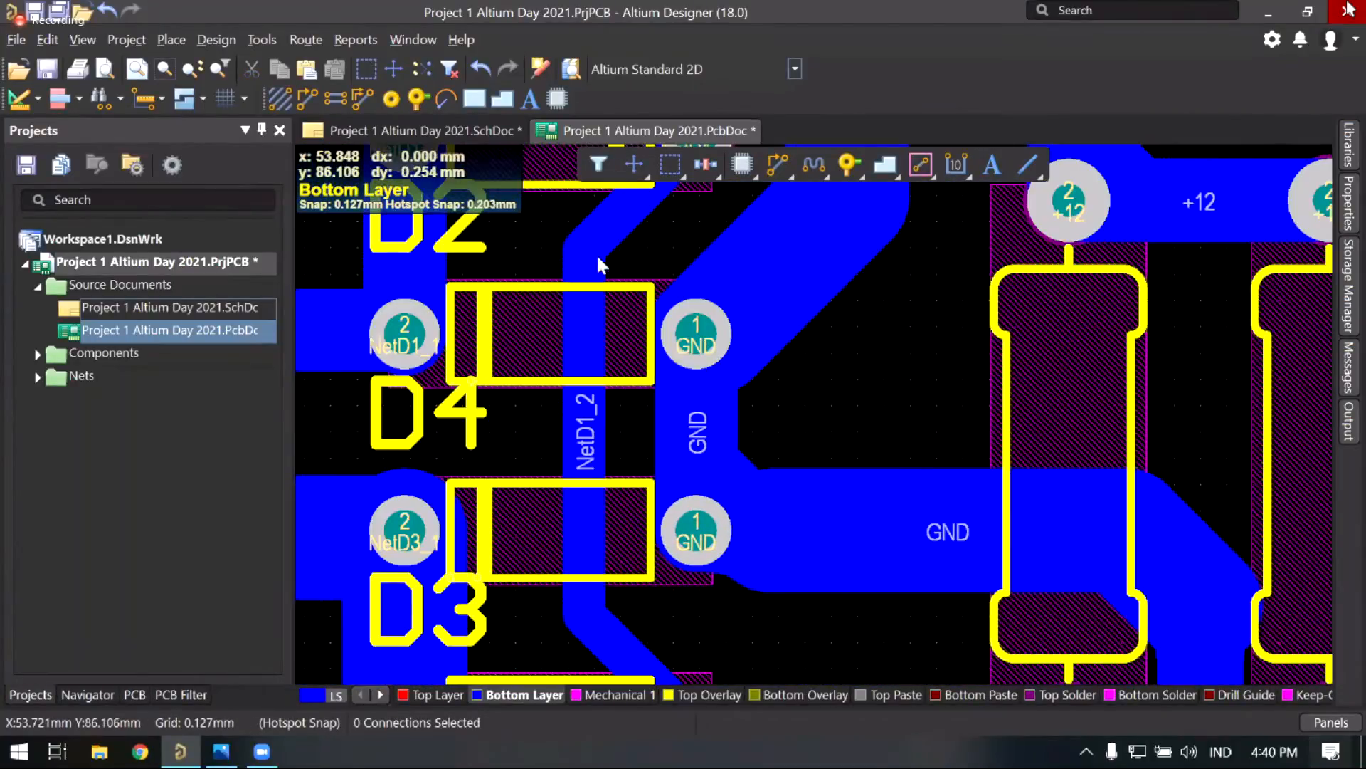
pyautogui.keyDown('ctrl'); pyautogui.scroll(-1, 762, 441); pyautogui.keyUp('ctrl')
pyautogui.moveTo(768, 446); pyautogui.dragTo(732, 363, button='right')
pyautogui.moveTo(631, 357); pyautogui.dragTo(624, 347, button='right')
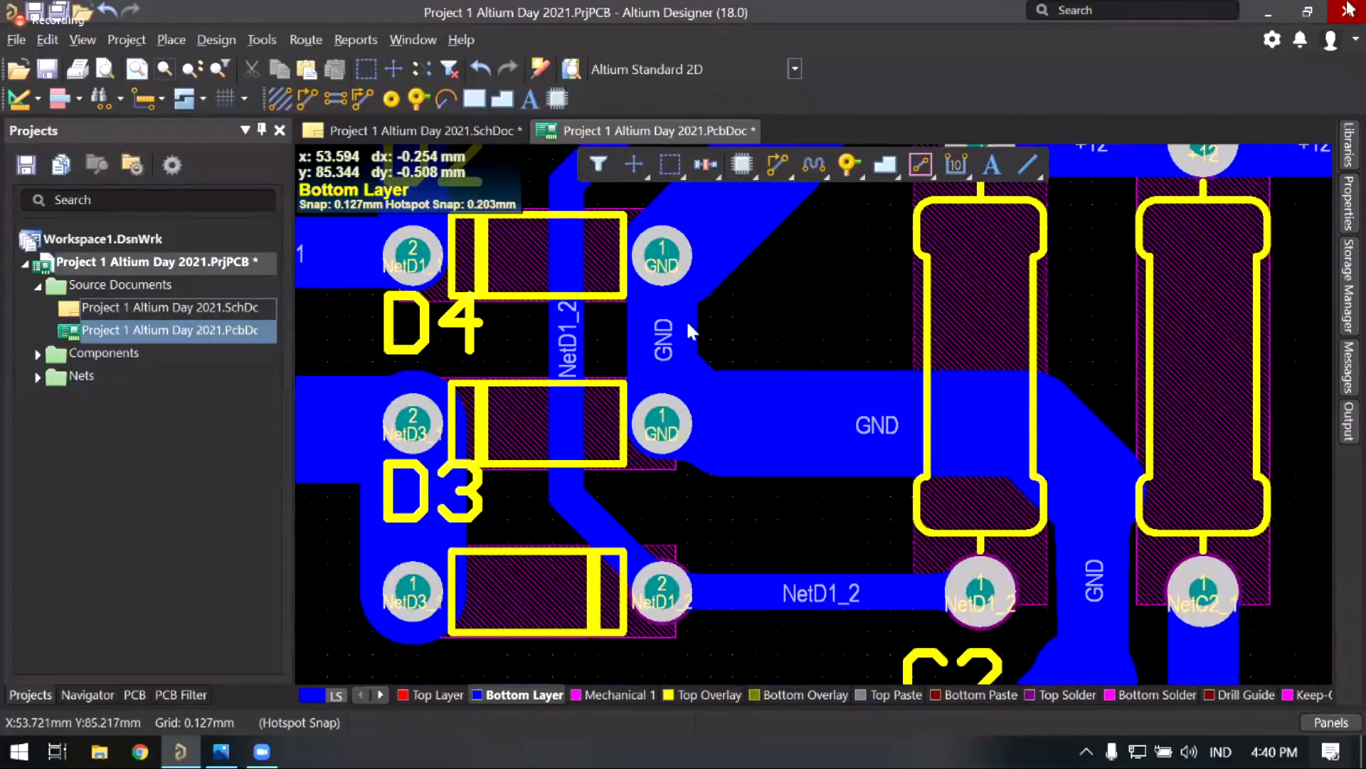
pyautogui.moveTo(814, 455); pyautogui.dragTo(688, 385, button='right')
pyautogui.keyDown('ctrl'); pyautogui.scroll(-2, 689, 384); pyautogui.keyUp('ctrl')
pyautogui.moveTo(699, 454); pyautogui.dragTo(610, 441, button='right')
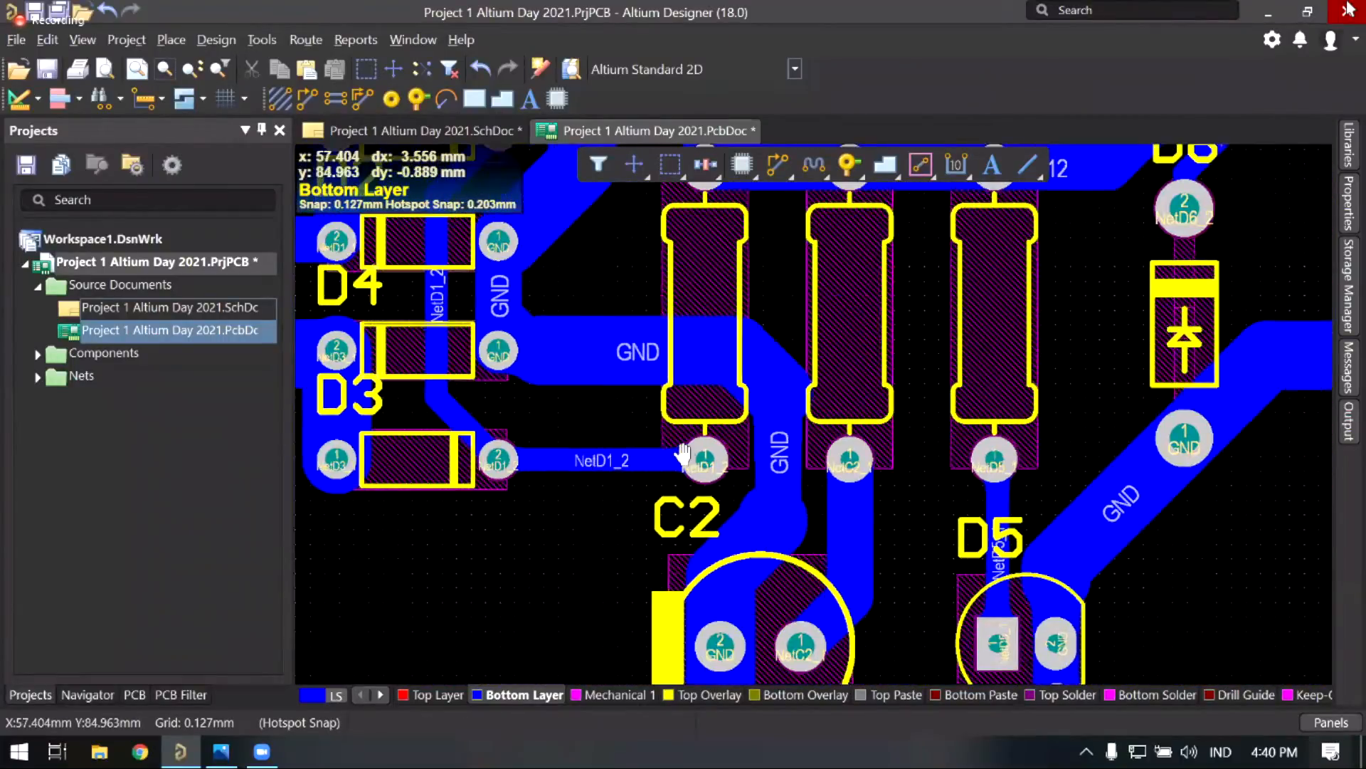
pyautogui.moveTo(778, 360); pyautogui.dragTo(755, 439, button='right')
pyautogui.keyDown('ctrl'); pyautogui.scroll(-1, 737, 440); pyautogui.keyUp('ctrl')
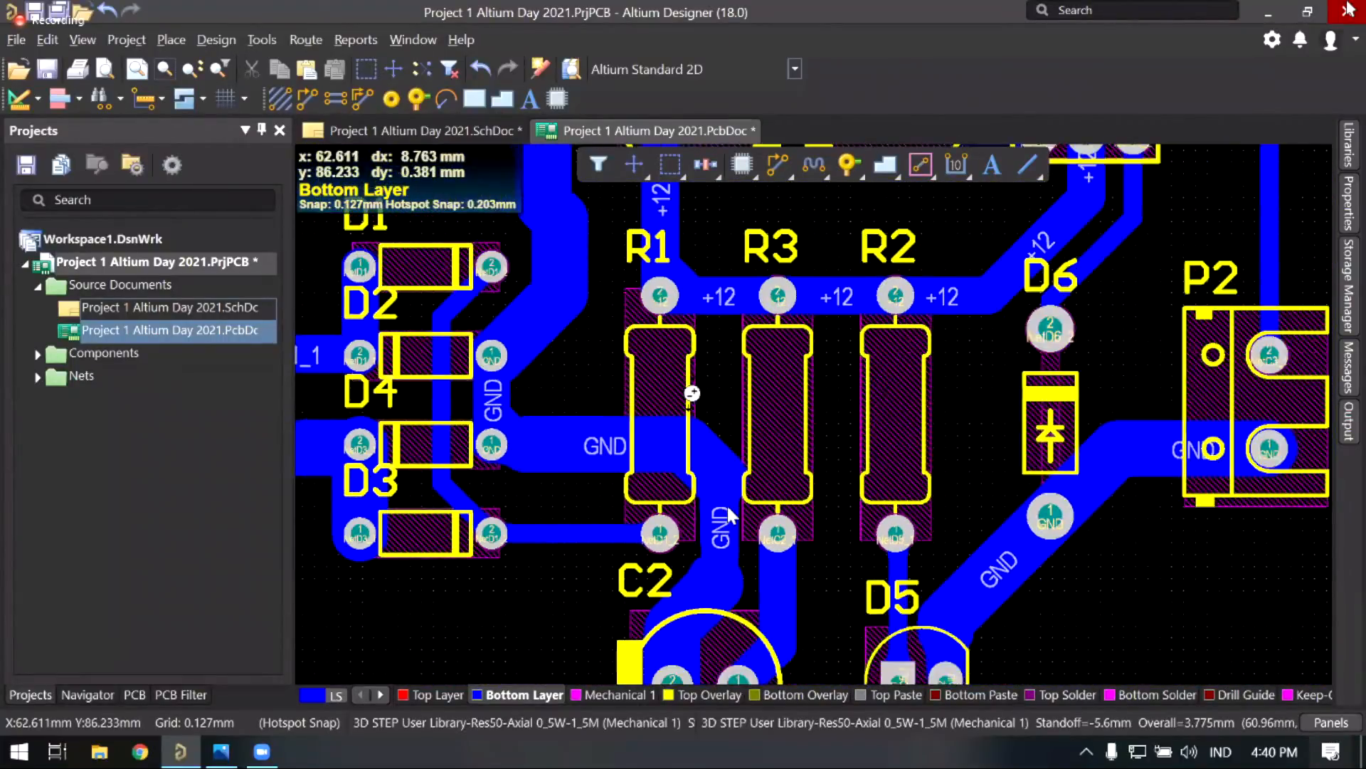
pyautogui.keyDown('ctrl'); pyautogui.scroll(-2, 769, 463); pyautogui.keyUp('ctrl')
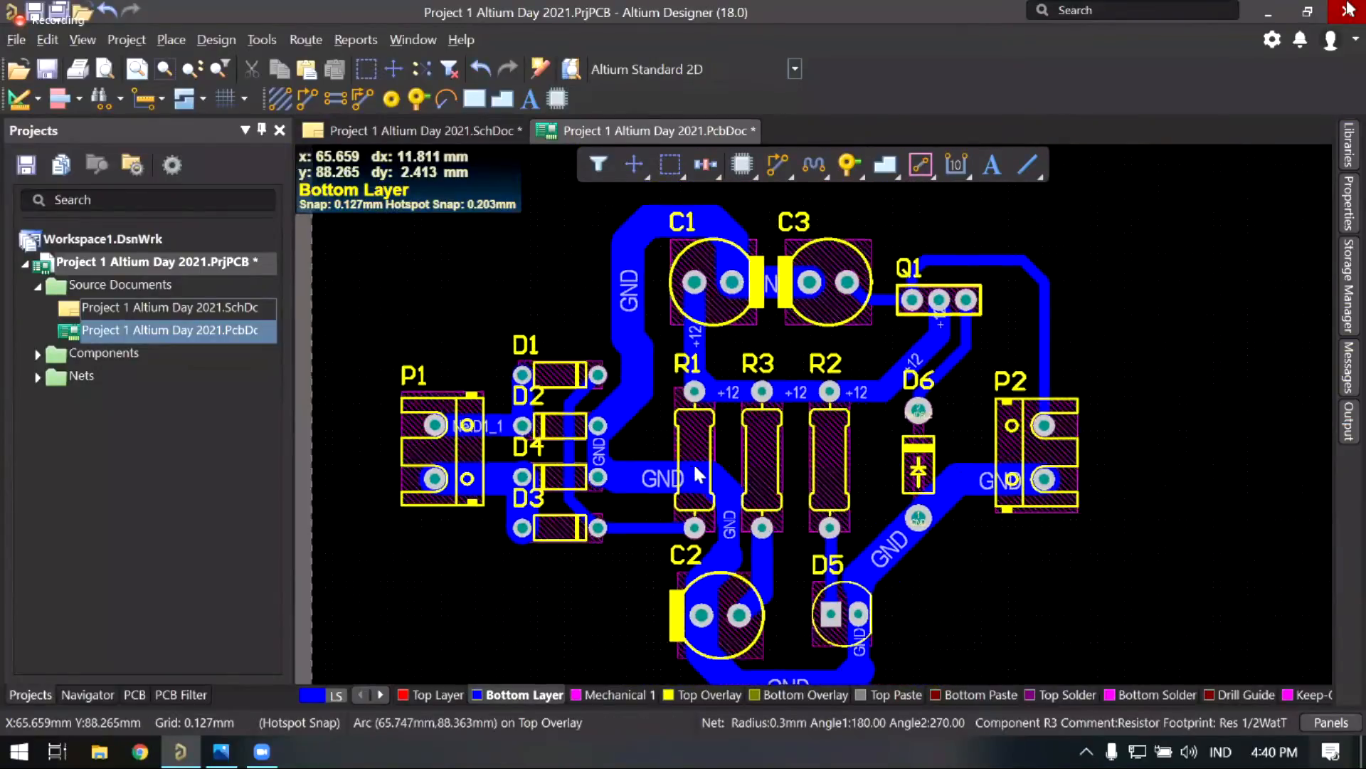
pyautogui.moveTo(741, 375); pyautogui.dragTo(742, 452, button='right')
pyautogui.keyDown('ctrl'); pyautogui.scroll(2, 742, 454); pyautogui.keyUp('ctrl')
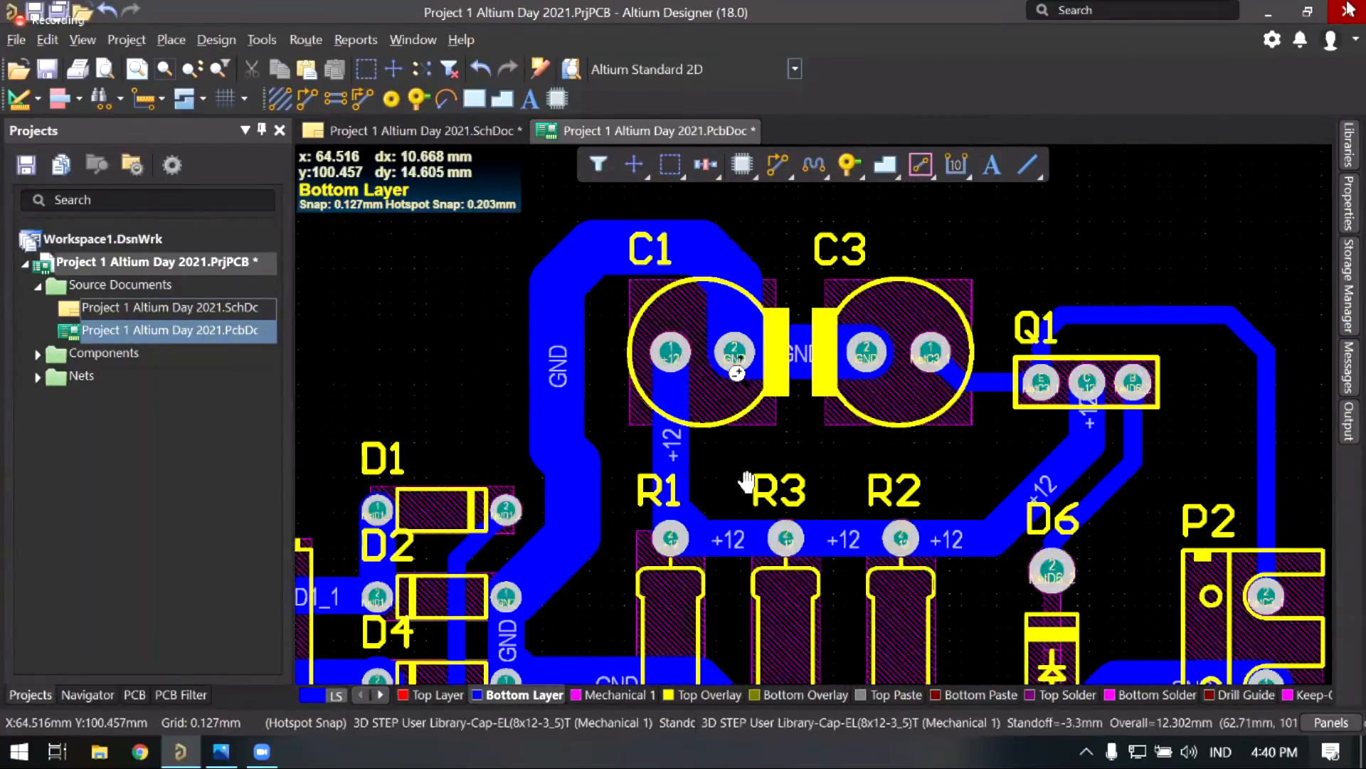
pyautogui.keyDown('ctrl'); pyautogui.scroll(2, 854, 456); pyautogui.keyUp('ctrl')
pyautogui.moveTo(847, 459); pyautogui.dragTo(875, 462, button='right')
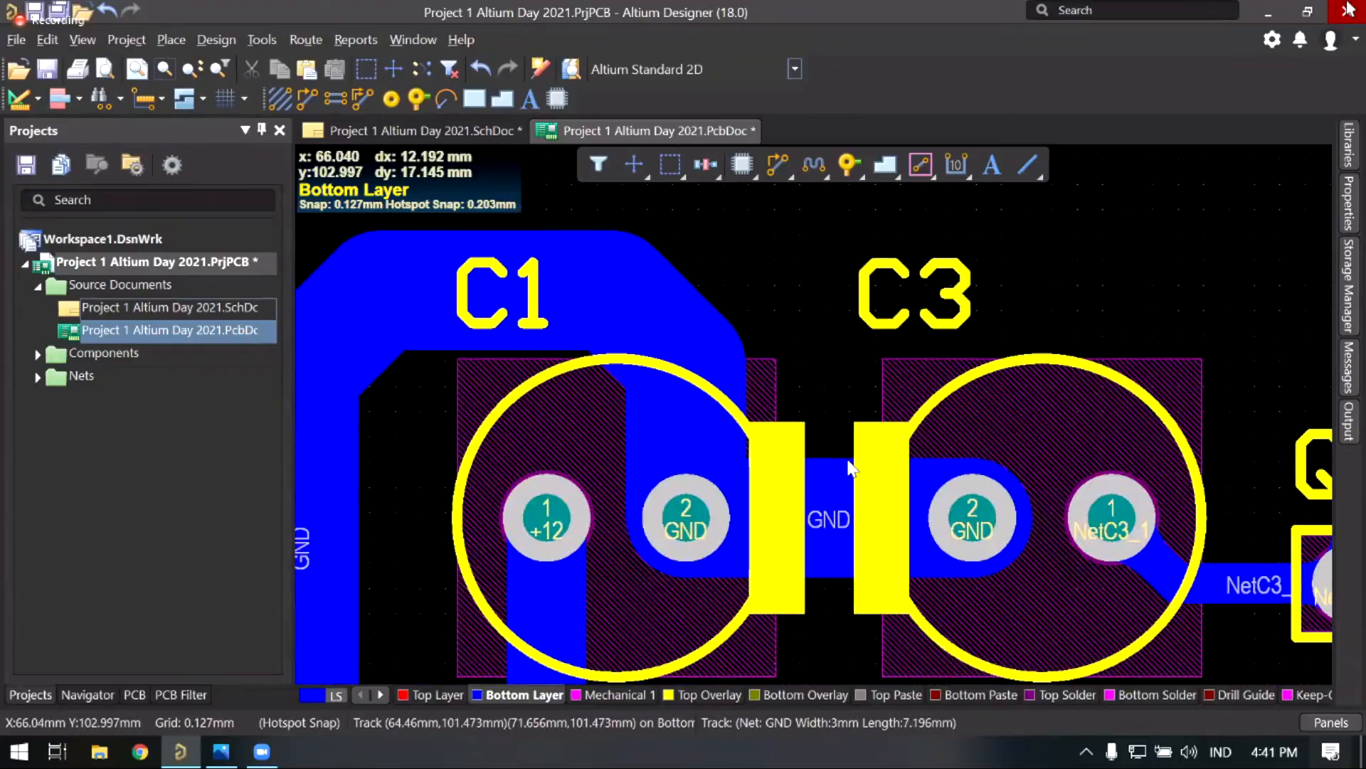
pyautogui.moveTo(861, 562); pyautogui.dragTo(869, 465, button='middle')
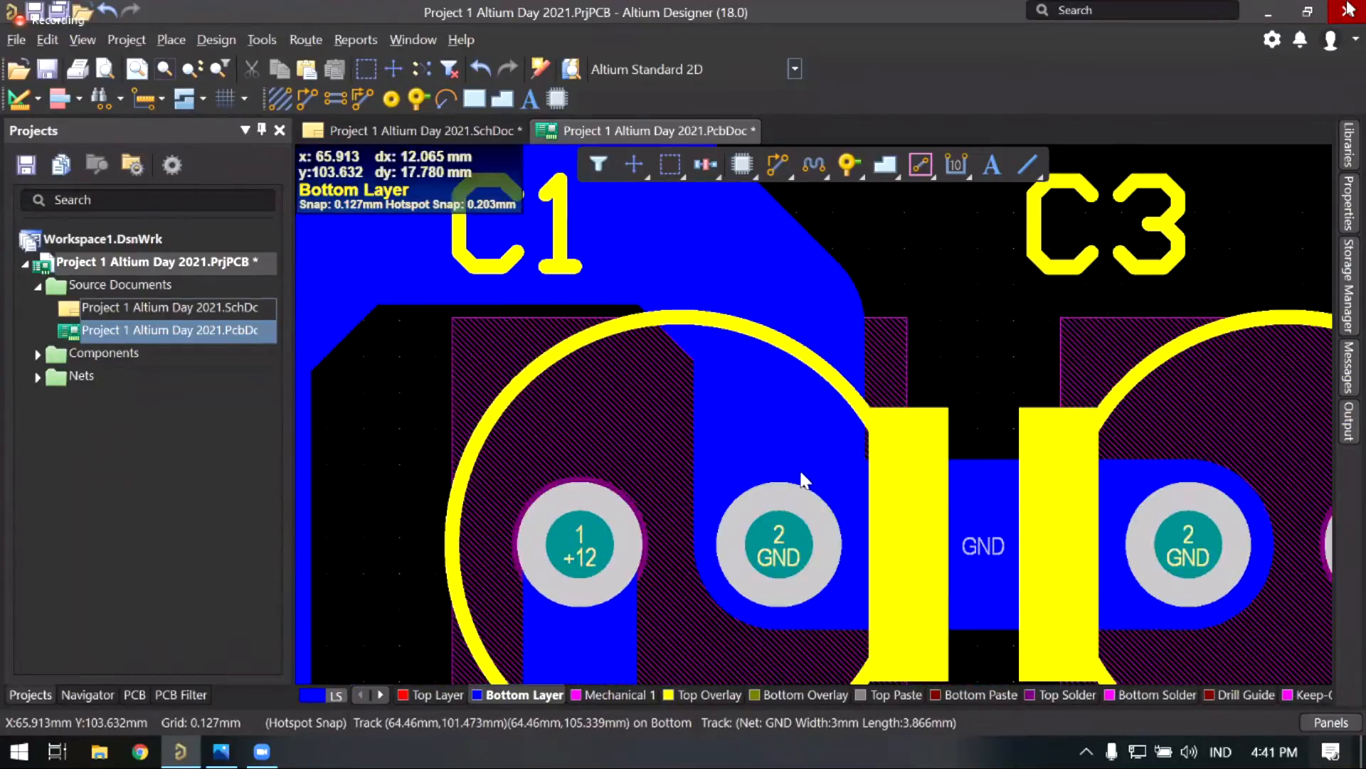
pyautogui.keyDown('ctrl'); pyautogui.scroll(-3, 729, 441); pyautogui.keyUp('ctrl')
pyautogui.moveTo(776, 484); pyautogui.dragTo(775, 516, button='middle')
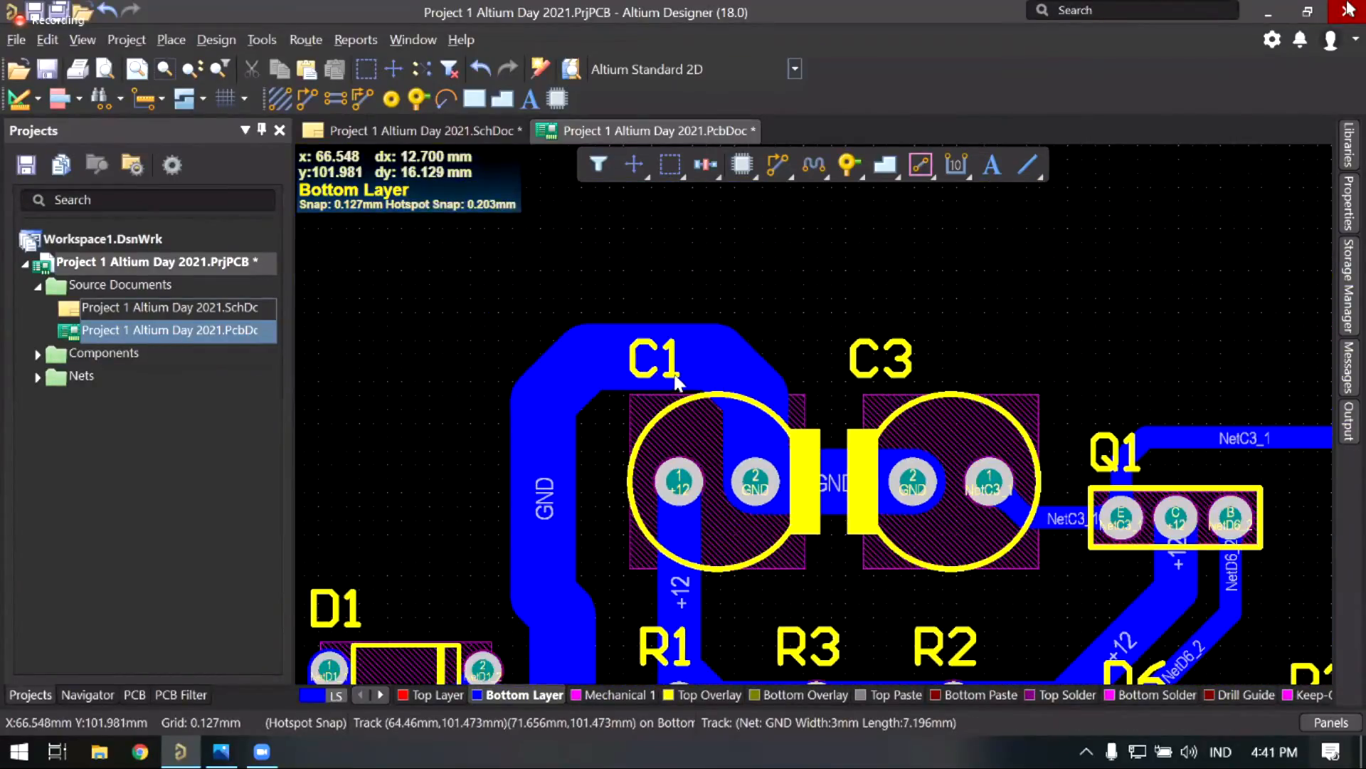
pyautogui.moveTo(677, 379); pyautogui.dragTo(588, 346, button='right')
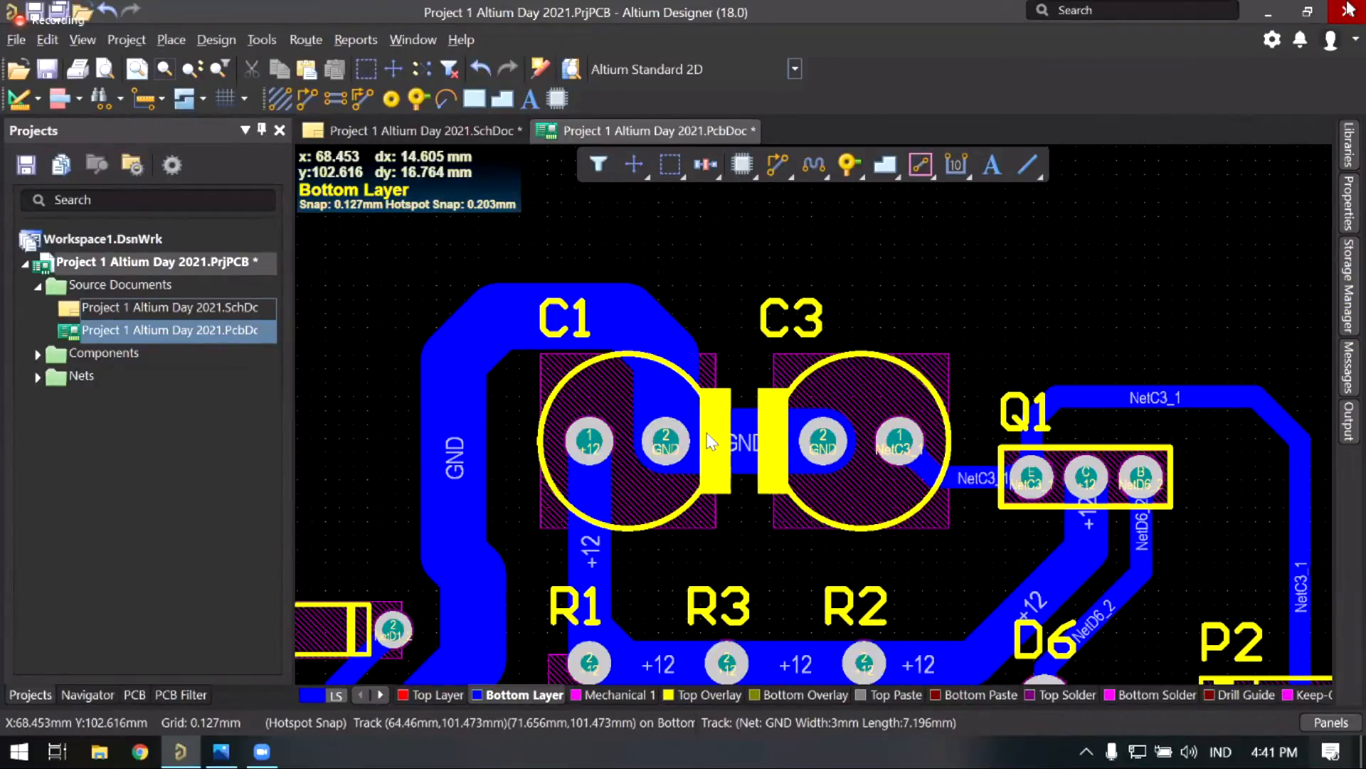
pyautogui.keyDown('ctrl'); pyautogui.scroll(-2, 697, 381); pyautogui.keyUp('ctrl')
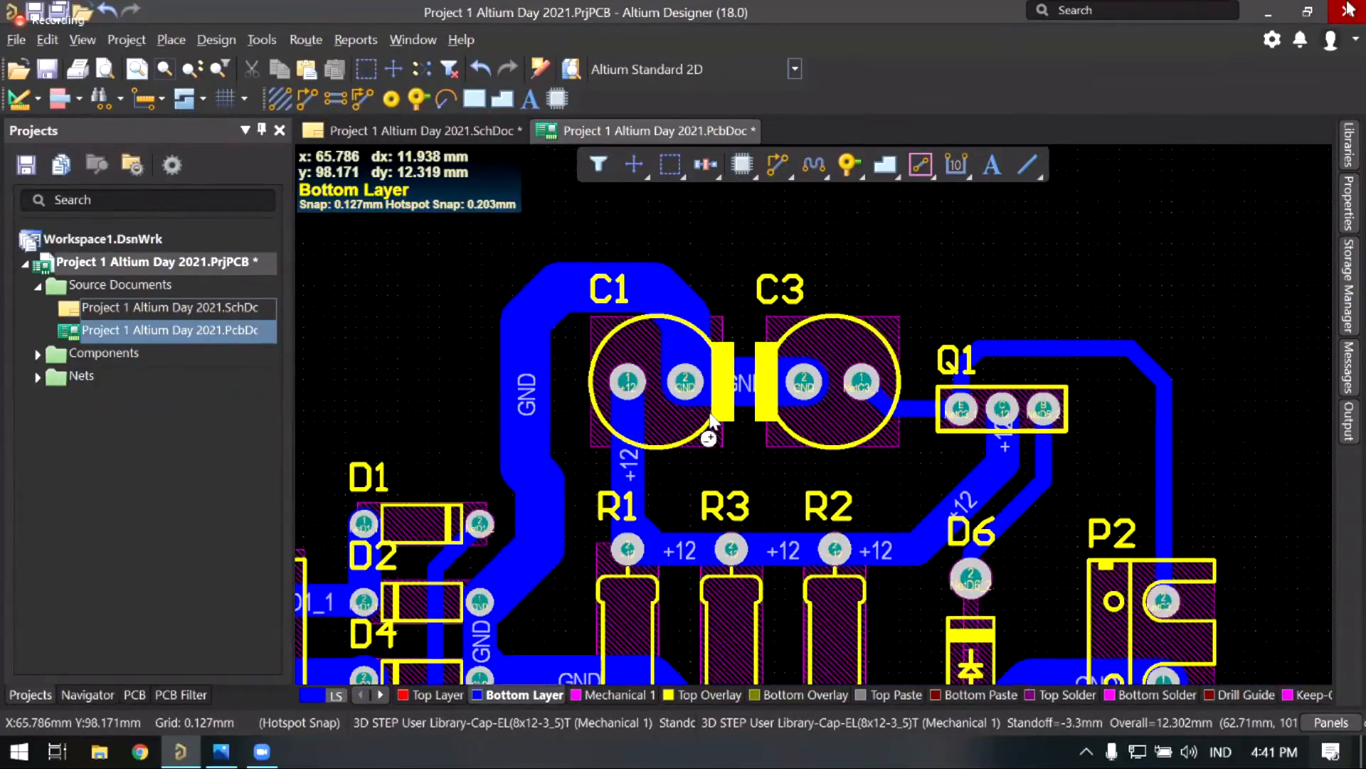
pyautogui.keyDown('ctrl'); pyautogui.scroll(-3, 697, 381); pyautogui.keyUp('ctrl')
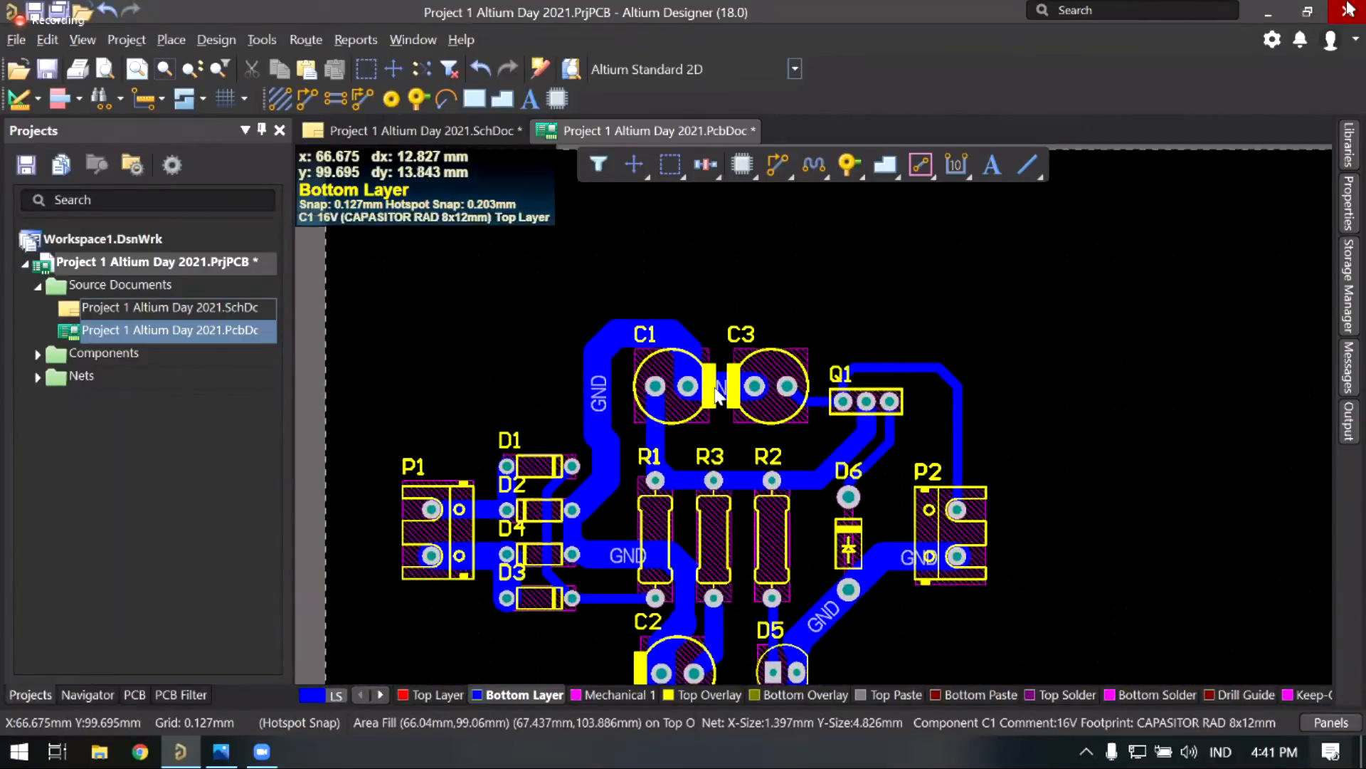
pyautogui.keyDown('ctrl'); pyautogui.scroll(3, 701, 454); pyautogui.keyUp('ctrl')
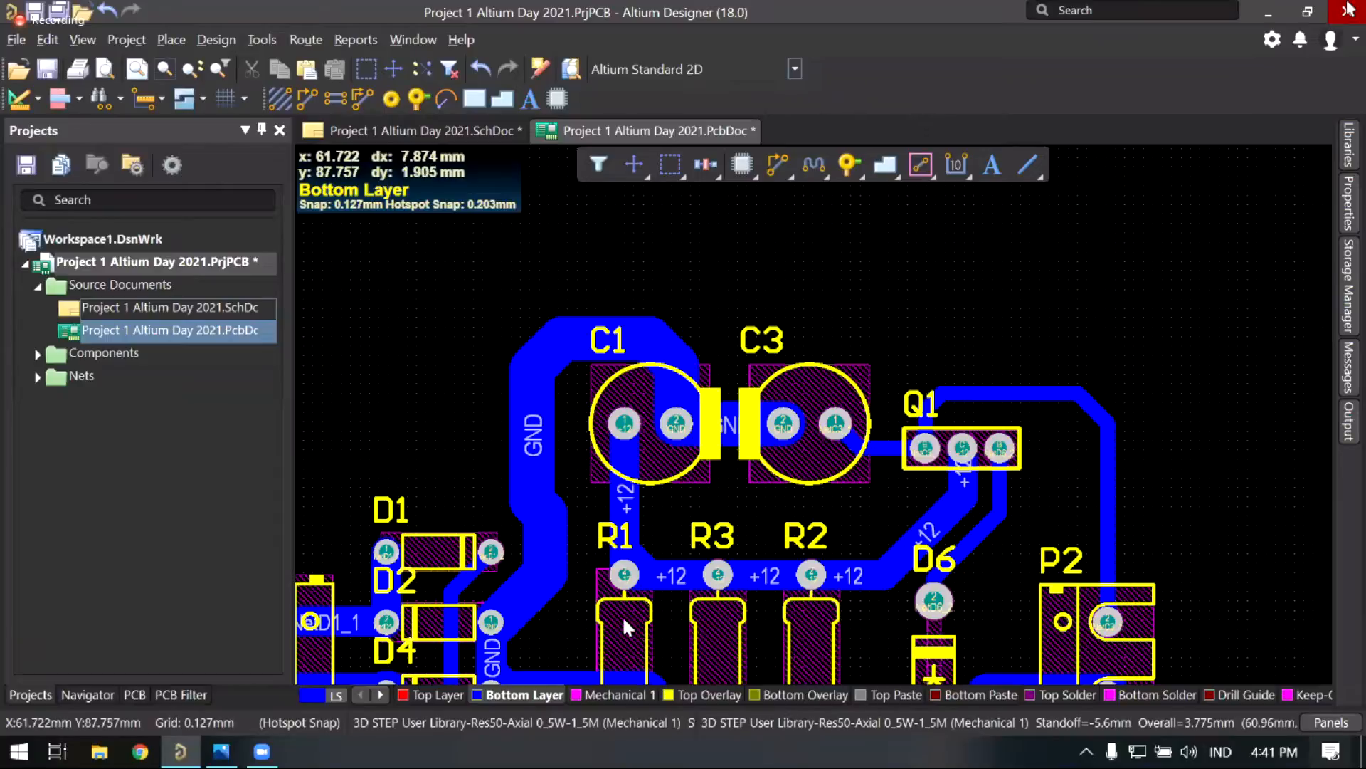
pyautogui.moveTo(598, 644); pyautogui.dragTo(613, 710, button='right')
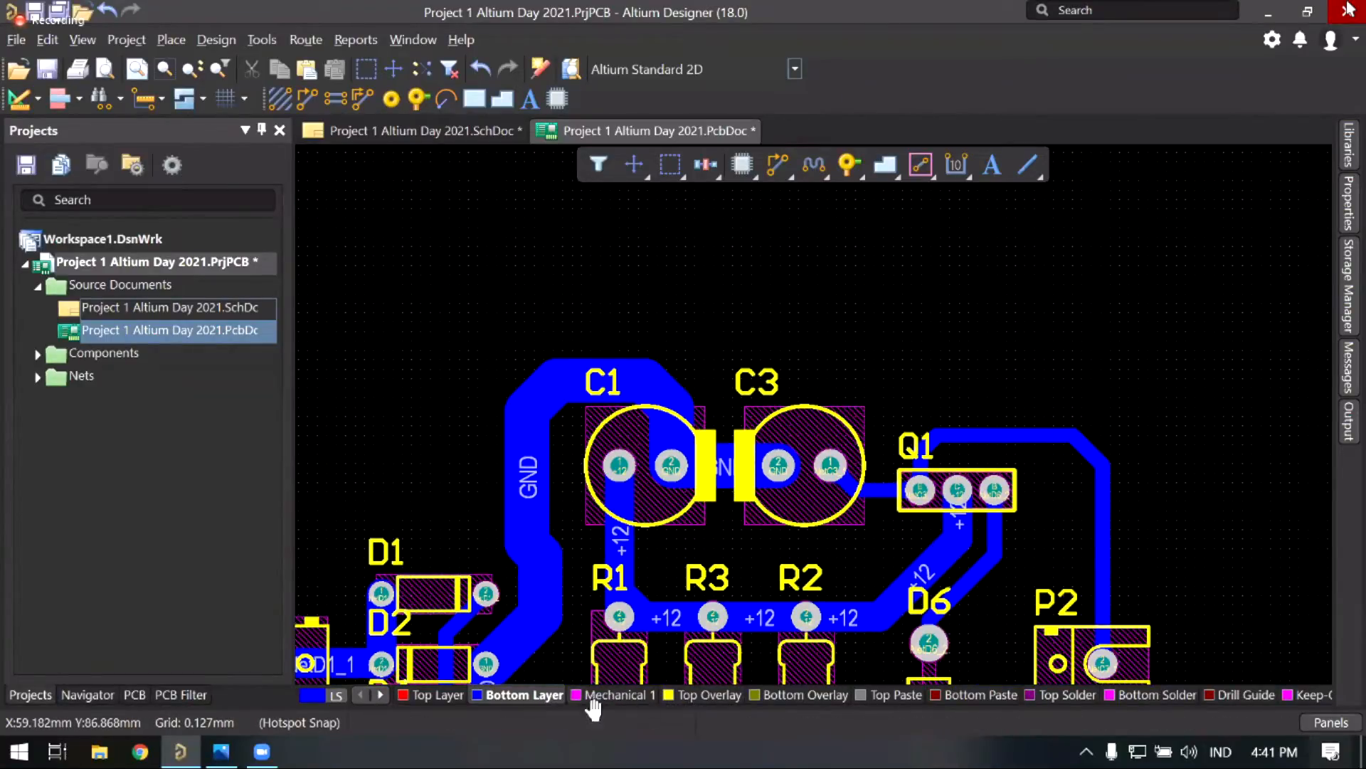
# Step: Turn off the Top Overlay layer and zoom in on the GND track joining C1 and C3
pyautogui.rightClick(624, 708)
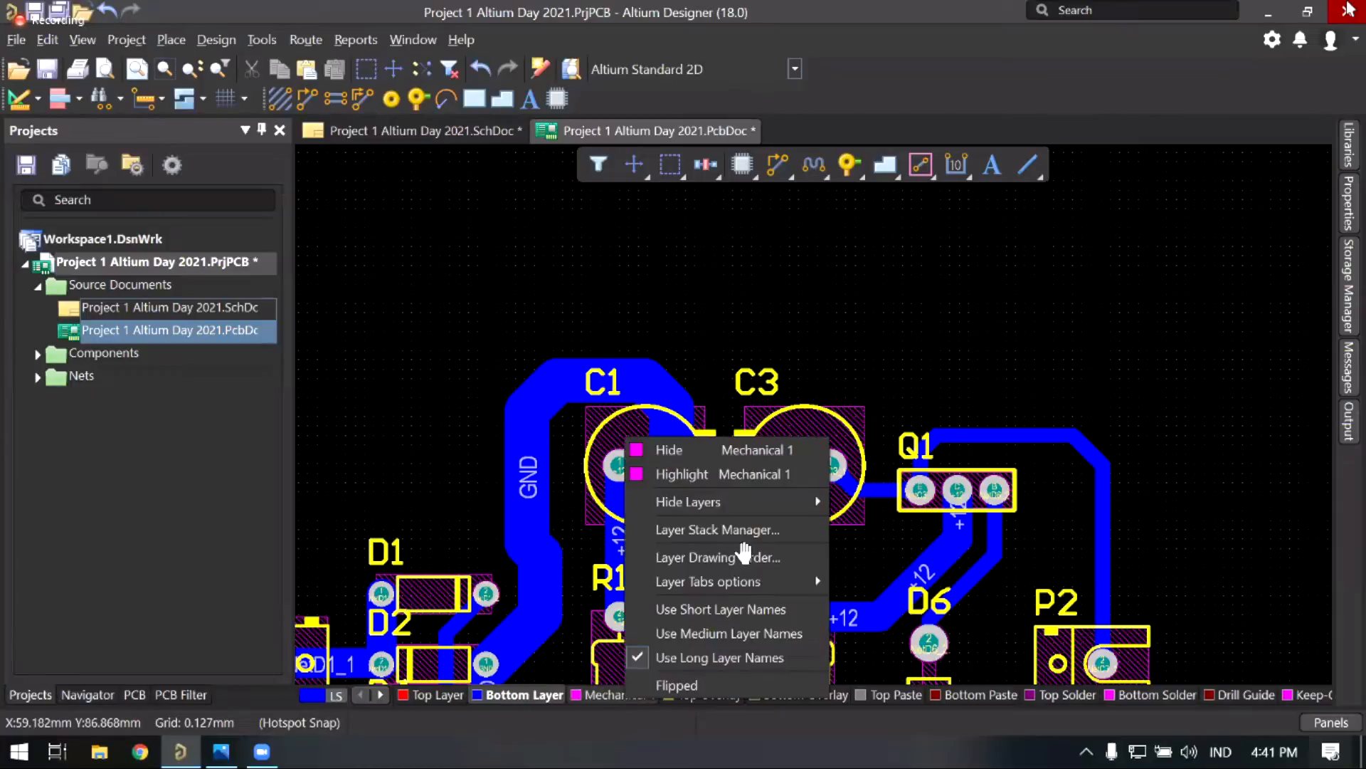
pyautogui.moveTo(716, 507)
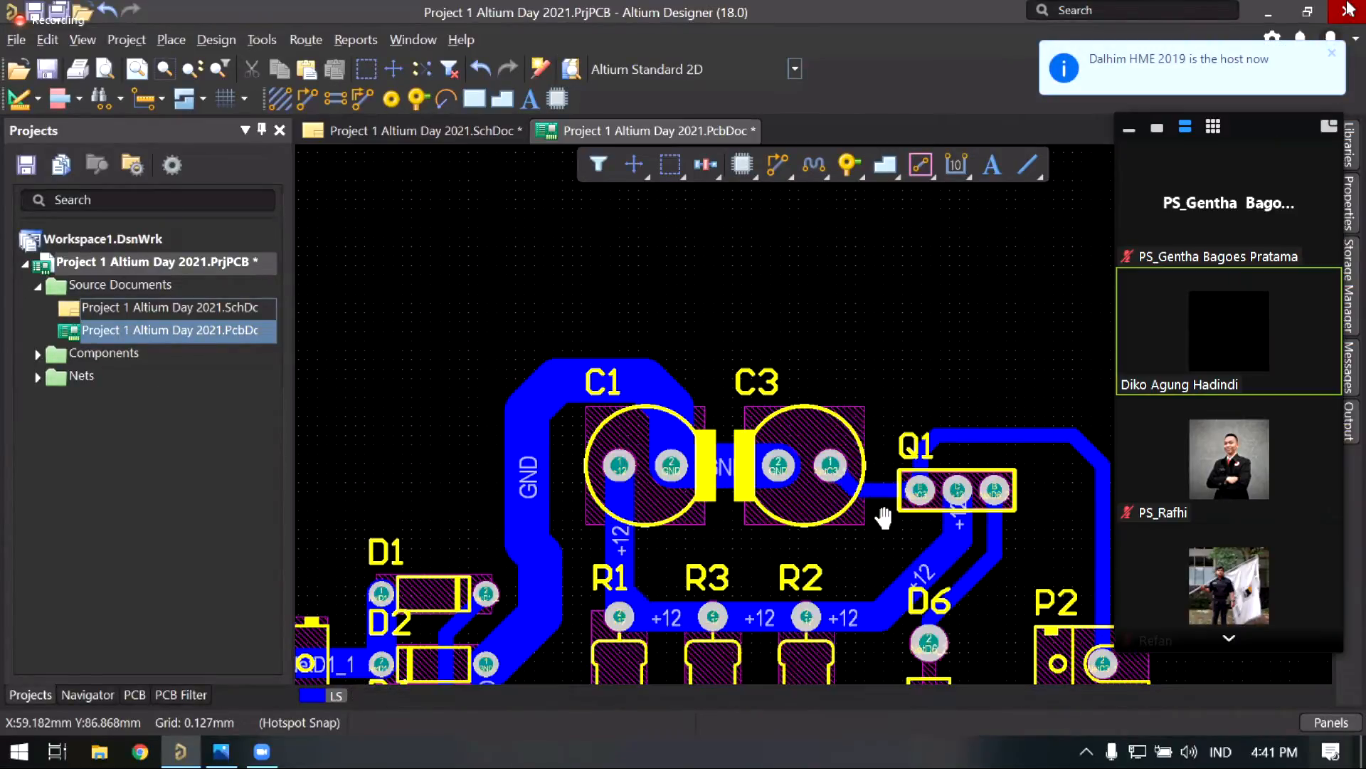
pyautogui.moveTo(753, 530); pyautogui.dragTo(690, 426, button='right')
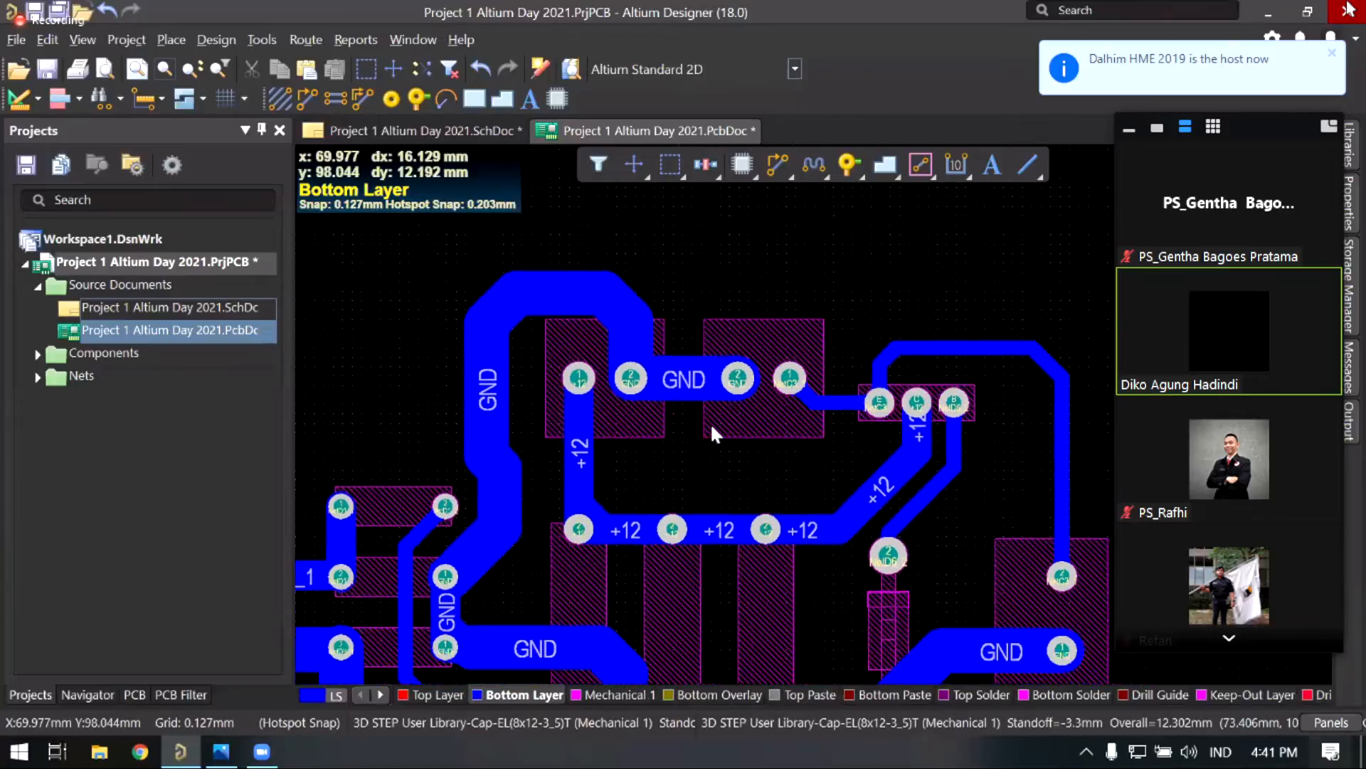
pyautogui.keyDown('ctrl'); pyautogui.scroll(-3, 691, 425); pyautogui.keyUp('ctrl')
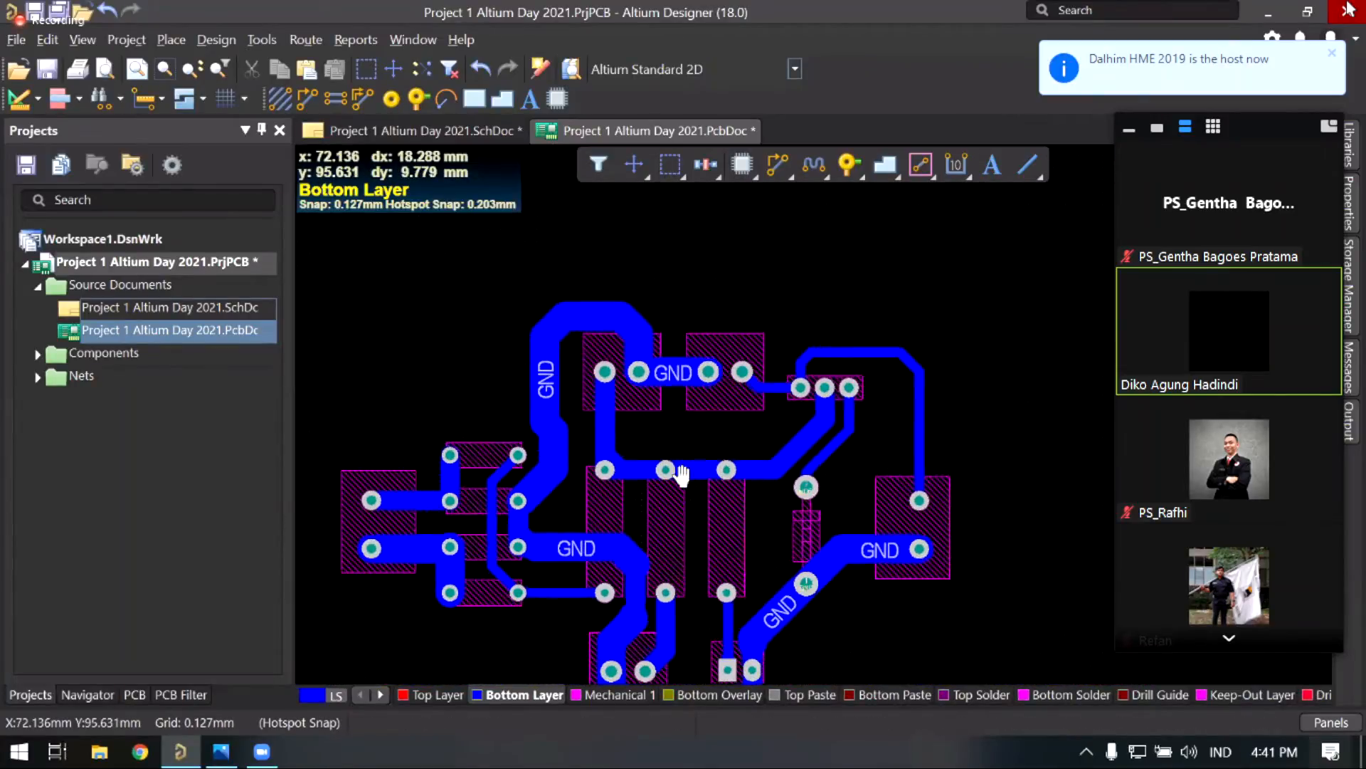
pyautogui.moveTo(682, 461); pyautogui.dragTo(657, 484, button='right')
pyautogui.keyDown('ctrl'); pyautogui.scroll(4, 650, 449); pyautogui.keyUp('ctrl')
pyautogui.keyDown('ctrl'); pyautogui.scroll(2, 630, 457); pyautogui.keyUp('ctrl')
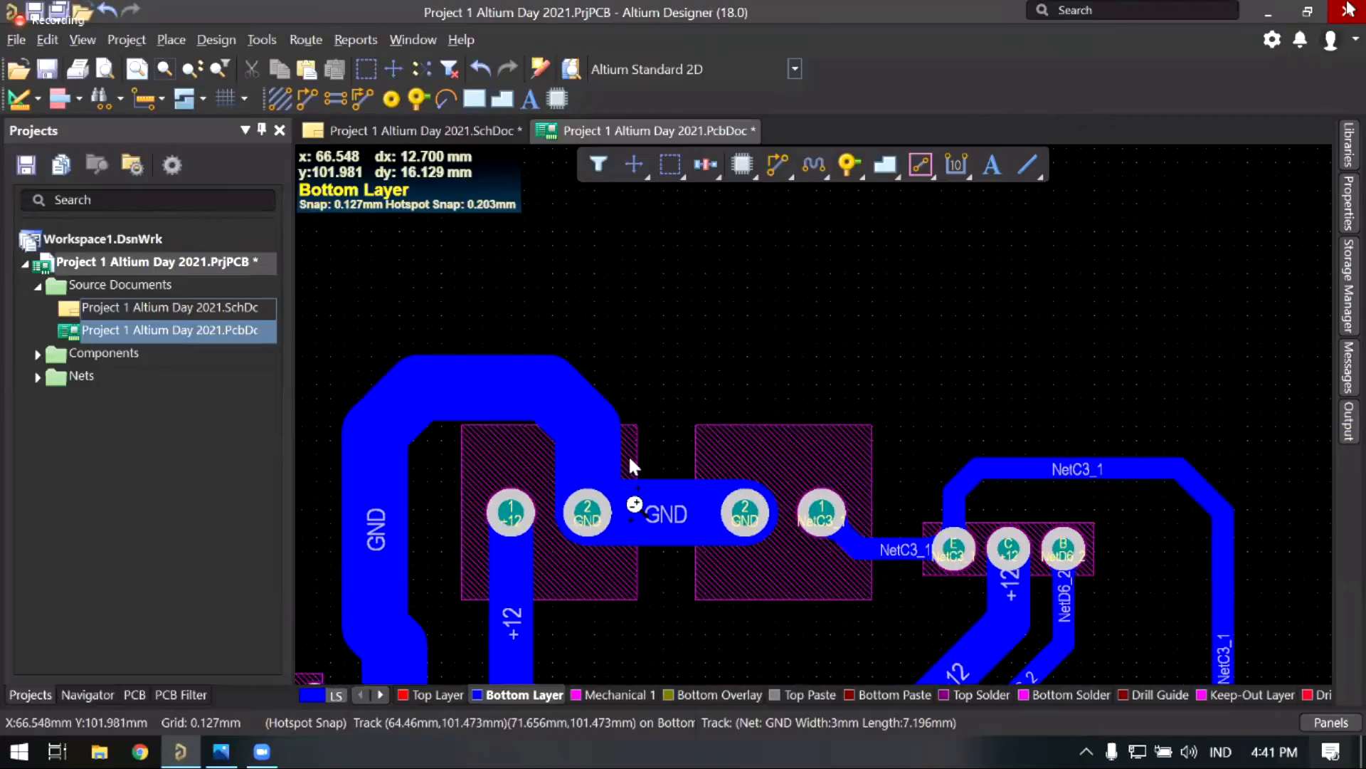
pyautogui.keyDown('ctrl'); pyautogui.scroll(2, 634, 504); pyautogui.keyUp('ctrl')
pyautogui.keyDown('ctrl'); pyautogui.scroll(2, 727, 419); pyautogui.keyUp('ctrl')
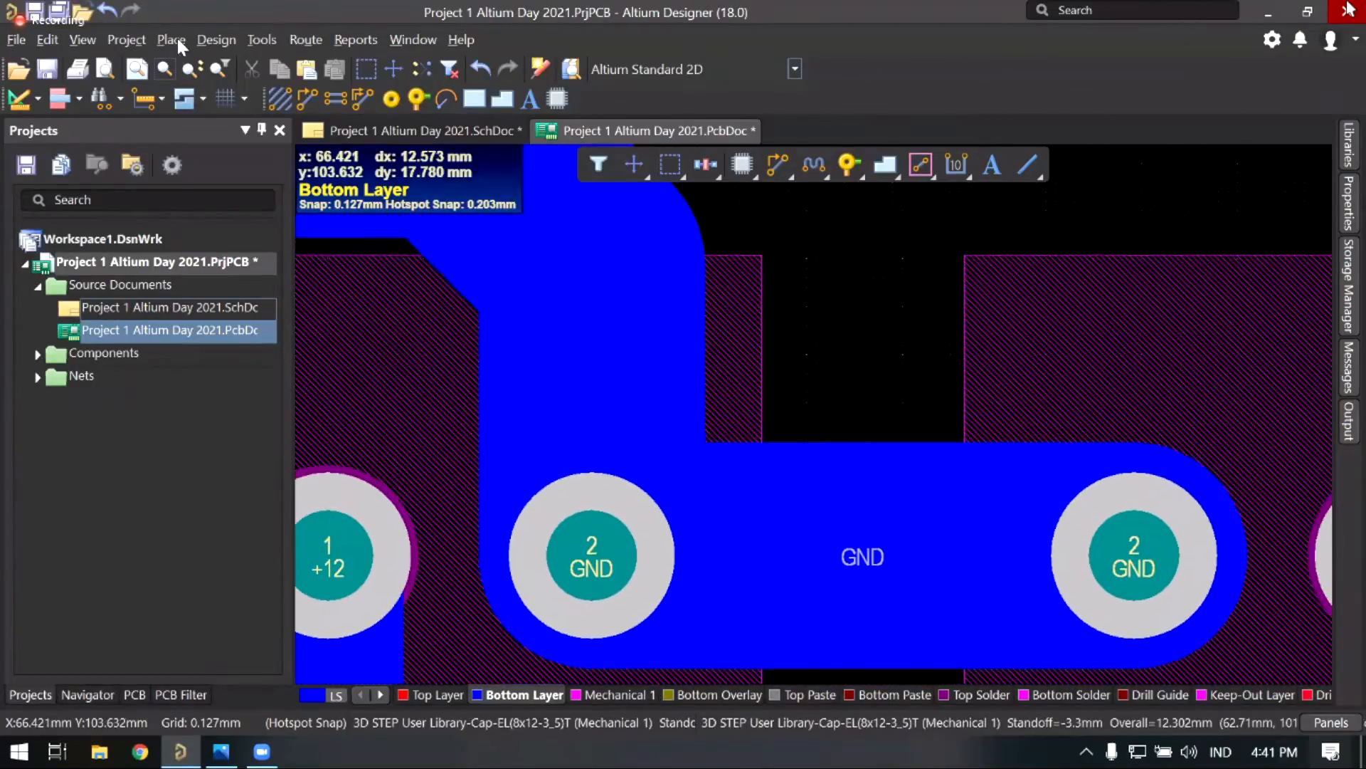
# Step: Draw a triangular solid region with 45/90 corners at the GND track corner beside C1
pyautogui.press('p')
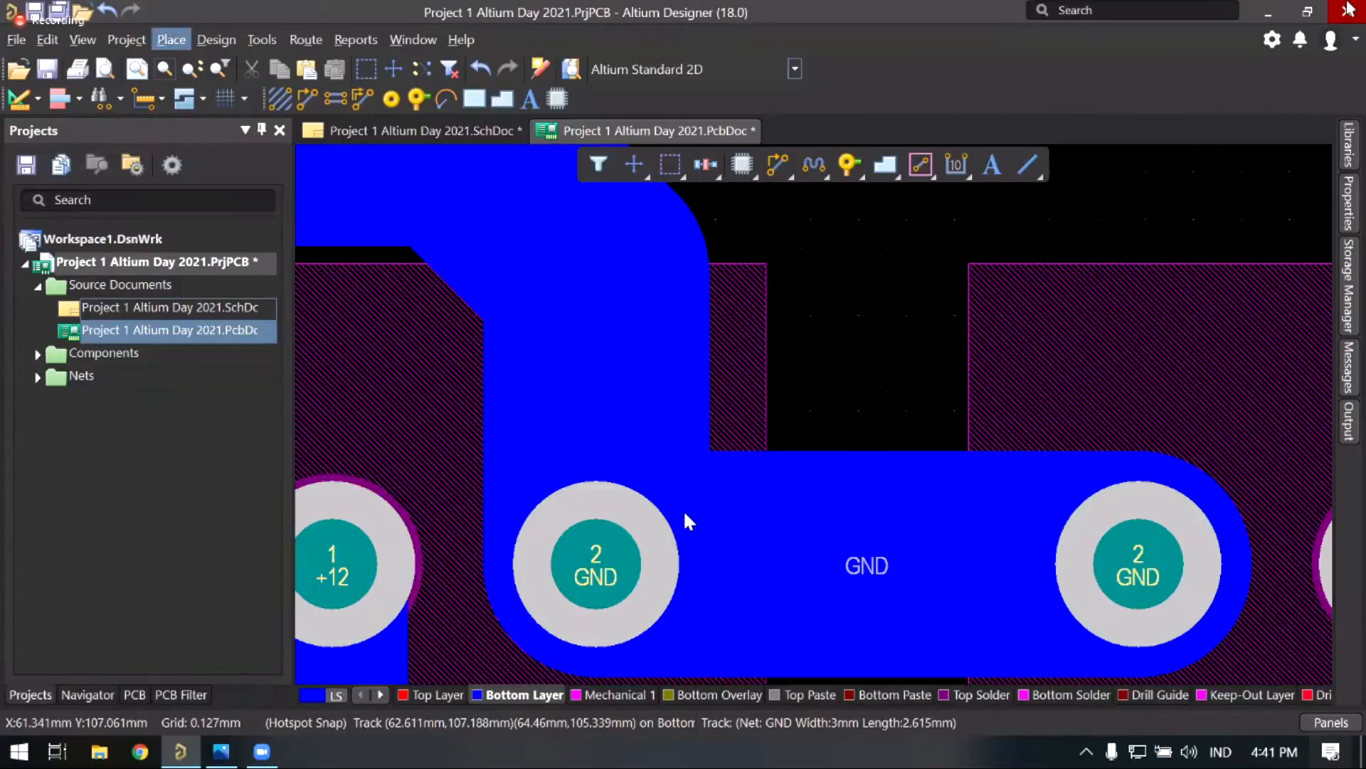
pyautogui.moveTo(724, 494); pyautogui.dragTo(641, 453, button='middle')
pyautogui.rightClick(634, 450)
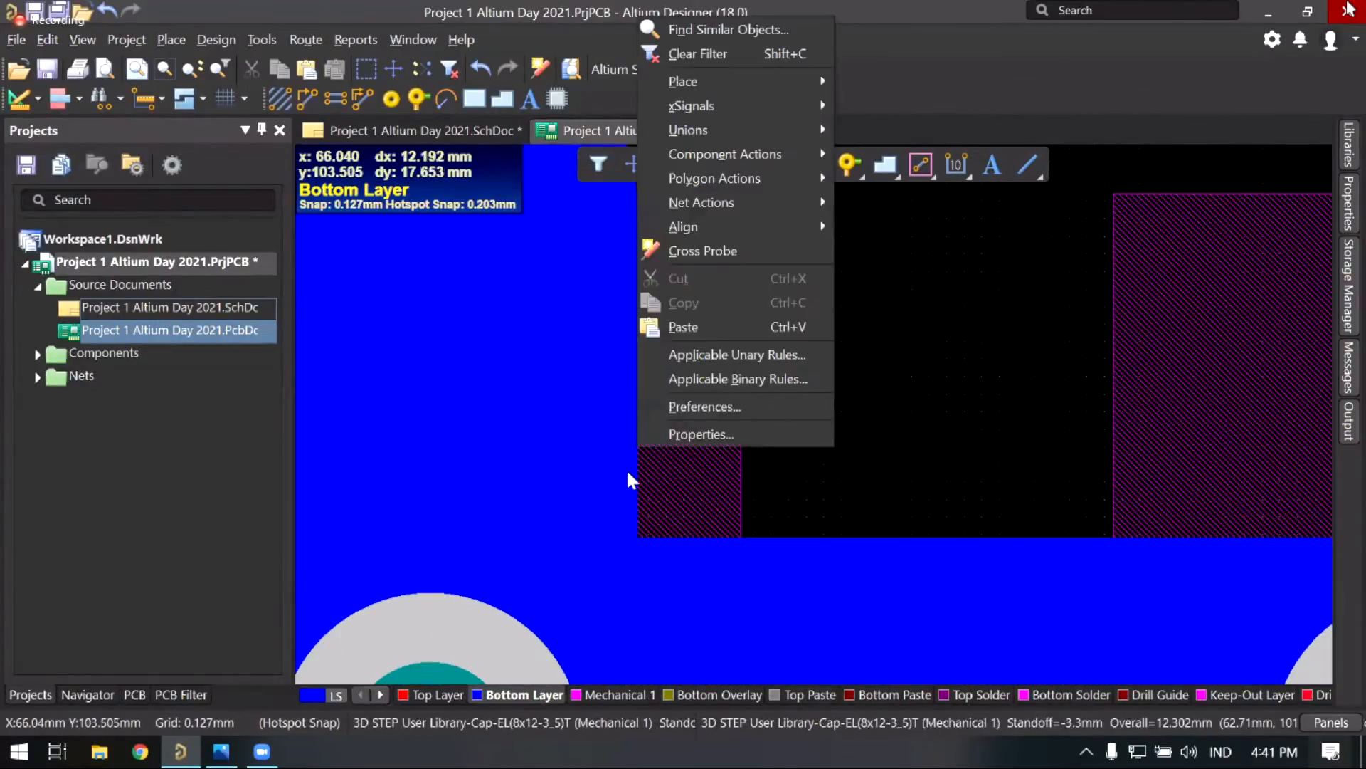
pyautogui.click(620, 466)
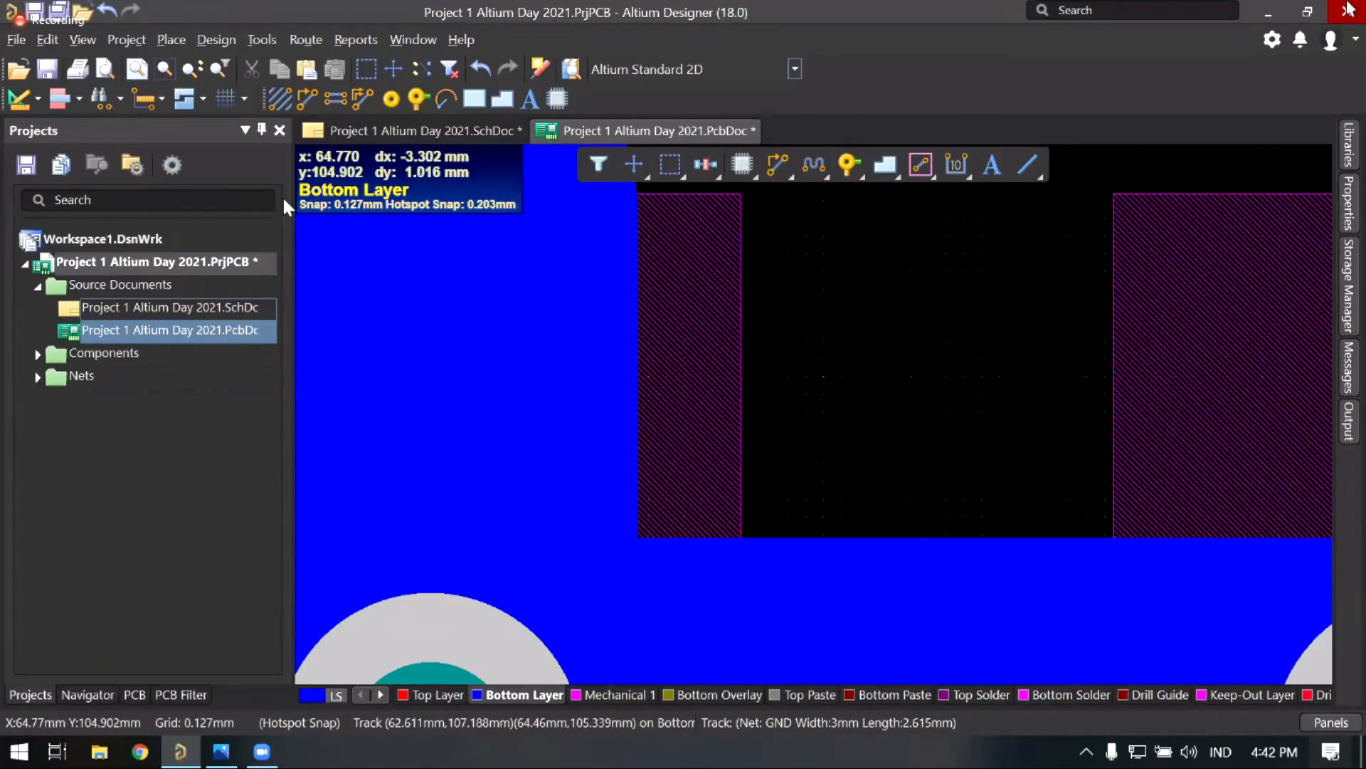
pyautogui.click(172, 39)
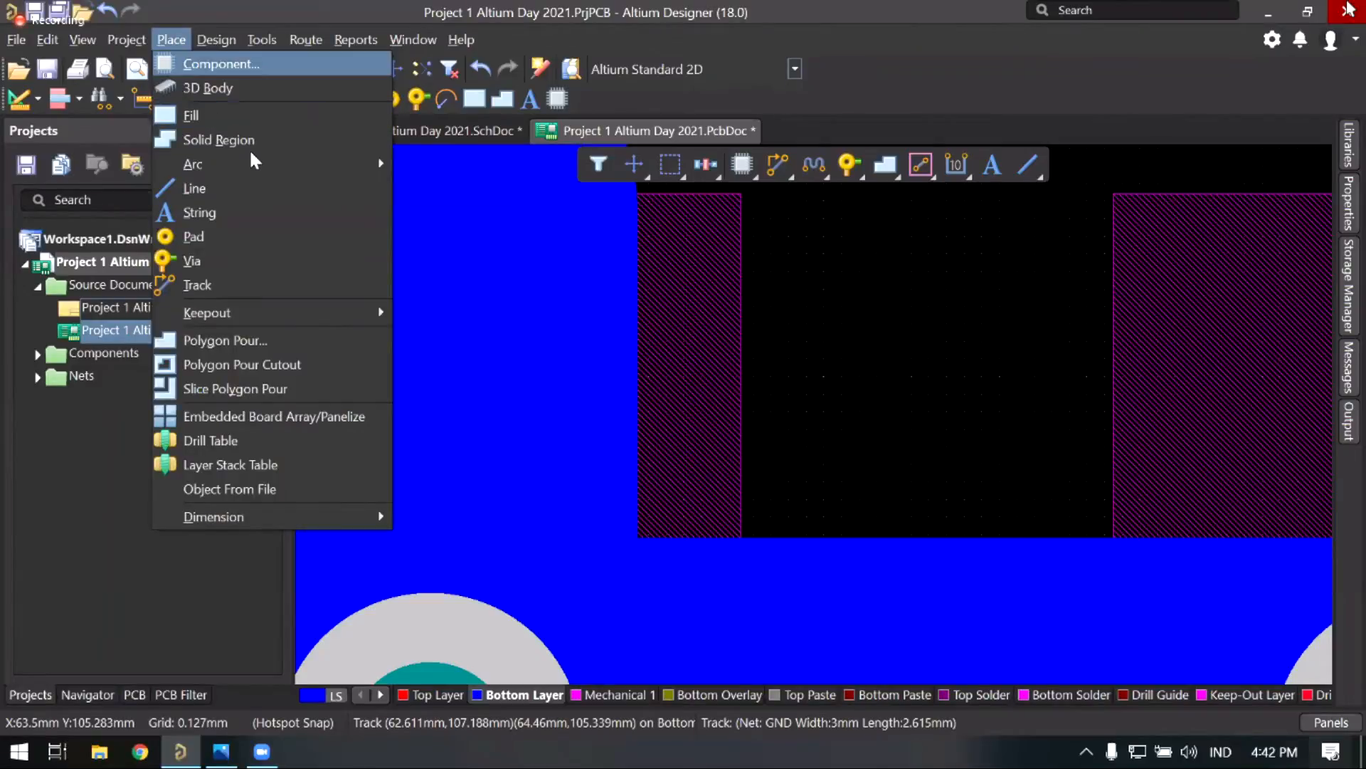
pyautogui.click(244, 142)
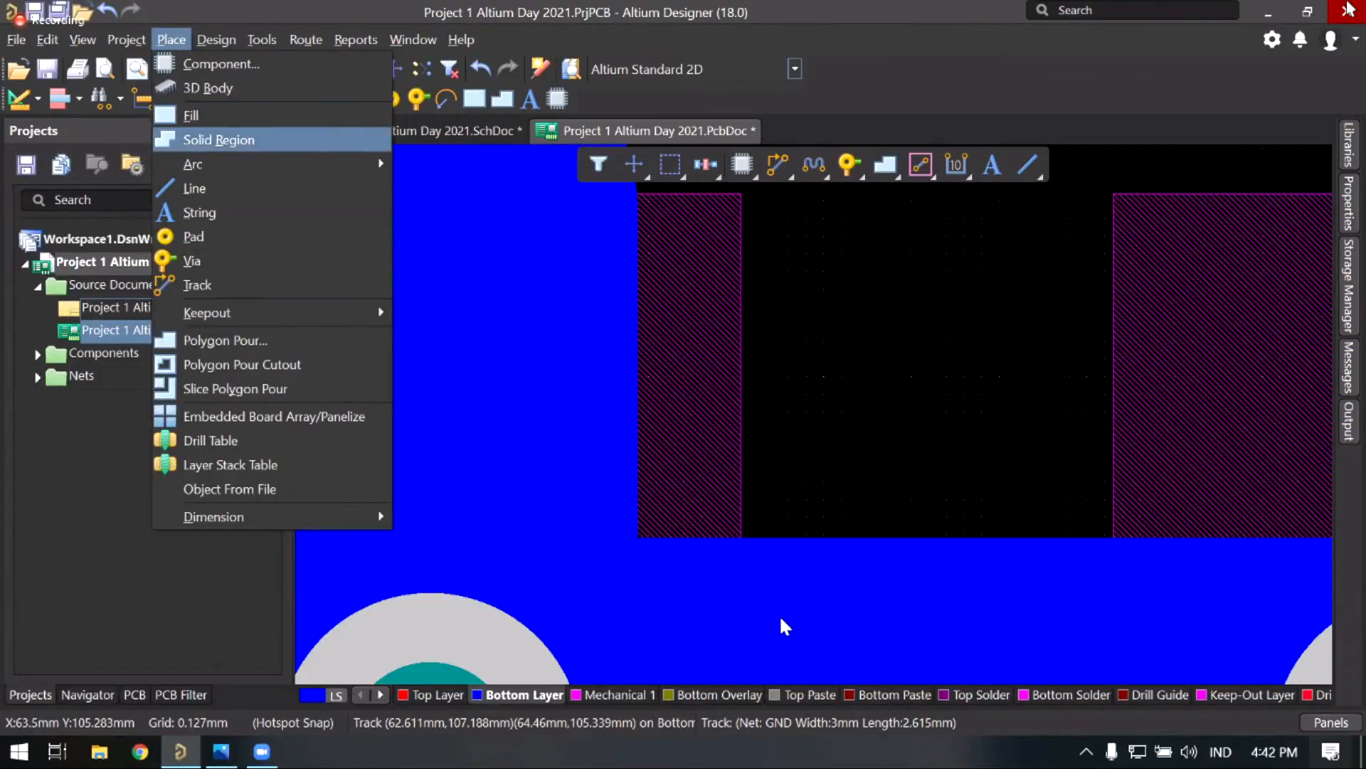
pyautogui.click(631, 429)
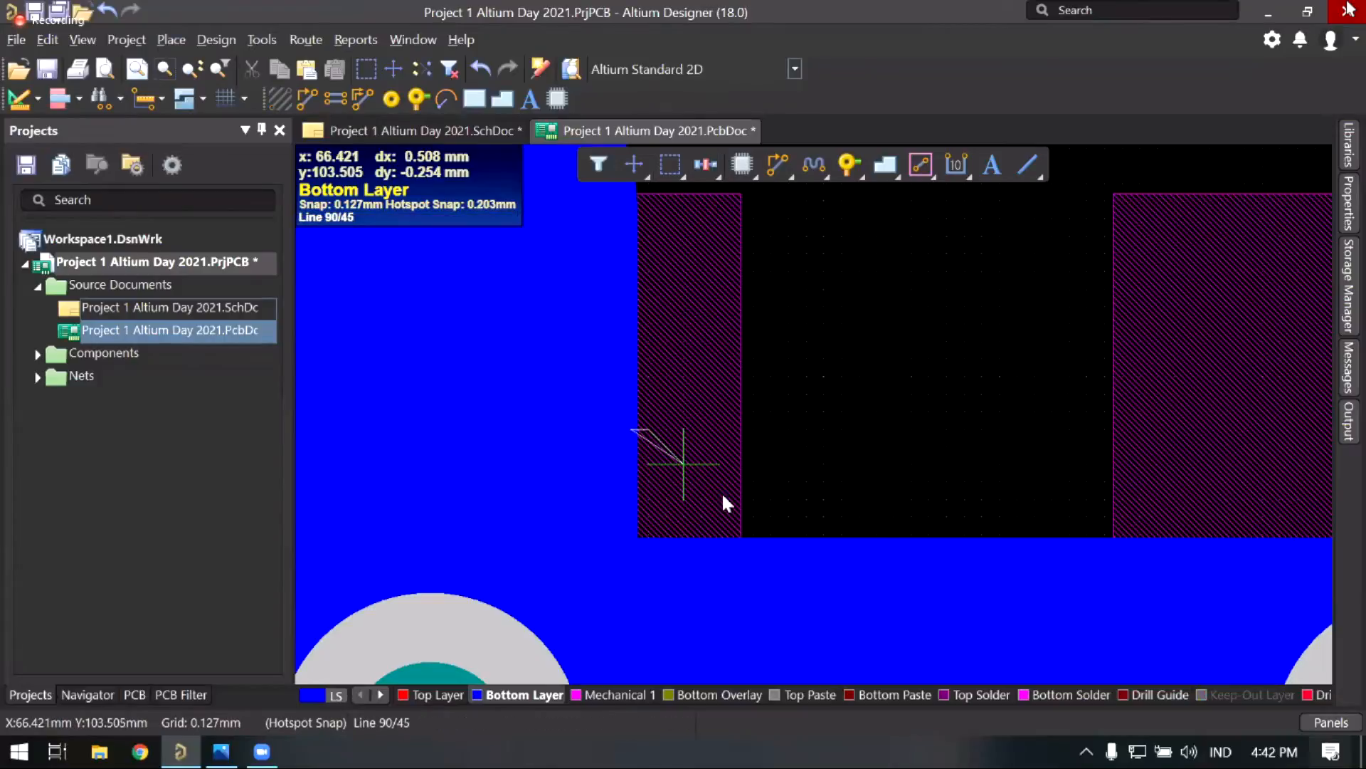
pyautogui.hotkey('shift', 'space')
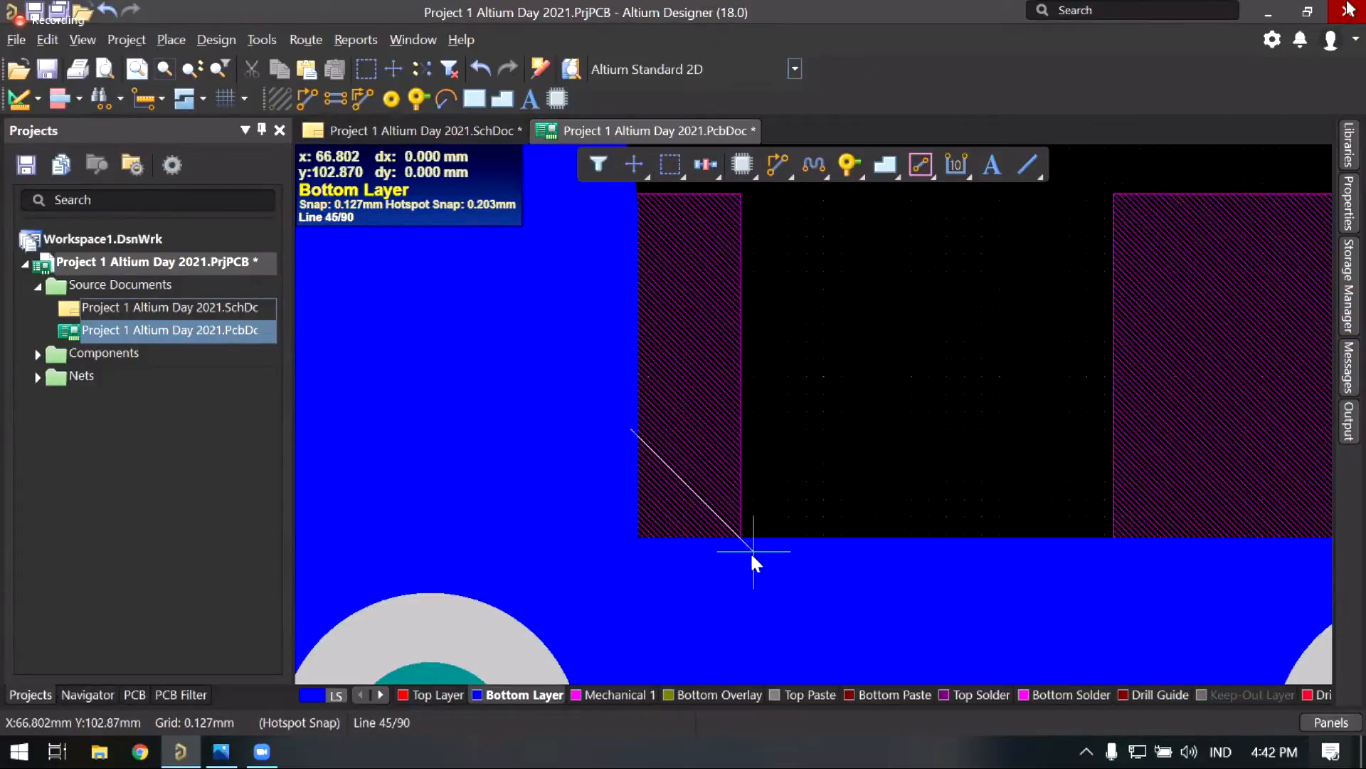
pyautogui.click(631, 559)
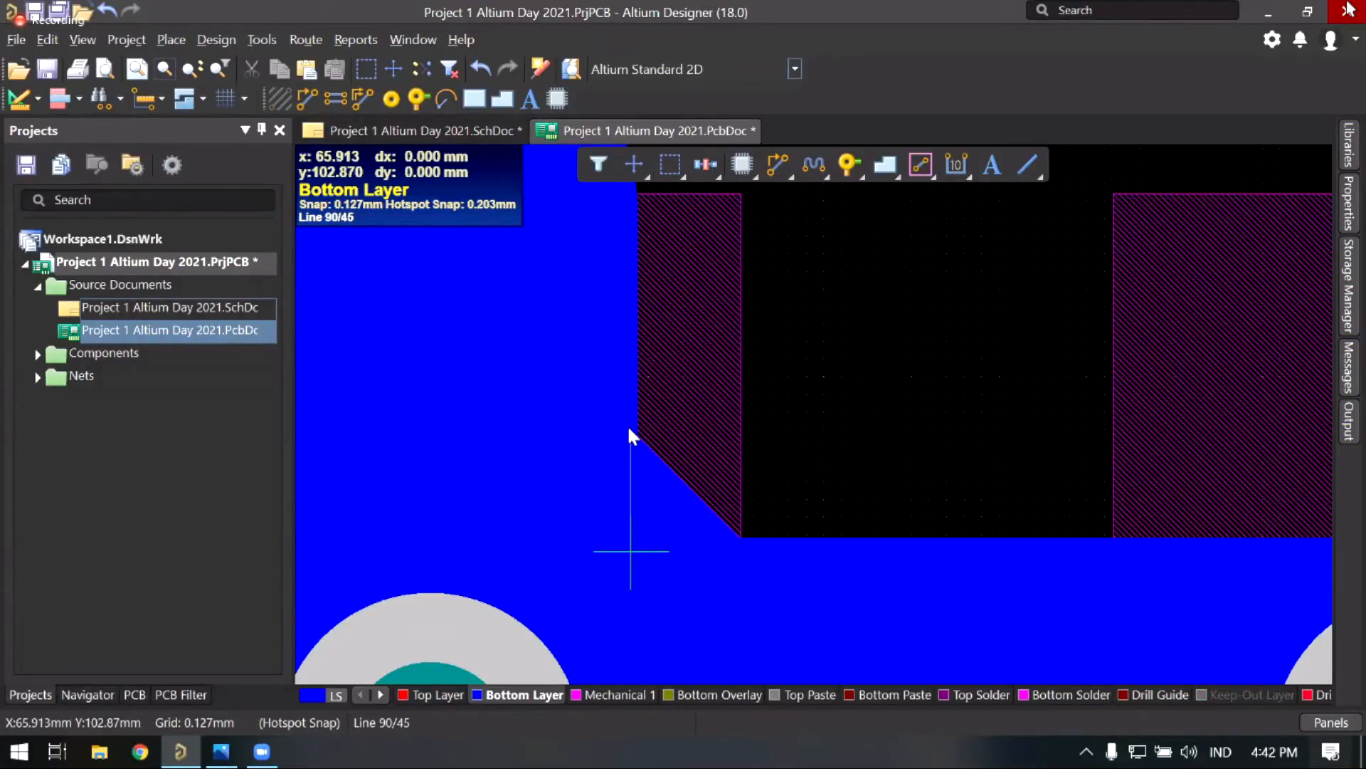
pyautogui.rightClick(631, 430)
pyautogui.rightClick(763, 403)
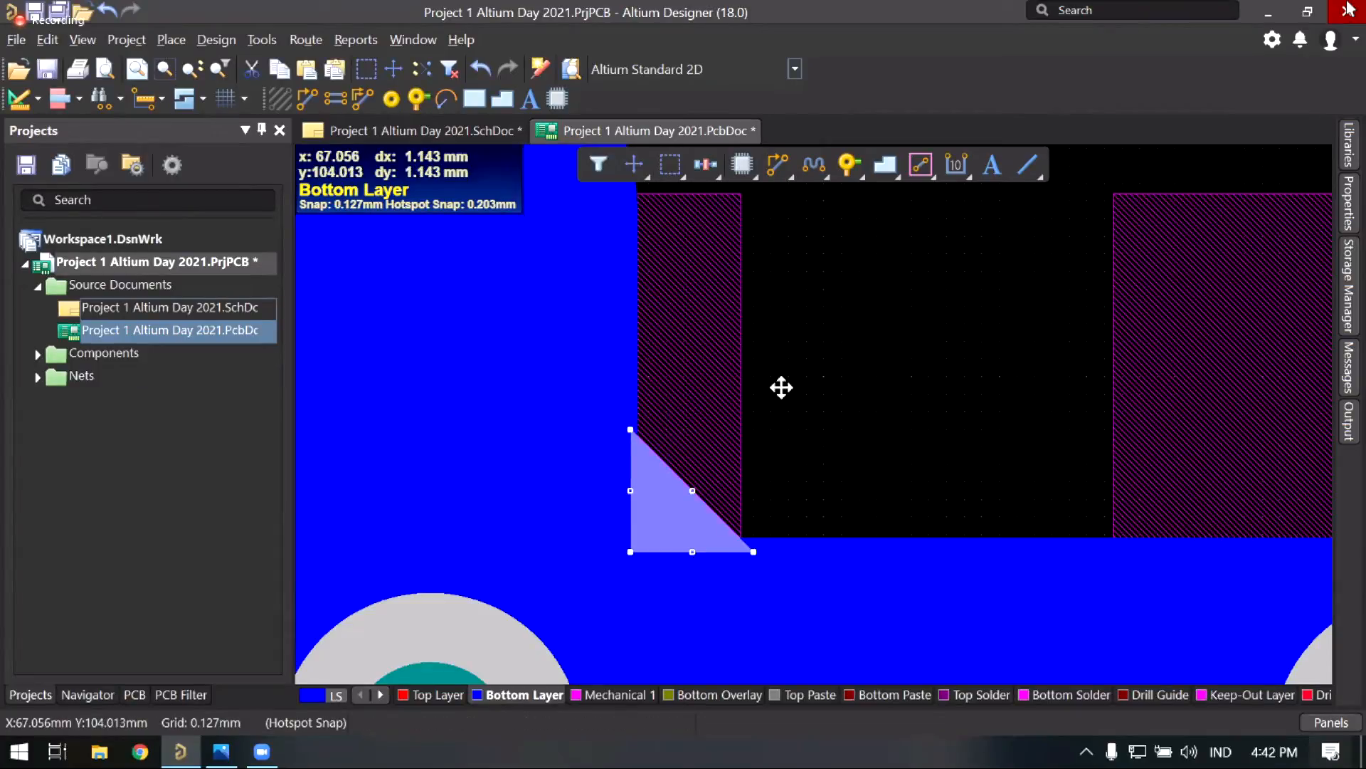
# Step: Deselect the region and pan around to inspect the filled GND corner
pyautogui.click(781, 387)
pyautogui.moveTo(886, 367); pyautogui.dragTo(963, 332, button='right')
pyautogui.click(956, 339)
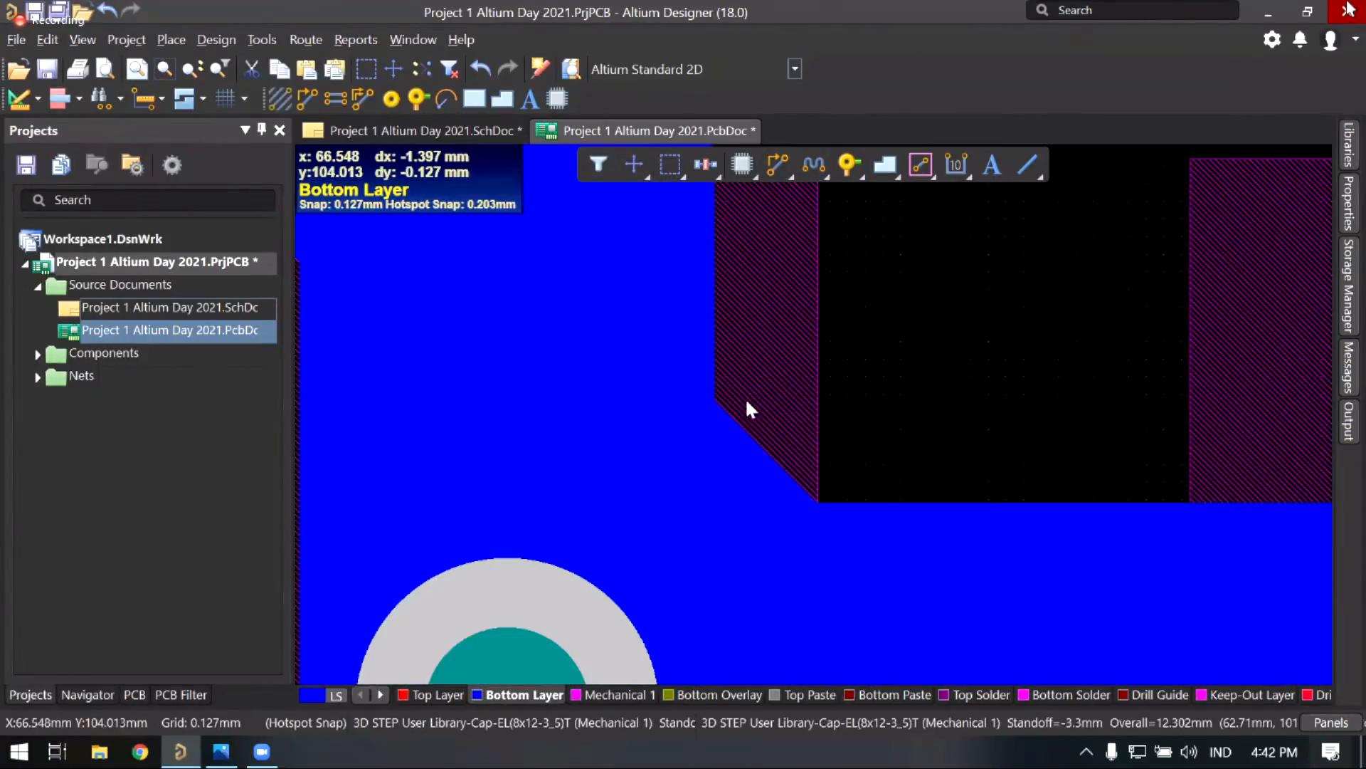
pyautogui.keyDown('ctrl'); pyautogui.scroll(-4, 795, 375); pyautogui.keyUp('ctrl')
pyautogui.moveTo(841, 459); pyautogui.dragTo(837, 464, button='right')
pyautogui.moveTo(780, 397); pyautogui.dragTo(766, 403, button='right')
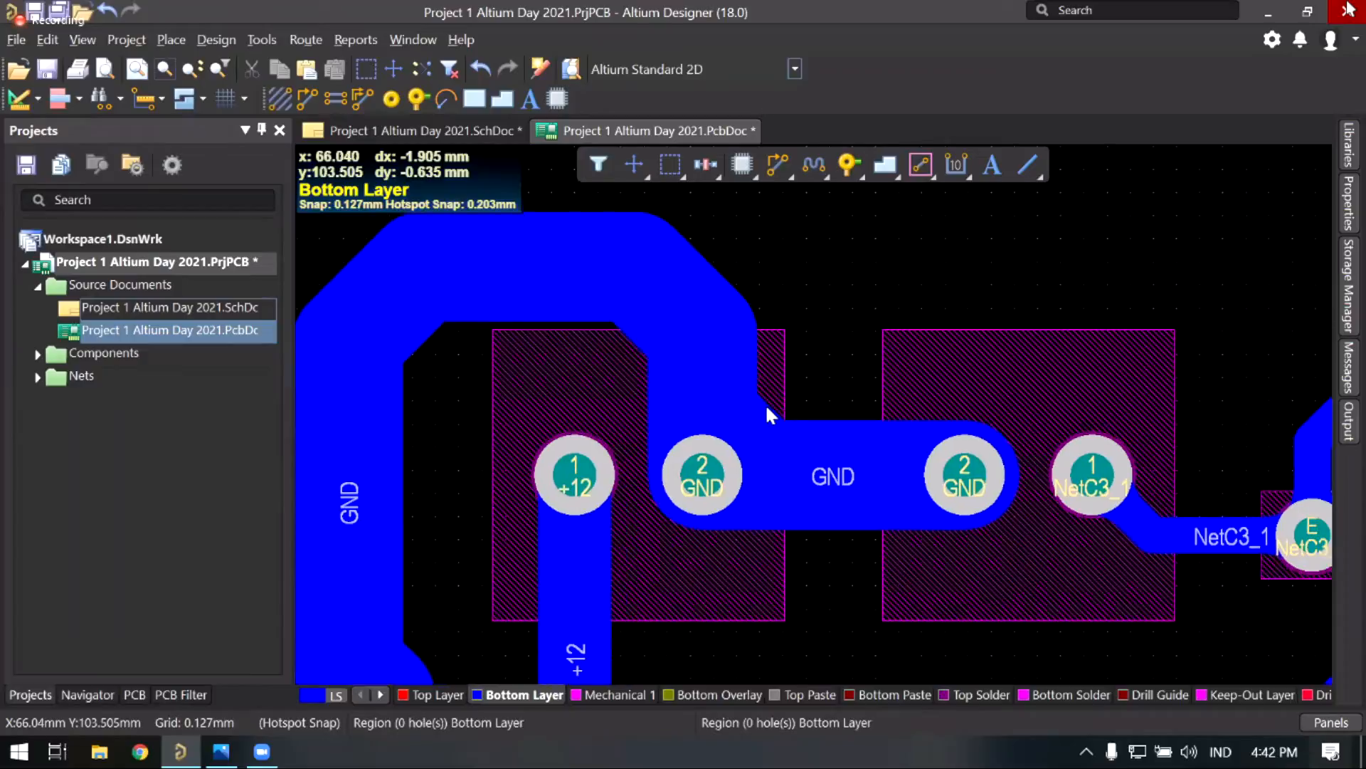
pyautogui.moveTo(838, 315); pyautogui.dragTo(816, 316, button='right')
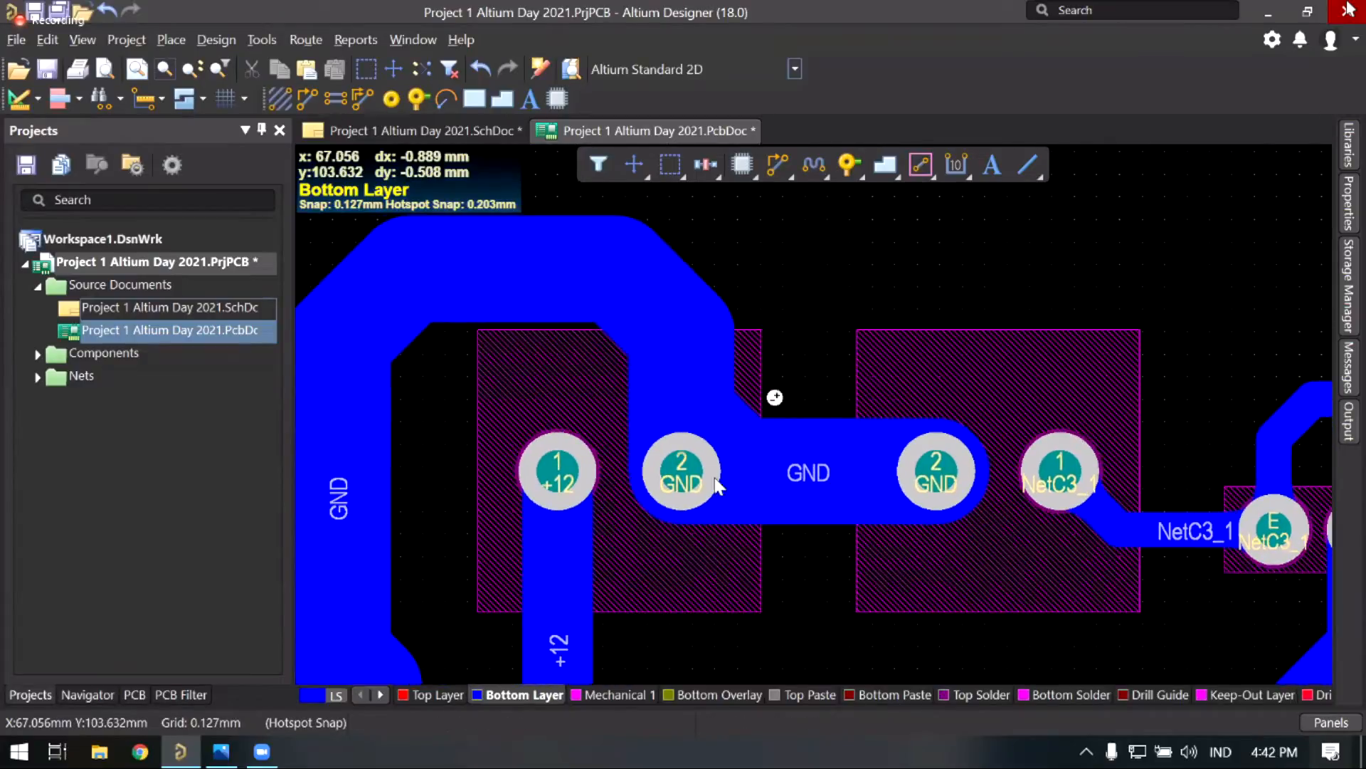
pyautogui.keyDown('ctrl'); pyautogui.scroll(-3, 695, 407); pyautogui.keyUp('ctrl')
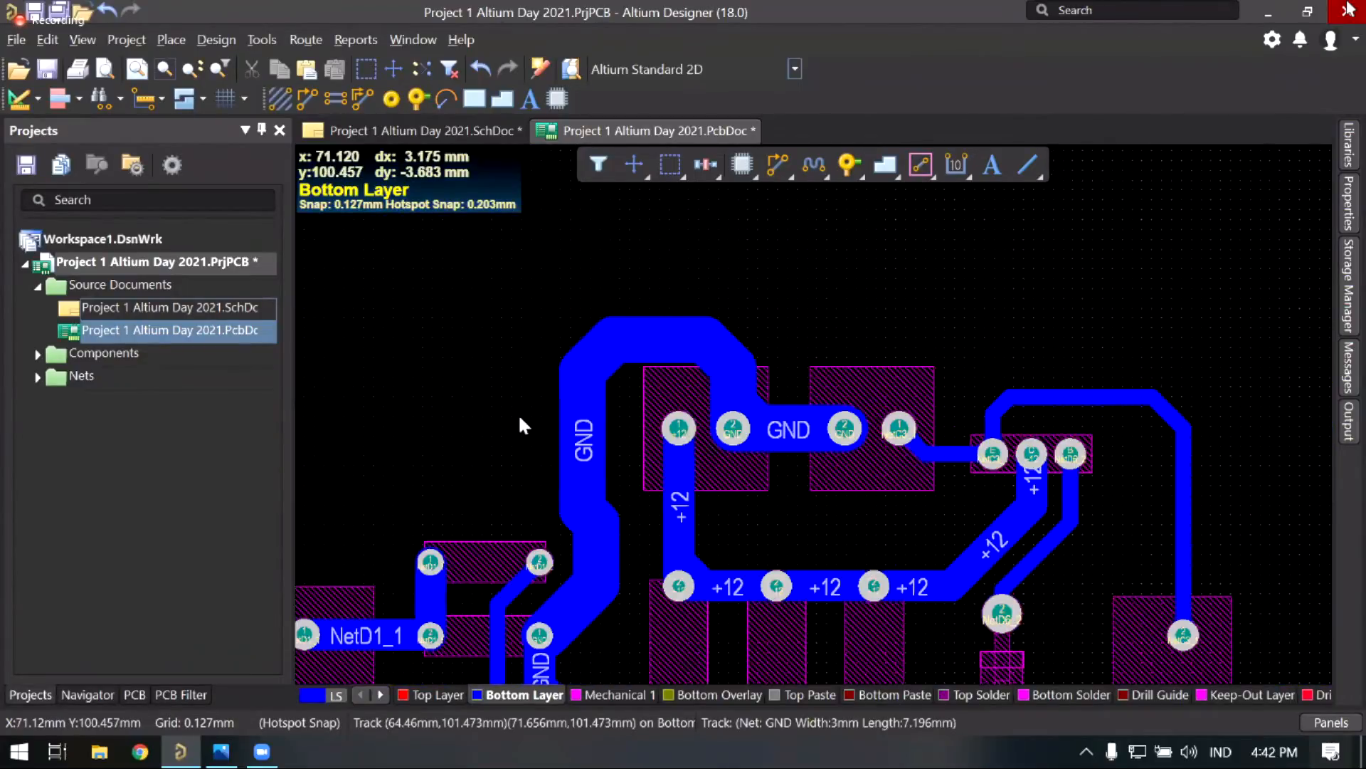
pyautogui.moveTo(579, 623); pyautogui.dragTo(586, 452, button='right')
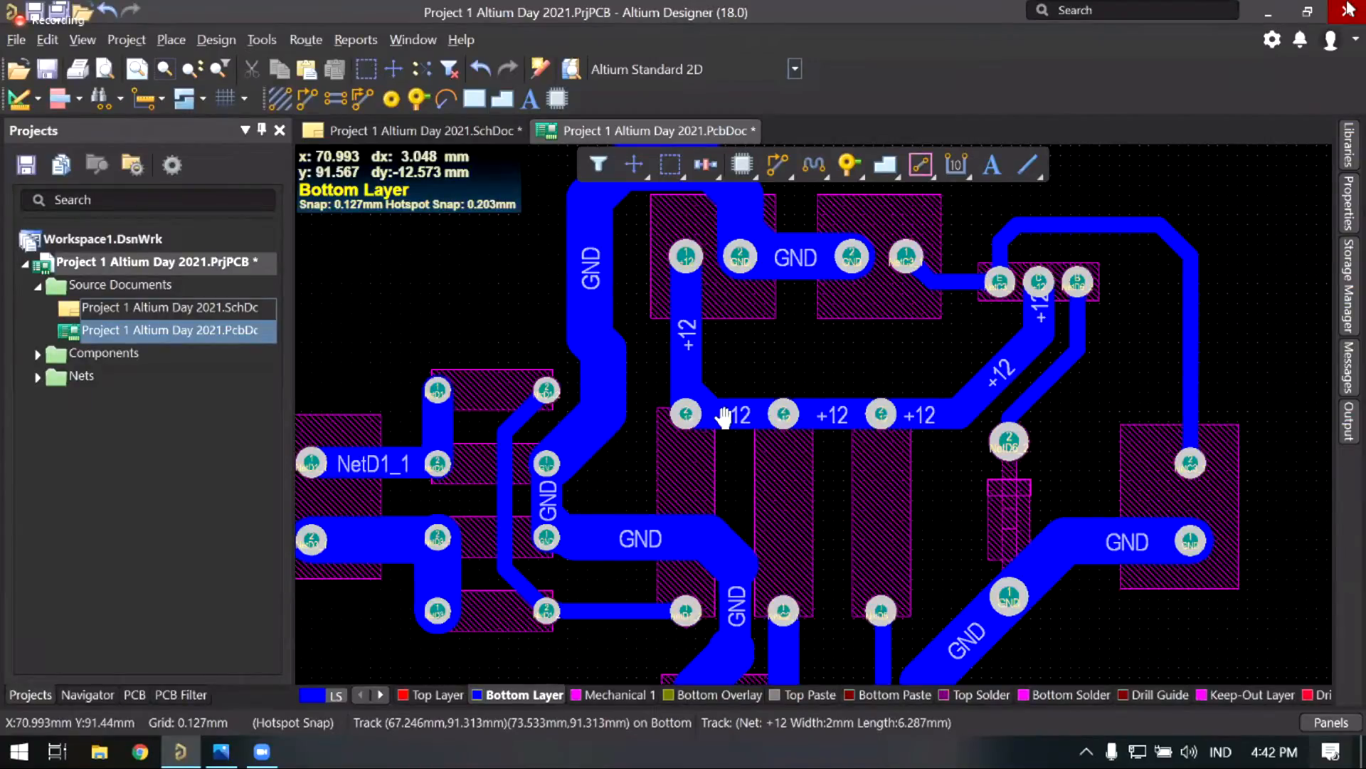
pyautogui.moveTo(725, 418); pyautogui.dragTo(705, 402, button='right')
pyautogui.keyDown('ctrl'); pyautogui.scroll(1, 771, 450); pyautogui.keyUp('ctrl')
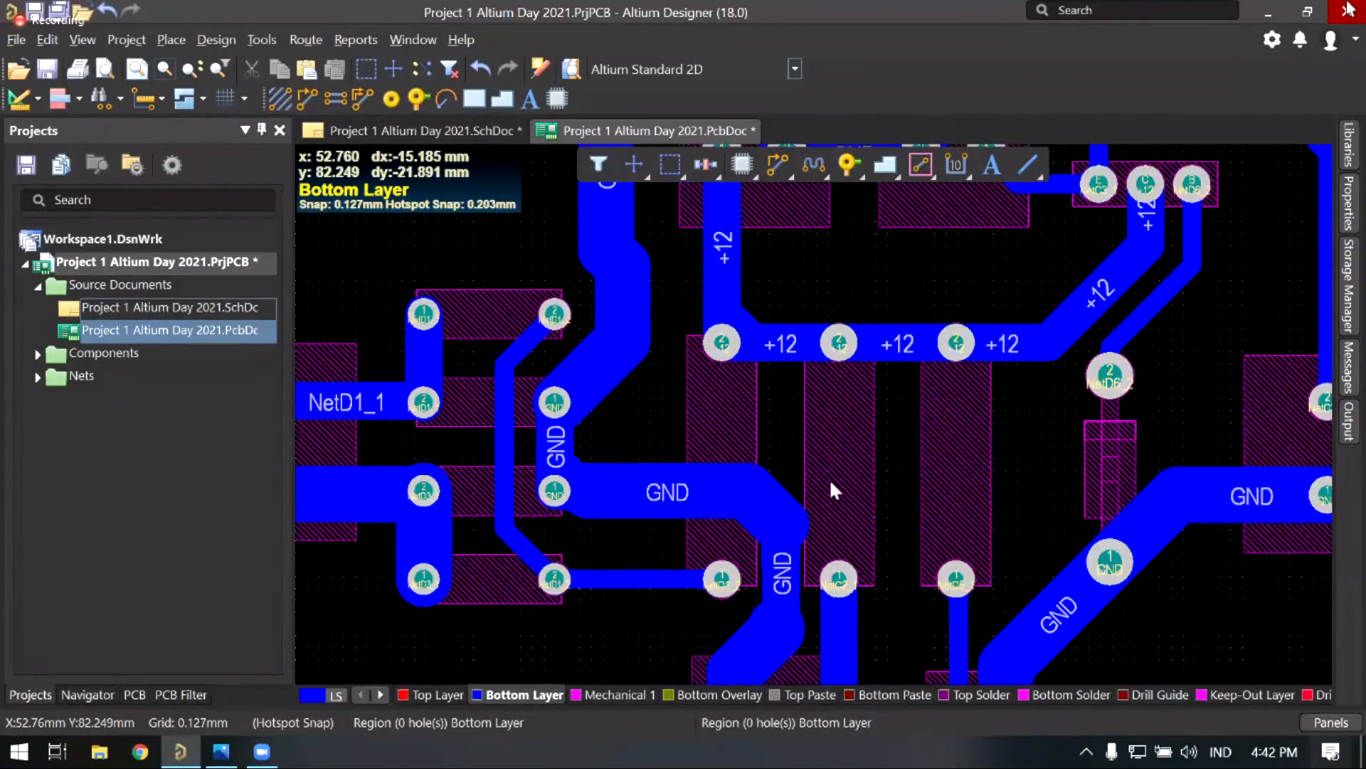
pyautogui.keyDown('ctrl'); pyautogui.scroll(-1, 864, 427); pyautogui.keyUp('ctrl')
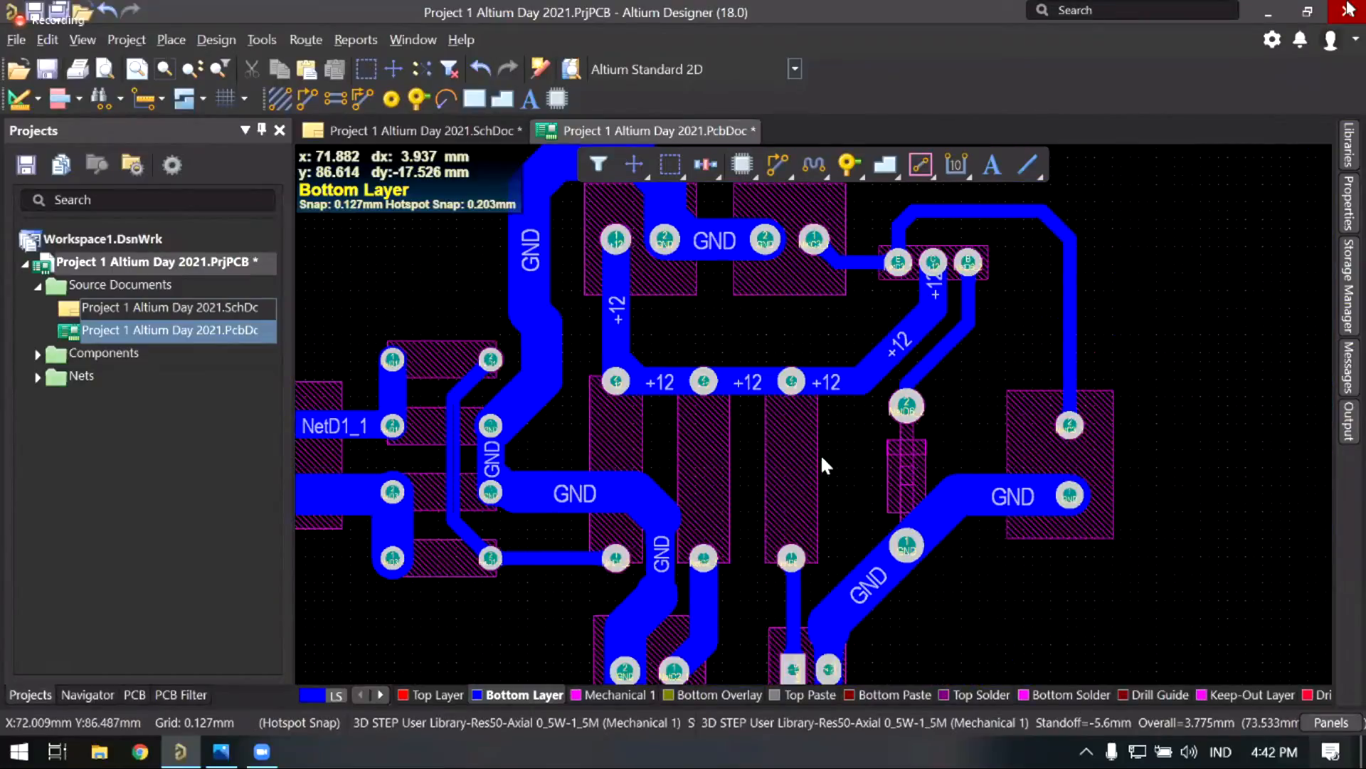
pyautogui.moveTo(908, 378); pyautogui.dragTo(822, 456, button='right')
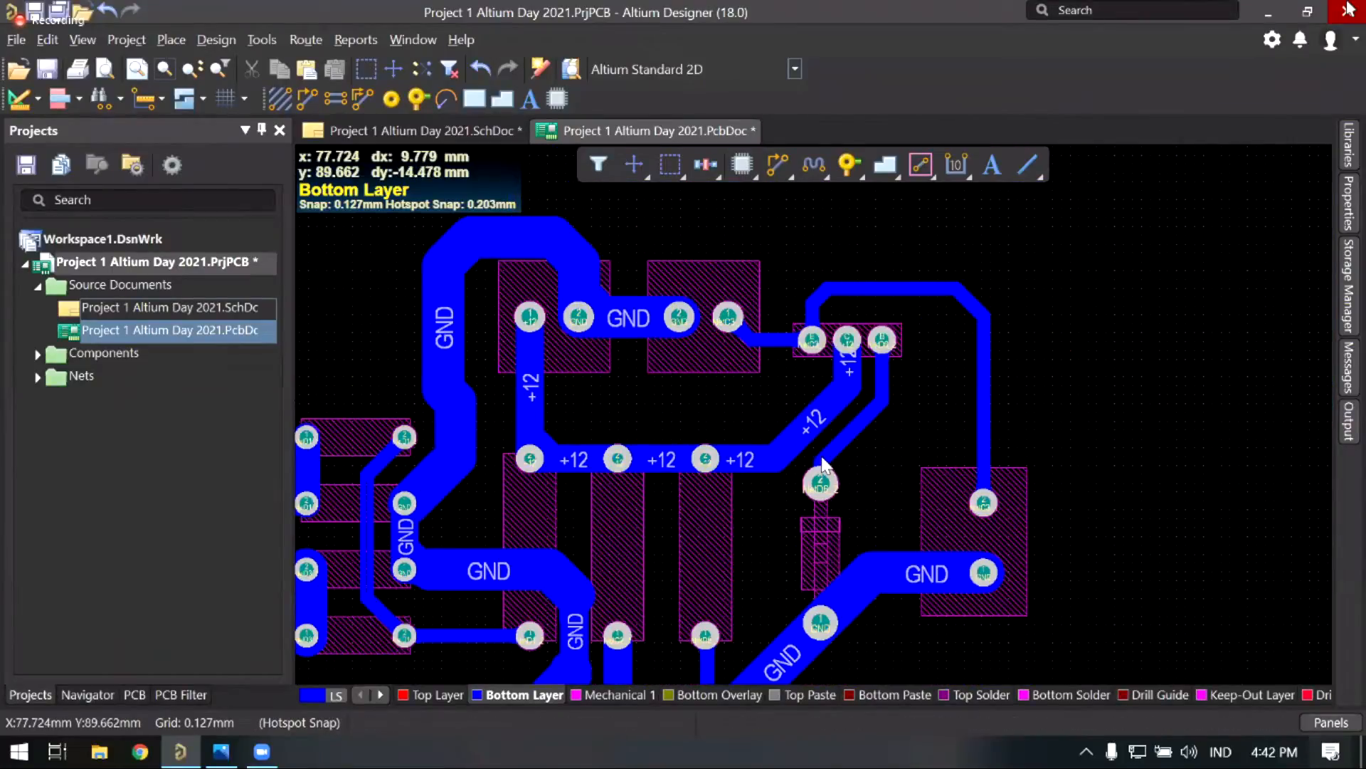
pyautogui.keyDown('ctrl'); pyautogui.scroll(2, 823, 464); pyautogui.keyUp('ctrl')
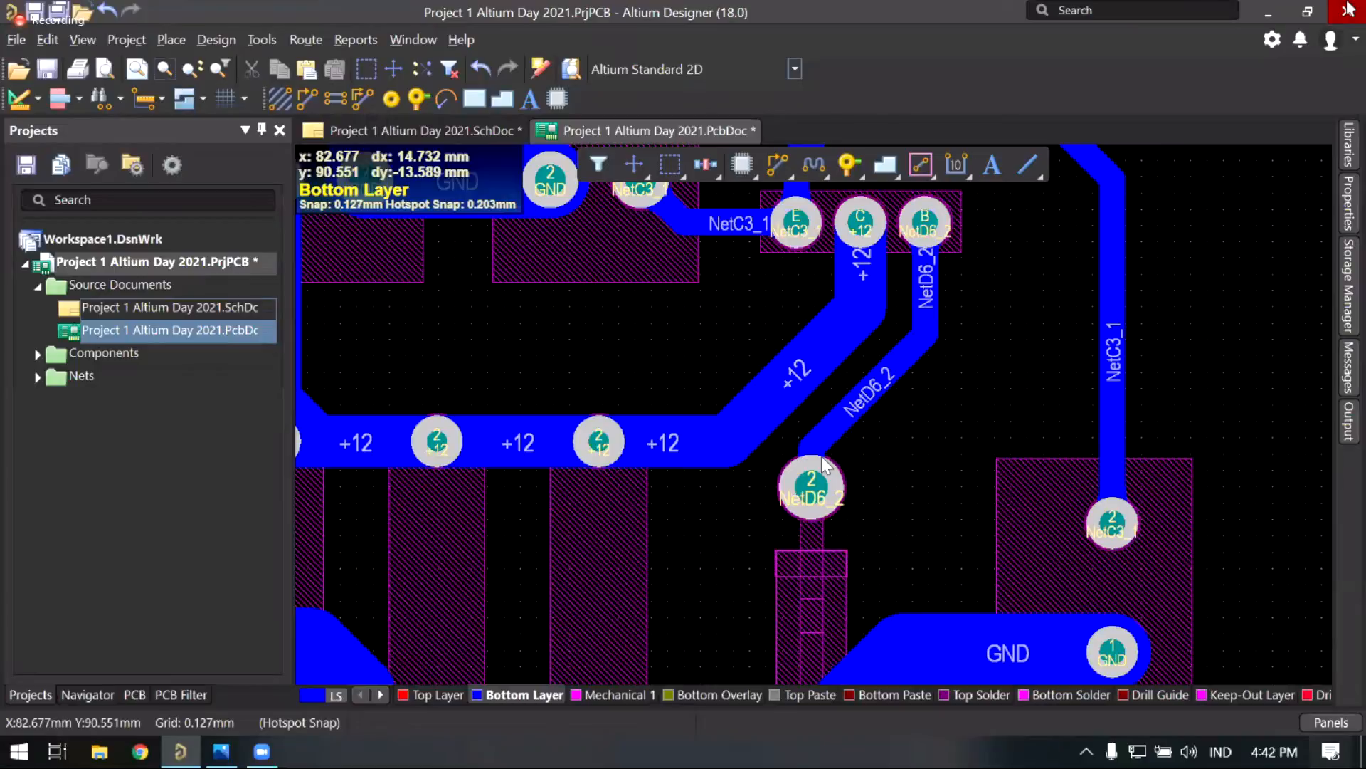
pyautogui.moveTo(821, 456); pyautogui.dragTo(782, 499, button='right')
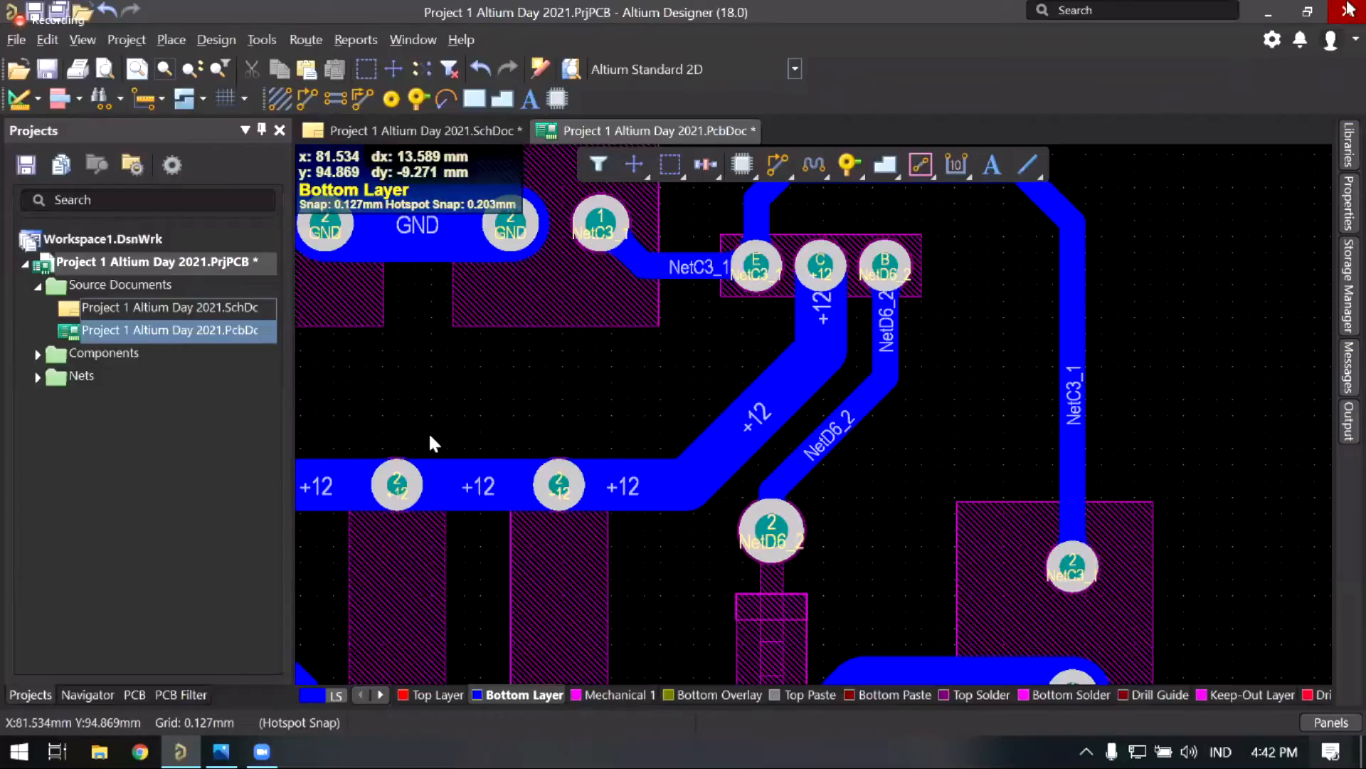
pyautogui.moveTo(430, 435); pyautogui.dragTo(600, 609, button='right')
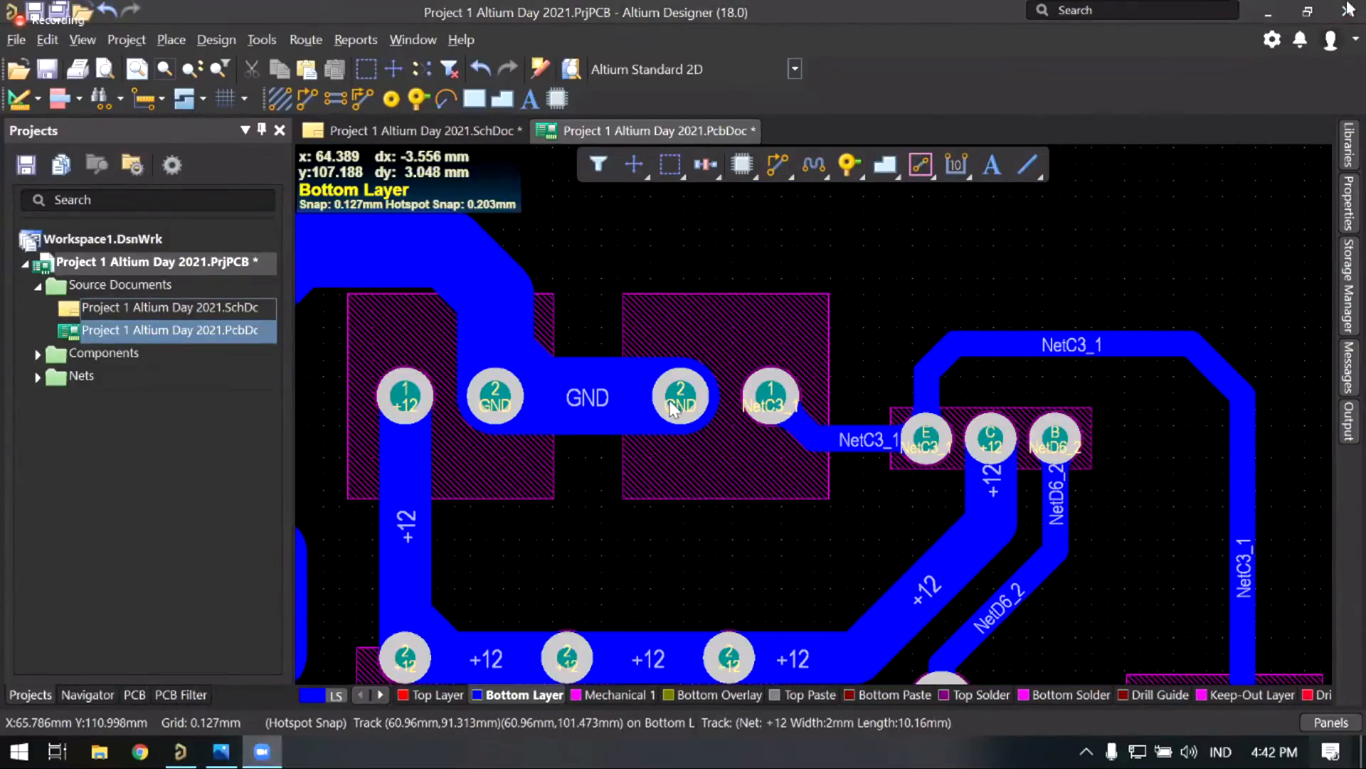
pyautogui.keyDown('ctrl'); pyautogui.scroll(-1, 678, 319); pyautogui.keyUp('ctrl')
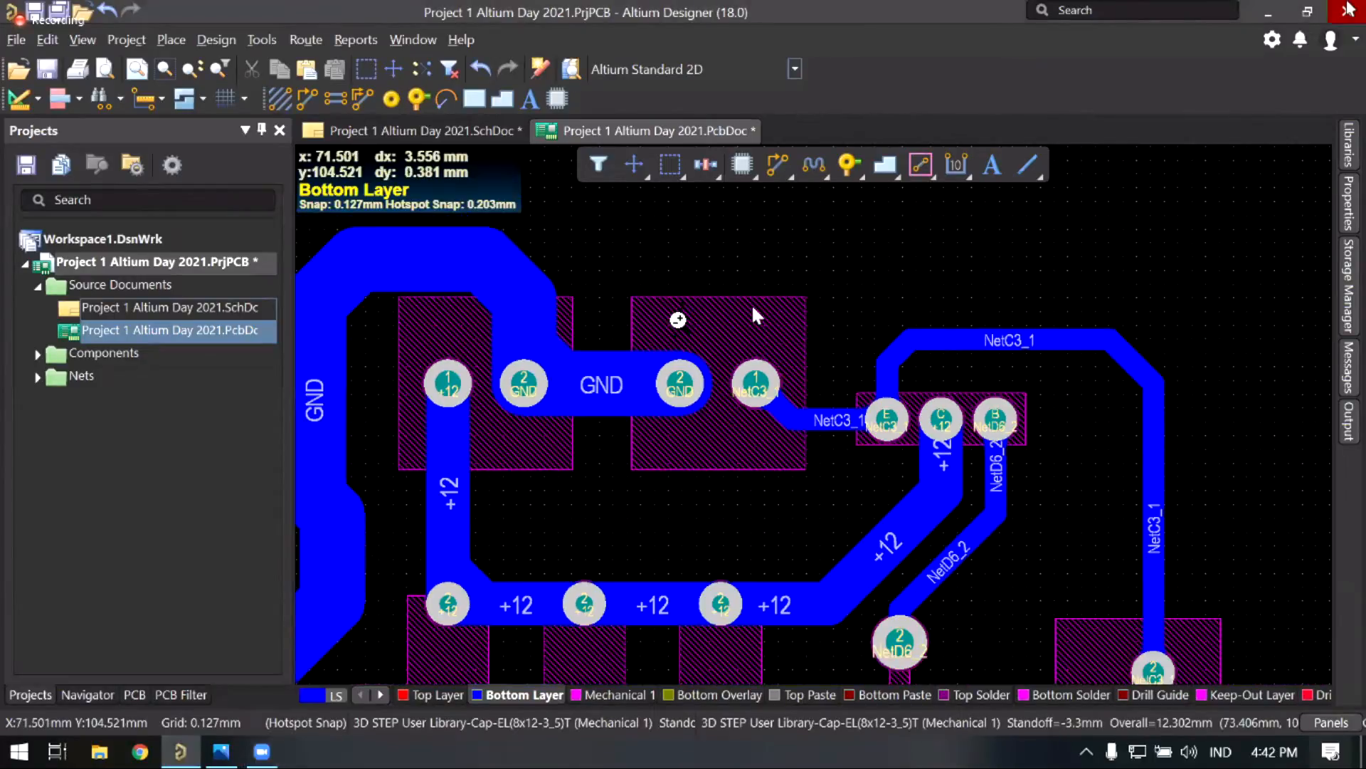
pyautogui.keyDown('ctrl'); pyautogui.scroll(-5, 751, 303); pyautogui.keyUp('ctrl')
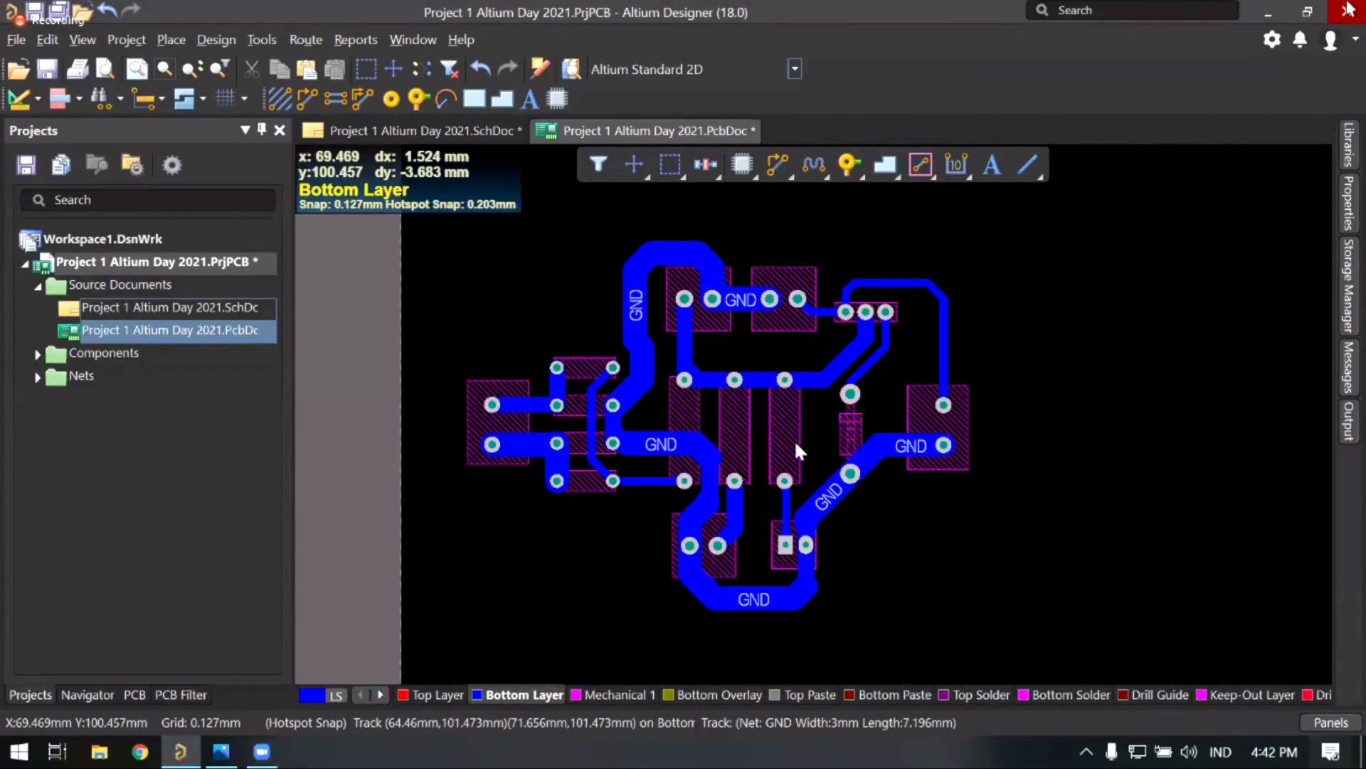
pyautogui.press('1')
pyautogui.press('2')
pyautogui.press('3')
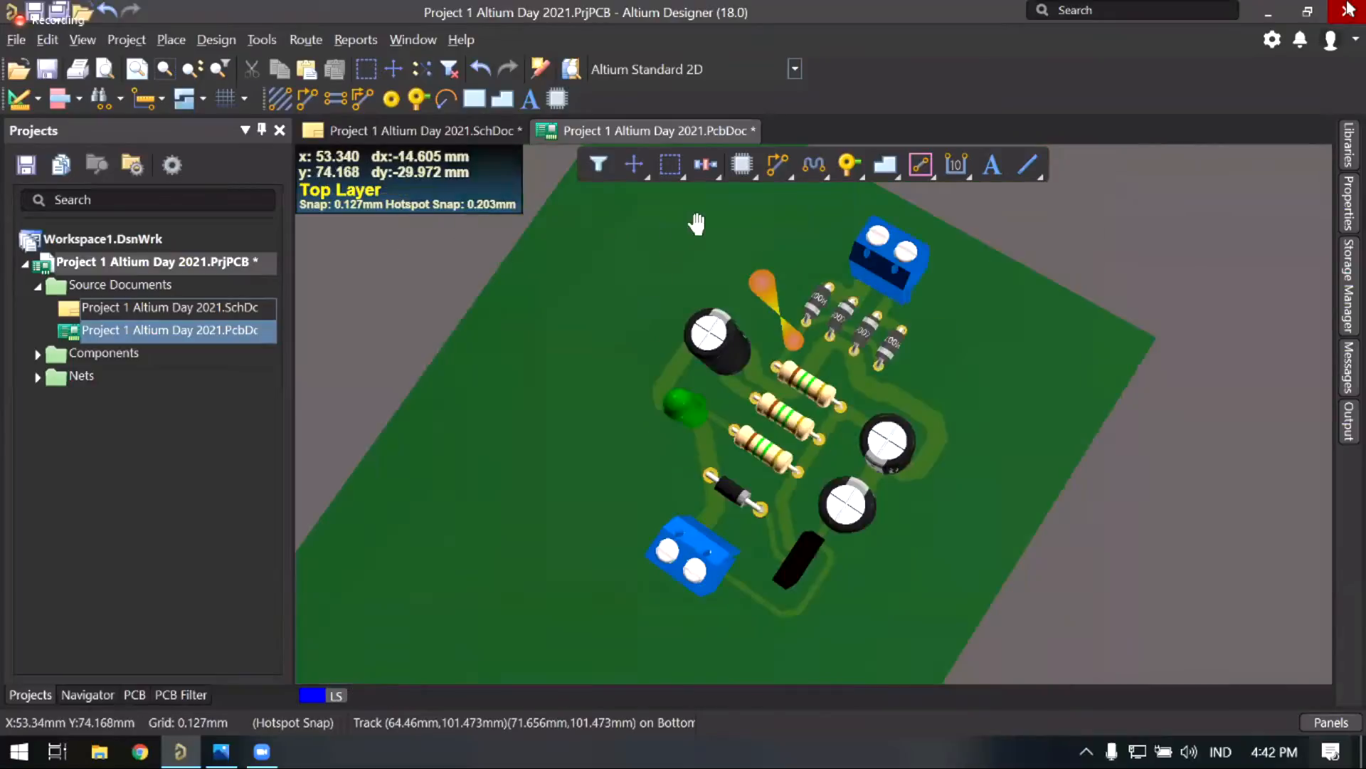
pyautogui.keyDown('shift'); pyautogui.moveTo(536, 498); pyautogui.dragTo(403, 430, button='right'); pyautogui.keyUp('shift')
pyautogui.keyDown('ctrl'); pyautogui.scroll(-3, 726, 537); pyautogui.keyUp('ctrl')
pyautogui.keyDown('shift'); pyautogui.moveTo(726, 536); pyautogui.dragTo(496, 413, button='right'); pyautogui.keyUp('shift')
pyautogui.keyDown('shift'); pyautogui.moveTo(574, 459); pyautogui.dragTo(804, 425, button='right'); pyautogui.keyUp('shift')
pyautogui.keyDown('ctrl'); pyautogui.scroll(6, 665, 398); pyautogui.keyUp('ctrl')
pyautogui.keyDown('shift'); pyautogui.moveTo(733, 488); pyautogui.dragTo(657, 610, button='right'); pyautogui.keyUp('shift')
pyautogui.keyDown('shift'); pyautogui.moveTo(776, 557); pyautogui.dragTo(666, 530, button='right'); pyautogui.keyUp('shift')
pyautogui.keyDown('shift'); pyautogui.moveTo(665, 596); pyautogui.dragTo(795, 501, button='right'); pyautogui.keyUp('shift')
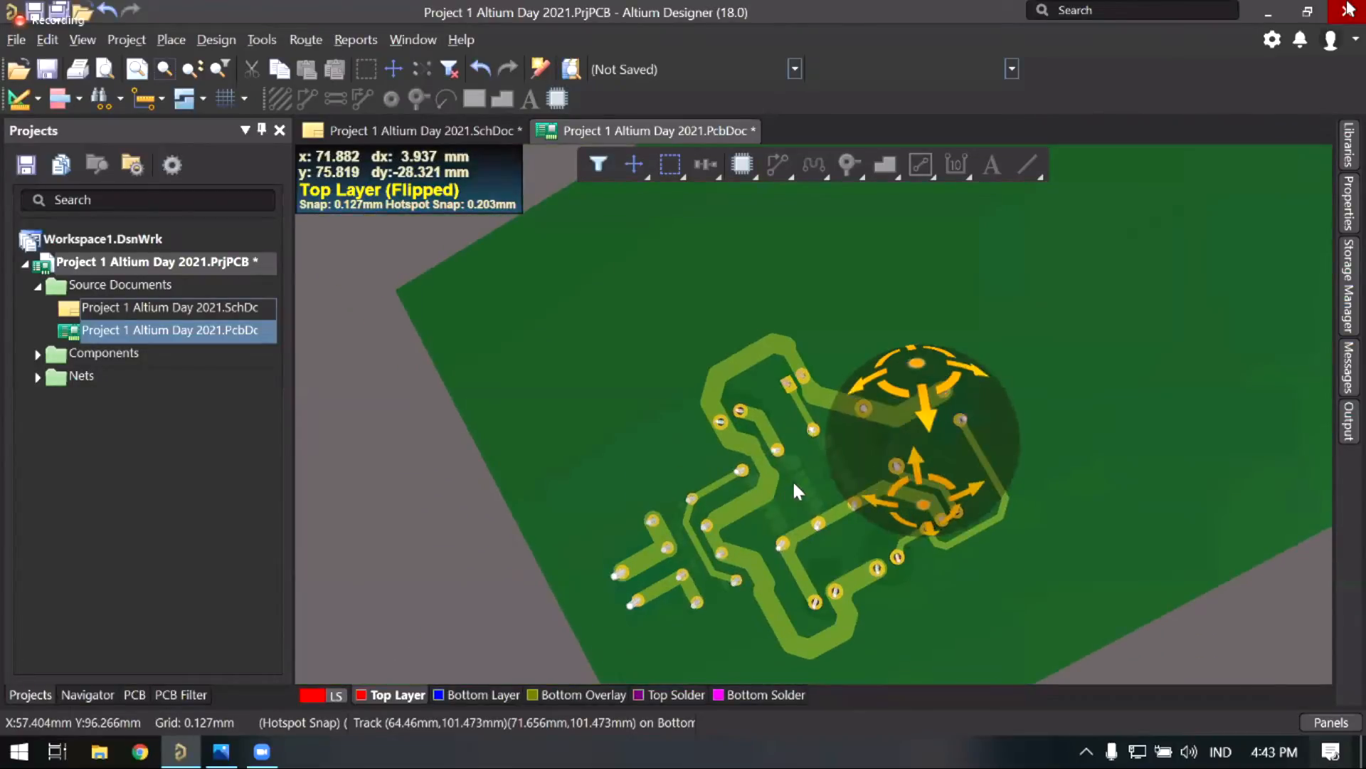
pyautogui.moveTo(773, 573); pyautogui.dragTo(716, 515, button='right')
pyautogui.keyDown('ctrl'); pyautogui.scroll(3, 799, 481); pyautogui.keyUp('ctrl')
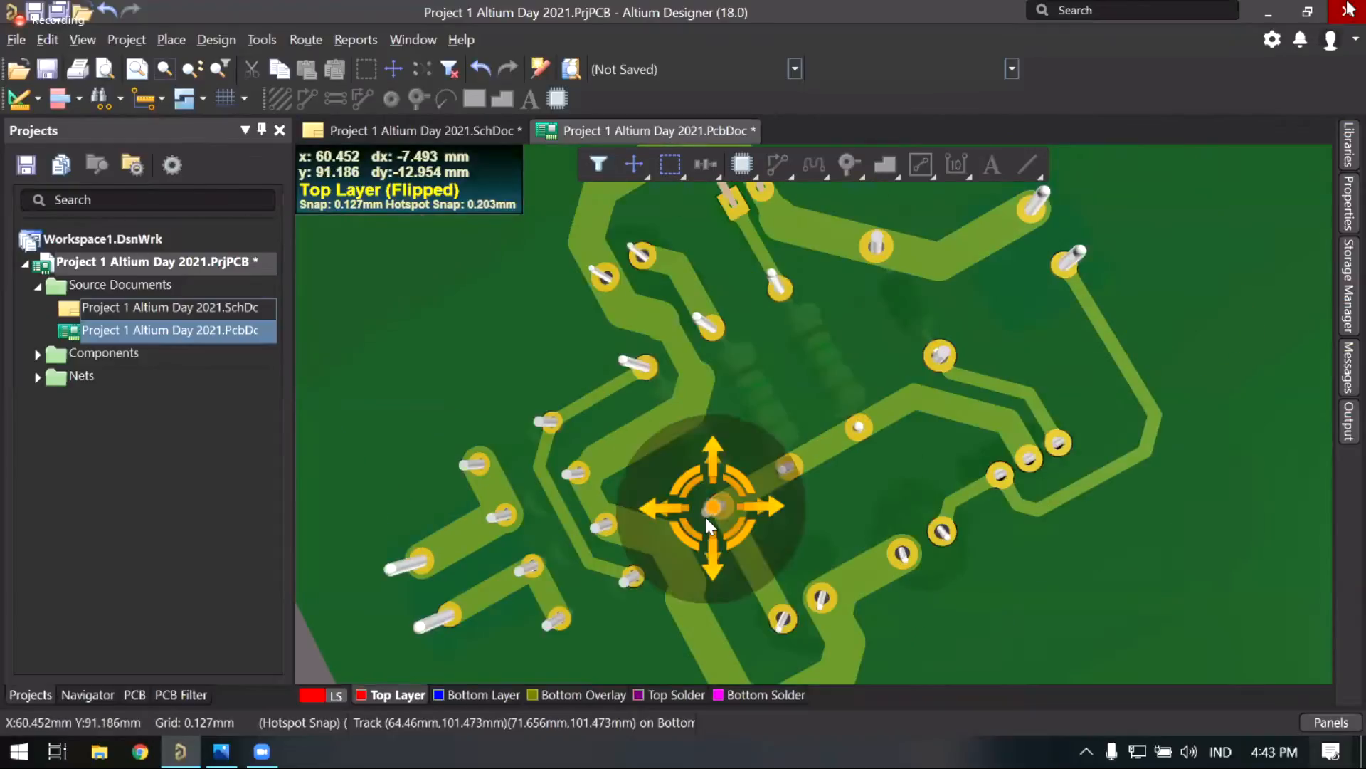
pyautogui.keyDown('ctrl'); pyautogui.scroll(-2, 705, 515); pyautogui.keyUp('ctrl')
pyautogui.press('2')
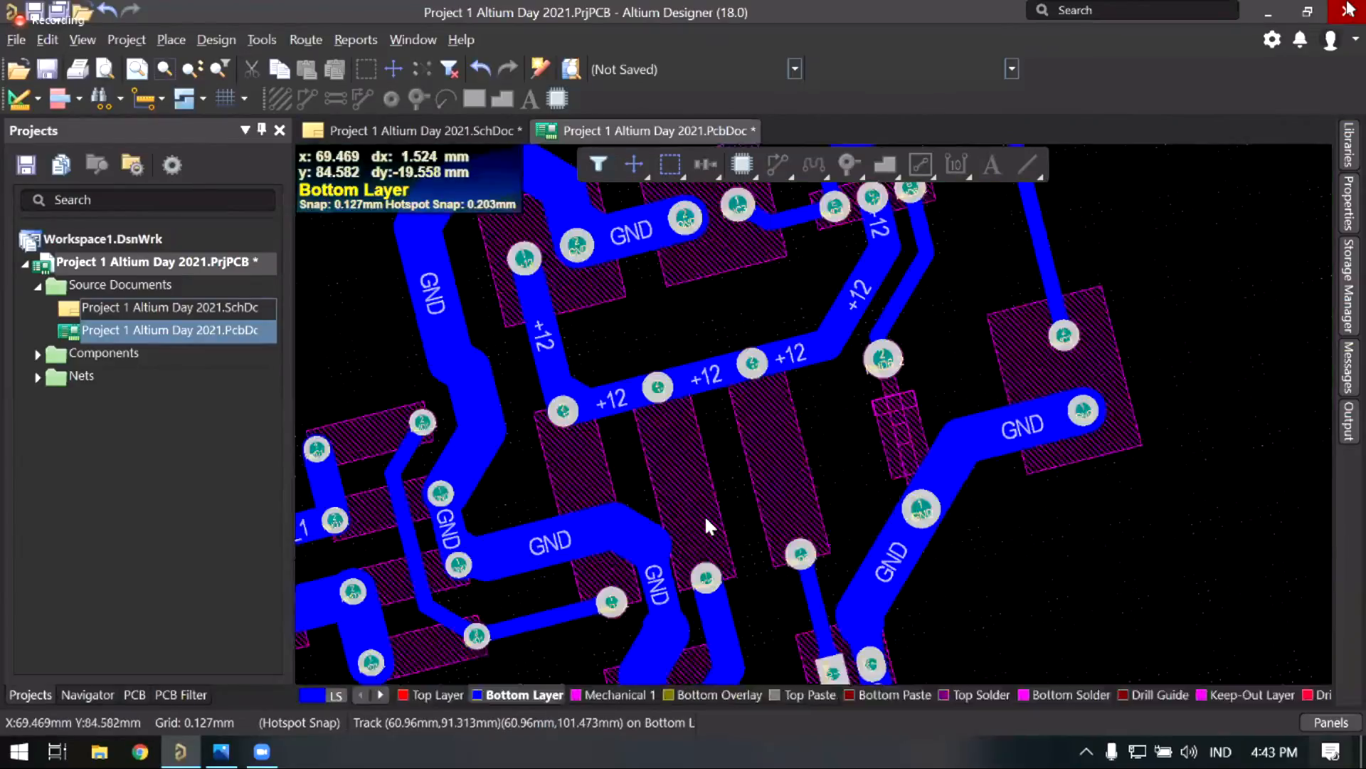
pyautogui.keyDown('ctrl'); pyautogui.scroll(-3, 704, 515); pyautogui.keyUp('ctrl')
pyautogui.press('3')
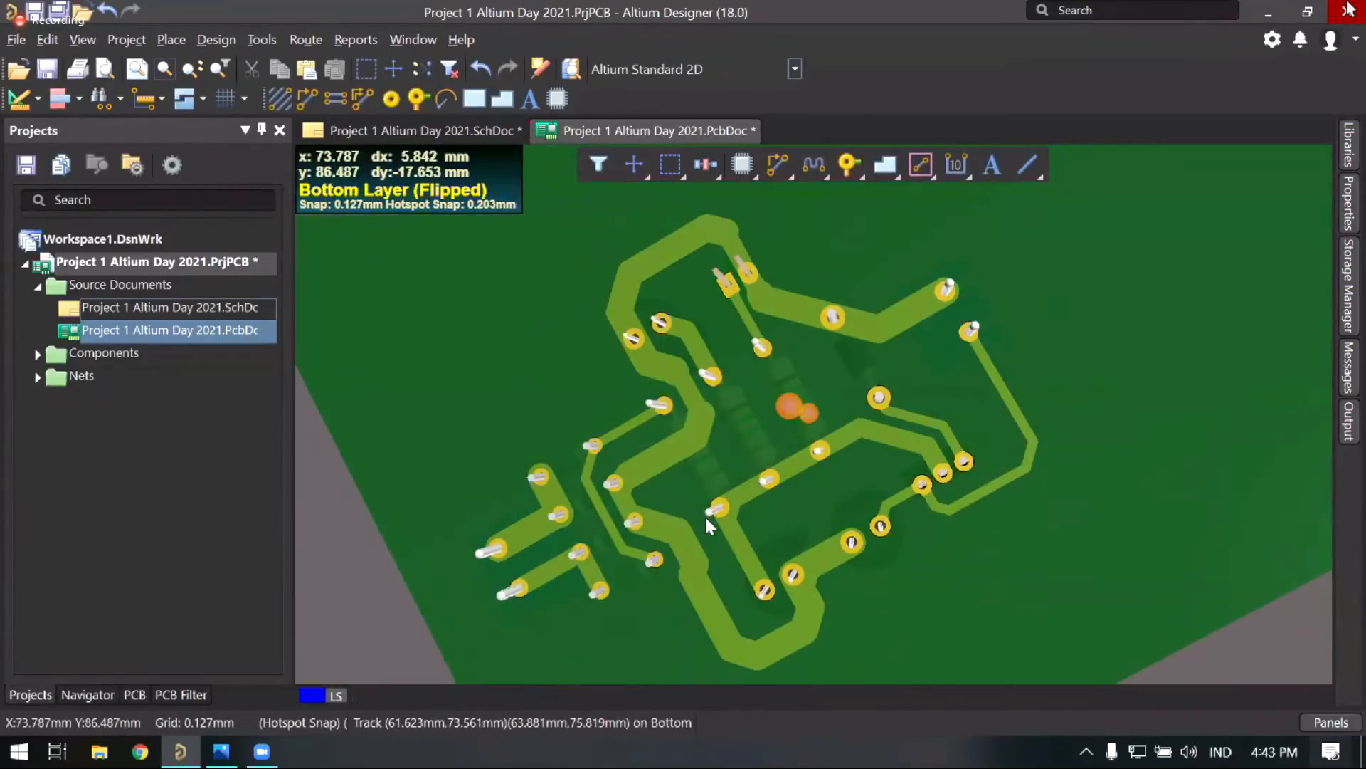
pyautogui.press('2')
pyautogui.keyDown('ctrl'); pyautogui.scroll(-2, 705, 514); pyautogui.keyUp('ctrl')
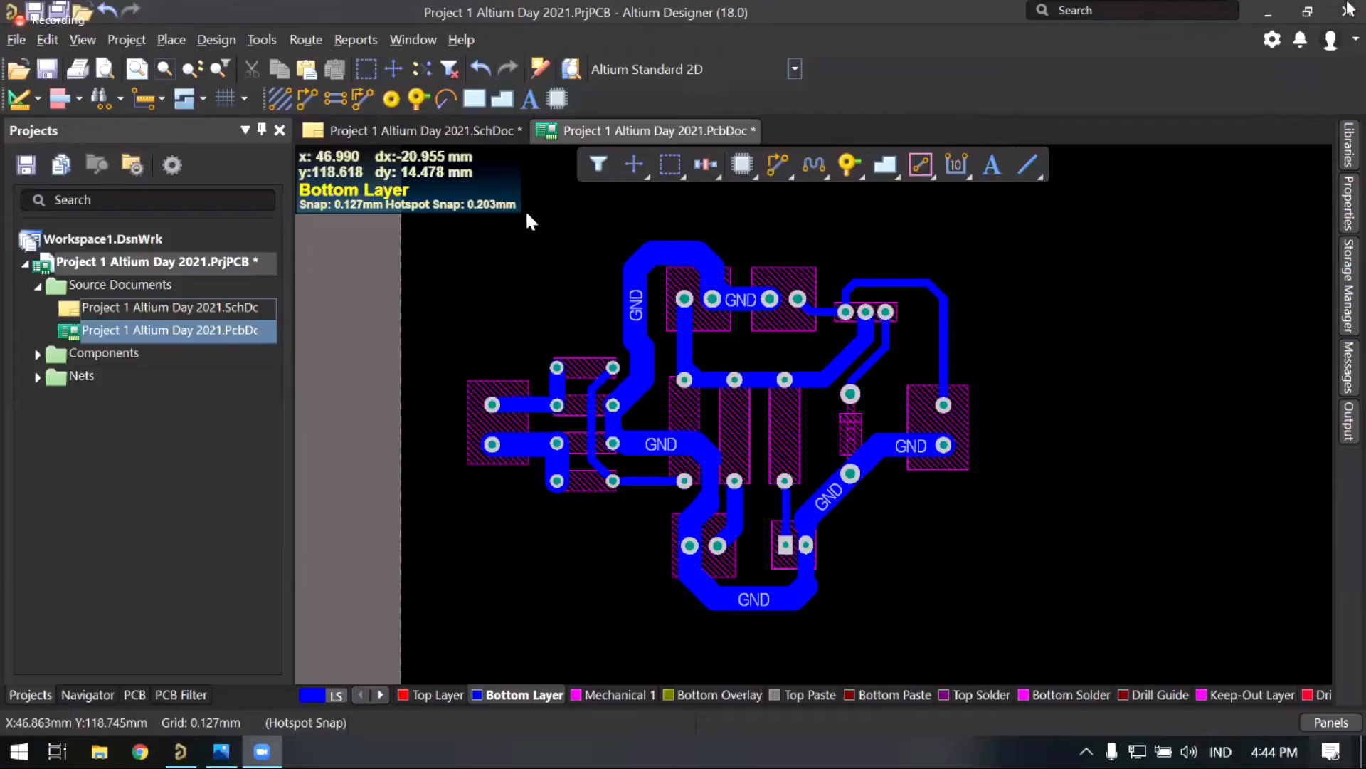
pyautogui.moveTo(580, 290); pyautogui.dragTo(541, 374, button='right')
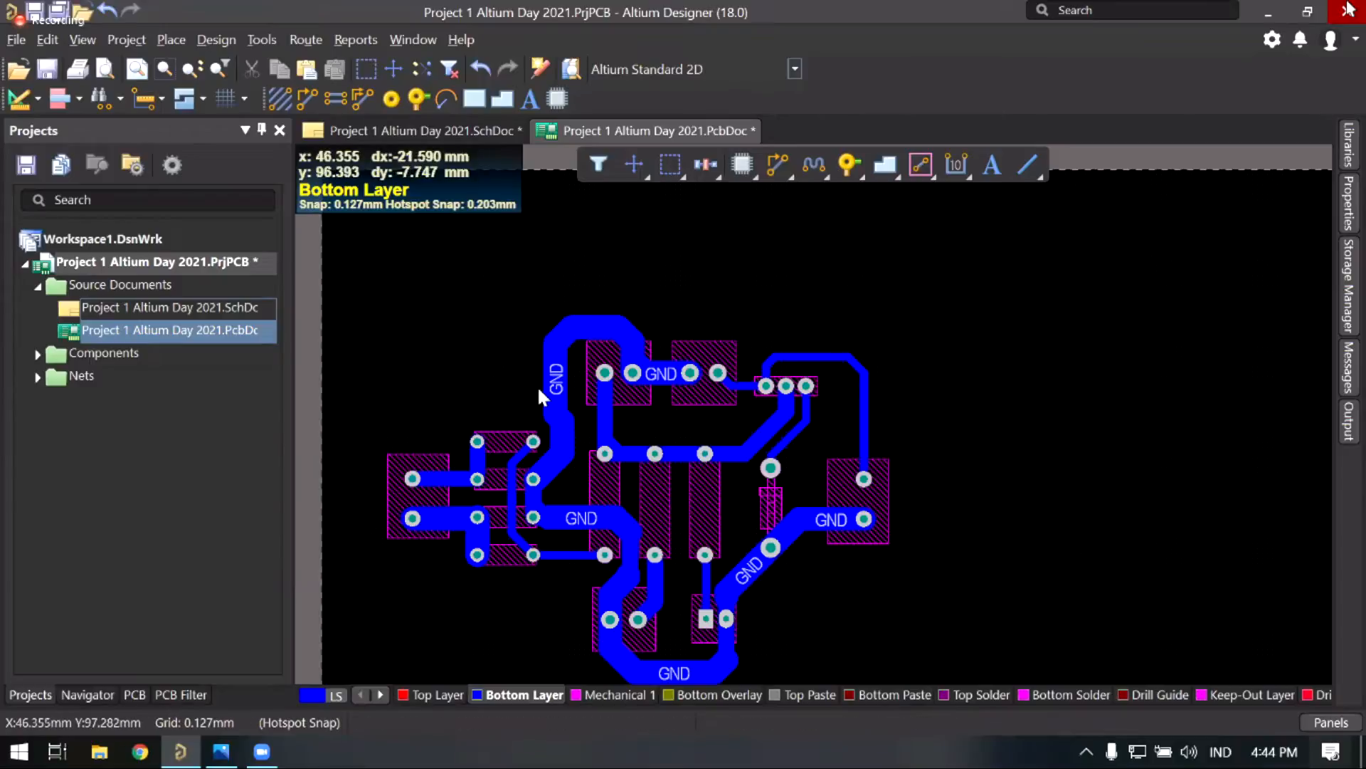
pyautogui.moveTo(536, 386); pyautogui.dragTo(562, 340, button='right')
pyautogui.keyDown('ctrl'); pyautogui.scroll(3, 639, 396); pyautogui.keyUp('ctrl')
pyautogui.keyDown('ctrl'); pyautogui.scroll(-1, 633, 354); pyautogui.keyUp('ctrl')
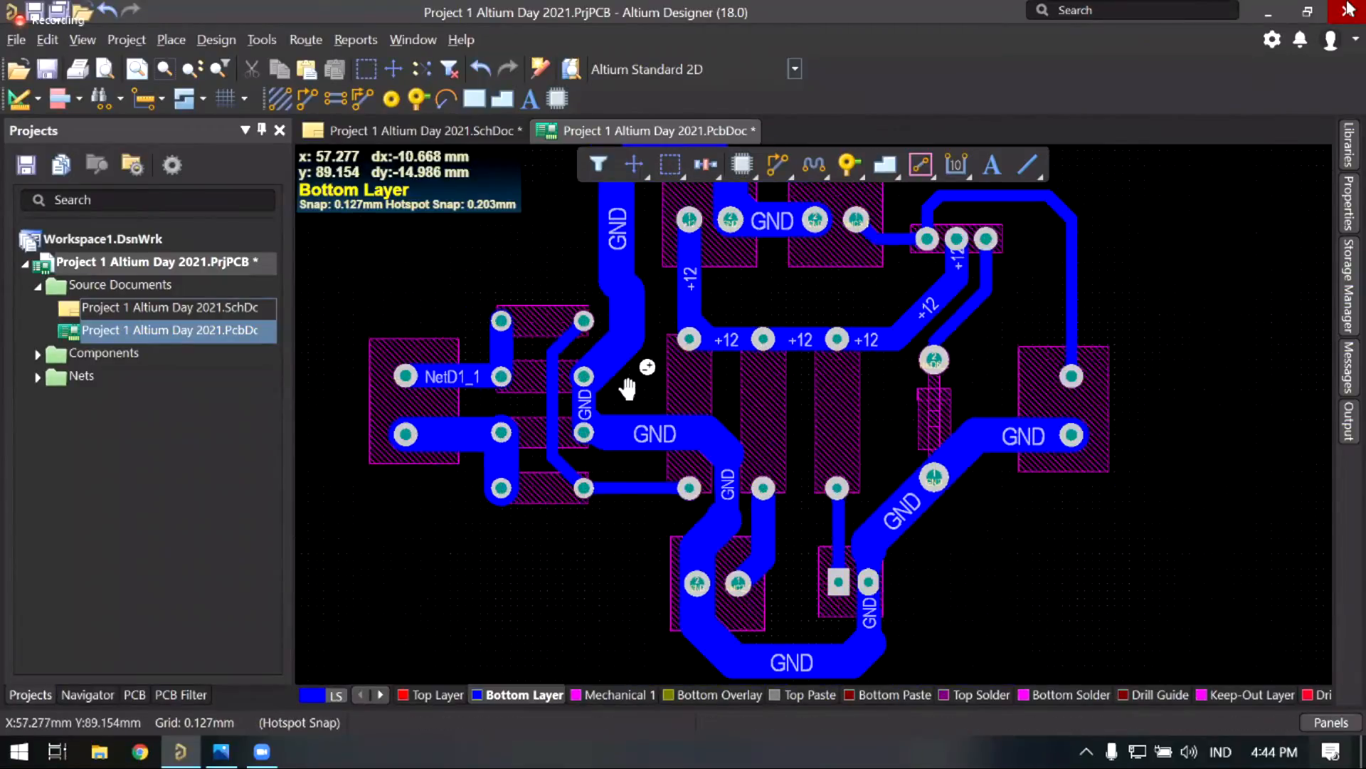
pyautogui.keyDown('ctrl'); pyautogui.scroll(-1, 633, 410); pyautogui.keyUp('ctrl')
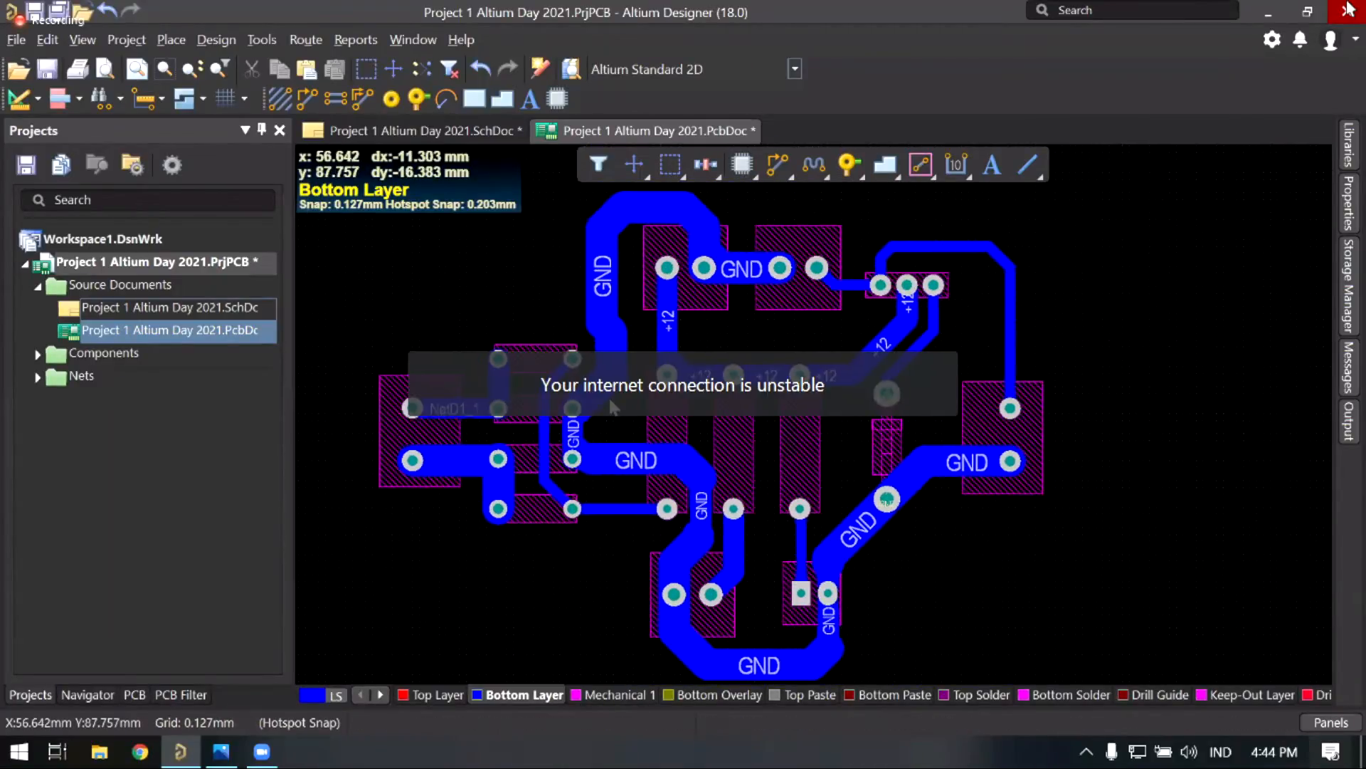
pyautogui.moveTo(625, 412); pyautogui.dragTo(608, 385, button='right')
pyautogui.moveTo(501, 344); pyautogui.dragTo(494, 339, button='right')
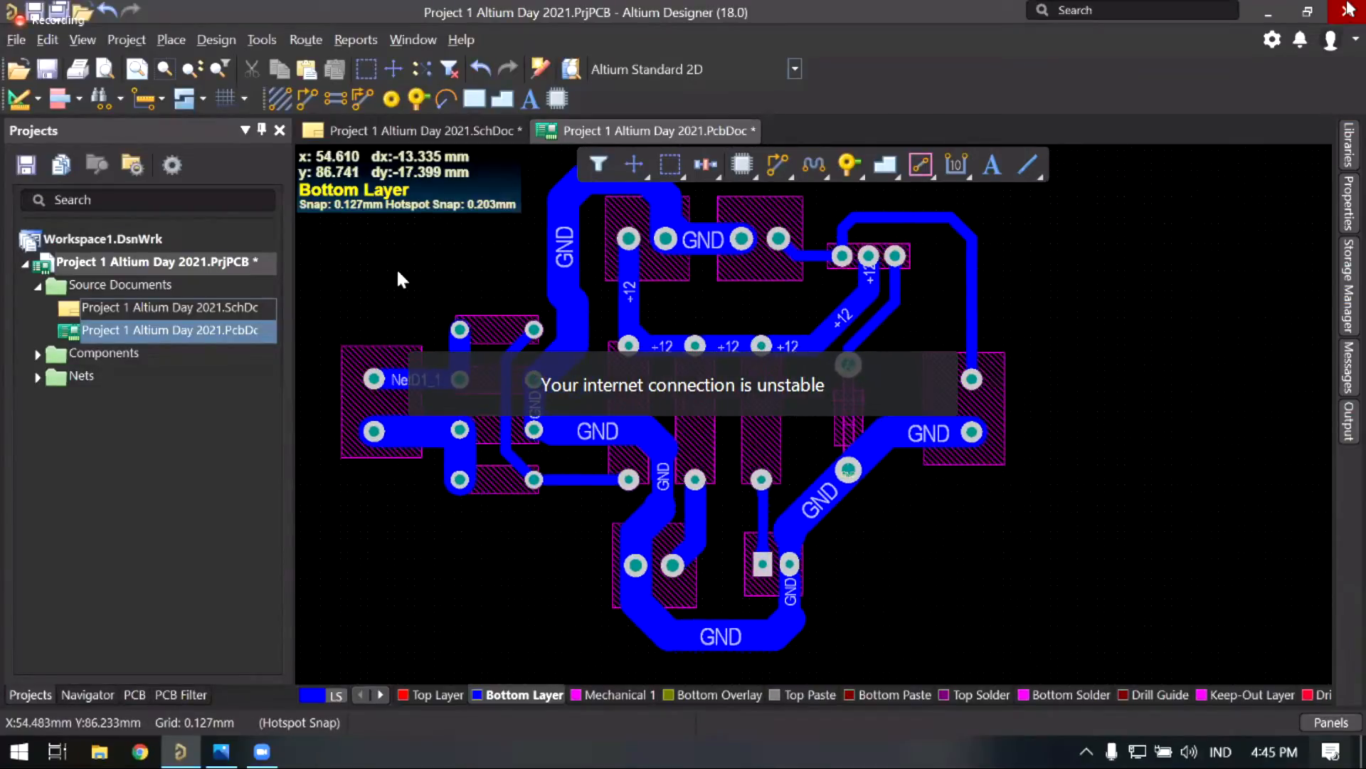
# Step: Open the Design Rules editor and set the Width rule minimum to 1mm
pyautogui.click(215, 39)
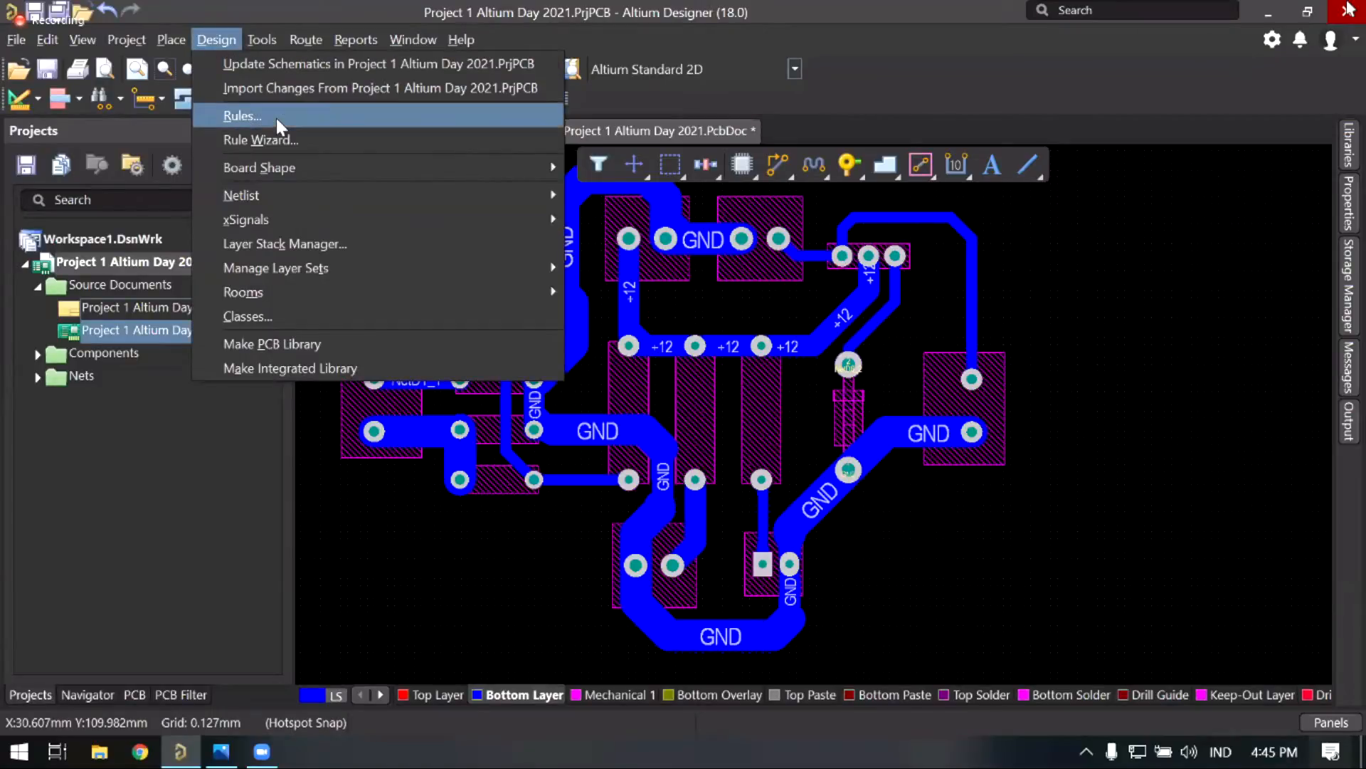
pyautogui.click(276, 118)
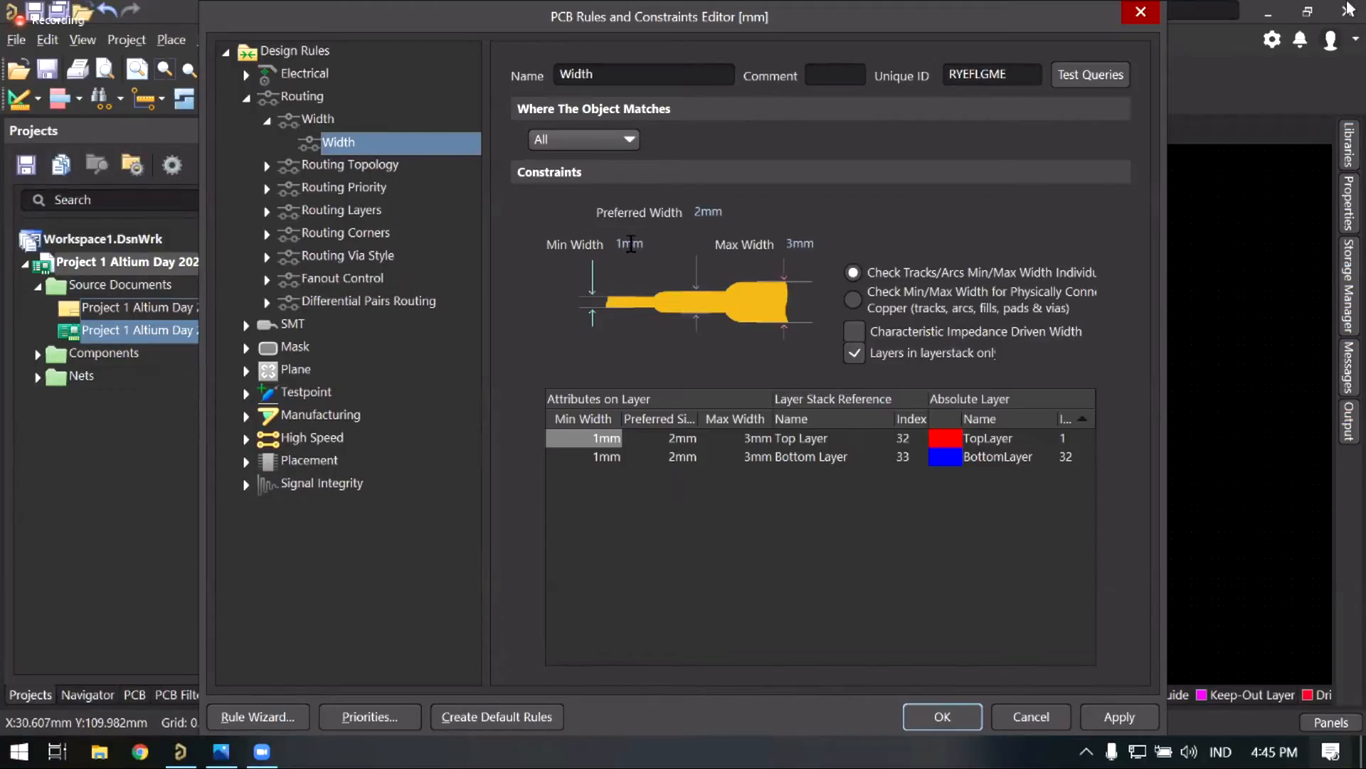
pyautogui.click(631, 244)
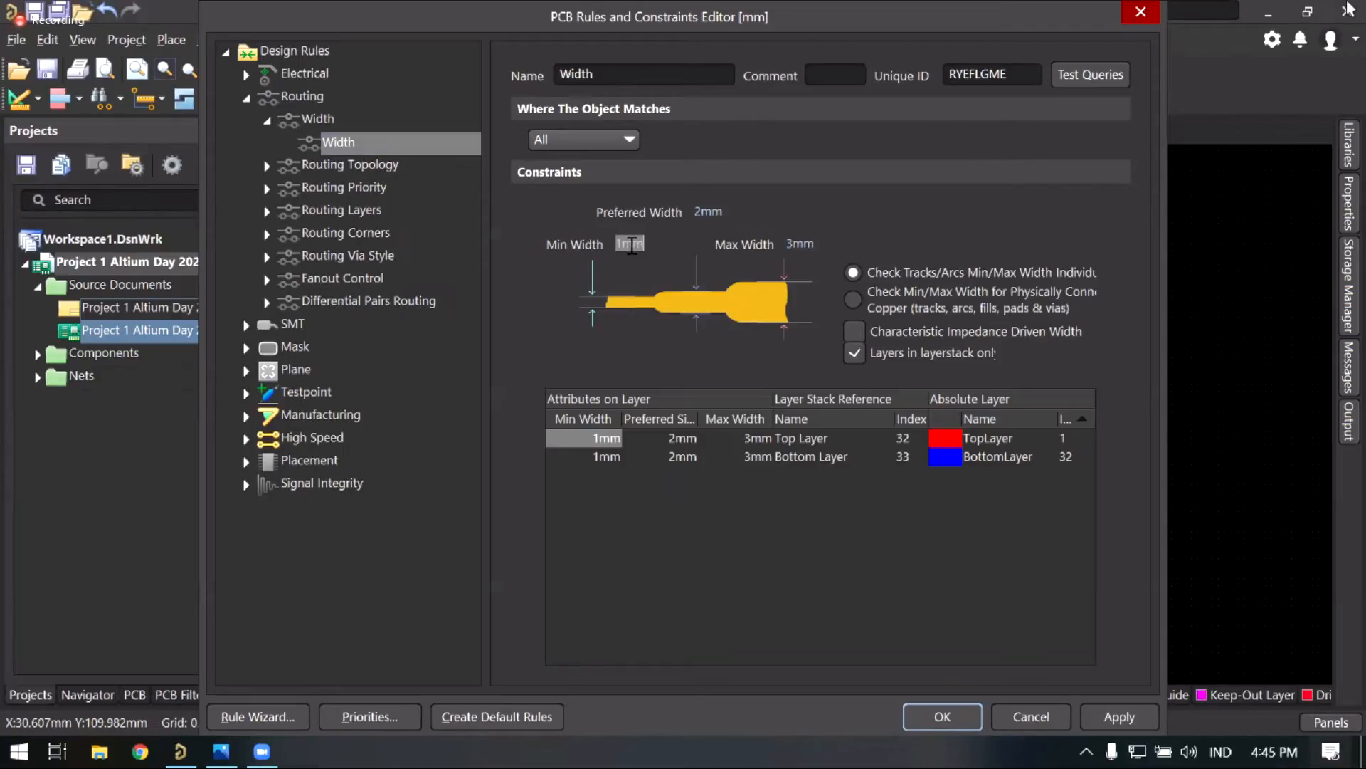
pyautogui.write('1')
pyautogui.press('Return')
pyautogui.click(703, 211)
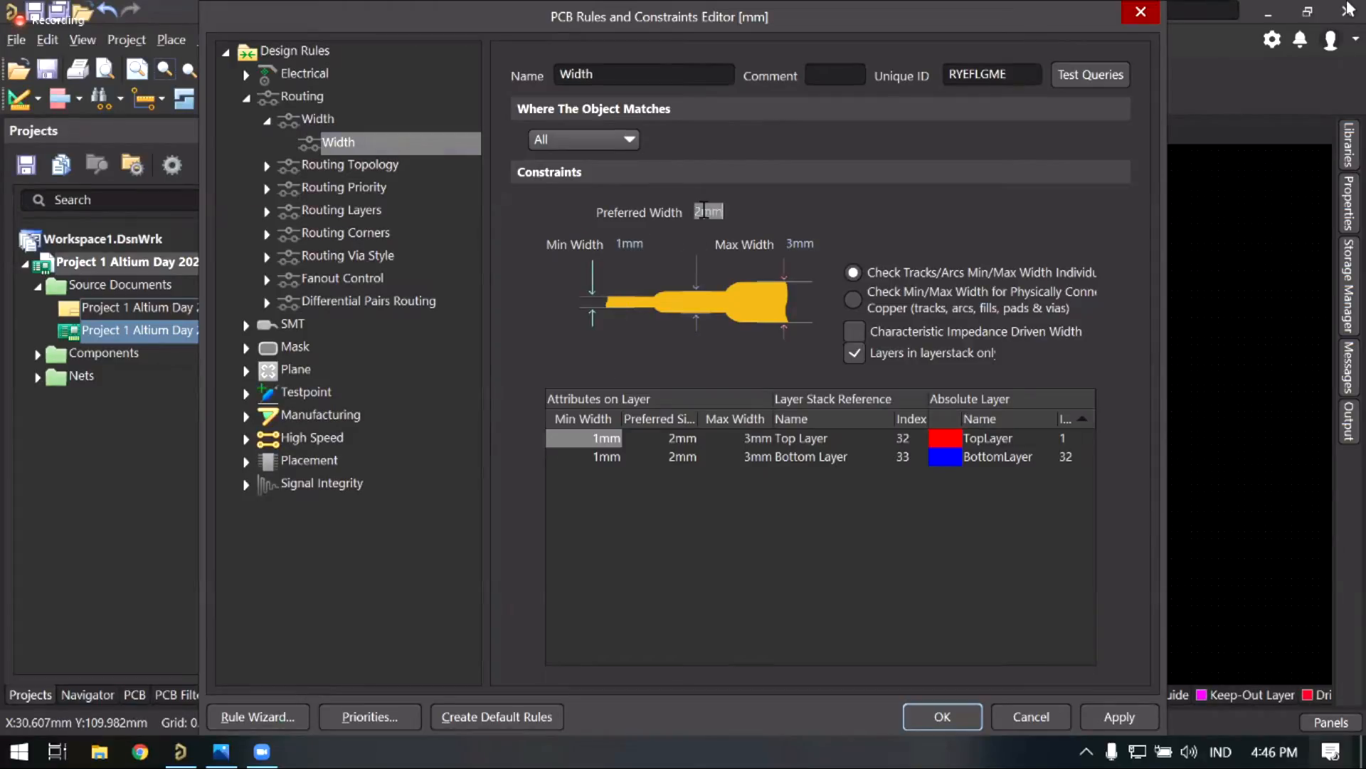
pyautogui.click(712, 212)
pyautogui.press('BackSpace')
pyautogui.press('BackSpace')
# Step: Set the Width rule maximum to 3mm and preferred to 2mm, then apply and close
pyautogui.click(803, 239)
pyautogui.doubleClick(794, 244)
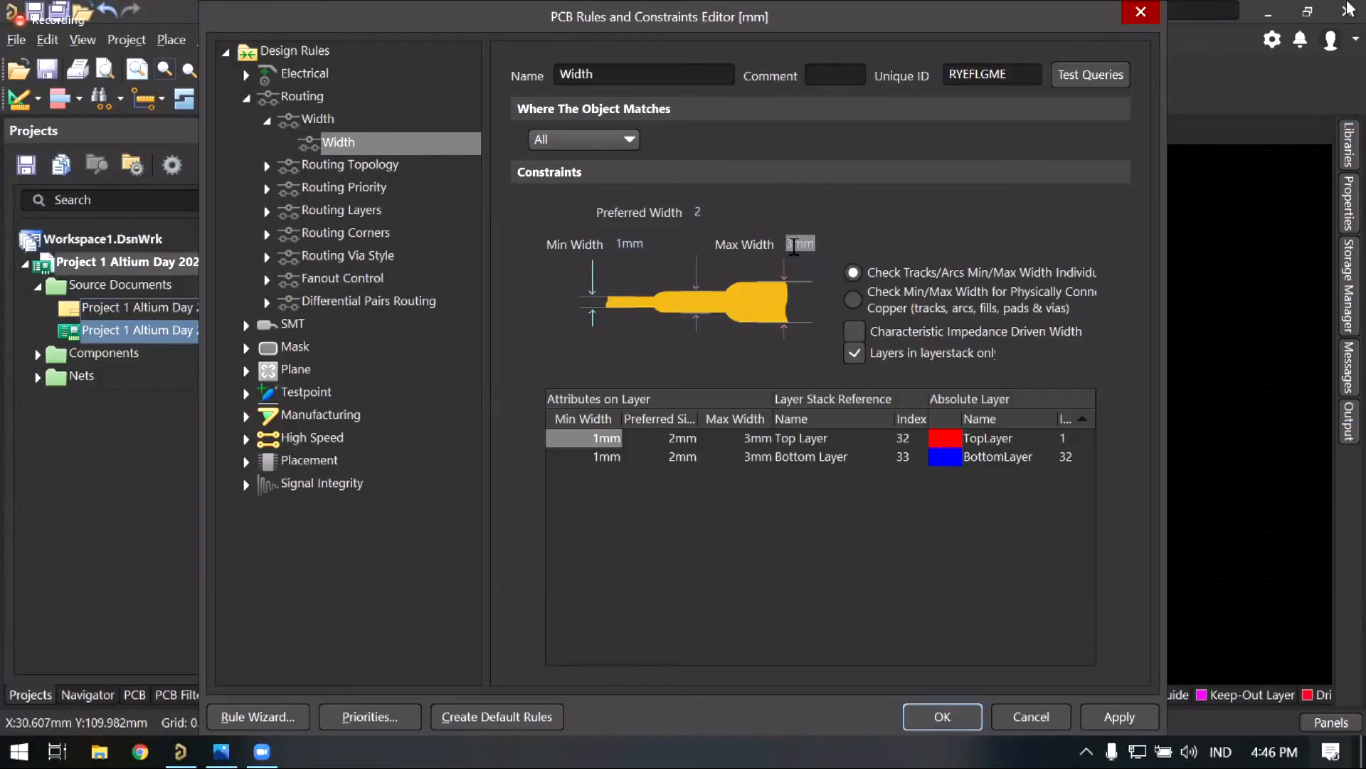
pyautogui.write('3mm')
pyautogui.click(702, 214)
pyautogui.write('2mm')
pyautogui.click(1129, 719)
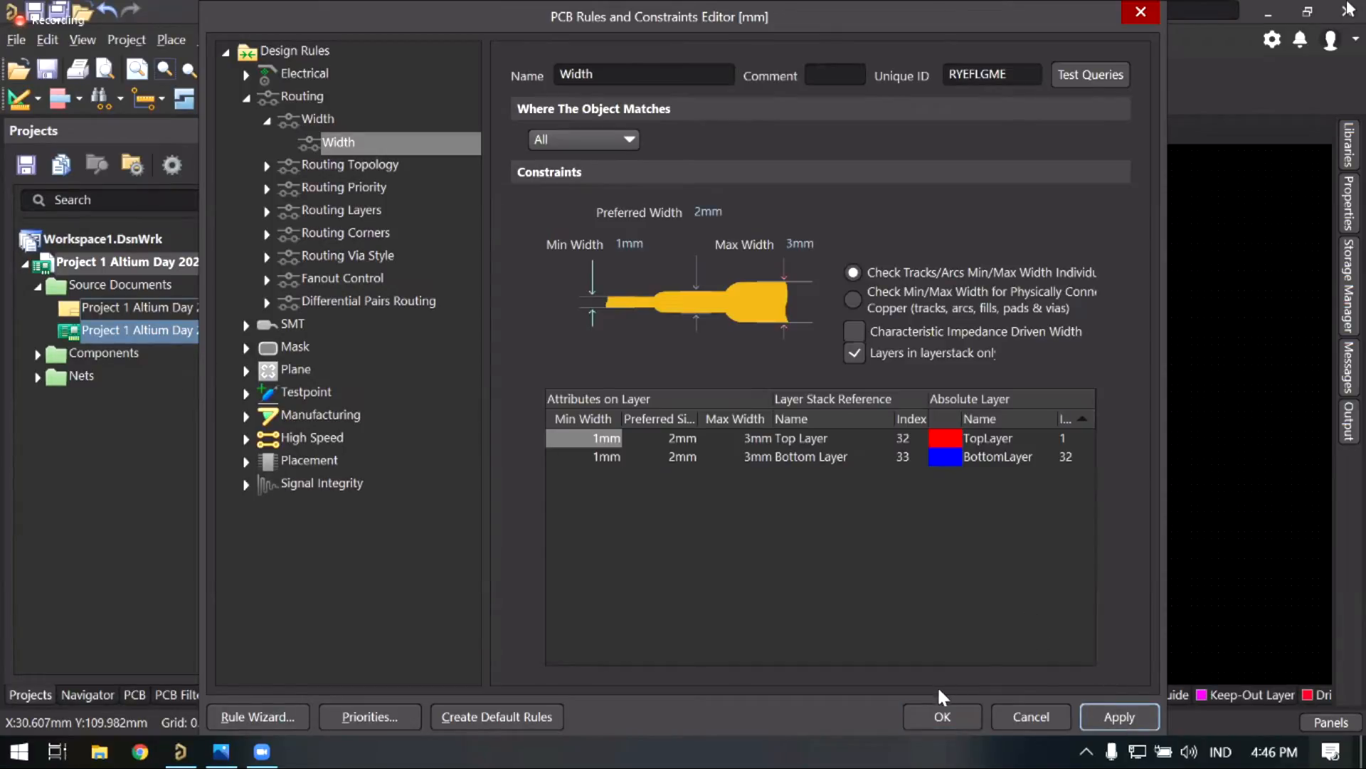
pyautogui.click(947, 714)
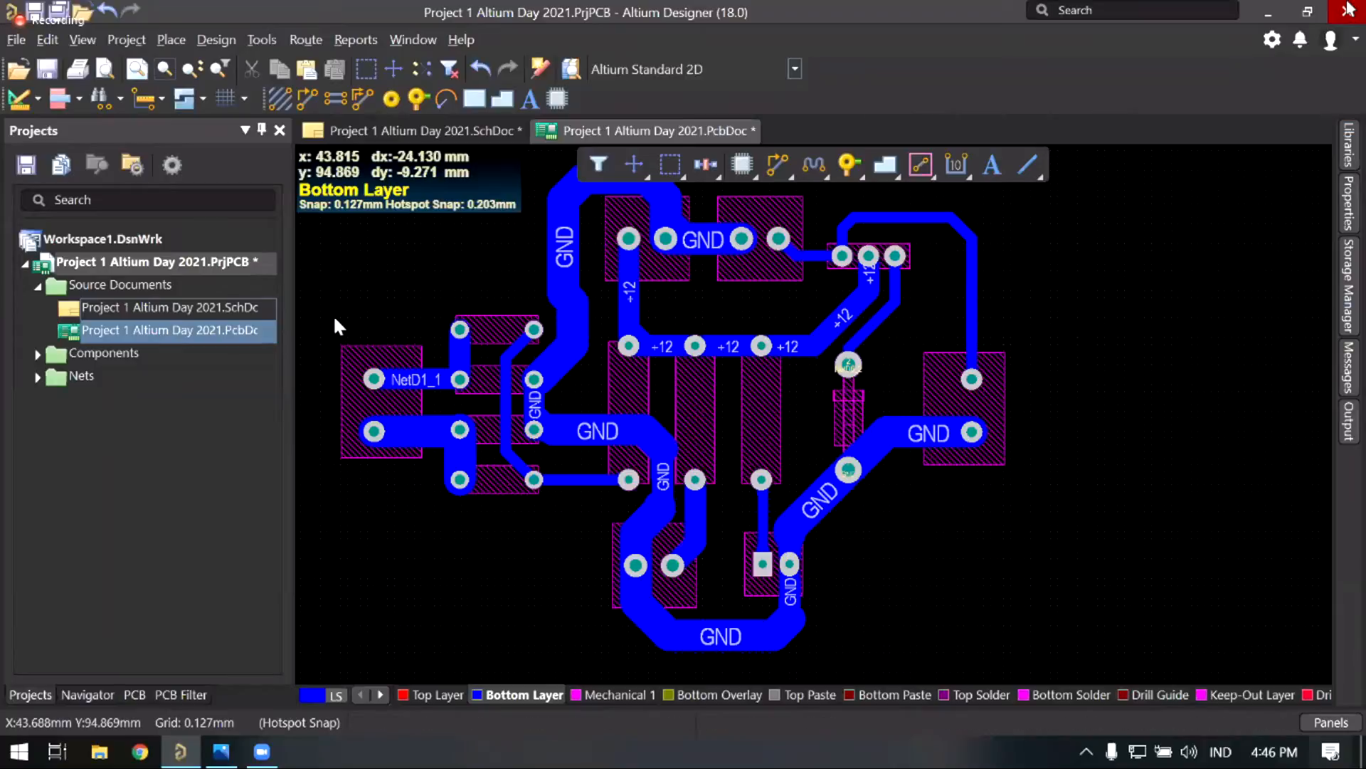
# Step: Reopen Routing > Width in the rules editor and apply the 1mm/2mm/3mm width settings
pyautogui.click(224, 40)
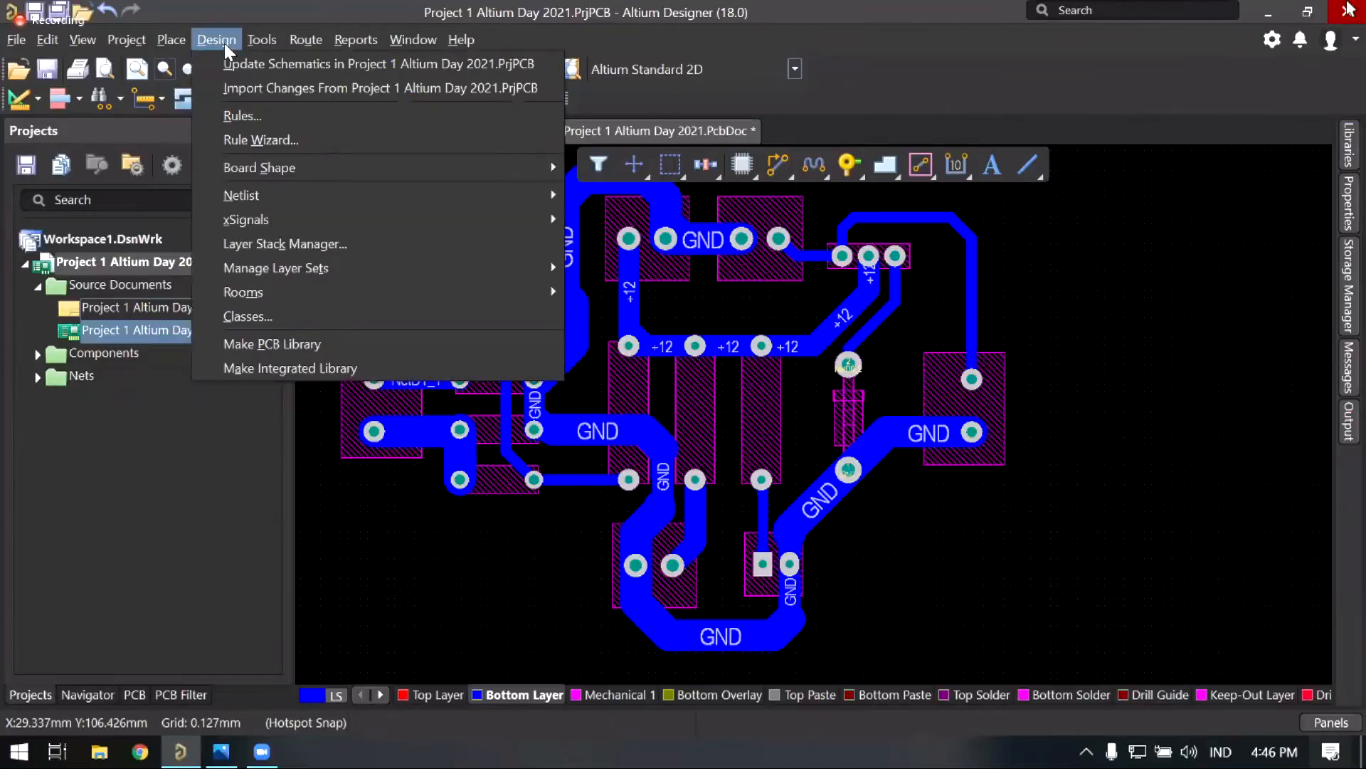
pyautogui.click(242, 115)
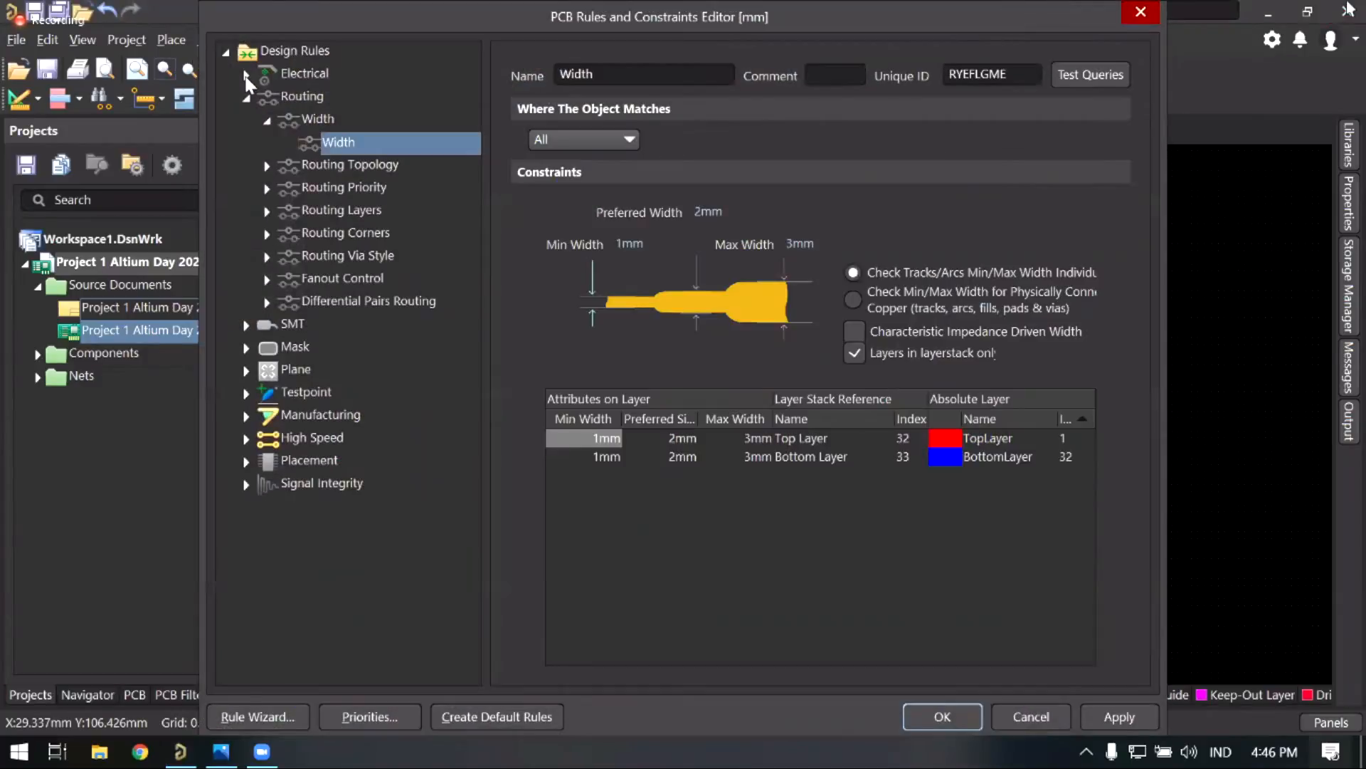
pyautogui.click(246, 95)
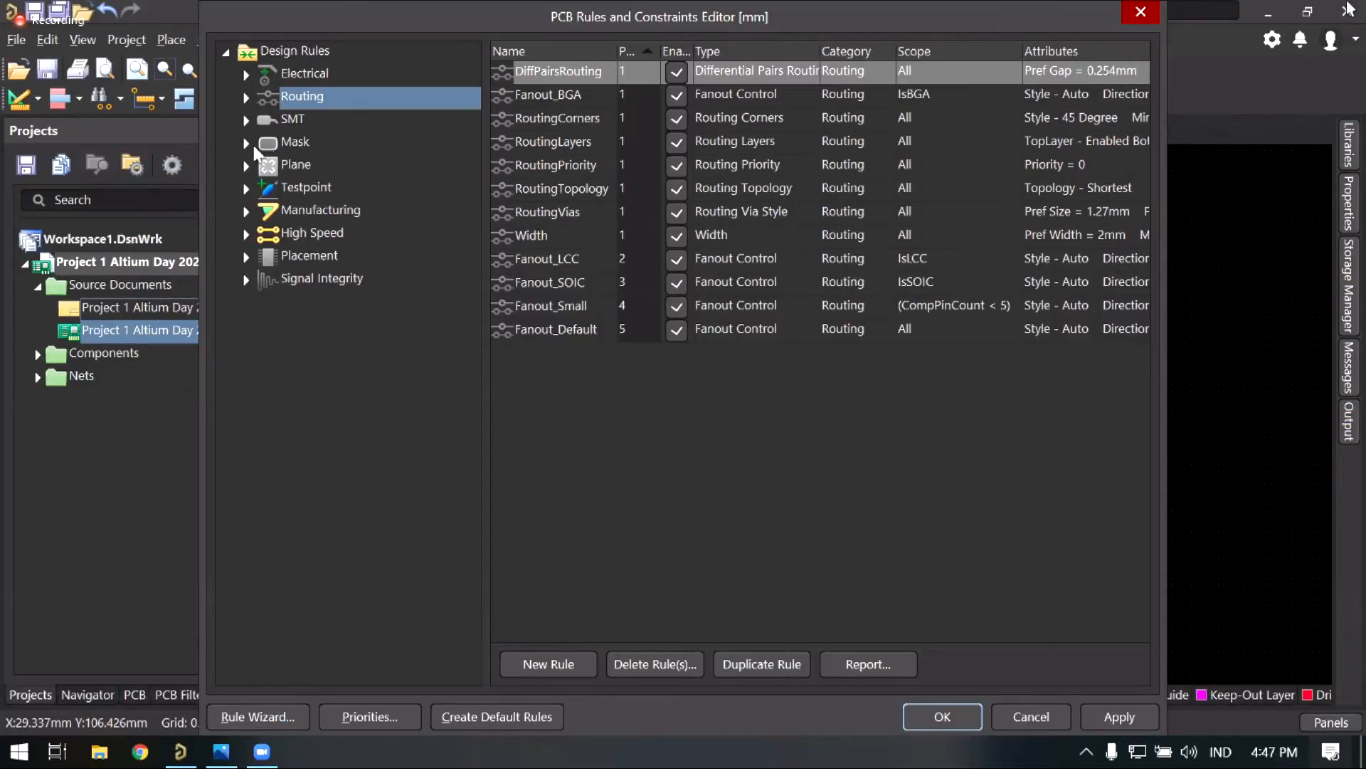
pyautogui.click(245, 98)
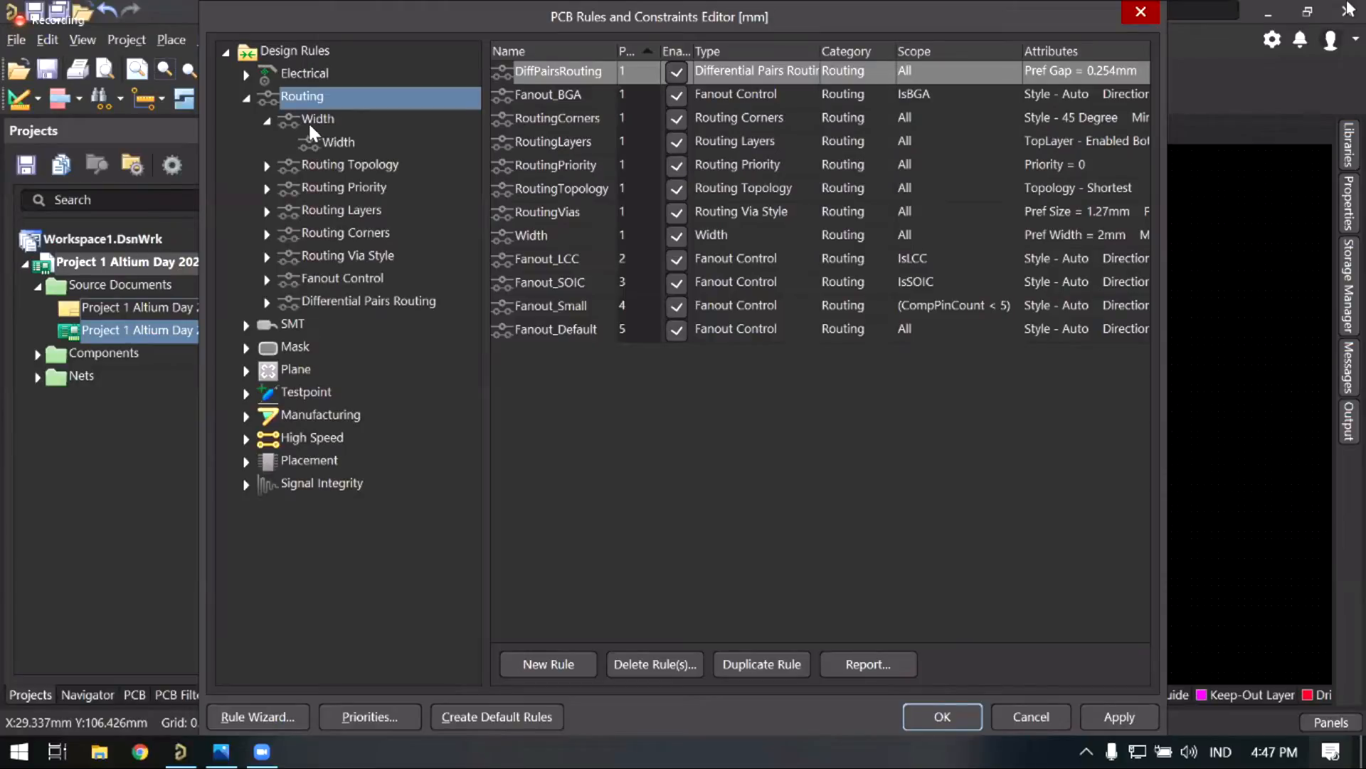
pyautogui.click(267, 125)
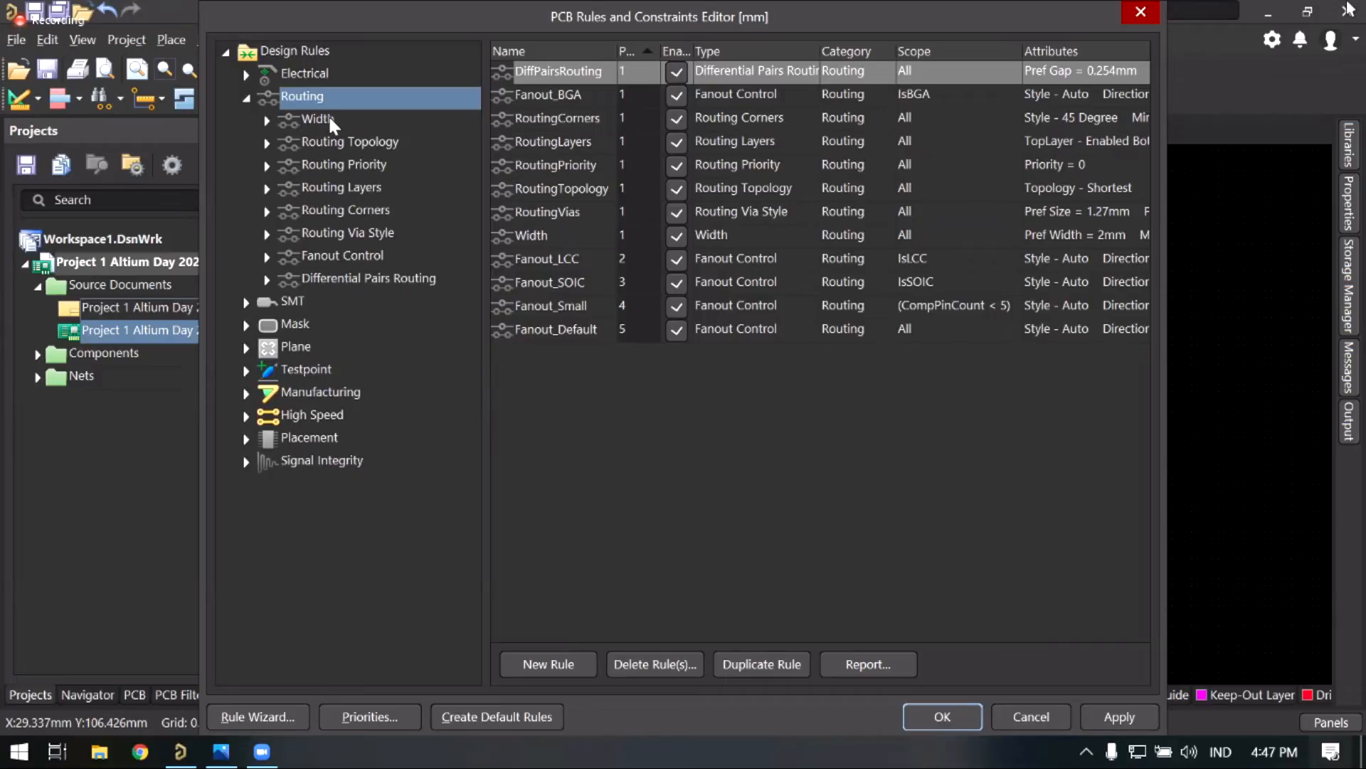
pyautogui.click(268, 119)
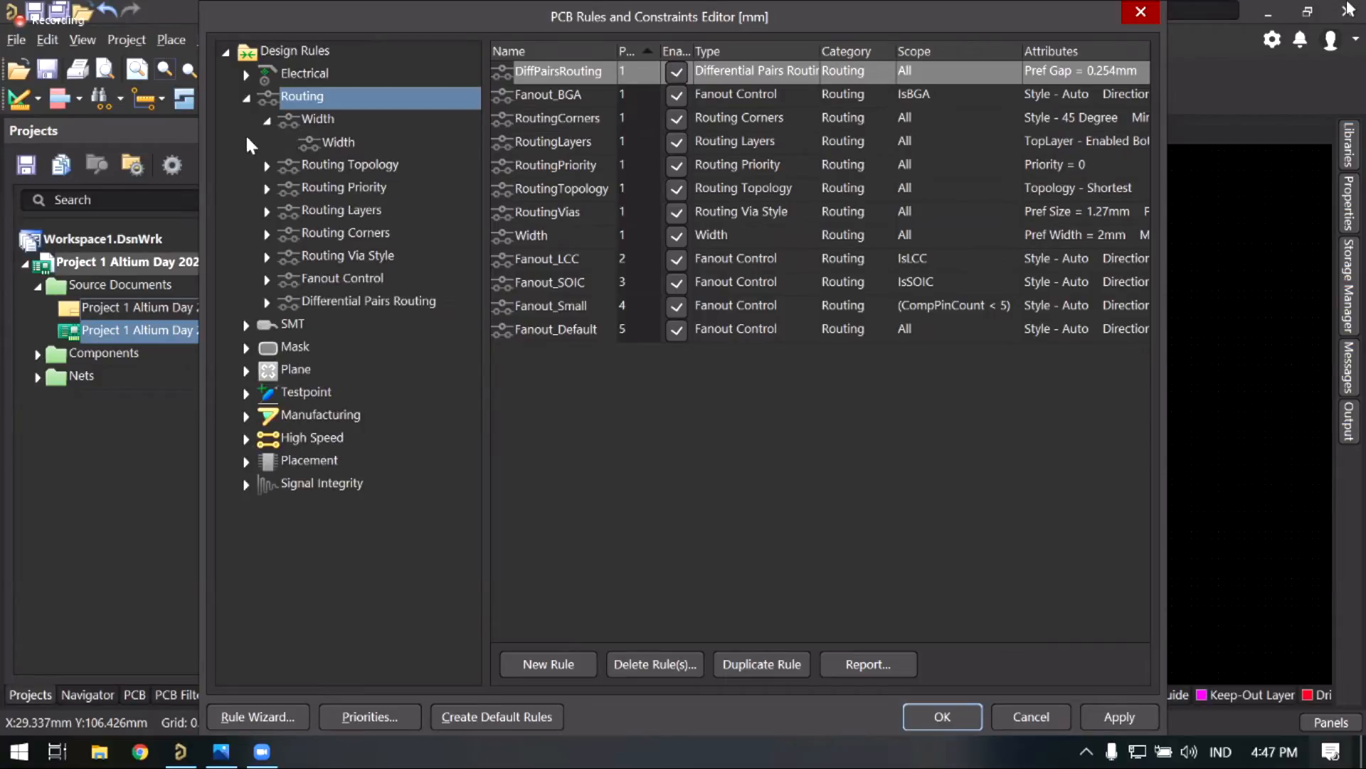
pyautogui.click(336, 140)
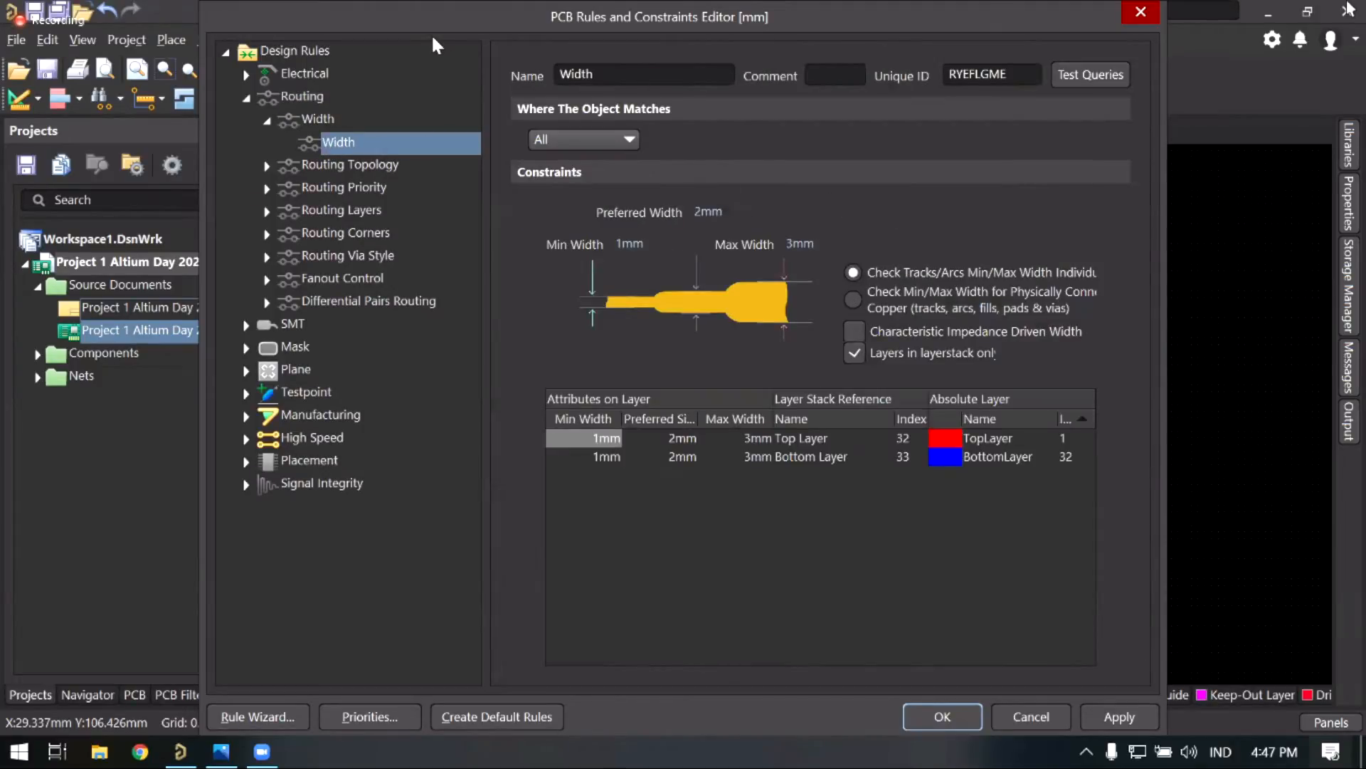
pyautogui.moveTo(433, 34); pyautogui.dragTo(414, 37)
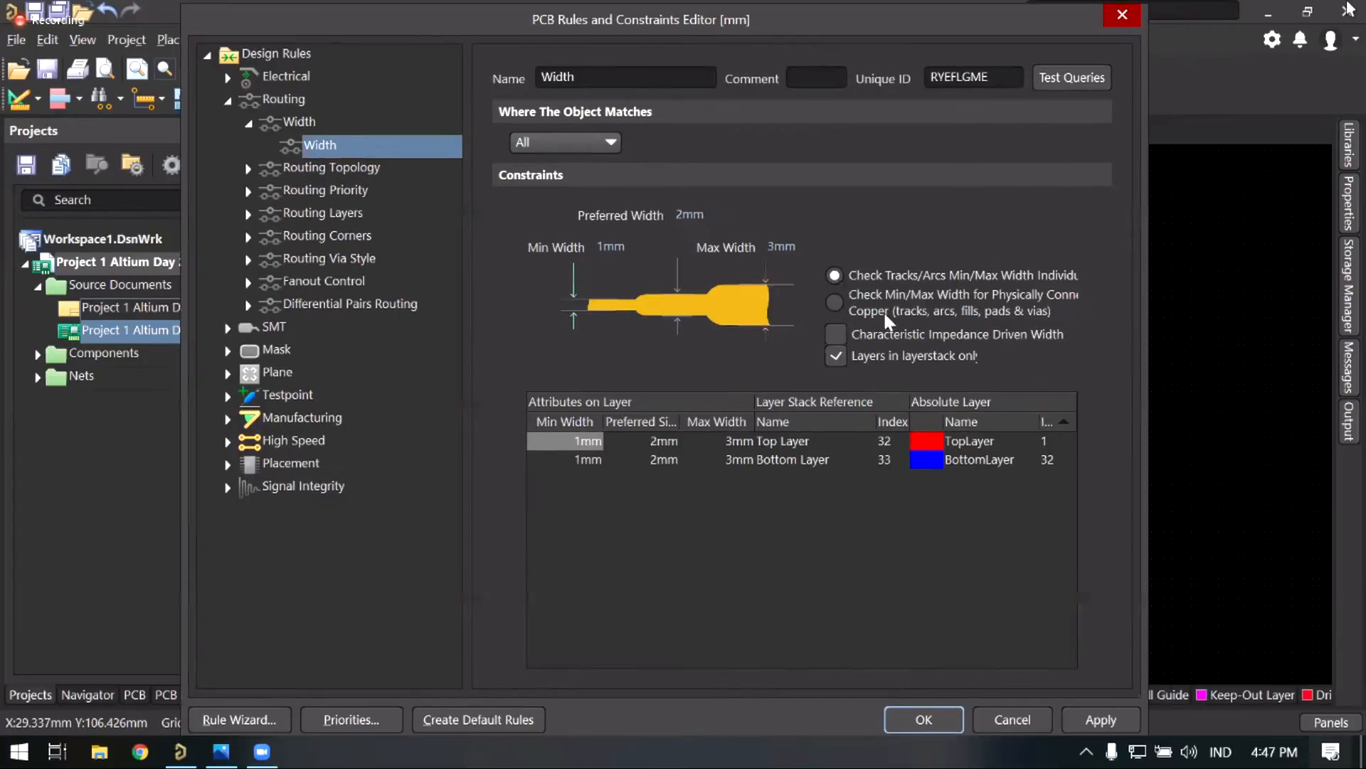
pyautogui.click(1109, 721)
pyautogui.click(934, 725)
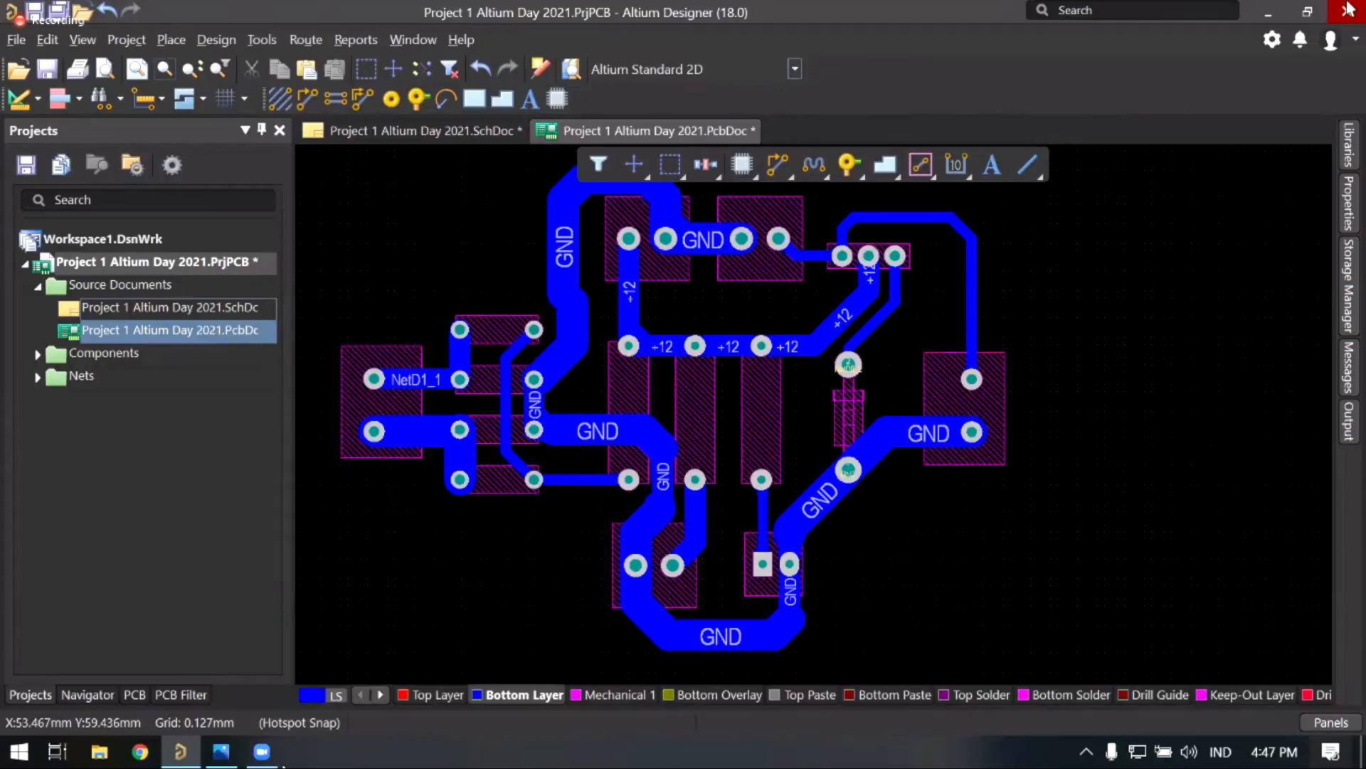
pyautogui.moveTo(262, 751)
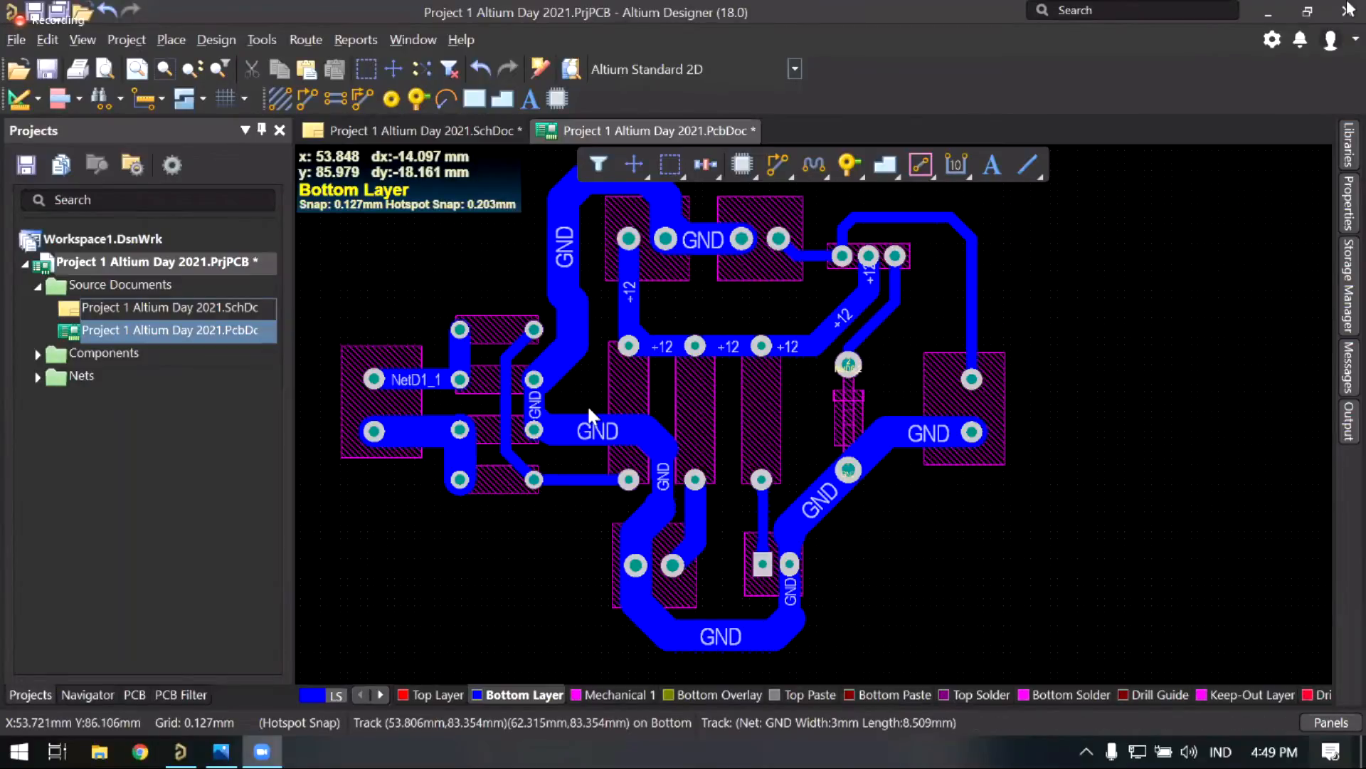
pyautogui.moveTo(577, 381); pyautogui.dragTo(596, 401, button='right')
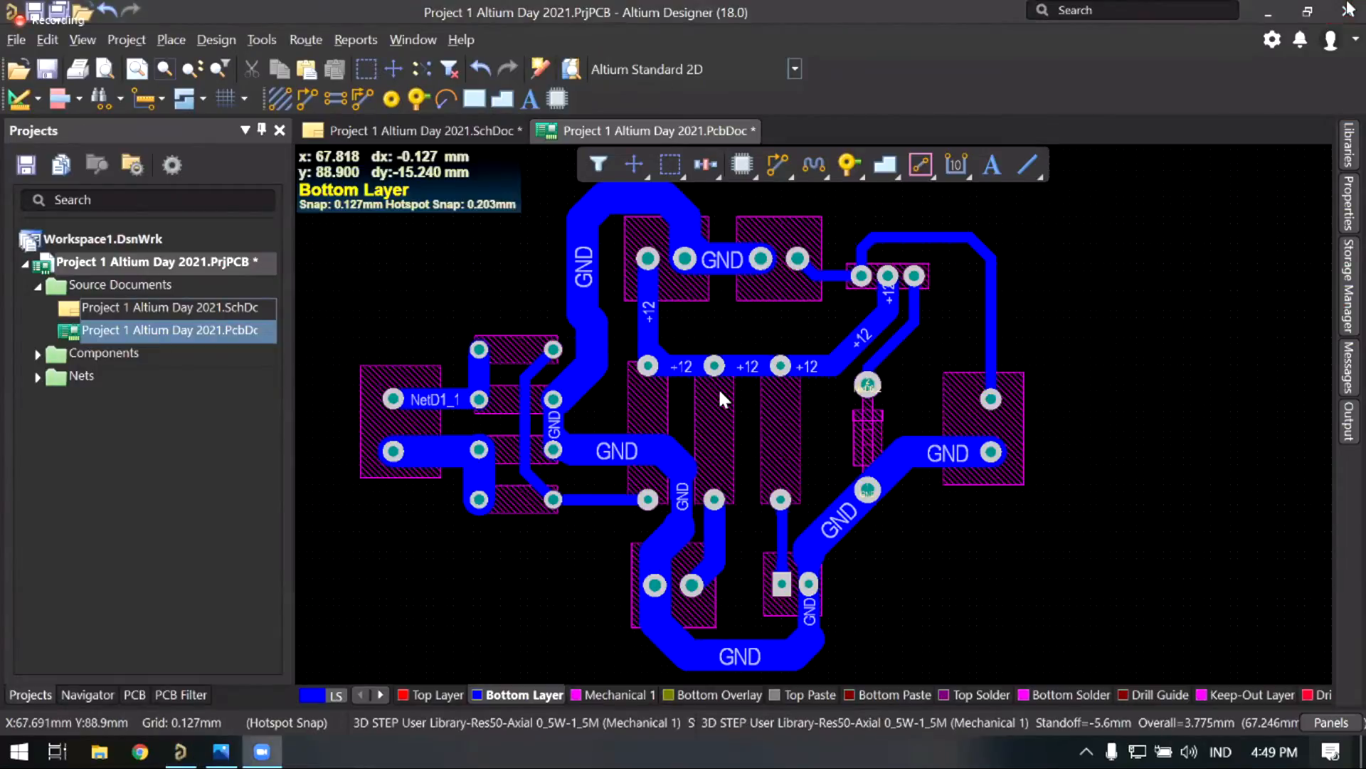
# Step: Pan toward the upper right and zoom in on the NetC3_1 tracks around the transistor
pyautogui.moveTo(939, 399); pyautogui.dragTo(827, 415, button='right')
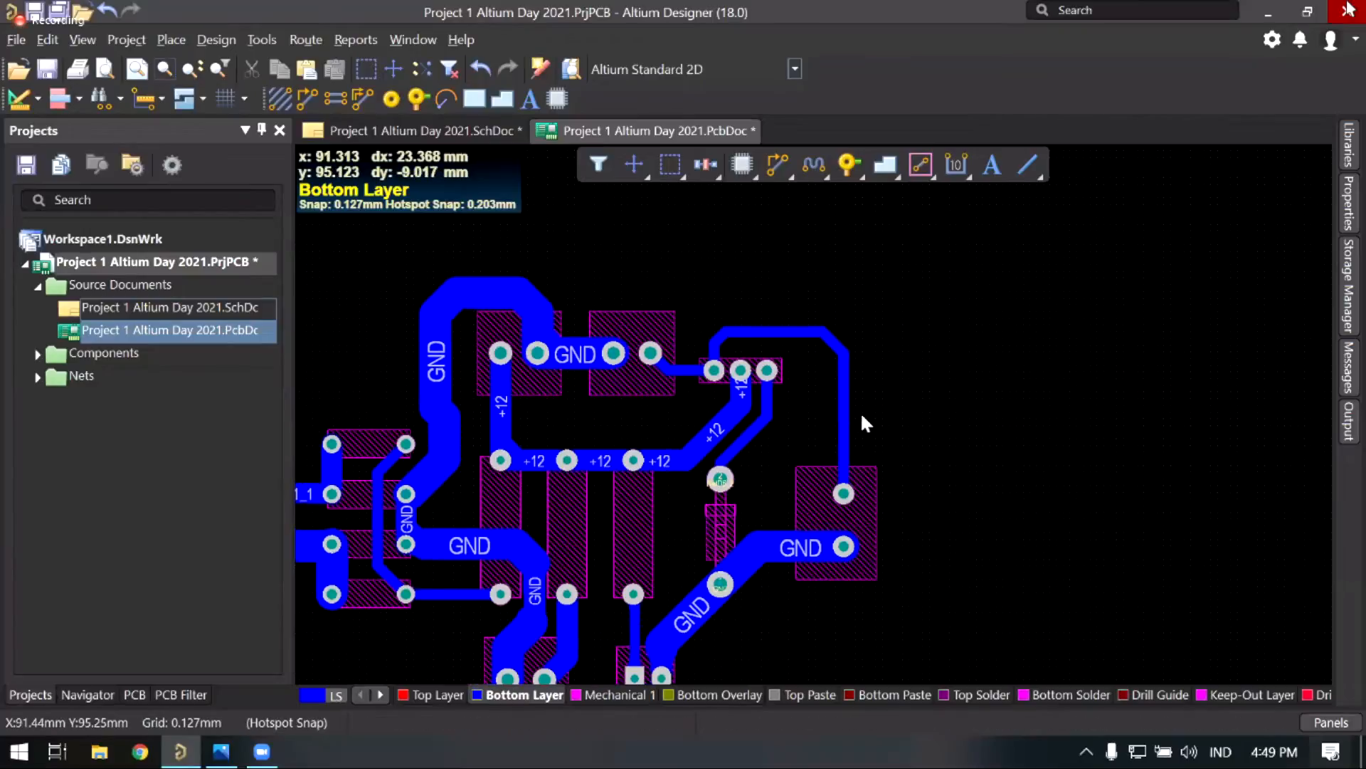
pyautogui.keyDown('ctrl'); pyautogui.scroll(3, 936, 577); pyautogui.keyUp('ctrl')
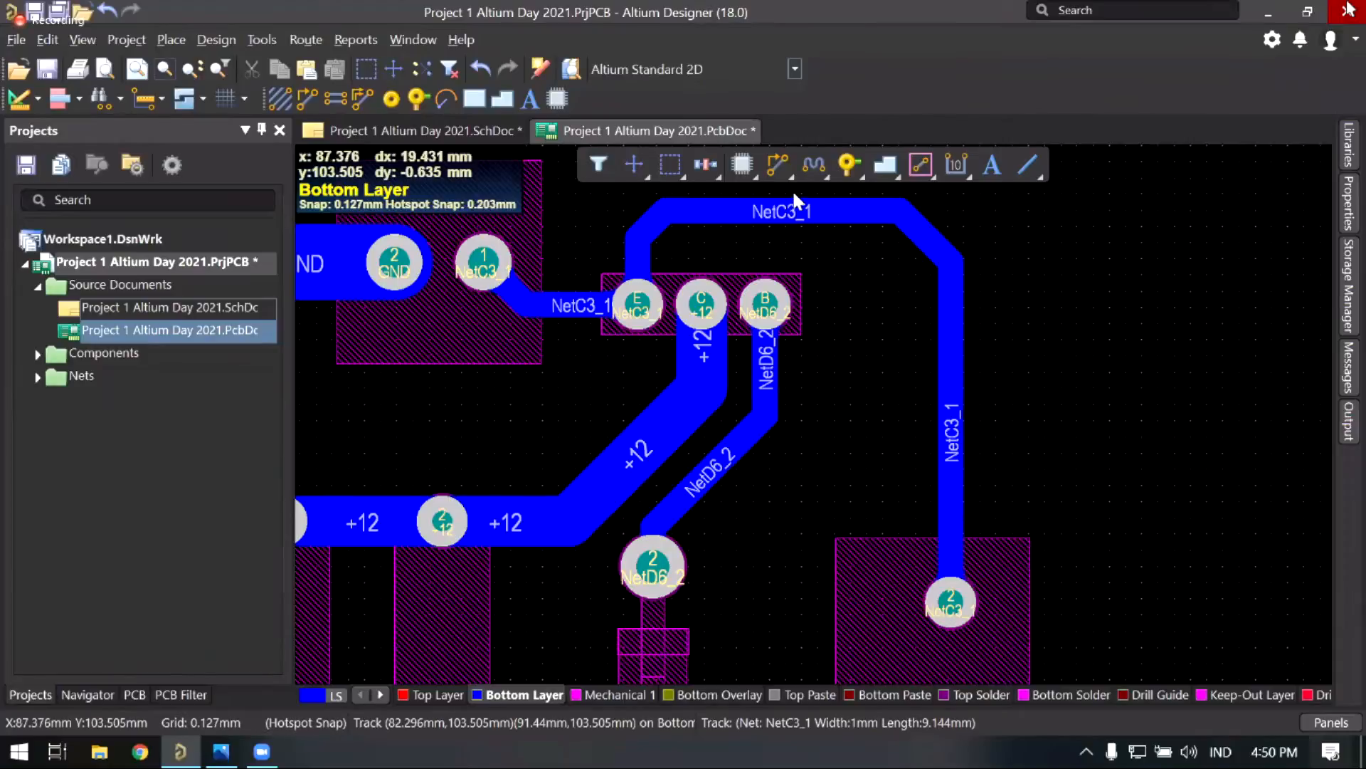
# Step: Route the vertical NetC3_1 segment from the pad at 2 mm width, joining the existing track
pyautogui.click(780, 168)
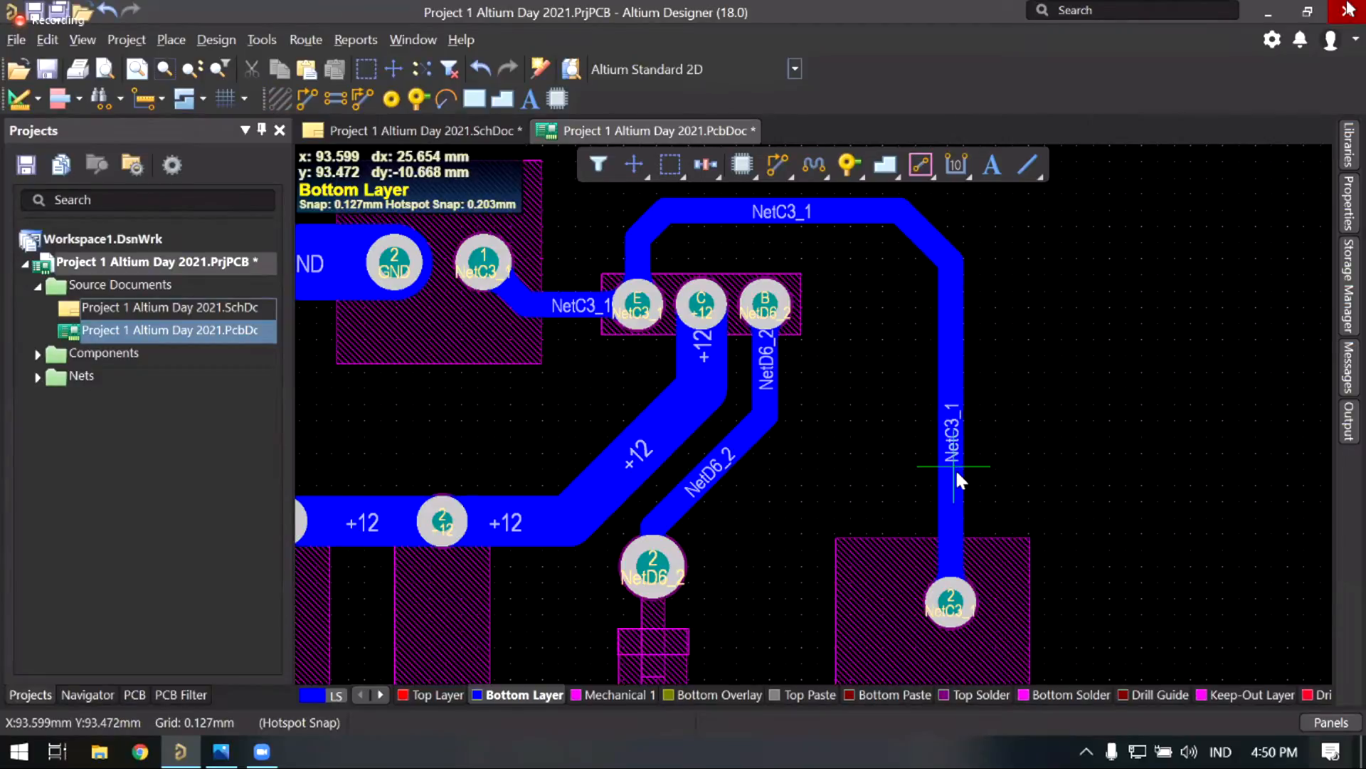
pyautogui.click(951, 605)
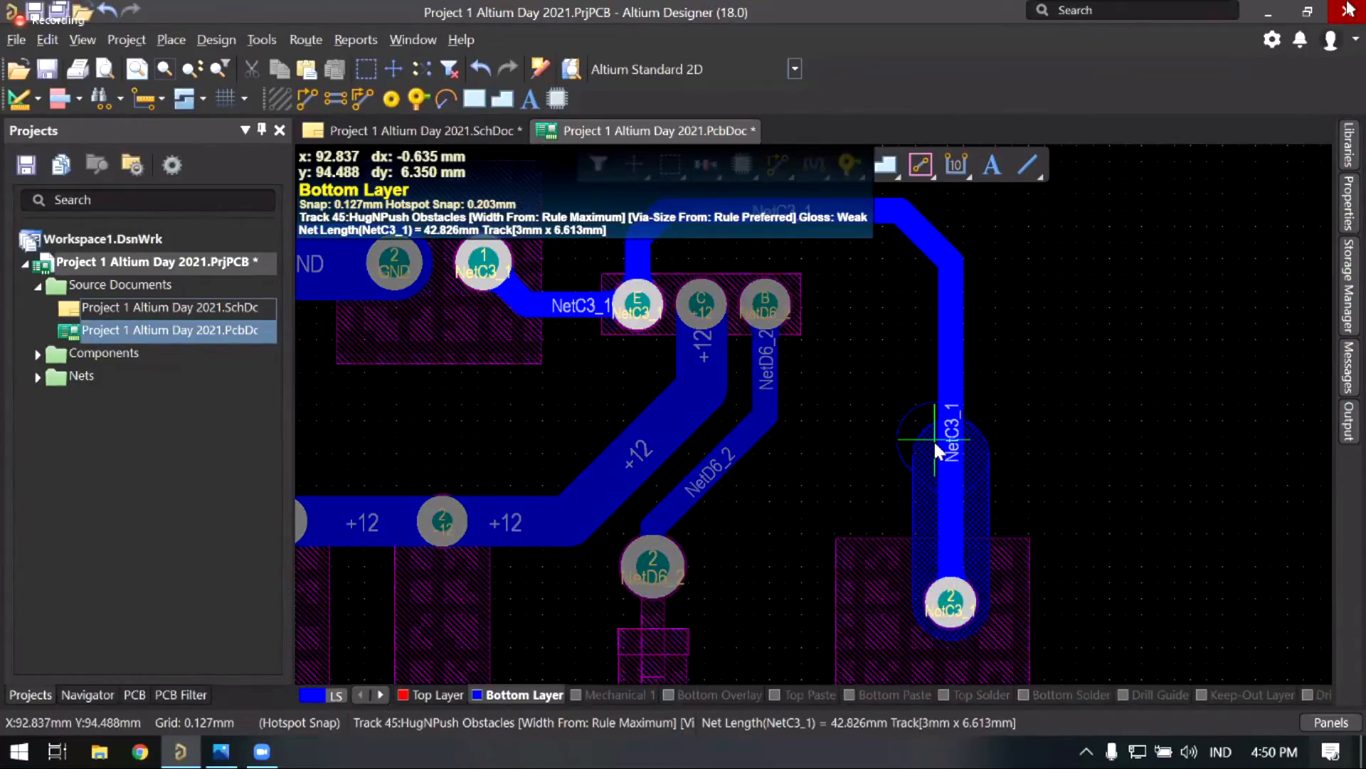
pyautogui.press('3')
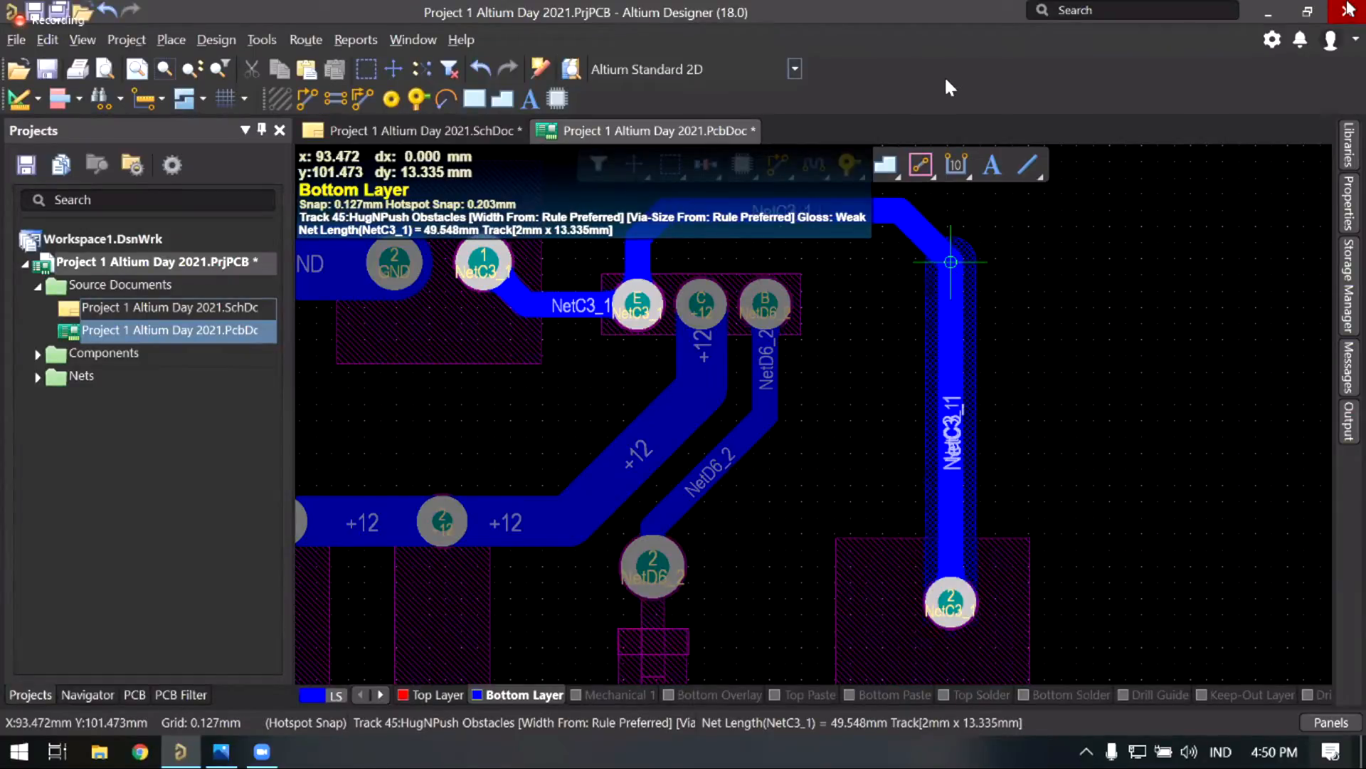
pyautogui.scroll(2, 926, 384)
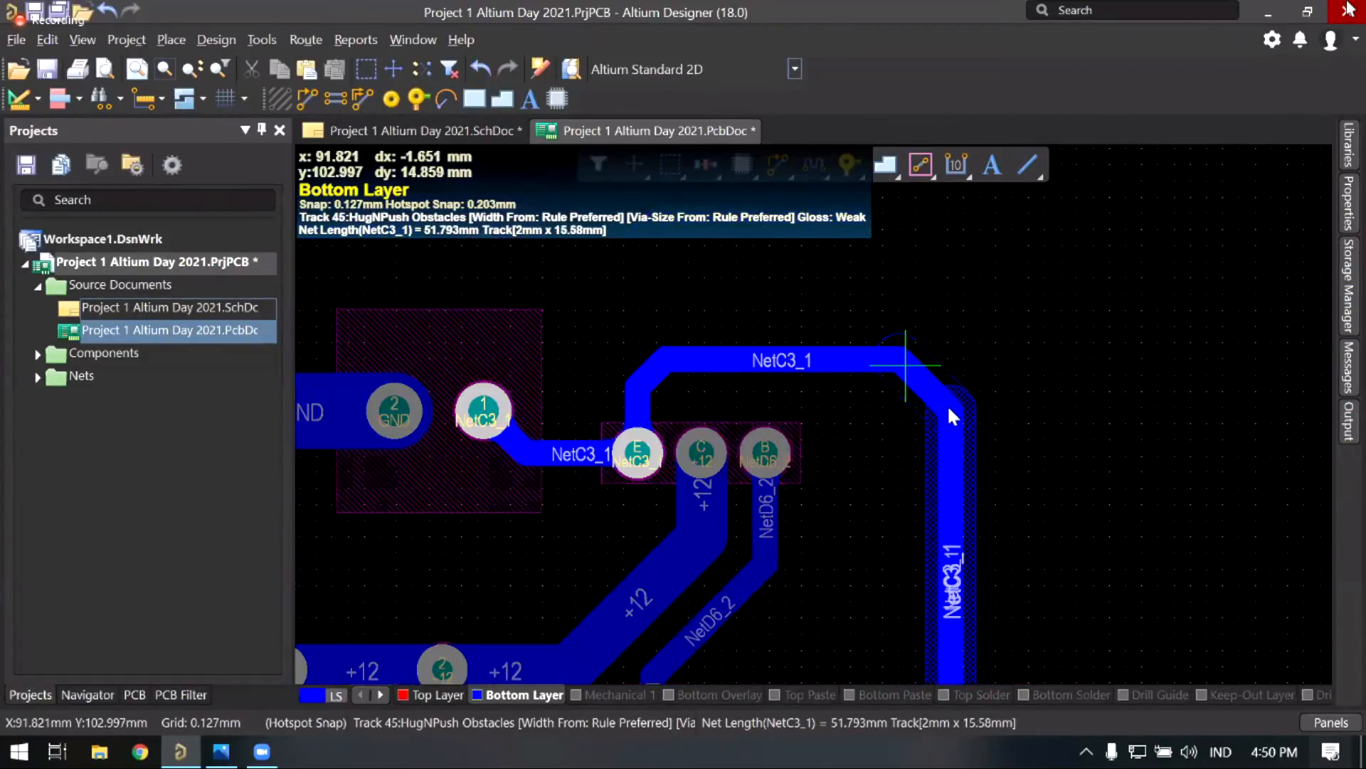
pyautogui.click(950, 413)
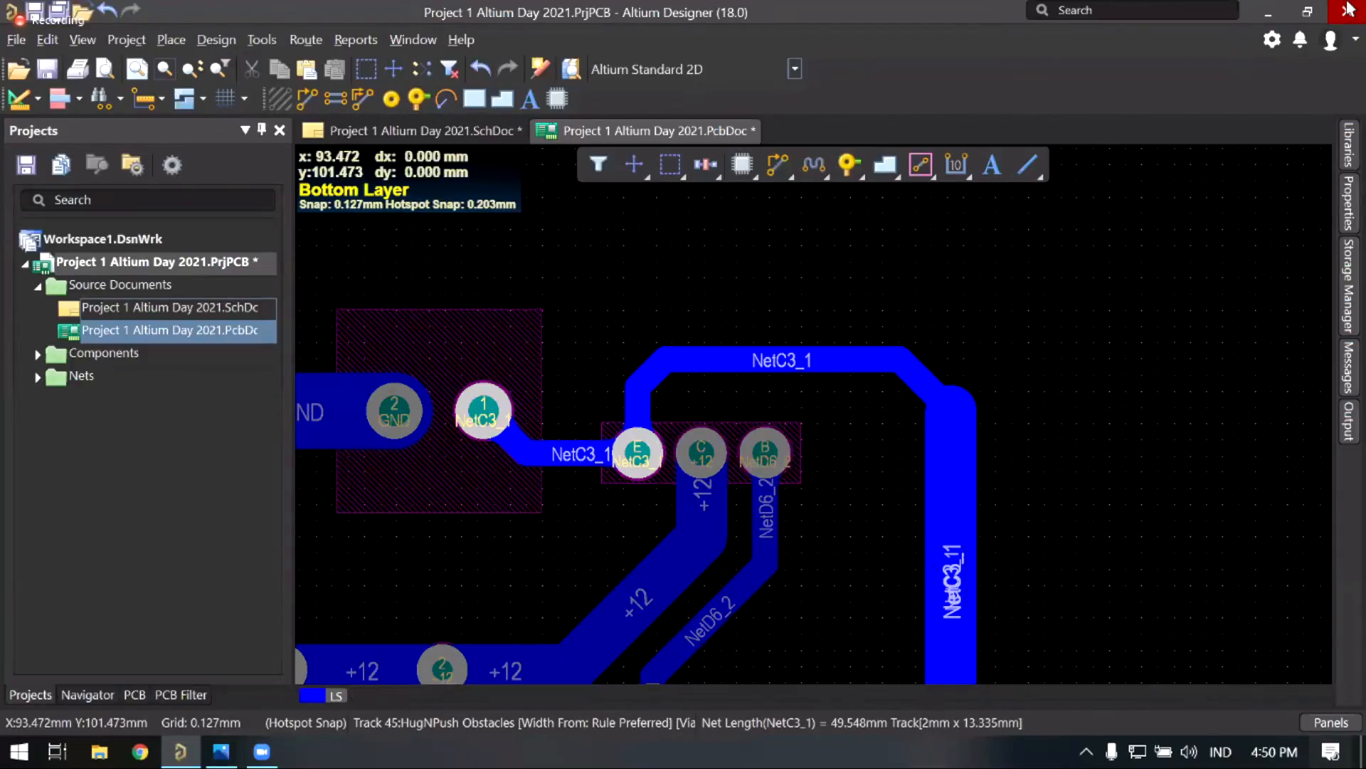
pyautogui.scroll(-1, 950, 277)
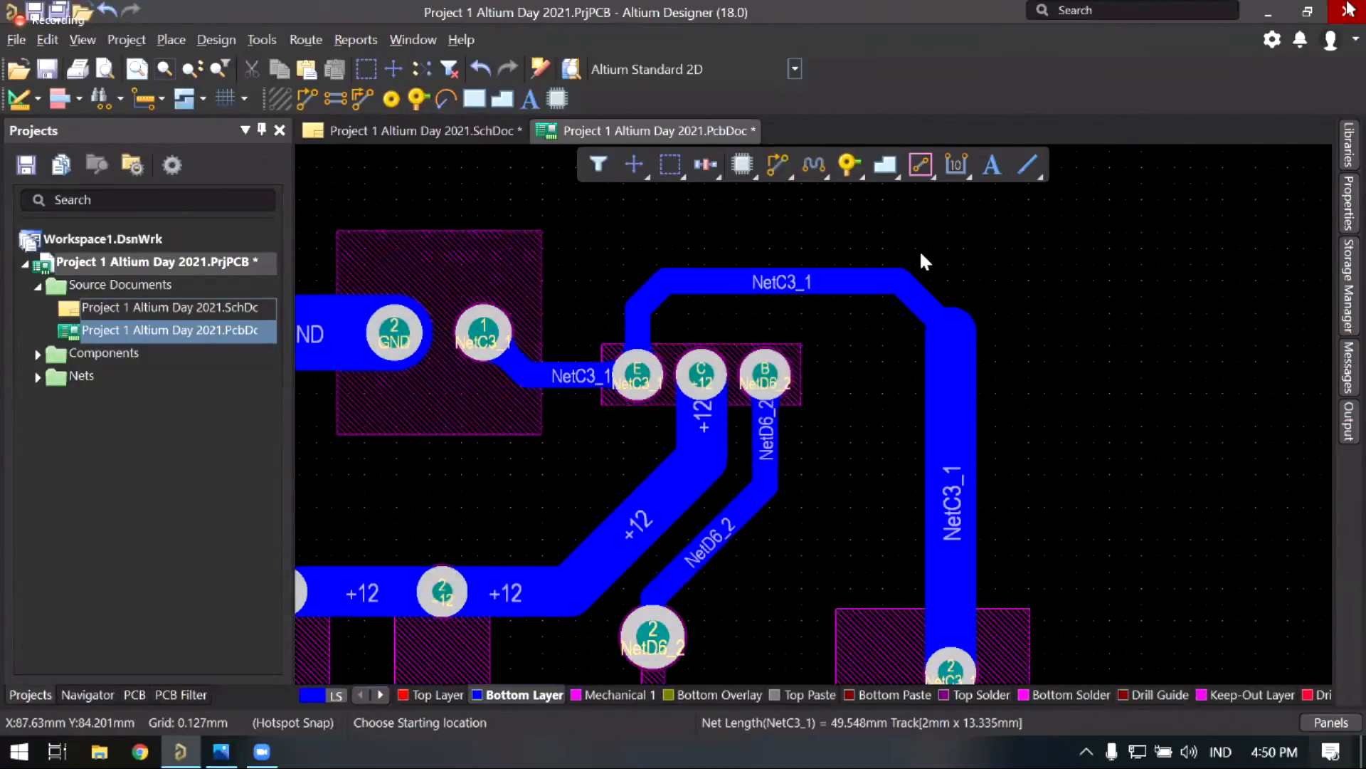
pyautogui.click(888, 222)
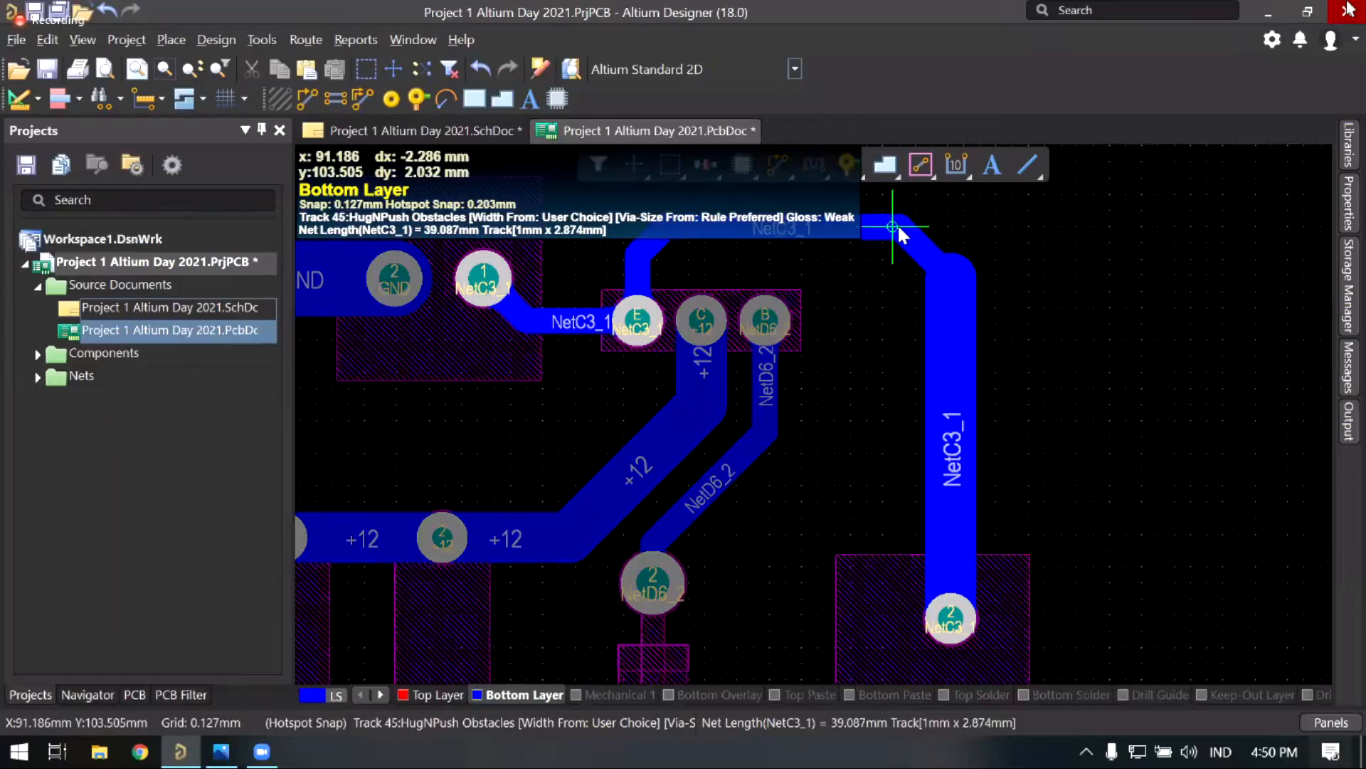
pyautogui.click(898, 224)
pyautogui.scroll(2, 642, 466)
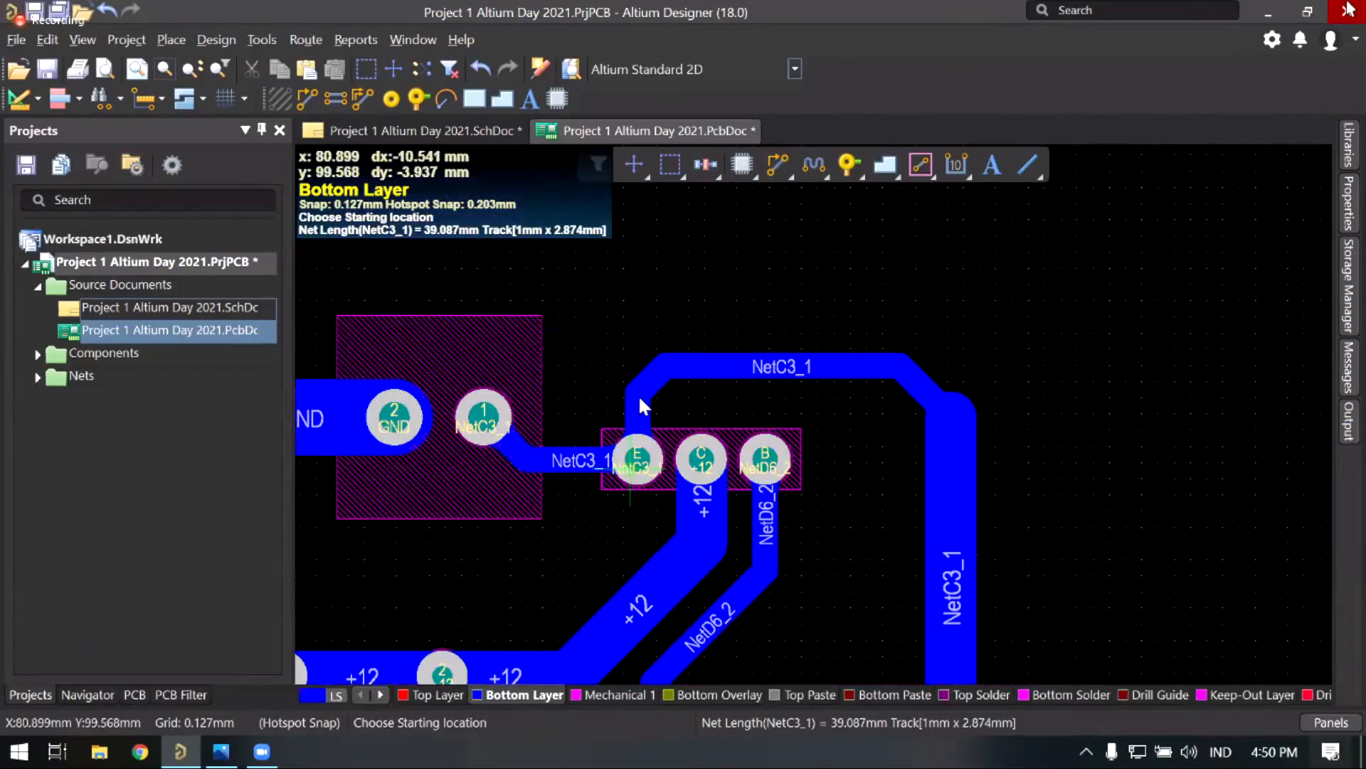
pyautogui.click(662, 366)
pyautogui.click(676, 364)
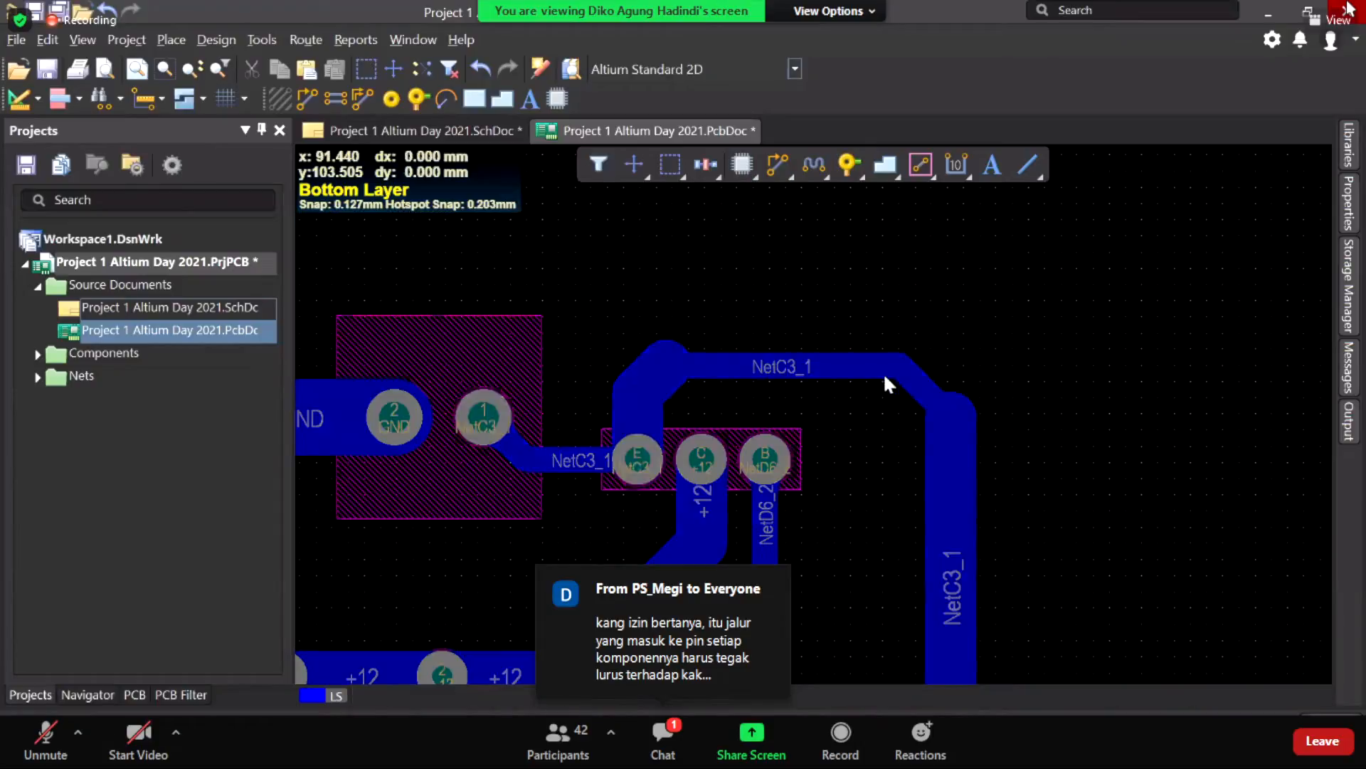
pyautogui.press('Escape')
# Step: Reroute the top NetC3_1 segment as a 2 mm track to the right corner
pyautogui.click(825, 365)
pyautogui.moveTo(832, 361); pyautogui.dragTo(831, 355)
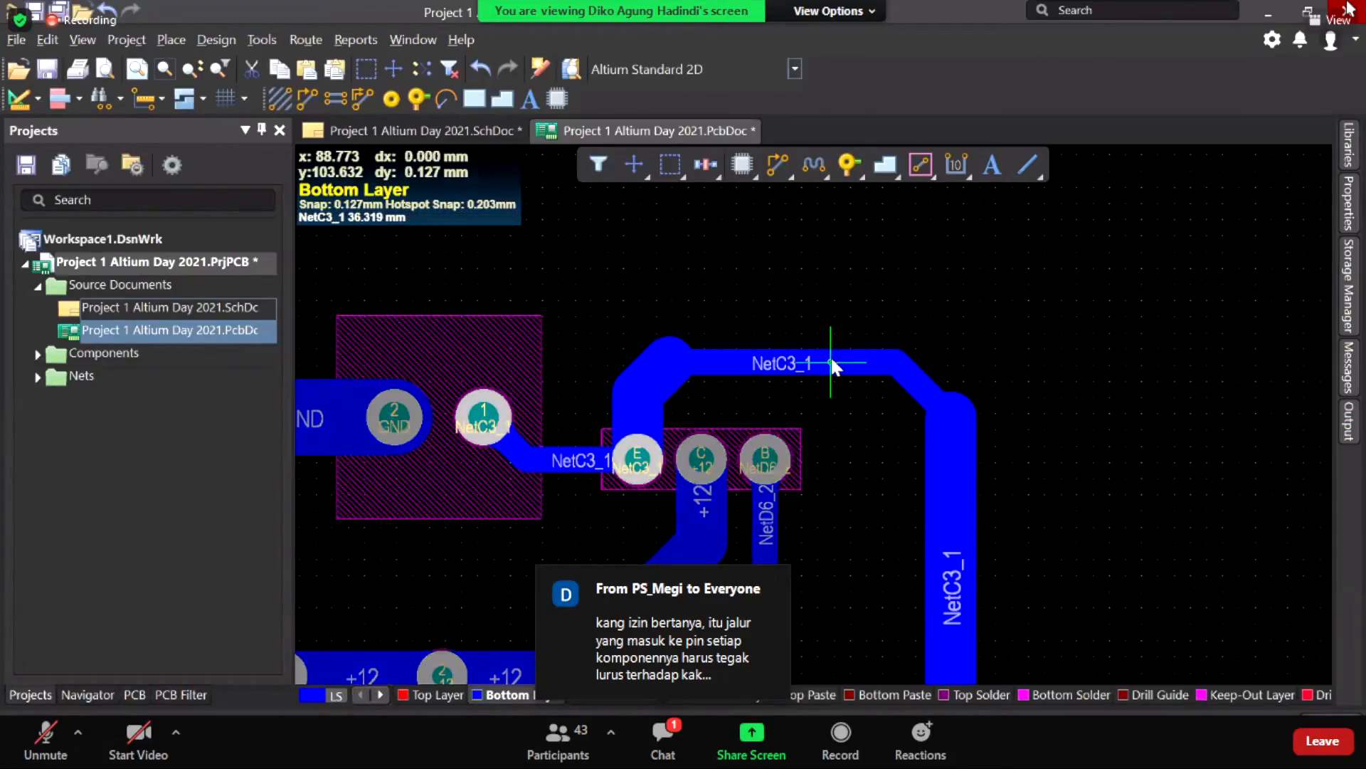
pyautogui.click(672, 362)
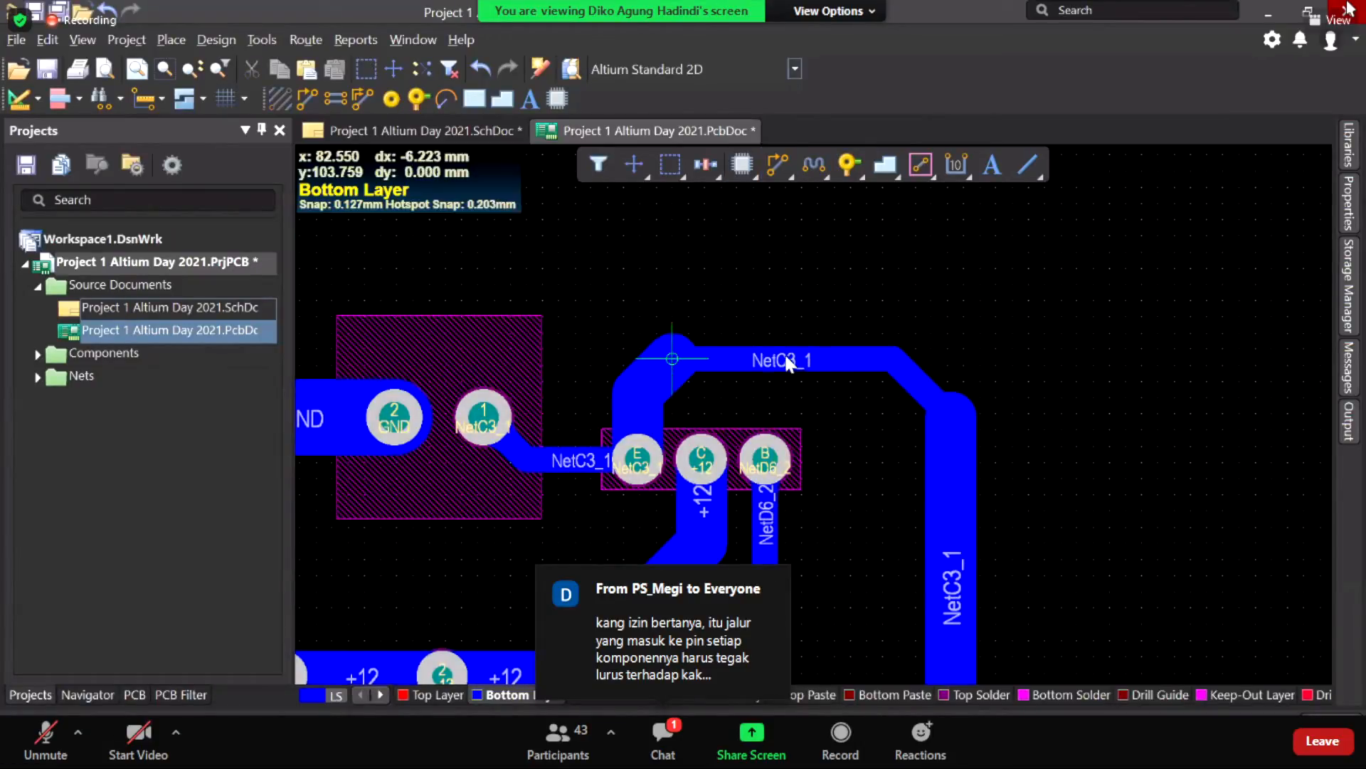
pyautogui.click(887, 361)
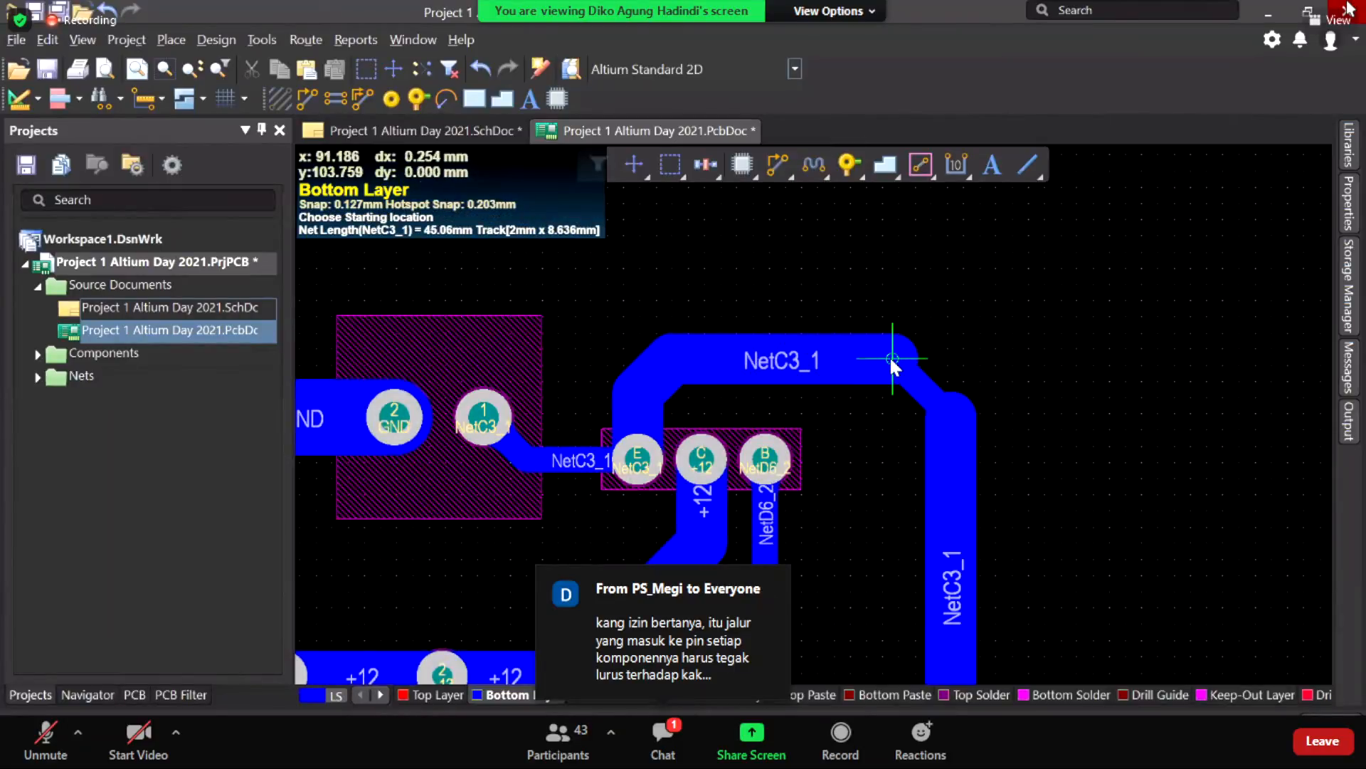
pyautogui.click(896, 362)
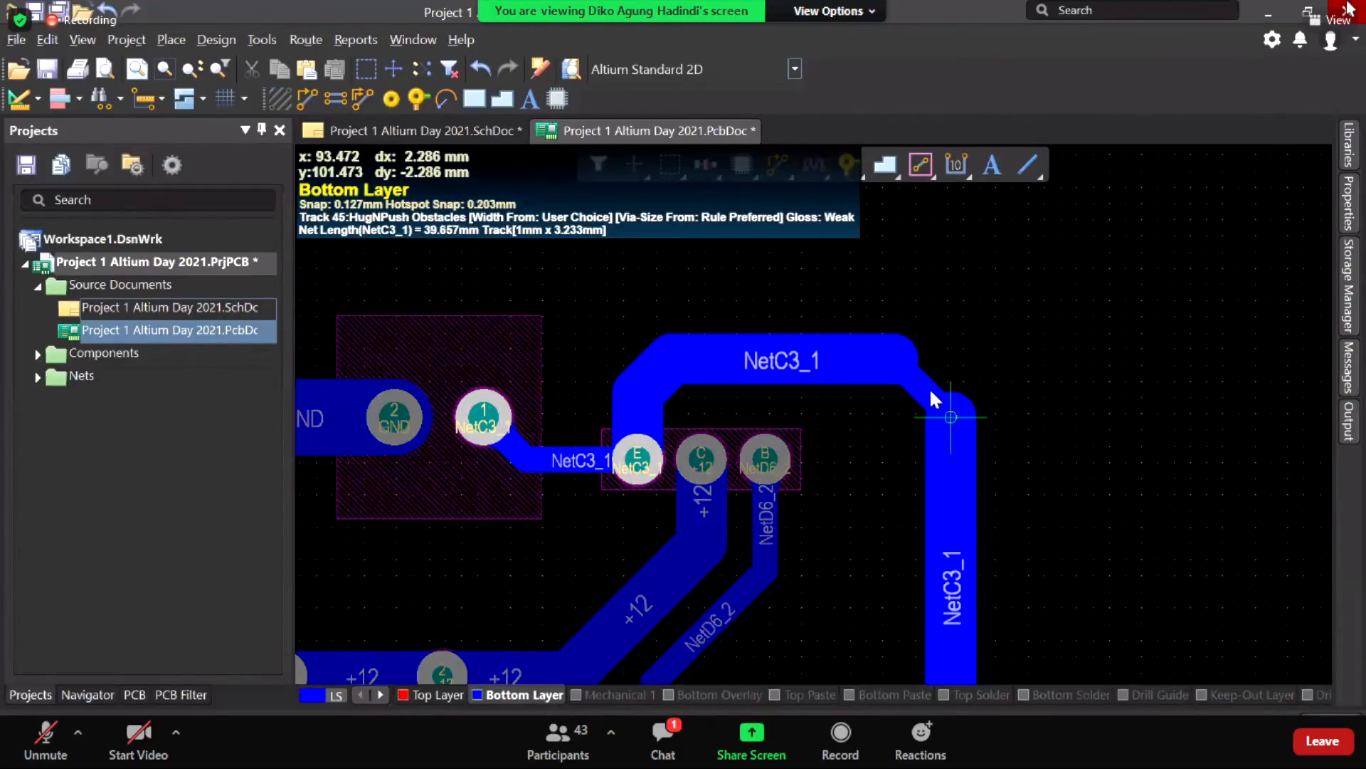
pyautogui.rightClick(929, 390)
pyautogui.rightClick(897, 414)
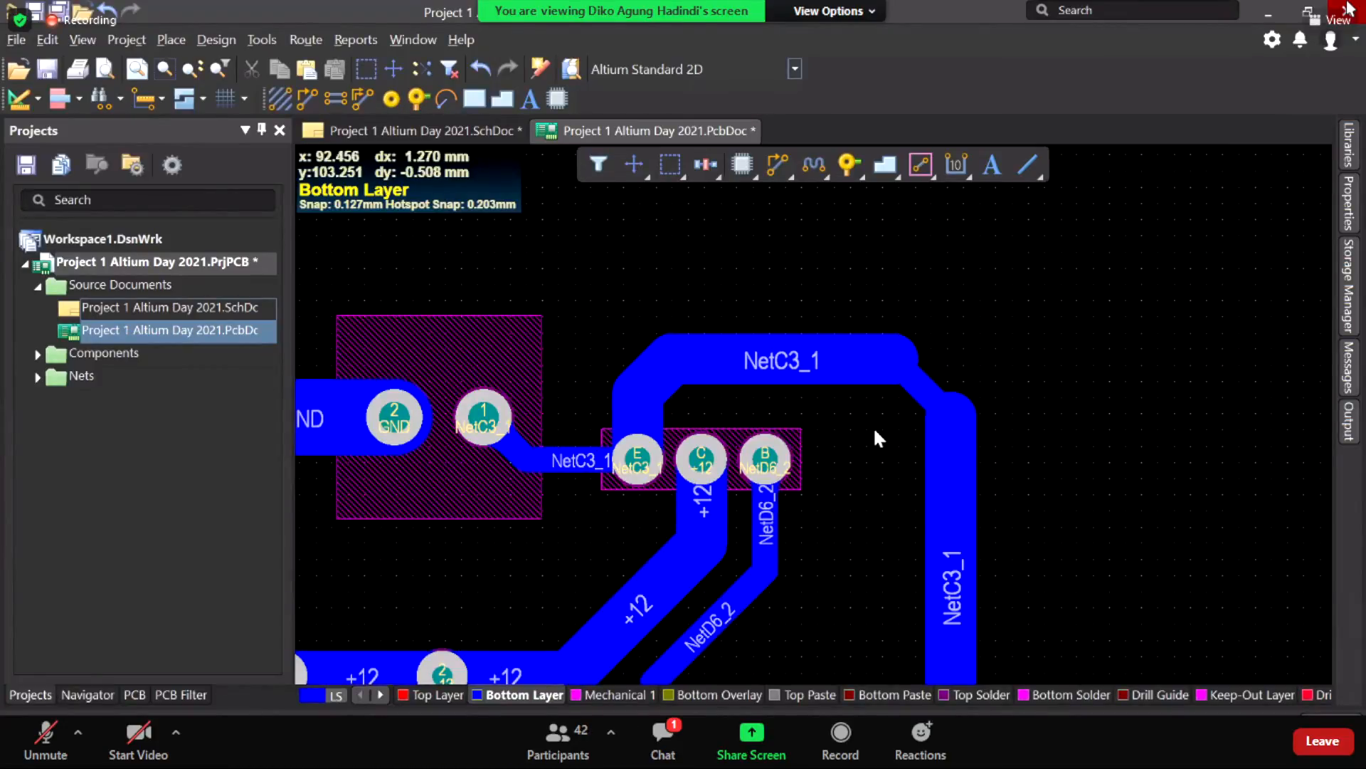
pyautogui.scroll(-3, 865, 356)
pyautogui.scroll(1, 858, 339)
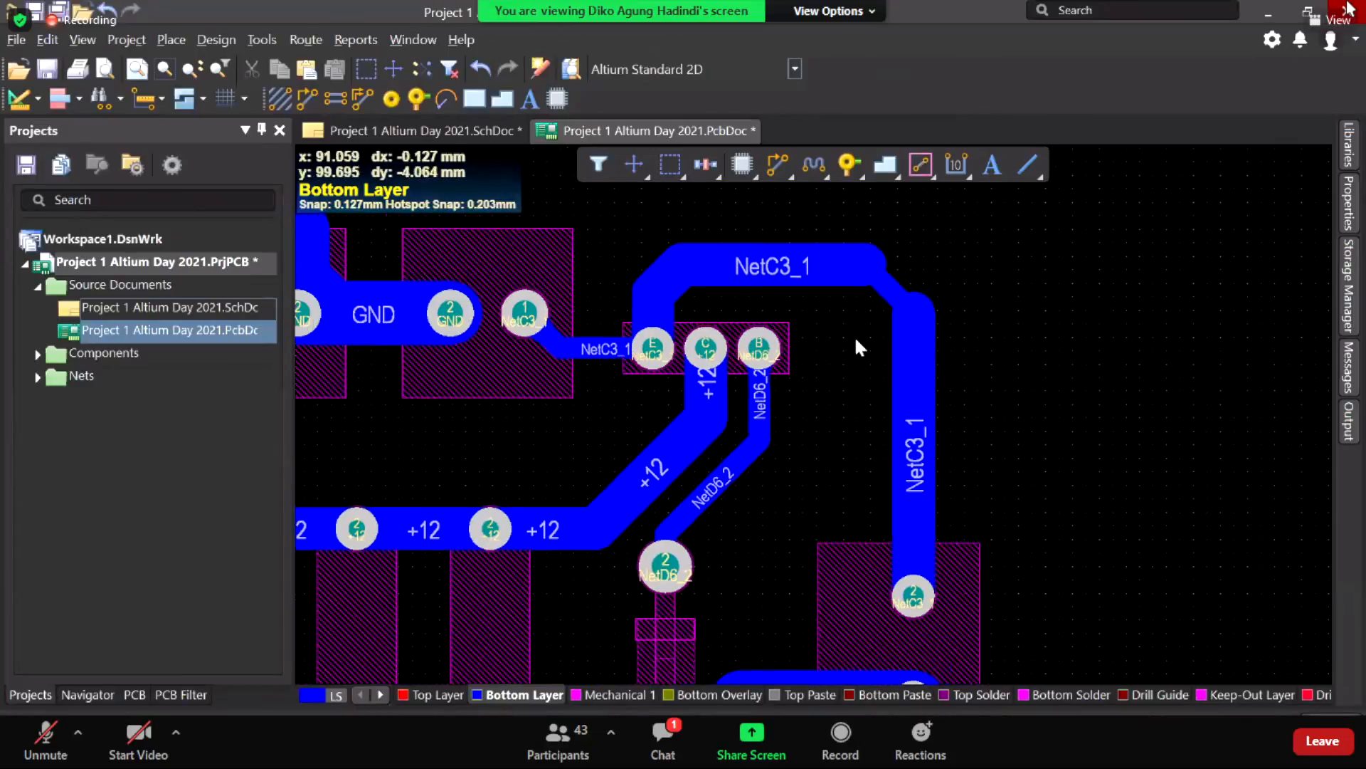
# Step: Pan and zoom out to see more of the routed board
pyautogui.click(777, 167)
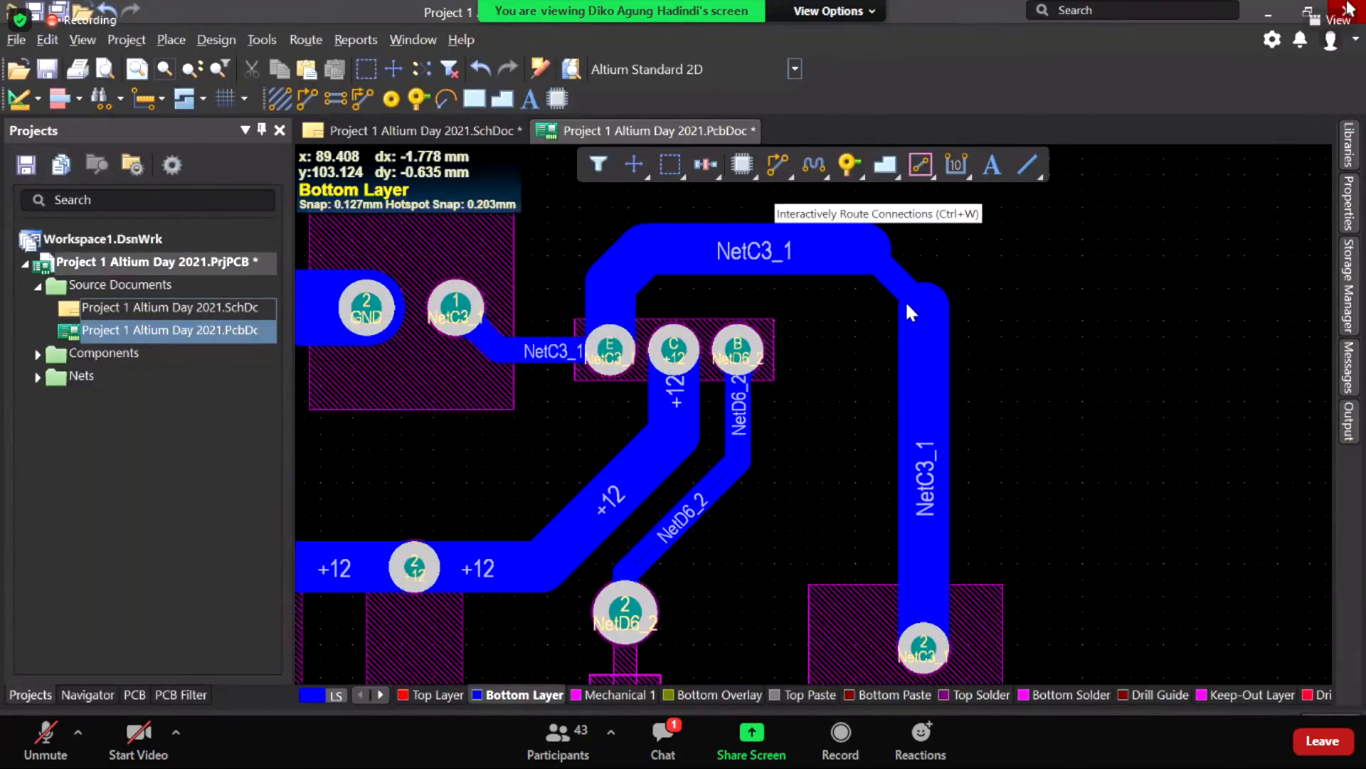
pyautogui.moveTo(818, 306); pyautogui.dragTo(905, 304, button='right')
pyautogui.moveTo(905, 320)
pyautogui.mouseDown(button='middle')
pyautogui.moveTo(916, 295)
pyautogui.moveTo(898, 339)
pyautogui.mouseUp(button='middle')
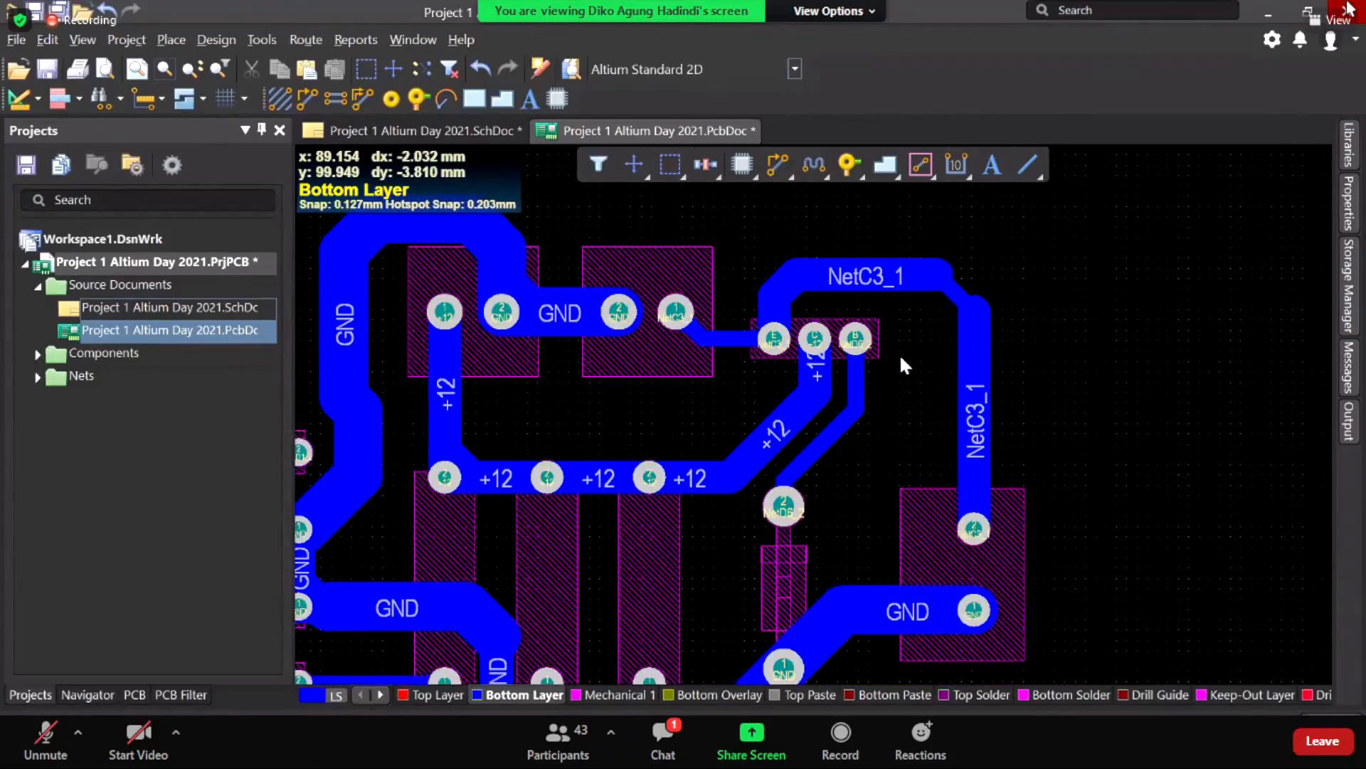
pyautogui.moveTo(901, 358); pyautogui.dragTo(889, 370, button='right')
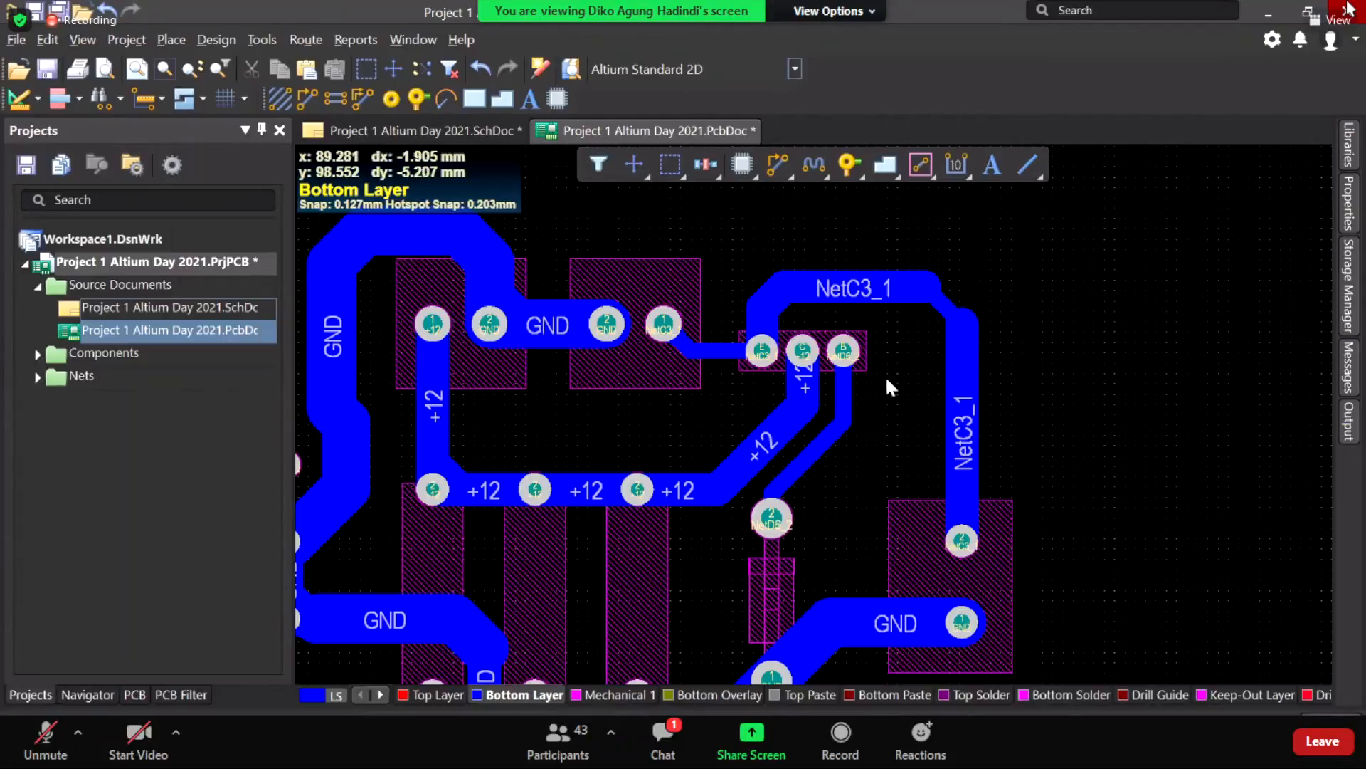
pyautogui.moveTo(911, 451); pyautogui.dragTo(854, 473, button='right')
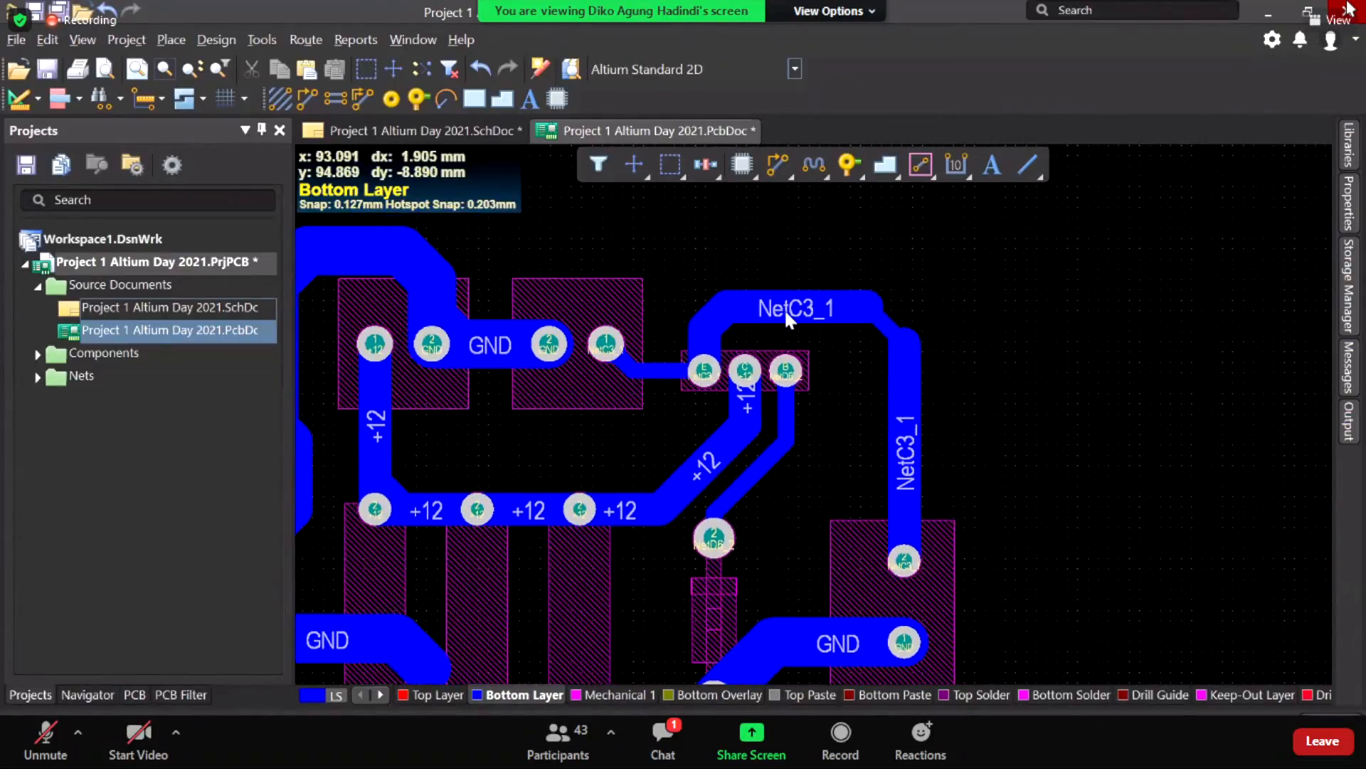
pyautogui.keyDown('ctrl'); pyautogui.scroll(2, 785, 308); pyautogui.keyUp('ctrl')
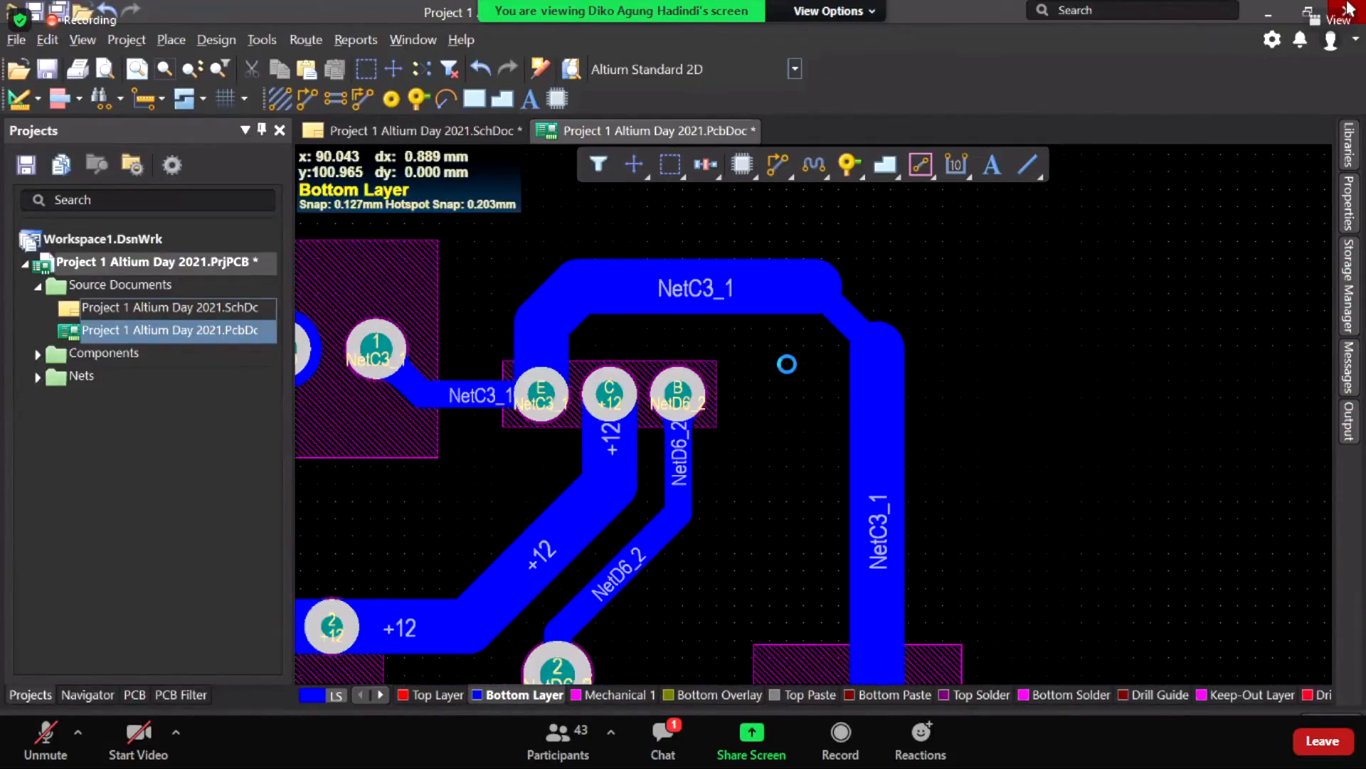
# Step: Undo the three NetC3_1 widening edits and fit the whole routed board in view
pyautogui.hotkey('ctrl', 'z')
pyautogui.hotkey('ctrl', 'z')
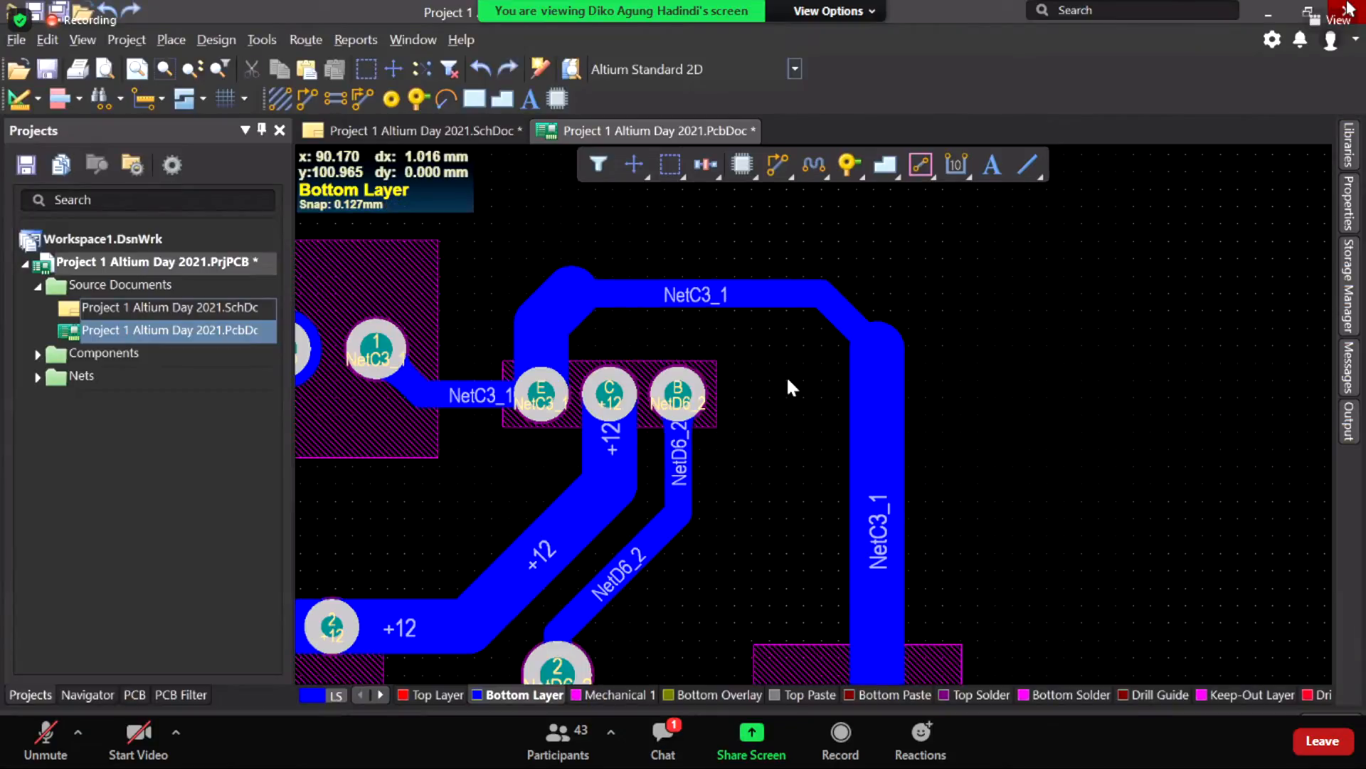
pyautogui.hotkey('ctrl', 'z')
pyautogui.scroll(-1, 785, 313)
pyautogui.hotkey('ctrl', 'z')
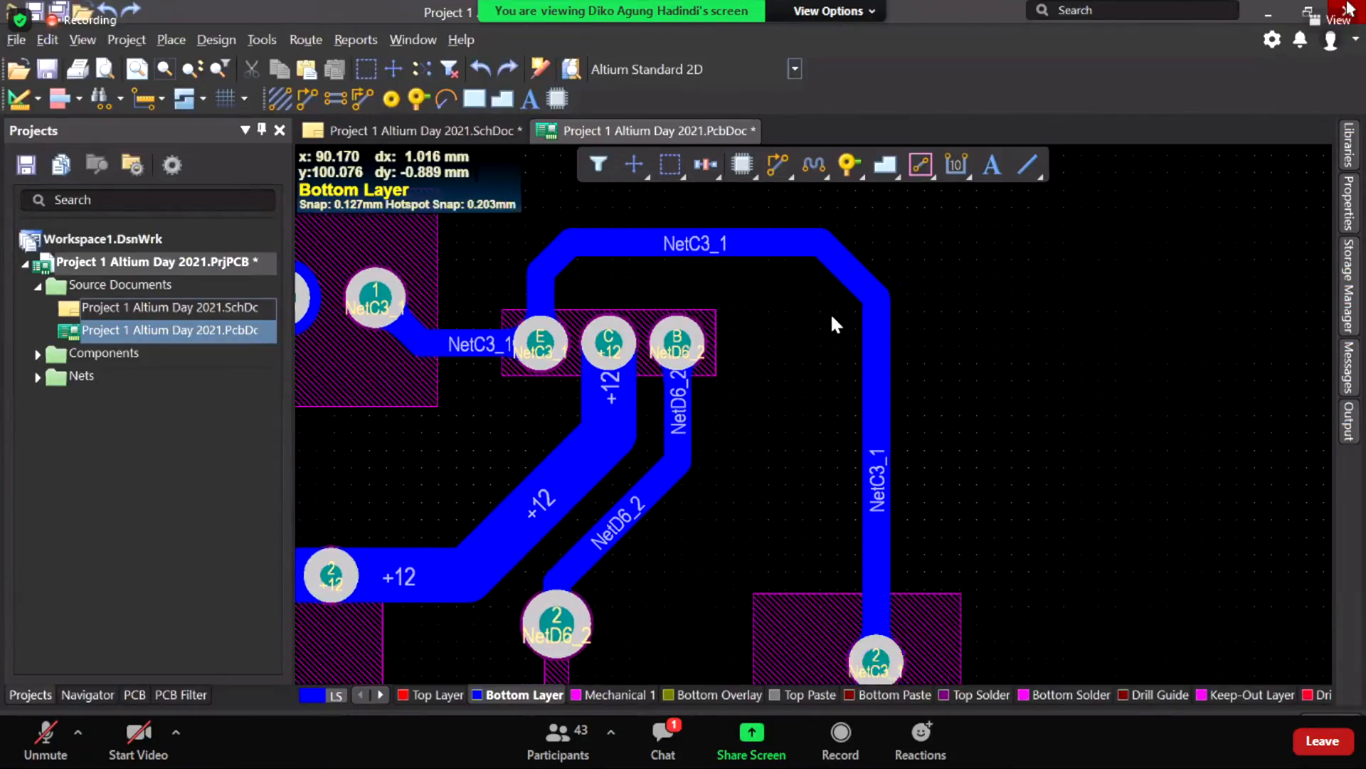
pyautogui.keyDown('ctrl'); pyautogui.scroll(-2, 770, 385); pyautogui.keyUp('ctrl')
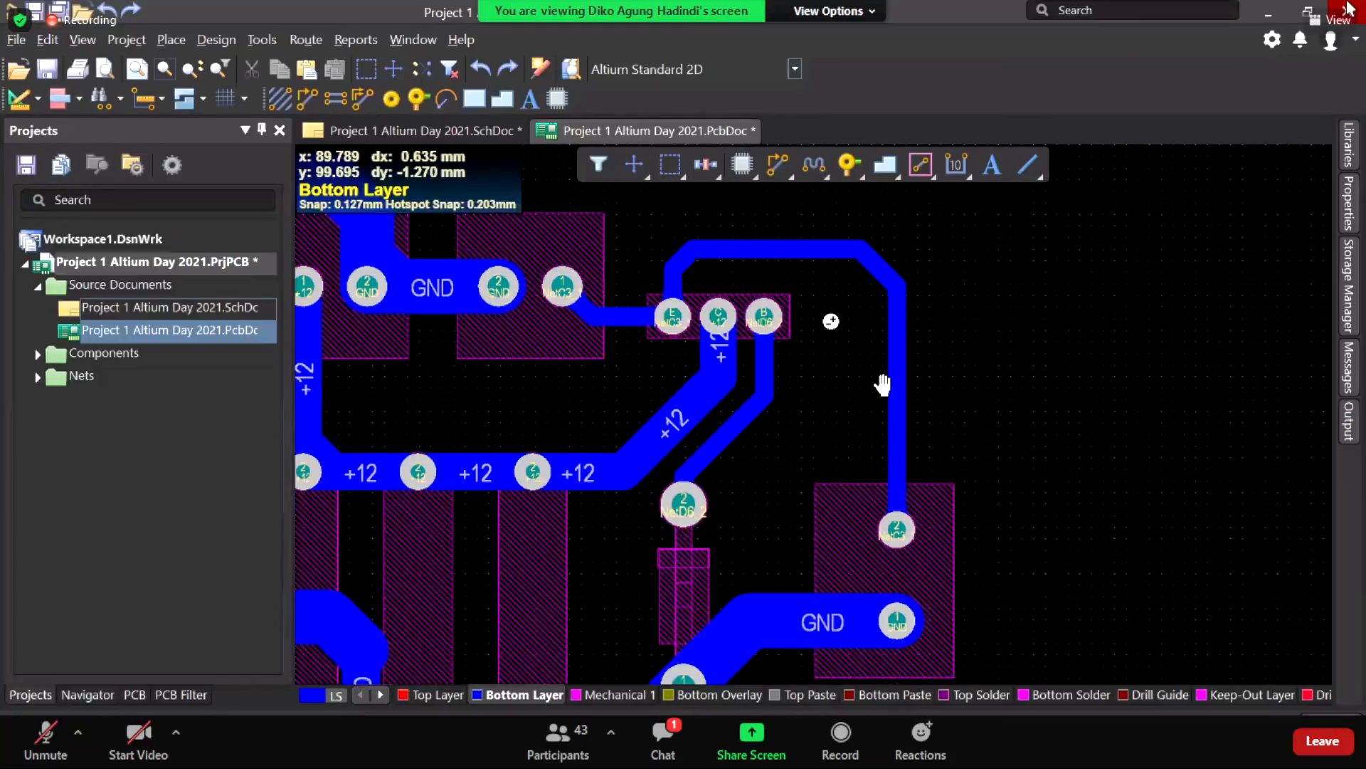
pyautogui.keyDown('ctrl'); pyautogui.scroll(-2, 767, 415); pyautogui.keyUp('ctrl')
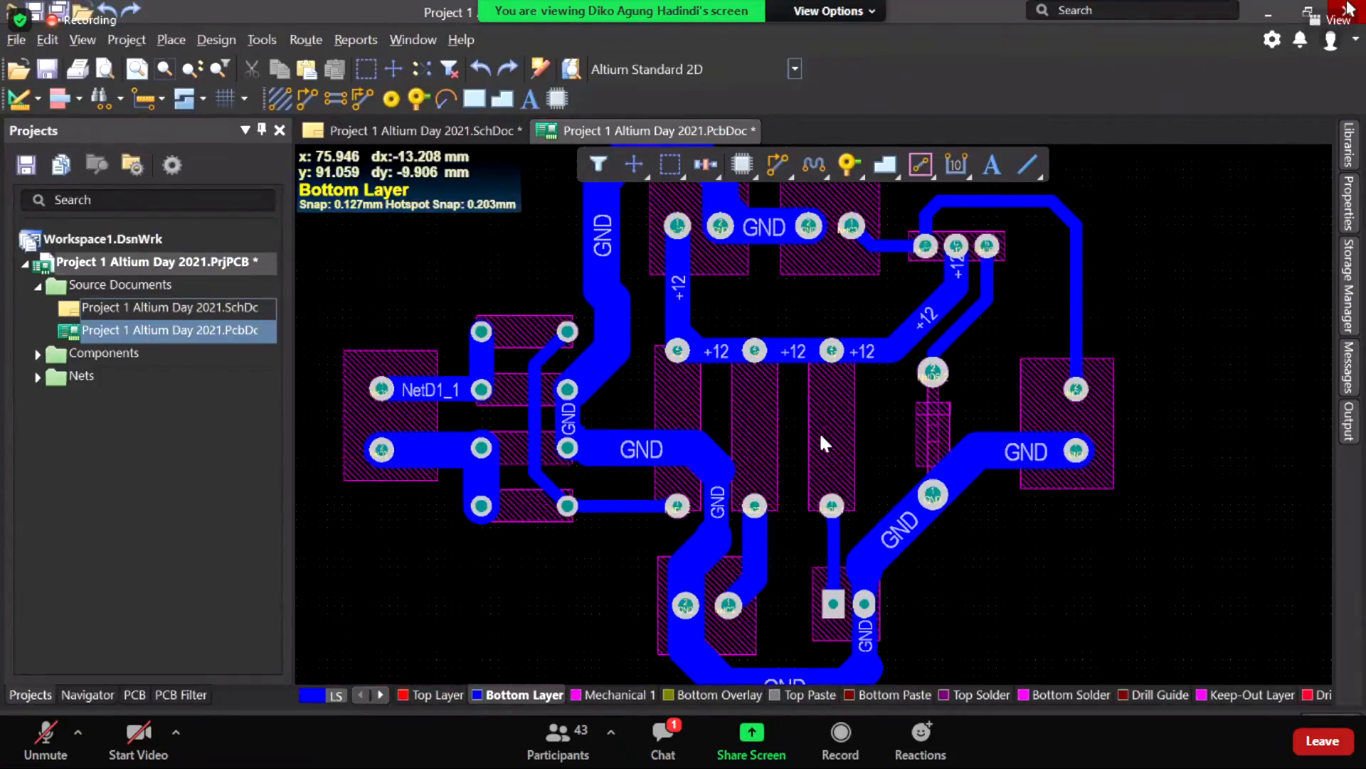
pyautogui.keyDown('ctrl'); pyautogui.scroll(-3, 818, 432); pyautogui.keyUp('ctrl')
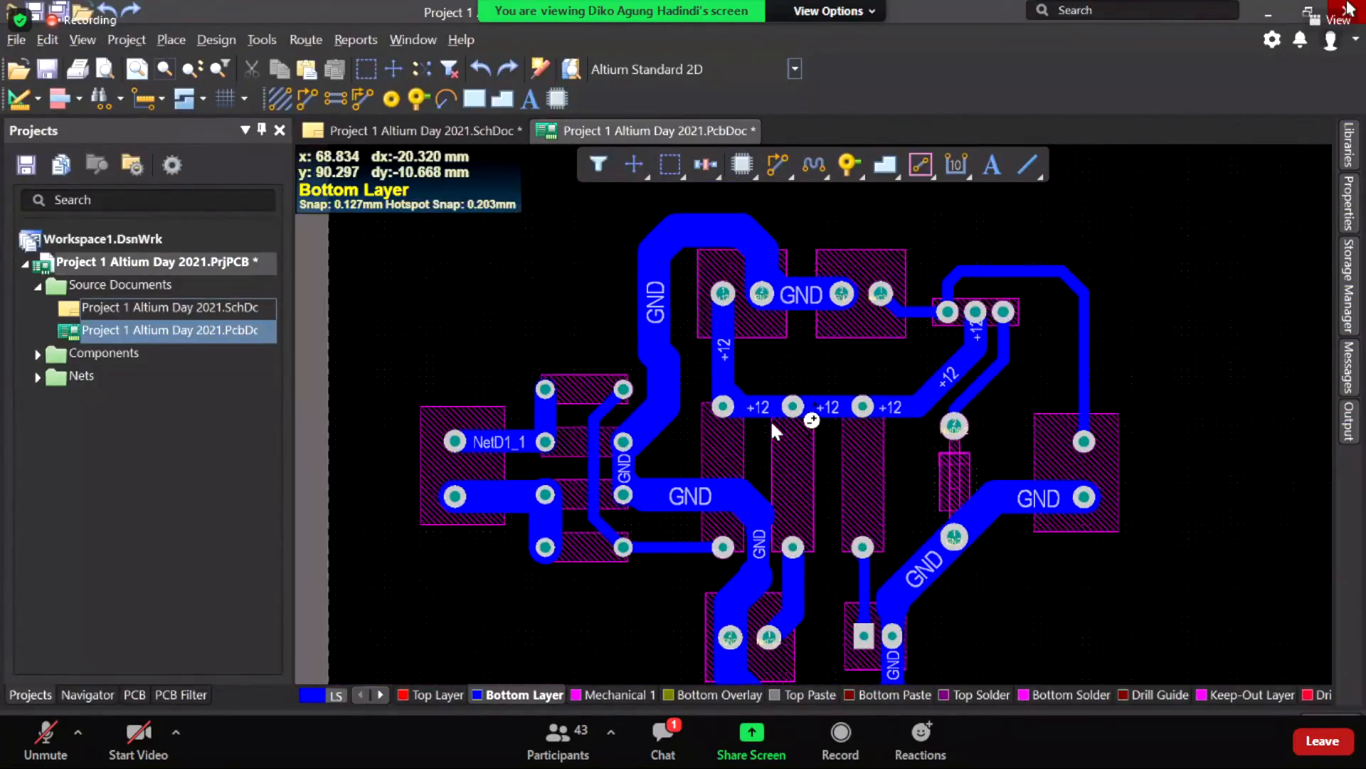
pyautogui.keyDown('ctrl'); pyautogui.scroll(-2, 770, 420); pyautogui.keyUp('ctrl')
pyautogui.keyDown('ctrl'); pyautogui.scroll(3, 718, 427); pyautogui.keyUp('ctrl')
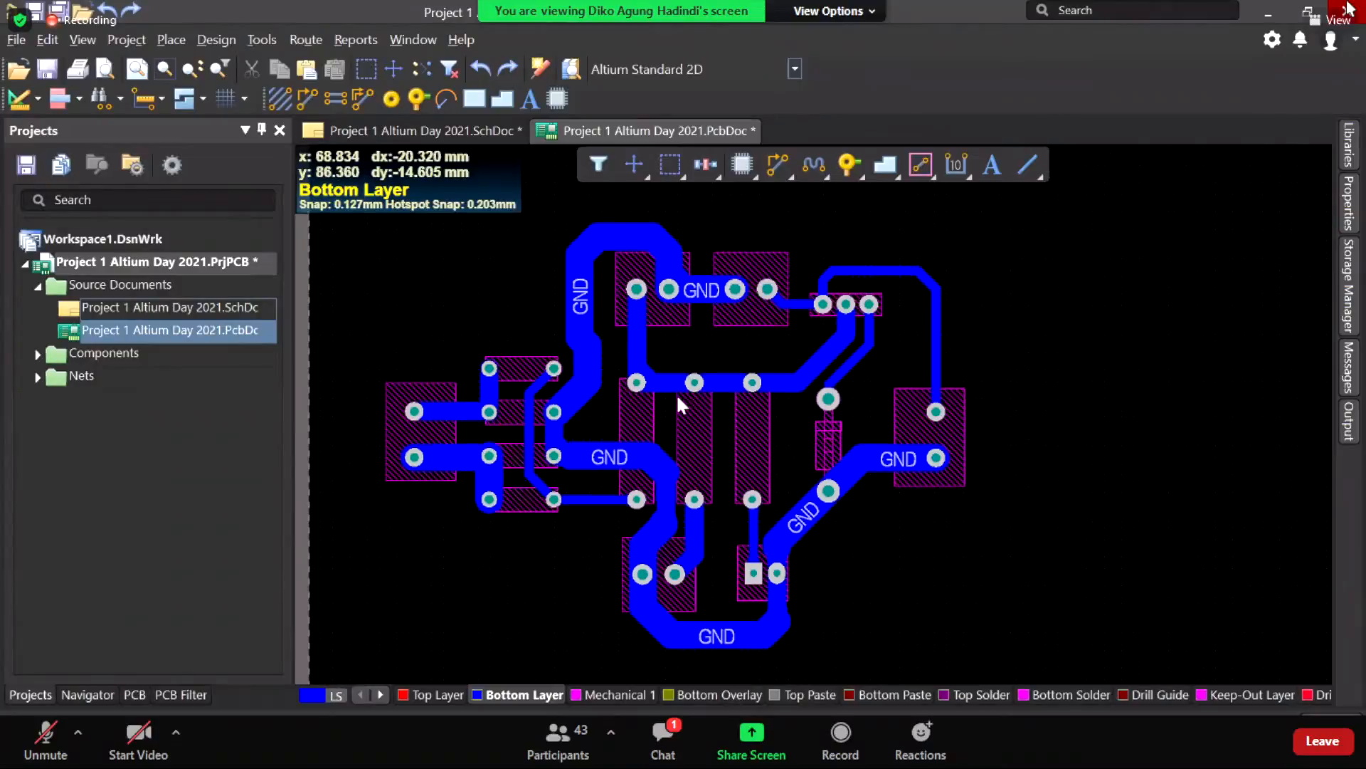
pyautogui.keyDown('ctrl'); pyautogui.scroll(-3, 743, 405); pyautogui.keyUp('ctrl')
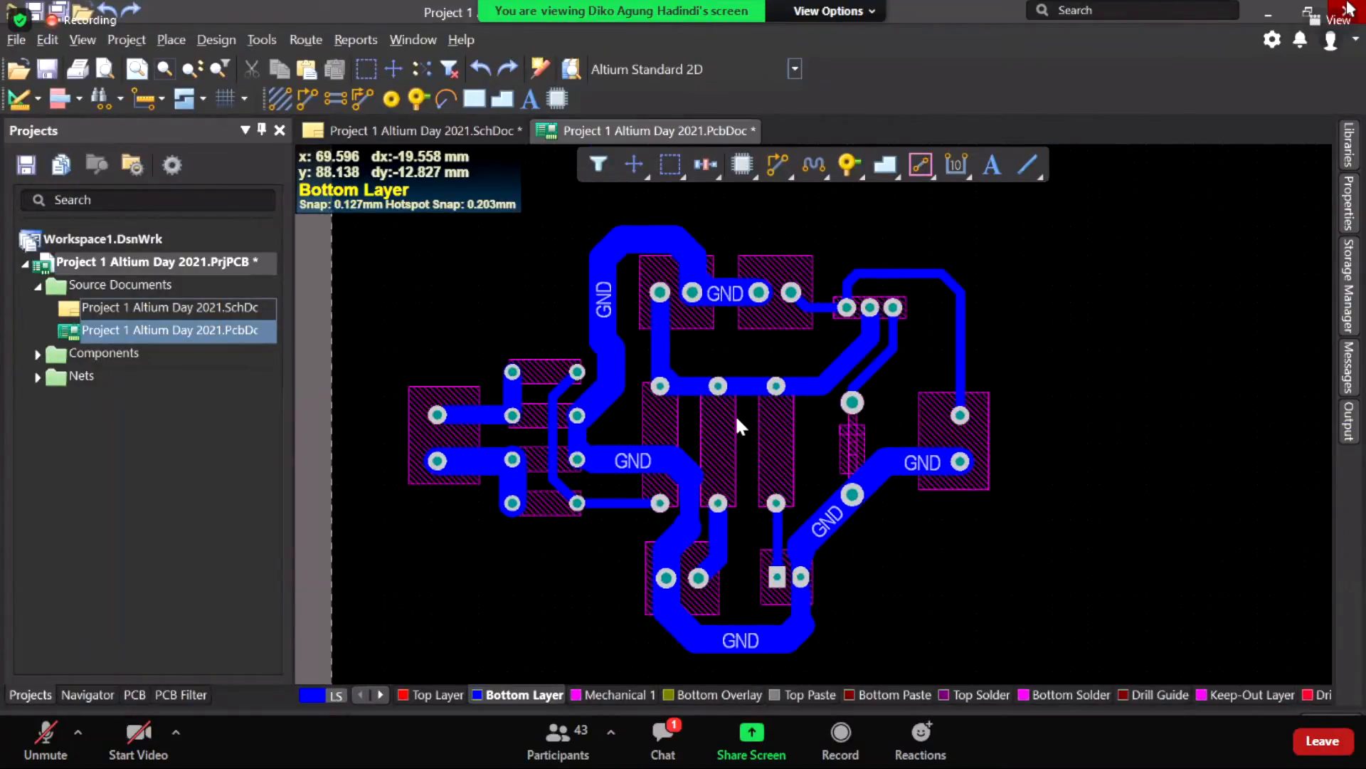
pyautogui.moveTo(736, 419); pyautogui.dragTo(675, 419, button='right')
pyautogui.keyDown('ctrl'); pyautogui.scroll(-3, 676, 415); pyautogui.keyUp('ctrl')
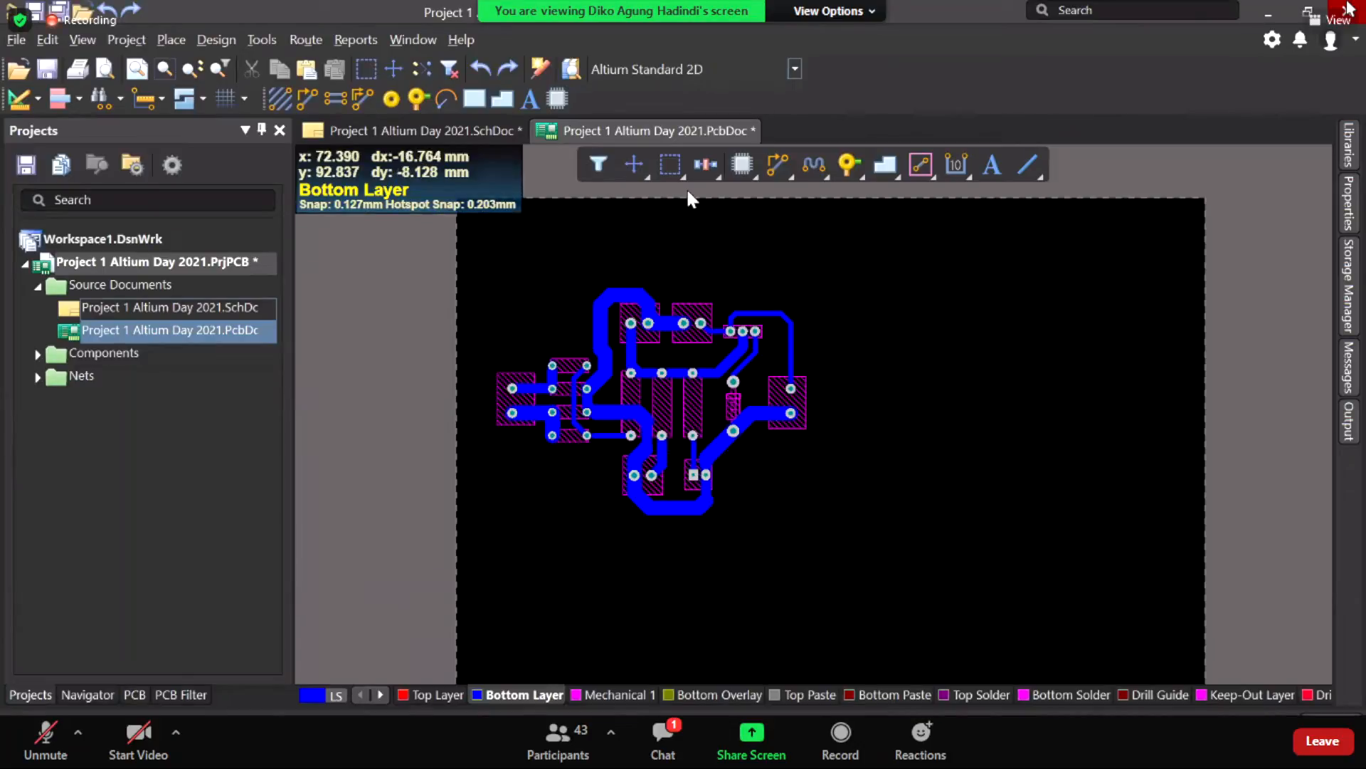
pyautogui.moveTo(756, 431); pyautogui.dragTo(796, 468, button='right')
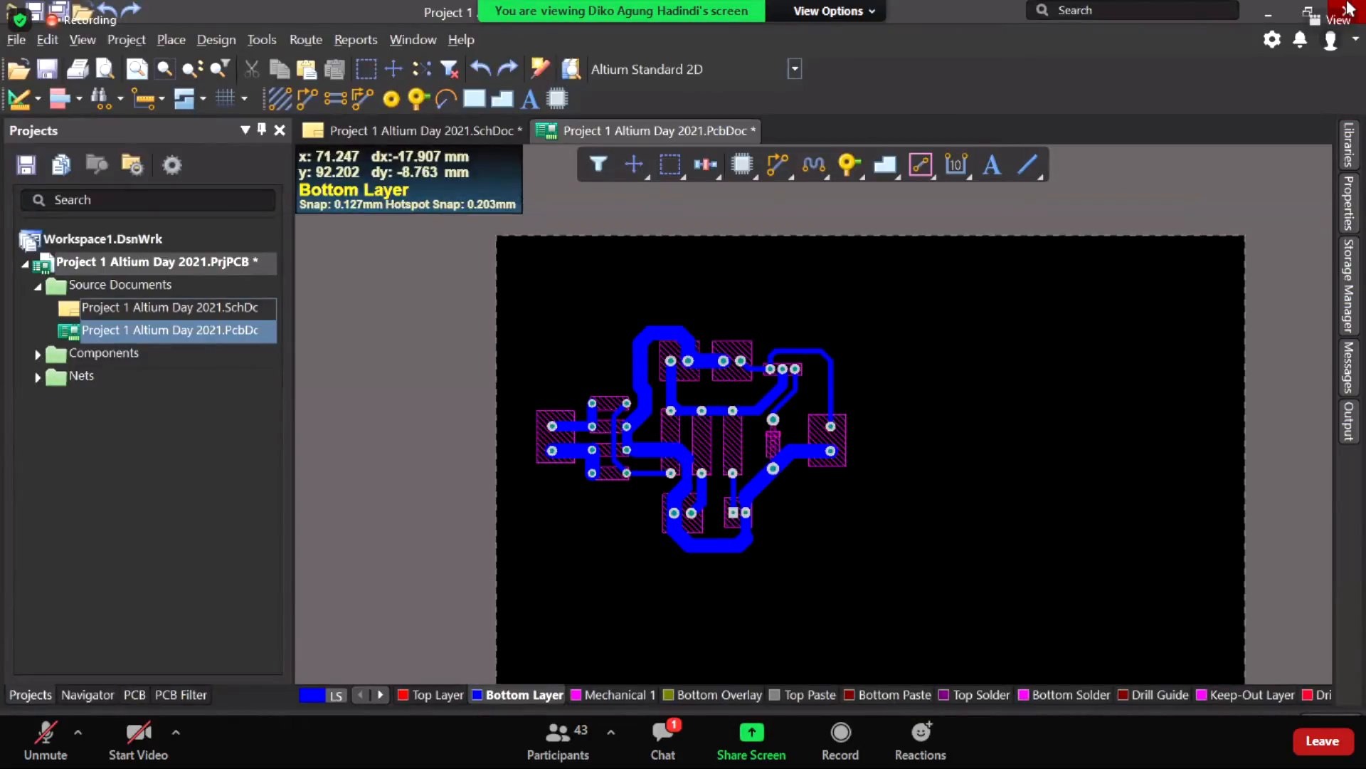
pyautogui.moveTo(747, 430); pyautogui.dragTo(773, 455, button='right')
pyautogui.keyDown('ctrl'); pyautogui.scroll(3, 701, 413); pyautogui.keyUp('ctrl')
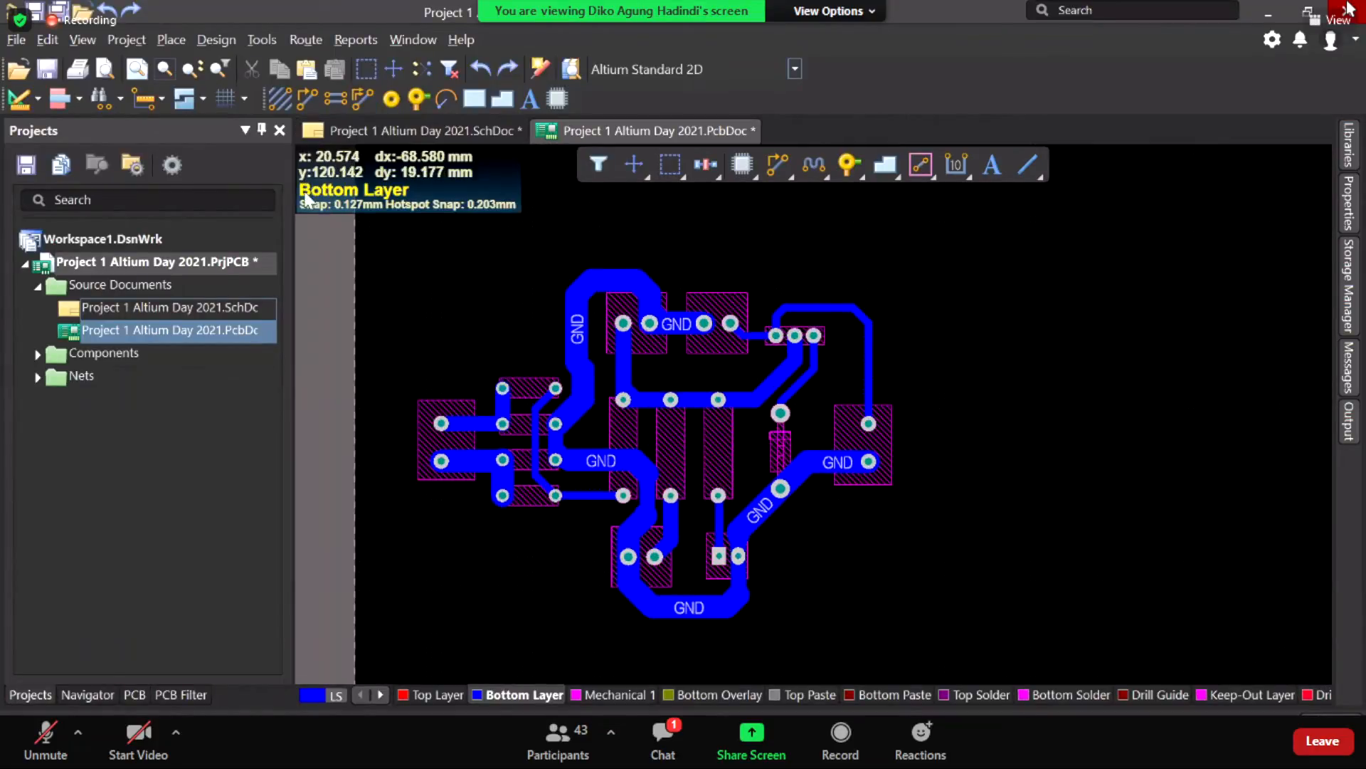
# Step: Switch the PCB from the View menu to Board Planning Mode
pyautogui.click(84, 40)
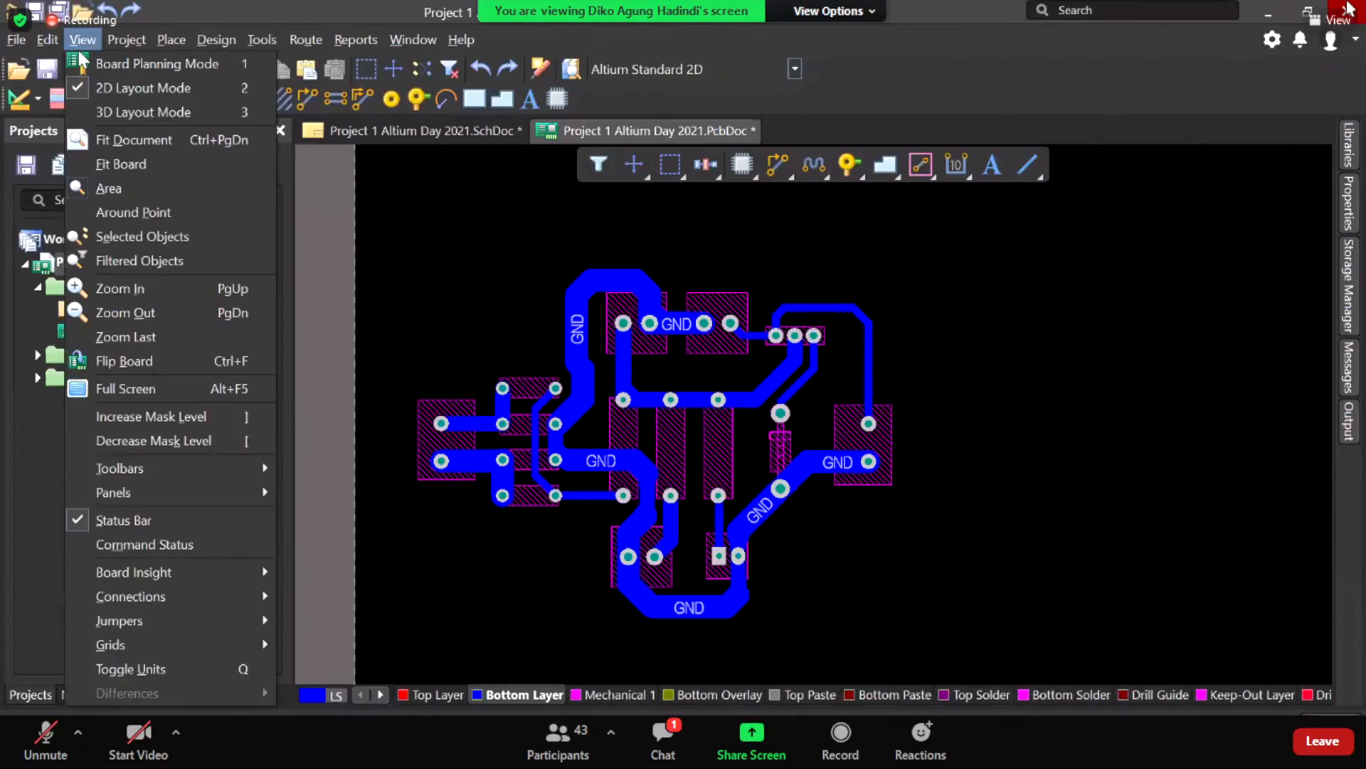
pyautogui.click(407, 254)
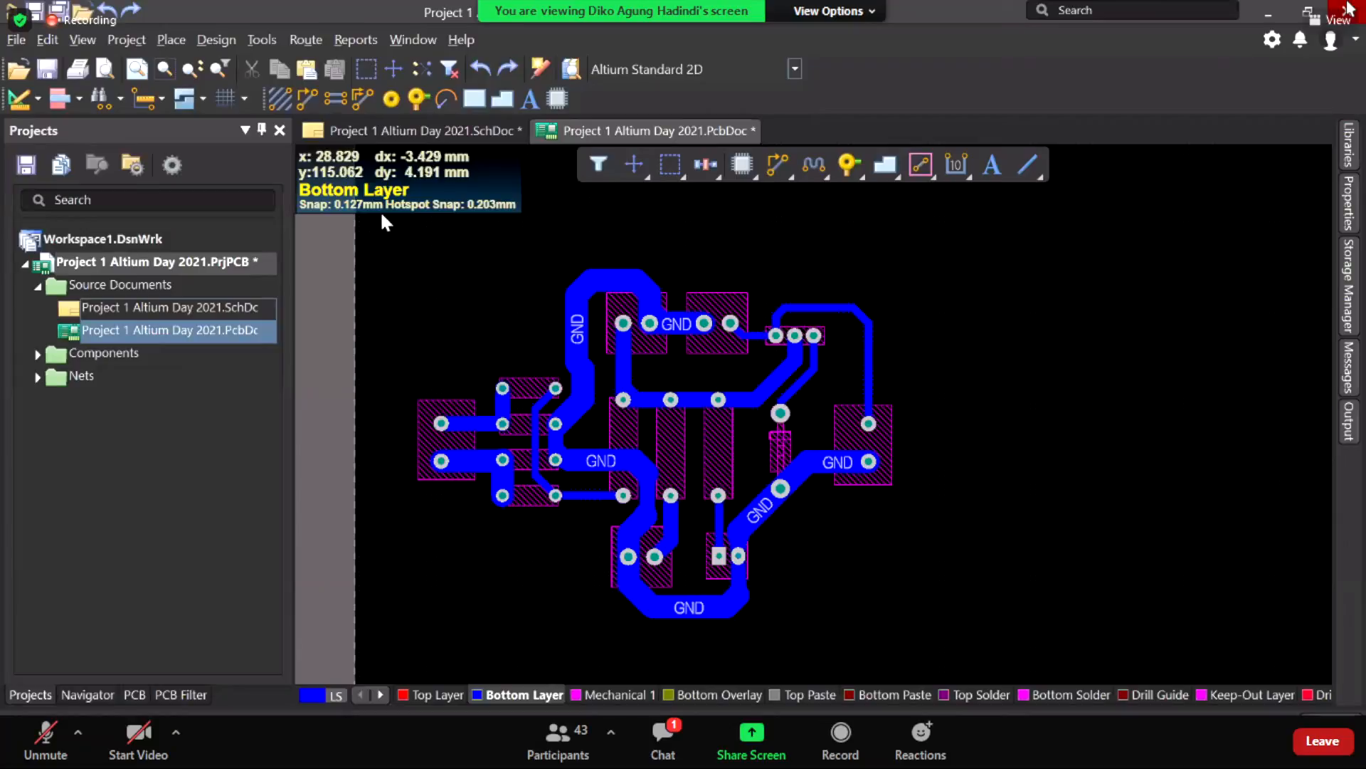
pyautogui.click(83, 39)
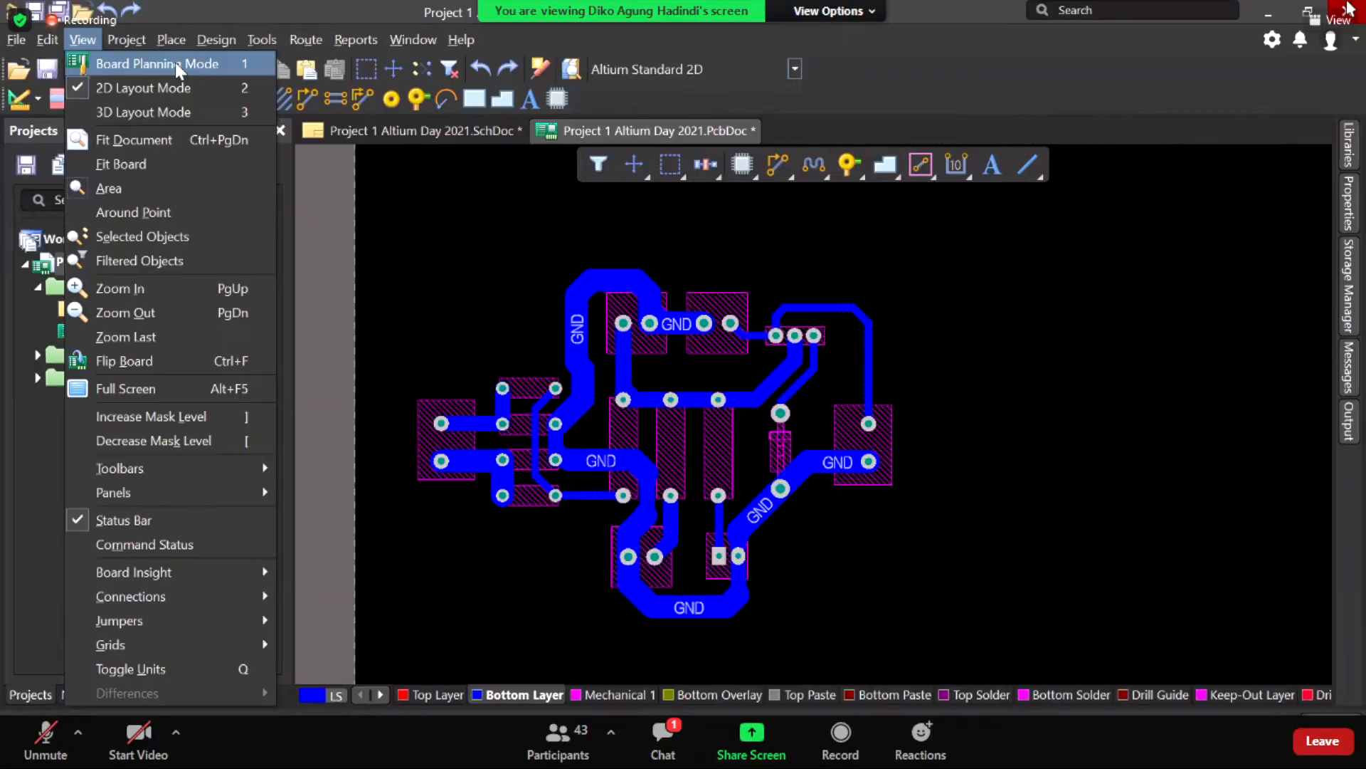
pyautogui.click(175, 63)
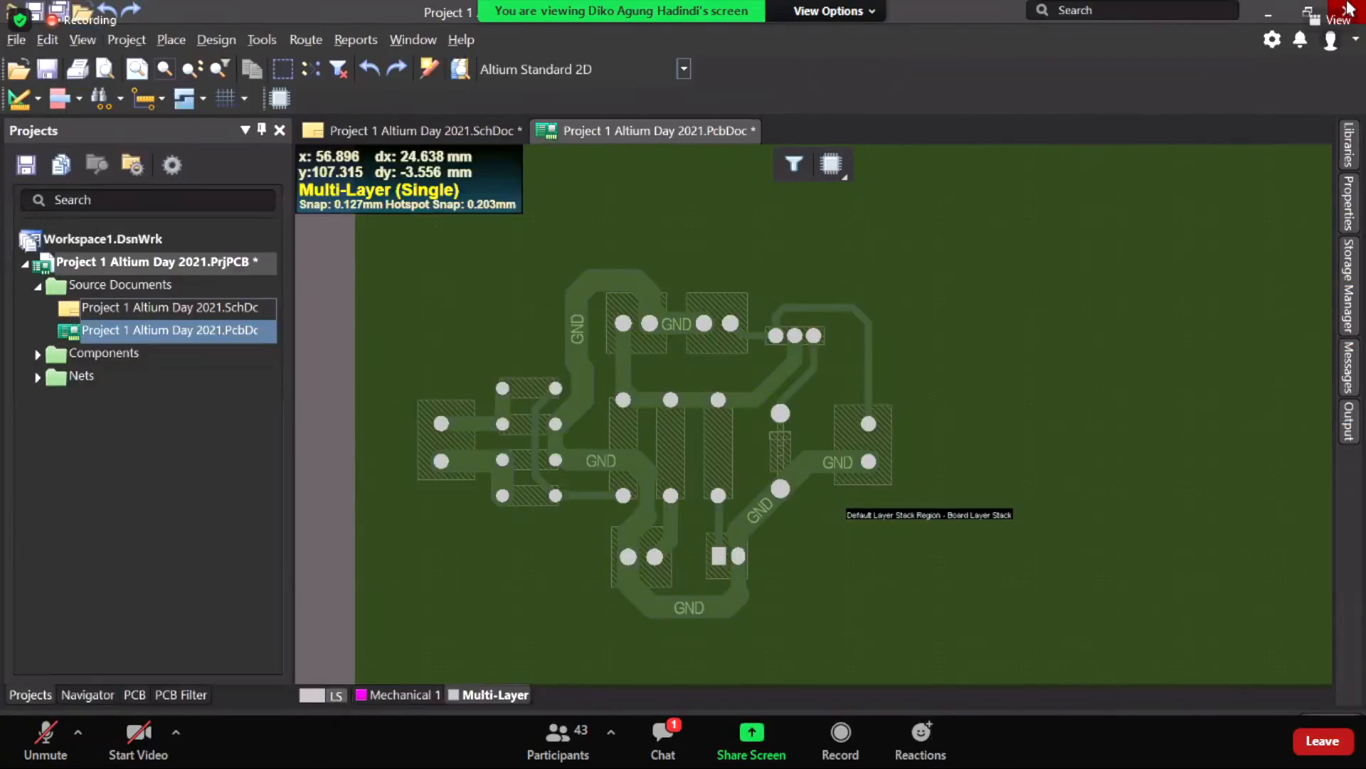
# Step: Zoom out and centre the whole green board, with the Design menu showing
pyautogui.keyDown('ctrl'); pyautogui.scroll(-2, 620, 273); pyautogui.keyUp('ctrl')
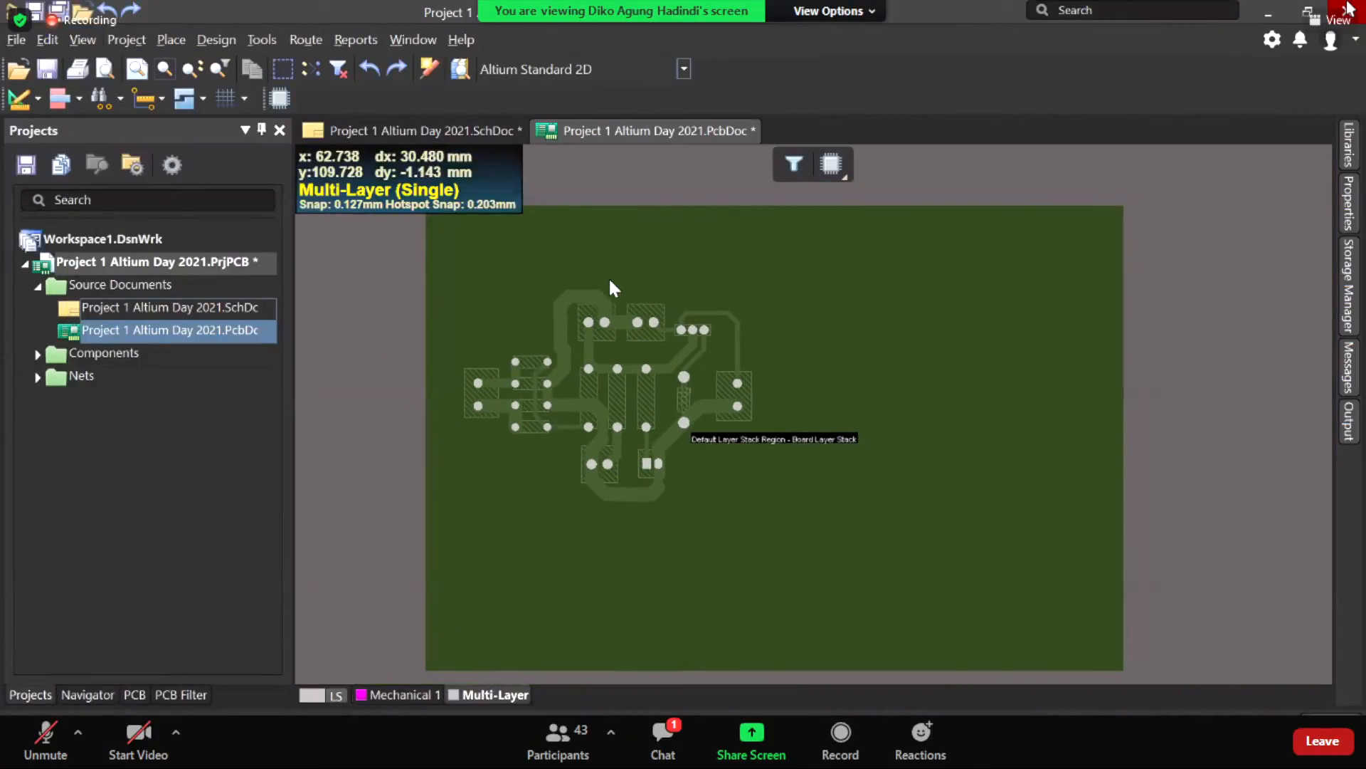
pyautogui.moveTo(676, 349); pyautogui.dragTo(678, 334, button='right')
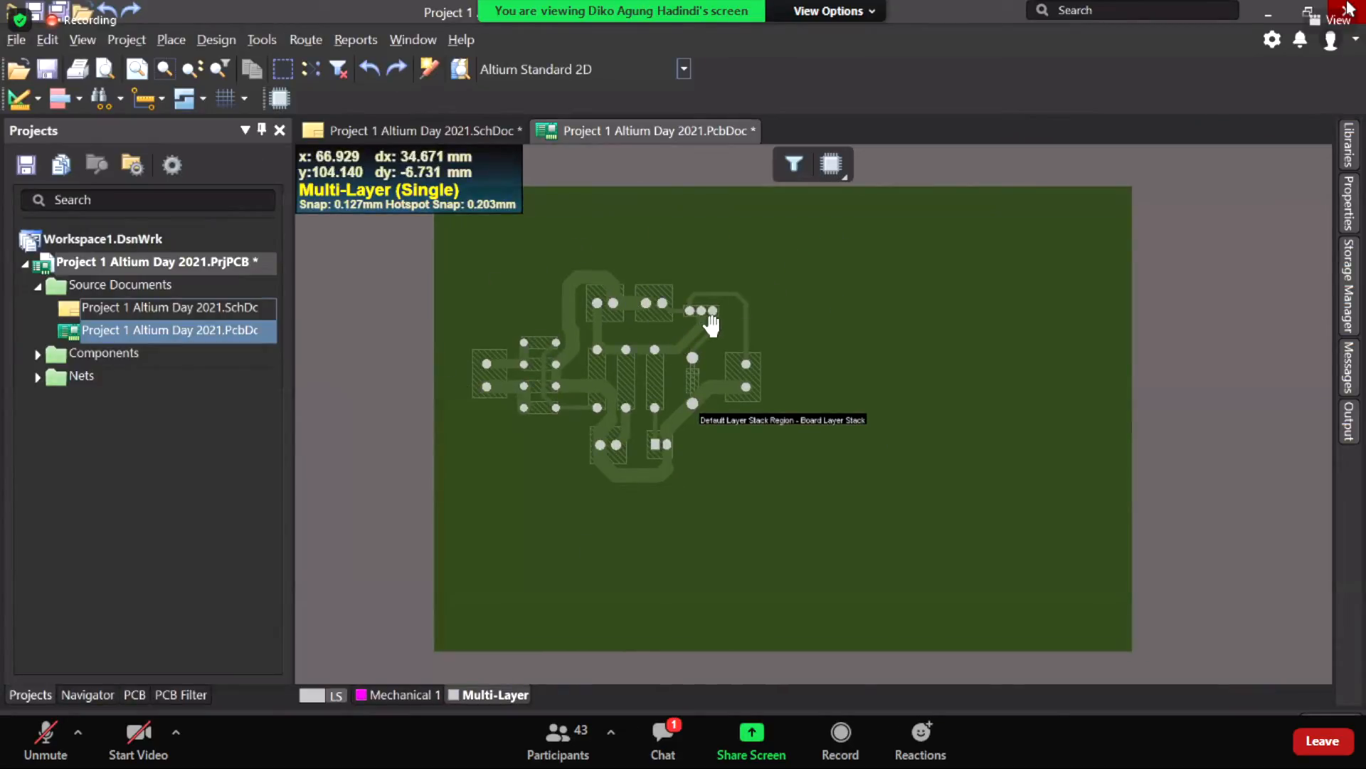
pyautogui.moveTo(665, 296); pyautogui.dragTo(724, 310, button='right')
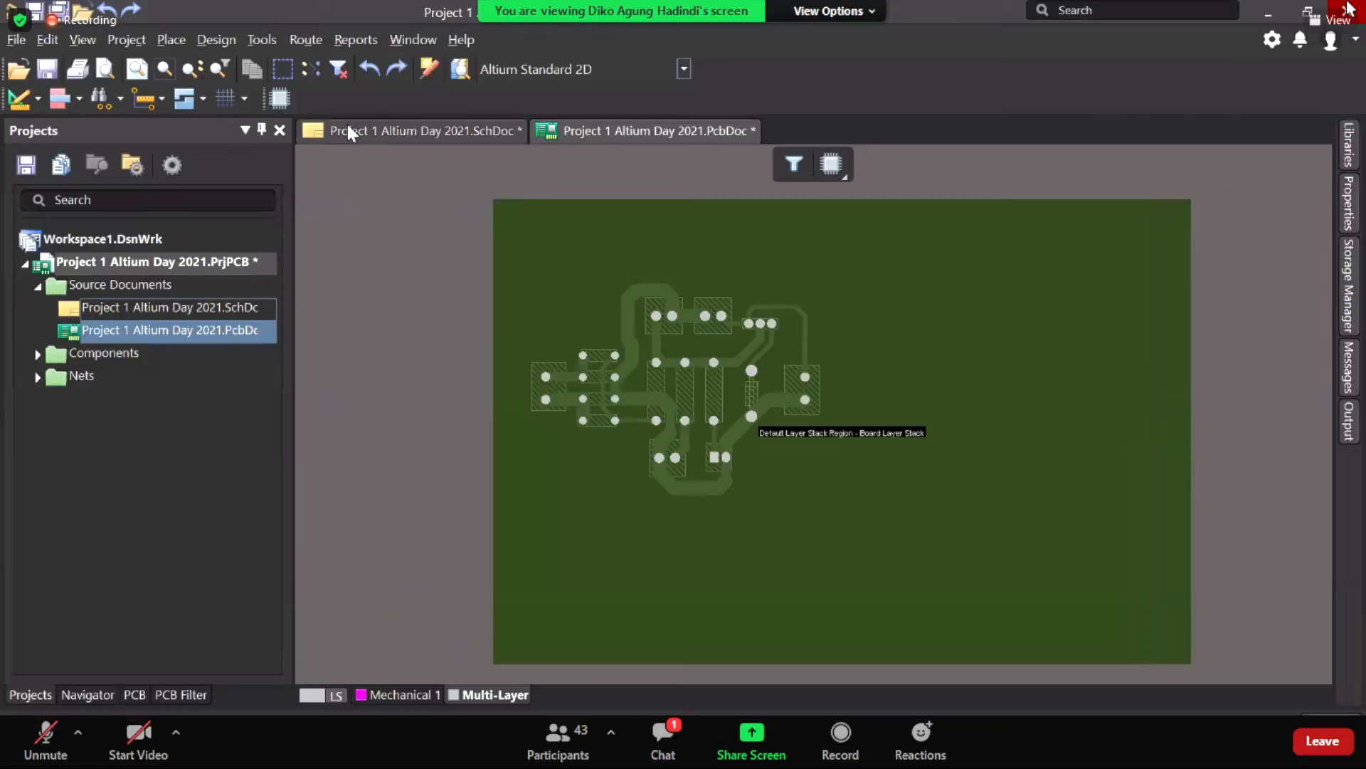
pyautogui.click(216, 40)
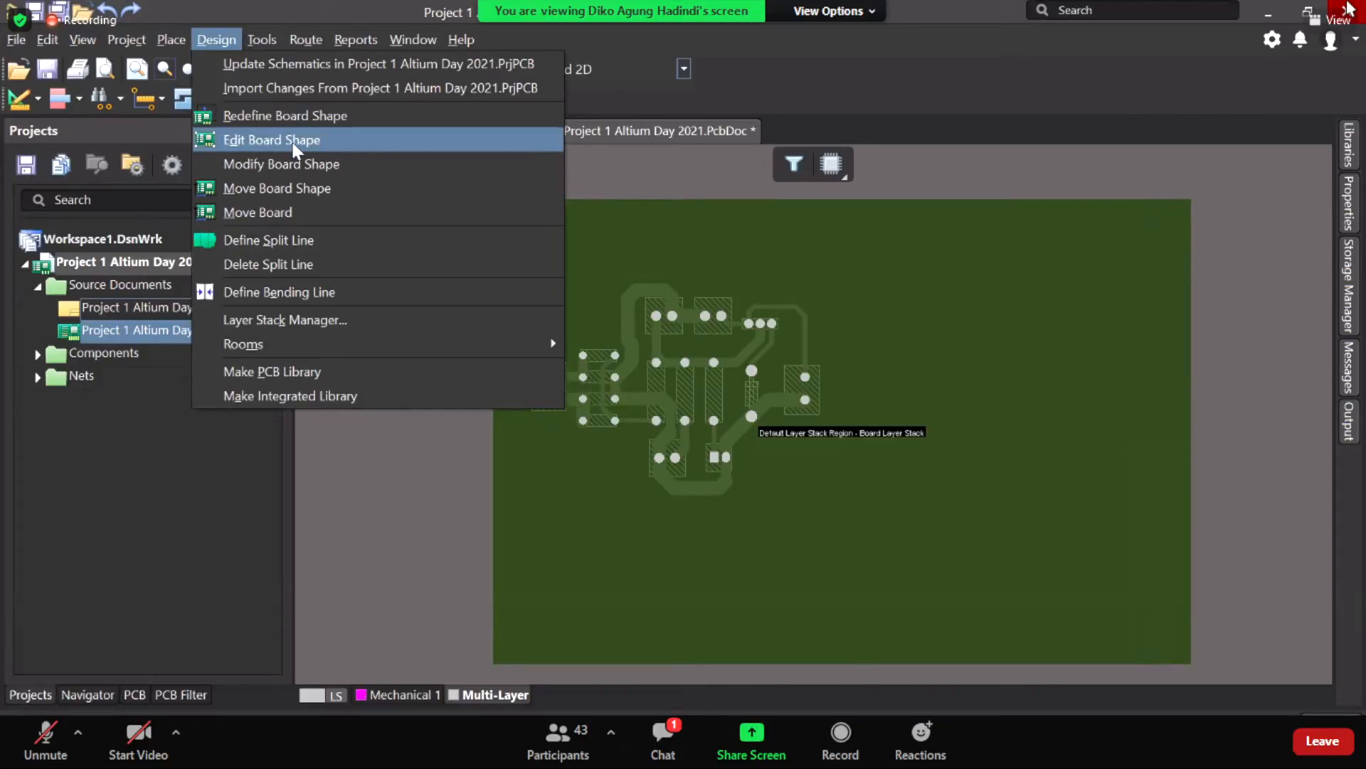
# Step: Pull the board's bottom edge up toward the circuit and recentre the view
pyautogui.click(293, 140)
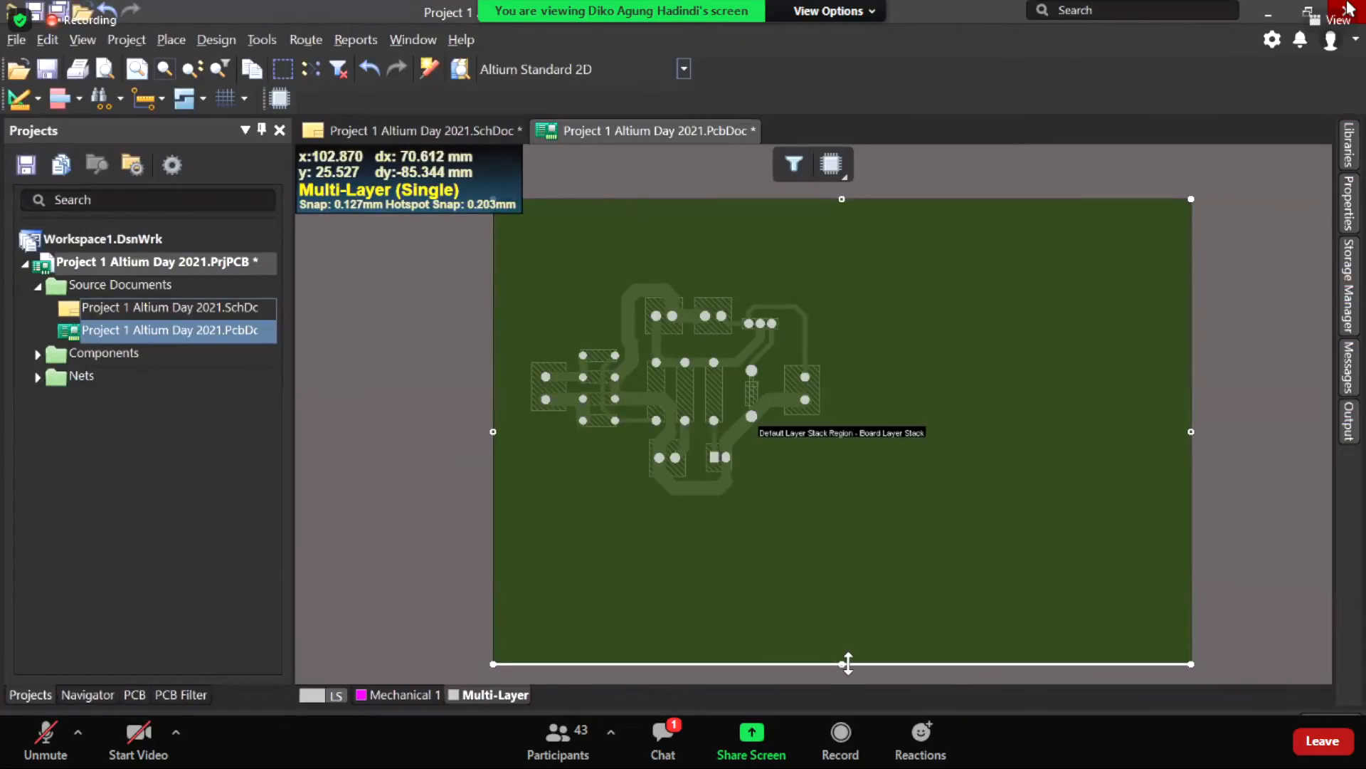
pyautogui.moveTo(843, 667); pyautogui.dragTo(849, 504)
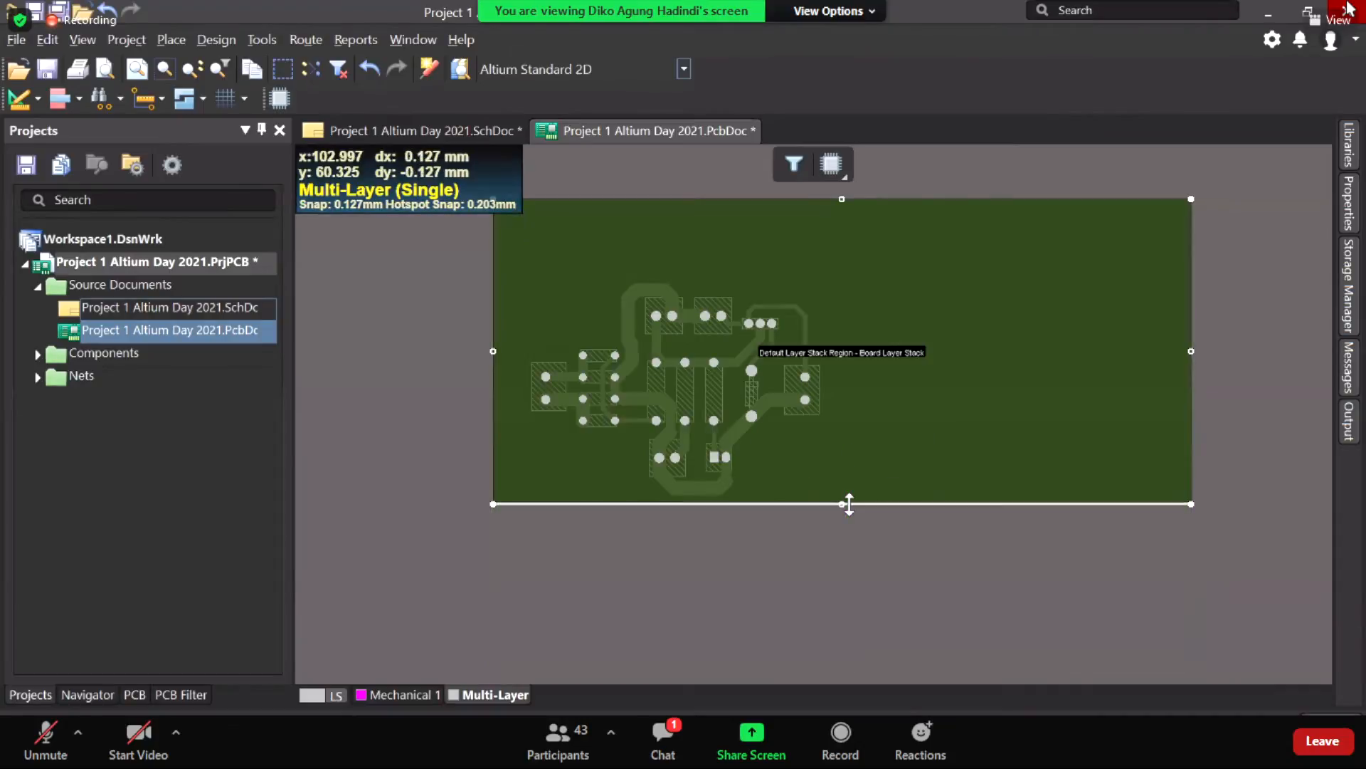
pyautogui.click(781, 544)
pyautogui.moveTo(907, 307); pyautogui.dragTo(802, 377, button='right')
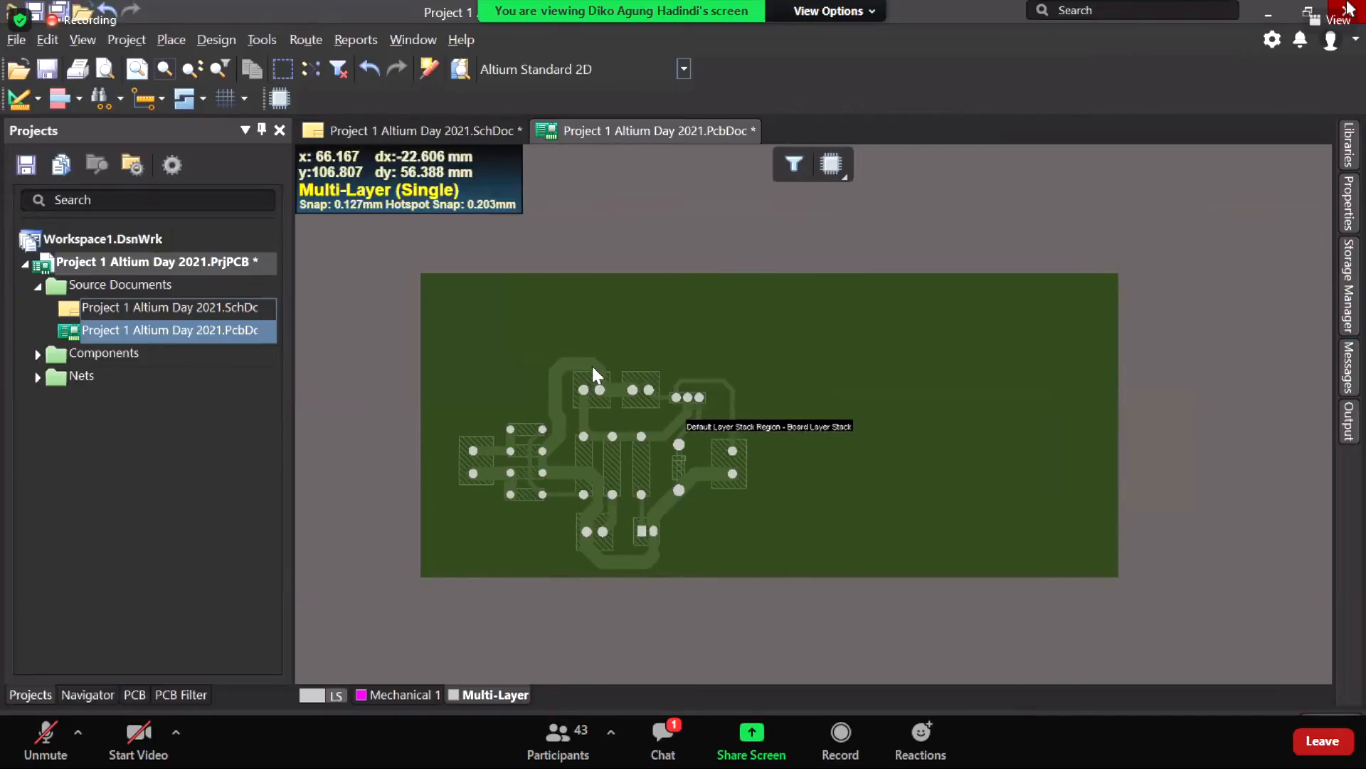
# Step: Slide the board's right edge left toward the circuit
pyautogui.click(212, 46)
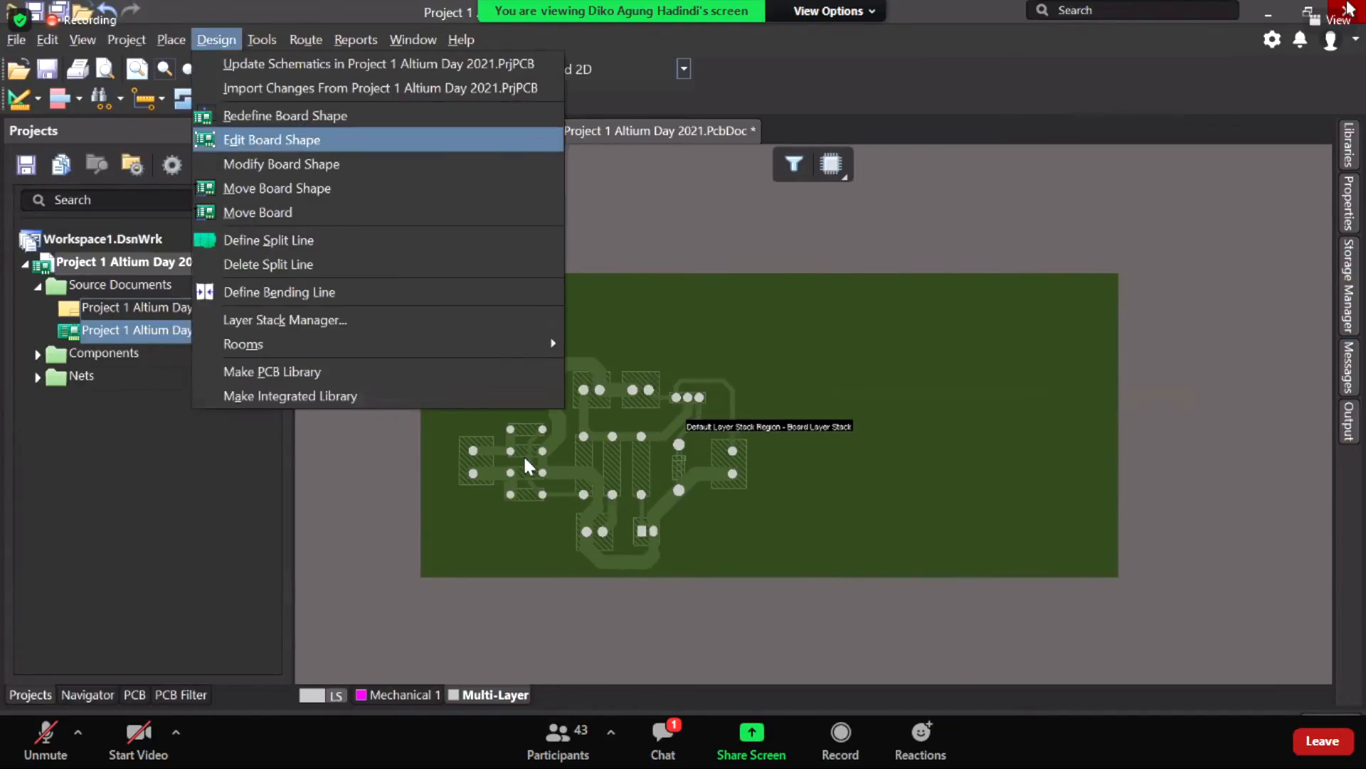
pyautogui.click(282, 140)
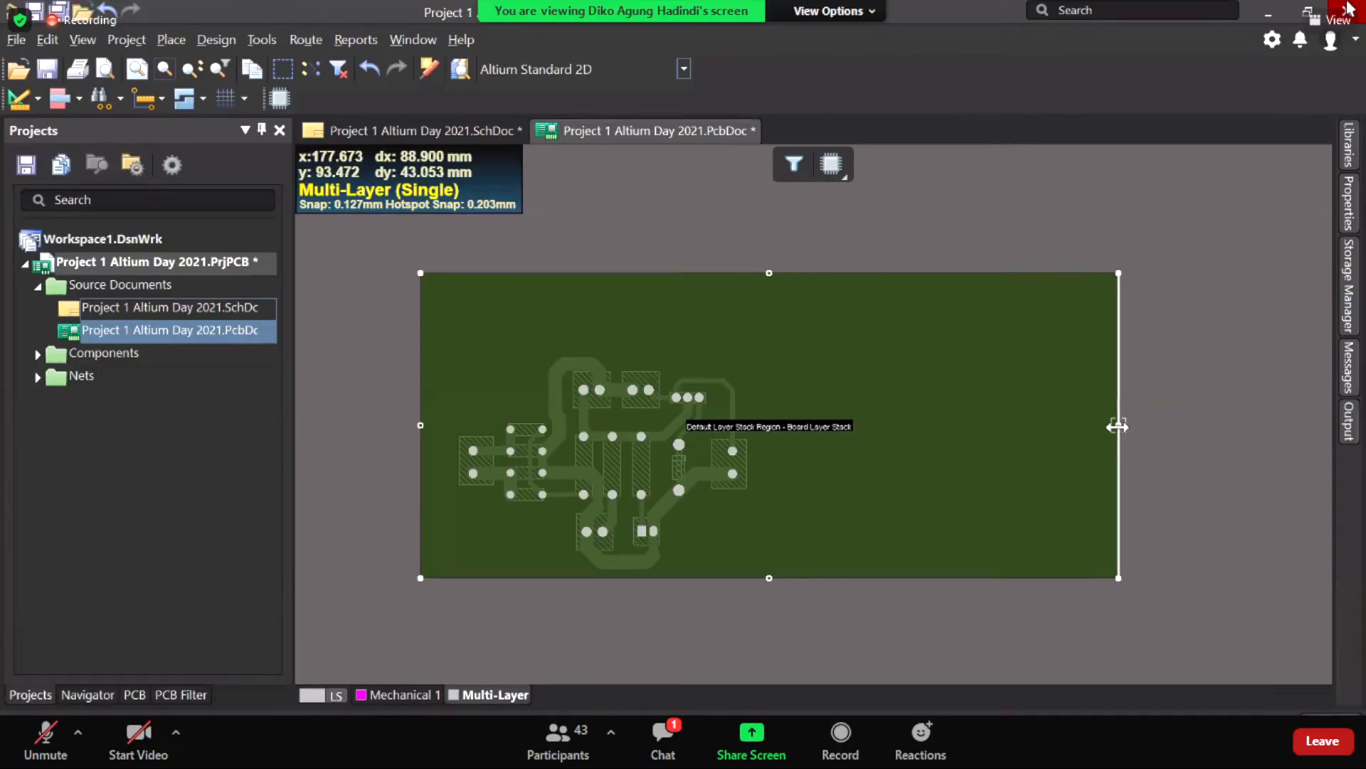
pyautogui.moveTo(1117, 425); pyautogui.dragTo(763, 501)
pyautogui.moveTo(877, 477); pyautogui.dragTo(1016, 459, button='right')
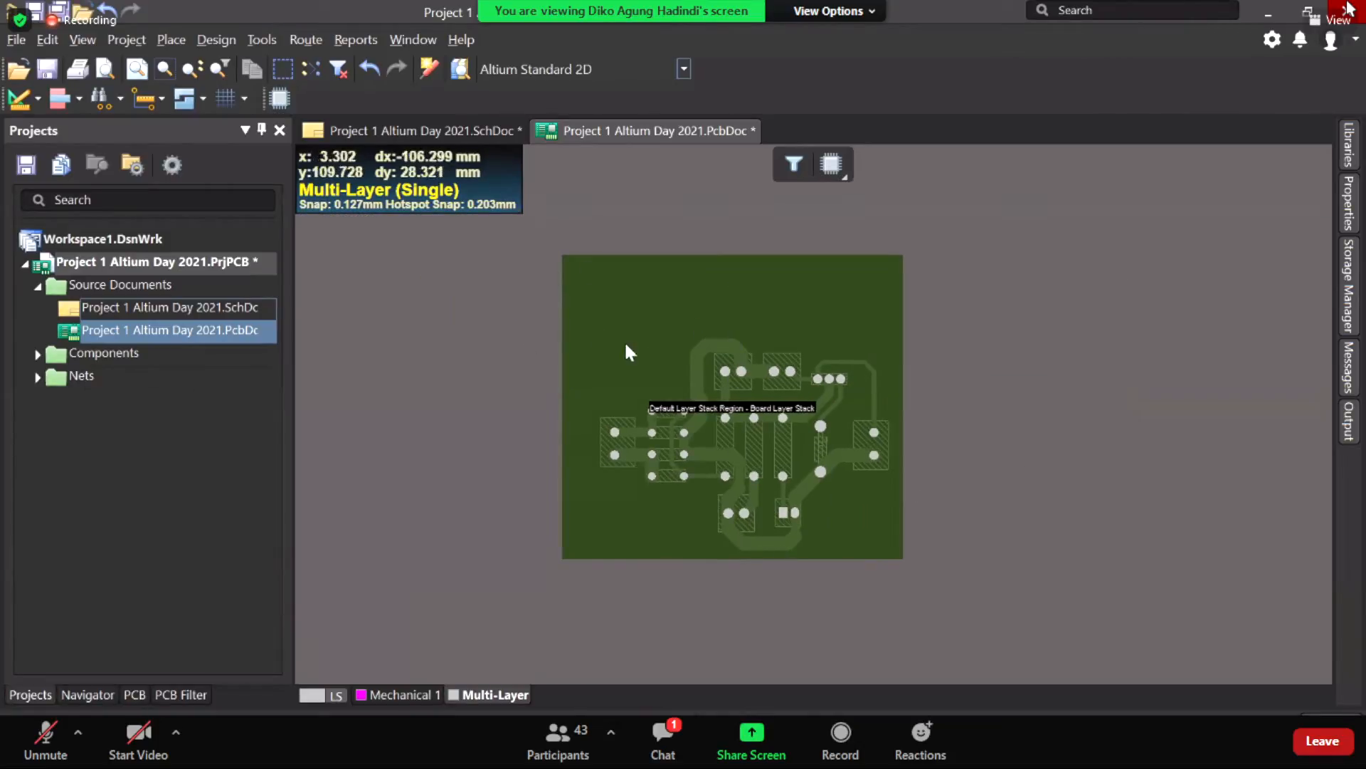
# Step: Move the board's left edge right and top edge down to hug the circuit
pyautogui.moveTo(626, 346); pyautogui.dragTo(582, 350, button='right')
pyautogui.click(216, 39)
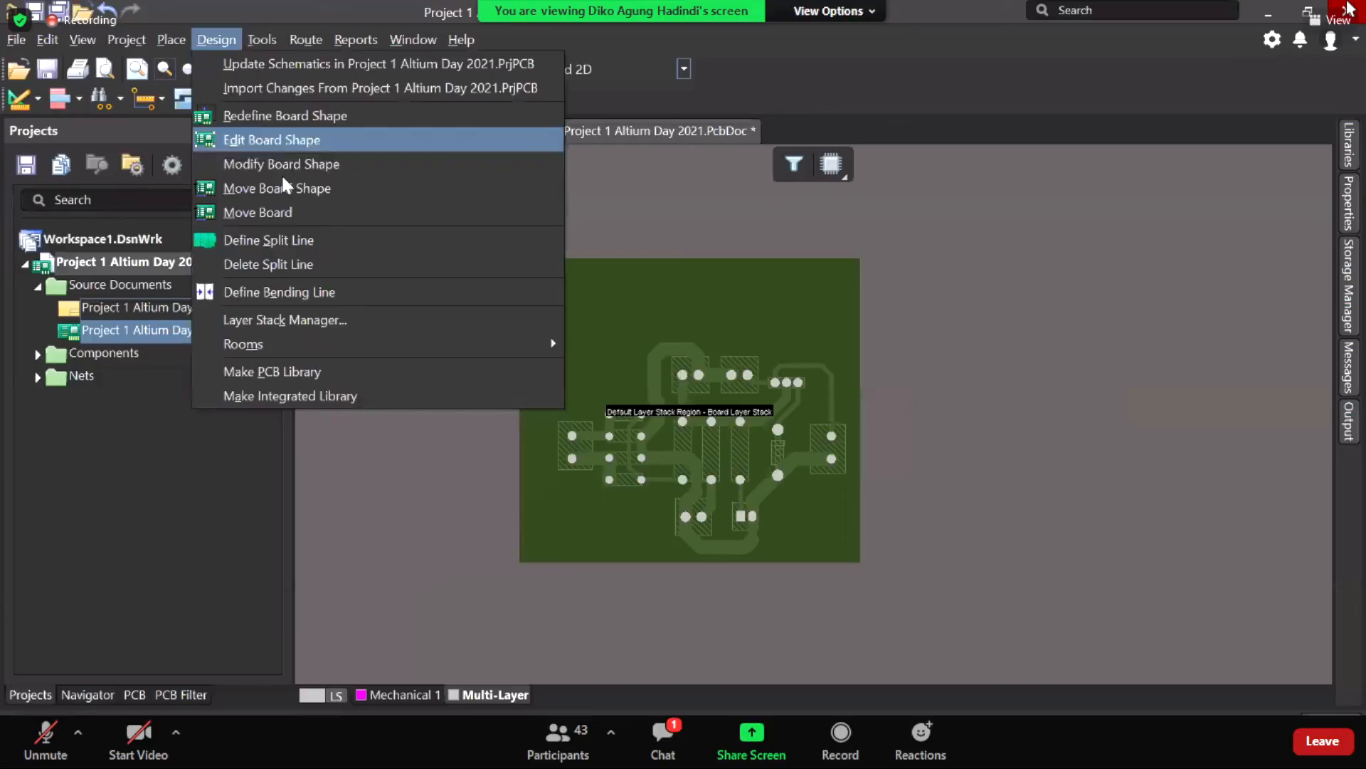
pyautogui.click(272, 140)
pyautogui.moveTo(520, 413); pyautogui.dragTo(552, 467)
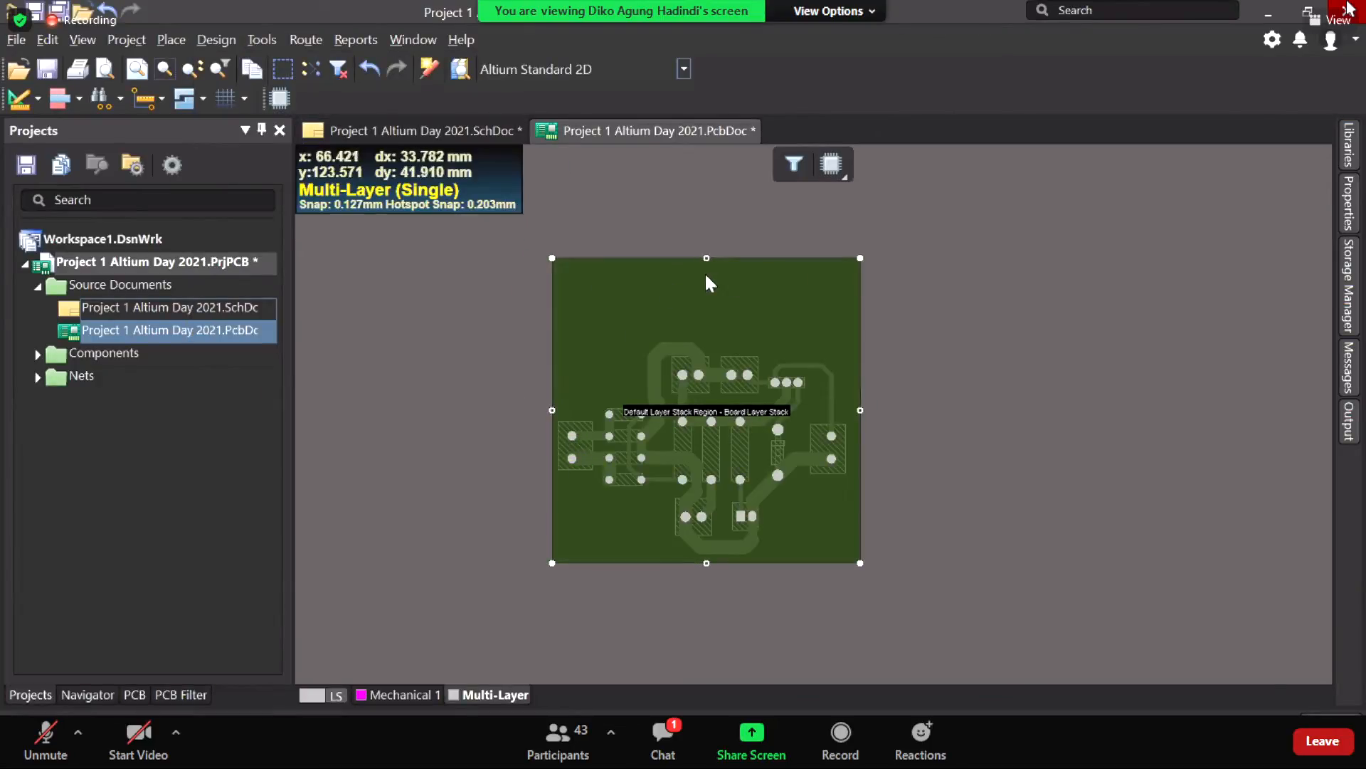
pyautogui.moveTo(708, 274); pyautogui.dragTo(720, 335)
pyautogui.click(911, 439)
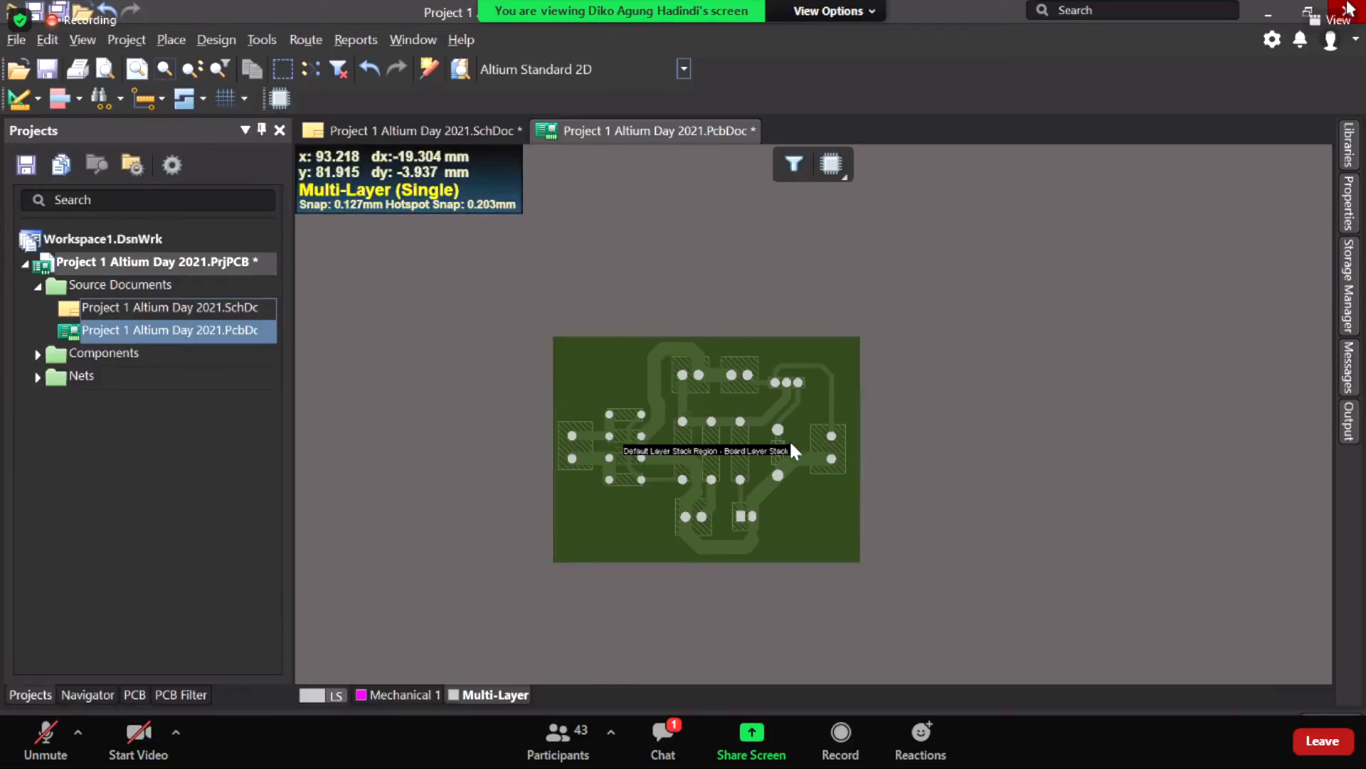
# Step: Recentre the shrunken board and bring up the view modes list
pyautogui.keyDown('ctrl'); pyautogui.scroll(2, 783, 434); pyautogui.keyUp('ctrl')
pyautogui.keyDown('ctrl'); pyautogui.scroll(3, 783, 435); pyautogui.keyUp('ctrl')
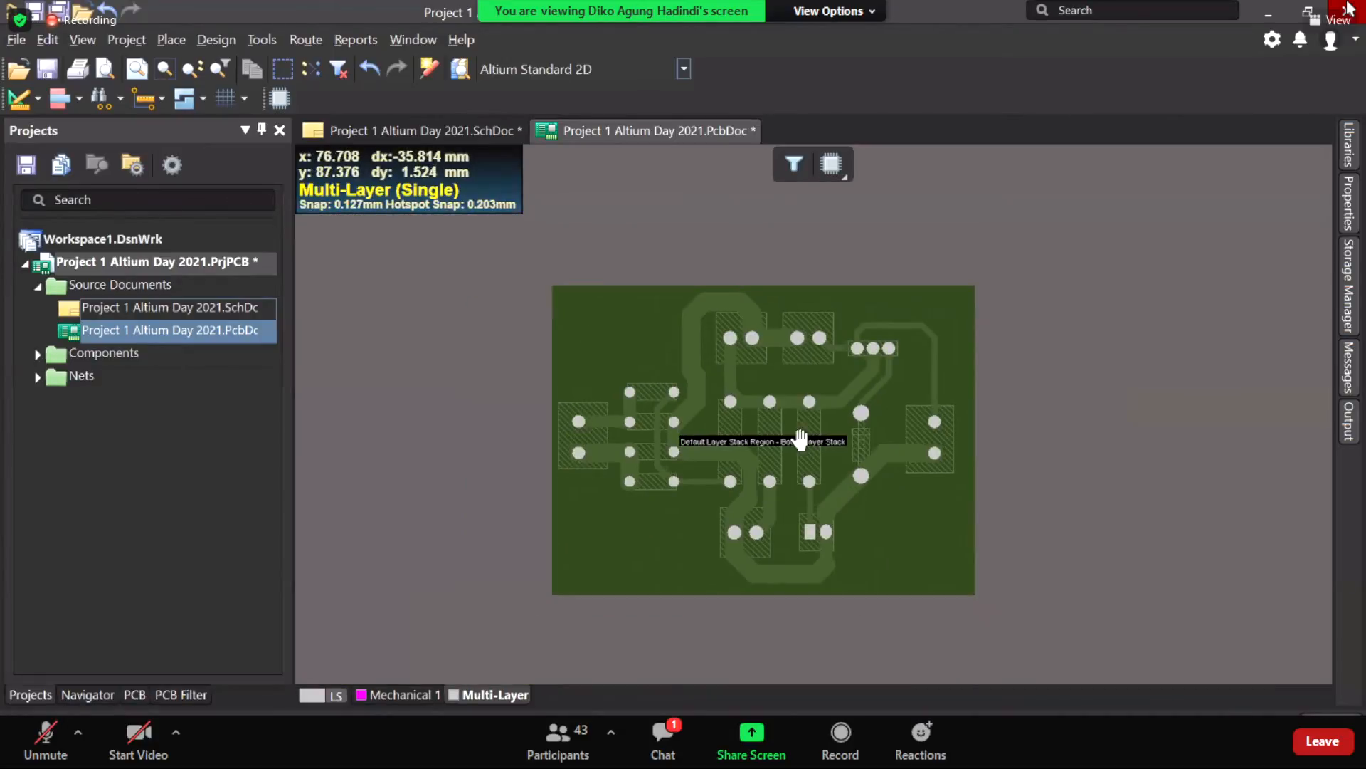
pyautogui.scroll(-1, 804, 436)
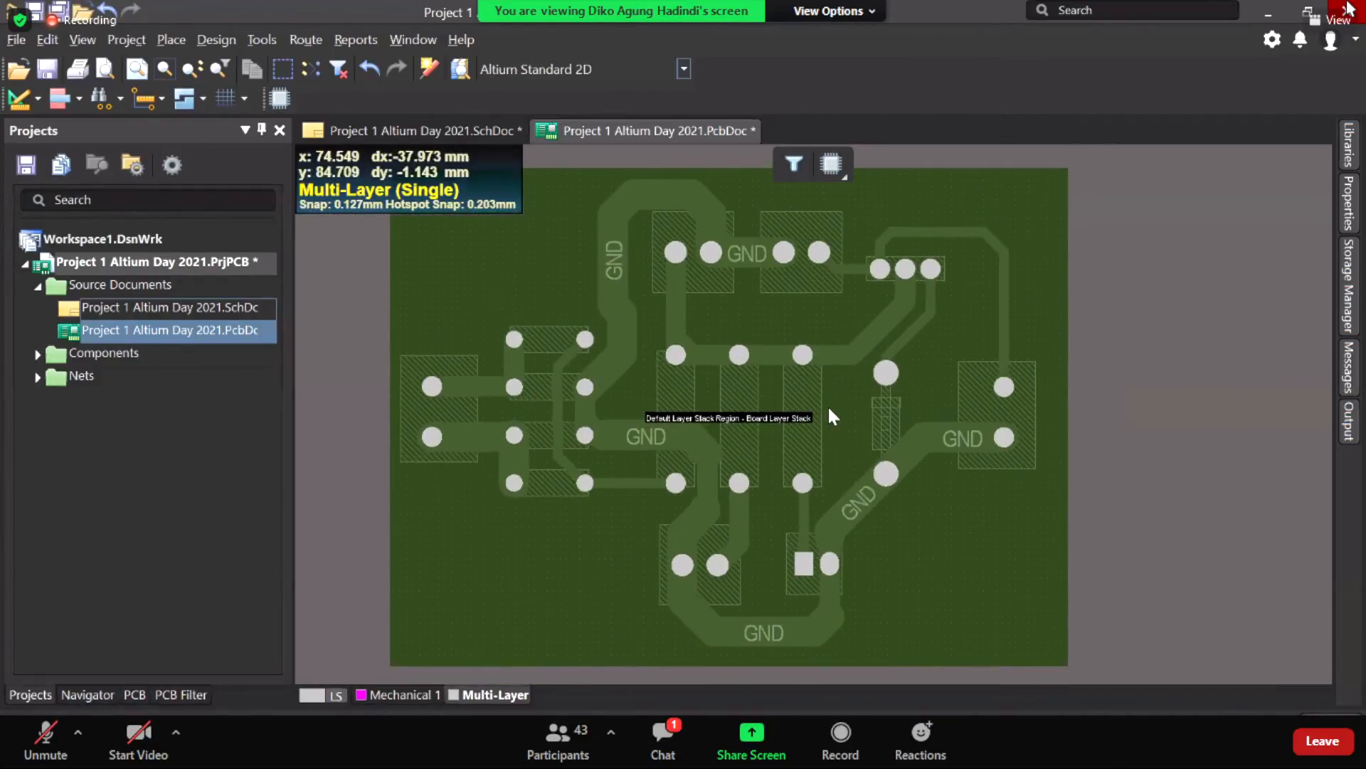
pyautogui.moveTo(817, 396); pyautogui.dragTo(828, 380, button='right')
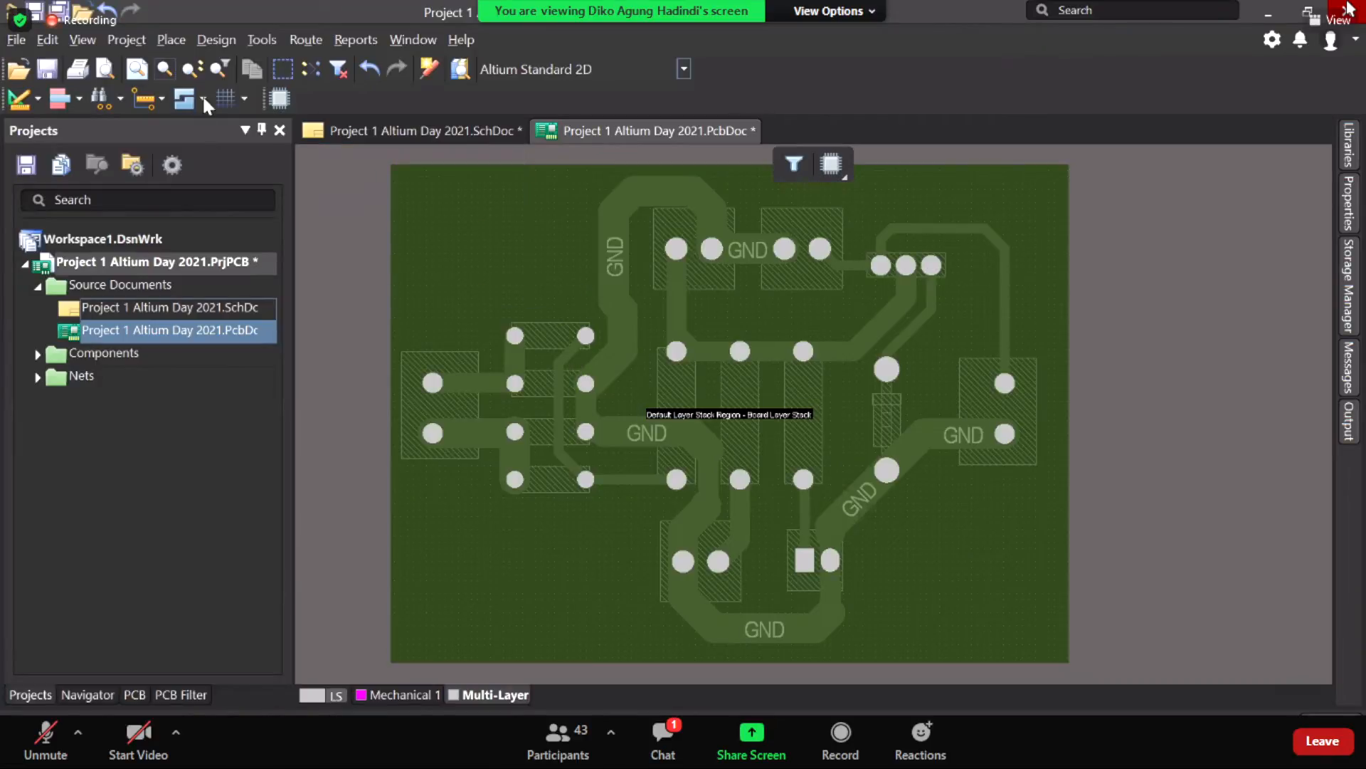
pyautogui.click(83, 40)
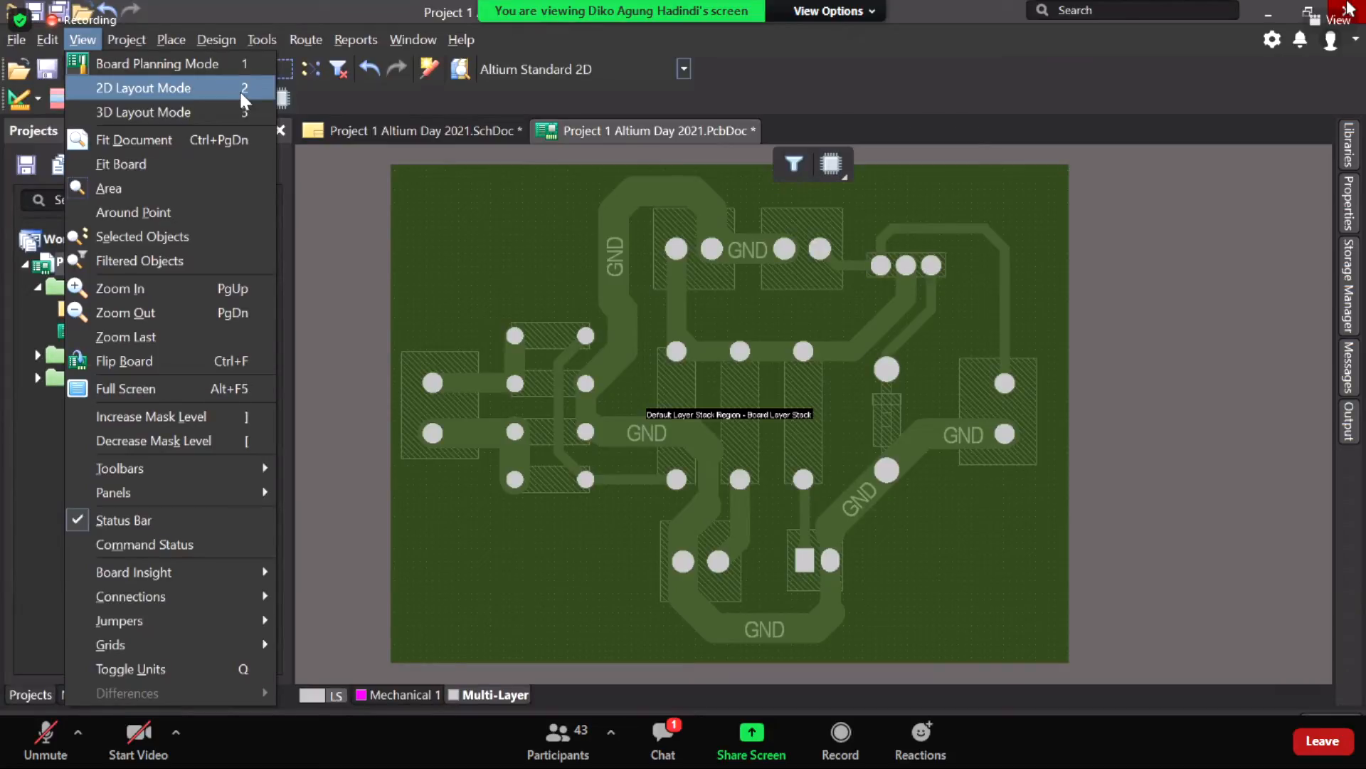
# Step: Return the board to the 2D layout and recentre it in the workspace
pyautogui.click(210, 91)
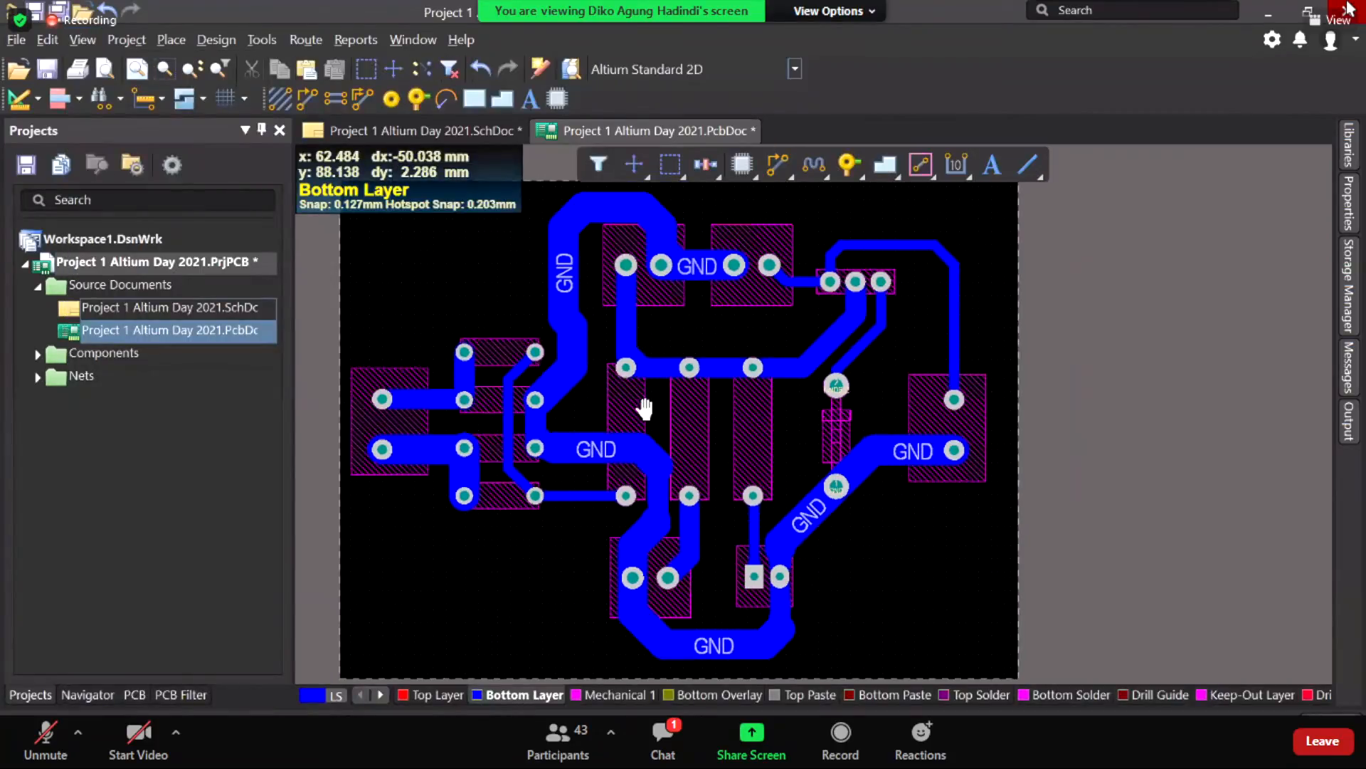
pyautogui.keyDown('ctrl'); pyautogui.scroll(-2, 644, 400); pyautogui.keyUp('ctrl')
pyautogui.keyDown('ctrl'); pyautogui.scroll(1, 826, 342); pyautogui.keyUp('ctrl')
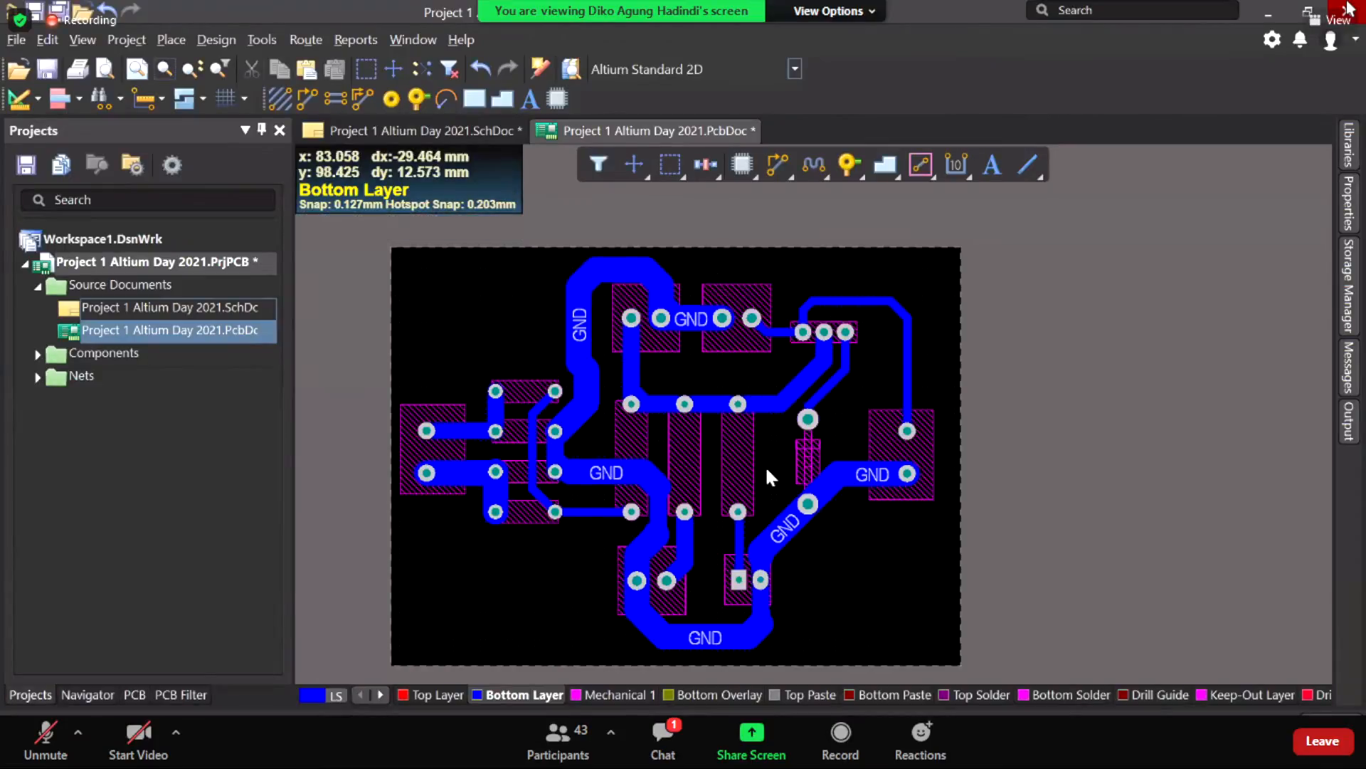
pyautogui.moveTo(751, 463); pyautogui.dragTo(777, 494, button='right')
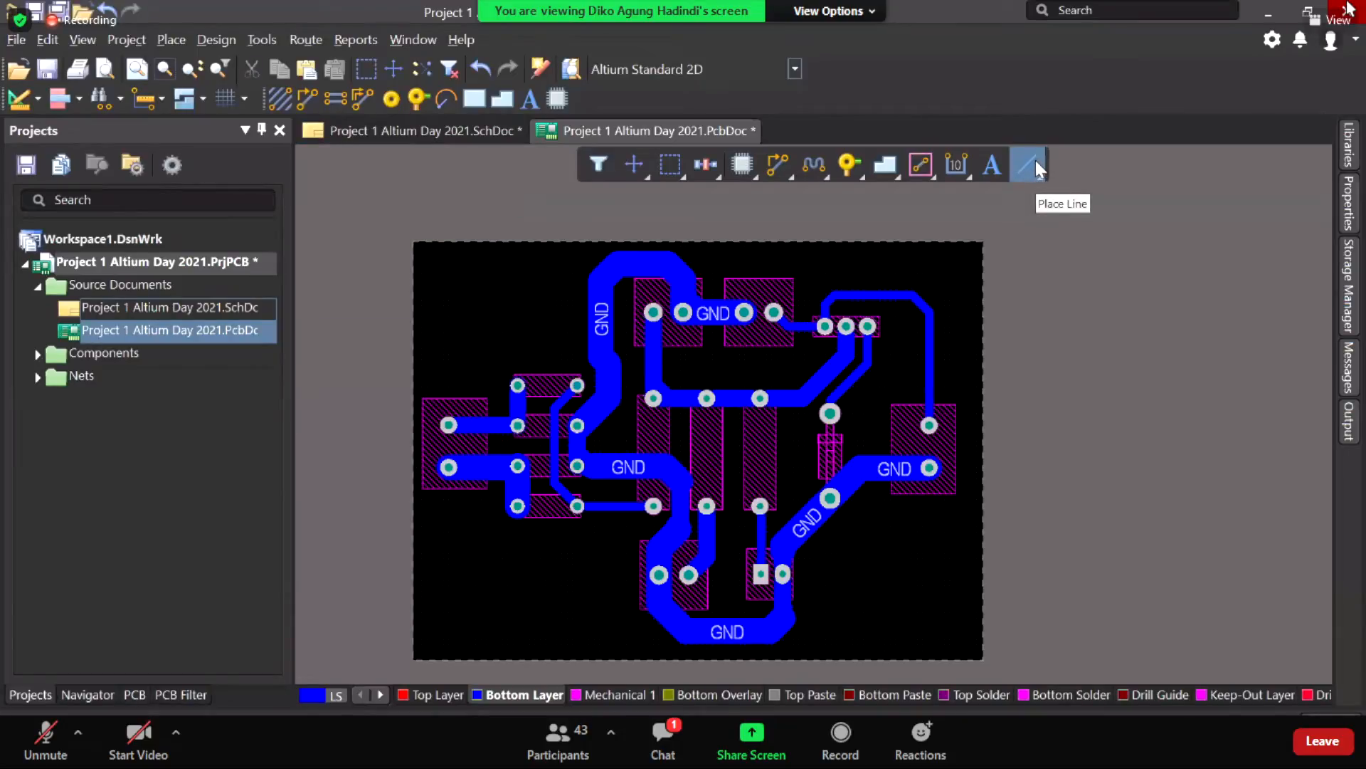
# Step: Try starting a line at the board's left edge, then cancel the bottom-layer line
pyautogui.click(1036, 162)
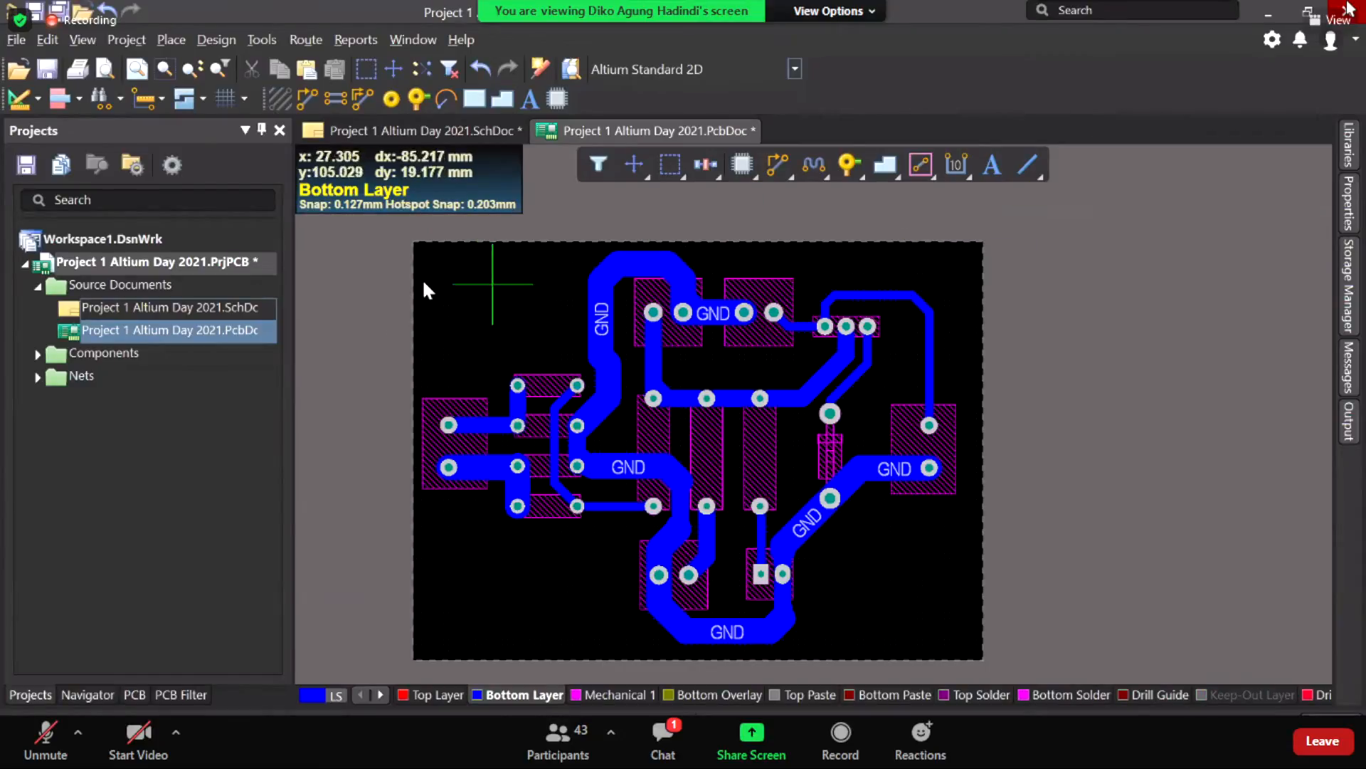
pyautogui.keyDown('ctrl'); pyautogui.scroll(1, 426, 301); pyautogui.keyUp('ctrl')
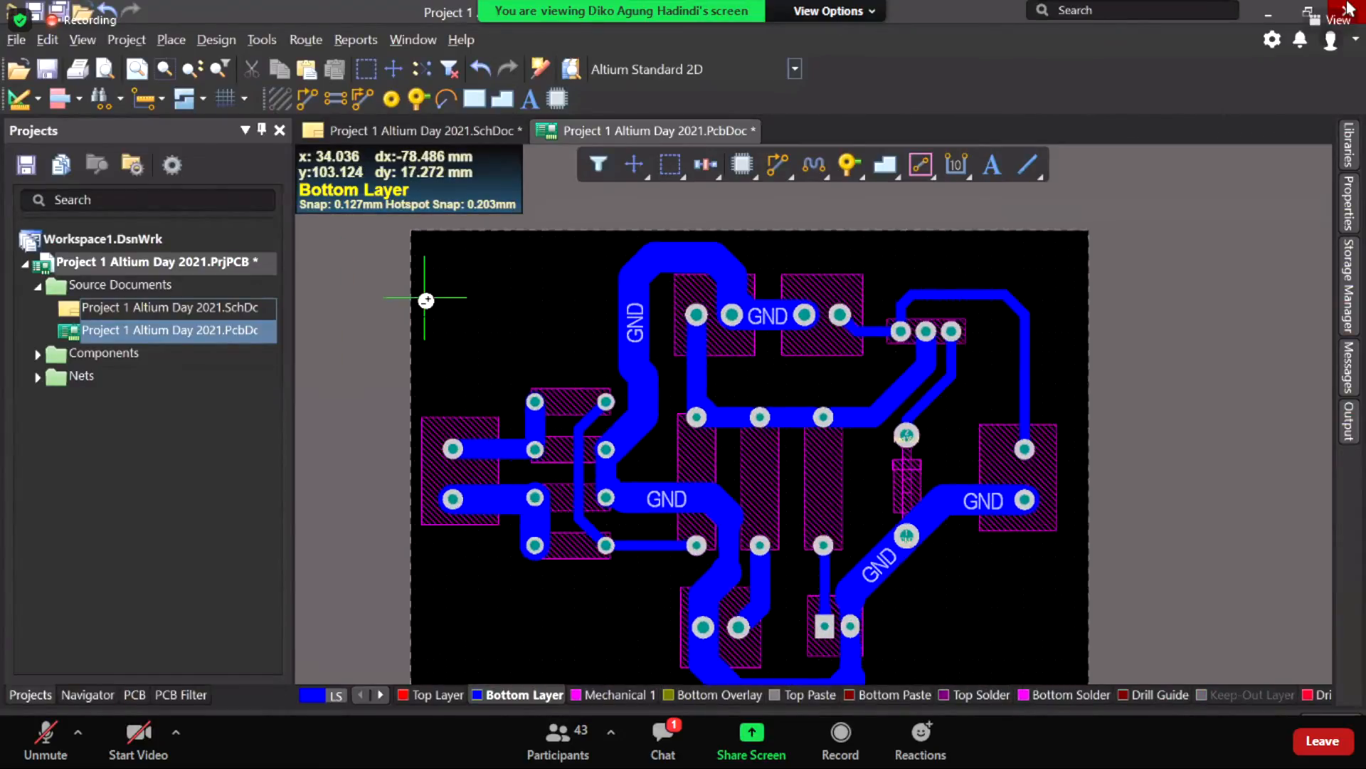
pyautogui.keyDown('ctrl'); pyautogui.scroll(4, 416, 474); pyautogui.keyUp('ctrl')
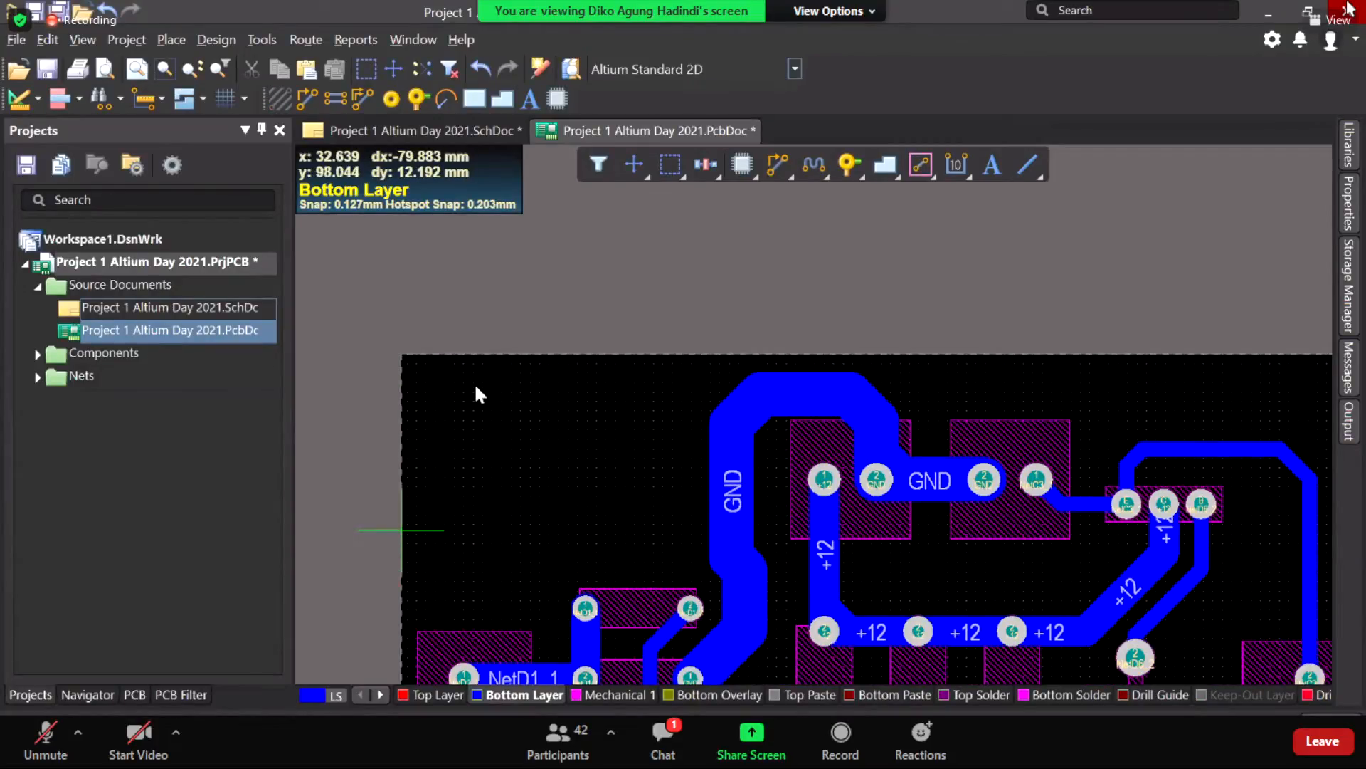
pyautogui.click(401, 527)
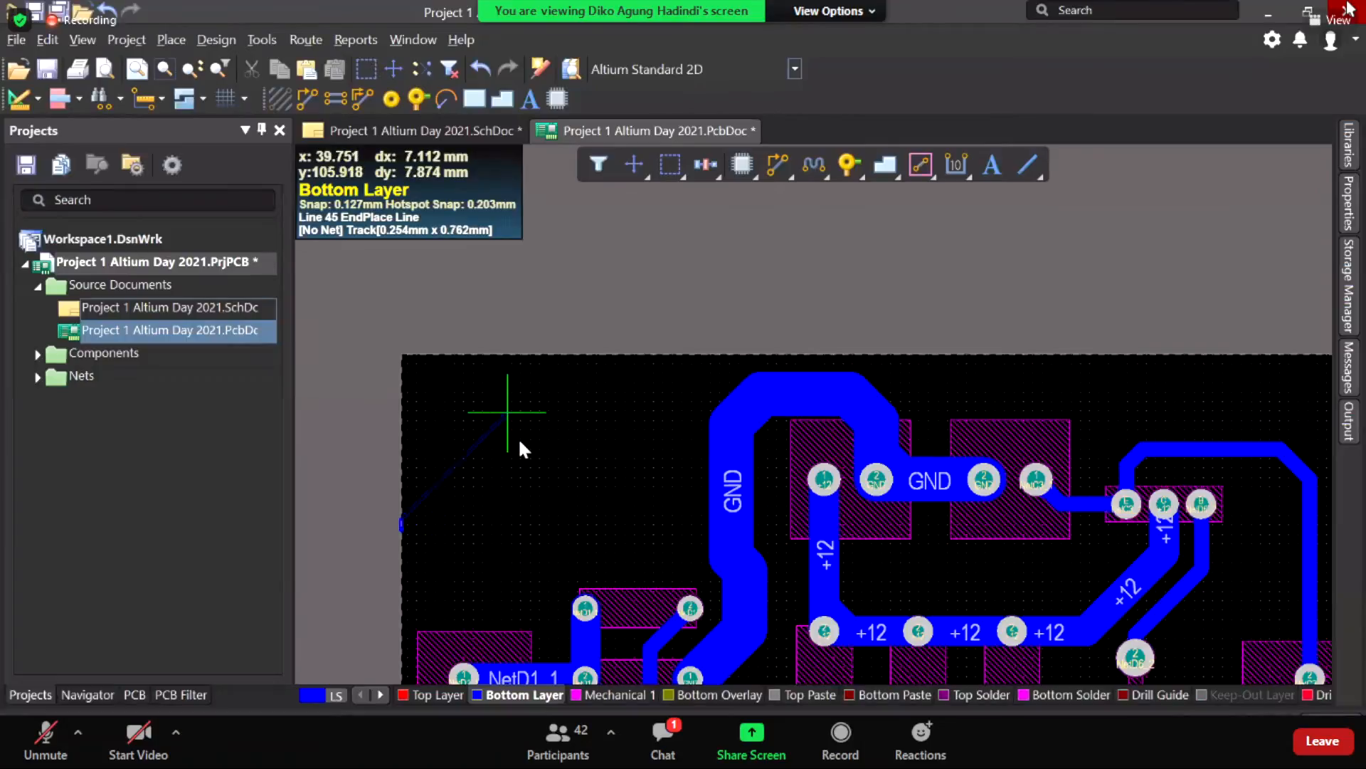
pyautogui.rightClick(523, 440)
# Step: Bring the upper-left board area into view and make Mechanical 1 the active layer
pyautogui.keyDown('ctrl'); pyautogui.scroll(-1, 590, 429); pyautogui.keyUp('ctrl')
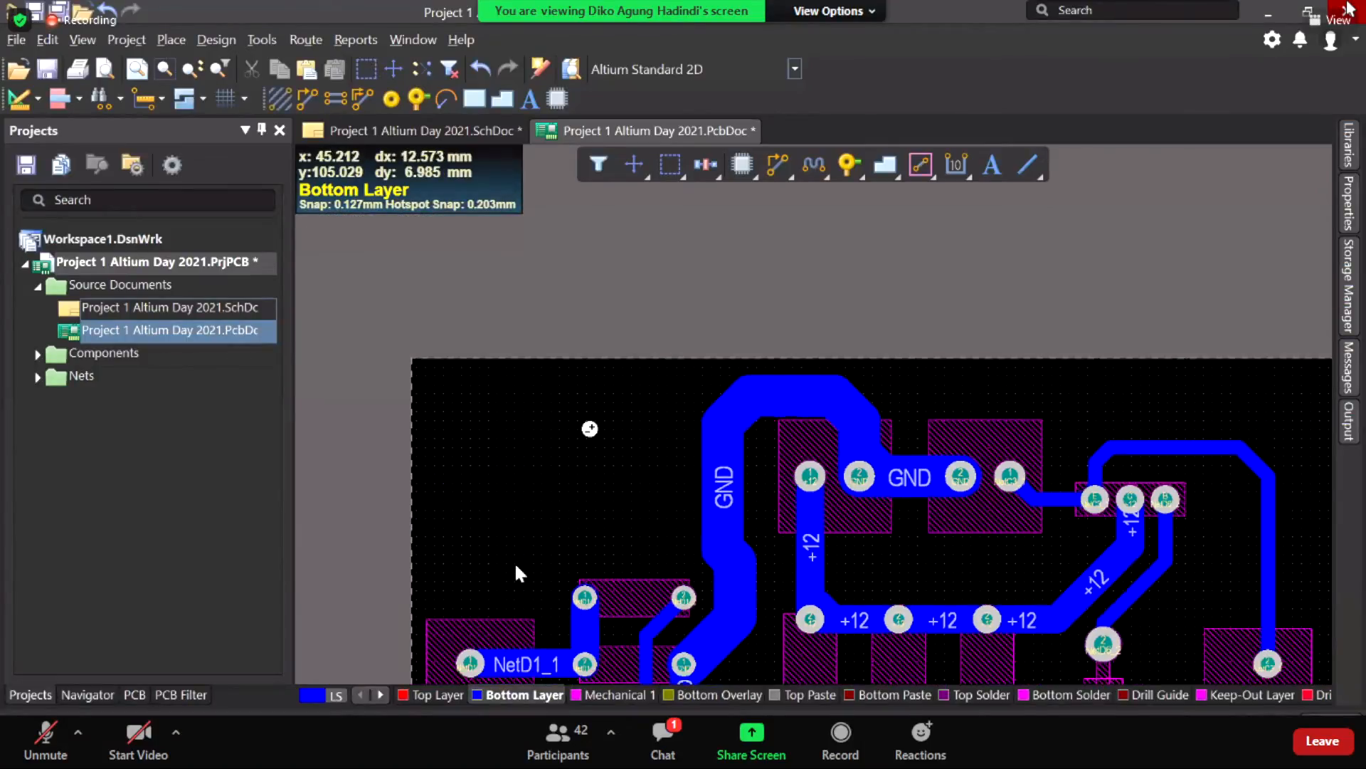
pyautogui.keyDown('ctrl'); pyautogui.scroll(-2, 1030, 262); pyautogui.keyUp('ctrl')
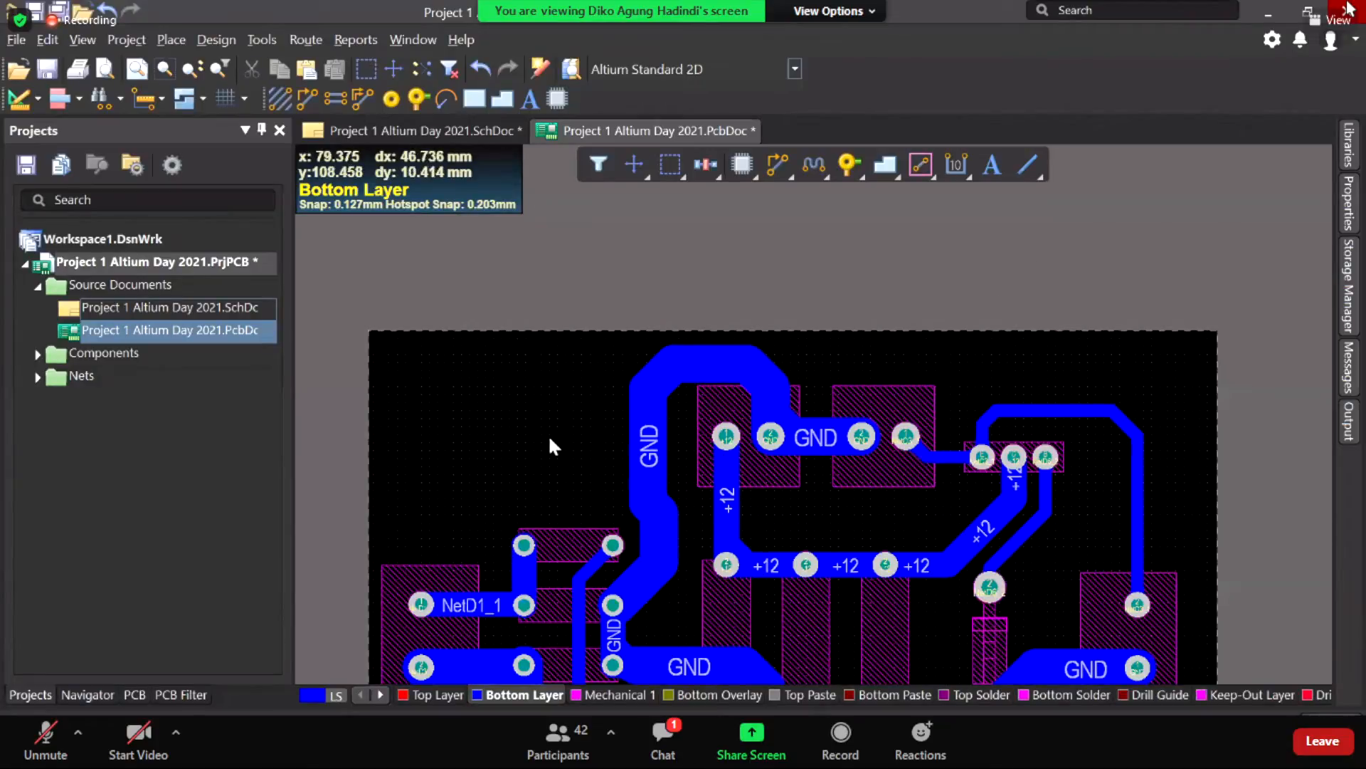
pyautogui.moveTo(543, 418); pyautogui.dragTo(585, 372, button='right')
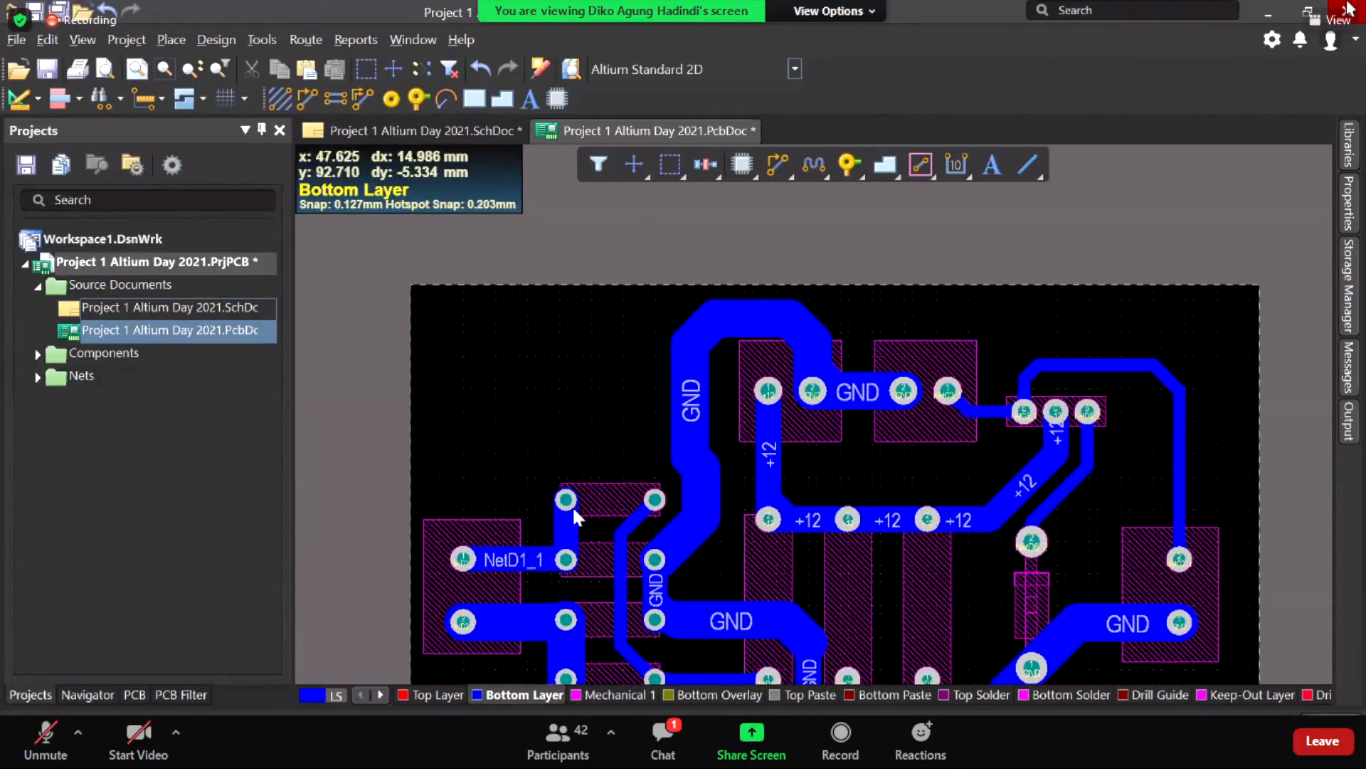
pyautogui.click(602, 698)
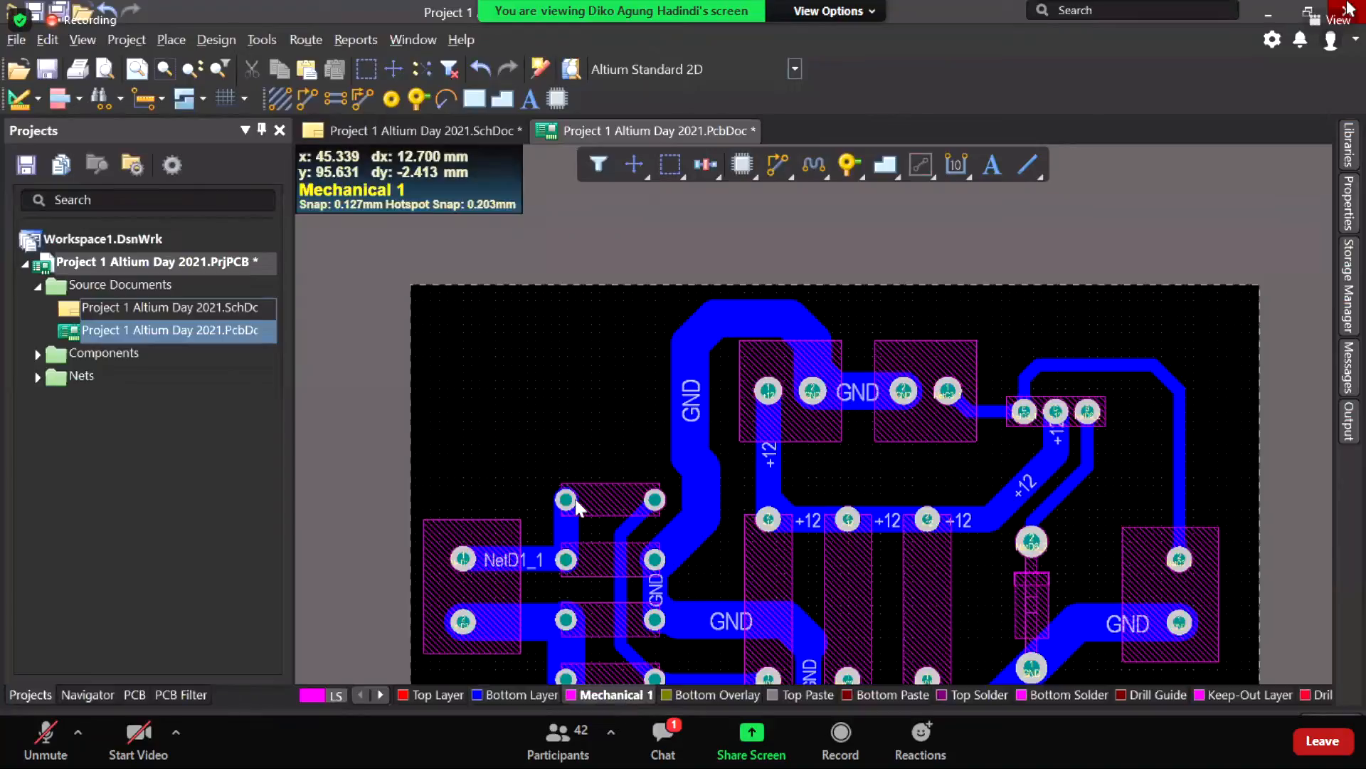
# Step: Draw the outline's top-left chamfer, top edge and top-right chamfer on Mechanical 1
pyautogui.moveTo(597, 382); pyautogui.dragTo(1025, 174, button='right')
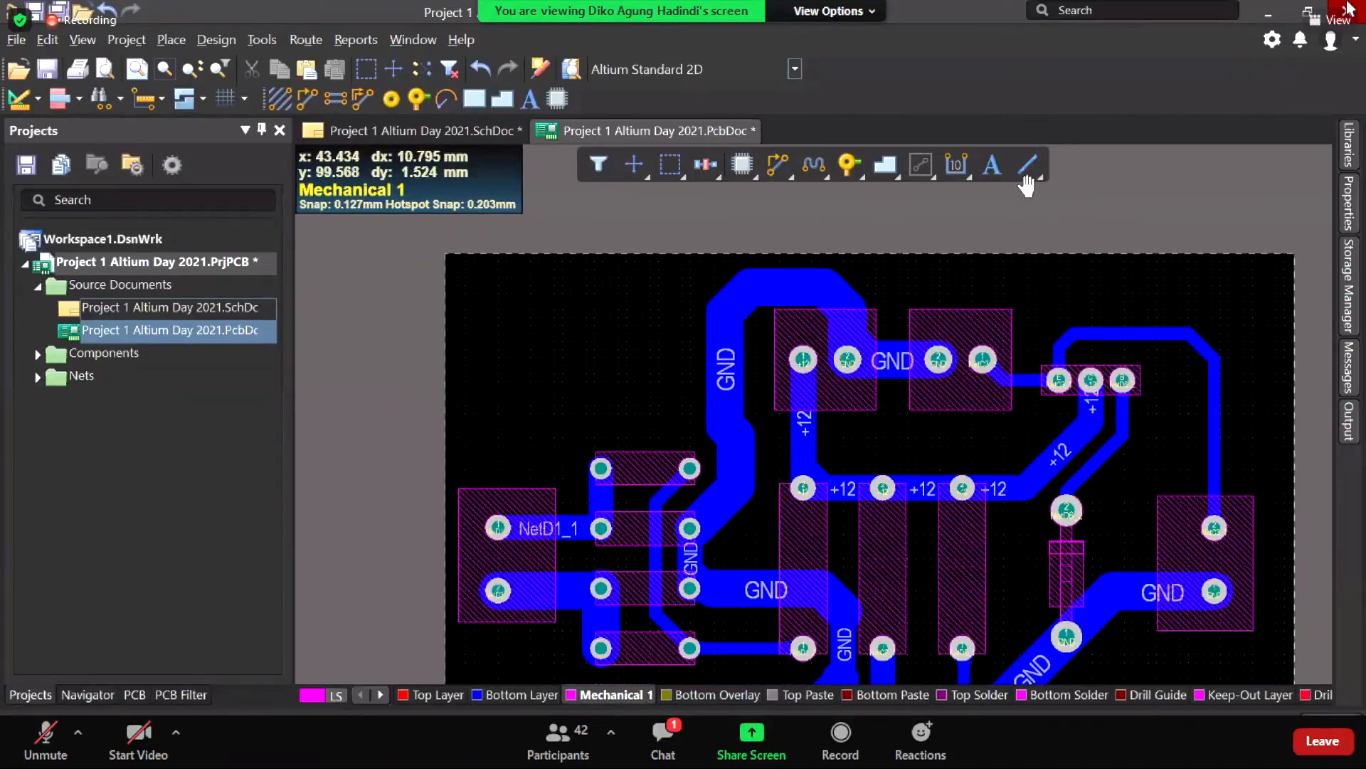
pyautogui.click(444, 401)
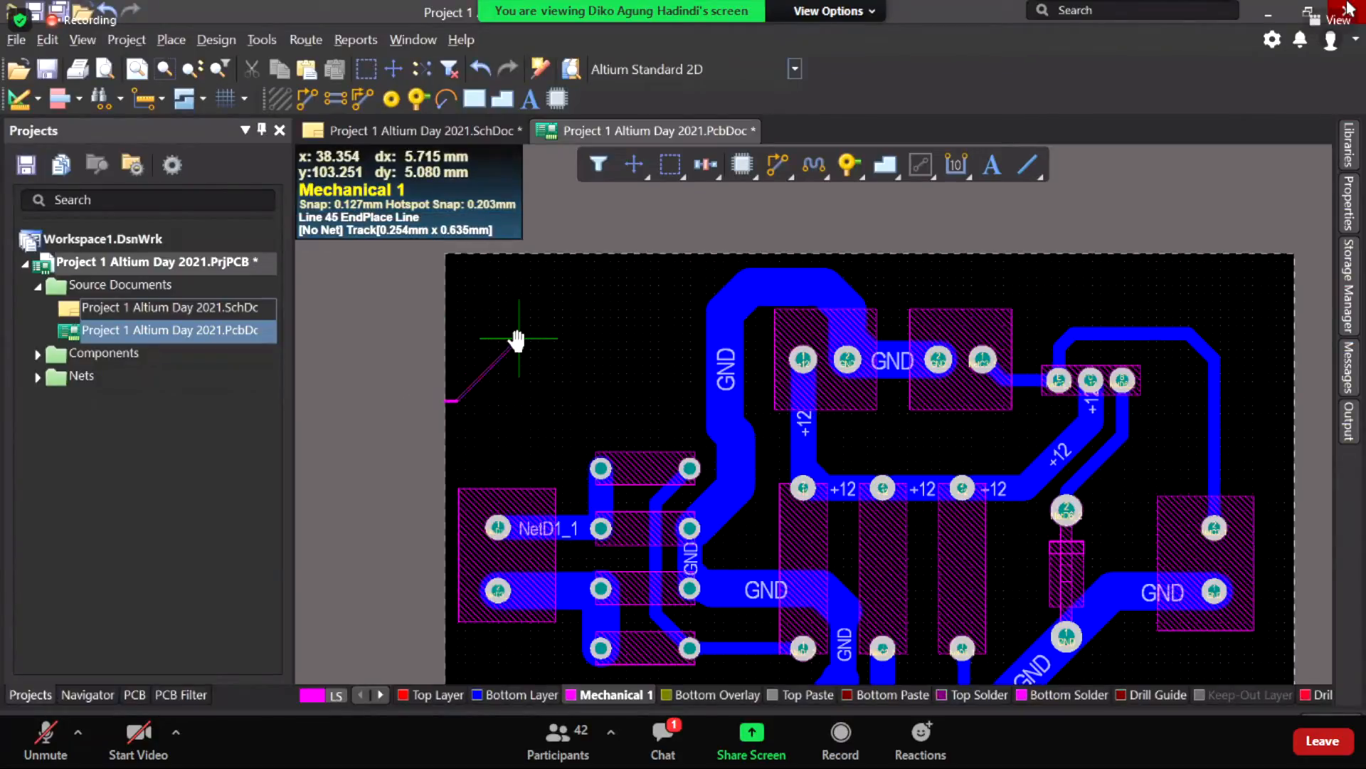
pyautogui.click(591, 254)
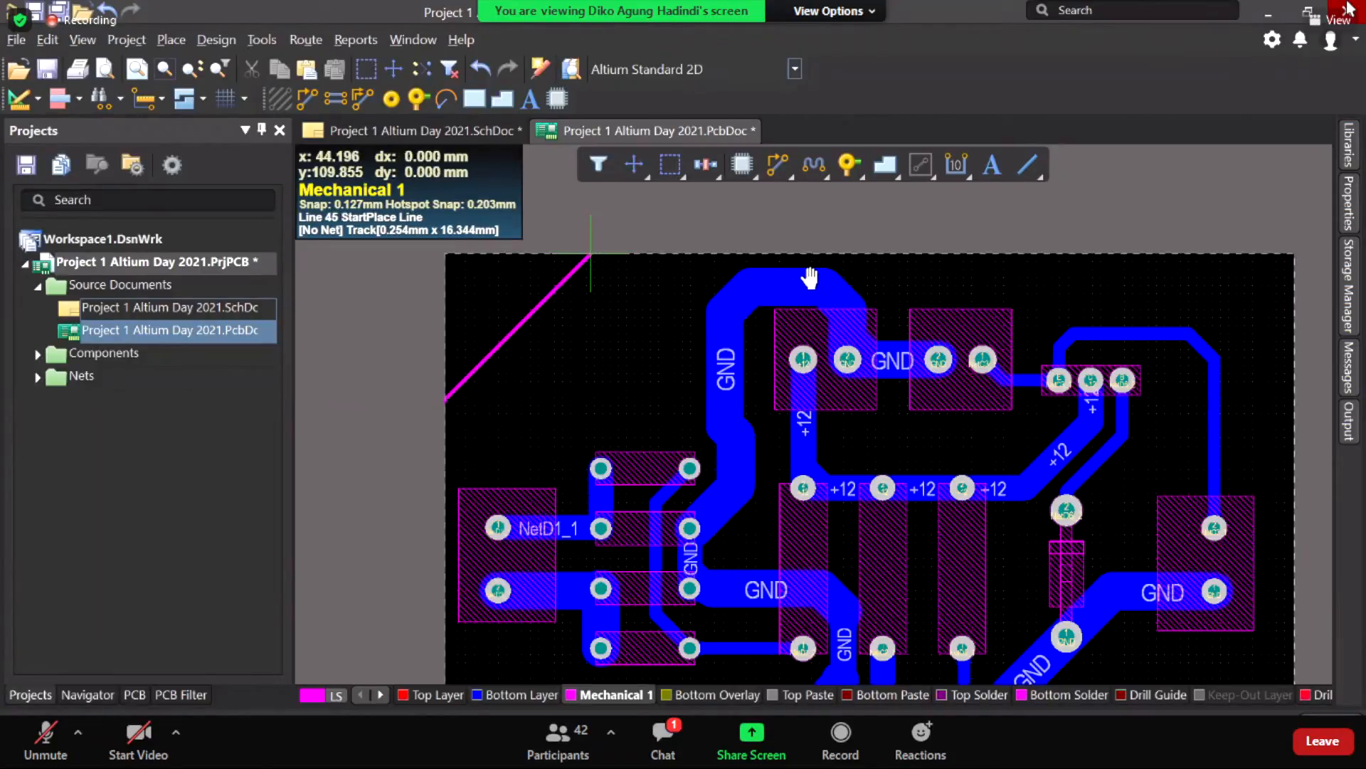
pyautogui.click(862, 252)
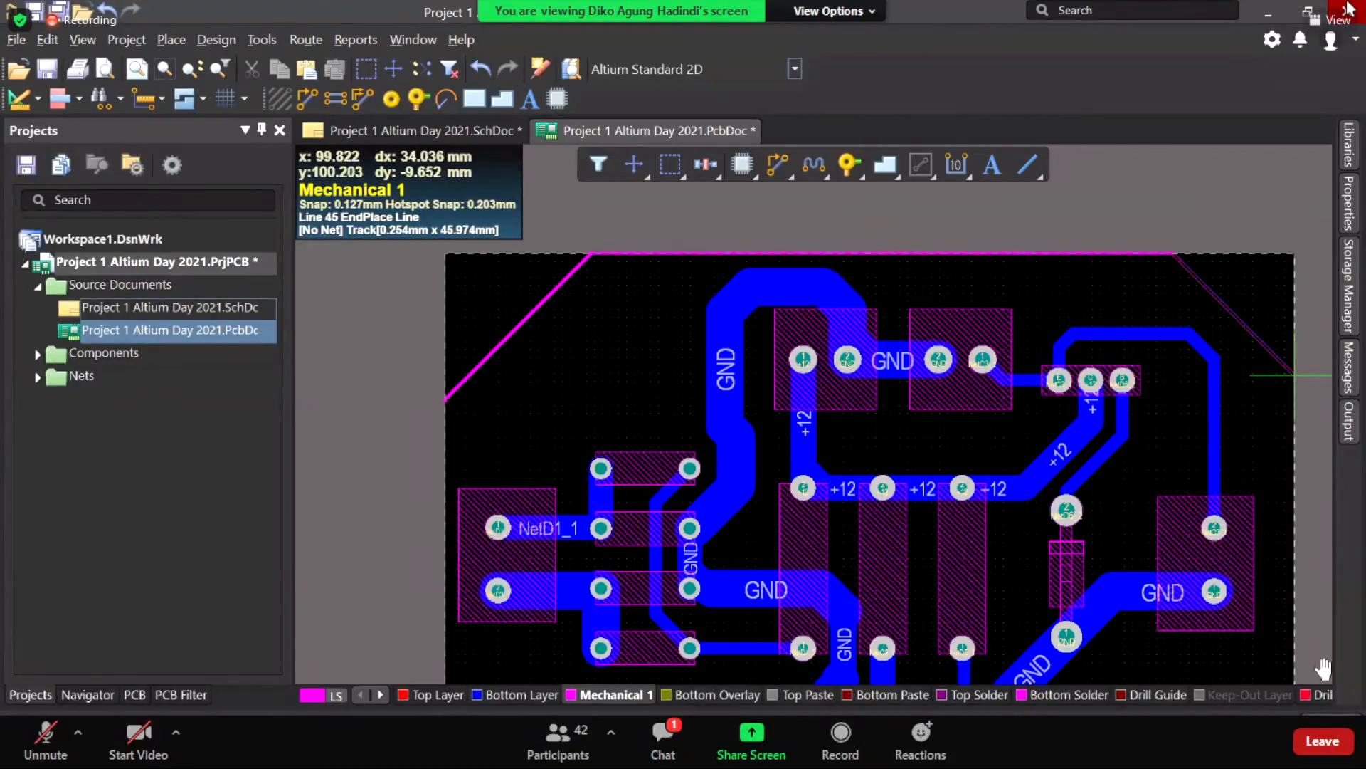
pyautogui.click(1292, 371)
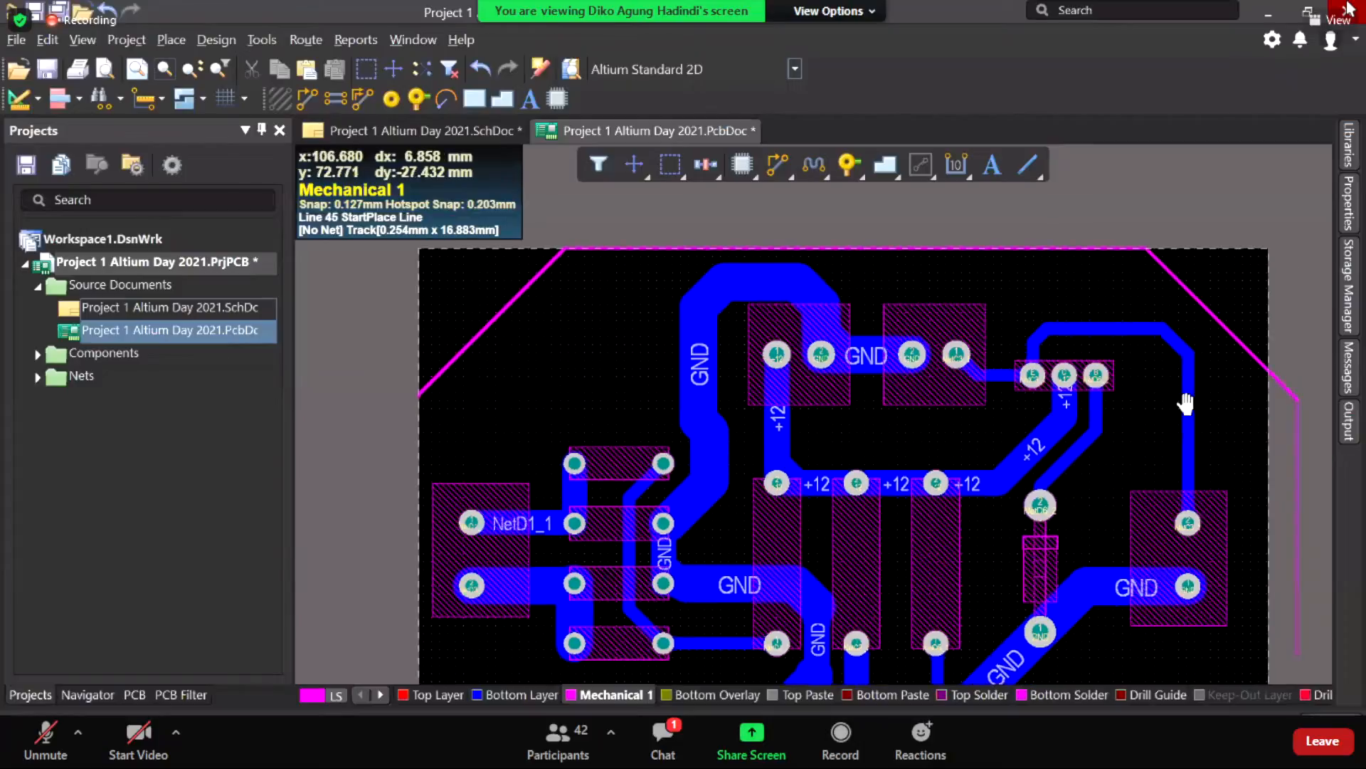
# Step: Continue with the bottom-right chamfer, bottom edge and lower-left chamfer, then end the outline
pyautogui.moveTo(1147, 541); pyautogui.dragTo(1062, 590, button='right')
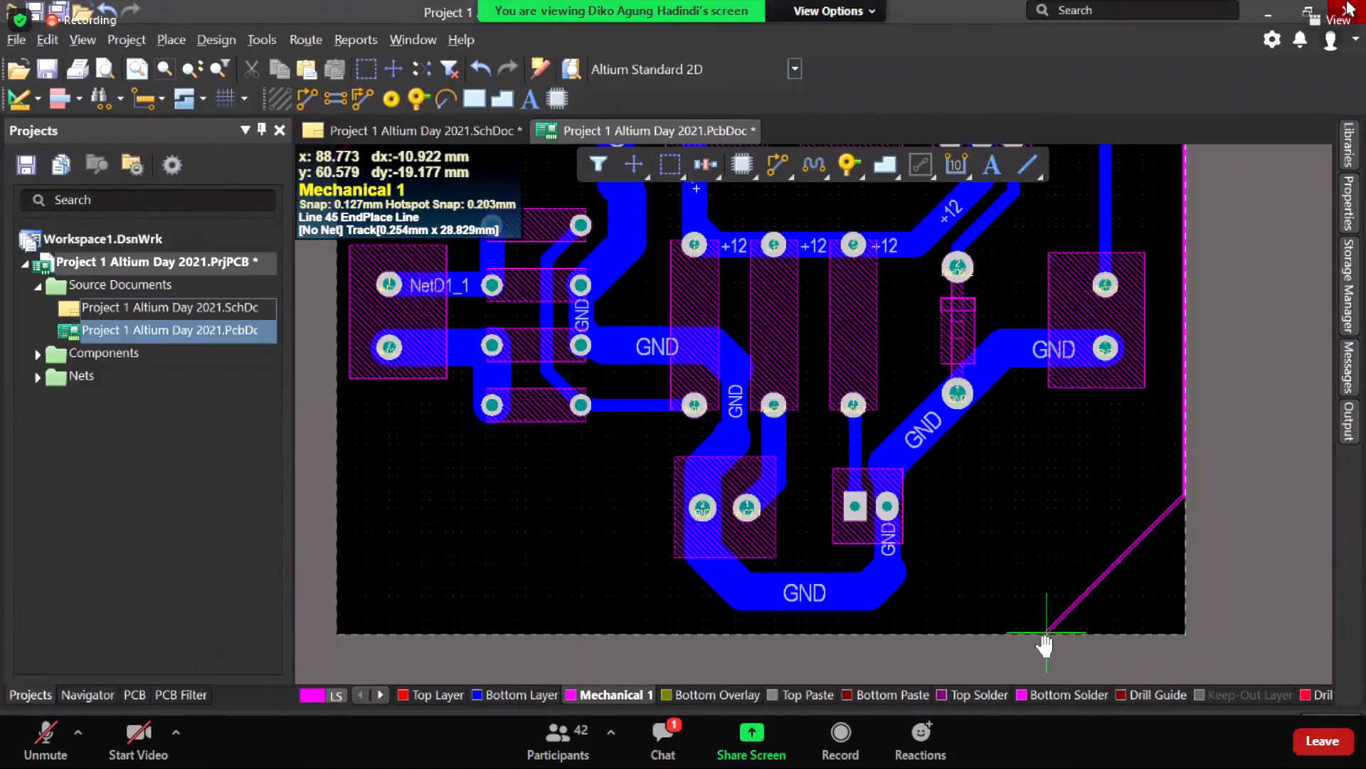
pyautogui.click(1047, 632)
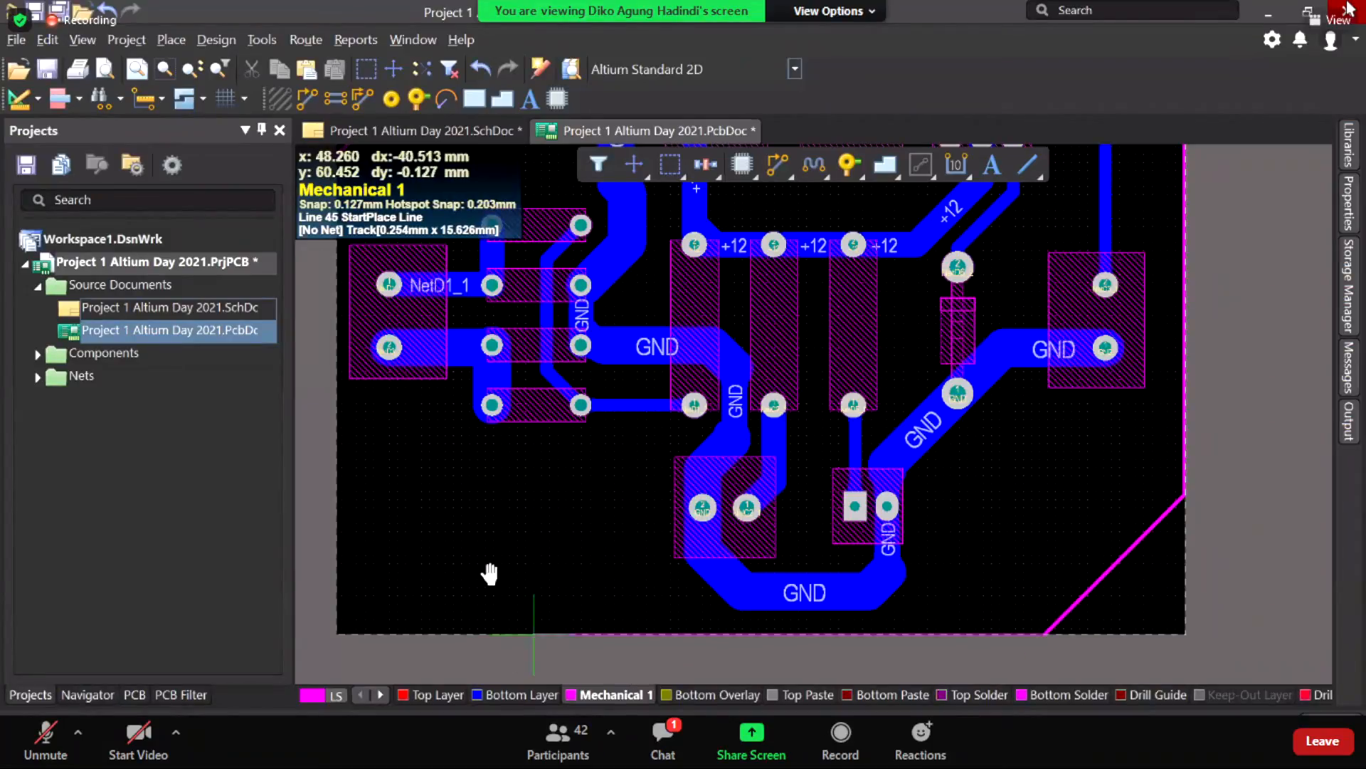
pyautogui.click(554, 632)
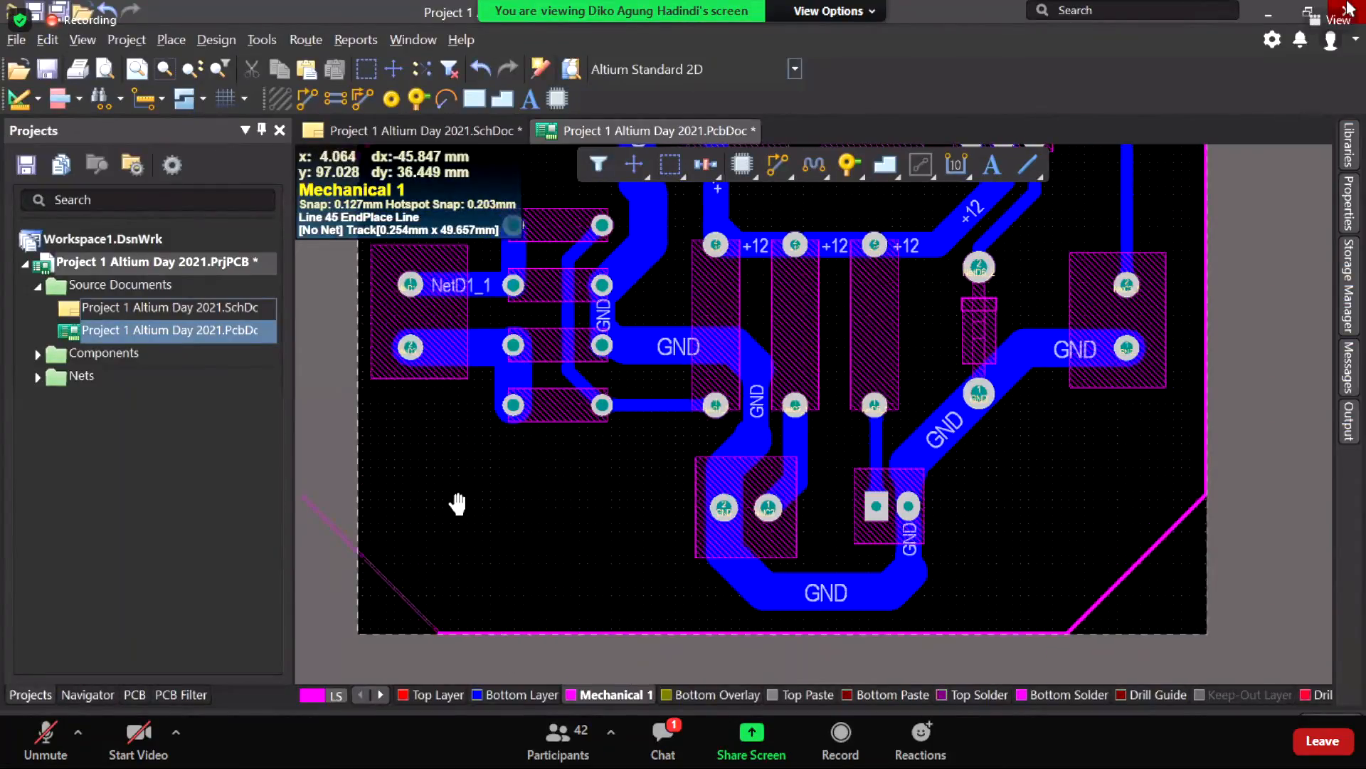
pyautogui.moveTo(458, 503); pyautogui.dragTo(462, 515, button='right')
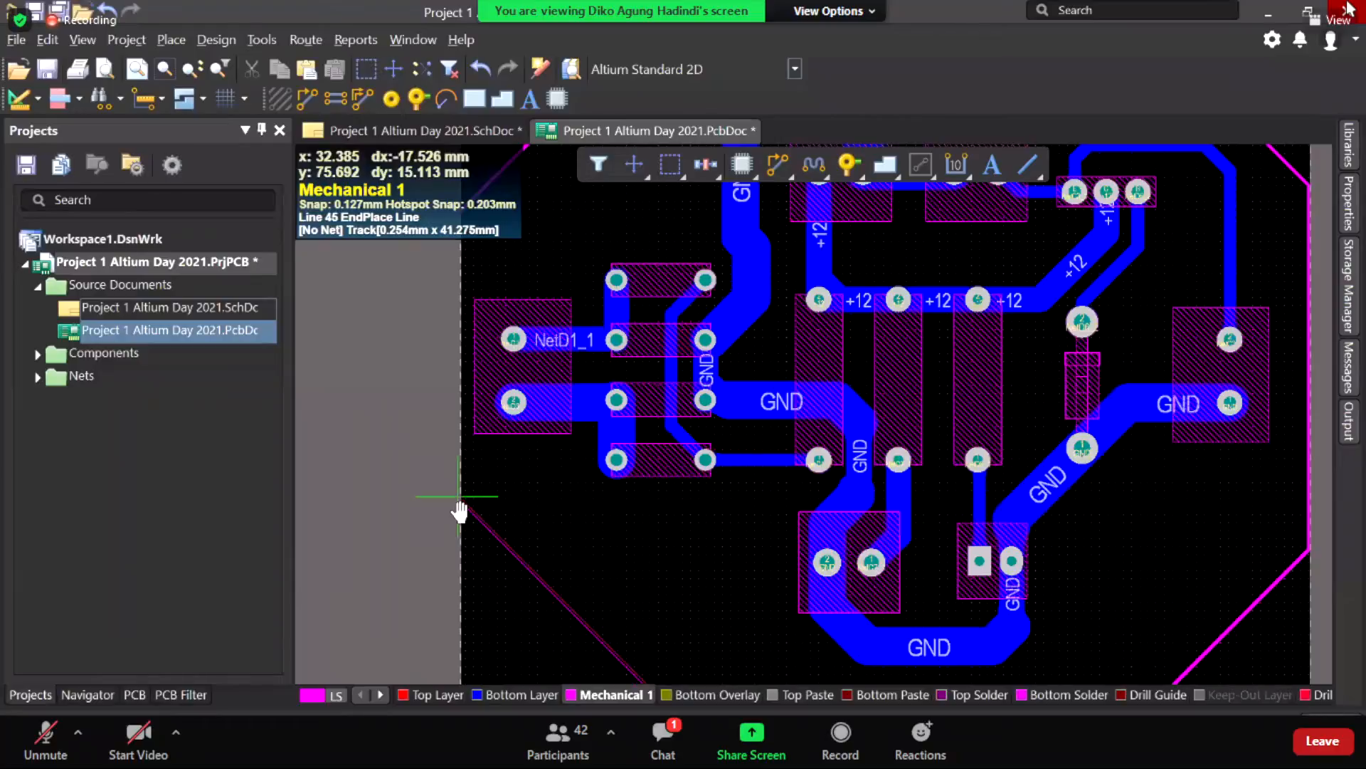
pyautogui.click(459, 498)
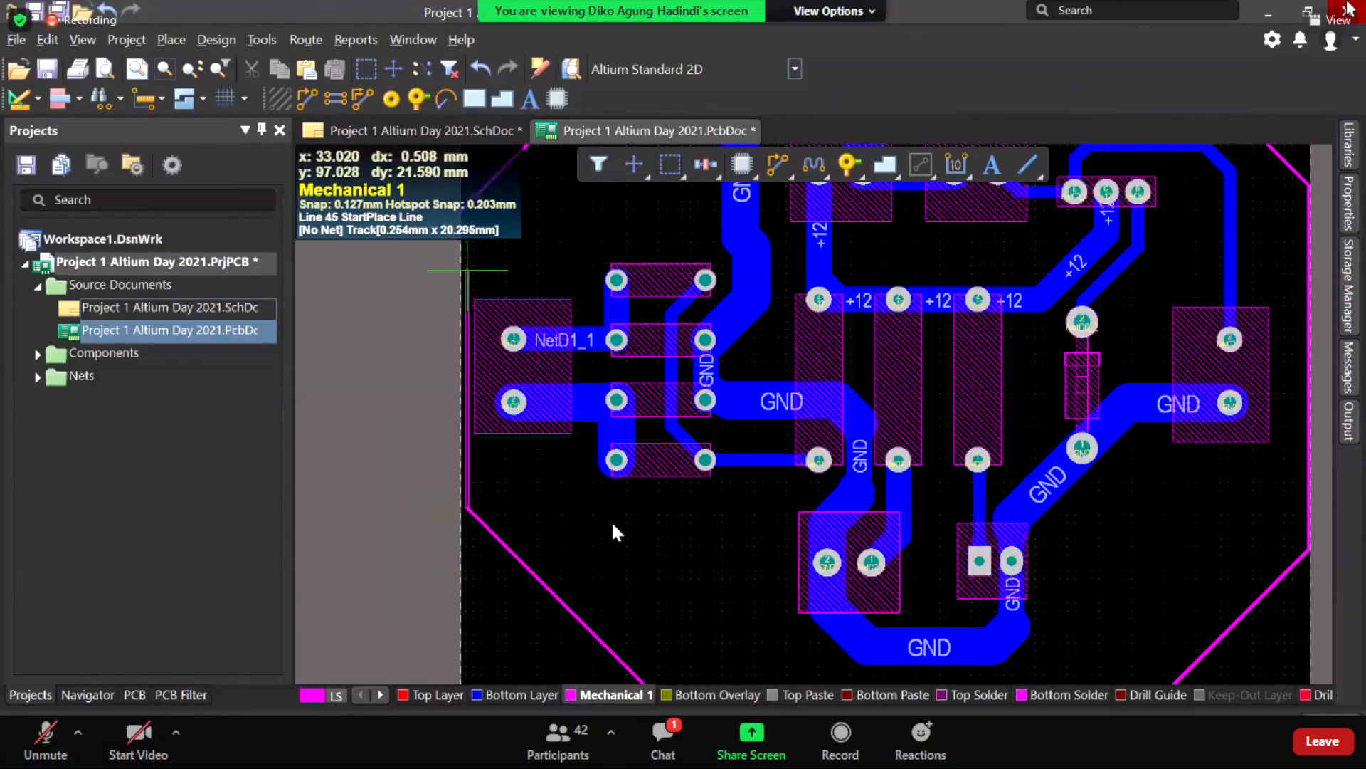
pyautogui.scroll(1, 490, 537)
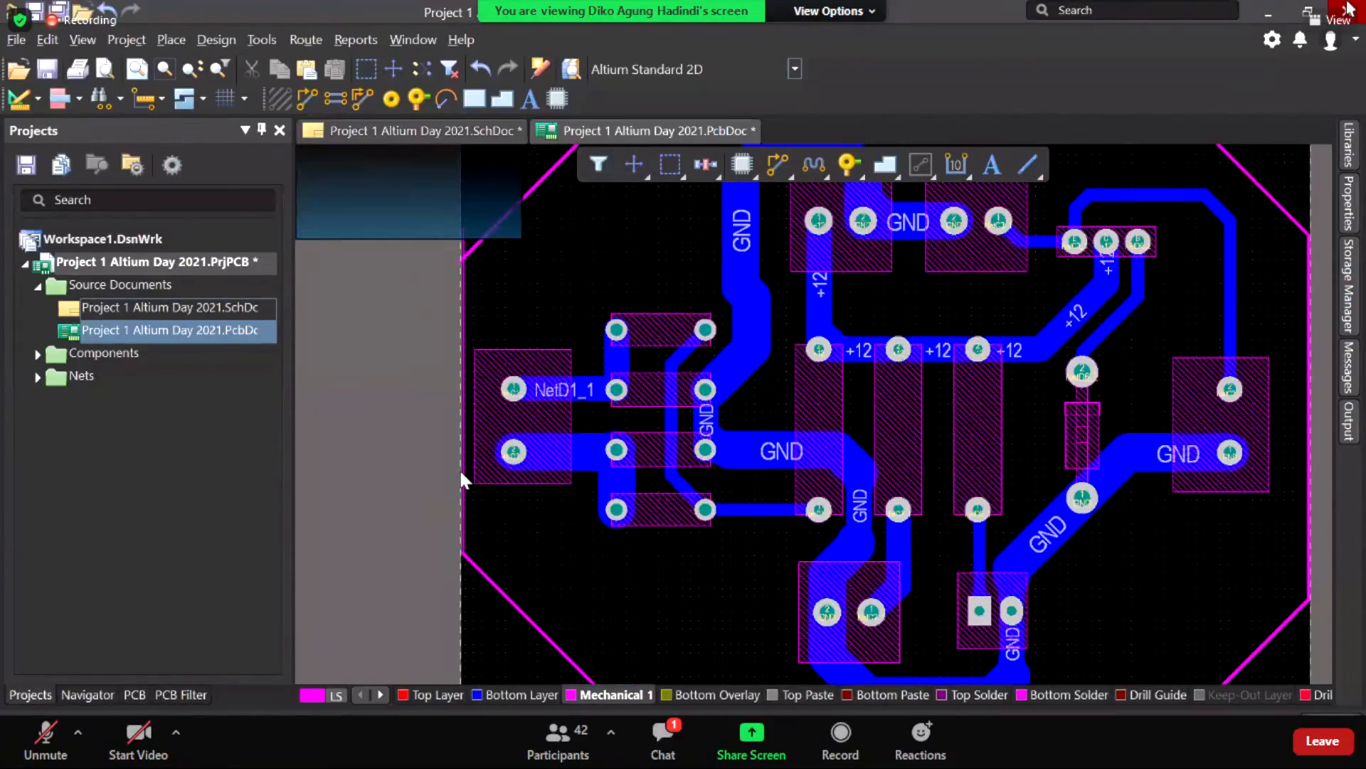
pyautogui.scroll(-5, 491, 523)
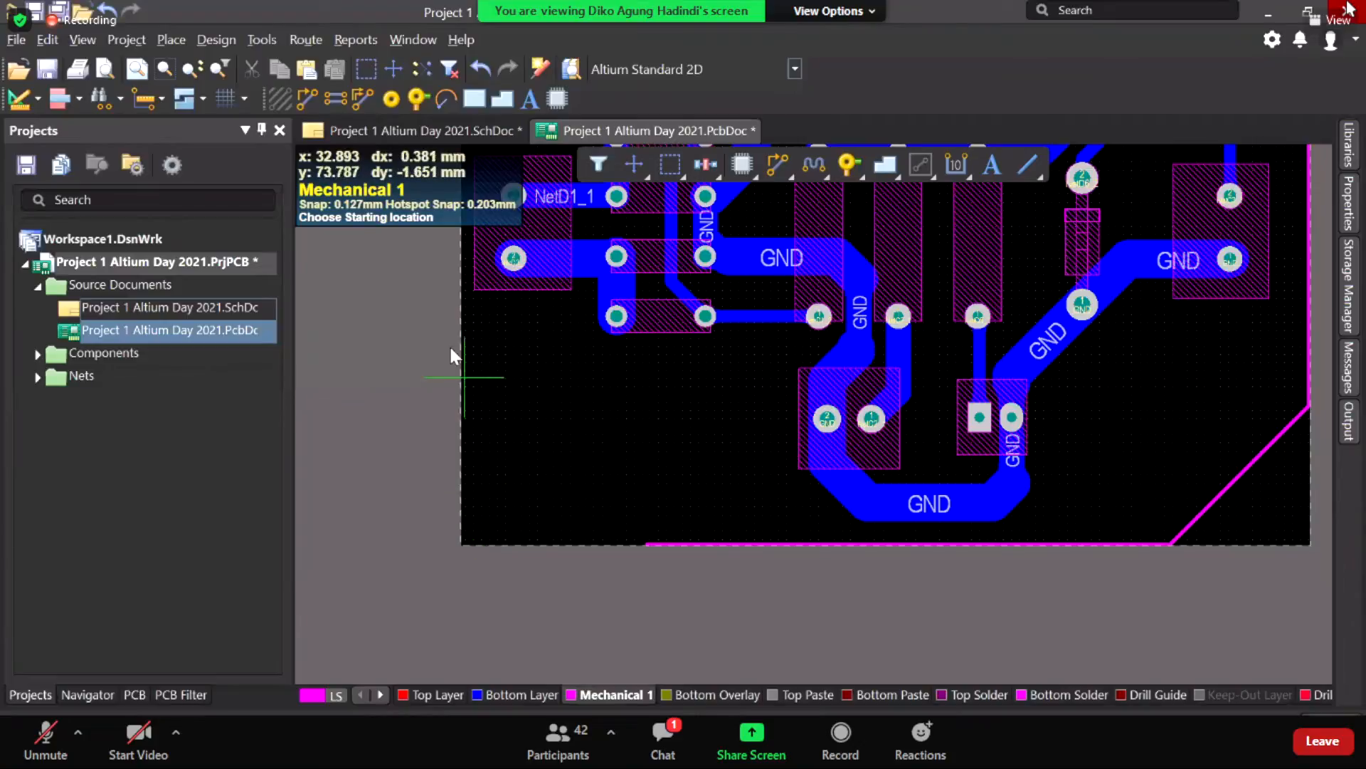
pyautogui.rightClick(550, 459)
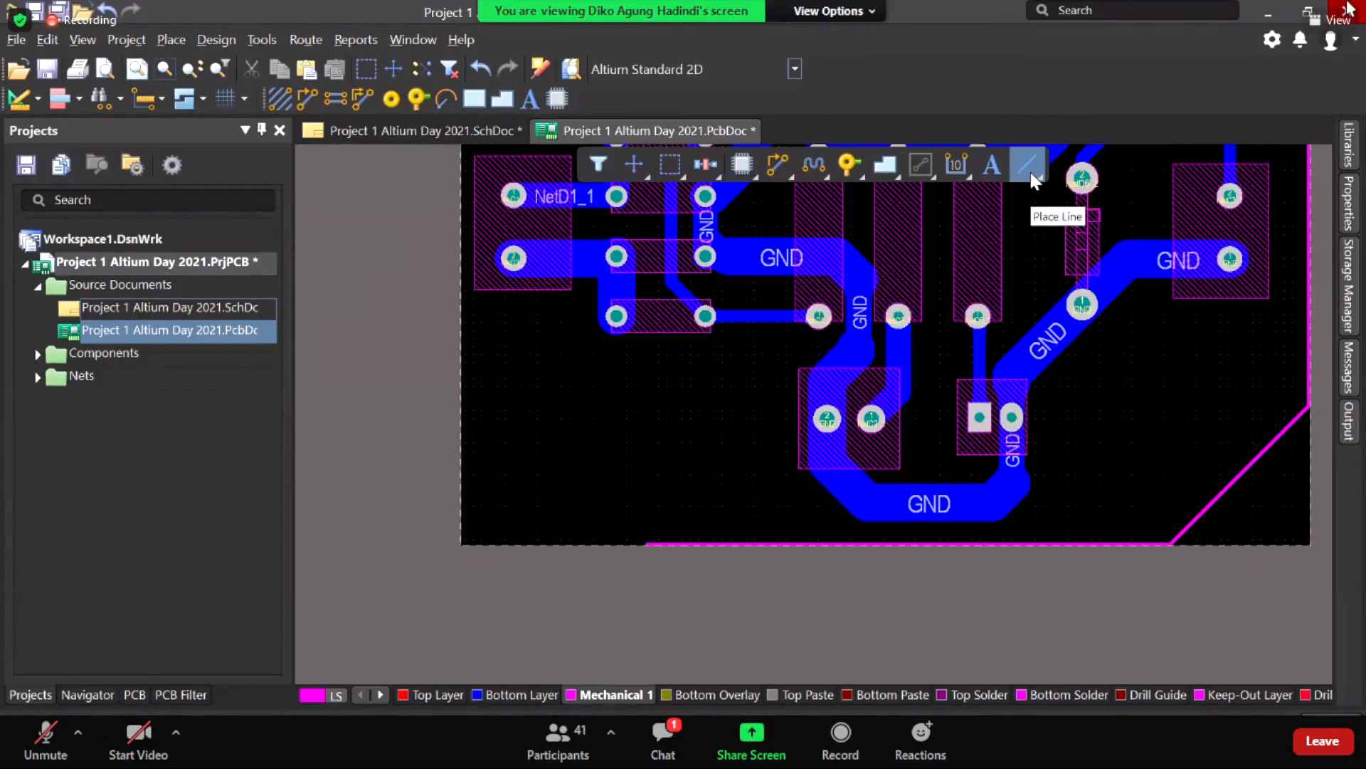
# Step: Start an end-point arc with its first end on the bottom board edge
pyautogui.click(1029, 167)
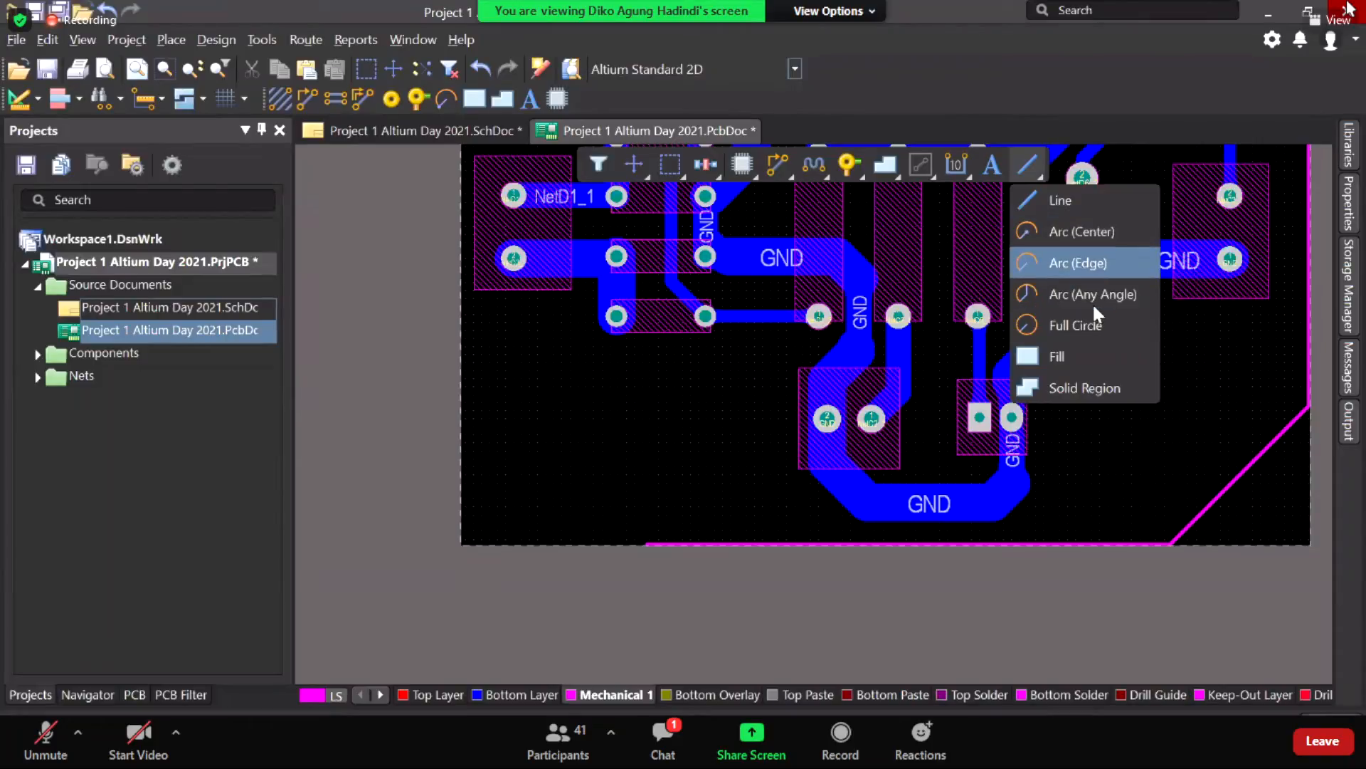
pyautogui.click(1083, 234)
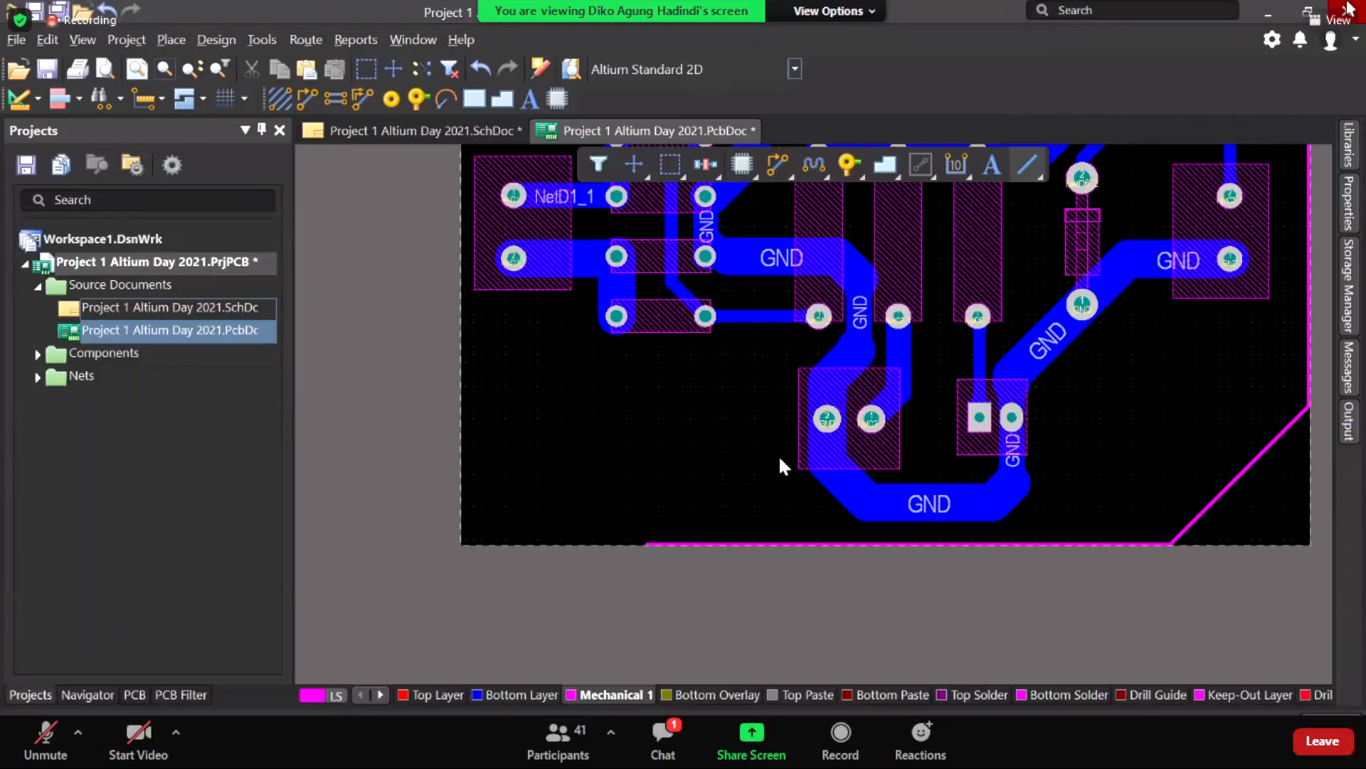
pyautogui.click(648, 543)
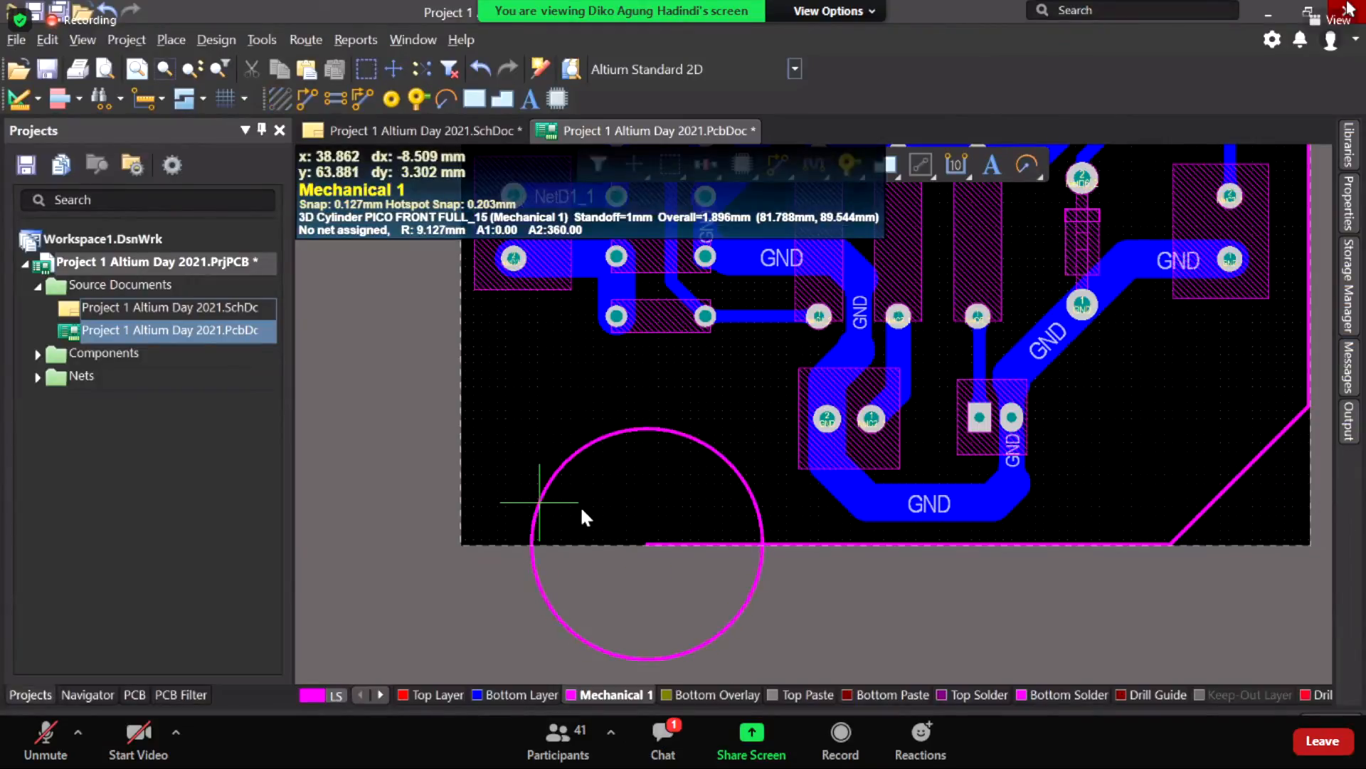
pyautogui.click(1033, 174)
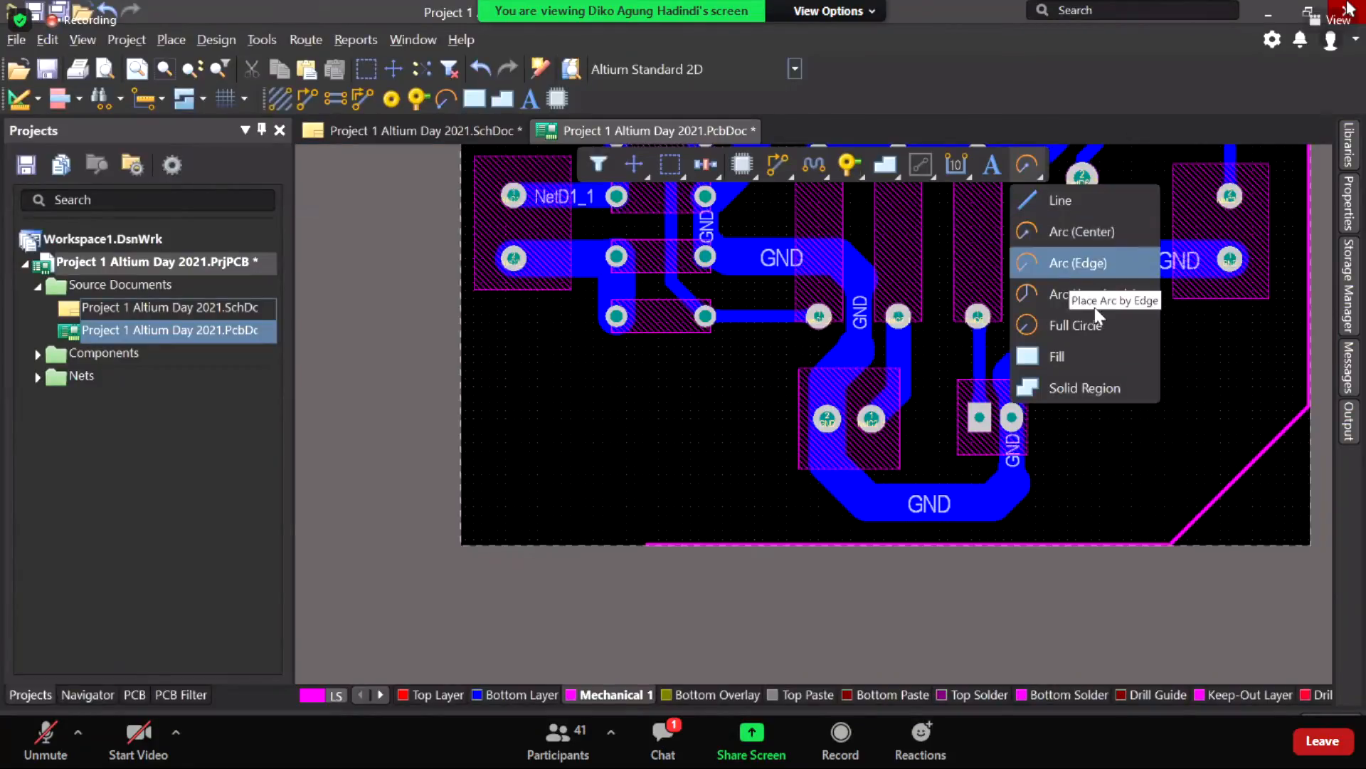
pyautogui.click(1084, 265)
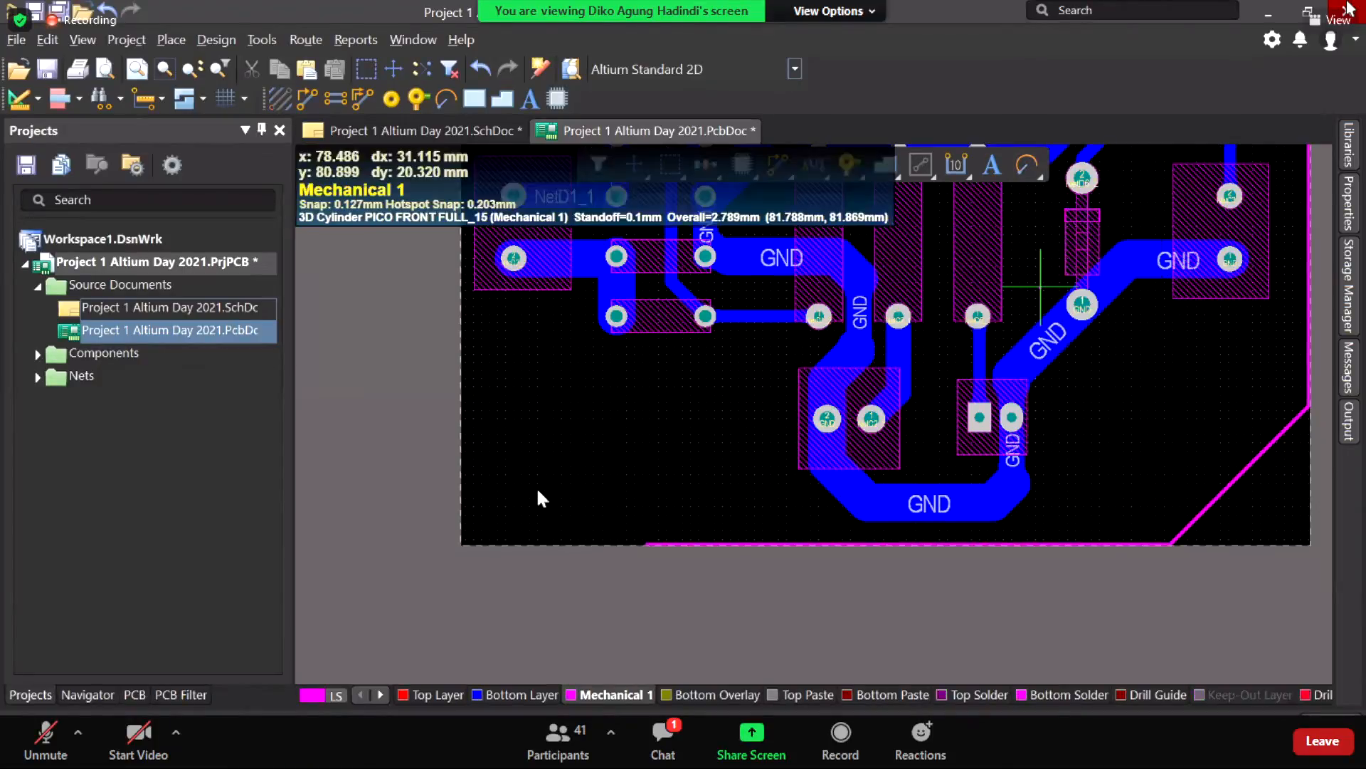
pyautogui.click(645, 545)
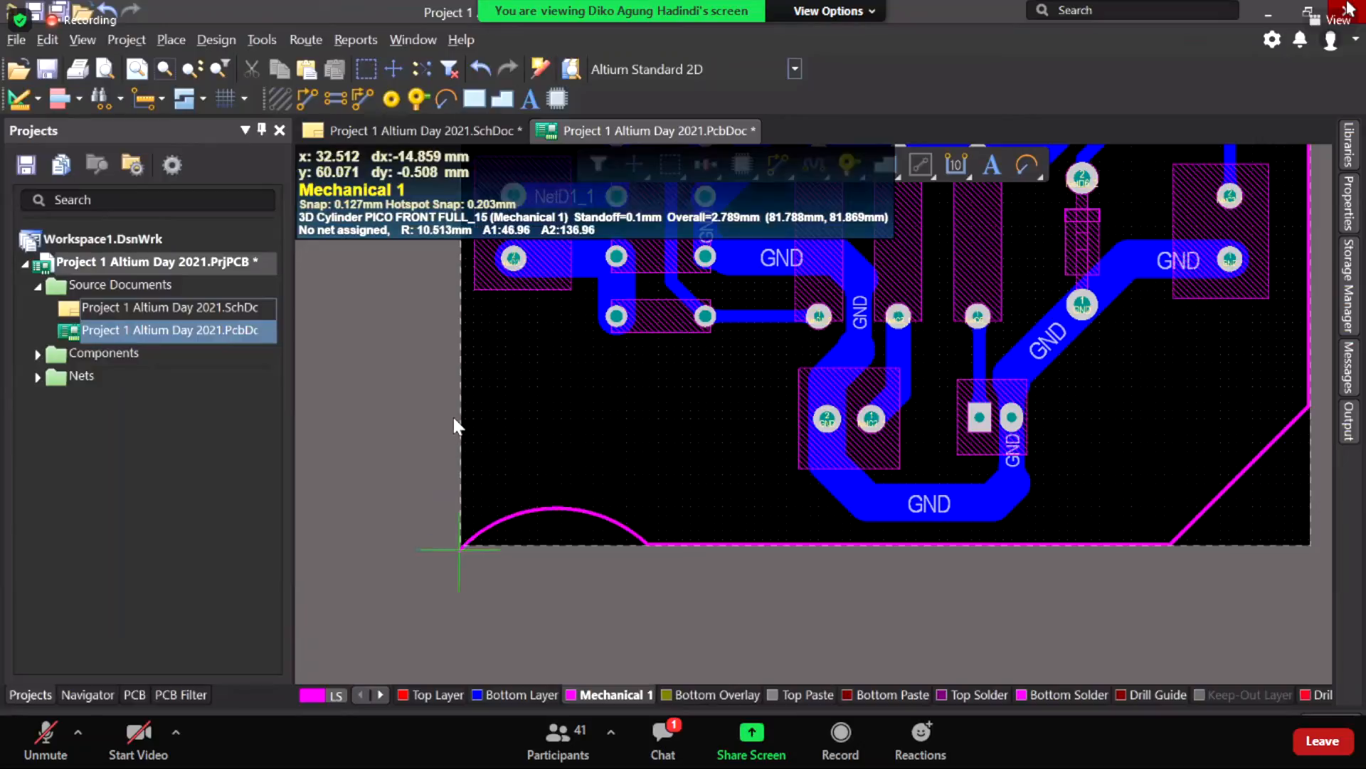
# Step: Flip the arc to round the lower-left corner and end it on the left edge
pyautogui.scroll(2, 385, 327)
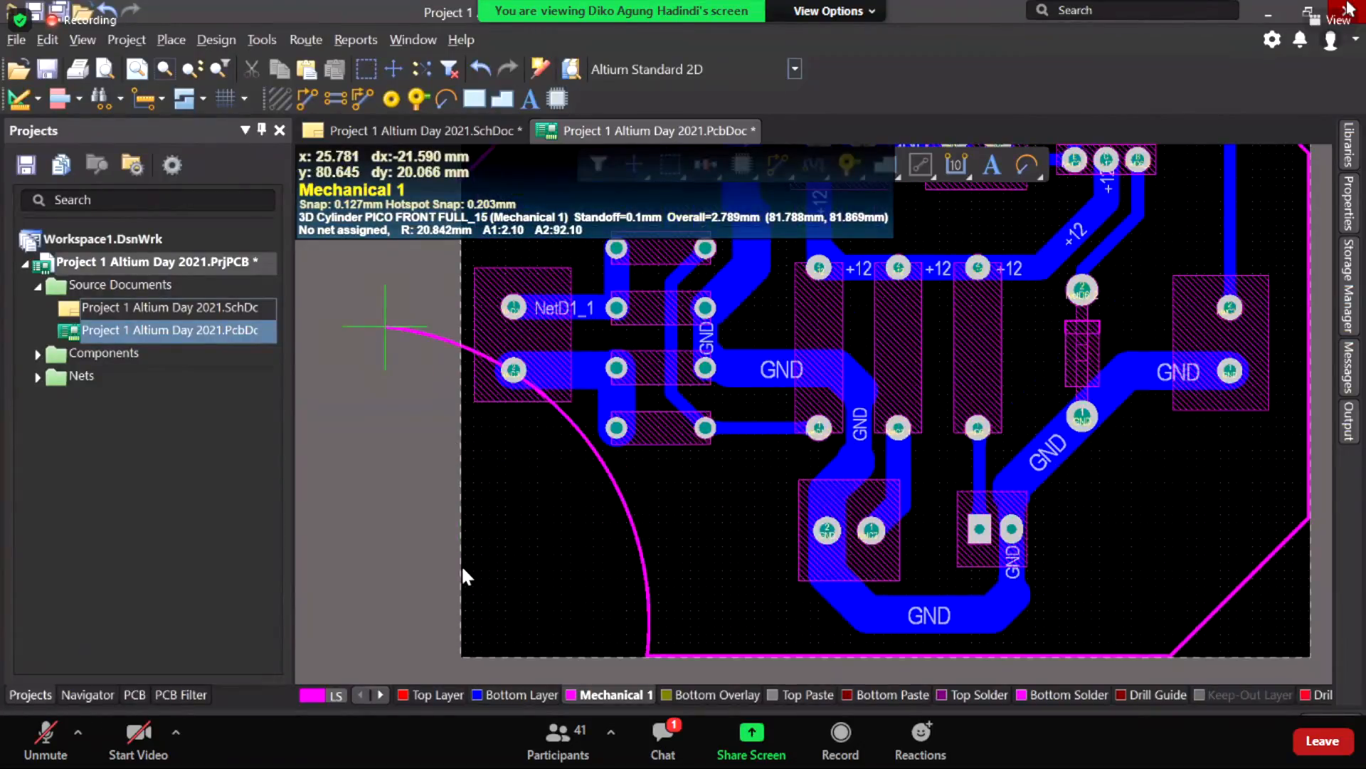
pyautogui.scroll(-2, 462, 565)
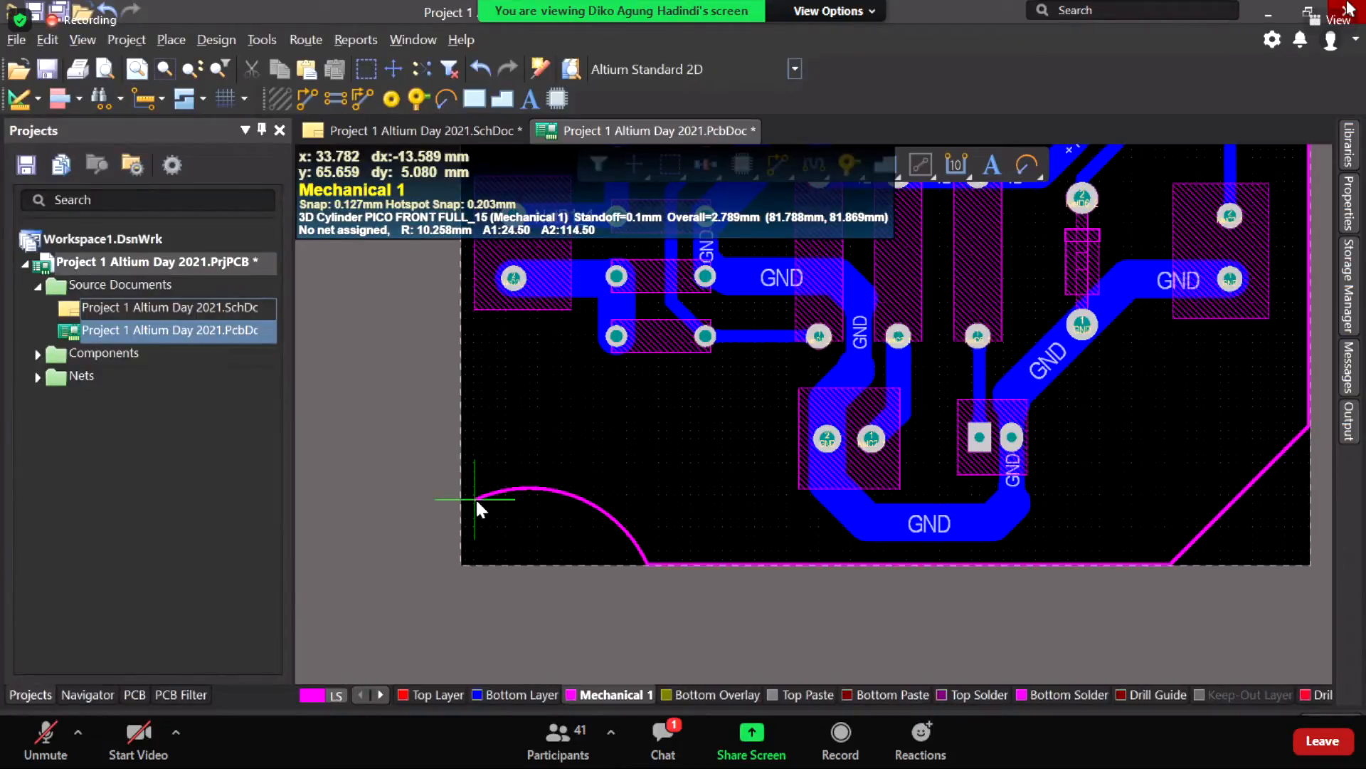
pyautogui.press('space')
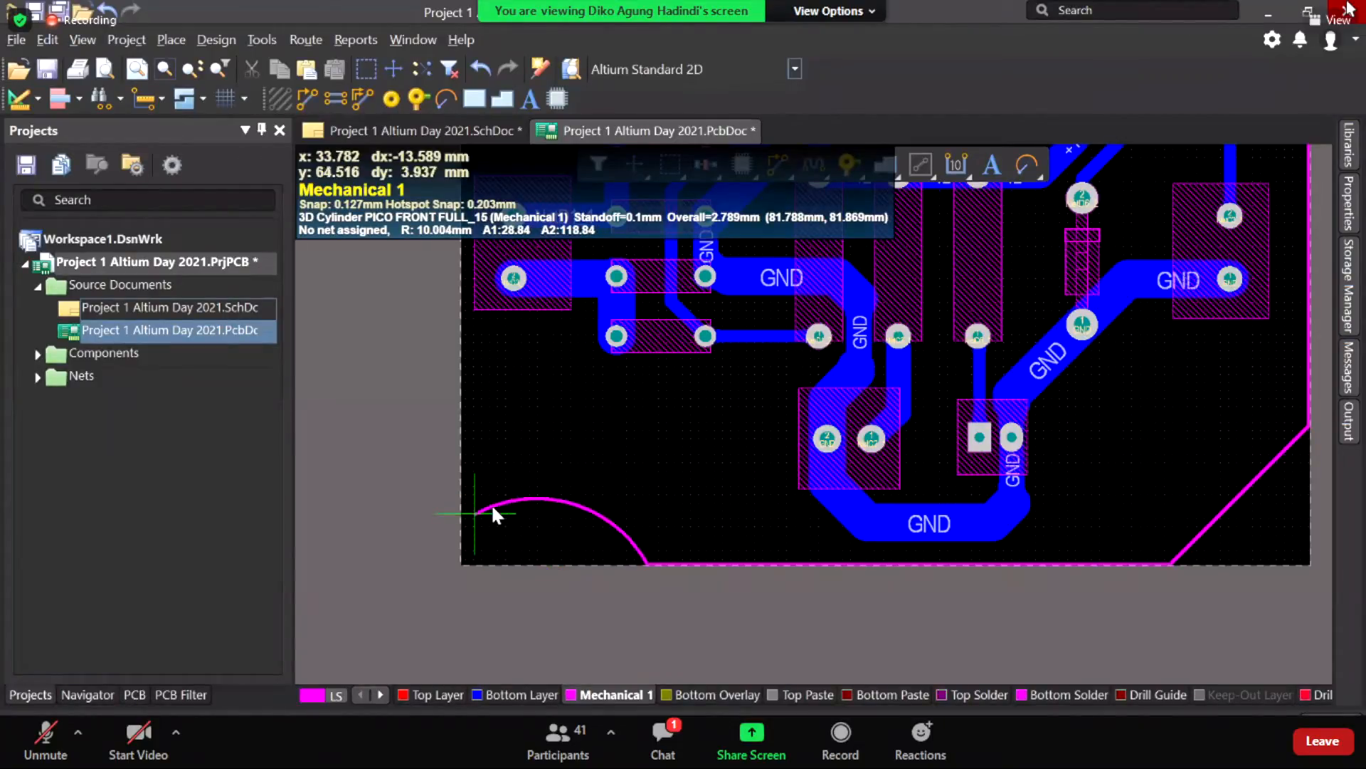
pyautogui.press('space')
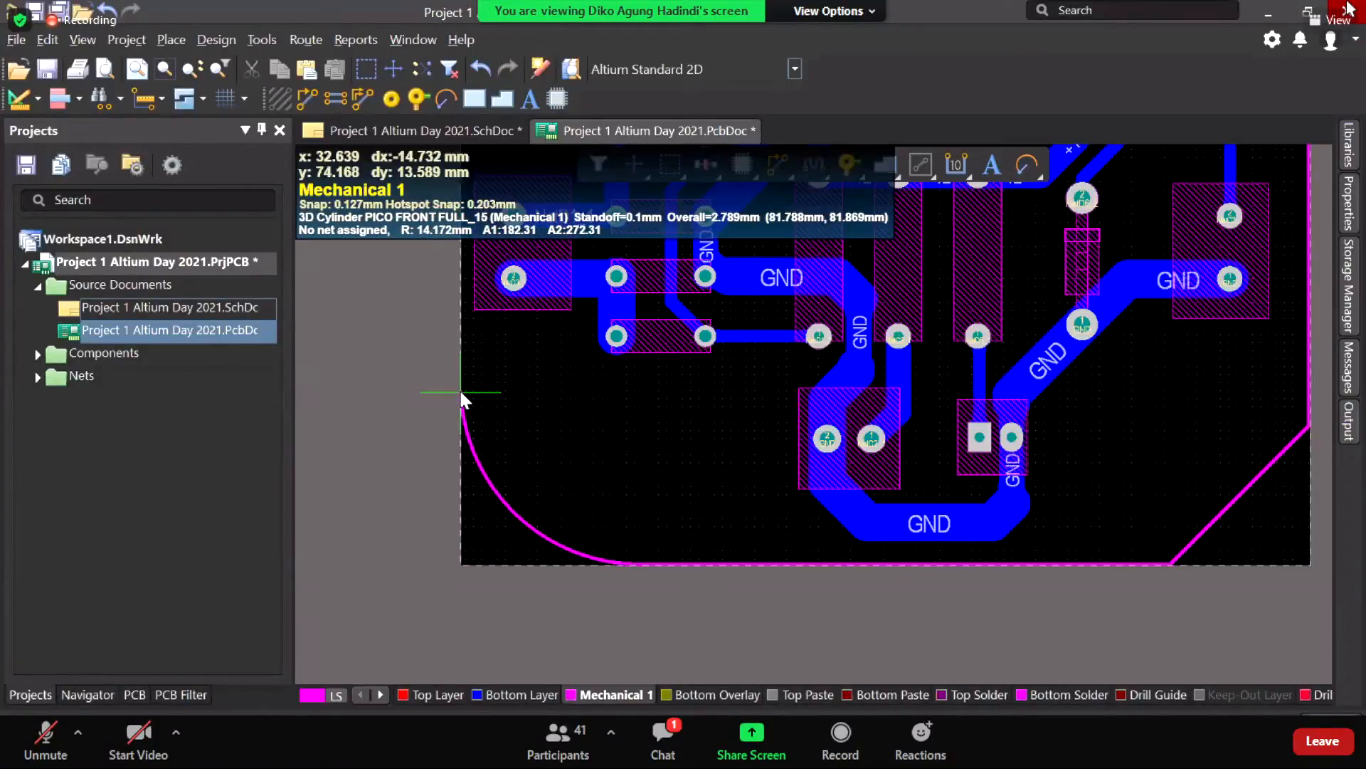
pyautogui.click(462, 393)
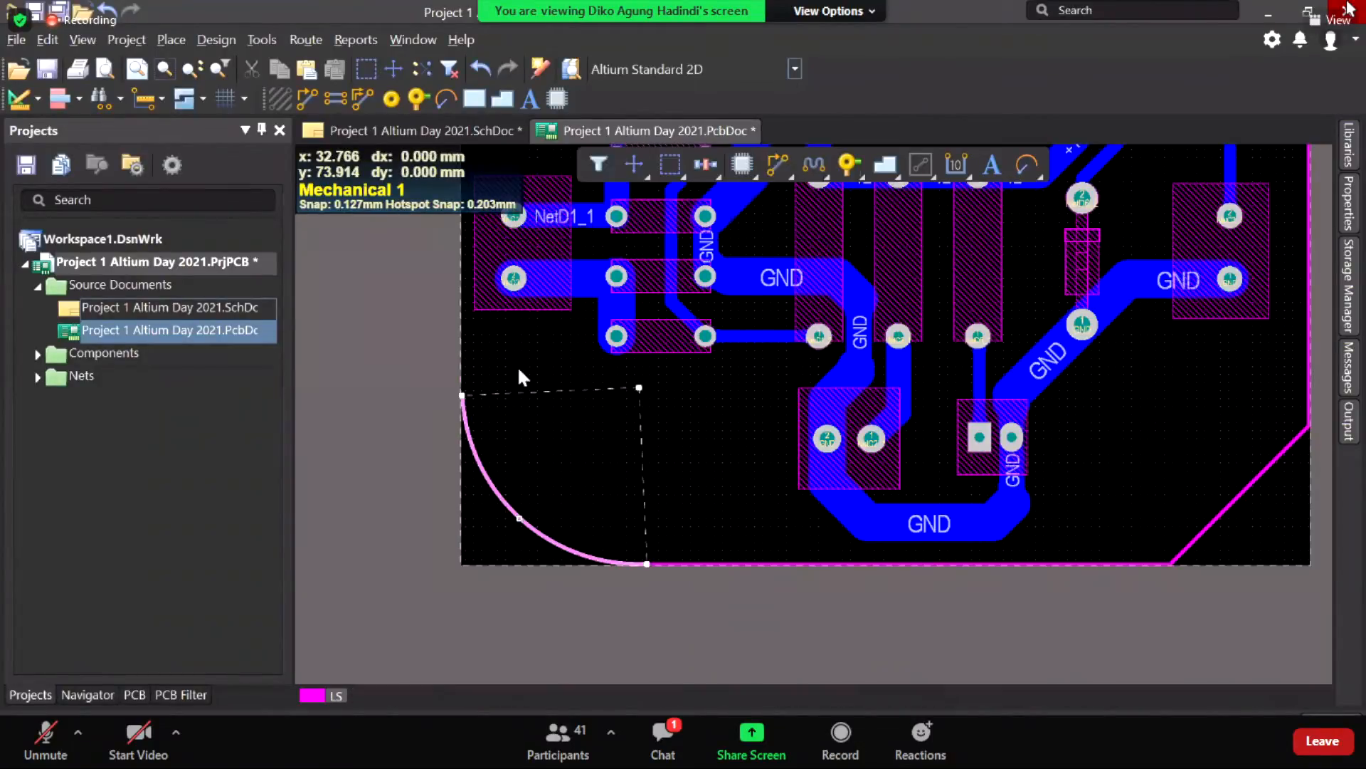
pyautogui.rightClick(557, 492)
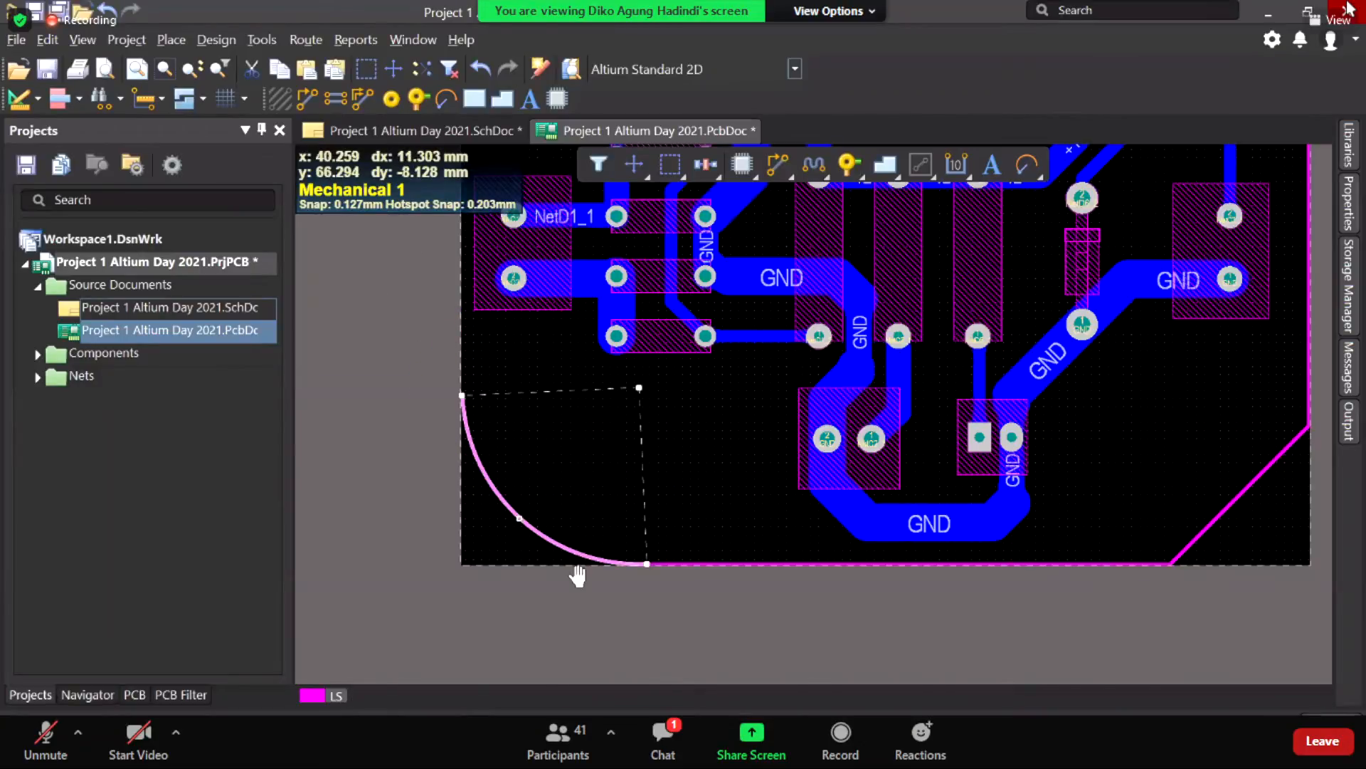
pyautogui.moveTo(578, 575); pyautogui.dragTo(592, 602, button='right')
pyautogui.click(583, 601)
pyautogui.moveTo(418, 603); pyautogui.dragTo(553, 575, button='right')
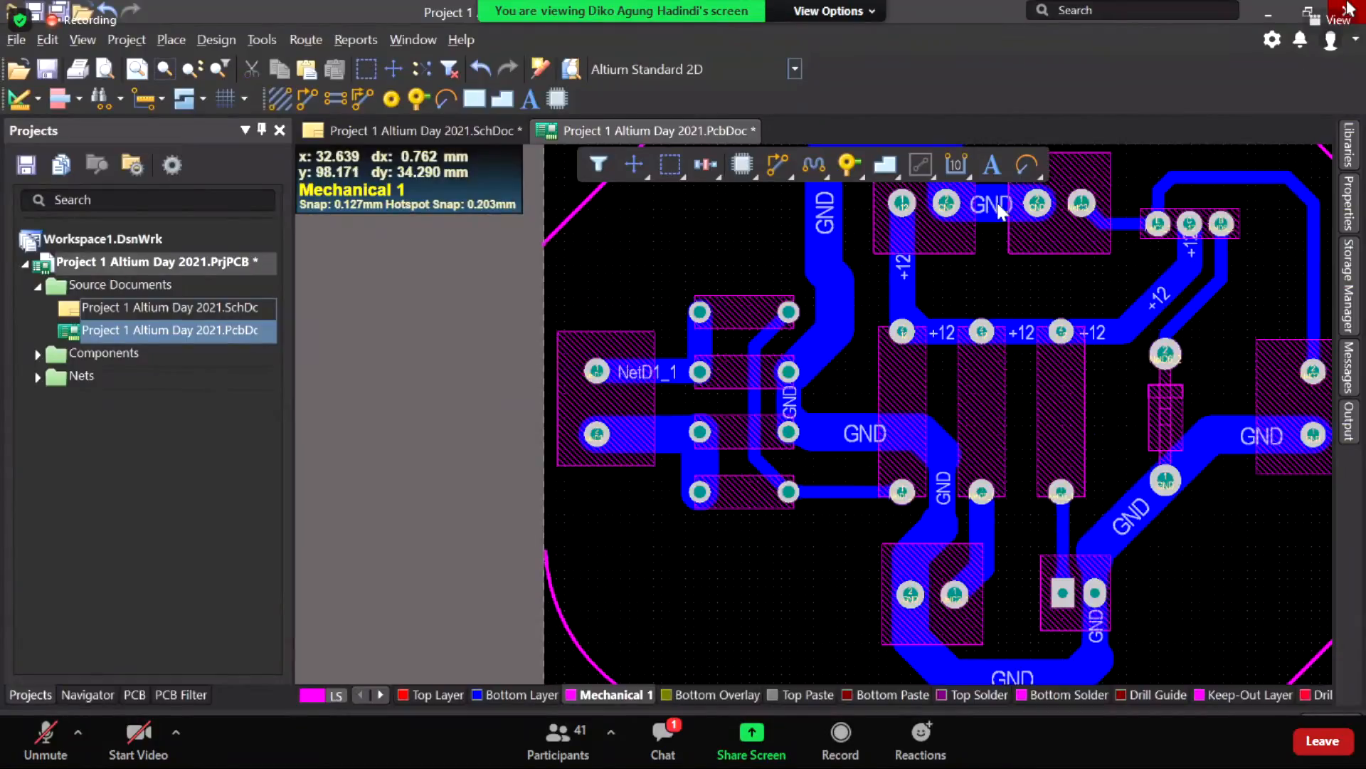
# Step: Draw a Mechanical 1 line down the left board edge to the arc's upper end
pyautogui.click(1027, 165)
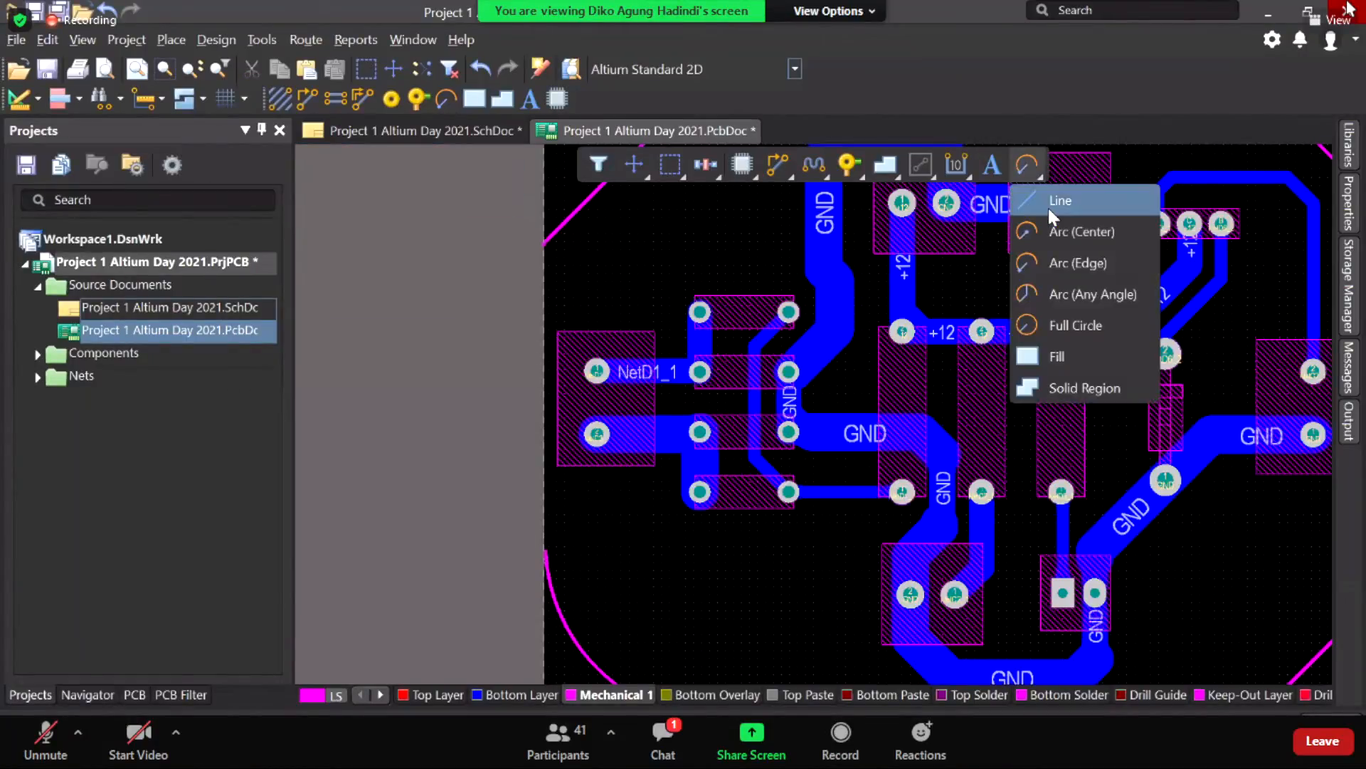
pyautogui.click(1056, 202)
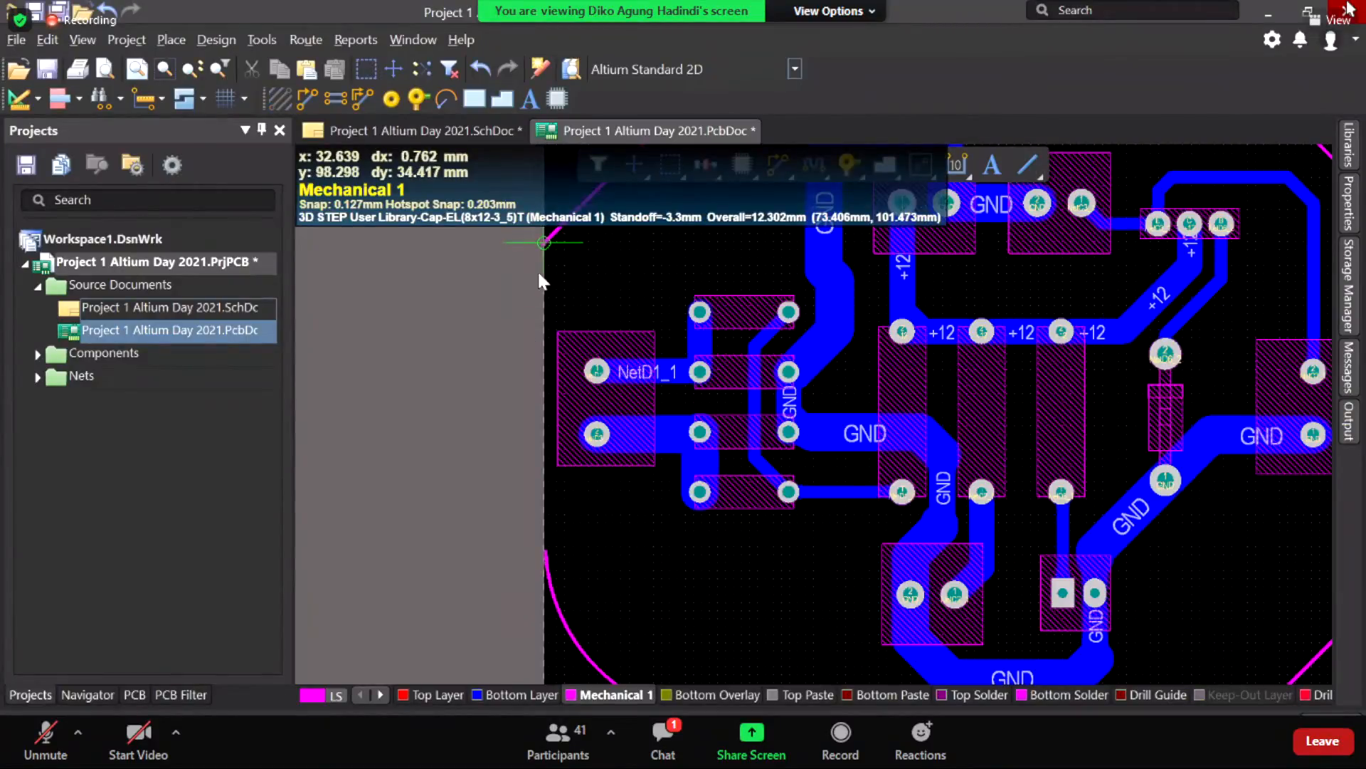
pyautogui.click(545, 244)
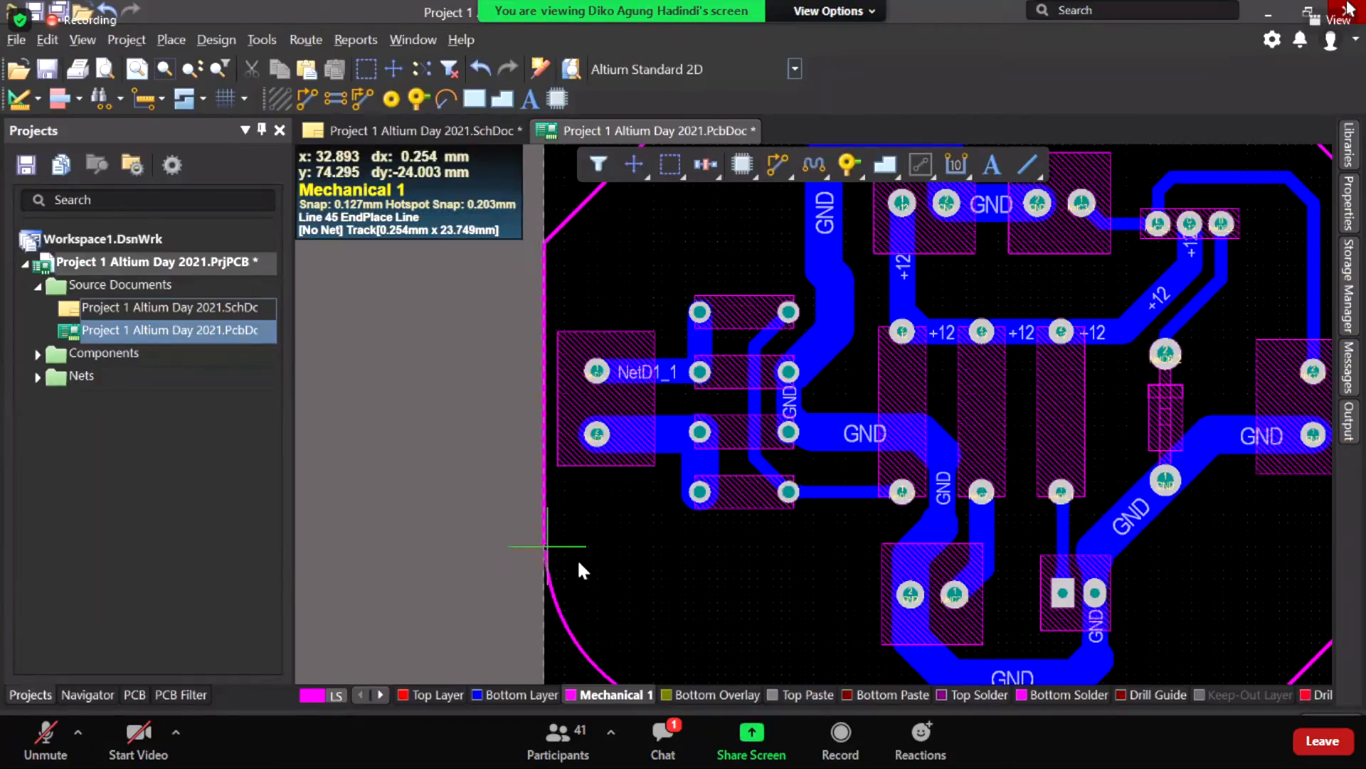
pyautogui.click(547, 546)
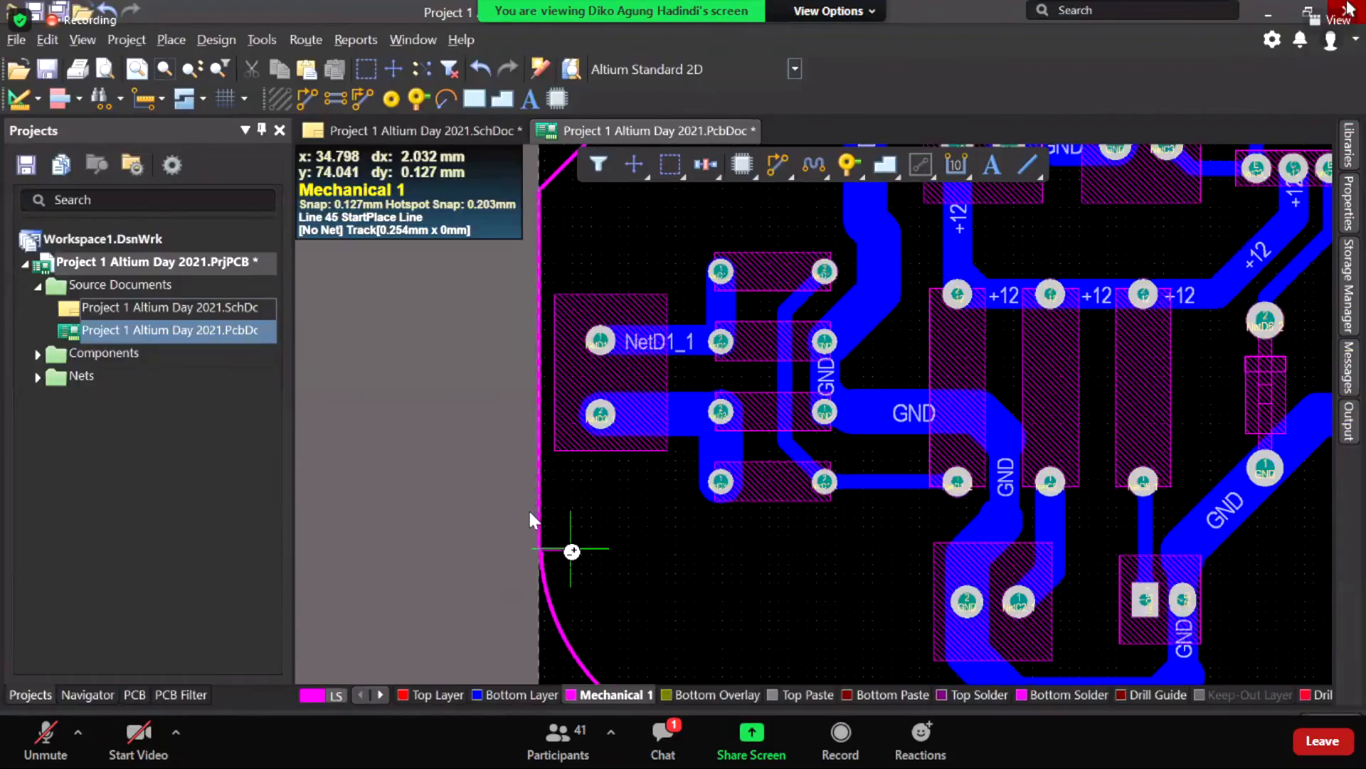
pyautogui.keyDown('ctrl'); pyautogui.scroll(4, 526, 531); pyautogui.keyUp('ctrl')
pyautogui.keyDown('shift'); pyautogui.scroll(3, 576, 463); pyautogui.keyUp('shift')
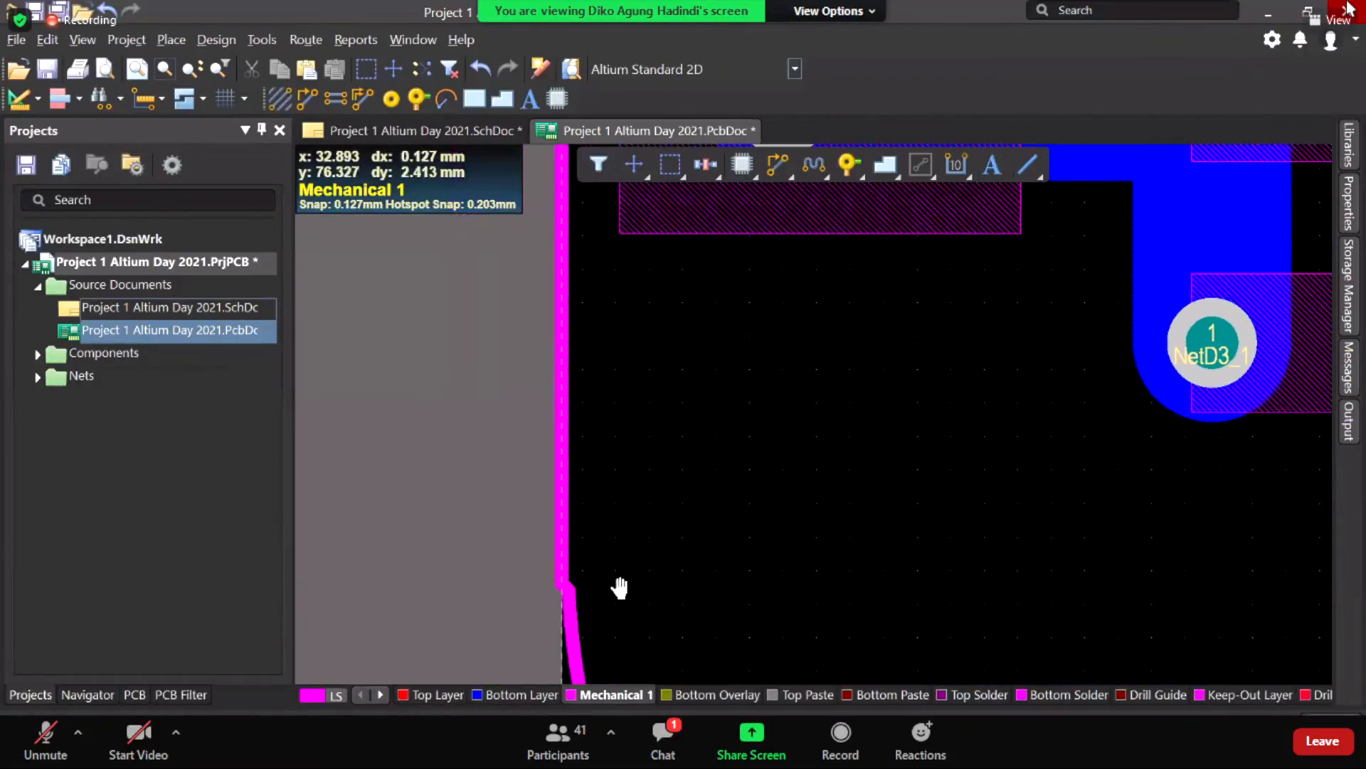
pyautogui.scroll(-3, 587, 498)
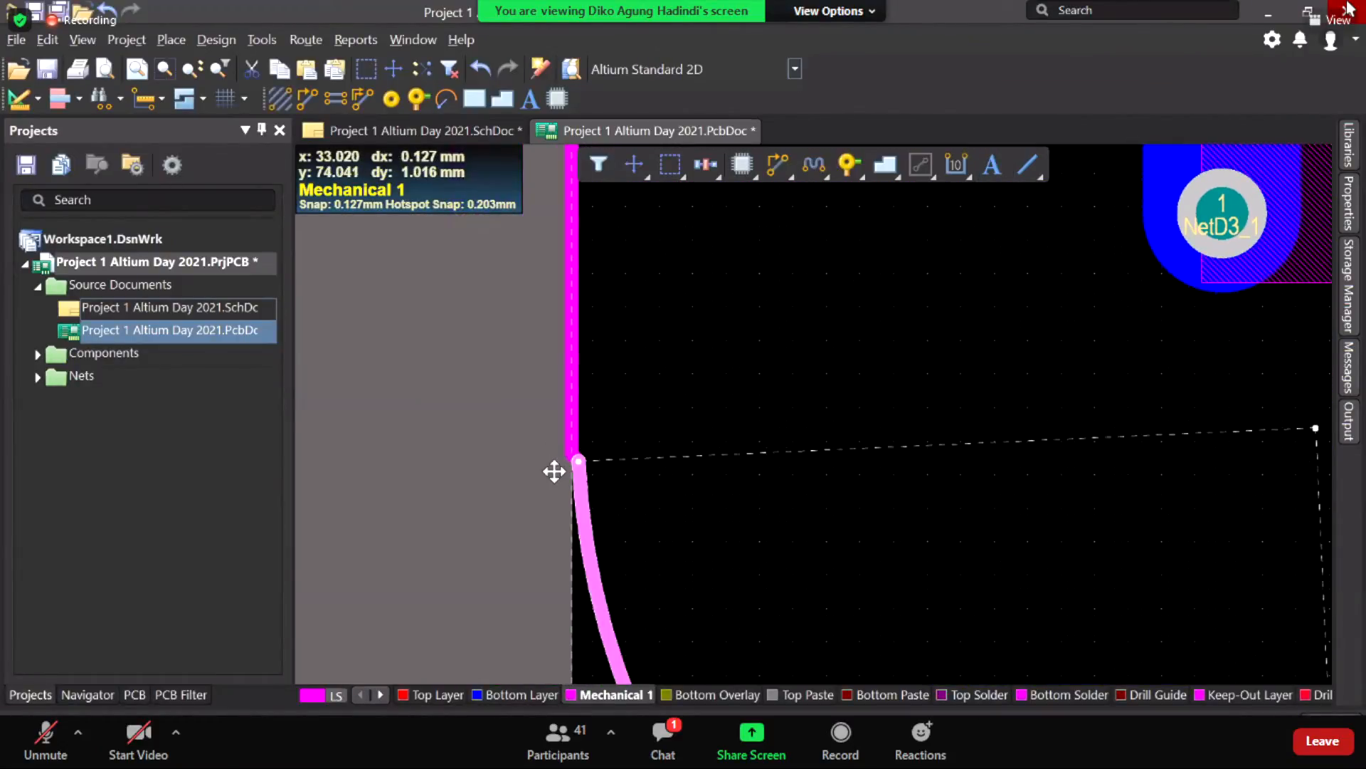
pyautogui.keyDown('ctrl'); pyautogui.scroll(3, 552, 467); pyautogui.keyUp('ctrl')
# Step: Join the arc end to the left edge line and delete the leftover stub segment
pyautogui.moveTo(540, 478); pyautogui.dragTo(544, 454)
pyautogui.click(570, 468)
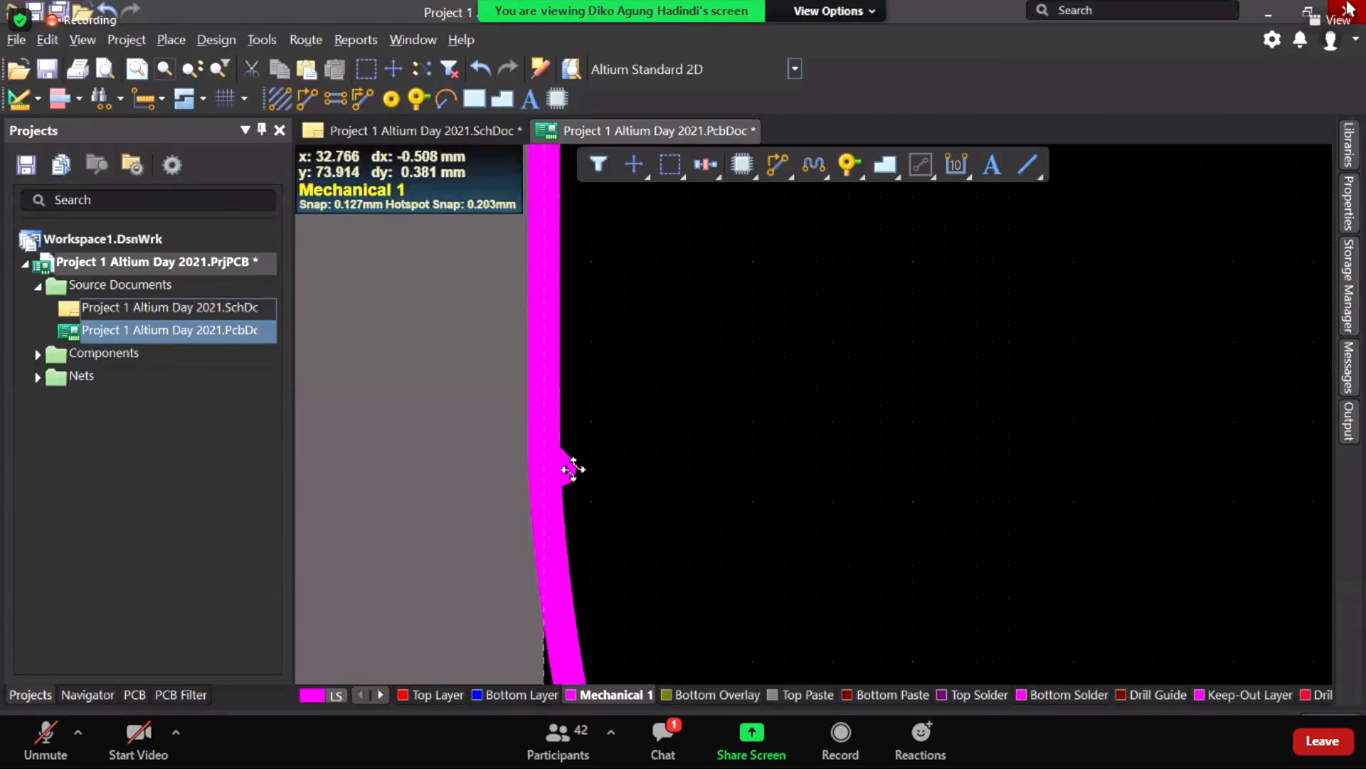
pyautogui.press('Delete')
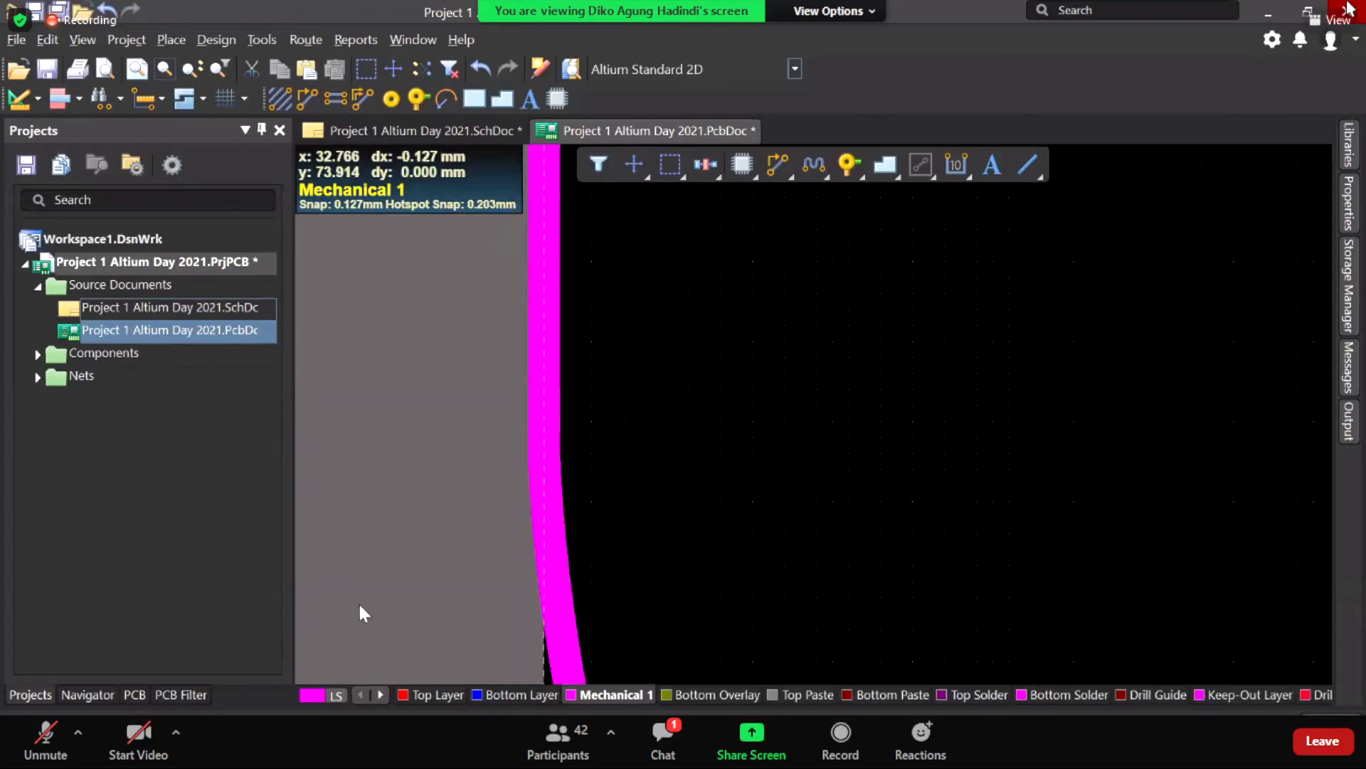
pyautogui.keyDown('ctrl'); pyautogui.scroll(-6, 635, 420); pyautogui.keyUp('ctrl')
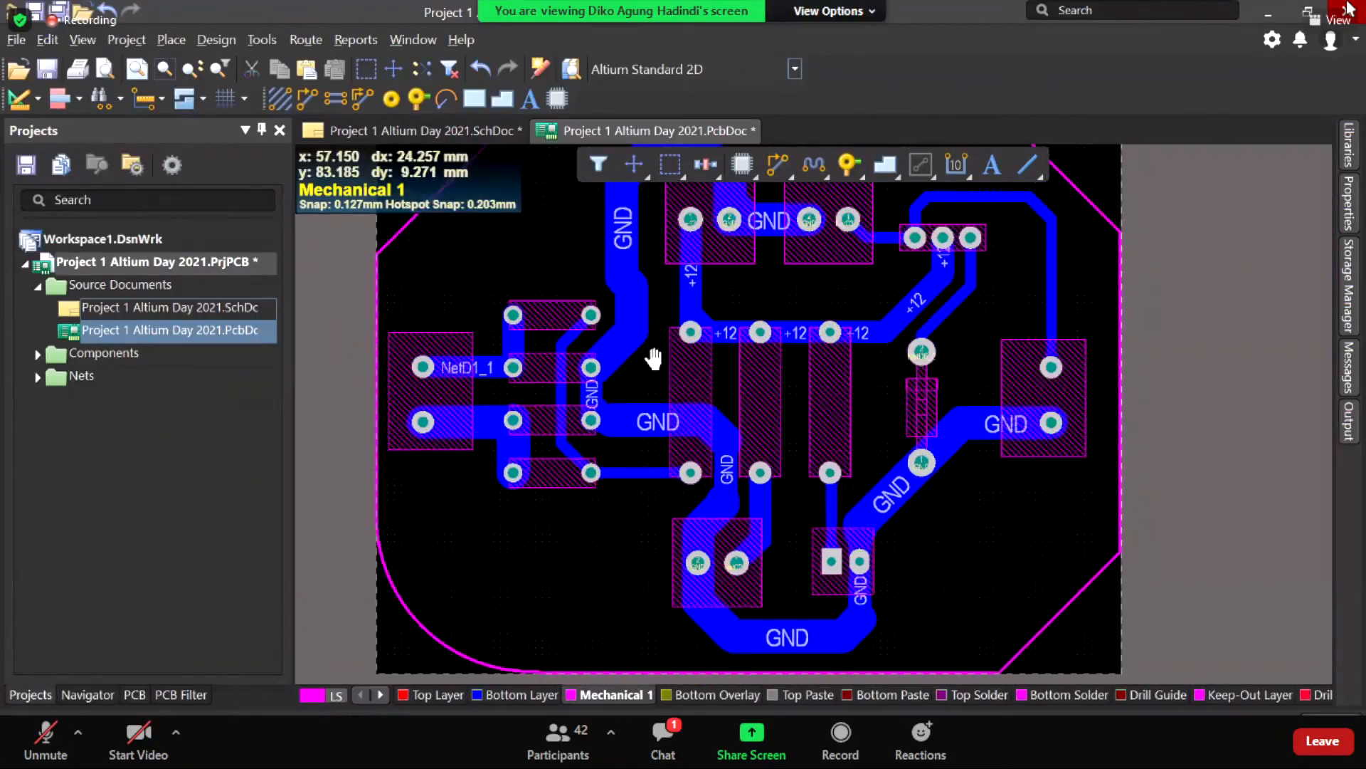
pyautogui.moveTo(903, 249); pyautogui.dragTo(648, 348, button='right')
pyautogui.keyDown('ctrl'); pyautogui.scroll(-2, 783, 352); pyautogui.keyUp('ctrl')
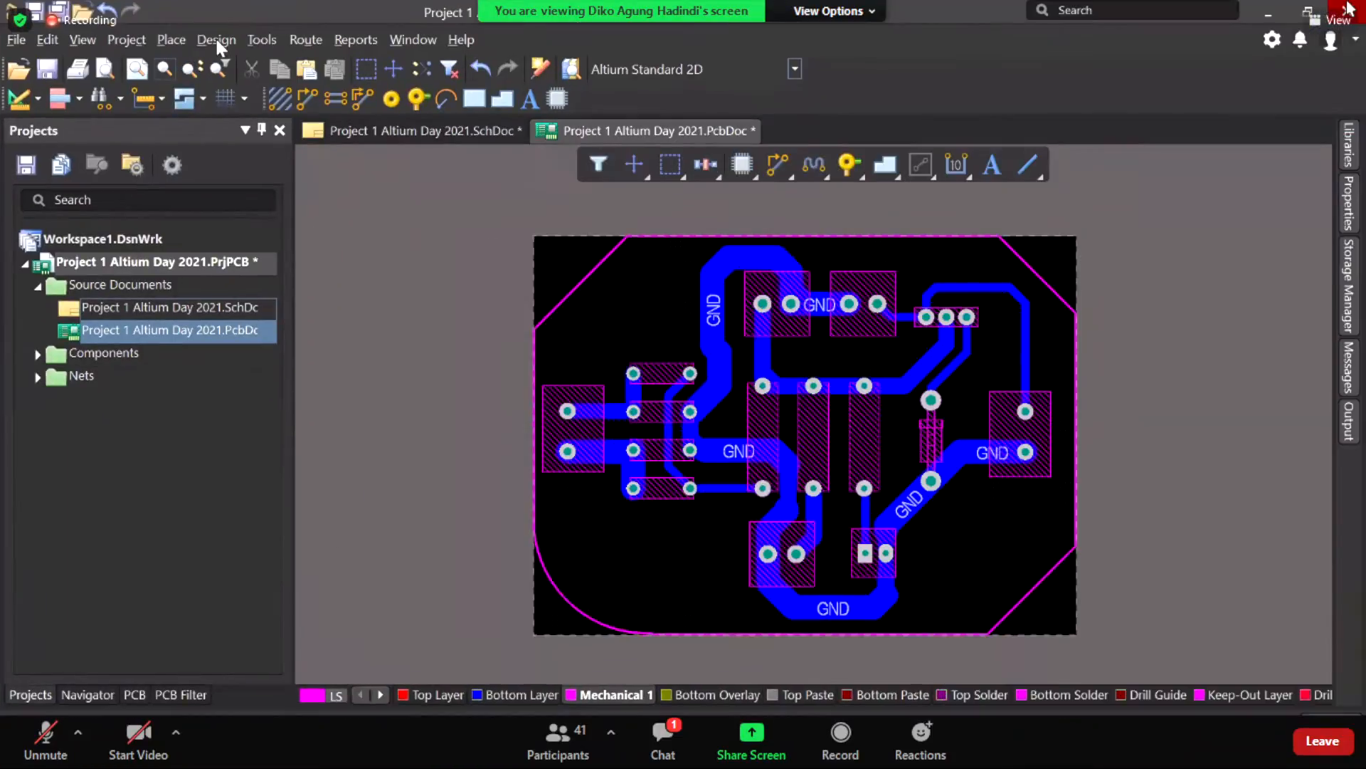
# Step: Look over the Design menu's board shape commands, then dismiss them
pyautogui.click(216, 39)
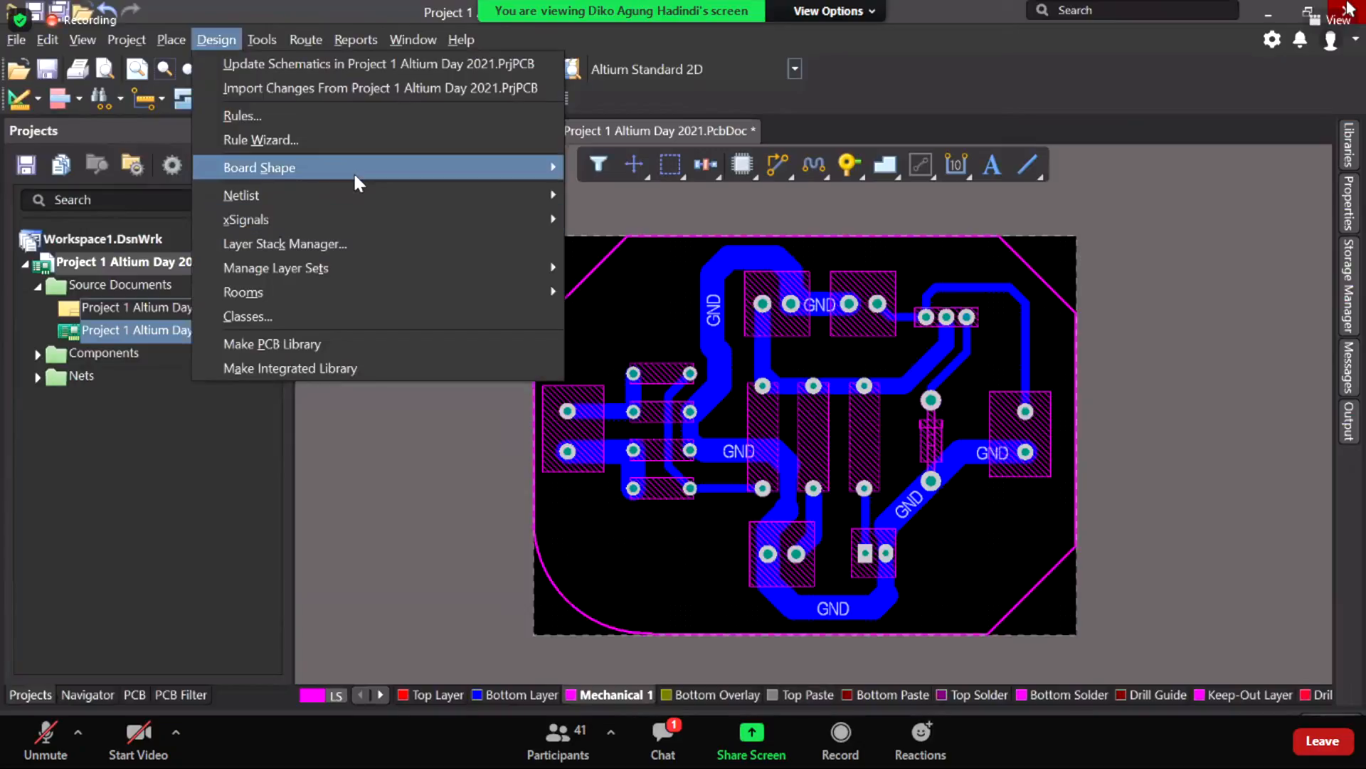
pyautogui.moveTo(359, 177)
pyautogui.moveTo(530, 174)
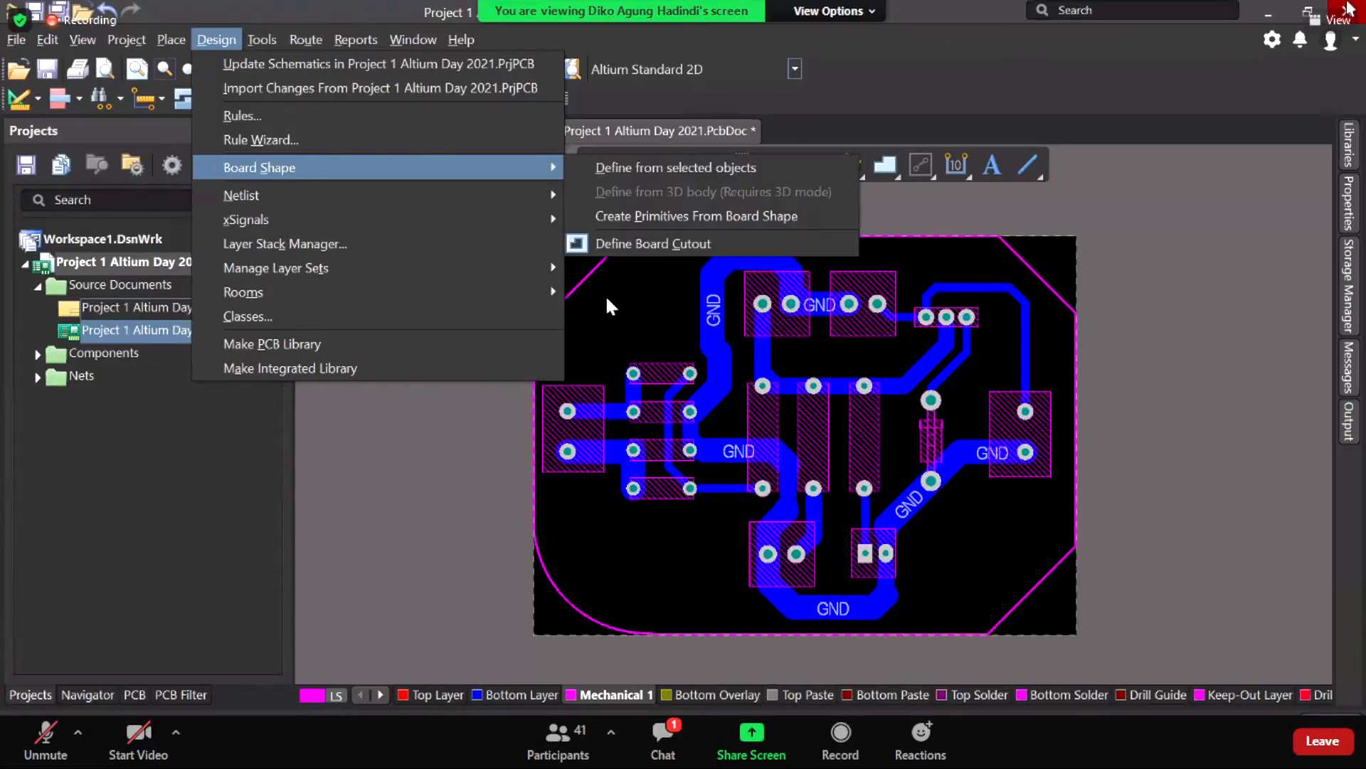
pyautogui.click(601, 292)
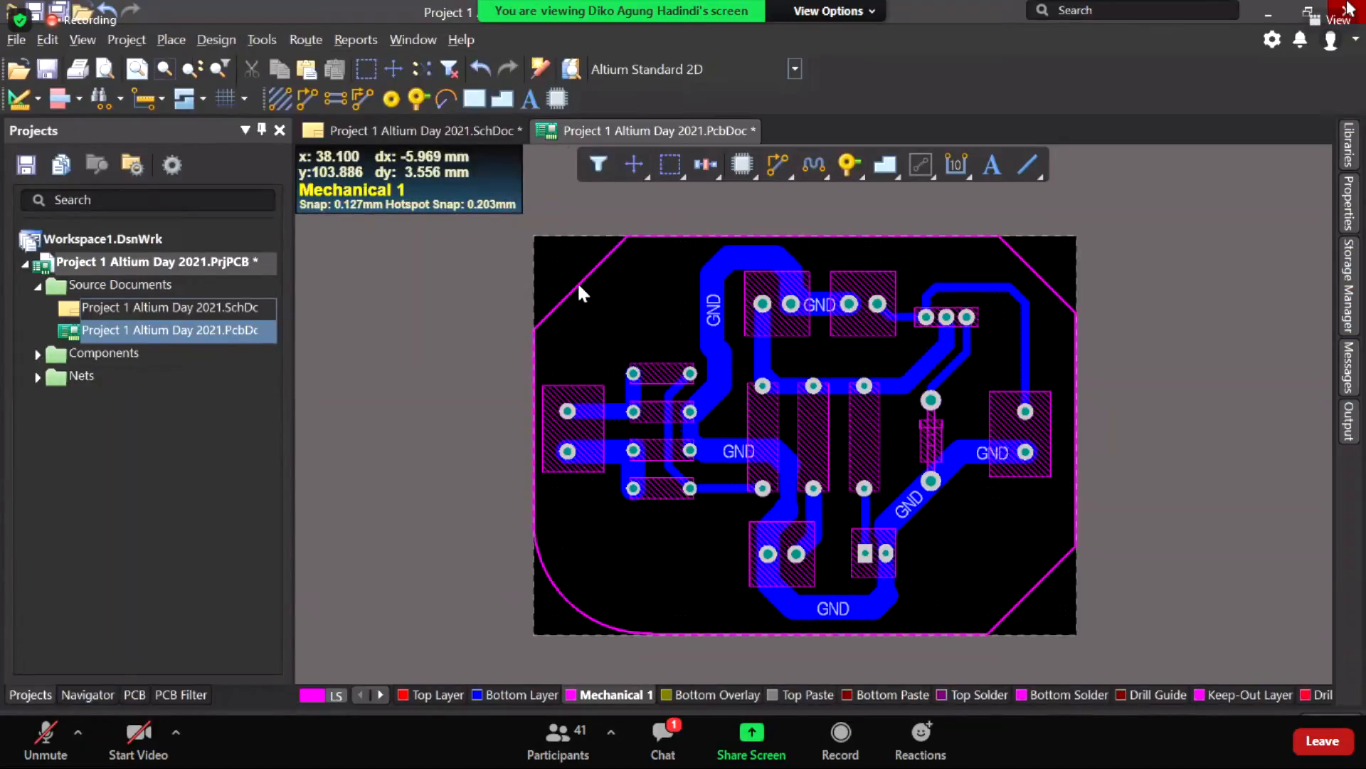
# Step: Select every outline piece: three chamfers, four edges and the rounded corner, then reopen Design
pyautogui.click(578, 282)
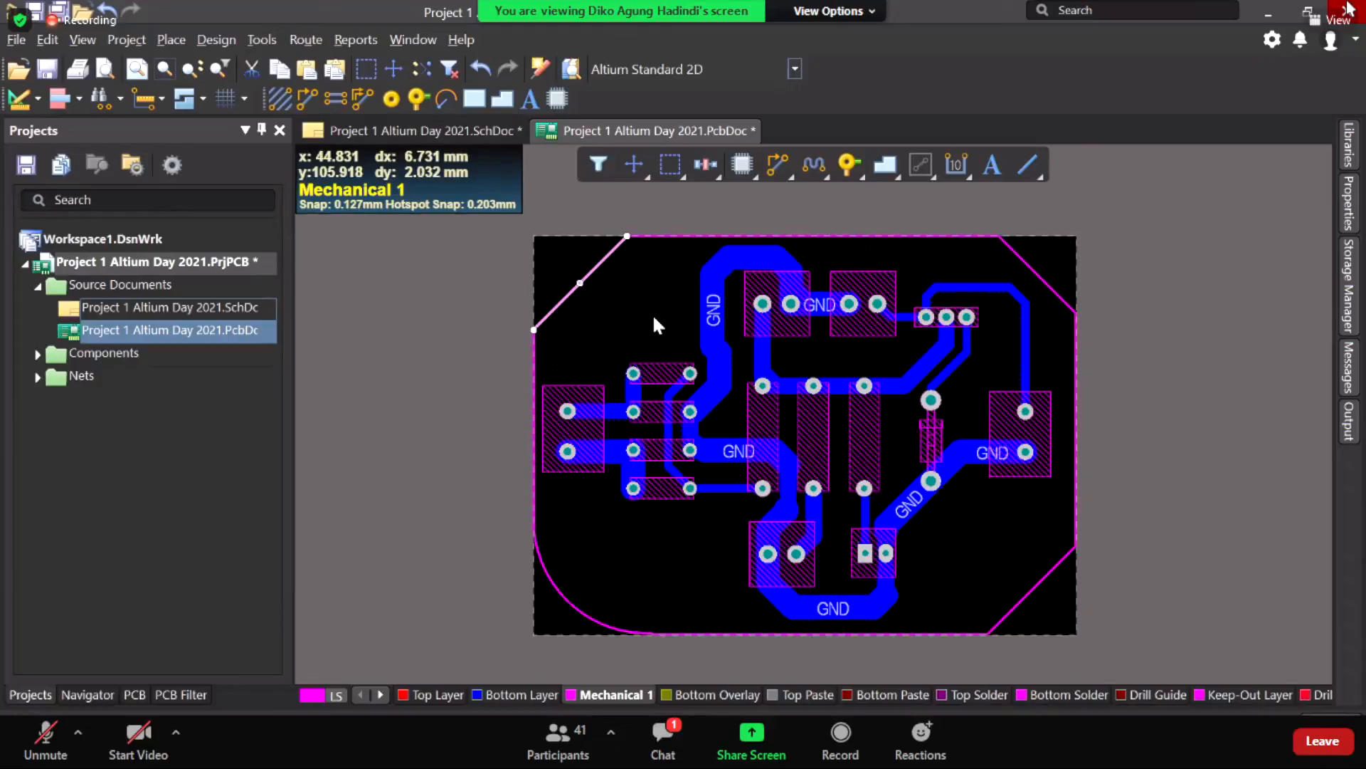
pyautogui.click(605, 265)
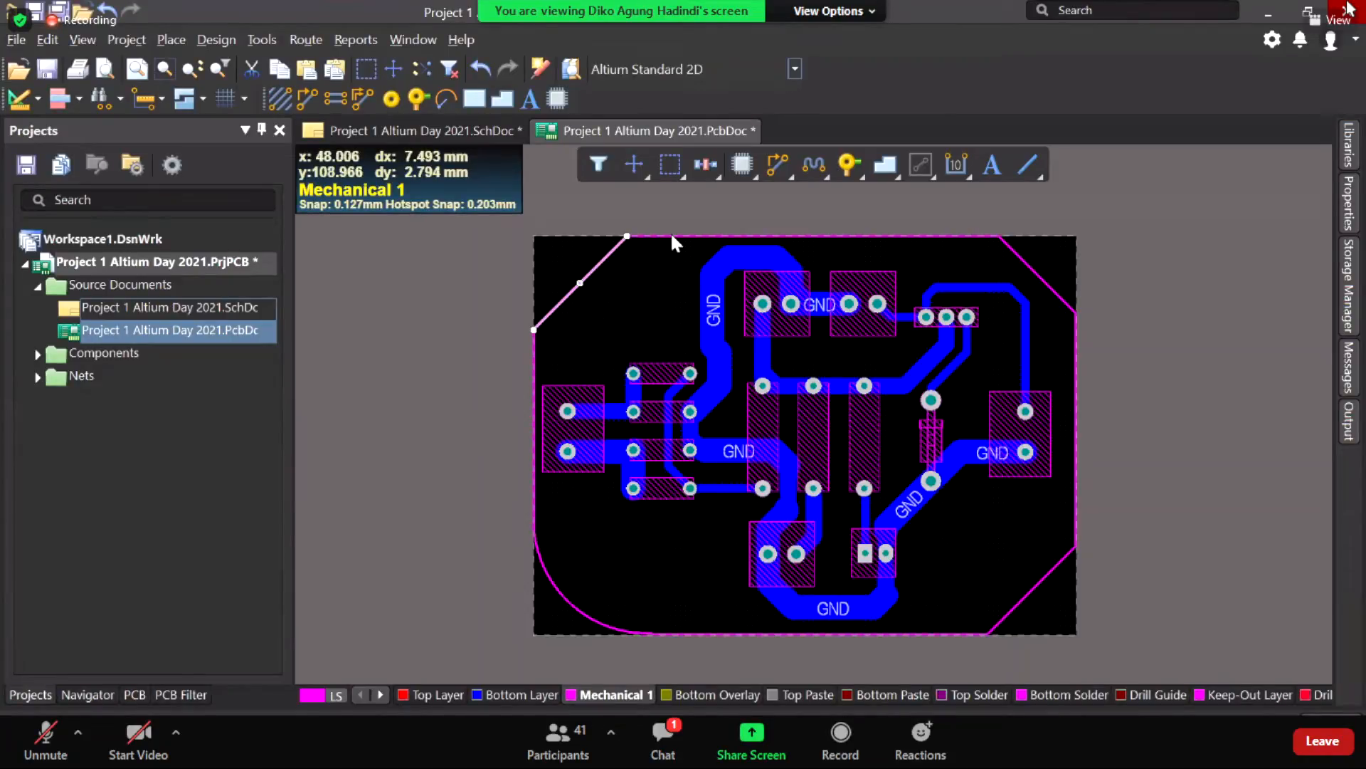
pyautogui.keyDown('shift'); pyautogui.click(692, 231); pyautogui.keyUp('shift')
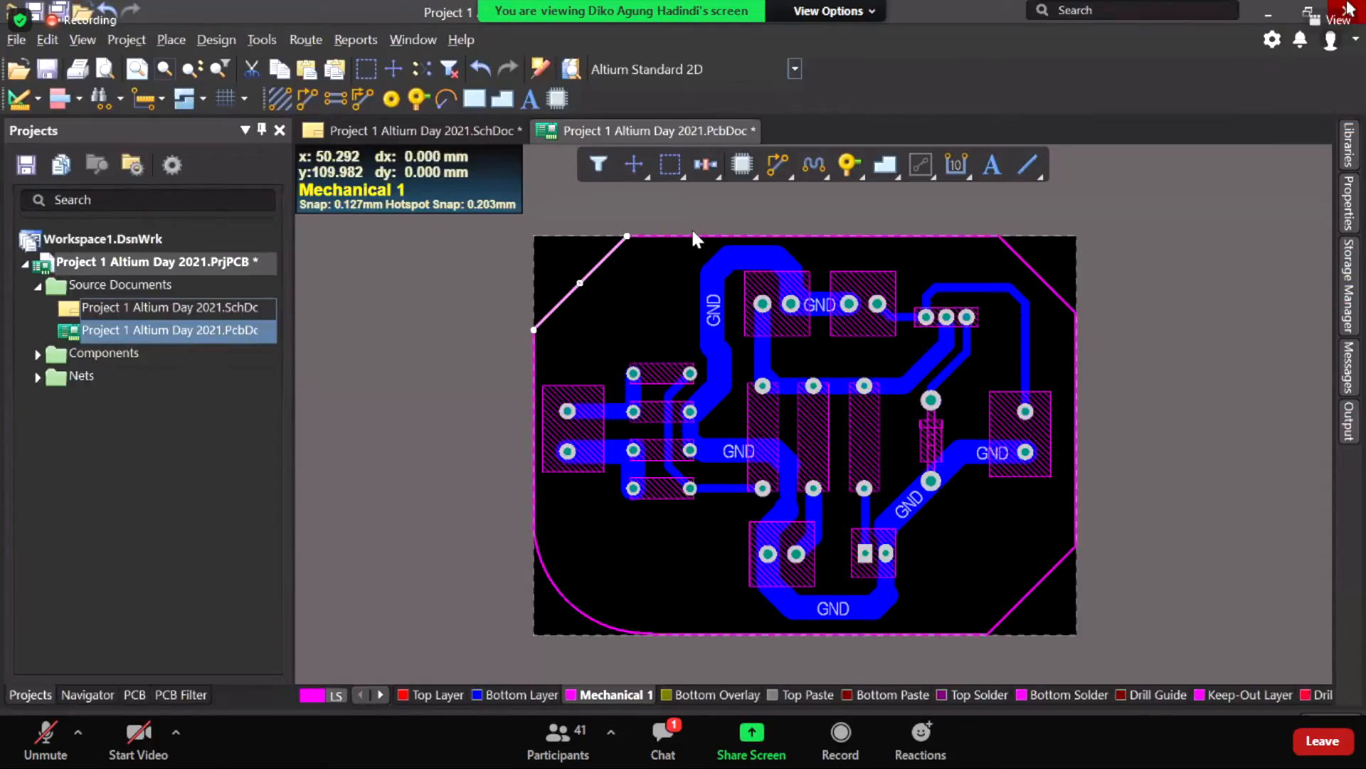
pyautogui.keyDown('shift'); pyautogui.click(694, 235); pyautogui.keyUp('shift')
pyautogui.keyDown('shift'); pyautogui.click(694, 236); pyautogui.keyUp('shift')
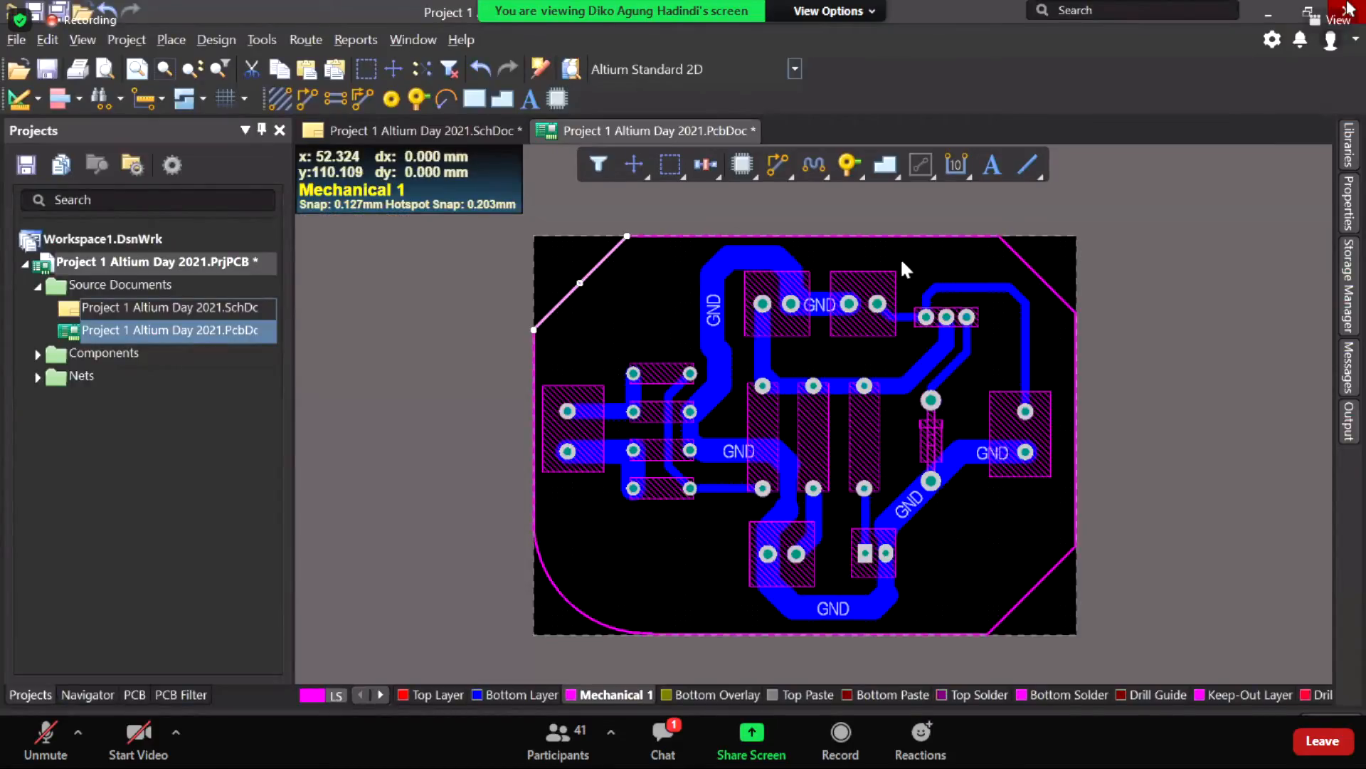
pyautogui.keyDown('shift'); pyautogui.click(1022, 259); pyautogui.keyUp('shift')
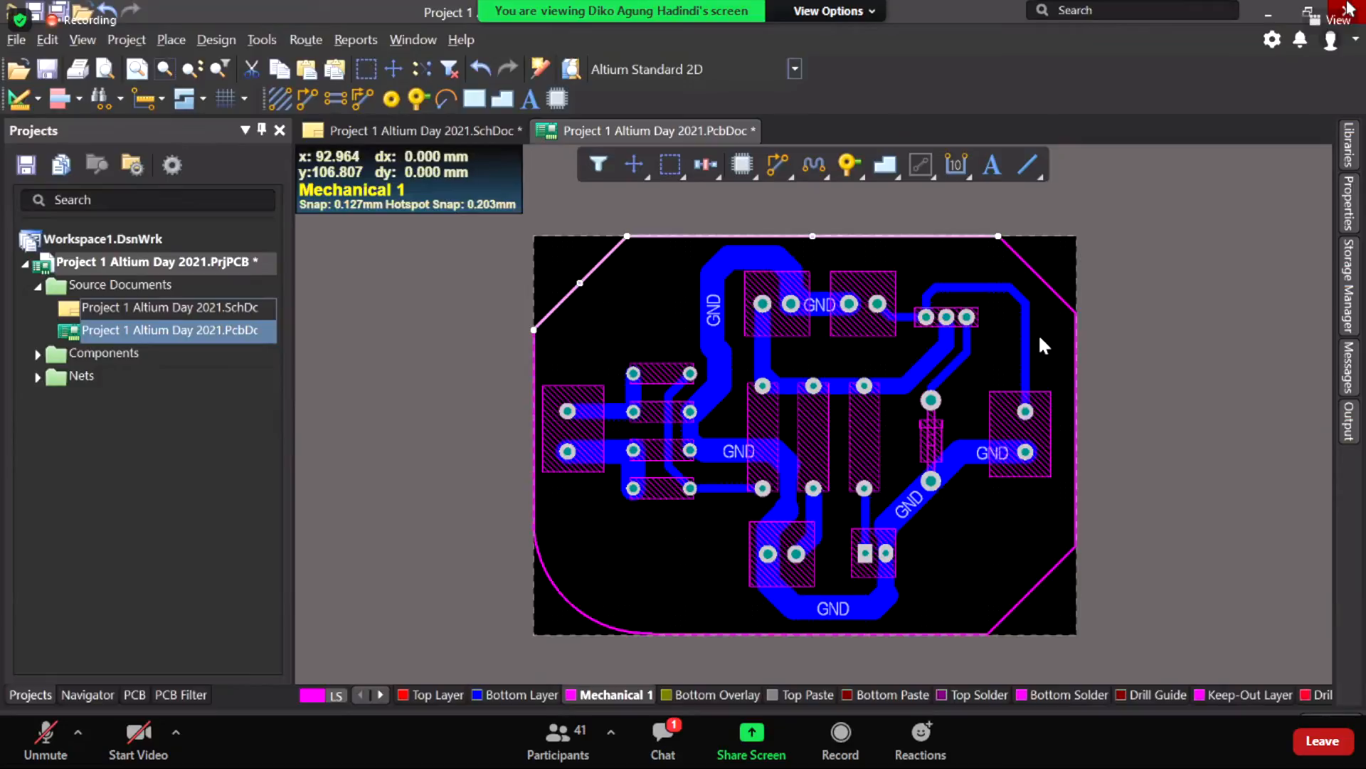
pyautogui.keyDown('shift'); pyautogui.click(1076, 498); pyautogui.keyUp('shift')
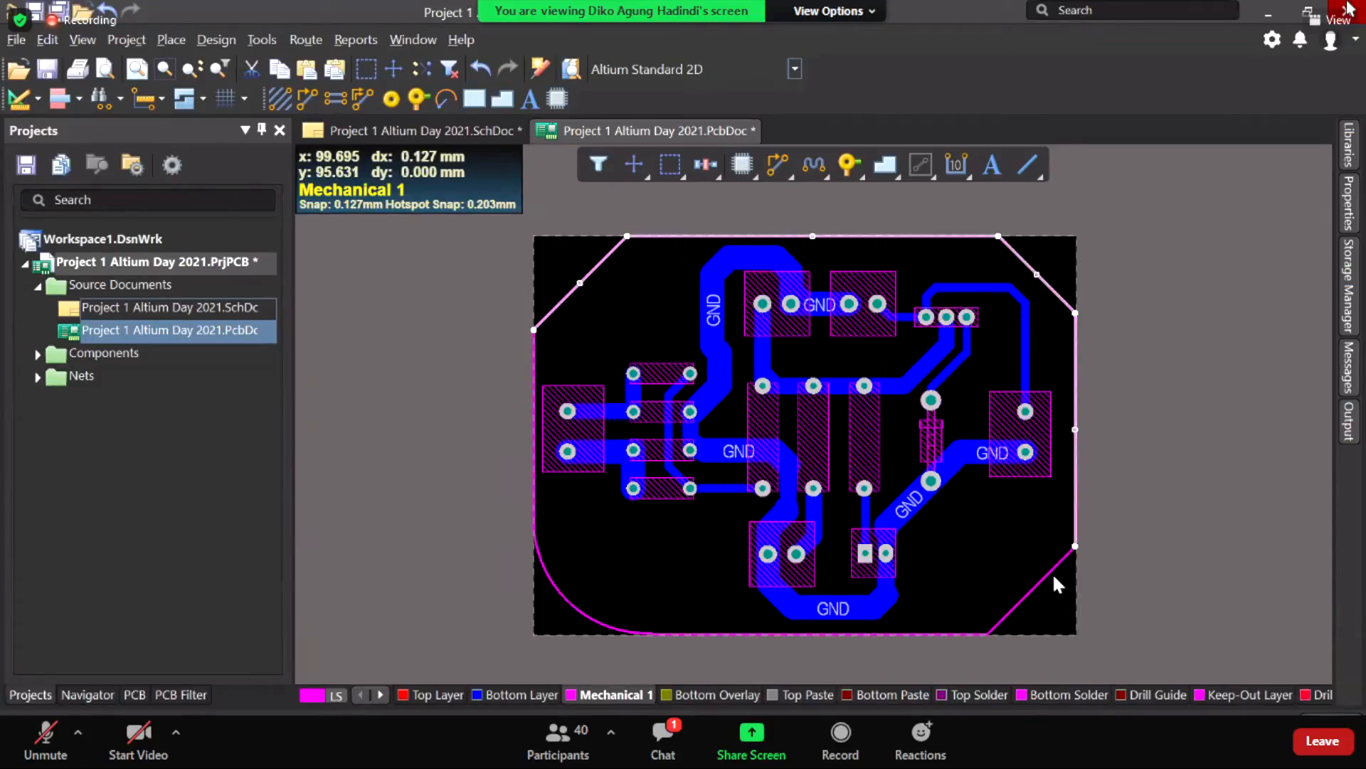
pyautogui.keyDown('shift'); pyautogui.click(922, 636); pyautogui.keyUp('shift')
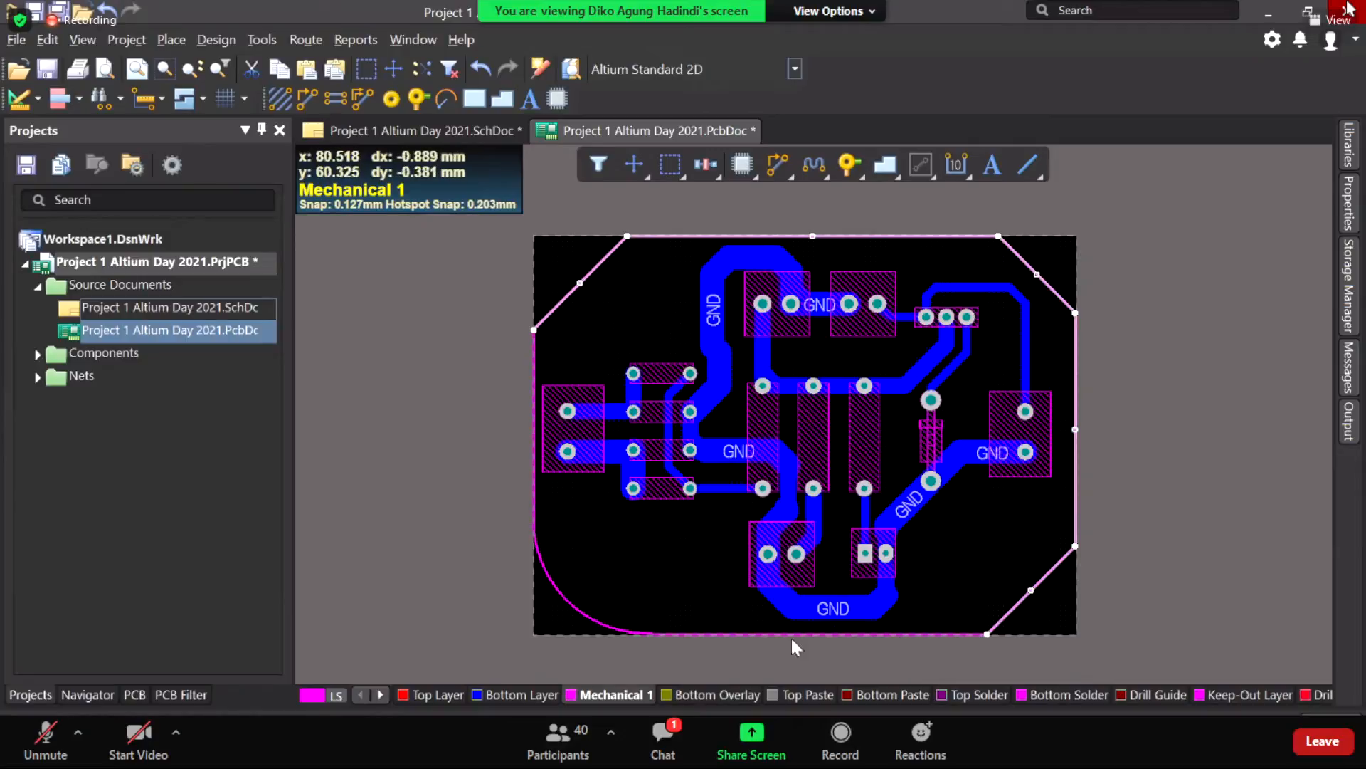
pyautogui.keyDown('shift'); pyautogui.click(565, 603); pyautogui.keyUp('shift')
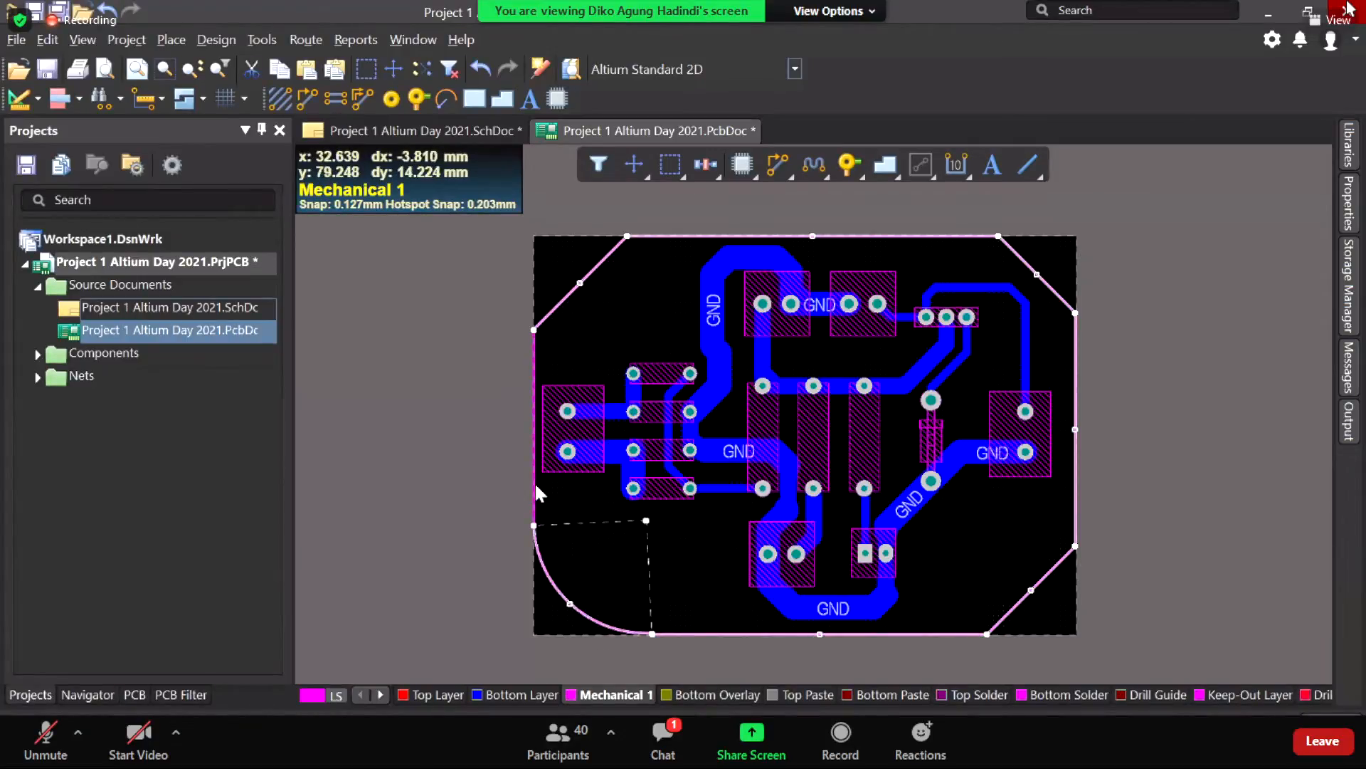
pyautogui.keyDown('shift'); pyautogui.click(533, 478); pyautogui.keyUp('shift')
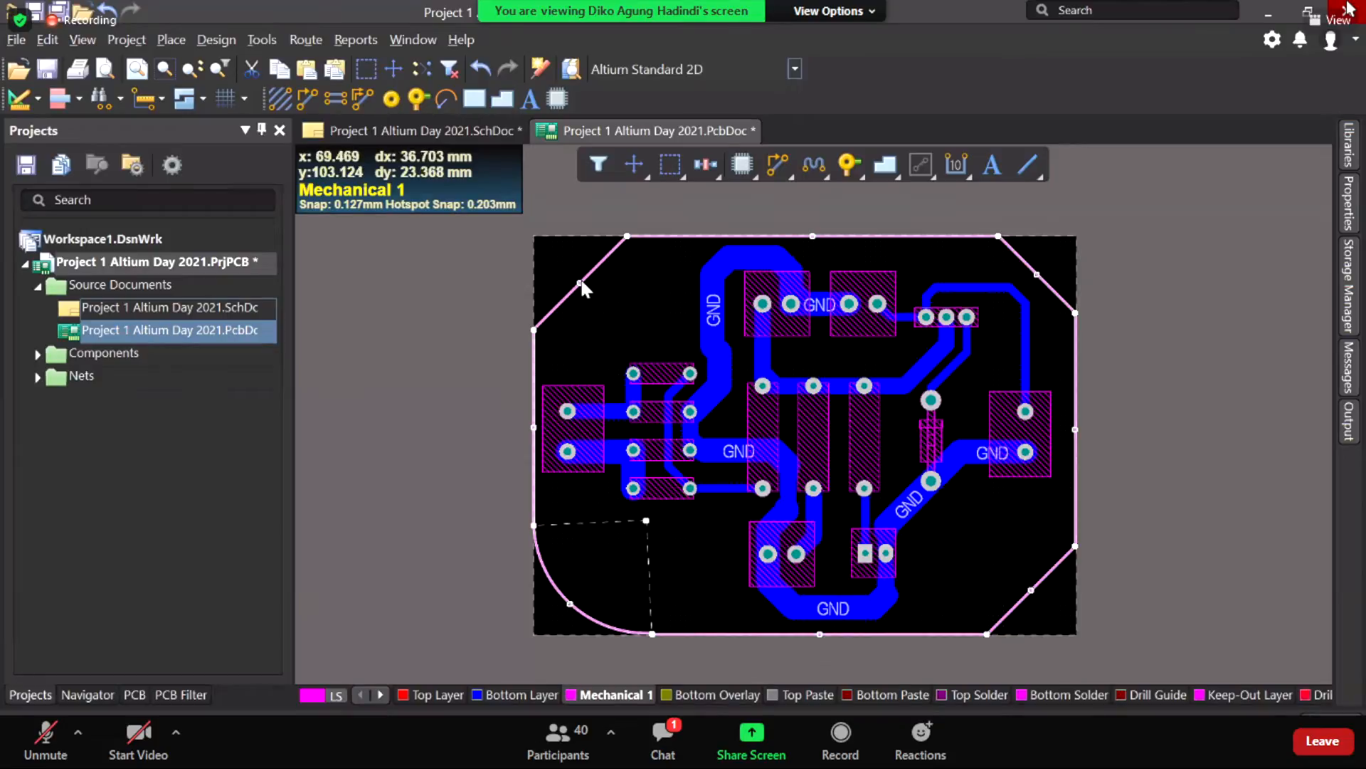
pyautogui.click(214, 41)
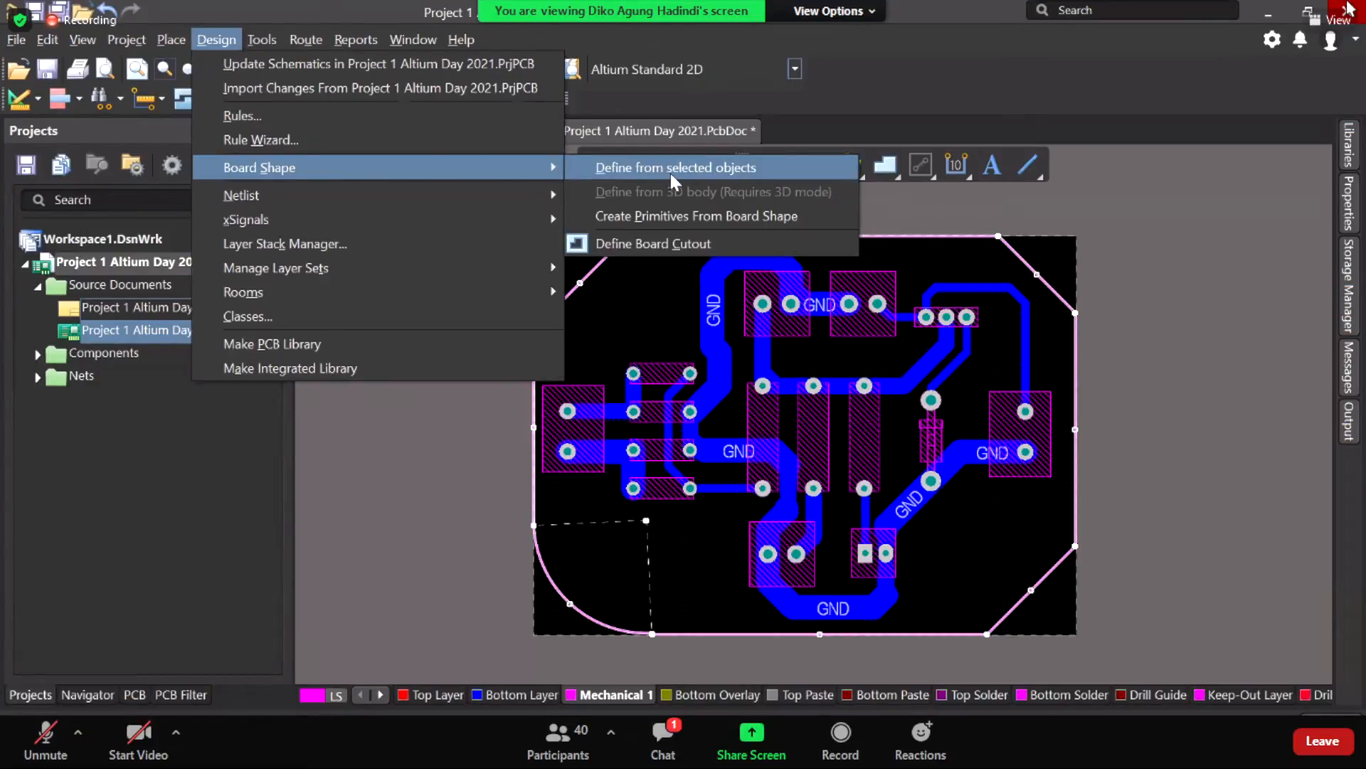
# Step: Define the board shape from the selected outline, accepting the external-edges fallback
pyautogui.click(682, 170)
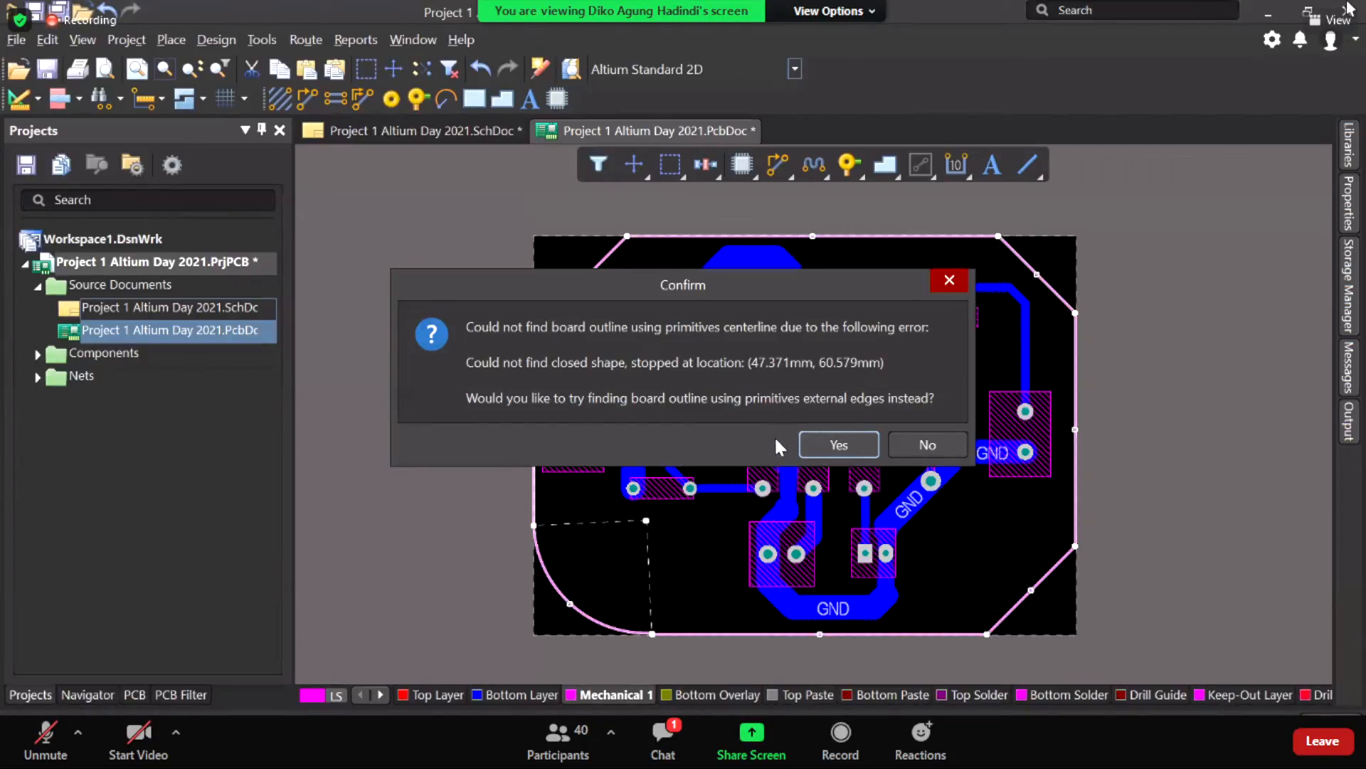
pyautogui.click(843, 446)
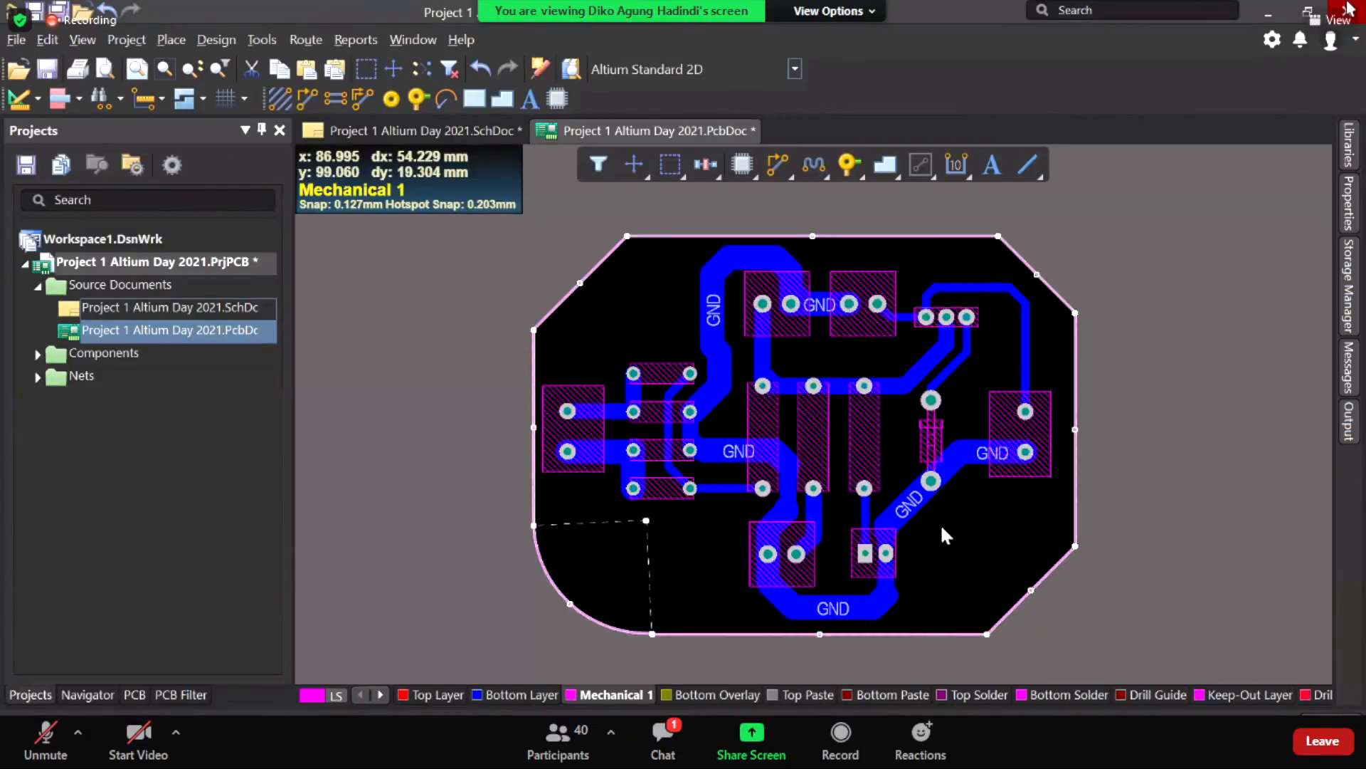
pyautogui.click(861, 535)
# Step: Switch to 3D, reset to zero rotation and flip the board to the component side
pyautogui.press('3')
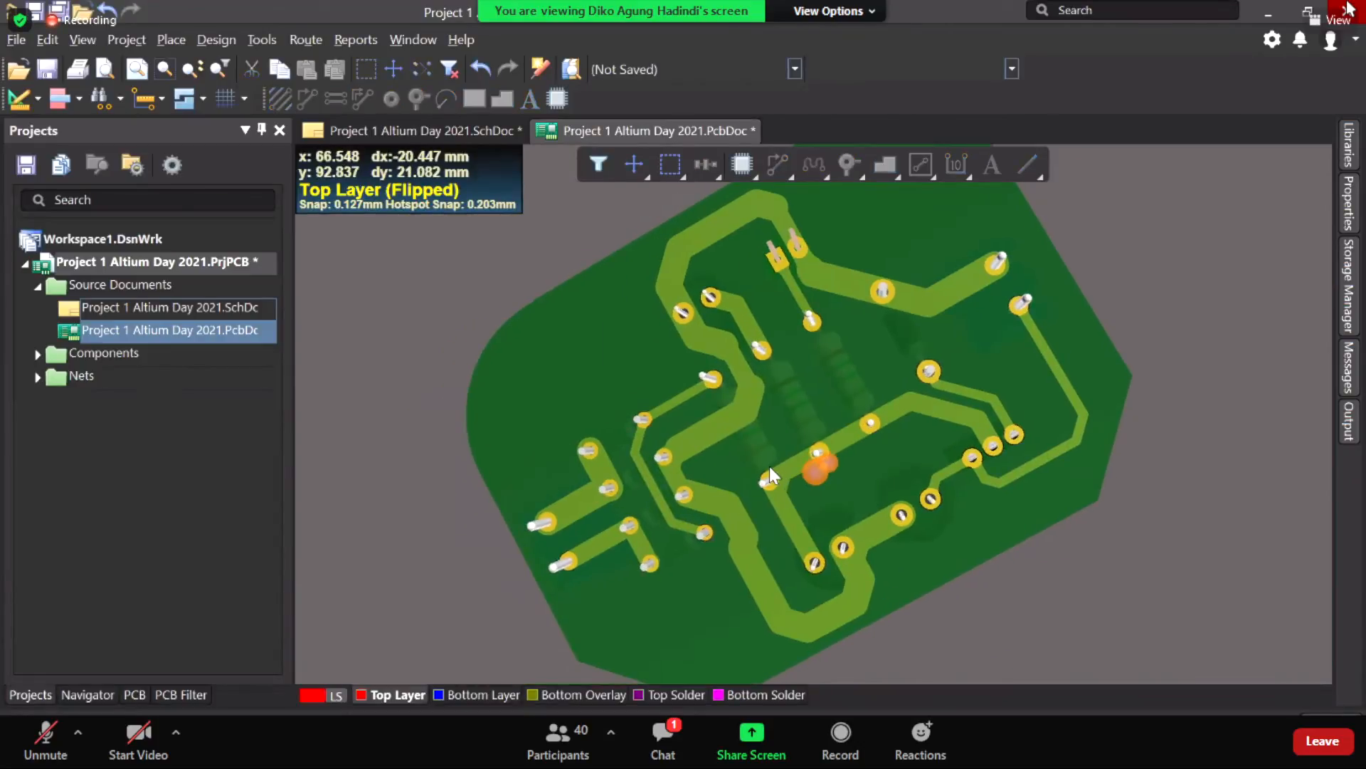
pyautogui.press('shift')
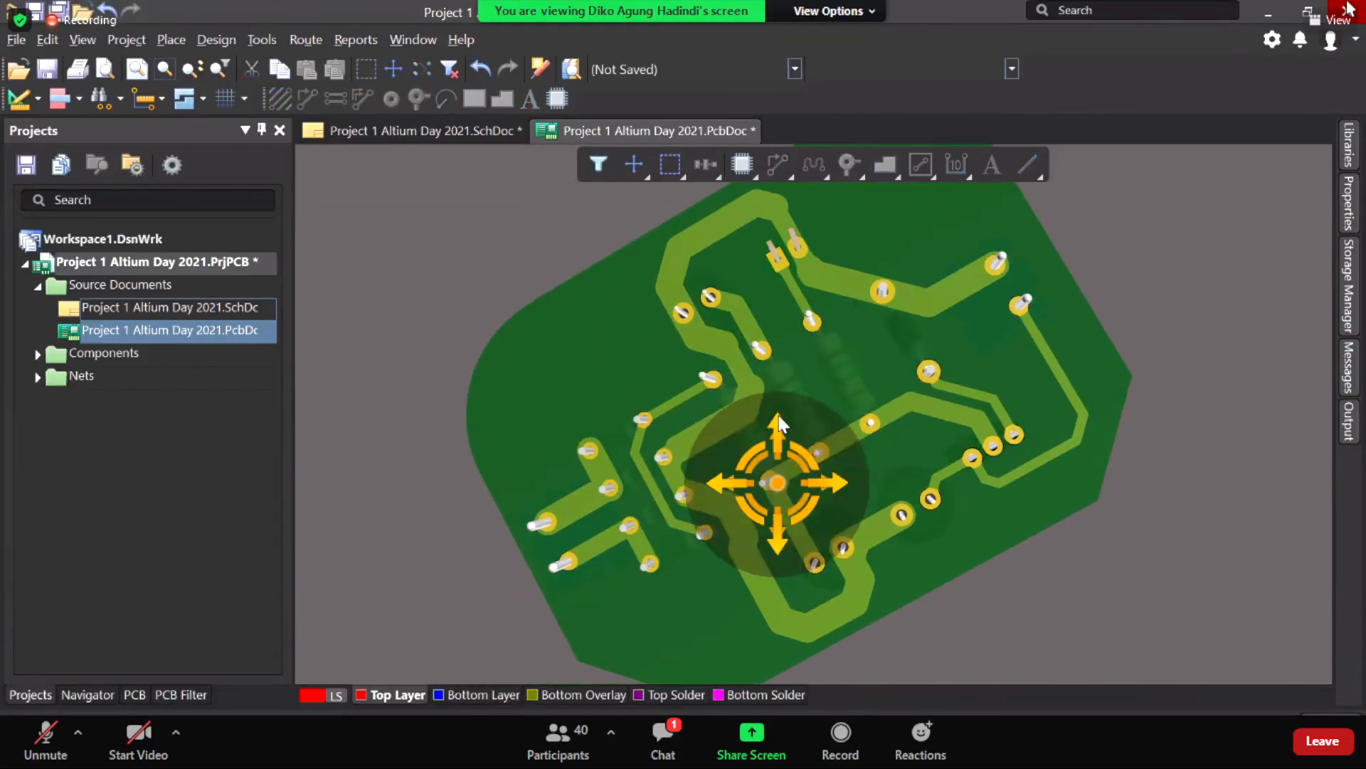
pyautogui.keyDown('shift'); pyautogui.moveTo(761, 386); pyautogui.dragTo(160, 192); pyautogui.keyUp('shift')
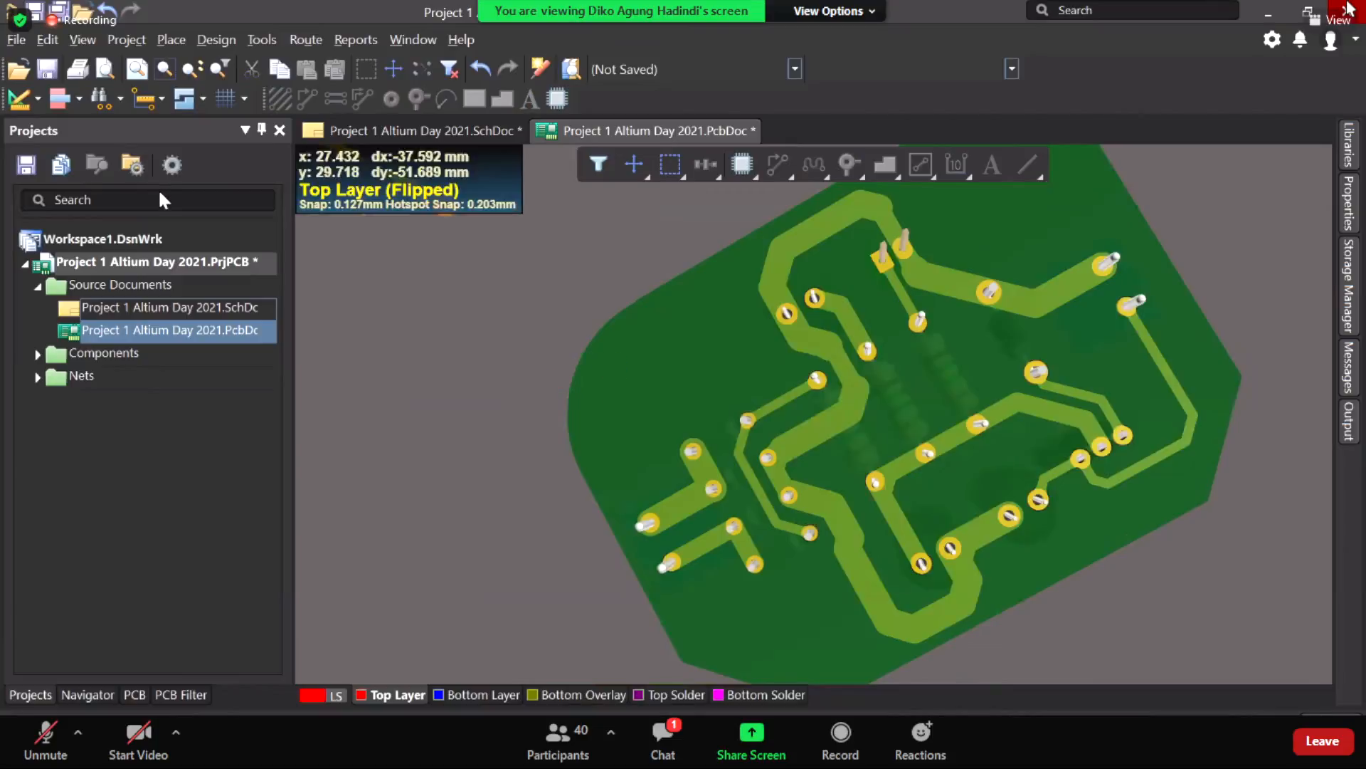
pyautogui.click(82, 39)
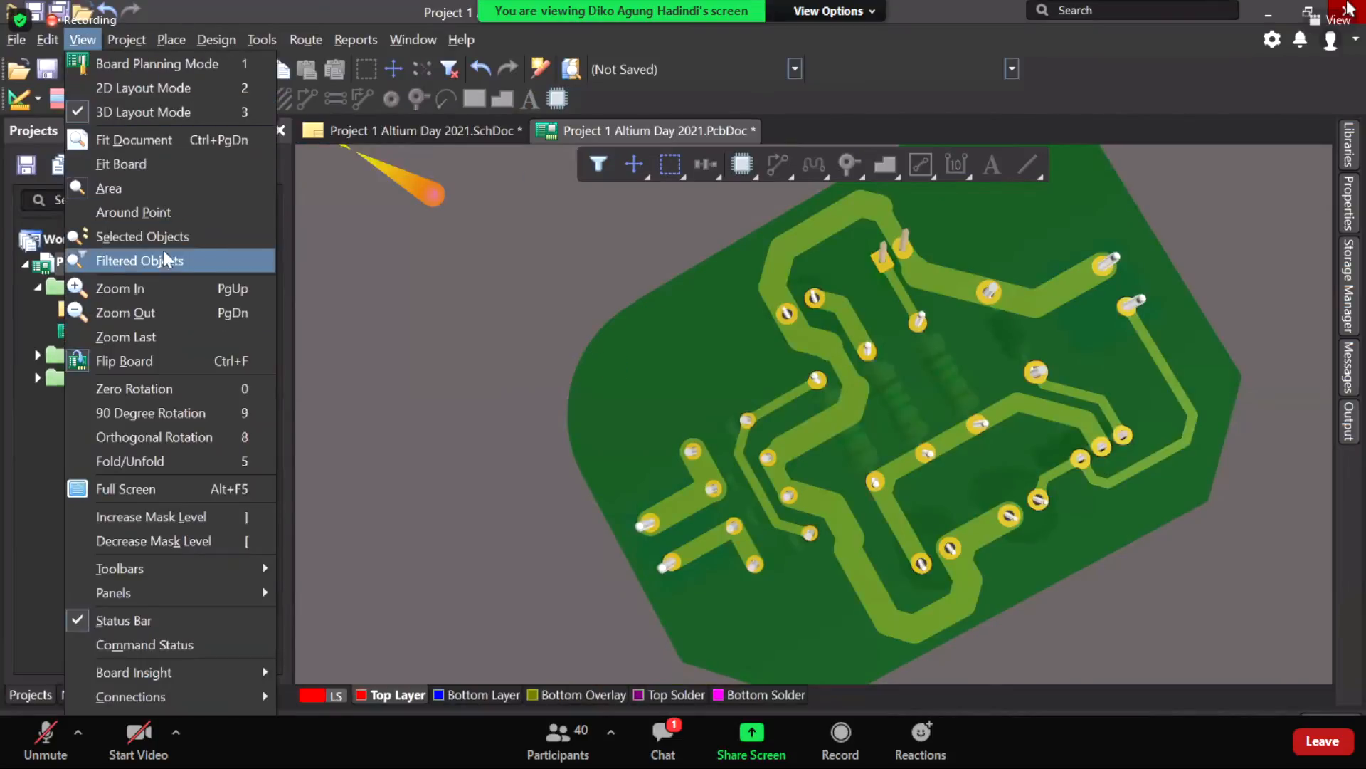
pyautogui.click(171, 389)
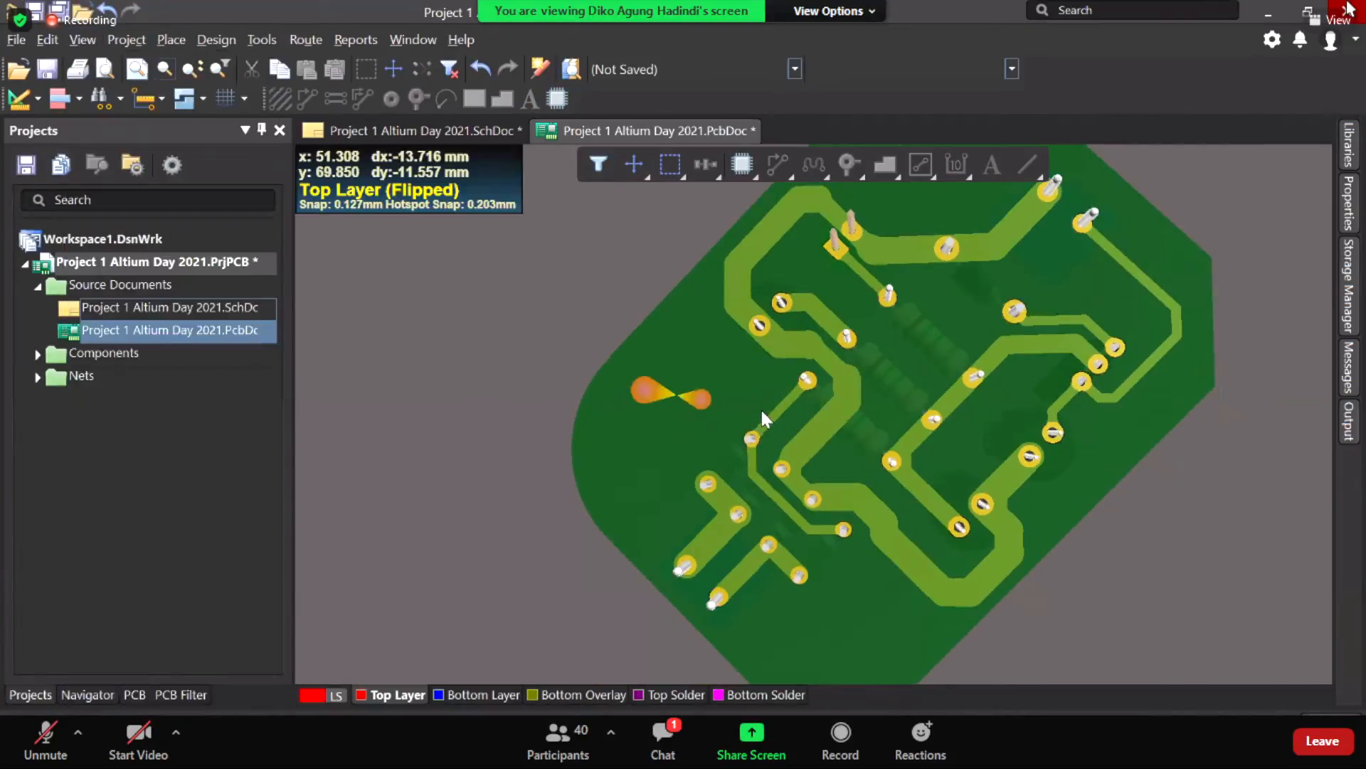
pyautogui.click(83, 39)
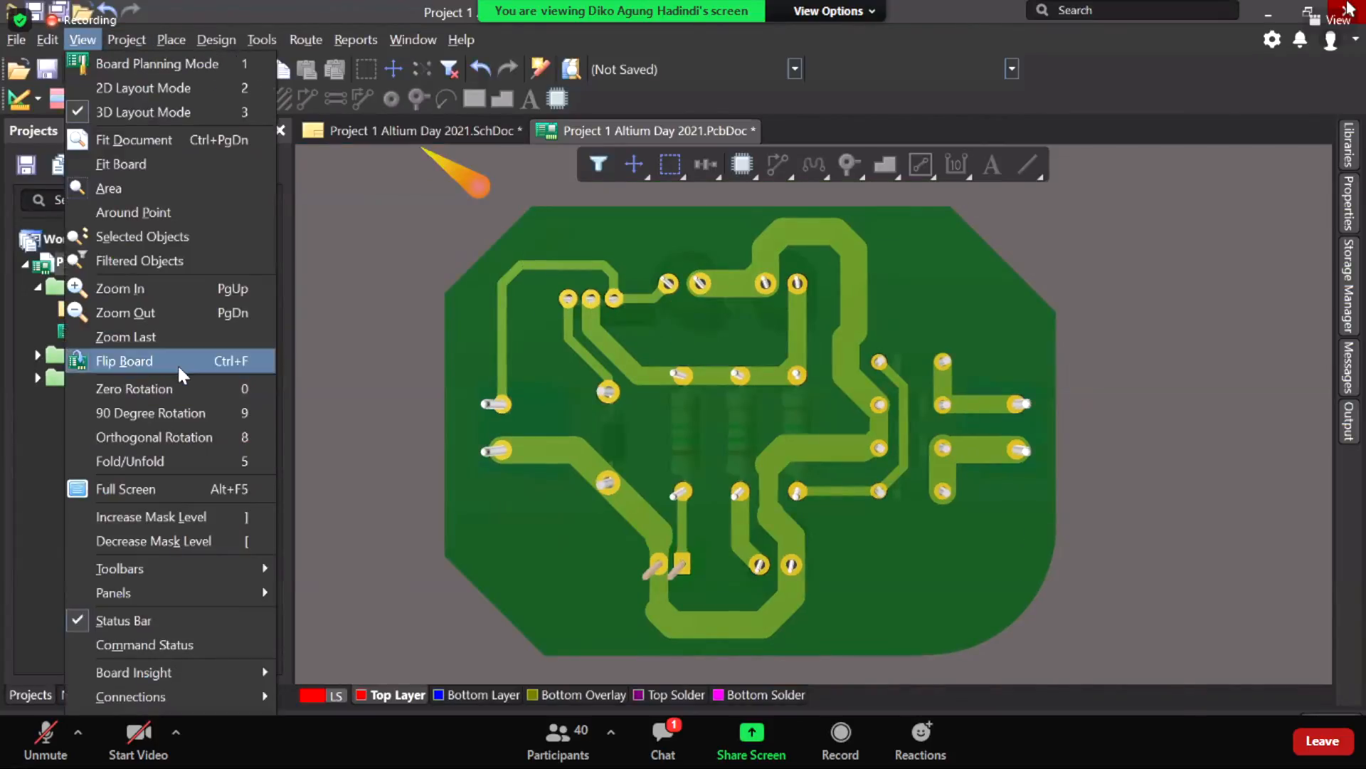
pyautogui.click(179, 368)
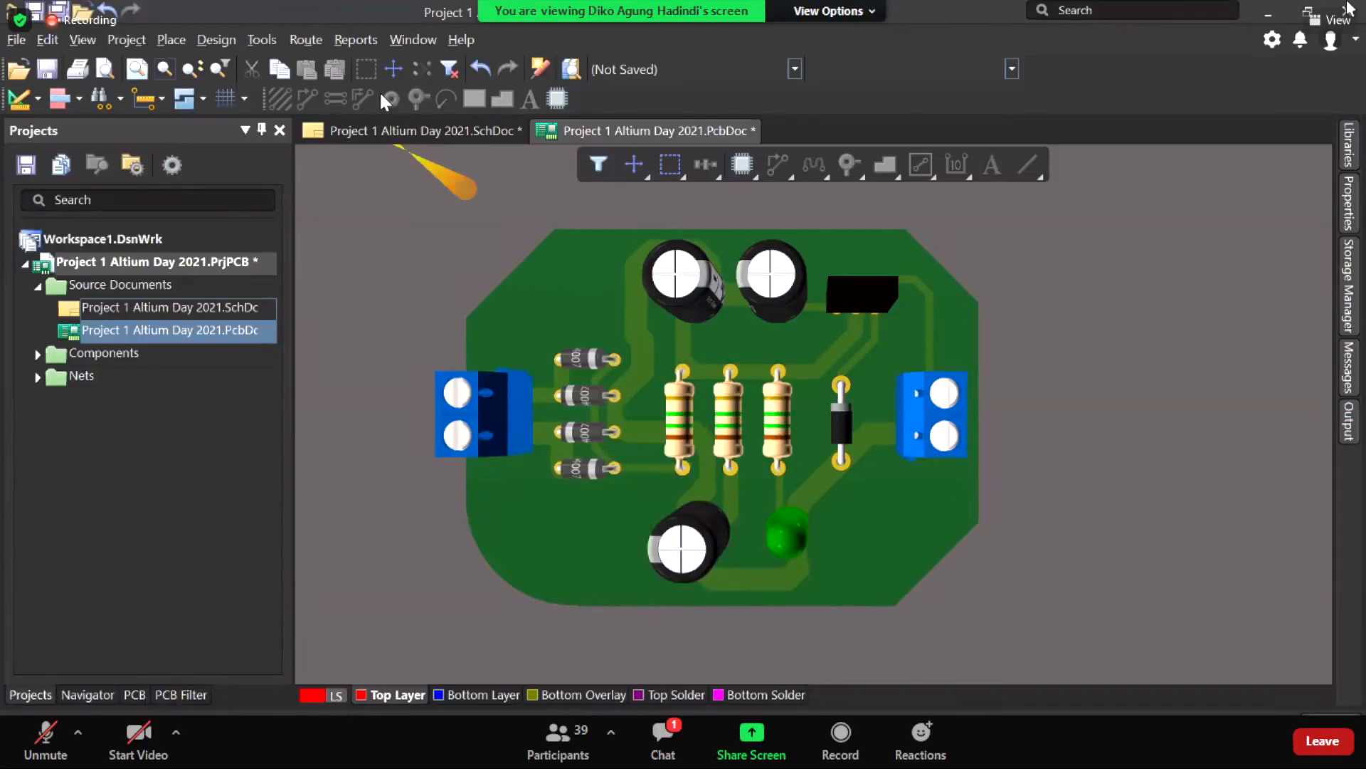
# Step: Return to 2D layout and zoom into the NetD1 pads on the board's left side
pyautogui.click(90, 43)
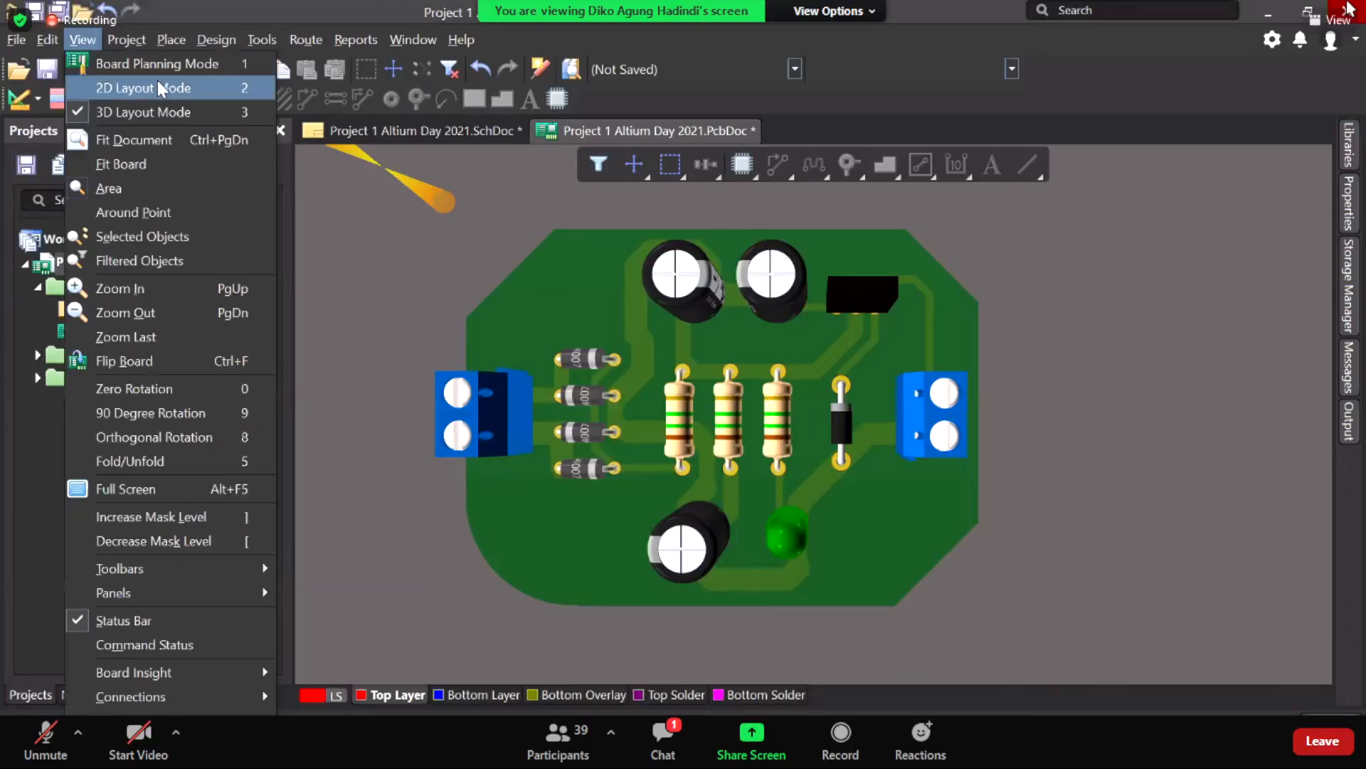
pyautogui.click(161, 88)
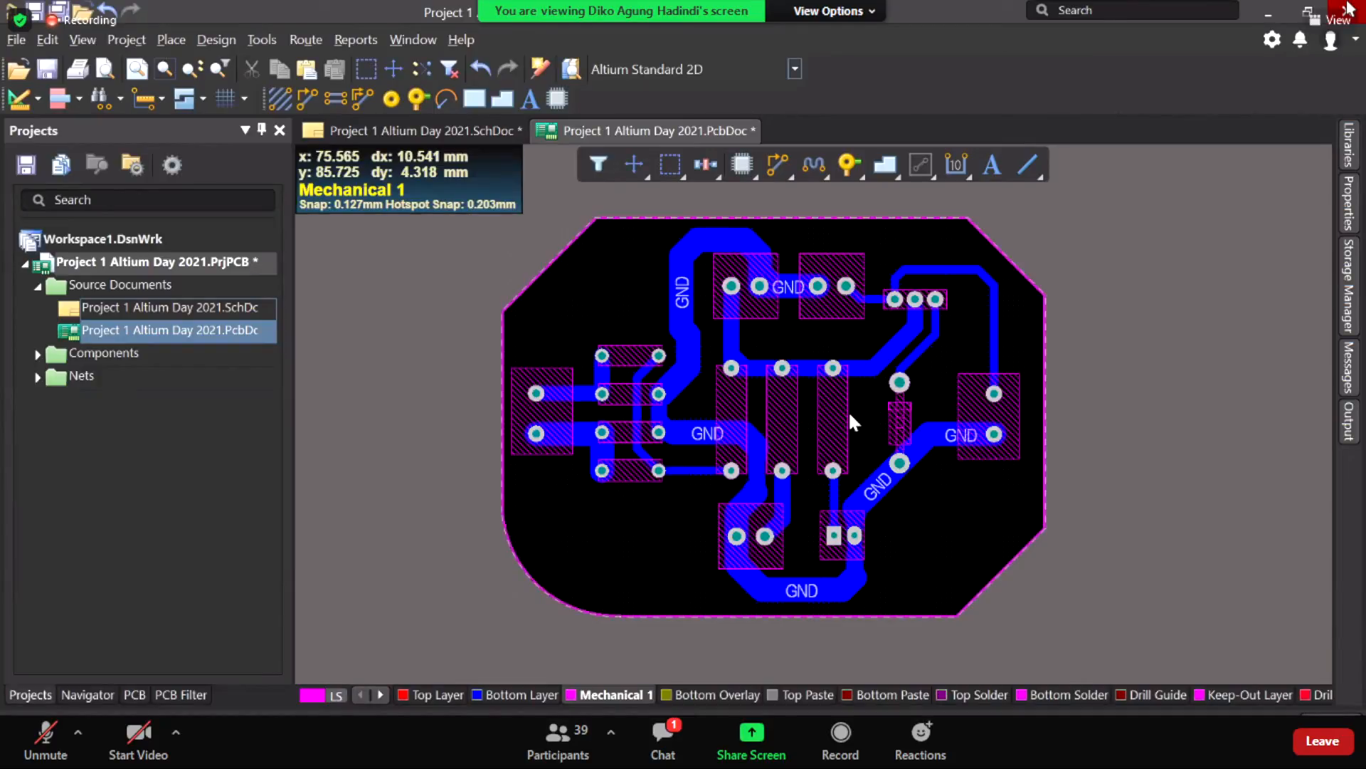
pyautogui.moveTo(933, 475); pyautogui.dragTo(909, 481, button='right')
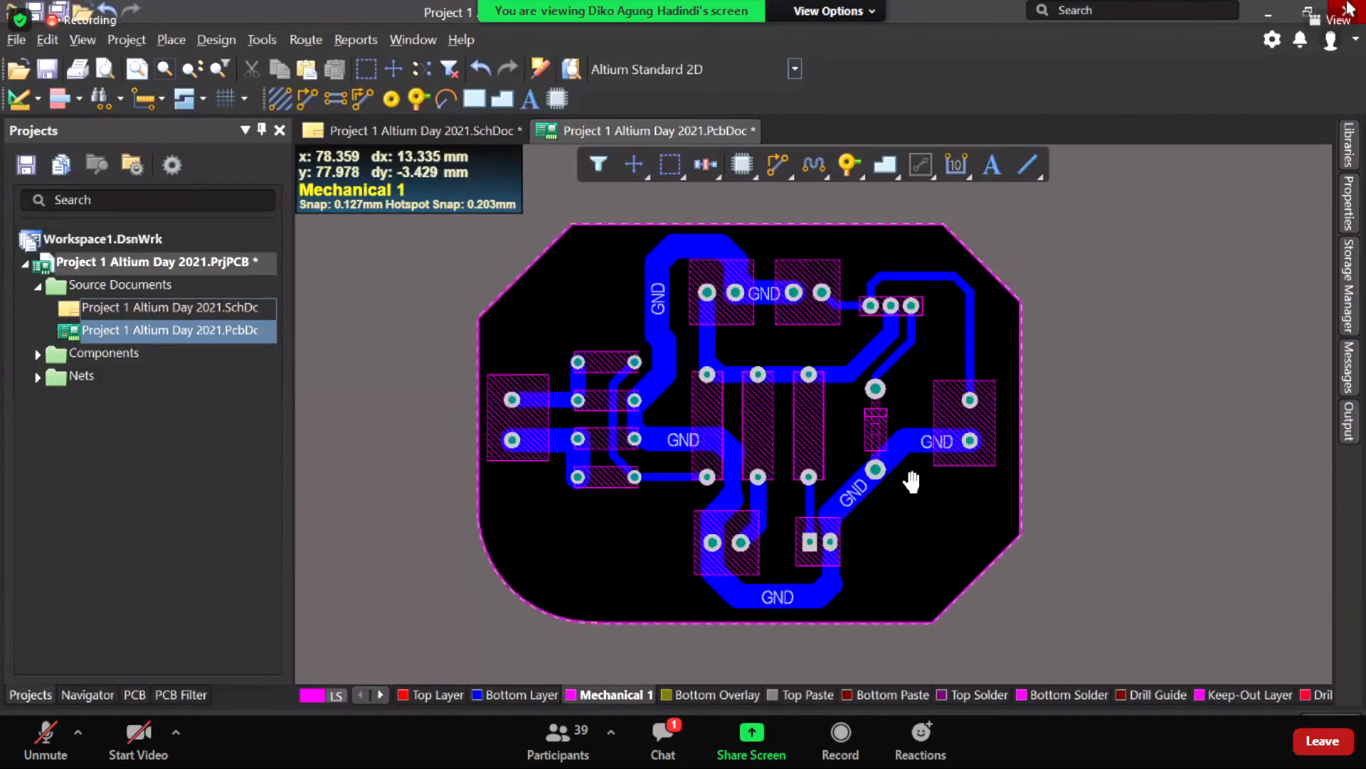
pyautogui.keyDown('ctrl'); pyautogui.scroll(5, 907, 497); pyautogui.keyUp('ctrl')
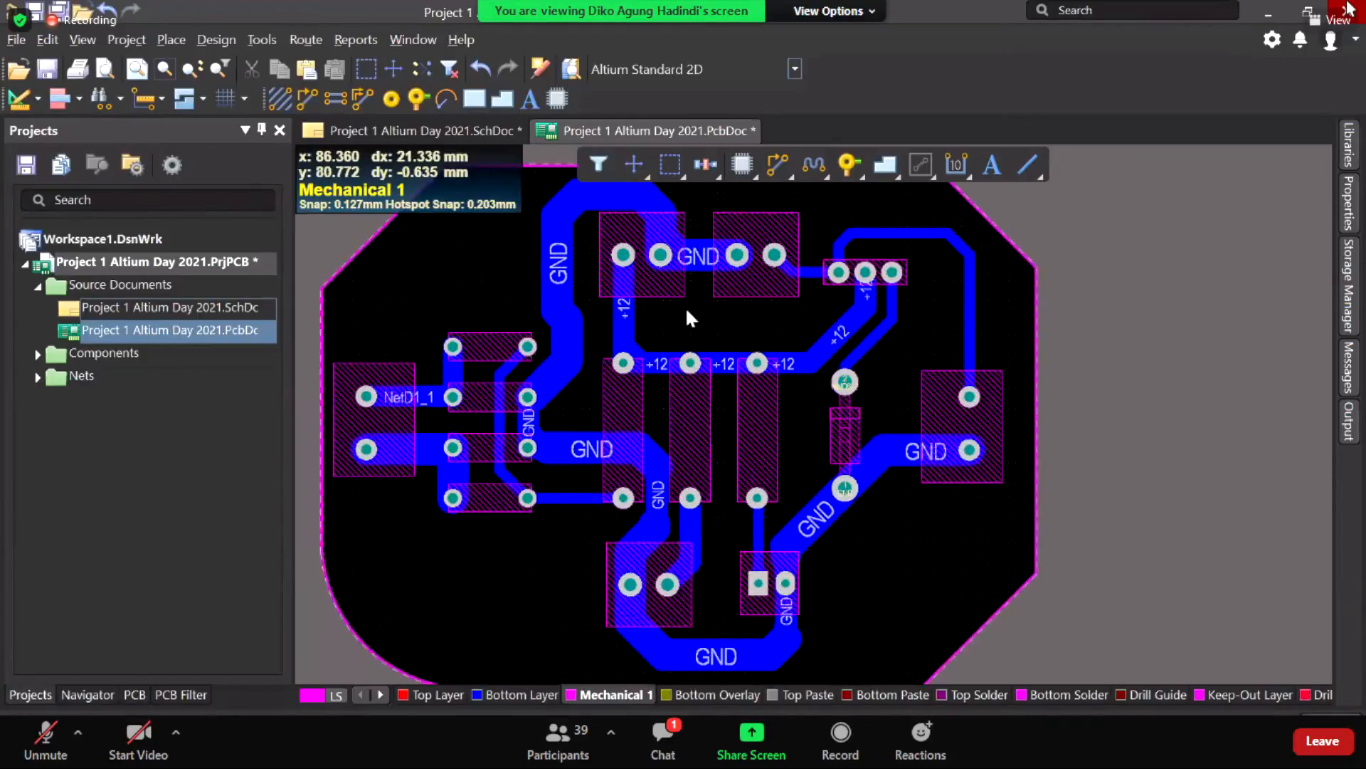
pyautogui.moveTo(685, 306); pyautogui.dragTo(690, 348, button='right')
pyautogui.moveTo(644, 250); pyautogui.dragTo(646, 352, button='right')
pyautogui.scroll(-2, 599, 417)
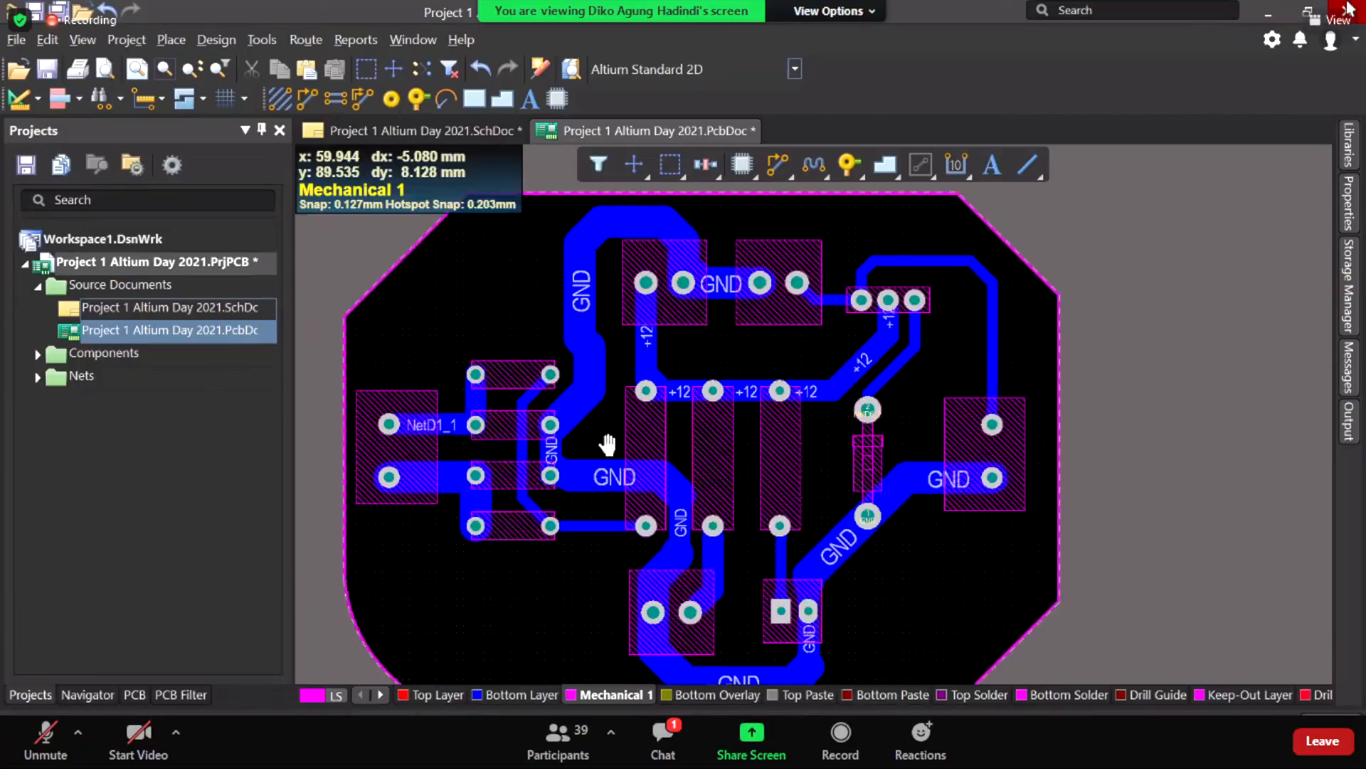
pyautogui.scroll(-2, 630, 427)
pyautogui.scroll(-1, 655, 399)
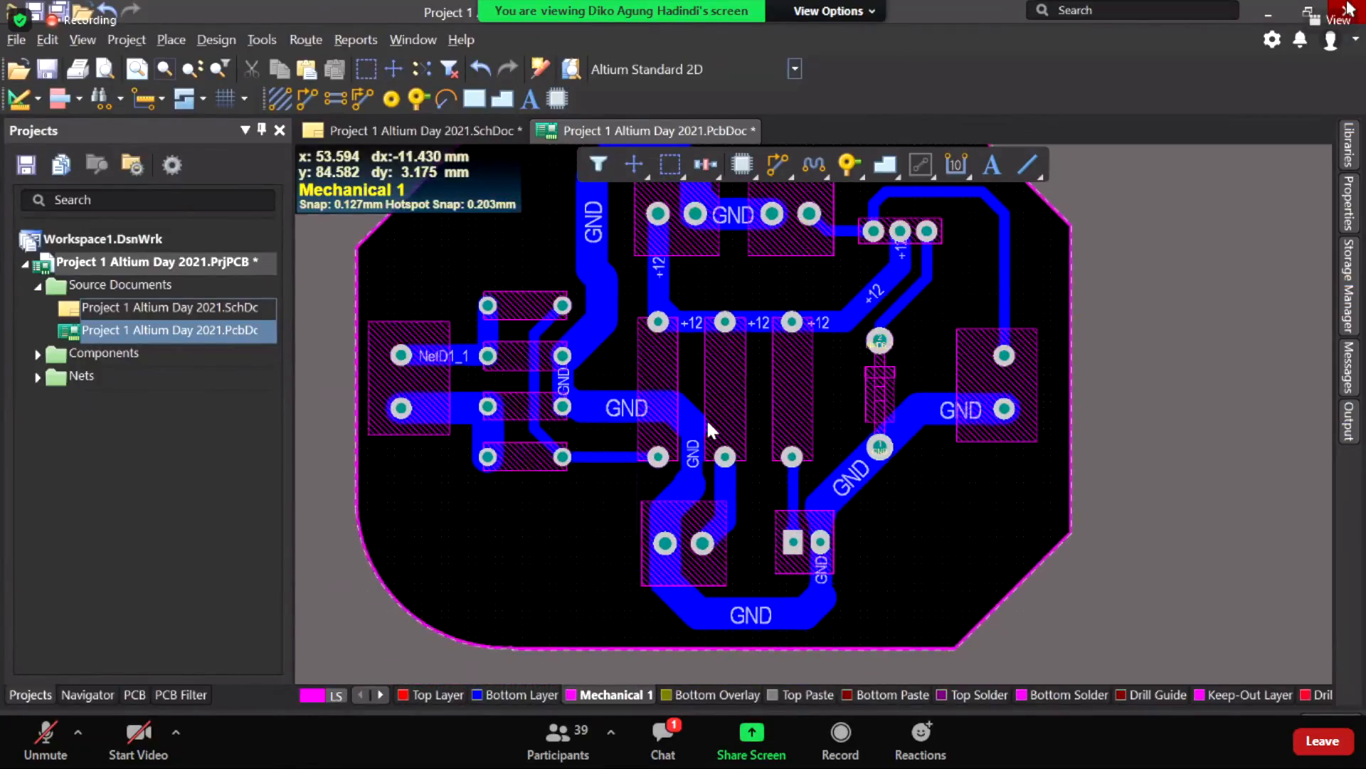
pyautogui.keyDown('ctrl'); pyautogui.scroll(2, 707, 425); pyautogui.keyUp('ctrl')
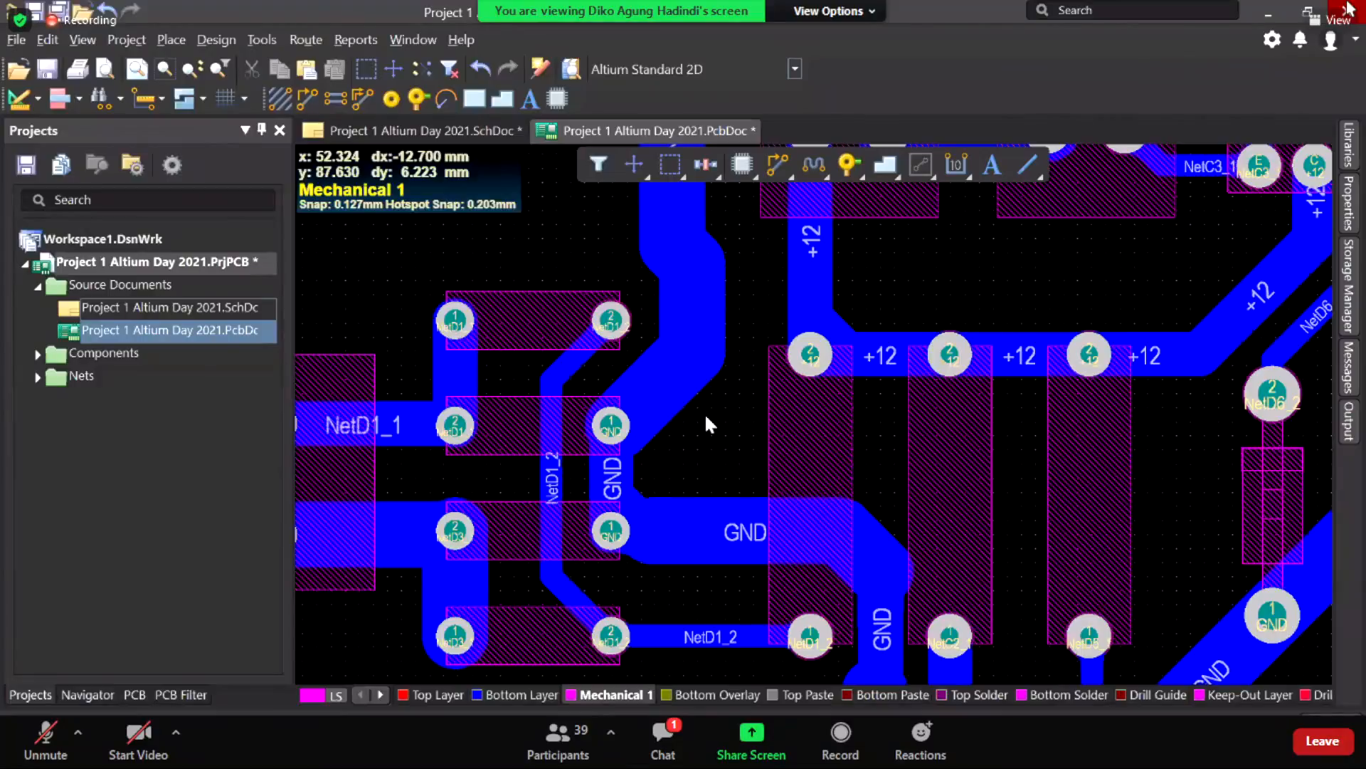
pyautogui.keyDown('shift'); pyautogui.hscroll(-1, 707, 425); pyautogui.keyUp('shift')
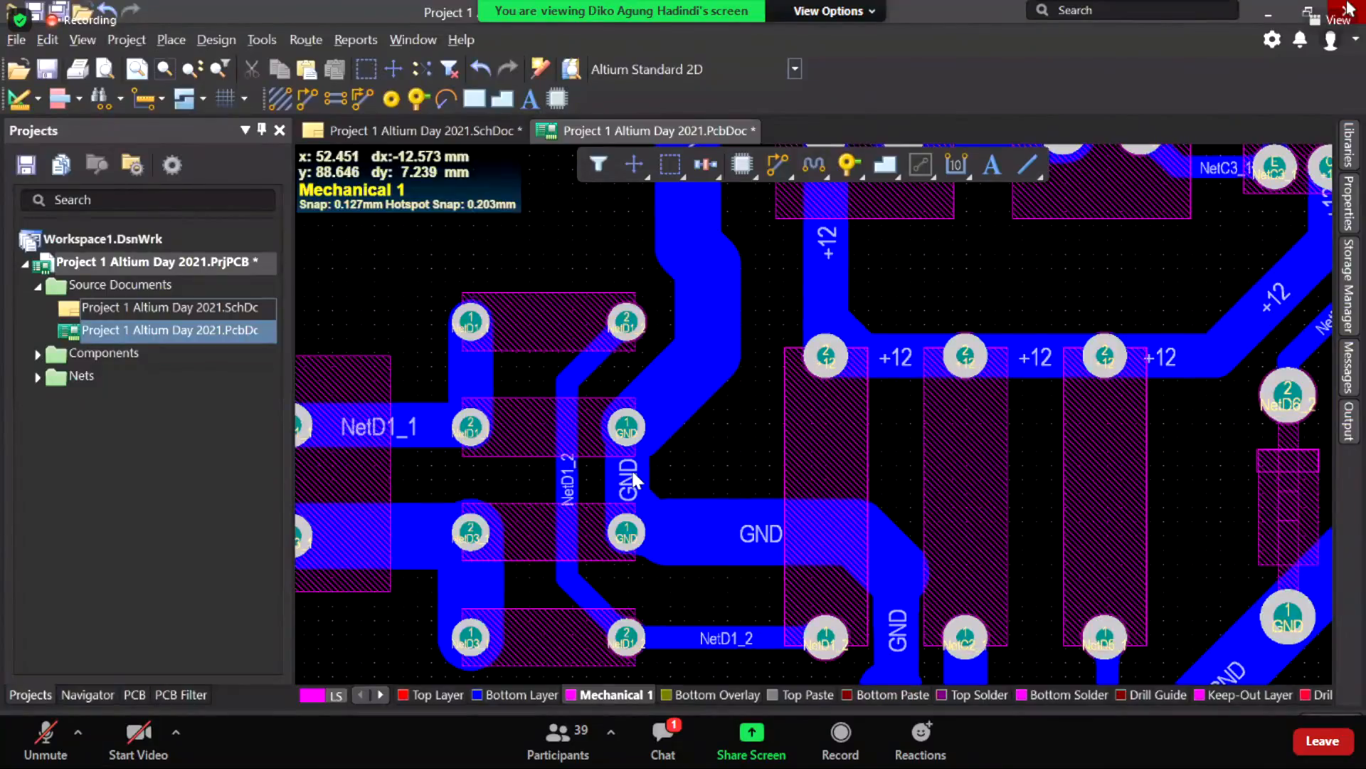
pyautogui.moveTo(631, 470); pyautogui.dragTo(708, 455, button='right')
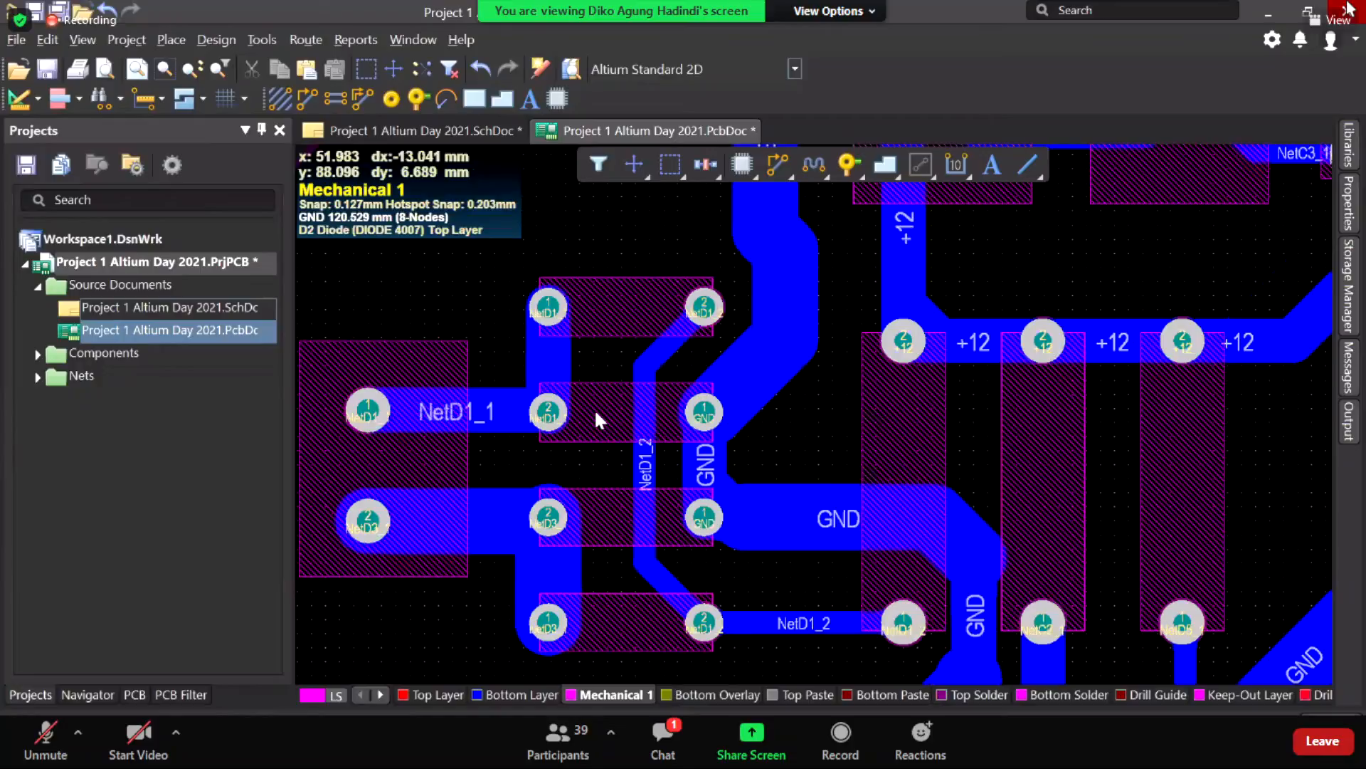
pyautogui.moveTo(595, 409); pyautogui.dragTo(621, 420, button='right')
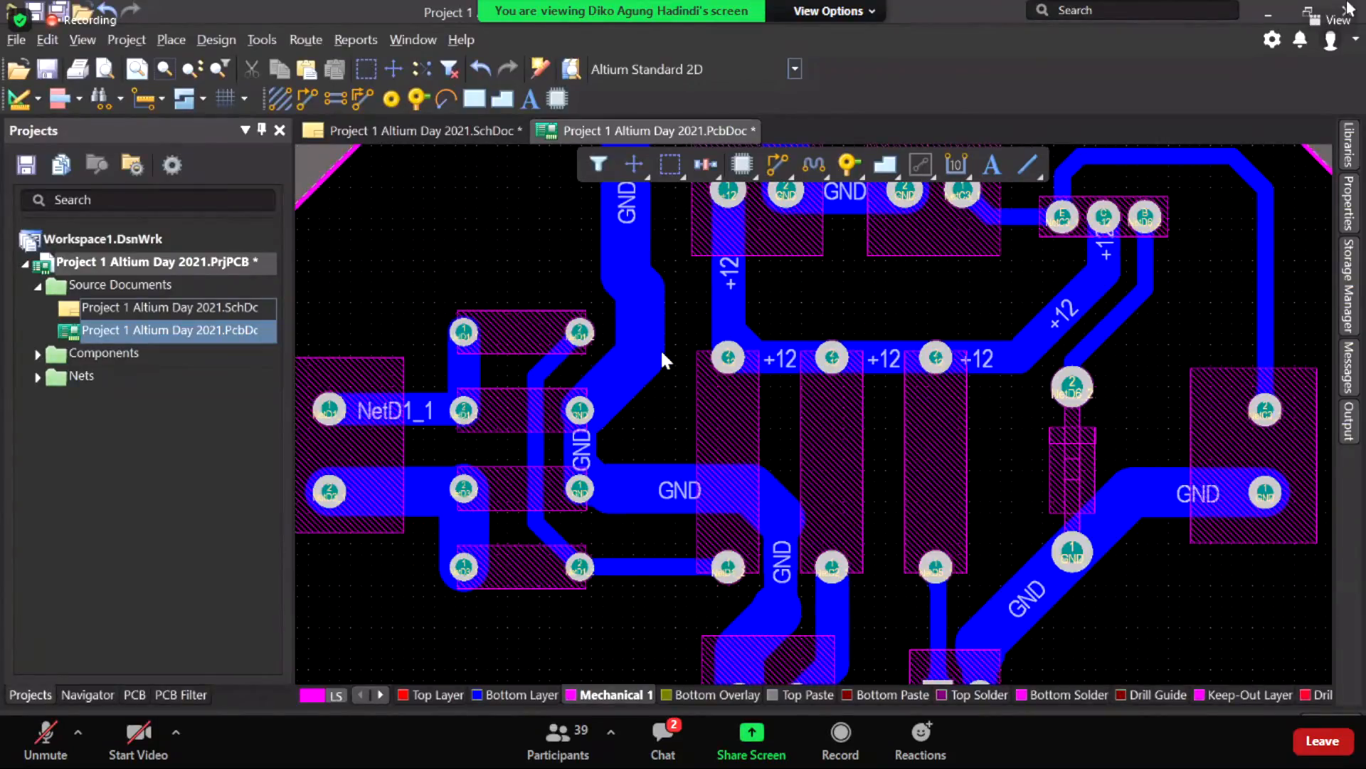
pyautogui.hotkey('shift', 'h')
pyautogui.hotkey('shift', 'h')
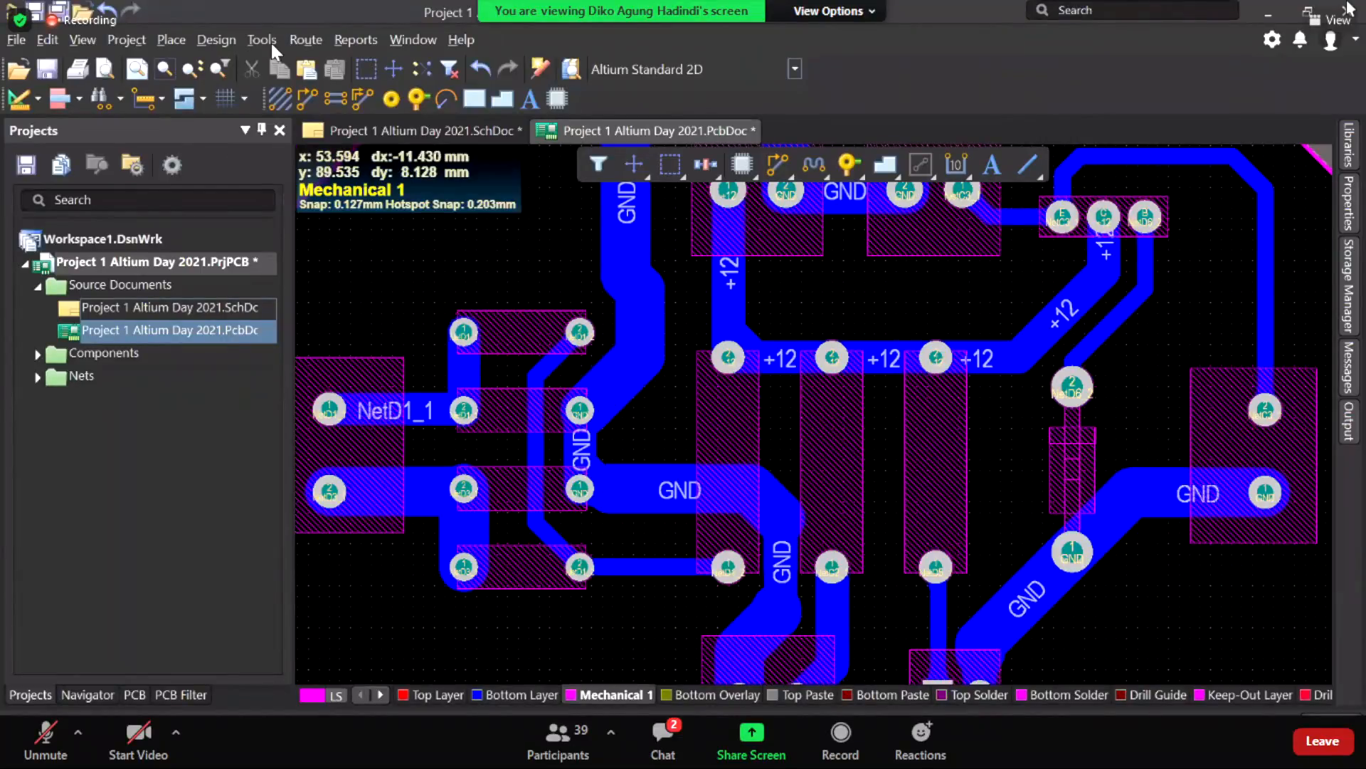
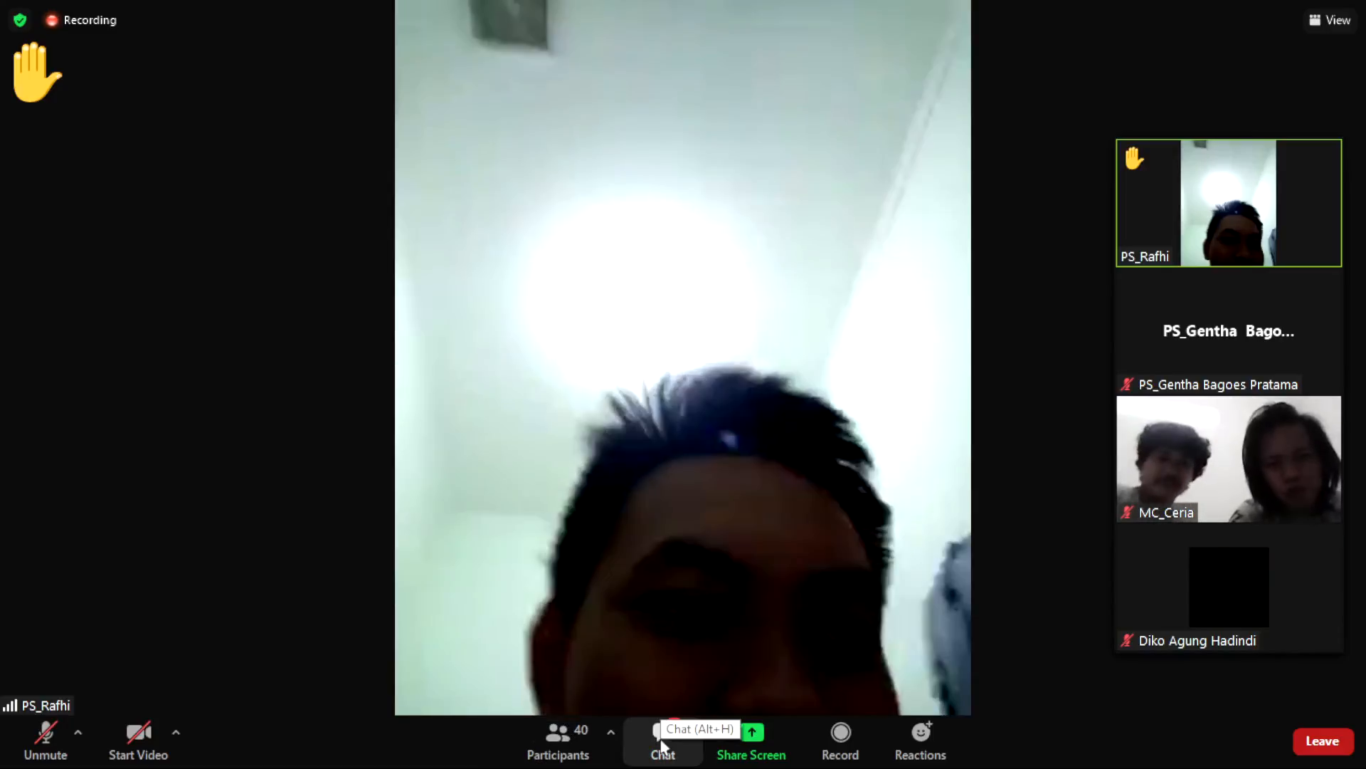
# Step: Open the meeting chat and select the attendance form links text
pyautogui.click(662, 736)
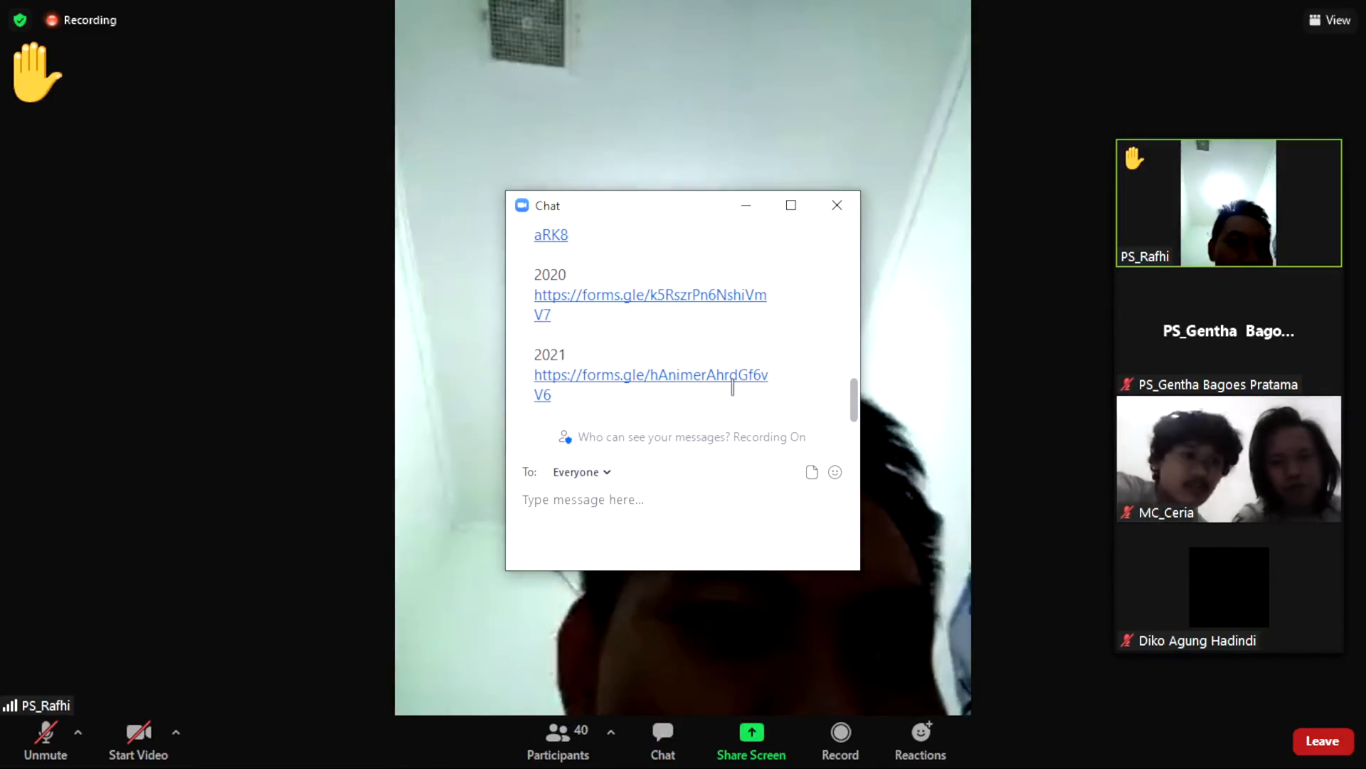
pyautogui.moveTo(675, 400); pyautogui.dragTo(602, 403)
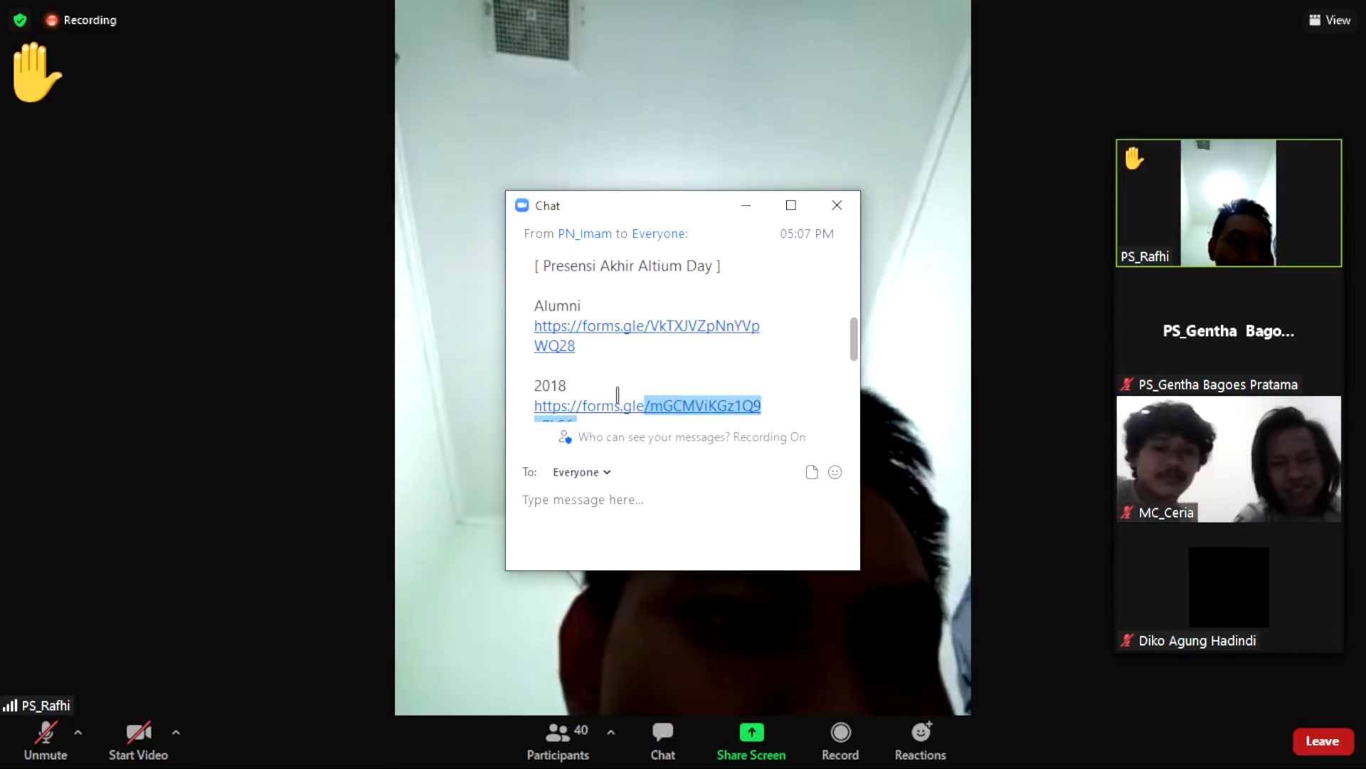
pyautogui.scroll(-2, 793, 378)
pyautogui.scroll(-2, 795, 385)
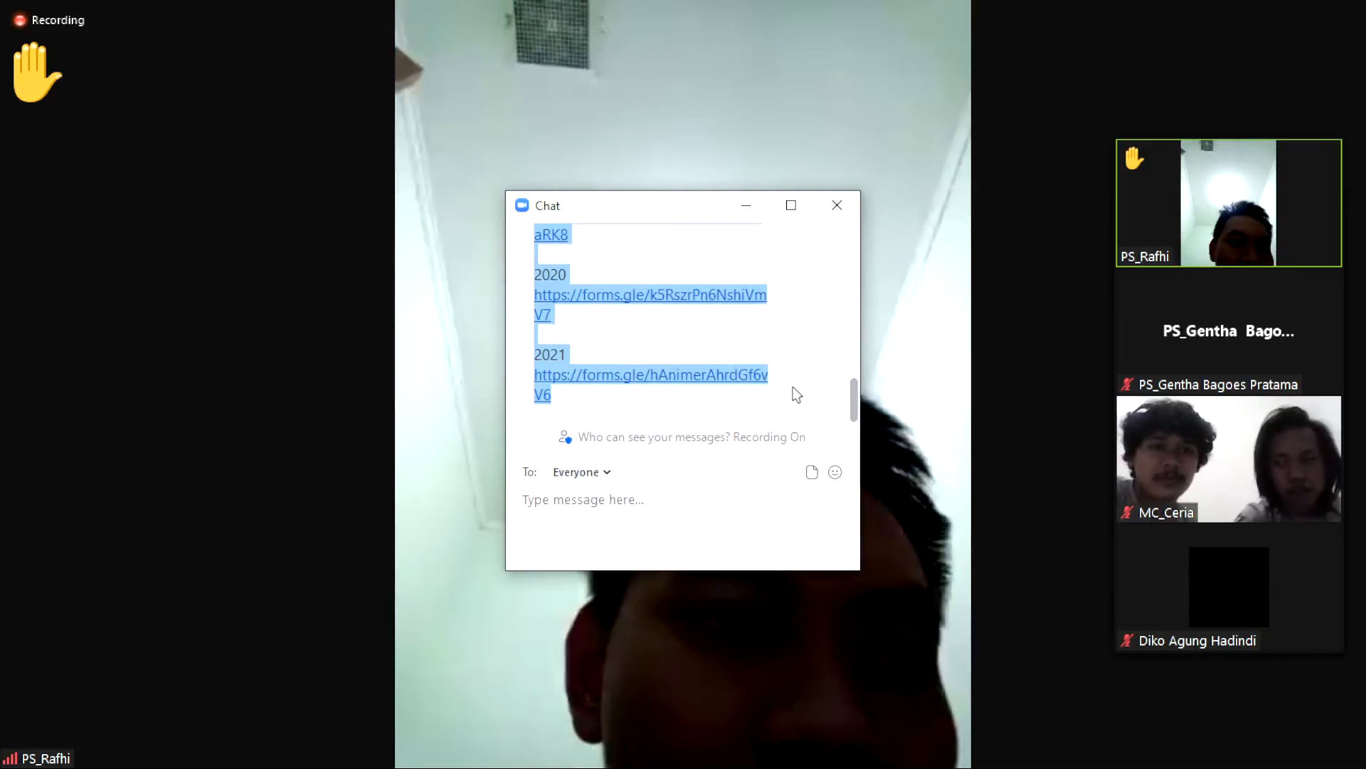
pyautogui.scroll(5, 794, 388)
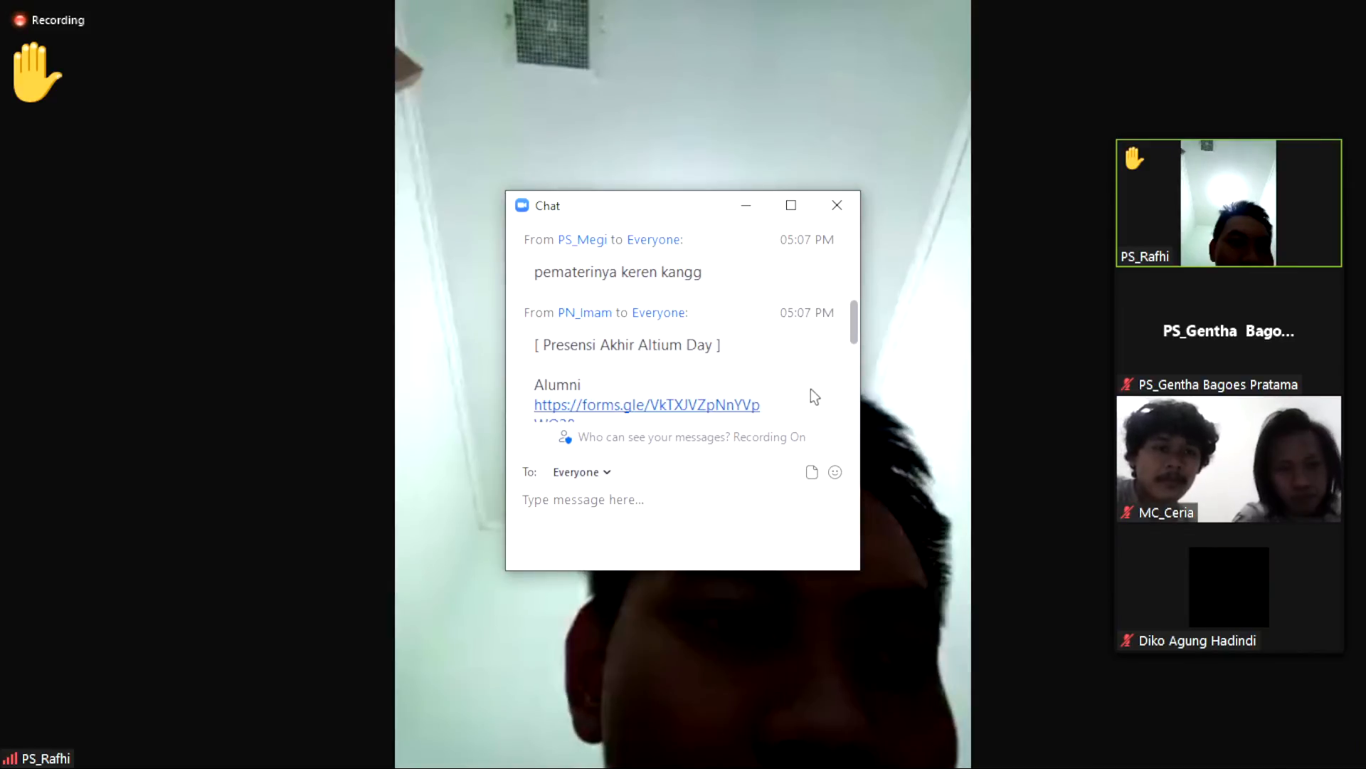
pyautogui.scroll(-5, 819, 376)
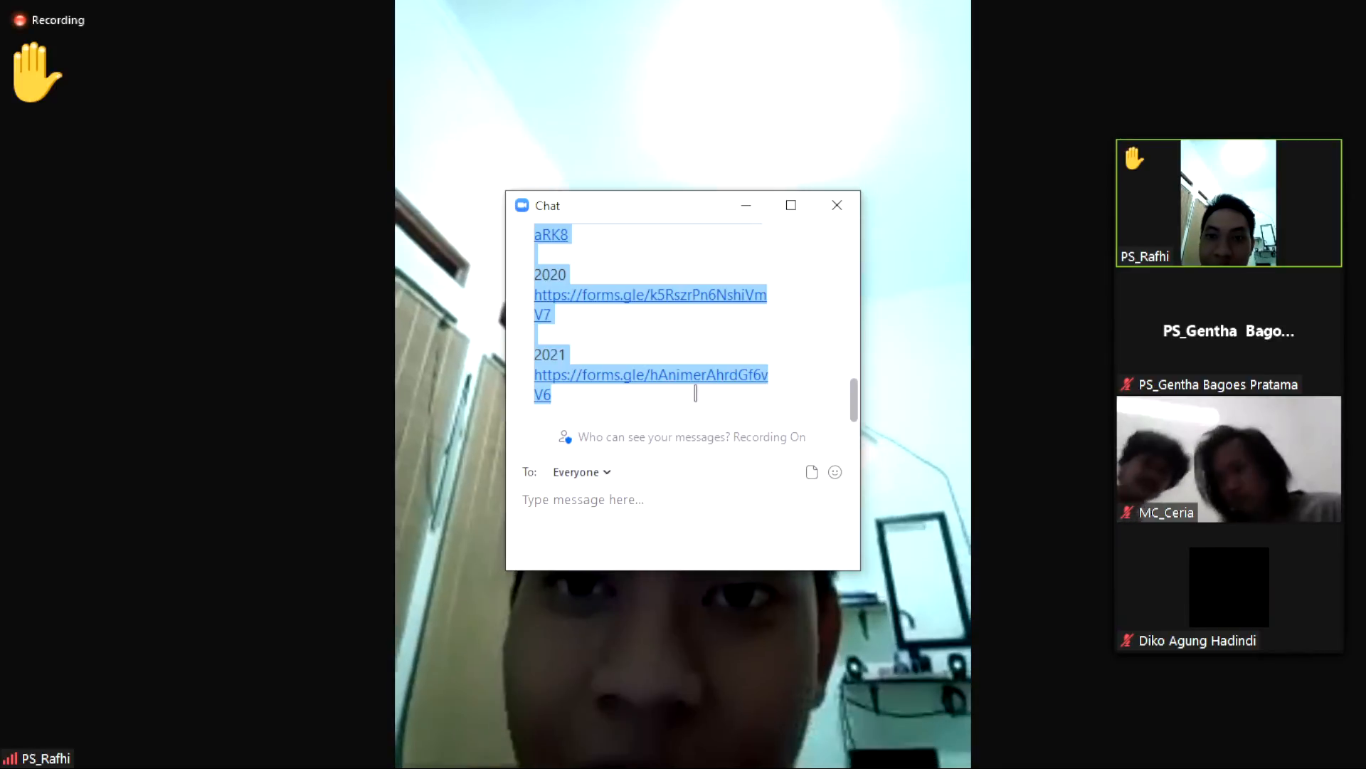
# Step: Select the 2021 attendance form link, then take the meeting out of full screen
pyautogui.click(692, 412)
pyautogui.moveTo(652, 397); pyautogui.dragTo(541, 384)
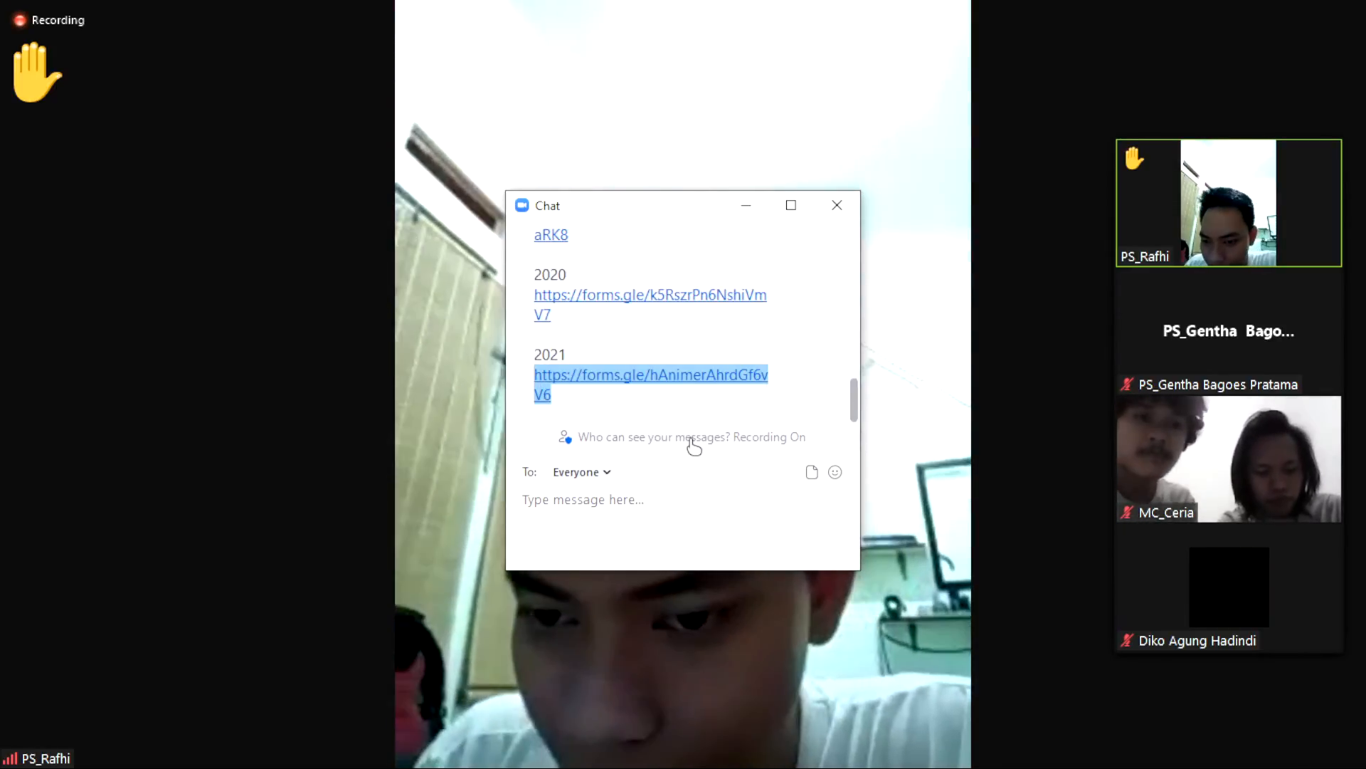
pyautogui.click(691, 506)
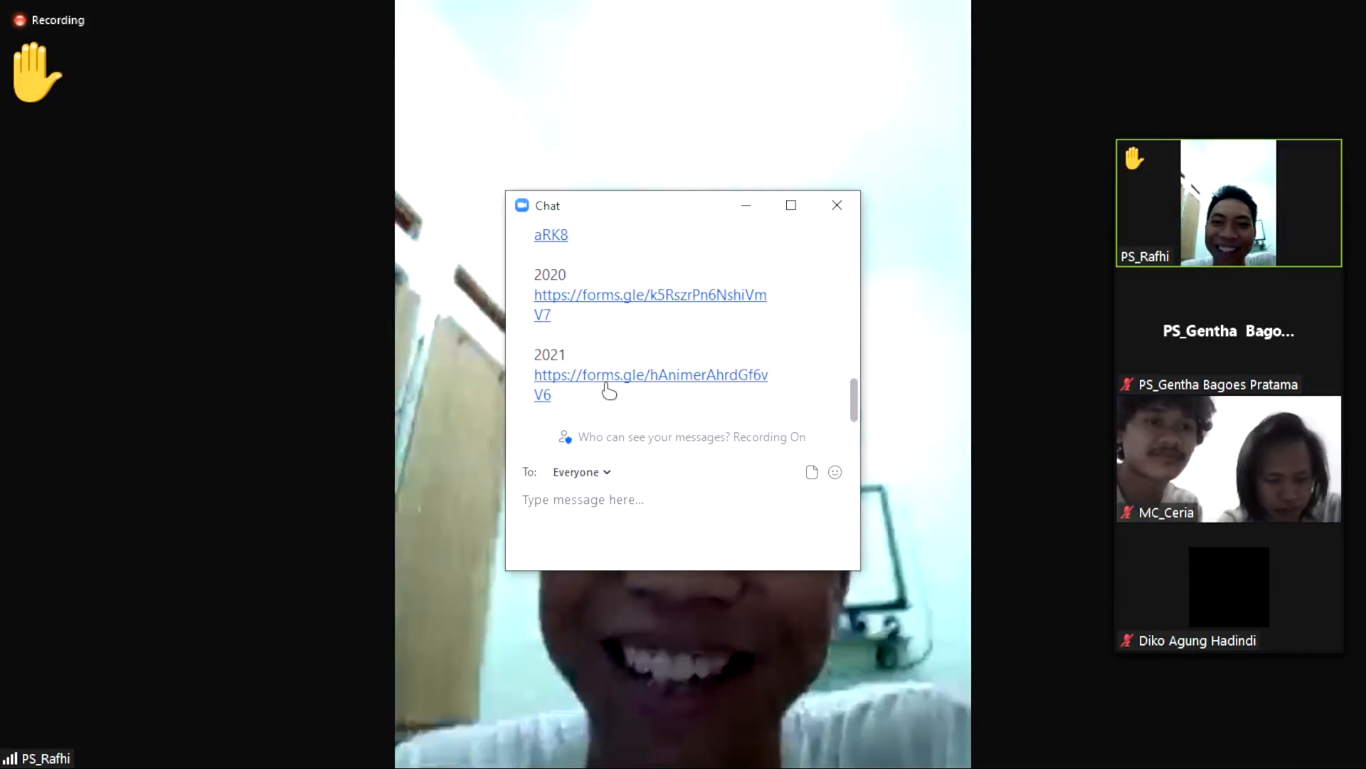
pyautogui.doubleClick(1011, 381)
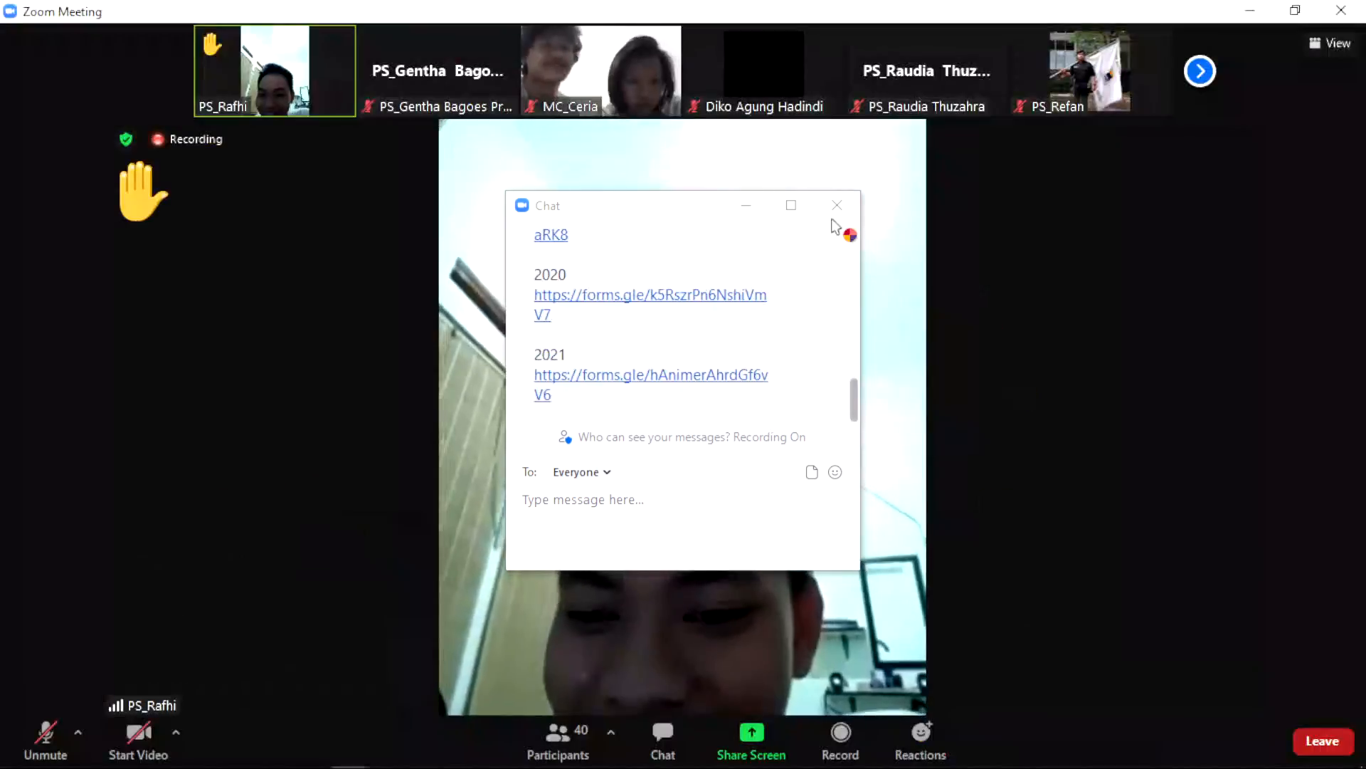
# Step: Close the untitled Edge window and briefly bring up Chrome before returning to Zoom
pyautogui.moveTo(387, 765)
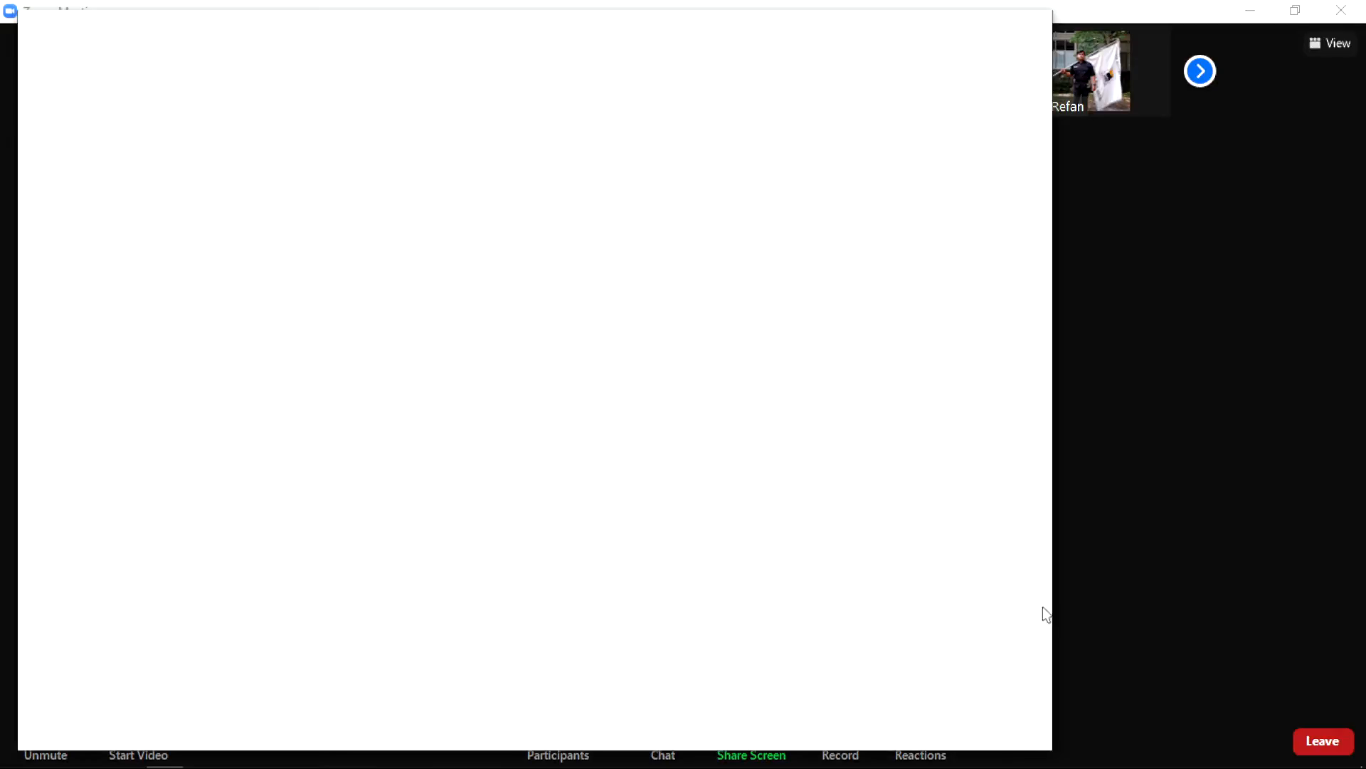
pyautogui.click(1333, 585)
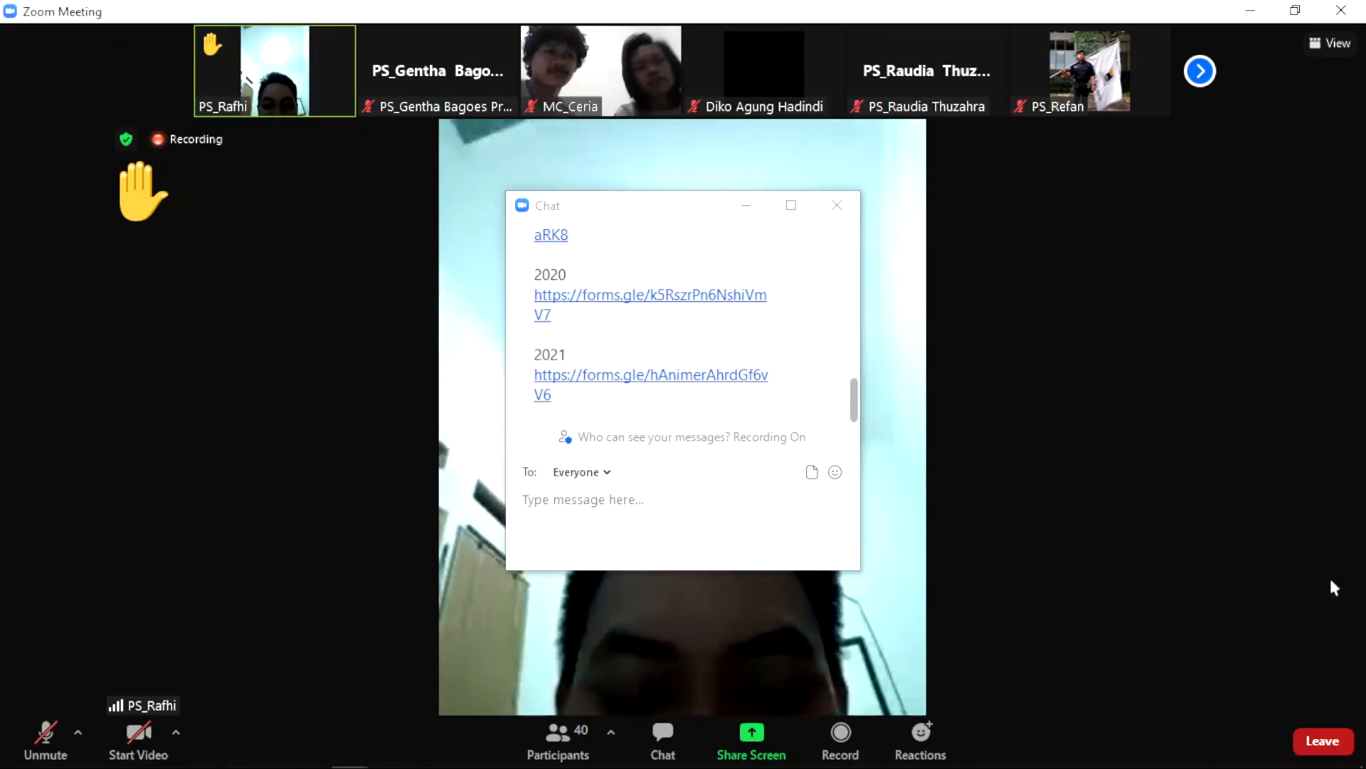
pyautogui.moveTo(164, 752)
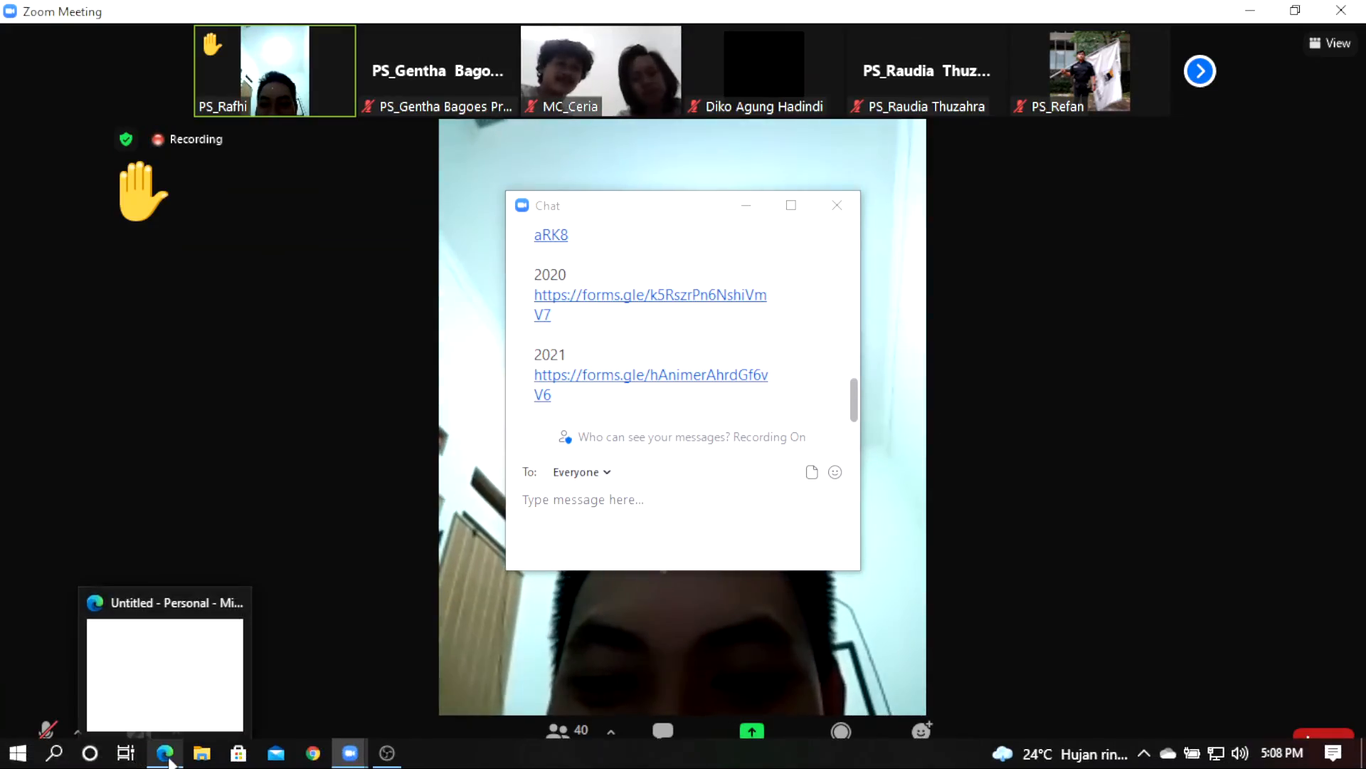
pyautogui.click(237, 601)
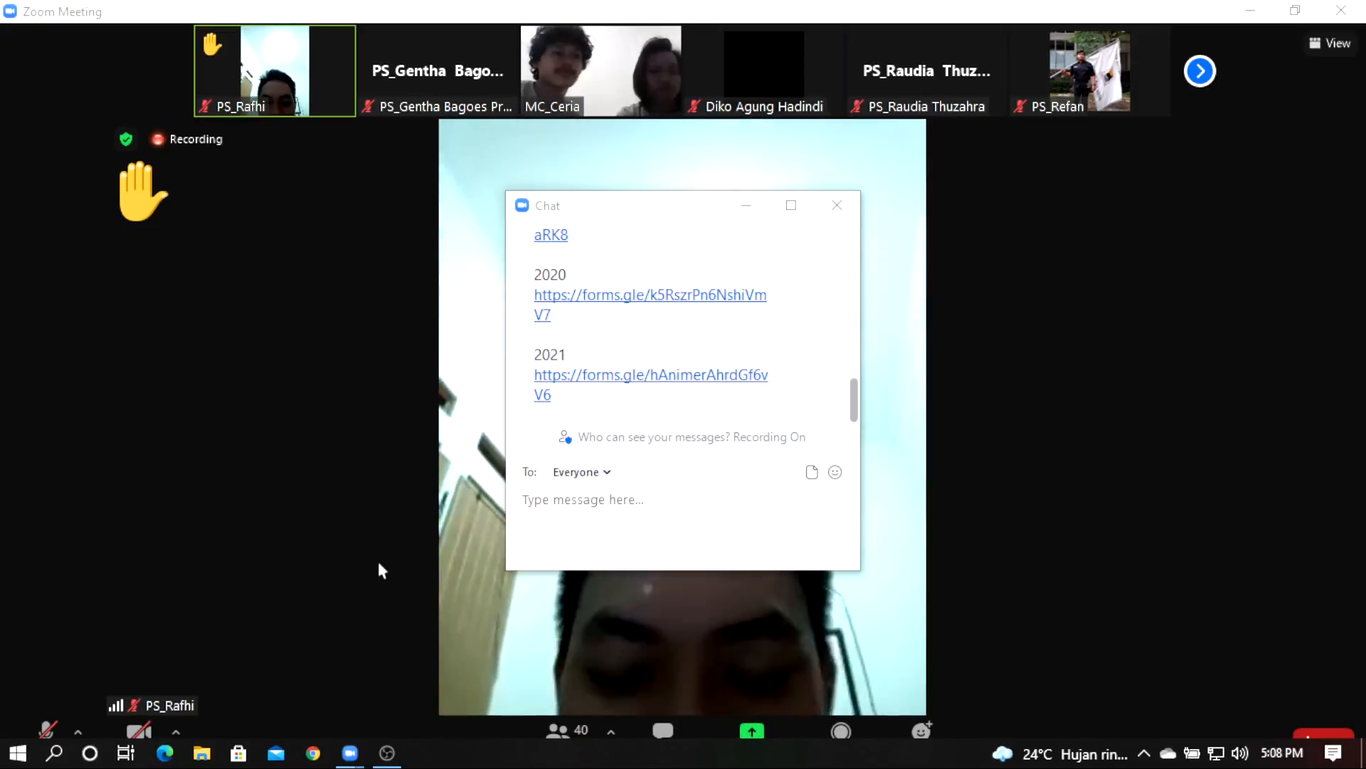
pyautogui.click(313, 753)
pyautogui.click(1279, 284)
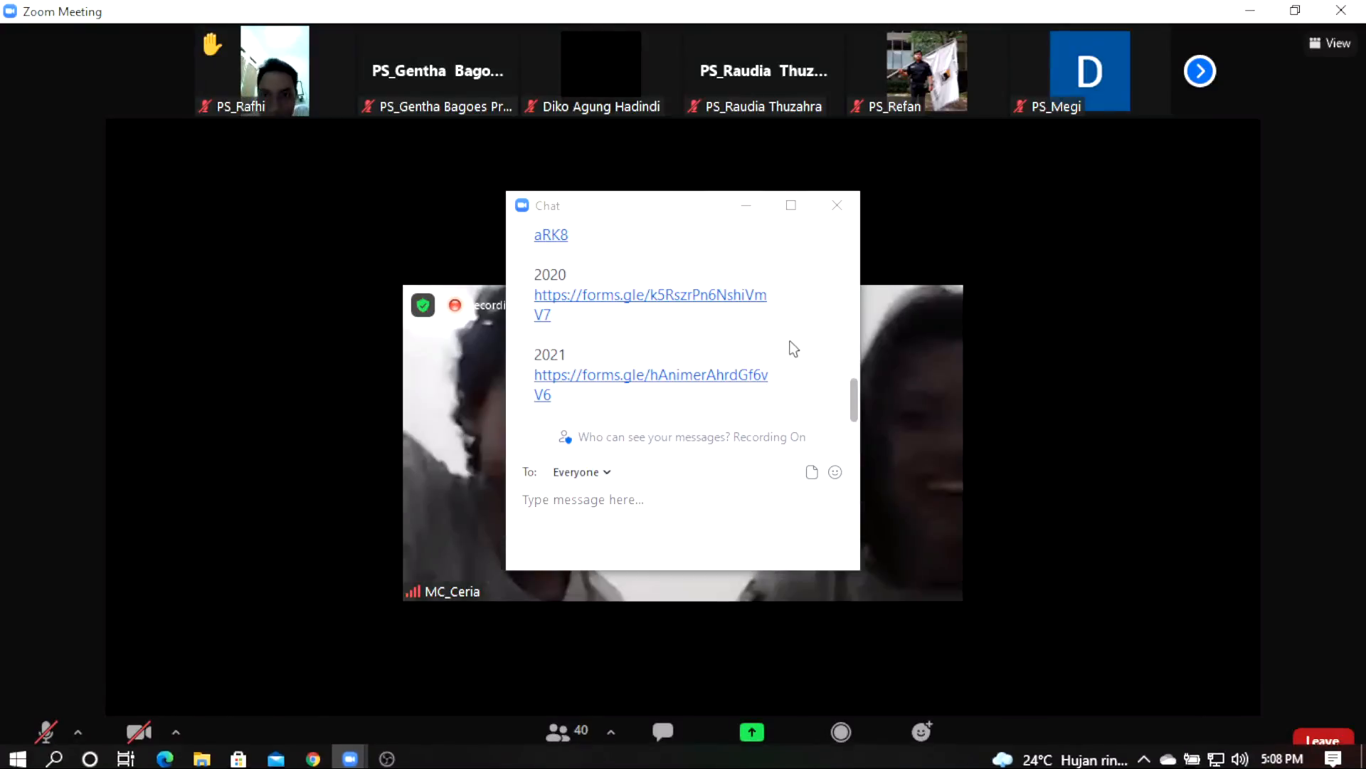
# Step: Scroll through the meeting chat, then bring the Chrome New Tab window in front
pyautogui.scroll(6, 779, 346)
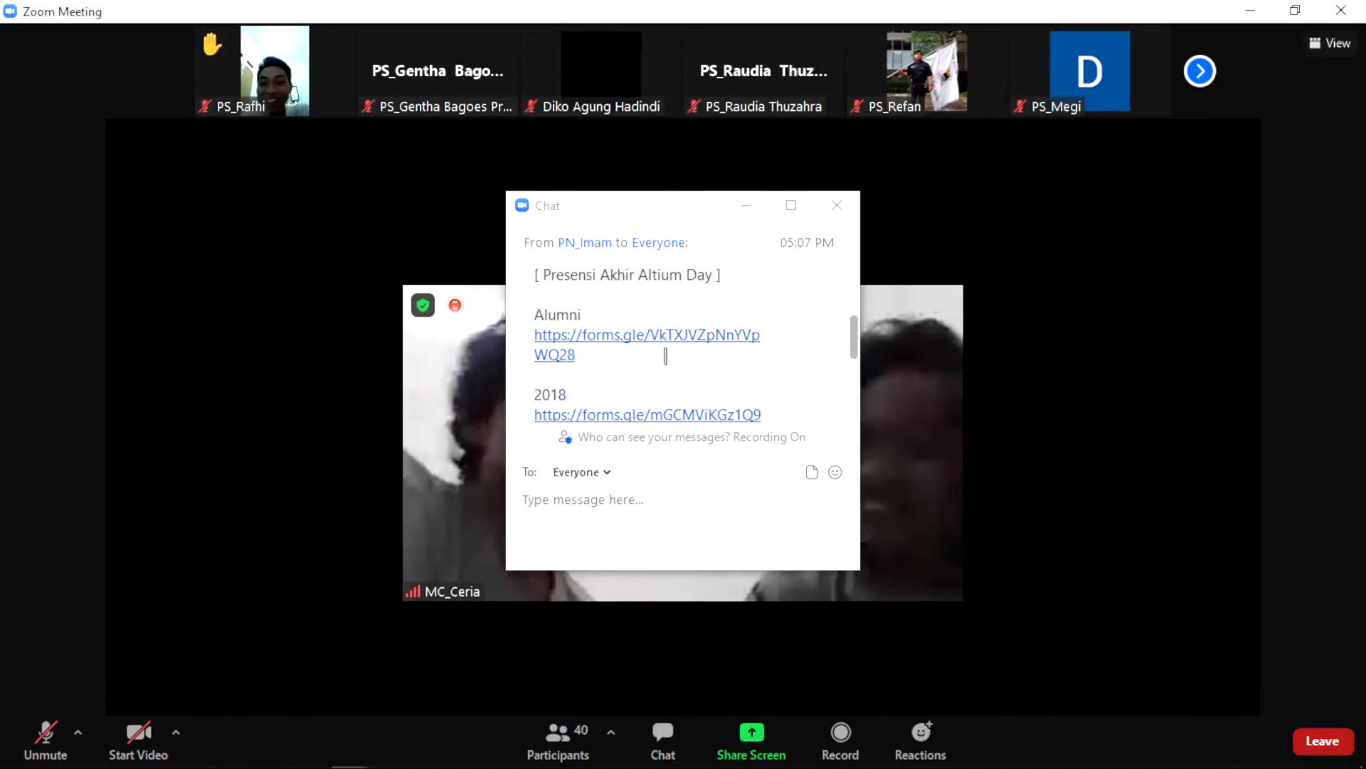
pyautogui.scroll(2, 722, 378)
pyautogui.scroll(-2, 740, 370)
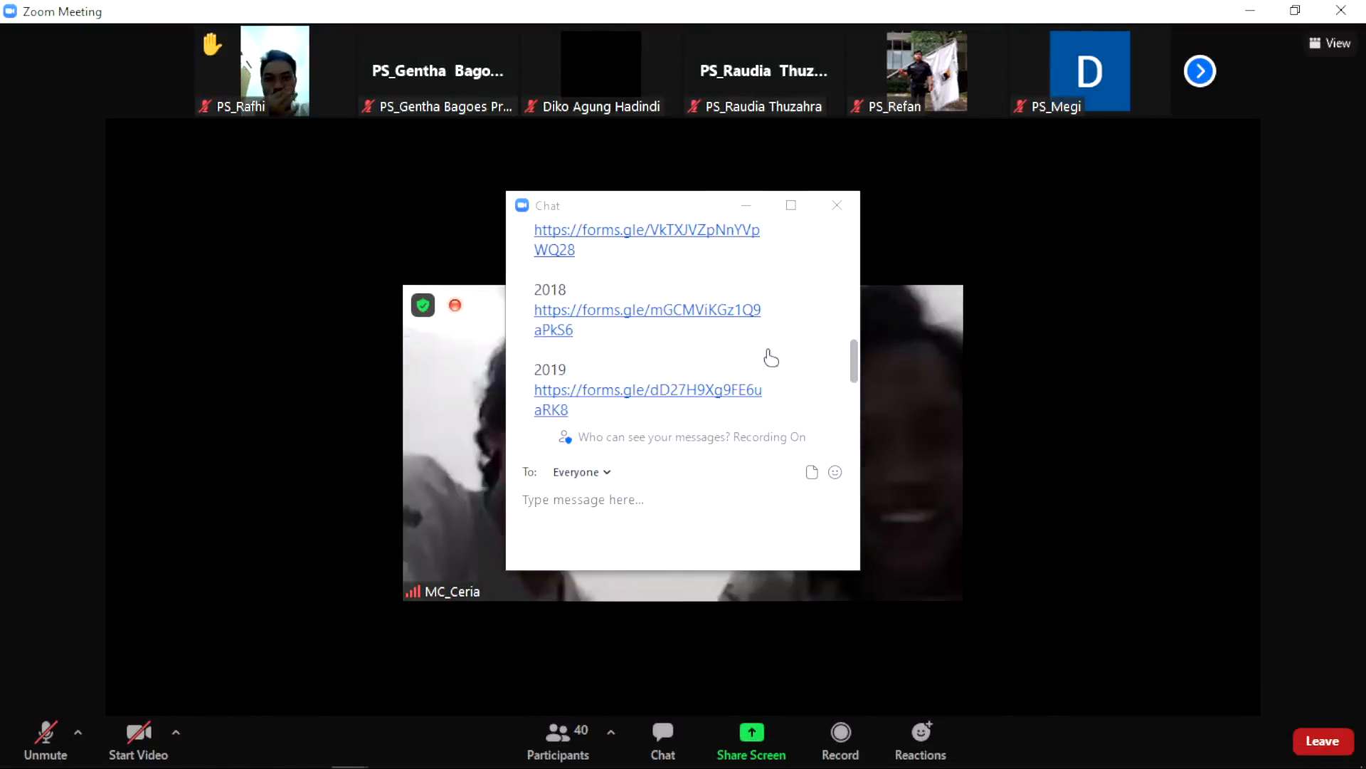
pyautogui.scroll(5, 769, 349)
pyautogui.scroll(3, 770, 322)
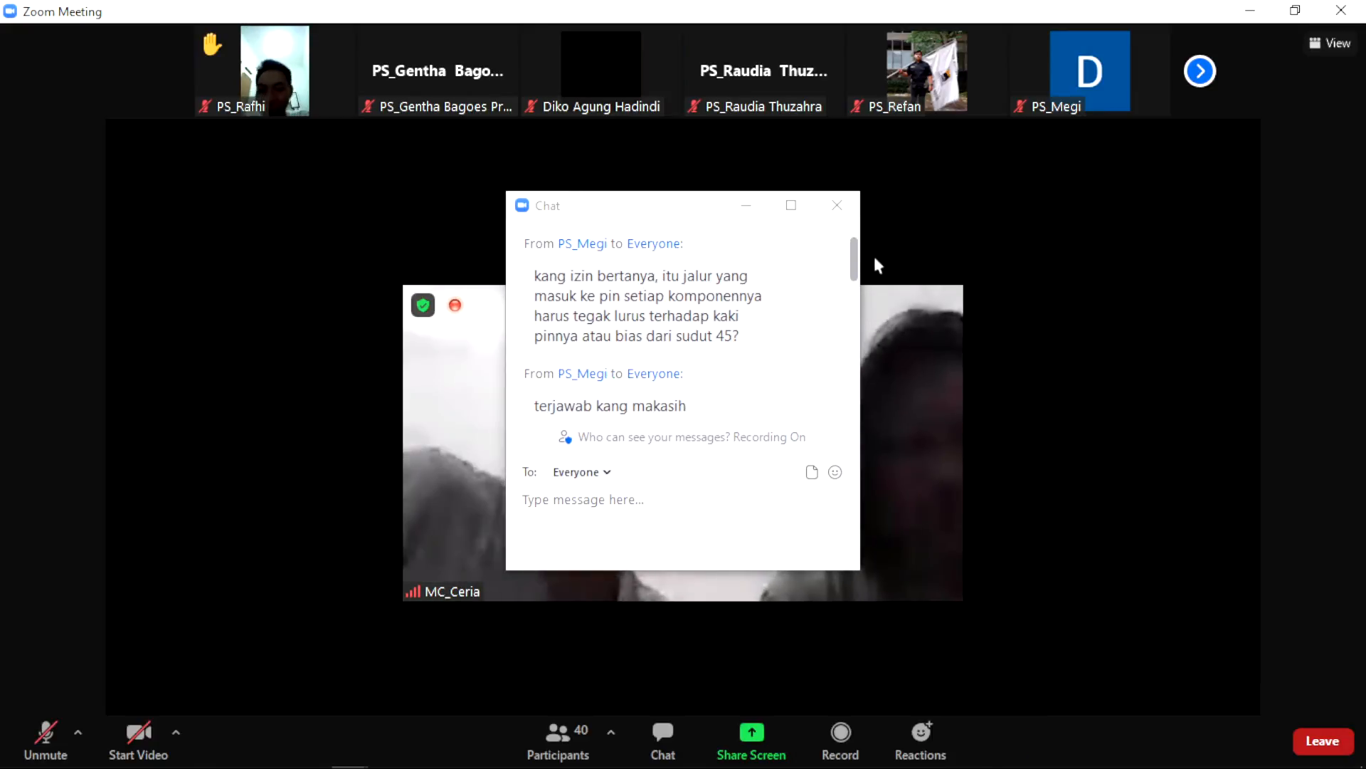
pyautogui.moveTo(847, 276); pyautogui.dragTo(845, 466)
pyautogui.moveTo(855, 302); pyautogui.dragTo(810, 390)
pyautogui.scroll(-3, 814, 396)
pyautogui.click(1108, 399)
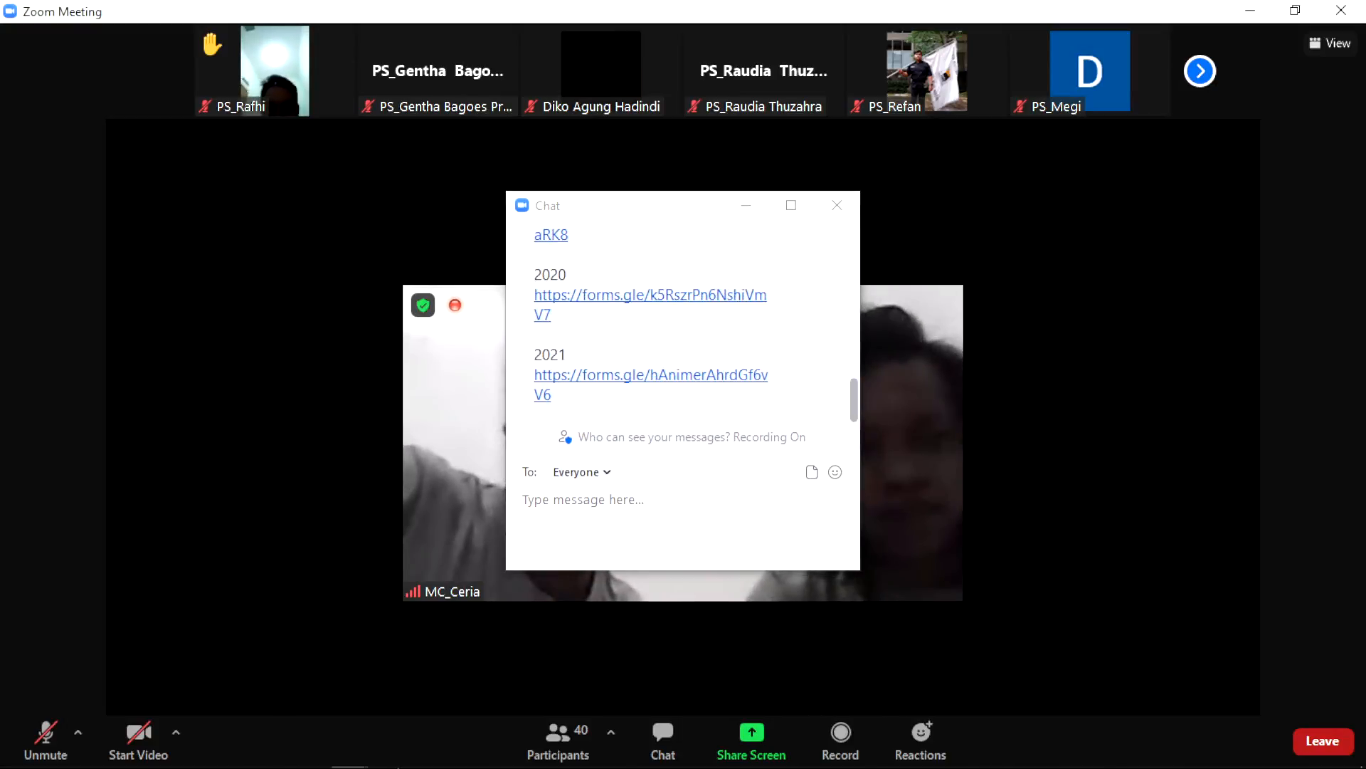
pyautogui.click(313, 753)
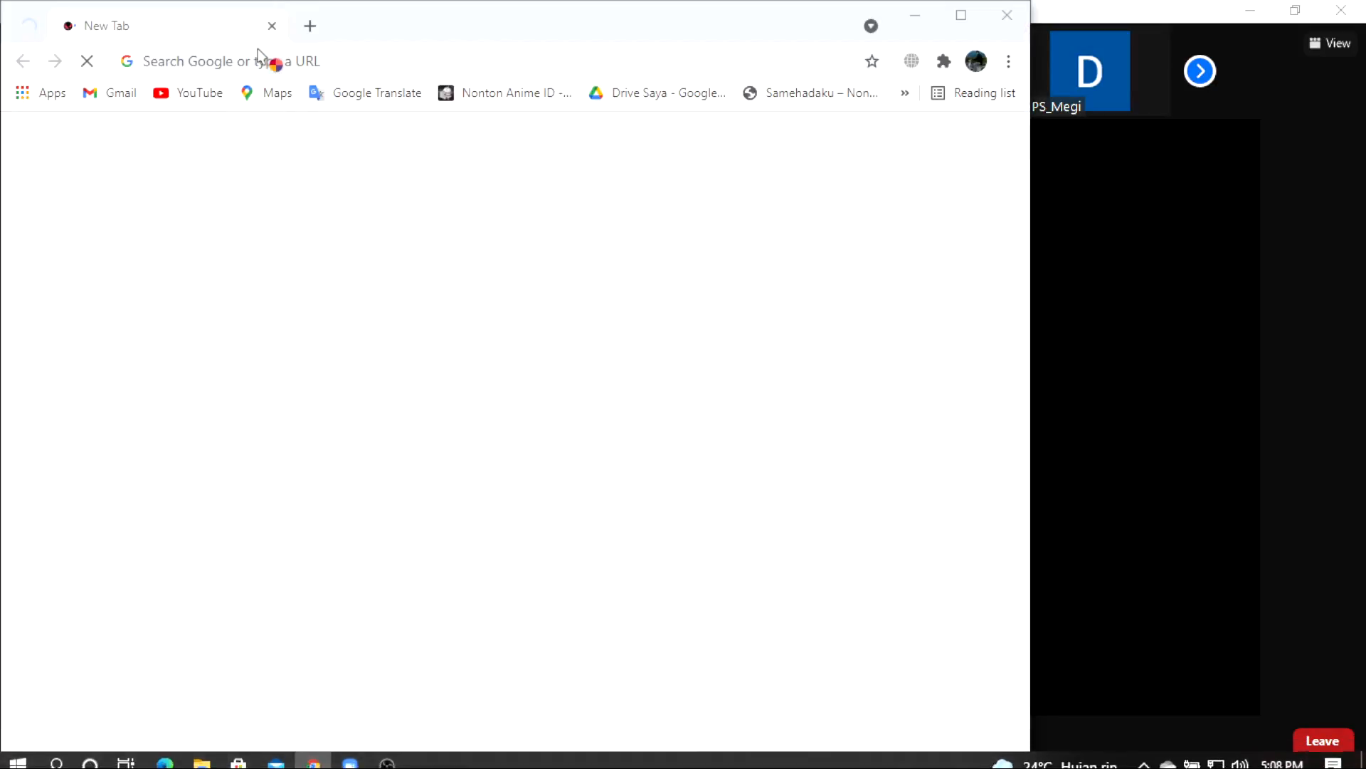
# Step: Move the Chrome New Tab window down and right, below the Zoom chat
pyautogui.moveTo(431, 27); pyautogui.dragTo(610, 534)
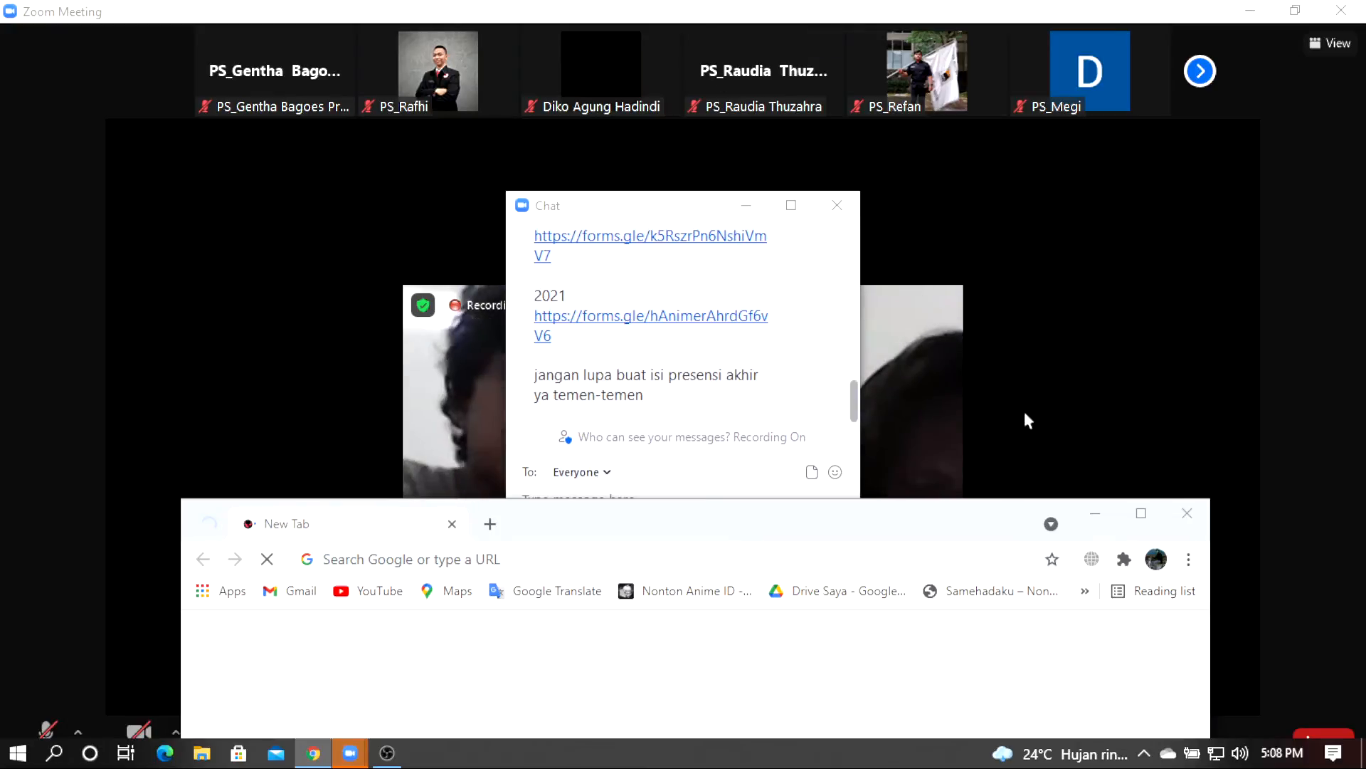
# Step: Minimize Chrome and show its taskbar jump list of recent pages over the meeting
pyautogui.click(1343, 298)
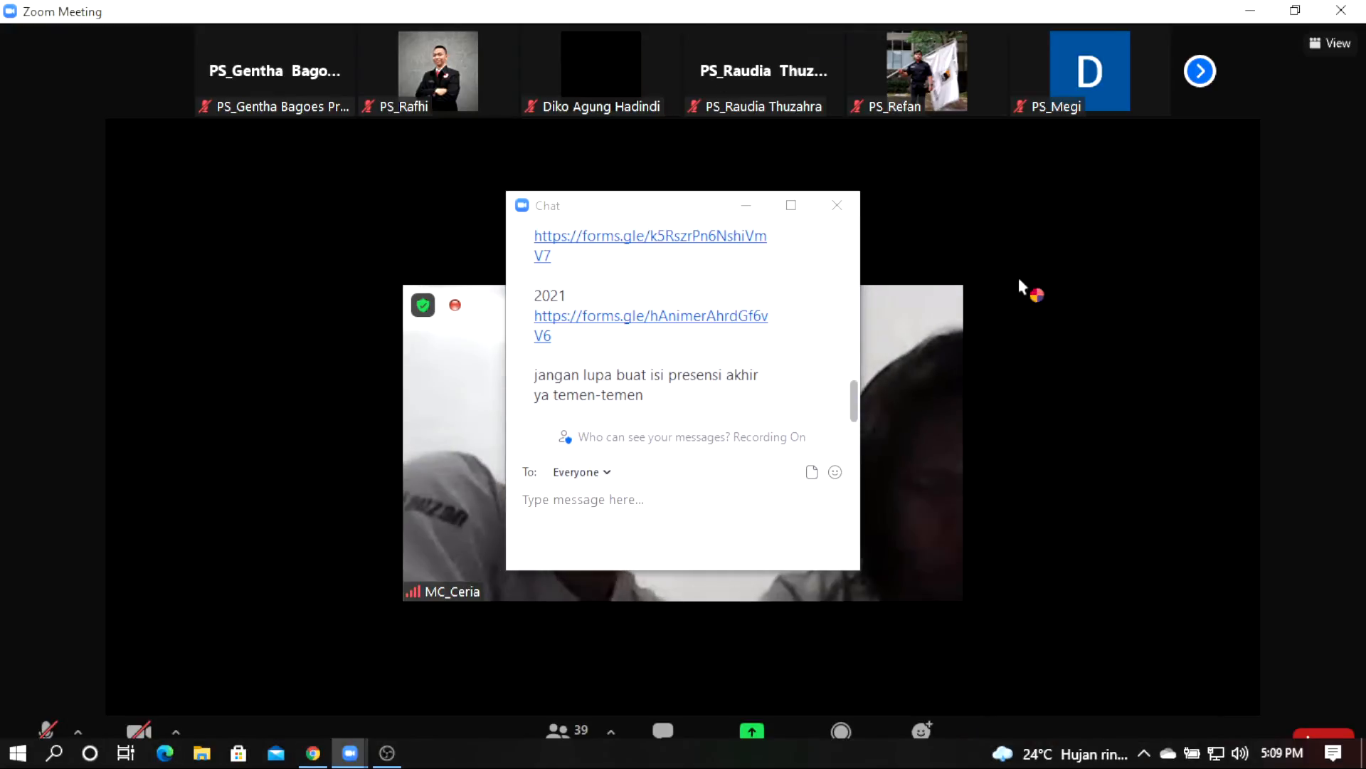
pyautogui.click(311, 754)
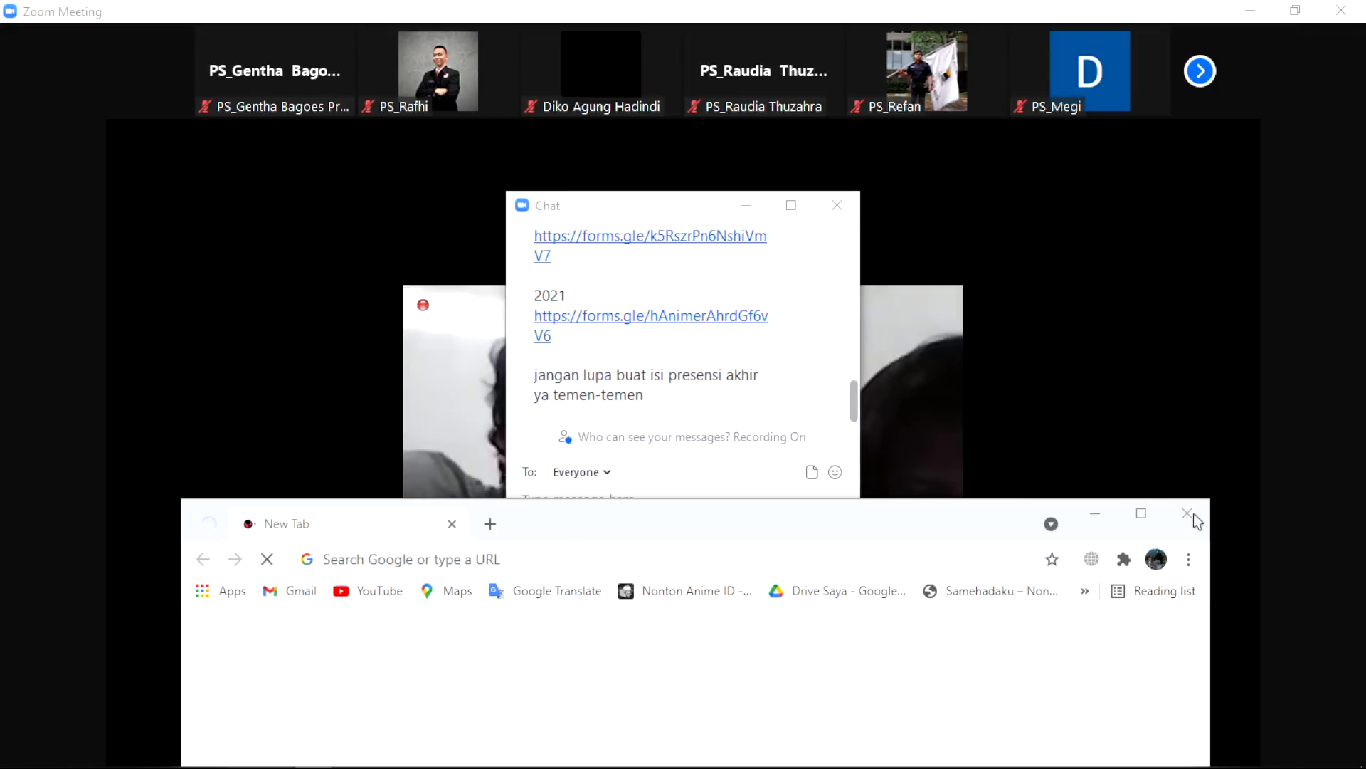
pyautogui.click(322, 387)
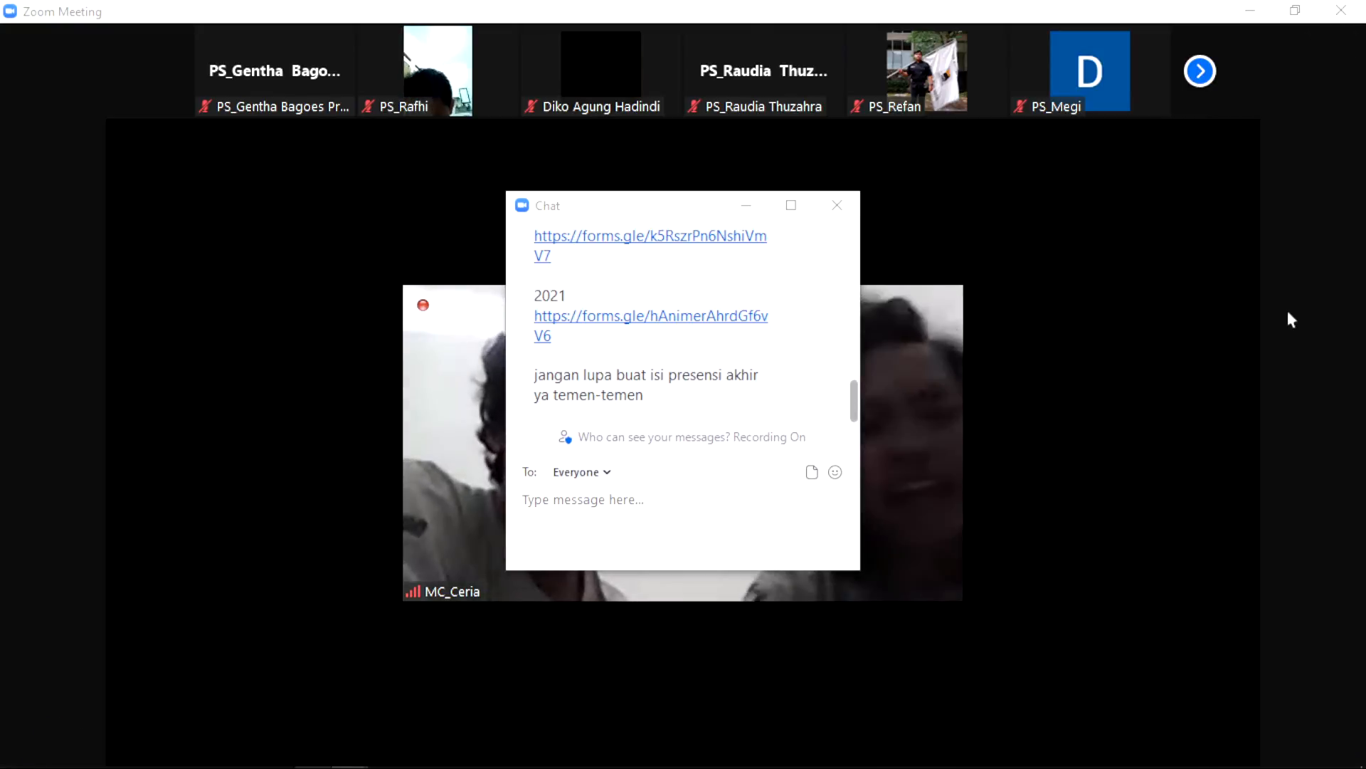
pyautogui.press('super+alt+5')
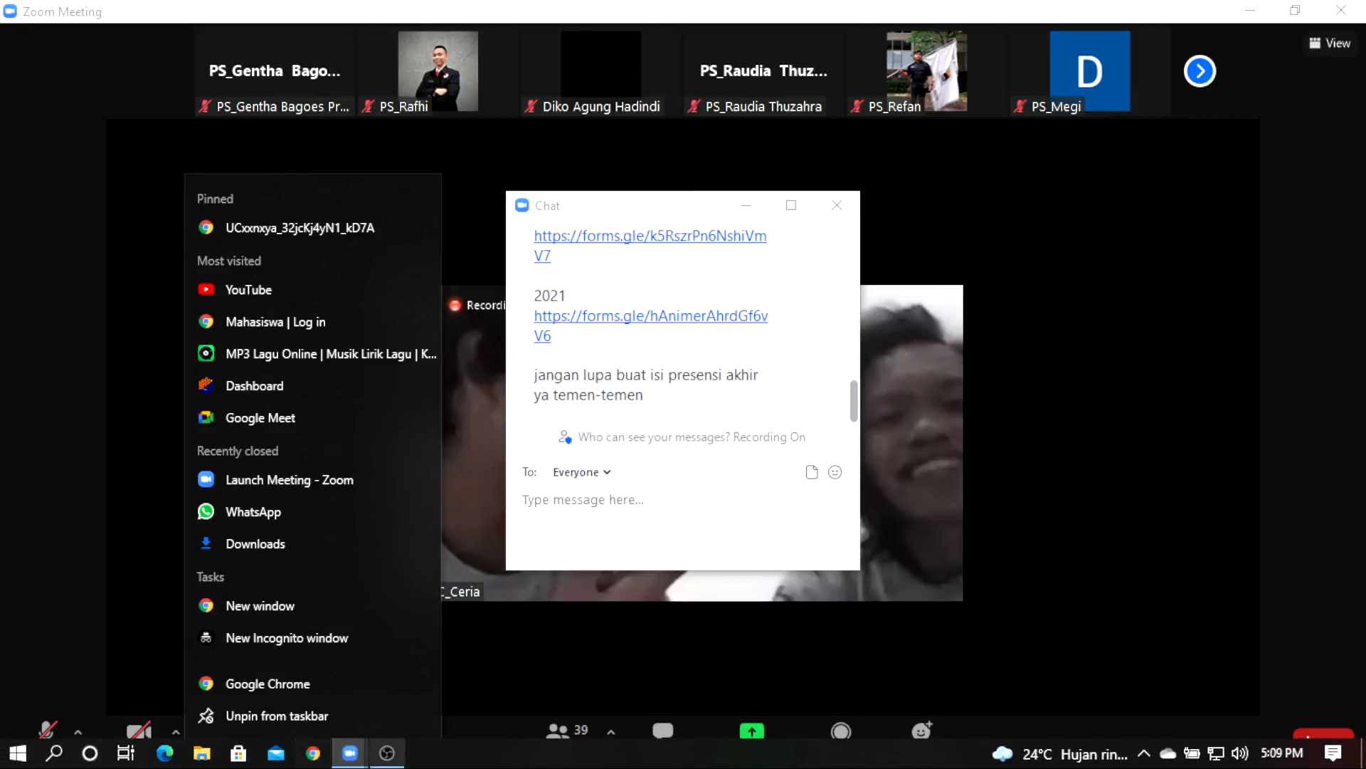
pyautogui.click(320, 760)
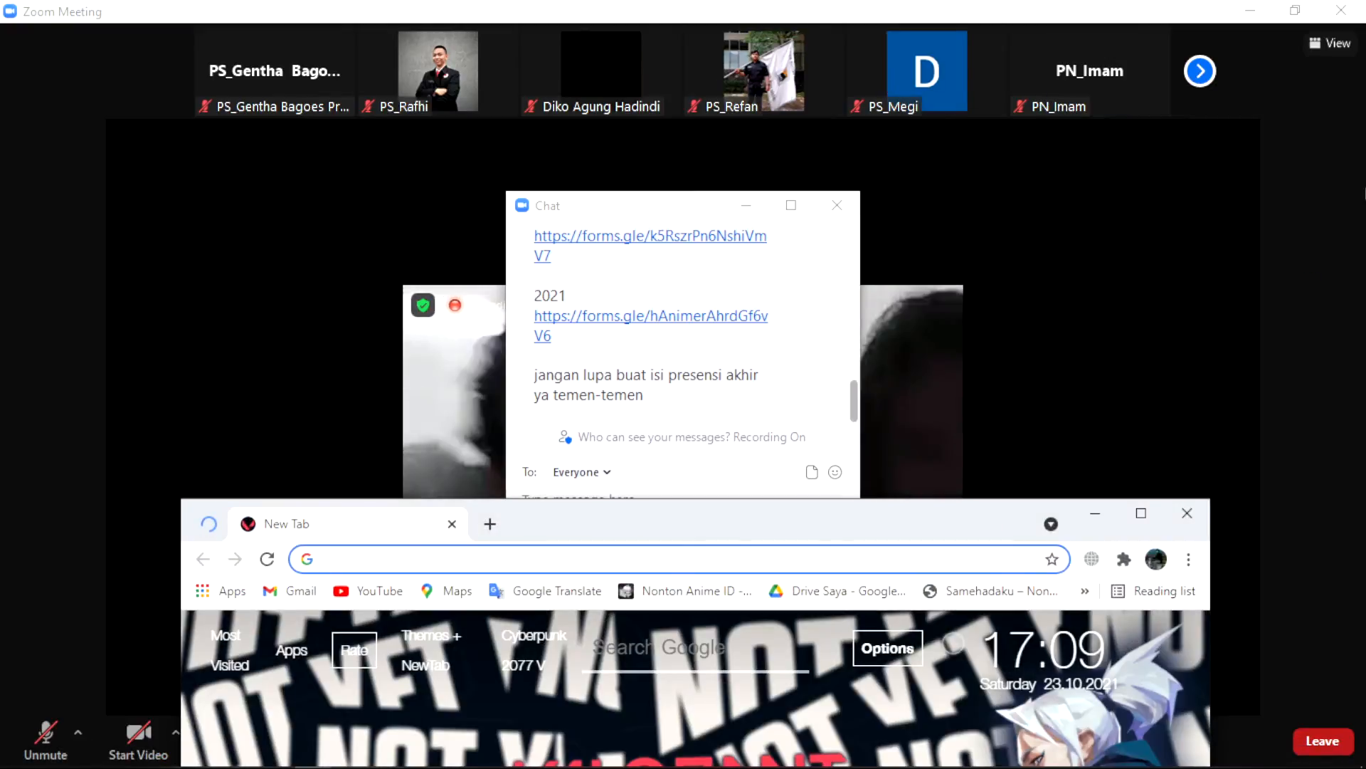
pyautogui.write('https')
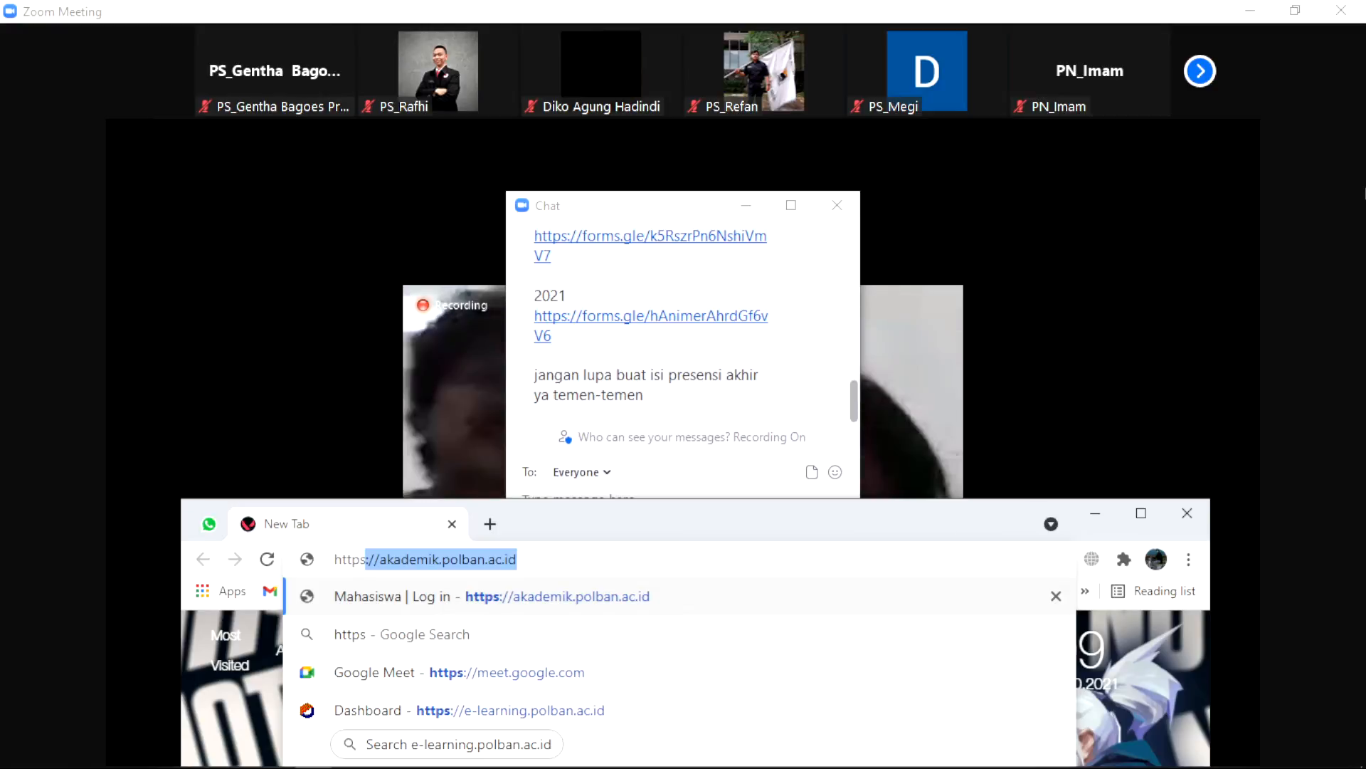
pyautogui.write(':/')
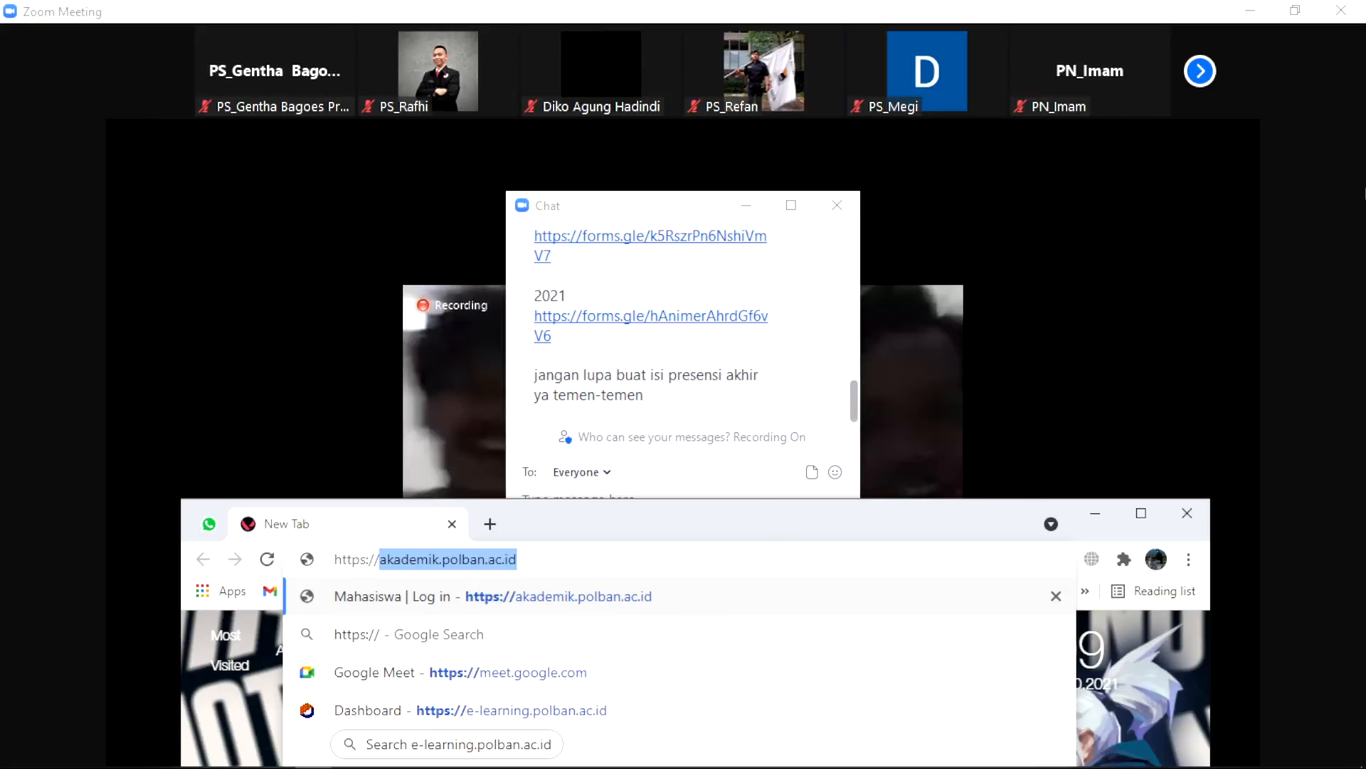
pyautogui.write('/forms')
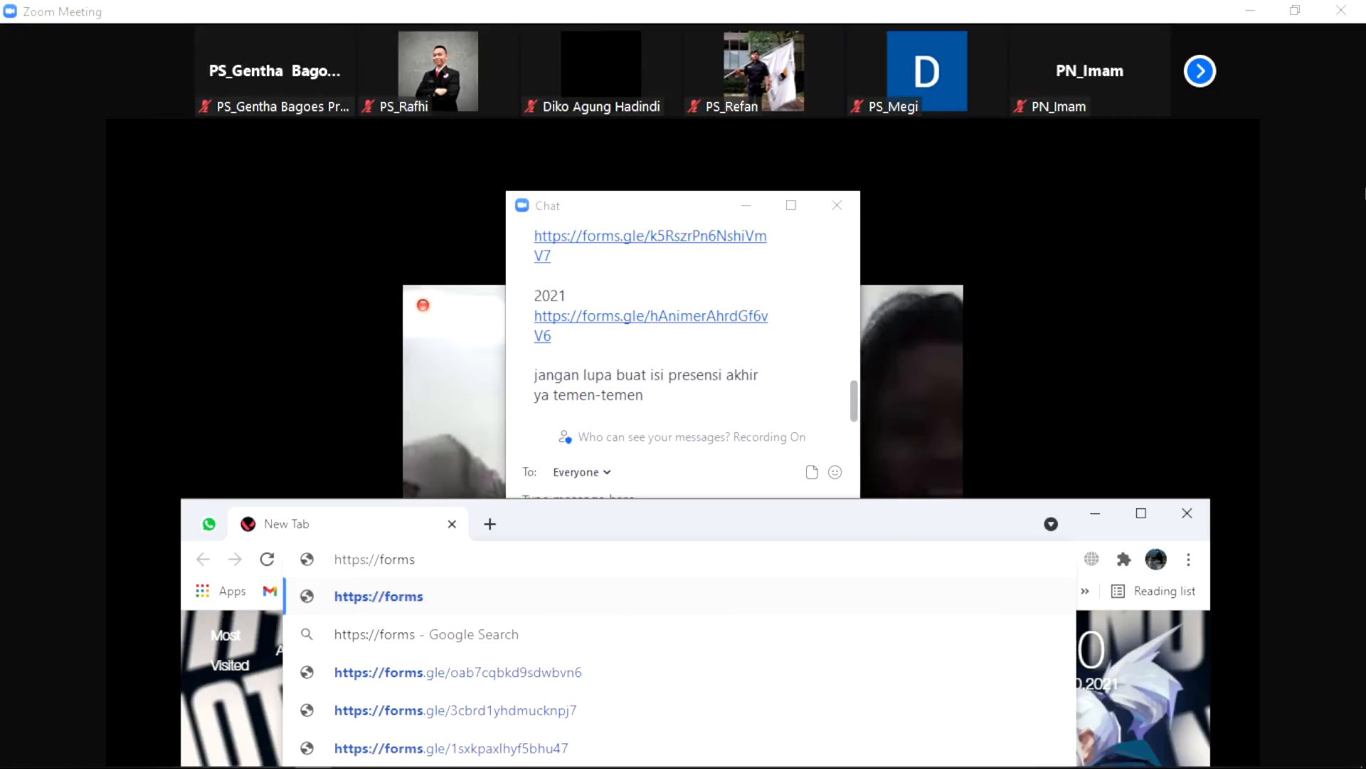
pyautogui.write('.gle')
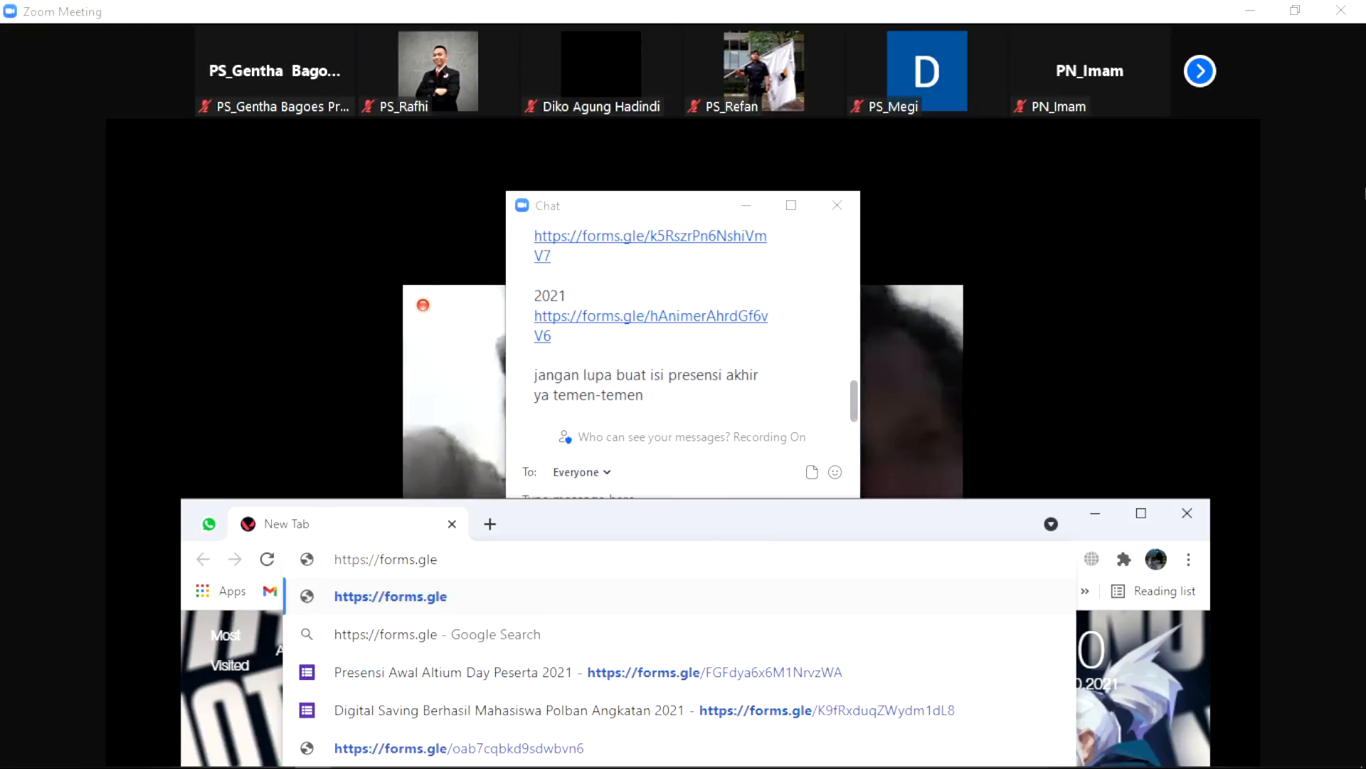
pyautogui.write('/Animer')
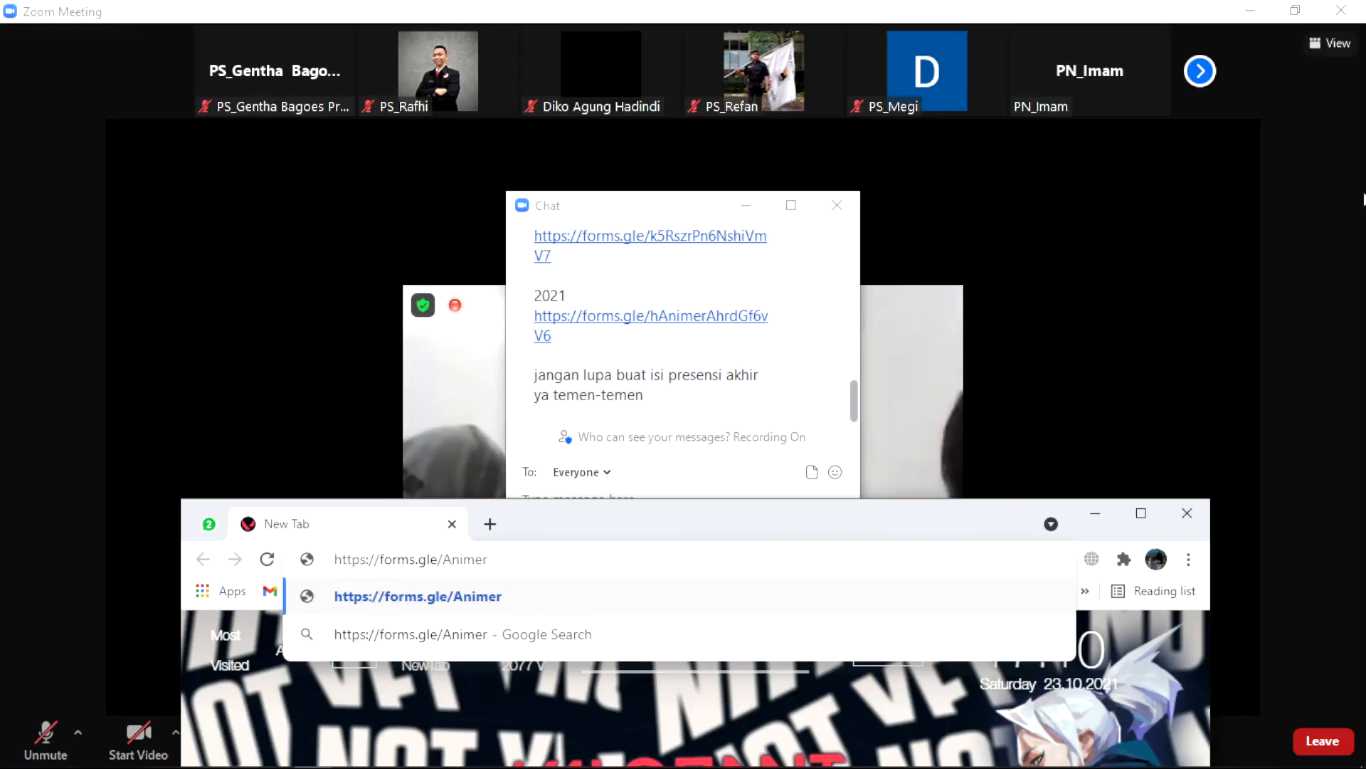
pyautogui.write('Ah')
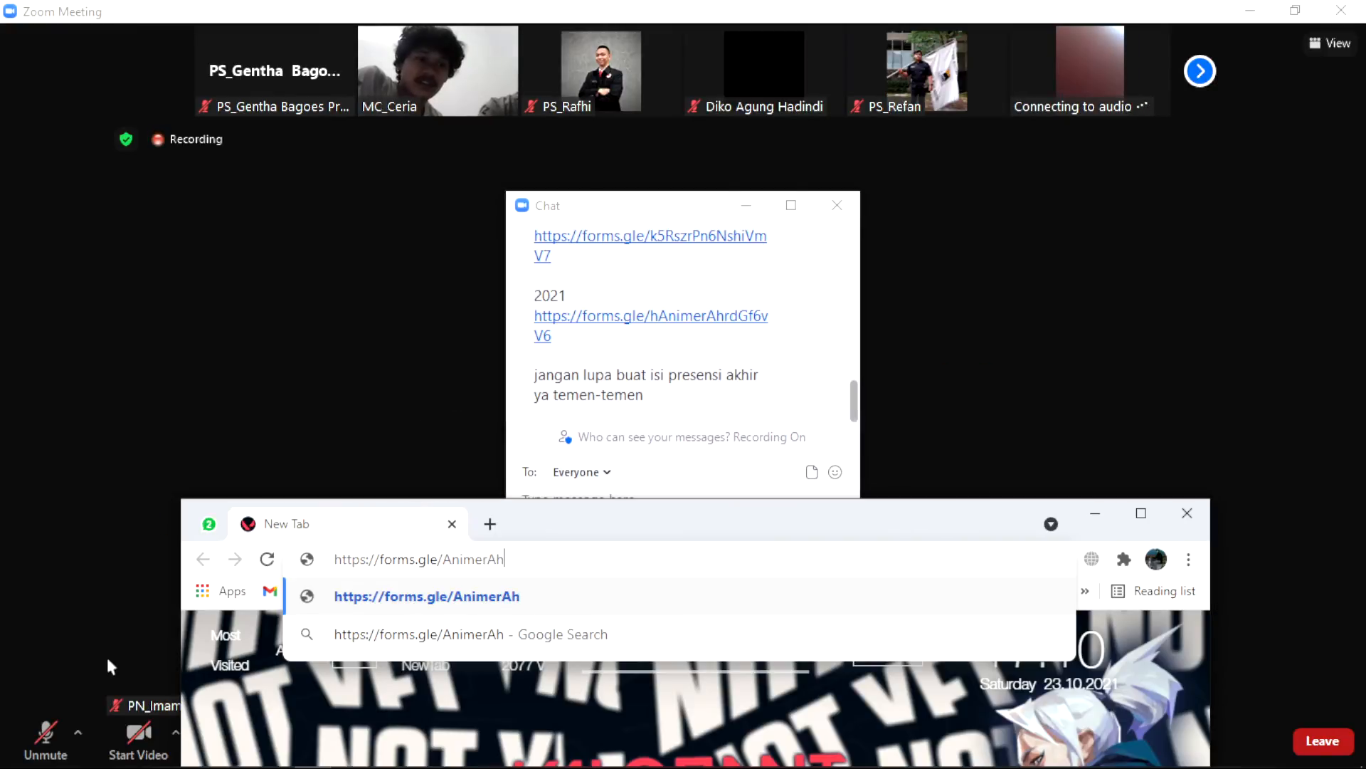
pyautogui.click(47, 742)
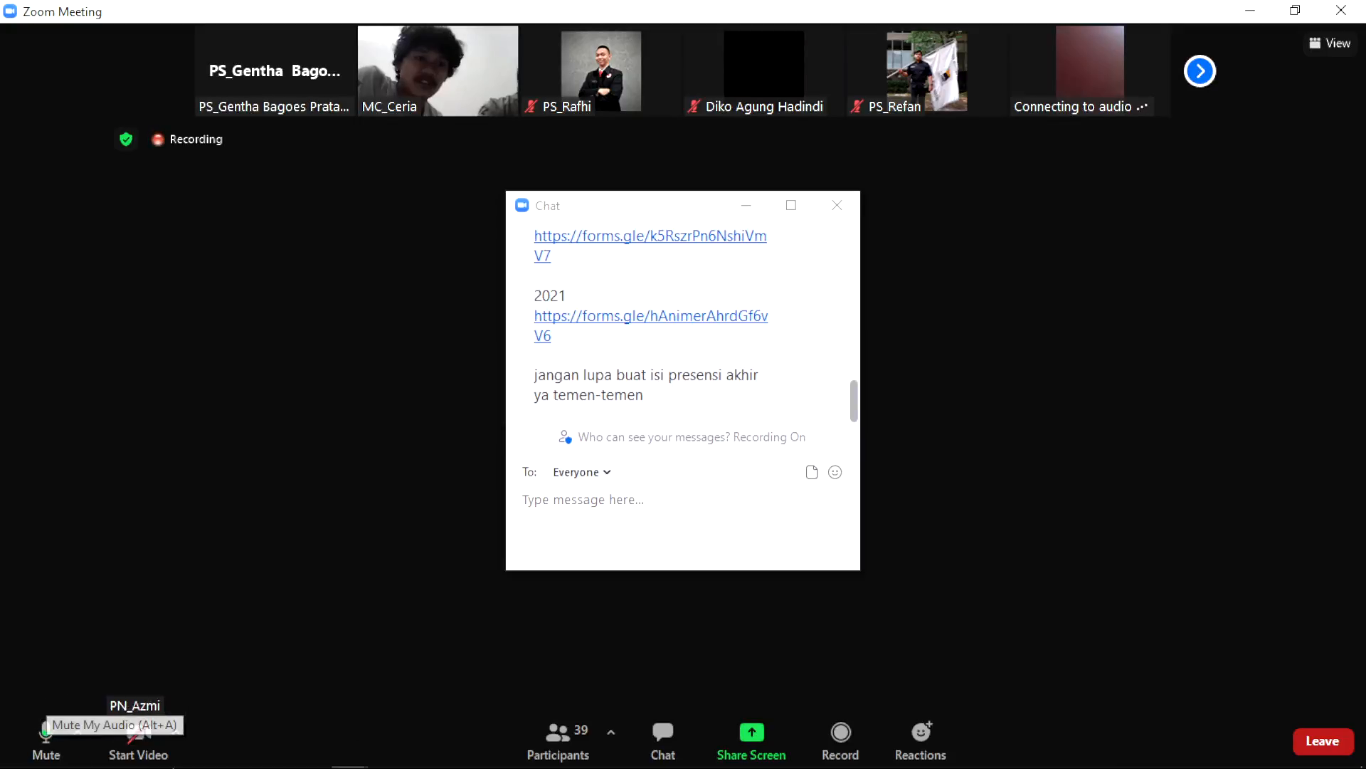
pyautogui.click(46, 730)
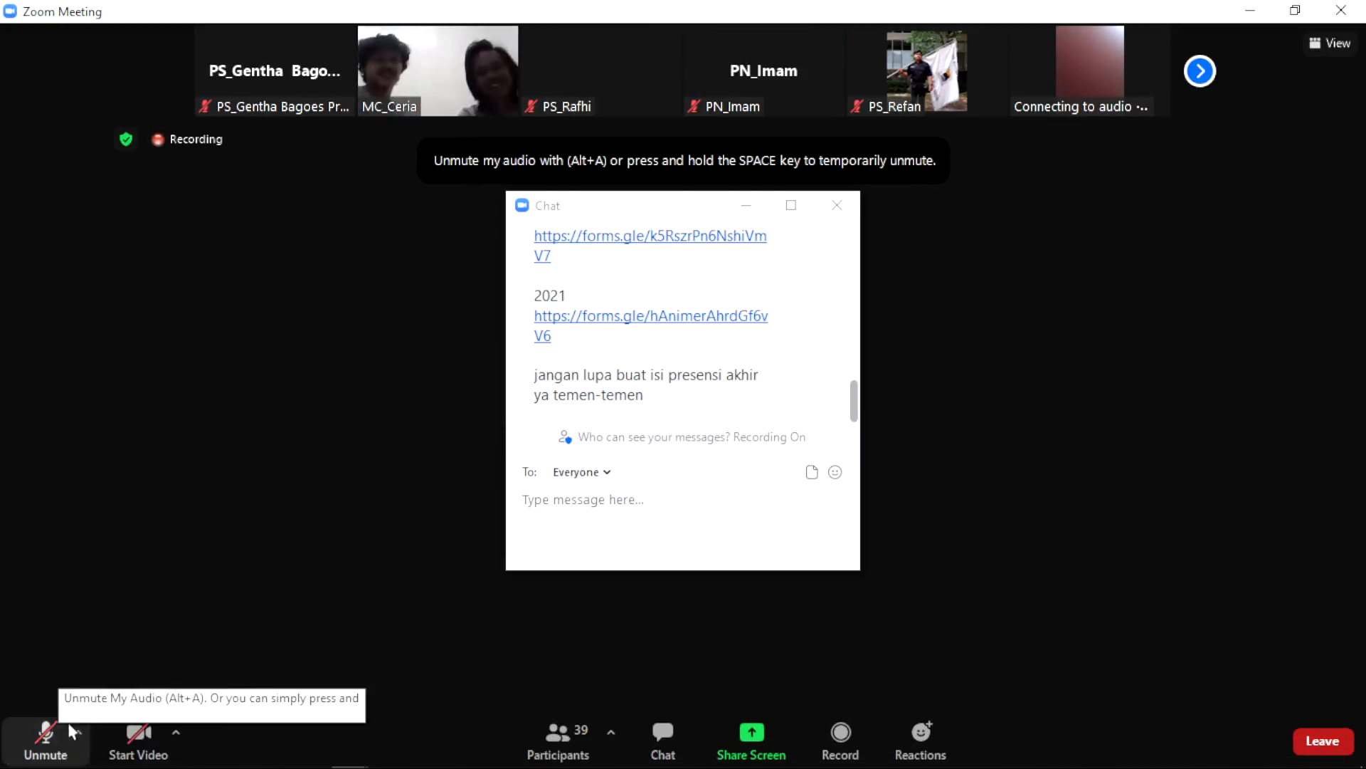
pyautogui.click(313, 752)
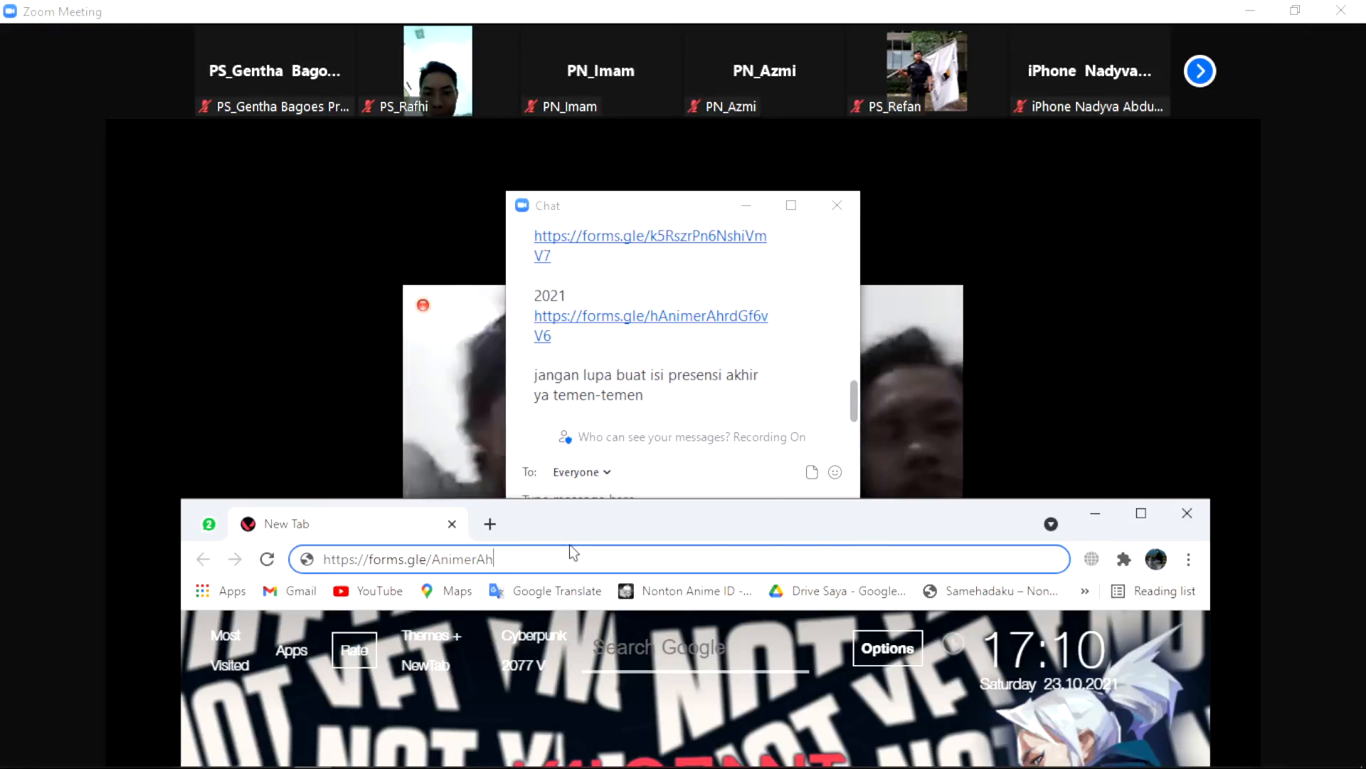
pyautogui.write('rdG')
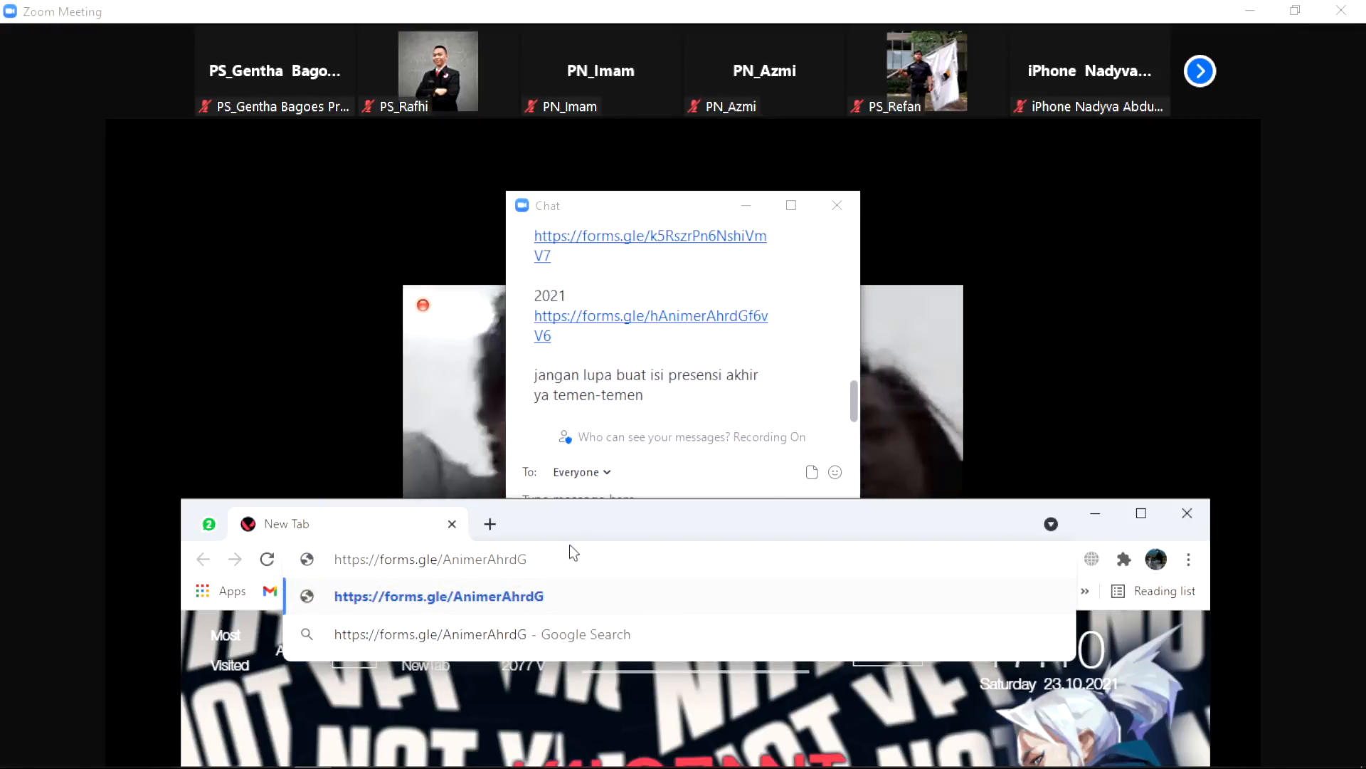
pyautogui.write('f6v')
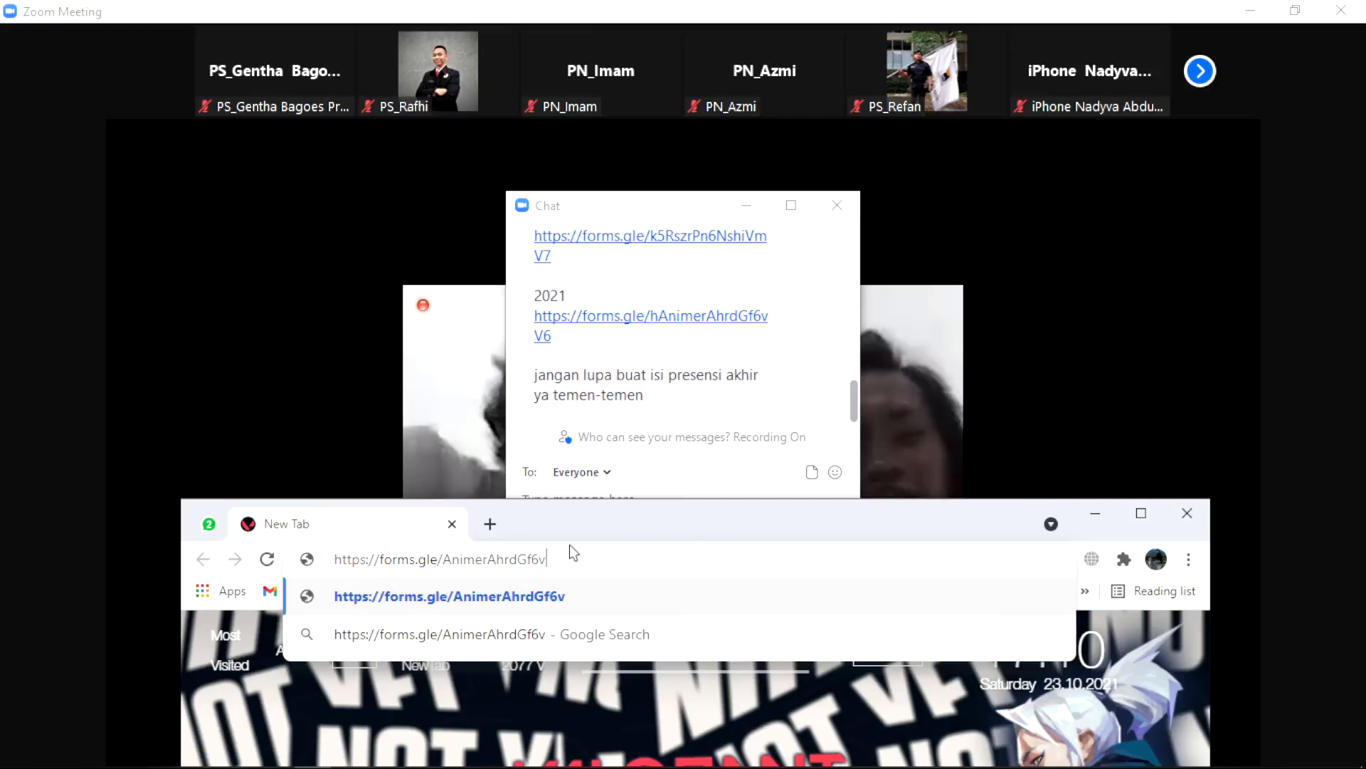
pyautogui.write('V6')
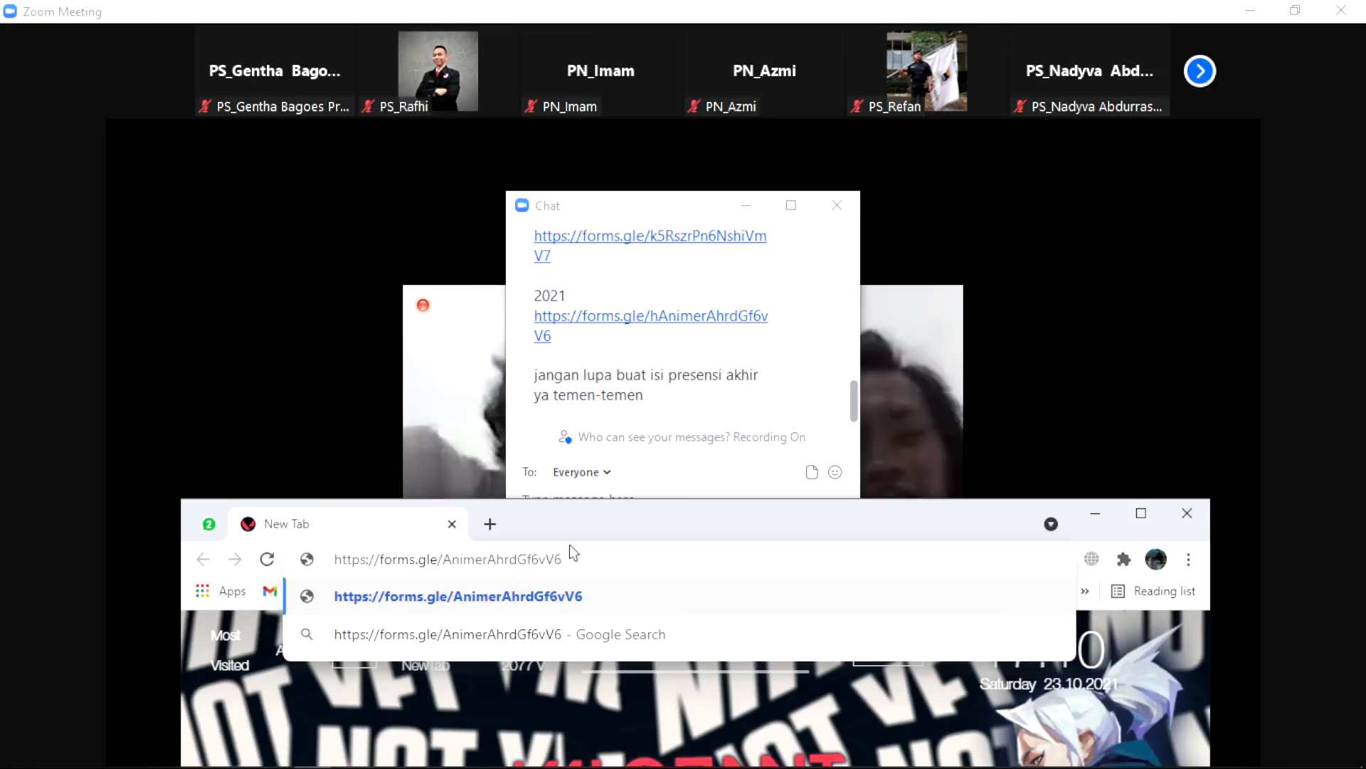
pyautogui.press('Return')
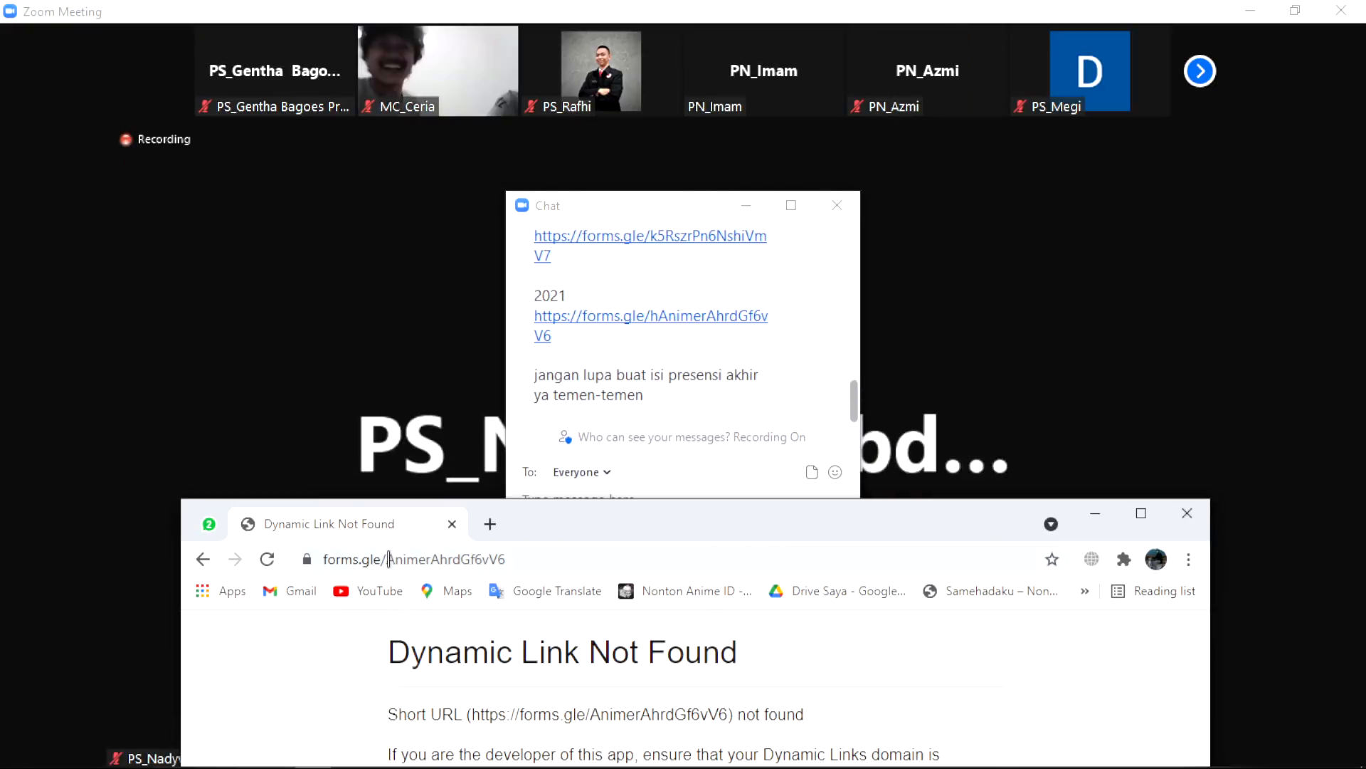
# Step: Correct the link to forms.gle/hAnimerAhrdGf6vV6 to open the 2021 form, and move Chrome to the top
pyautogui.click(392, 559)
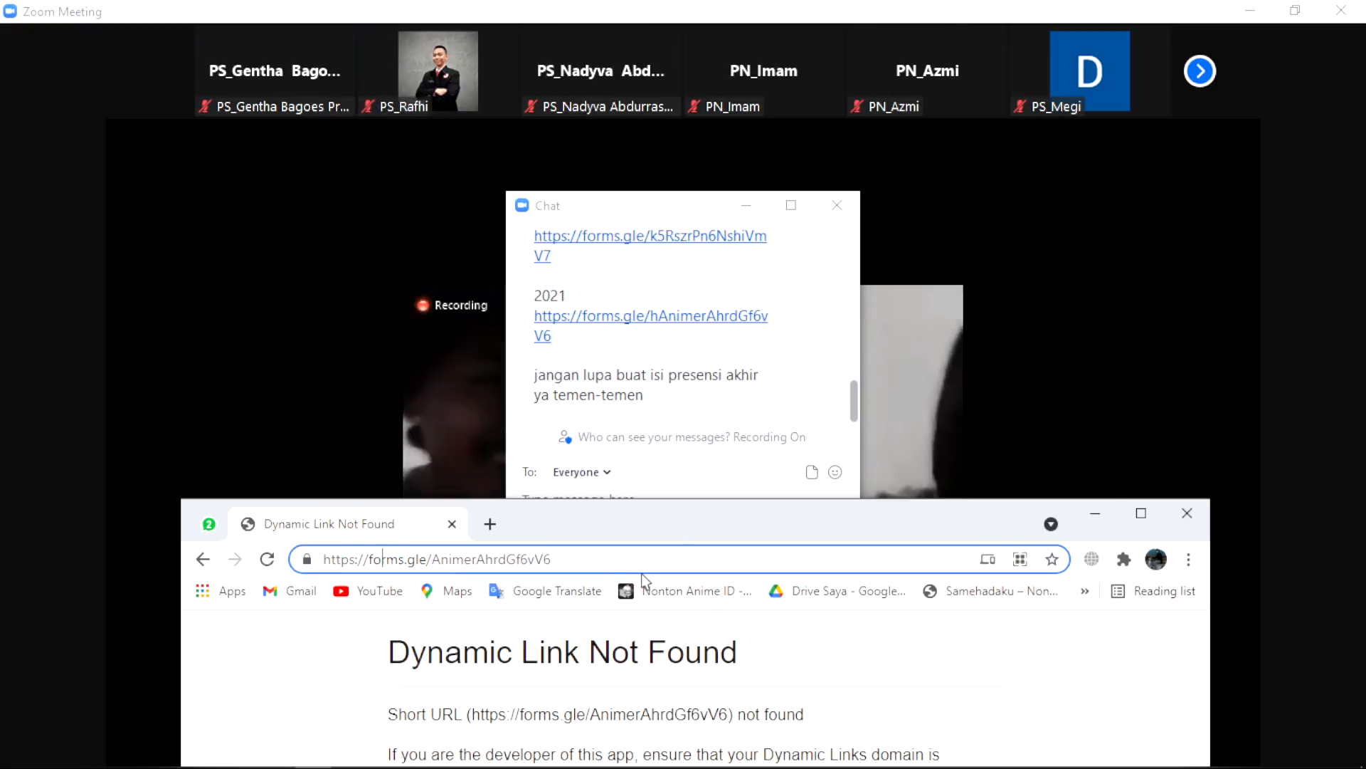
pyautogui.press('Right')
pyautogui.press('Right')
pyautogui.press('Right')
pyautogui.press('Right')
pyautogui.press('Right')
pyautogui.press('Right')
pyautogui.press('Right')
pyautogui.press('Right')
pyautogui.press('Right')
pyautogui.press('Right')
pyautogui.write('h')
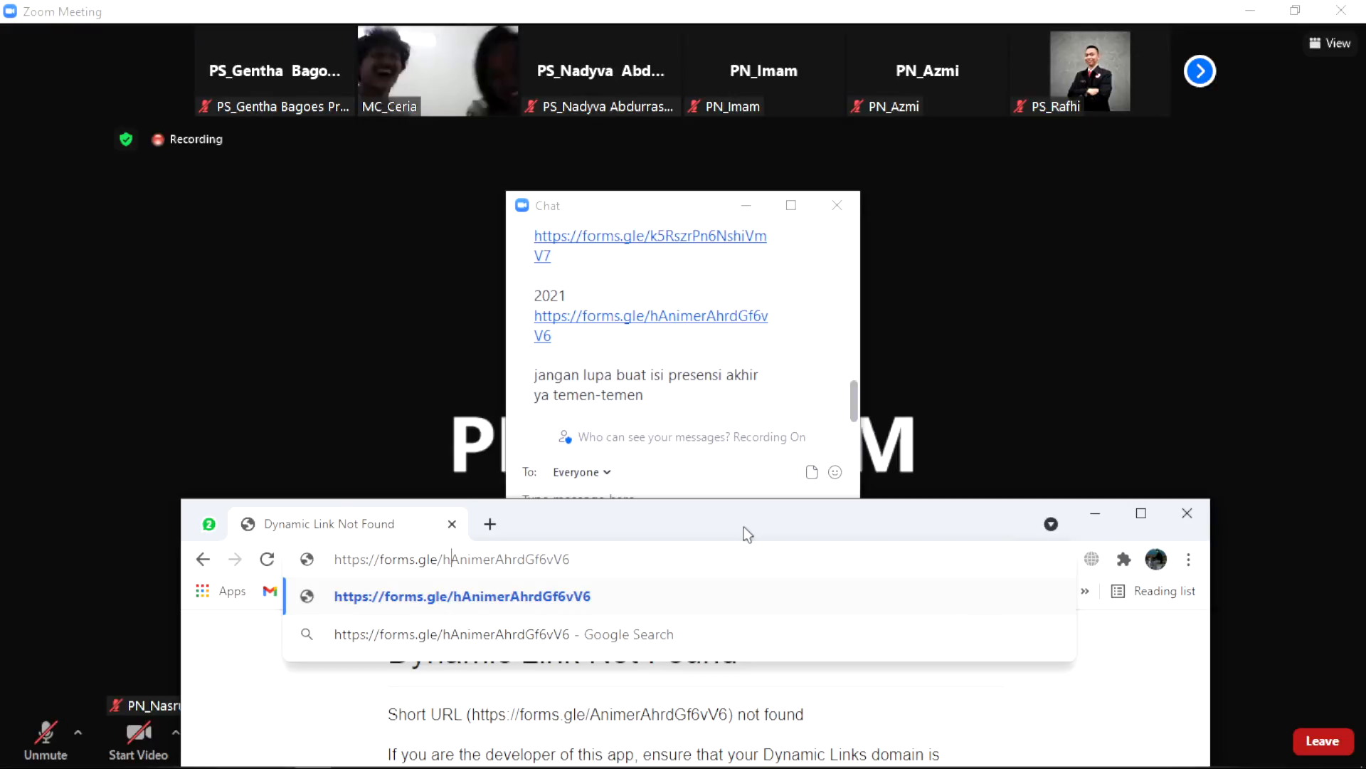
pyautogui.press('Return')
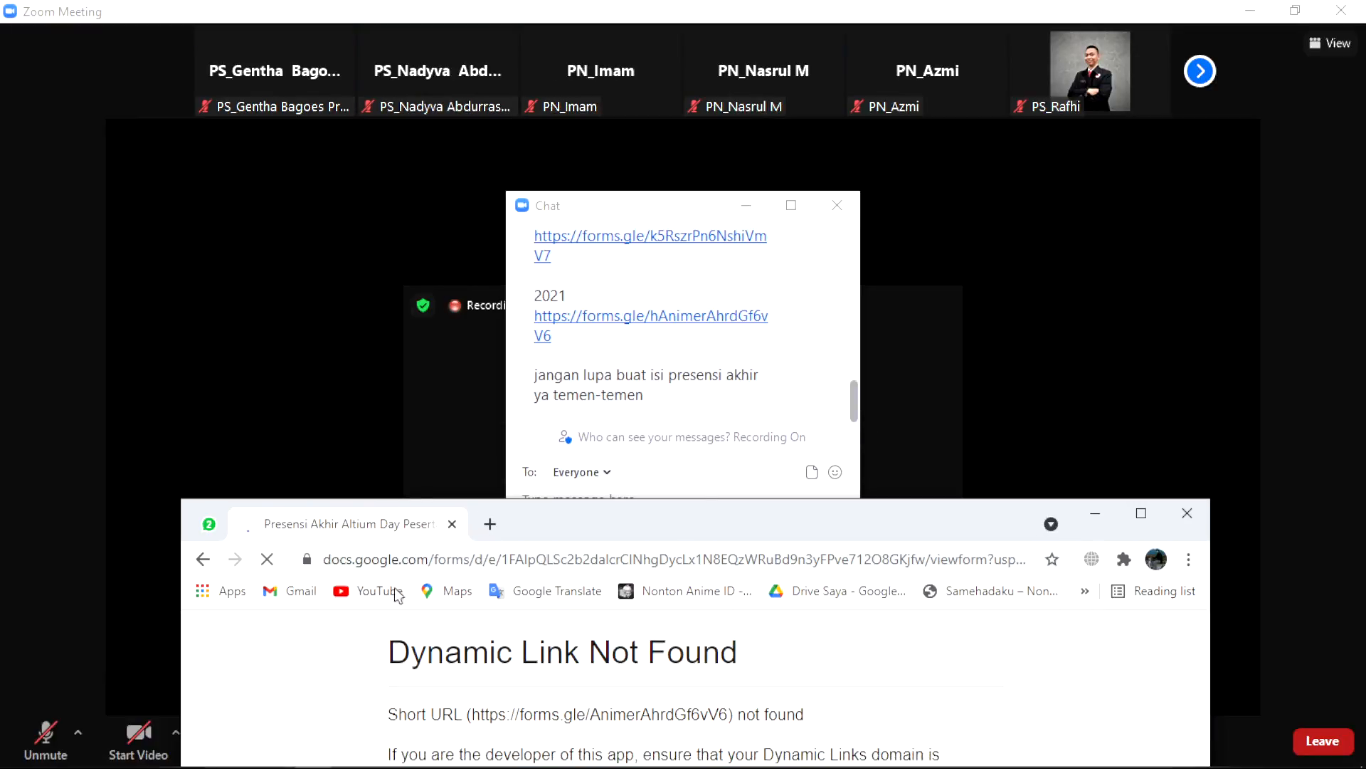
pyautogui.moveTo(611, 531); pyautogui.dragTo(639, 25)
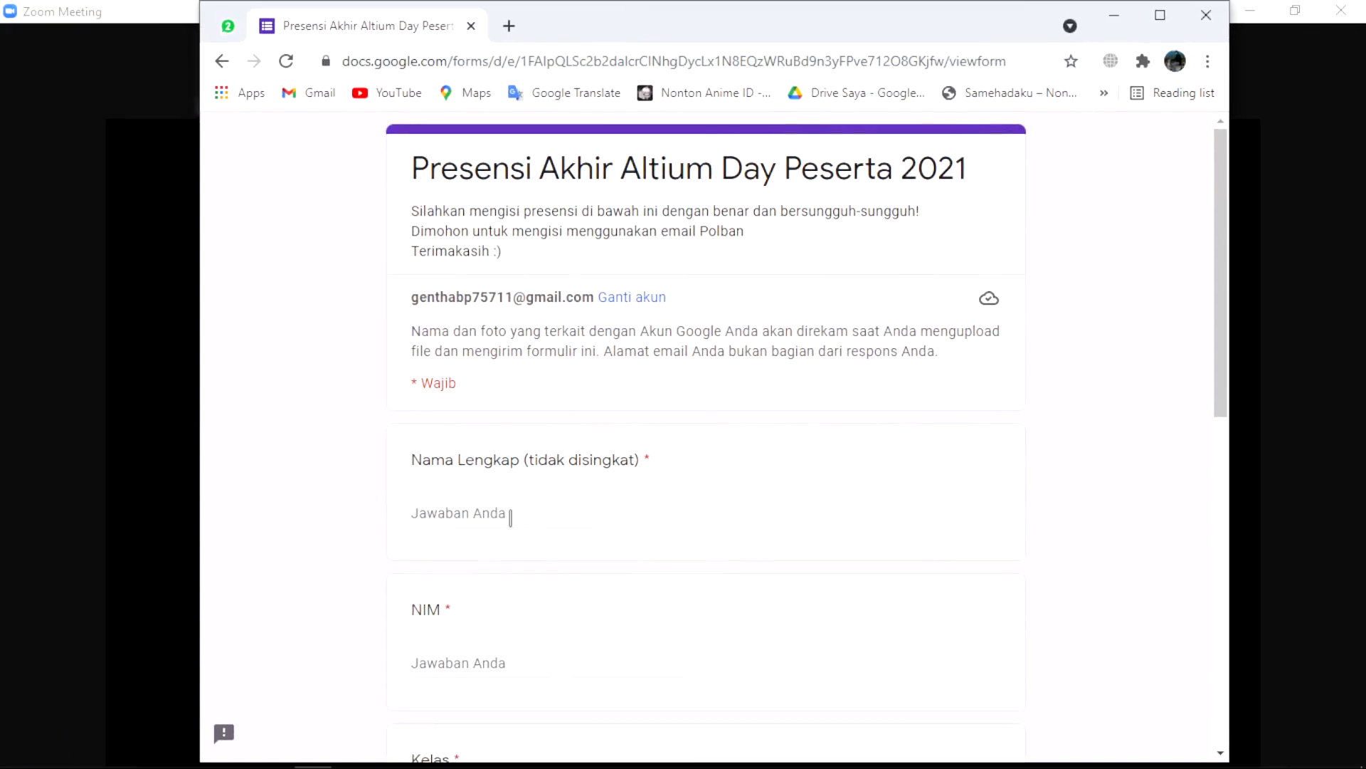
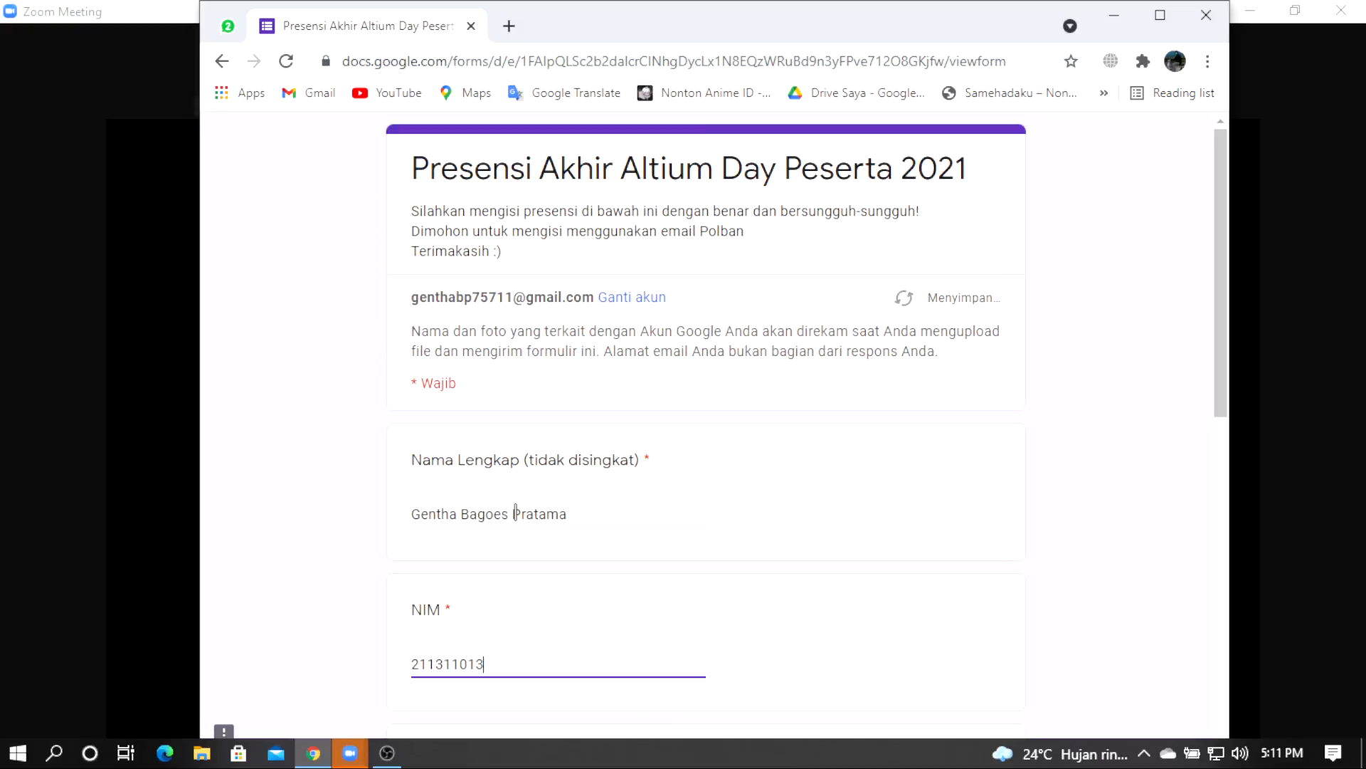
# Step: Fill in the student's name, choose class 1A, then bring the Zoom meeting forward
pyautogui.scroll(-5, 726, 378)
pyautogui.click(436, 414)
pyautogui.scroll(-1, 440, 455)
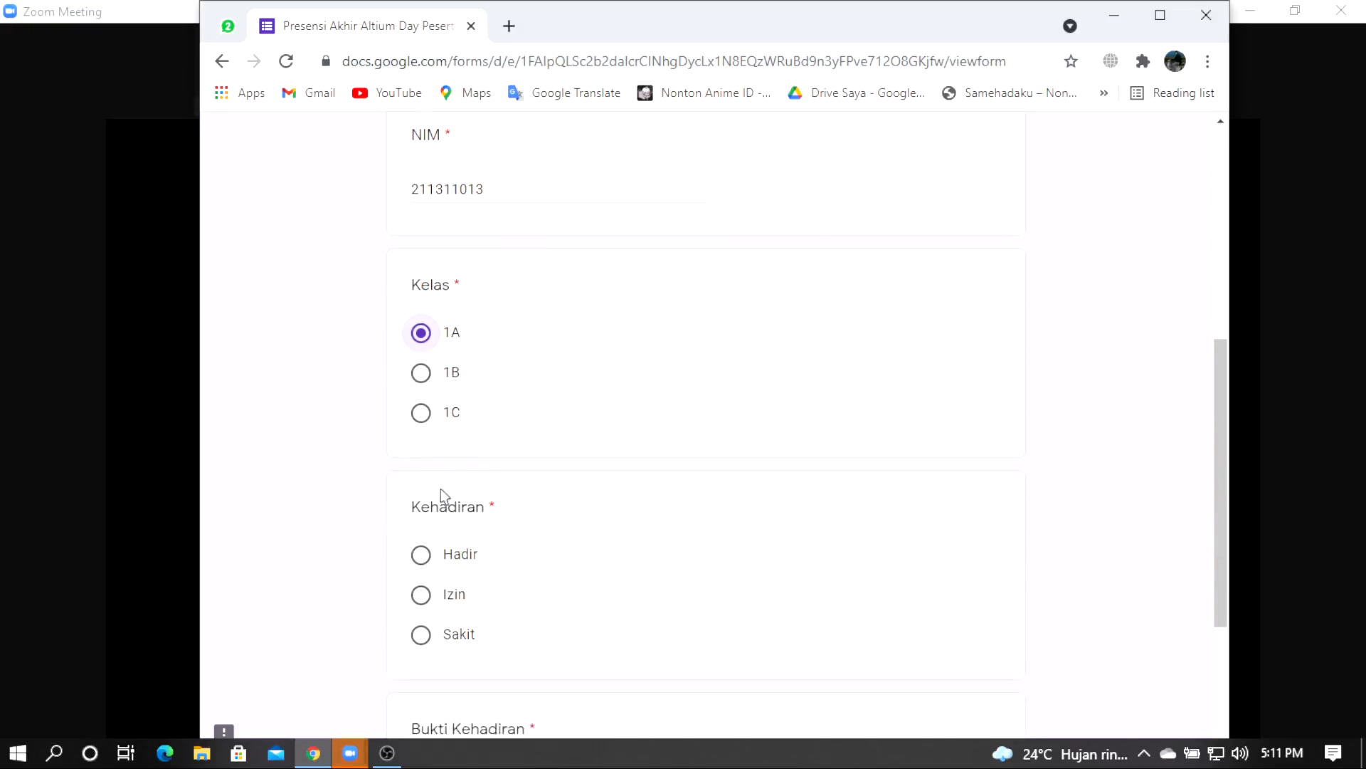
pyautogui.scroll(-3, 441, 490)
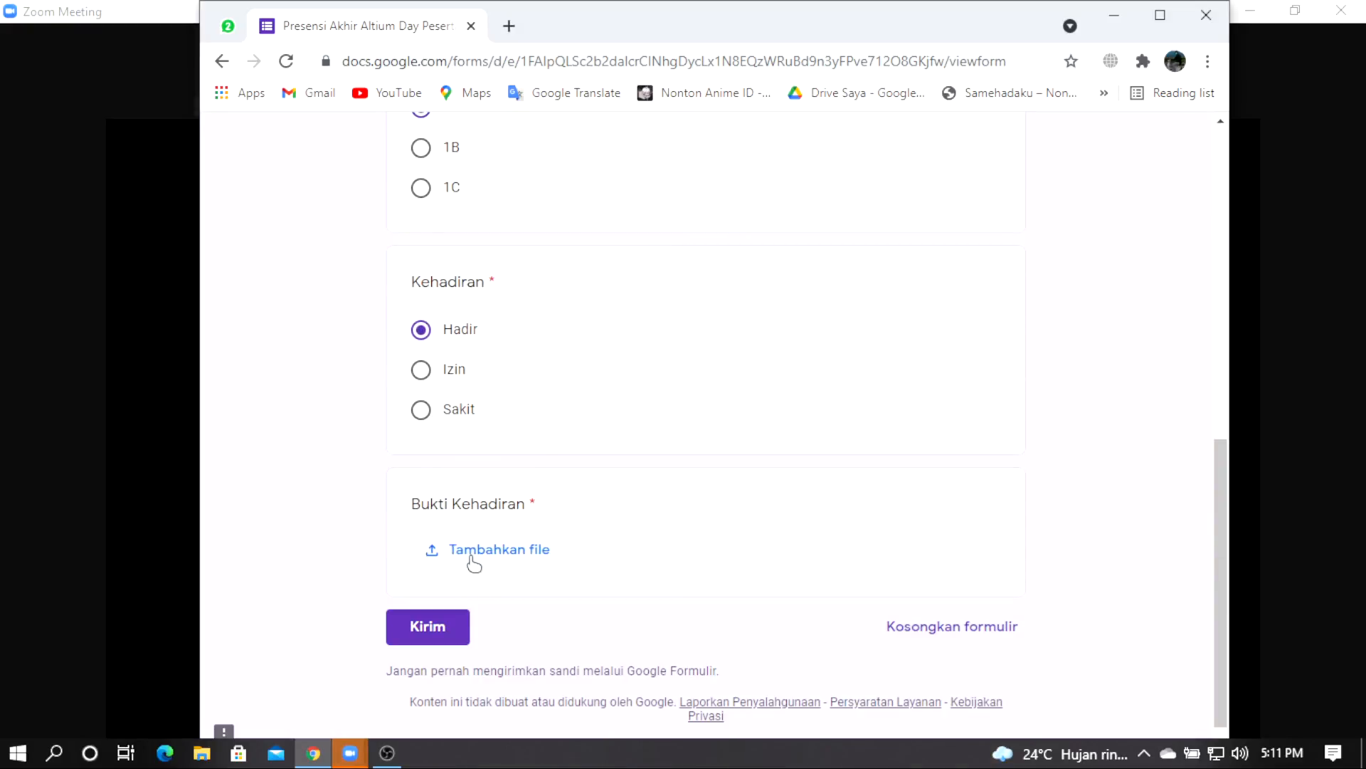
pyautogui.click(1316, 388)
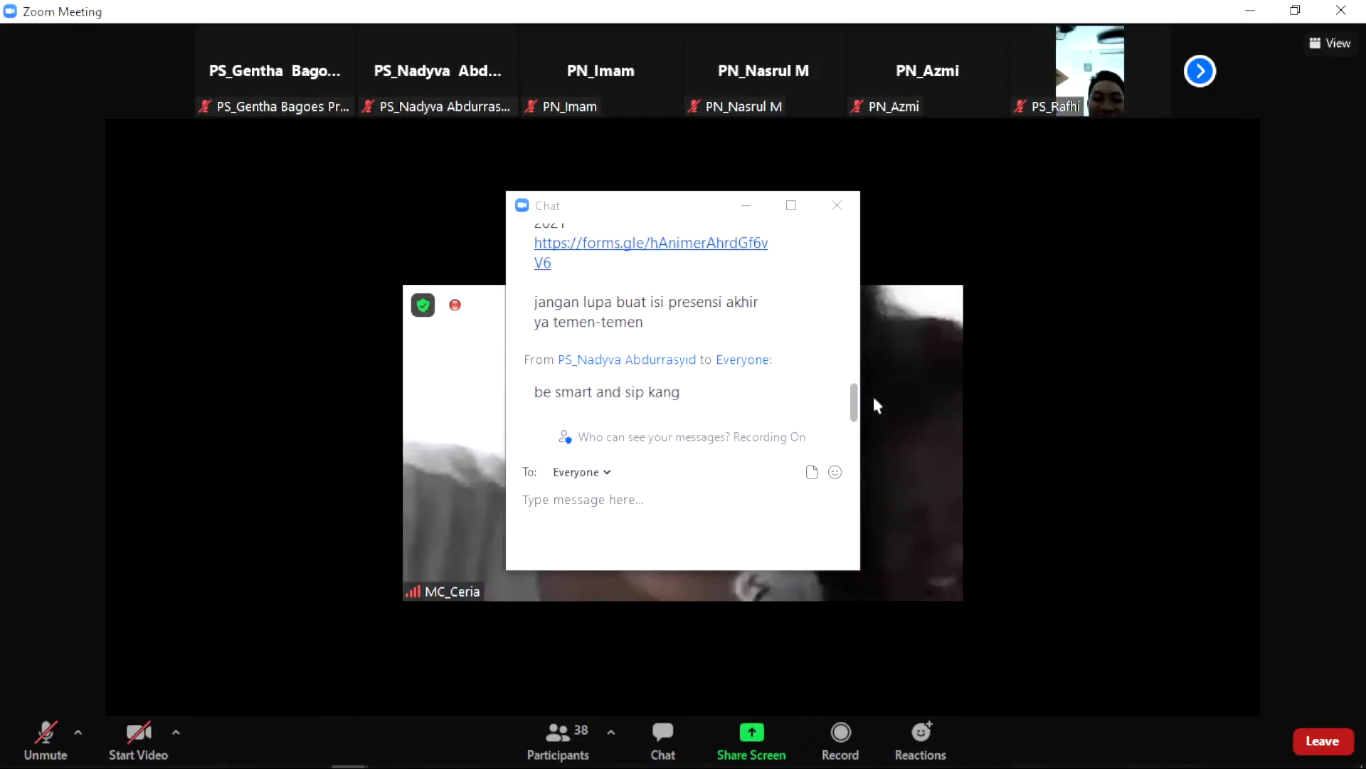
# Step: Close the Zoom chat, start video with Alt+V, and capture the meeting with PrtScn
pyautogui.click(834, 203)
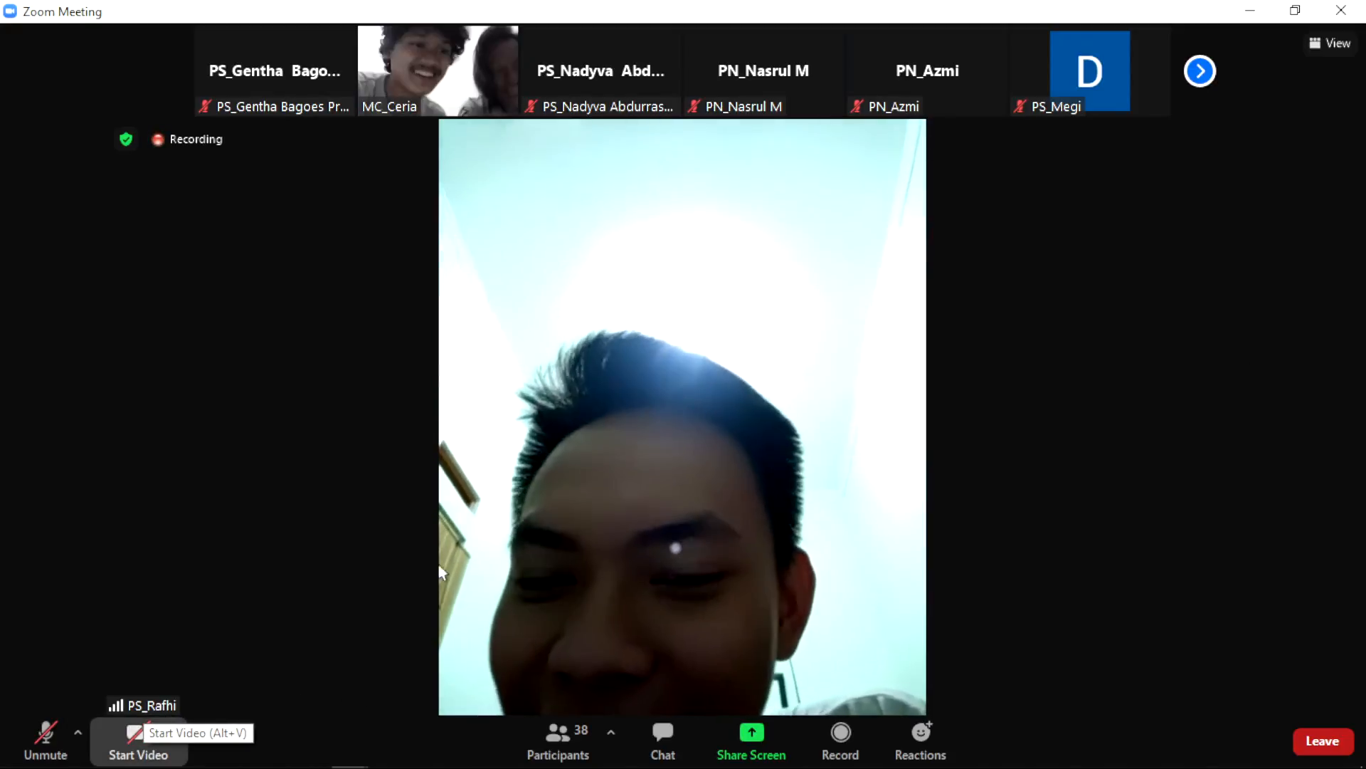
pyautogui.hotkey('alt', 'v')
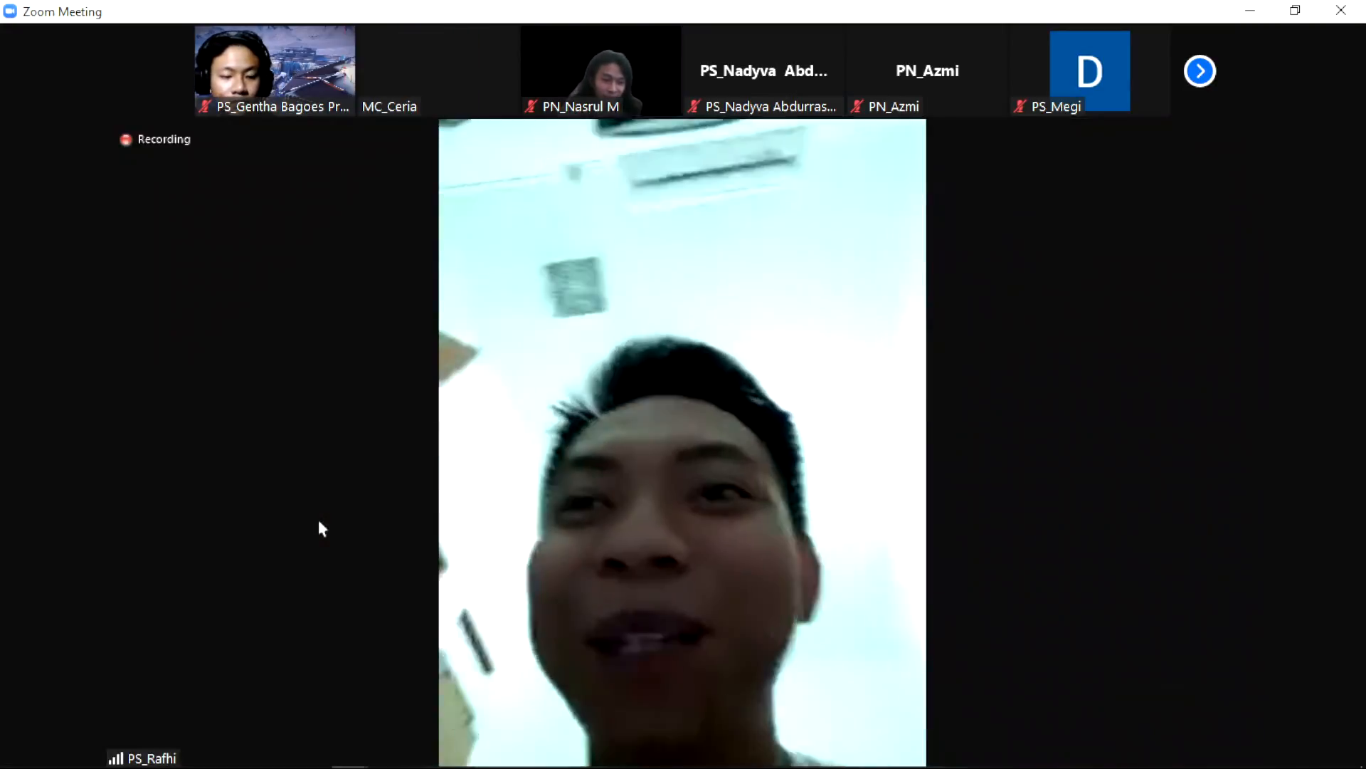
pyautogui.press('Print')
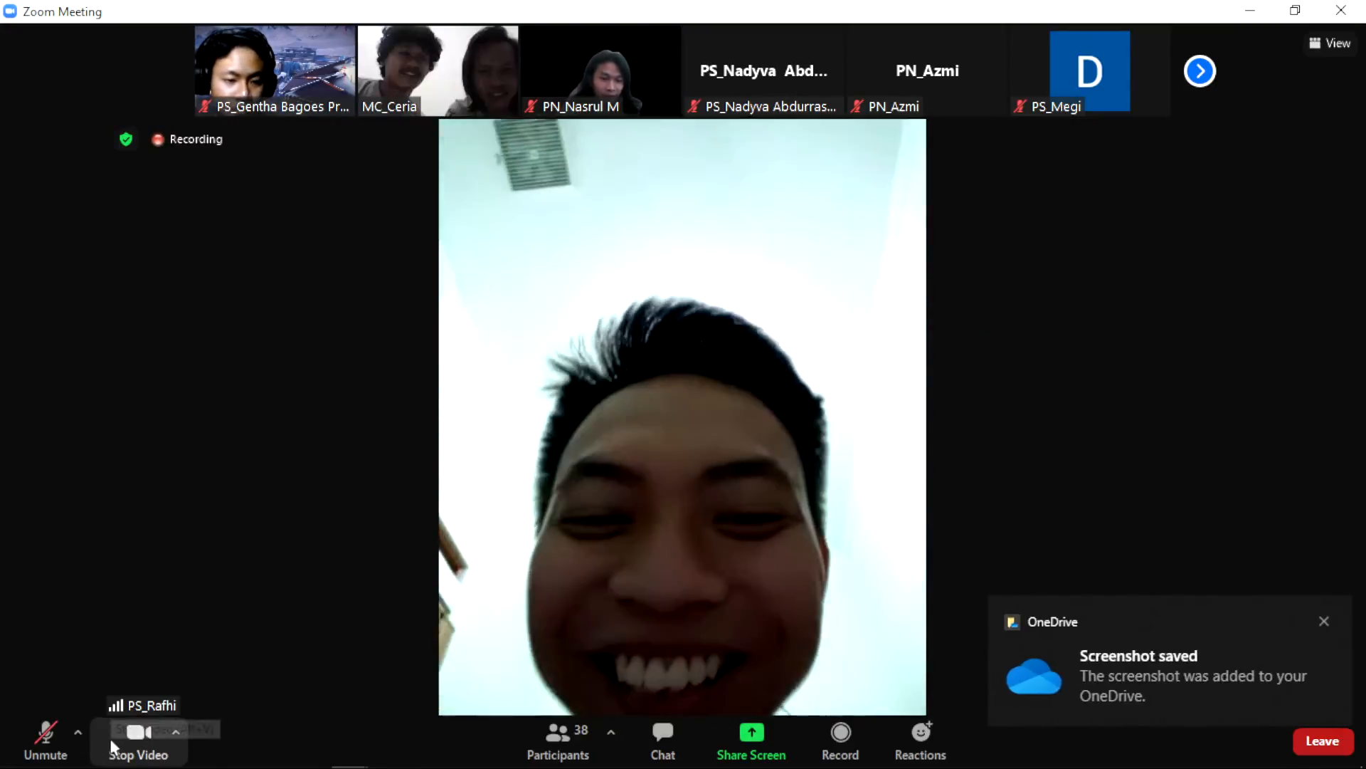
pyautogui.click(313, 756)
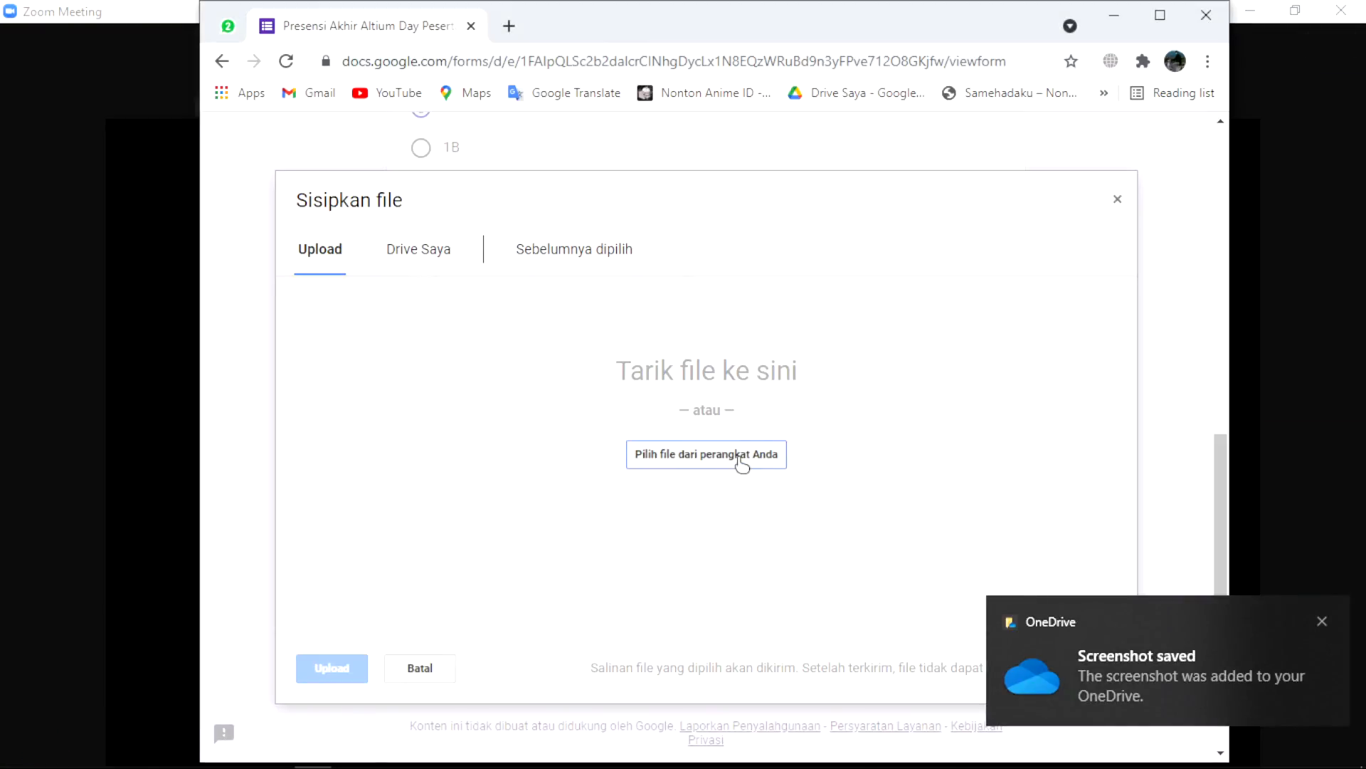
# Step: Attach screenshot 2021-10-23 (3).png as Bukti Kehadiran and submit the attendance form
pyautogui.click(742, 464)
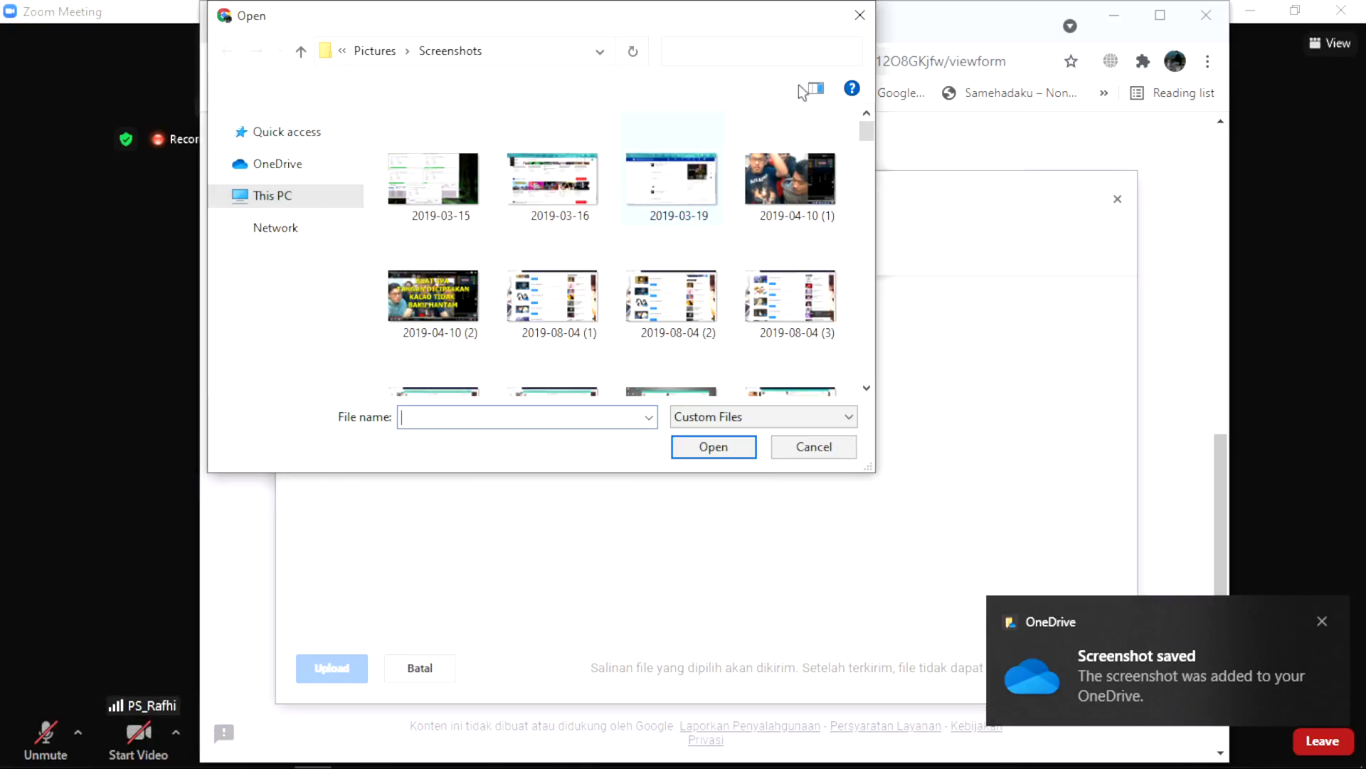
pyautogui.moveTo(868, 135); pyautogui.dragTo(890, 420)
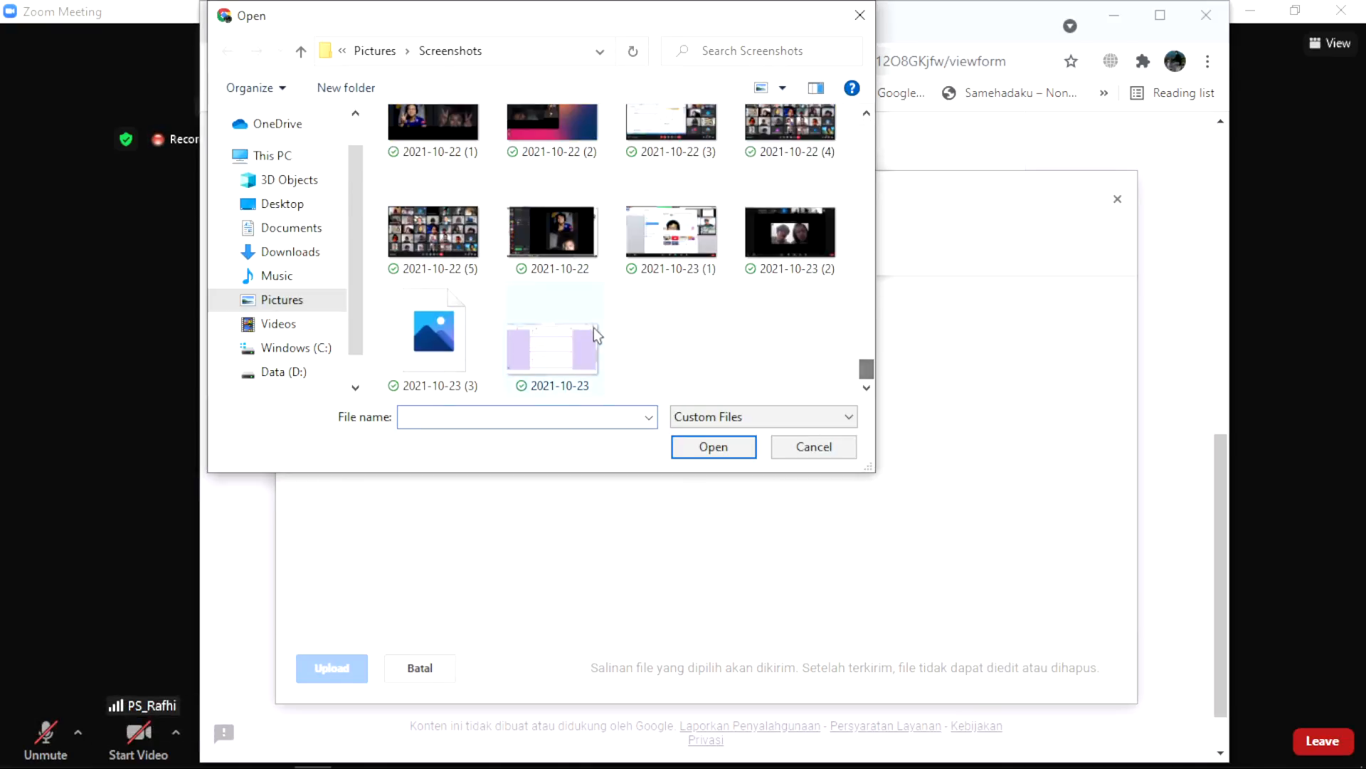
pyautogui.click(402, 375)
pyautogui.click(701, 449)
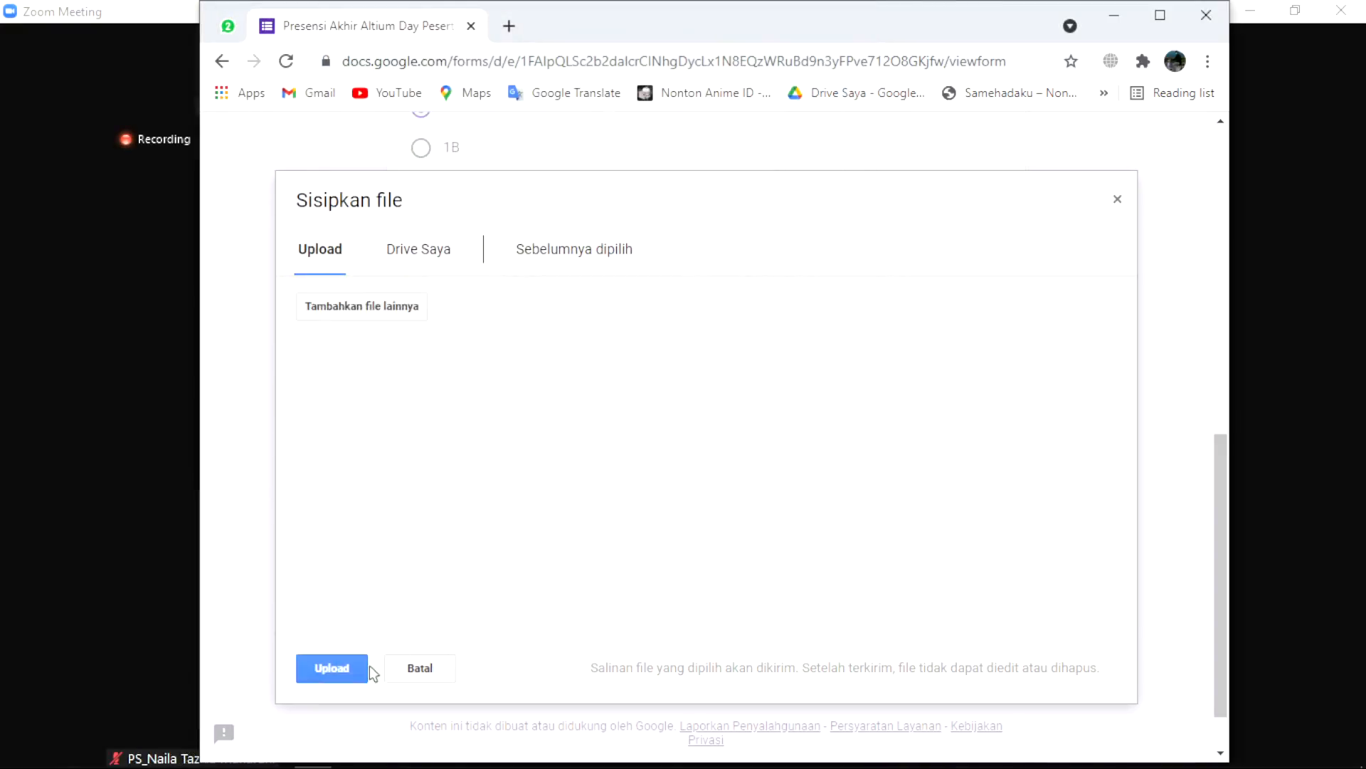
pyautogui.click(333, 667)
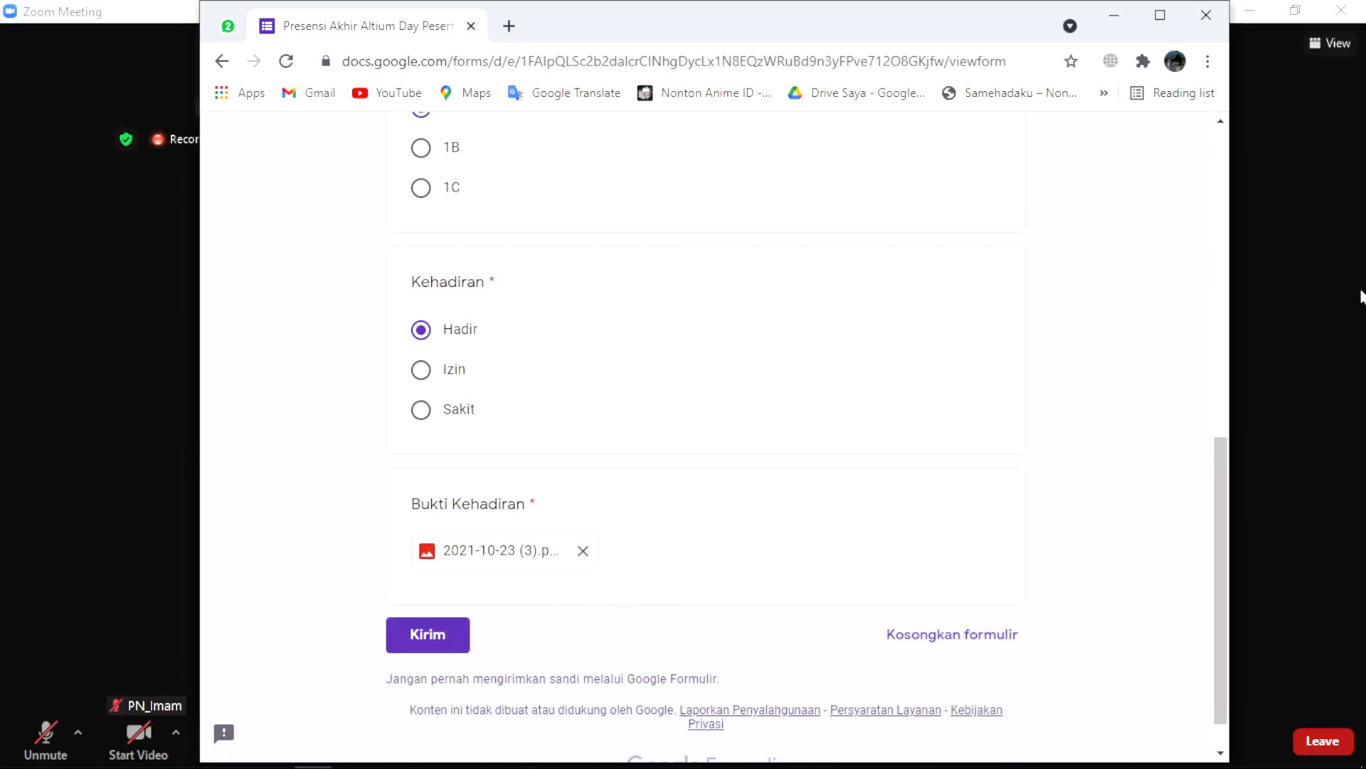
pyautogui.click(435, 637)
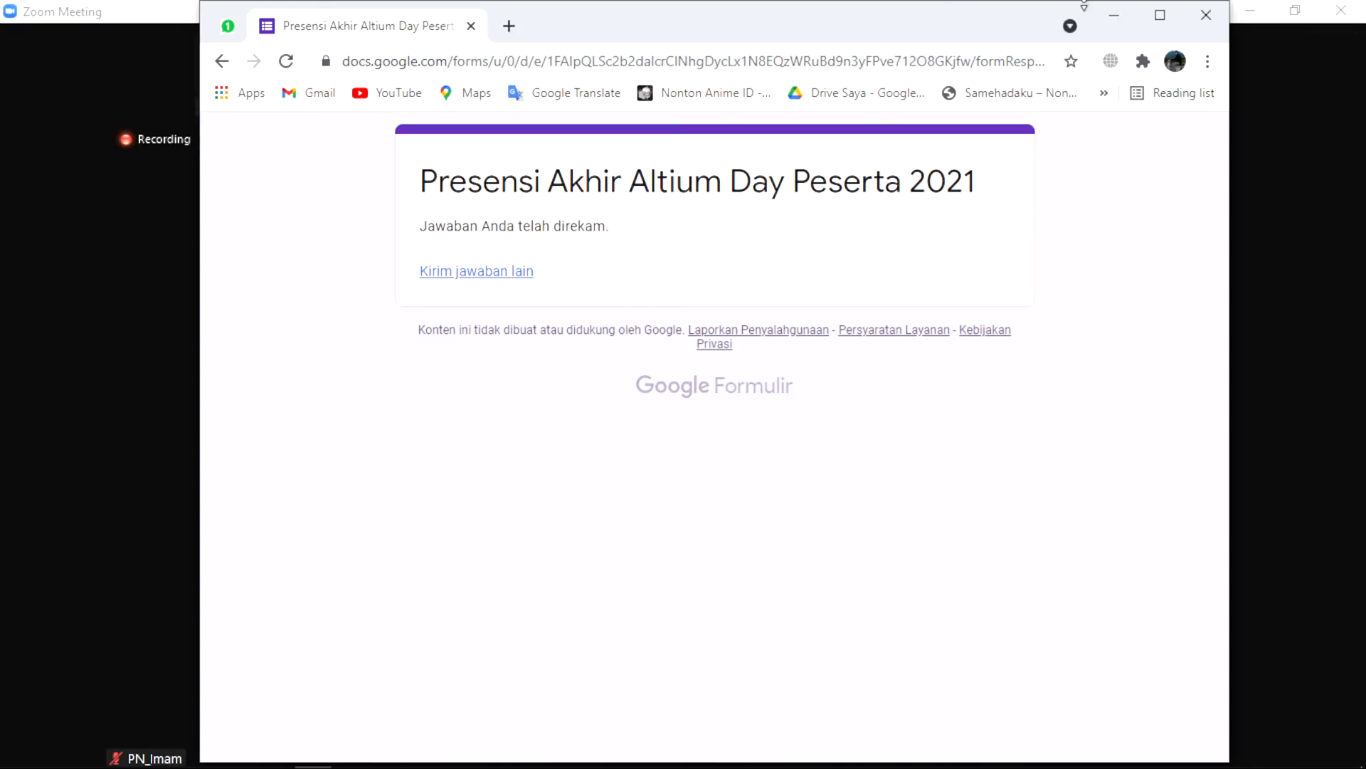
# Step: Close the browser, then switch through OBS back to the Zoom meeting window
pyautogui.click(1201, 16)
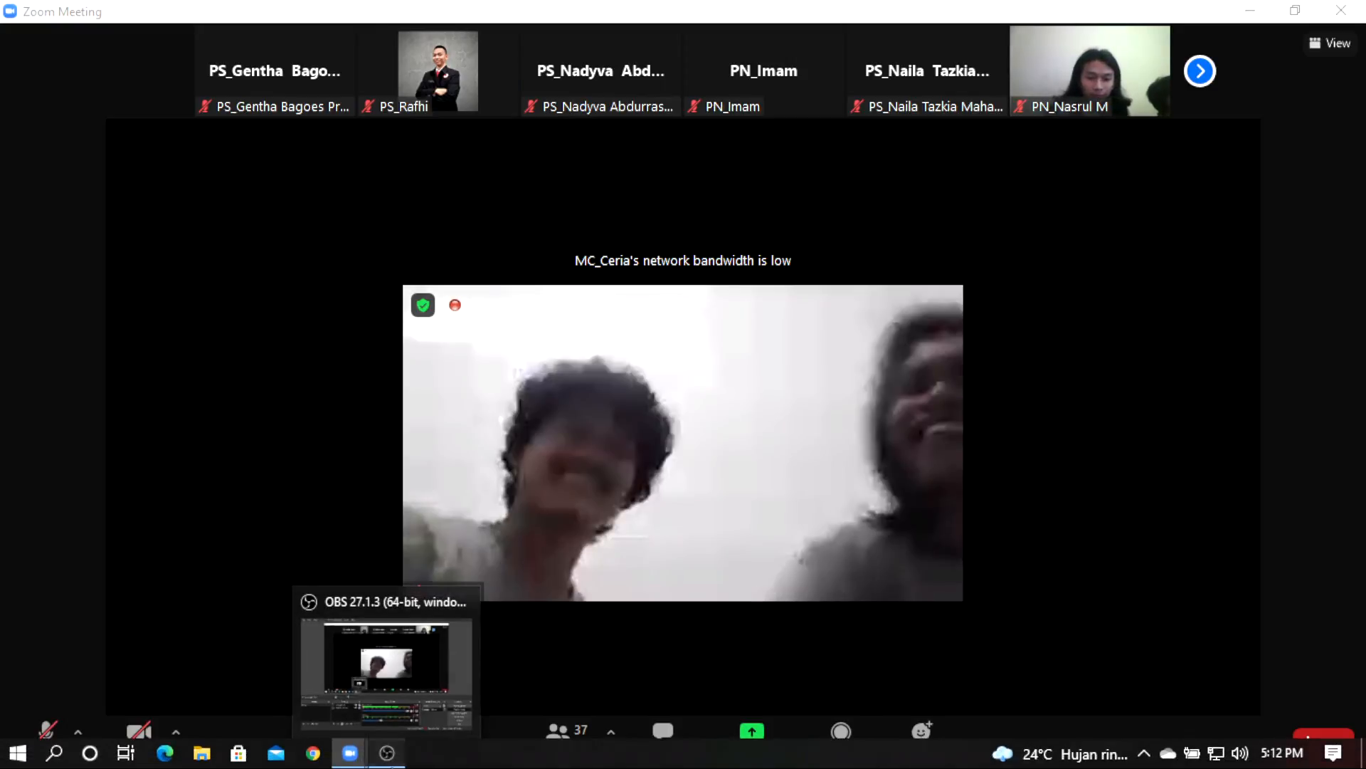
pyautogui.click(387, 756)
pyautogui.click(1365, 525)
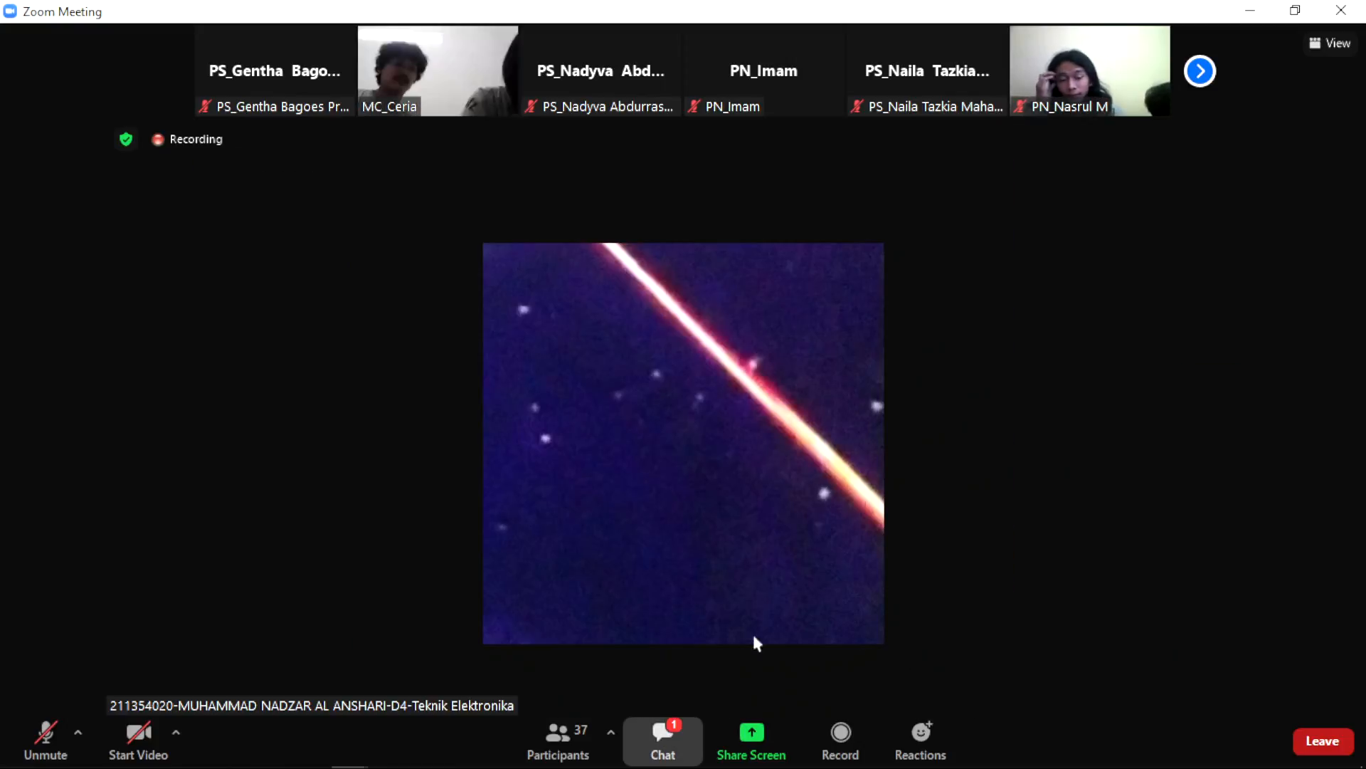
# Step: Show the meeting chat and scroll to the Kuesioner Altium Day message with its bit.ly/Kuesioner-AltiumDay link
pyautogui.click(663, 736)
pyautogui.scroll(1, 706, 350)
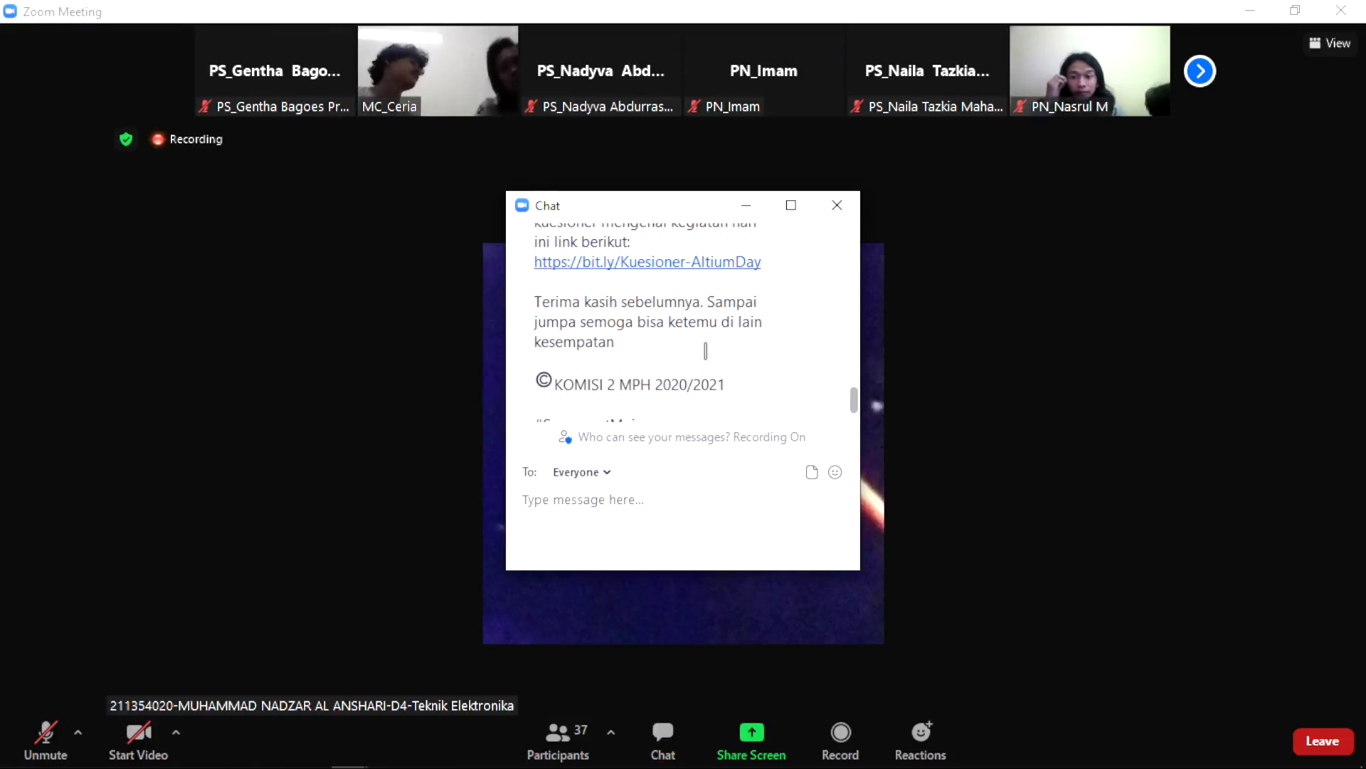
pyautogui.scroll(5, 705, 350)
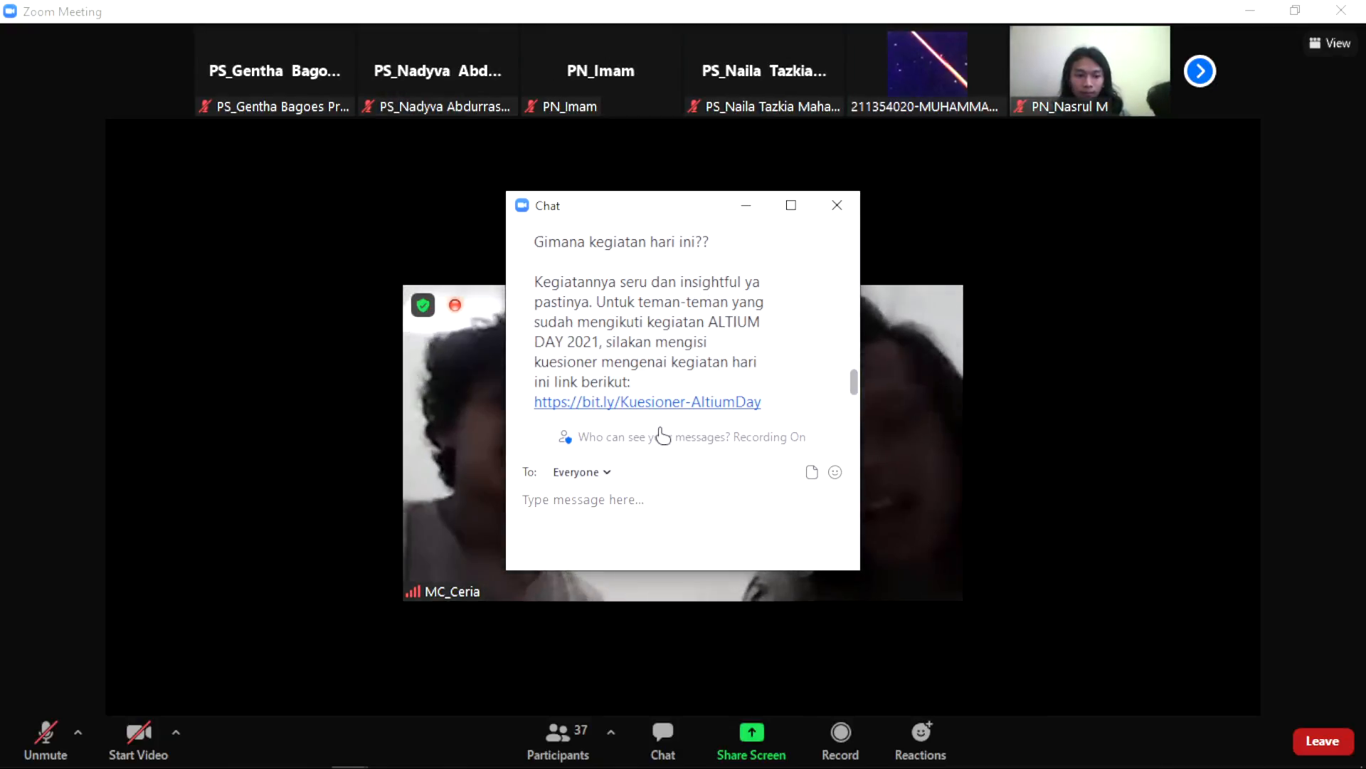
pyautogui.scroll(-3, 714, 377)
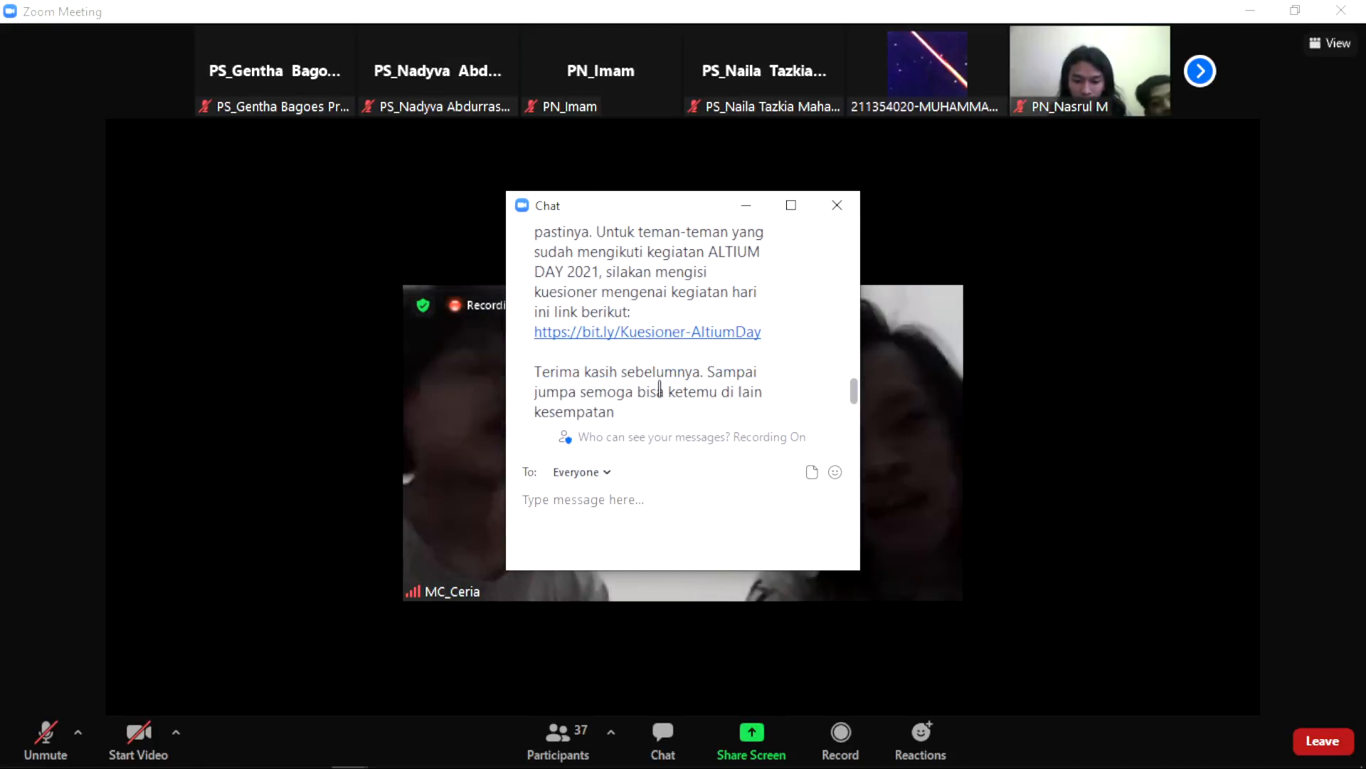
pyautogui.scroll(-2, 660, 387)
pyautogui.scroll(6, 659, 385)
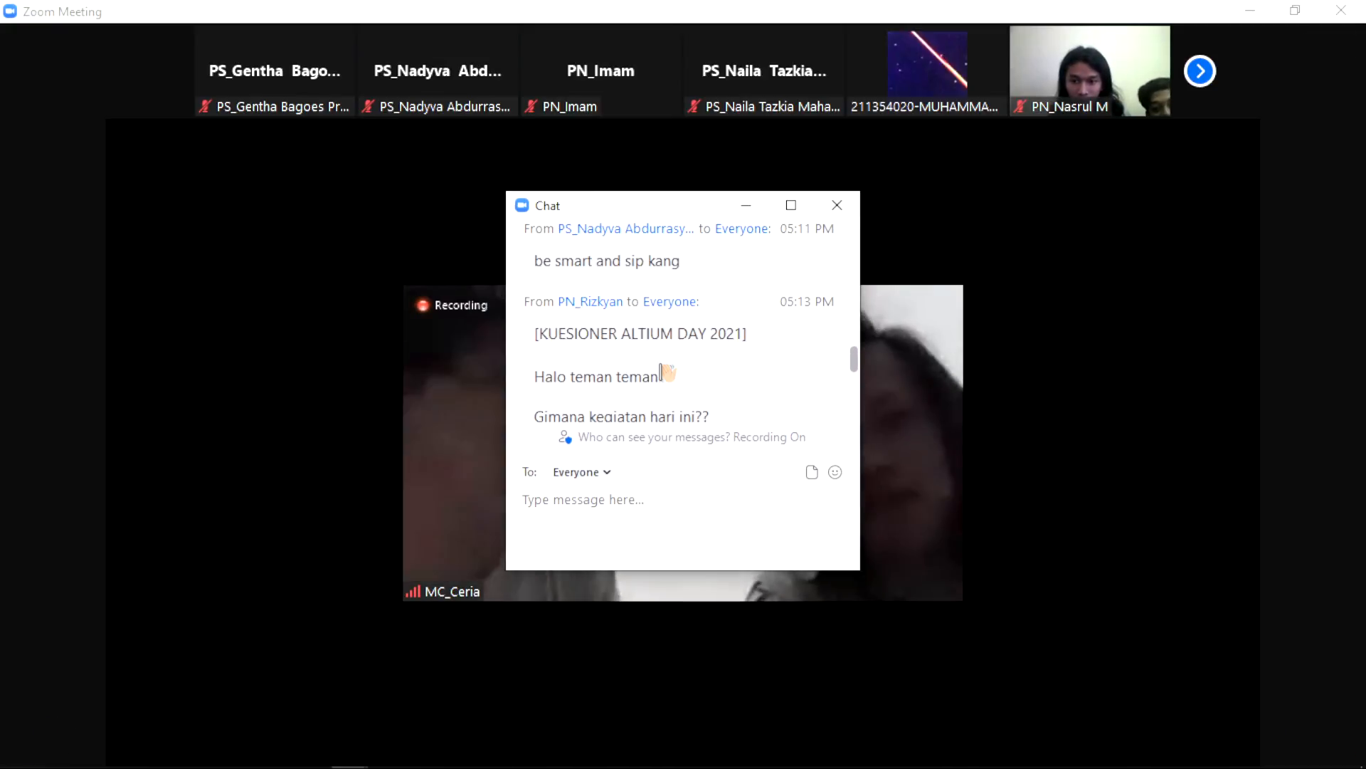
pyautogui.scroll(3, 664, 372)
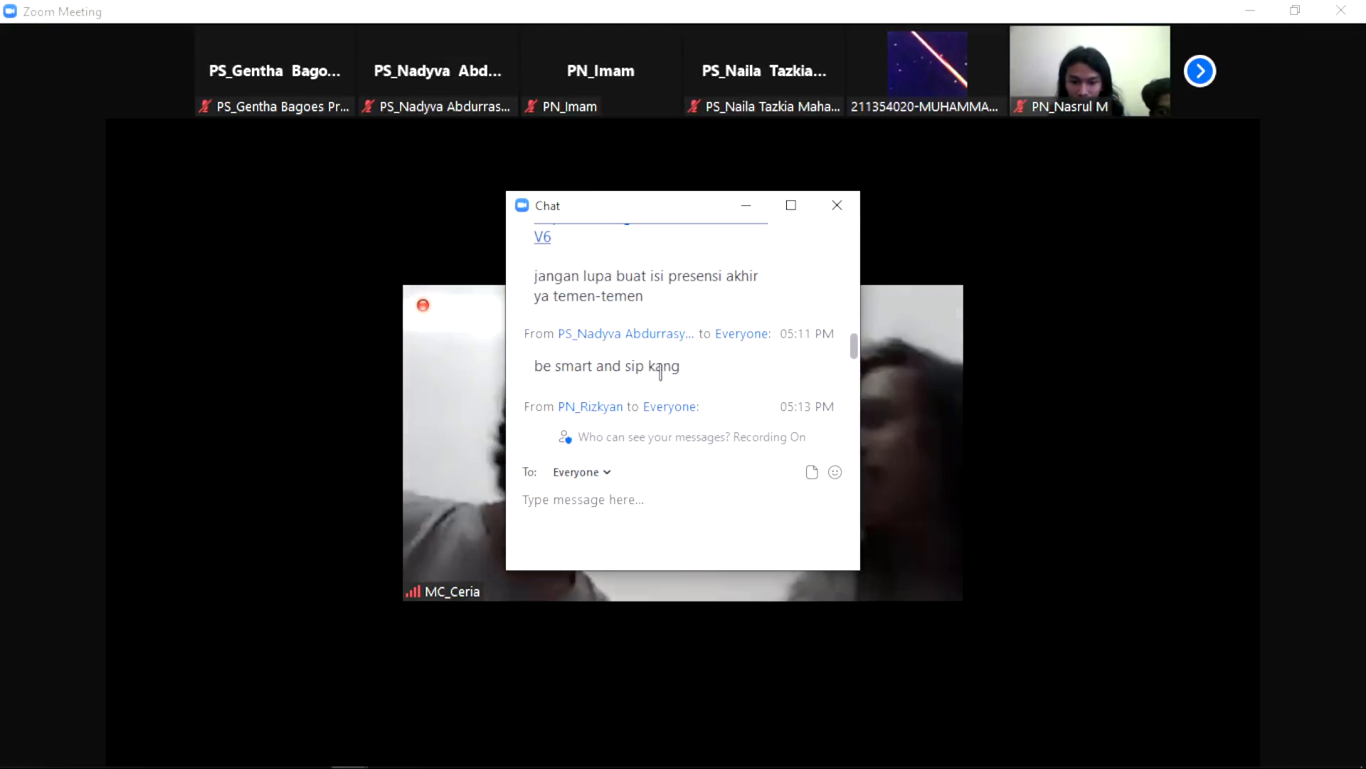
pyautogui.scroll(1, 660, 371)
pyautogui.scroll(-6, 662, 368)
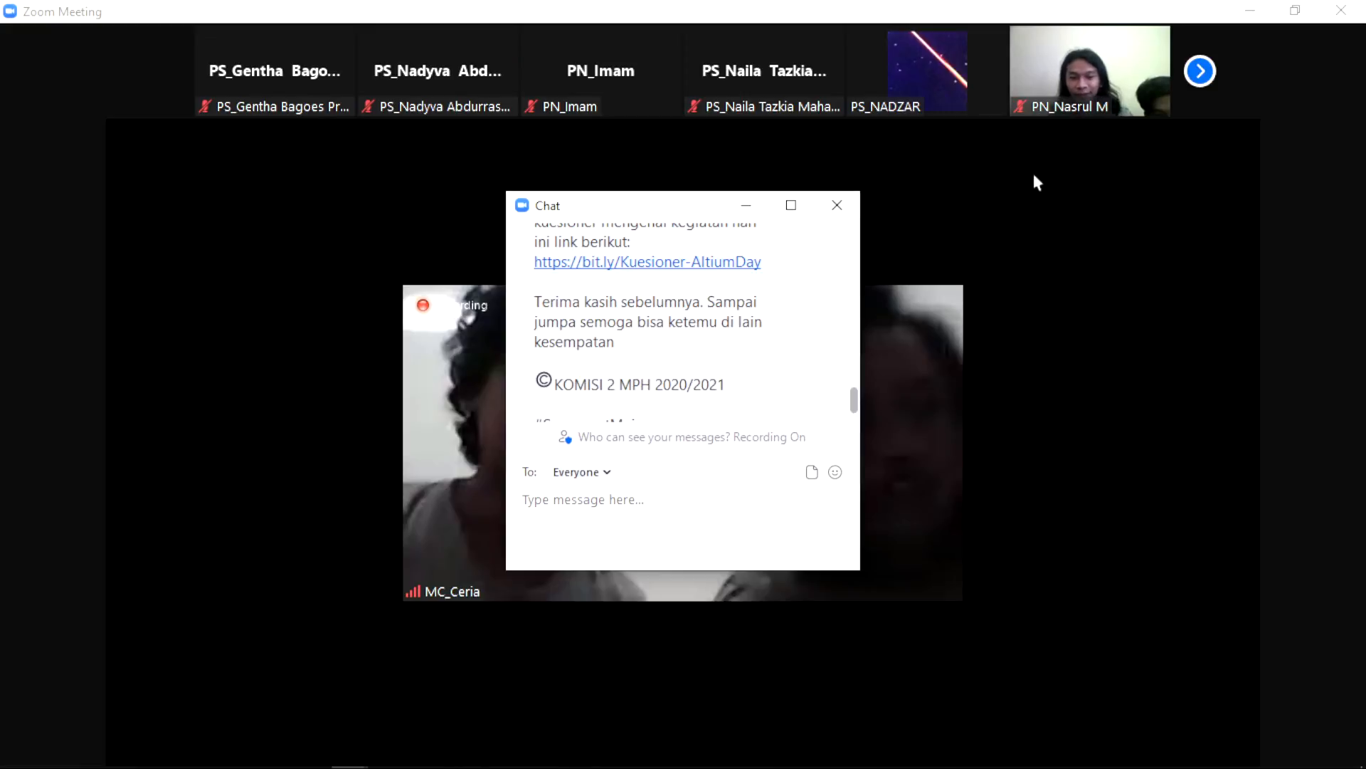
pyautogui.click(1033, 171)
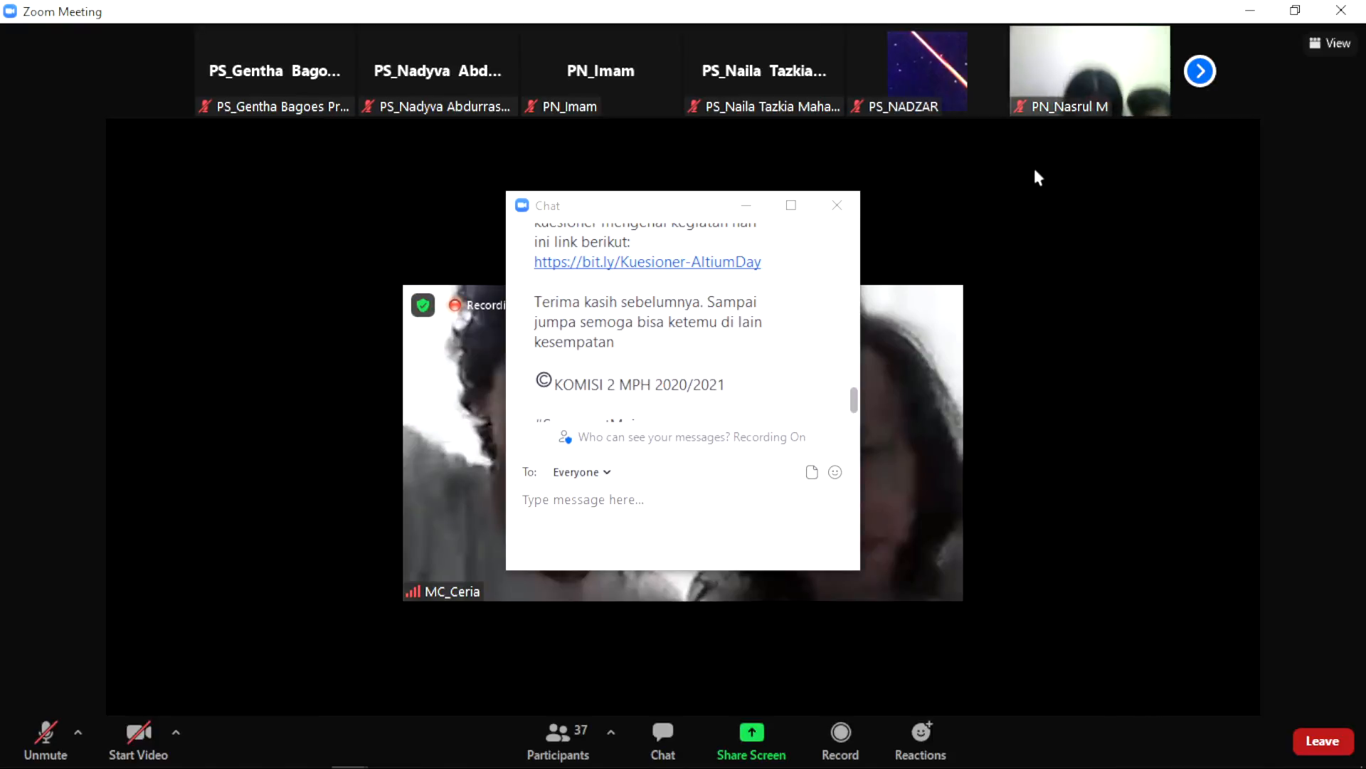
pyautogui.scroll(-2, 776, 381)
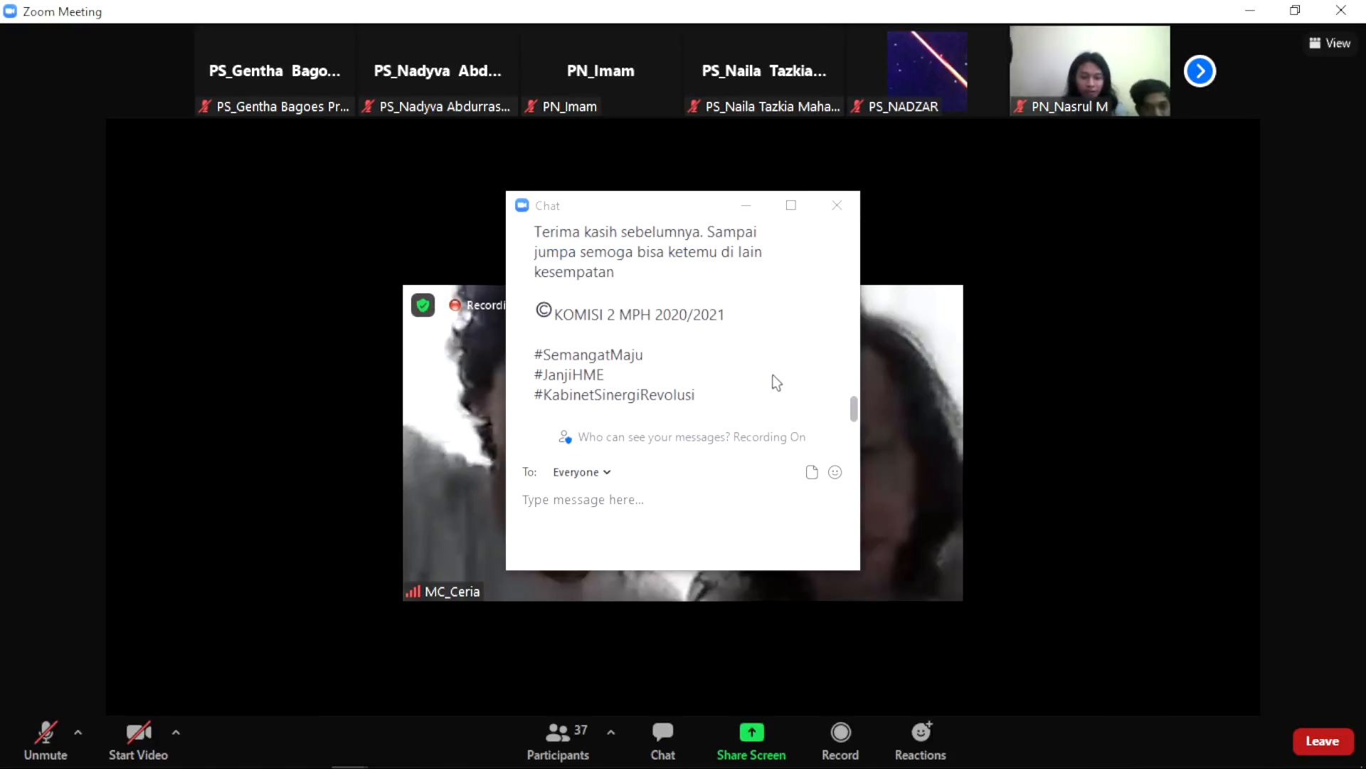
# Step: Close the chat and start your camera while paging forward and back through the participant thumbnails
pyautogui.click(837, 206)
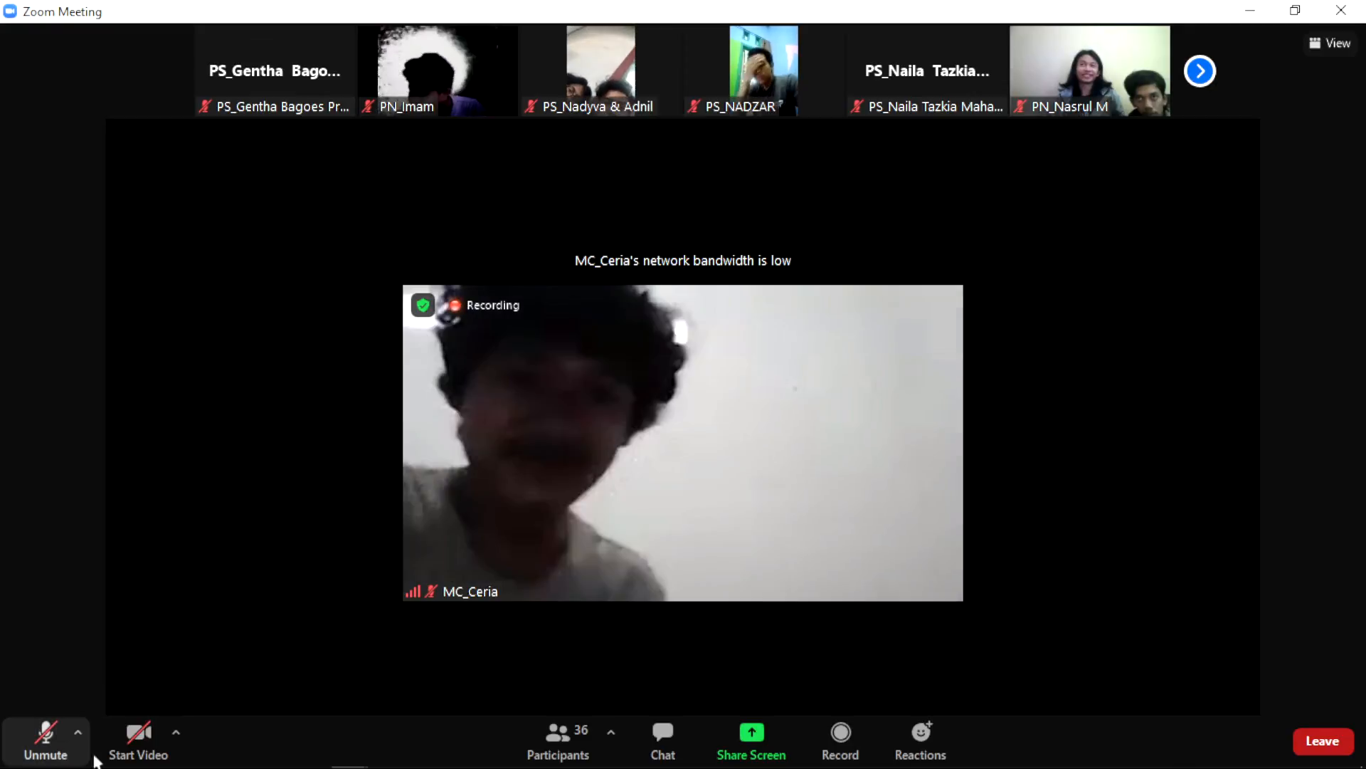
pyautogui.click(1203, 71)
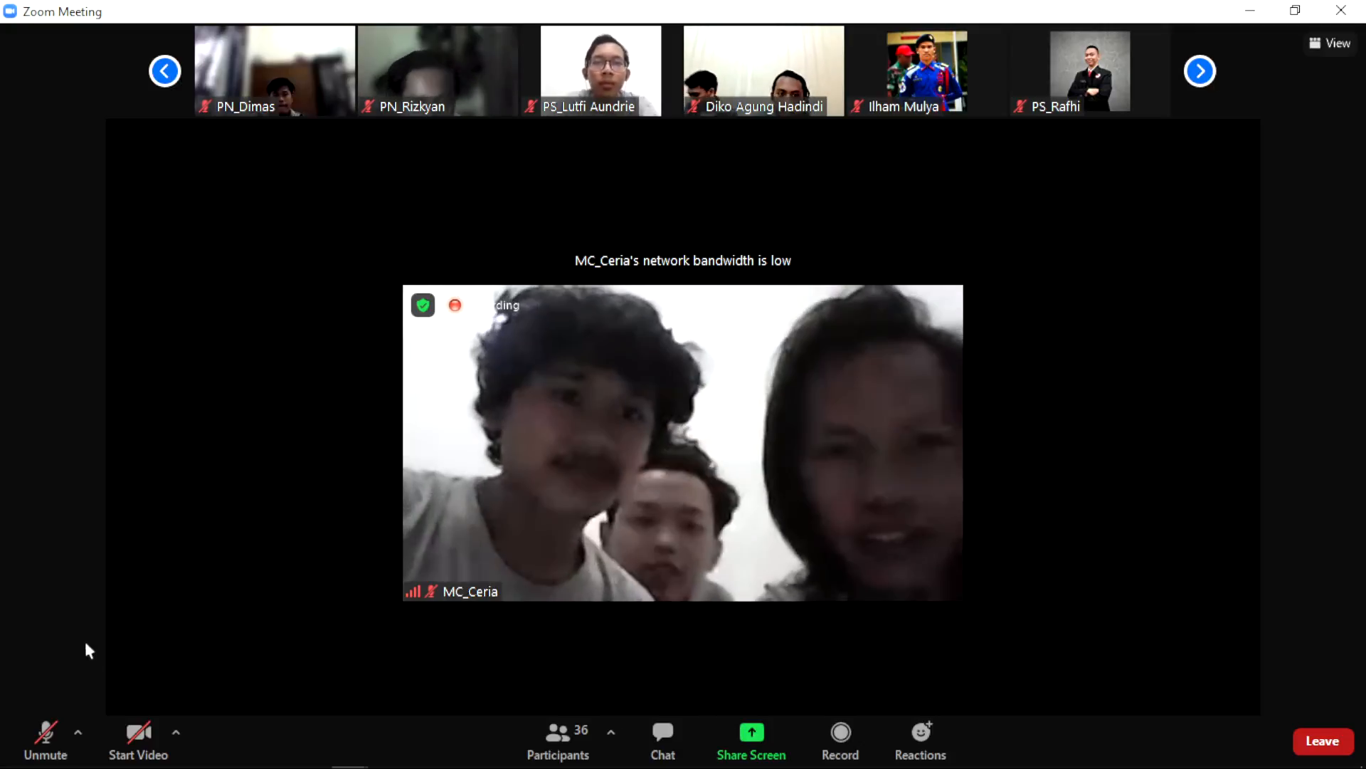
pyautogui.click(126, 730)
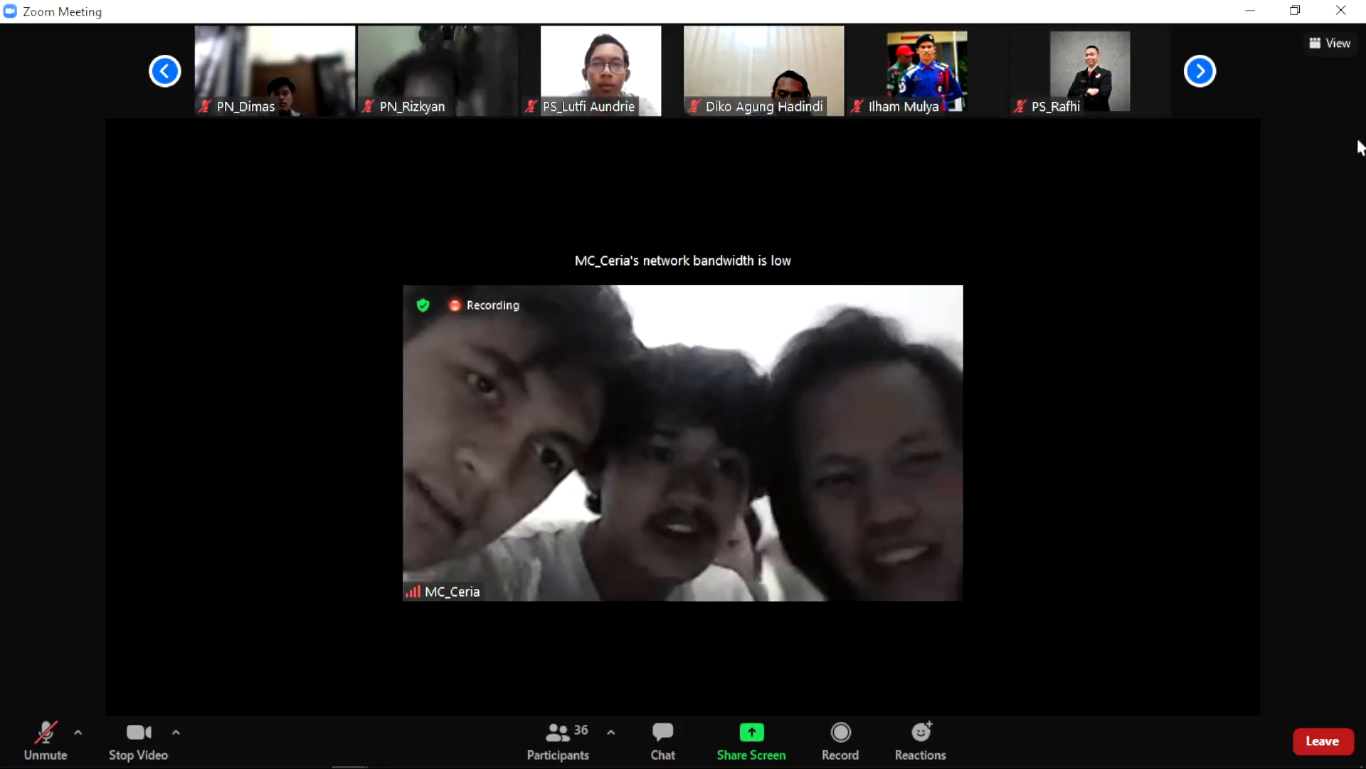
pyautogui.click(165, 70)
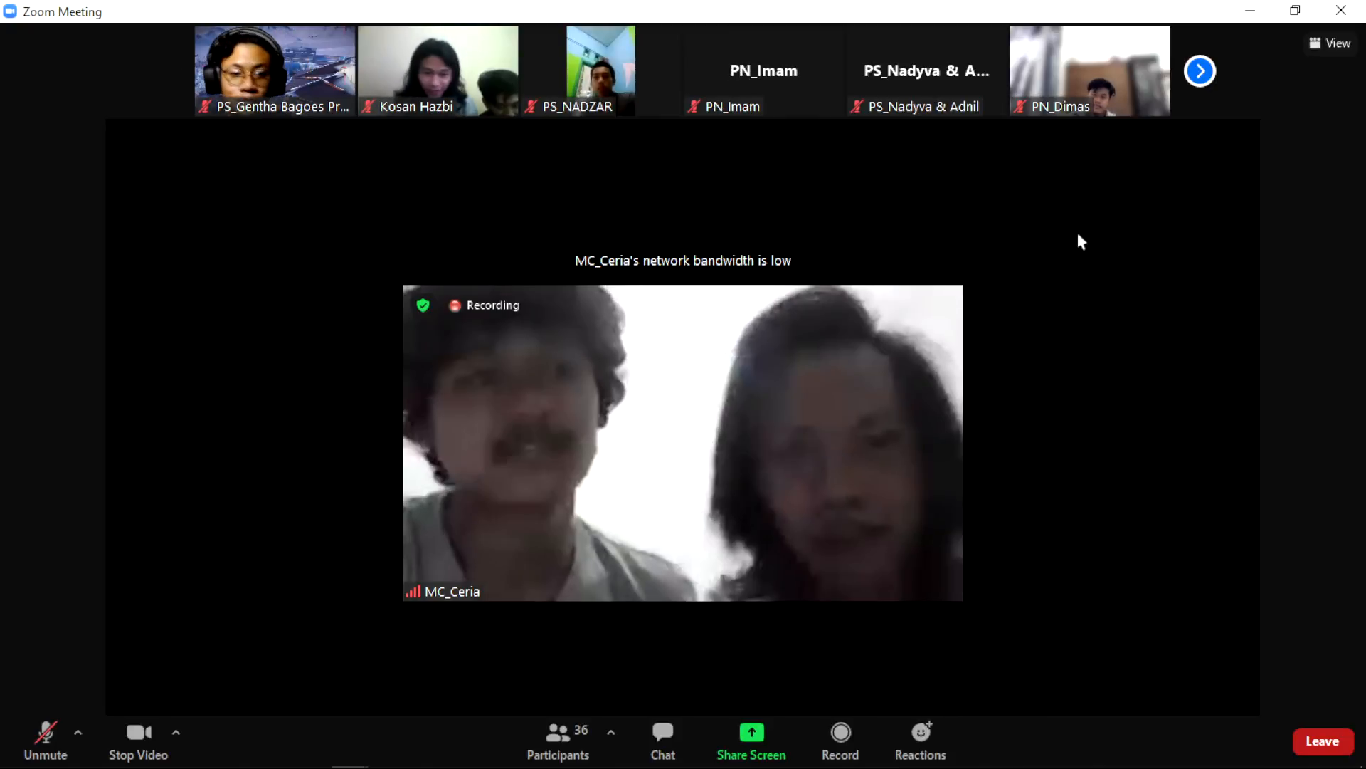
# Step: Page the participant thumbnail strip through to the last page and back to the first
pyautogui.click(1203, 71)
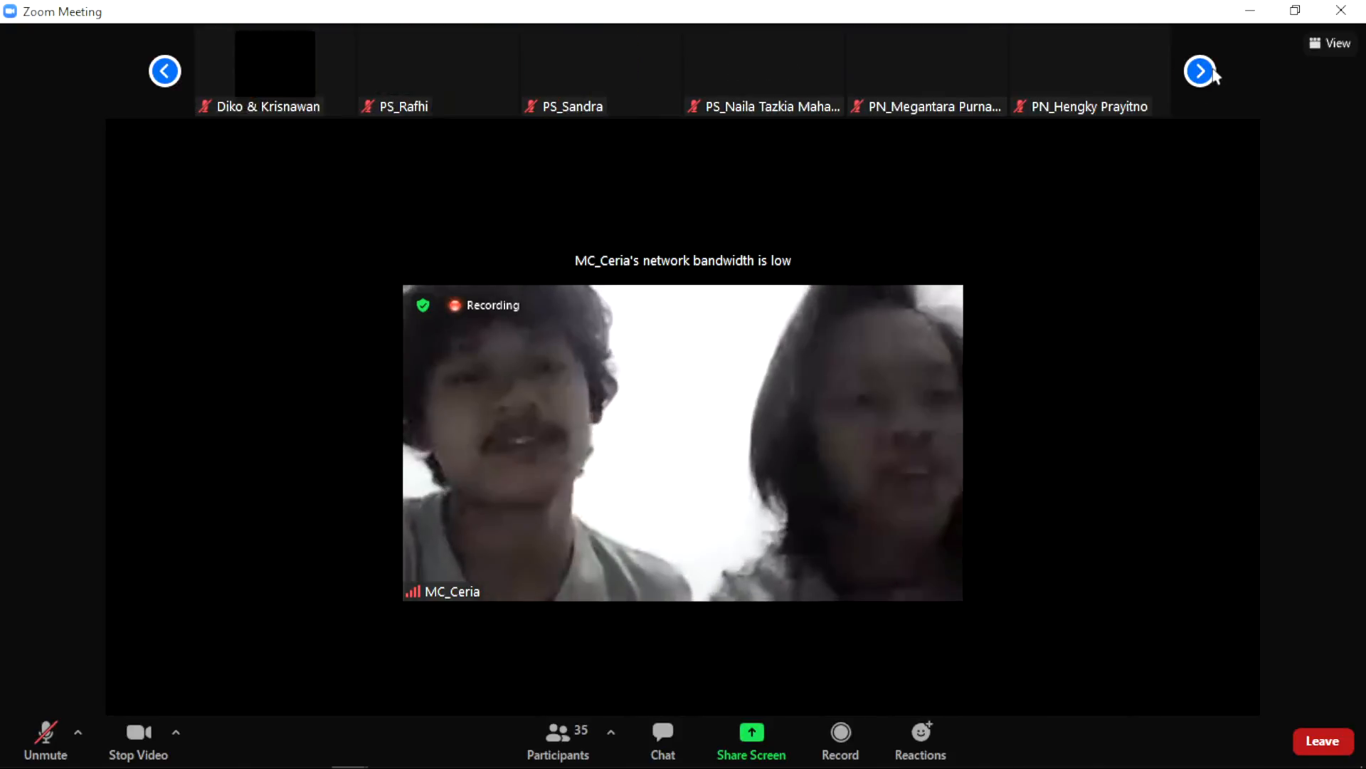
pyautogui.click(1201, 71)
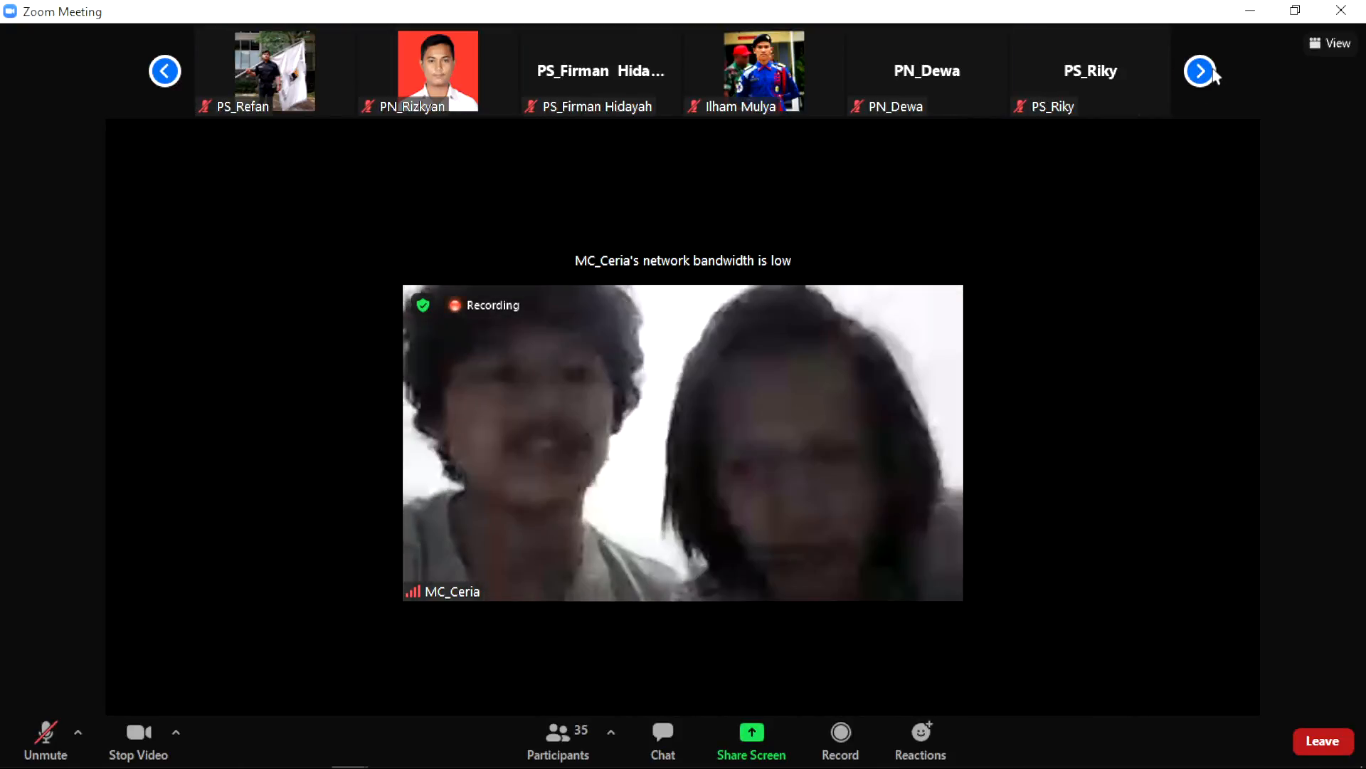
pyautogui.click(1201, 71)
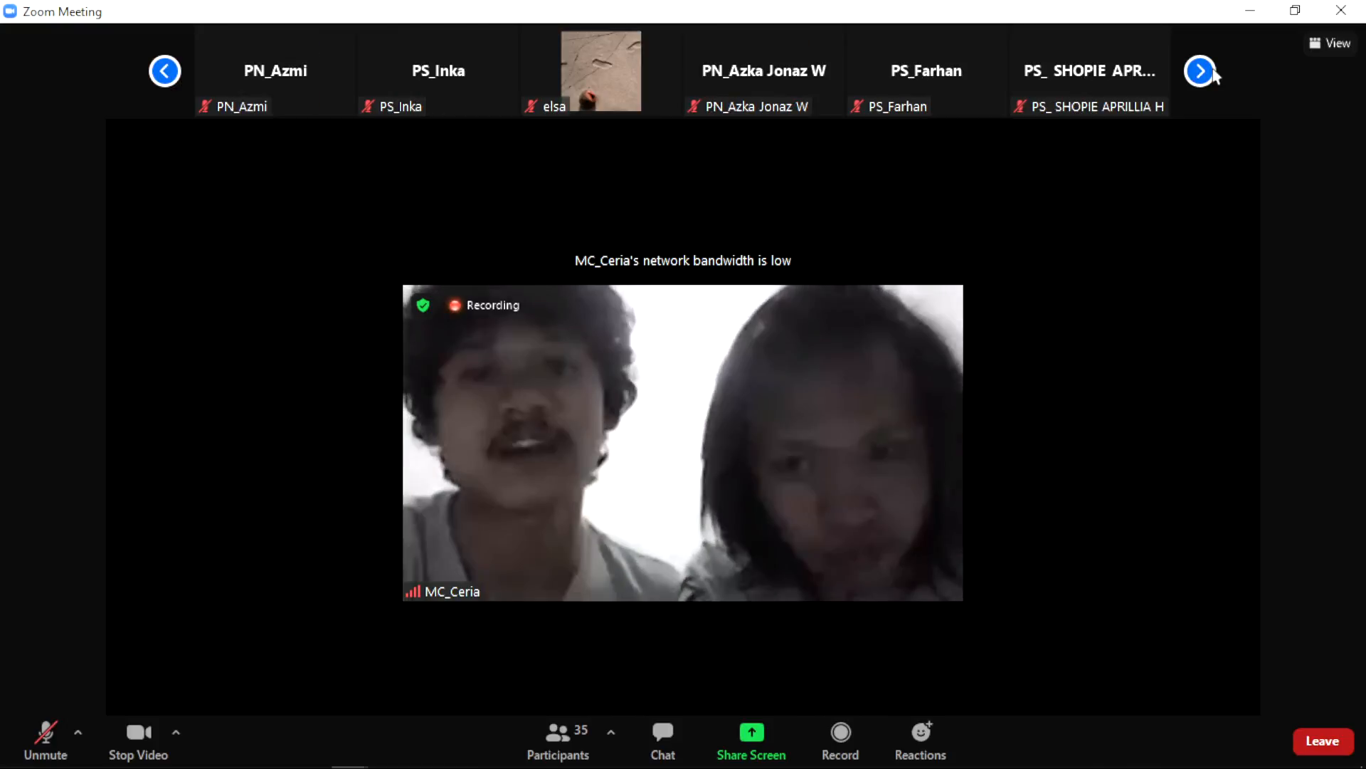
pyautogui.click(1201, 71)
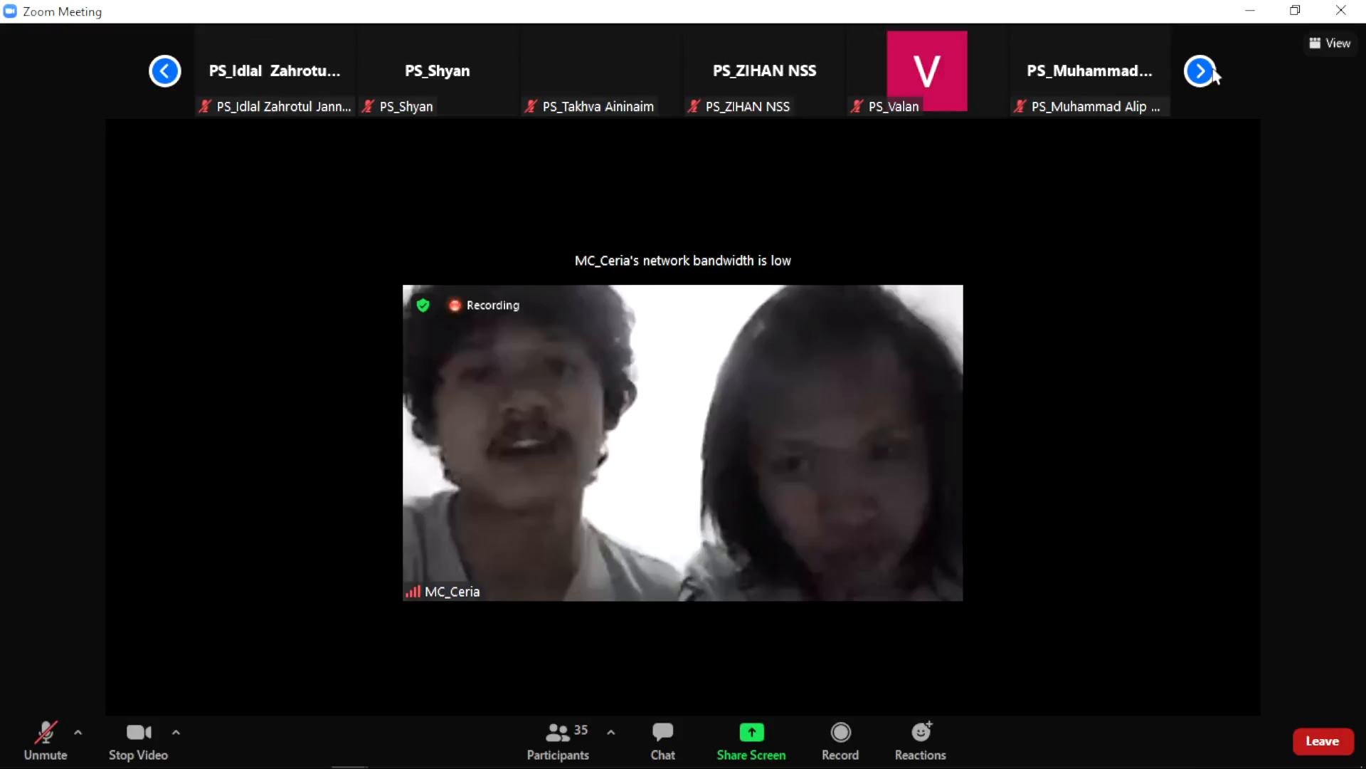
pyautogui.click(1202, 71)
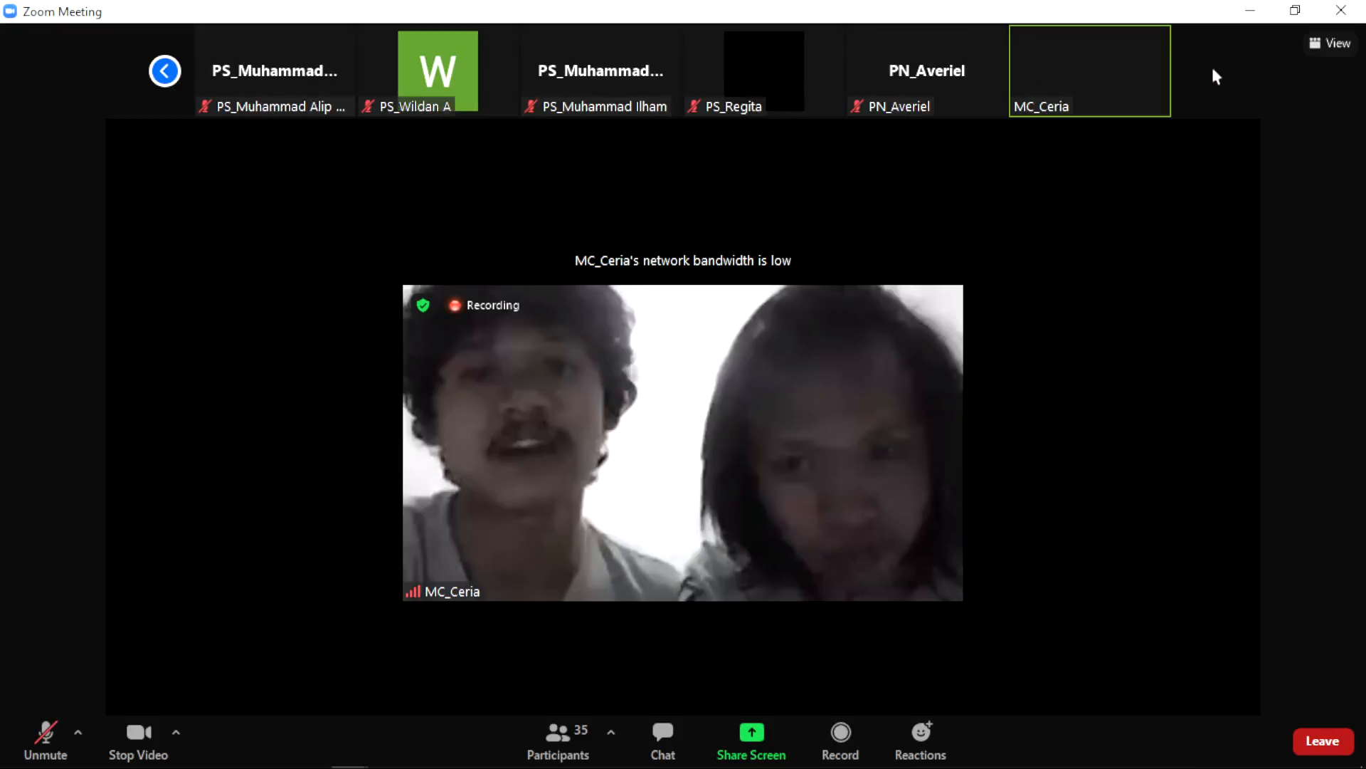
pyautogui.click(167, 68)
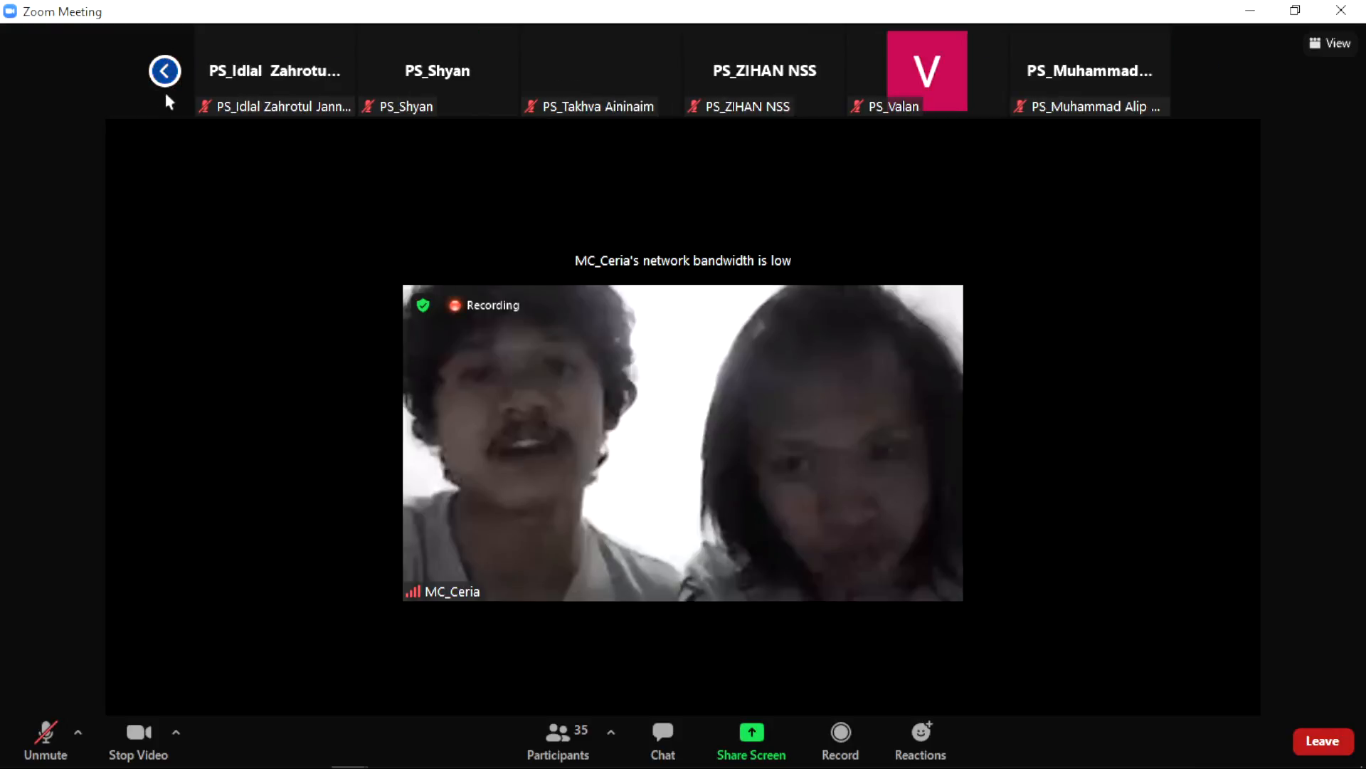
pyautogui.click(171, 84)
pyautogui.click(171, 84)
pyautogui.click(171, 84)
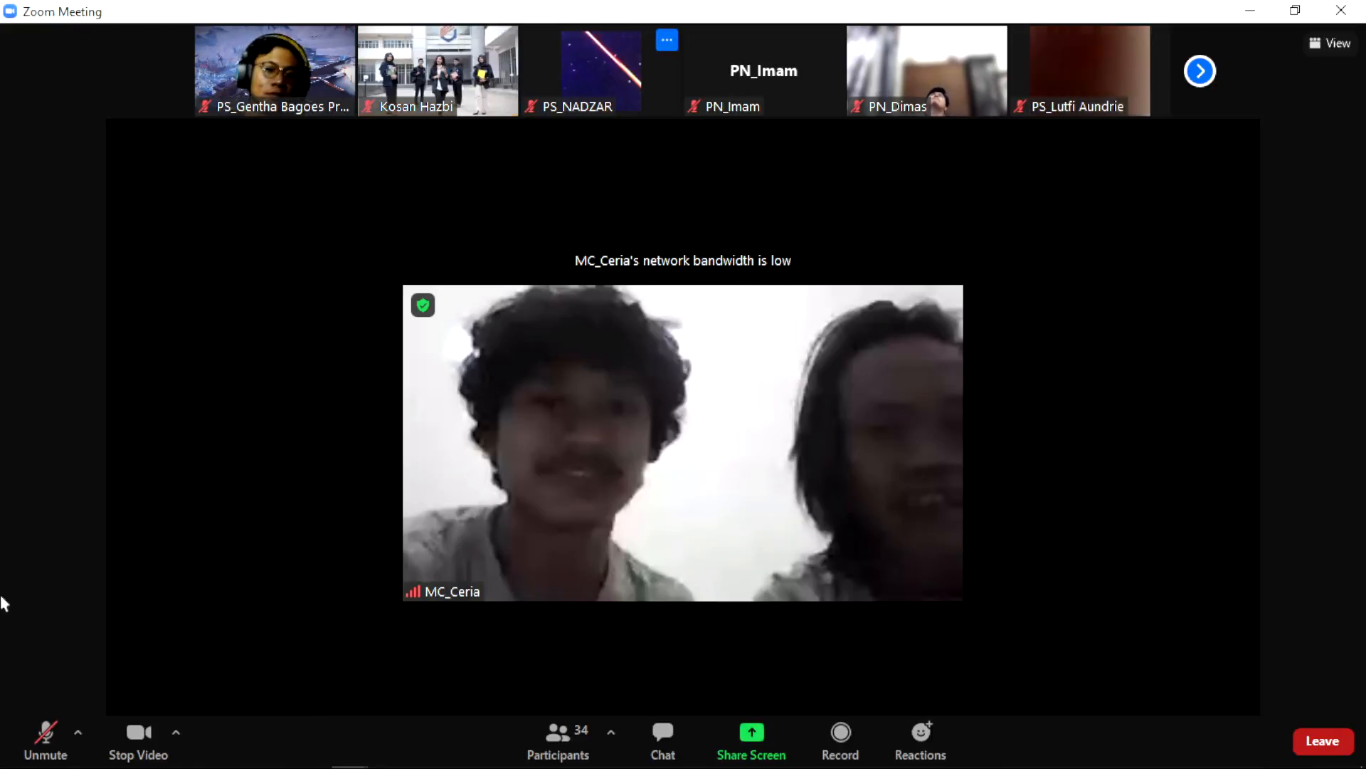
# Step: Stop your video, then unmute and re-mute your microphone
pyautogui.click(133, 736)
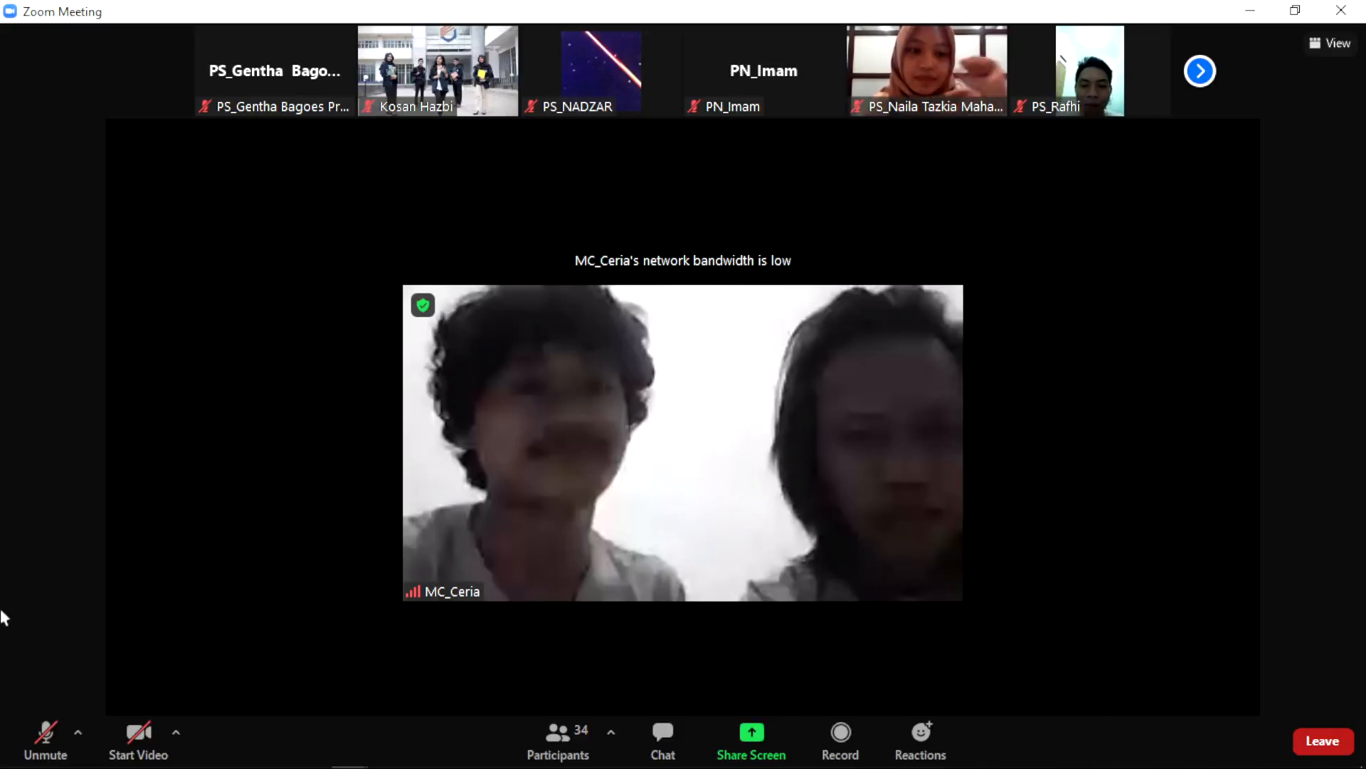
pyautogui.click(50, 740)
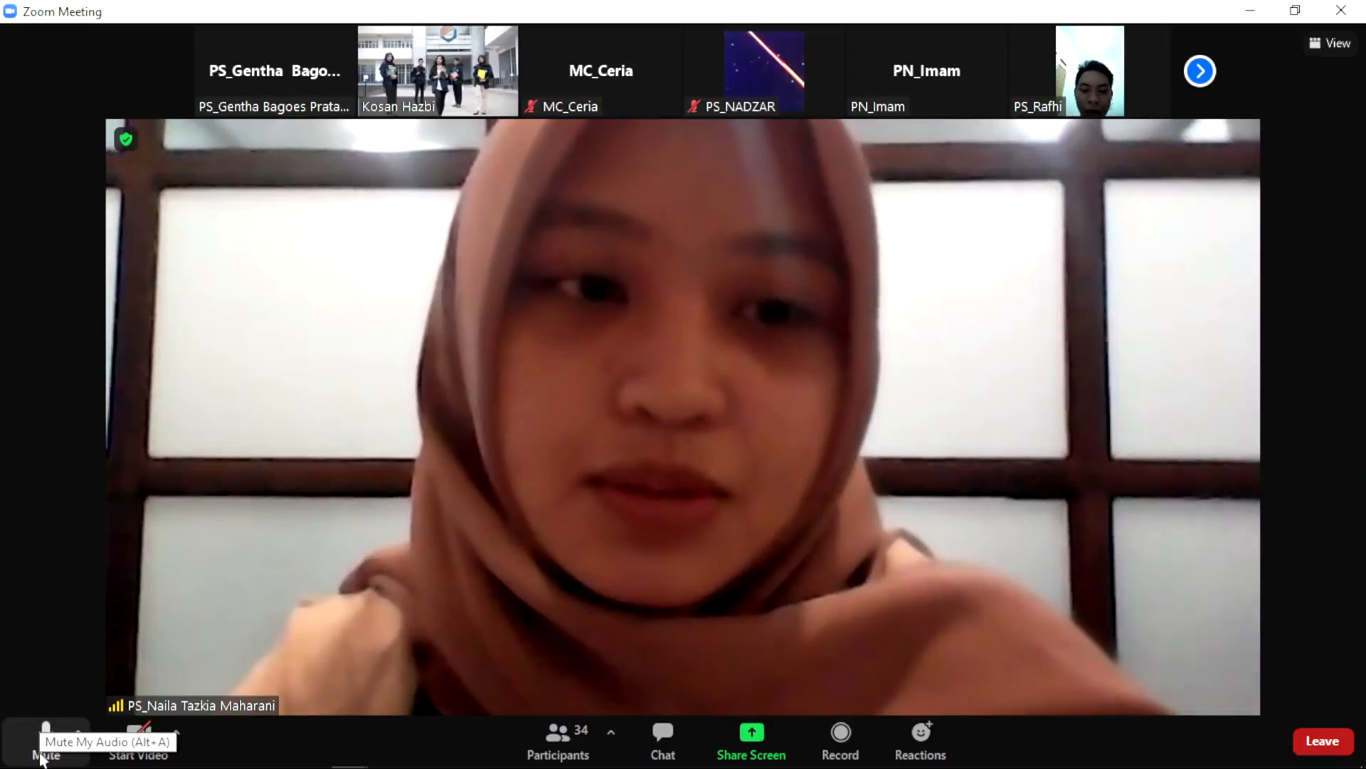
pyautogui.click(44, 740)
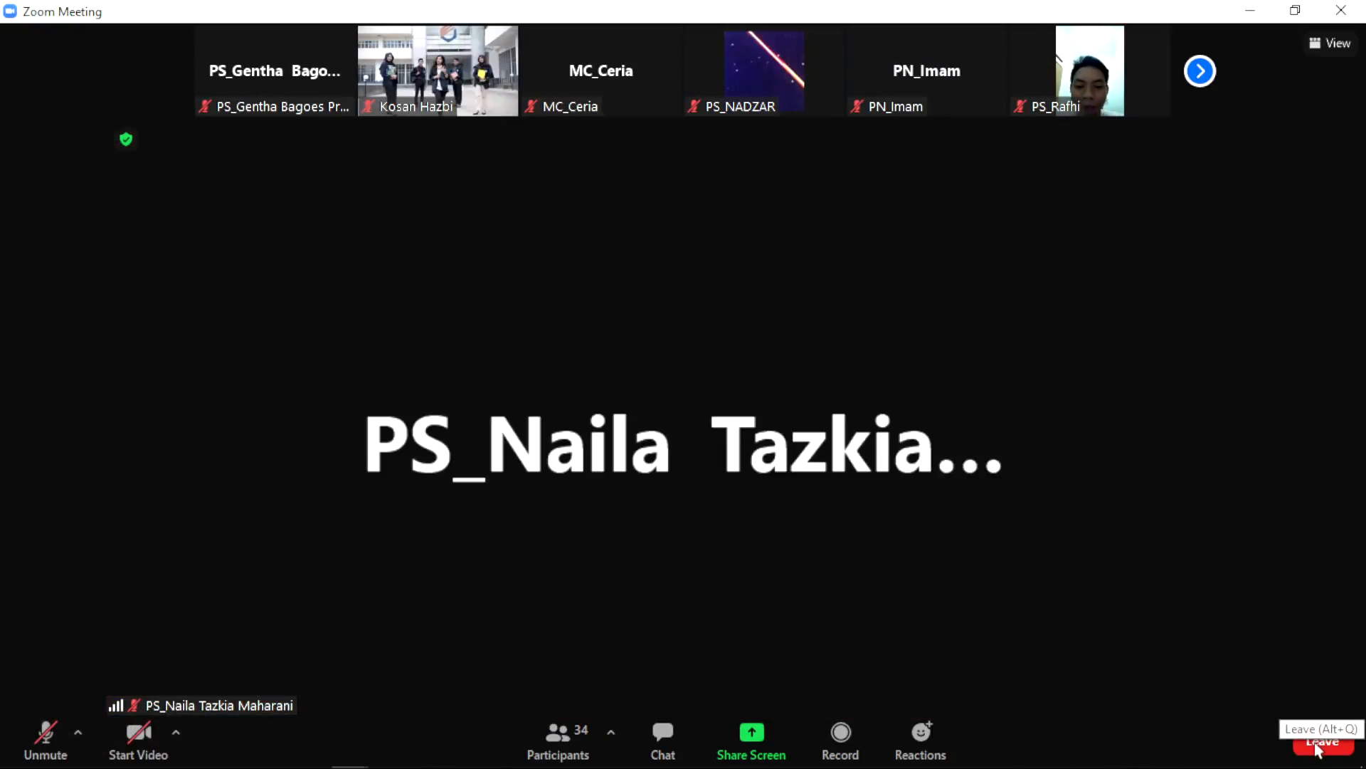
# Step: Leave the Zoom meeting and confirm with Leave Meeting
pyautogui.click(1321, 744)
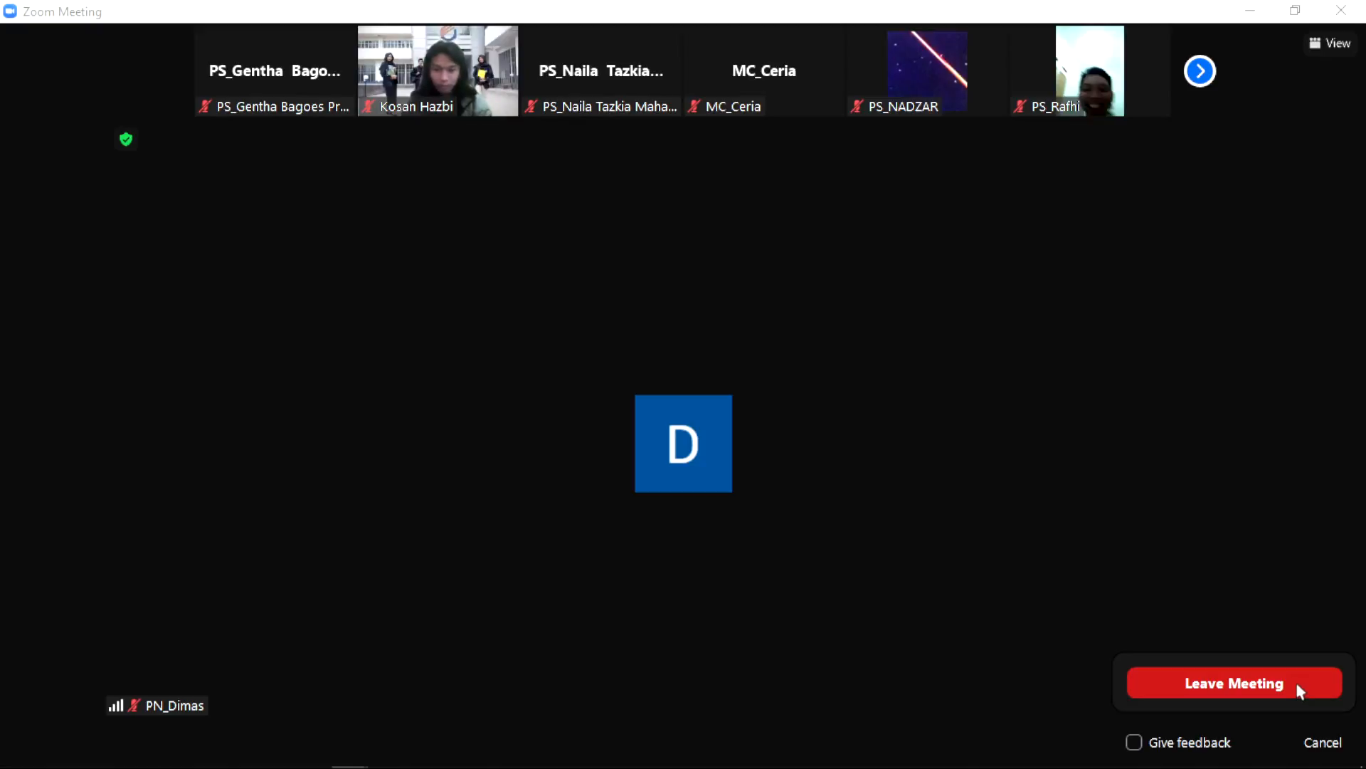
pyautogui.click(1299, 684)
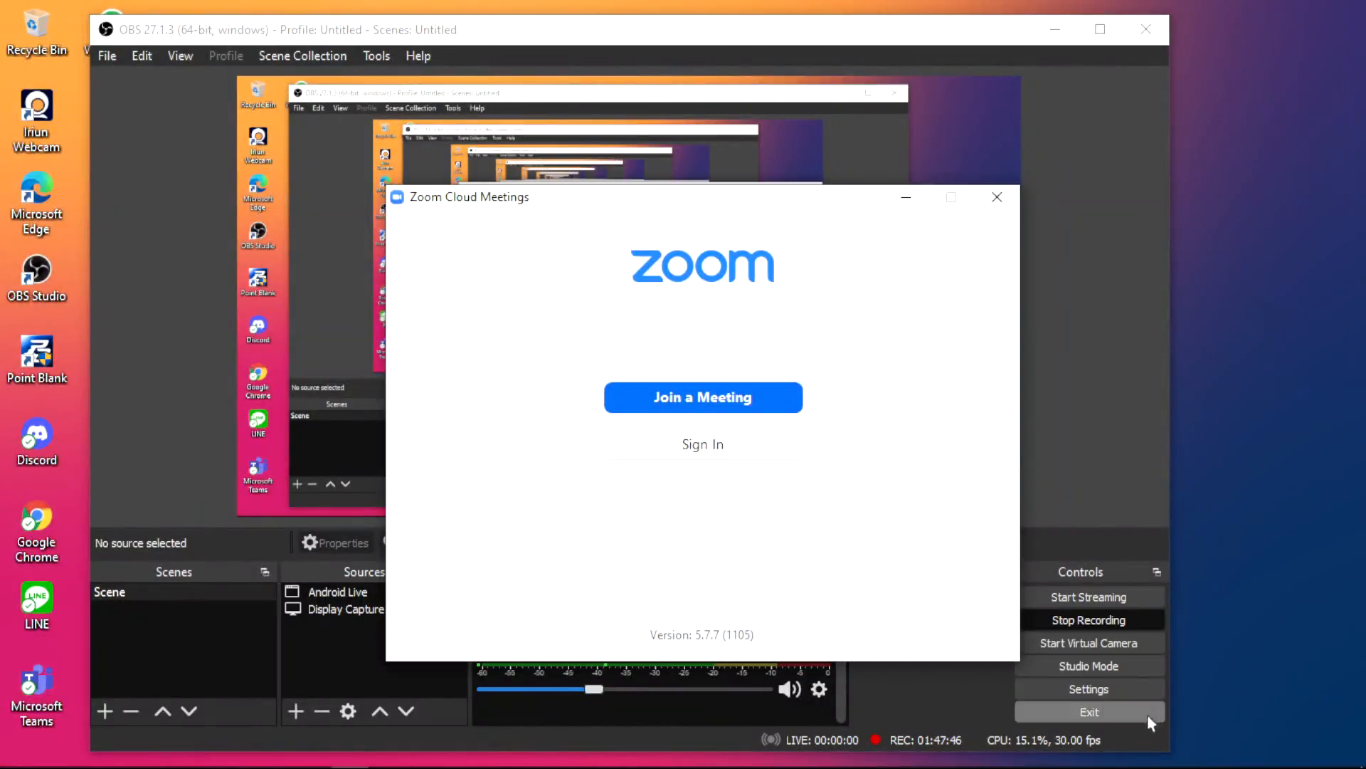